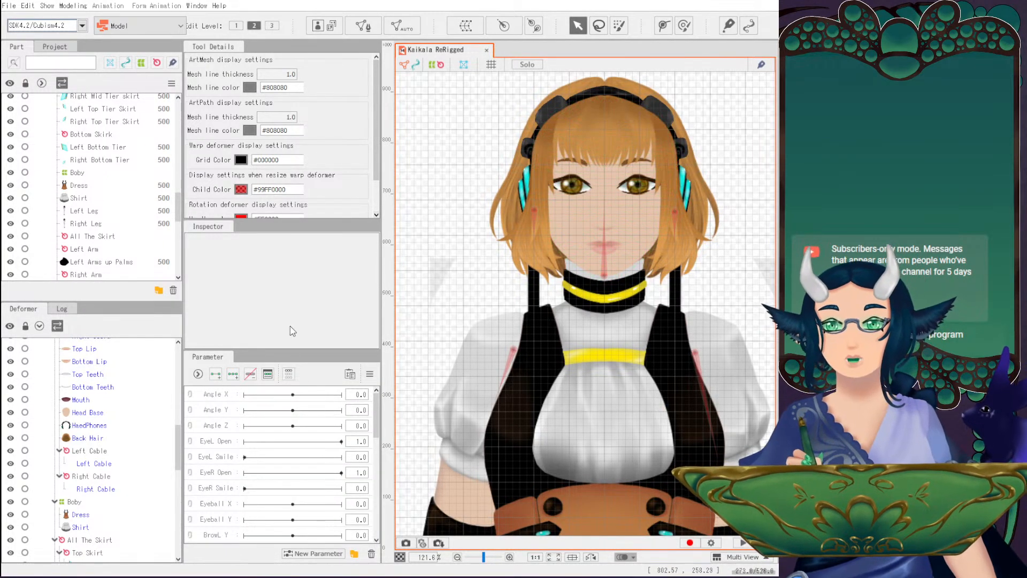
Preview the body's sideways movement by running the Body X parameter from its positive end to -10 and comparing with 0.
{"action": "left_click_drag", "start_coordinate": [375, 425], "coordinate": [376, 429]}
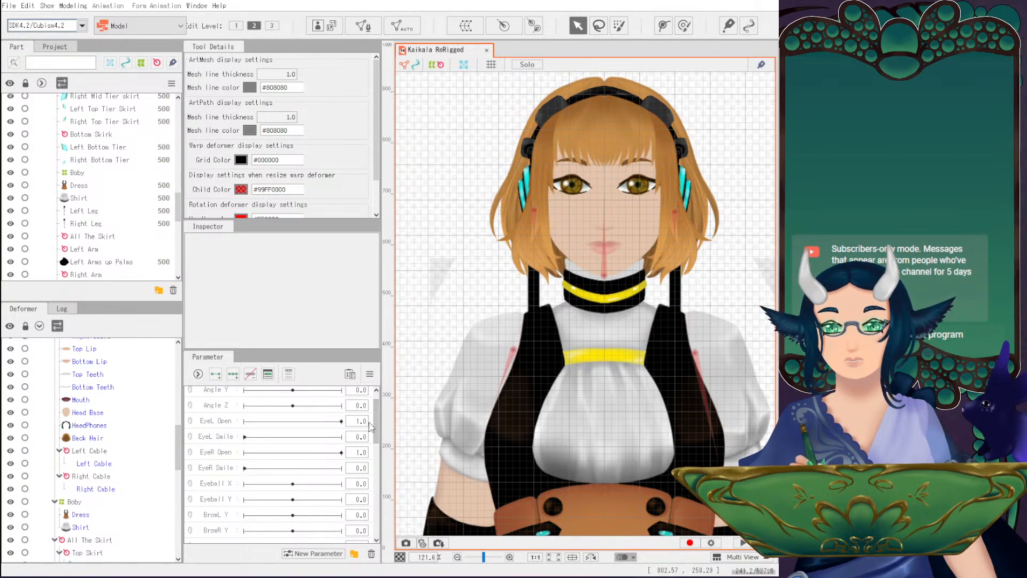
{"action": "left_click_drag", "start_coordinate": [376, 414], "coordinate": [377, 501]}
{"action": "left_click_drag", "start_coordinate": [293, 406], "coordinate": [339, 406]}
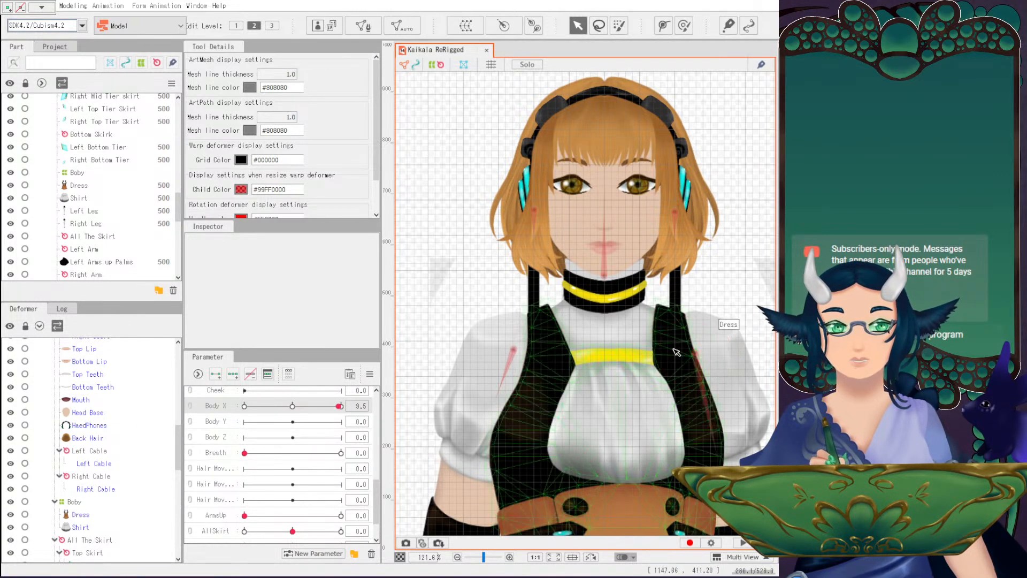
{"action": "scroll", "coordinate": [677, 348], "scroll_direction": "down", "scroll_amount": 2}
{"action": "scroll", "coordinate": [677, 348], "scroll_direction": "down", "scroll_amount": 2}
{"action": "left_click_drag", "start_coordinate": [677, 351], "coordinate": [602, 203]}
{"action": "left_click_drag", "start_coordinate": [339, 406], "coordinate": [234, 418]}
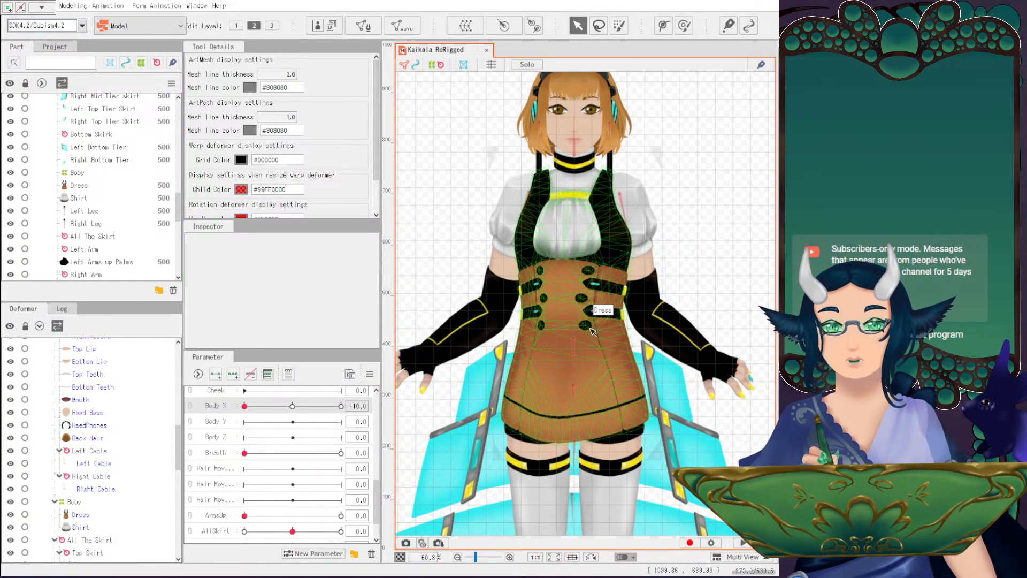
{"action": "left_click", "coordinate": [236, 425]}
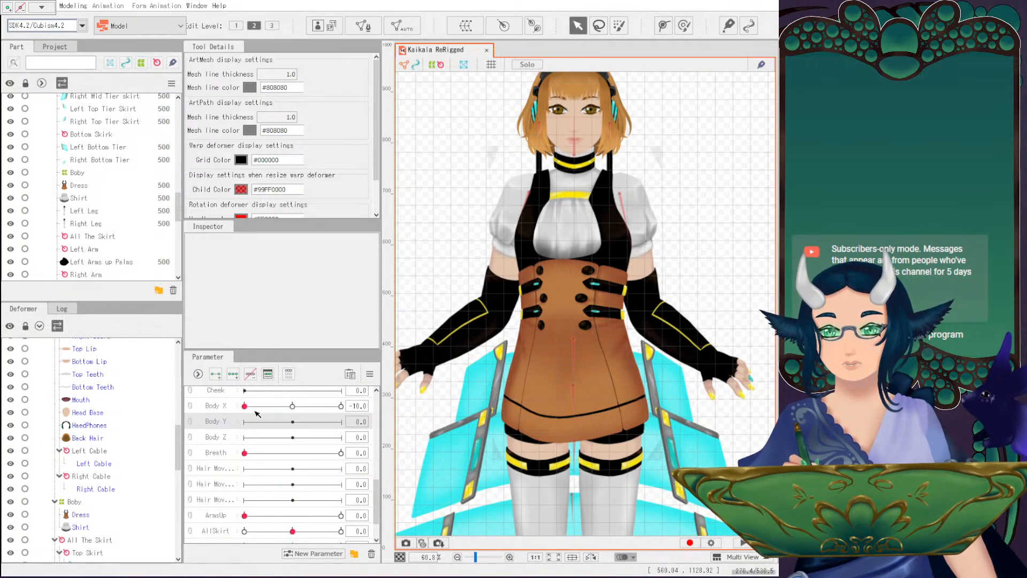
{"action": "left_click", "coordinate": [292, 407]}
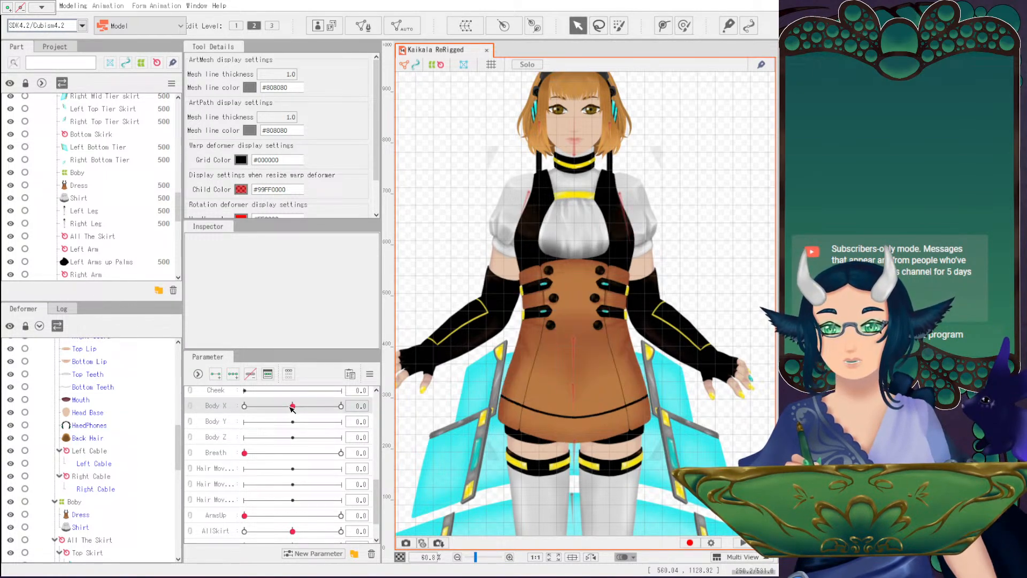
{"action": "left_click", "coordinate": [245, 406]}
Try adding three Body X keyforms to the Left Arm and Right Arm rotation deformers with Body X at 0.
{"action": "scroll", "coordinate": [130, 491], "scroll_direction": "down", "scroll_amount": 2}
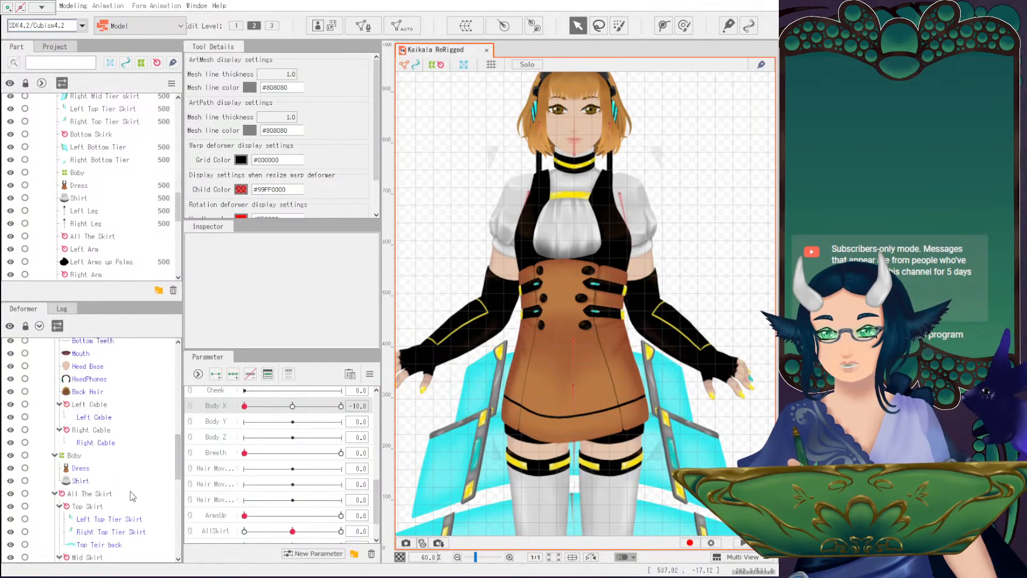
{"action": "scroll", "coordinate": [130, 491], "scroll_direction": "down", "scroll_amount": 5}
{"action": "scroll", "coordinate": [131, 496], "scroll_direction": "down", "scroll_amount": 2}
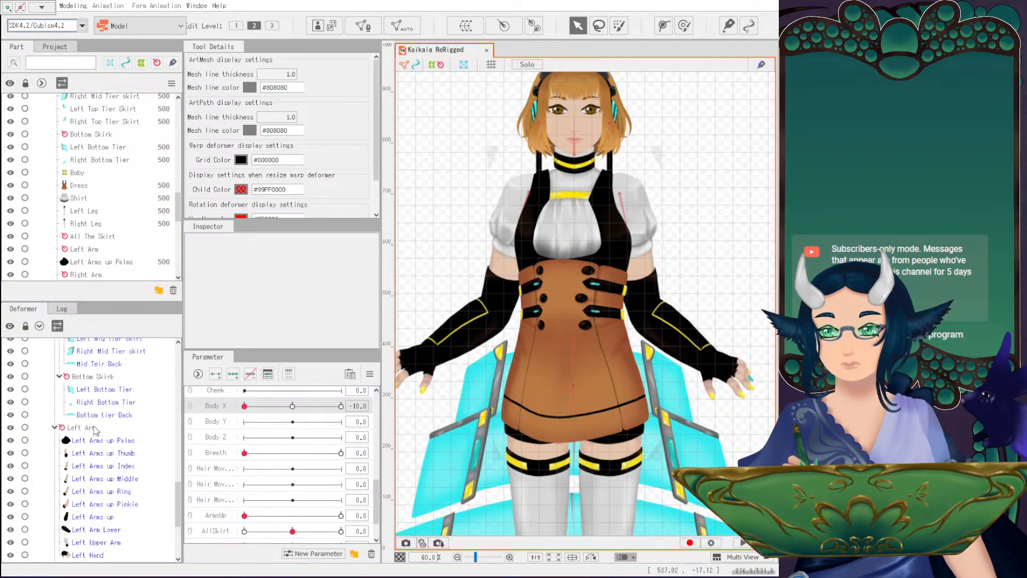
{"action": "left_click", "coordinate": [94, 428]}
{"action": "left_click", "coordinate": [293, 409]}
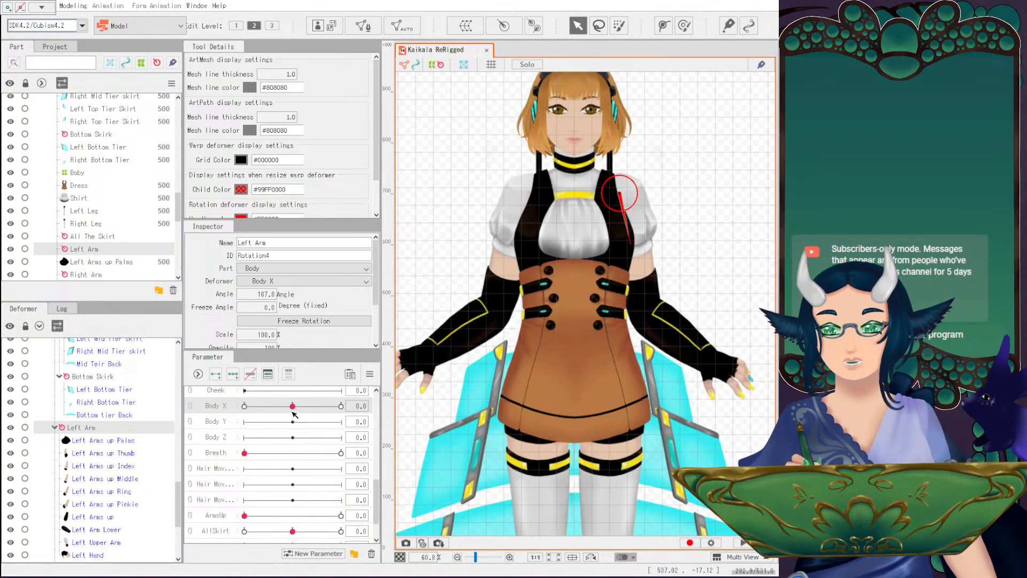
{"action": "scroll", "coordinate": [123, 511], "scroll_direction": "down", "scroll_amount": 4}
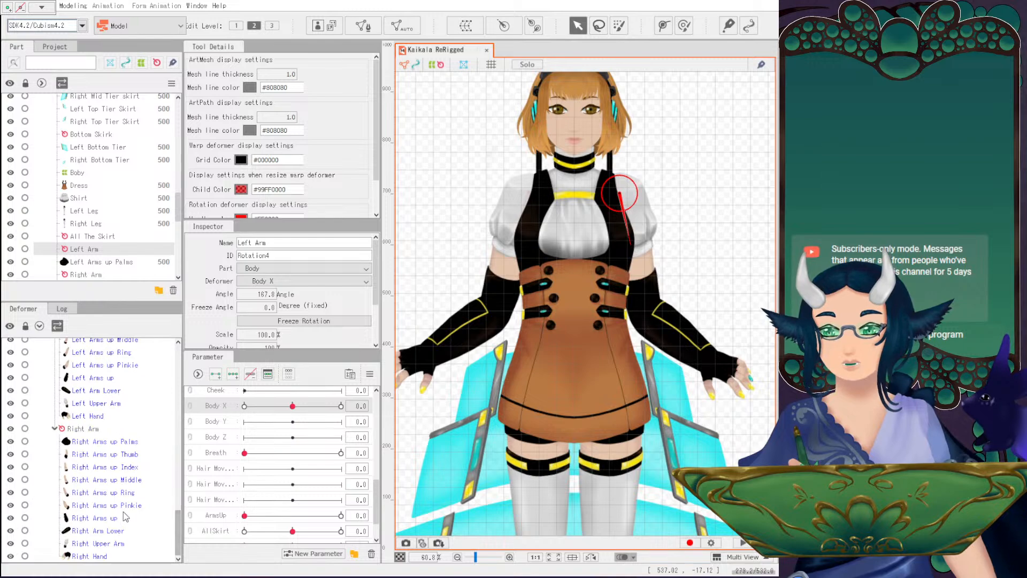
{"action": "left_click", "coordinate": [91, 428], "text": "ctrl"}
{"action": "scroll", "coordinate": [107, 434], "scroll_direction": "up", "scroll_amount": 3}
{"action": "left_click", "coordinate": [233, 373]}
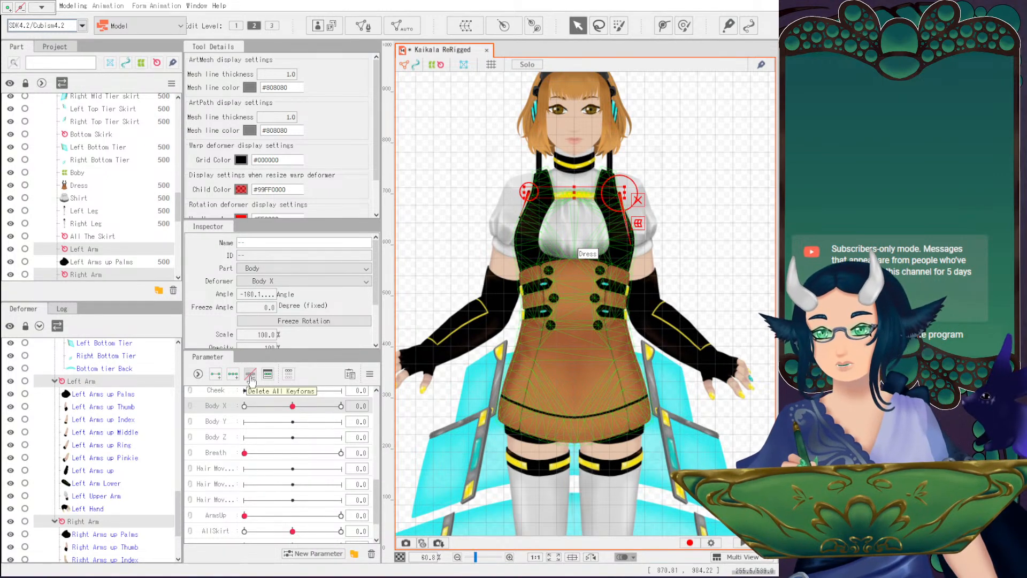
Create a parent warp deformer for the Left Arm rotation deformer and name it Left Arm.
{"action": "left_click", "coordinate": [107, 383]}
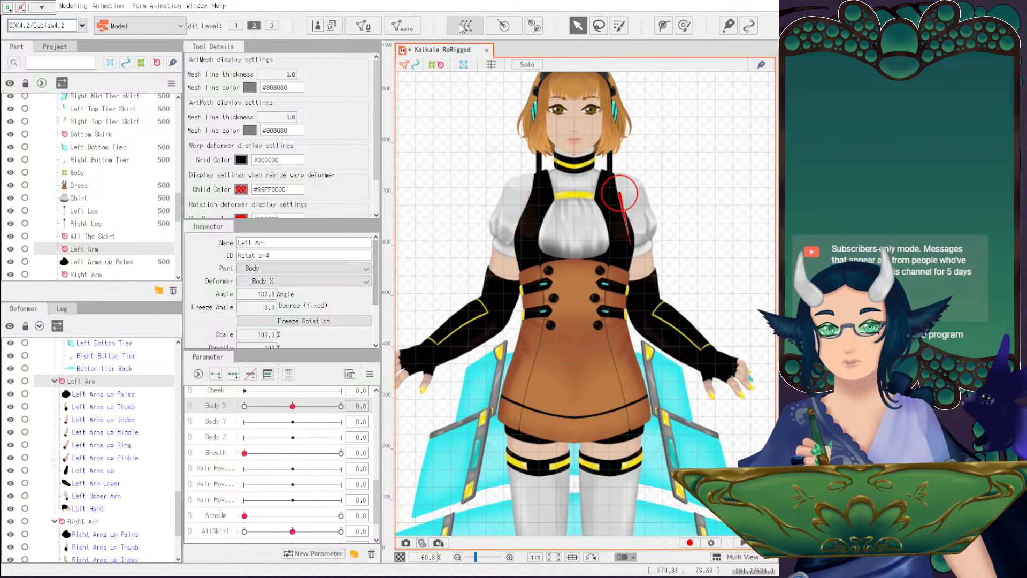
{"action": "key", "text": "ctrl+z"}
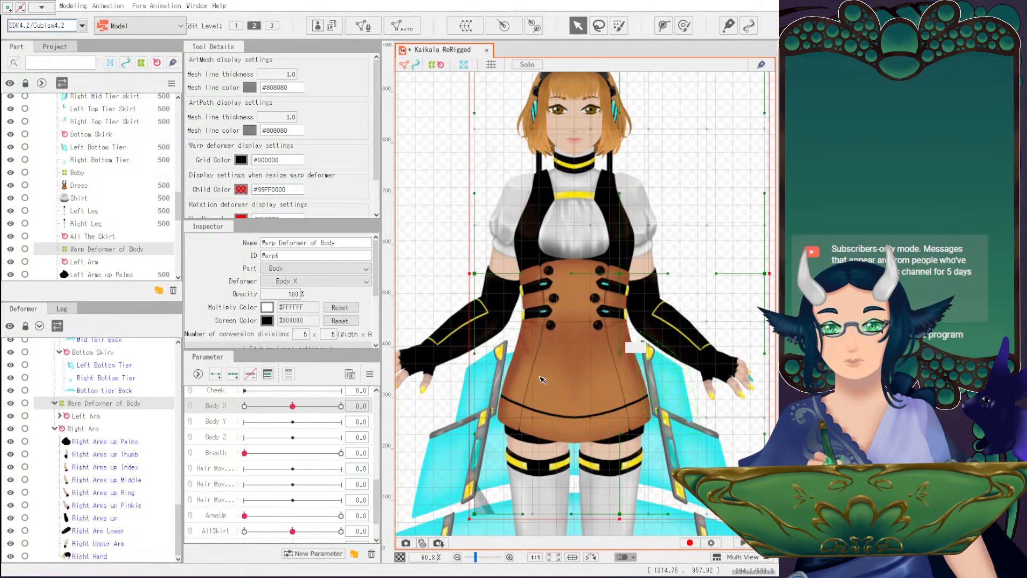
{"action": "left_click", "coordinate": [60, 416]}
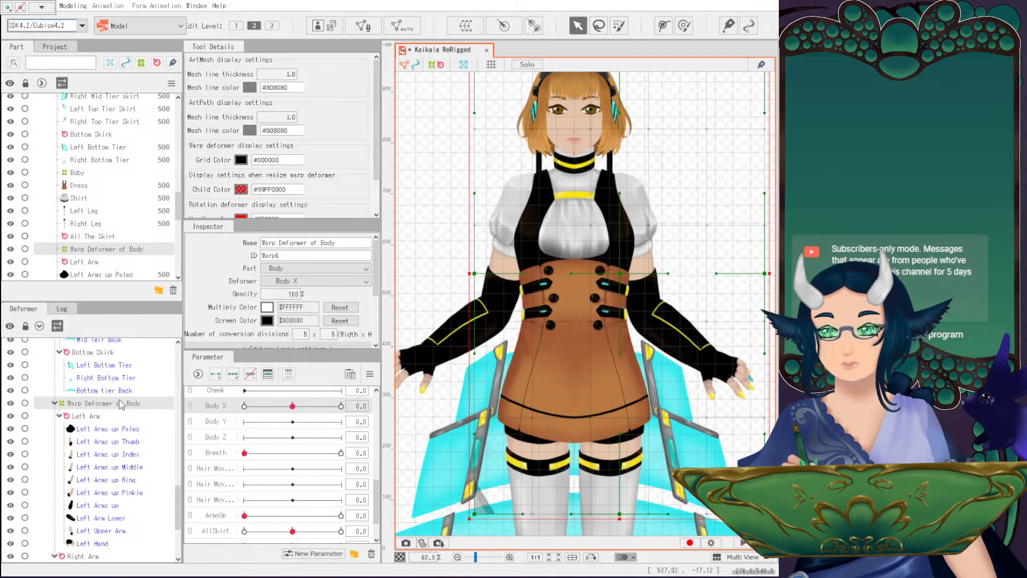
{"action": "triple_click", "coordinate": [345, 243]}
{"action": "scroll", "coordinate": [752, 317], "scroll_direction": "down", "scroll_amount": 3}
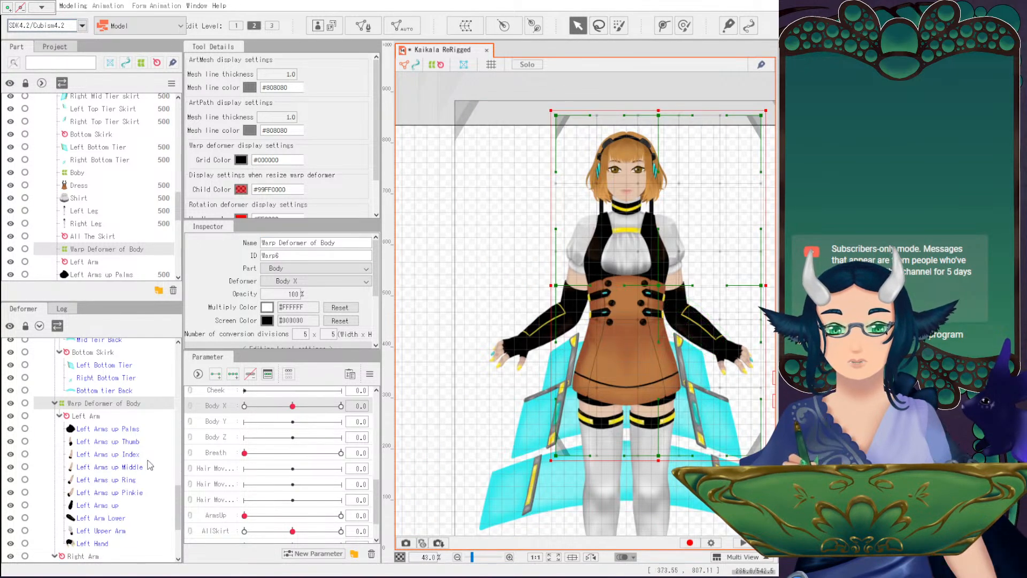
{"action": "left_click_drag", "start_coordinate": [262, 243], "coordinate": [389, 255]}
{"action": "type", "text": "Left Arm"}
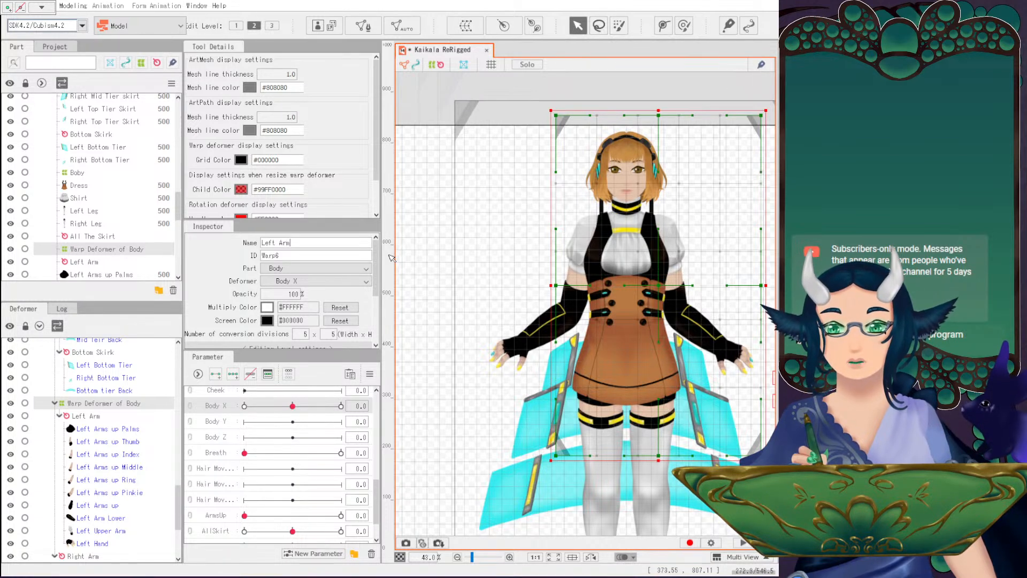
{"action": "key", "text": "Return"}
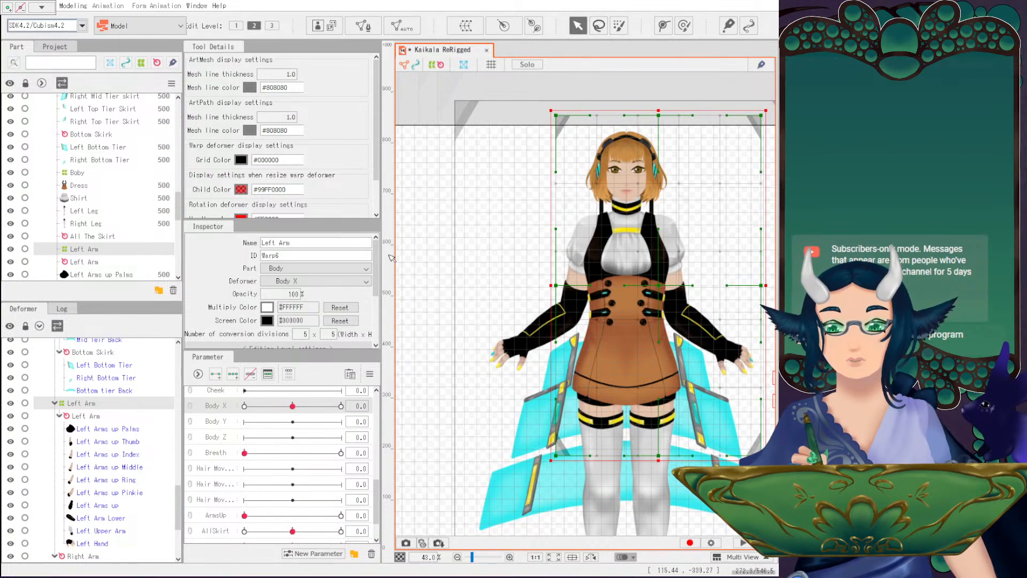
Create a parent warp deformer named Right Arm for the Right Arm rotation deformer.
{"action": "scroll", "coordinate": [131, 507], "scroll_direction": "down", "scroll_amount": 1}
{"action": "scroll", "coordinate": [130, 507], "scroll_direction": "down", "scroll_amount": 1}
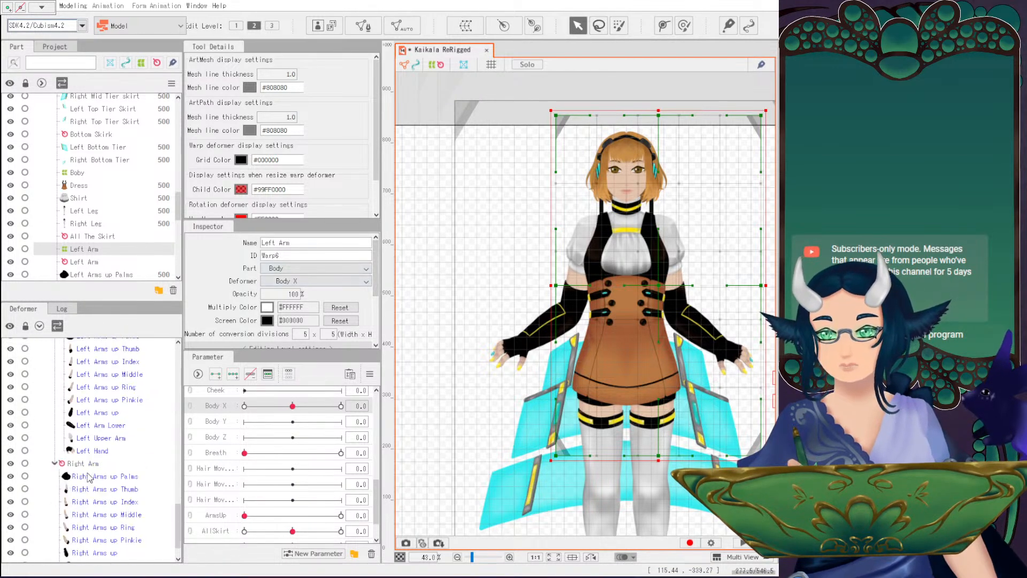
{"action": "left_click", "coordinate": [92, 464]}
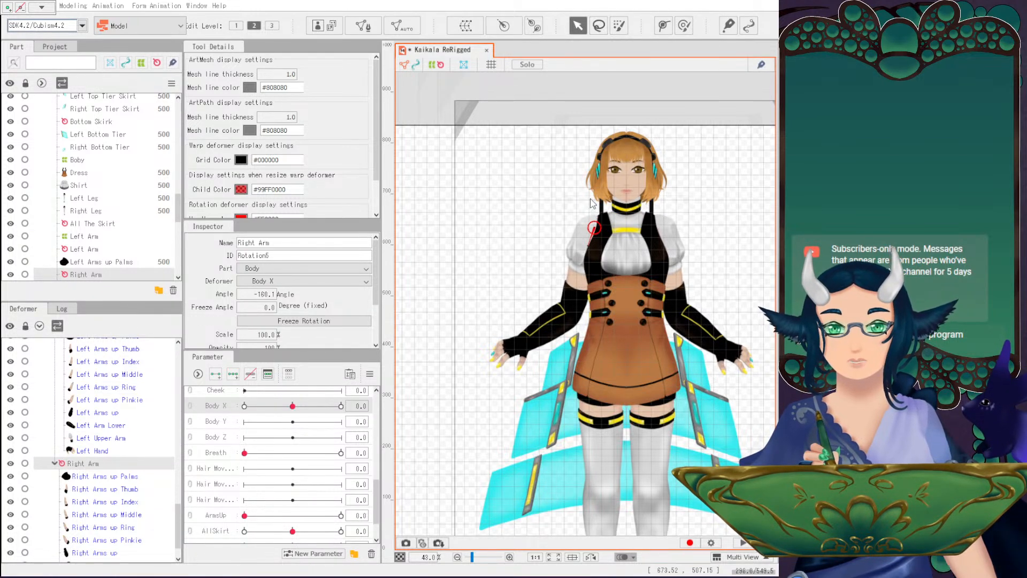
{"action": "left_click", "coordinate": [670, 383]}
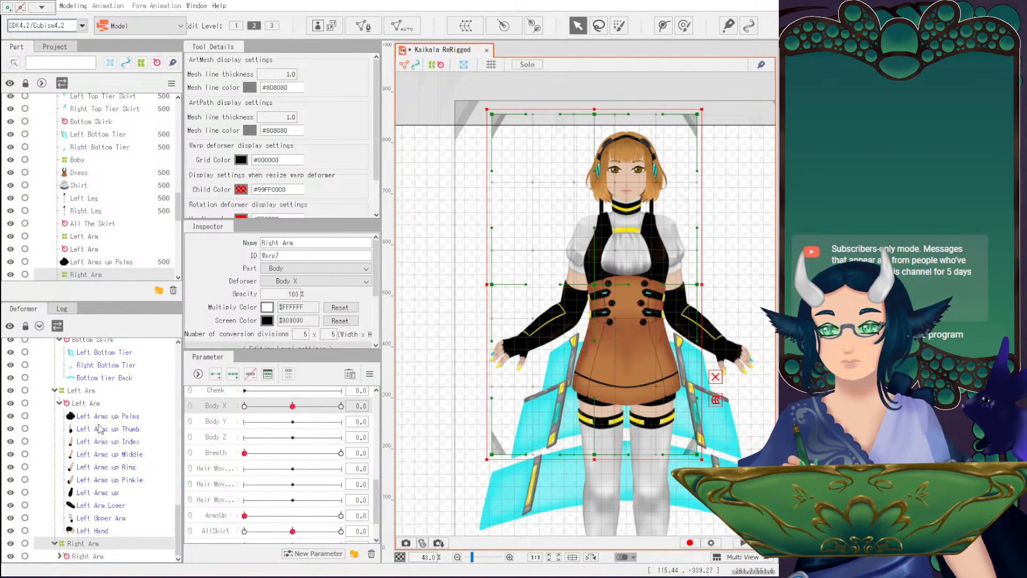
Check the Left Arm deformers and shift the Right Arm warp deformer's grid slightly to the left on the canvas.
{"action": "left_click", "coordinate": [107, 405]}
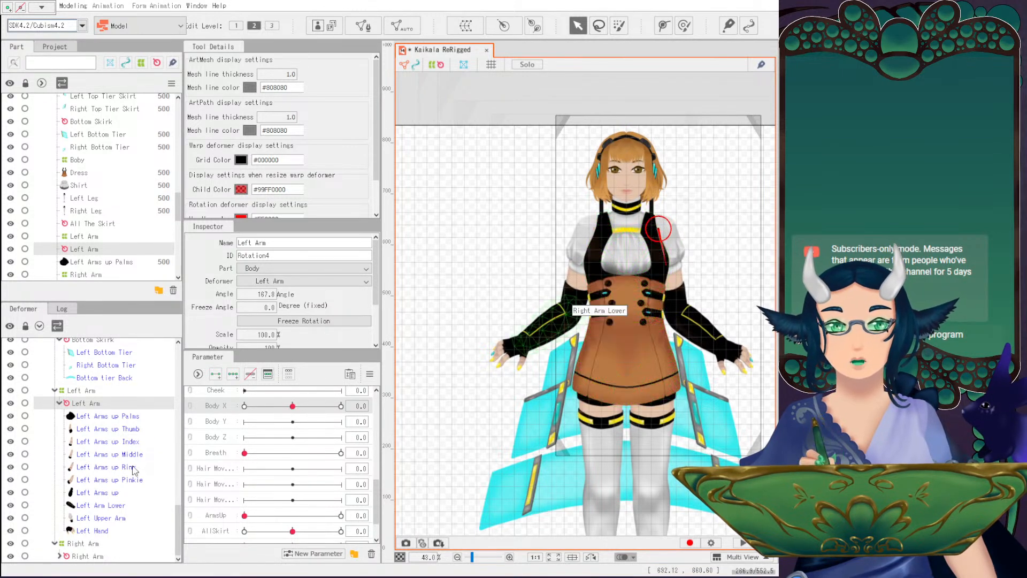
{"action": "left_click", "coordinate": [62, 394]}
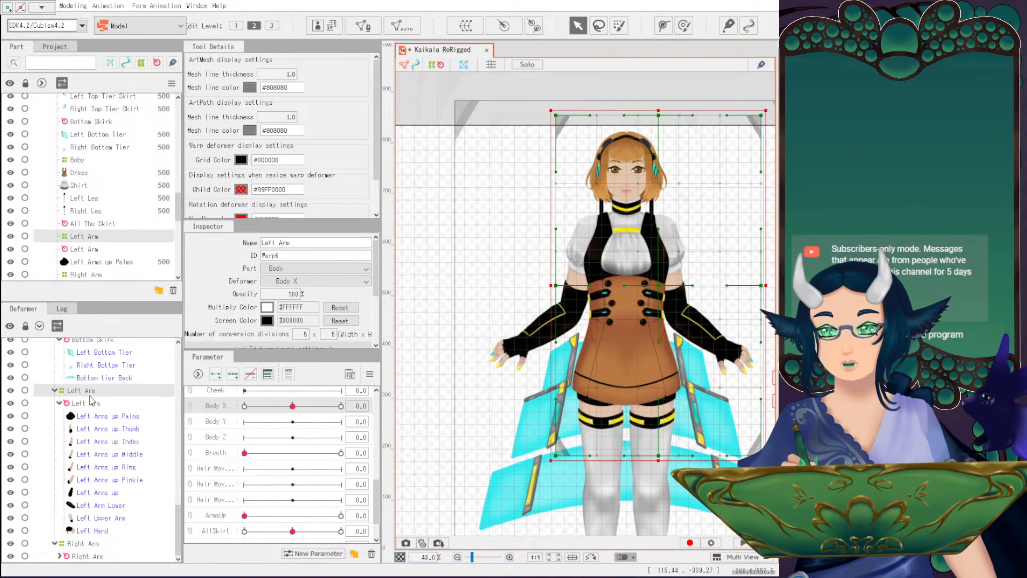
{"action": "left_click", "coordinate": [84, 543]}
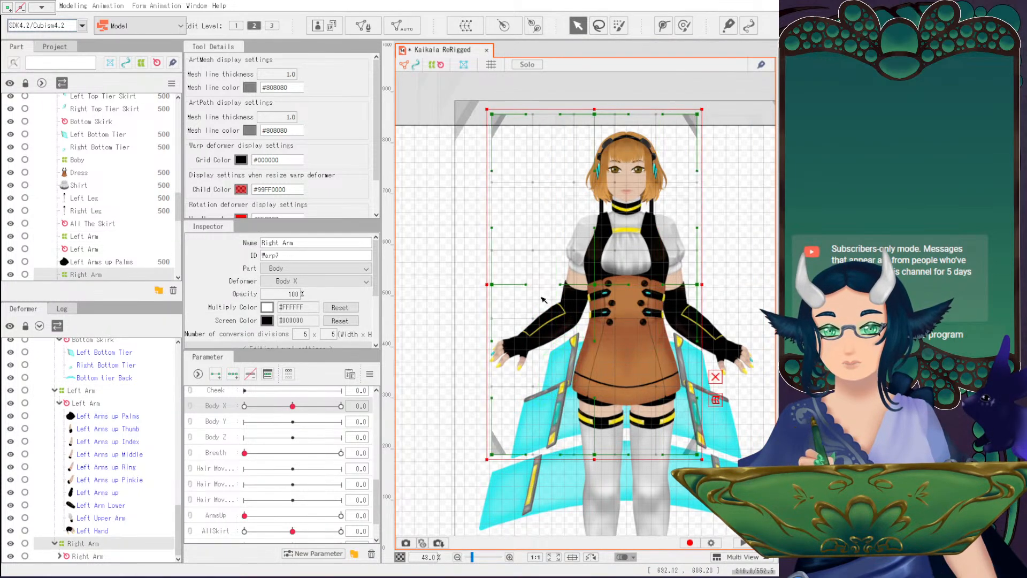
{"action": "left_click_drag", "start_coordinate": [597, 287], "coordinate": [590, 286]}
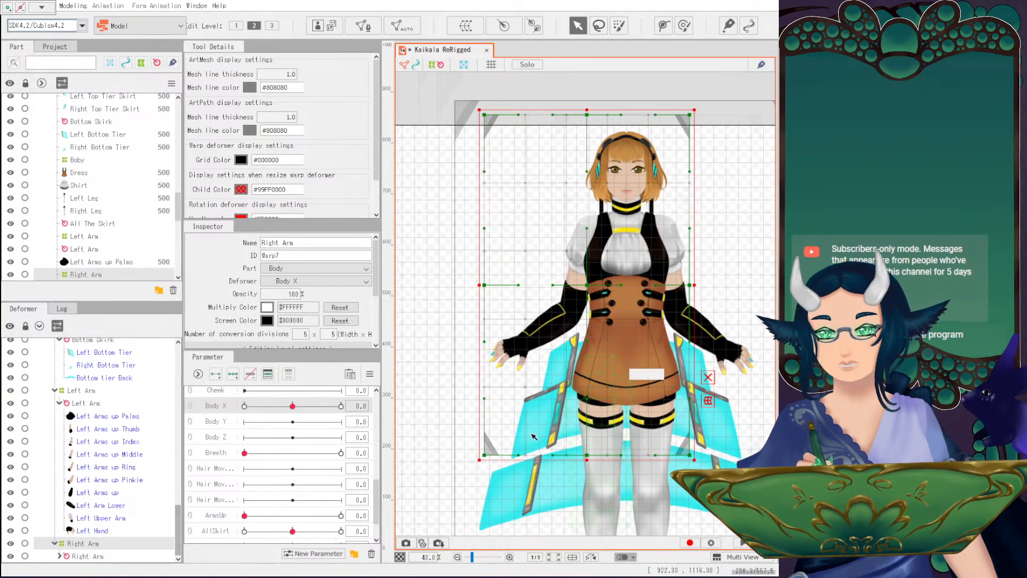
Test the Right Arm rotation deformer by swinging the arm across the chest, and undo the rotation.
{"action": "left_click", "coordinate": [92, 558]}
{"action": "left_click", "coordinate": [92, 405]}
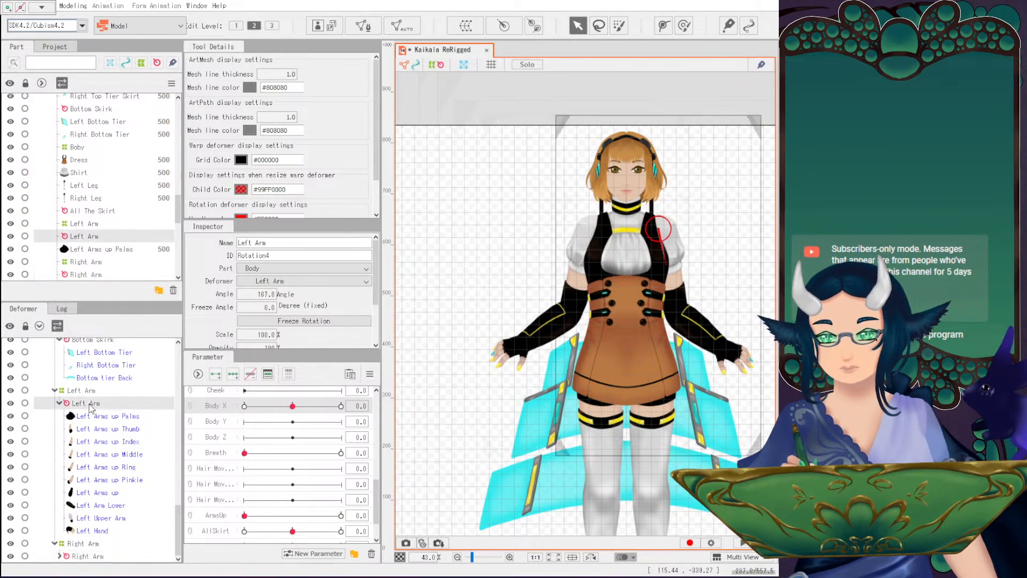
{"action": "left_click", "coordinate": [62, 558]}
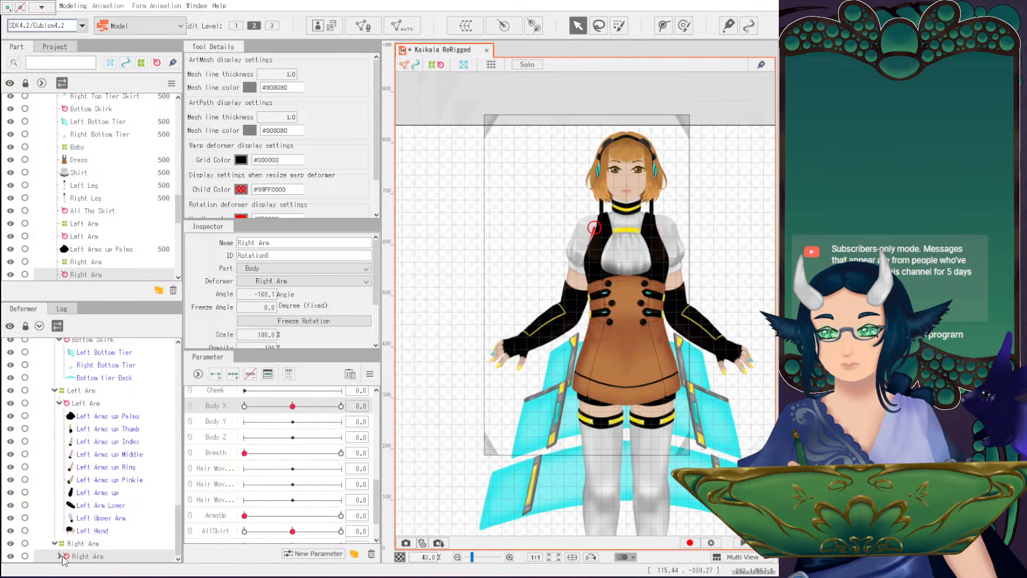
{"action": "scroll", "coordinate": [124, 485], "scroll_direction": "down", "scroll_amount": 3}
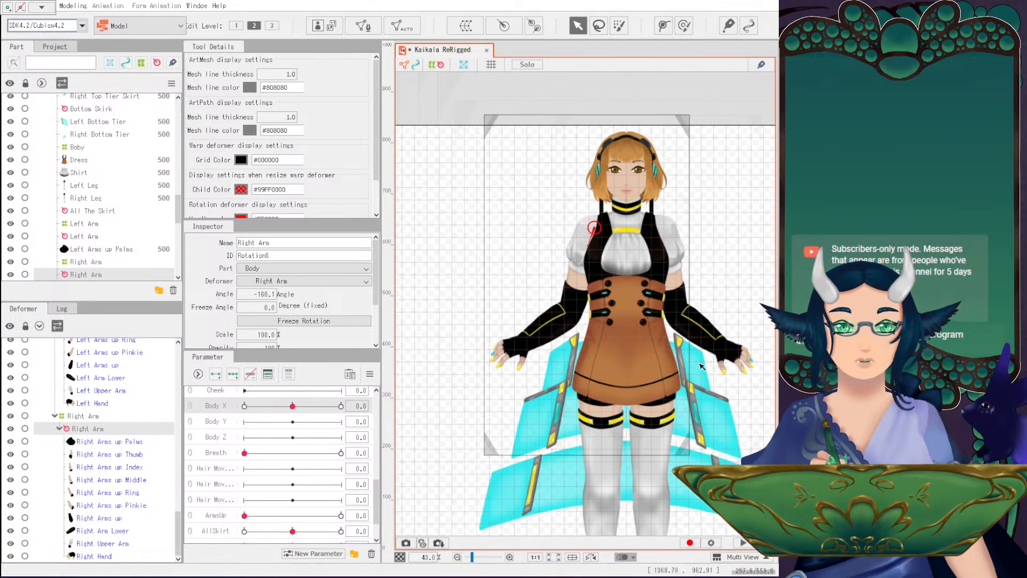
{"action": "left_click_drag", "start_coordinate": [577, 245], "coordinate": [662, 283]}
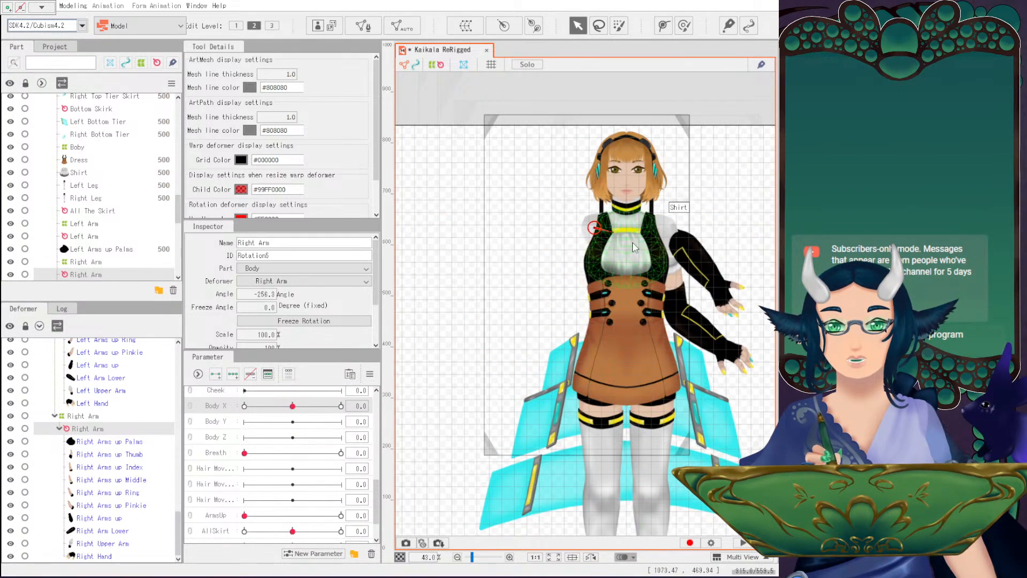
{"action": "key", "text": "ctrl+z"}
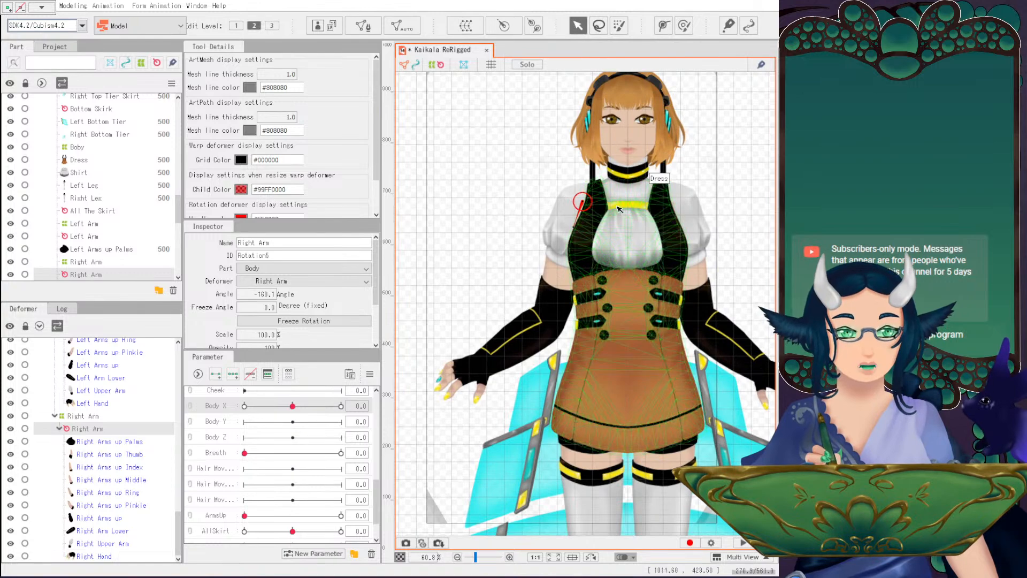
{"action": "scroll", "coordinate": [619, 229], "scroll_direction": "up", "scroll_amount": 2}
{"action": "left_click_drag", "start_coordinate": [619, 229], "coordinate": [597, 247]}
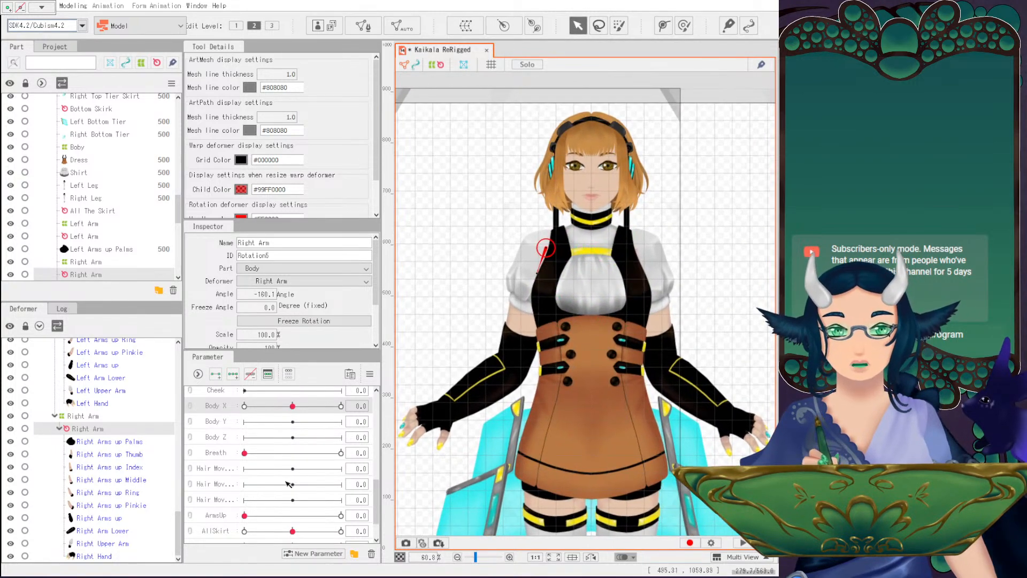
Add three Body X keyforms to the Left Arm and Right Arm warp deformers together.
{"action": "left_click", "coordinate": [85, 416]}
{"action": "scroll", "coordinate": [84, 426], "scroll_direction": "up", "scroll_amount": 5}
{"action": "left_click", "coordinate": [84, 449], "text": "ctrl"}
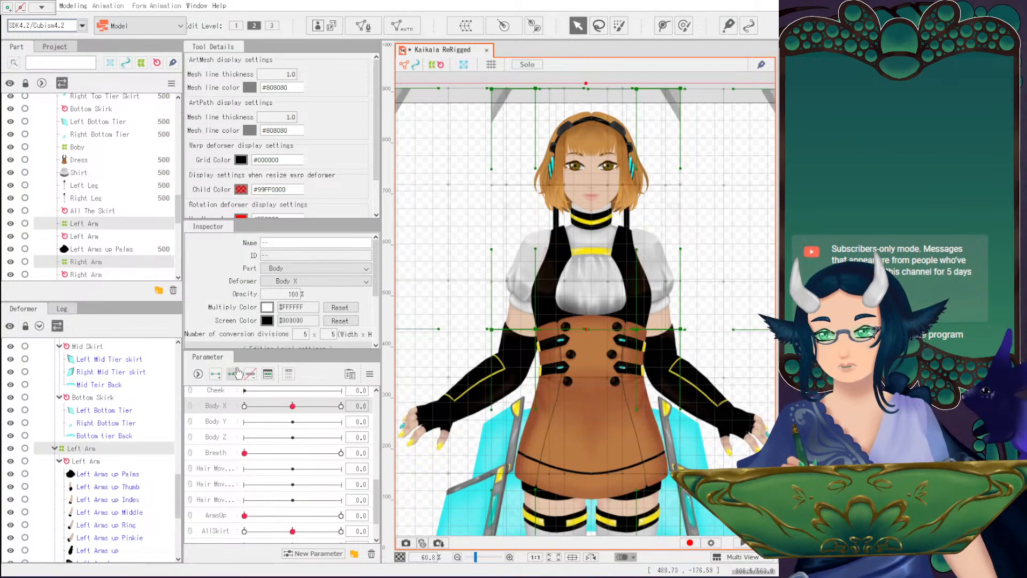
{"action": "left_click", "coordinate": [232, 375]}
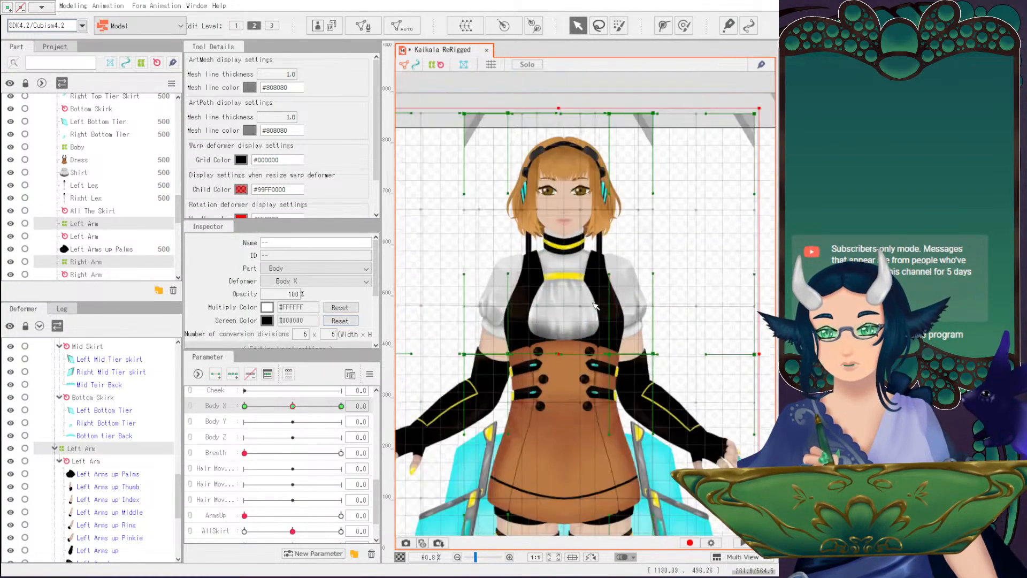
At Body X -10, shift the Left Arm and Right Arm warp deformers slightly right on the canvas and test the slider.
{"action": "left_click", "coordinate": [245, 407]}
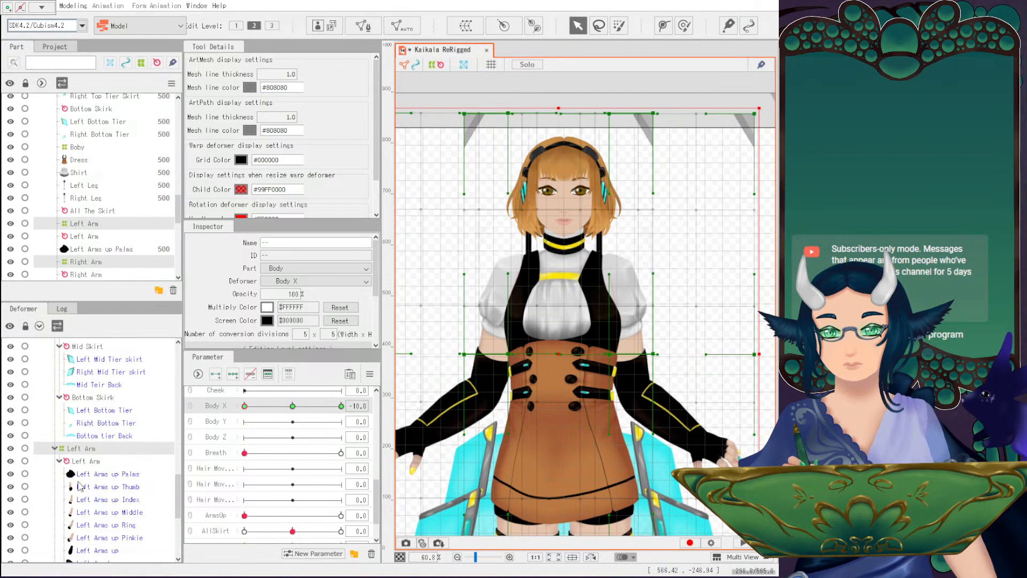
{"action": "left_click", "coordinate": [80, 450]}
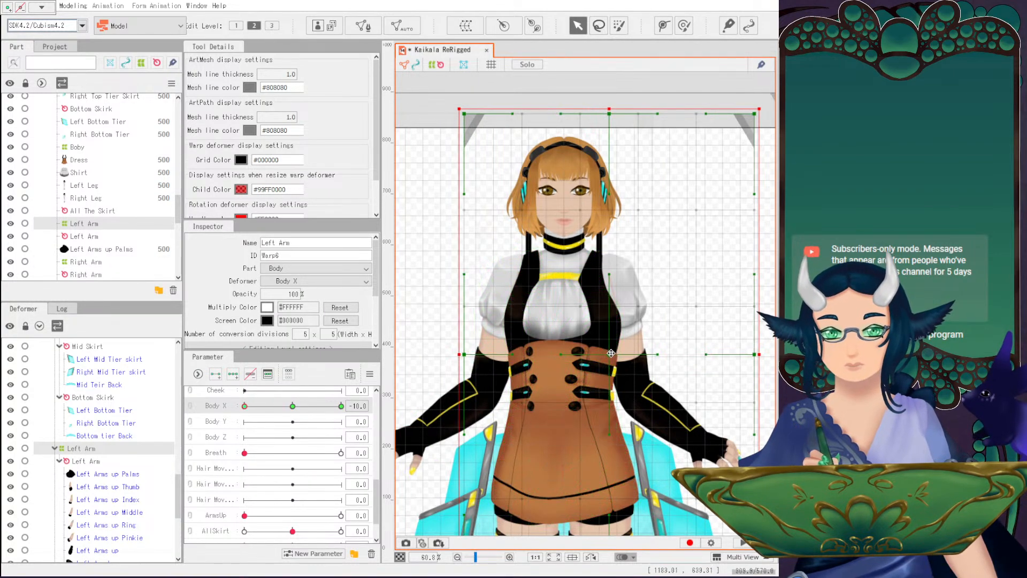
{"action": "left_click_drag", "start_coordinate": [610, 353], "coordinate": [612, 354]}
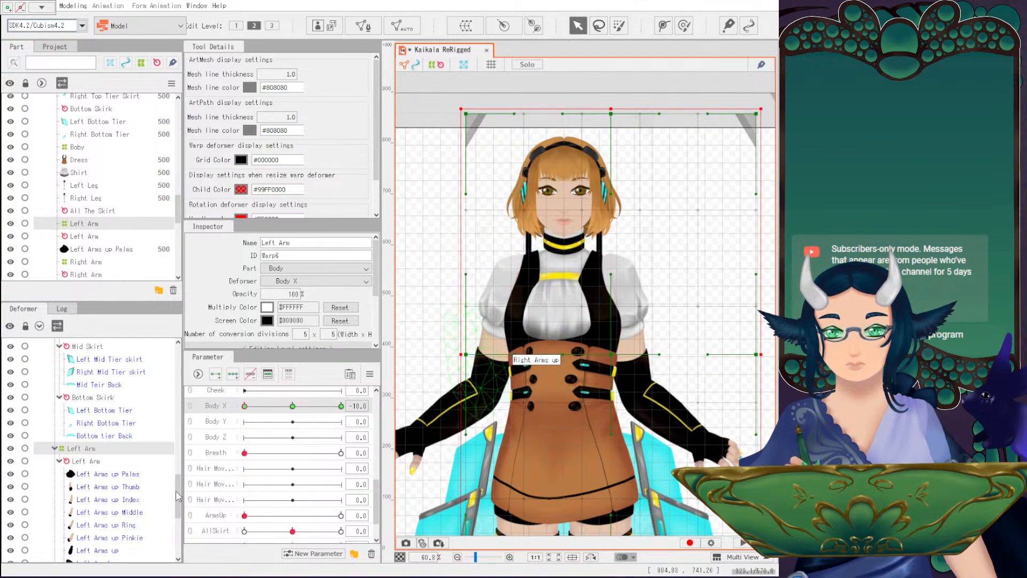
{"action": "scroll", "coordinate": [113, 491], "scroll_direction": "down", "scroll_amount": 5}
{"action": "left_click", "coordinate": [81, 416]}
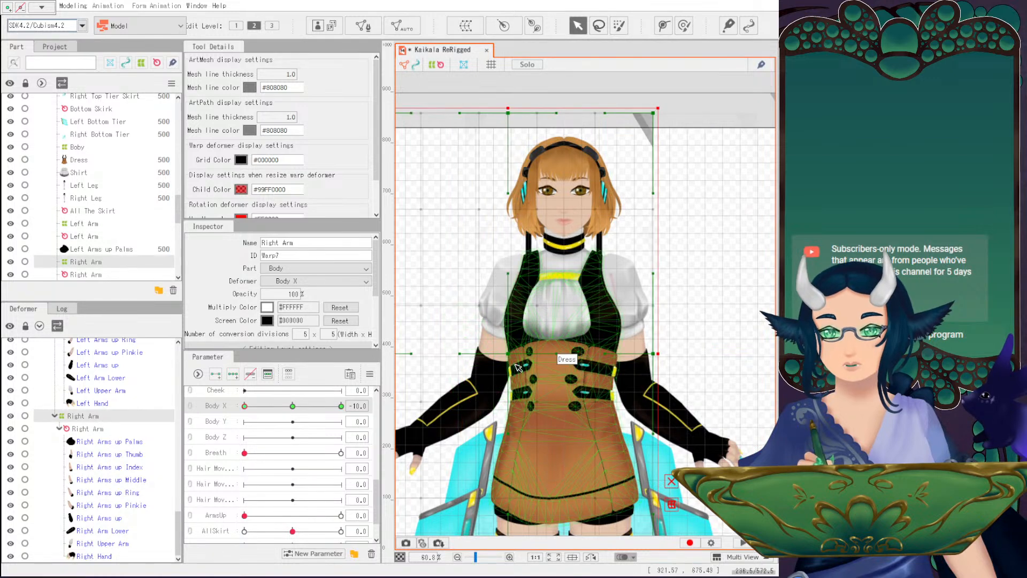
{"action": "left_click_drag", "start_coordinate": [511, 354], "coordinate": [512, 354]}
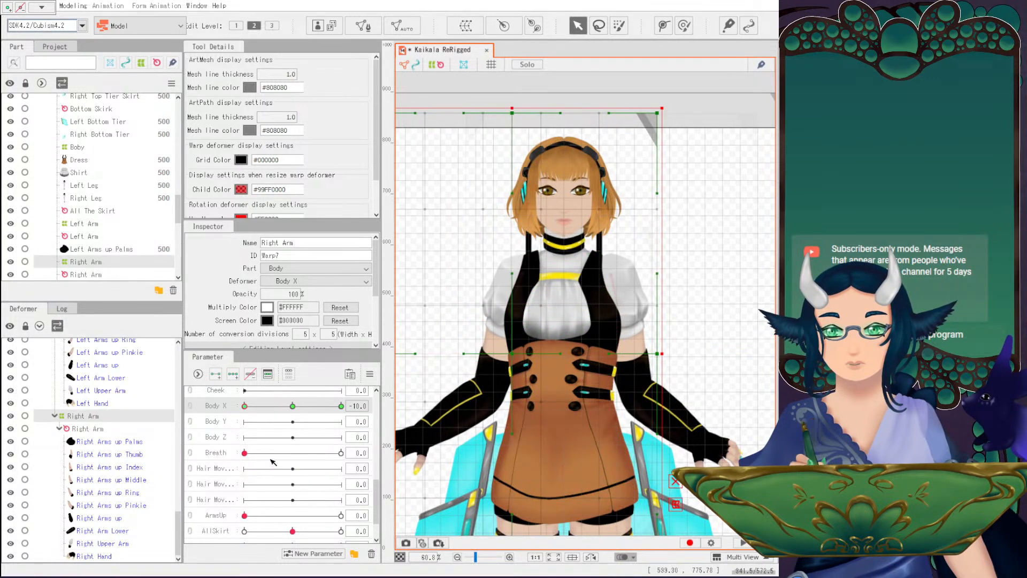
{"action": "left_click_drag", "start_coordinate": [296, 410], "coordinate": [238, 413]}
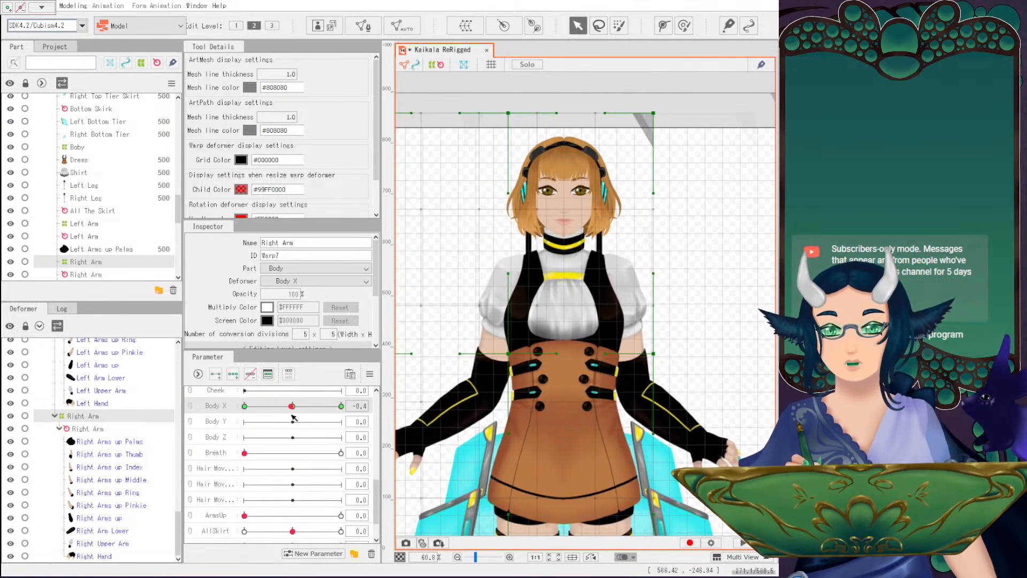
At Body X 10, shift the Right Arm and Left Arm warp deformers slightly left on the canvas.
{"action": "left_click_drag", "start_coordinate": [245, 406], "coordinate": [351, 416]}
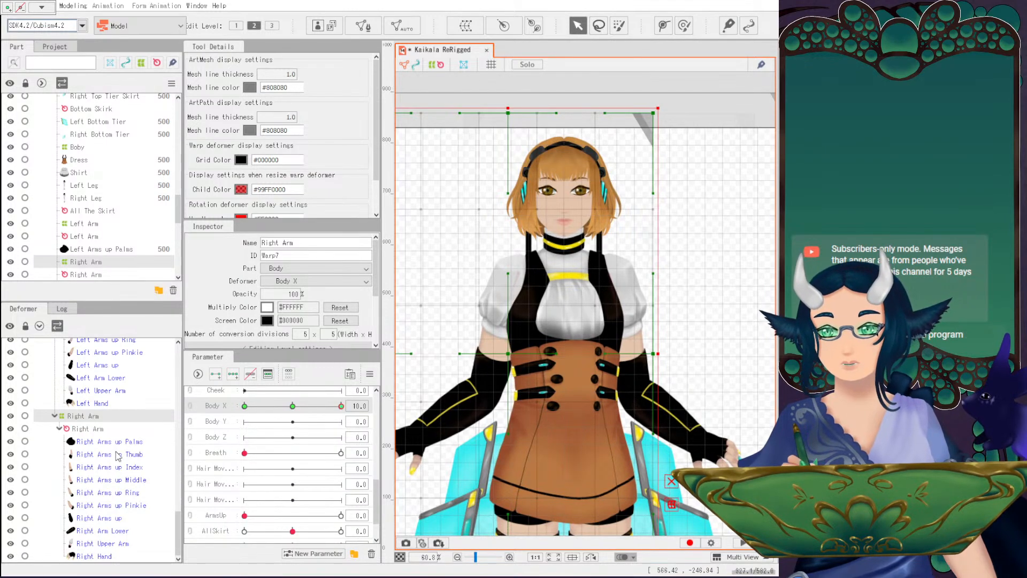
{"action": "scroll", "coordinate": [107, 426], "scroll_direction": "up", "scroll_amount": 3}
{"action": "left_click", "coordinate": [88, 357]}
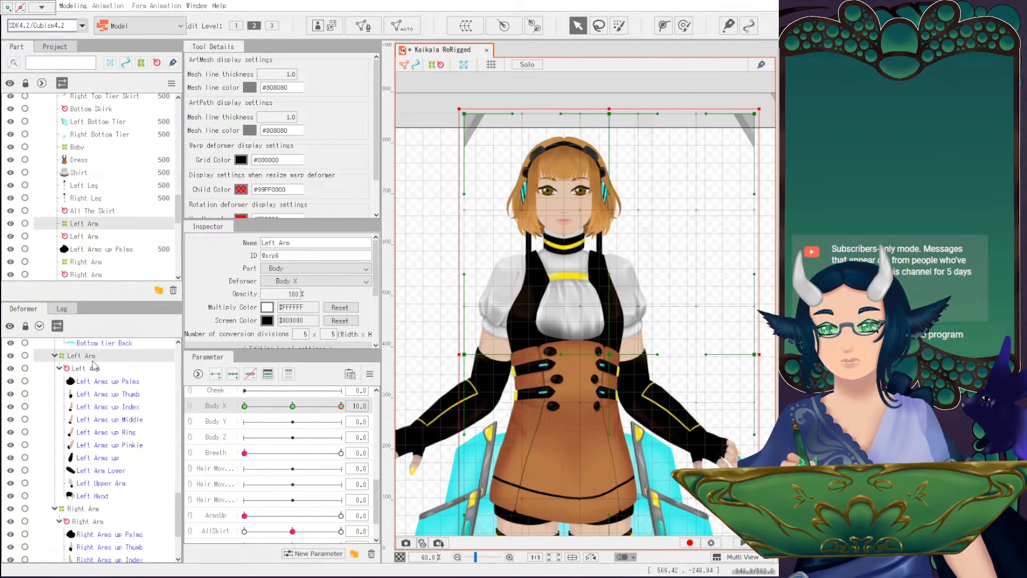
{"action": "left_click", "coordinate": [91, 509]}
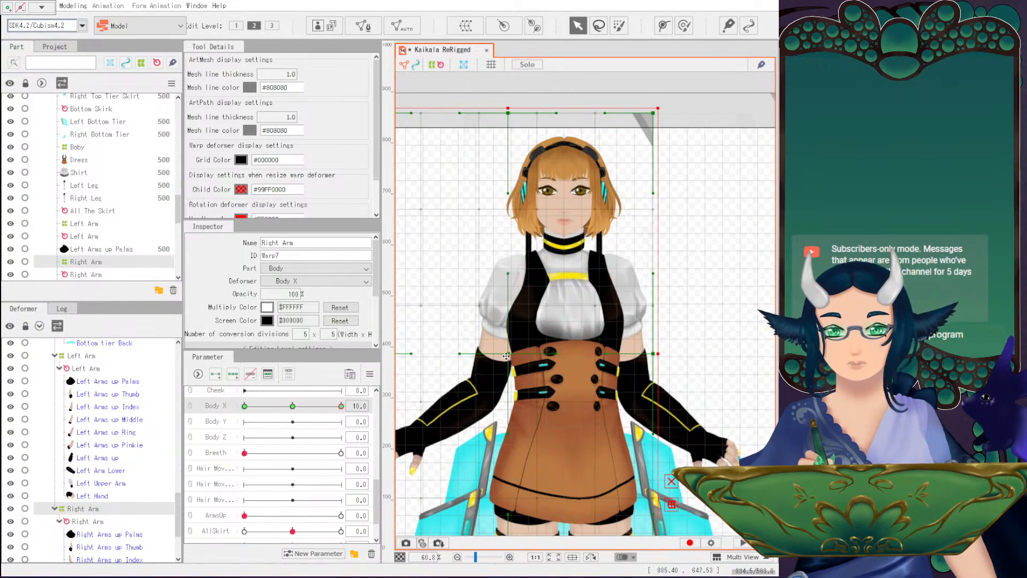
{"action": "left_click_drag", "start_coordinate": [506, 356], "coordinate": [504, 356]}
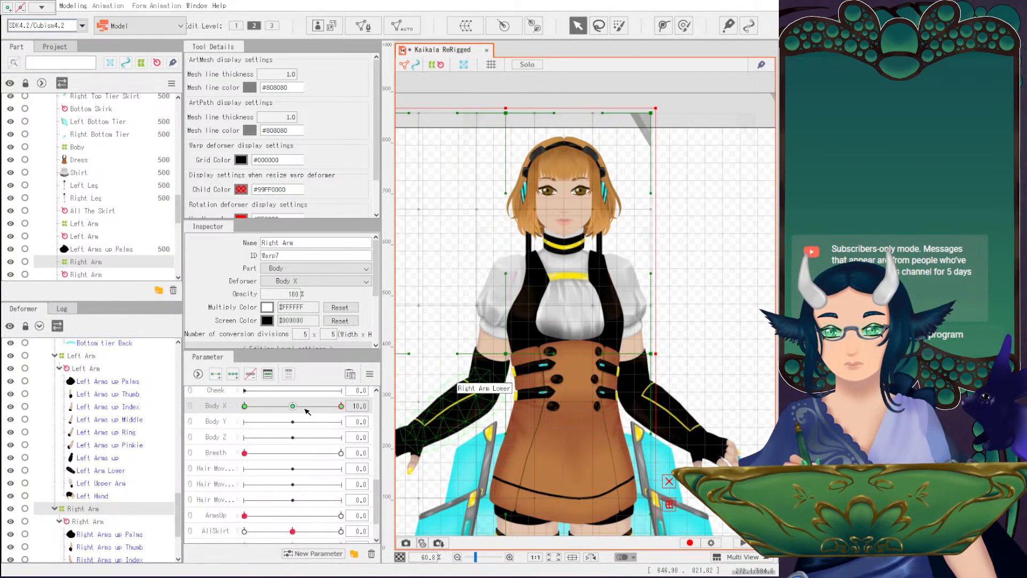
{"action": "left_click", "coordinate": [90, 357]}
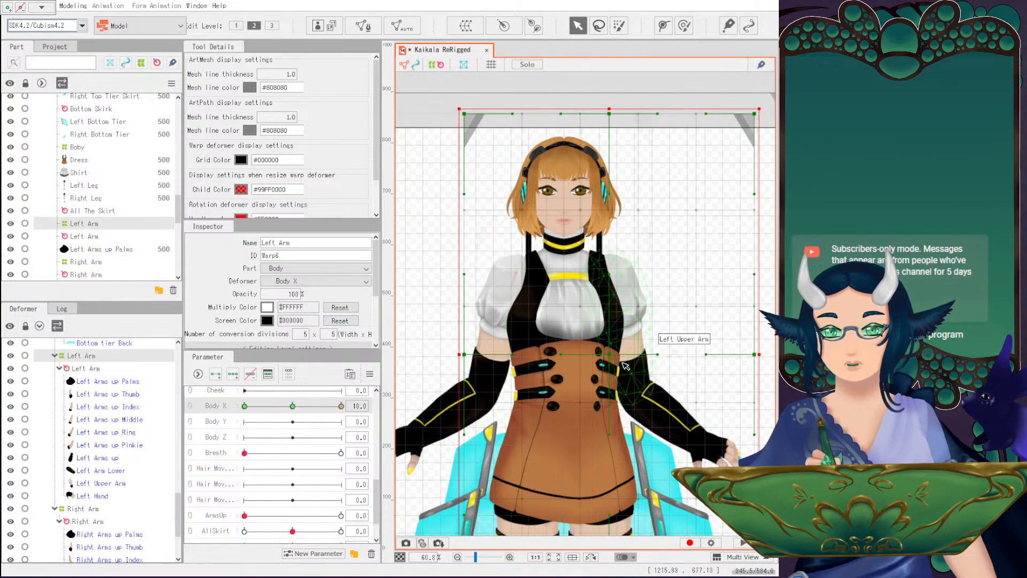
{"action": "left_click_drag", "start_coordinate": [609, 355], "coordinate": [606, 355]}
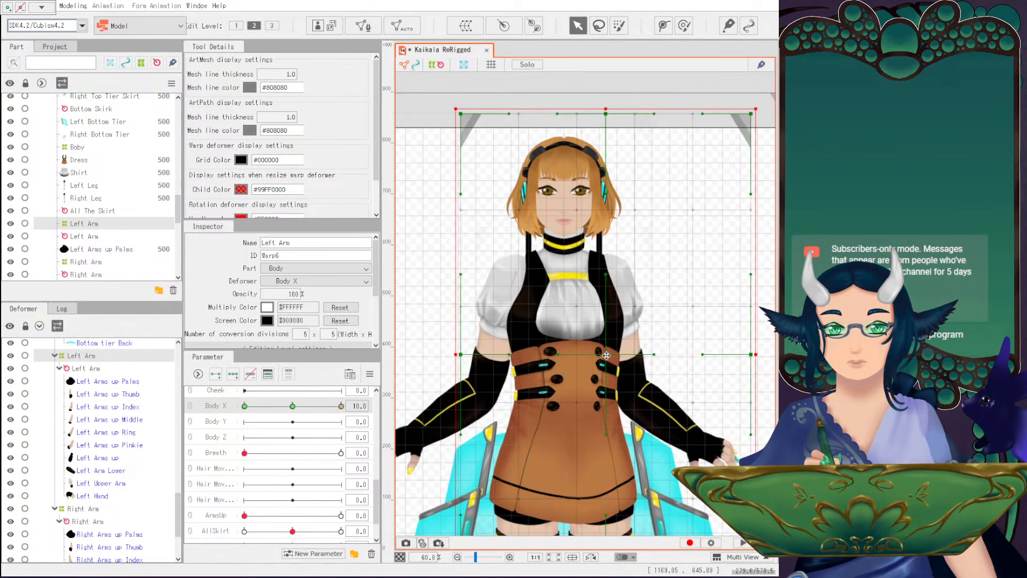
Sweep Body X up to 10 to check how both arms follow the torso, looking closely at the Right Arm deformer.
{"action": "left_click_drag", "start_coordinate": [293, 406], "coordinate": [412, 405]}
{"action": "left_click_drag", "start_coordinate": [319, 412], "coordinate": [381, 423]}
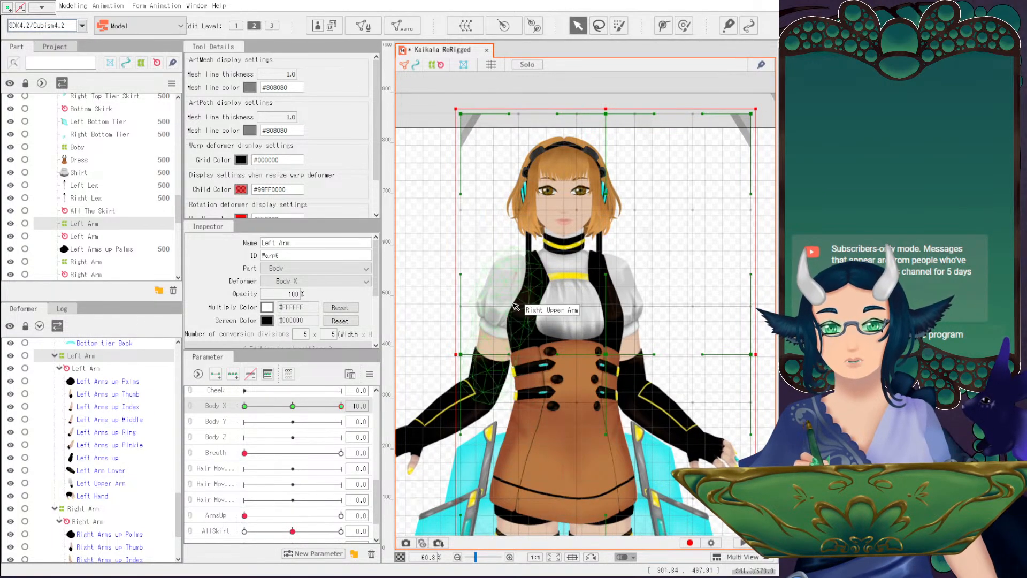
{"action": "left_click", "coordinate": [85, 511]}
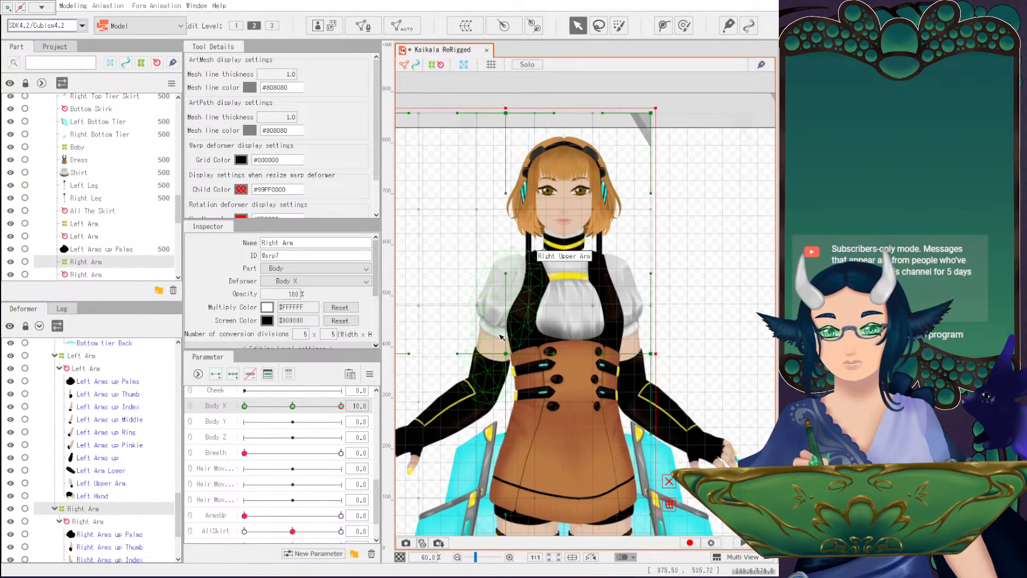
{"action": "scroll", "coordinate": [505, 351], "scroll_direction": "up", "scroll_amount": 2}
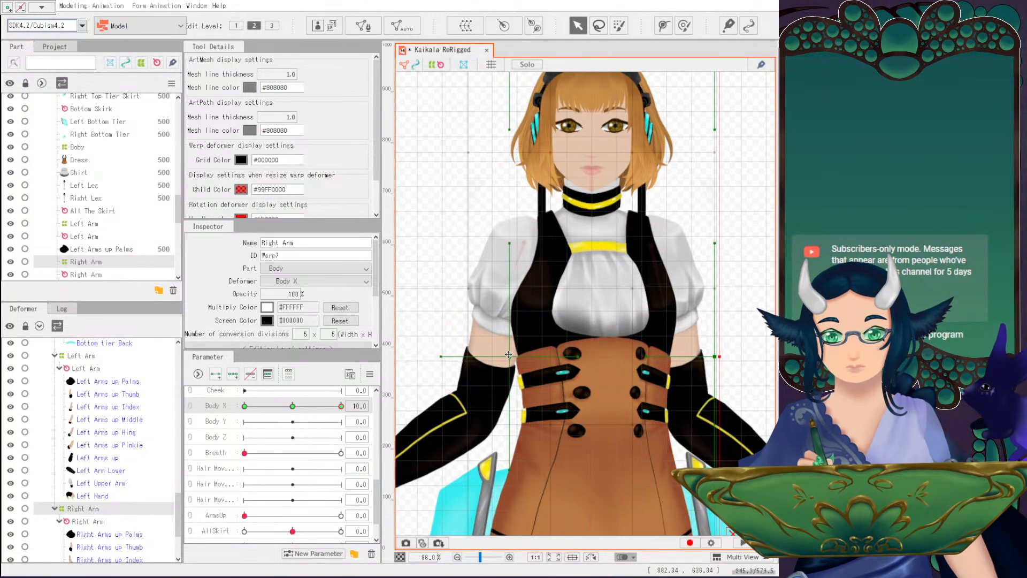
{"action": "left_click_drag", "start_coordinate": [286, 406], "coordinate": [340, 406]}
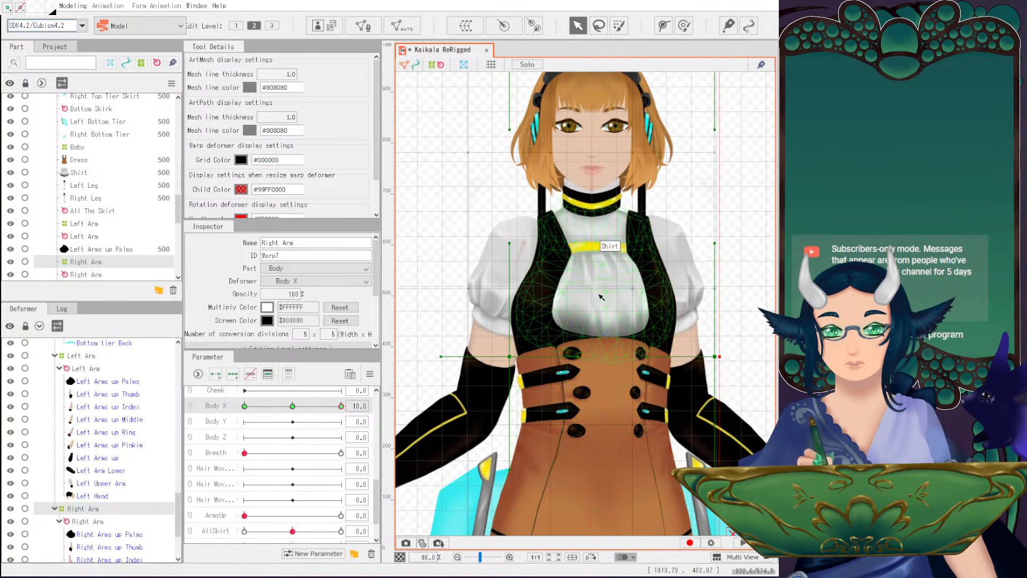
Try stretching the side edge of the Right Arm warp deformer slightly outward at Body X 10, and undo the change.
{"action": "scroll", "coordinate": [697, 338], "scroll_direction": "down", "scroll_amount": 2}
{"action": "left_click_drag", "start_coordinate": [686, 347], "coordinate": [690, 347]}
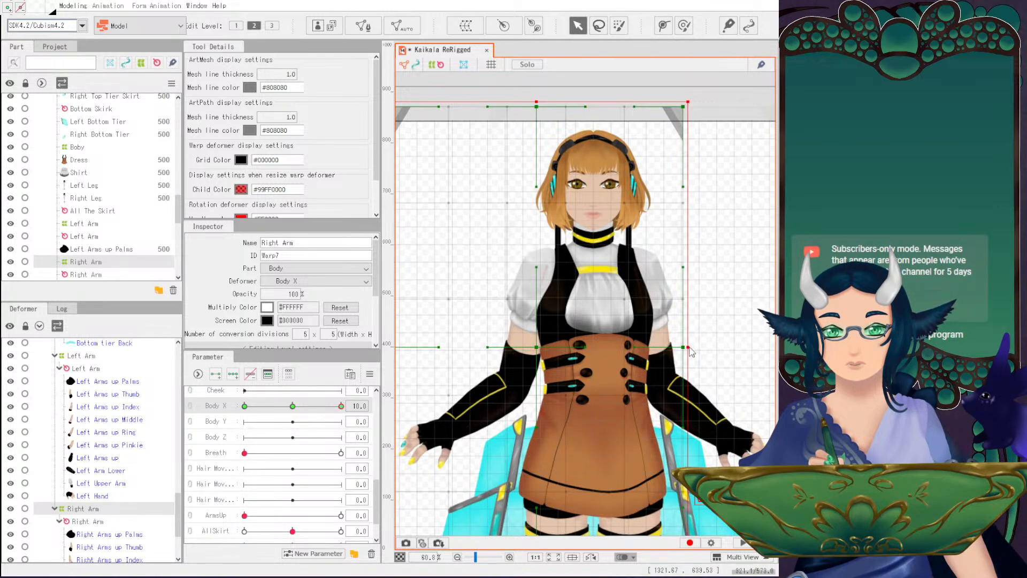
{"action": "key", "text": "ctrl+z"}
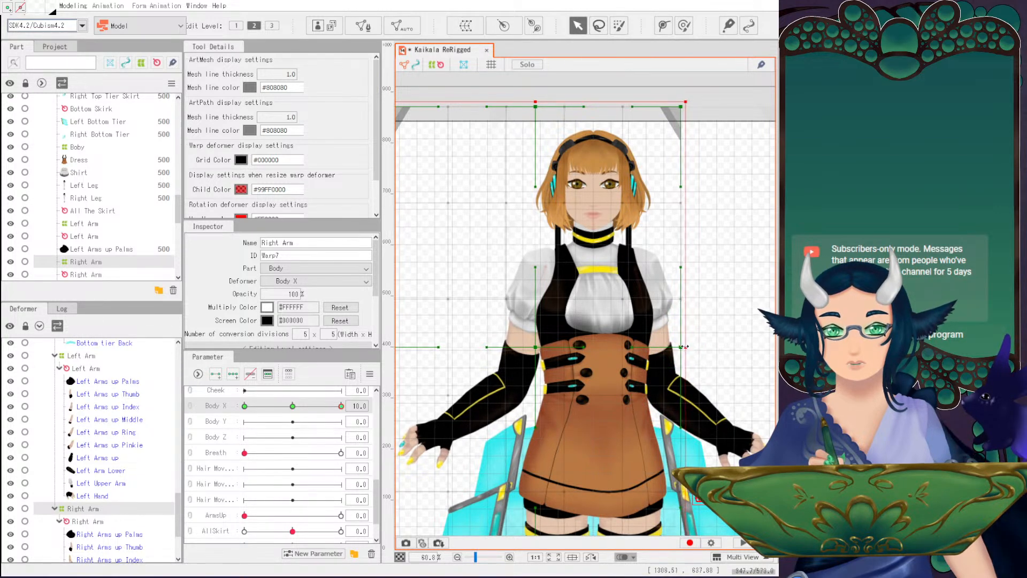
Nudge the Right Arm warp deformer's curve handle near the shoulder slightly inward at Body X 10, test Body X, and deselect.
{"action": "left_click", "coordinate": [293, 406]}
{"action": "left_click_drag", "start_coordinate": [297, 411], "coordinate": [367, 415]}
{"action": "left_click_drag", "start_coordinate": [527, 394], "coordinate": [580, 386]}
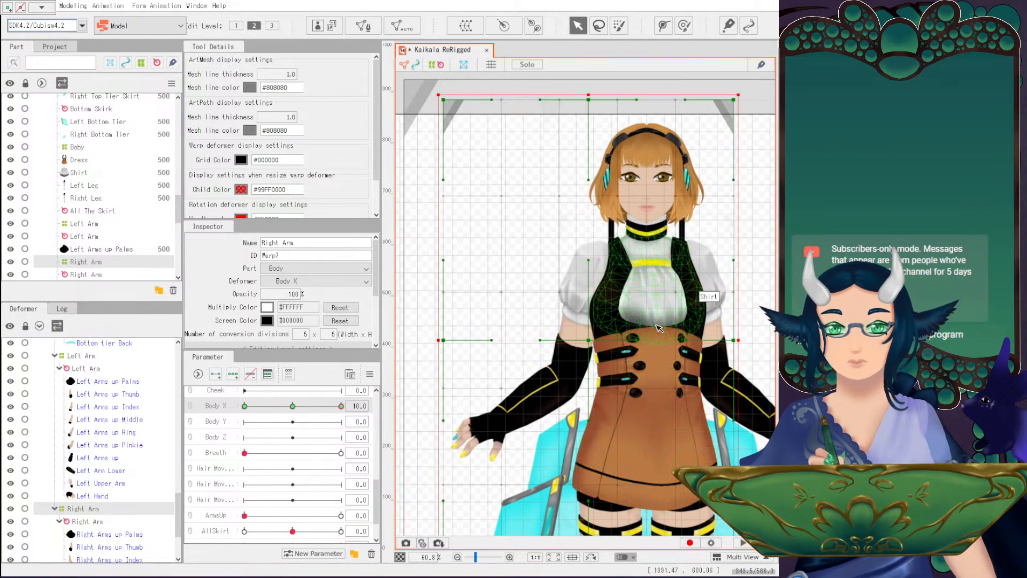
{"action": "scroll", "coordinate": [623, 320], "scroll_direction": "up", "scroll_amount": 2}
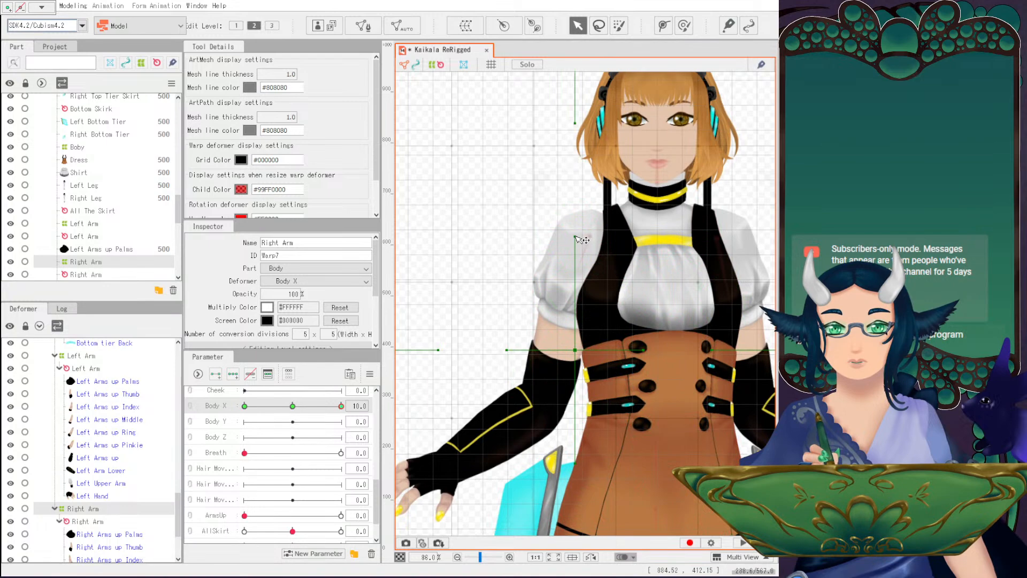
{"action": "left_click_drag", "start_coordinate": [576, 239], "coordinate": [581, 239]}
{"action": "left_click_drag", "start_coordinate": [292, 406], "coordinate": [341, 406]}
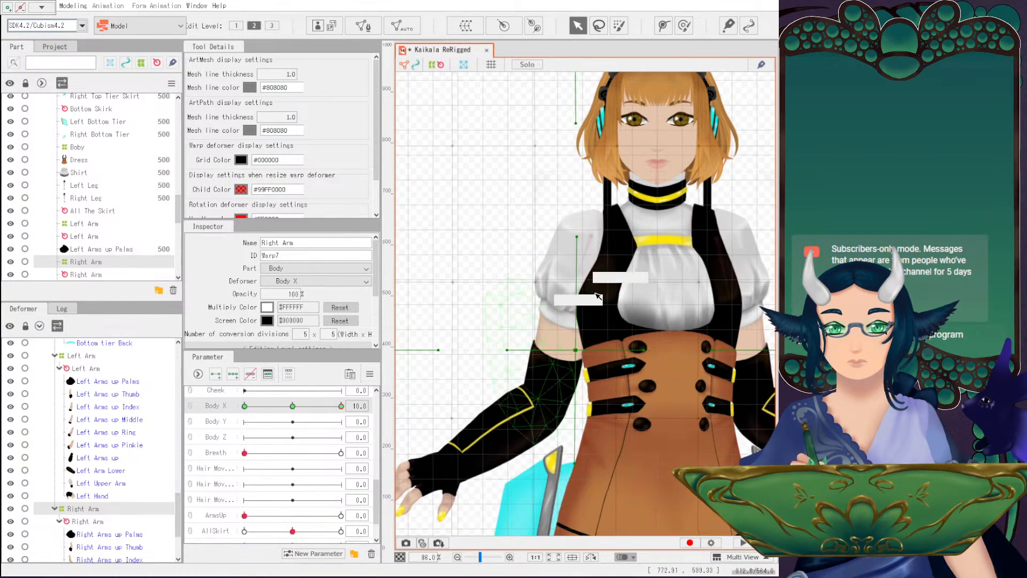
{"action": "scroll", "coordinate": [570, 303], "scroll_direction": "down", "scroll_amount": 3}
{"action": "left_click", "coordinate": [449, 347]}
{"action": "left_click_drag", "start_coordinate": [623, 348], "coordinate": [585, 333]}
{"action": "left_click", "coordinate": [98, 510]}
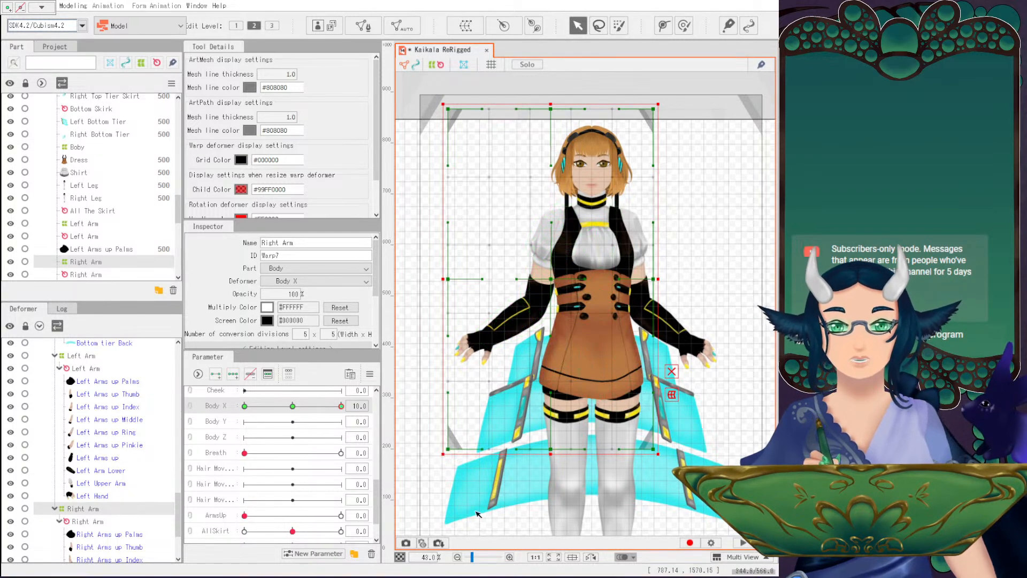
{"action": "left_click", "coordinate": [724, 204]}
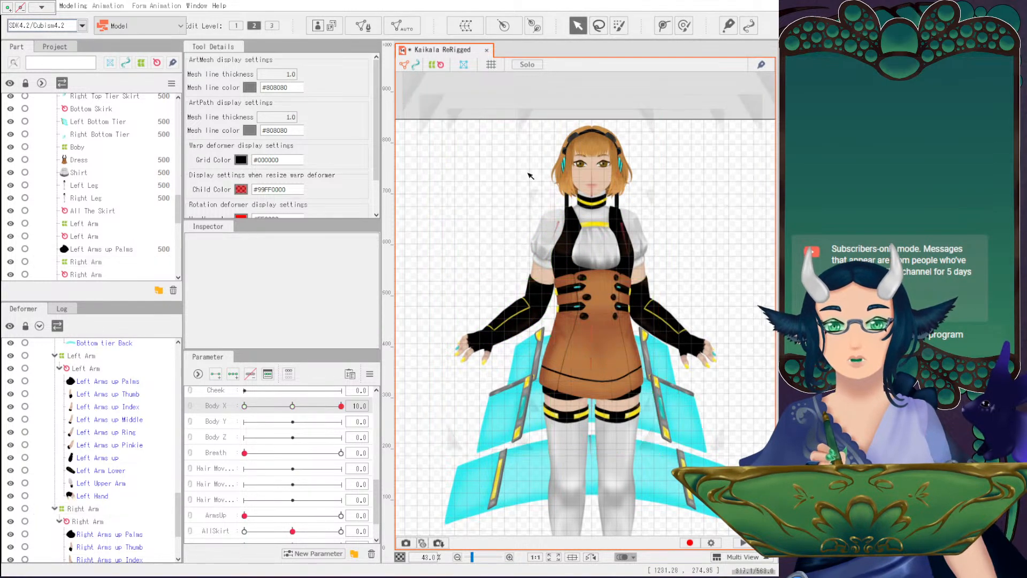
Open the Kaikala Rig model file alongside the current model.
{"action": "left_click", "coordinate": [73, 6]}
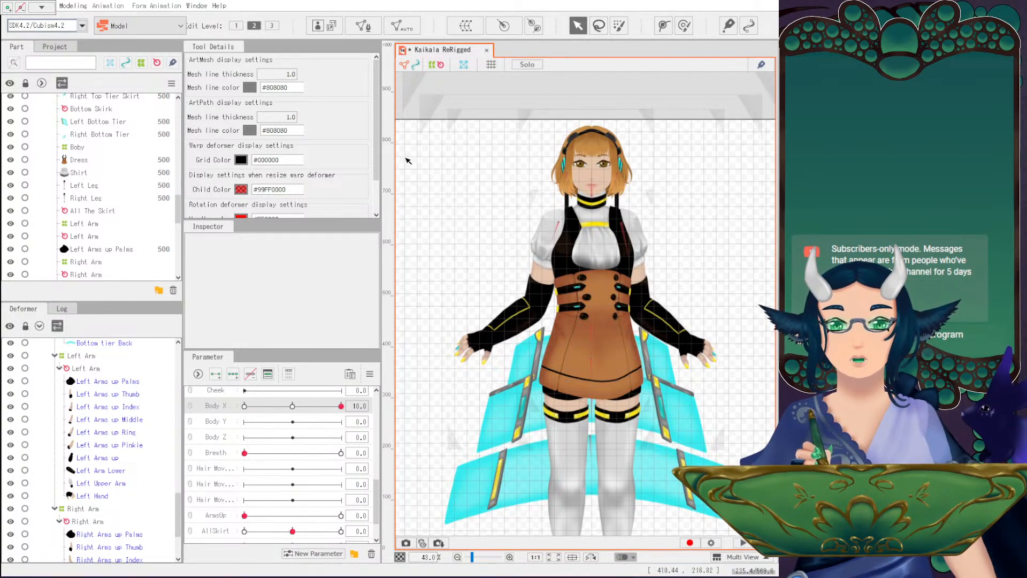
{"action": "left_click", "coordinate": [11, 5]}
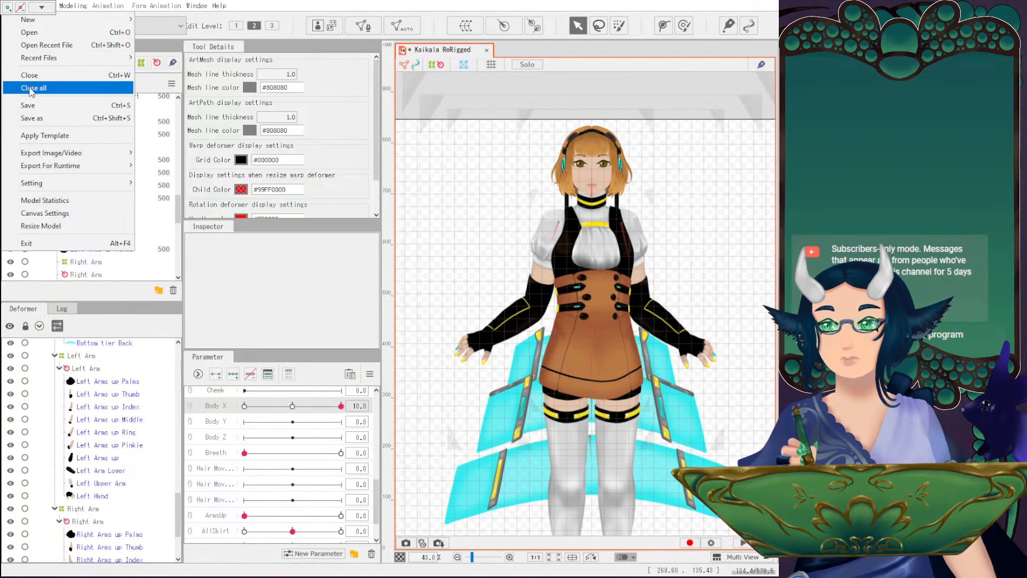
{"action": "left_click", "coordinate": [29, 33]}
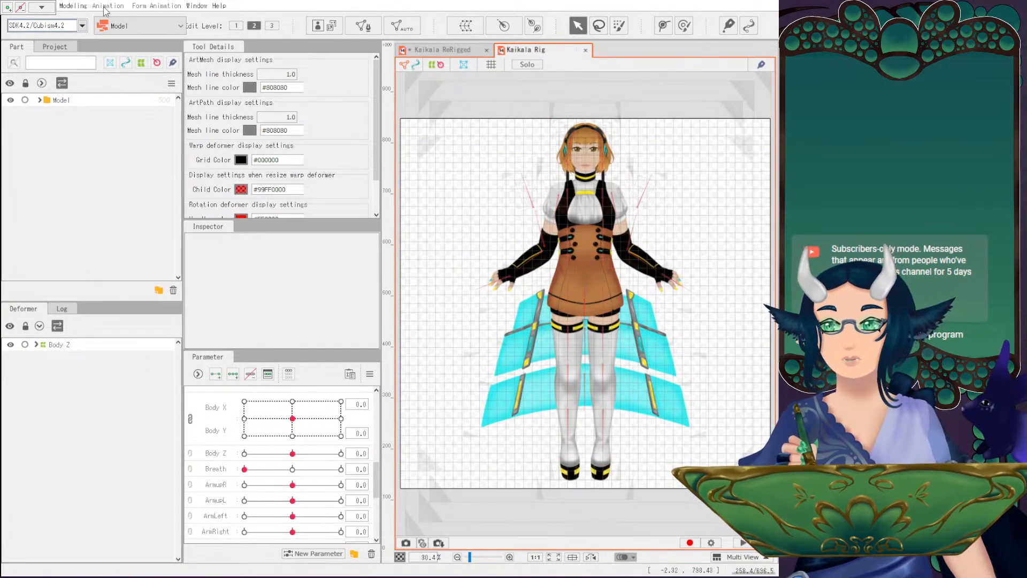
Open the physics settings for Kaikala Rig, swing the preview model to examine its motion, and close the settings.
{"action": "left_click", "coordinate": [73, 5]}
{"action": "left_click", "coordinate": [151, 243]}
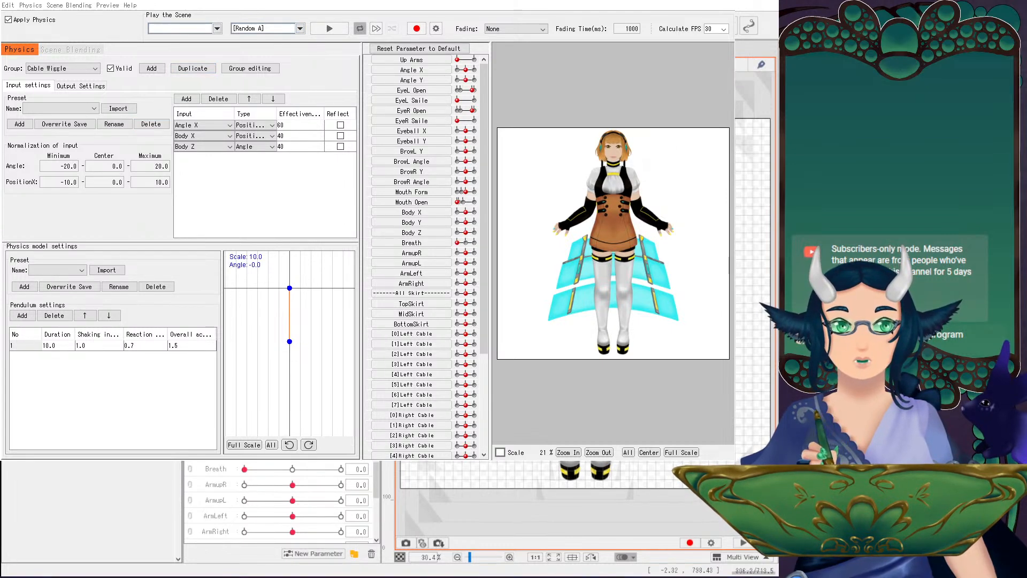
{"action": "left_click_drag", "start_coordinate": [622, 222], "coordinate": [513, 209]}
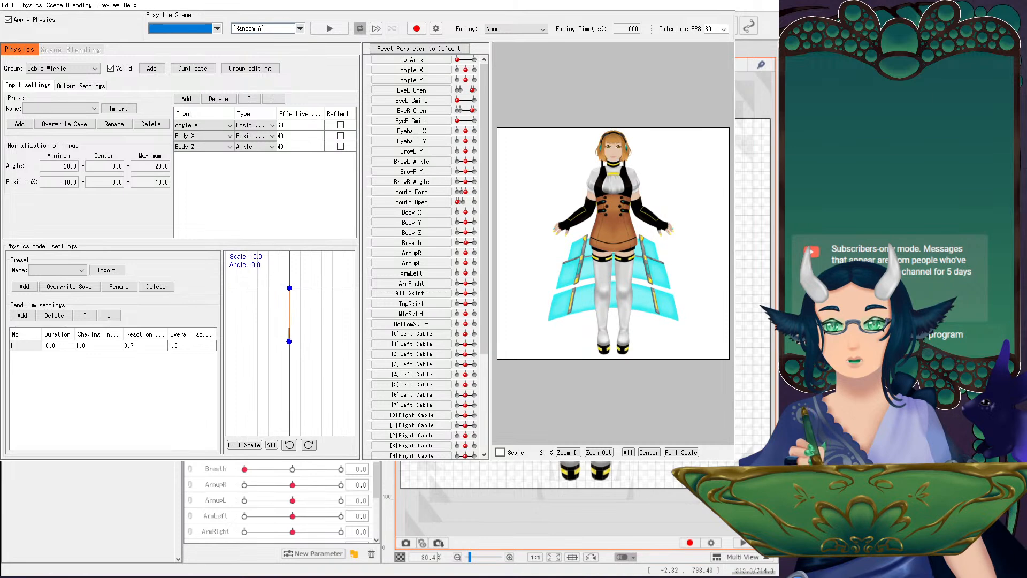
{"action": "left_click", "coordinate": [721, 2]}
Return to Kaikala ReRigged, test its Skirt physics by swinging the preview model in the physics settings, and close them.
{"action": "left_click", "coordinate": [452, 51]}
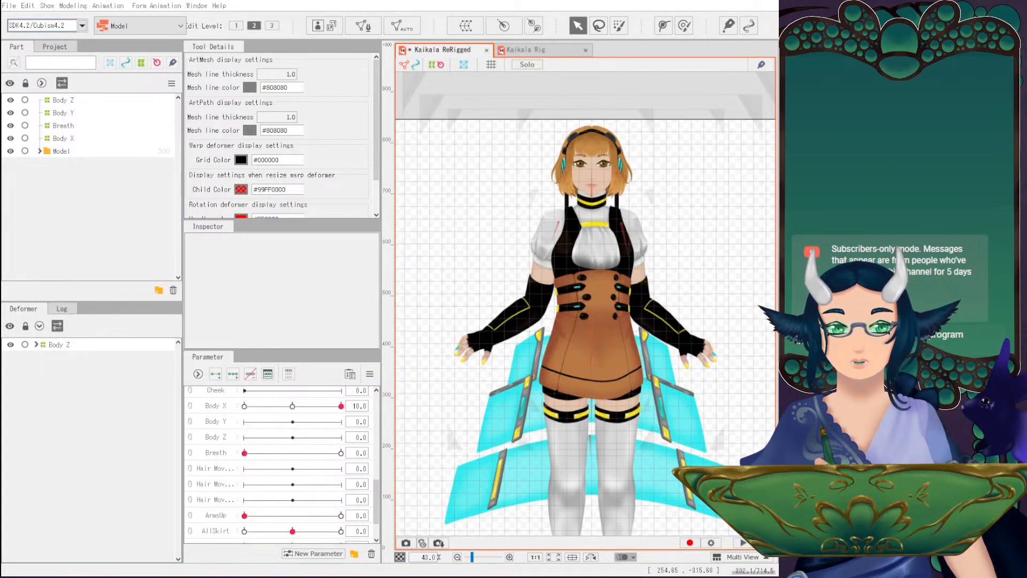
{"action": "left_click", "coordinate": [74, 5]}
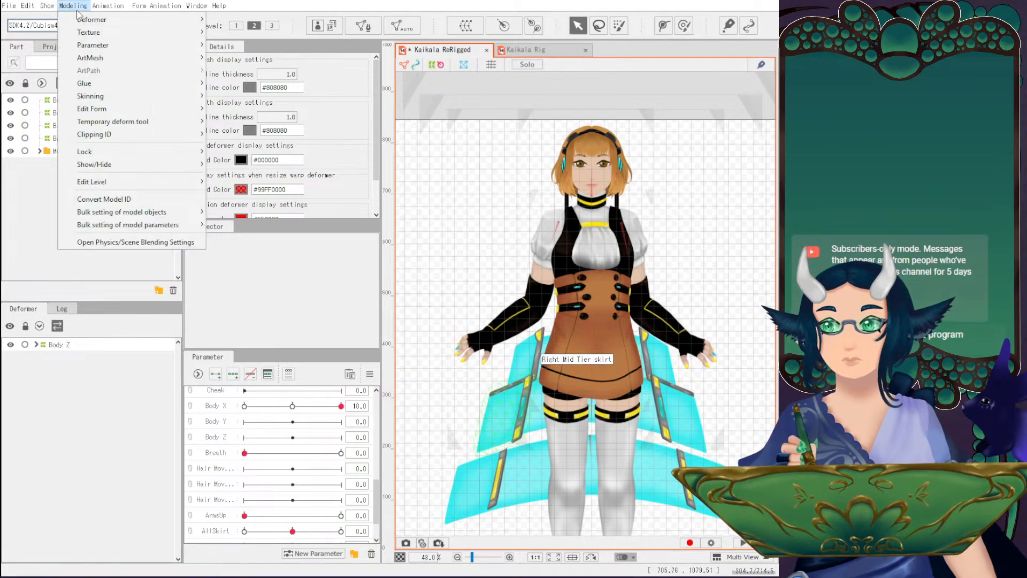
{"action": "left_click", "coordinate": [140, 243]}
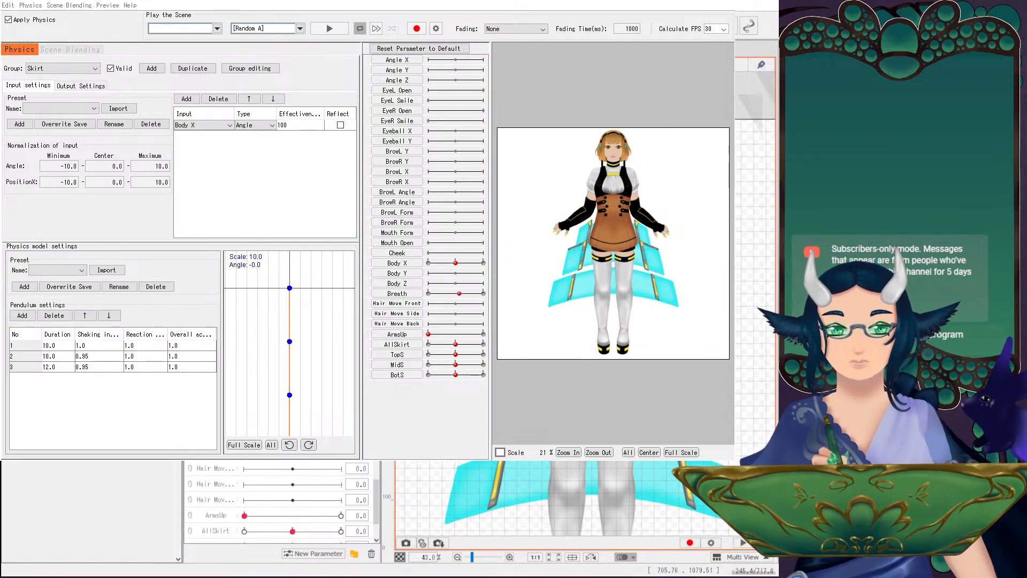
{"action": "key", "text": "alt+F4"}
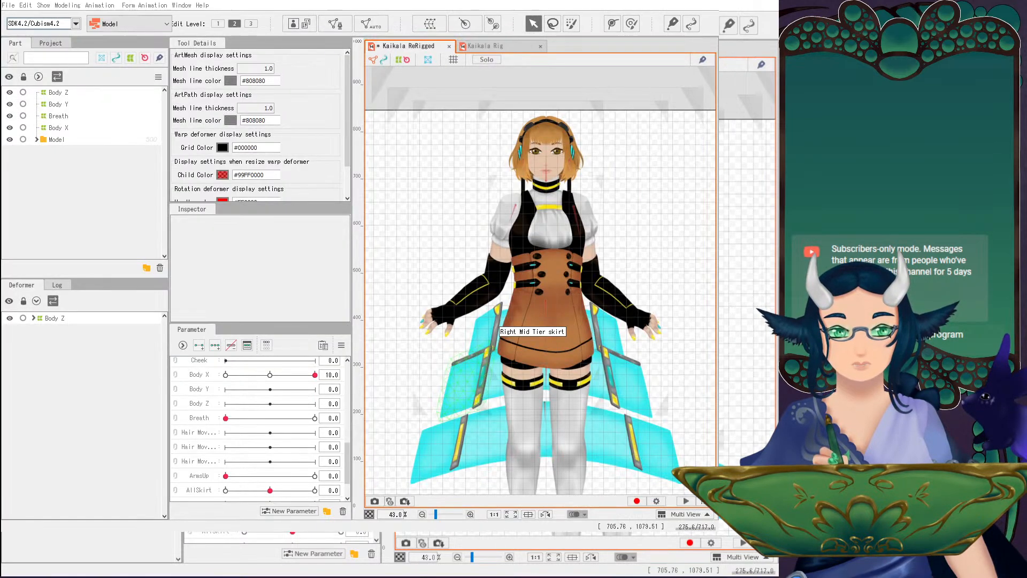
{"action": "key", "text": "alt+Tab"}
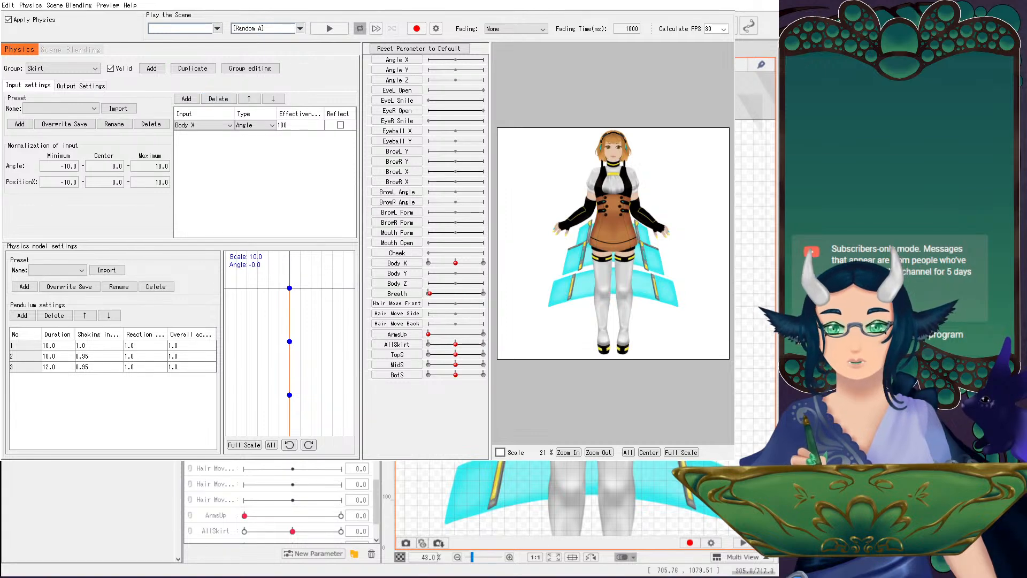
{"action": "left_click_drag", "start_coordinate": [598, 212], "coordinate": [642, 198]}
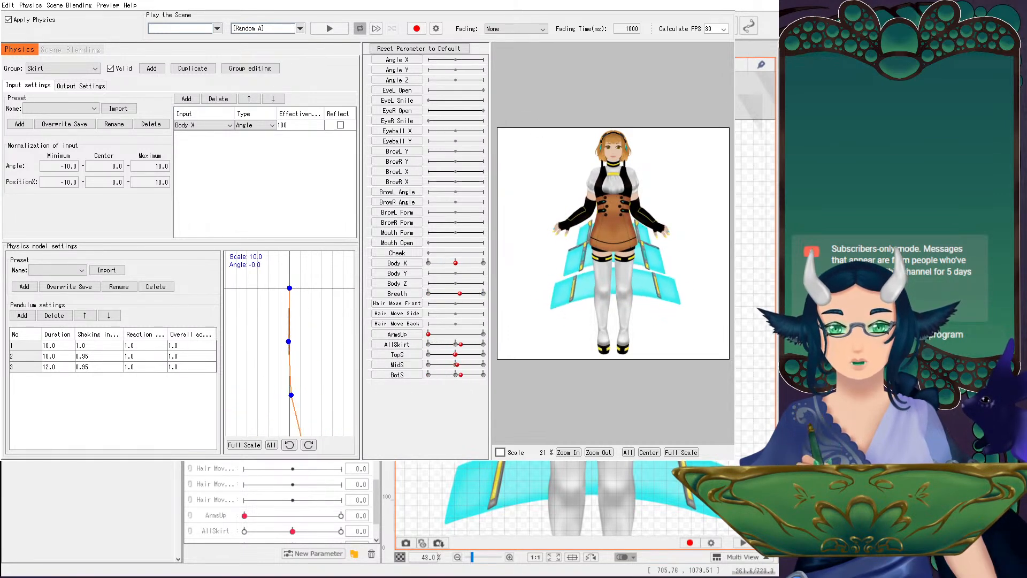
{"action": "key", "text": "alt+F4"}
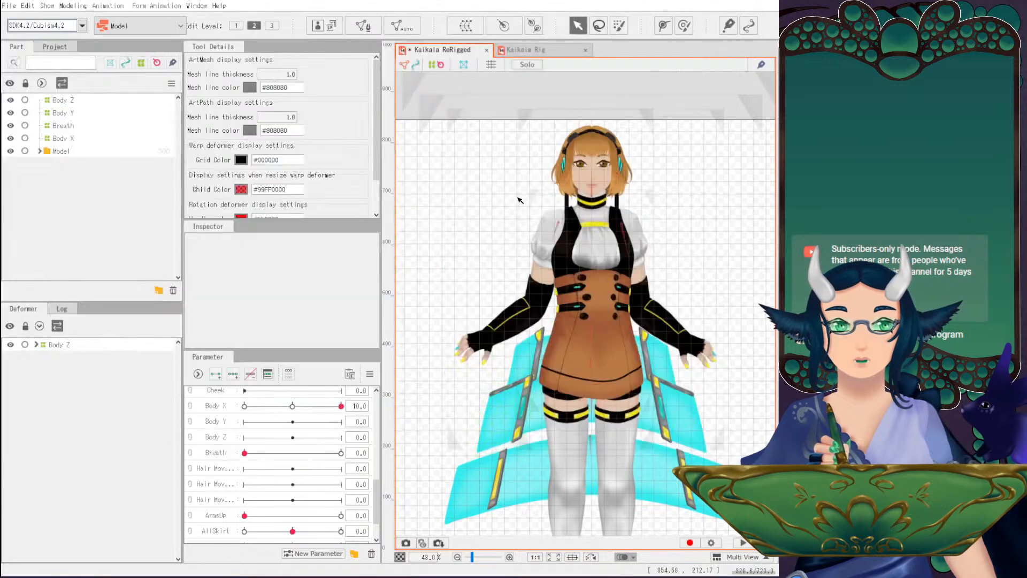
Close the Kaikala Rig model and expand the full deformer hierarchy of Kaikala ReRigged.
{"action": "left_click", "coordinate": [552, 51]}
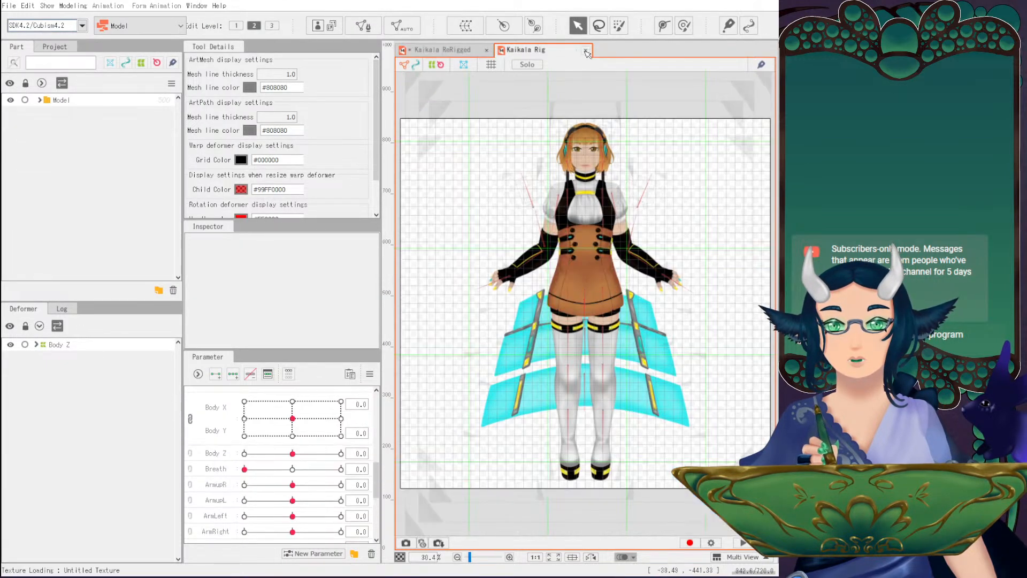
{"action": "key", "text": "ctrl+w"}
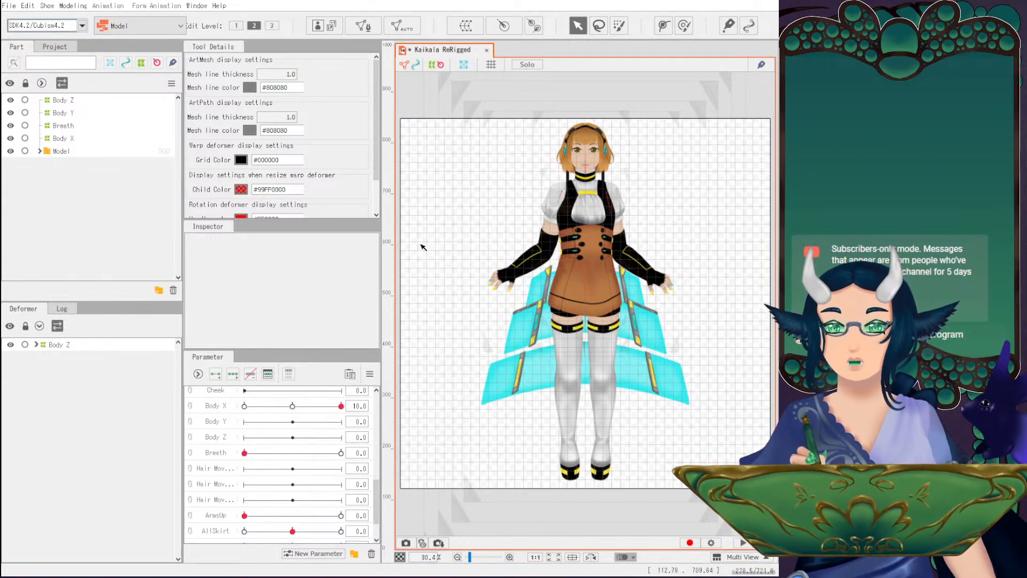
{"action": "left_click", "coordinate": [39, 327]}
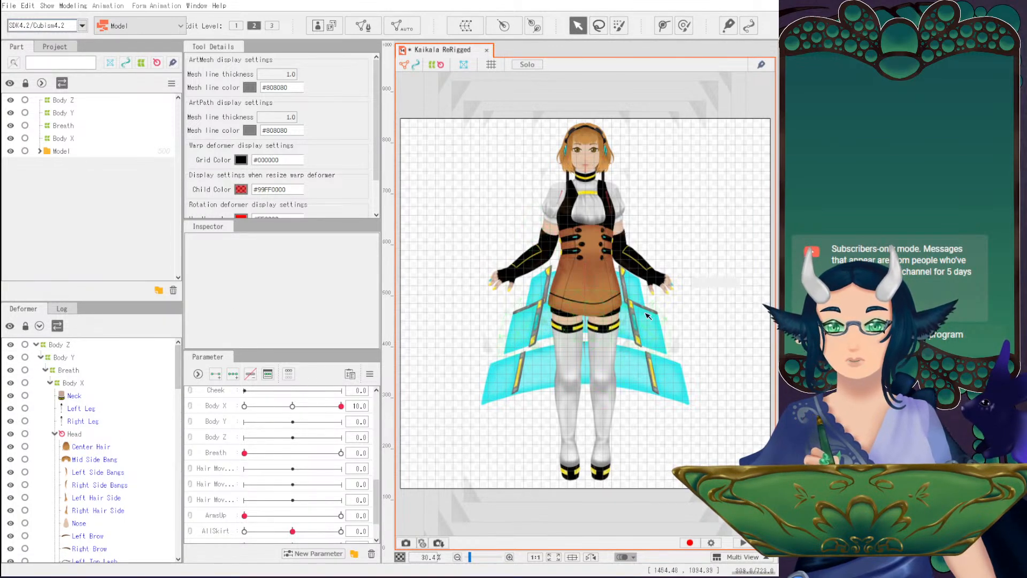
Test Body X up to 10 and look through the deformer hierarchy for parts not yet rigged to it.
{"action": "left_click_drag", "start_coordinate": [343, 406], "coordinate": [298, 413]}
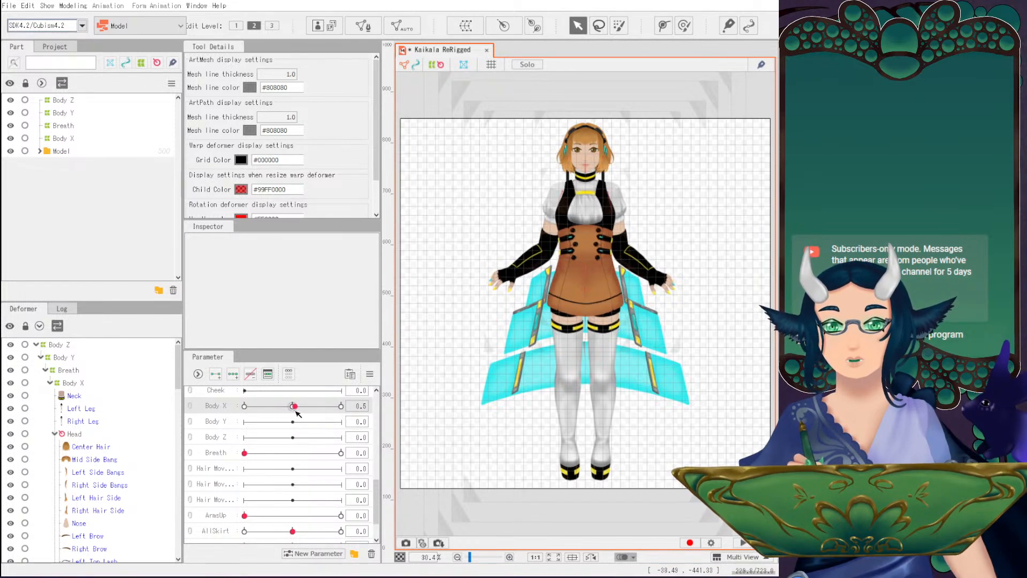
{"action": "left_click", "coordinate": [340, 406]}
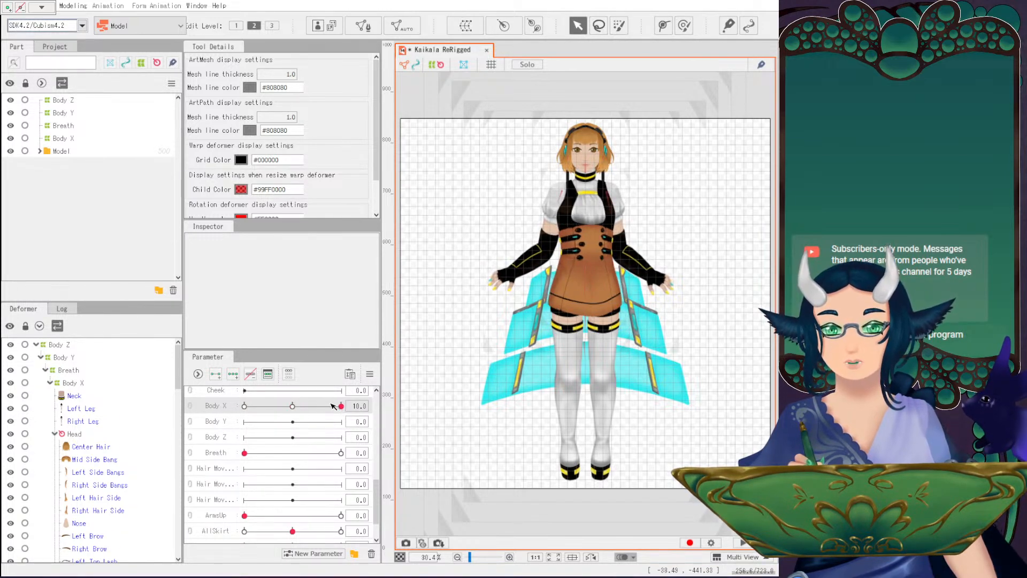
{"action": "scroll", "coordinate": [114, 431], "scroll_direction": "down", "scroll_amount": 10}
{"action": "scroll", "coordinate": [114, 431], "scroll_direction": "down", "scroll_amount": 5}
{"action": "scroll", "coordinate": [122, 452], "scroll_direction": "up", "scroll_amount": 8}
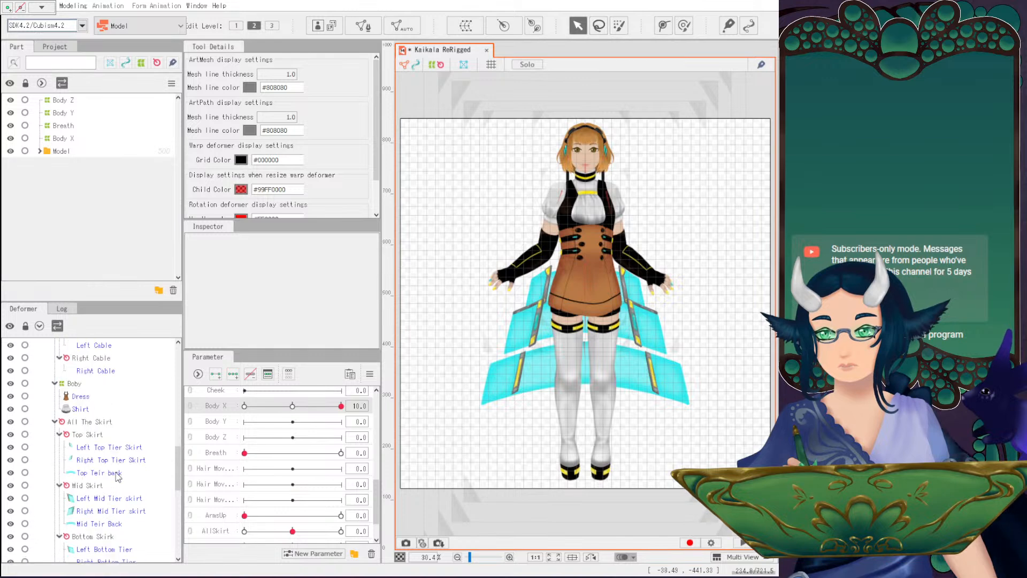
{"action": "scroll", "coordinate": [116, 473], "scroll_direction": "up", "scroll_amount": 2}
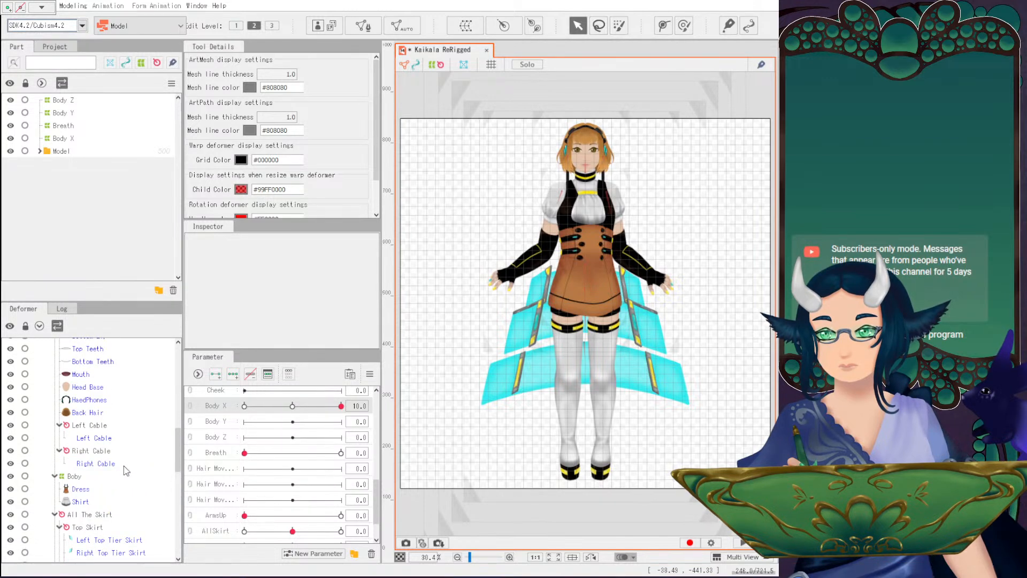
{"action": "left_click_drag", "start_coordinate": [176, 438], "coordinate": [177, 354]}
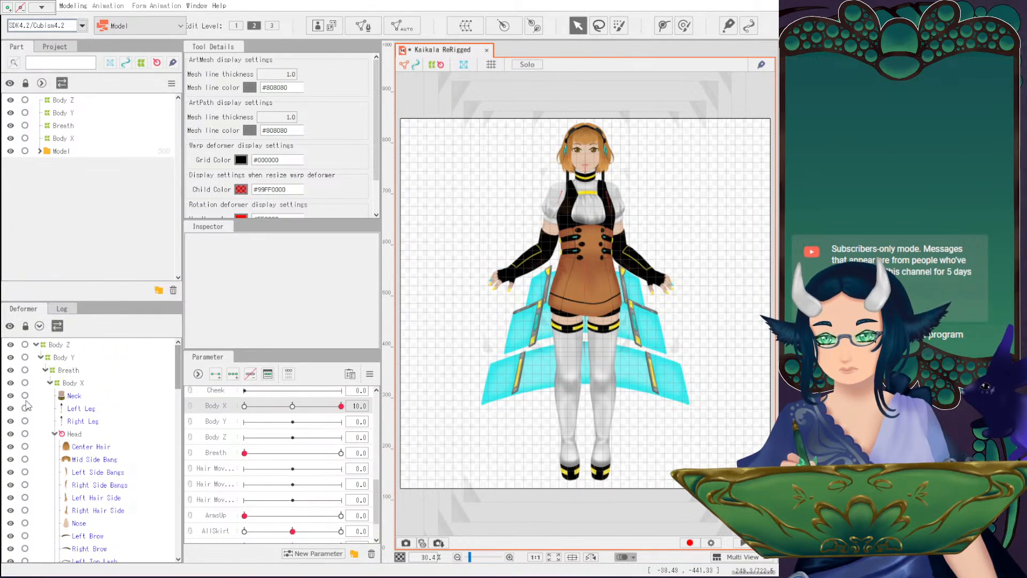
Create a warp deformer named Neck around the Neck mesh, parented to Body X, and check its place in the hierarchy.
{"action": "left_click", "coordinate": [93, 398]}
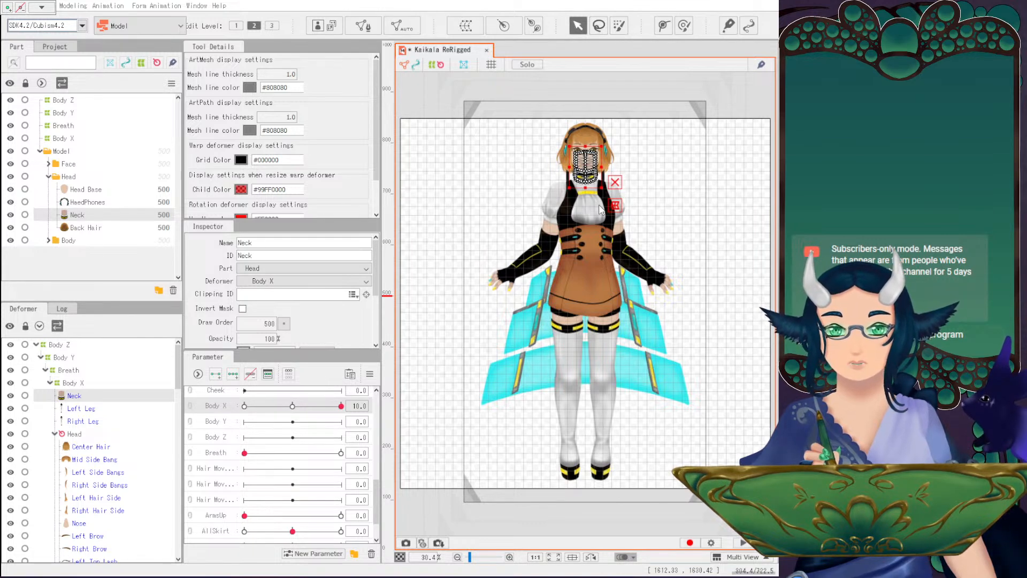
{"action": "left_click", "coordinate": [694, 387]}
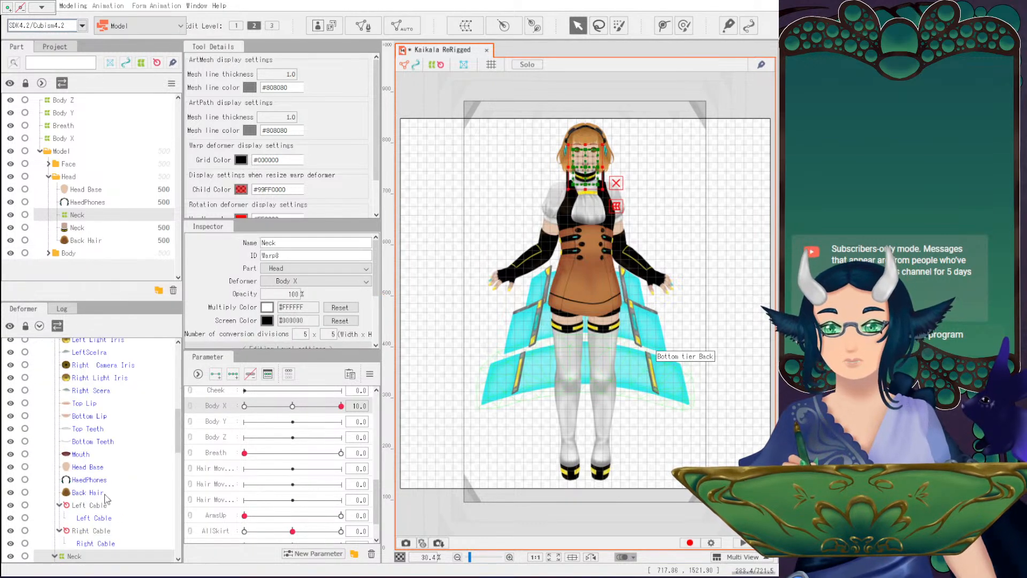
{"action": "scroll", "coordinate": [109, 515], "scroll_direction": "down", "scroll_amount": 3}
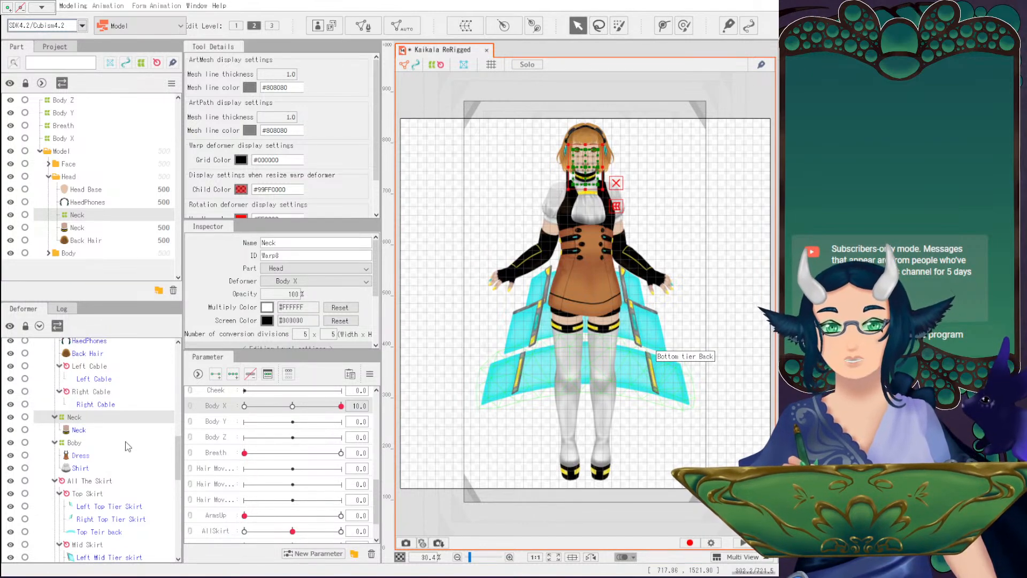
{"action": "scroll", "coordinate": [104, 453], "scroll_direction": "up", "scroll_amount": 1}
{"action": "scroll", "coordinate": [102, 454], "scroll_direction": "up", "scroll_amount": 10}
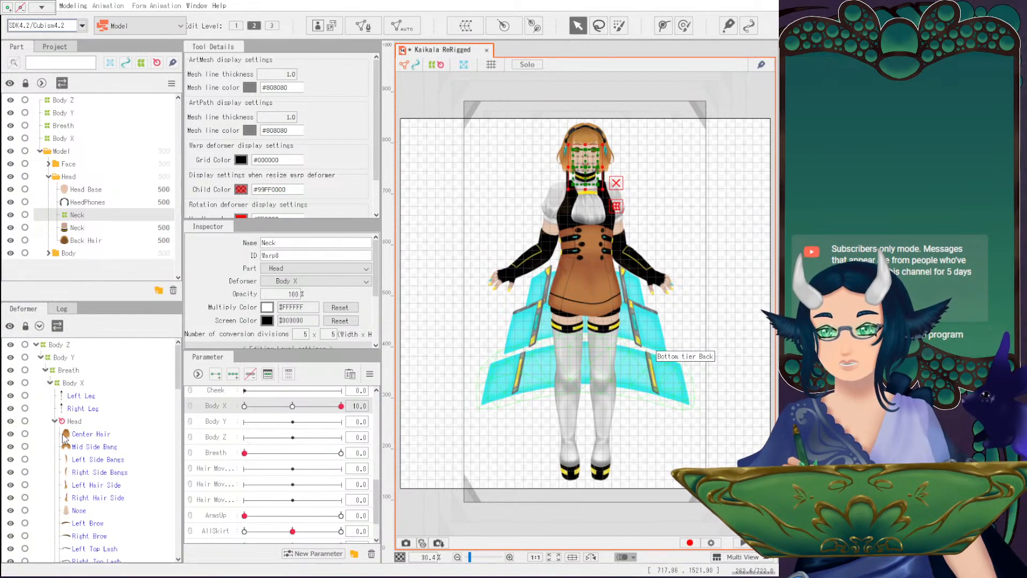
Create a warp deformer named Legs around the Left Leg and Right Leg meshes, parented to Body X.
{"action": "left_click", "coordinate": [87, 397]}
{"action": "left_click", "coordinate": [86, 408], "text": "ctrl"}
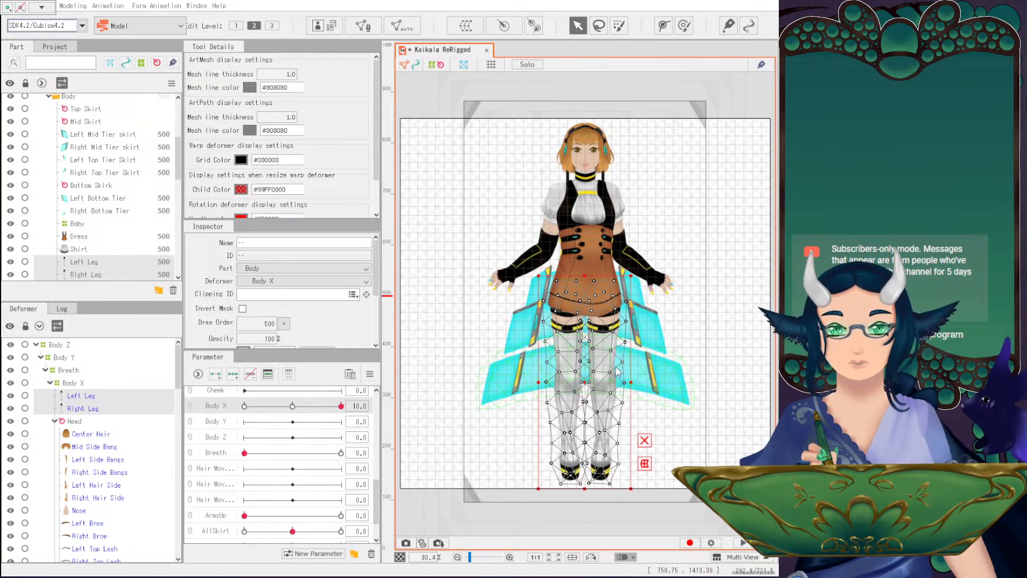
{"action": "left_click", "coordinate": [665, 388]}
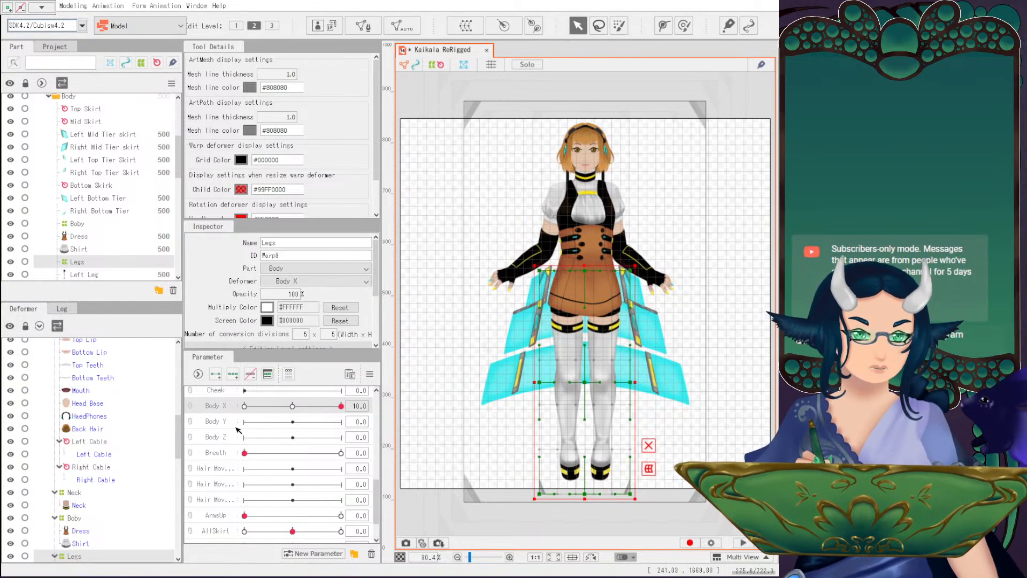
{"action": "scroll", "coordinate": [113, 503], "scroll_direction": "down", "scroll_amount": 3}
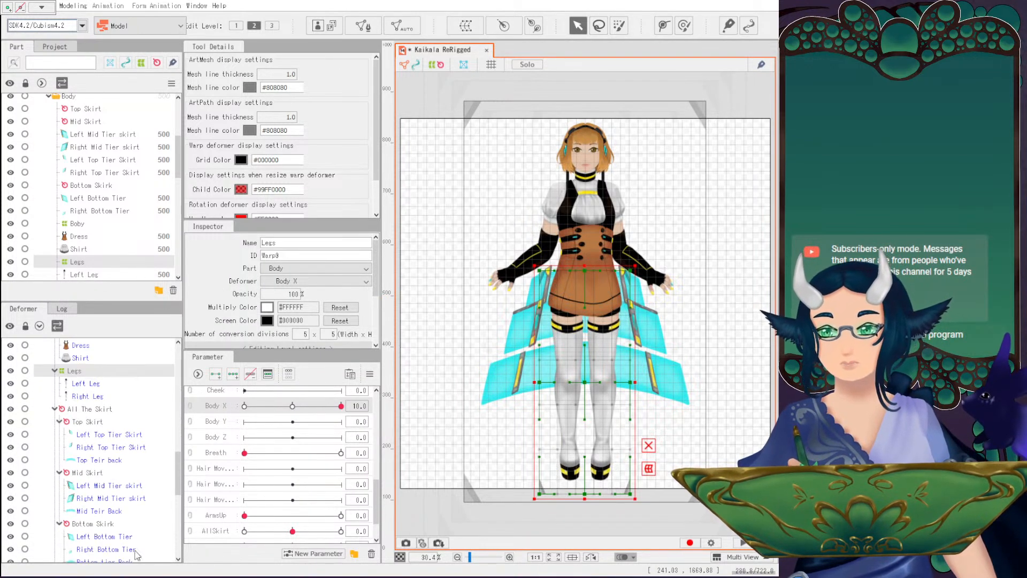
{"action": "scroll", "coordinate": [113, 454], "scroll_direction": "down", "scroll_amount": 2}
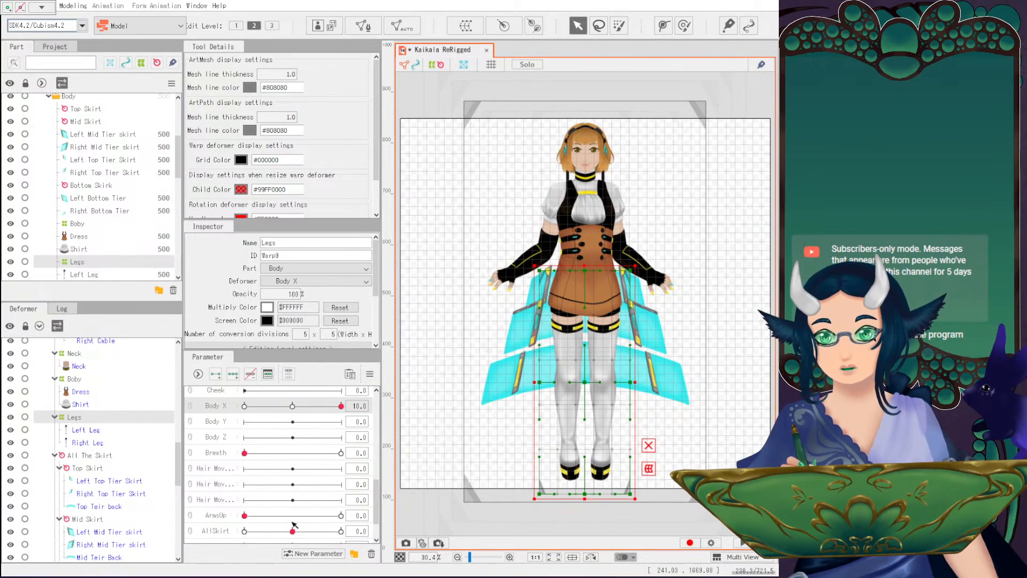
Add three Body X keyforms to the Legs warp deformer, test Body X at -10, and inspect the Left Leg mesh inside it.
{"action": "left_click", "coordinate": [292, 405]}
{"action": "left_click_drag", "start_coordinate": [293, 405], "coordinate": [225, 408]}
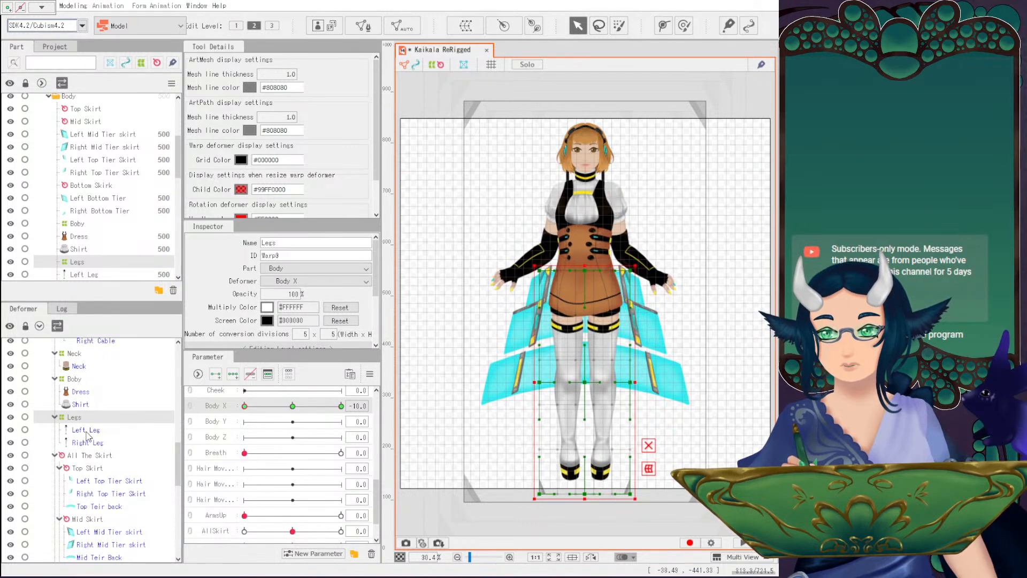
{"action": "left_click", "coordinate": [86, 430]}
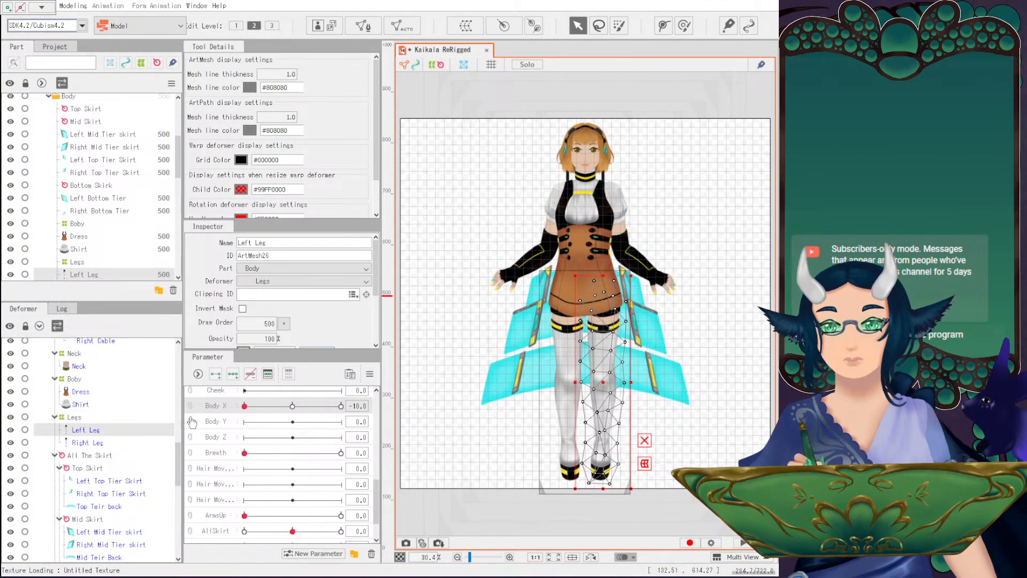
{"action": "left_click", "coordinate": [75, 417]}
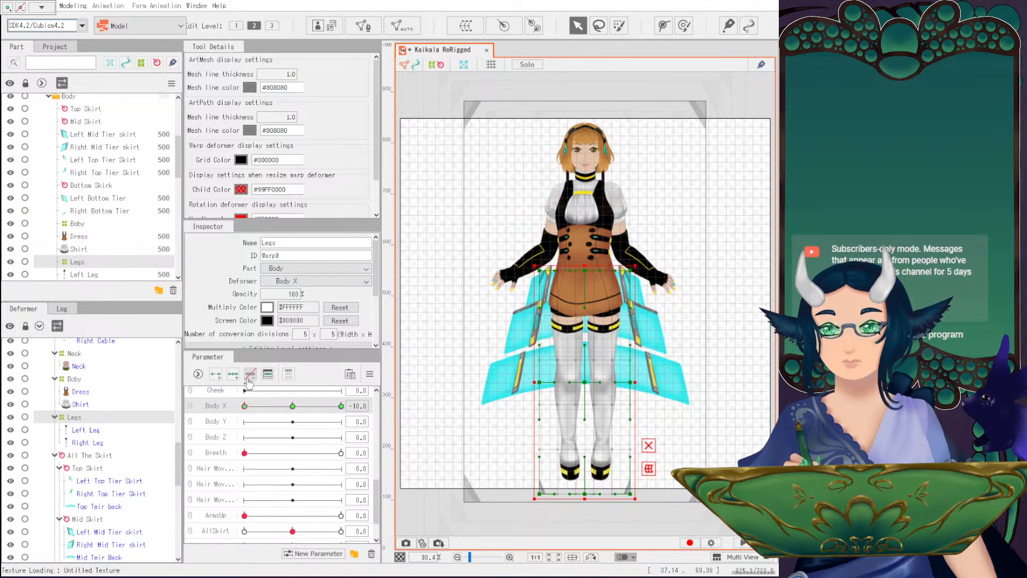
Create separate Left Leg and Right Leg warp deformers around their meshes, both parented to the Legs deformer.
{"action": "left_click", "coordinate": [73, 428]}
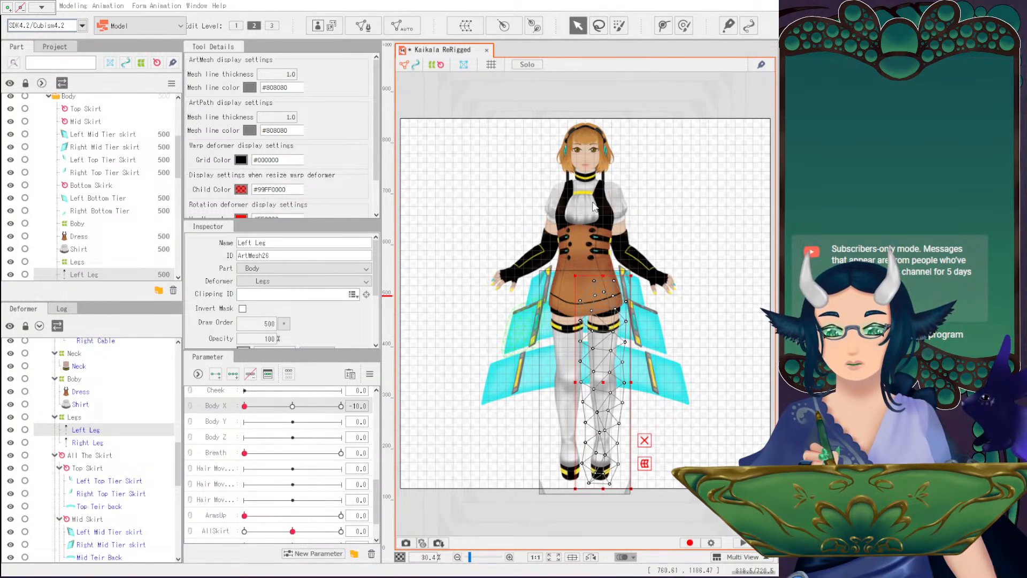
{"action": "left_click", "coordinate": [676, 387]}
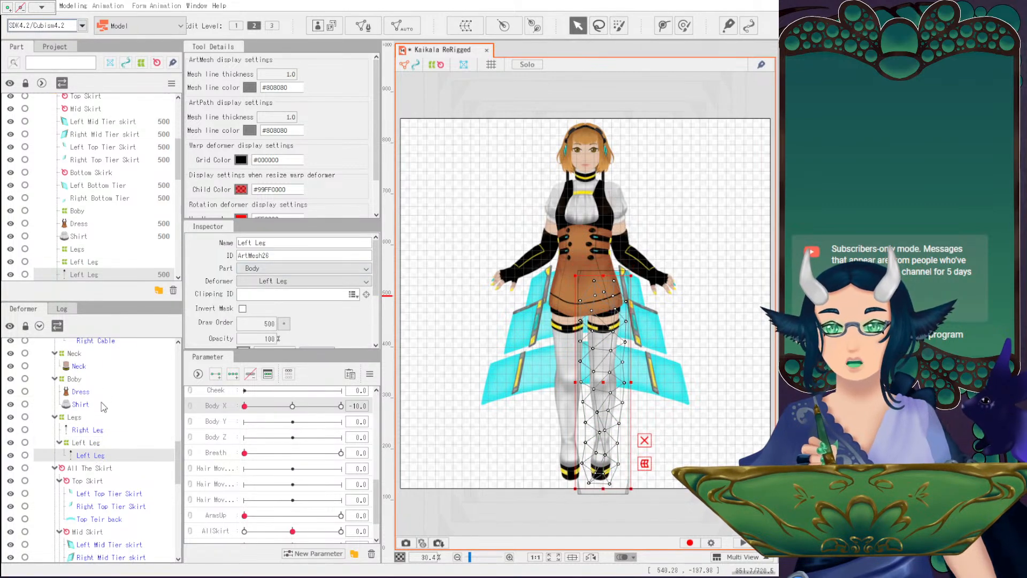
{"action": "left_click", "coordinate": [90, 433]}
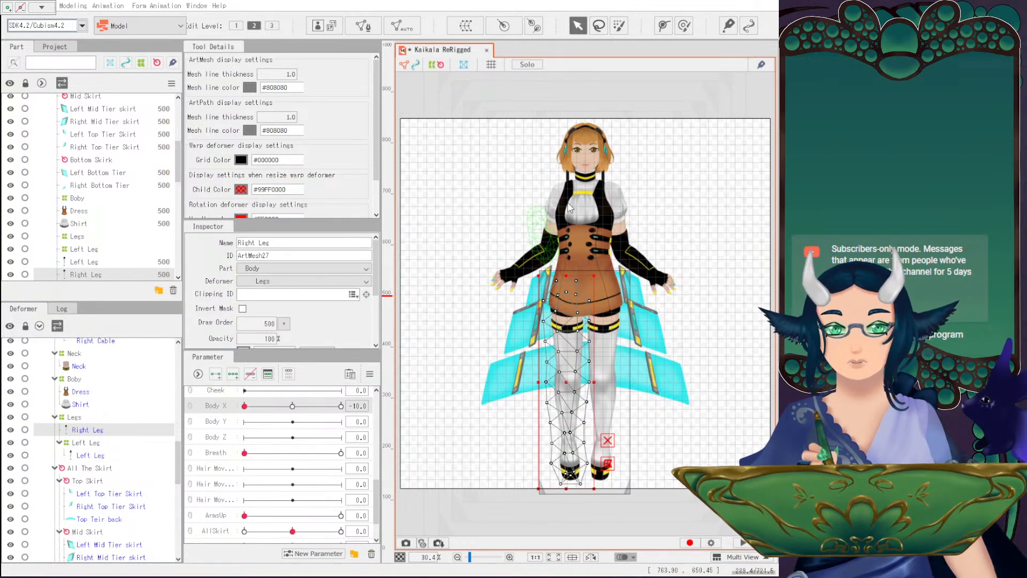
{"action": "left_click", "coordinate": [668, 387]}
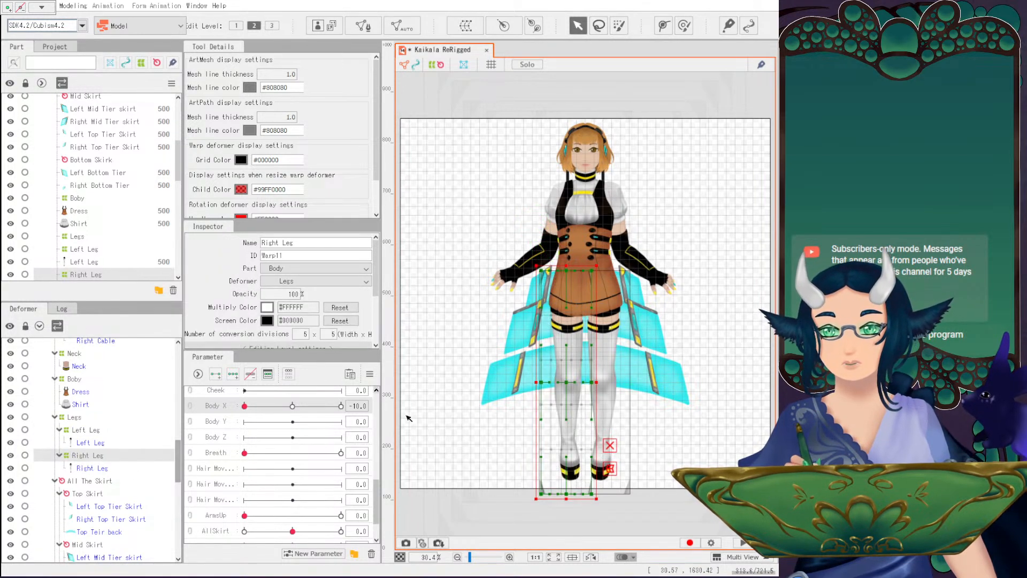
Add three Body X keyforms to both the Left Leg and Right Leg warp deformers, then test Body X and return it to 0.
{"action": "left_click", "coordinate": [95, 430]}
{"action": "scroll", "coordinate": [598, 371], "scroll_direction": "up", "scroll_amount": 3}
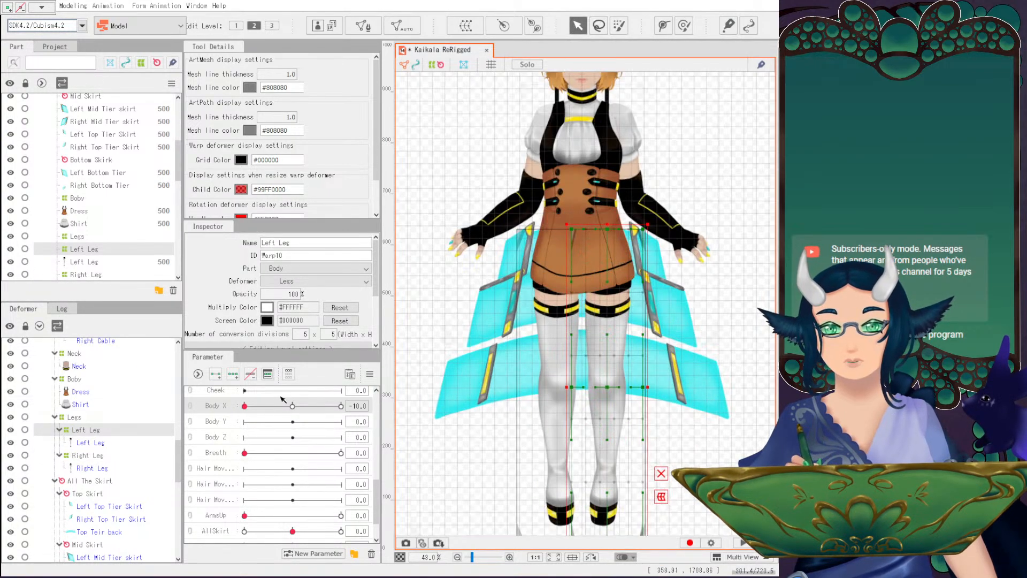
{"action": "left_click", "coordinate": [81, 456], "text": "ctrl"}
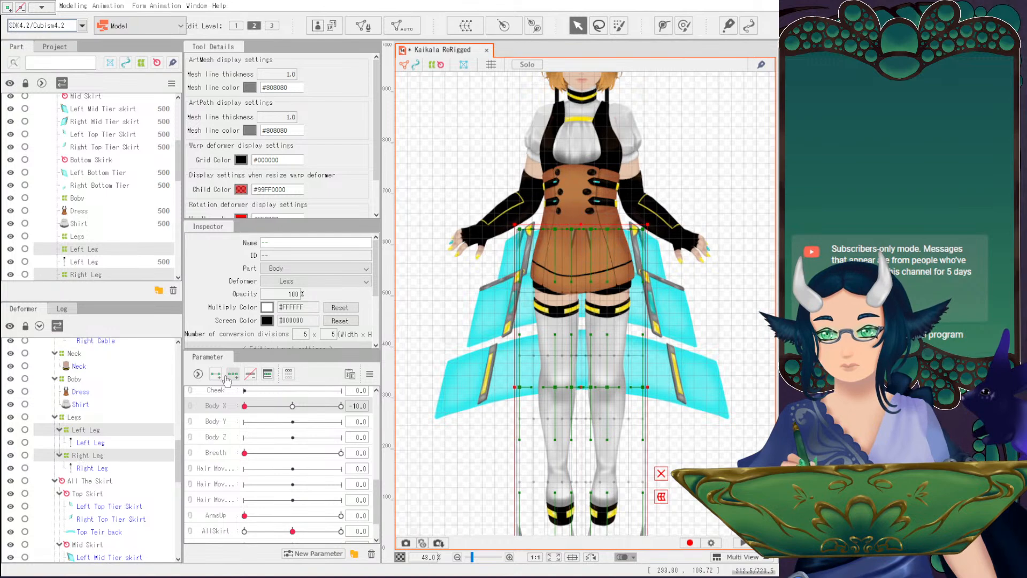
{"action": "left_click", "coordinate": [292, 407]}
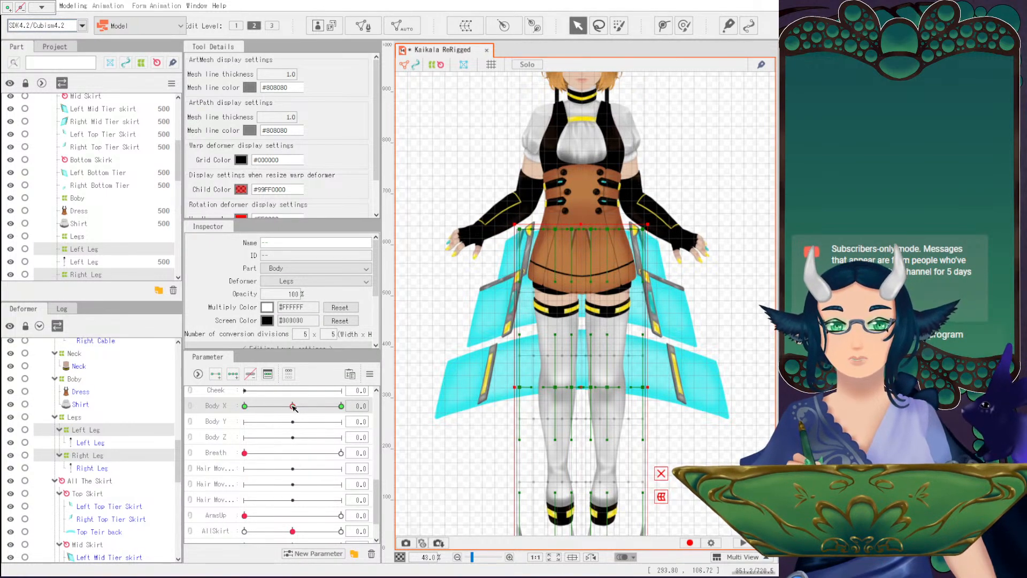
{"action": "left_click_drag", "start_coordinate": [243, 406], "coordinate": [276, 406]}
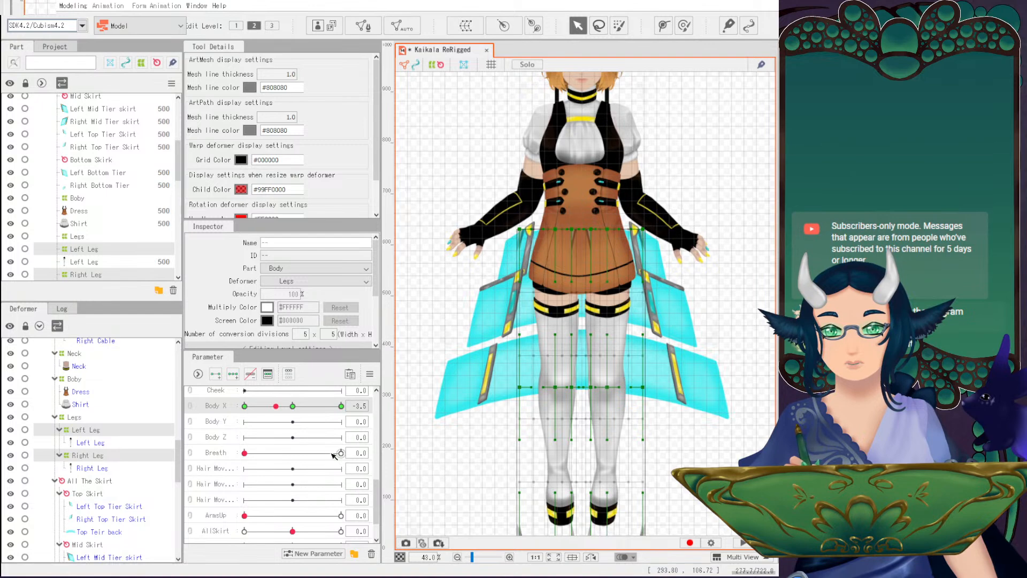
{"action": "left_click", "coordinate": [293, 406]}
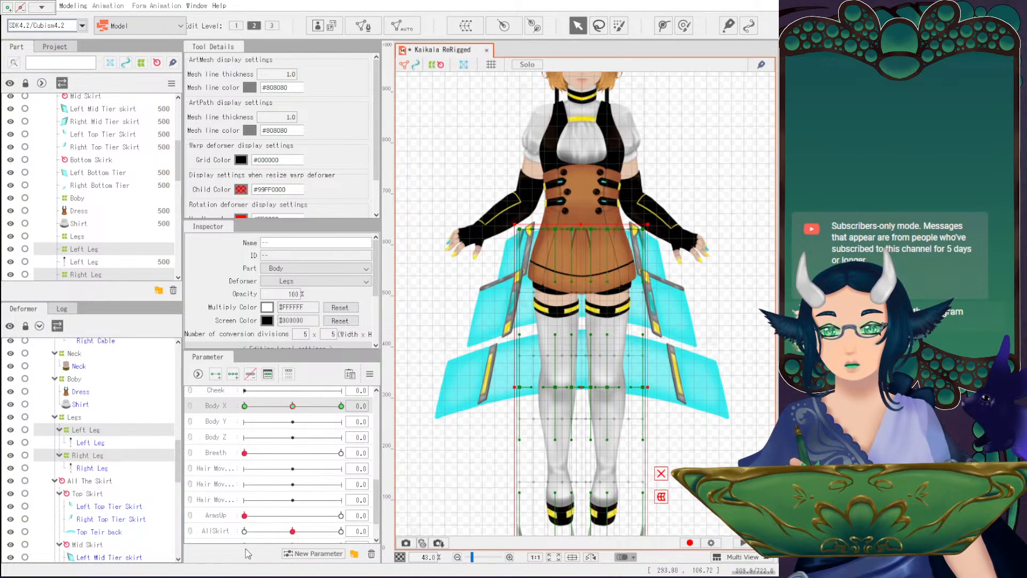
{"action": "left_click", "coordinate": [245, 453]}
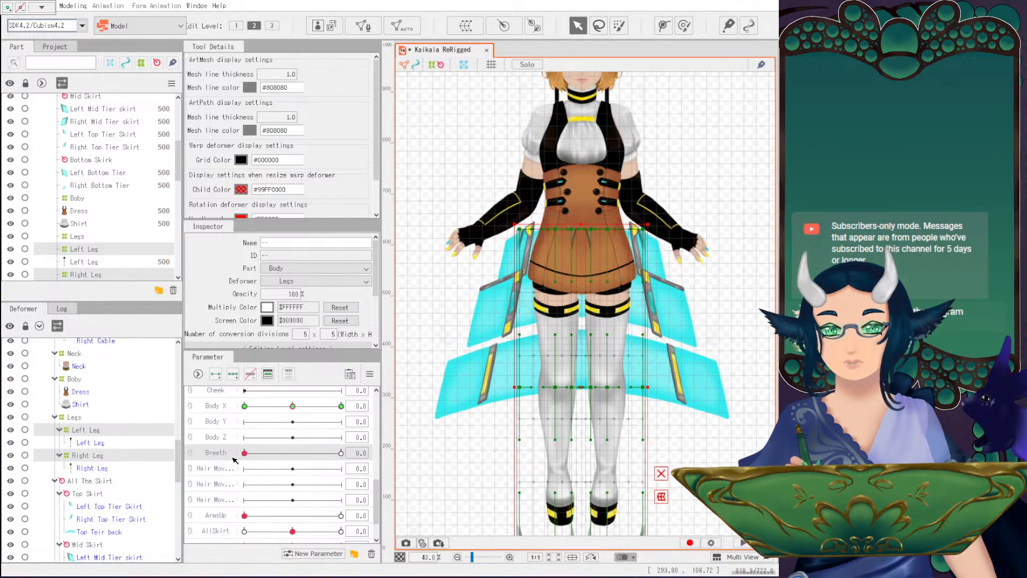
Move the Right Hair Side mesh off the head into the empty canvas beside the face.
{"action": "scroll", "coordinate": [468, 138], "scroll_direction": "up", "scroll_amount": 3}
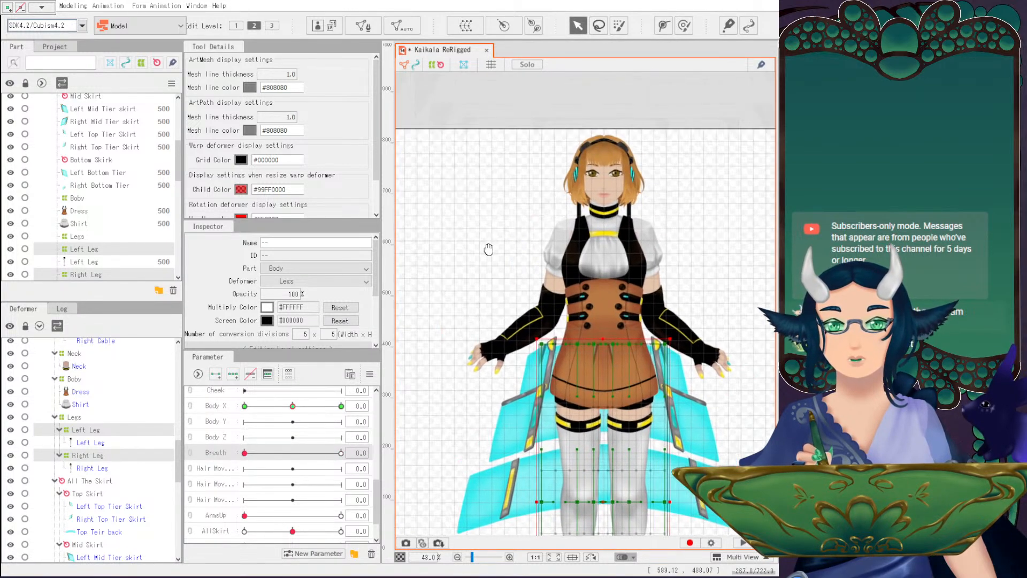
{"action": "left_click", "coordinate": [578, 193]}
{"action": "left_click_drag", "start_coordinate": [578, 194], "coordinate": [523, 205]}
Look through the parameter list and try the ArmsUp and Breath parameters, leaving both at 0.
{"action": "scroll", "coordinate": [364, 423], "scroll_direction": "up", "scroll_amount": 5}
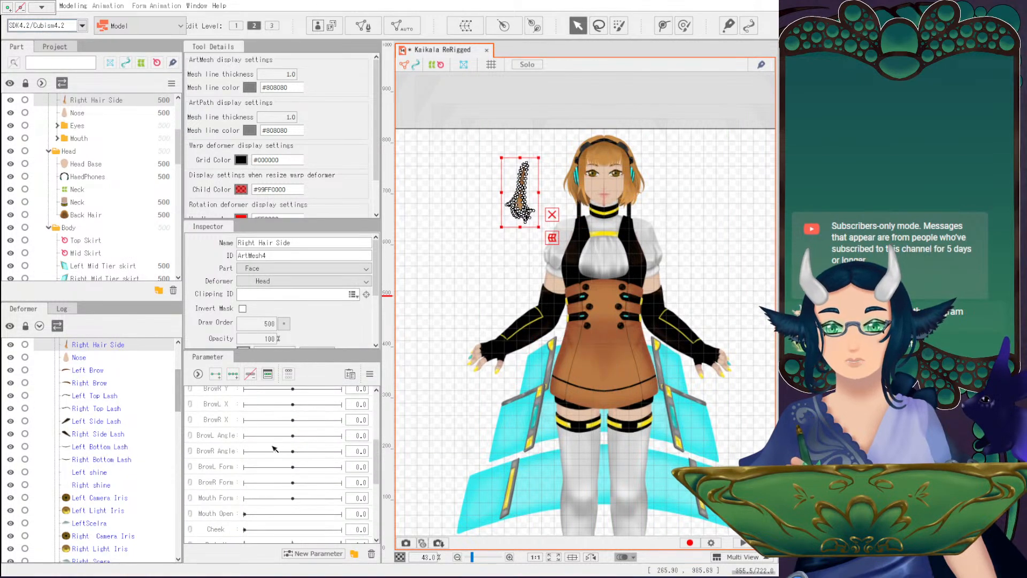
{"action": "scroll", "coordinate": [374, 416], "scroll_direction": "down", "scroll_amount": 5}
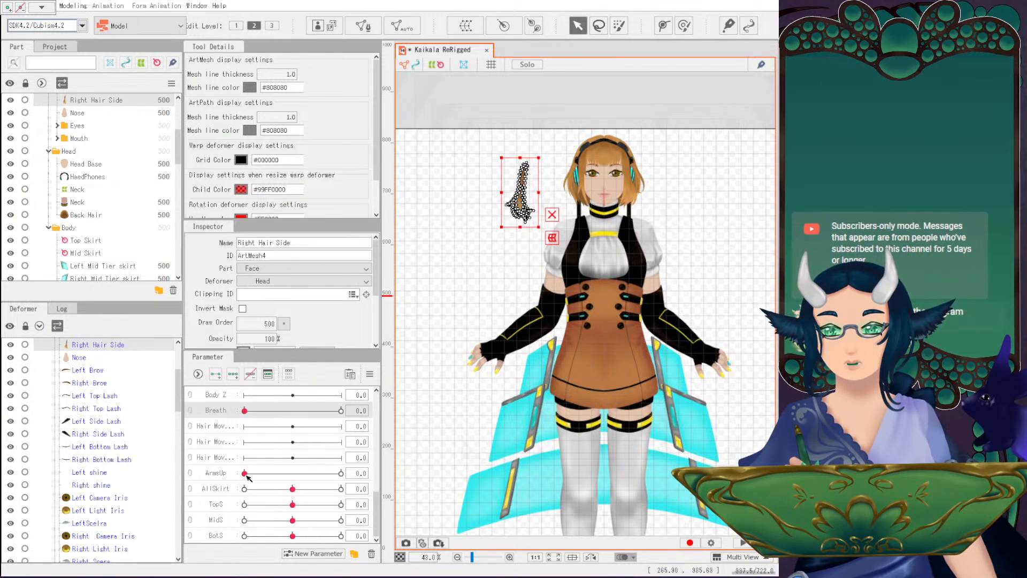
{"action": "left_click_drag", "start_coordinate": [377, 511], "coordinate": [386, 409]}
{"action": "scroll", "coordinate": [273, 491], "scroll_direction": "down", "scroll_amount": 7}
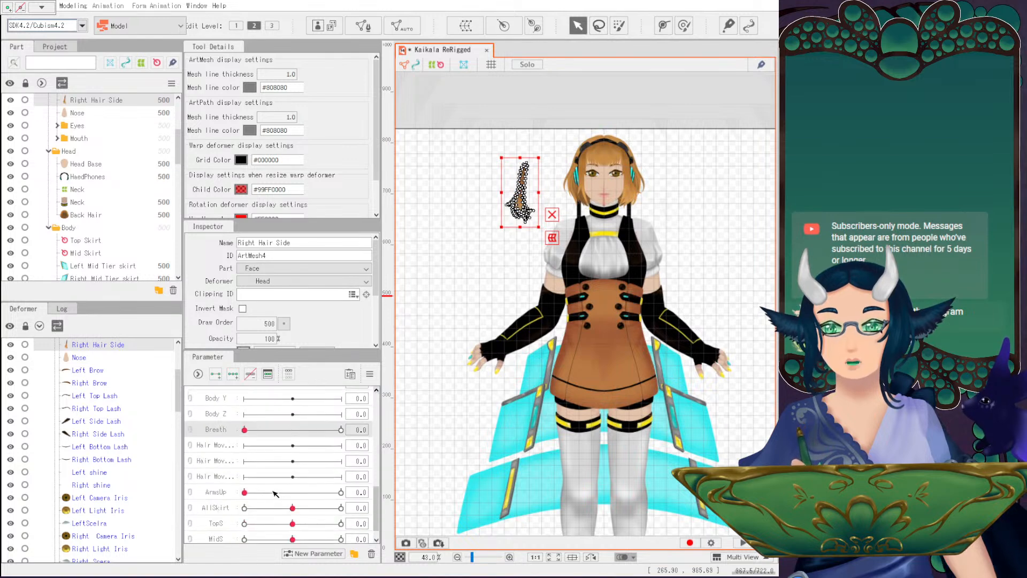
{"action": "left_click_drag", "start_coordinate": [244, 473], "coordinate": [247, 475]}
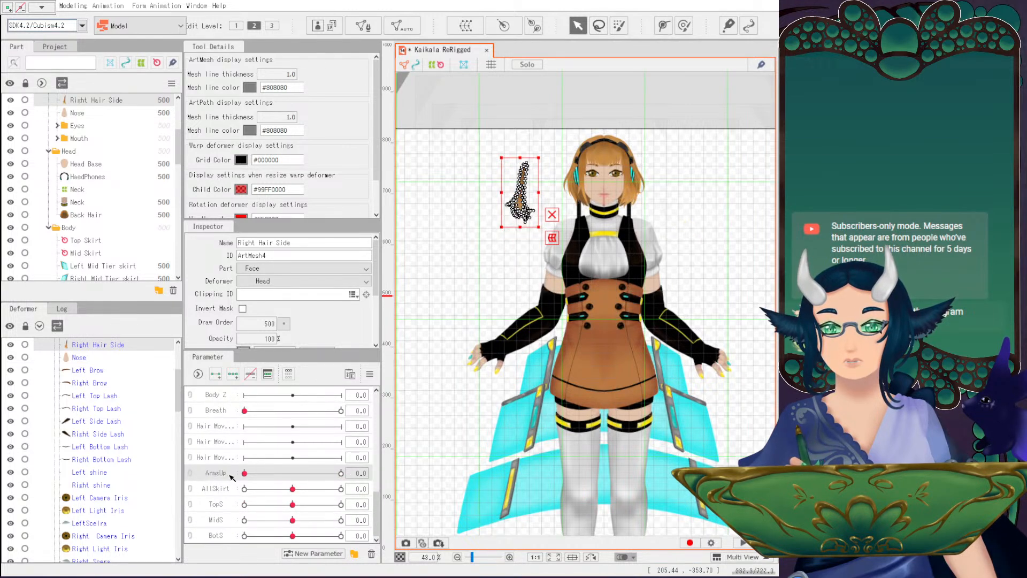
{"action": "left_click", "coordinate": [305, 410]}
{"action": "left_click_drag", "start_coordinate": [321, 414], "coordinate": [242, 412]}
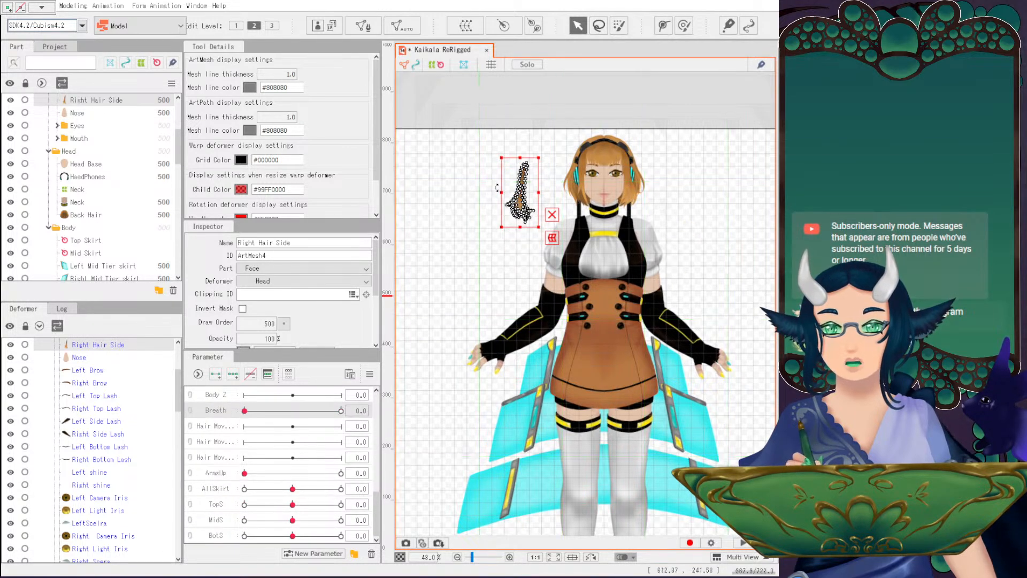
Undo the last move of the Right Hair Side mesh so it sits back on the head, and deselect it.
{"action": "key", "text": "ctrl+z"}
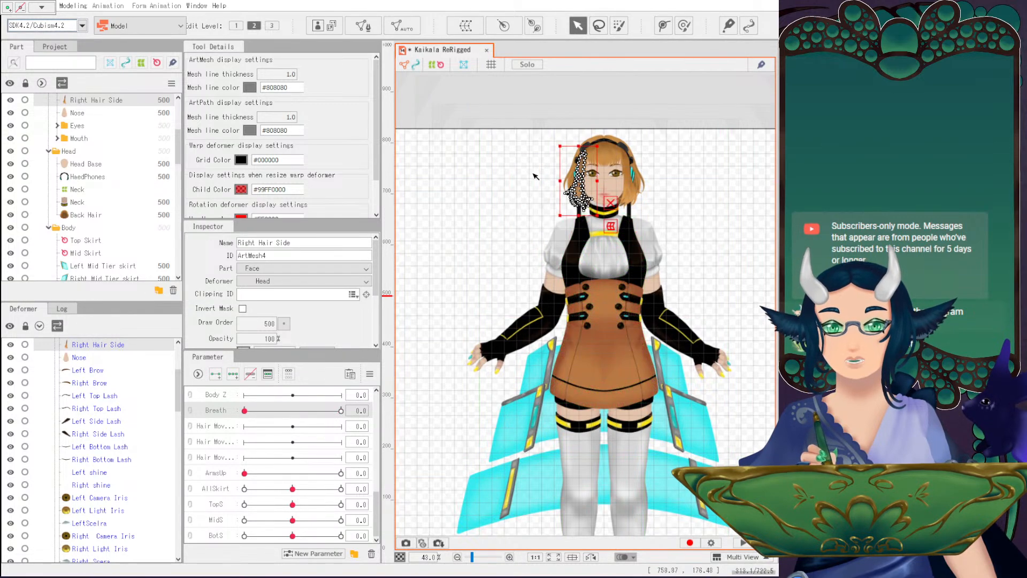
{"action": "left_click", "coordinate": [487, 255]}
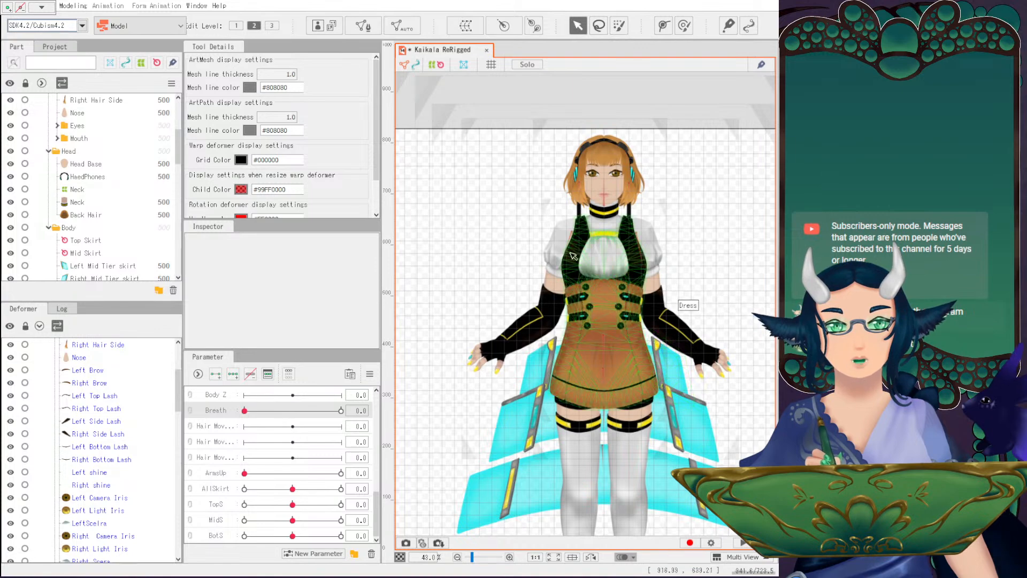
{"action": "left_click", "coordinate": [579, 283]}
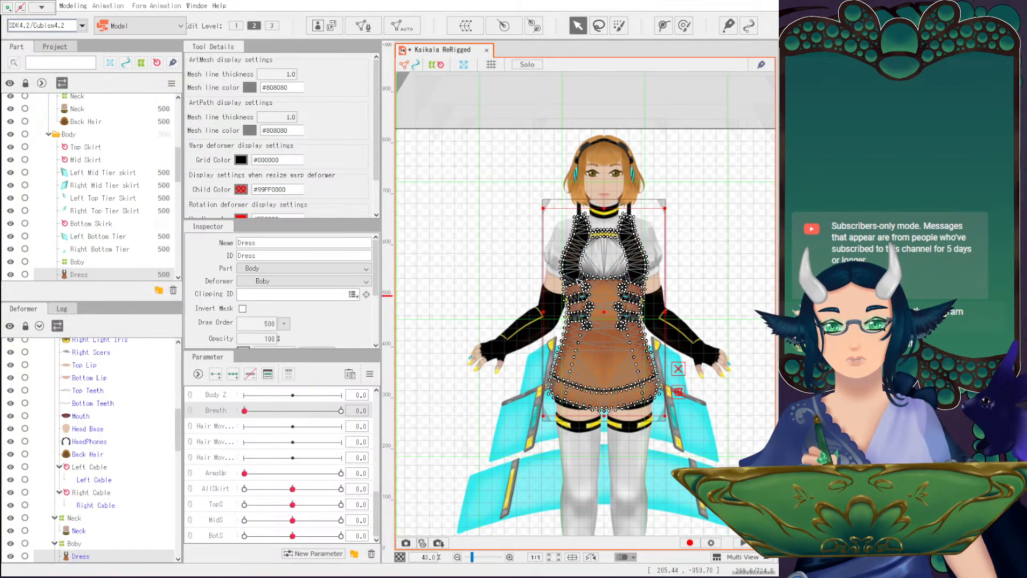
Try erasing the elbow-end mesh points of the Right Arm Lover mesh in mesh editing, and undo the edit.
{"action": "left_click", "coordinate": [516, 338]}
{"action": "scroll", "coordinate": [526, 351], "scroll_direction": "up", "scroll_amount": 5}
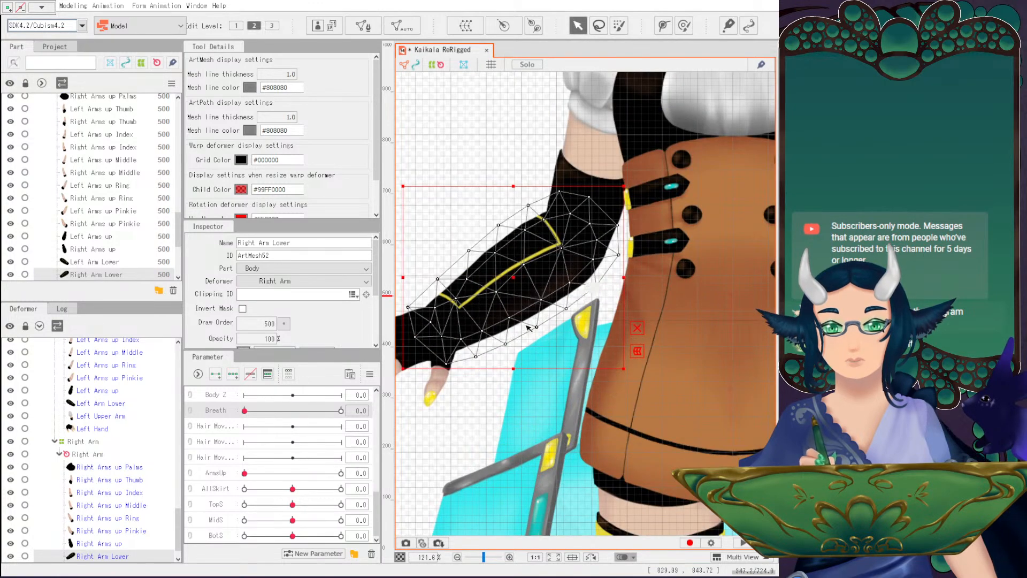
{"action": "double_click", "coordinate": [516, 294]}
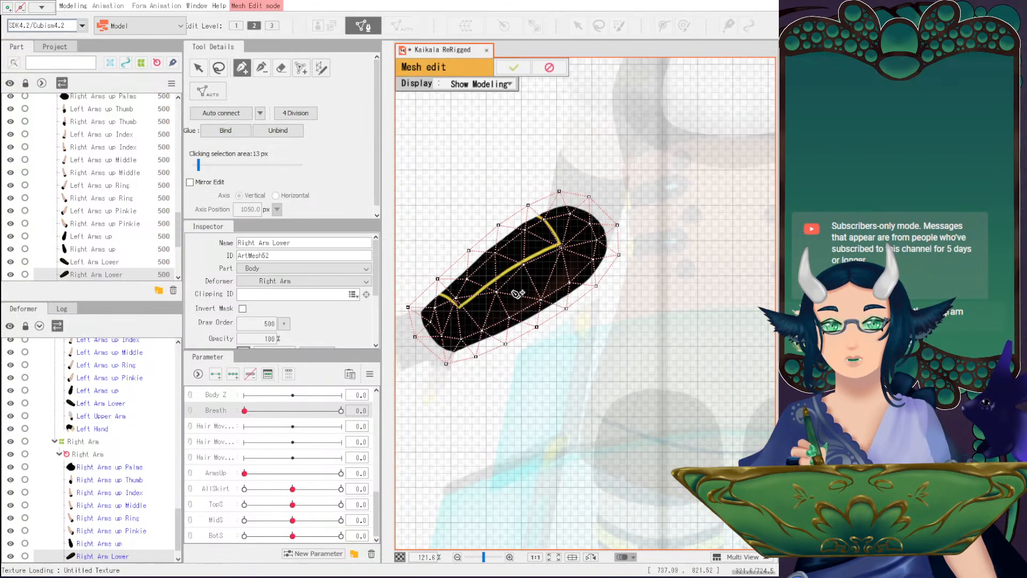
{"action": "left_click", "coordinate": [282, 67]}
{"action": "left_click", "coordinate": [713, 181]}
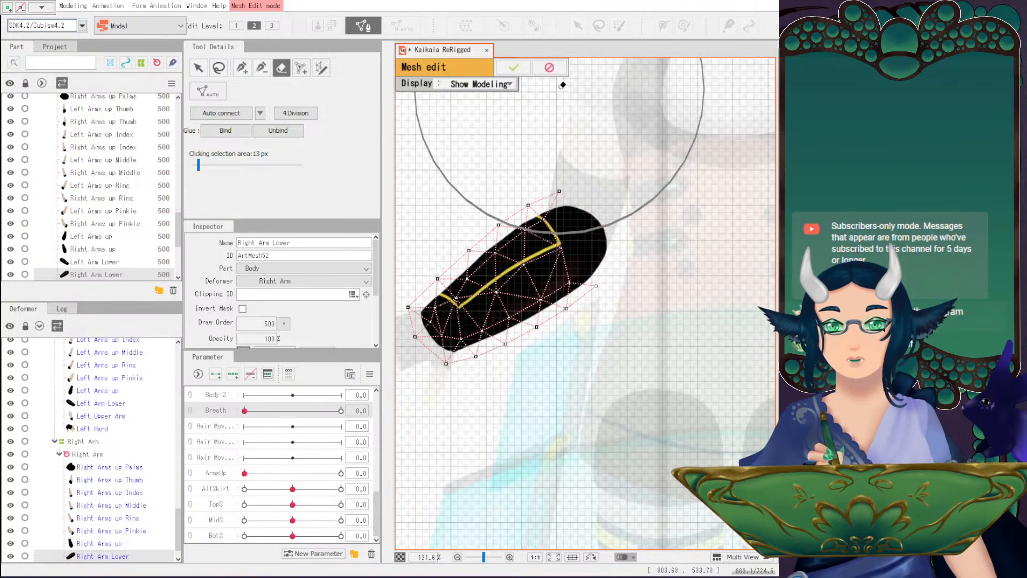
{"action": "left_click", "coordinate": [512, 68]}
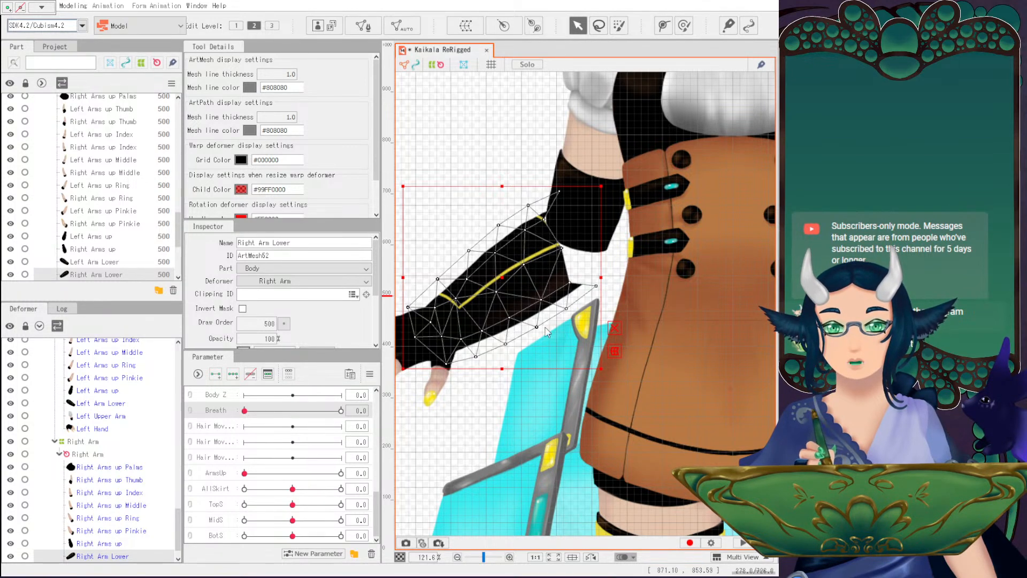
{"action": "key", "text": "ctrl+z"}
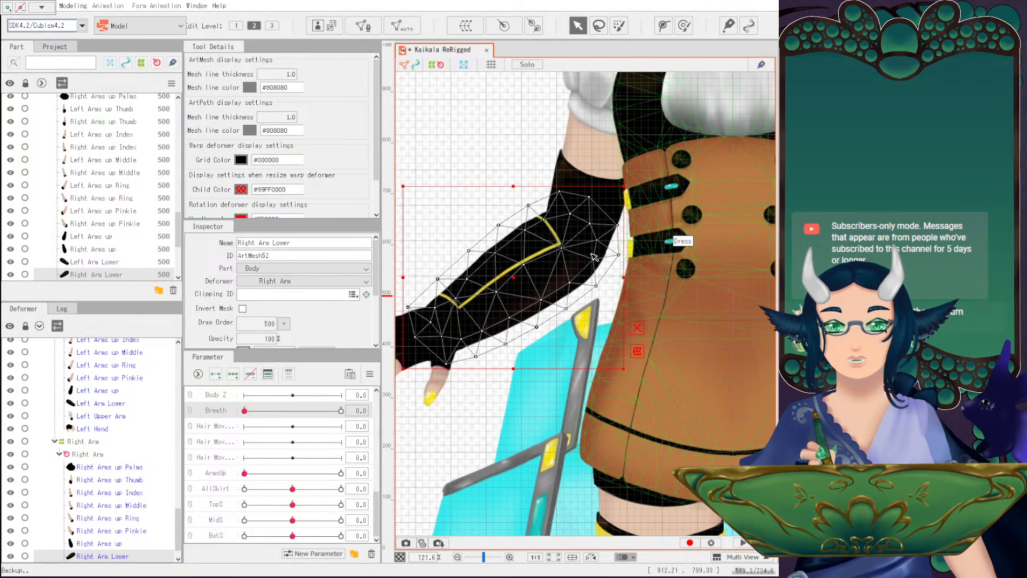
{"action": "left_click", "coordinate": [478, 119]}
Try the ArmsUp, AllSkirt and TopS parameters on the model, leaving each at 0.
{"action": "scroll", "coordinate": [605, 266], "scroll_direction": "down", "scroll_amount": 2}
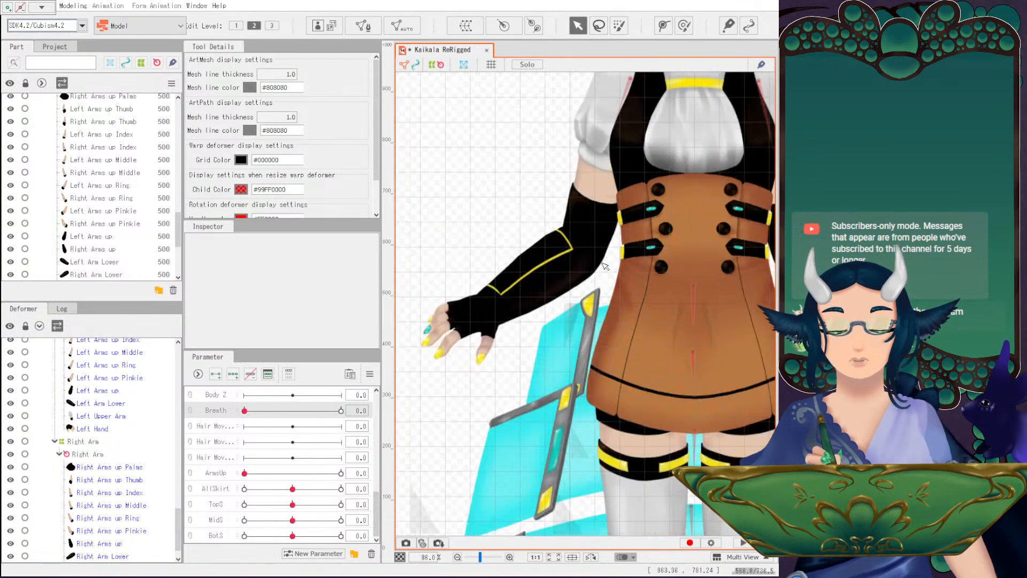
{"action": "scroll", "coordinate": [605, 266], "scroll_direction": "down", "scroll_amount": 2}
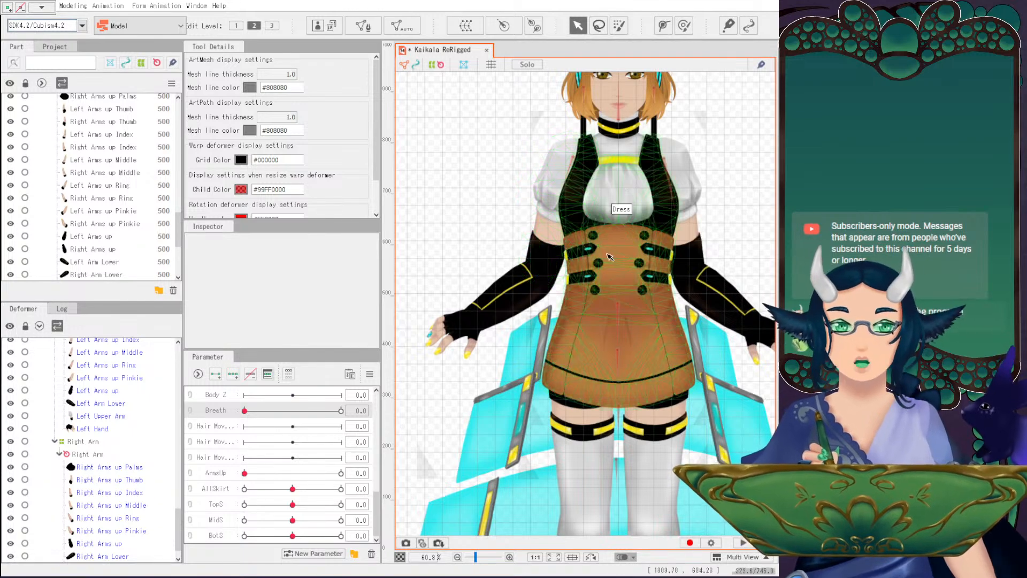
{"action": "left_click_drag", "start_coordinate": [673, 340], "coordinate": [642, 367]}
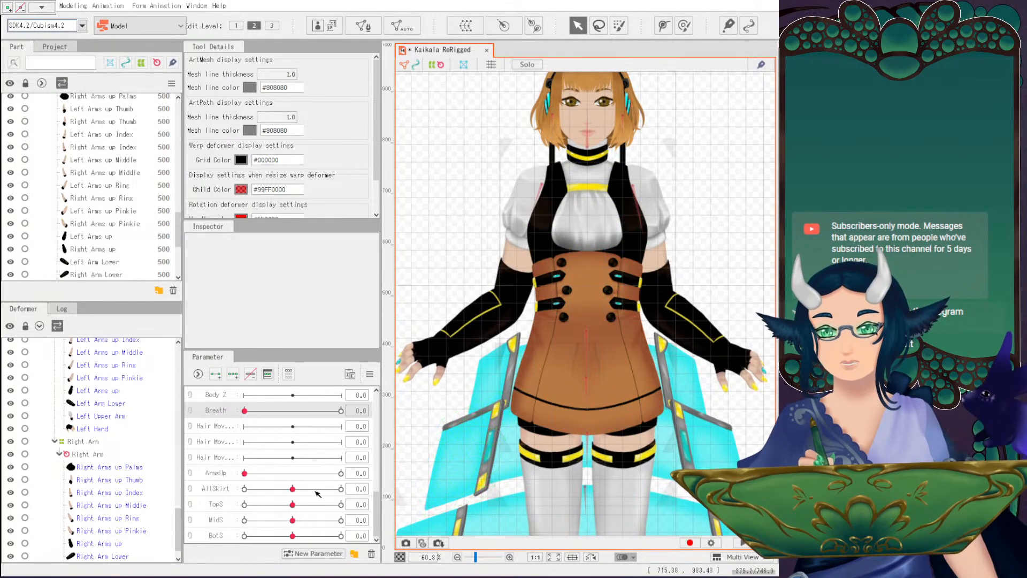
{"action": "left_click_drag", "start_coordinate": [244, 473], "coordinate": [223, 487]}
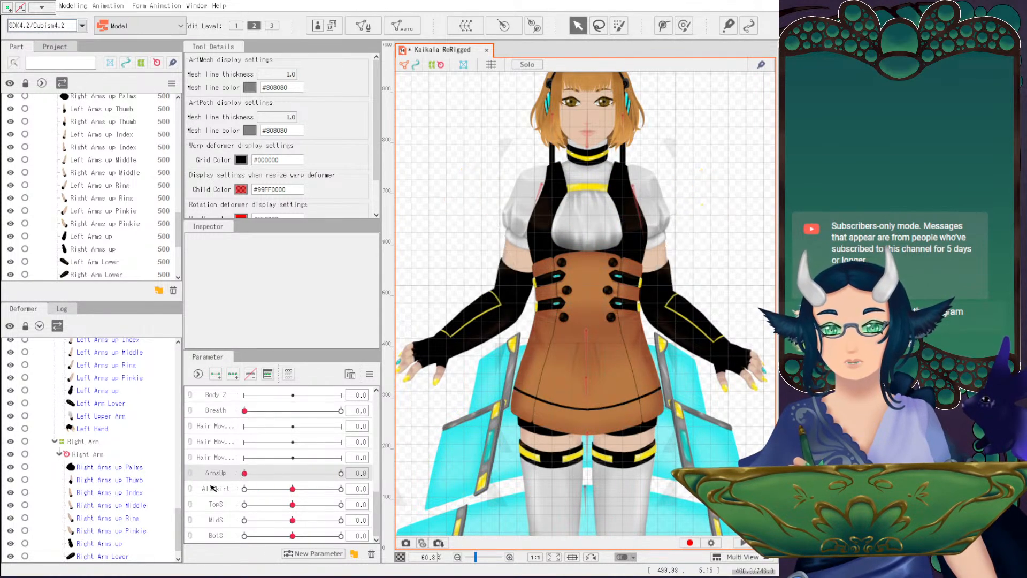
{"action": "mouse_move", "coordinate": [292, 488]}
{"action": "left_mouse_down"}
{"action": "mouse_move", "coordinate": [337, 491]}
{"action": "mouse_move", "coordinate": [215, 499]}
{"action": "mouse_move", "coordinate": [294, 490]}
{"action": "mouse_move", "coordinate": [279, 505]}
{"action": "mouse_move", "coordinate": [310, 505]}
{"action": "mouse_move", "coordinate": [262, 504]}
{"action": "mouse_move", "coordinate": [293, 504]}
{"action": "left_mouse_up"}
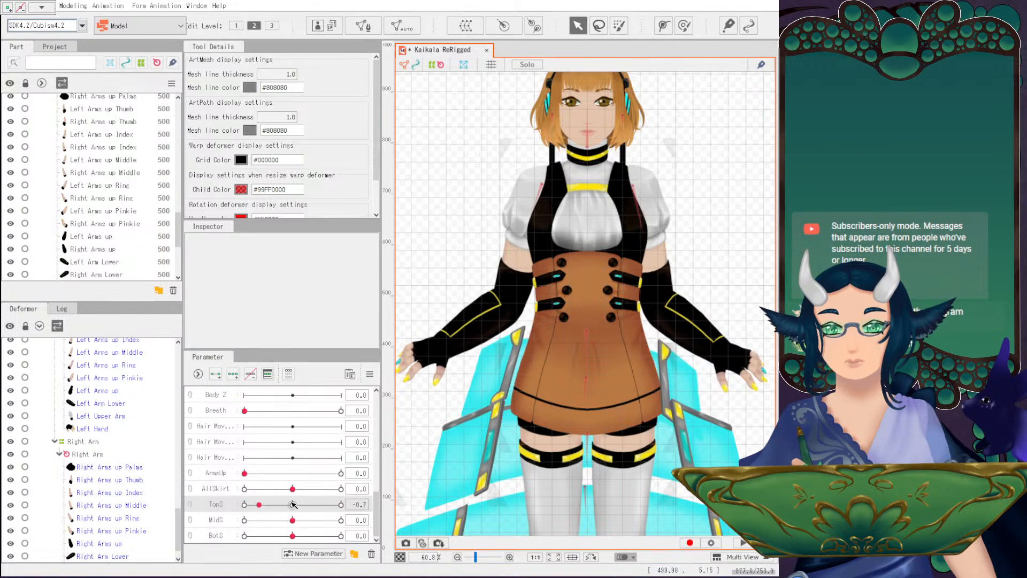
{"action": "scroll", "coordinate": [289, 492], "scroll_direction": "up", "scroll_amount": 3}
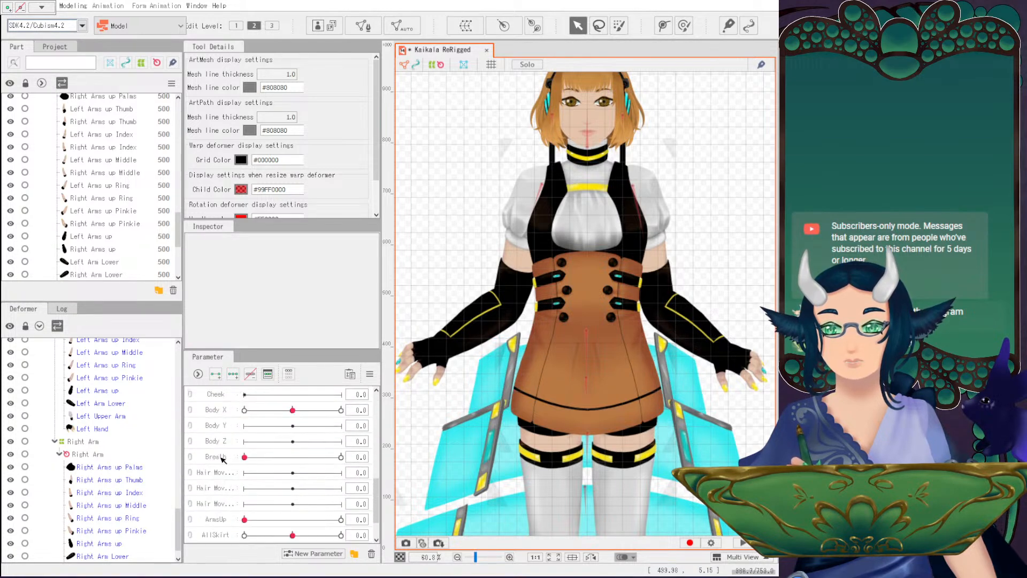
{"action": "left_click", "coordinate": [237, 522]}
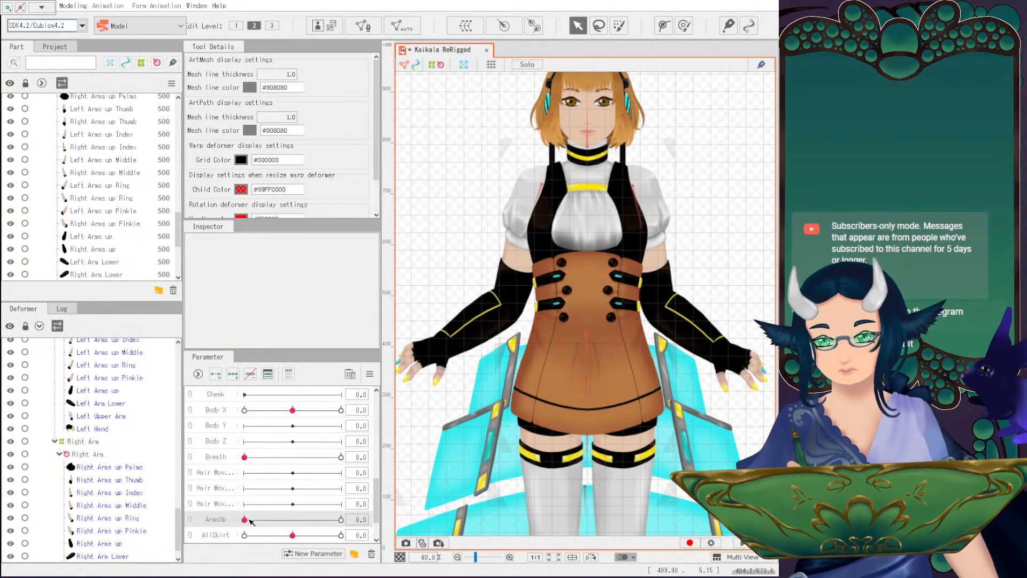
Test ArmsUp between 0 and 1 with the Right Arm Lover mesh selected, and sweep Body X, leaving both at 0.
{"action": "left_click", "coordinate": [481, 340]}
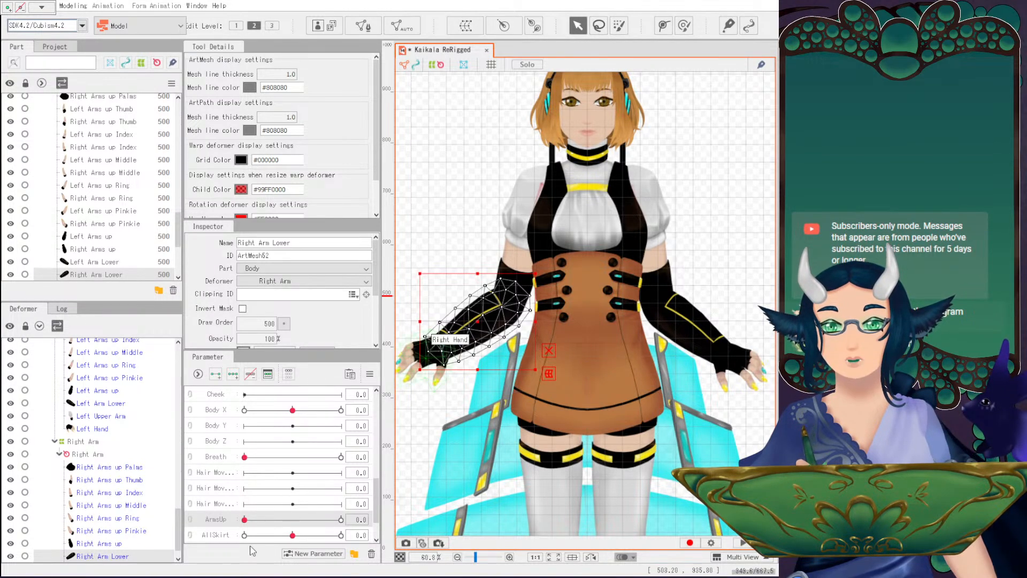
{"action": "left_click_drag", "start_coordinate": [249, 524], "coordinate": [363, 520]}
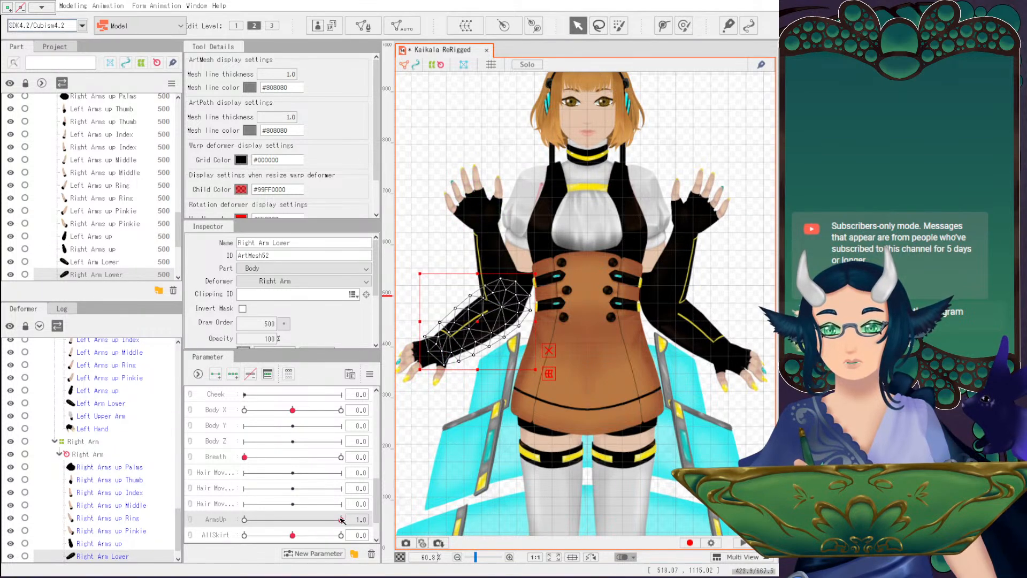
{"action": "left_click_drag", "start_coordinate": [341, 519], "coordinate": [214, 525]}
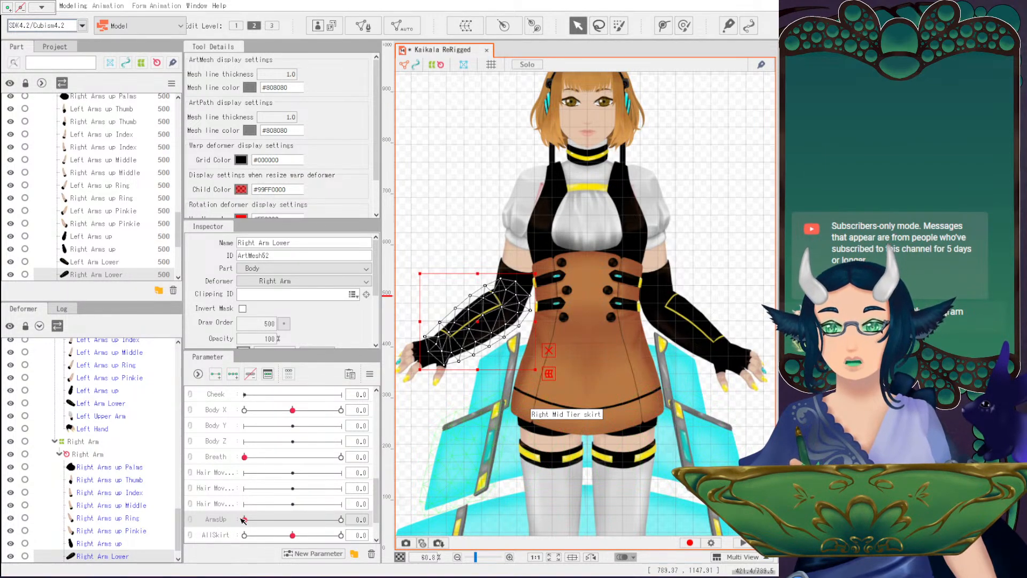
{"action": "mouse_move", "coordinate": [245, 520]}
{"action": "left_mouse_down"}
{"action": "mouse_move", "coordinate": [345, 519]}
{"action": "mouse_move", "coordinate": [219, 518]}
{"action": "mouse_move", "coordinate": [369, 510]}
{"action": "mouse_move", "coordinate": [234, 516]}
{"action": "left_mouse_up"}
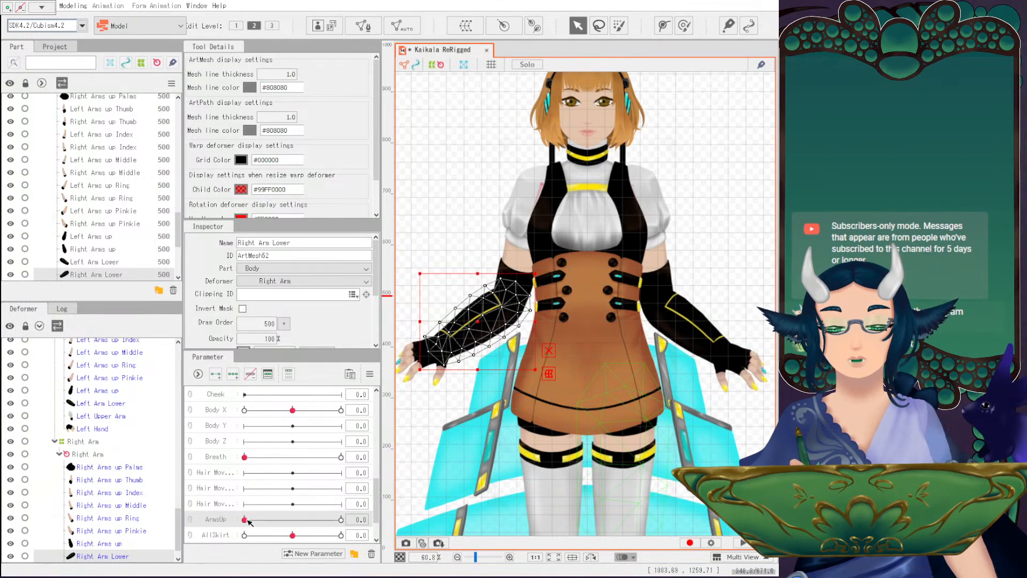
{"action": "left_click_drag", "start_coordinate": [245, 520], "coordinate": [341, 522]}
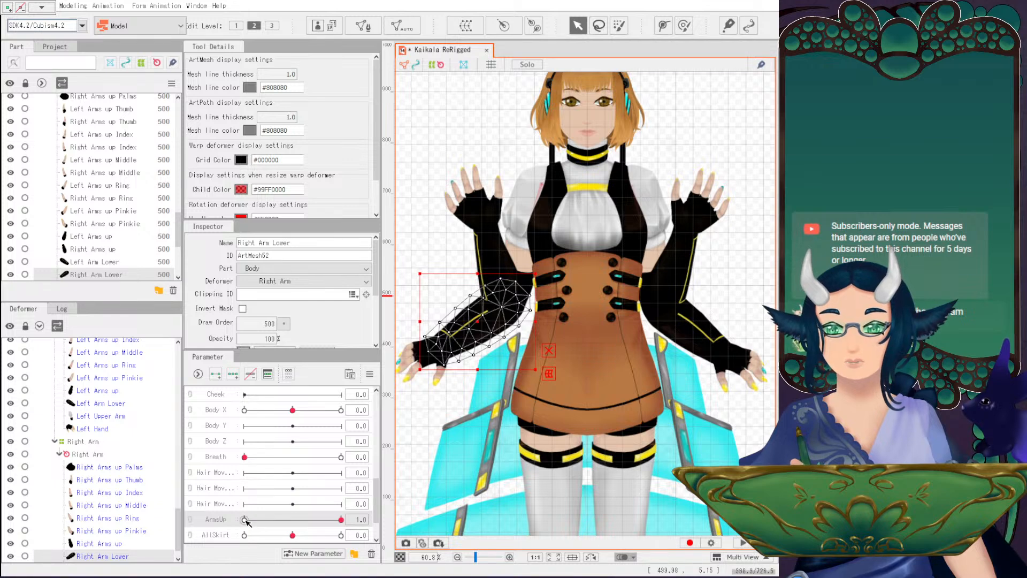
{"action": "left_click", "coordinate": [245, 519]}
{"action": "left_click", "coordinate": [341, 519]}
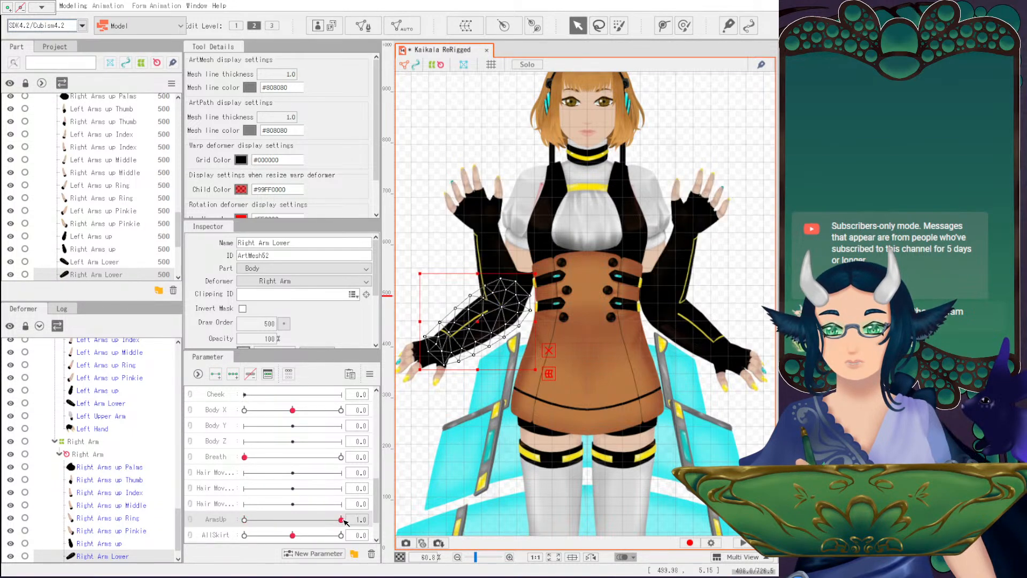
{"action": "left_click", "coordinate": [245, 520]}
{"action": "left_click", "coordinate": [341, 519]}
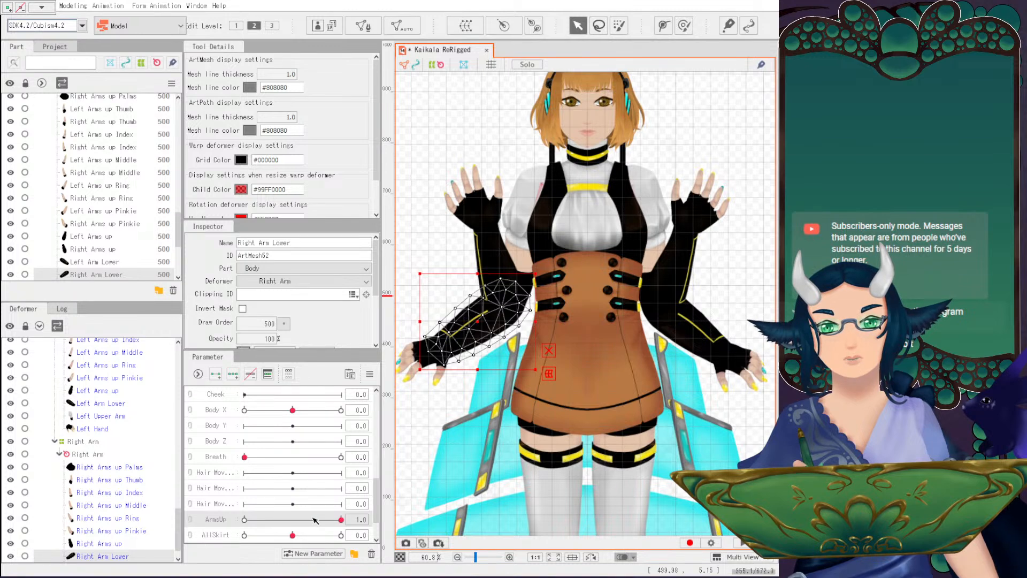
{"action": "mouse_move", "coordinate": [341, 520]}
{"action": "left_mouse_down"}
{"action": "mouse_move", "coordinate": [245, 520]}
{"action": "mouse_move", "coordinate": [340, 520]}
{"action": "left_mouse_up"}
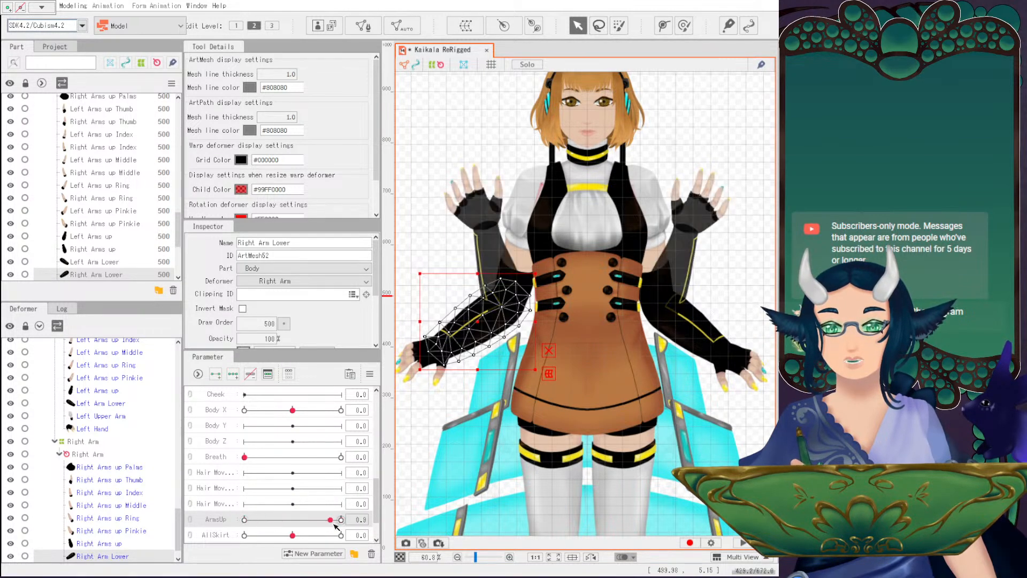
{"action": "left_click", "coordinate": [244, 521]}
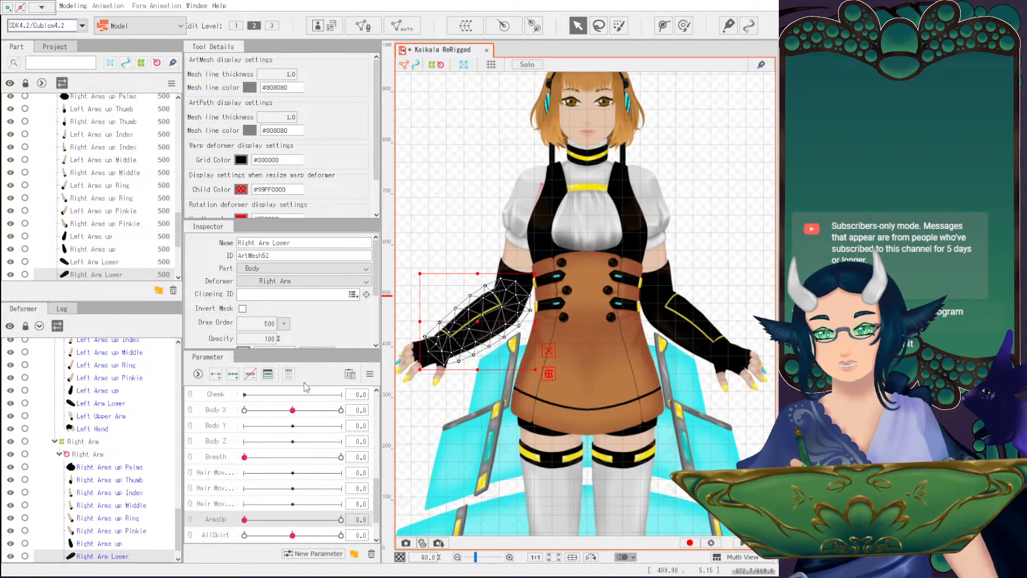
{"action": "left_click_drag", "start_coordinate": [297, 413], "coordinate": [211, 417]}
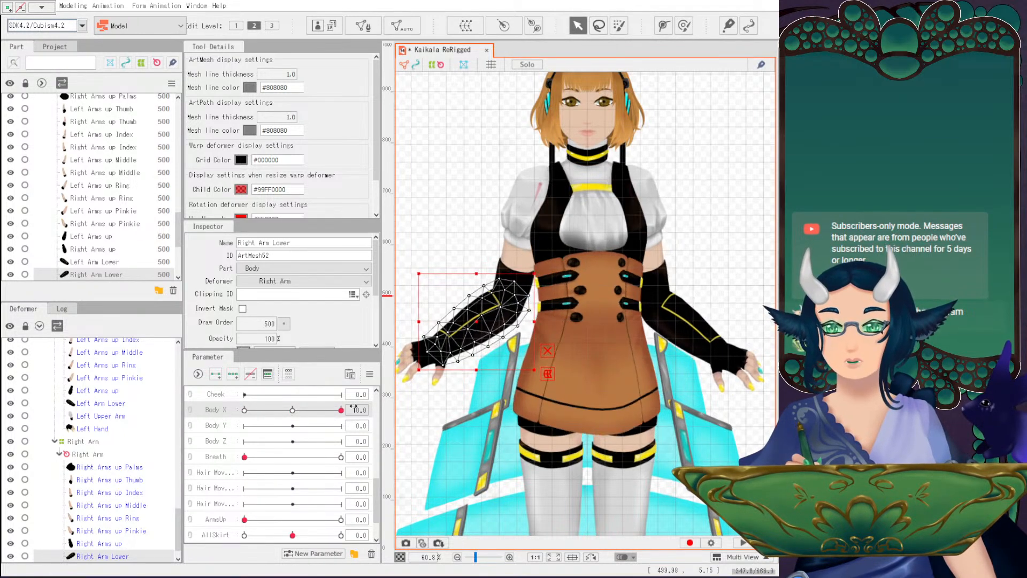
{"action": "left_click", "coordinate": [292, 410]}
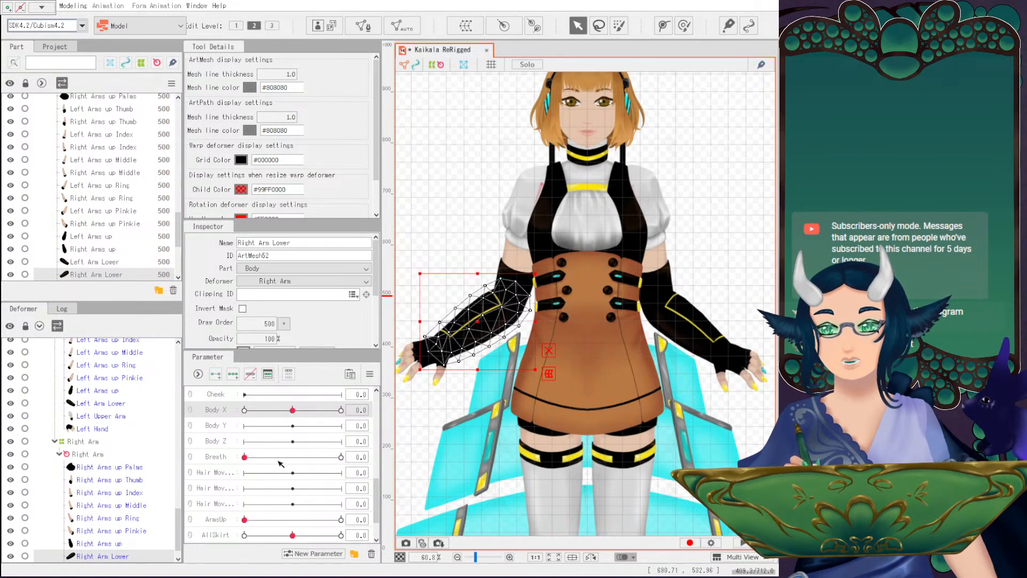
Select the Left Leg warp deformer and set Body X to -10, with both full legs in view.
{"action": "scroll", "coordinate": [107, 482], "scroll_direction": "up", "scroll_amount": 5}
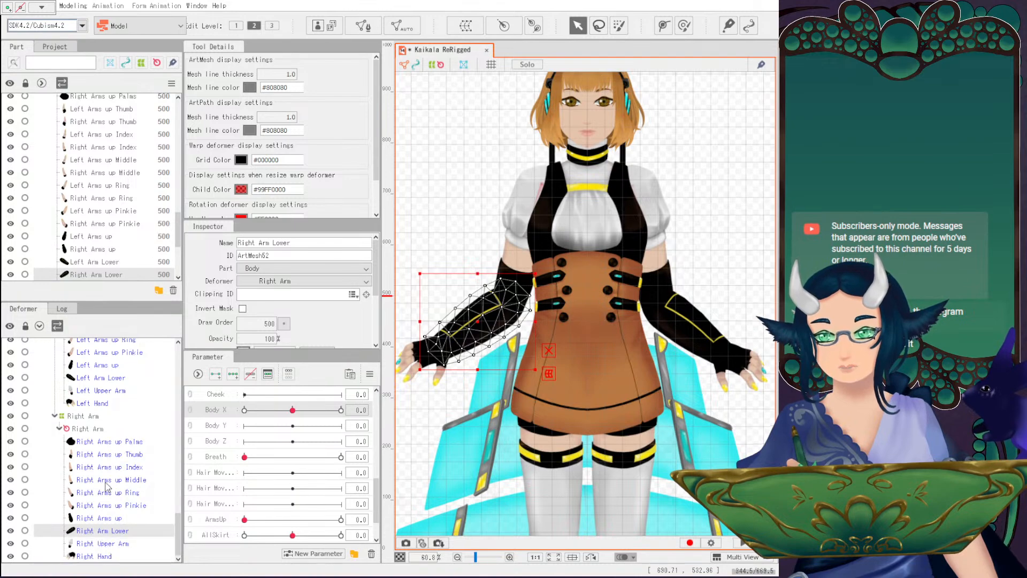
{"action": "left_click", "coordinate": [79, 464]}
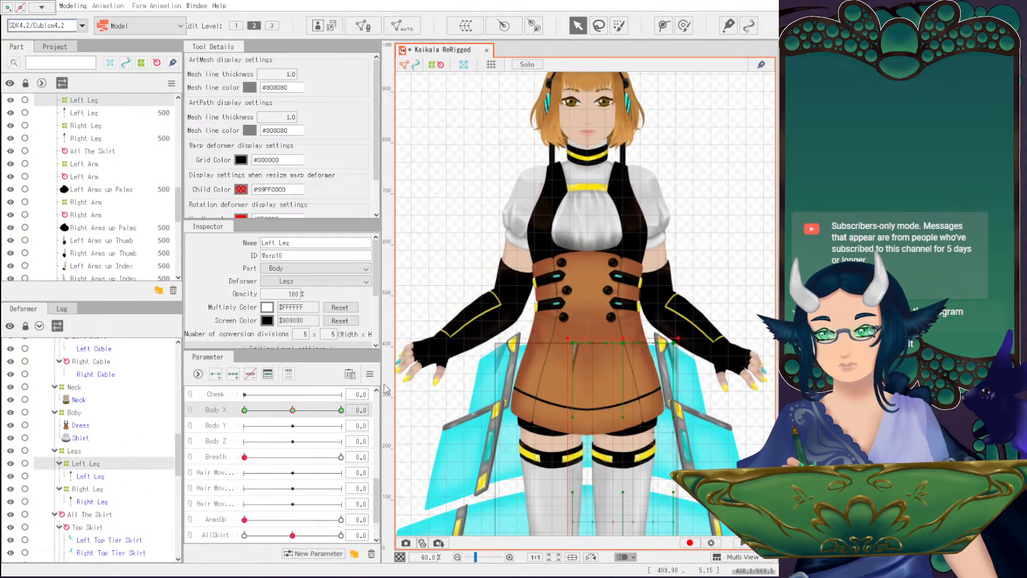
{"action": "left_click", "coordinate": [244, 410]}
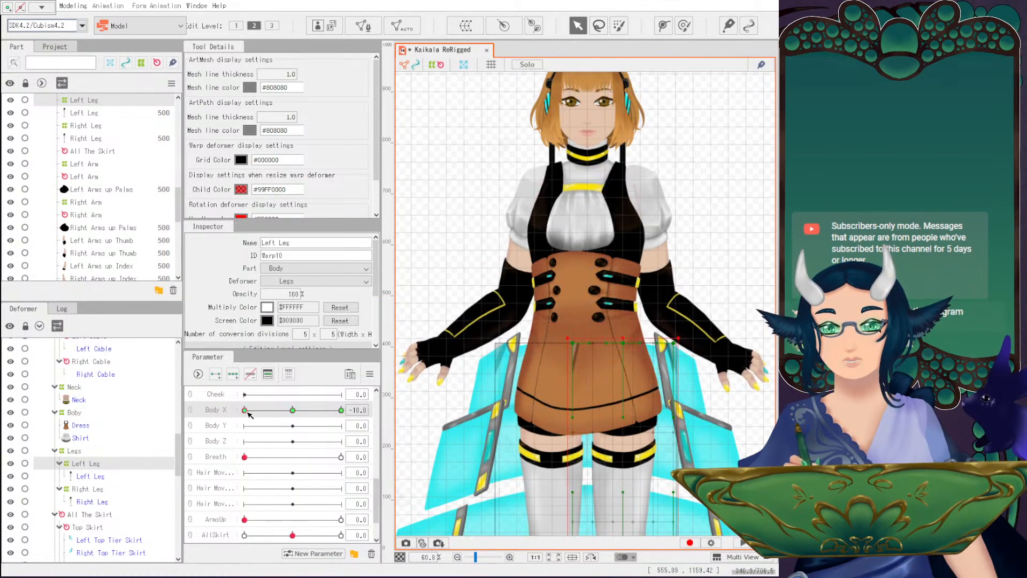
{"action": "left_click_drag", "start_coordinate": [636, 446], "coordinate": [607, 347]}
{"action": "scroll", "coordinate": [636, 319], "scroll_direction": "down", "scroll_amount": 4}
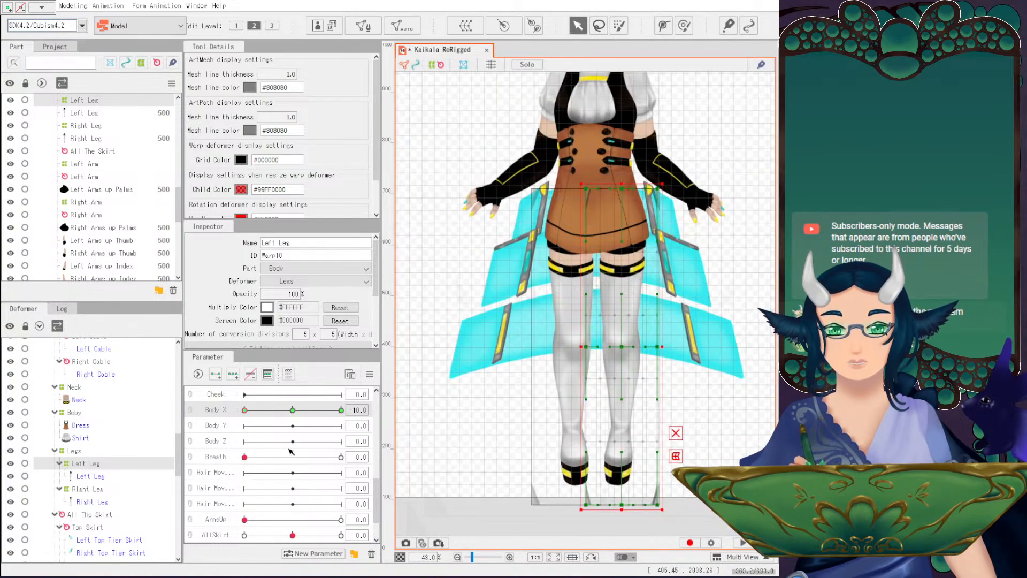
Select the Legs warp deformer and test its Body X movement, ending at -10.
{"action": "left_click", "coordinate": [75, 450]}
{"action": "left_click", "coordinate": [291, 411]}
{"action": "left_click_drag", "start_coordinate": [291, 411], "coordinate": [225, 424]}
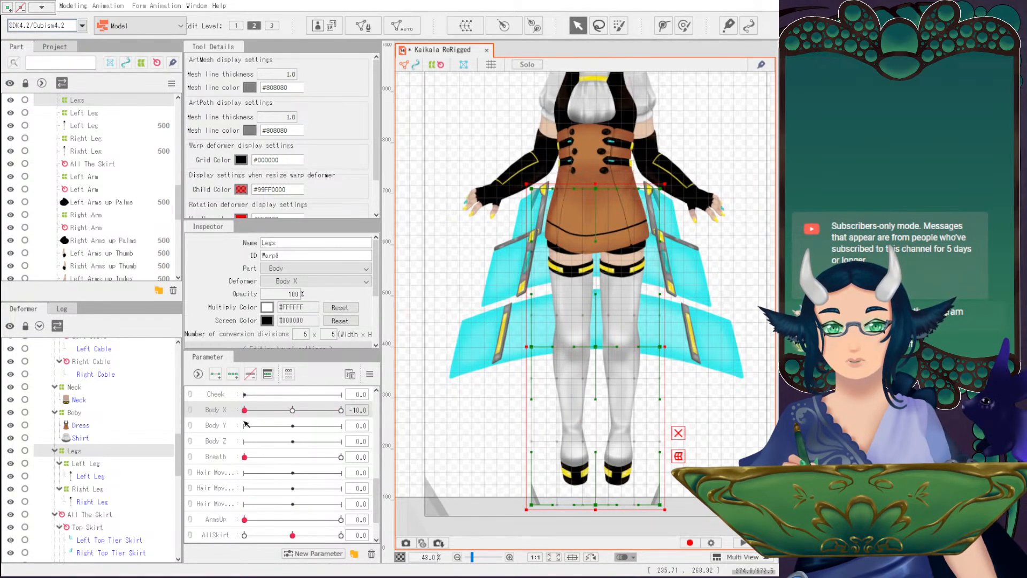
Select the Left Leg warp deformer and compare the legs at Body X 0 and -10, leaving Body X at -10.
{"action": "left_click", "coordinate": [83, 463]}
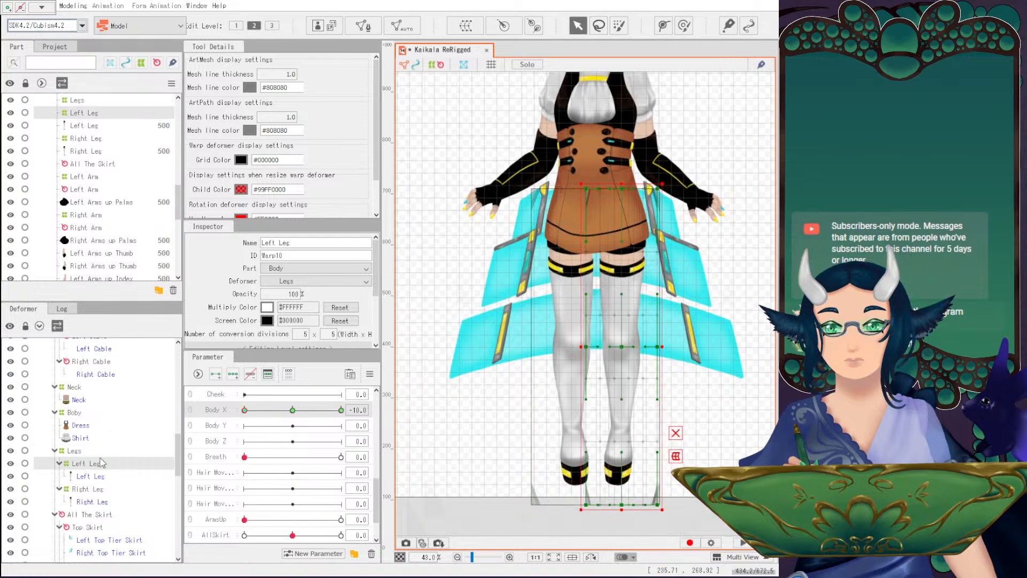
{"action": "scroll", "coordinate": [647, 321], "scroll_direction": "up", "scroll_amount": 2}
{"action": "left_click", "coordinate": [292, 410]}
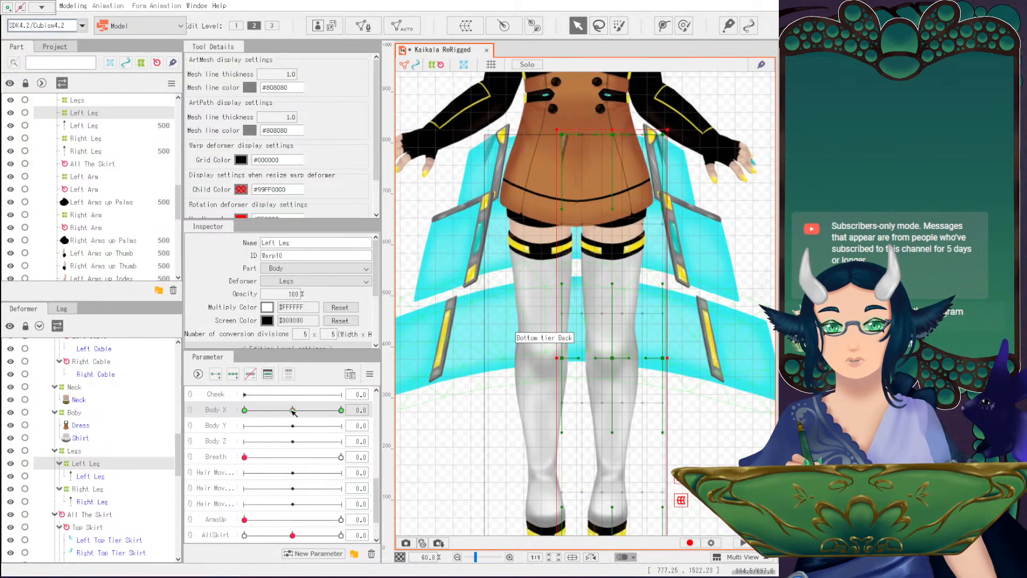
{"action": "left_click_drag", "start_coordinate": [293, 411], "coordinate": [207, 409]}
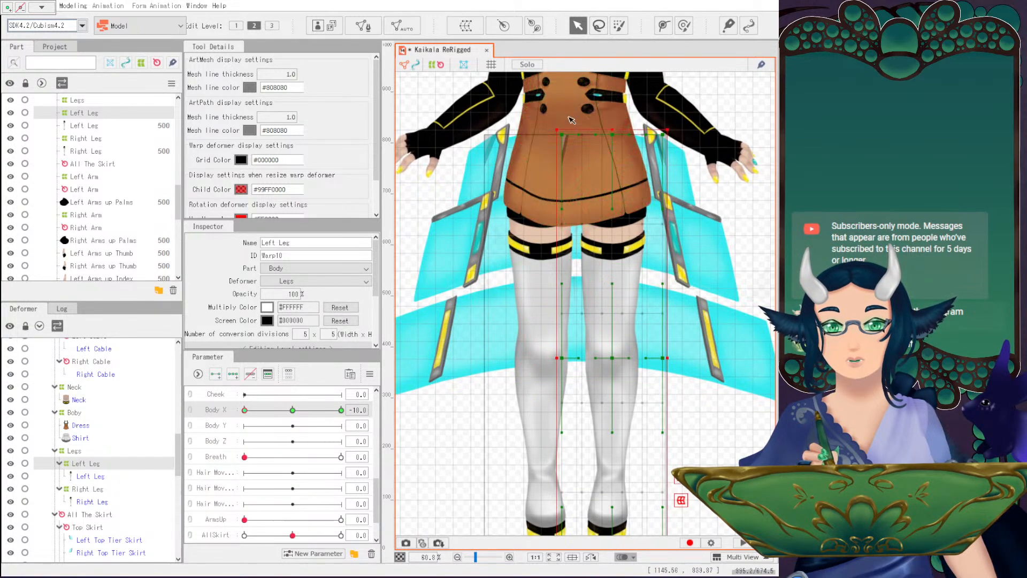
Set the Left Leg warp deformer's conversion divisions to 5 x 6.
{"action": "left_click_drag", "start_coordinate": [544, 115], "coordinate": [702, 371]}
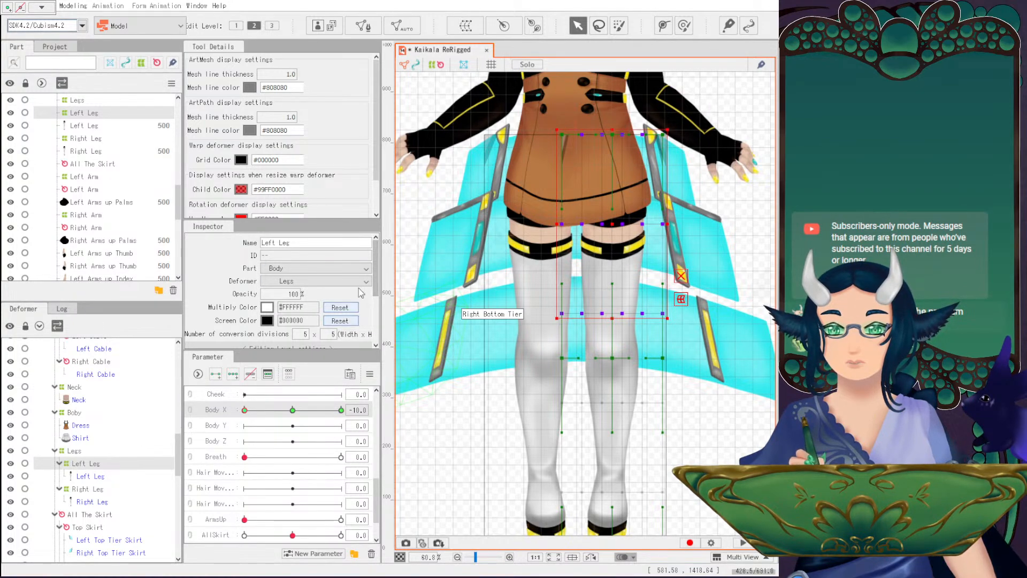
{"action": "scroll", "coordinate": [377, 269], "scroll_direction": "down", "scroll_amount": 1}
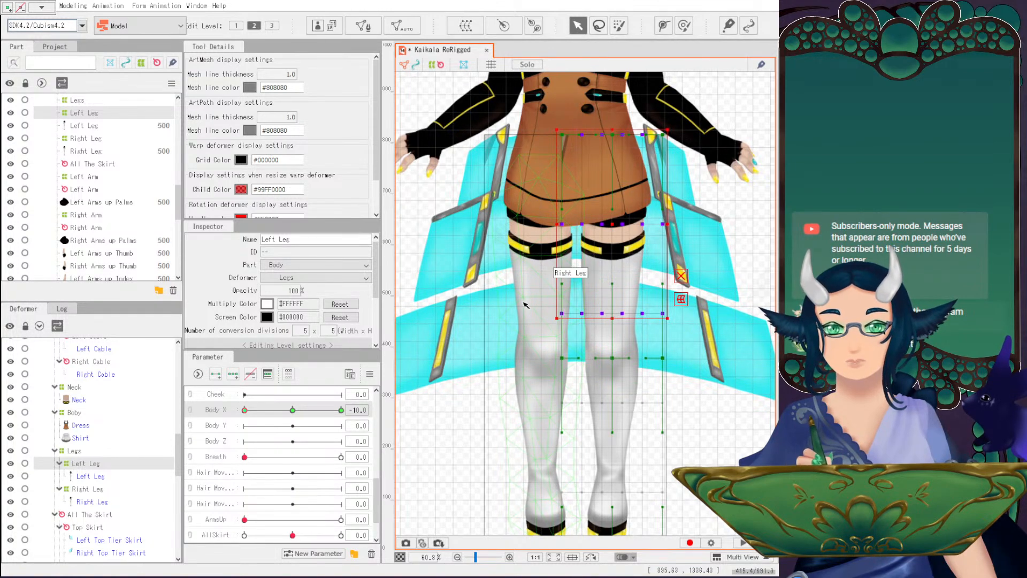
{"action": "left_click_drag", "start_coordinate": [307, 331], "coordinate": [300, 331]}
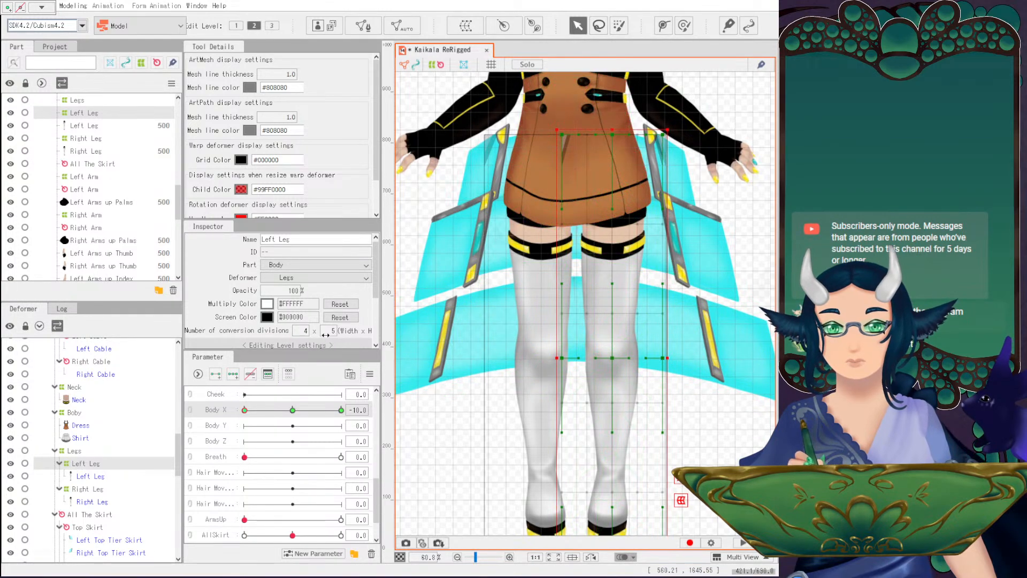
{"action": "left_click_drag", "start_coordinate": [310, 332], "coordinate": [347, 331]}
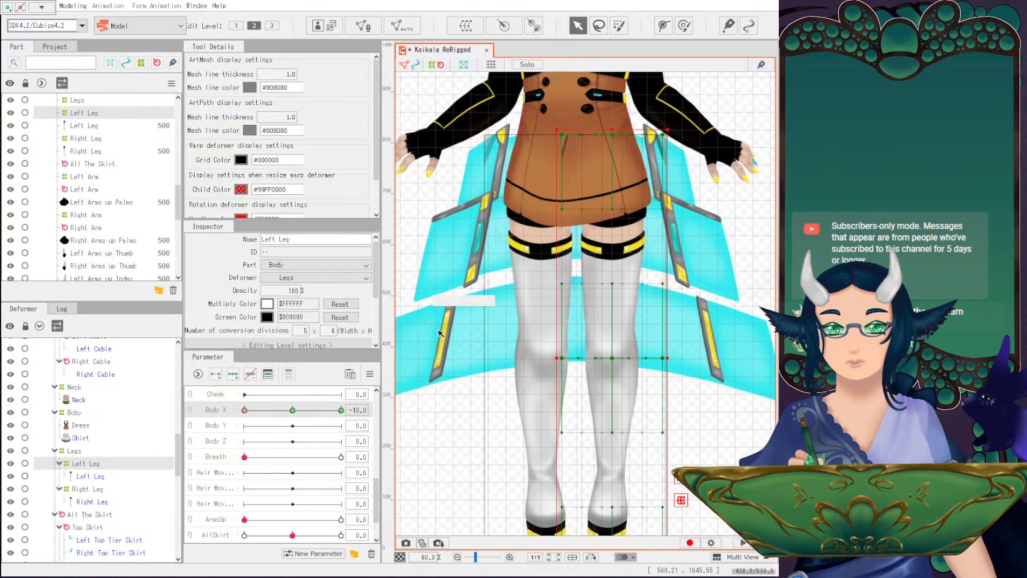
At Body X -10, nudge the Left Leg warp's upper grid rows slightly left, progressively more toward the hip.
{"action": "left_click_drag", "start_coordinate": [506, 324], "coordinate": [707, 386]}
{"action": "left_click_drag", "start_coordinate": [547, 95], "coordinate": [754, 379]}
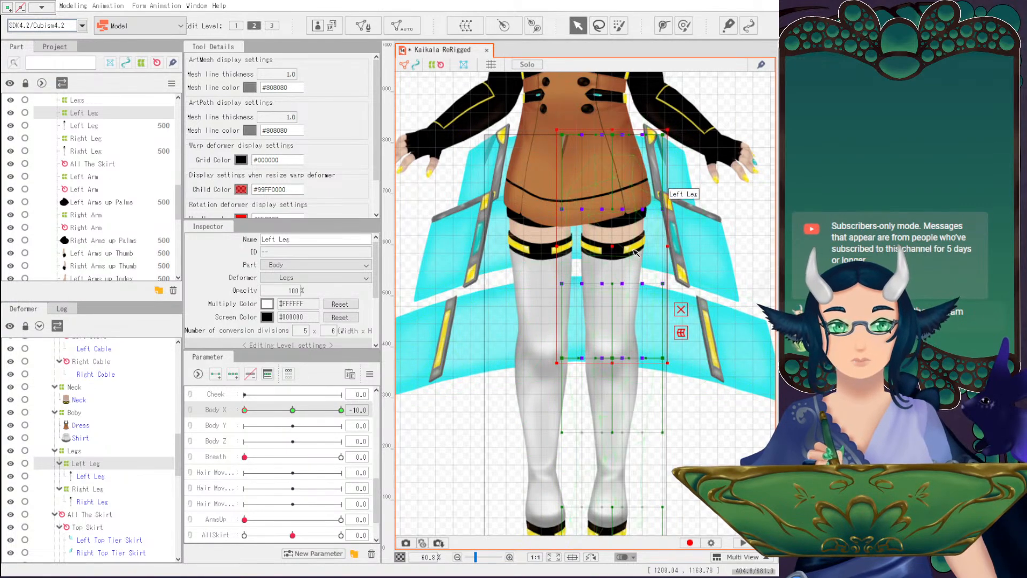
{"action": "left_click_drag", "start_coordinate": [534, 96], "coordinate": [754, 327]}
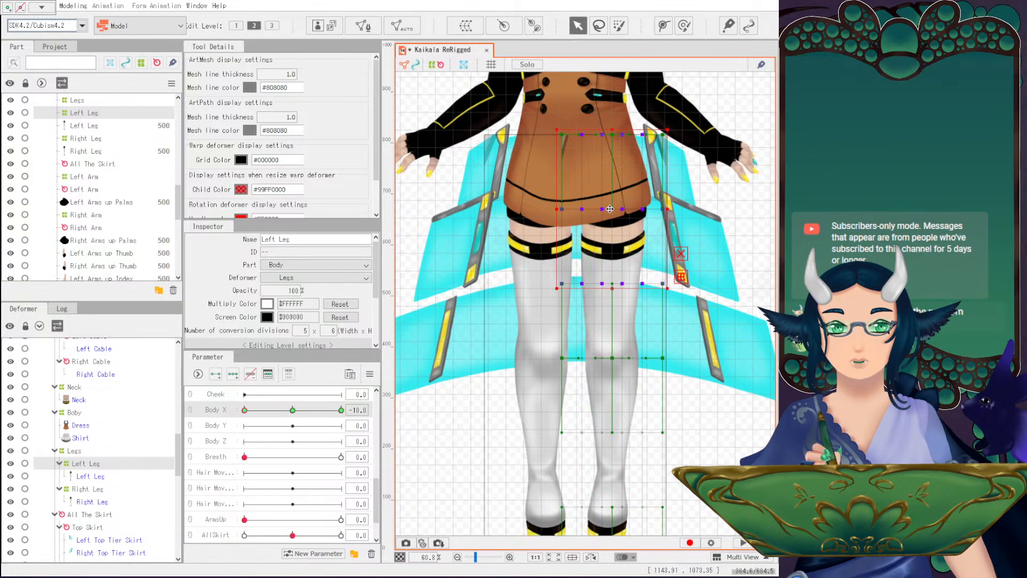
{"action": "left_click_drag", "start_coordinate": [610, 208], "coordinate": [608, 208]}
{"action": "left_click_drag", "start_coordinate": [534, 114], "coordinate": [716, 244]}
{"action": "left_click_drag", "start_coordinate": [607, 173], "coordinate": [604, 173]}
{"action": "left_click_drag", "start_coordinate": [534, 114], "coordinate": [741, 179]}
{"action": "left_click_drag", "start_coordinate": [607, 134], "coordinate": [604, 135]}
{"action": "left_click_drag", "start_coordinate": [539, 127], "coordinate": [695, 246]}
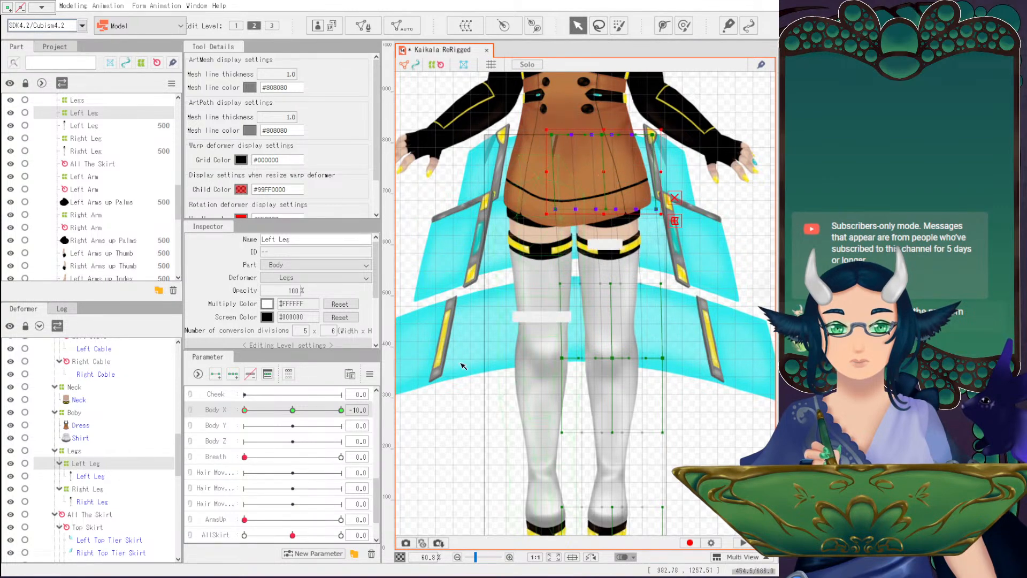
Sweep Body X between 0 and -10 to test the left leg, and select the Right Leg warp deformer at -10.
{"action": "left_click", "coordinate": [293, 410]}
{"action": "left_click_drag", "start_coordinate": [292, 410], "coordinate": [234, 409]}
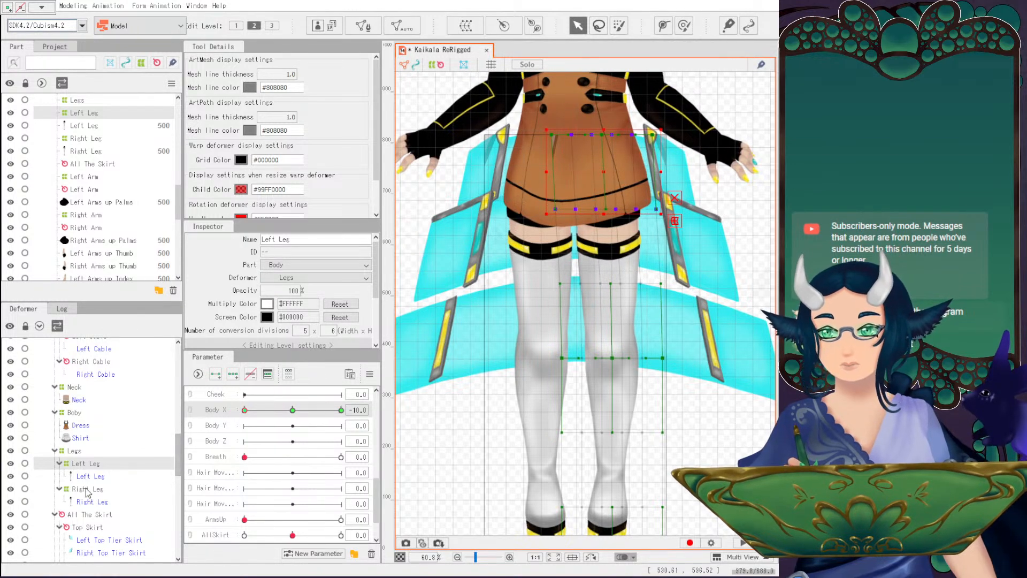
{"action": "left_click", "coordinate": [526, 352]}
{"action": "left_click_drag", "start_coordinate": [449, 107], "coordinate": [642, 345]}
{"action": "left_click_drag", "start_coordinate": [536, 223], "coordinate": [538, 223]}
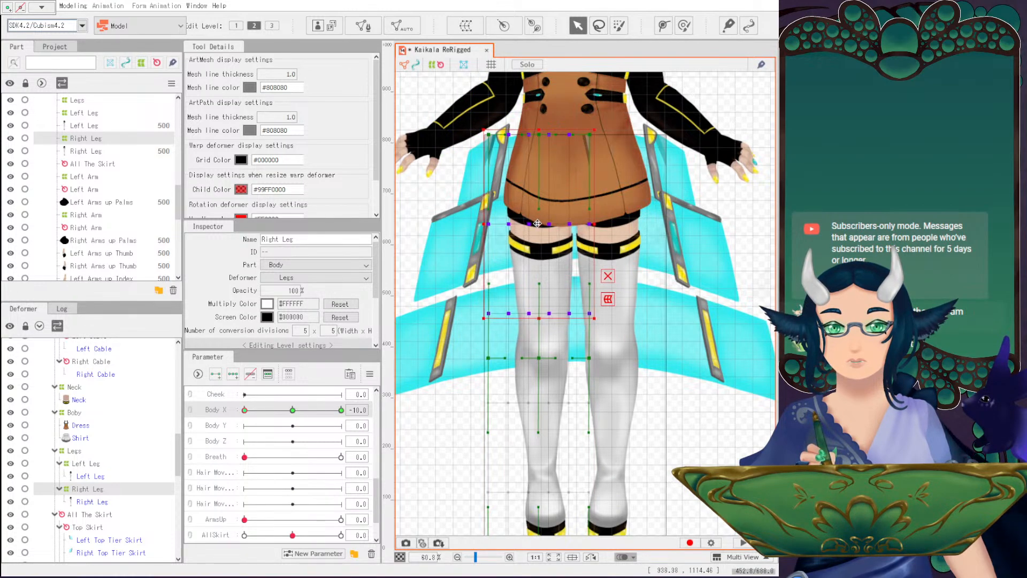
{"action": "left_click_drag", "start_coordinate": [454, 104], "coordinate": [628, 246]}
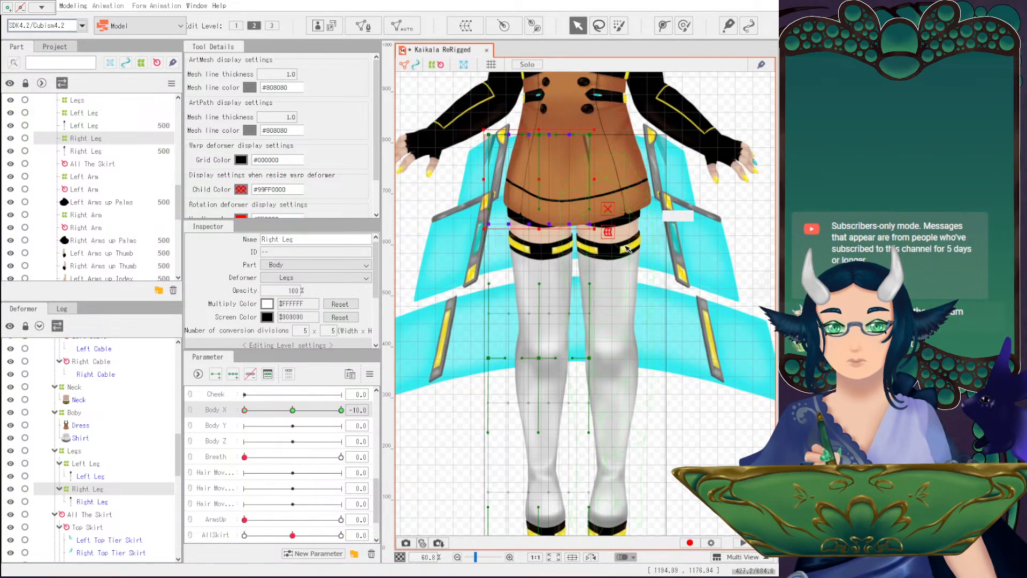
{"action": "left_click", "coordinate": [436, 335]}
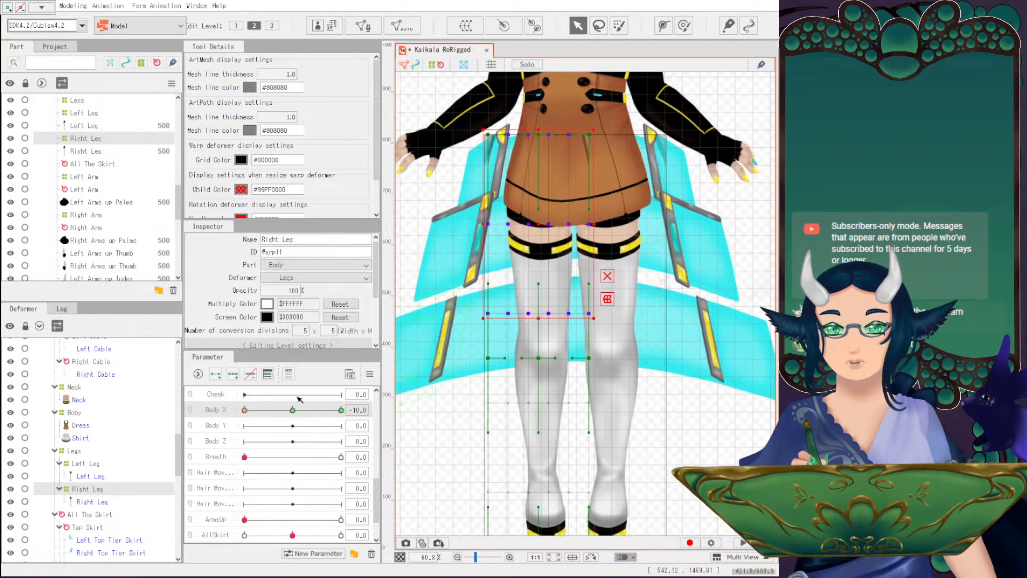
{"action": "key", "text": "ctrl+z"}
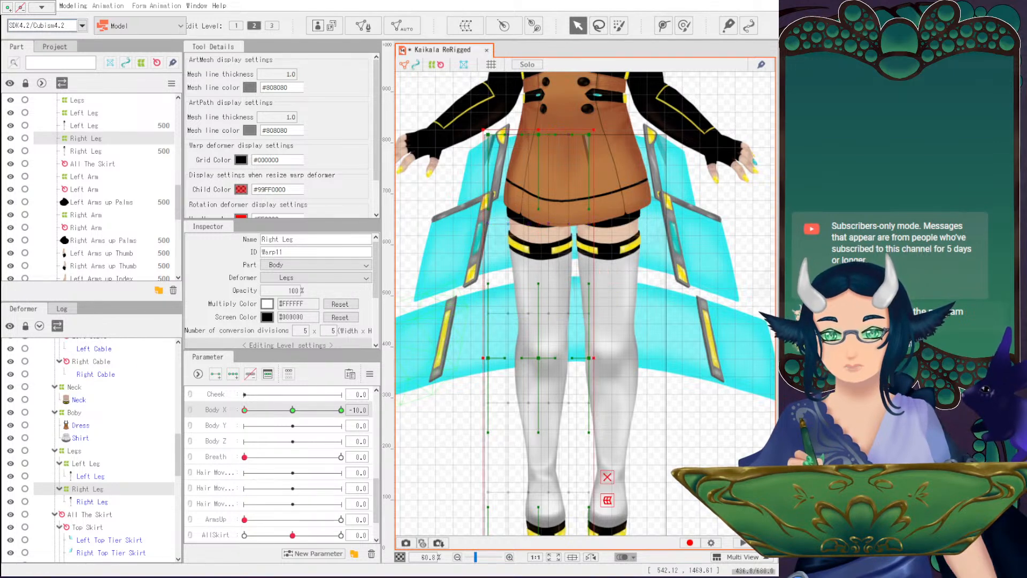
Set the Right Leg warp's conversion divisions to 5 x 6 and select the points of its top three division rows.
{"action": "left_click_drag", "start_coordinate": [328, 330], "coordinate": [336, 330]}
{"action": "left_click_drag", "start_coordinate": [446, 116], "coordinate": [630, 383]}
{"action": "left_click_drag", "start_coordinate": [466, 115], "coordinate": [636, 318]}
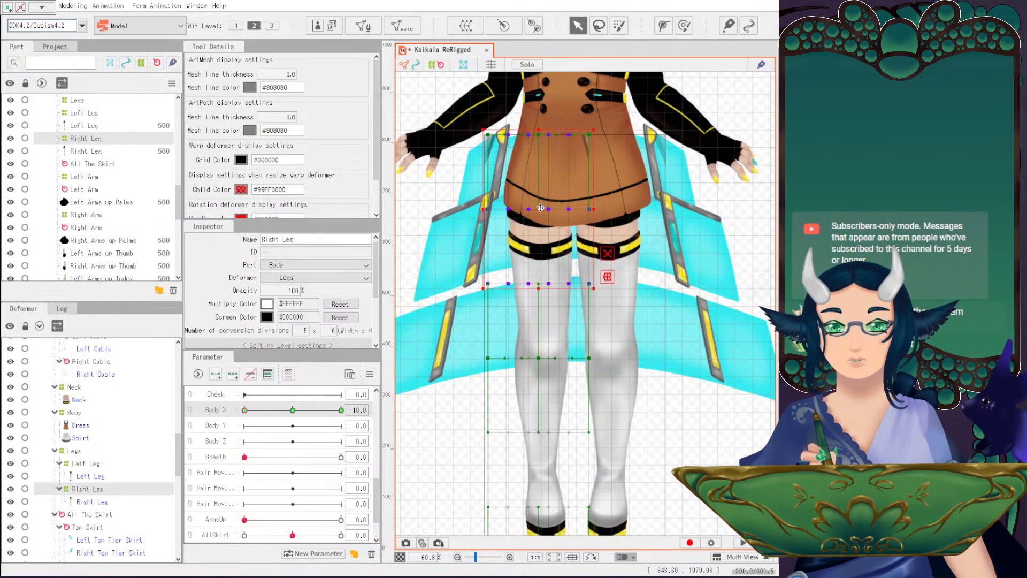
Try shifting the Right Leg warp's top two rows slightly right at Body X -10, and compare with Body X 0.
{"action": "left_click_drag", "start_coordinate": [453, 105], "coordinate": [624, 223]}
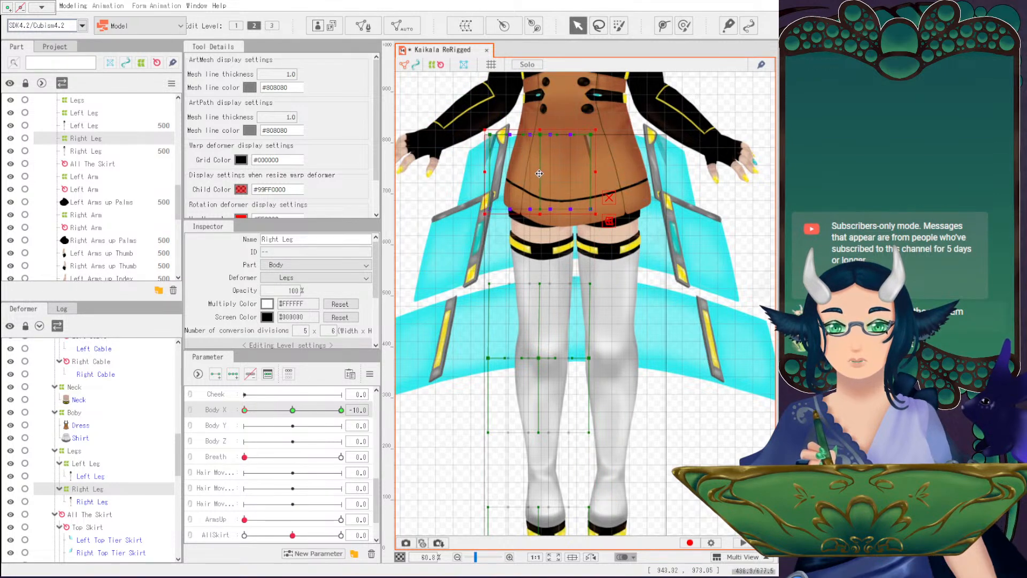
{"action": "left_click_drag", "start_coordinate": [542, 172], "coordinate": [544, 173]}
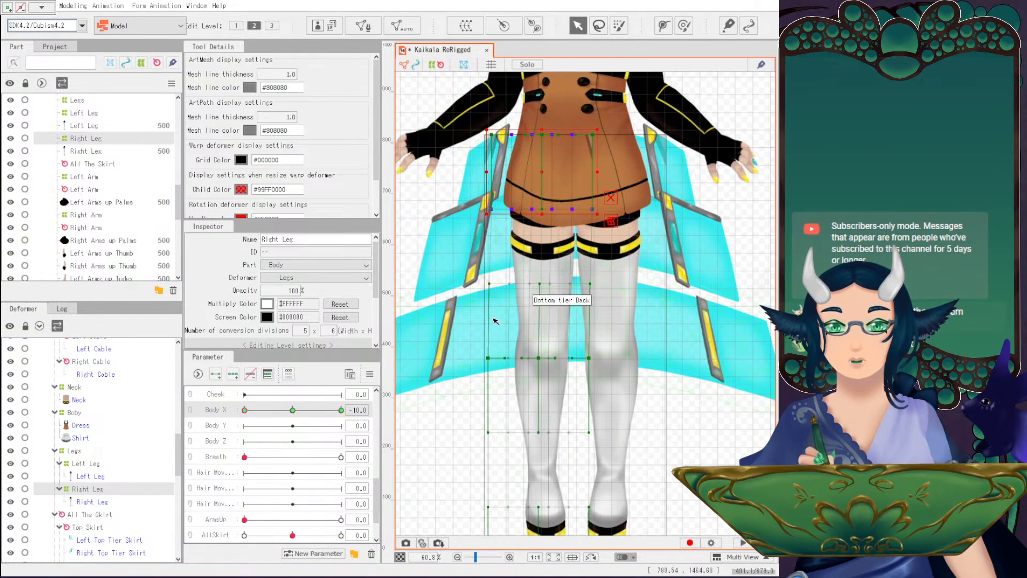
{"action": "key", "text": "ctrl+z"}
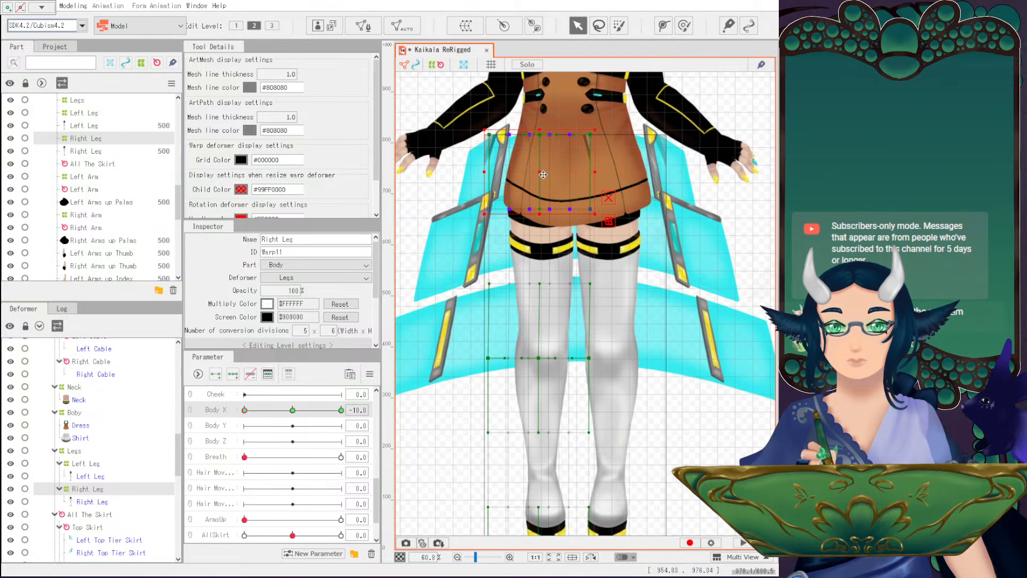
{"action": "left_click_drag", "start_coordinate": [543, 175], "coordinate": [543, 175]}
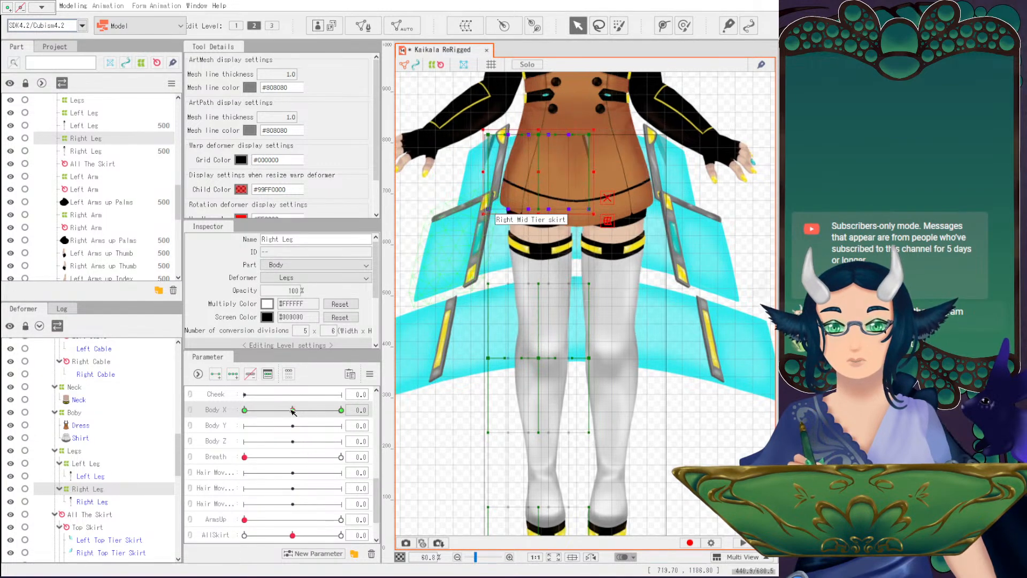
{"action": "mouse_move", "coordinate": [237, 409]}
{"action": "left_mouse_down"}
{"action": "mouse_move", "coordinate": [293, 409]}
{"action": "mouse_move", "coordinate": [230, 404]}
{"action": "mouse_move", "coordinate": [301, 402]}
{"action": "mouse_move", "coordinate": [220, 403]}
{"action": "mouse_move", "coordinate": [279, 398]}
{"action": "mouse_move", "coordinate": [228, 399]}
{"action": "mouse_move", "coordinate": [279, 397]}
{"action": "mouse_move", "coordinate": [241, 395]}
{"action": "left_mouse_up"}
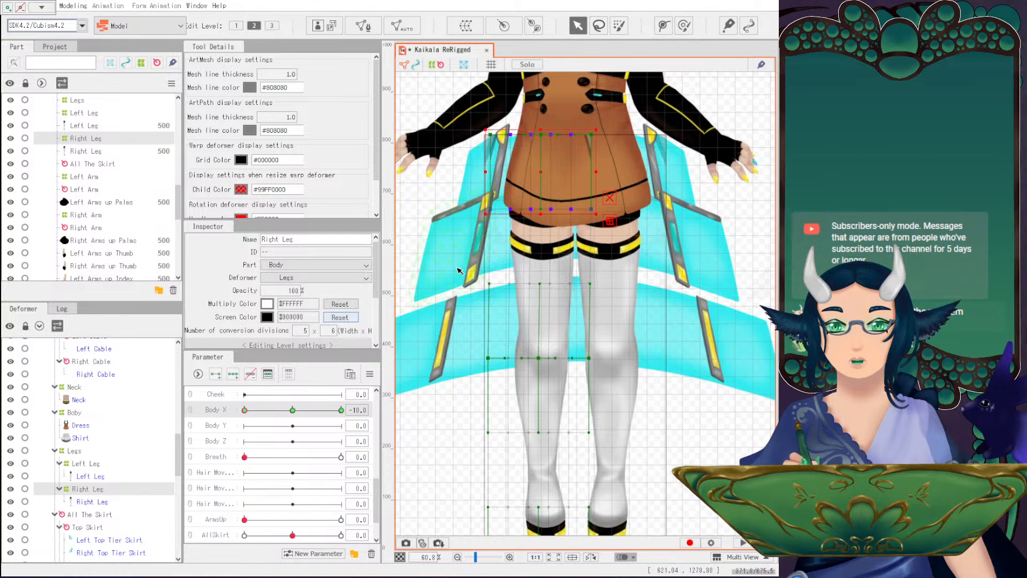
Try nudging a column of upper points on the Right Leg warp's inner side, testing Body X between 0 and -10.
{"action": "left_click", "coordinate": [85, 488]}
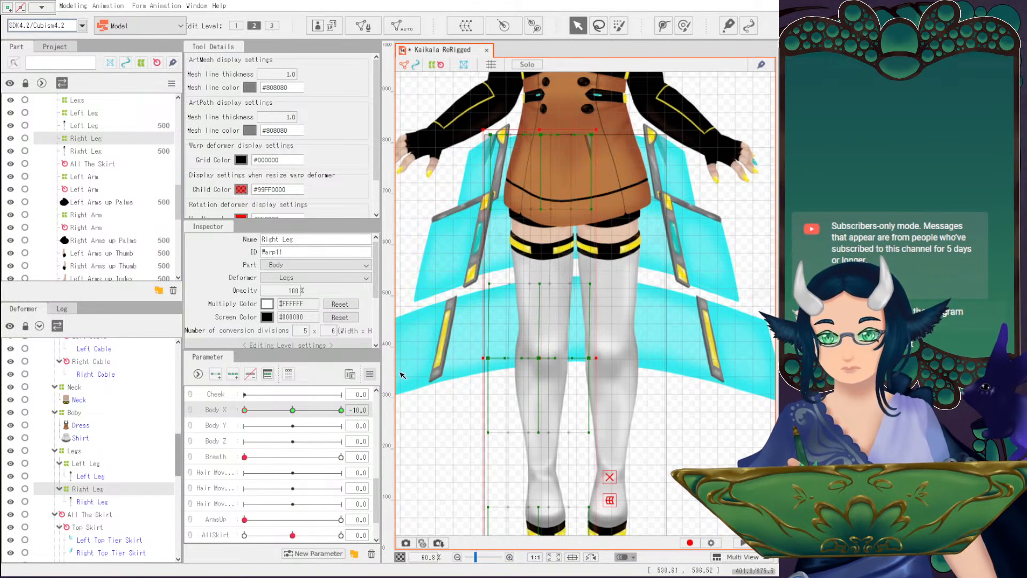
{"action": "left_click_drag", "start_coordinate": [567, 109], "coordinate": [610, 315]}
{"action": "left_click_drag", "start_coordinate": [559, 112], "coordinate": [618, 370]}
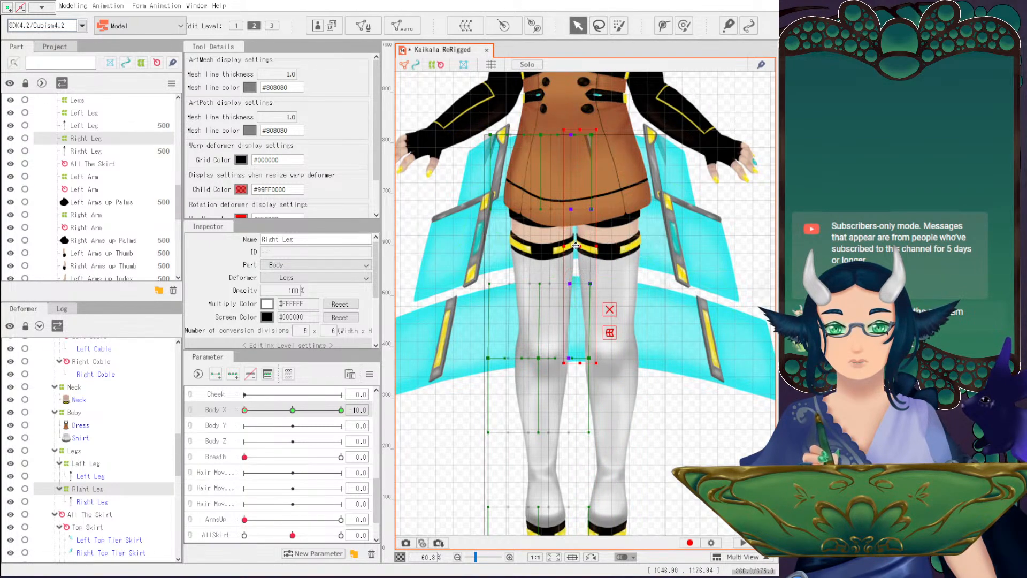
{"action": "left_click_drag", "start_coordinate": [292, 411], "coordinate": [229, 400]}
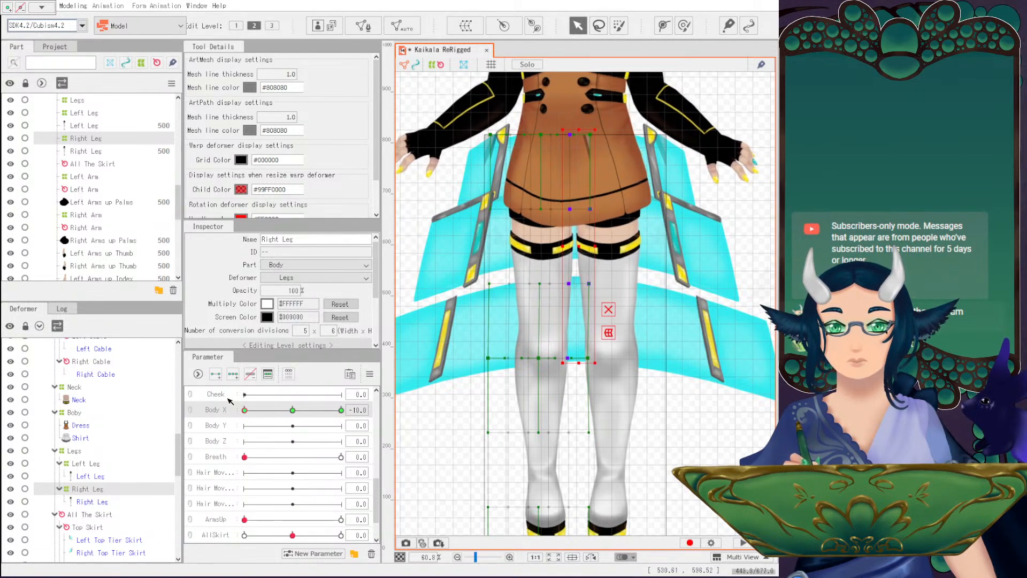
{"action": "mouse_move", "coordinate": [292, 409]}
{"action": "left_mouse_down"}
{"action": "mouse_move", "coordinate": [208, 411]}
{"action": "mouse_move", "coordinate": [292, 410]}
{"action": "left_mouse_up"}
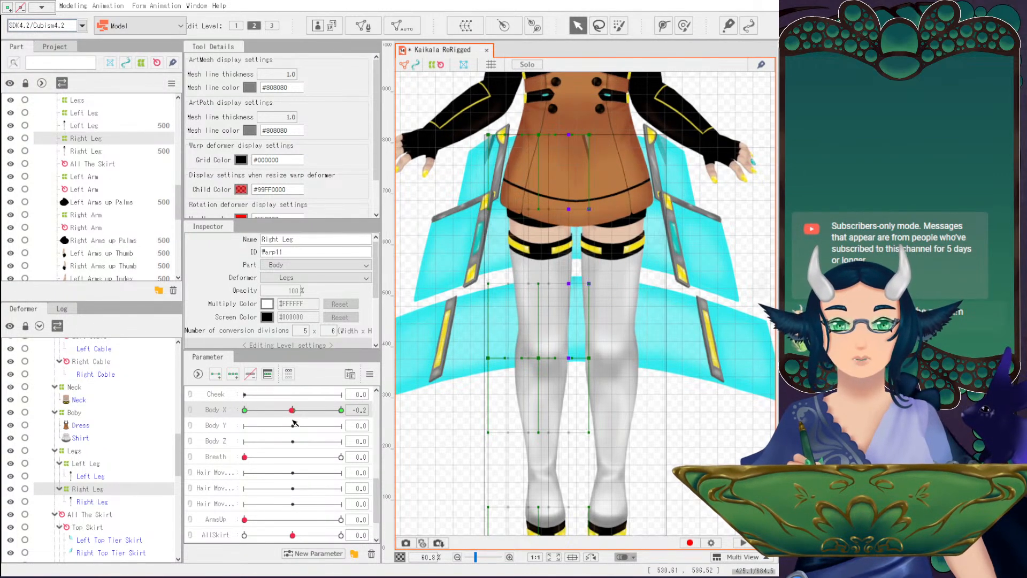
{"action": "left_click", "coordinate": [252, 409]}
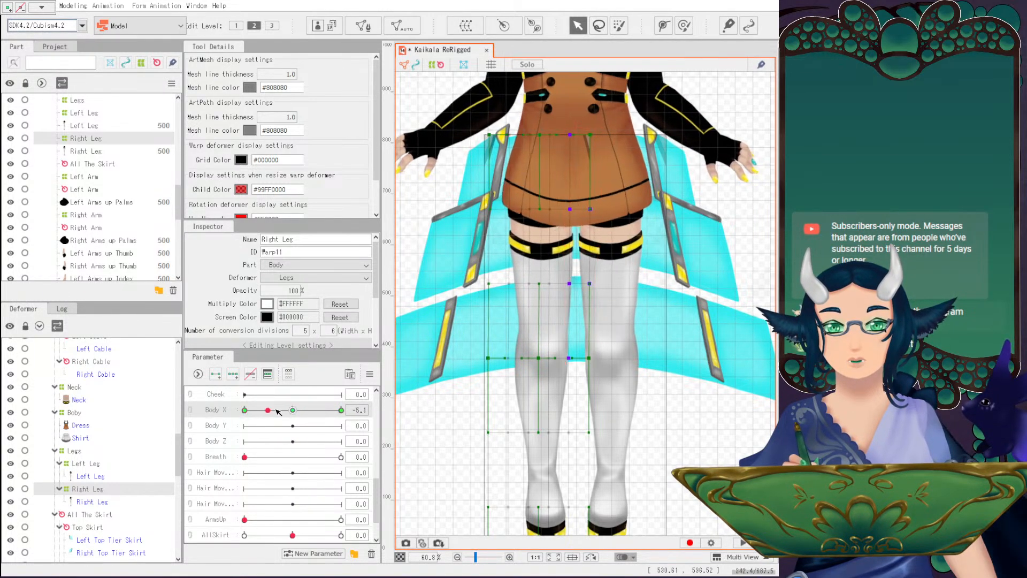
{"action": "left_click", "coordinate": [279, 410]}
{"action": "left_click_drag", "start_coordinate": [279, 410], "coordinate": [263, 409]}
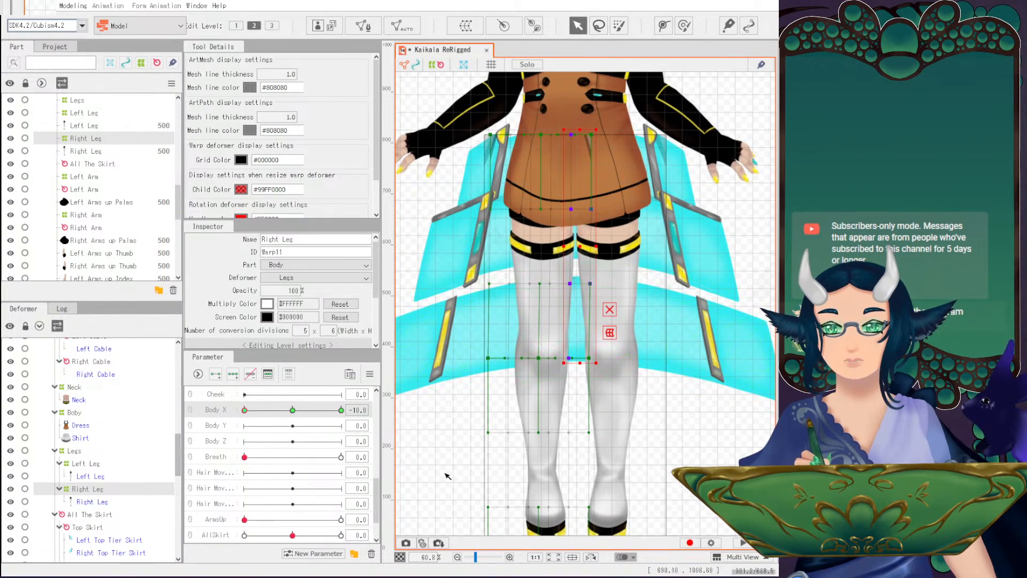
Undo the Right Leg warp's inner-column and upper-row shifts, back to the selection of its top three rows.
{"action": "key", "text": "ctrl+z"}
{"action": "key", "text": "ctrl+z"}
{"action": "key", "text": "ctrl+z"}
{"action": "key", "text": "ctrl+z"}
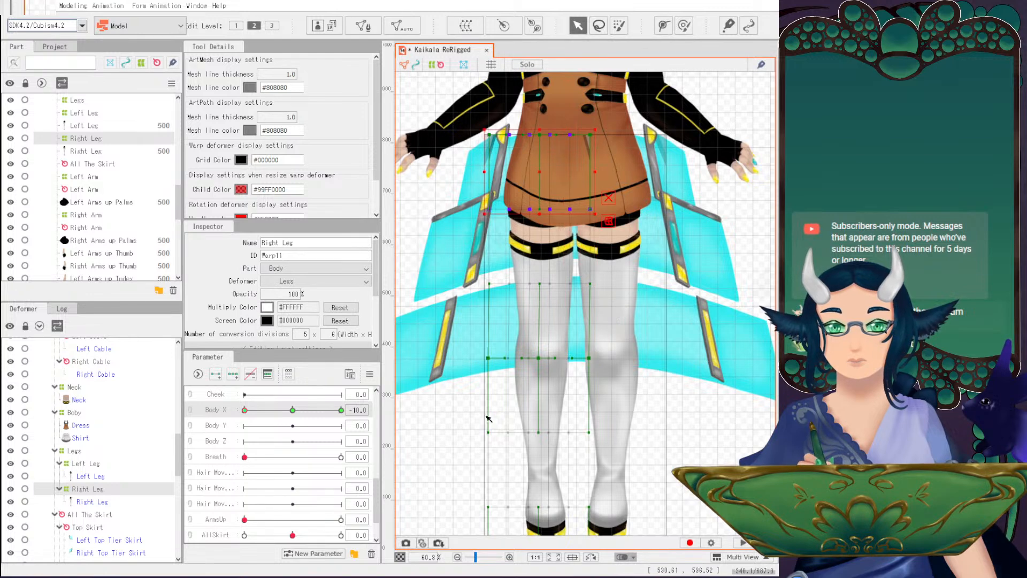
{"action": "key", "text": "ctrl+z"}
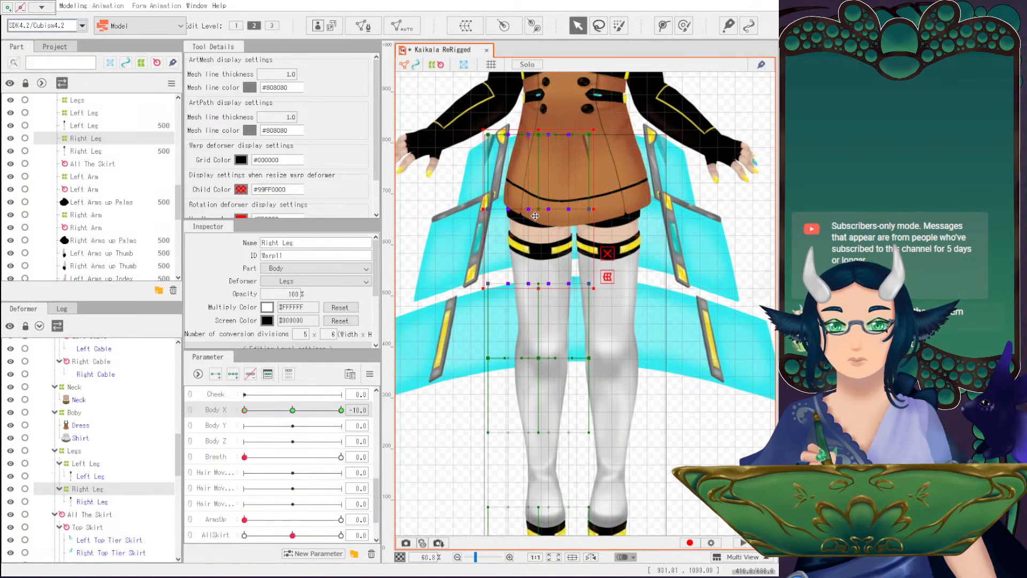
Shift the Right Leg warp's top three rows slightly right at Body X -10, test Body X, and clear the selection.
{"action": "left_click_drag", "start_coordinate": [541, 212], "coordinate": [543, 212]}
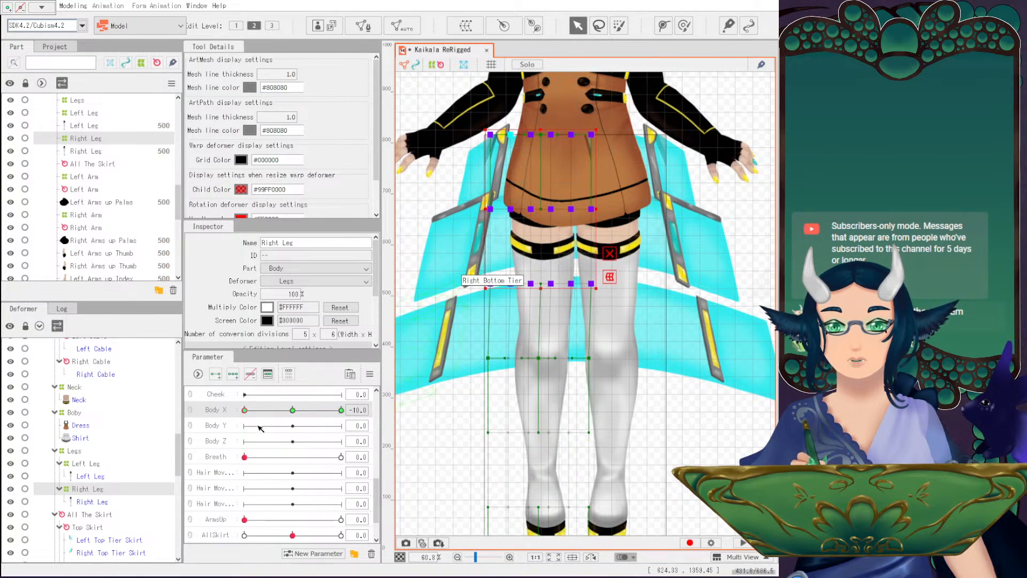
{"action": "left_click_drag", "start_coordinate": [292, 410], "coordinate": [171, 406]}
{"action": "left_click", "coordinate": [443, 458]}
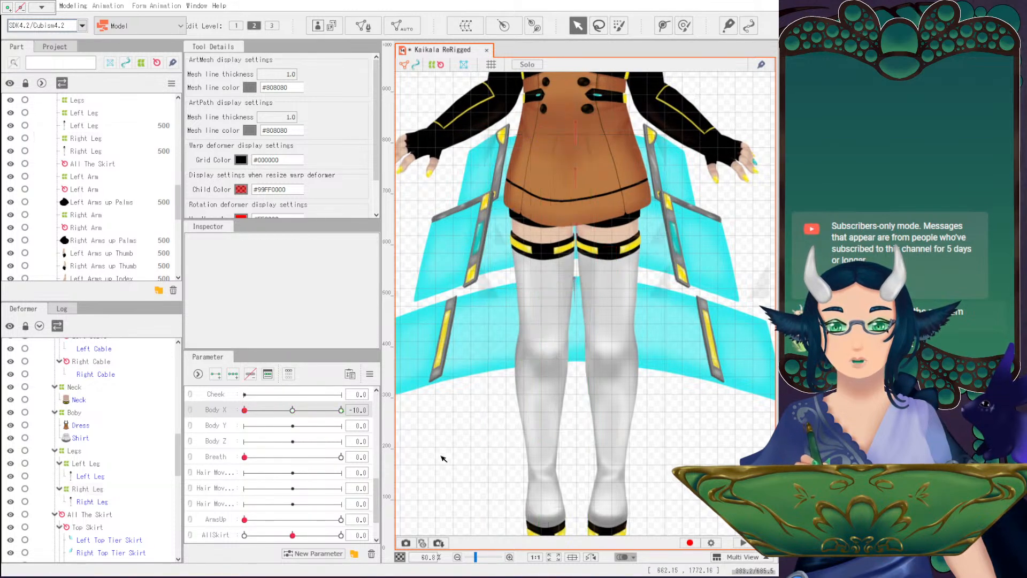
Sweep Body X between 0 and -10 and examine how both legs move with the whole body in view.
{"action": "left_click_drag", "start_coordinate": [292, 410], "coordinate": [238, 407]}
{"action": "scroll", "coordinate": [537, 338], "scroll_direction": "down", "scroll_amount": 3}
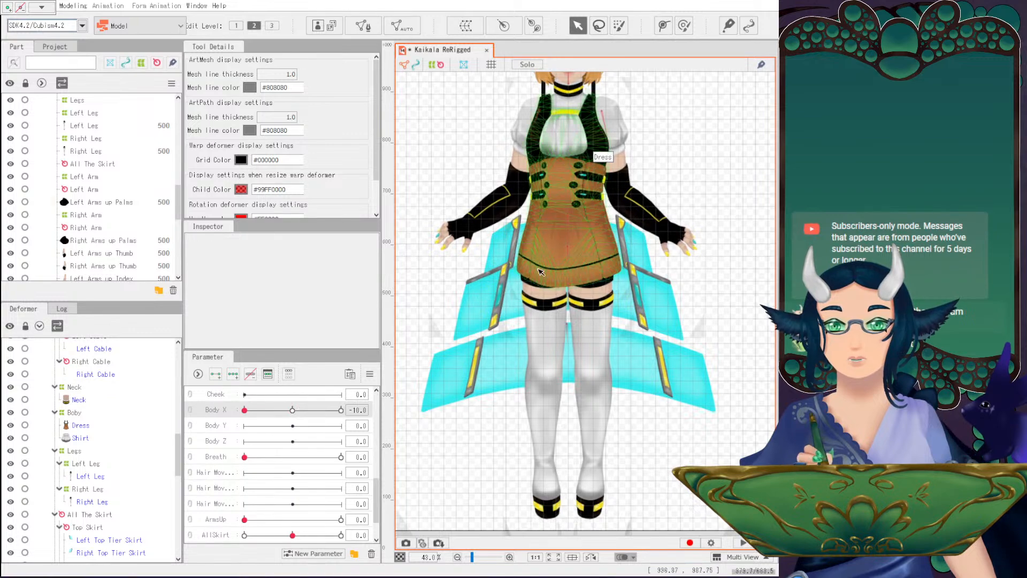
{"action": "left_click_drag", "start_coordinate": [290, 412], "coordinate": [235, 400]}
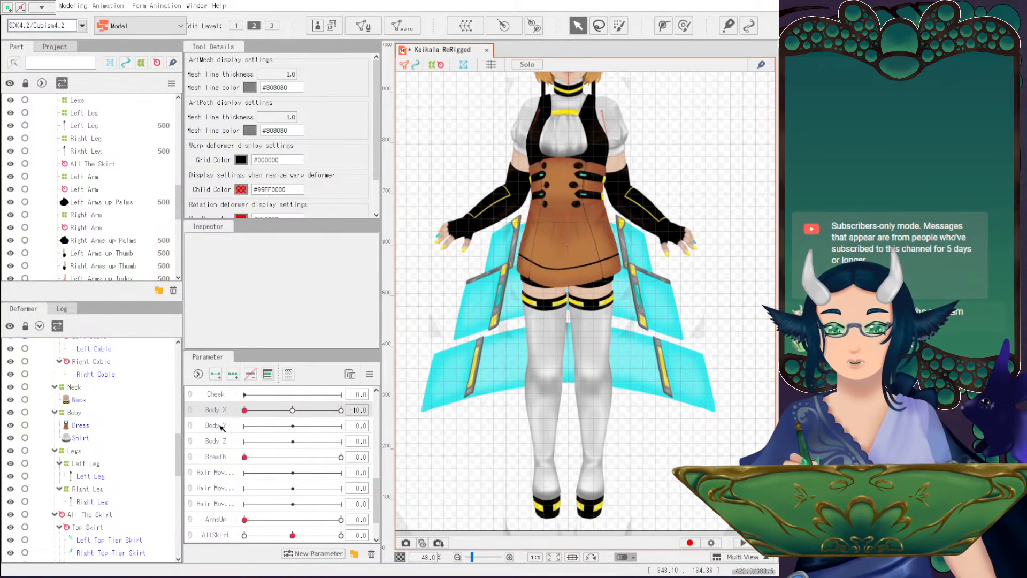
Select the Left Leg and Right Leg warp deformers and compare them at Body X 0 and -10.
{"action": "left_click", "coordinate": [292, 410]}
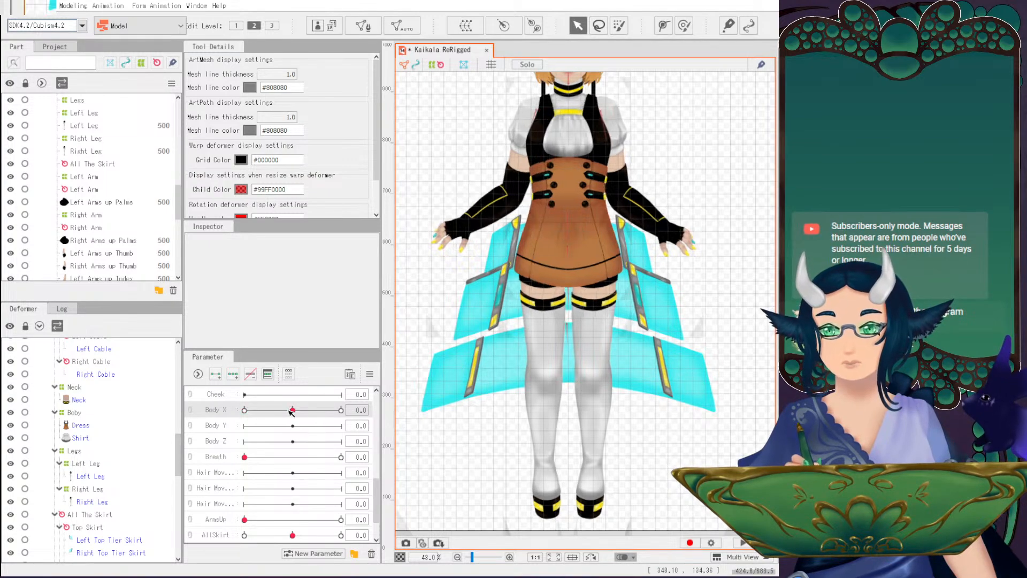
{"action": "left_click", "coordinate": [90, 464]}
{"action": "left_click", "coordinate": [88, 489], "text": "ctrl"}
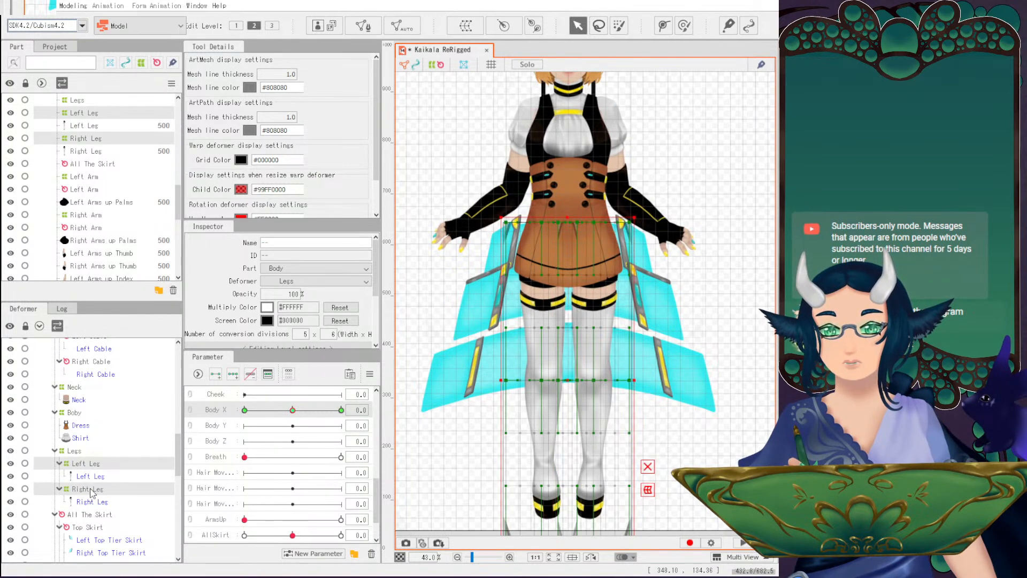
{"action": "left_click", "coordinate": [245, 410]}
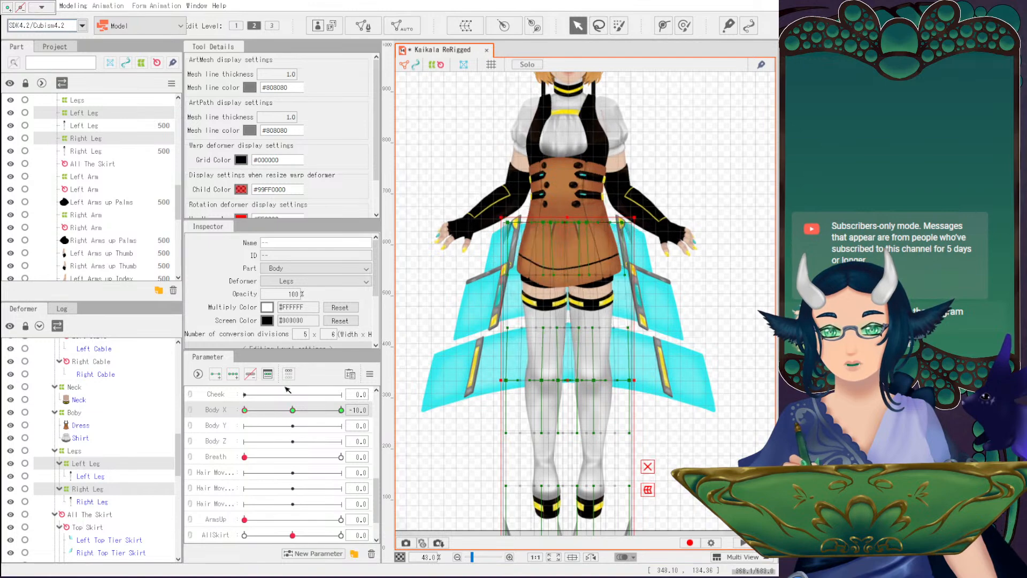
At Body X 10, shift the Right Leg warp's top three rows slightly right, and its top two rows a little further.
{"action": "left_click", "coordinate": [340, 410]}
{"action": "scroll", "coordinate": [547, 392], "scroll_direction": "up", "scroll_amount": 2}
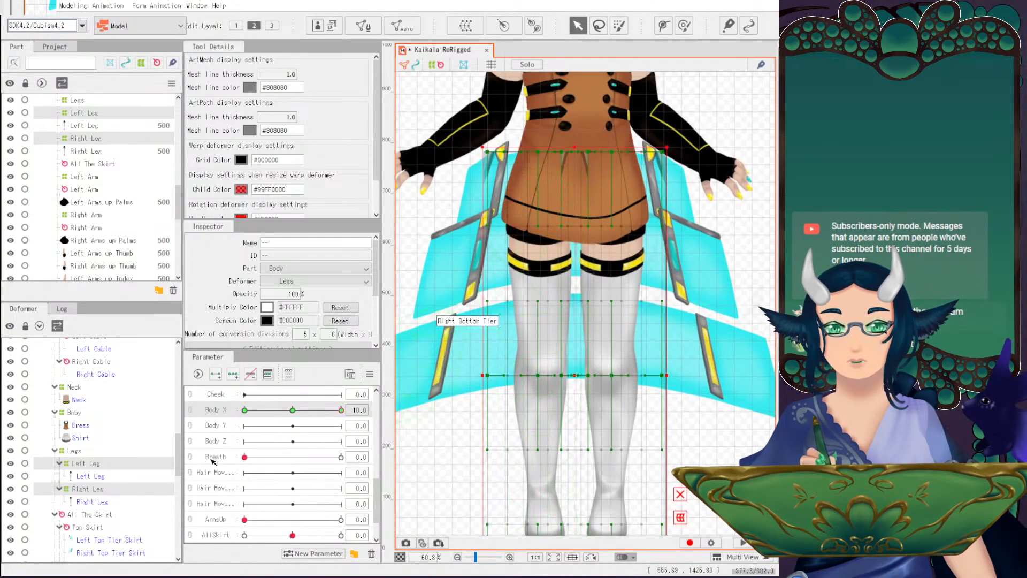
{"action": "left_click", "coordinate": [96, 488], "text": "ctrl"}
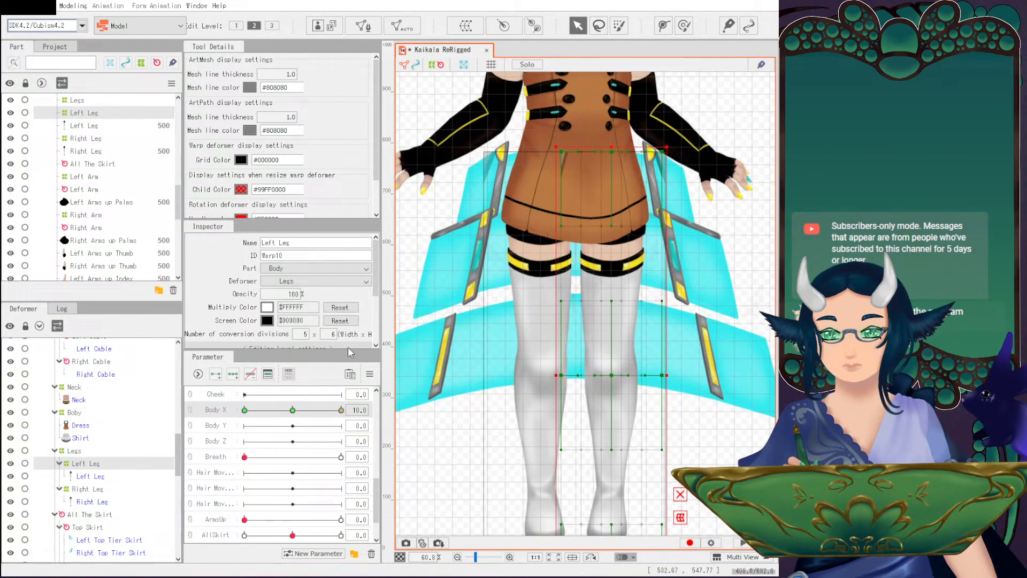
{"action": "left_click", "coordinate": [96, 489]}
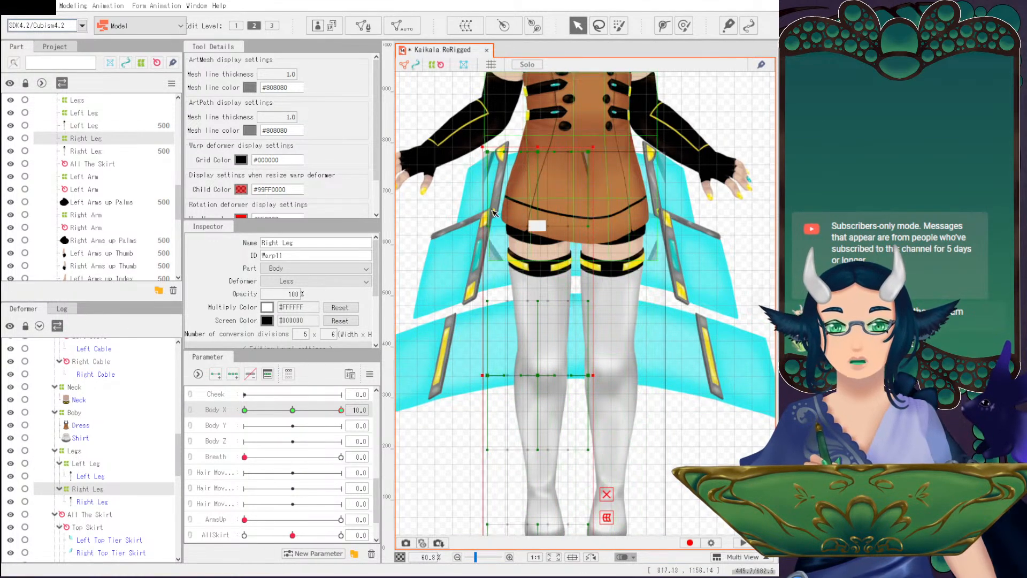
{"action": "left_click_drag", "start_coordinate": [461, 129], "coordinate": [637, 332]}
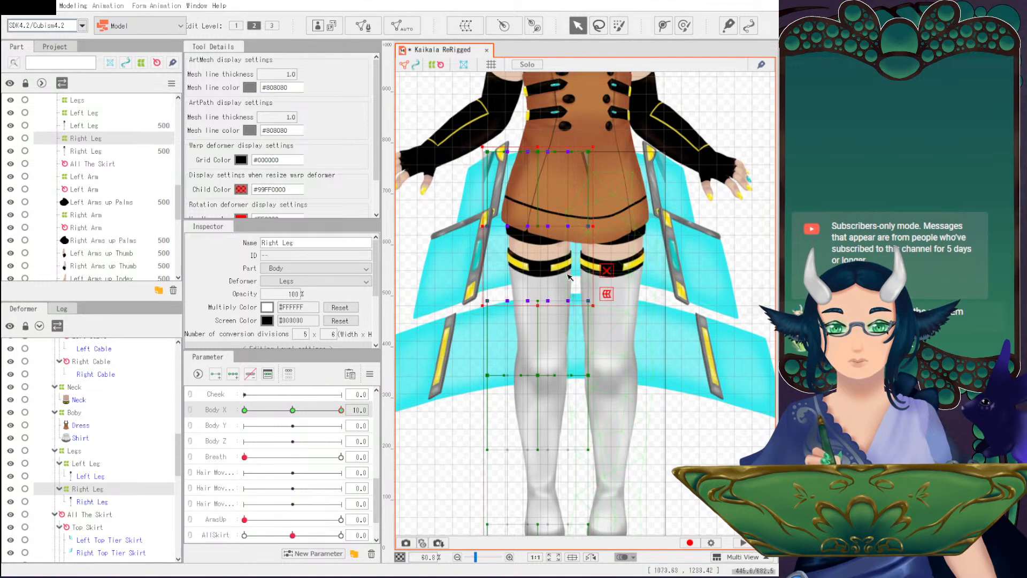
{"action": "left_click_drag", "start_coordinate": [537, 227], "coordinate": [538, 226]}
{"action": "left_click_drag", "start_coordinate": [459, 130], "coordinate": [612, 242]}
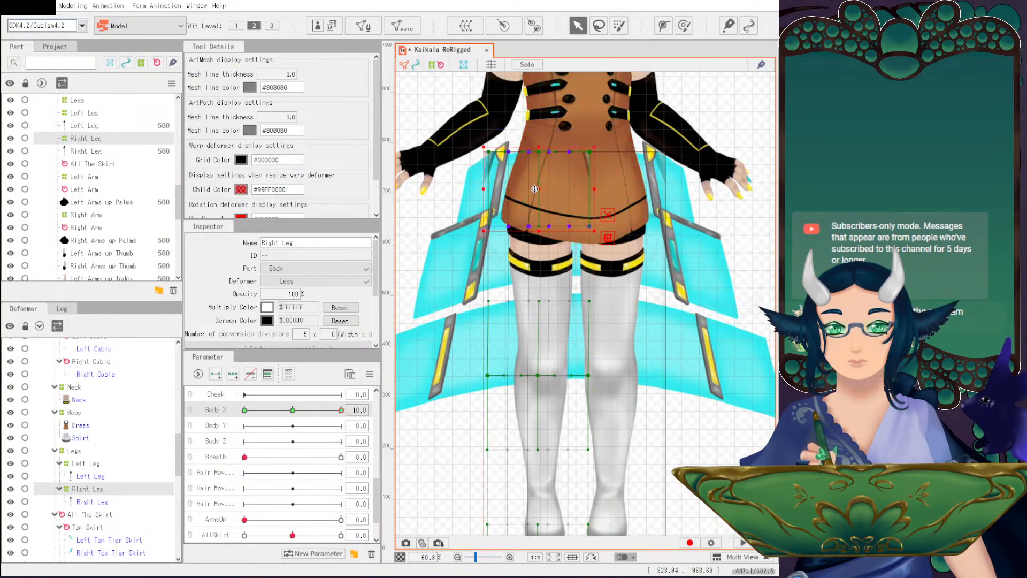
{"action": "left_click_drag", "start_coordinate": [534, 189], "coordinate": [537, 188]}
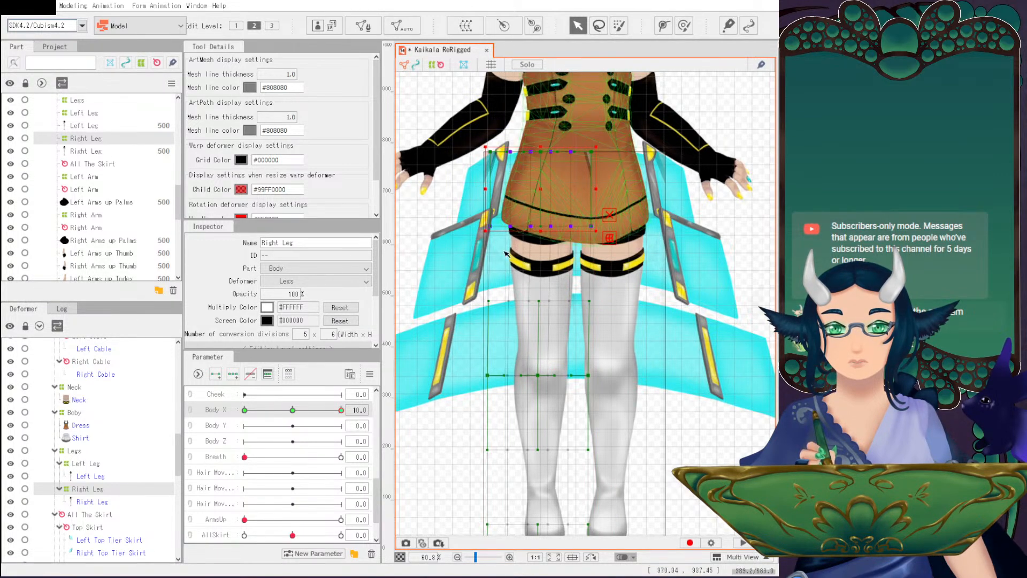
Shift the Left Leg warp's top three rows slightly left at Body X 10 and test the Body X movement.
{"action": "left_click", "coordinate": [81, 475]}
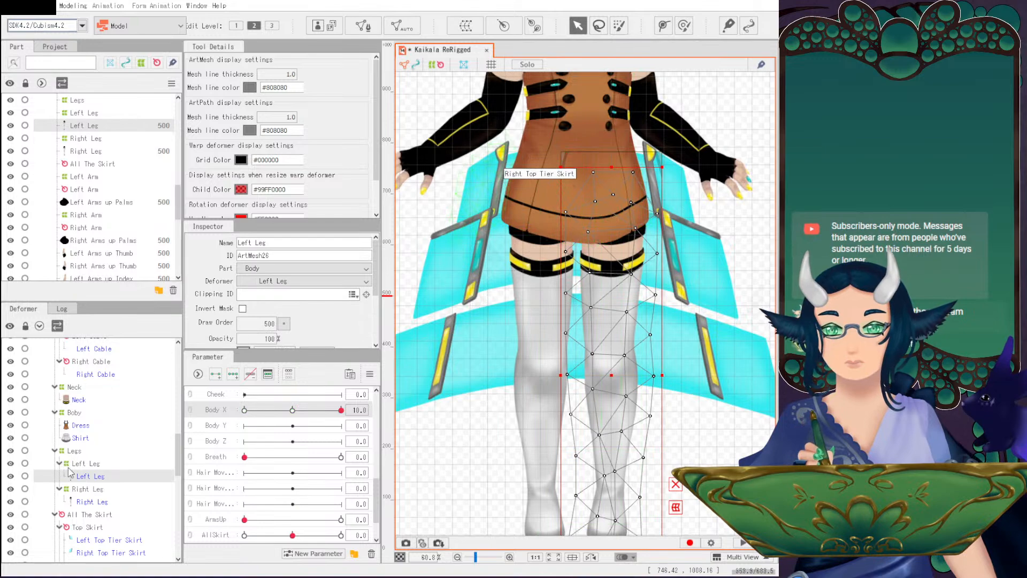
{"action": "left_click", "coordinate": [88, 464]}
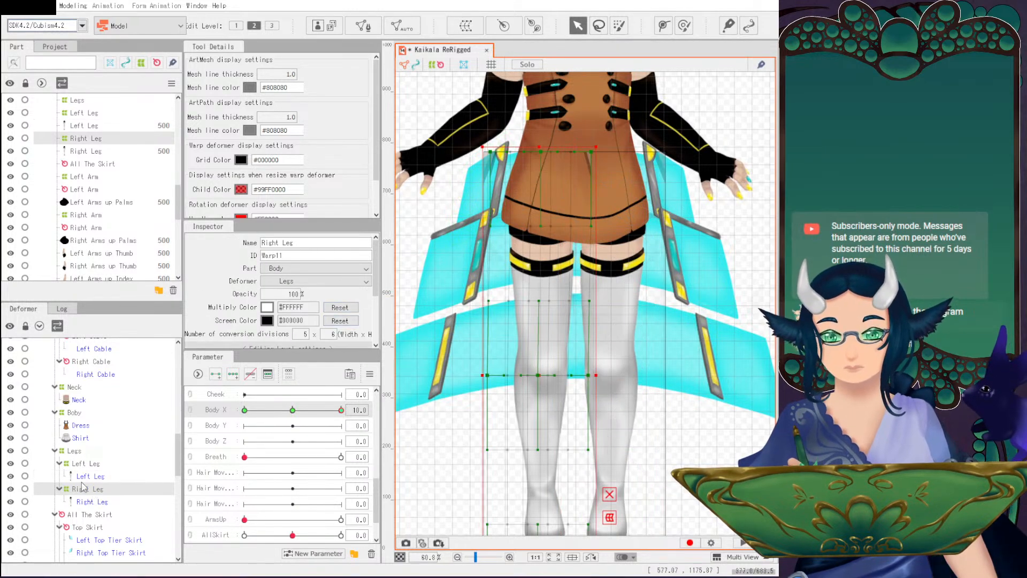
{"action": "left_click_drag", "start_coordinate": [536, 134], "coordinate": [714, 350]}
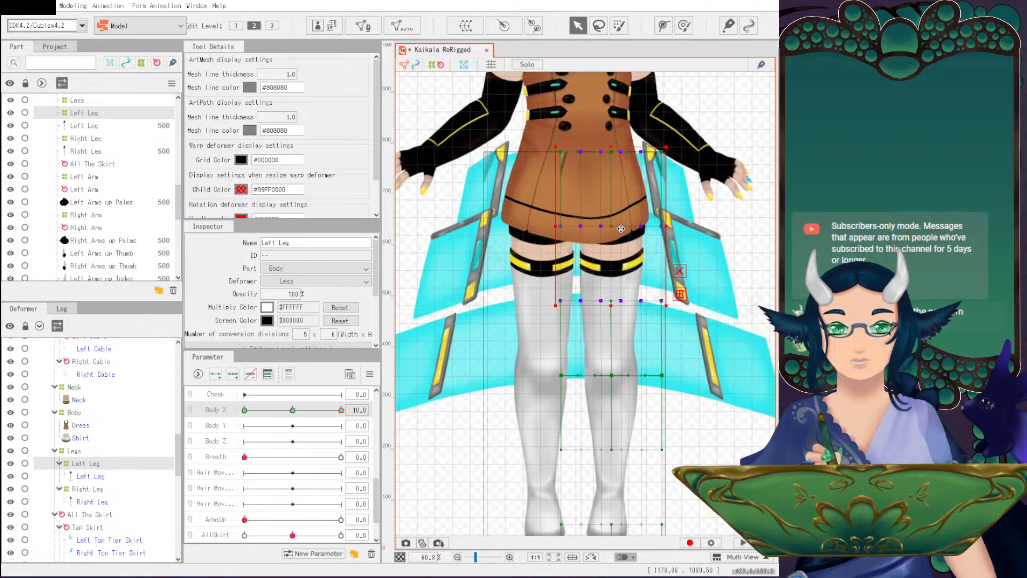
{"action": "left_click_drag", "start_coordinate": [621, 229], "coordinate": [620, 228]}
{"action": "left_click_drag", "start_coordinate": [292, 410], "coordinate": [342, 410]}
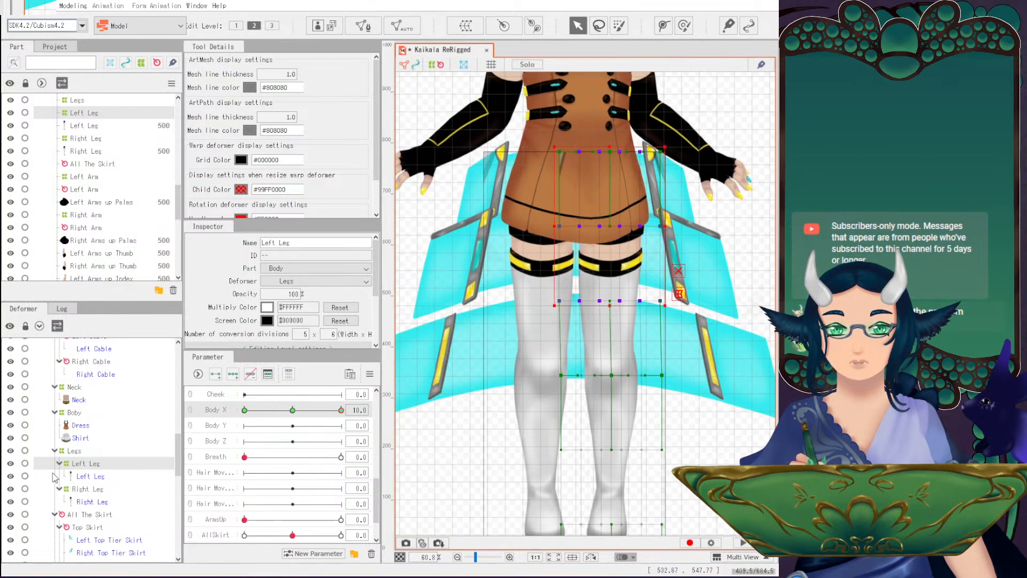
Readjust the Right Leg warp's top two rows at Body X 10, clear the selection, and sweep Body X between -10 and 10.
{"action": "left_click", "coordinate": [88, 488]}
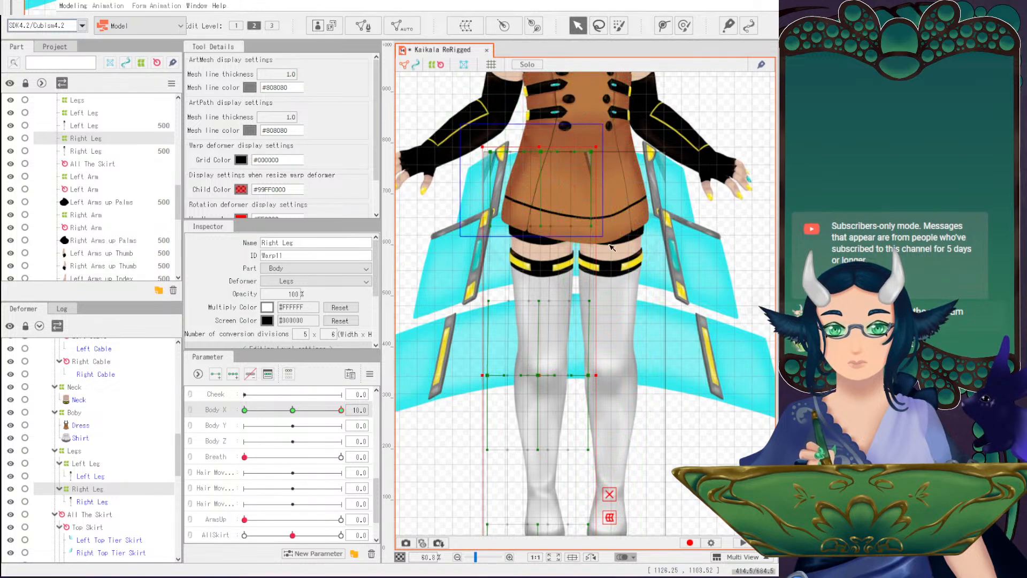
{"action": "left_click", "coordinate": [531, 198]}
{"action": "left_click_drag", "start_coordinate": [536, 189], "coordinate": [537, 191]}
{"action": "left_click_drag", "start_coordinate": [299, 412], "coordinate": [223, 377]}
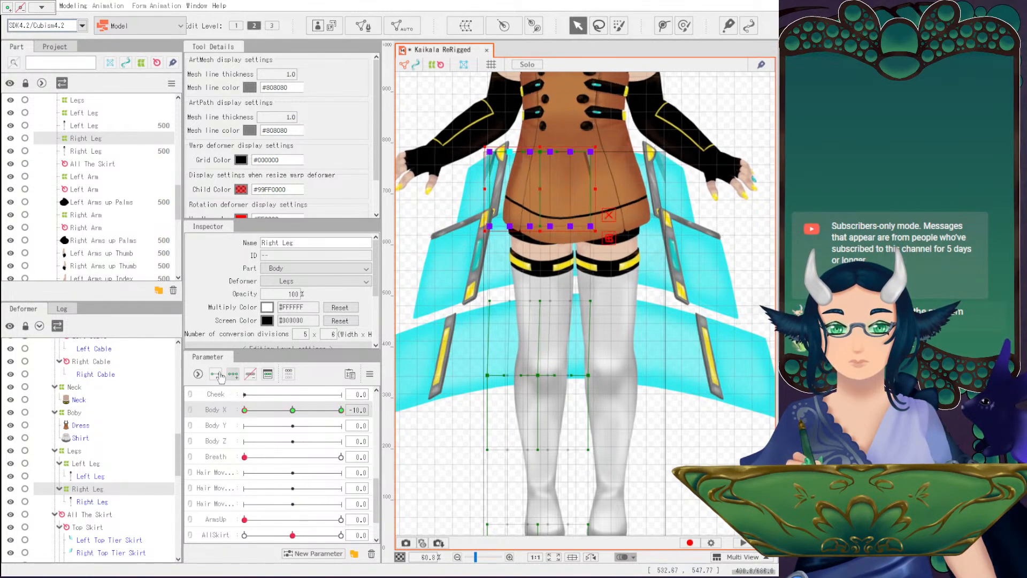
{"action": "scroll", "coordinate": [635, 355], "scroll_direction": "down", "scroll_amount": 3}
{"action": "left_click_drag", "start_coordinate": [623, 394], "coordinate": [588, 331]}
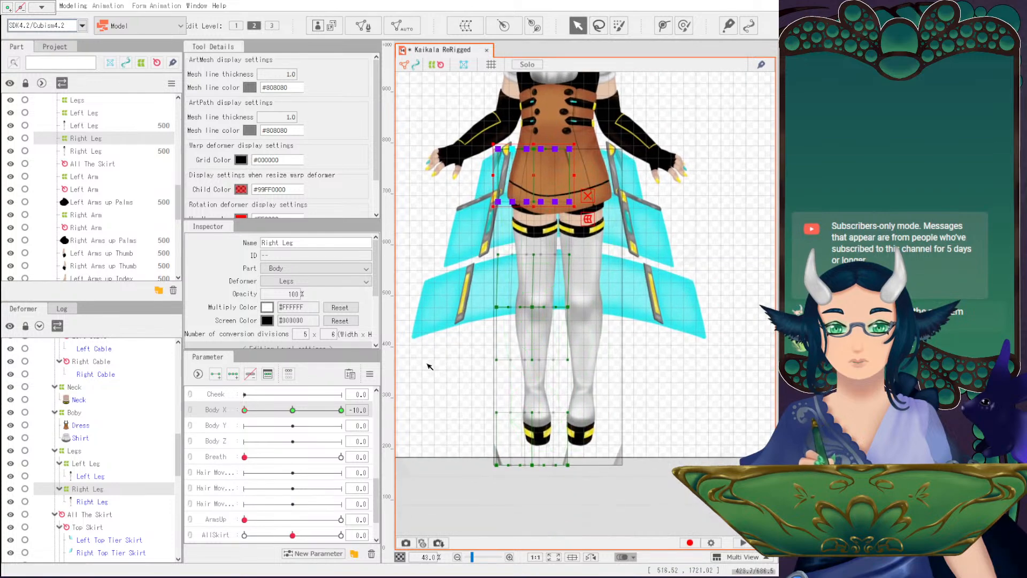
{"action": "left_click", "coordinate": [429, 365]}
{"action": "left_click_drag", "start_coordinate": [294, 411], "coordinate": [351, 411]}
Select both leg warps and examine the lower legs while moving Body X between 10 and -10.
{"action": "left_click", "coordinate": [85, 463]}
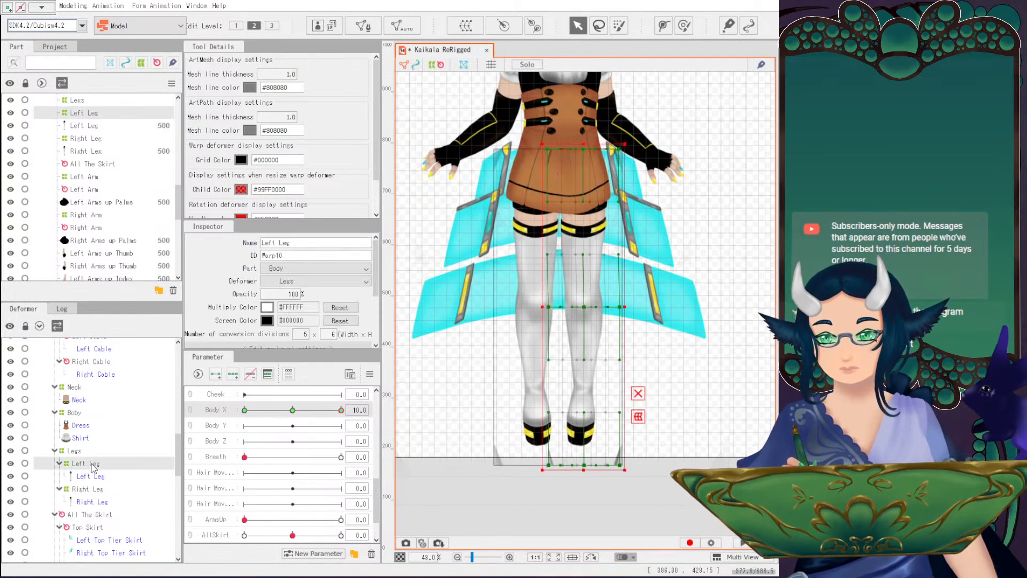
{"action": "left_click", "coordinate": [90, 490], "text": "ctrl"}
{"action": "left_click_drag", "start_coordinate": [341, 410], "coordinate": [209, 412]}
{"action": "scroll", "coordinate": [590, 405], "scroll_direction": "up", "scroll_amount": 2}
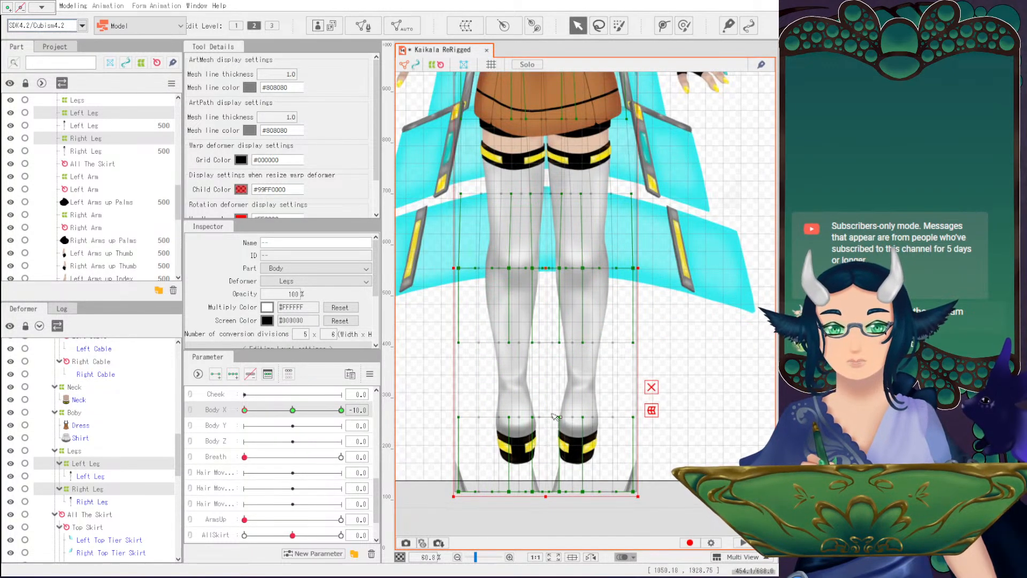
{"action": "left_click_drag", "start_coordinate": [292, 409], "coordinate": [218, 411]}
Rotate the Right Leg warp's bottom three rows slightly clockwise at Body X -10, clear the selection, and test Body X.
{"action": "left_click_drag", "start_coordinate": [449, 334], "coordinate": [553, 513]}
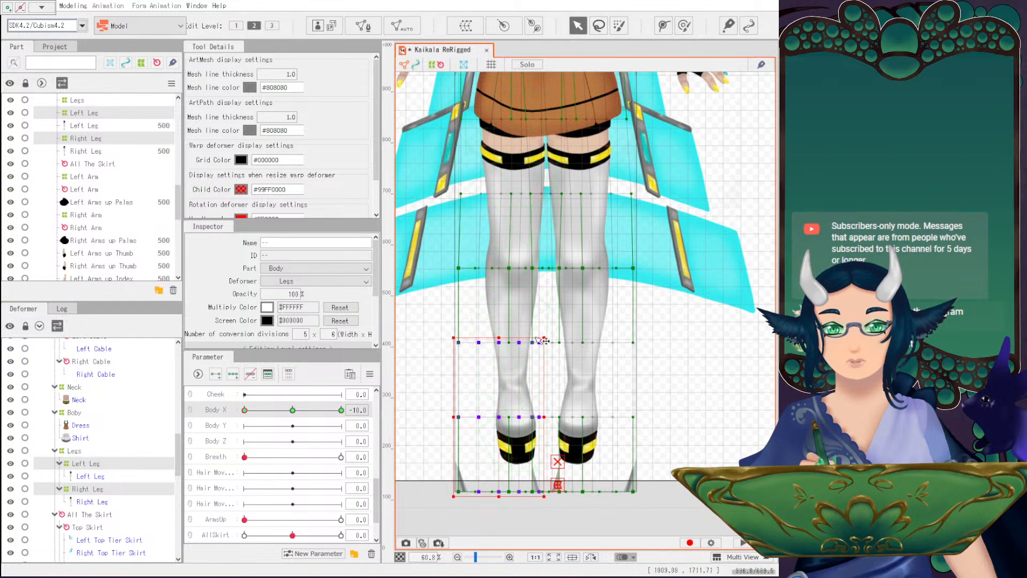
{"action": "left_click", "coordinate": [100, 489]}
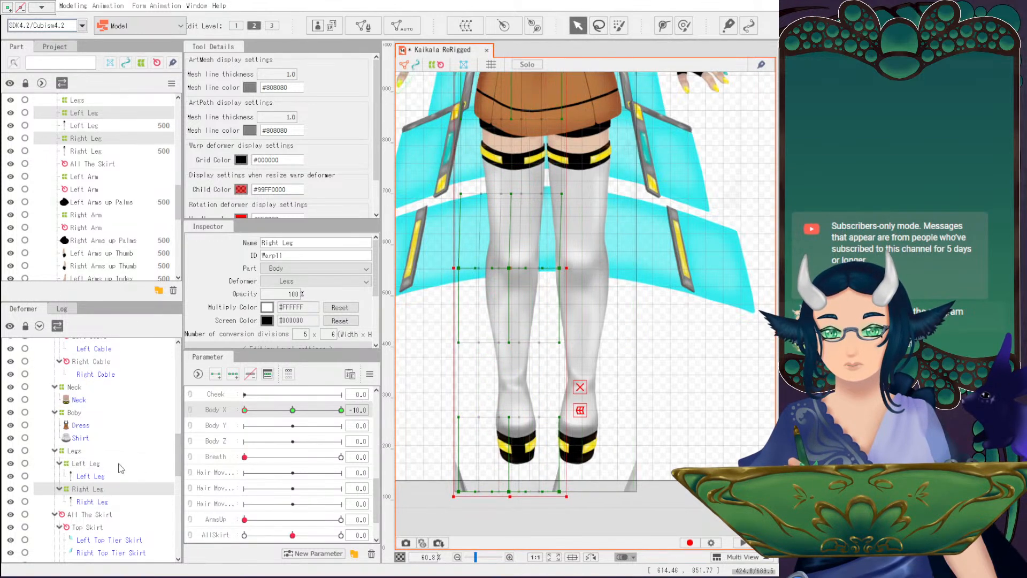
{"action": "left_click_drag", "start_coordinate": [439, 321], "coordinate": [586, 509]}
{"action": "left_click_drag", "start_coordinate": [561, 331], "coordinate": [564, 329]}
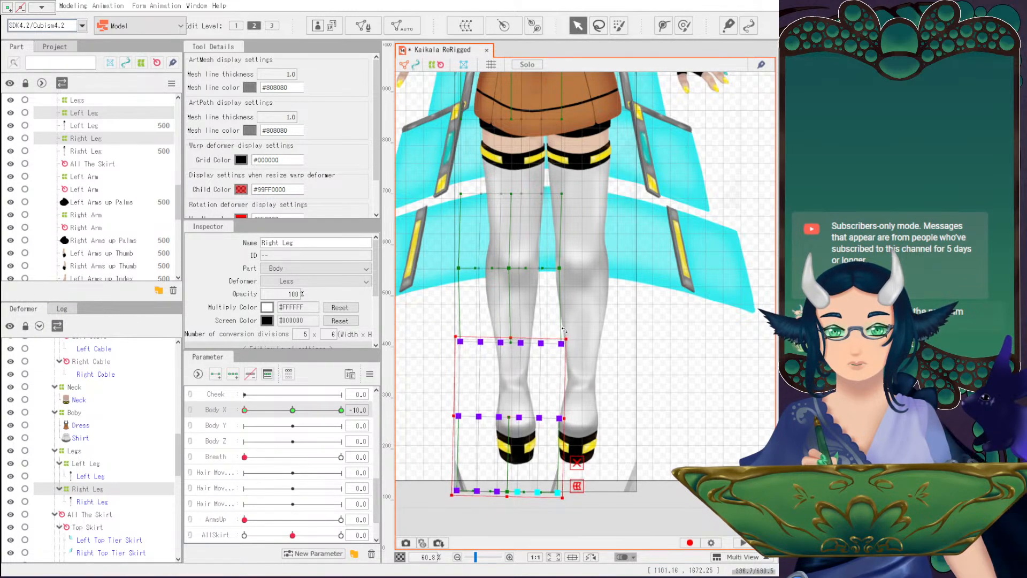
{"action": "left_click", "coordinate": [418, 397]}
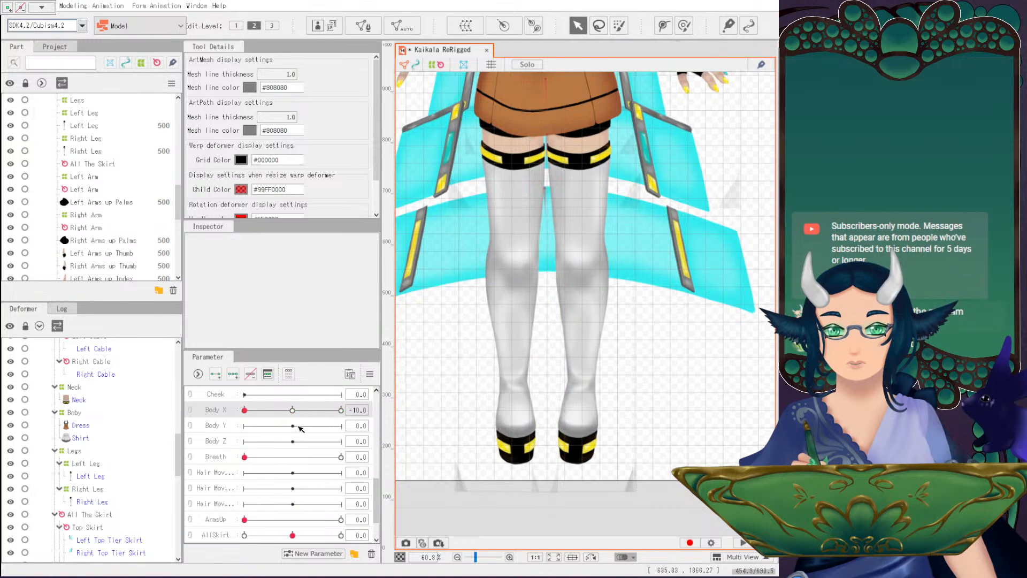
{"action": "left_click_drag", "start_coordinate": [291, 409], "coordinate": [217, 414]}
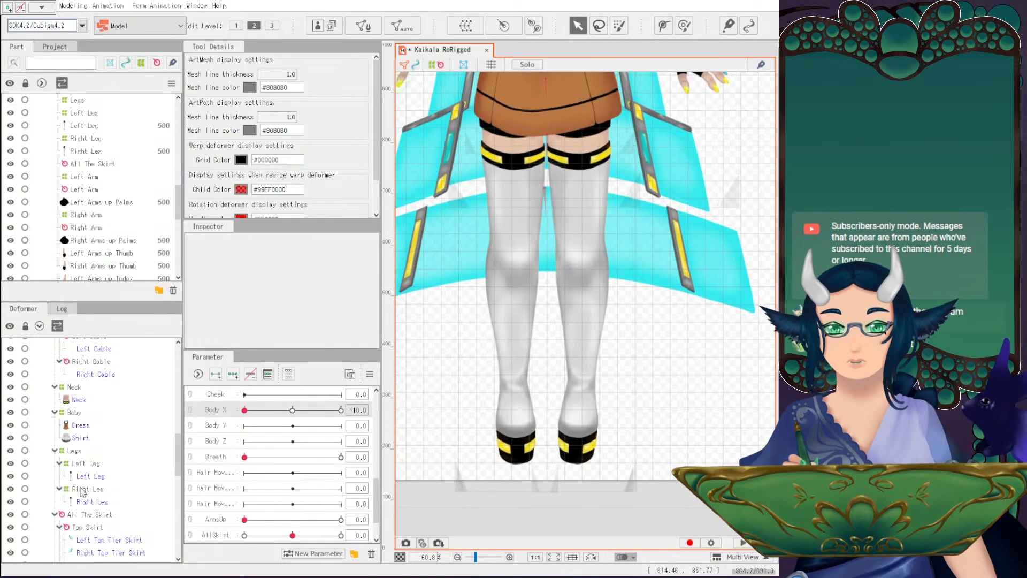
Rotate the Left Leg warp's bottom three rows very slightly at Body X -10, clear the selection, and test Body X.
{"action": "left_click", "coordinate": [90, 464]}
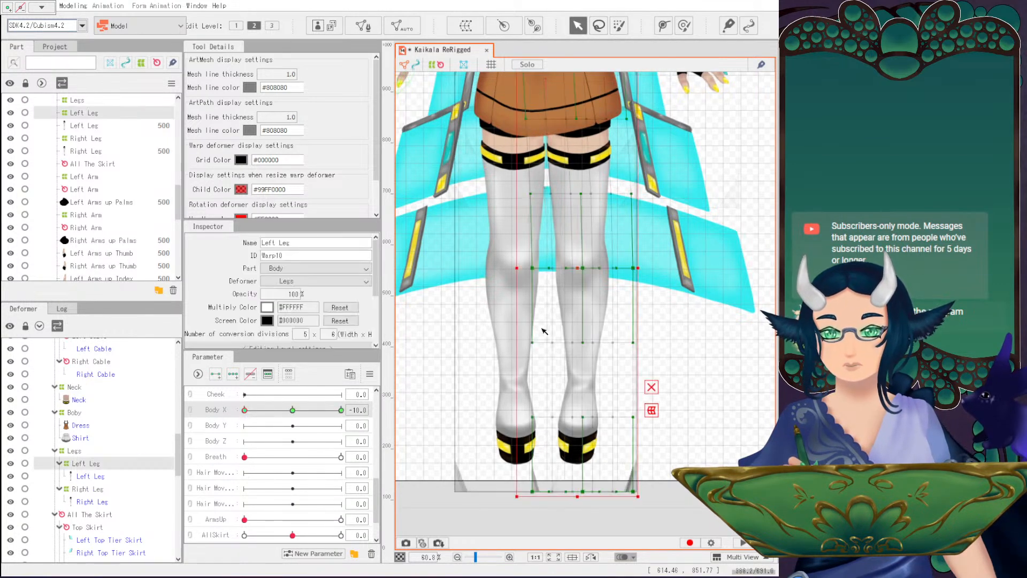
{"action": "left_click_drag", "start_coordinate": [491, 316], "coordinate": [682, 506]}
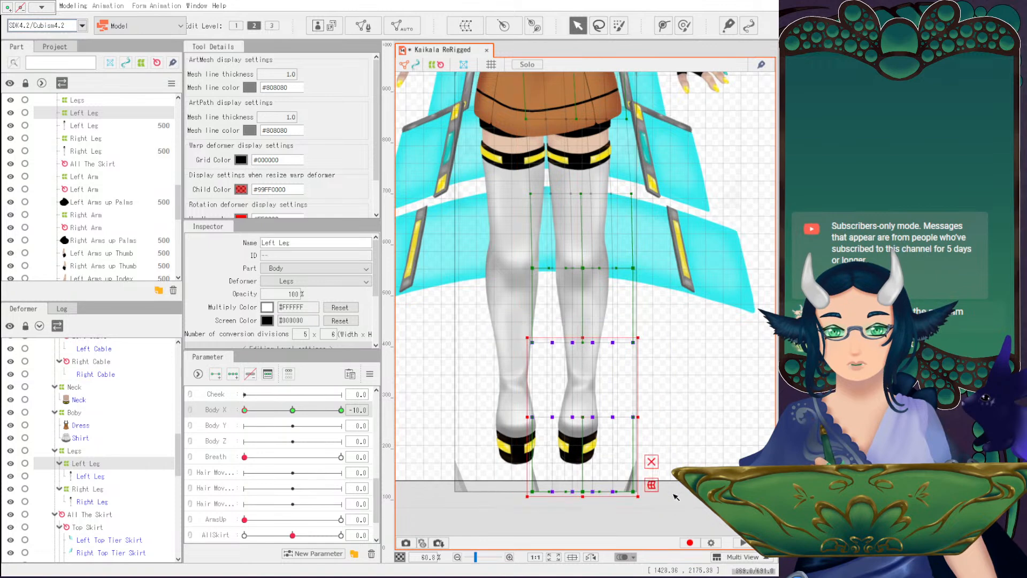
{"action": "left_click_drag", "start_coordinate": [520, 335], "coordinate": [520, 335]}
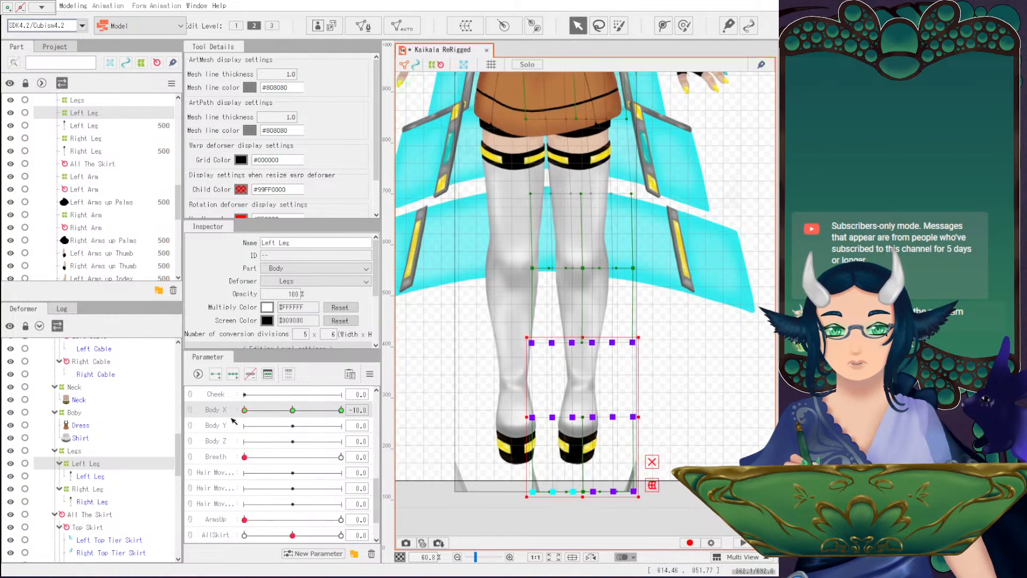
{"action": "left_click", "coordinate": [455, 381]}
{"action": "left_click_drag", "start_coordinate": [316, 410], "coordinate": [233, 396]}
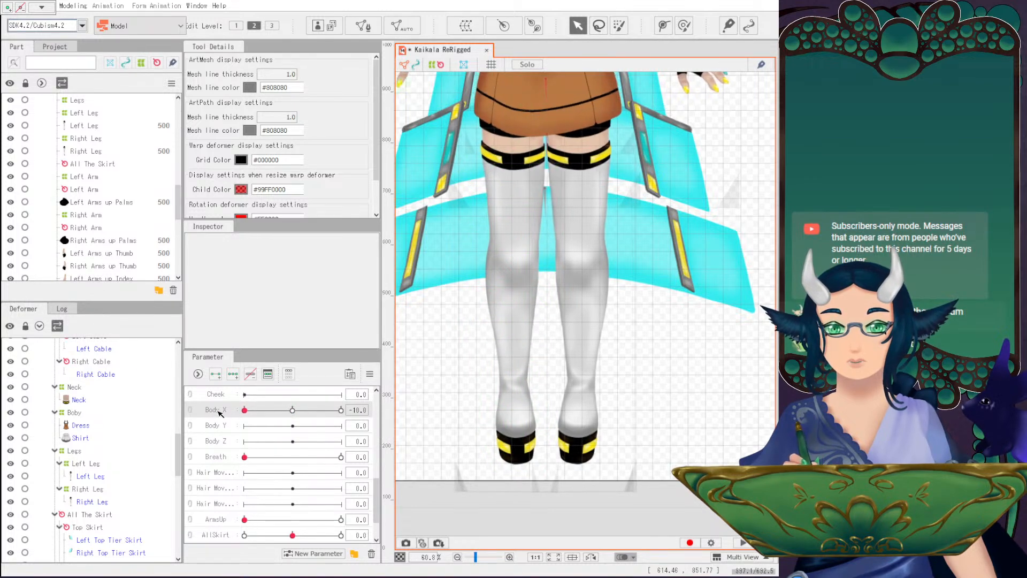
Rotate the Left Leg warp's bottom three rows slightly at Body X 10 and test the Body X movement.
{"action": "left_click_drag", "start_coordinate": [245, 410], "coordinate": [383, 412]}
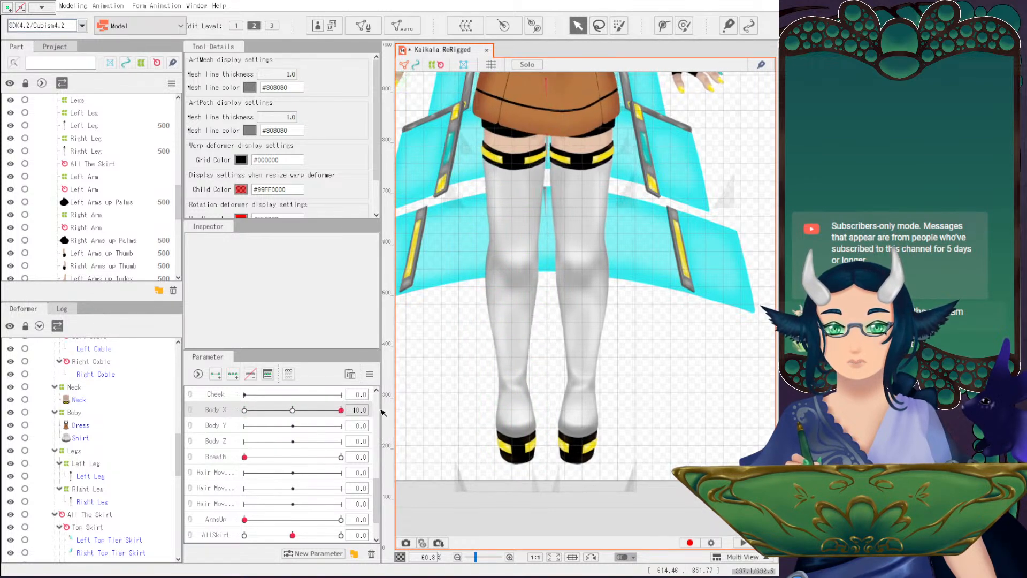
{"action": "left_click", "coordinate": [88, 463]}
{"action": "left_click_drag", "start_coordinate": [489, 314], "coordinate": [677, 518]}
{"action": "left_click_drag", "start_coordinate": [644, 333], "coordinate": [642, 332]}
{"action": "left_click_drag", "start_coordinate": [292, 416], "coordinate": [316, 417]}
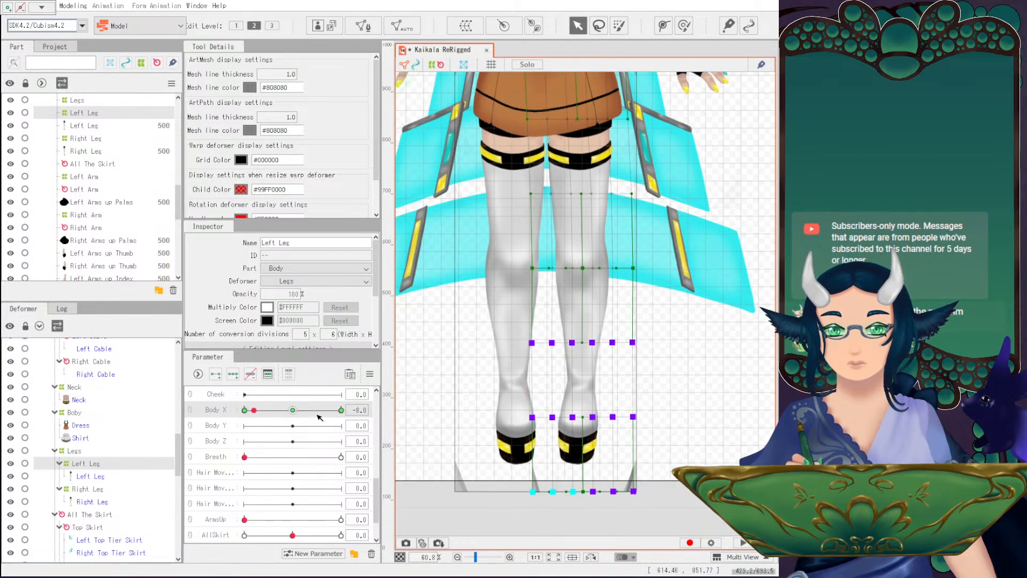
{"action": "left_click", "coordinate": [341, 410]}
Rotate the Right Leg warp's bottom three rows slightly at Body X 10, test Body X, and clear the selection.
{"action": "left_click", "coordinate": [484, 363]}
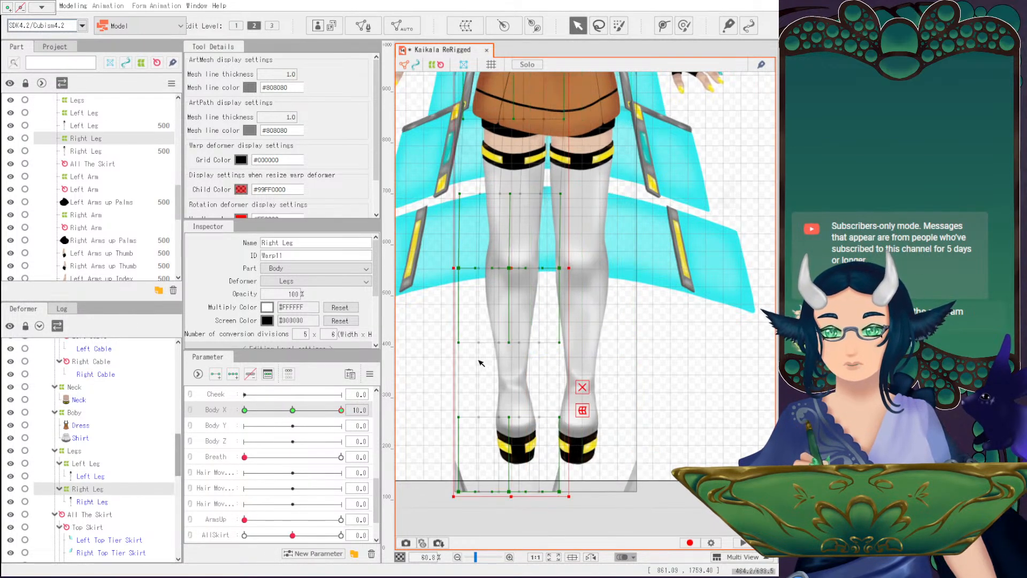
{"action": "left_click_drag", "start_coordinate": [442, 333], "coordinate": [591, 509]}
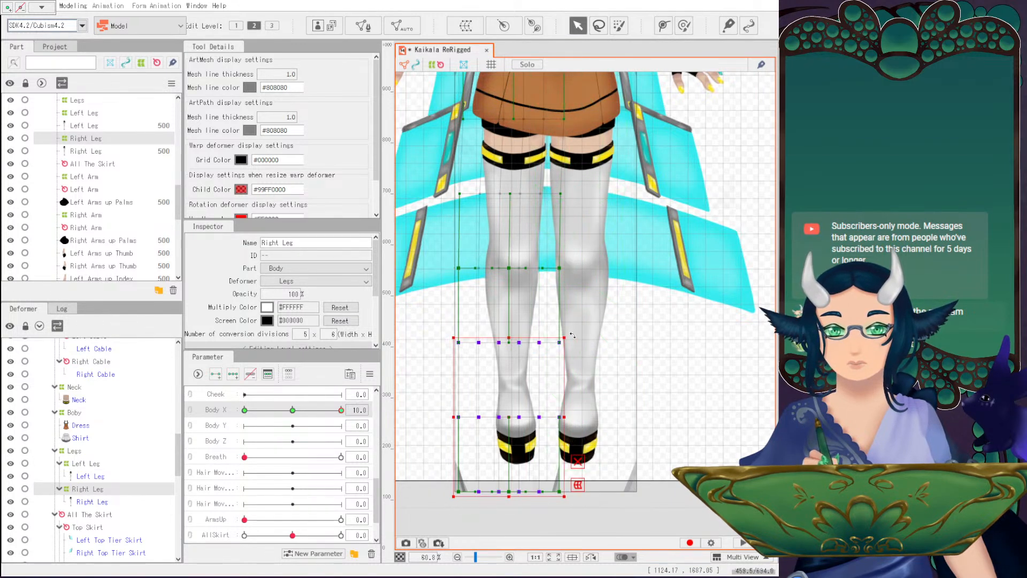
{"action": "left_click_drag", "start_coordinate": [572, 335], "coordinate": [574, 336]}
{"action": "left_click_drag", "start_coordinate": [294, 411], "coordinate": [241, 409]}
{"action": "left_click", "coordinate": [423, 402]}
Sweep Body X with the whole body in view to examine the leg motion, and reset it to 0.
{"action": "left_click_drag", "start_coordinate": [636, 290], "coordinate": [656, 399]}
{"action": "scroll", "coordinate": [656, 398], "scroll_direction": "down", "scroll_amount": 3}
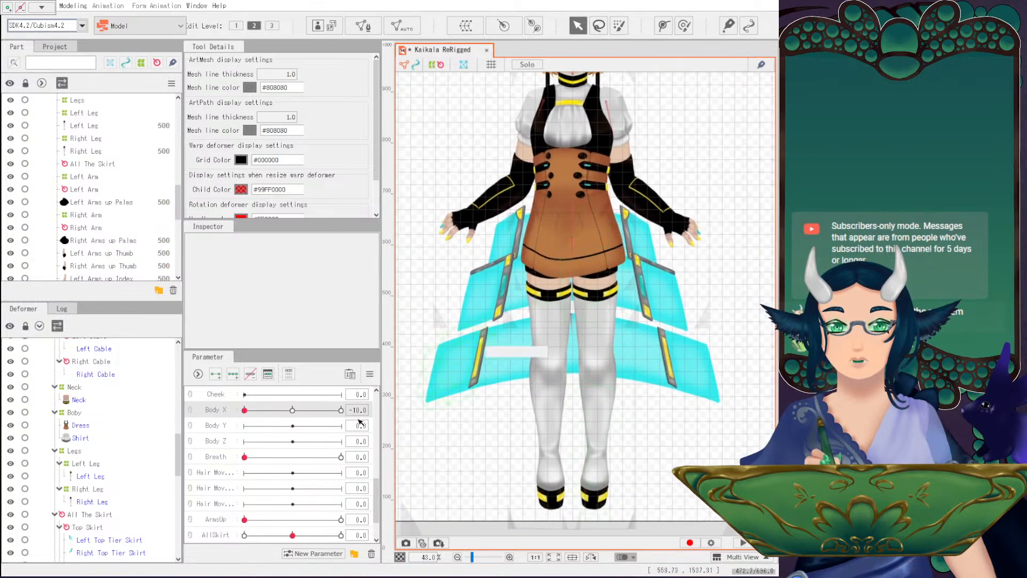
{"action": "left_click_drag", "start_coordinate": [244, 410], "coordinate": [210, 394]}
{"action": "left_click", "coordinate": [292, 410]}
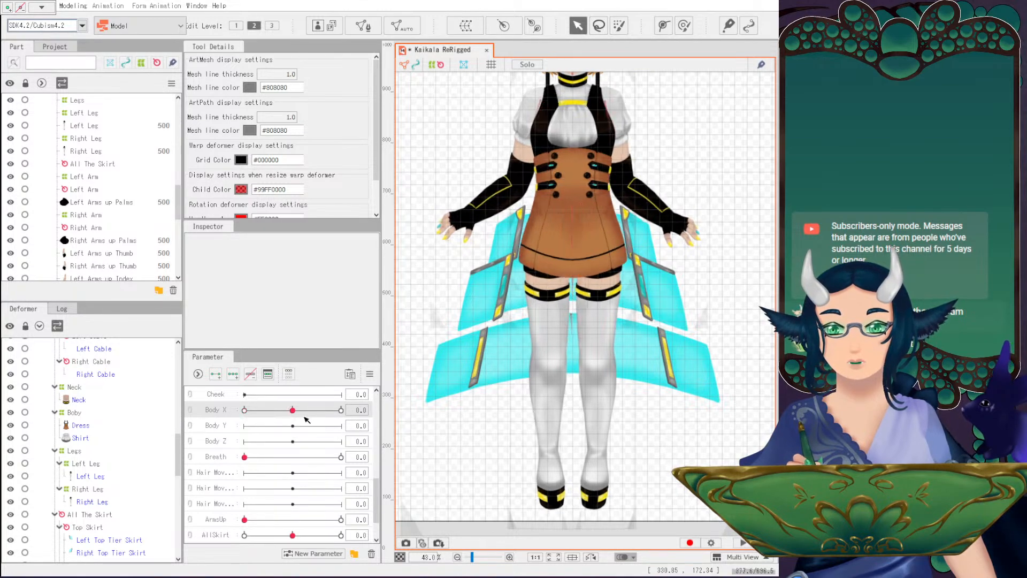
Save the Kaikala ReRigged model and select the Right Leg art mesh.
{"action": "left_click", "coordinate": [13, 6]}
{"action": "left_click", "coordinate": [46, 105]}
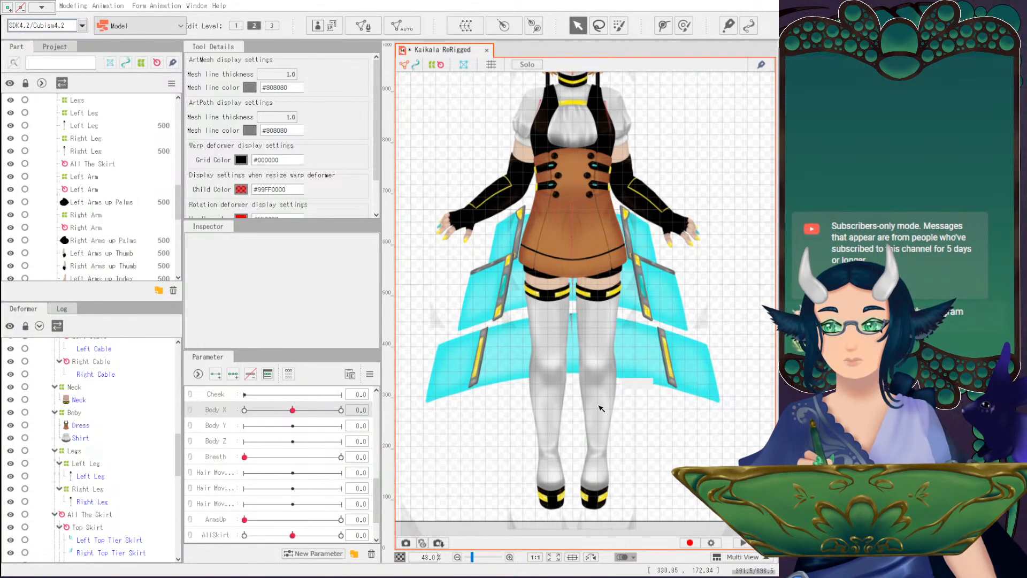
{"action": "left_click", "coordinate": [542, 362]}
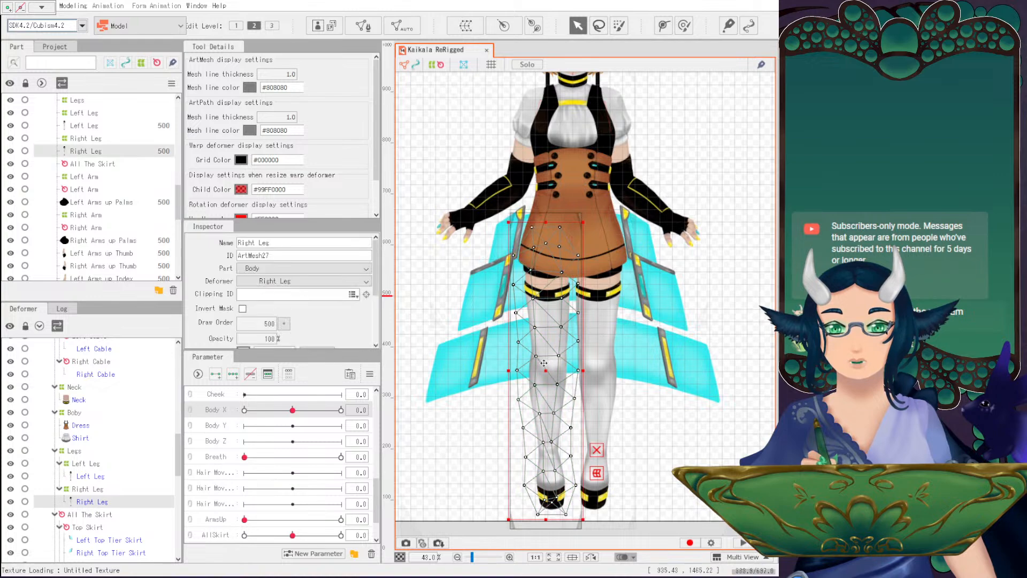
Move the Right Leg art mesh aside to examine the area behind it, undo the move, and clear the selection.
{"action": "left_click_drag", "start_coordinate": [542, 363], "coordinate": [456, 362]}
{"action": "key", "text": "ctrl+z"}
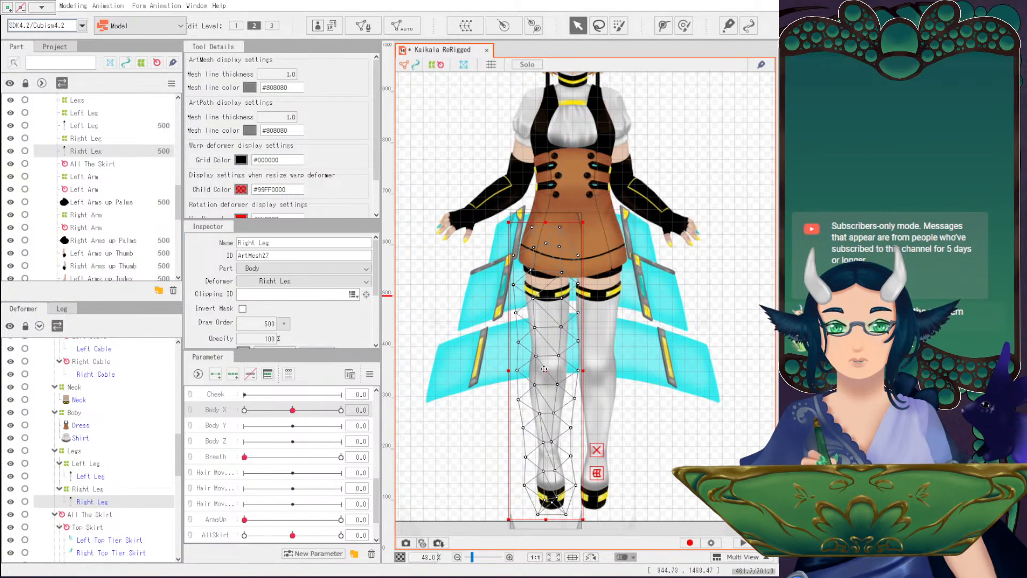
{"action": "left_click_drag", "start_coordinate": [546, 368], "coordinate": [471, 369]}
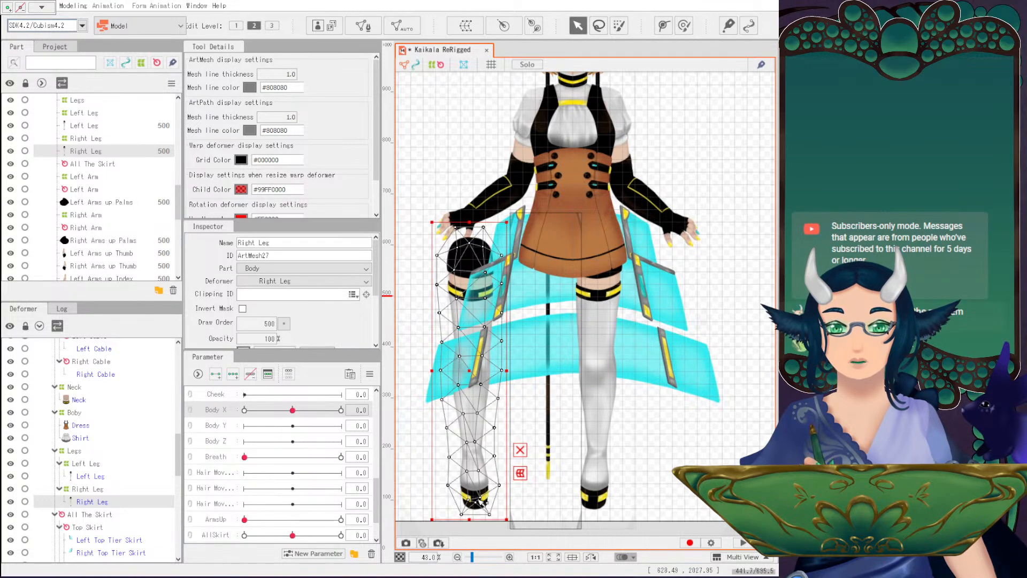
{"action": "key", "text": "ctrl+z"}
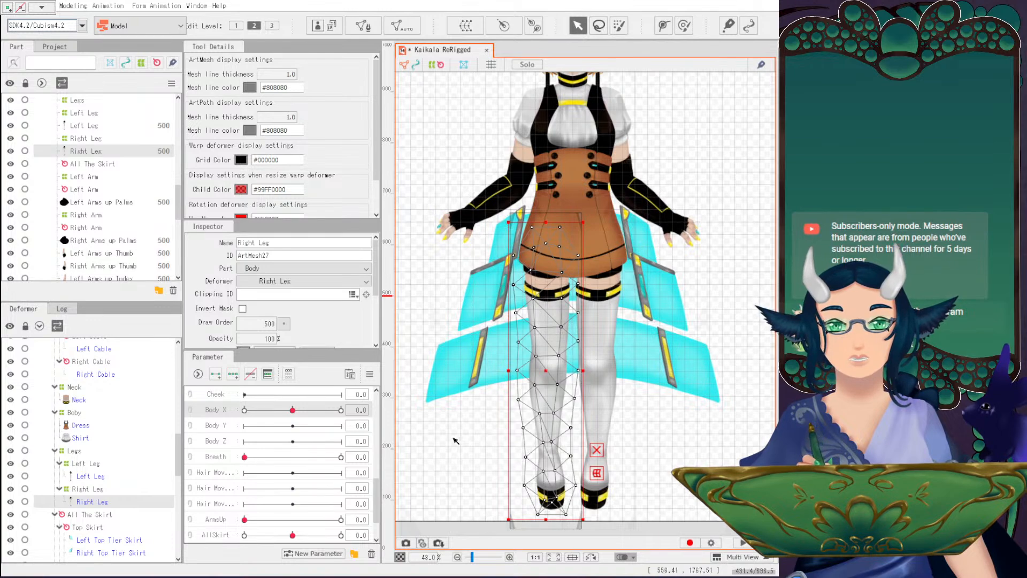
{"action": "left_click", "coordinate": [499, 398]}
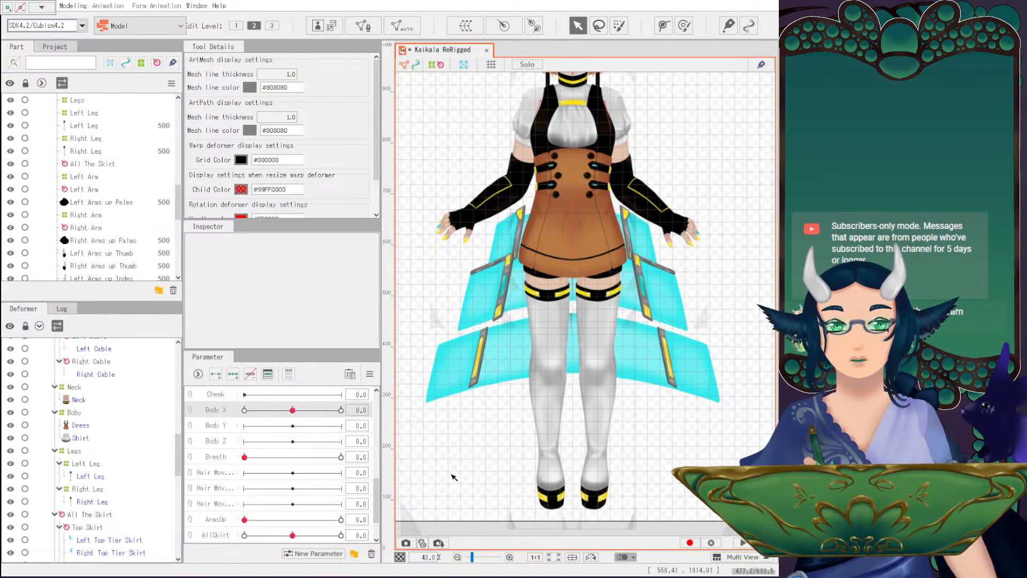
Examine both legs up close with Body X at -10 and reset Body X to 0.
{"action": "left_click", "coordinate": [556, 373]}
{"action": "scroll", "coordinate": [556, 373], "scroll_direction": "up", "scroll_amount": 2}
{"action": "scroll", "coordinate": [553, 444], "scroll_direction": "down", "scroll_amount": 2}
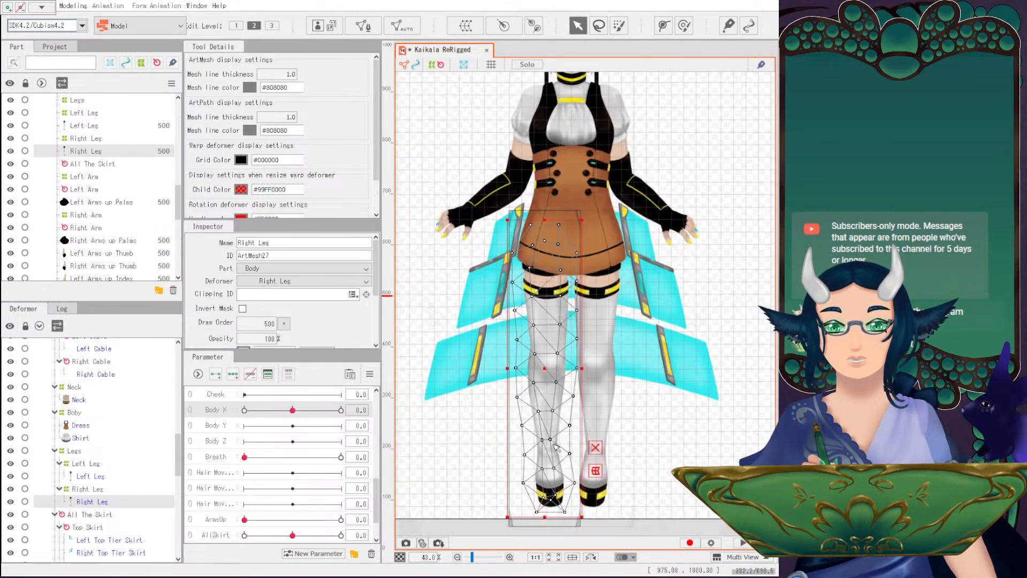
{"action": "left_click", "coordinate": [478, 436]}
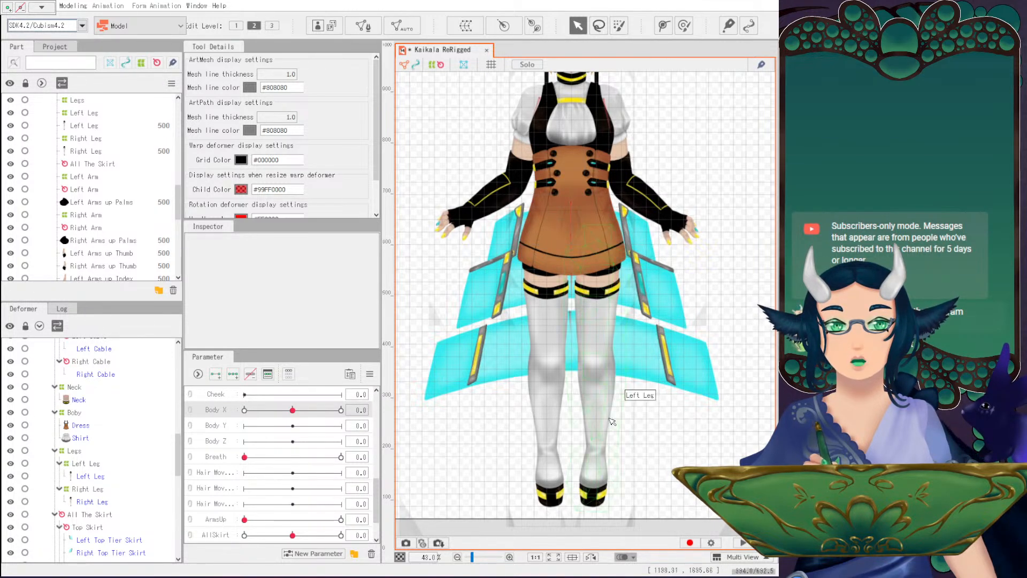
{"action": "scroll", "coordinate": [612, 421], "scroll_direction": "up", "scroll_amount": 2}
{"action": "left_click_drag", "start_coordinate": [568, 418], "coordinate": [594, 389]}
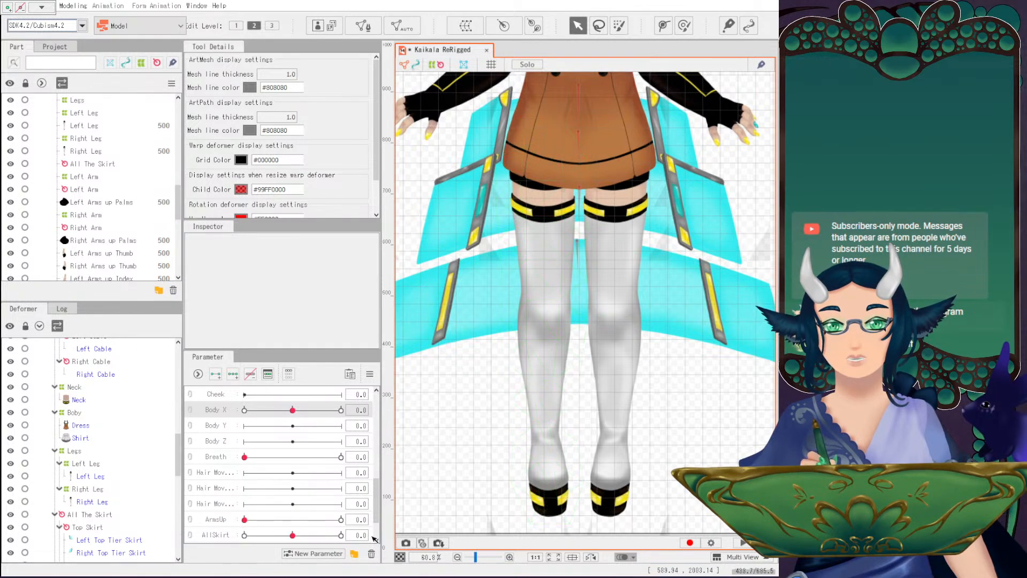
{"action": "left_click_drag", "start_coordinate": [292, 410], "coordinate": [262, 416]}
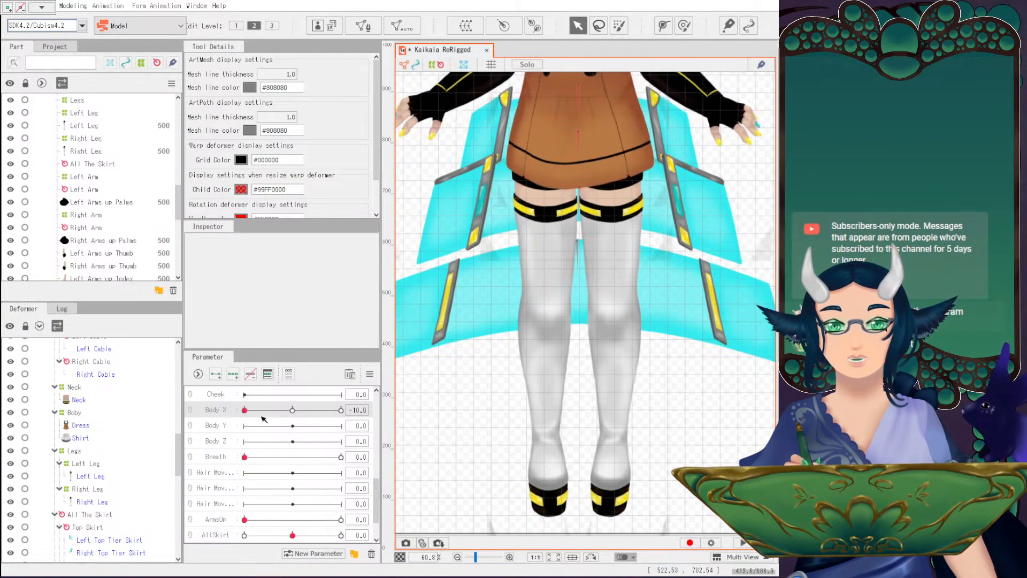
{"action": "left_click", "coordinate": [289, 410]}
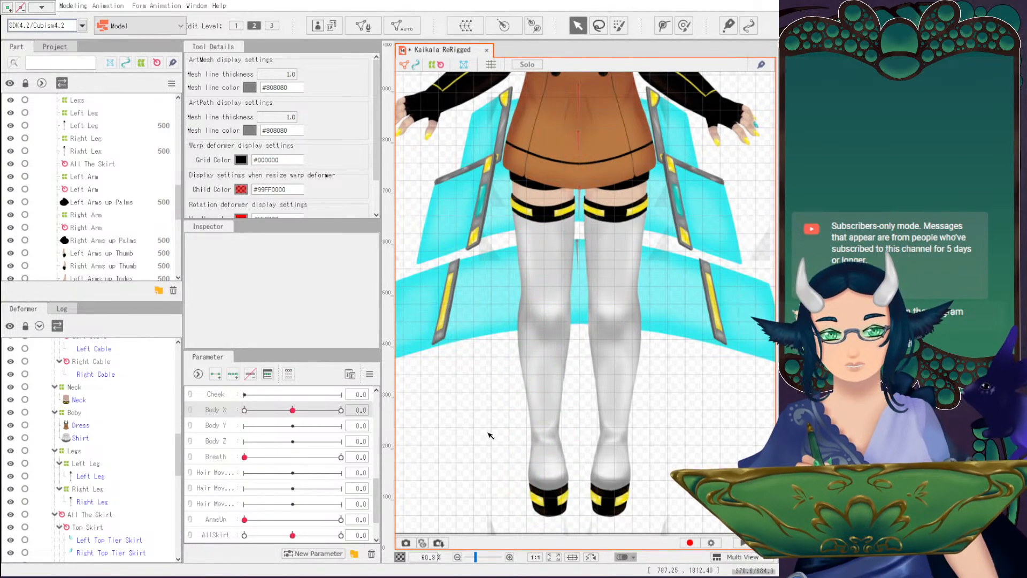
{"action": "scroll", "coordinate": [492, 435], "scroll_direction": "down", "scroll_amount": 2}
{"action": "mouse_move", "coordinate": [492, 435]}
{"action": "left_mouse_down"}
{"action": "mouse_move", "coordinate": [519, 426]}
{"action": "mouse_move", "coordinate": [534, 396]}
{"action": "mouse_move", "coordinate": [486, 404]}
{"action": "mouse_move", "coordinate": [494, 426]}
{"action": "left_mouse_up"}
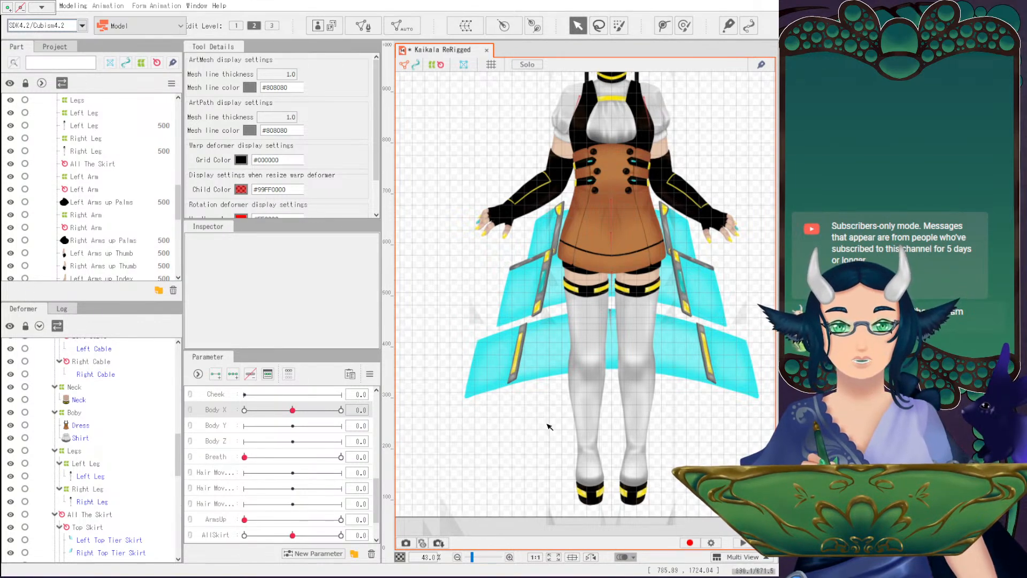
{"action": "left_click_drag", "start_coordinate": [547, 443], "coordinate": [509, 410]}
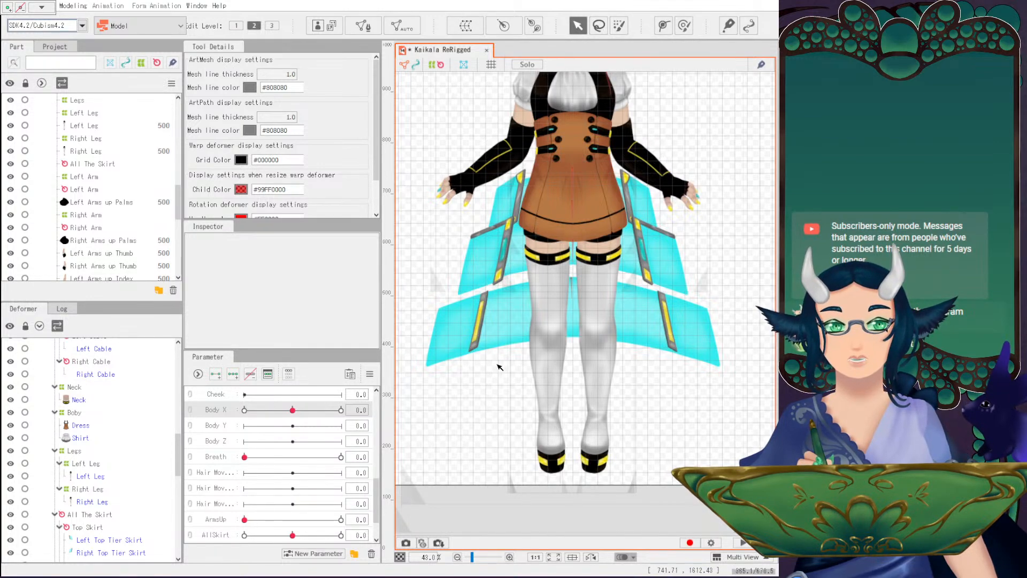
{"action": "left_click_drag", "start_coordinate": [499, 359], "coordinate": [511, 412]}
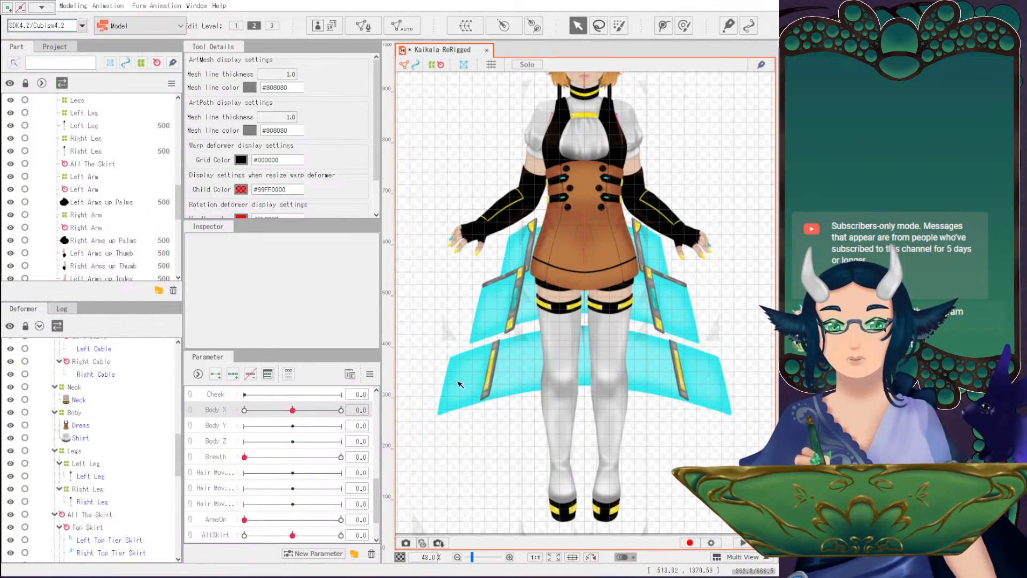
{"action": "left_click_drag", "start_coordinate": [512, 469], "coordinate": [503, 420]}
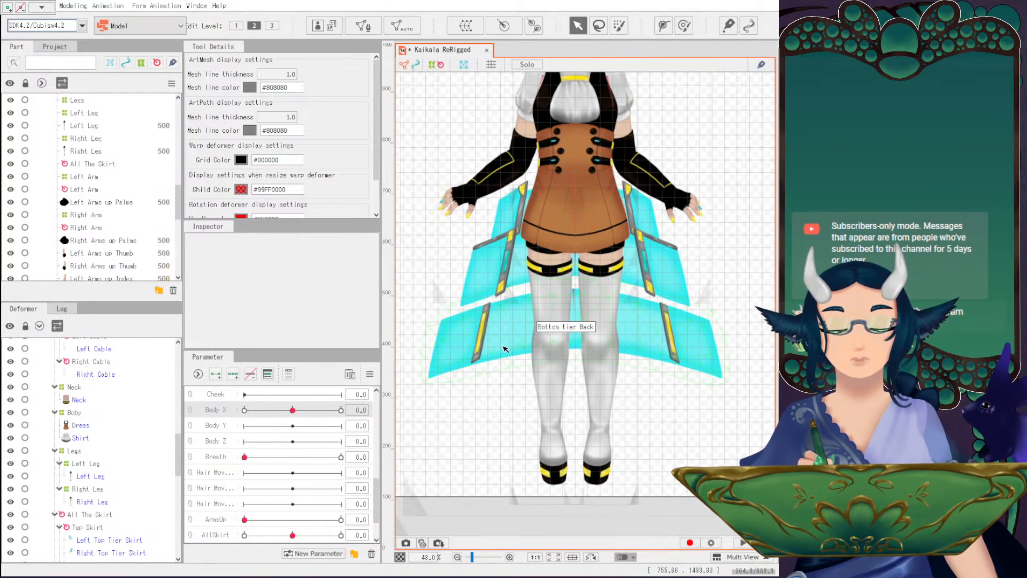
Sweep Body X repeatedly between 0 and -10 to examine the skirt and leg motion, ending at 0.
{"action": "left_click_drag", "start_coordinate": [292, 410], "coordinate": [241, 417]}
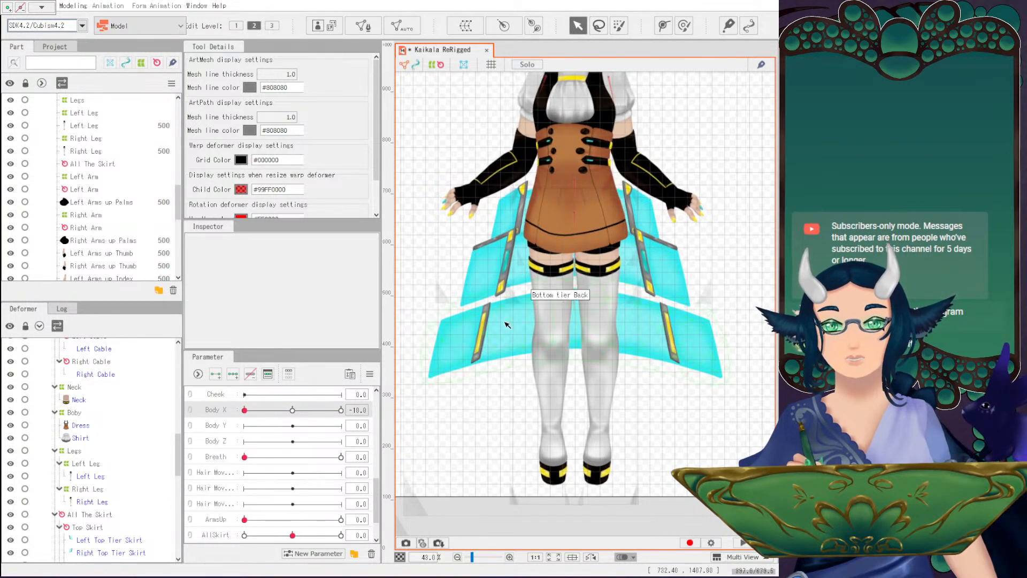
{"action": "left_click_drag", "start_coordinate": [530, 259], "coordinate": [550, 293]}
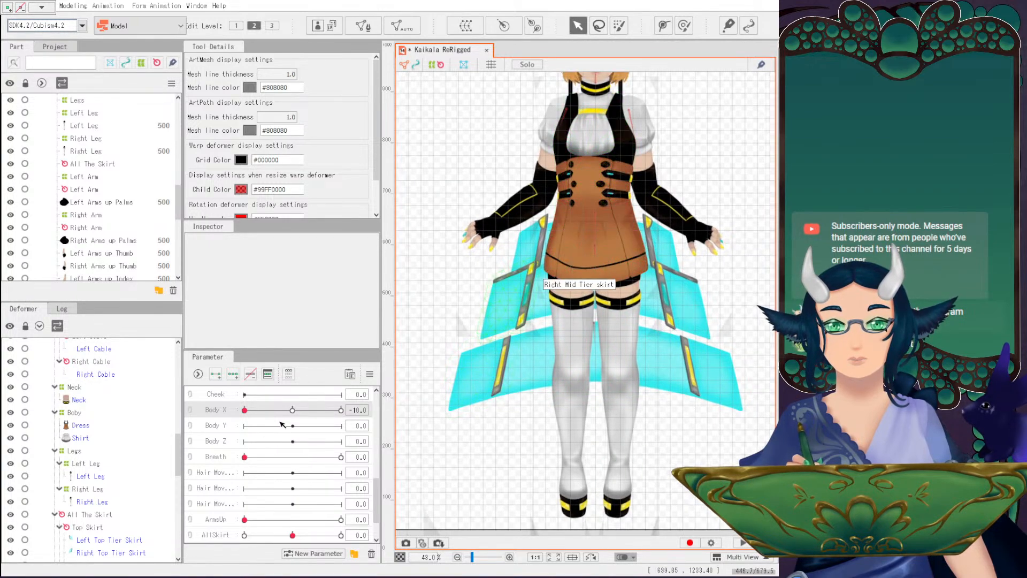
{"action": "left_click", "coordinate": [293, 410]}
{"action": "left_click_drag", "start_coordinate": [294, 410], "coordinate": [231, 422]}
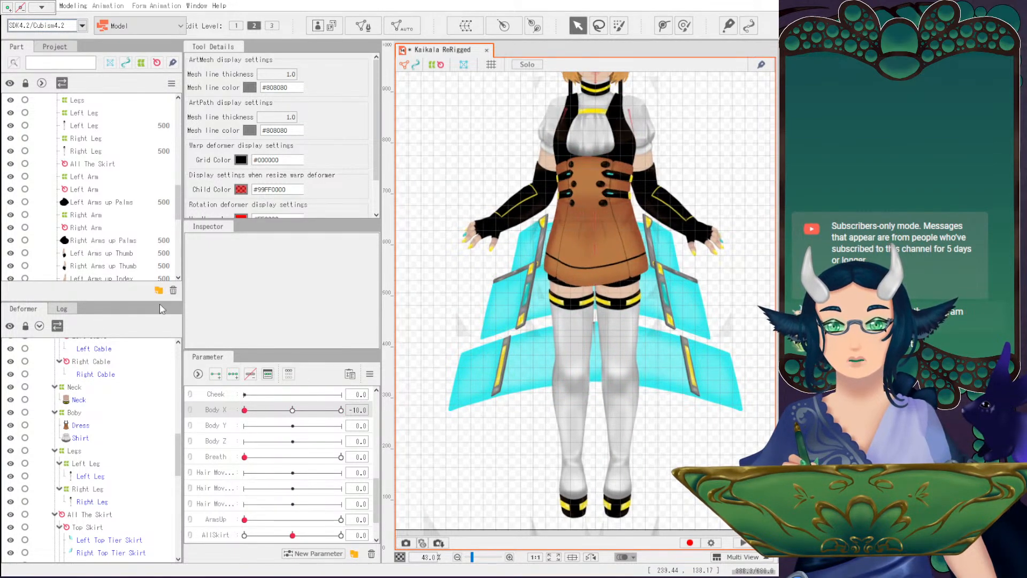
{"action": "left_click", "coordinate": [294, 410]}
{"action": "left_click_drag", "start_coordinate": [499, 417], "coordinate": [462, 369]}
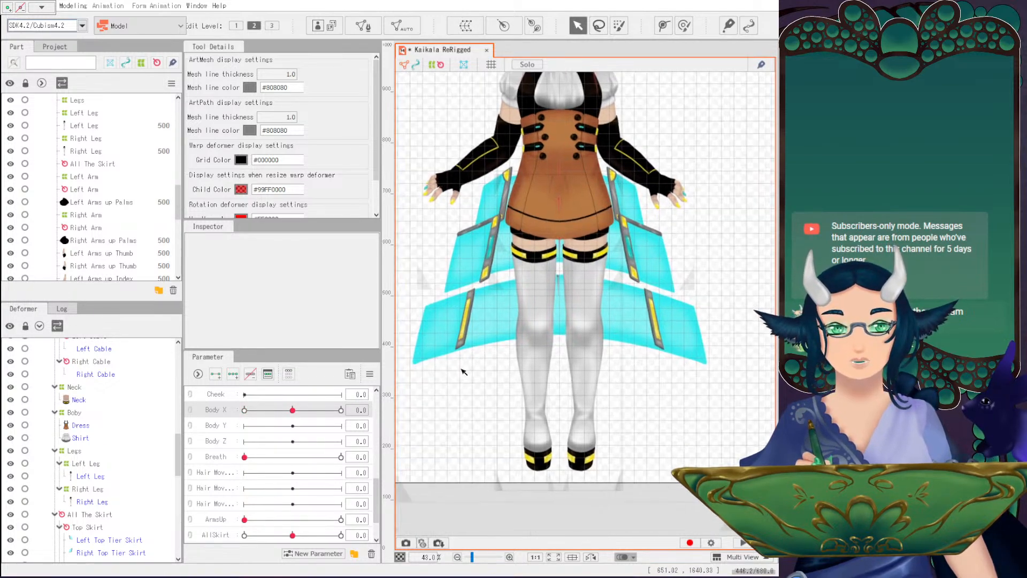
{"action": "left_click_drag", "start_coordinate": [469, 323], "coordinate": [486, 351]}
{"action": "left_click_drag", "start_coordinate": [289, 410], "coordinate": [246, 409]}
{"action": "left_click", "coordinate": [292, 410]}
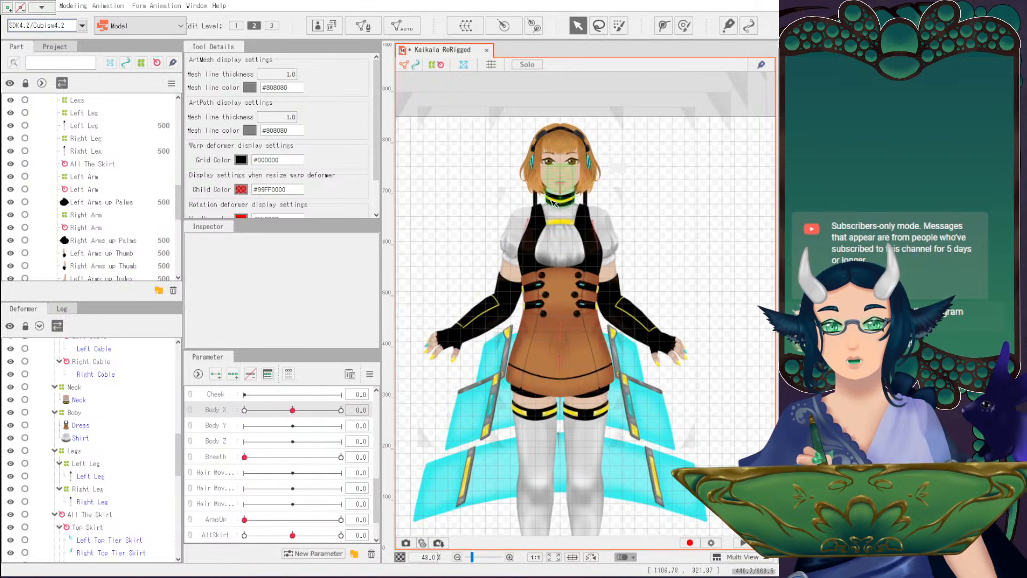
Test Body X on both sides, reparent the Shirt art mesh from the Boby warp to Body X, and reset Body X to 0.
{"action": "left_click_drag", "start_coordinate": [296, 413], "coordinate": [338, 410]}
{"action": "left_click", "coordinate": [82, 439]}
{"action": "left_click", "coordinate": [460, 242]}
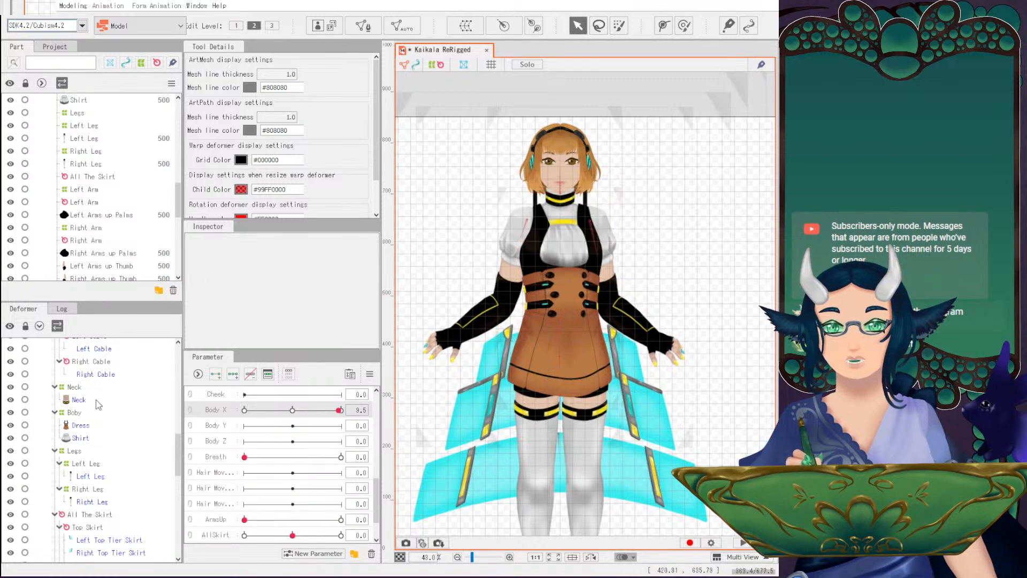
{"action": "left_click_drag", "start_coordinate": [291, 410], "coordinate": [231, 421]}
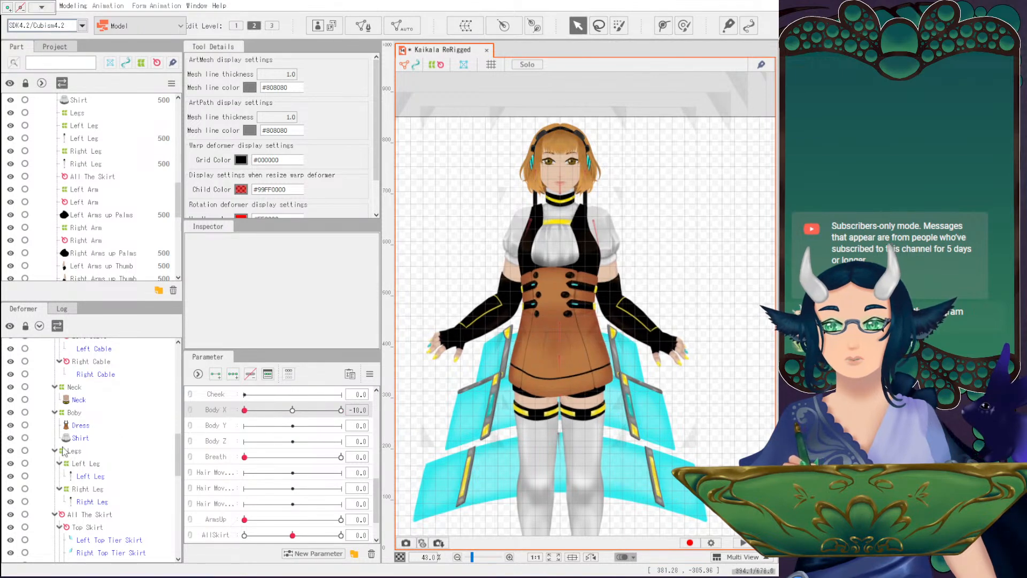
{"action": "left_click_drag", "start_coordinate": [80, 437], "coordinate": [81, 411]}
{"action": "scroll", "coordinate": [127, 445], "scroll_direction": "up", "scroll_amount": 2}
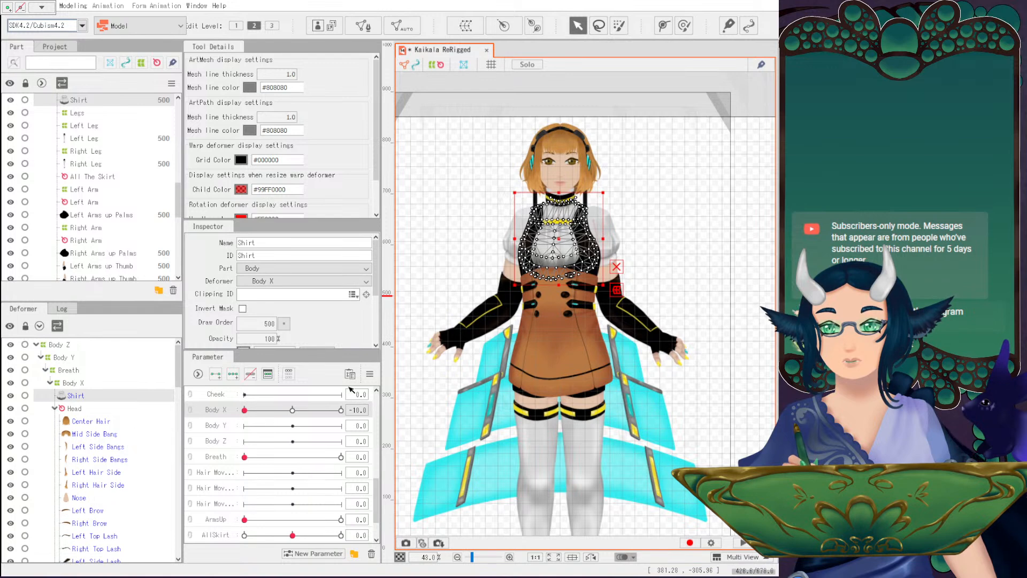
{"action": "left_click", "coordinate": [292, 410]}
{"action": "left_click", "coordinate": [463, 222]}
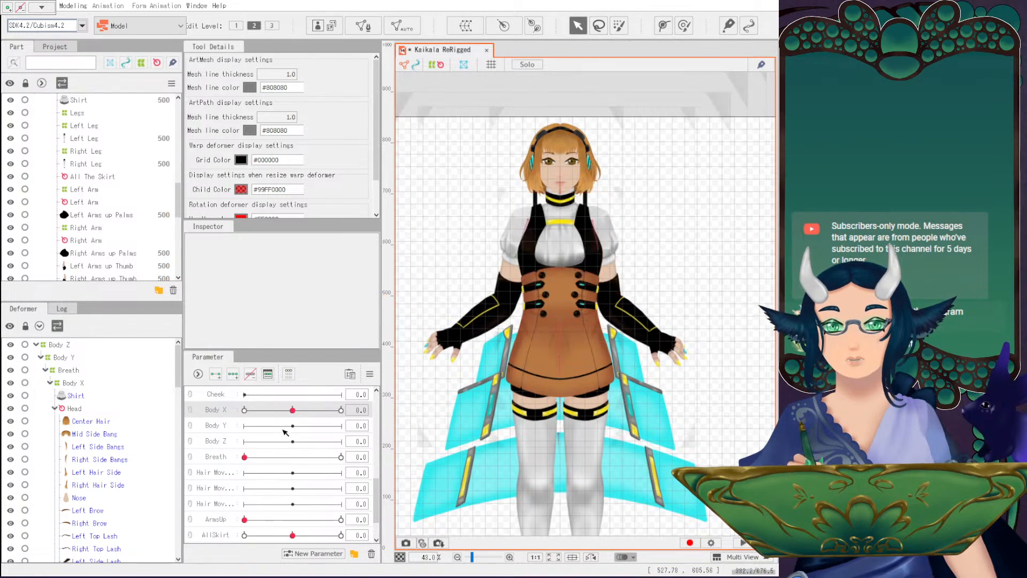
Test the reparented shirt at Body X 10, reset Body X to 0, and save the Kaikala ReRigged model.
{"action": "left_click_drag", "start_coordinate": [292, 412], "coordinate": [352, 431]}
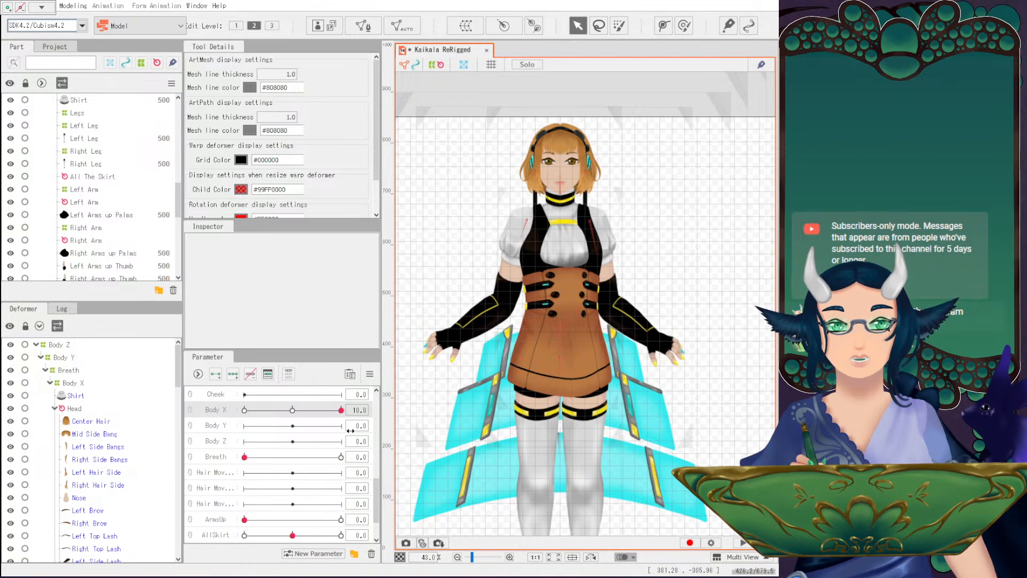
{"action": "left_click_drag", "start_coordinate": [365, 432], "coordinate": [295, 410]}
{"action": "left_click", "coordinate": [14, 7]}
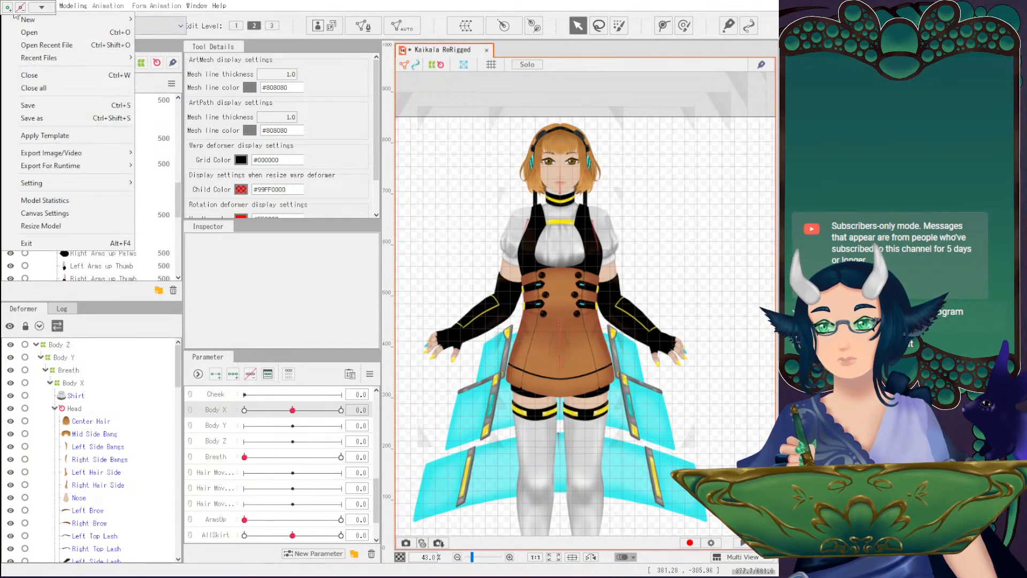
{"action": "left_click", "coordinate": [32, 105]}
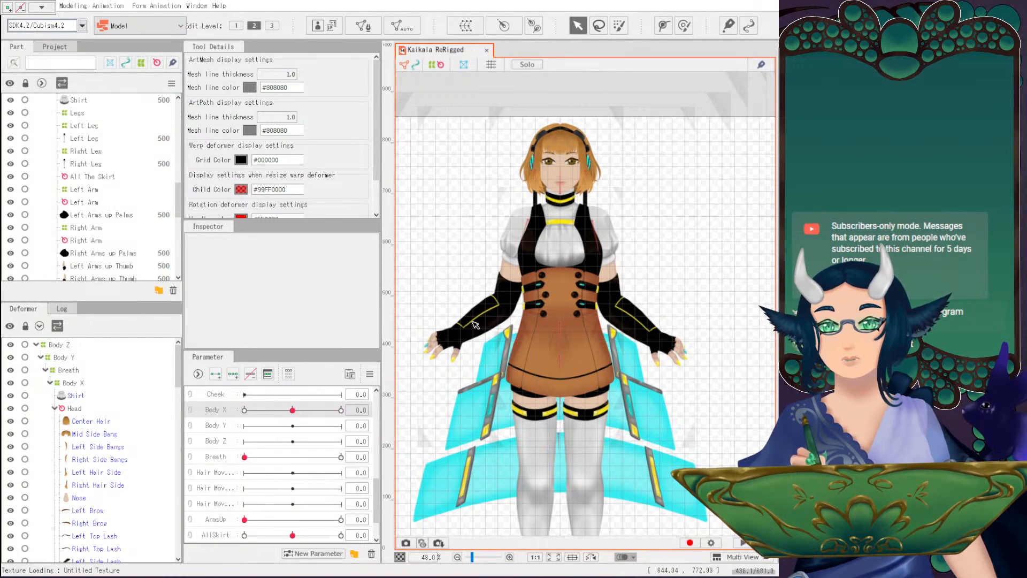
Create a warp deformer named Shirt with 5 x 5 conversion divisions around the Shirt art mesh, parented to Body X.
{"action": "scroll", "coordinate": [140, 475], "scroll_direction": "down", "scroll_amount": 6}
{"action": "scroll", "coordinate": [140, 476], "scroll_direction": "up", "scroll_amount": 6}
{"action": "left_click", "coordinate": [79, 398]}
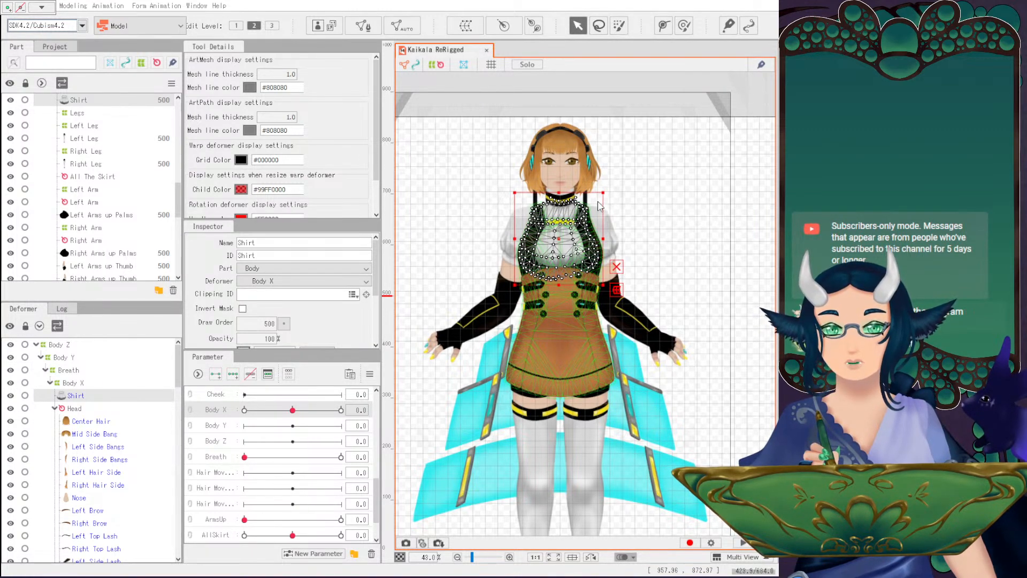
{"action": "left_click", "coordinate": [689, 389]}
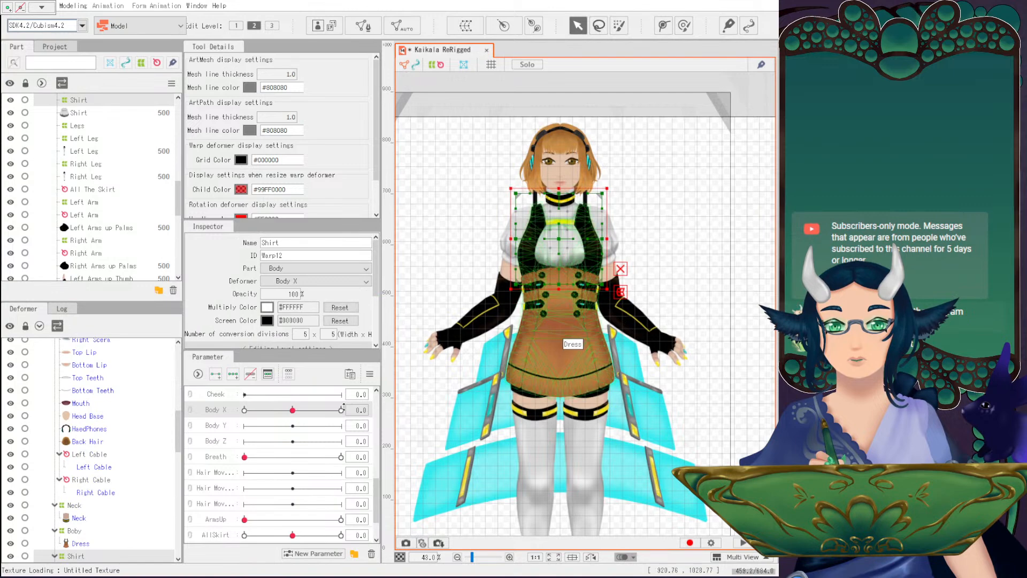
{"action": "left_click", "coordinate": [465, 245]}
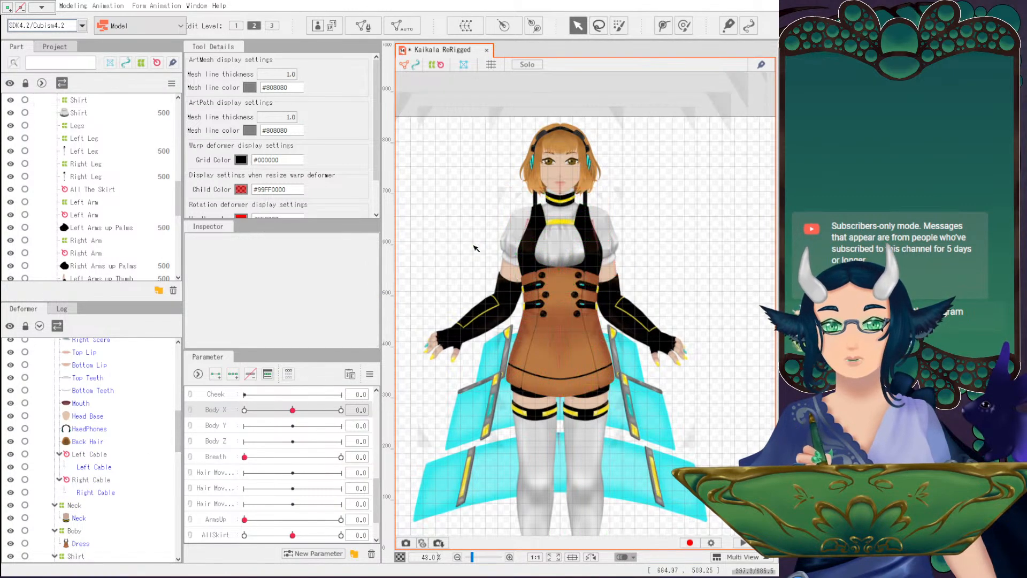
Add three Body X keyforms at -10, 0 and 10 to the Shirt warp deformer.
{"action": "scroll", "coordinate": [543, 256], "scroll_direction": "up", "scroll_amount": 2}
{"action": "left_click_drag", "start_coordinate": [544, 252], "coordinate": [560, 317]}
{"action": "scroll", "coordinate": [556, 277], "scroll_direction": "up", "scroll_amount": 4}
{"action": "scroll", "coordinate": [112, 556], "scroll_direction": "down", "scroll_amount": 2}
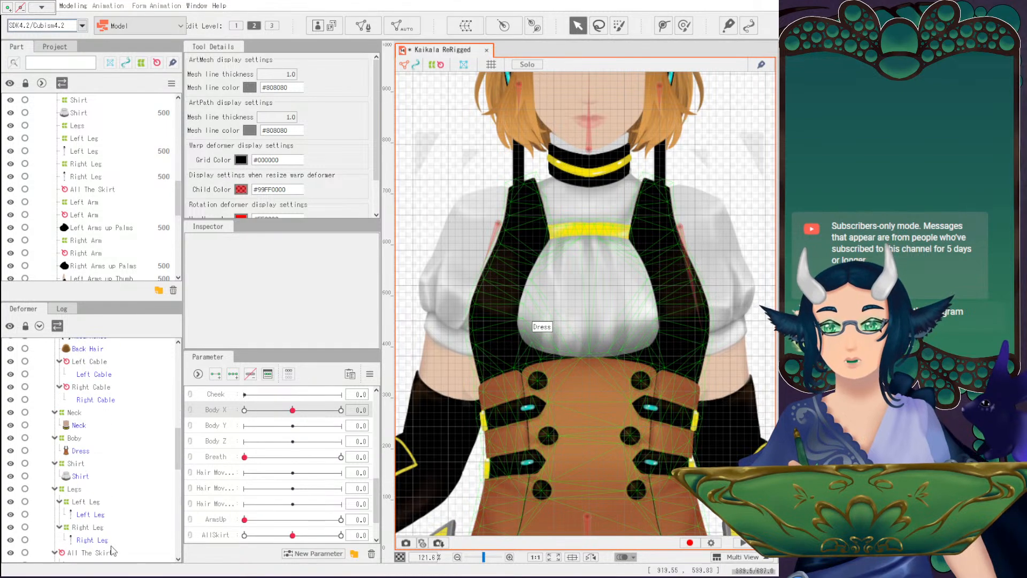
{"action": "left_click", "coordinate": [80, 464]}
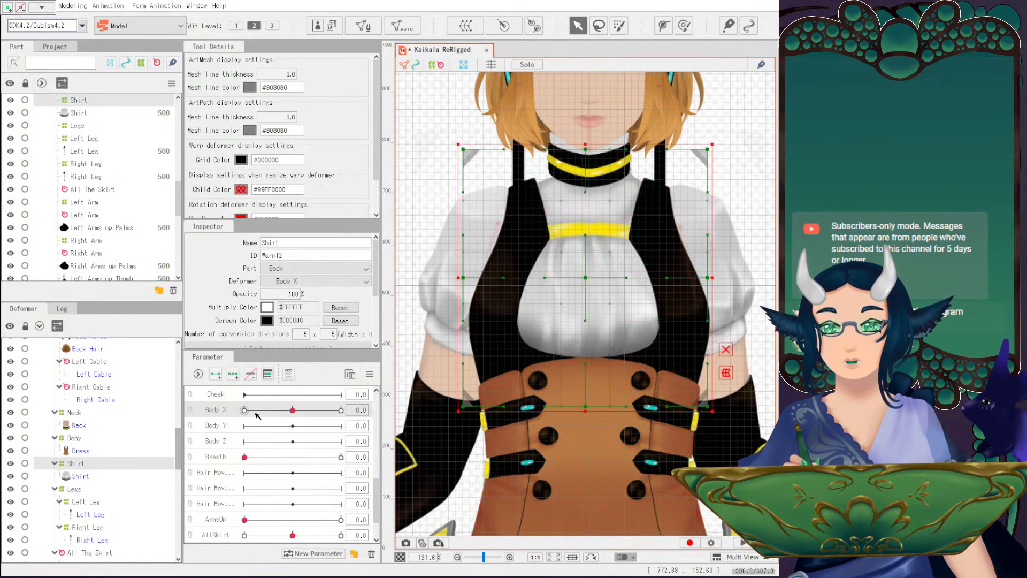
{"action": "left_click_drag", "start_coordinate": [260, 410], "coordinate": [244, 410]}
{"action": "left_click", "coordinate": [233, 374]}
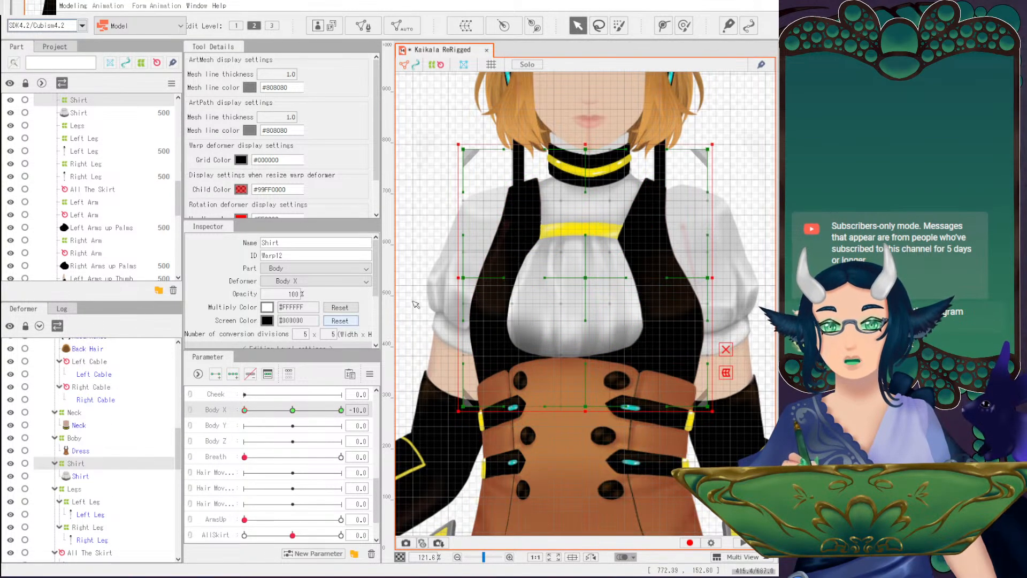
Shift the Shirt warp's inner rows slightly left at Body X -10, moving the lower chest row further, and test Body X.
{"action": "left_click_drag", "start_coordinate": [297, 410], "coordinate": [238, 418]}
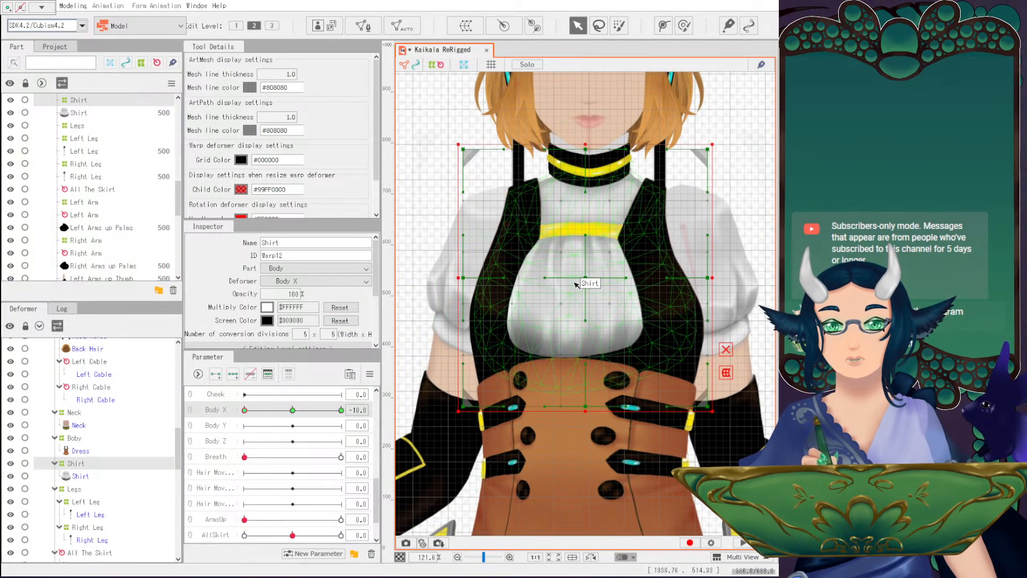
{"action": "left_click_drag", "start_coordinate": [488, 219], "coordinate": [721, 339]}
{"action": "left_click_drag", "start_coordinate": [427, 211], "coordinate": [742, 330]}
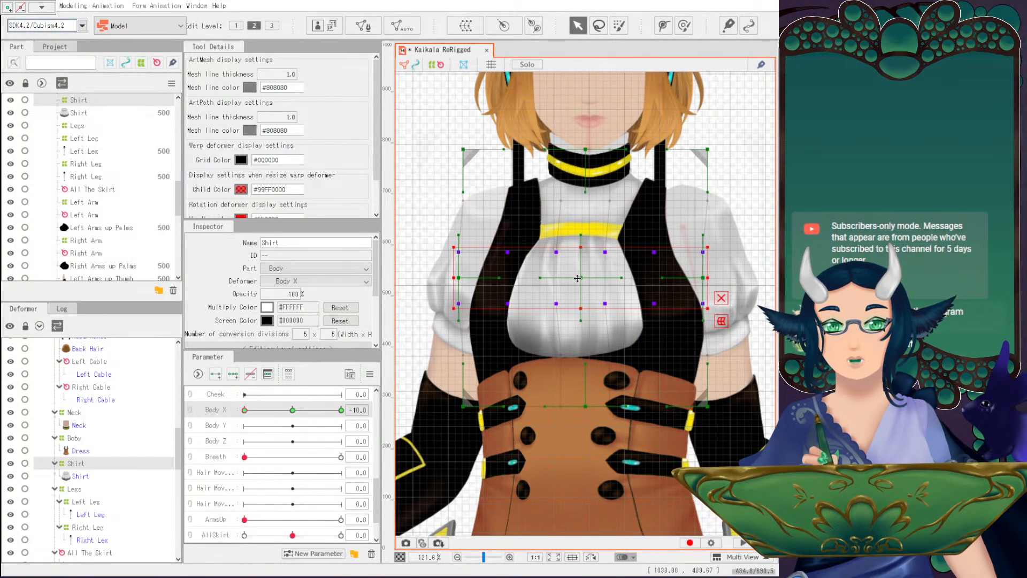
{"action": "left_click_drag", "start_coordinate": [429, 275], "coordinate": [689, 339]}
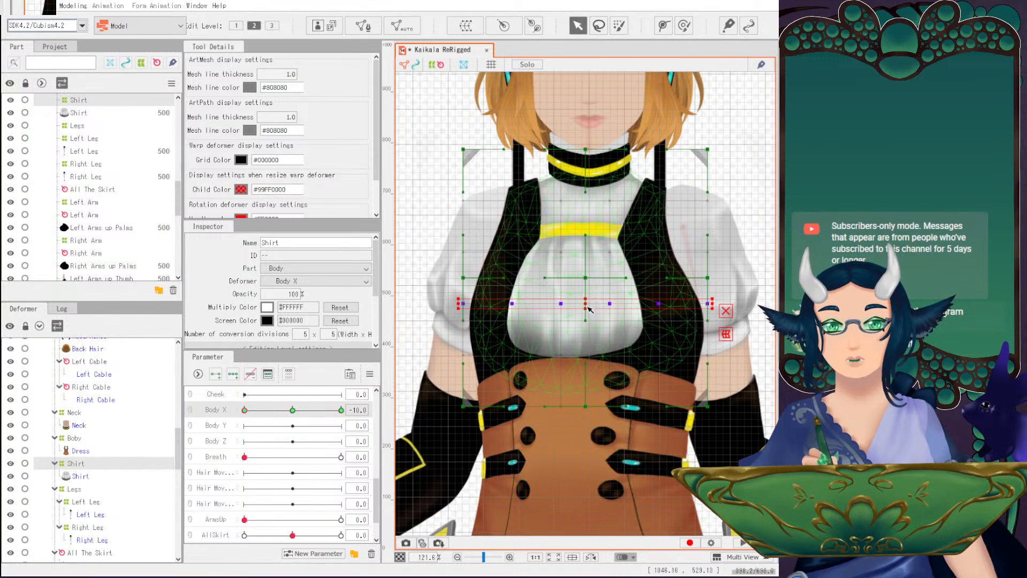
{"action": "left_click_drag", "start_coordinate": [588, 308], "coordinate": [574, 308]}
{"action": "left_click_drag", "start_coordinate": [293, 410], "coordinate": [230, 409]}
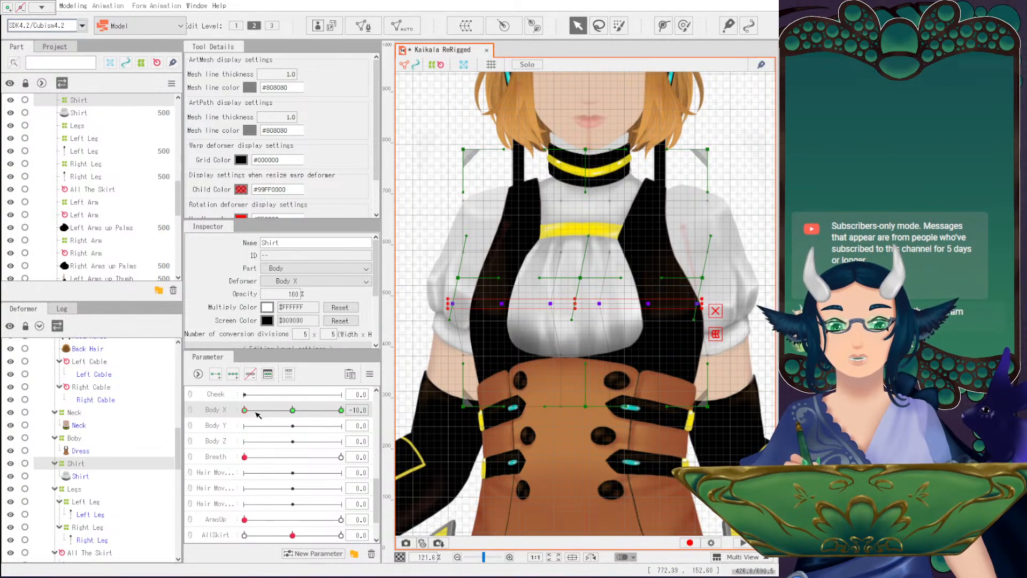
Shift the Shirt warp's lower chest row slightly further left at Body X -10 and test Body X between 0 and -10.
{"action": "left_click", "coordinate": [292, 411]}
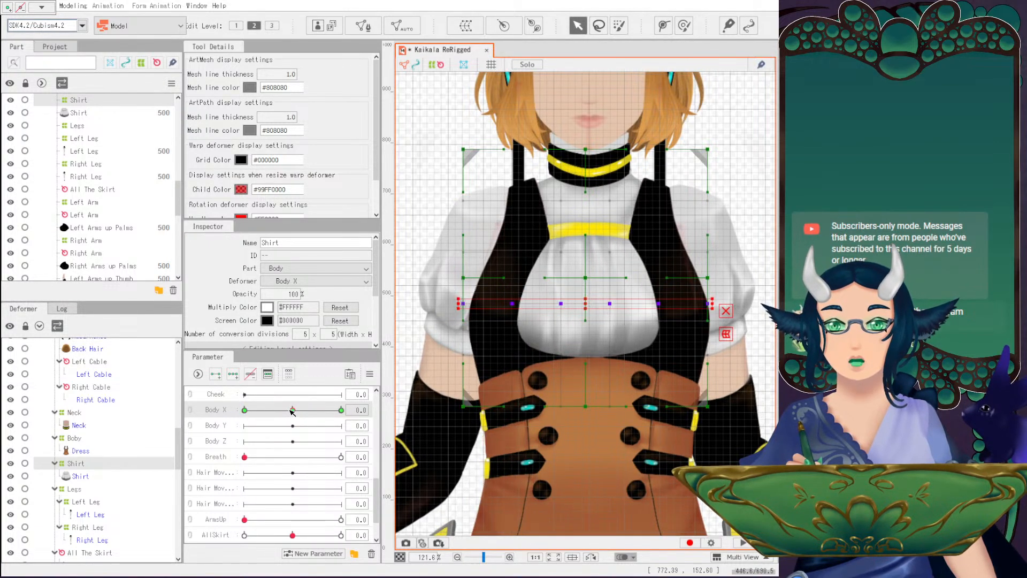
{"action": "left_click_drag", "start_coordinate": [296, 412], "coordinate": [240, 410]}
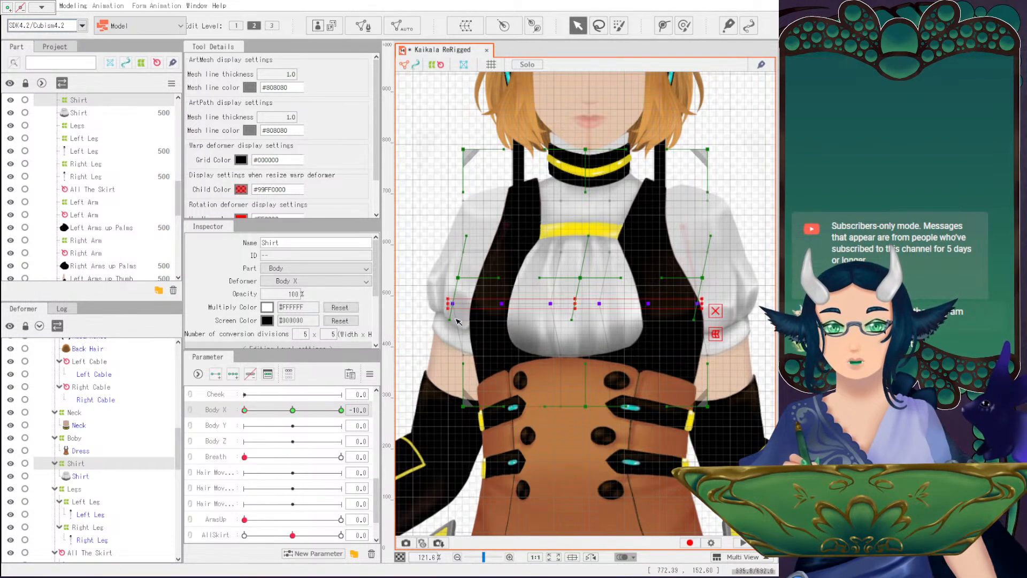
{"action": "left_click_drag", "start_coordinate": [574, 305], "coordinate": [568, 305]}
{"action": "left_click_drag", "start_coordinate": [296, 411], "coordinate": [231, 398]}
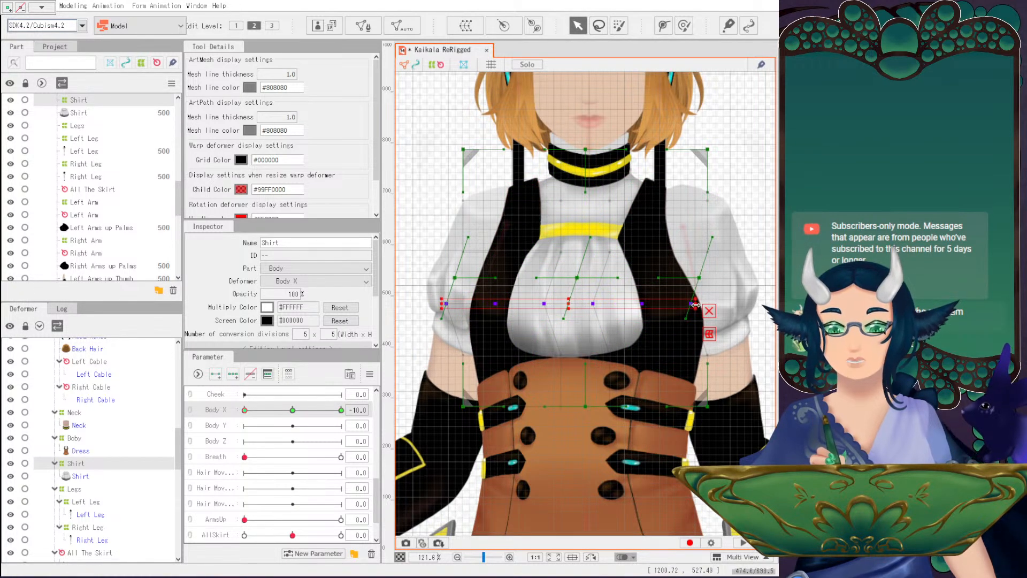
Narrow the Shirt warp's lower chest row from both ends, shift it left, and test Body X between 0 and -10.
{"action": "left_click_drag", "start_coordinate": [696, 305], "coordinate": [686, 304]}
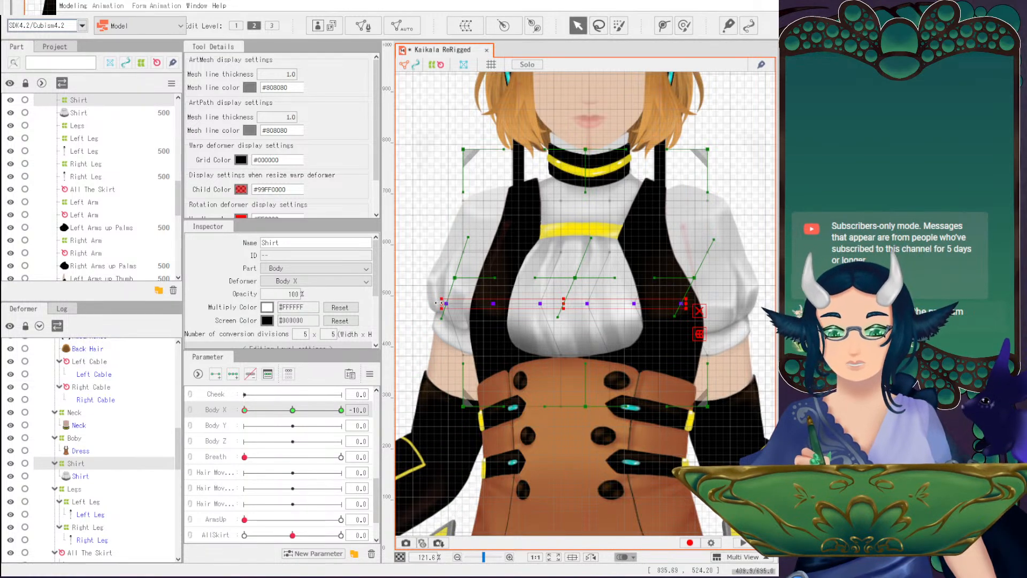
{"action": "left_click_drag", "start_coordinate": [440, 304], "coordinate": [458, 303]}
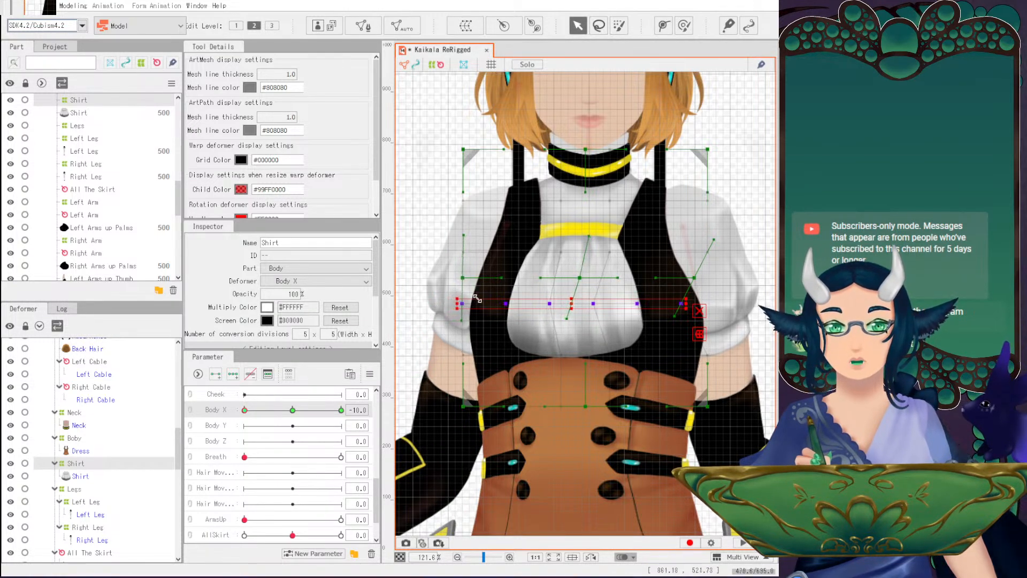
{"action": "left_click", "coordinate": [570, 304]}
{"action": "left_click_drag", "start_coordinate": [571, 304], "coordinate": [560, 305]}
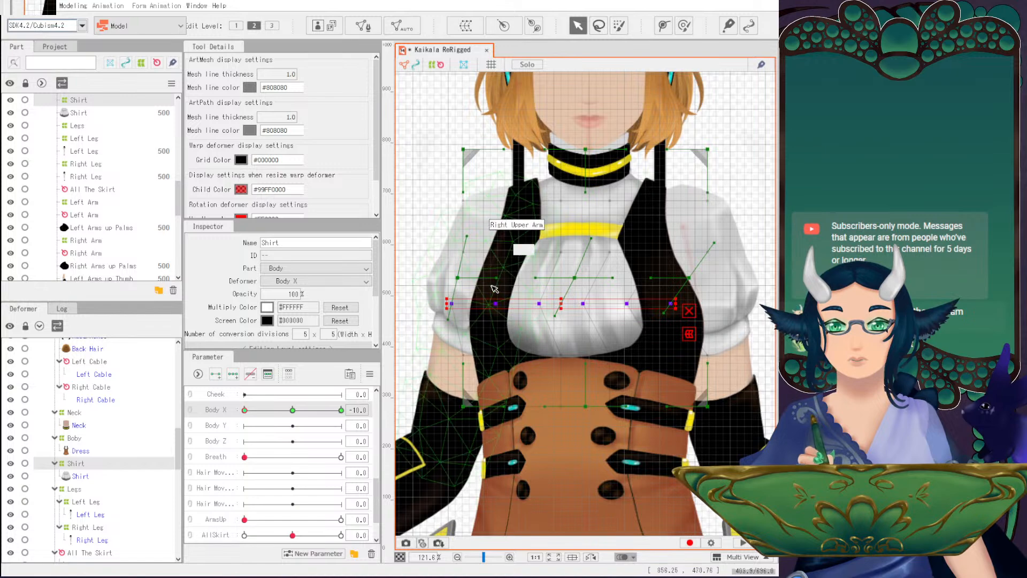
{"action": "left_click", "coordinate": [292, 410]}
{"action": "left_click_drag", "start_coordinate": [285, 410], "coordinate": [241, 413]}
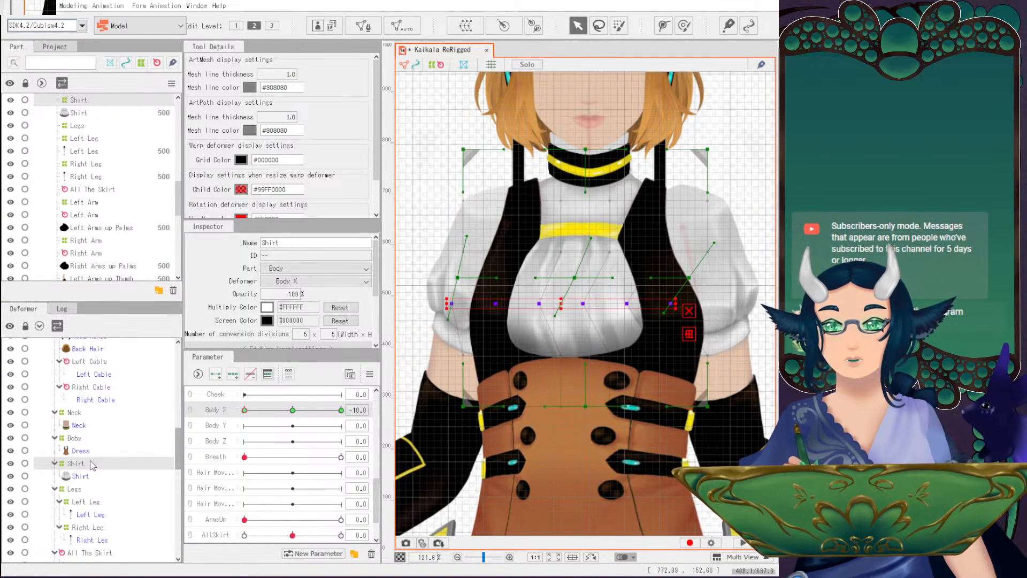
{"action": "left_click", "coordinate": [582, 280]}
{"action": "left_click_drag", "start_coordinate": [582, 280], "coordinate": [580, 280]}
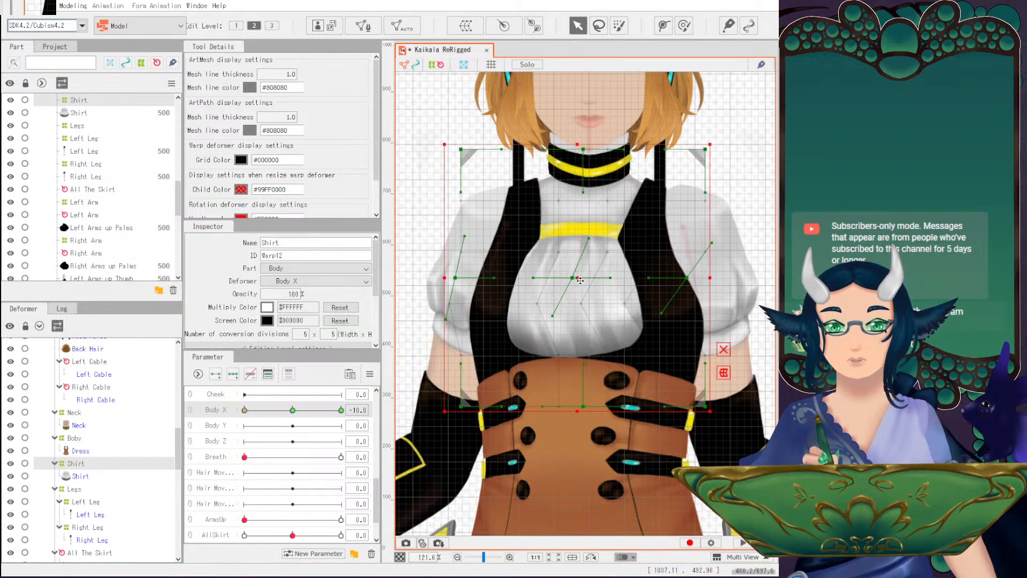
{"action": "key", "text": "ctrl+z"}
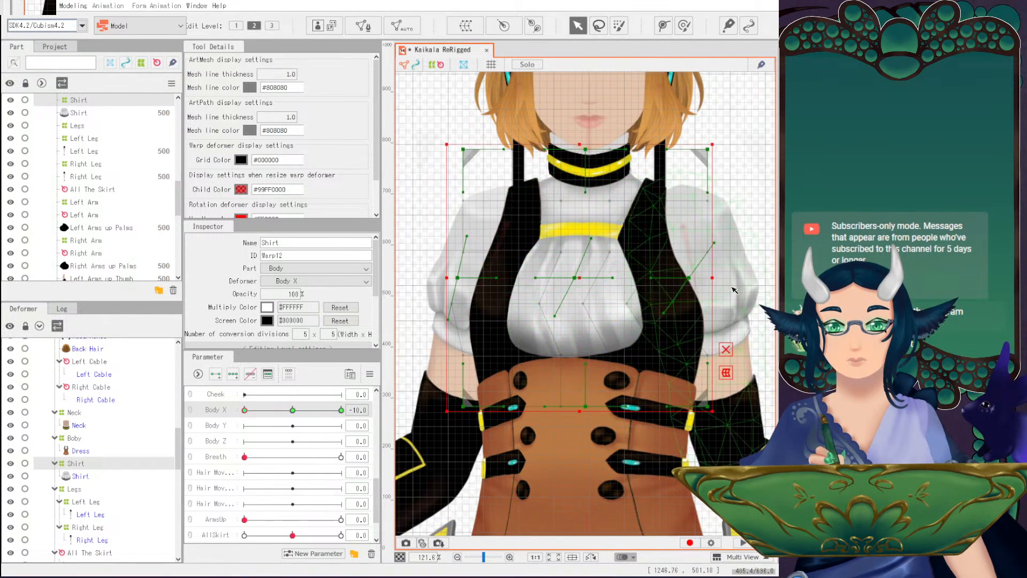
Narrow the whole Shirt warp slightly at Body X -10, move it a little left, and test Body X.
{"action": "left_click_drag", "start_coordinate": [448, 277], "coordinate": [454, 278]}
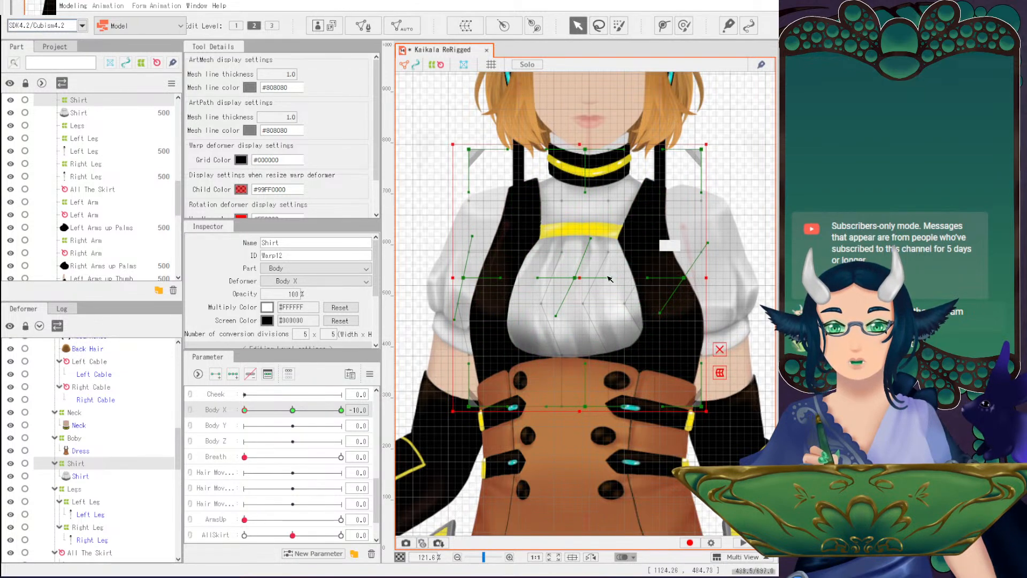
{"action": "left_click_drag", "start_coordinate": [582, 281], "coordinate": [575, 280]}
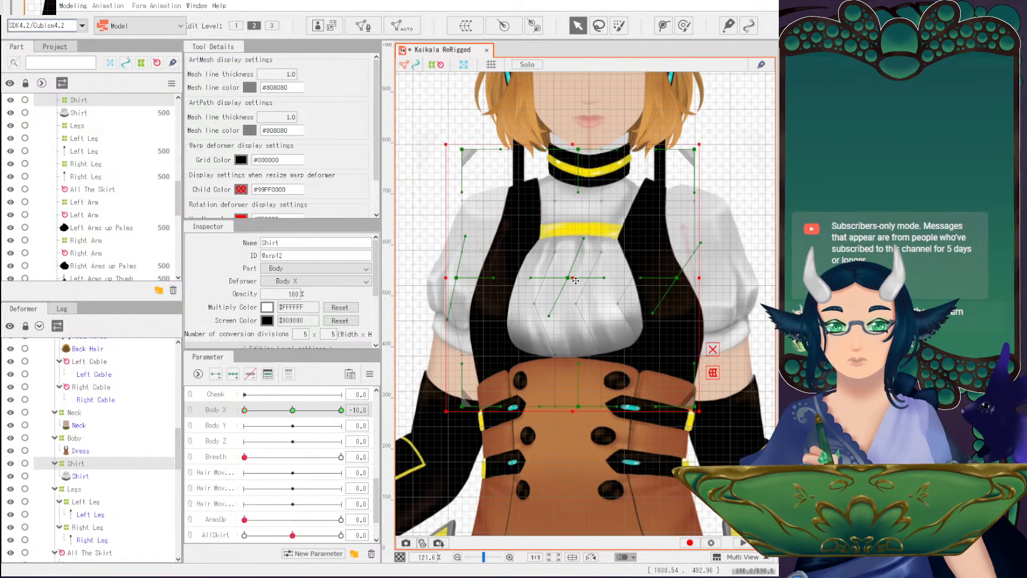
{"action": "left_click_drag", "start_coordinate": [292, 411], "coordinate": [245, 410]}
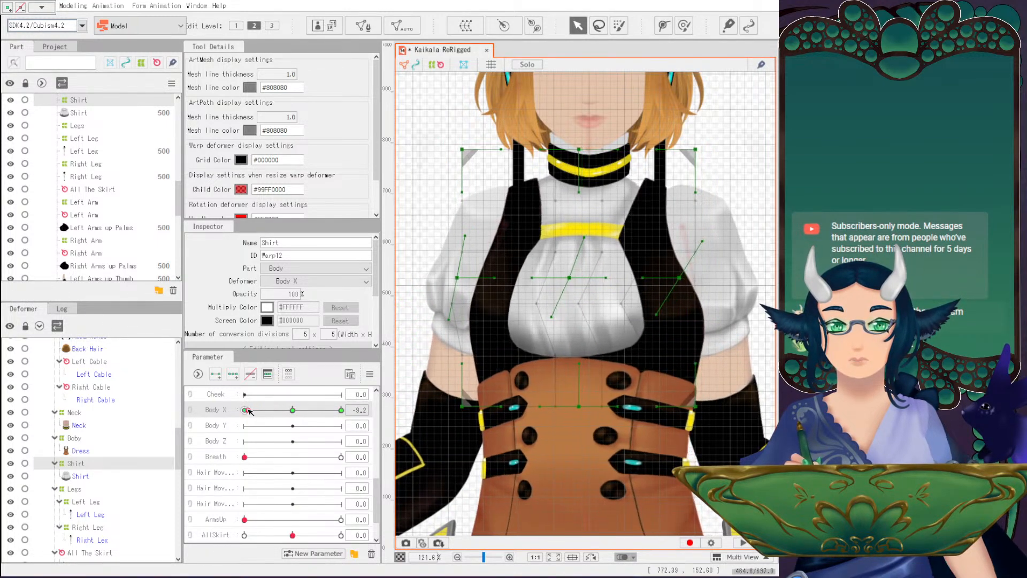
Move two lower chest points of the Shirt warp slightly right at Body X -10, deselect the warp, and test Body X.
{"action": "left_click_drag", "start_coordinate": [568, 295], "coordinate": [635, 313]}
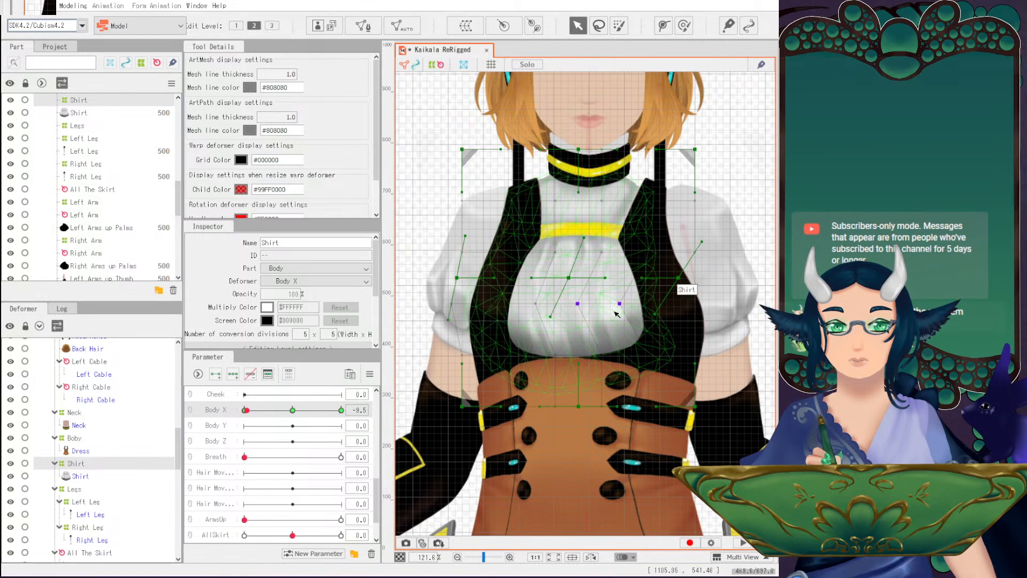
{"action": "left_click", "coordinate": [244, 411]}
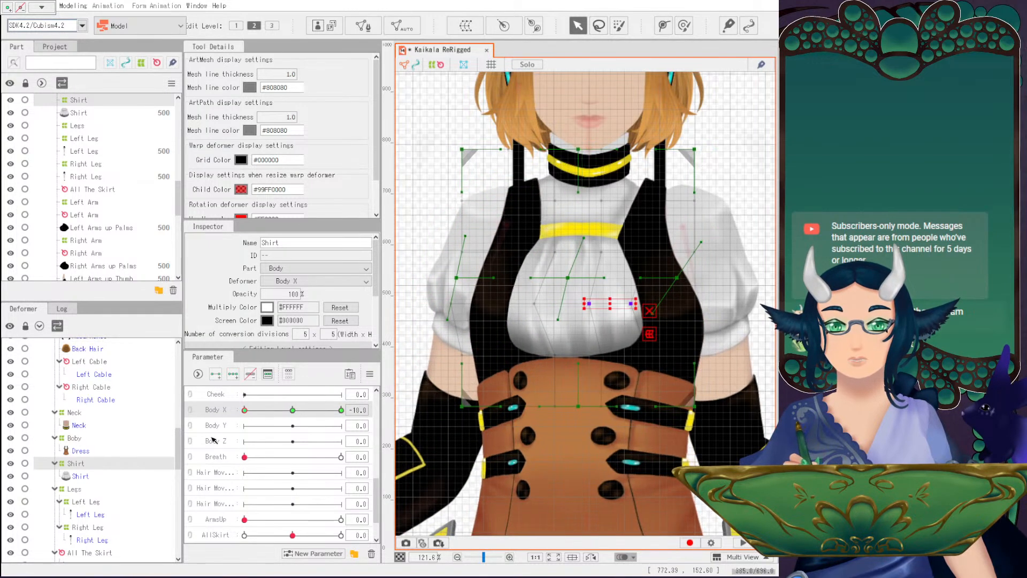
{"action": "left_click", "coordinate": [421, 187]}
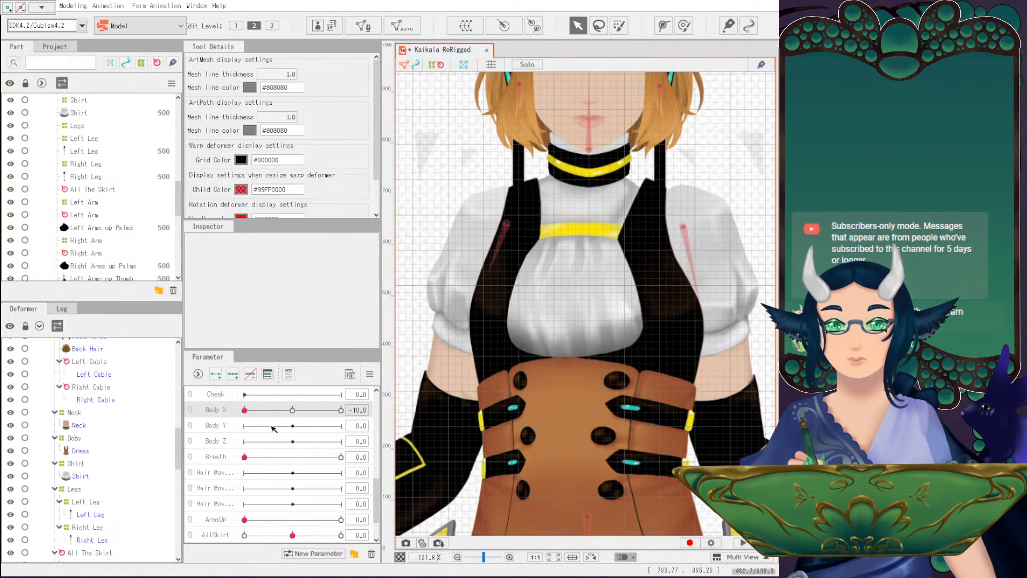
{"action": "left_click_drag", "start_coordinate": [290, 409], "coordinate": [231, 415]}
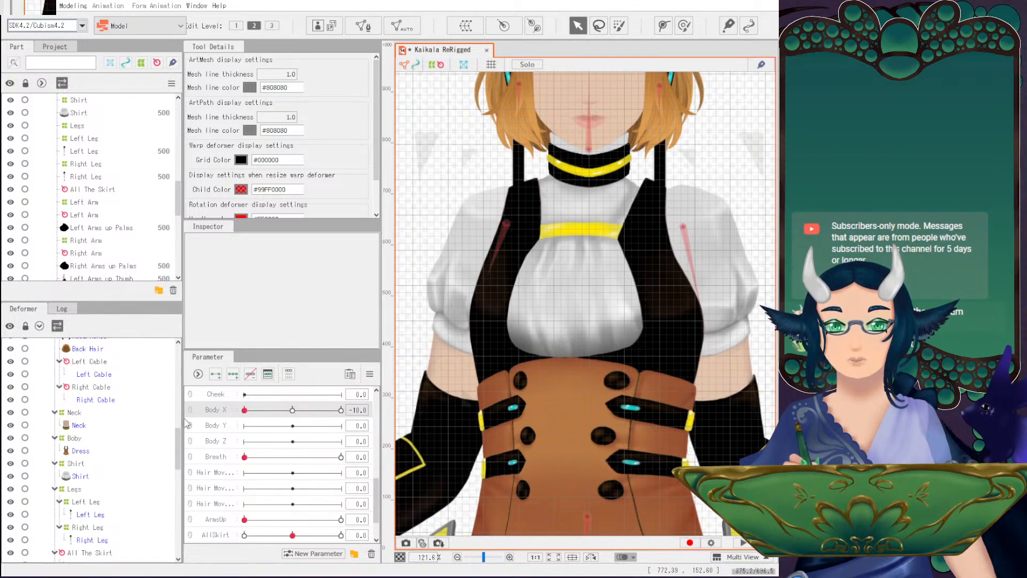
Try to adjust the Boby warp around the waist at Body X -10 and test Body X.
{"action": "left_click", "coordinate": [65, 450]}
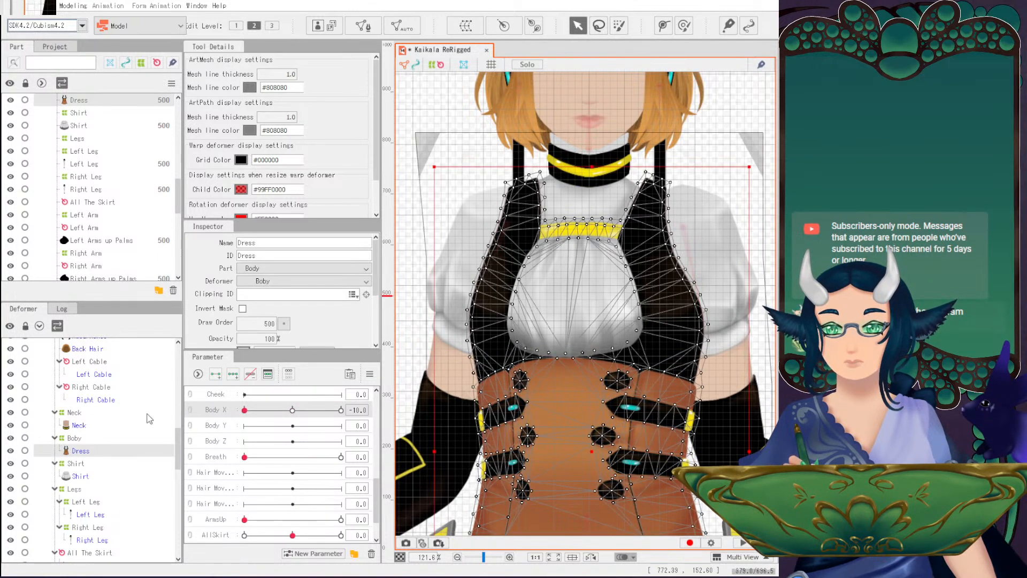
{"action": "left_click", "coordinate": [73, 438]}
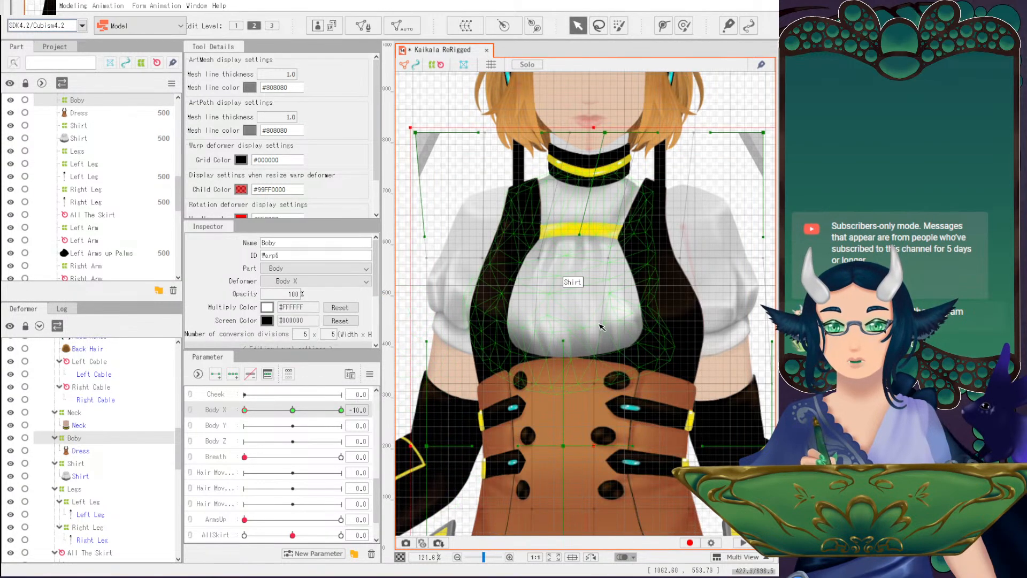
{"action": "scroll", "coordinate": [602, 326], "scroll_direction": "down", "scroll_amount": 3}
{"action": "scroll", "coordinate": [594, 314], "scroll_direction": "up", "scroll_amount": 3}
{"action": "left_click_drag", "start_coordinate": [565, 345], "coordinate": [552, 365]}
{"action": "key", "text": "ctrl+z"}
{"action": "key", "text": "ctrl+z"}
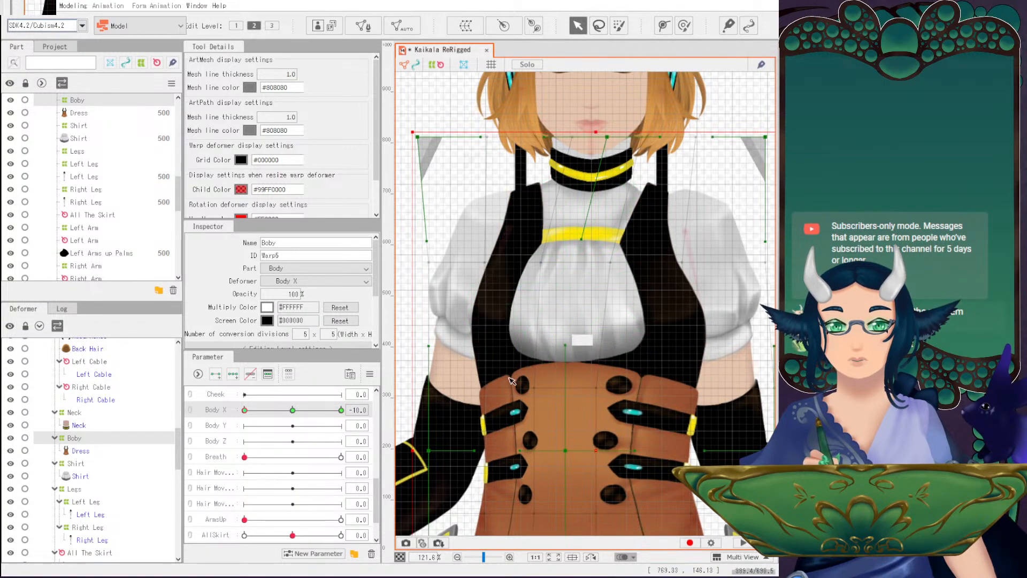
{"action": "left_click_drag", "start_coordinate": [292, 409], "coordinate": [242, 411]}
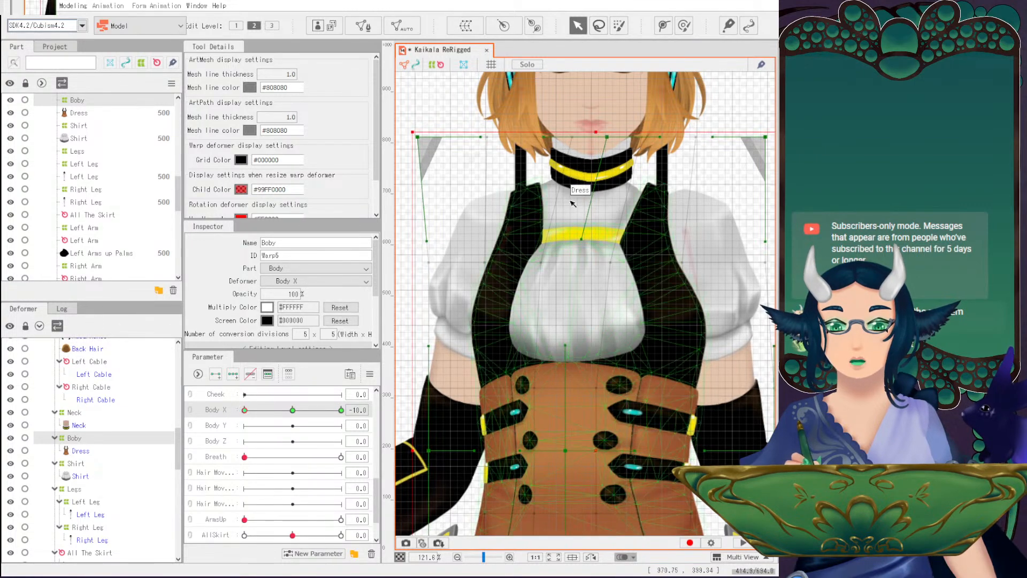
Shift the Shirt warp's two top rows slightly right at Body X -10, widen them to the right, and test Body X.
{"action": "left_click", "coordinate": [77, 463]}
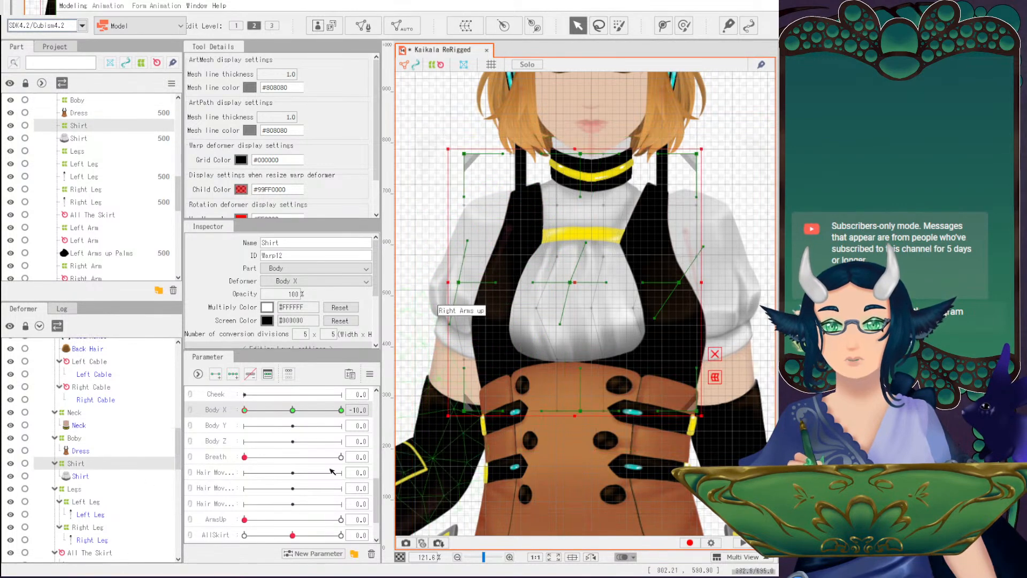
{"action": "left_click_drag", "start_coordinate": [292, 410], "coordinate": [244, 410]}
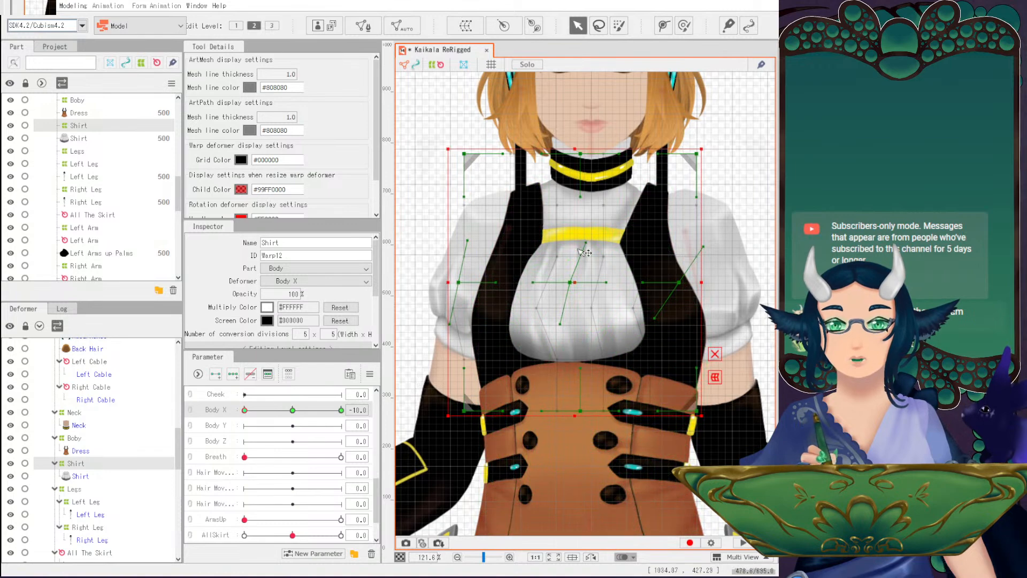
{"action": "left_click_drag", "start_coordinate": [565, 324], "coordinate": [571, 291]}
{"action": "key", "text": "ctrl+z"}
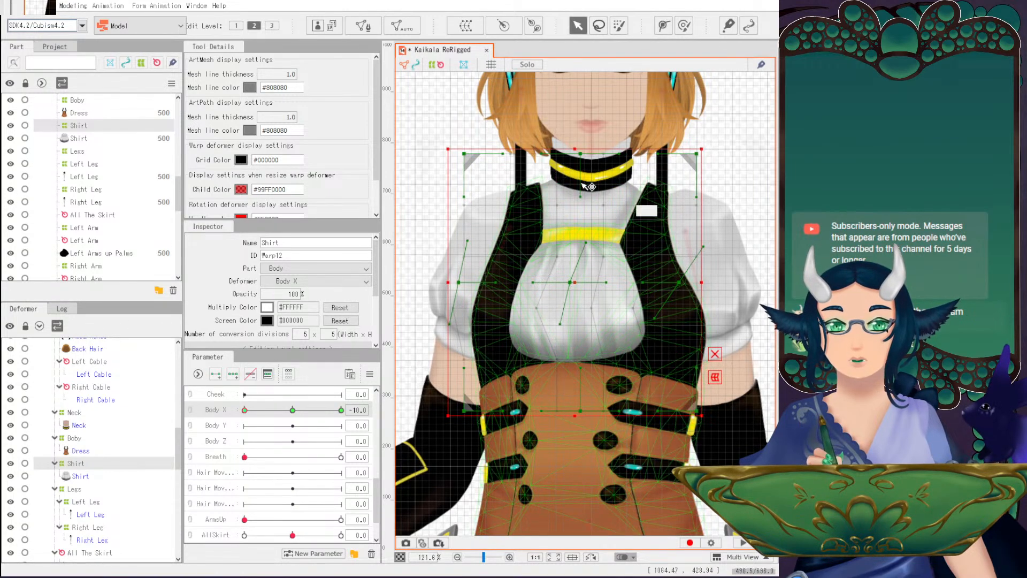
{"action": "left_click", "coordinate": [581, 180]}
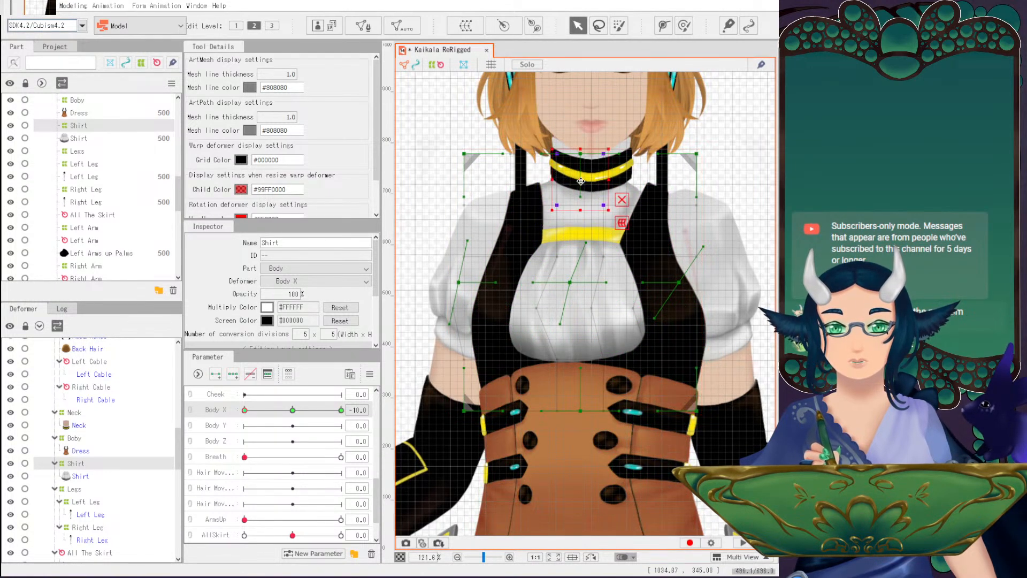
{"action": "left_click_drag", "start_coordinate": [581, 181], "coordinate": [593, 188]}
{"action": "left_click_drag", "start_coordinate": [449, 138], "coordinate": [712, 219]}
{"action": "left_click_drag", "start_coordinate": [583, 181], "coordinate": [585, 181]}
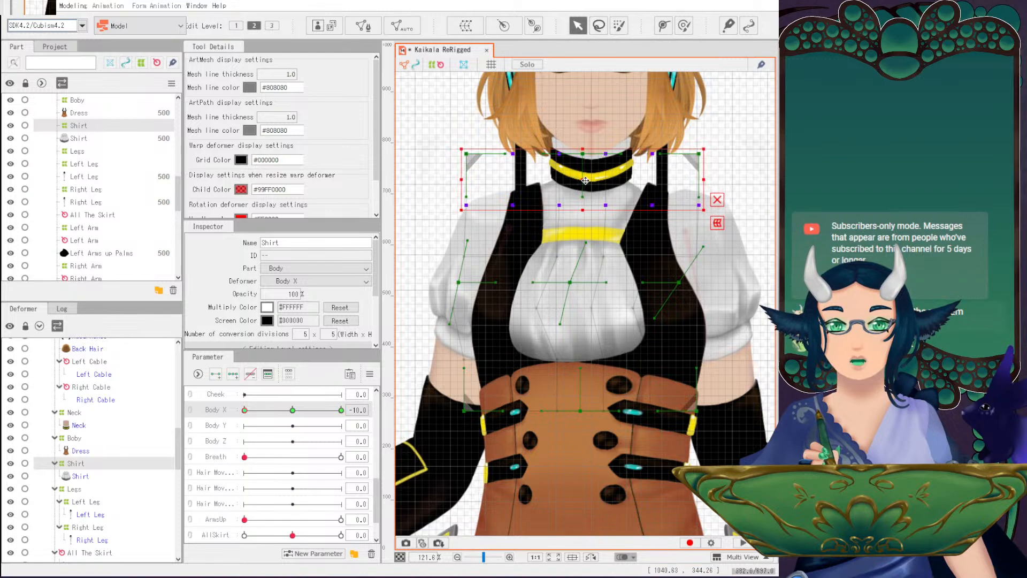
{"action": "left_click_drag", "start_coordinate": [293, 411], "coordinate": [226, 410]}
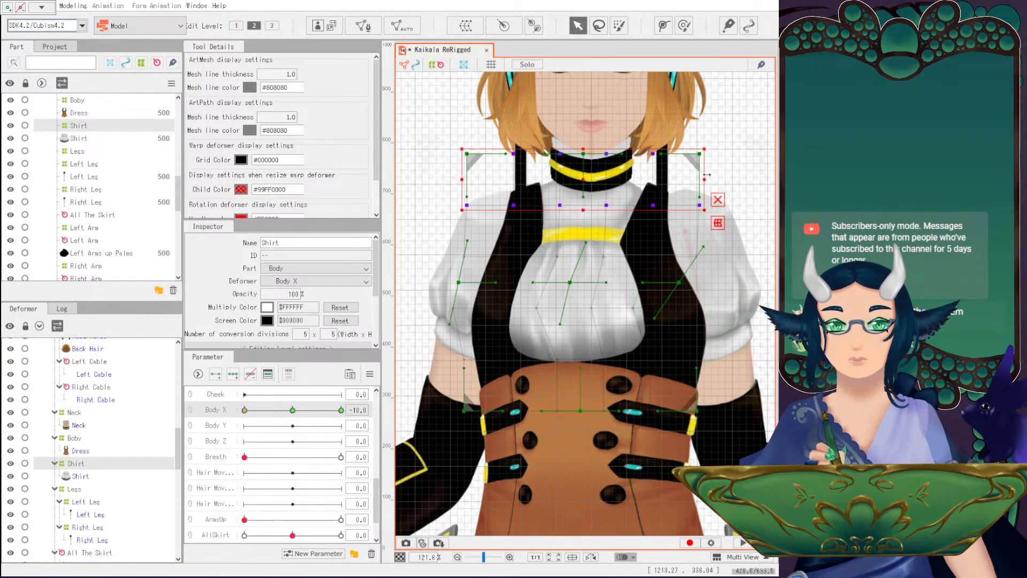
{"action": "left_click_drag", "start_coordinate": [706, 178], "coordinate": [710, 178]}
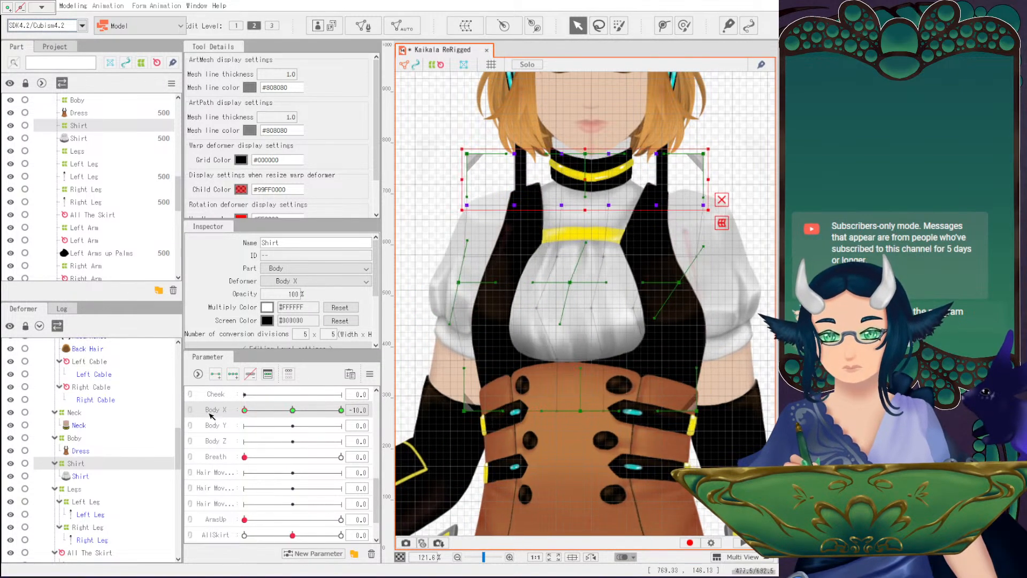
Deselect the warps and examine the shirt and dress on the whole figure while testing Body X between 0 and -10.
{"action": "left_click", "coordinate": [399, 149]}
{"action": "scroll", "coordinate": [411, 115], "scroll_direction": "down", "scroll_amount": 3}
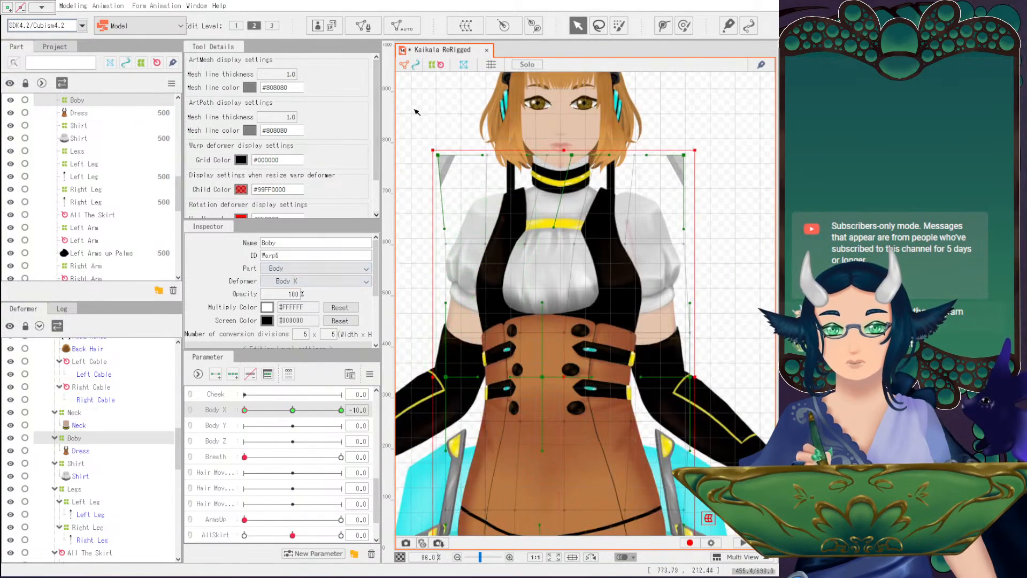
{"action": "left_click", "coordinate": [415, 110]}
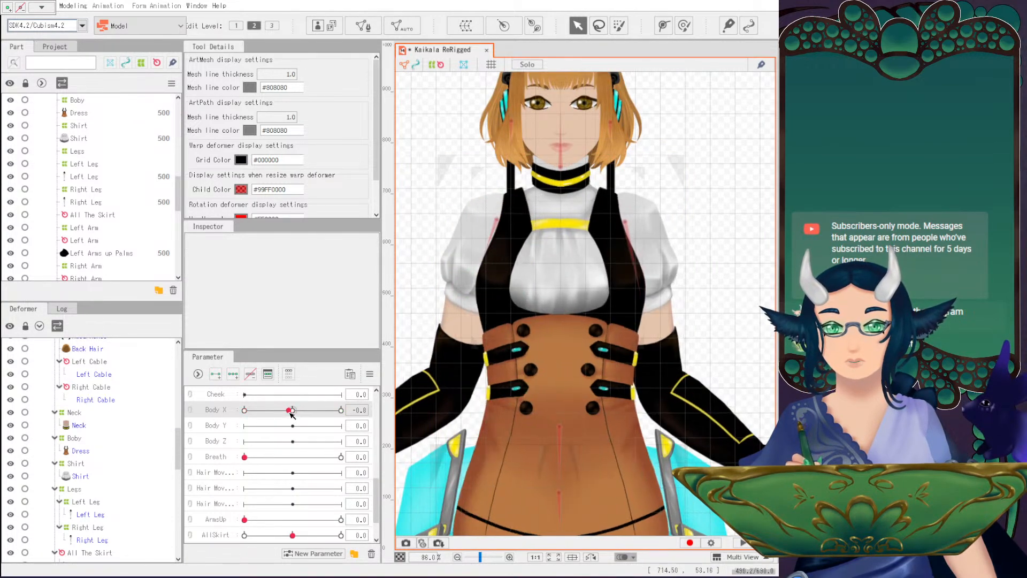
{"action": "mouse_move", "coordinate": [245, 410]}
{"action": "left_mouse_down"}
{"action": "mouse_move", "coordinate": [283, 409]}
{"action": "mouse_move", "coordinate": [237, 410]}
{"action": "left_mouse_up"}
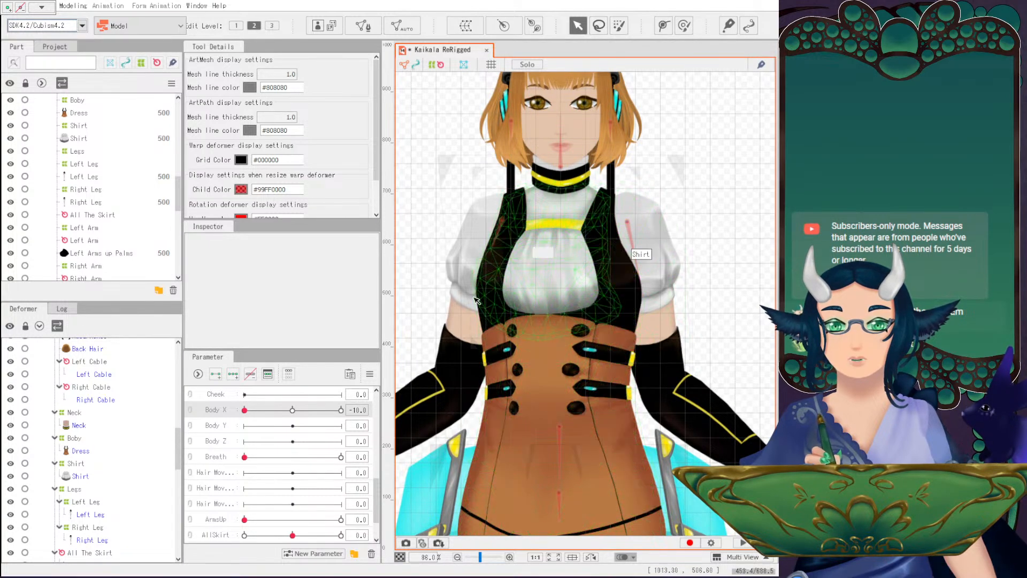
{"action": "left_click_drag", "start_coordinate": [292, 411], "coordinate": [225, 426]}
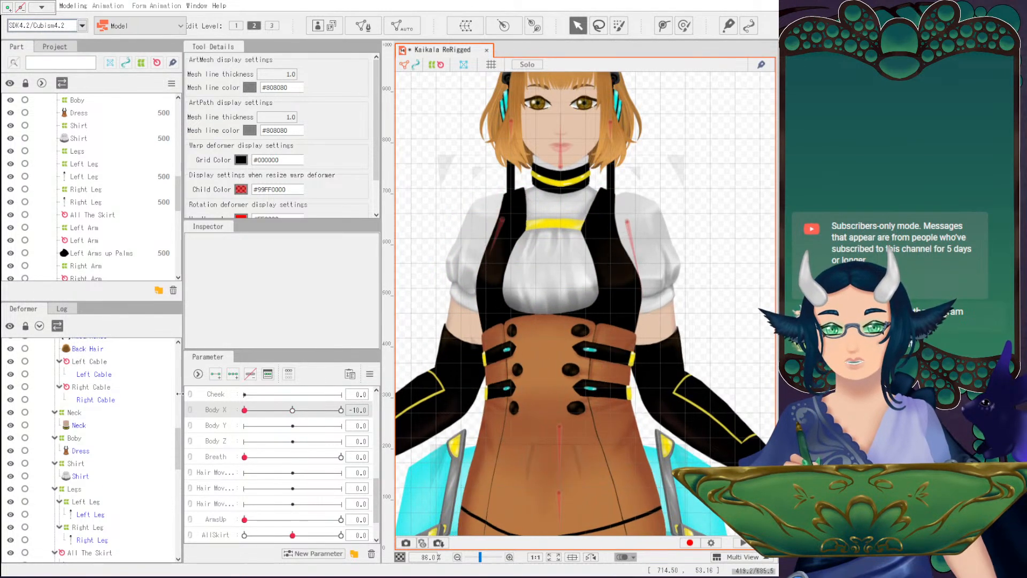
{"action": "left_click_drag", "start_coordinate": [557, 280], "coordinate": [562, 151]}
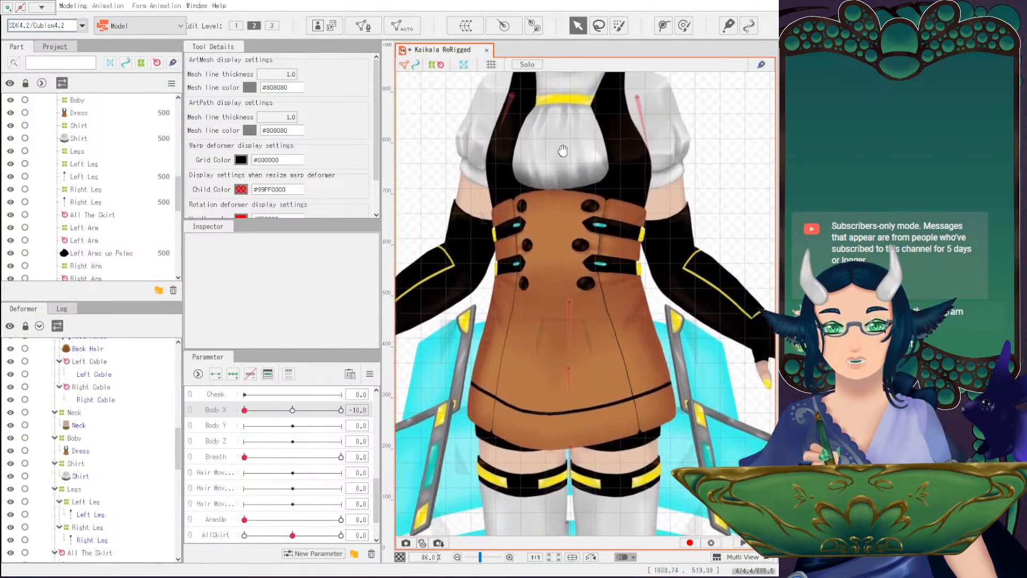
{"action": "scroll", "coordinate": [572, 228], "scroll_direction": "down", "scroll_amount": 2}
{"action": "left_click_drag", "start_coordinate": [571, 228], "coordinate": [590, 354]}
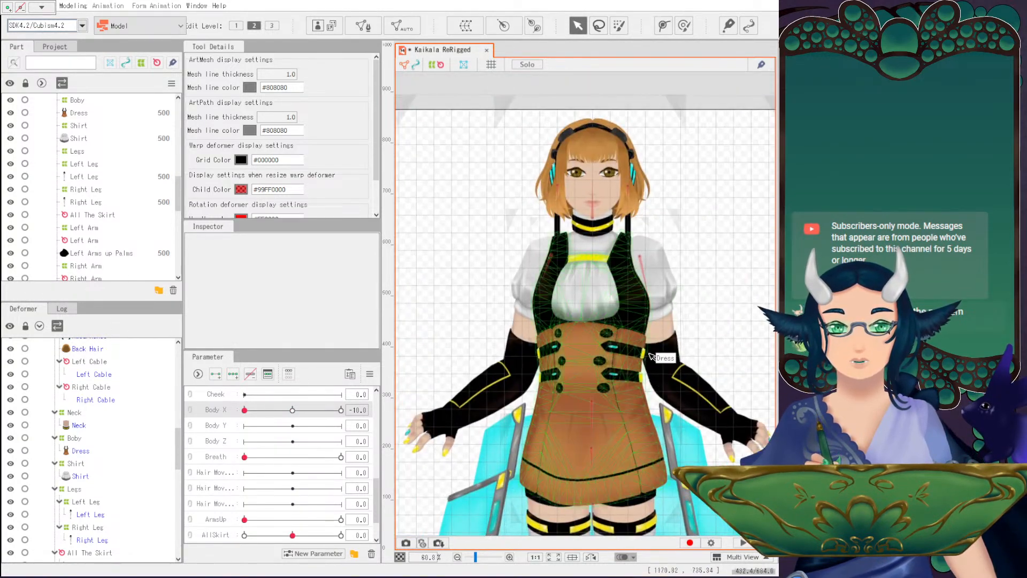
{"action": "scroll", "coordinate": [507, 276], "scroll_direction": "up", "scroll_amount": 2}
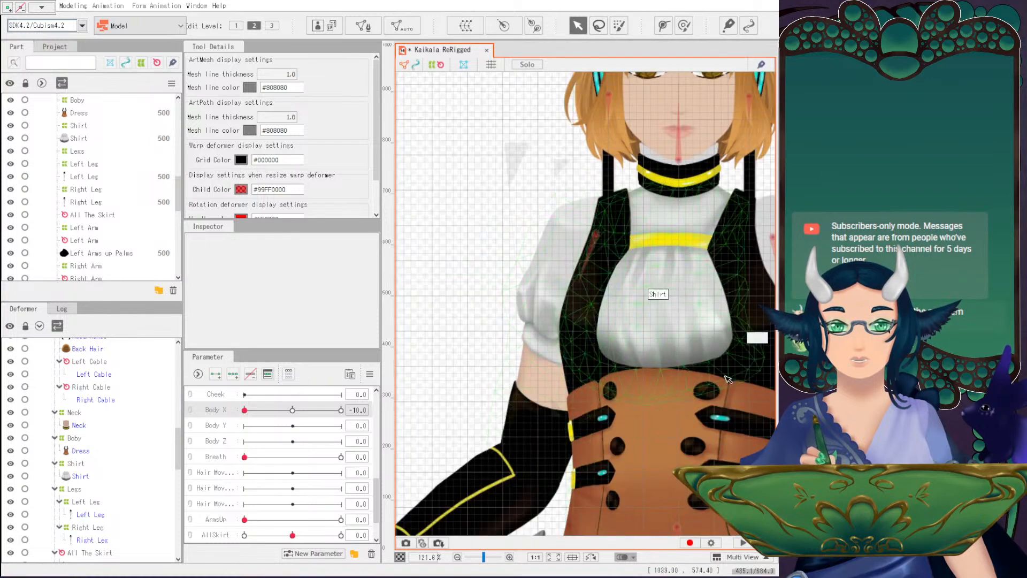
{"action": "left_click_drag", "start_coordinate": [694, 363], "coordinate": [612, 315]}
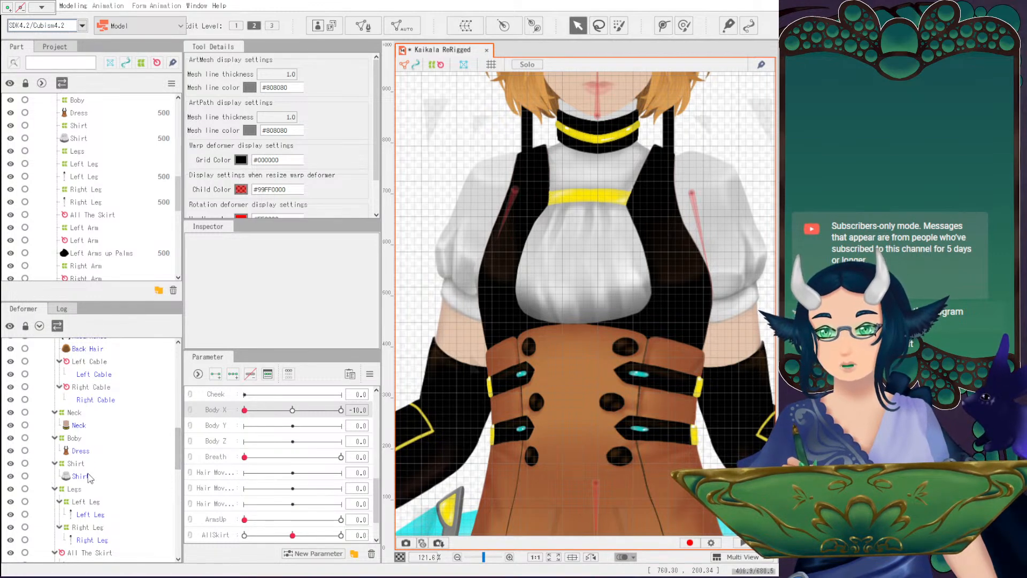
Mirror the Shirt warp's Body X -10 keyform onto 10 with Reflect Motion and test Body X at 10.
{"action": "left_click", "coordinate": [76, 464]}
{"action": "left_click", "coordinate": [370, 374]}
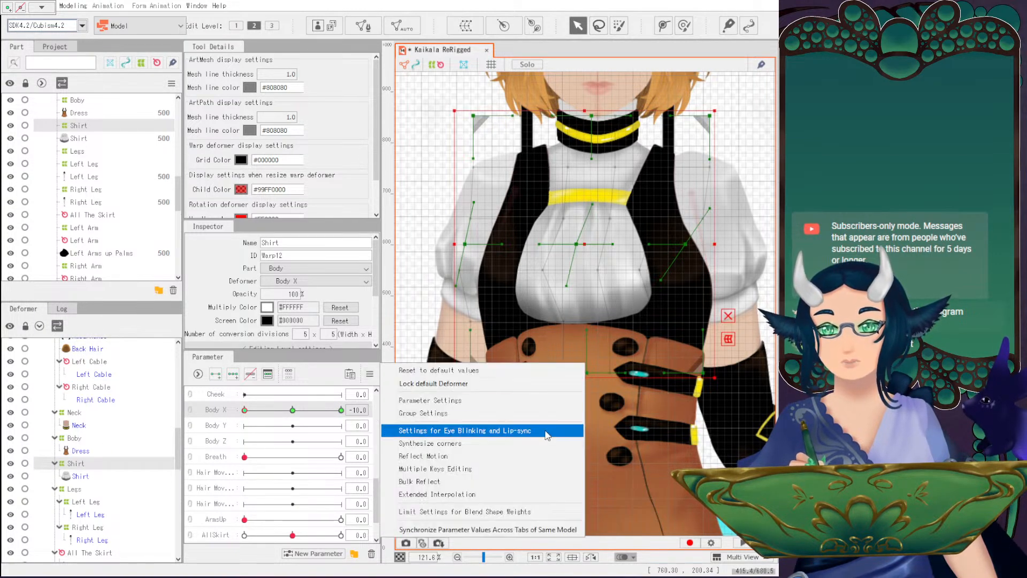
{"action": "left_click", "coordinate": [443, 458]}
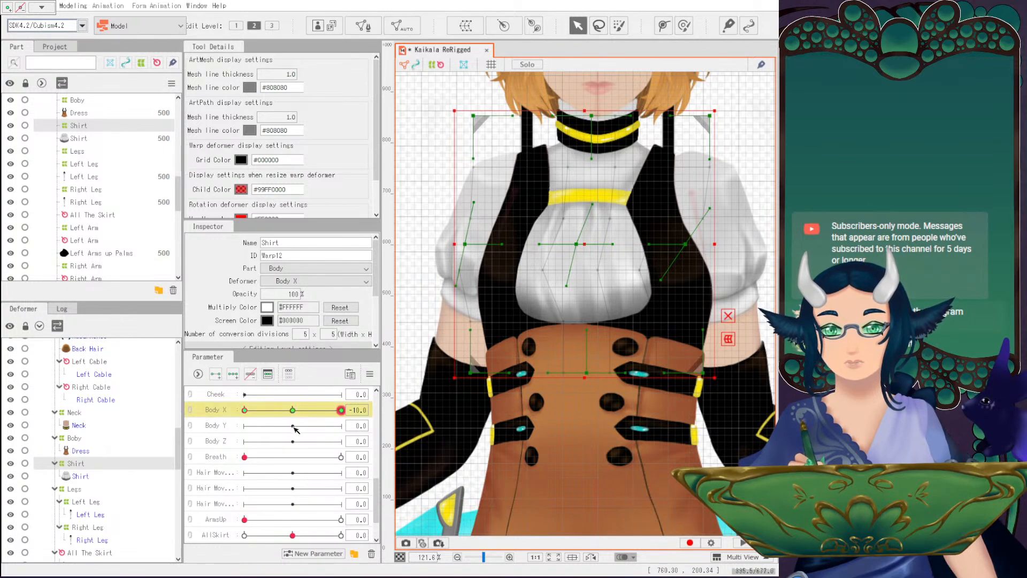
{"action": "left_click_drag", "start_coordinate": [251, 411], "coordinate": [355, 403]}
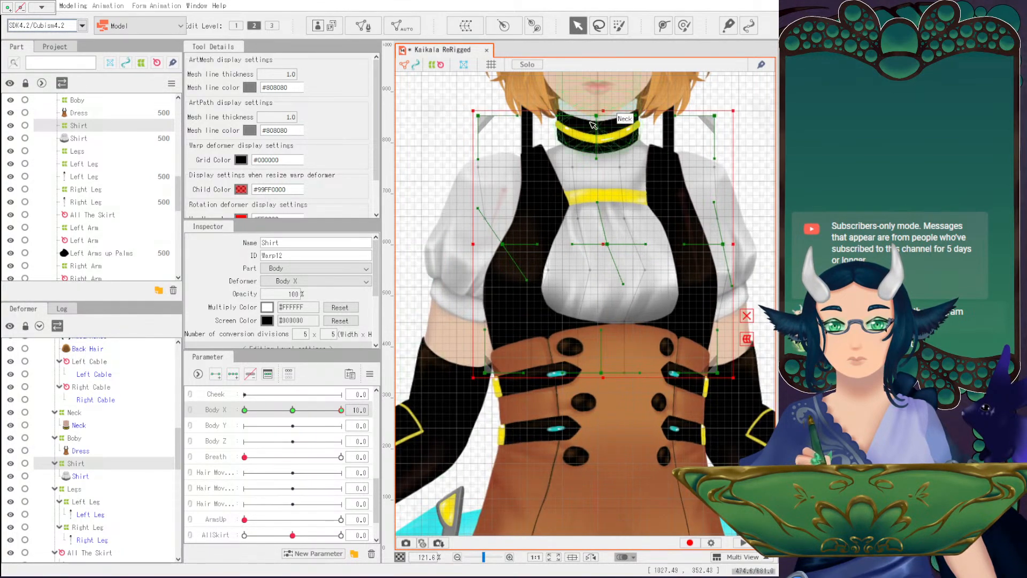
Shift the Neck warp slightly left at Body X 10 and test Body X at 0 and -10.
{"action": "left_click", "coordinate": [595, 143]}
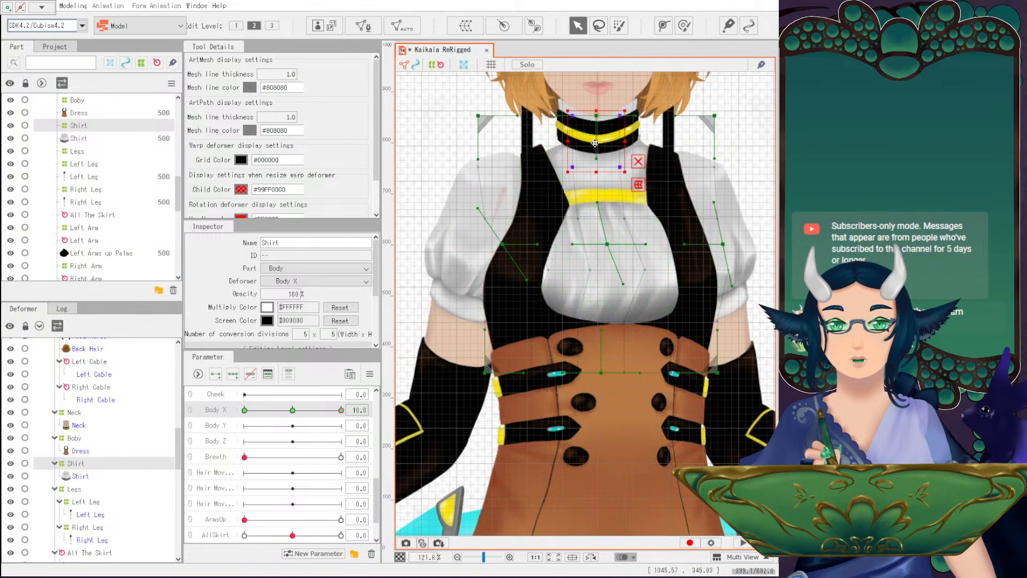
{"action": "left_click_drag", "start_coordinate": [593, 142], "coordinate": [587, 141]}
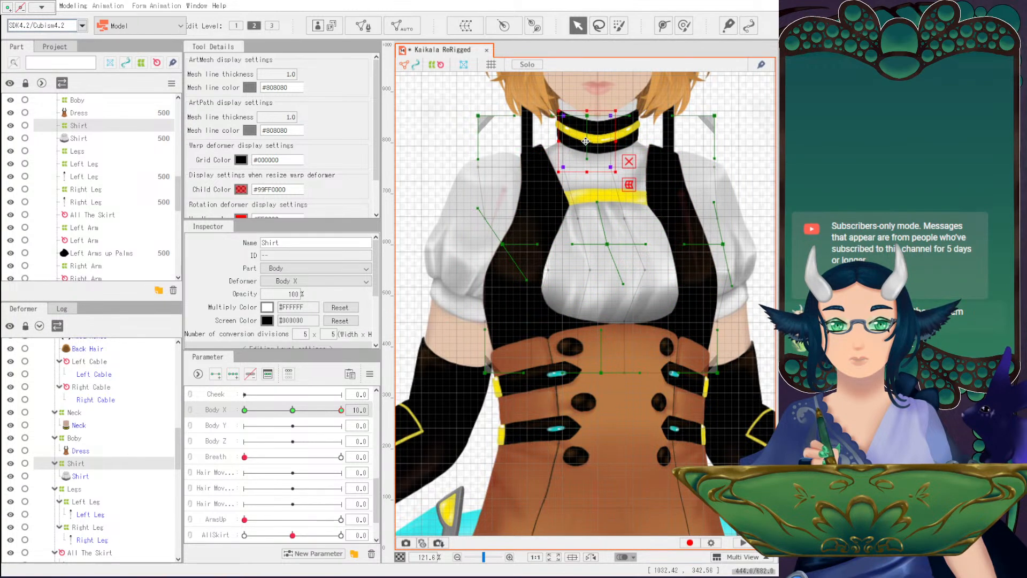
{"action": "left_click", "coordinate": [293, 410]}
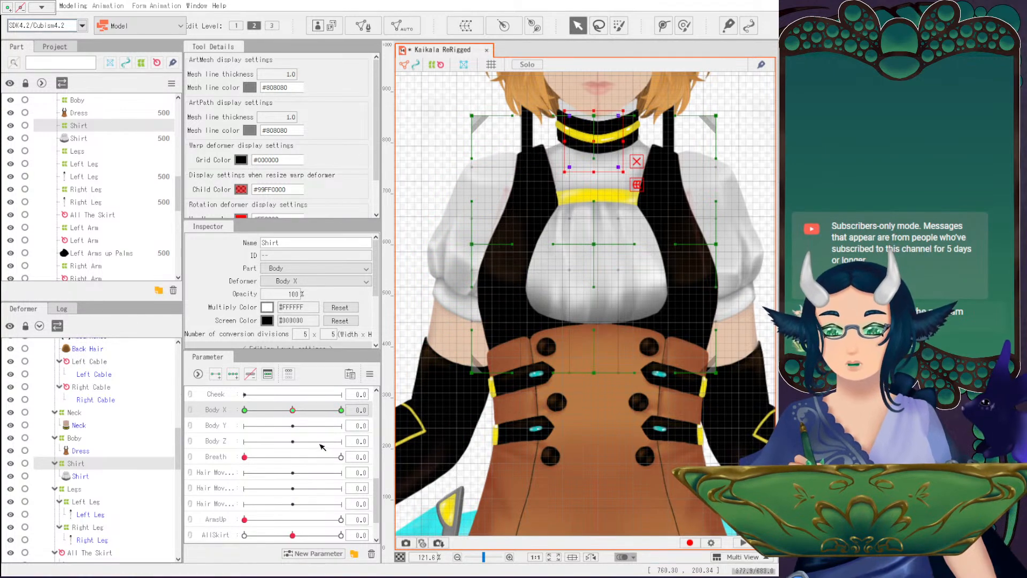
{"action": "left_click", "coordinate": [246, 410]}
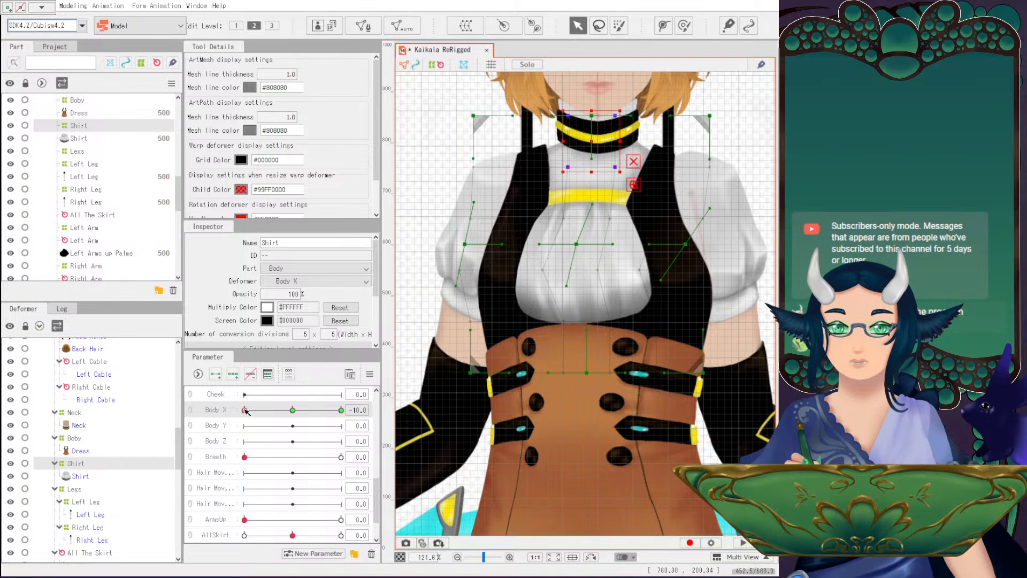
Nudge the Neck warp slightly right at Body X 10 and test Body X across its range.
{"action": "left_click_drag", "start_coordinate": [291, 410], "coordinate": [386, 404]}
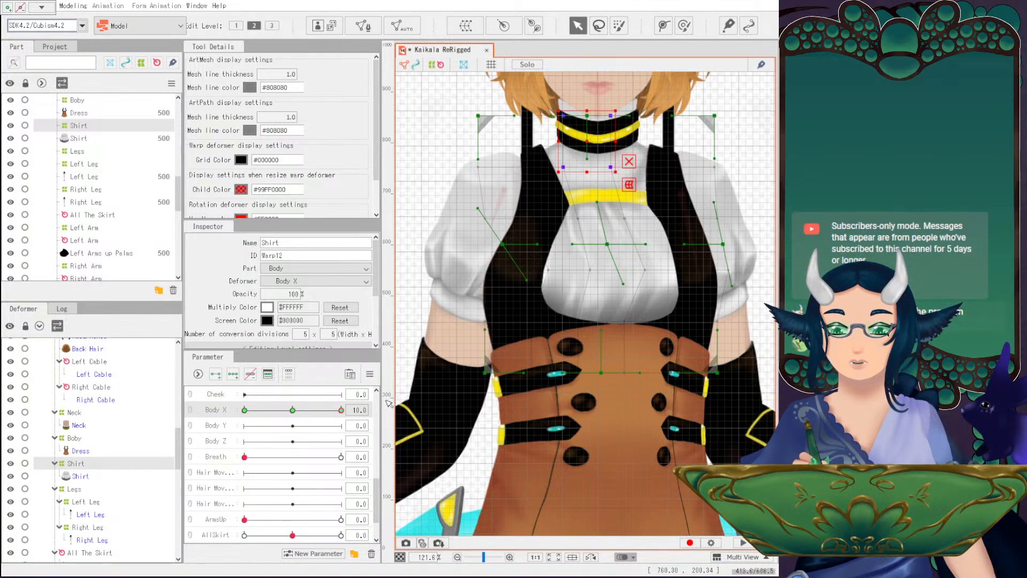
{"action": "key", "text": "shift+Right"}
{"action": "left_click_drag", "start_coordinate": [293, 410], "coordinate": [224, 411]}
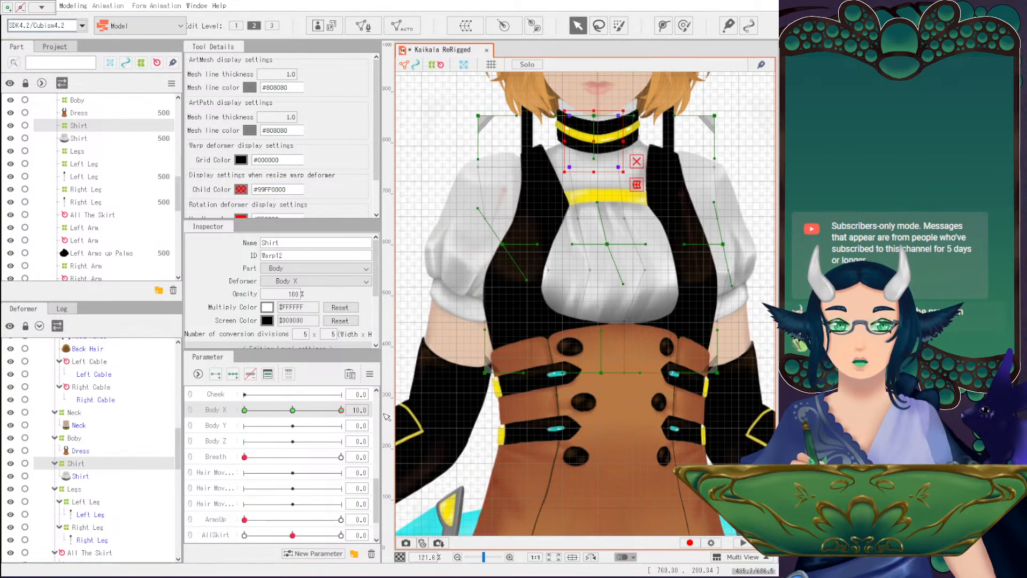
Deselect the warps and examine the upper body while testing Body X down to -10.
{"action": "left_click", "coordinate": [428, 166]}
{"action": "scroll", "coordinate": [428, 166], "scroll_direction": "down", "scroll_amount": 3}
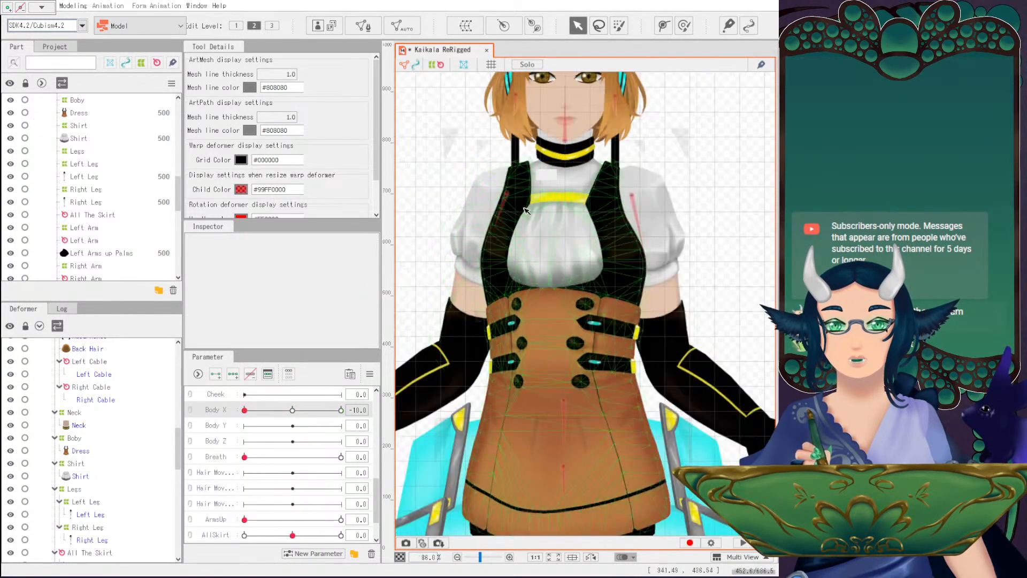
{"action": "left_click_drag", "start_coordinate": [293, 412], "coordinate": [195, 412]}
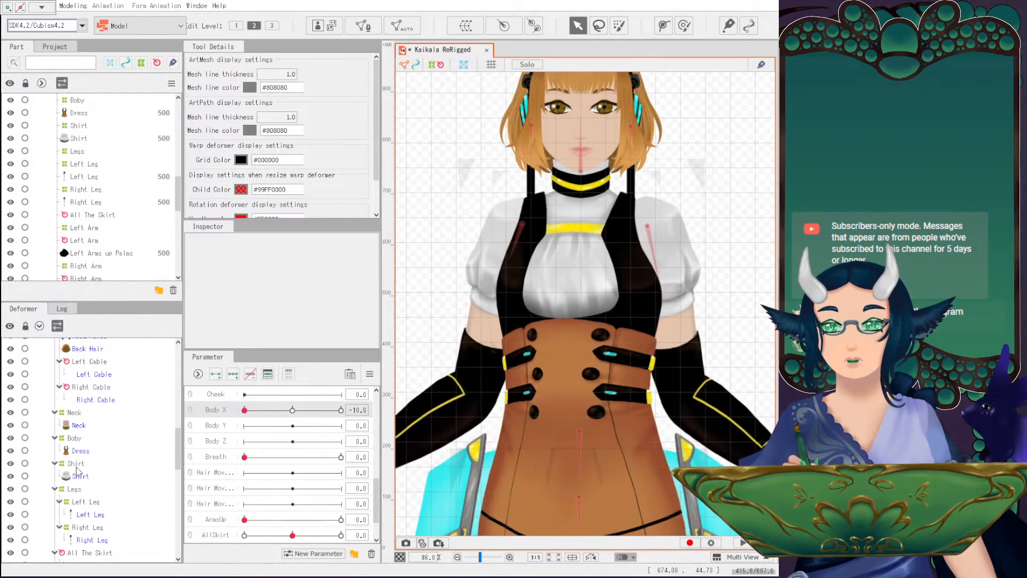
Try to adjust the Boby warp's top edge at Body X -10, undo the edits, and reset Body X to 0.
{"action": "left_click", "coordinate": [73, 438]}
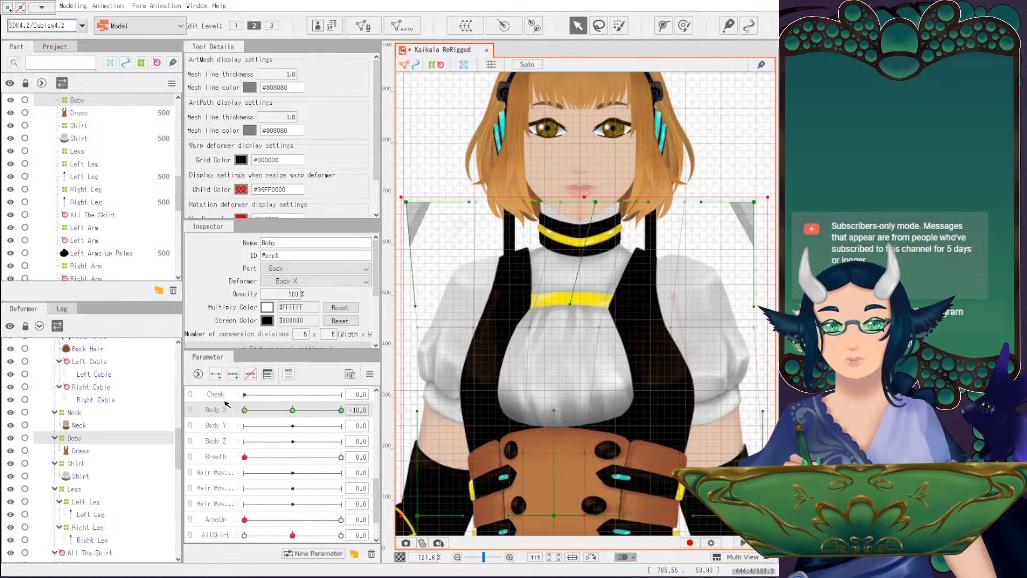
{"action": "left_click_drag", "start_coordinate": [473, 207], "coordinate": [559, 202]}
{"action": "key", "text": "ctrl+z"}
{"action": "left_click_drag", "start_coordinate": [304, 409], "coordinate": [236, 410]}
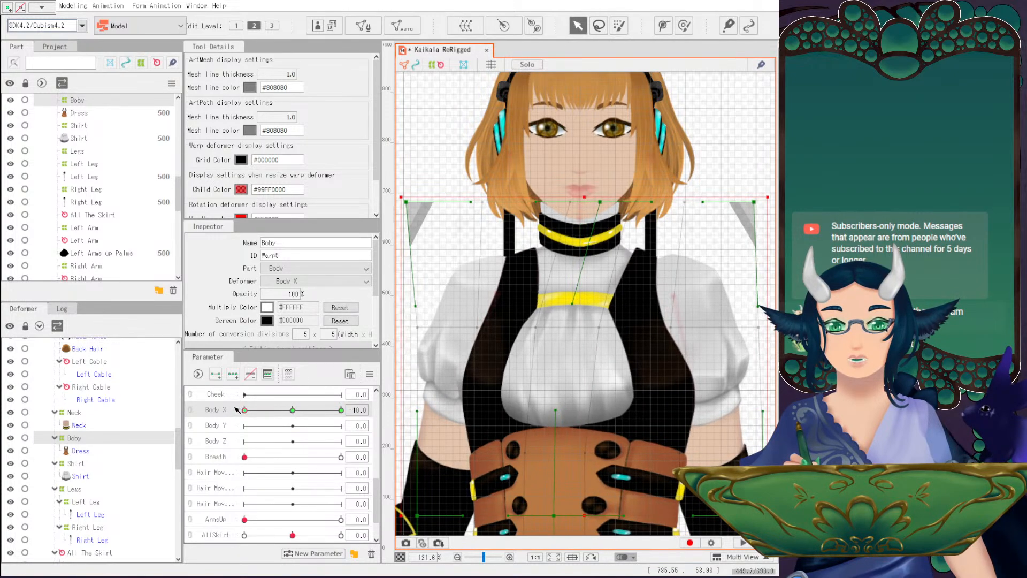
{"action": "left_click_drag", "start_coordinate": [647, 202], "coordinate": [636, 203]}
{"action": "key", "text": "ctrl+z"}
{"action": "key", "text": "ctrl+z"}
{"action": "mouse_move", "coordinate": [285, 410]}
{"action": "left_mouse_down"}
{"action": "mouse_move", "coordinate": [293, 410]}
{"action": "mouse_move", "coordinate": [233, 410]}
{"action": "mouse_move", "coordinate": [387, 408]}
{"action": "mouse_move", "coordinate": [212, 406]}
{"action": "mouse_move", "coordinate": [356, 405]}
{"action": "mouse_move", "coordinate": [277, 415]}
{"action": "left_mouse_up"}
{"action": "left_click", "coordinate": [295, 409]}
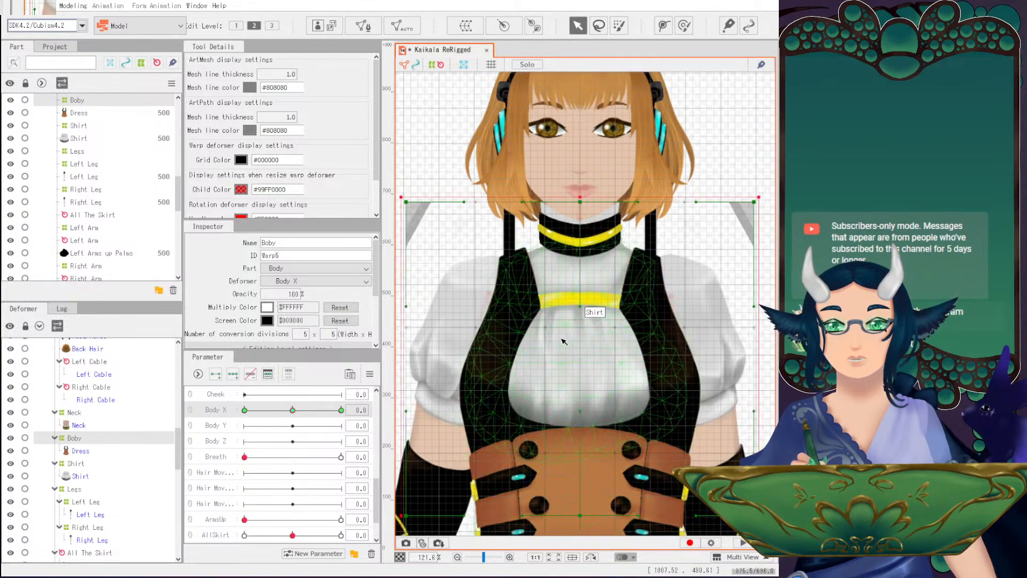
Deselect the Boby warp and save the Kaikala ReRigged model.
{"action": "scroll", "coordinate": [649, 316], "scroll_direction": "down", "scroll_amount": 4}
{"action": "left_click", "coordinate": [456, 275]}
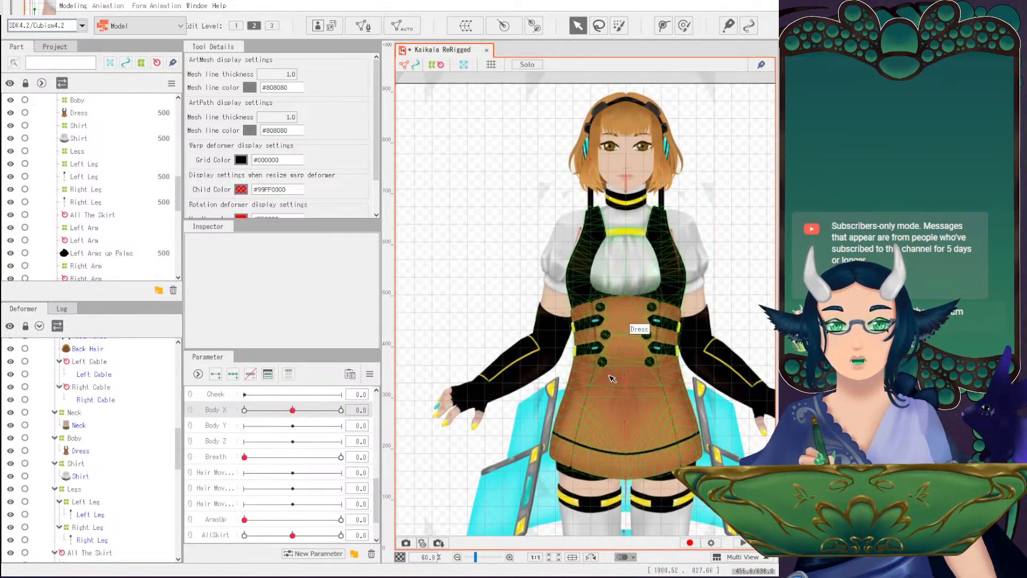
{"action": "scroll", "coordinate": [481, 278], "scroll_direction": "down", "scroll_amount": 3}
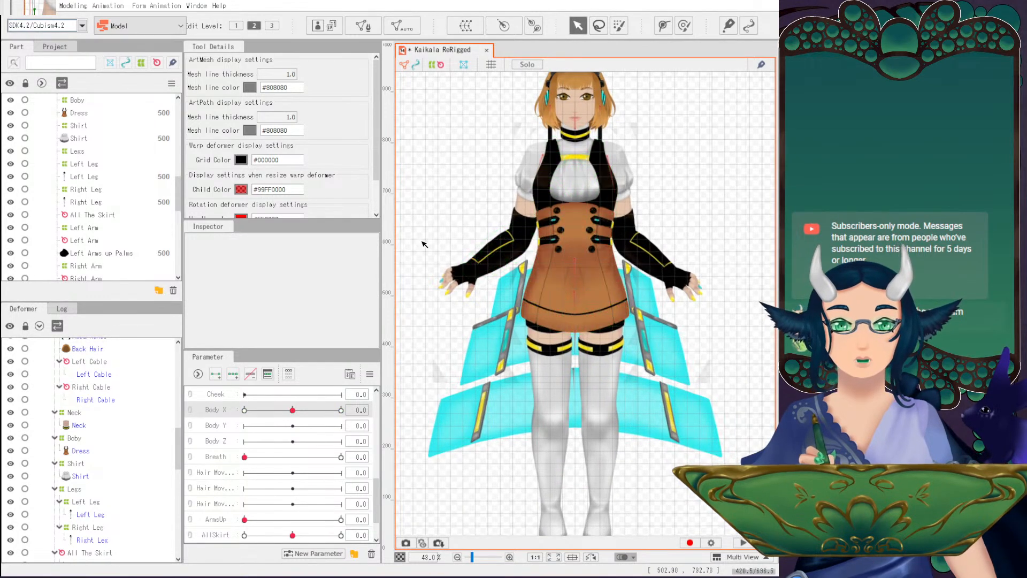
{"action": "left_click", "coordinate": [30, 6]}
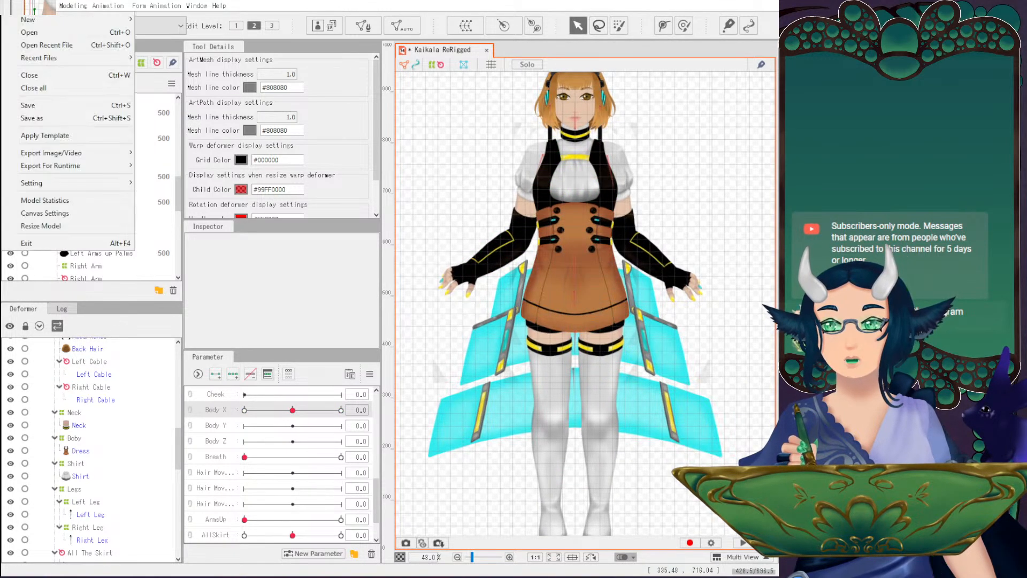
{"action": "left_click", "coordinate": [32, 105]}
Test Body X across its range on the whole figure and return it to 0.
{"action": "left_click_drag", "start_coordinate": [292, 410], "coordinate": [369, 407]}
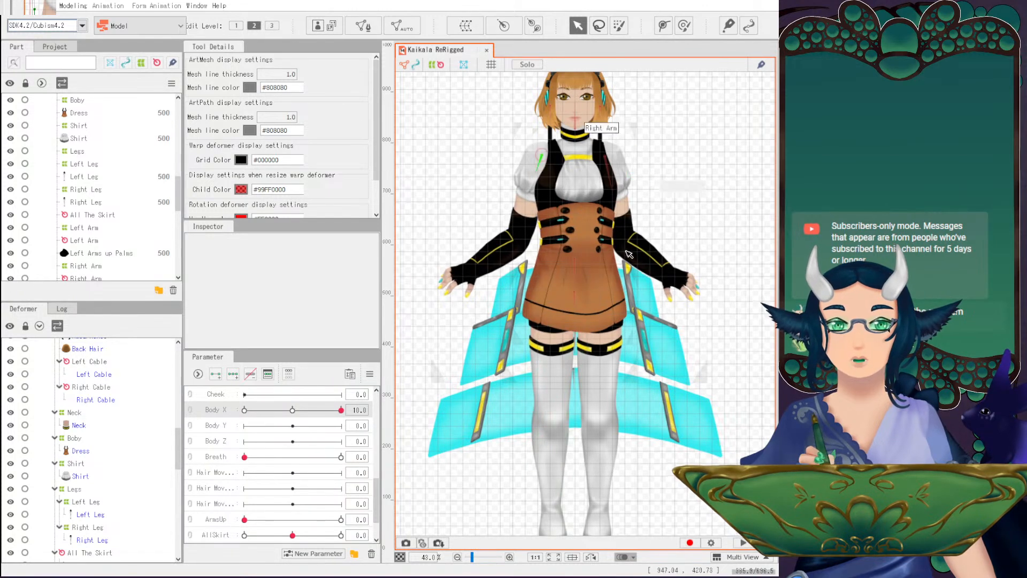
{"action": "left_click", "coordinate": [292, 409]}
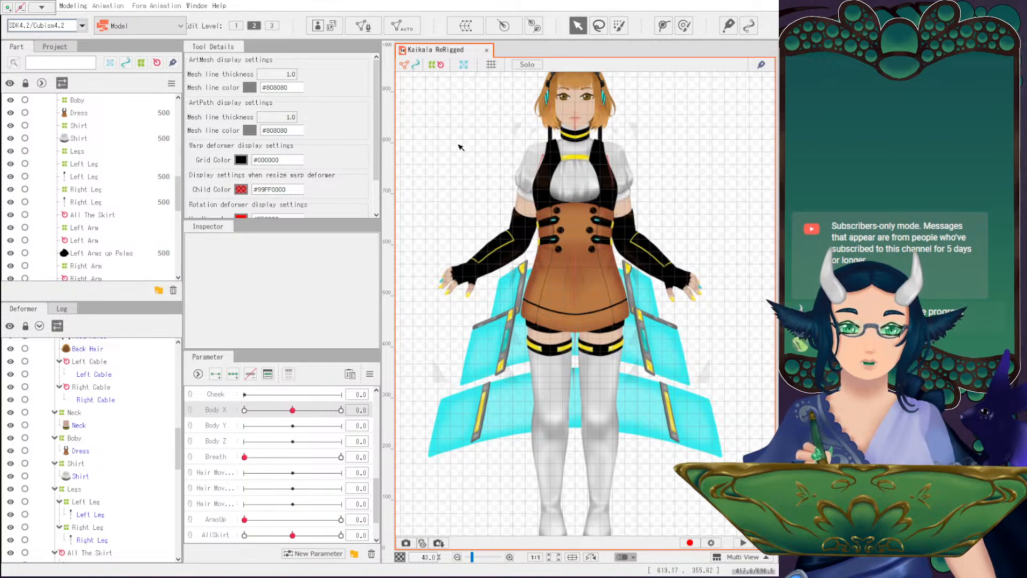
{"action": "left_click_drag", "start_coordinate": [292, 410], "coordinate": [253, 417]}
{"action": "left_click", "coordinate": [293, 410]}
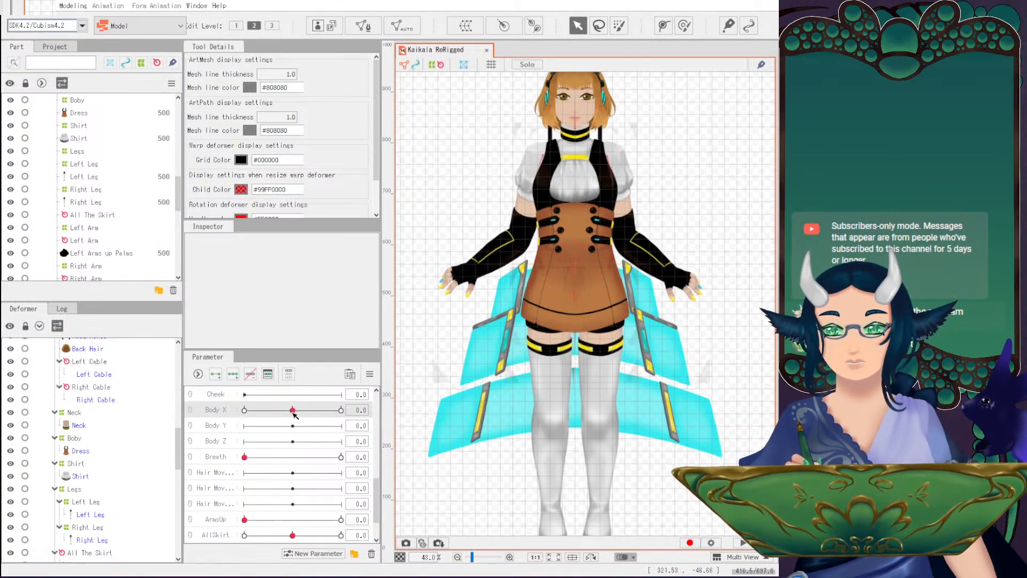
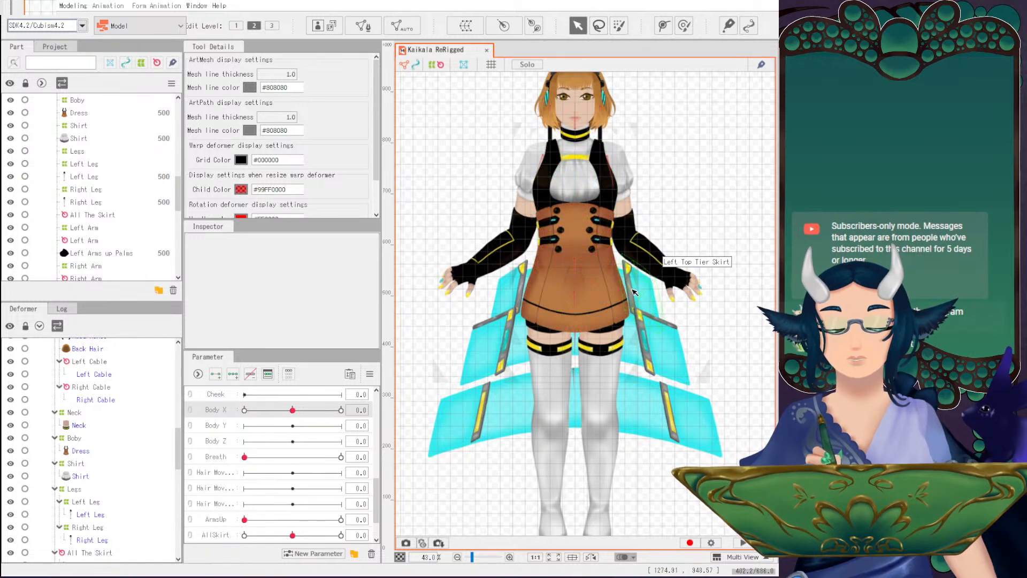
{"action": "mouse_move", "coordinate": [292, 410]}
{"action": "left_mouse_down"}
{"action": "mouse_move", "coordinate": [341, 410]}
{"action": "mouse_move", "coordinate": [220, 410]}
{"action": "mouse_move", "coordinate": [340, 410]}
{"action": "mouse_move", "coordinate": [235, 410]}
{"action": "mouse_move", "coordinate": [332, 411]}
{"action": "mouse_move", "coordinate": [293, 410]}
{"action": "left_mouse_up"}
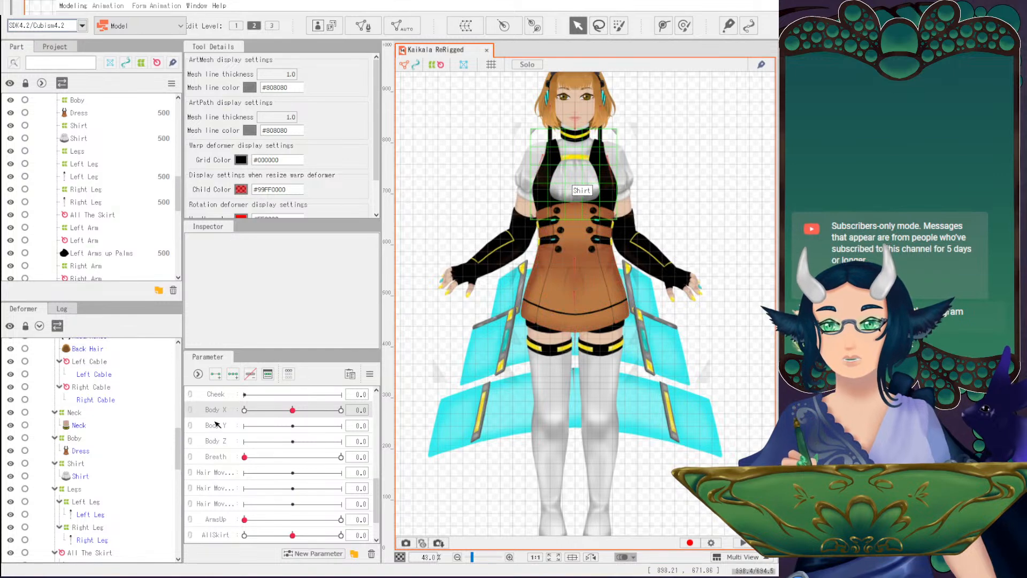
{"action": "left_click_drag", "start_coordinate": [292, 410], "coordinate": [342, 411]}
{"action": "left_click", "coordinate": [293, 411]}
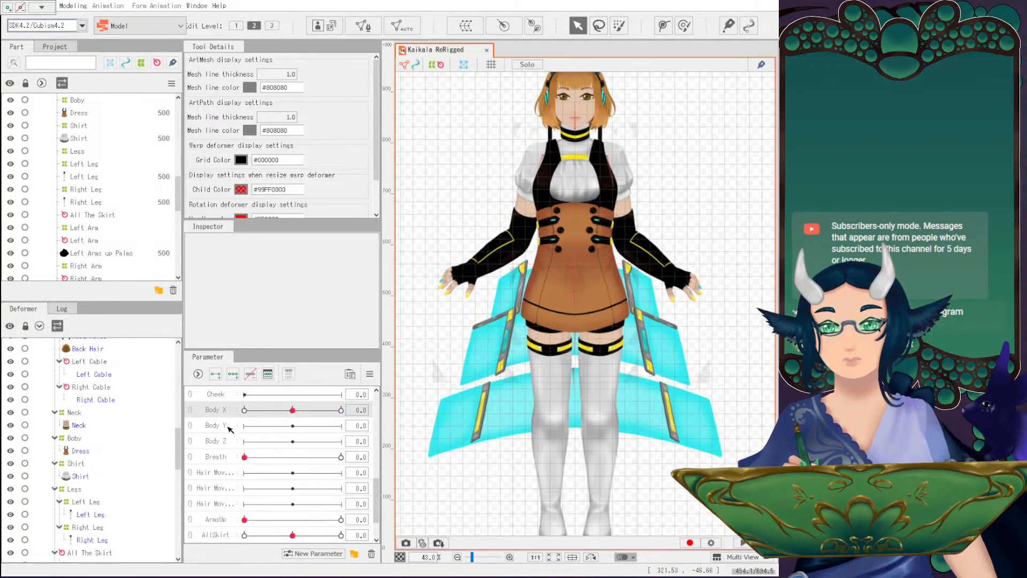
Delete the Body Y parameter.
{"action": "left_click", "coordinate": [229, 428]}
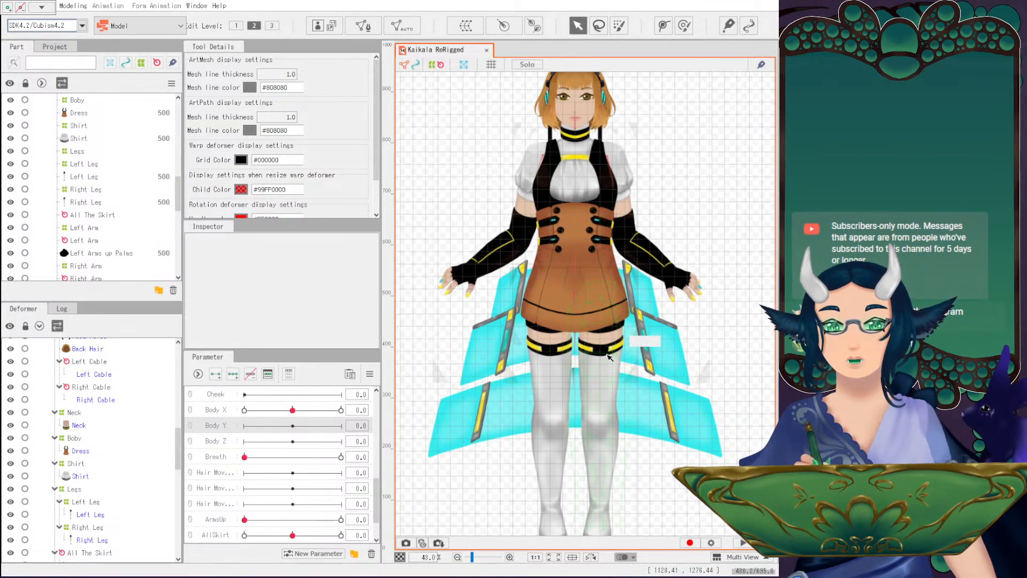
{"action": "left_click_drag", "start_coordinate": [582, 230], "coordinate": [575, 321]}
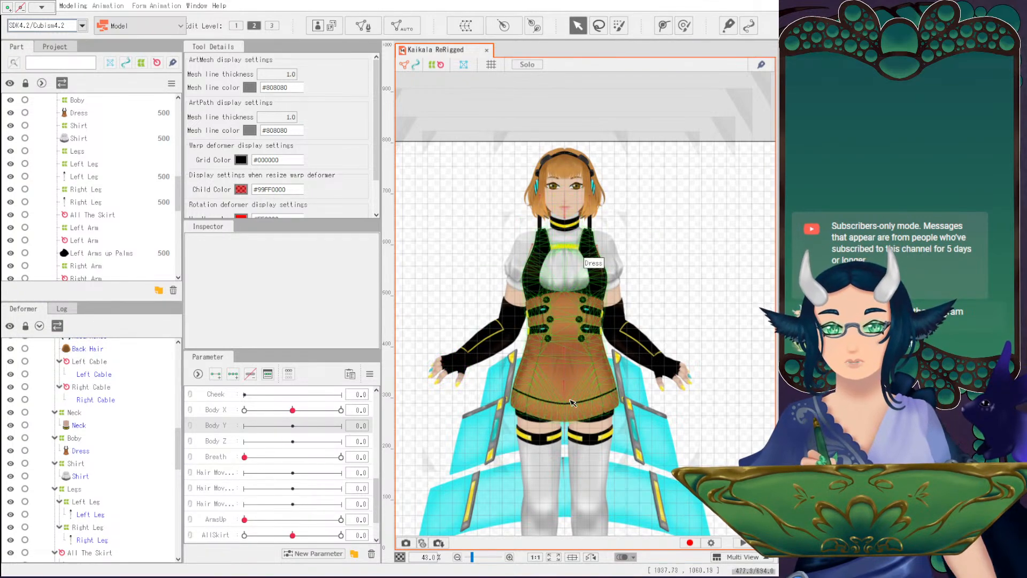
{"action": "scroll", "coordinate": [595, 446], "scroll_direction": "down", "scroll_amount": 3}
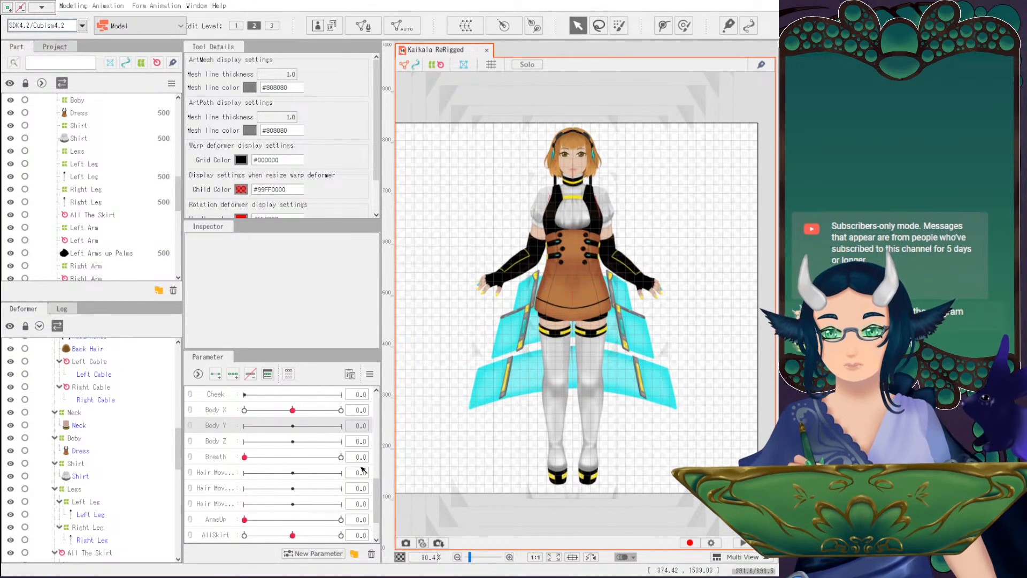
{"action": "left_click", "coordinate": [371, 556]}
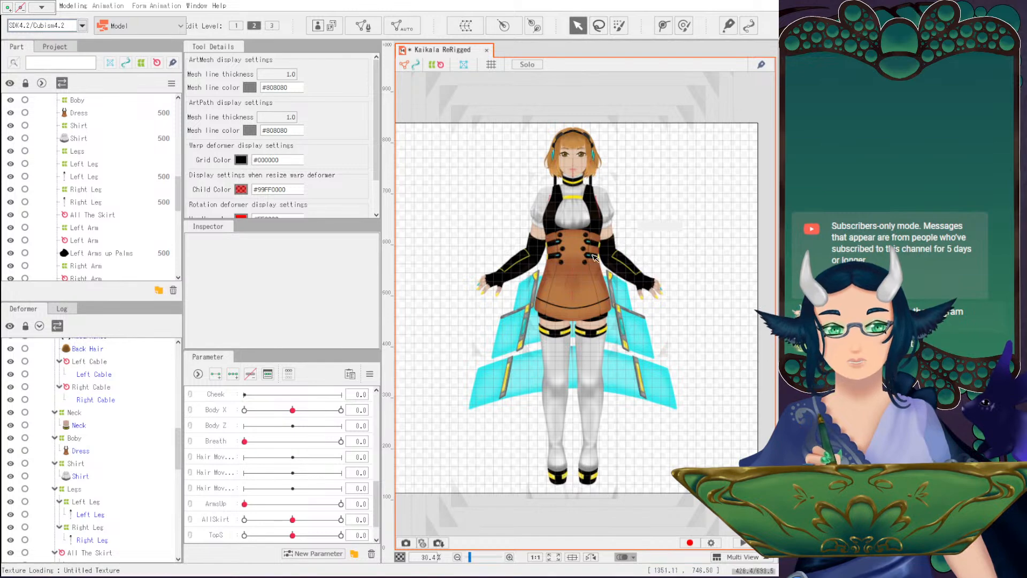
Examine the shirt and dress while testing Body X at 10, and reset it to 0.
{"action": "scroll", "coordinate": [612, 282], "scroll_direction": "up", "scroll_amount": 4}
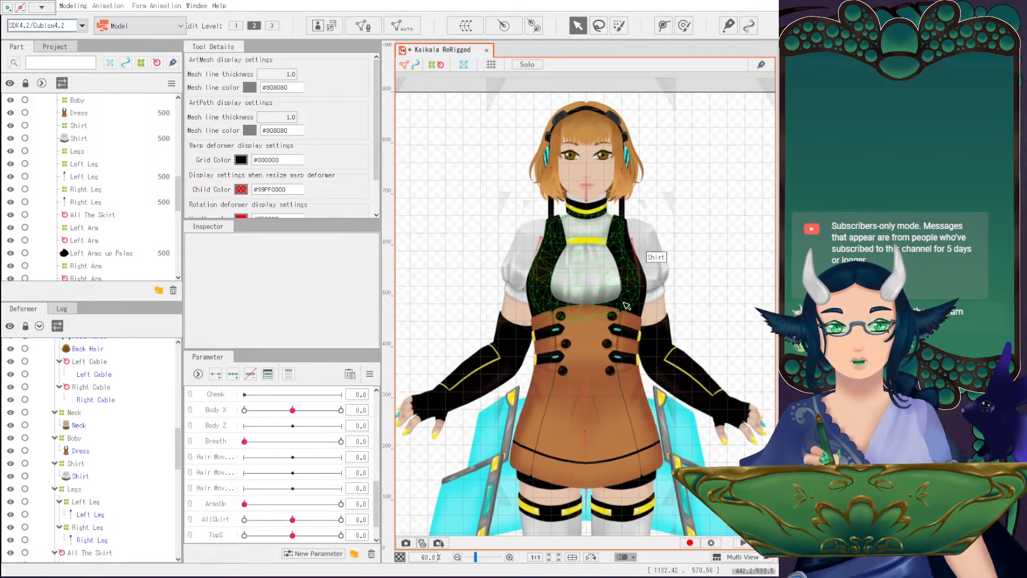
{"action": "left_click_drag", "start_coordinate": [292, 409], "coordinate": [405, 428]}
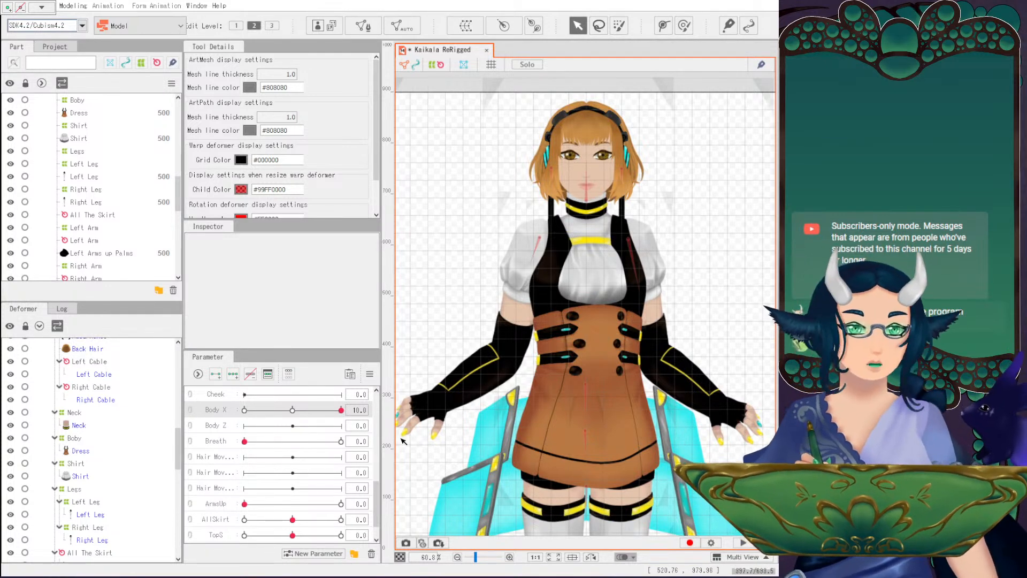
{"action": "left_click", "coordinate": [293, 411]}
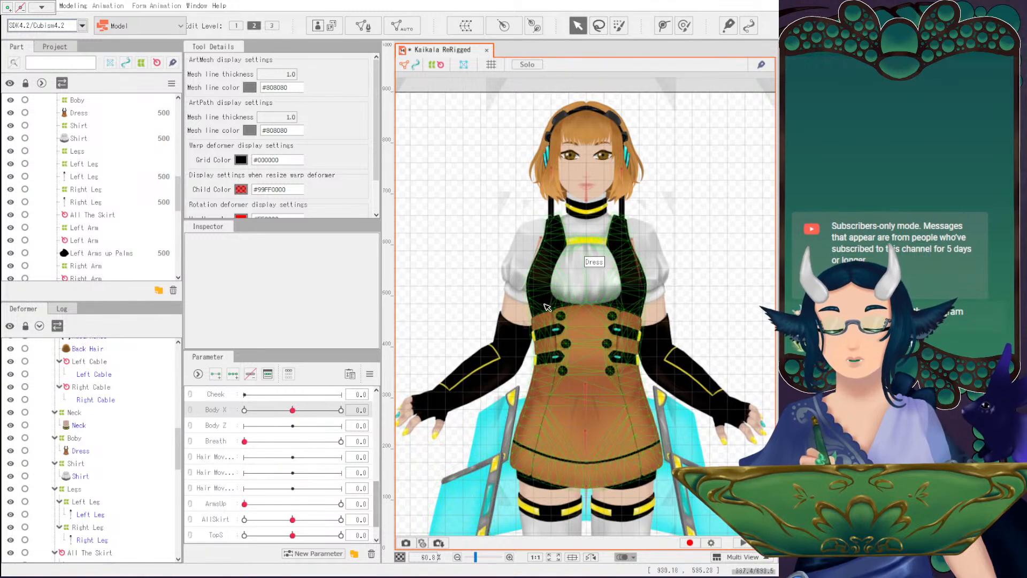
{"action": "scroll", "coordinate": [453, 306], "scroll_direction": "down", "scroll_amount": 4}
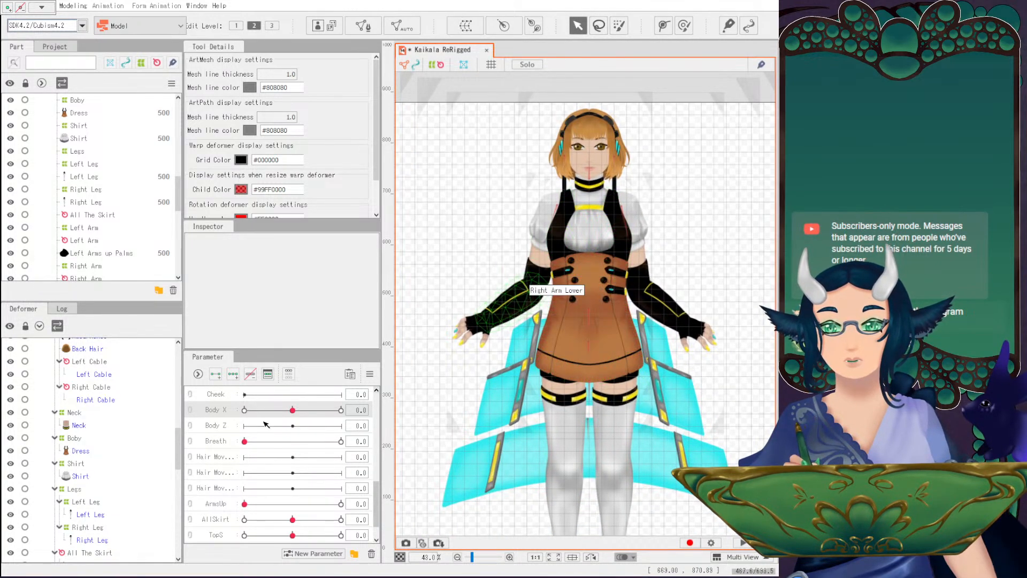
Undo the deletion of the Body Y parameter, test Body X at -10, and reset it to 0.
{"action": "key", "text": "ctrl+z"}
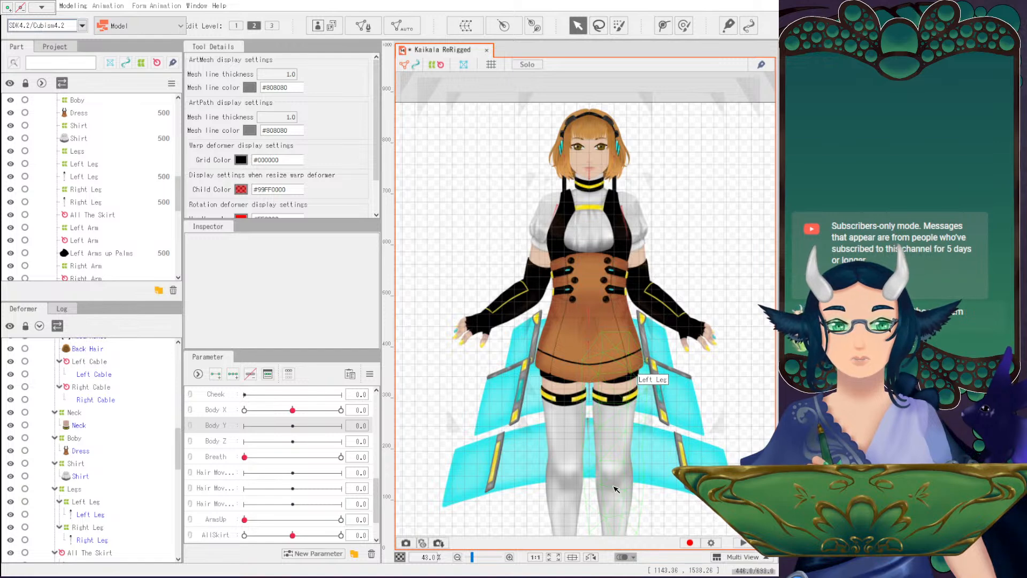
{"action": "left_click_drag", "start_coordinate": [292, 409], "coordinate": [221, 415]}
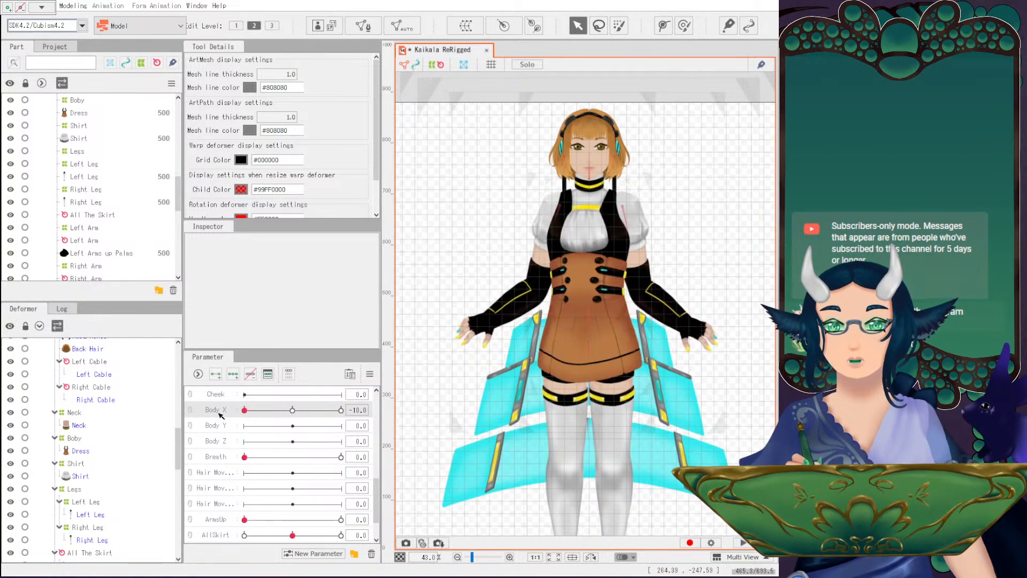
{"action": "left_click", "coordinate": [293, 411]}
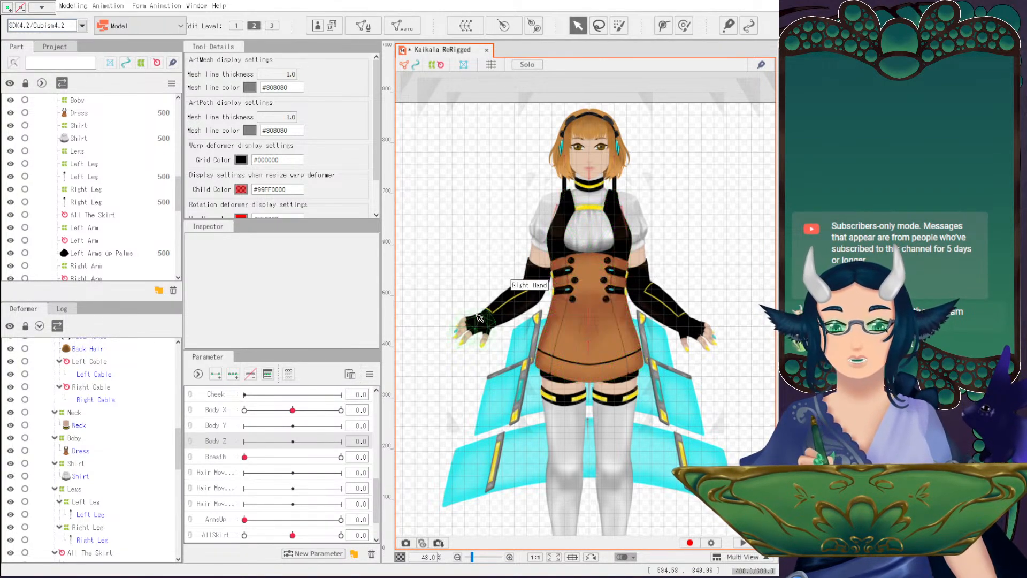
{"action": "scroll", "coordinate": [586, 225], "scroll_direction": "up", "scroll_amount": 2}
{"action": "left_click_drag", "start_coordinate": [586, 225], "coordinate": [575, 310]}
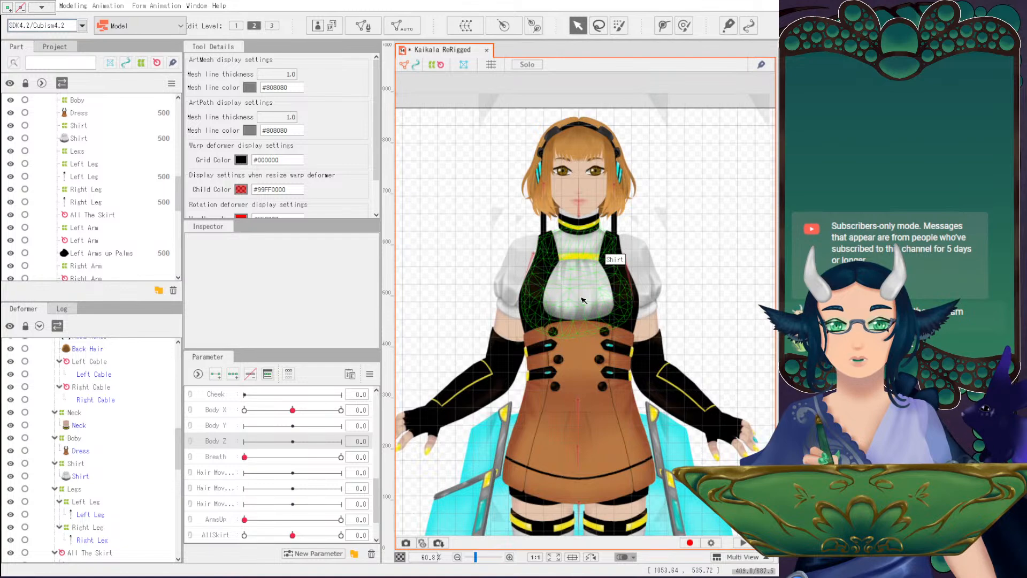
{"action": "scroll", "coordinate": [583, 301], "scroll_direction": "down", "scroll_amount": 3}
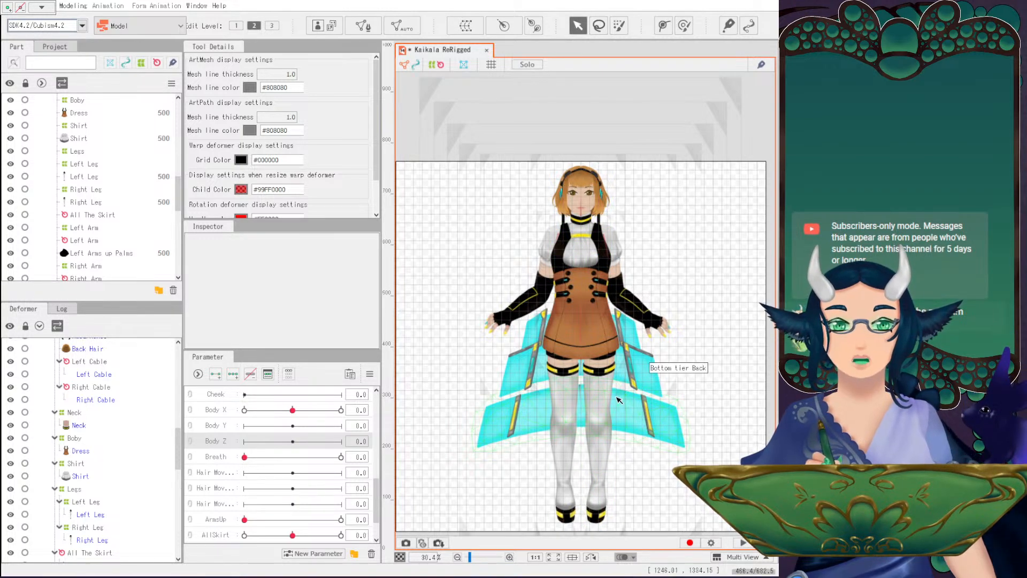
{"action": "scroll", "coordinate": [563, 225], "scroll_direction": "up", "scroll_amount": 3}
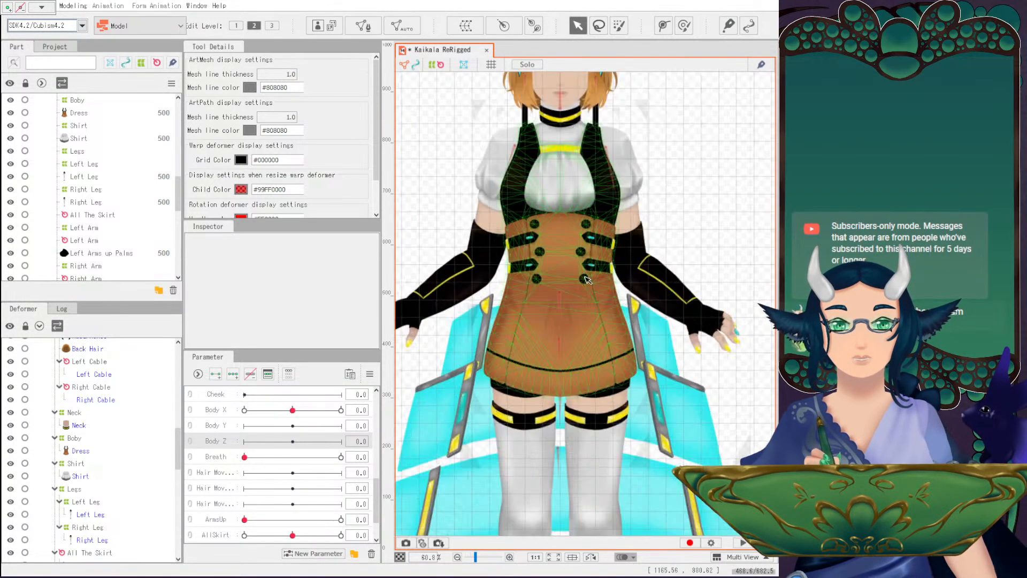
{"action": "left_click_drag", "start_coordinate": [564, 225], "coordinate": [587, 355]}
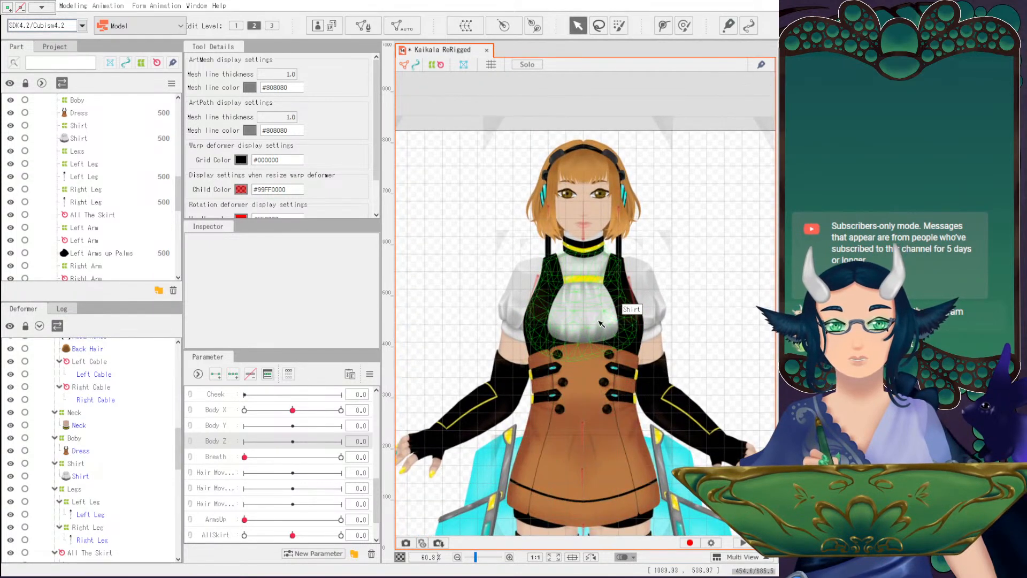
{"action": "scroll", "coordinate": [600, 323], "scroll_direction": "down", "scroll_amount": 3}
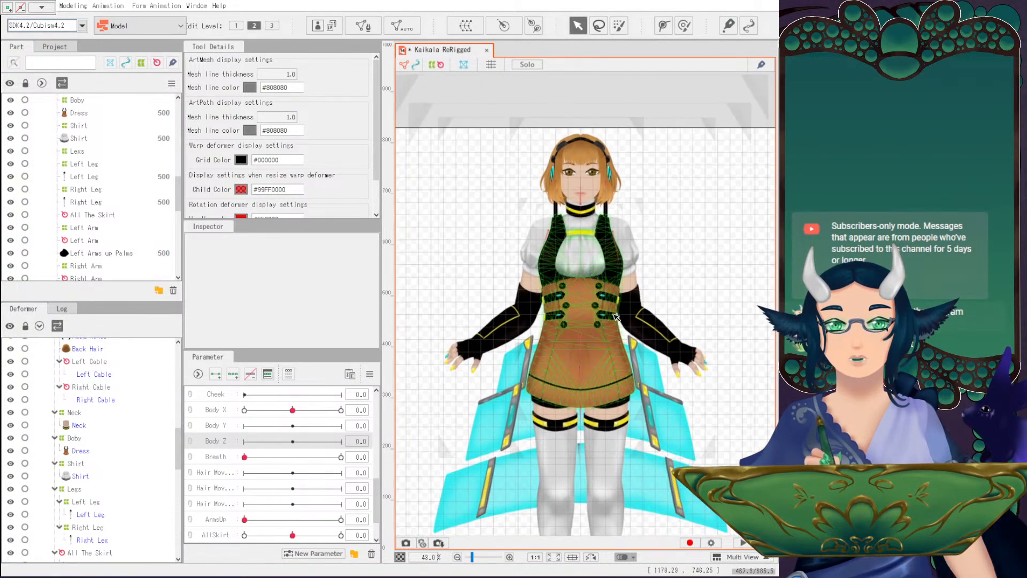
{"action": "left_click_drag", "start_coordinate": [672, 357], "coordinate": [671, 221]}
{"action": "left_click_drag", "start_coordinate": [598, 174], "coordinate": [613, 357]}
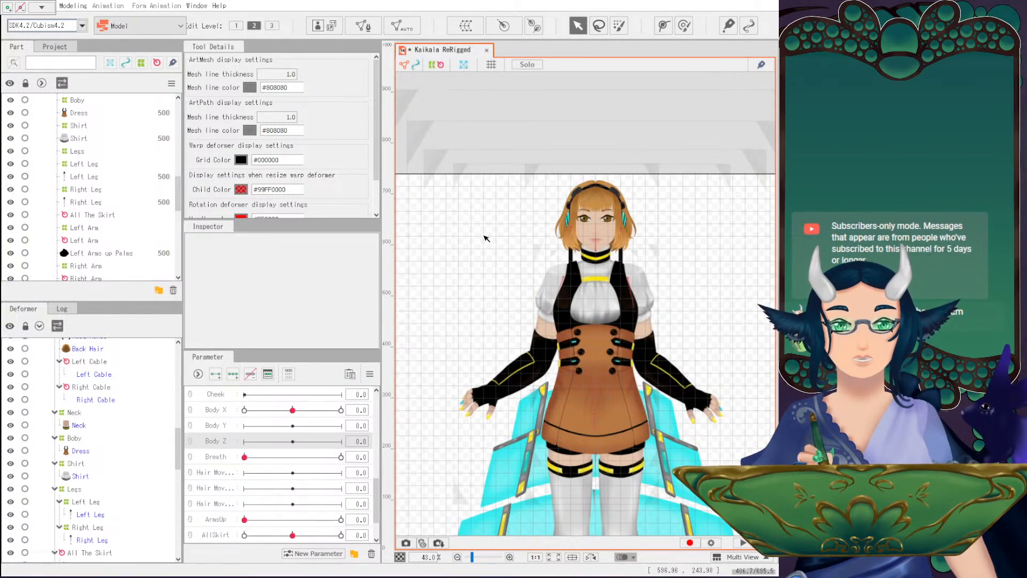
{"action": "scroll", "coordinate": [505, 319], "scroll_direction": "up", "scroll_amount": 2}
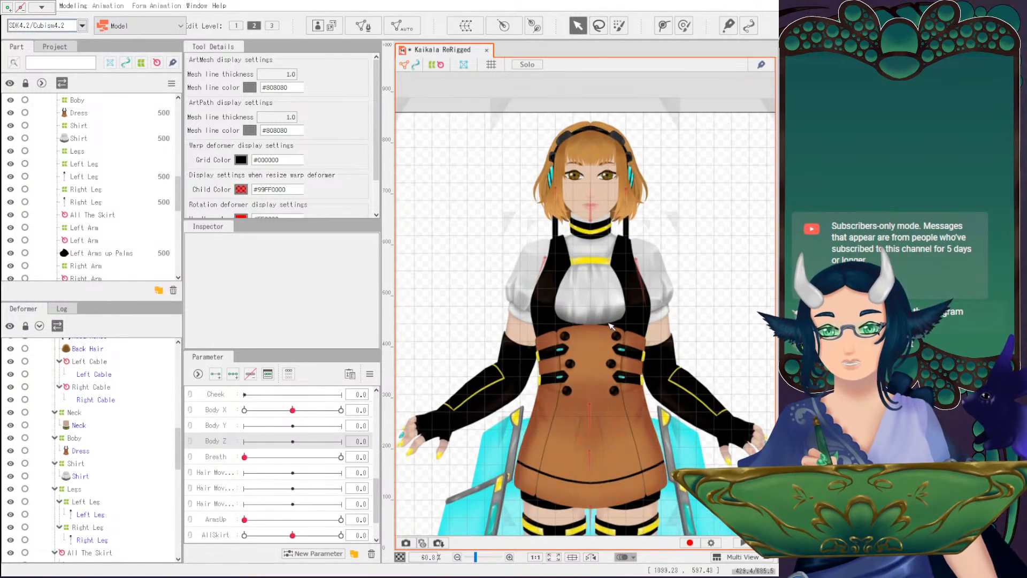
{"action": "scroll", "coordinate": [591, 301], "scroll_direction": "up", "scroll_amount": 3}
{"action": "left_click_drag", "start_coordinate": [588, 298], "coordinate": [624, 308]}
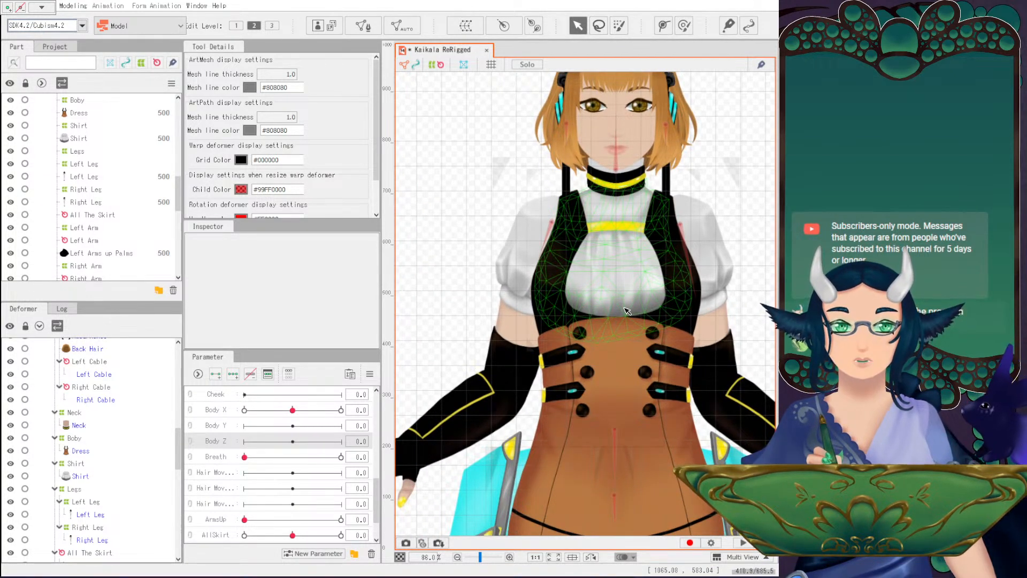
{"action": "left_click_drag", "start_coordinate": [597, 193], "coordinate": [590, 251]}
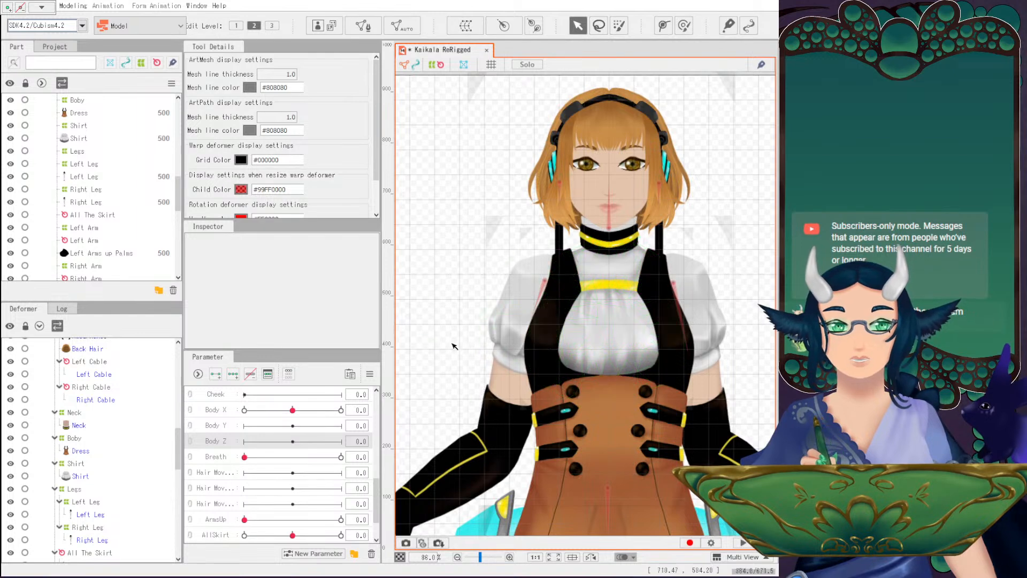
Create a warp deformer named Head as the parent of the Head rotation deformer, keeping it under Body X.
{"action": "scroll", "coordinate": [263, 481], "scroll_direction": "up", "scroll_amount": 5}
{"action": "scroll", "coordinate": [263, 481], "scroll_direction": "up", "scroll_amount": 1}
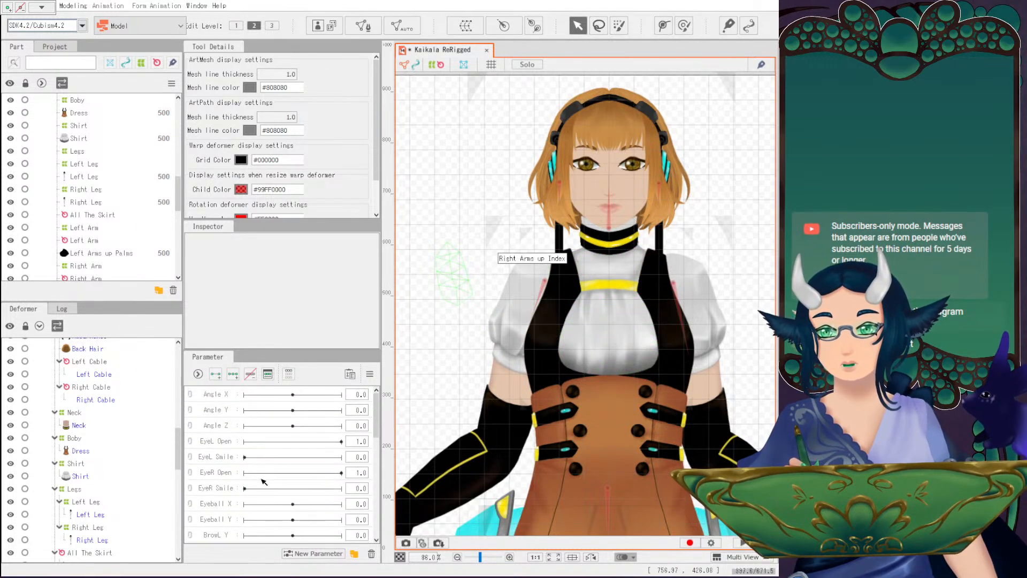
{"action": "left_click", "coordinate": [219, 429]}
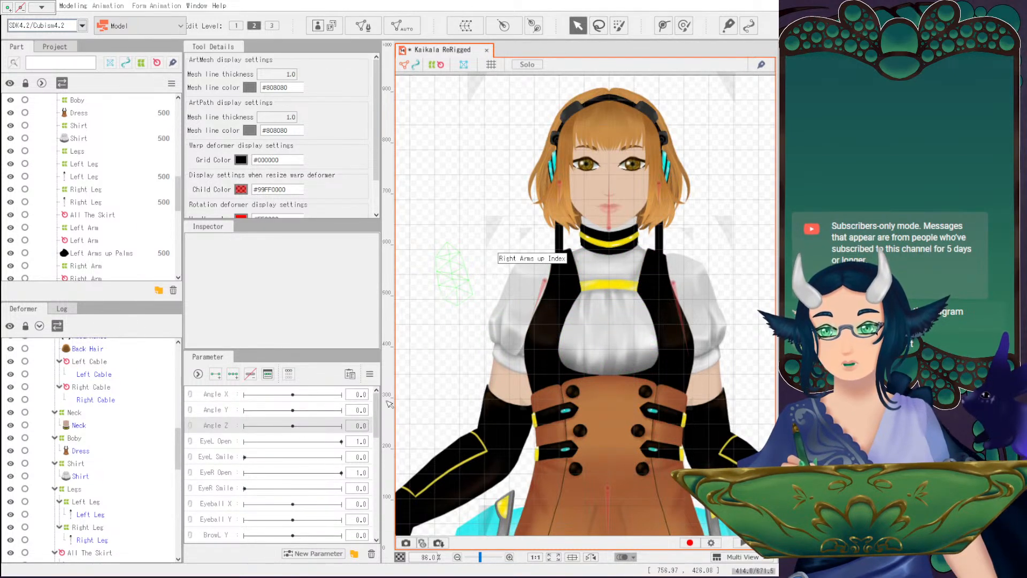
{"action": "scroll", "coordinate": [108, 466], "scroll_direction": "up", "scroll_amount": 4}
{"action": "scroll", "coordinate": [108, 465], "scroll_direction": "down", "scroll_amount": 2}
{"action": "scroll", "coordinate": [90, 481], "scroll_direction": "up", "scroll_amount": 5}
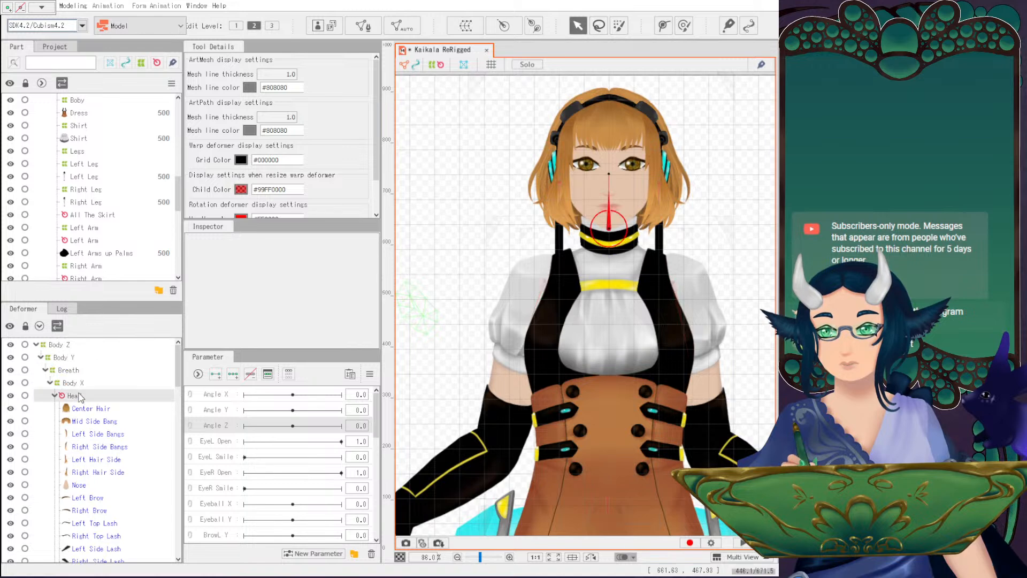
{"action": "left_click", "coordinate": [74, 396]}
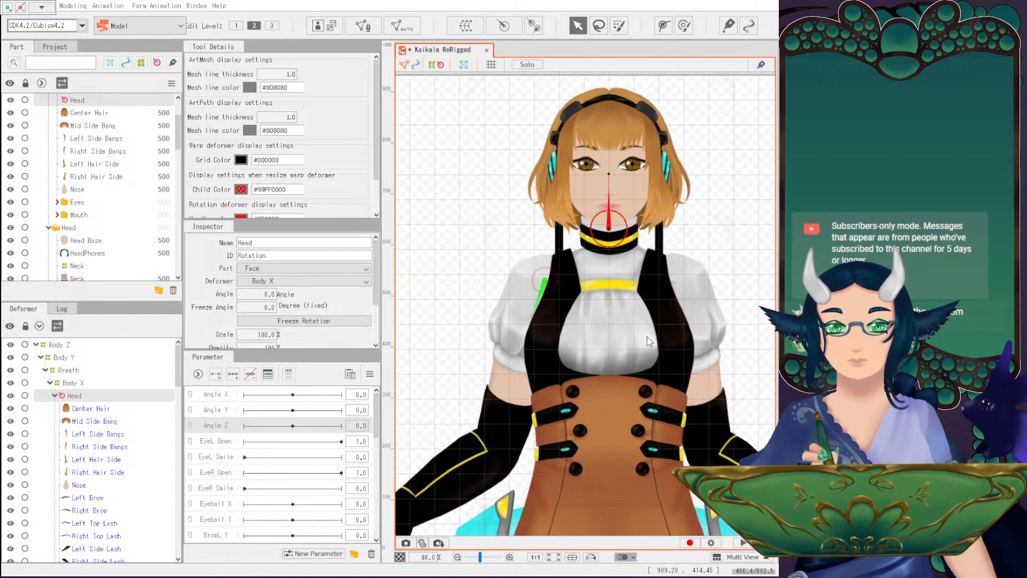
{"action": "key", "text": "ctrl+z"}
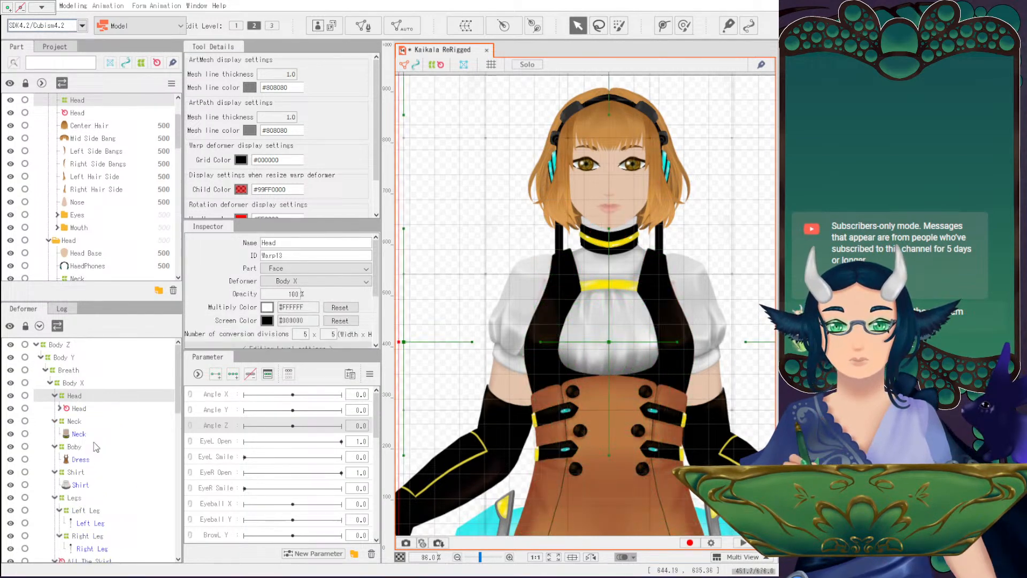
Add three keys on Angle Z for the Head rotation deformer and rotate the head to -12.5 degrees at Angle Z -30.
{"action": "left_click", "coordinate": [58, 409]}
{"action": "left_click", "coordinate": [75, 408]}
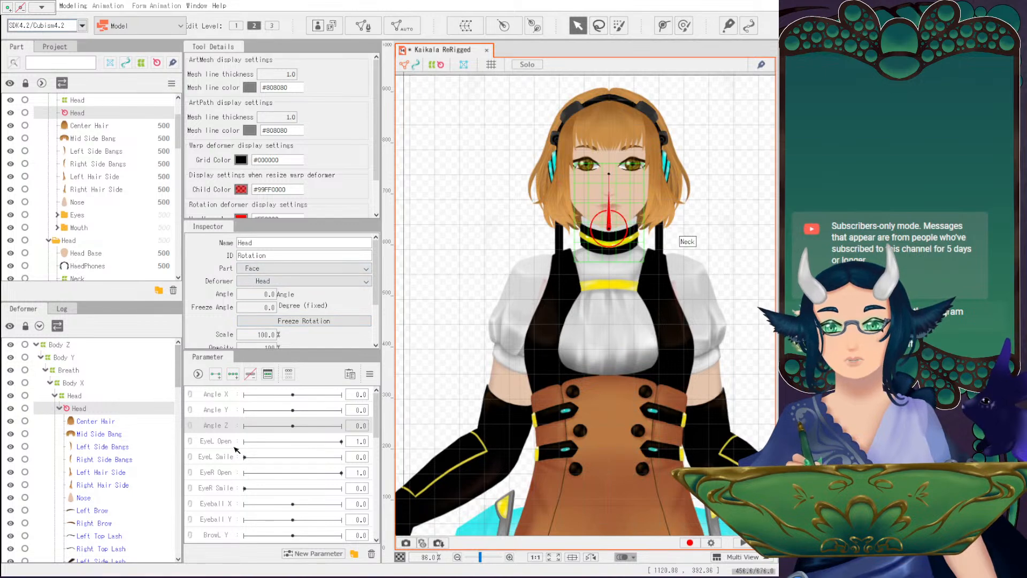
{"action": "left_click", "coordinate": [232, 373]}
{"action": "left_click", "coordinate": [244, 425]}
{"action": "left_click_drag", "start_coordinate": [608, 174], "coordinate": [595, 174]}
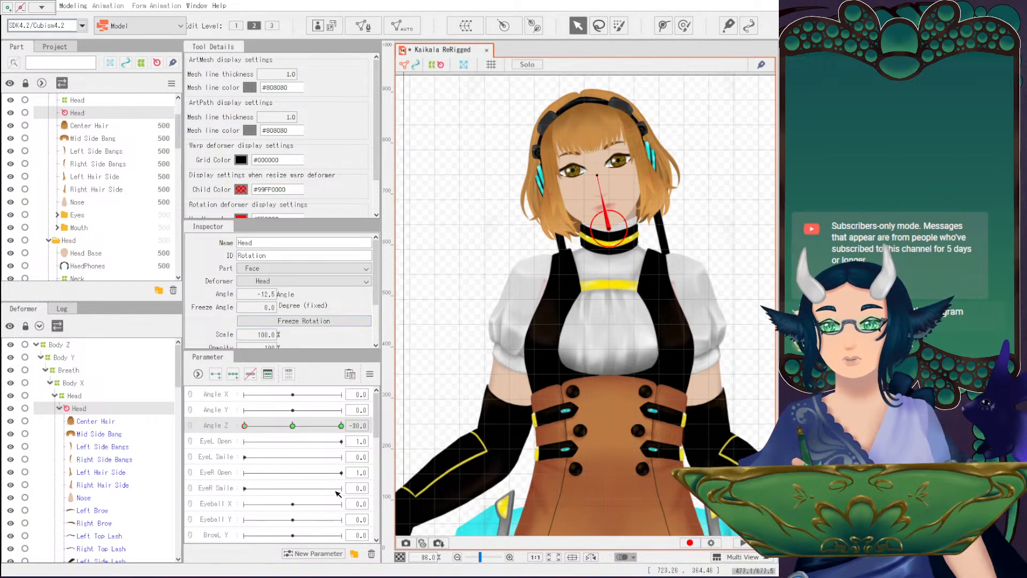
Mirror the head tilt to the opposite Angle Z key with Reflect Motion, test the range, return it to 0, and deselect.
{"action": "left_click", "coordinate": [369, 373]}
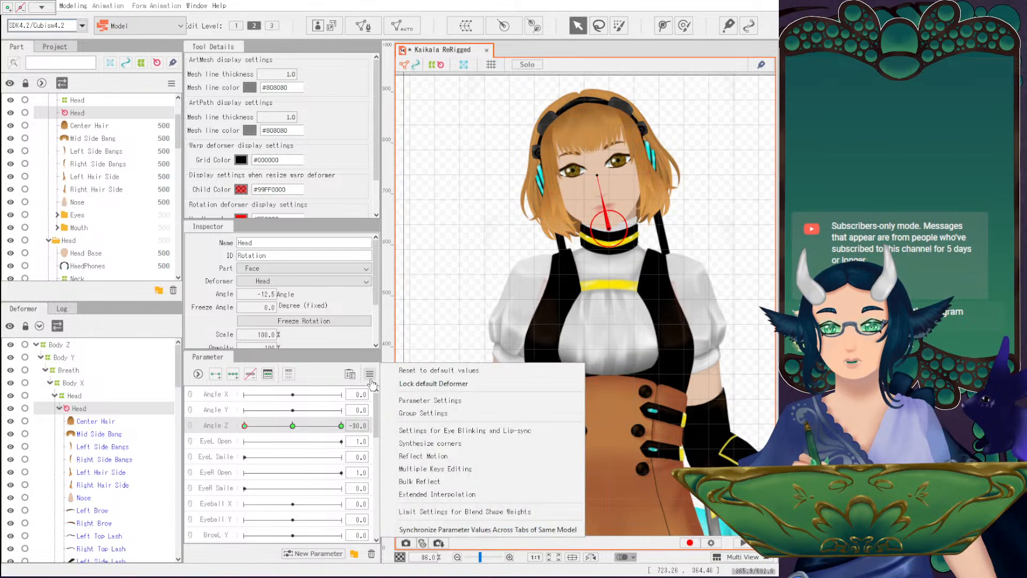
{"action": "left_click", "coordinate": [436, 456]}
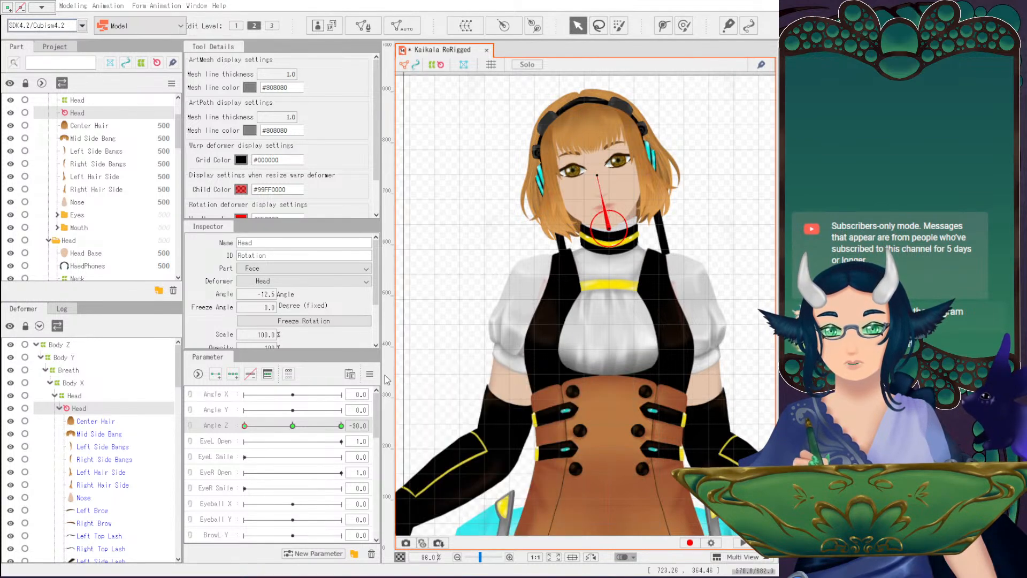
{"action": "left_click_drag", "start_coordinate": [373, 398], "coordinate": [194, 439]}
{"action": "left_click", "coordinate": [292, 425]}
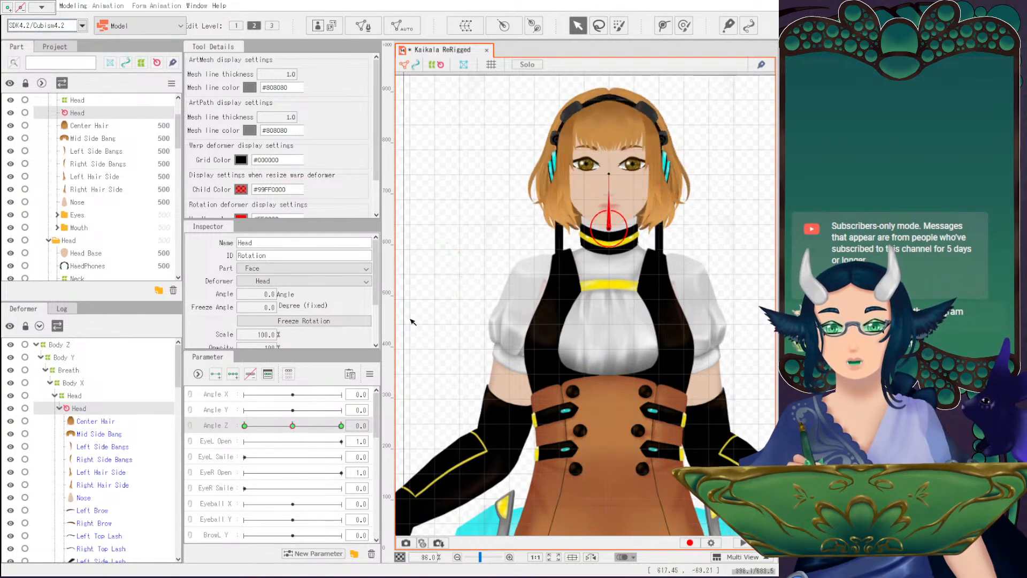
{"action": "left_click", "coordinate": [447, 225]}
Add three keys on the Body Z parameter for the Body Z warp deformer.
{"action": "scroll", "coordinate": [486, 236], "scroll_direction": "down", "scroll_amount": 3}
{"action": "left_click_drag", "start_coordinate": [502, 275], "coordinate": [501, 244]}
{"action": "scroll", "coordinate": [253, 528], "scroll_direction": "down", "scroll_amount": 5}
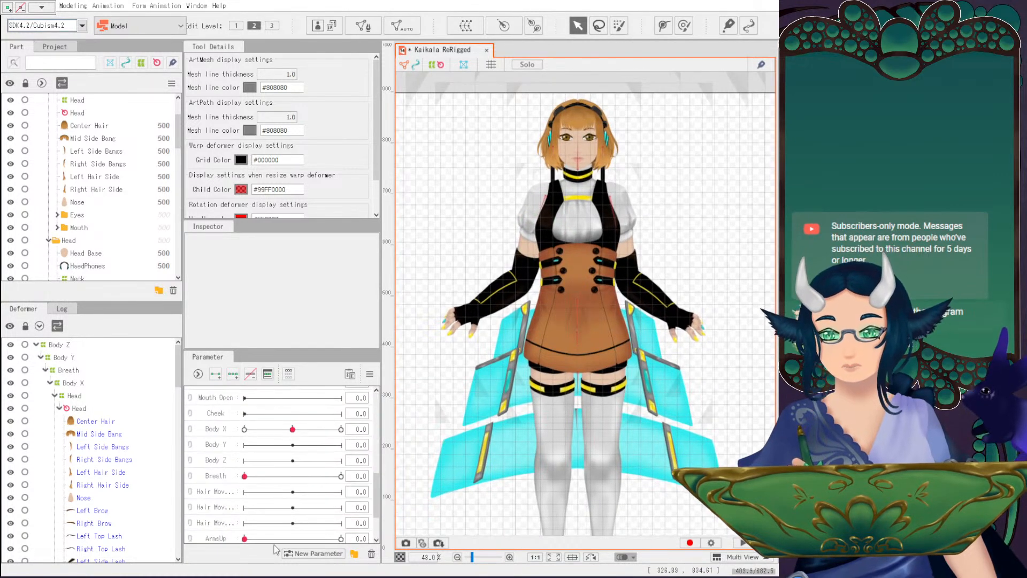
{"action": "scroll", "coordinate": [253, 528], "scroll_direction": "down", "scroll_amount": 3}
{"action": "left_click", "coordinate": [223, 416]}
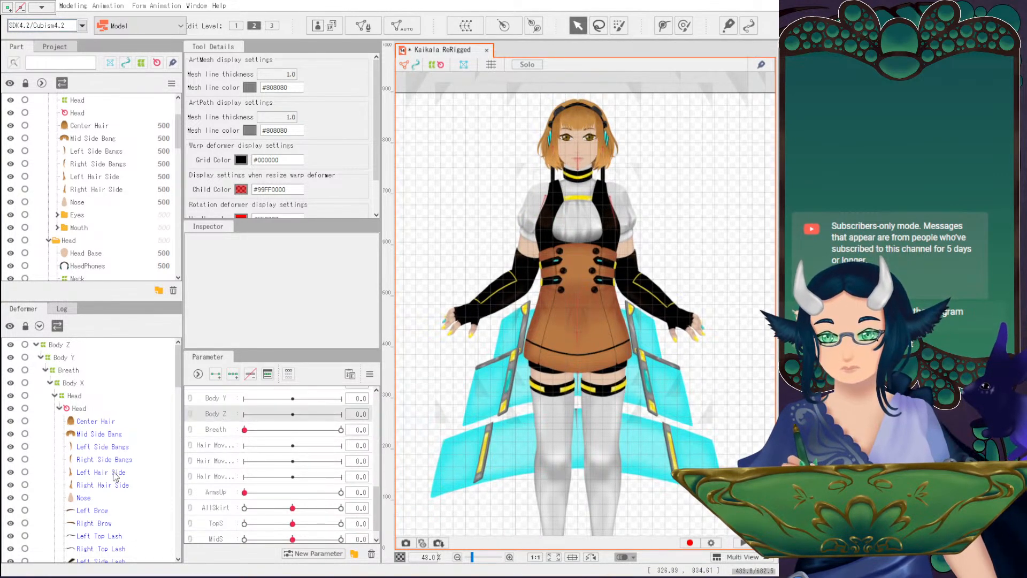
{"action": "left_click", "coordinate": [65, 345]}
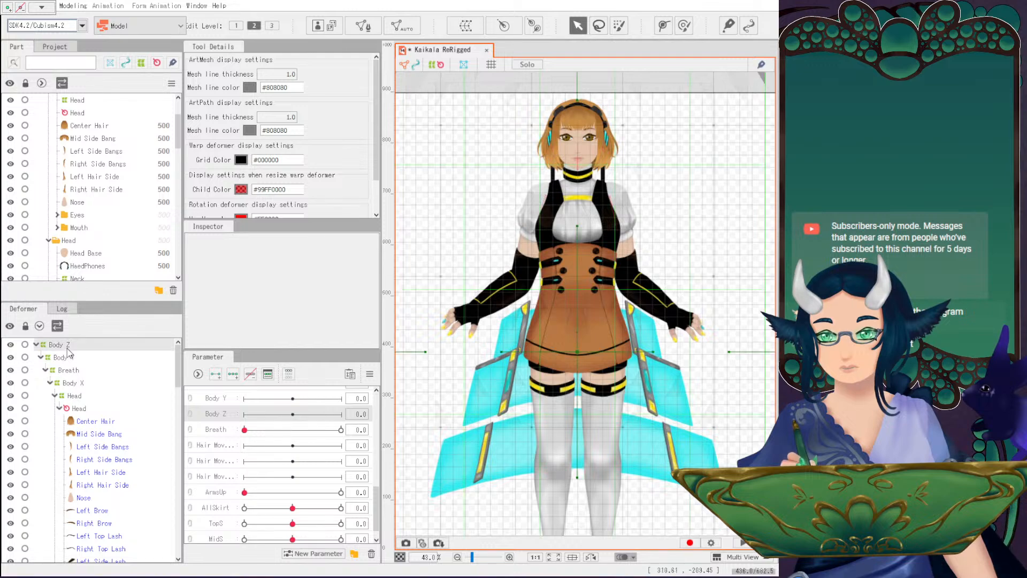
{"action": "left_click", "coordinate": [232, 374]}
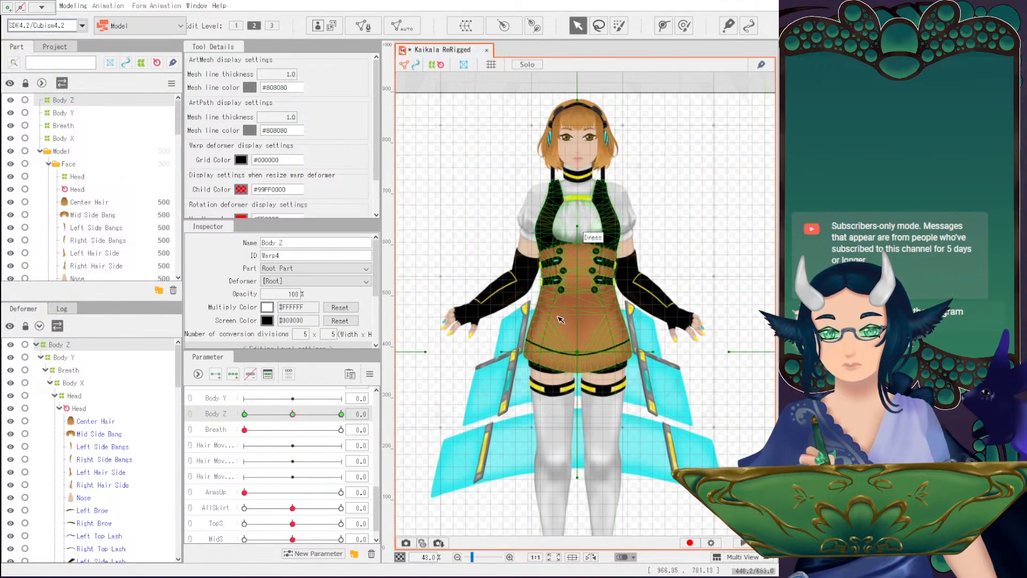
Select the Body Z deformer's inner control points around the upper body and set Body Z to -10.
{"action": "scroll", "coordinate": [585, 304], "scroll_direction": "down", "scroll_amount": 3}
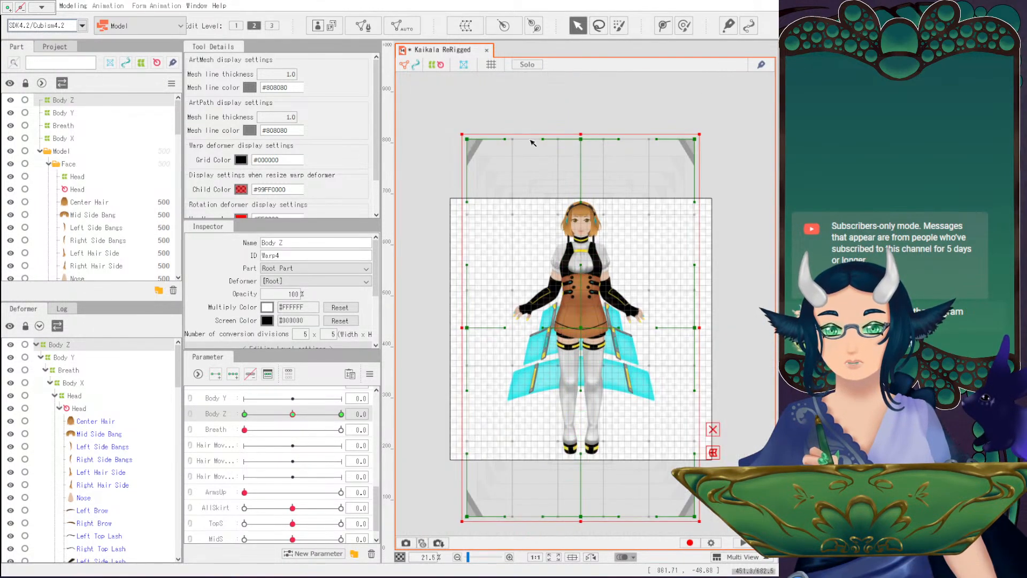
{"action": "left_click_drag", "start_coordinate": [501, 111], "coordinate": [663, 395]}
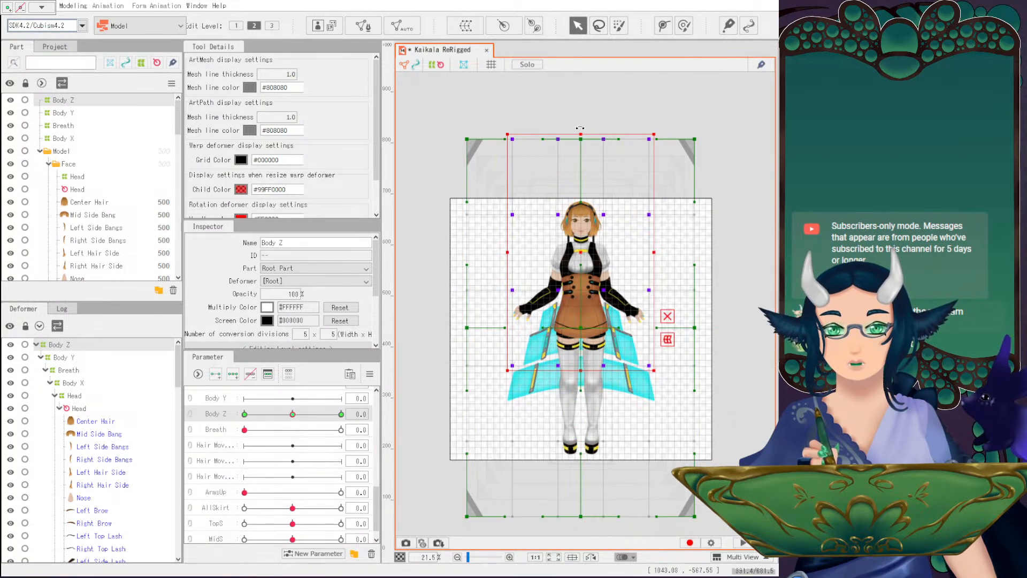
{"action": "left_click", "coordinate": [243, 413]}
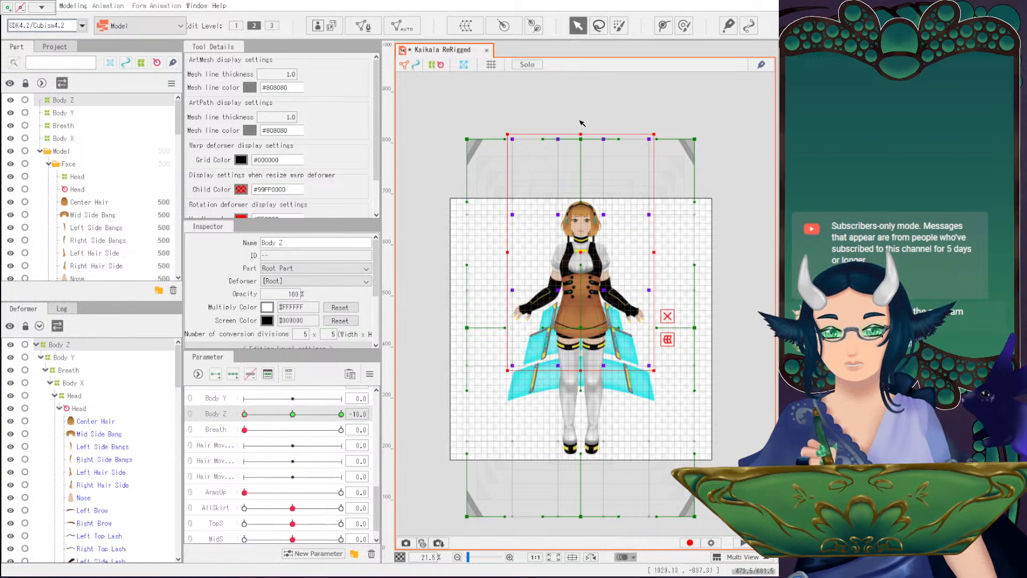
Try rotating the selected control points counterclockwise at Body Z -10, test the motion against 0, and undo the rotation.
{"action": "left_click_drag", "start_coordinate": [579, 126], "coordinate": [572, 127]}
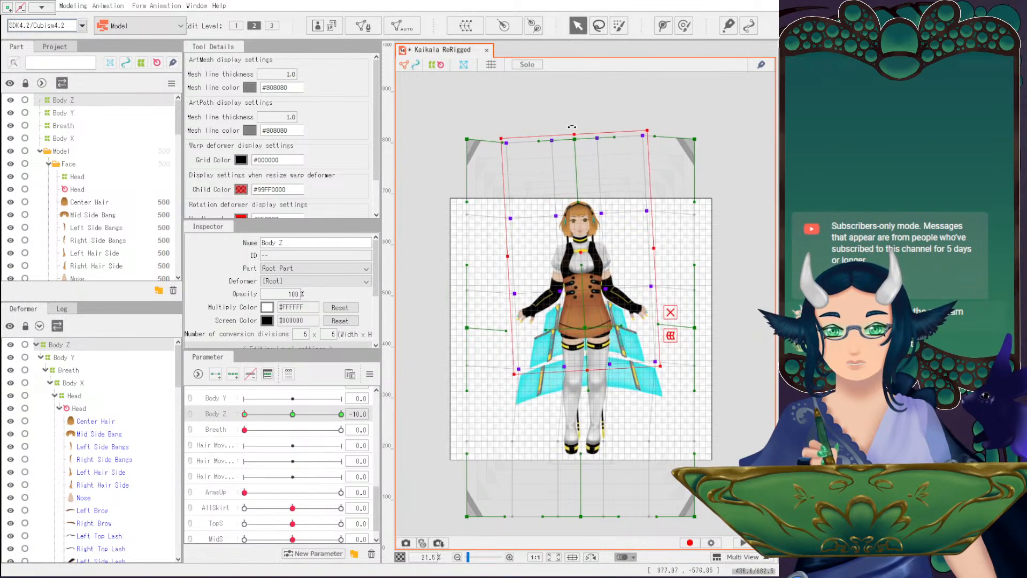
{"action": "left_click_drag", "start_coordinate": [292, 414], "coordinate": [244, 417]}
{"action": "scroll", "coordinate": [528, 376], "scroll_direction": "up", "scroll_amount": 2}
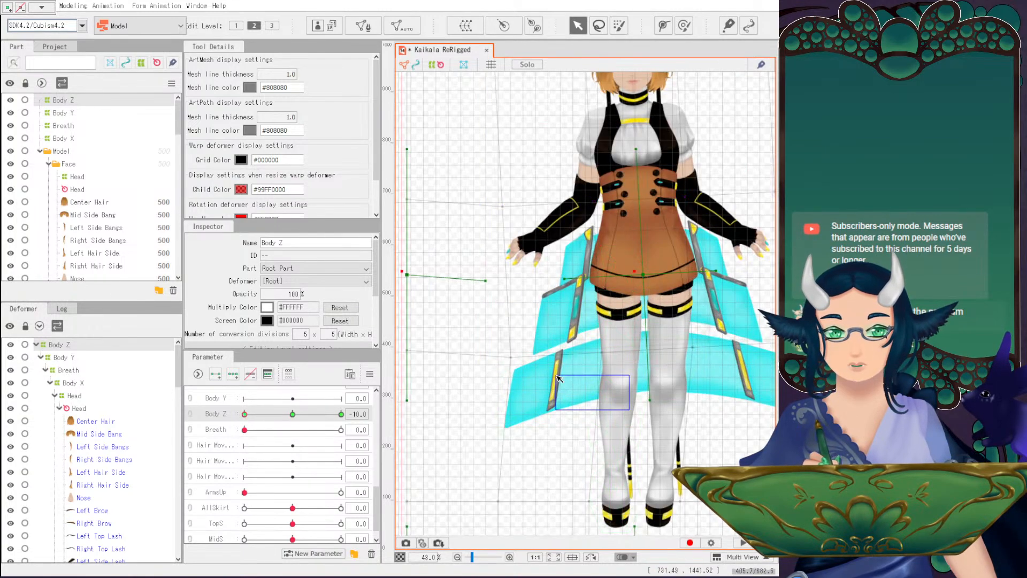
{"action": "left_click", "coordinate": [584, 426]}
{"action": "left_click_drag", "start_coordinate": [639, 389], "coordinate": [569, 364]}
{"action": "left_click_drag", "start_coordinate": [292, 414], "coordinate": [246, 414]}
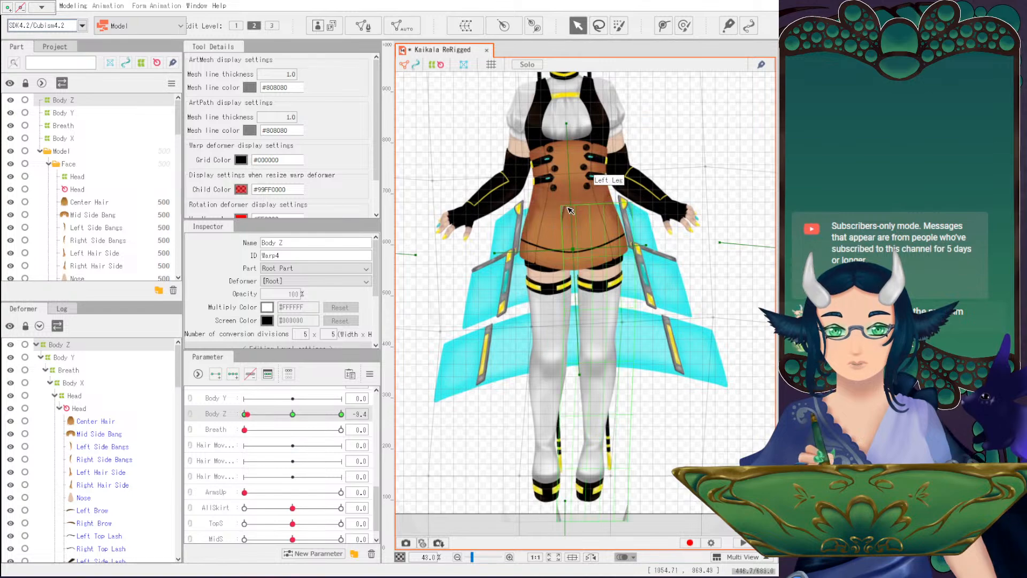
{"action": "scroll", "coordinate": [578, 198], "scroll_direction": "down", "scroll_amount": 2}
{"action": "left_click_drag", "start_coordinate": [579, 258], "coordinate": [581, 271]}
{"action": "left_click", "coordinate": [244, 415]}
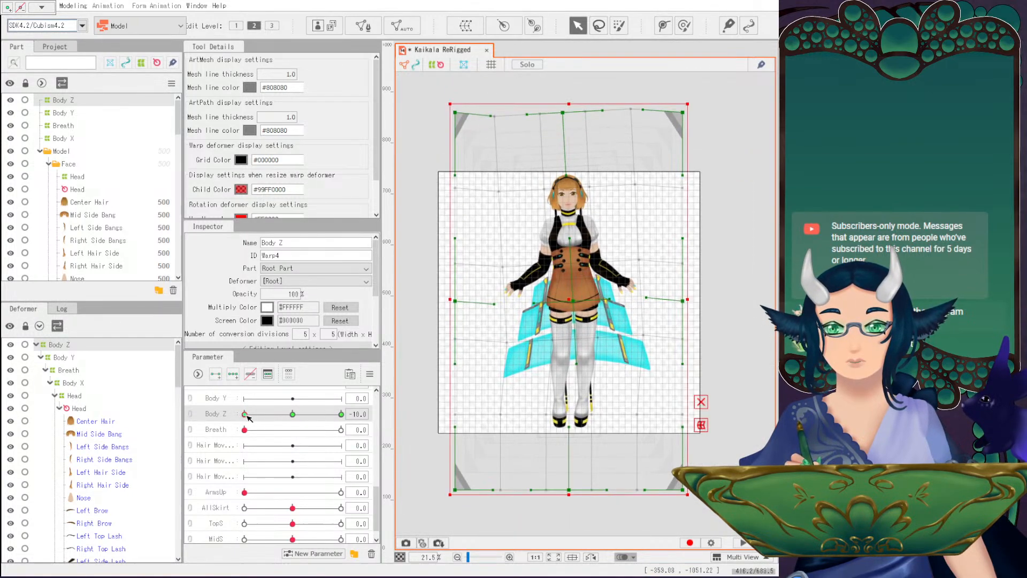
{"action": "key", "text": "ctrl+z"}
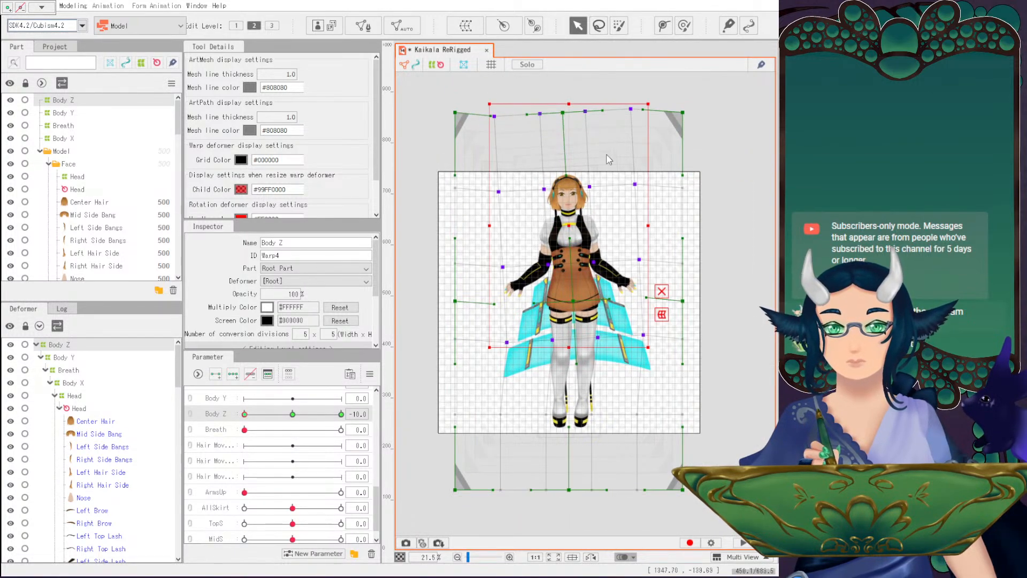
{"action": "key", "text": "ctrl+z"}
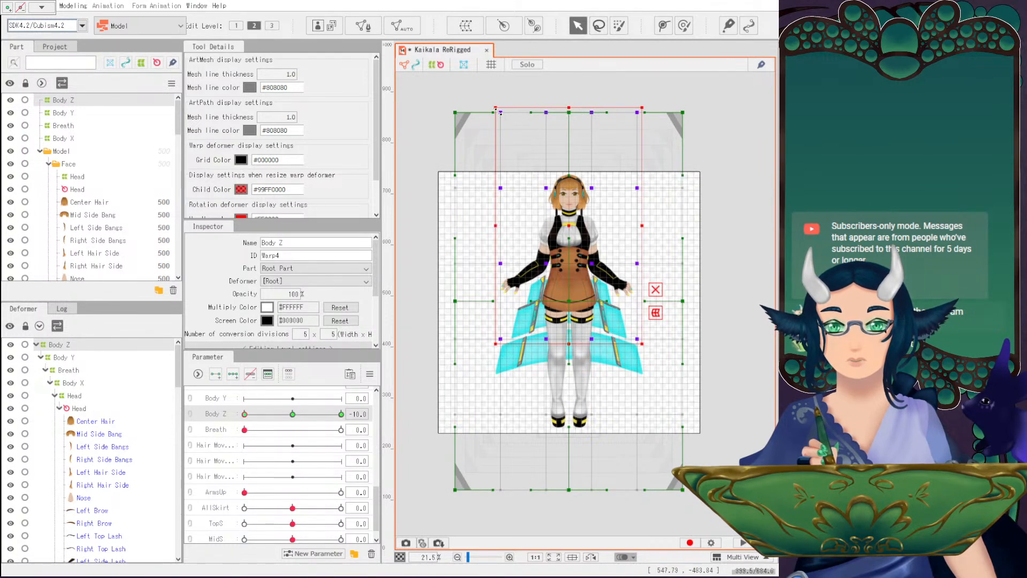
Rotate the selected Body Z control points slightly counterclockwise at Body Z -10 for a gentler body tilt.
{"action": "left_click_drag", "start_coordinate": [572, 103], "coordinate": [568, 104]}
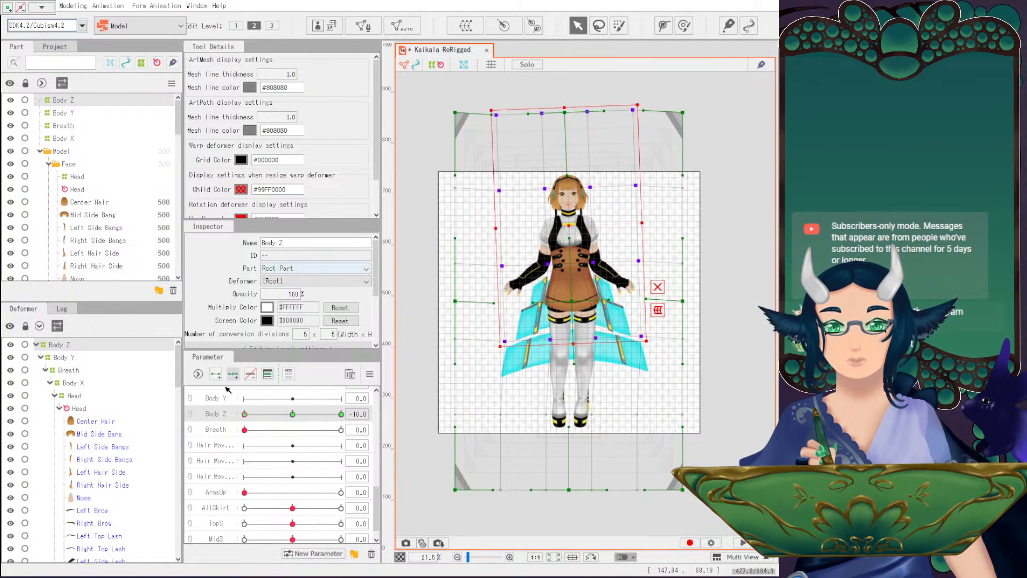
{"action": "key", "text": "ctrl+z"}
{"action": "key", "text": "ctrl+z"}
{"action": "key", "text": "ctrl+z"}
{"action": "key", "text": "ctrl+z"}
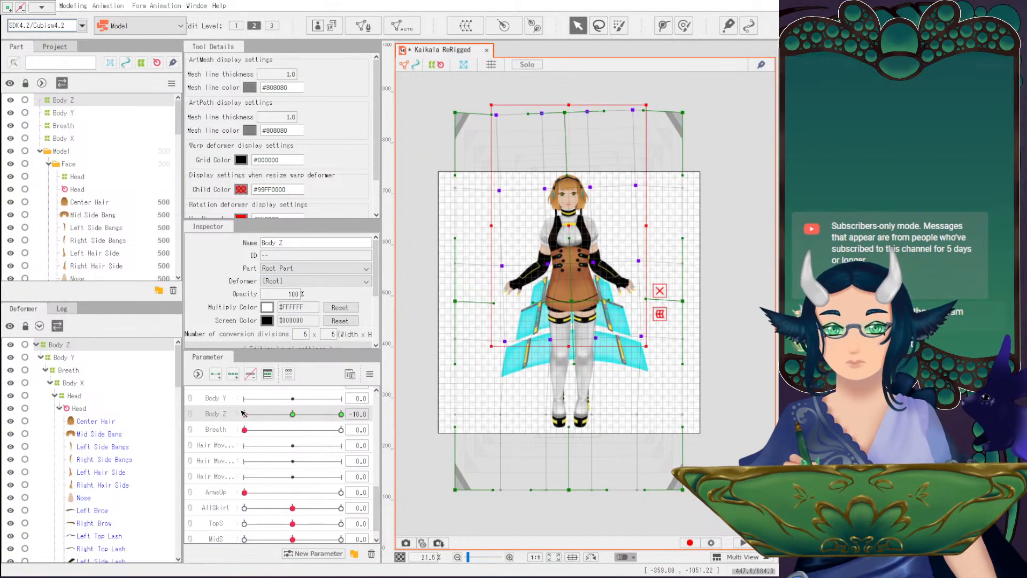
Check the tilted figure at Body Z -10 and mirror the keyform to 10 with Reflect Motion.
{"action": "scroll", "coordinate": [546, 313], "scroll_direction": "up", "scroll_amount": 4}
{"action": "scroll", "coordinate": [547, 313], "scroll_direction": "down", "scroll_amount": 2}
{"action": "mouse_move", "coordinate": [244, 414]}
{"action": "left_mouse_down"}
{"action": "mouse_move", "coordinate": [311, 415]}
{"action": "mouse_move", "coordinate": [244, 415]}
{"action": "left_mouse_up"}
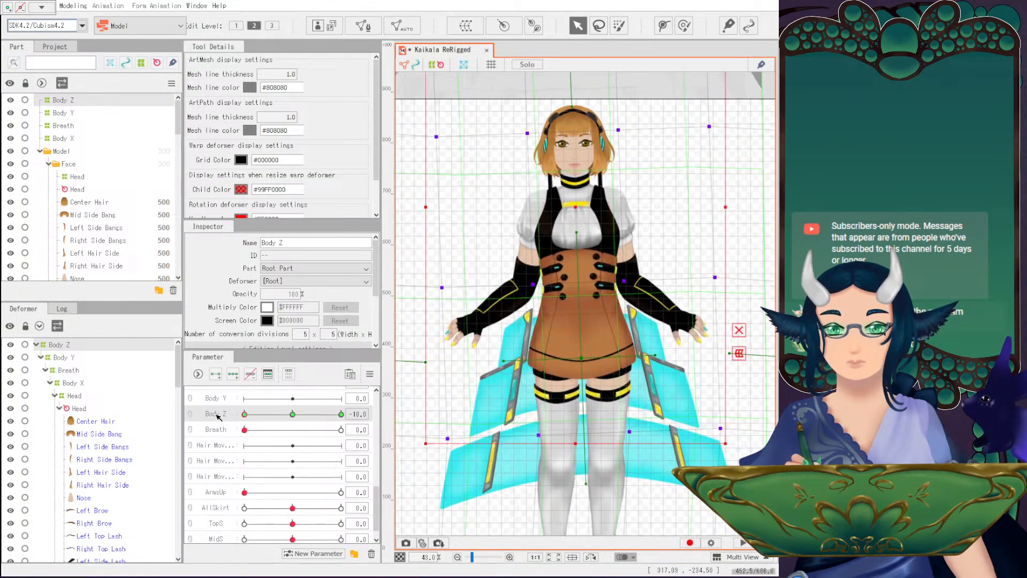
{"action": "left_click", "coordinate": [369, 373]}
{"action": "left_click", "coordinate": [410, 456]}
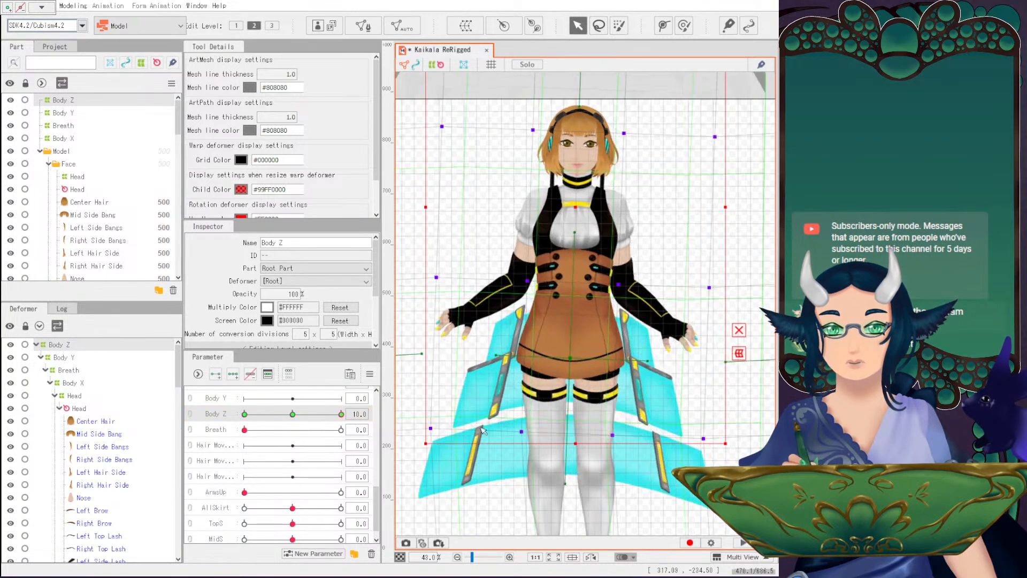
Return Body Z to 0 and open the model's Physics/Scene Blending Settings.
{"action": "left_click", "coordinate": [293, 414]}
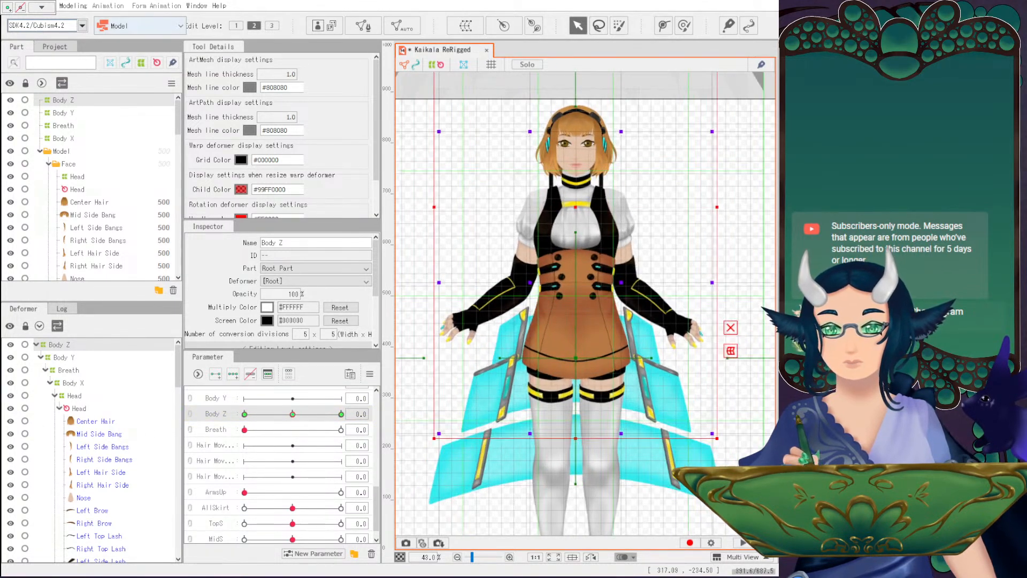
{"action": "left_click", "coordinate": [8, 7]}
{"action": "left_click", "coordinate": [29, 106]}
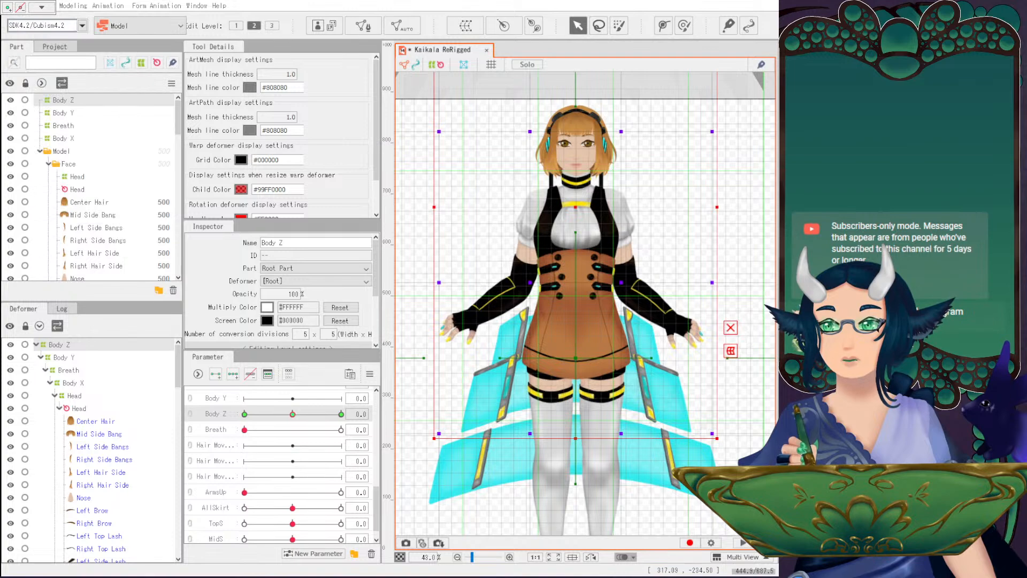
{"action": "left_click", "coordinate": [73, 6]}
{"action": "left_click", "coordinate": [150, 245]}
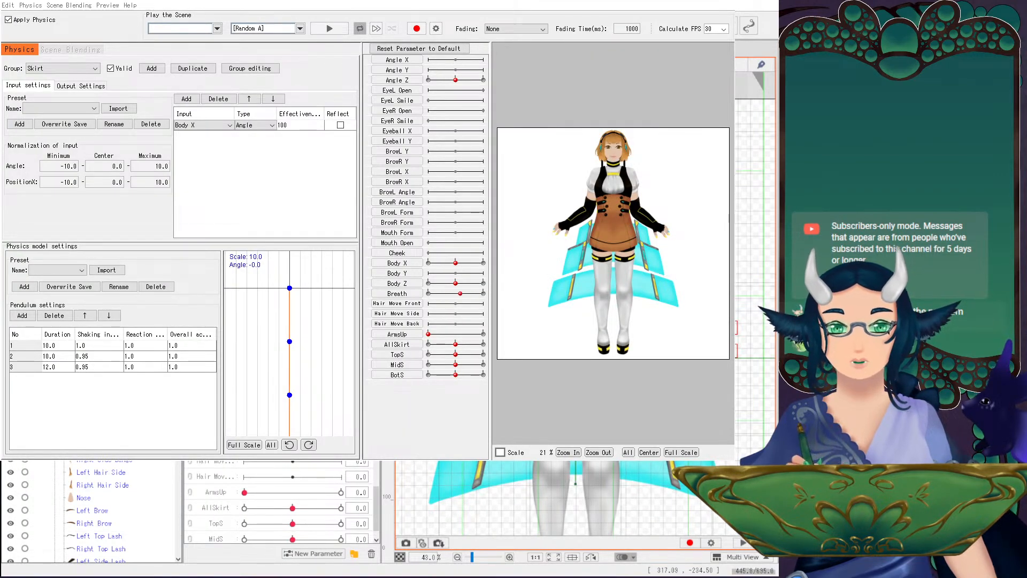
Move the model around in the physics preview to test the skirt's sway with Body X.
{"action": "left_click", "coordinate": [431, 412]}
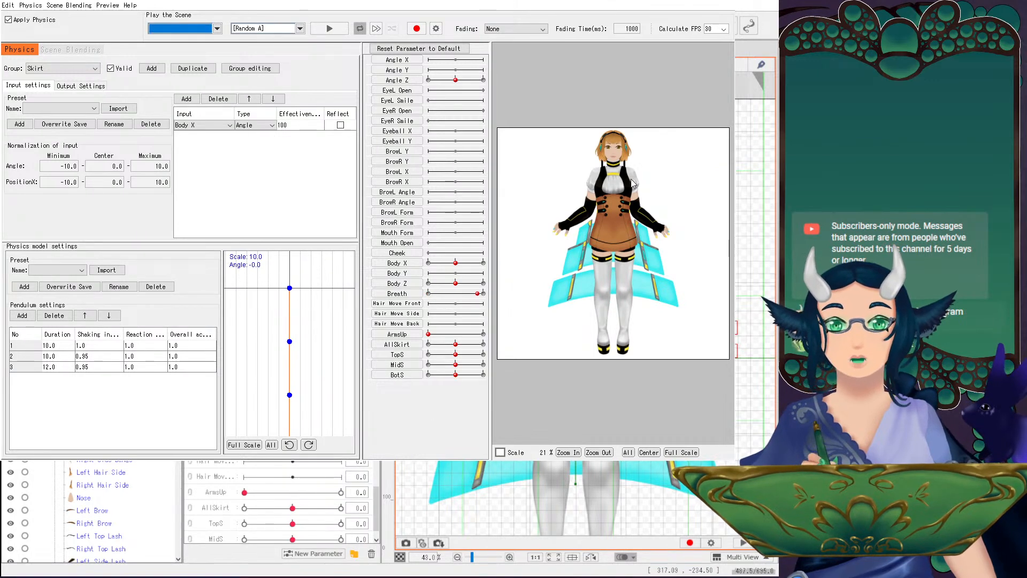
{"action": "left_click_drag", "start_coordinate": [621, 234], "coordinate": [515, 225]}
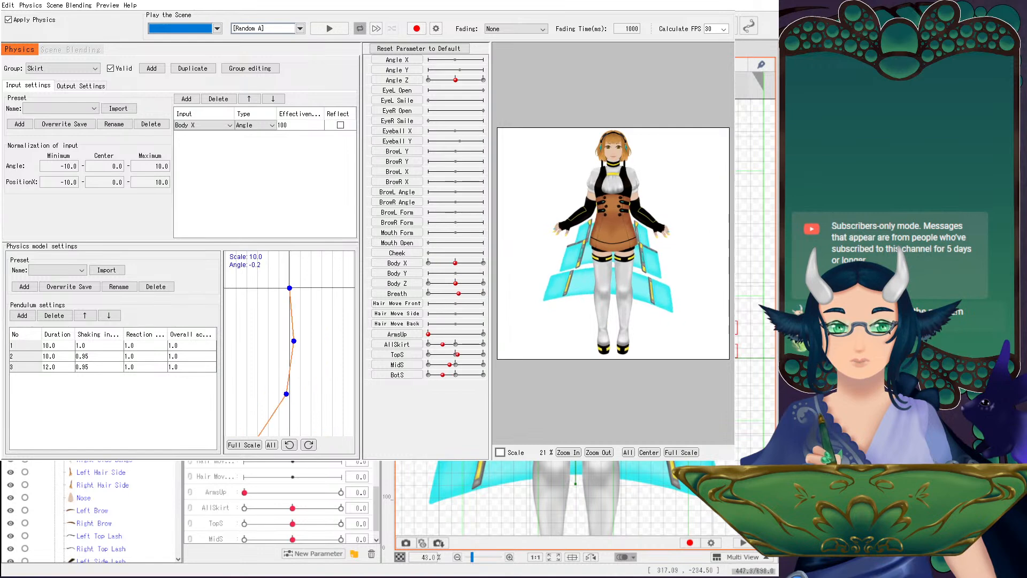
{"action": "left_click", "coordinate": [74, 7]}
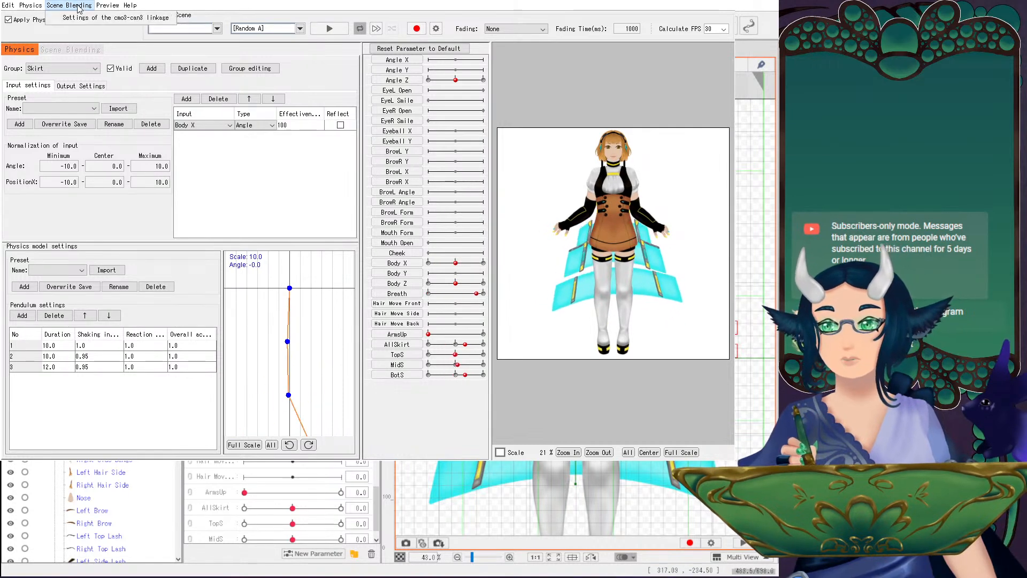
{"action": "mouse_move", "coordinate": [104, 7]}
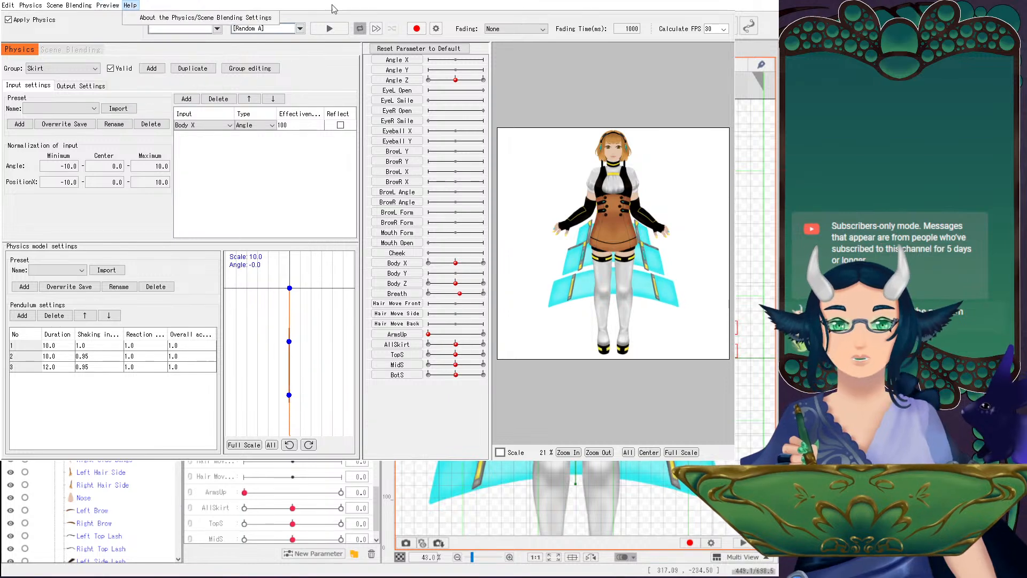
{"action": "key", "text": "Escape"}
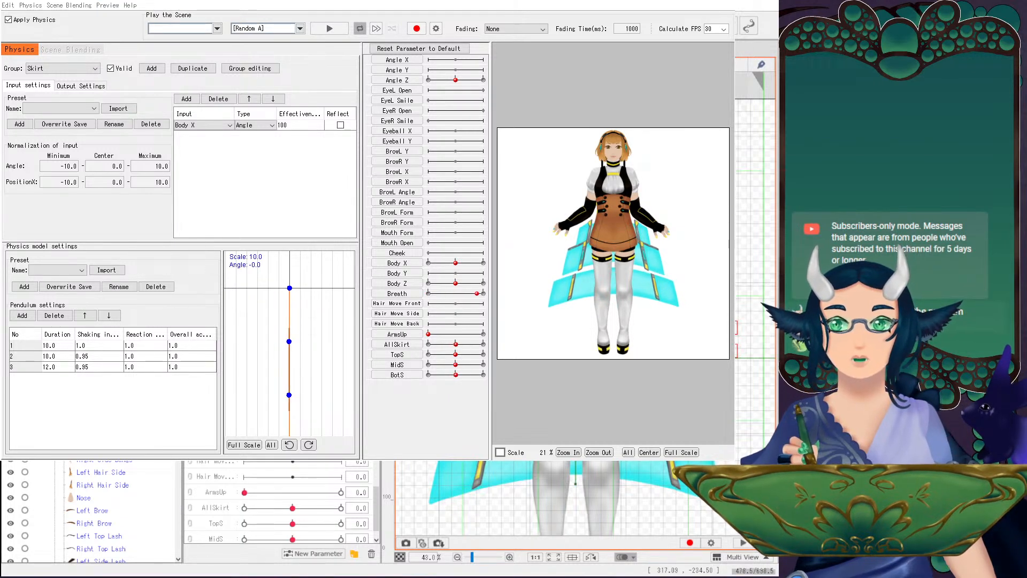
Open the cursor tracking settings for the physics preview.
{"action": "left_click", "coordinate": [108, 6]}
{"action": "key", "text": "Escape"}
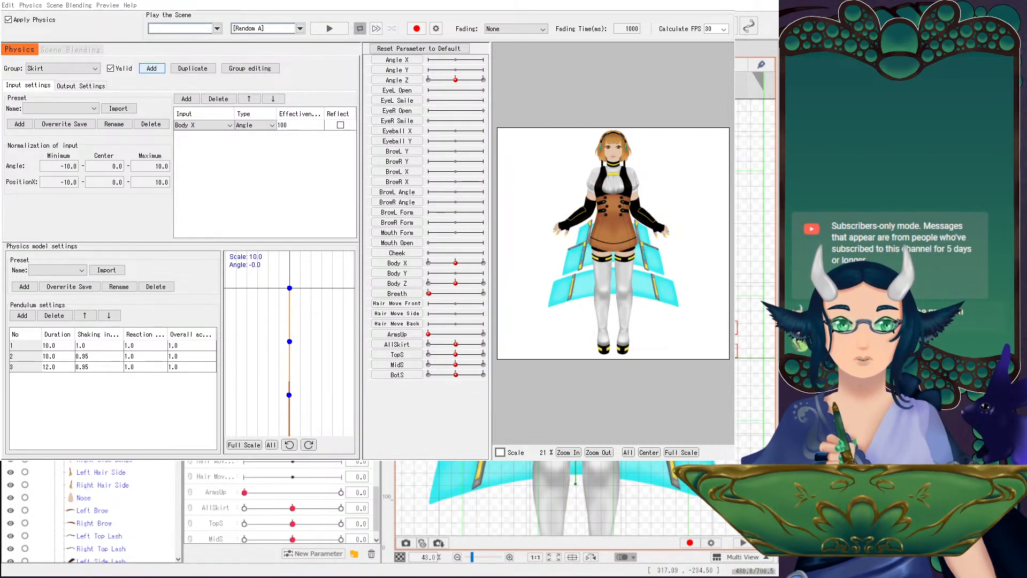
{"action": "left_click", "coordinate": [108, 5]}
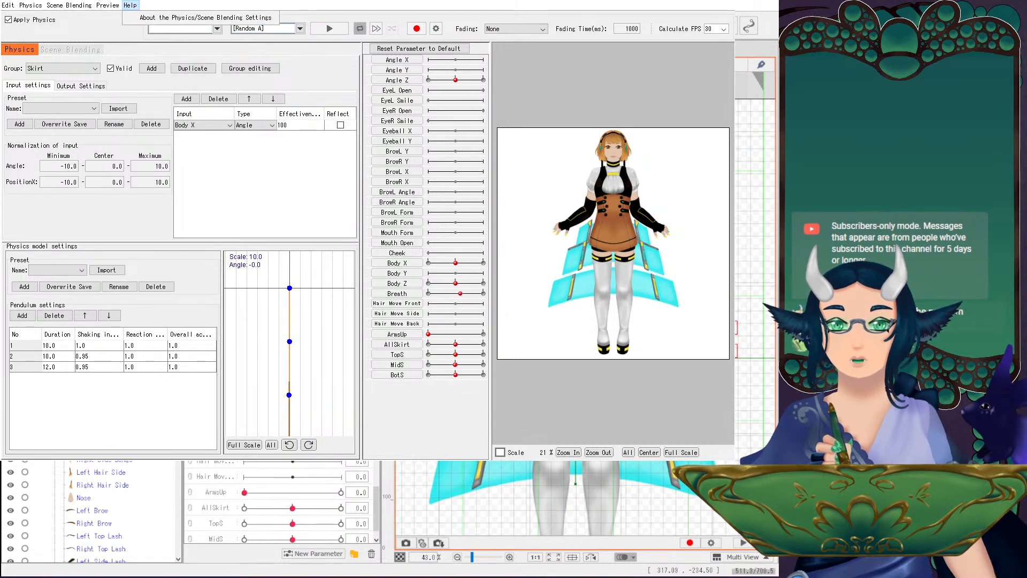
{"action": "key", "text": "Escape"}
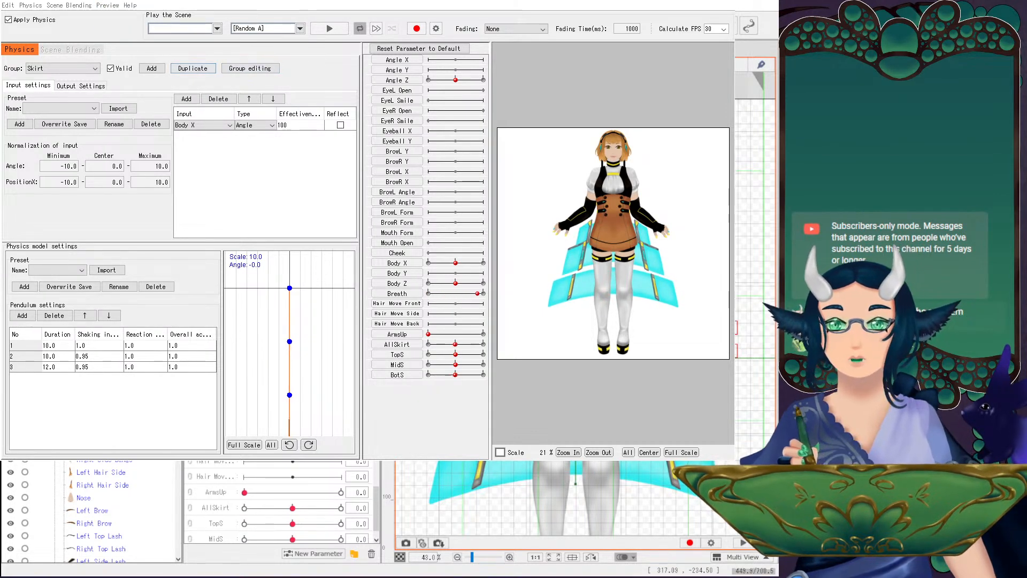
{"action": "left_click", "coordinate": [108, 5]}
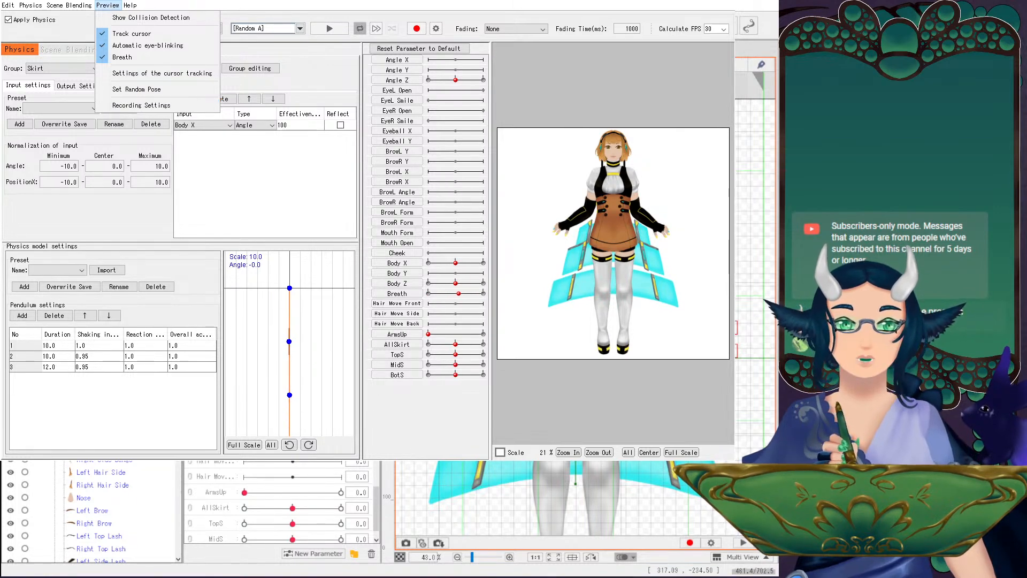
{"action": "key", "text": "Escape"}
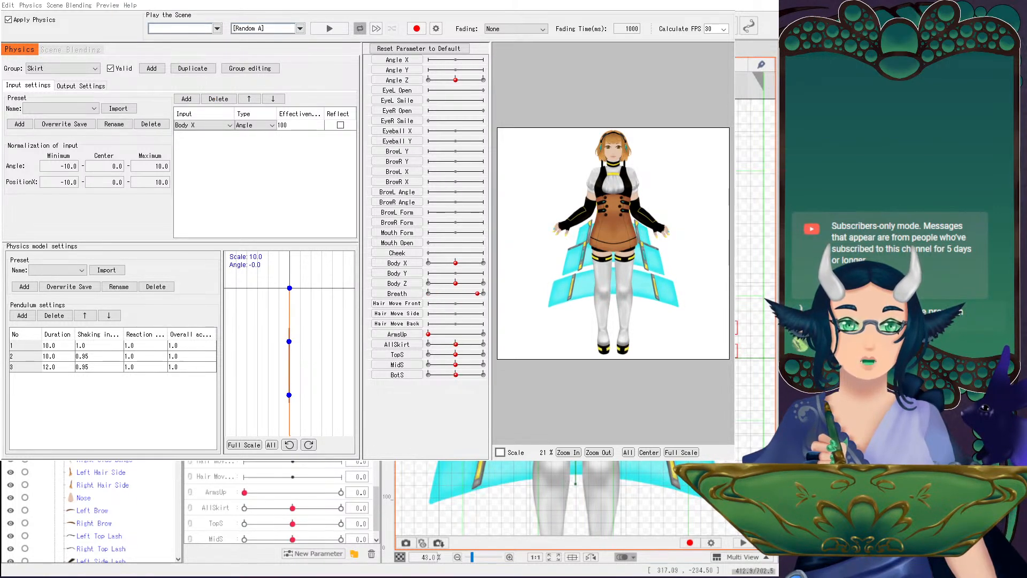
{"action": "left_click", "coordinate": [109, 6]}
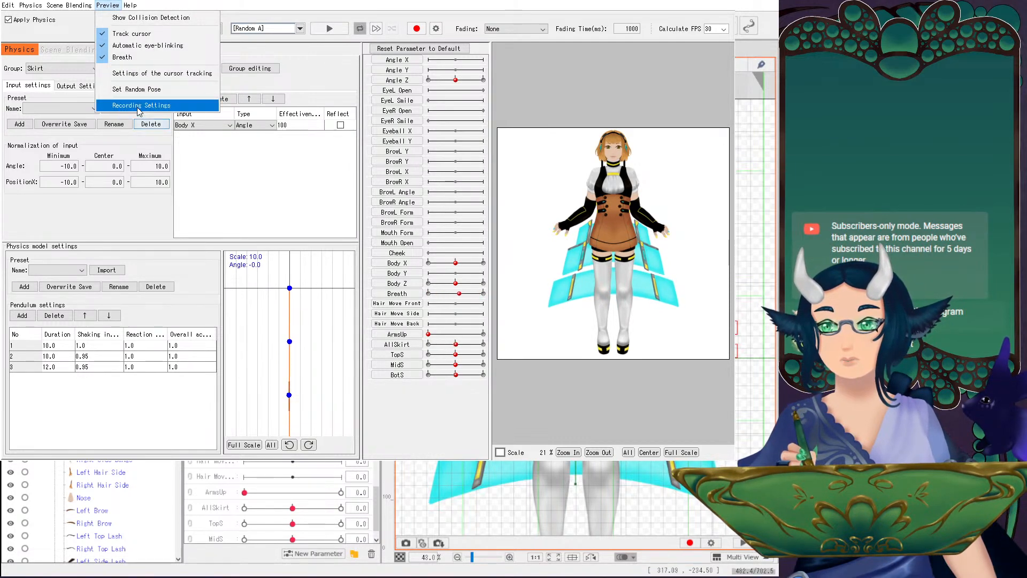
{"action": "left_click", "coordinate": [160, 74]}
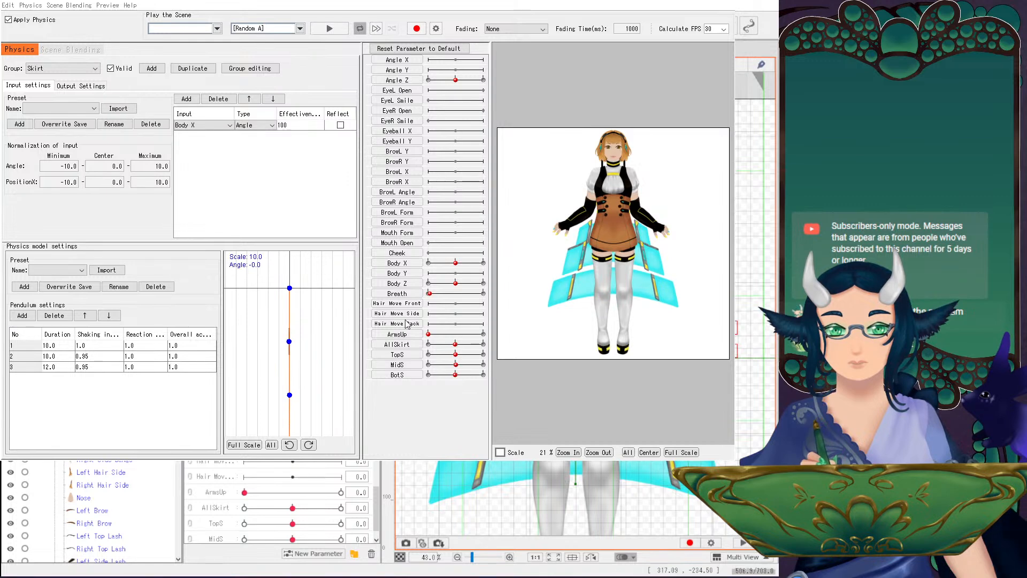
Test the Skirt physics by swaying the preview model from side to side, and close the physics settings.
{"action": "left_click", "coordinate": [453, 338]}
{"action": "left_click_drag", "start_coordinate": [615, 276], "coordinate": [416, 231]}
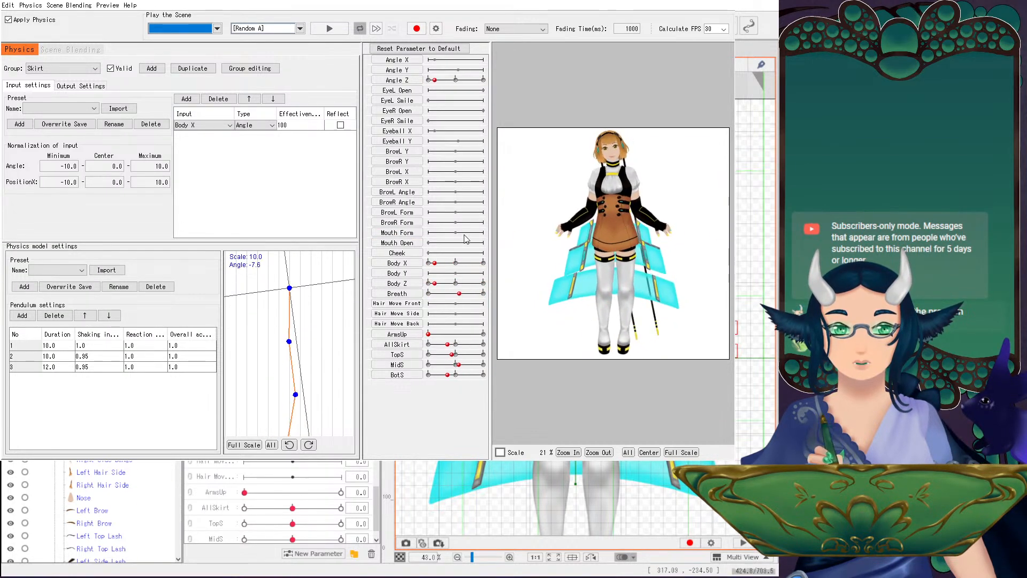
{"action": "left_click_drag", "start_coordinate": [594, 218], "coordinate": [717, 192]}
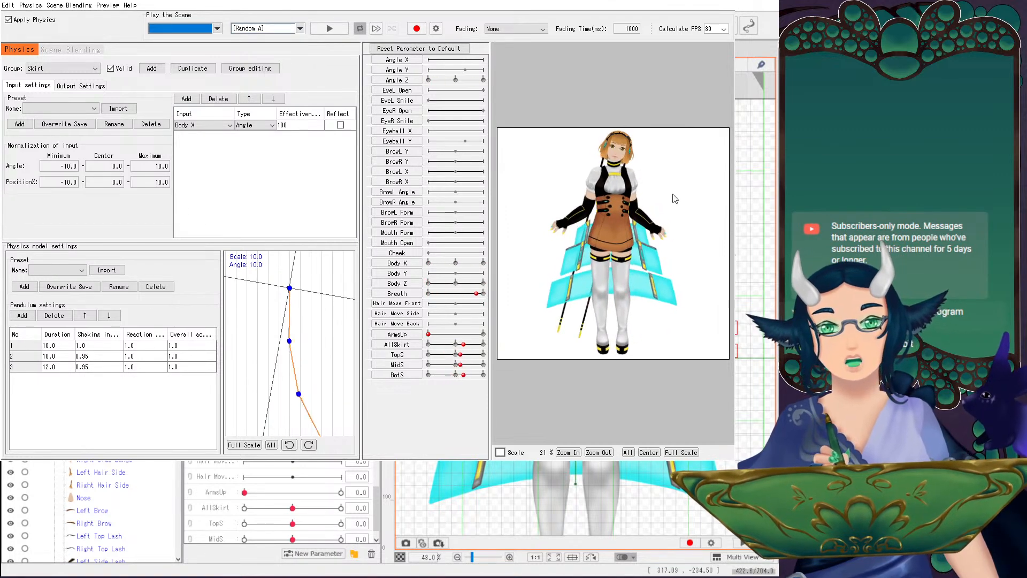
{"action": "left_click_drag", "start_coordinate": [465, 211], "coordinate": [657, 194]}
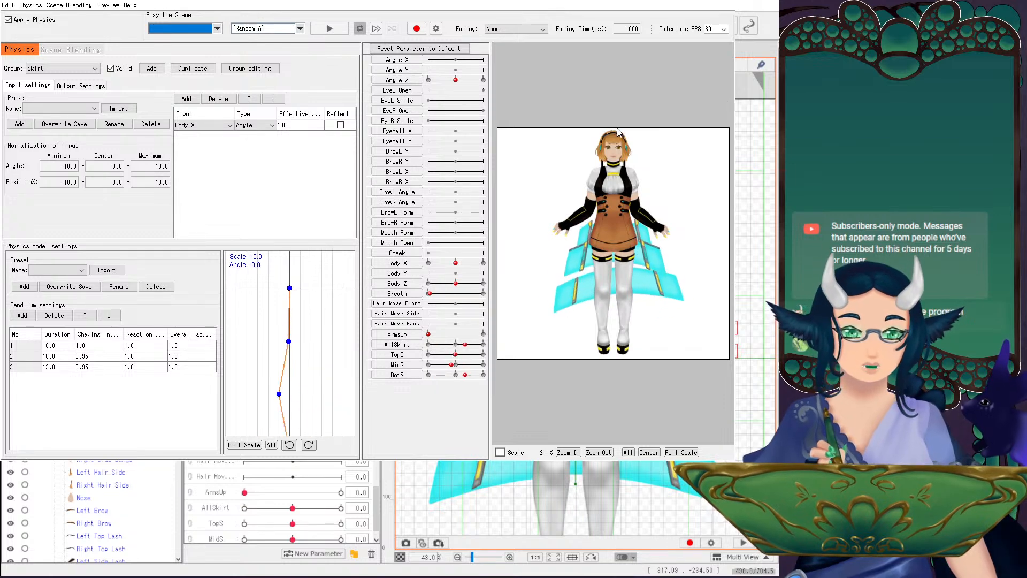
{"action": "key", "text": "alt+F4"}
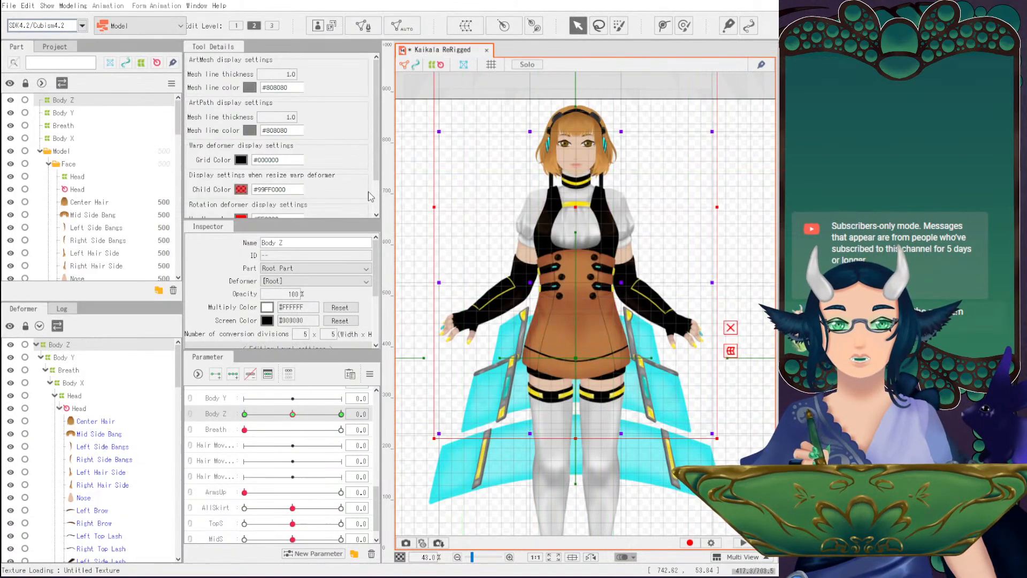
Add three keyforms on the Body Y parameter to the Left Arm and Right Arm warp deformers together.
{"action": "scroll", "coordinate": [634, 294], "scroll_direction": "down", "scroll_amount": 1}
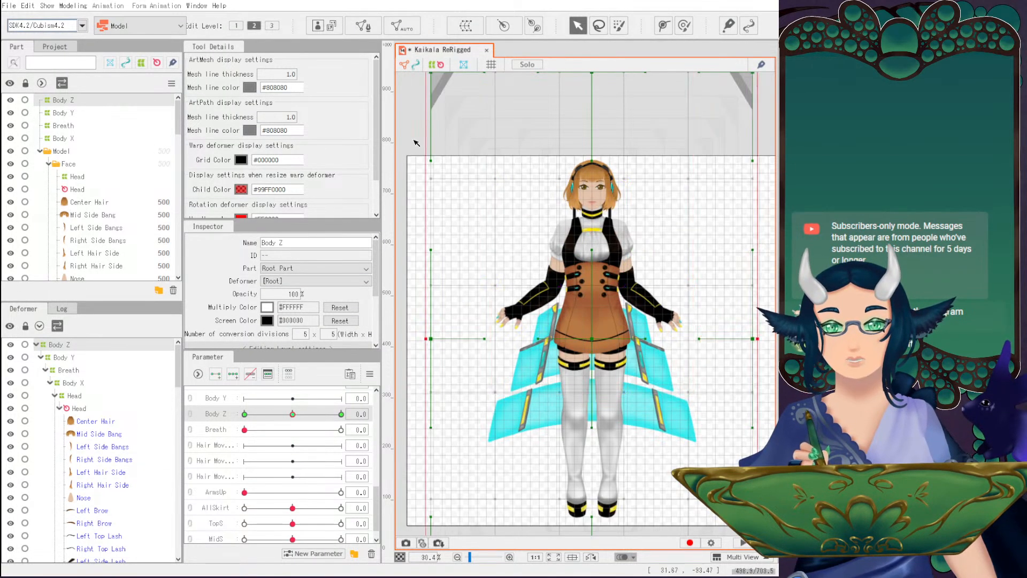
{"action": "left_click", "coordinate": [505, 348]}
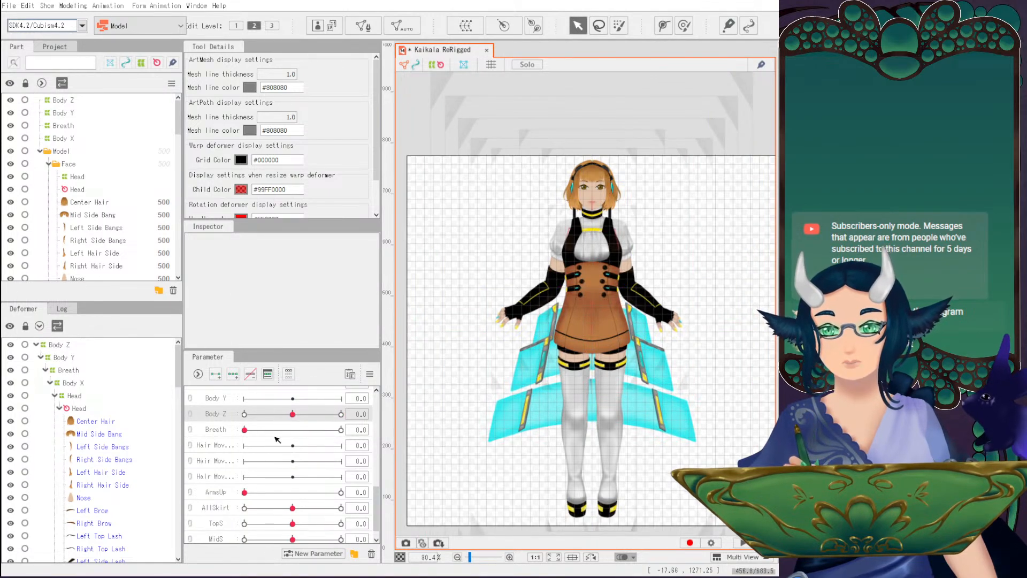
{"action": "scroll", "coordinate": [269, 432], "scroll_direction": "up", "scroll_amount": 1}
{"action": "left_click", "coordinate": [229, 449]}
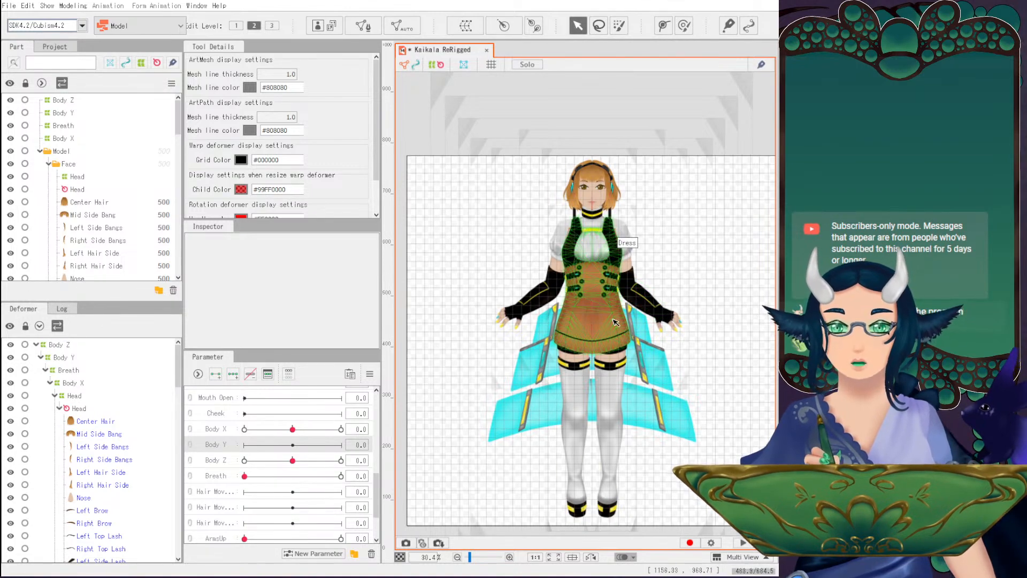
{"action": "scroll", "coordinate": [556, 286], "scroll_direction": "up", "scroll_amount": 3}
{"action": "left_click_drag", "start_coordinate": [610, 289], "coordinate": [611, 302]}
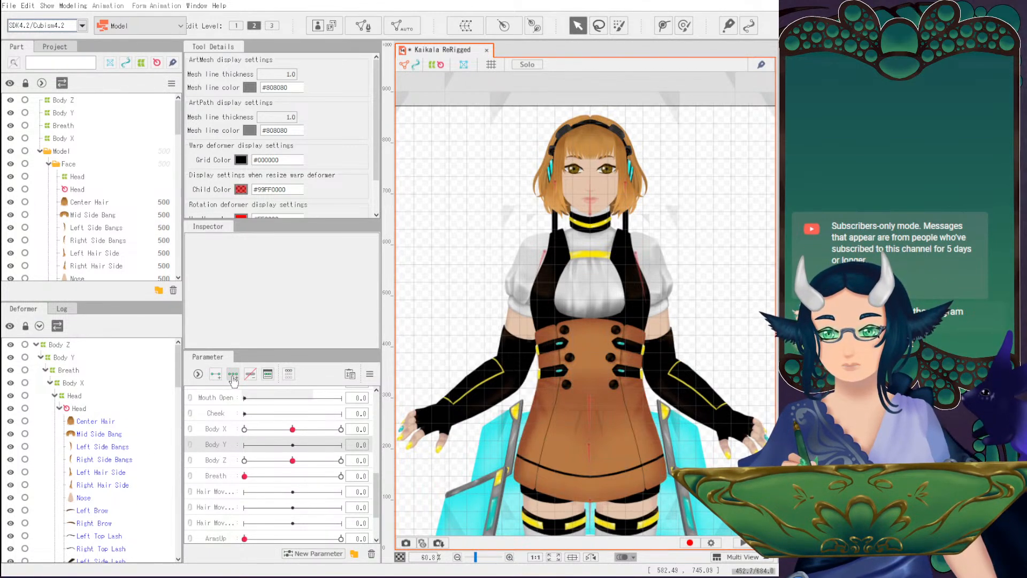
{"action": "scroll", "coordinate": [118, 494], "scroll_direction": "down", "scroll_amount": 10}
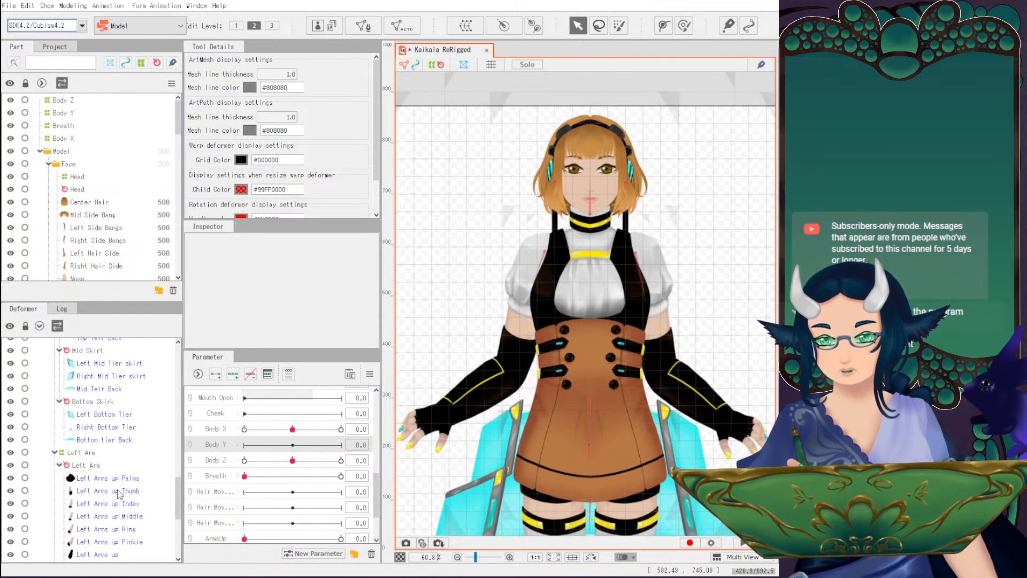
{"action": "scroll", "coordinate": [118, 490], "scroll_direction": "down", "scroll_amount": 1}
{"action": "left_click", "coordinate": [81, 406]}
{"action": "scroll", "coordinate": [138, 463], "scroll_direction": "down", "scroll_amount": 2}
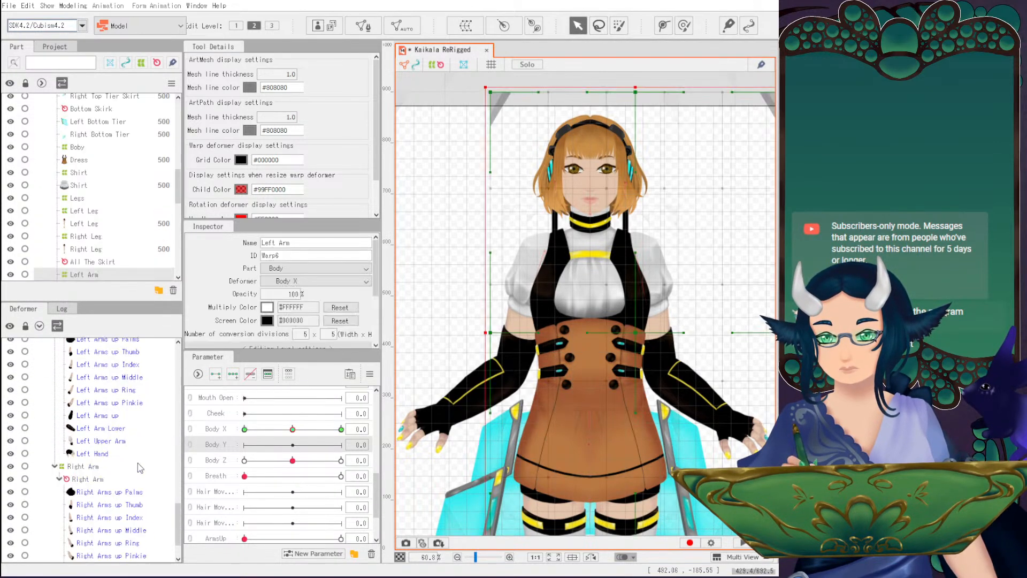
{"action": "left_click", "coordinate": [101, 466], "text": "ctrl"}
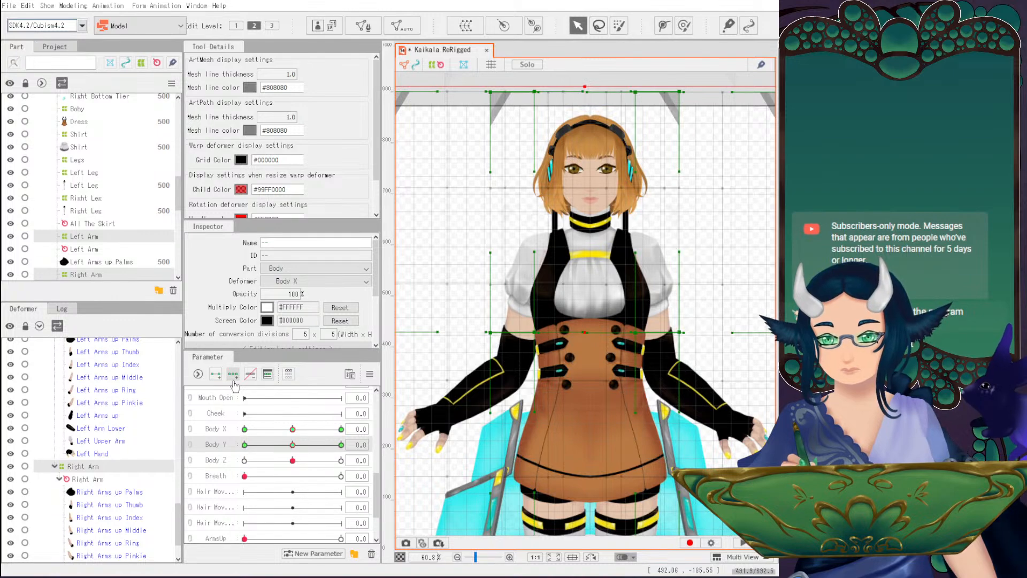
Set Body Y to -10 and shift both arm deformers very slightly upward.
{"action": "left_click", "coordinate": [245, 444]}
{"action": "scroll", "coordinate": [587, 360], "scroll_direction": "down", "scroll_amount": 2}
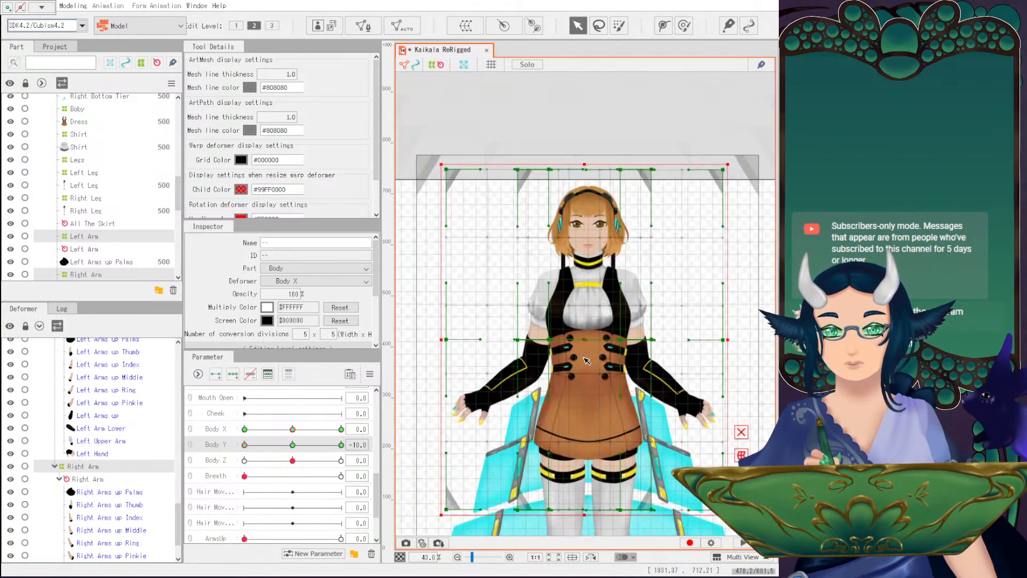
{"action": "scroll", "coordinate": [587, 360], "scroll_direction": "up", "scroll_amount": 2}
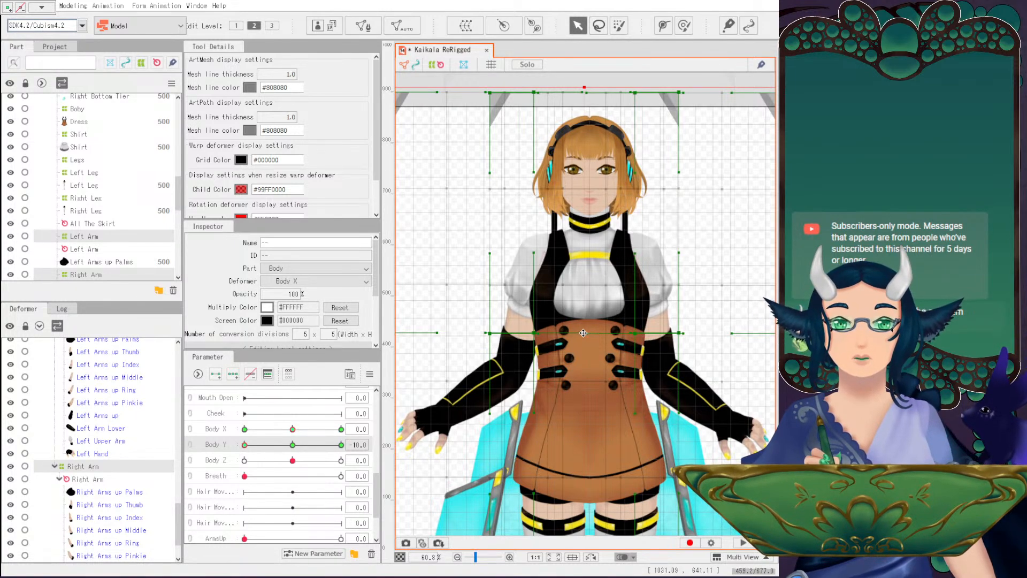
{"action": "left_click_drag", "start_coordinate": [584, 332], "coordinate": [584, 331]}
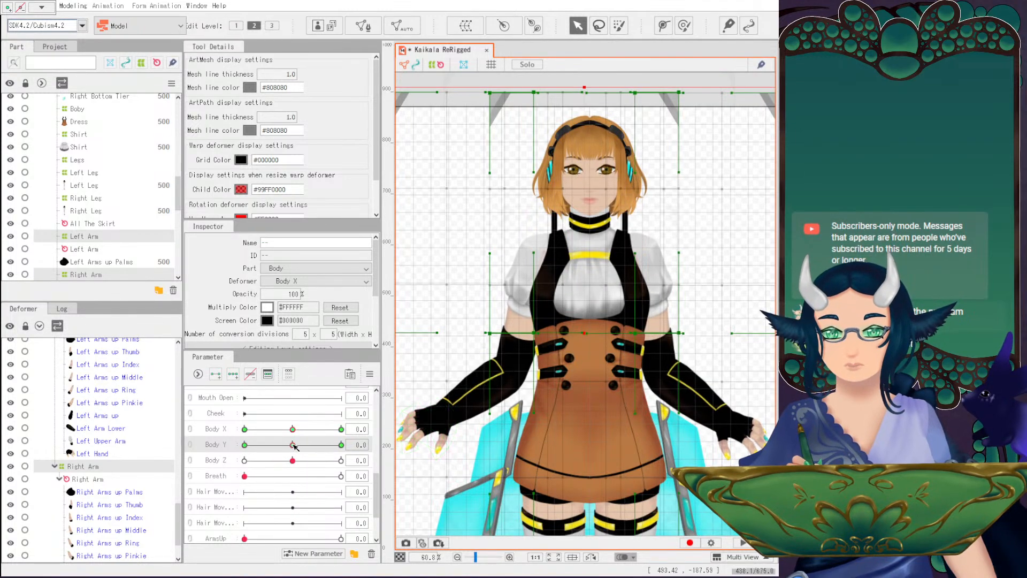
Shift both arm deformers very slightly downward at Body Y 10, undoing the first move, and return Body Y to 0.
{"action": "left_click_drag", "start_coordinate": [245, 444], "coordinate": [374, 444]}
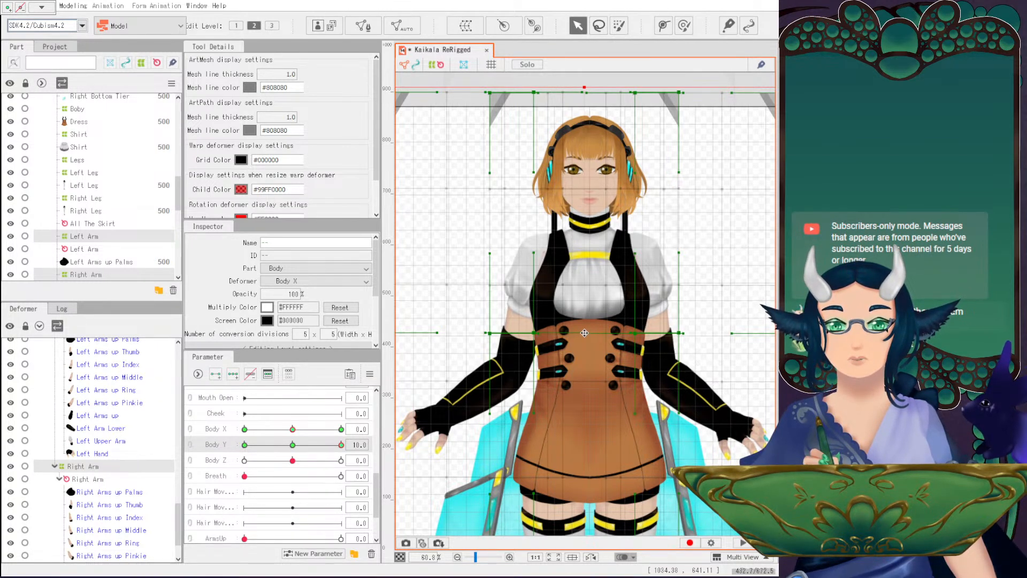
{"action": "left_click_drag", "start_coordinate": [585, 332], "coordinate": [583, 334]}
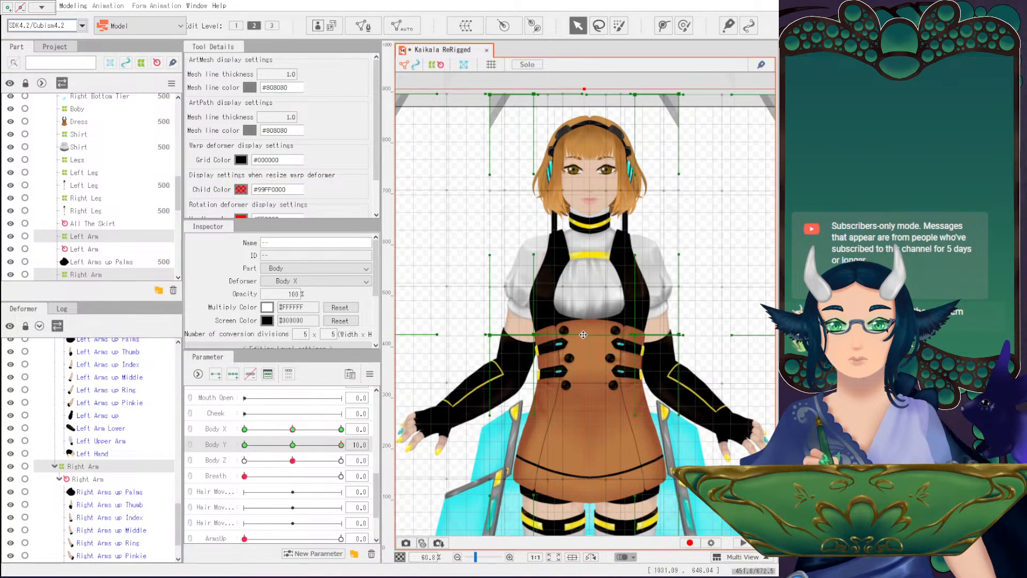
{"action": "key", "text": "ctrl+z"}
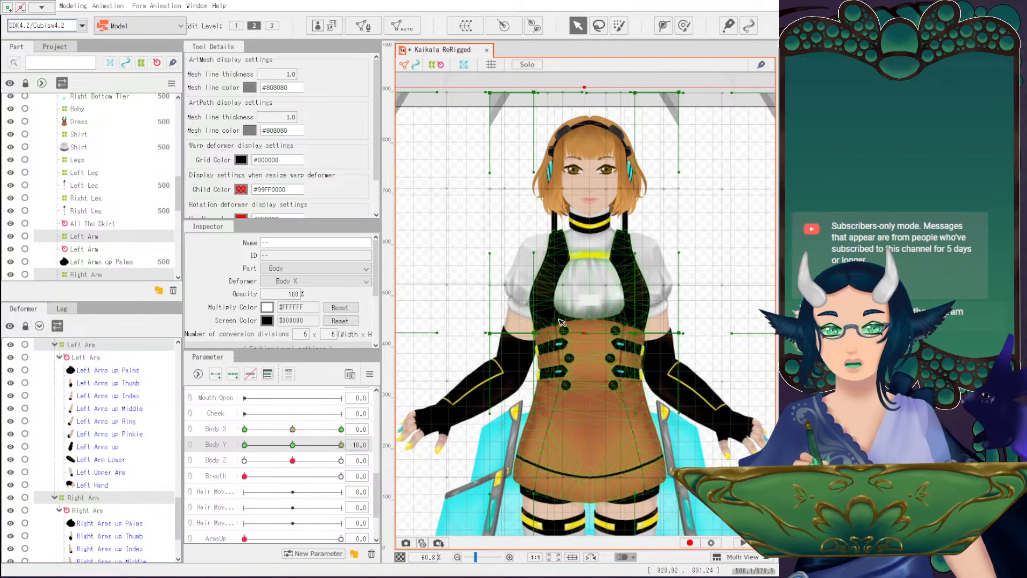
{"action": "left_click", "coordinate": [292, 445]}
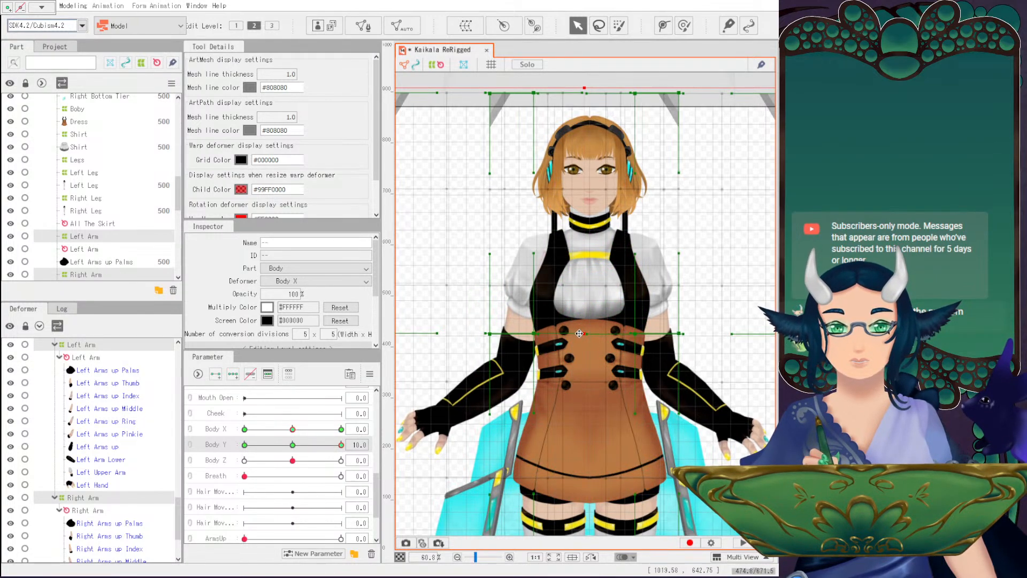
{"action": "mouse_move", "coordinate": [298, 445]}
{"action": "left_mouse_down"}
{"action": "mouse_move", "coordinate": [353, 447]}
{"action": "mouse_move", "coordinate": [293, 445]}
{"action": "left_mouse_up"}
{"action": "scroll", "coordinate": [610, 313], "scroll_direction": "down", "scroll_amount": 2}
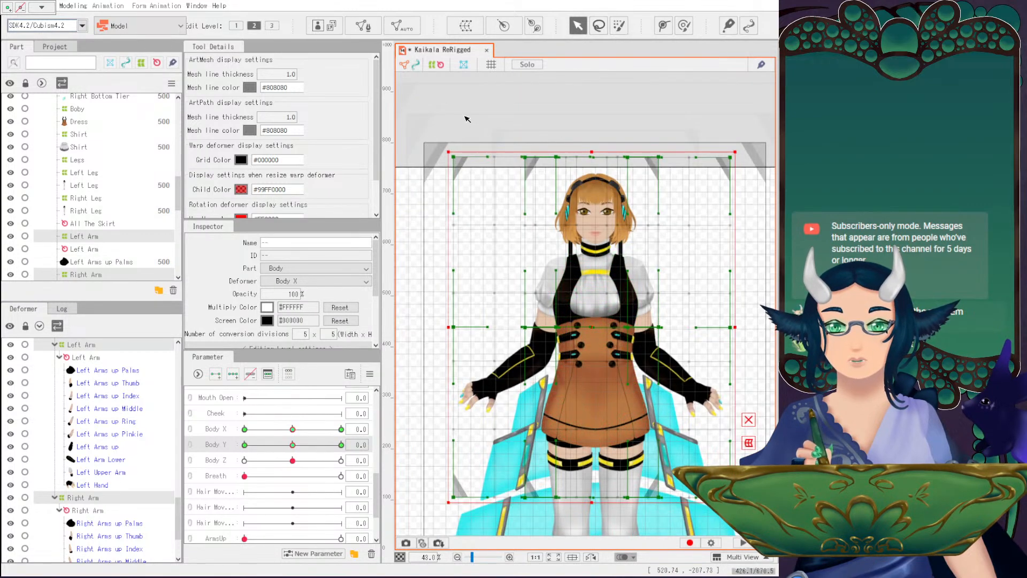
Save the model and open its Physics/Scene Blending Settings.
{"action": "left_click", "coordinate": [9, 6]}
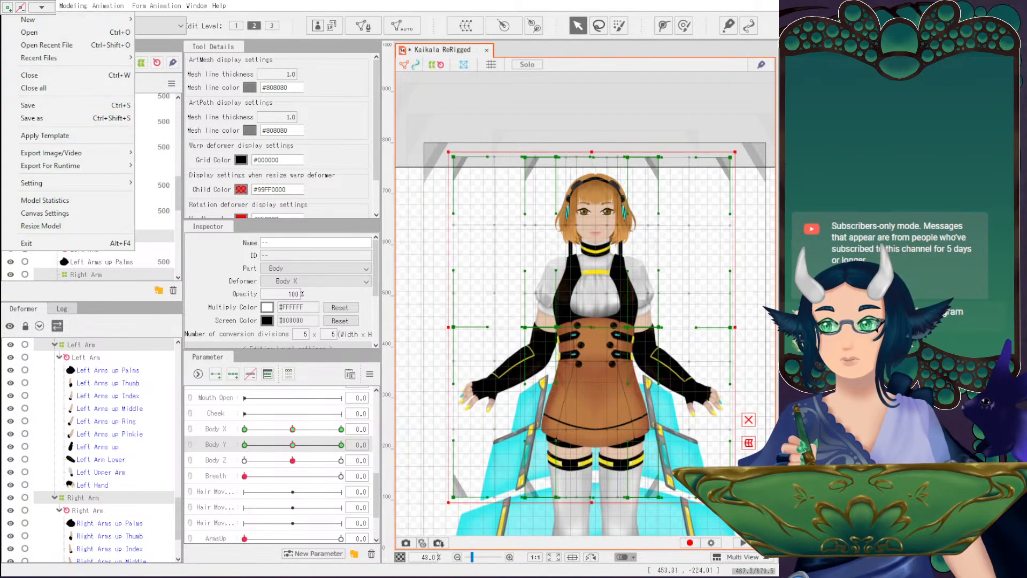
{"action": "left_click", "coordinate": [40, 106]}
{"action": "left_click", "coordinate": [72, 6]}
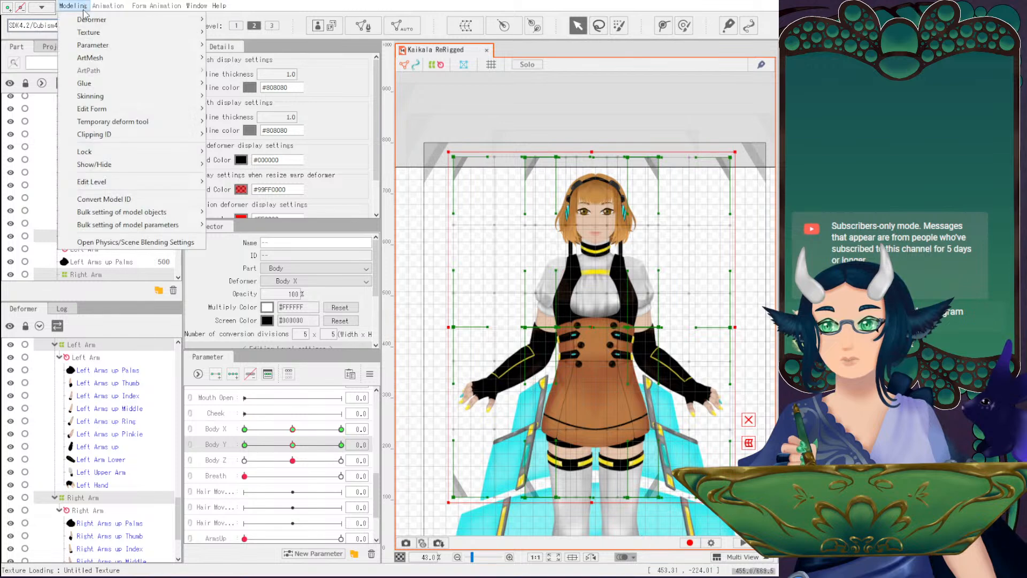
{"action": "left_click", "coordinate": [149, 243]}
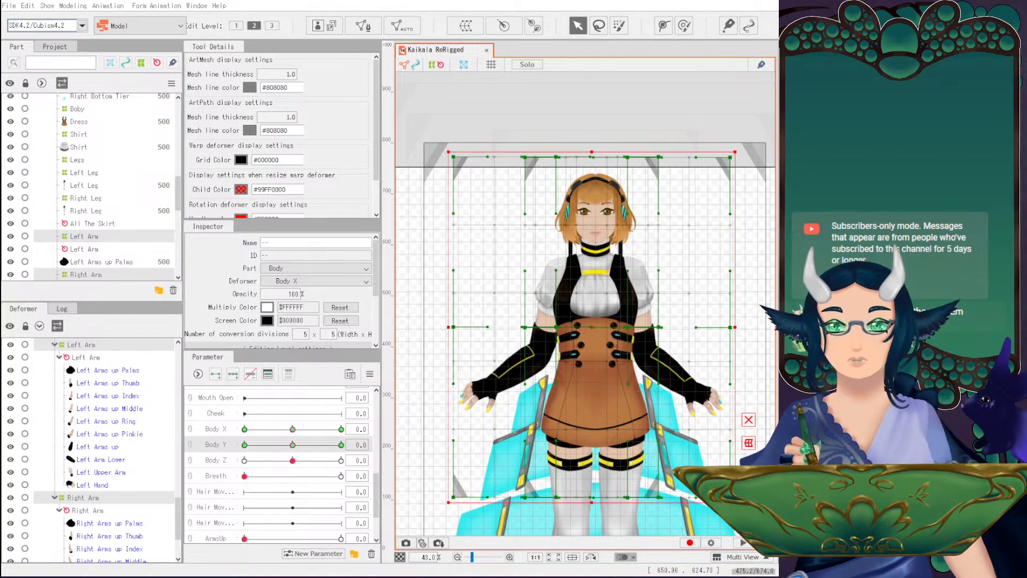
{"action": "left_click", "coordinate": [72, 6]}
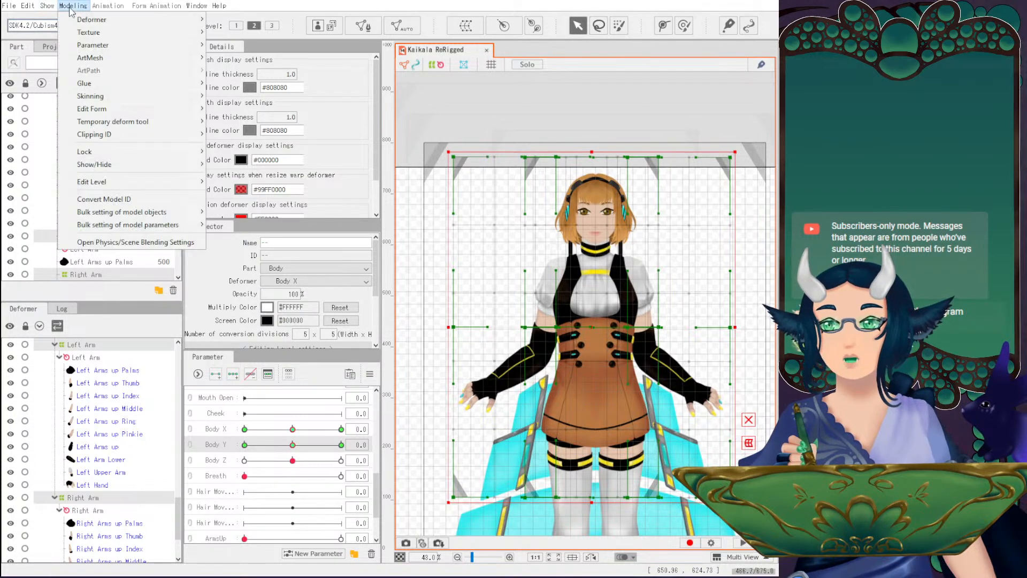
{"action": "left_click", "coordinate": [135, 242]}
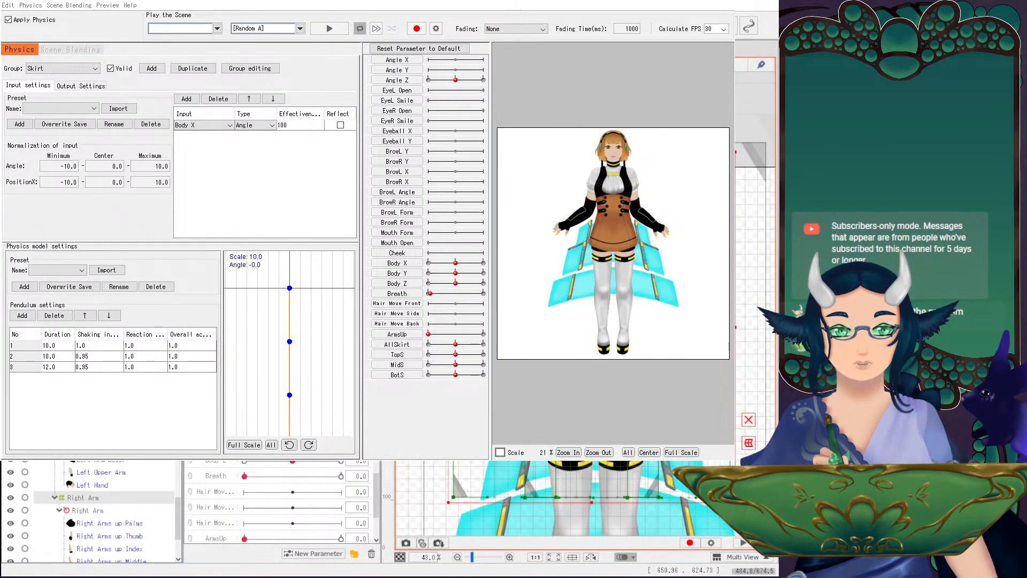
{"action": "key", "text": "alt+Tab"}
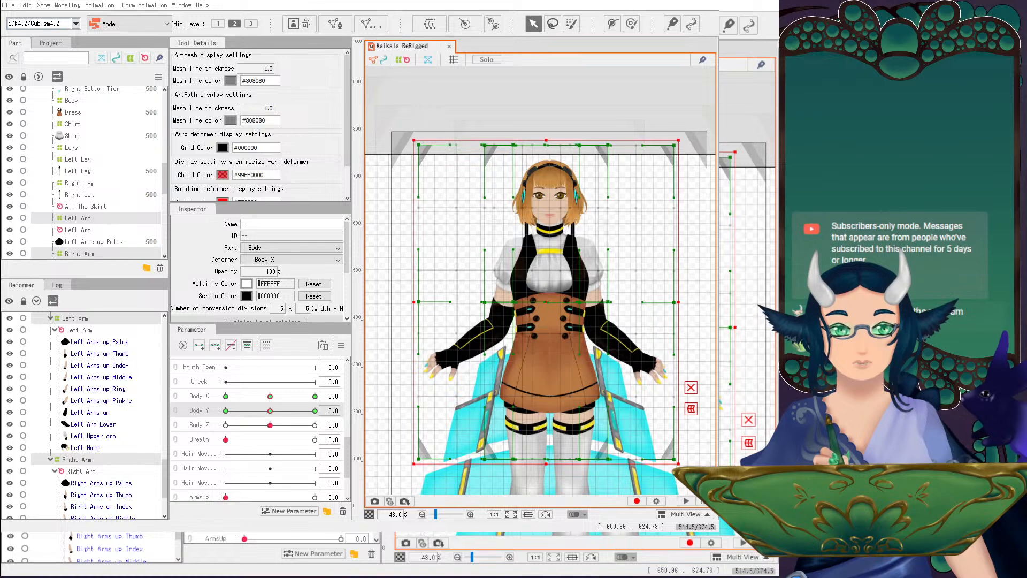
{"action": "key", "text": "alt+Tab"}
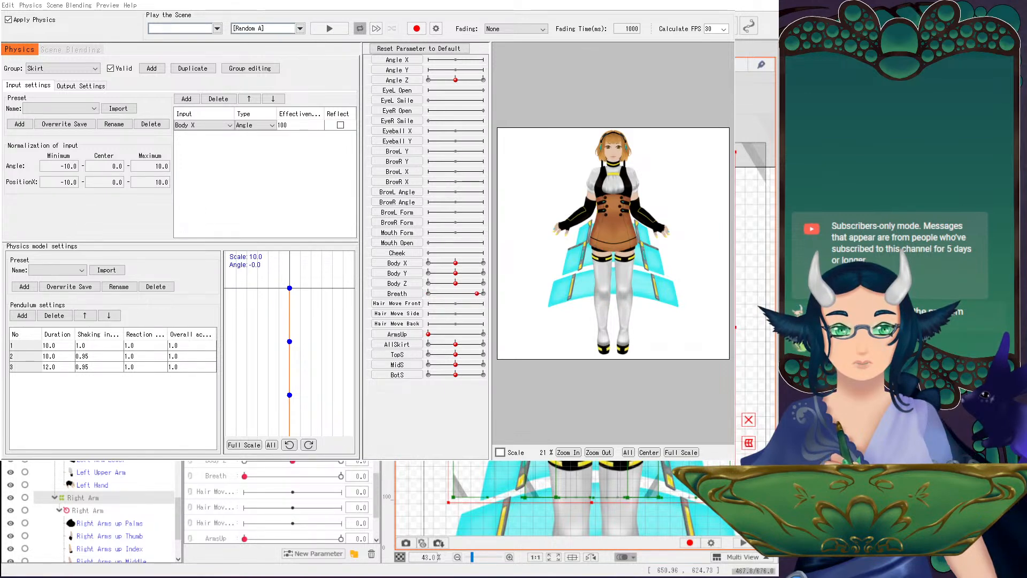
{"action": "left_click", "coordinate": [420, 3]}
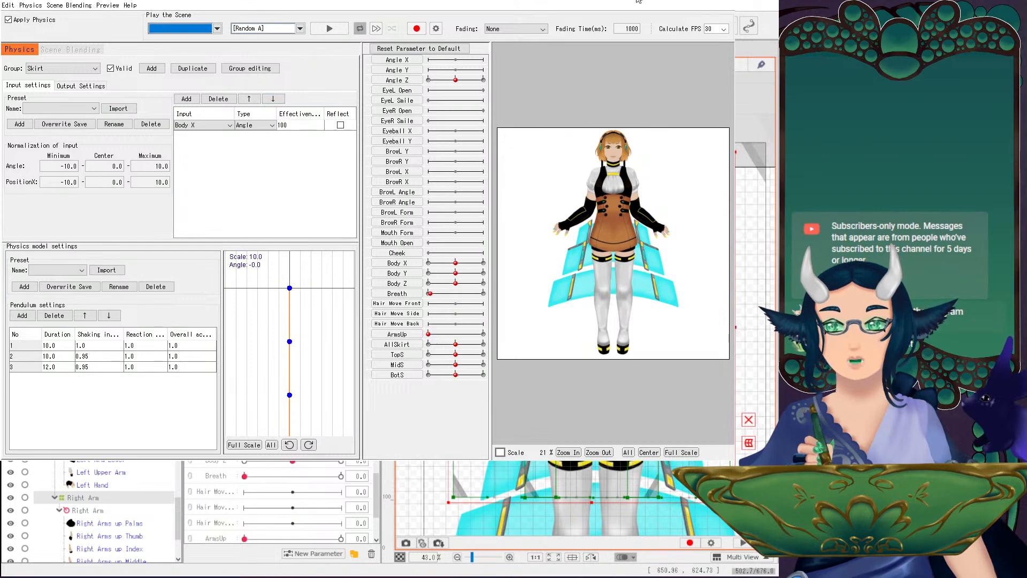
{"action": "left_click", "coordinate": [723, 2]}
{"action": "left_click", "coordinate": [83, 6]}
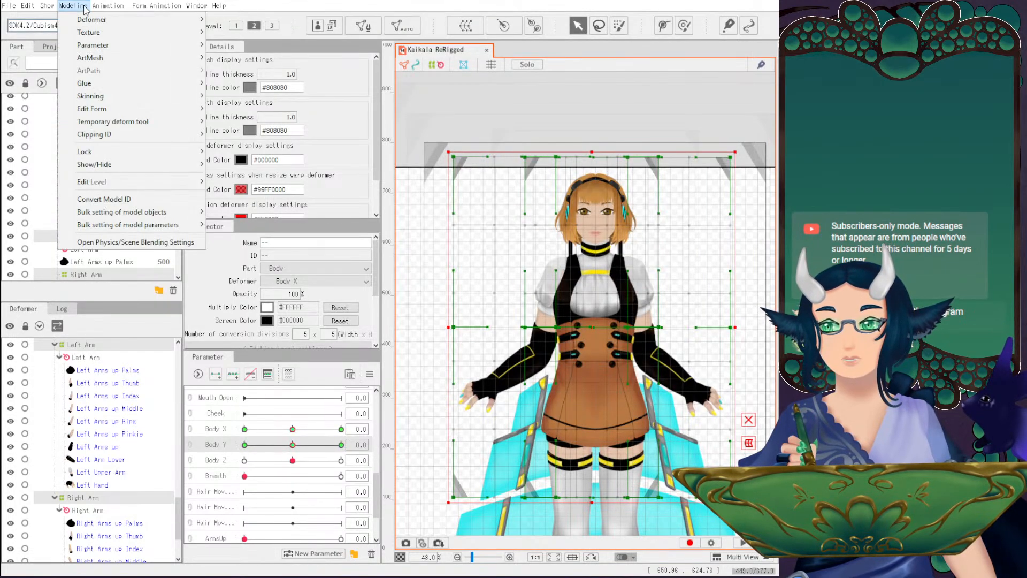
{"action": "left_click", "coordinate": [134, 242]}
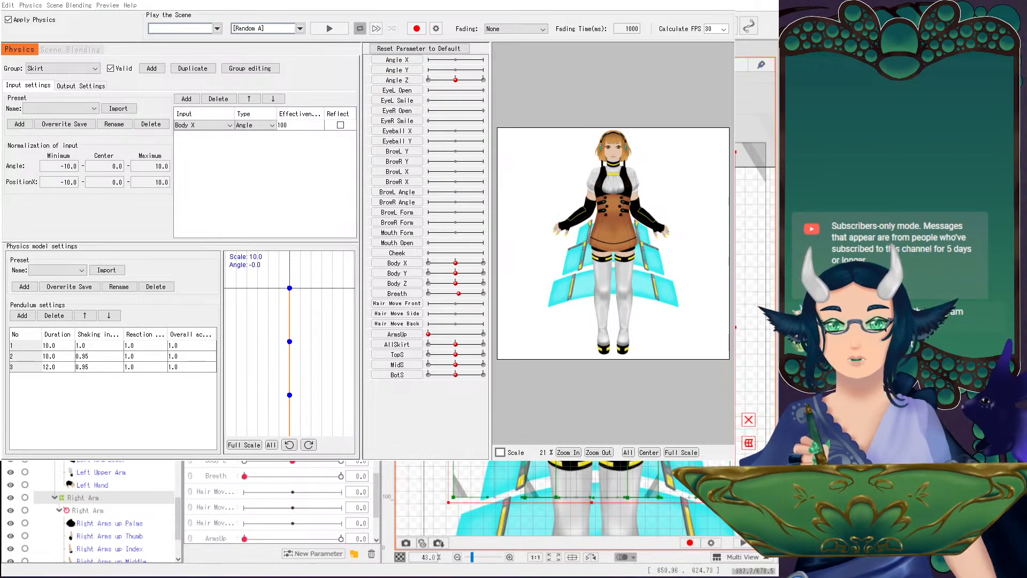
{"action": "left_click", "coordinate": [396, 2]}
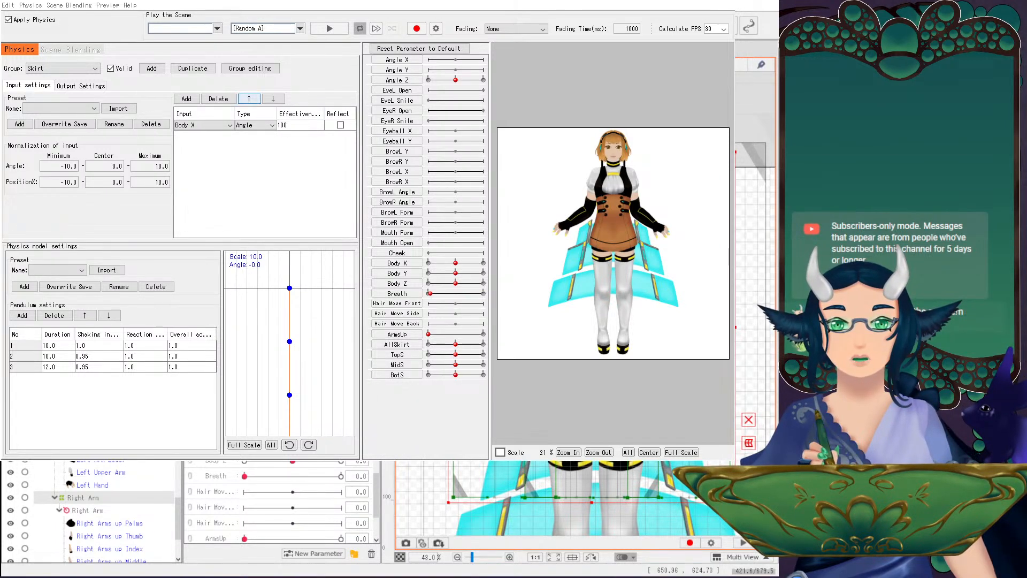
{"action": "left_click", "coordinate": [378, 1]}
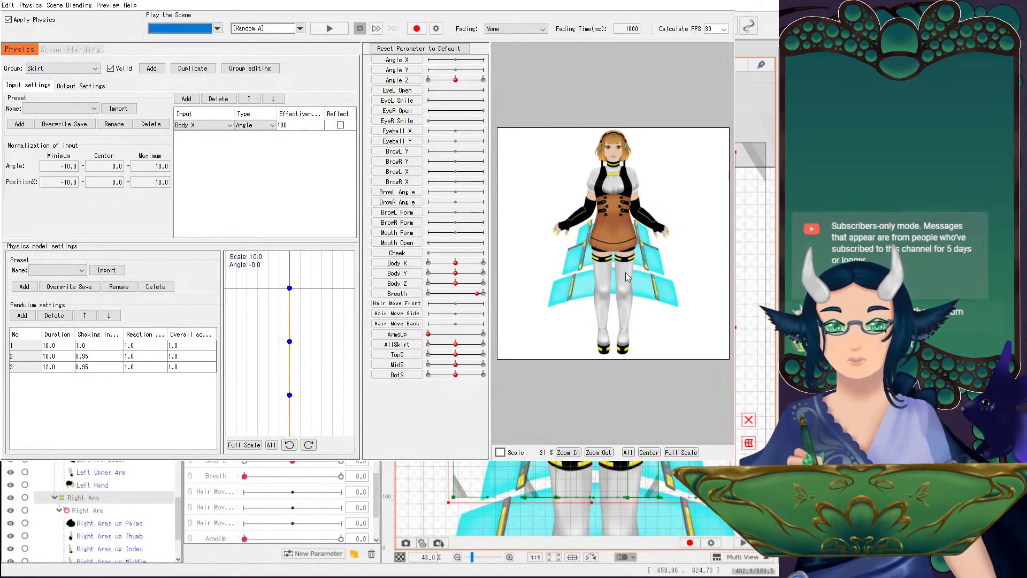
Look up the cursor tracking settings and test the skirt physics by making the character follow the cursor in the enlarged preview.
{"action": "left_click", "coordinate": [107, 5]}
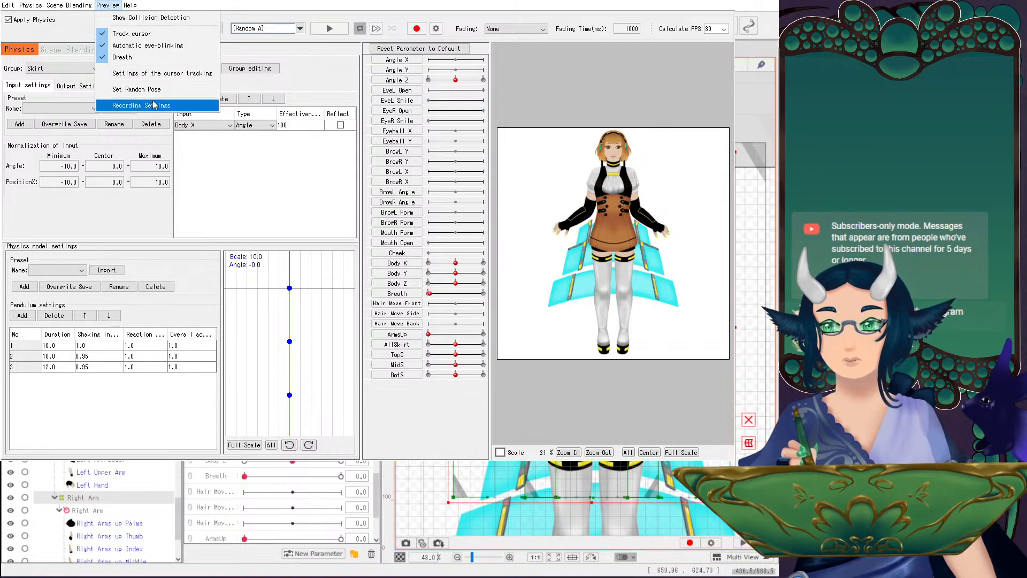
{"action": "left_click", "coordinate": [148, 74]}
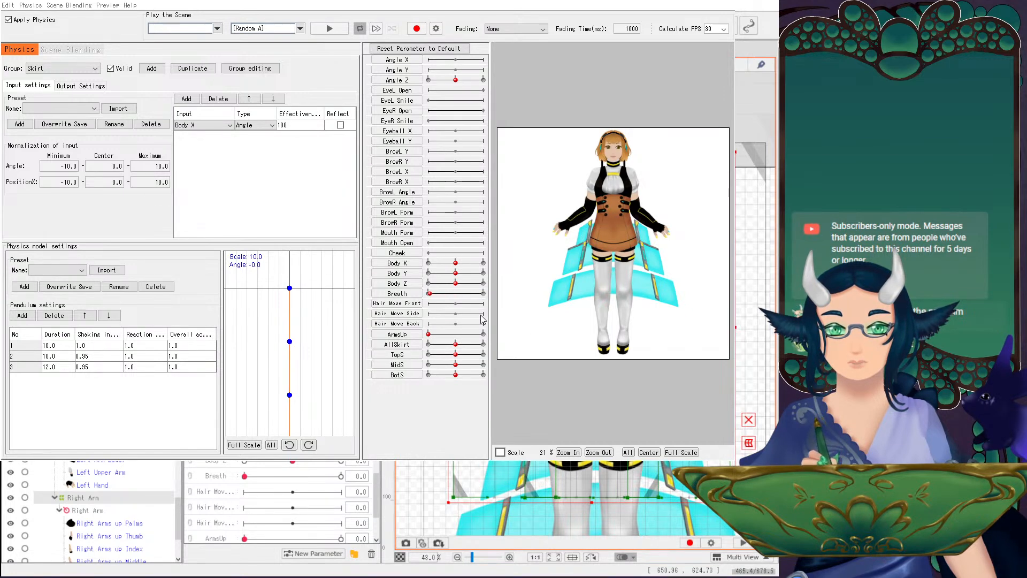
{"action": "left_click", "coordinate": [456, 344]}
{"action": "left_click_drag", "start_coordinate": [591, 337], "coordinate": [608, 334]}
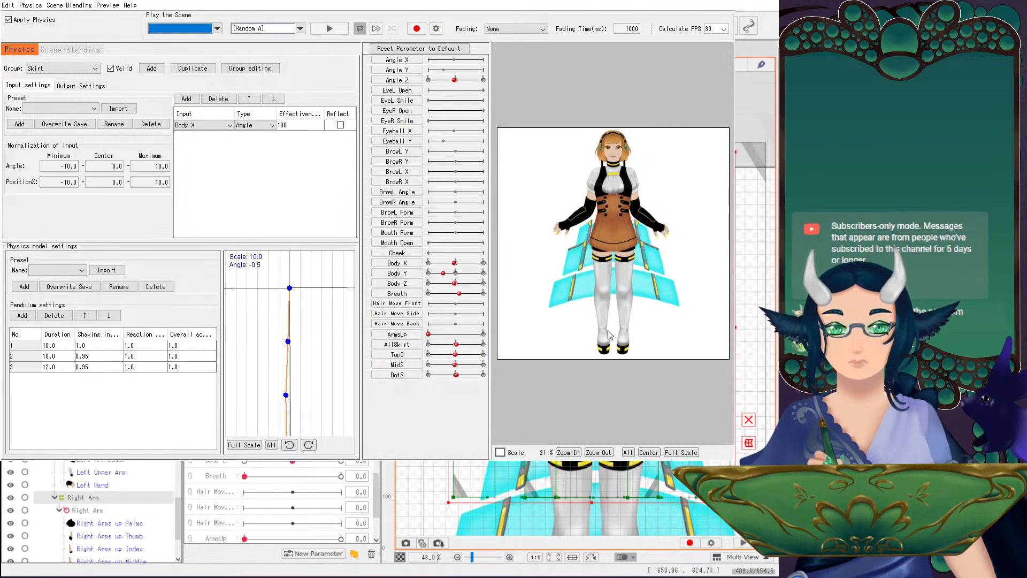
{"action": "scroll", "coordinate": [578, 224], "scroll_direction": "up", "scroll_amount": 5}
{"action": "left_click_drag", "start_coordinate": [669, 137], "coordinate": [610, 440]}
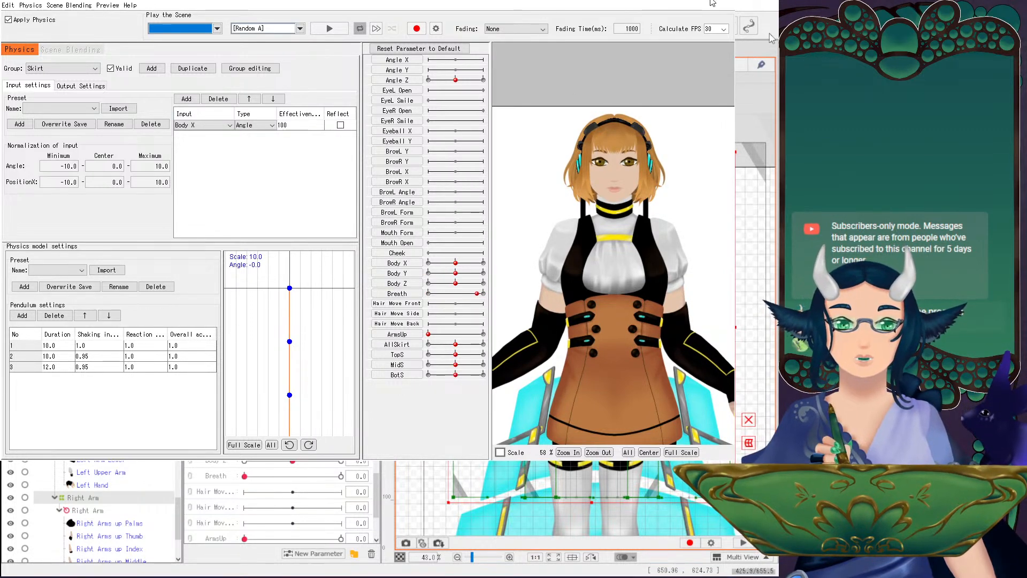
Reopen the Physics/Scene Blending Settings for another look at the Skirt group and return to the model editor.
{"action": "key", "text": "alt+F4"}
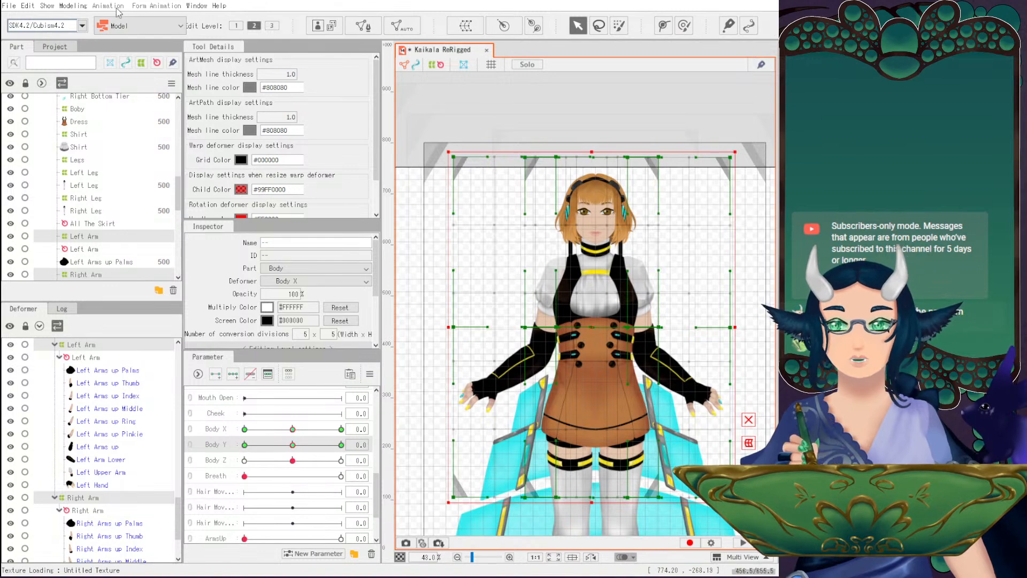
{"action": "left_click", "coordinate": [72, 5]}
{"action": "left_click", "coordinate": [138, 242]}
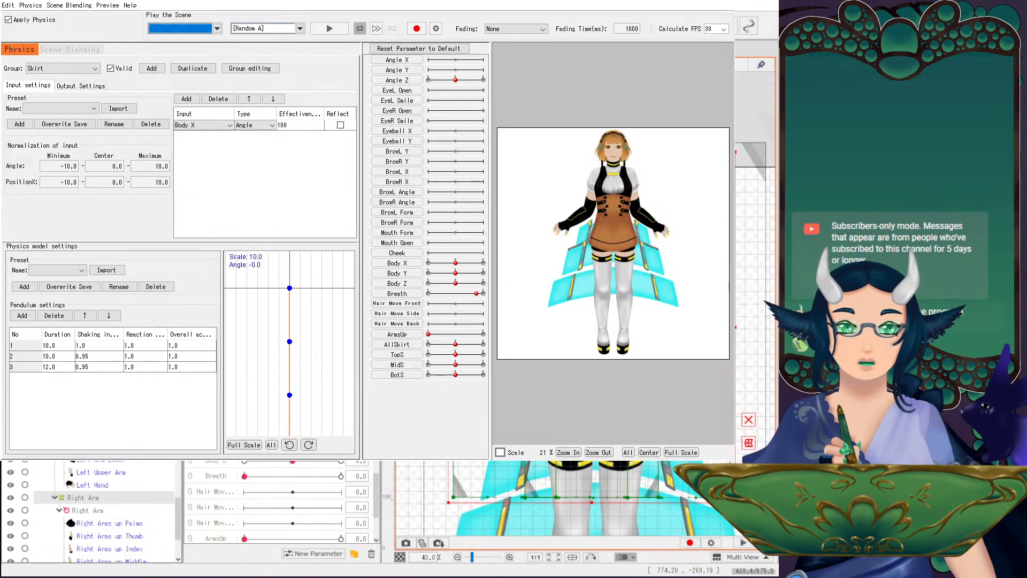
{"action": "key", "text": "alt+F4"}
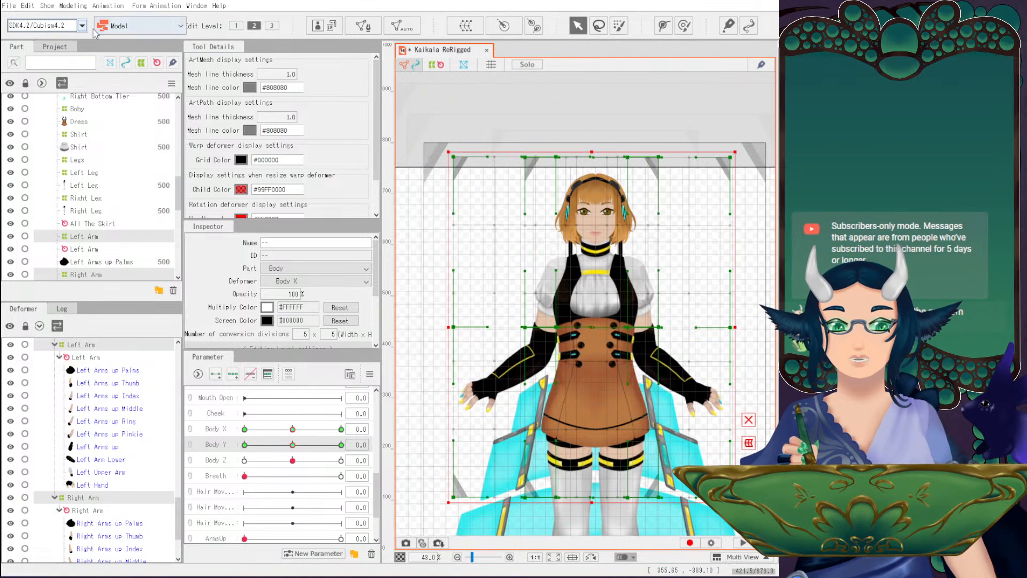
{"action": "left_click", "coordinate": [75, 6]}
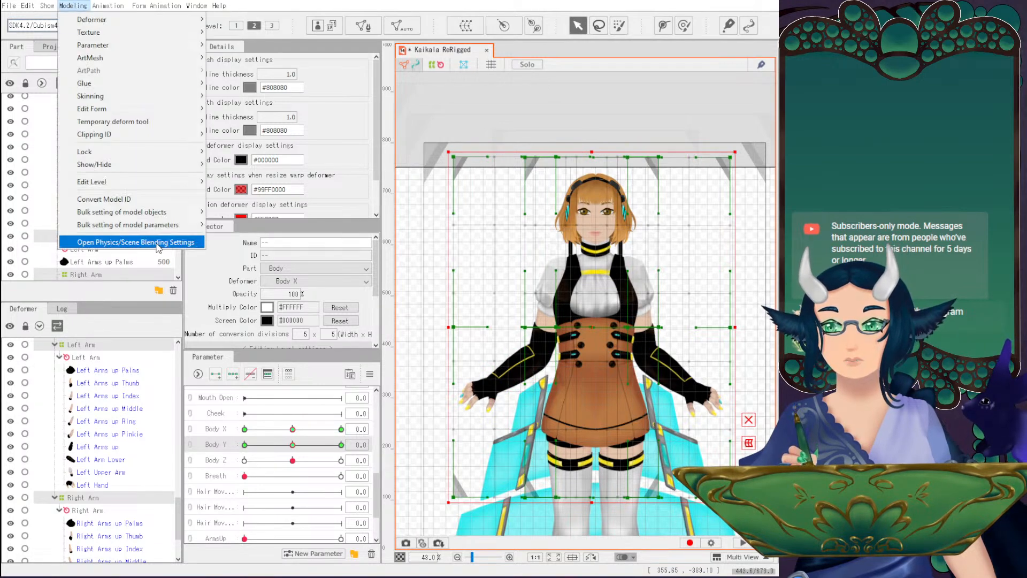
{"action": "left_click", "coordinate": [155, 243]}
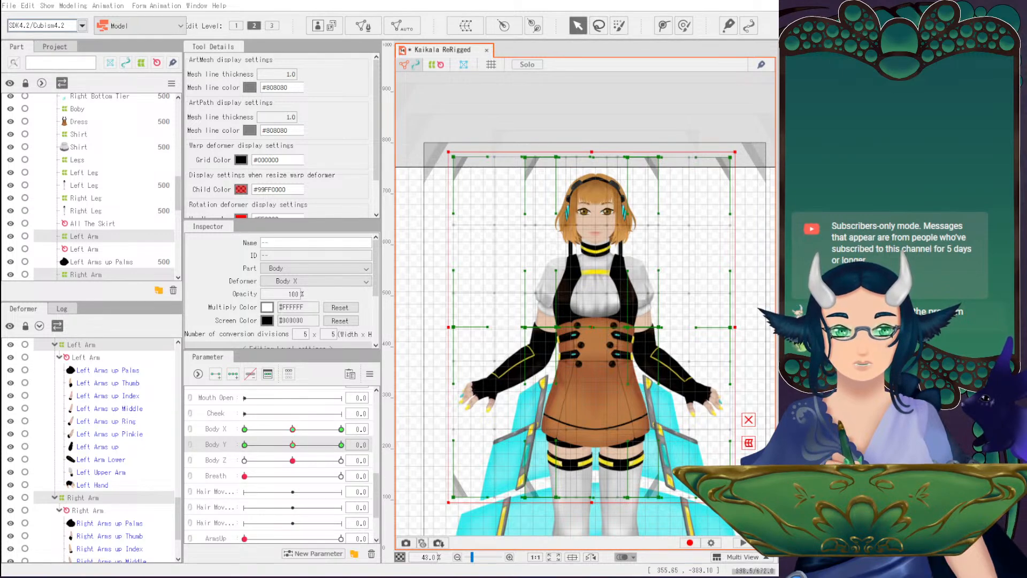
{"action": "left_click", "coordinate": [73, 5]}
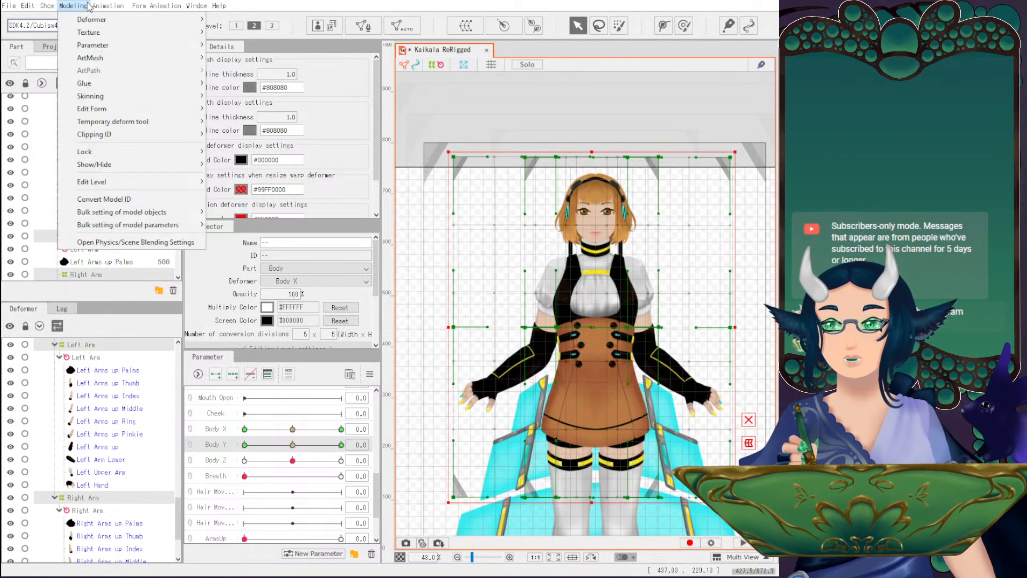
{"action": "left_click", "coordinate": [136, 242]}
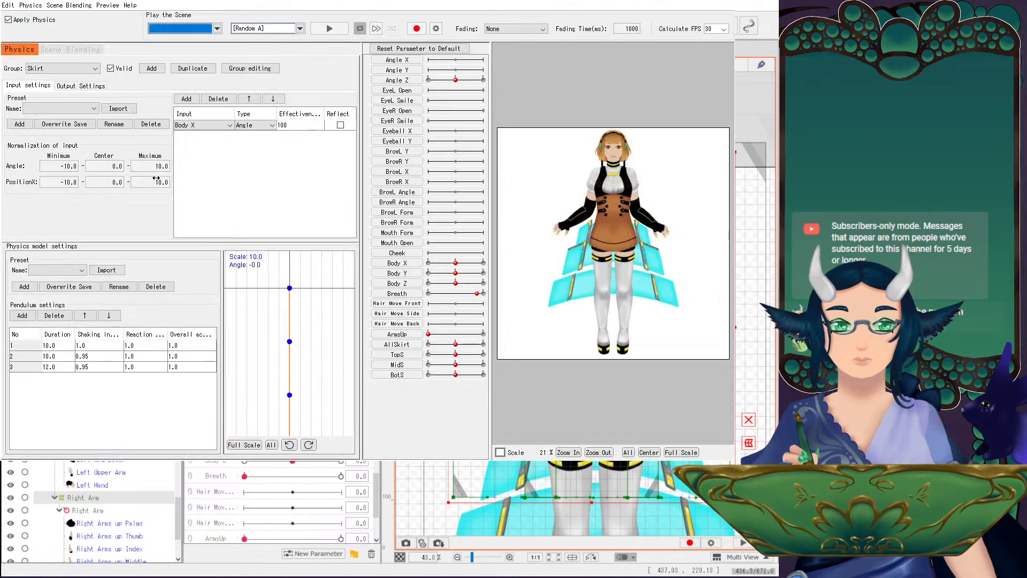
{"action": "left_click", "coordinate": [732, 12]}
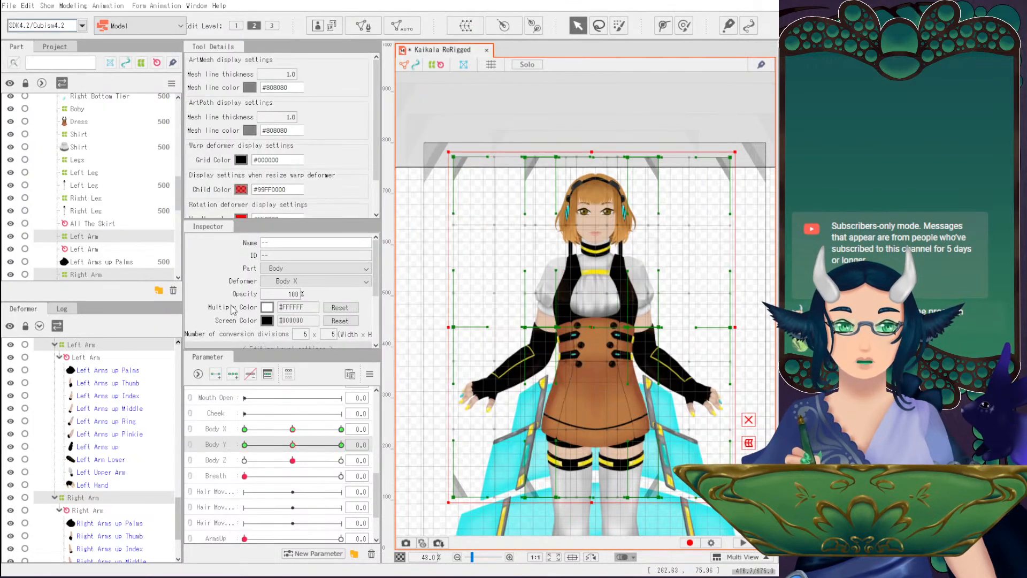
Deselect the arm deformers, bring the whole character into view and look through the deformer hierarchy.
{"action": "left_click", "coordinate": [483, 108]}
{"action": "scroll", "coordinate": [542, 185], "scroll_direction": "down", "scroll_amount": 2}
{"action": "left_click_drag", "start_coordinate": [542, 186], "coordinate": [582, 140]}
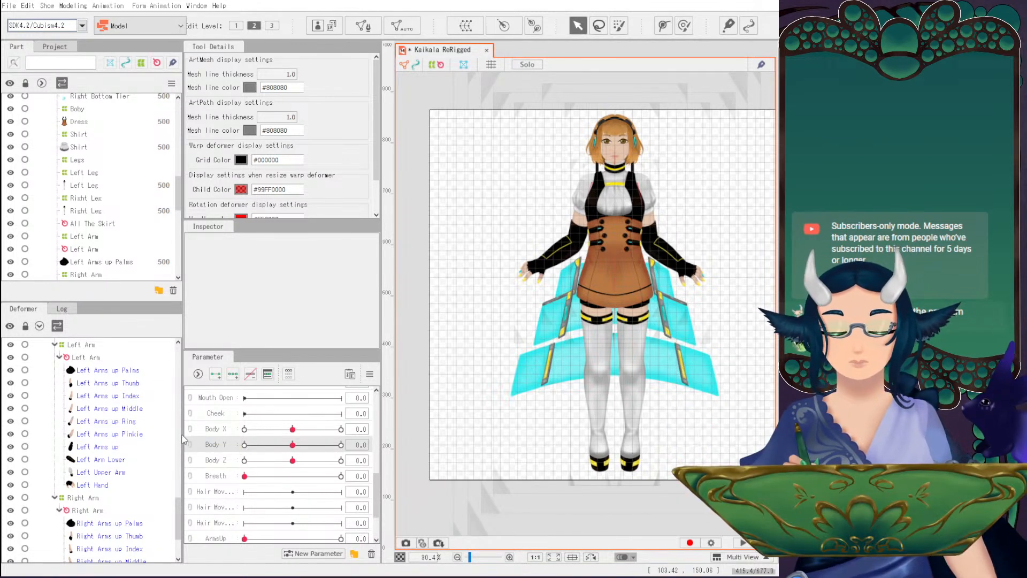
{"action": "scroll", "coordinate": [172, 481], "scroll_direction": "down", "scroll_amount": 2}
{"action": "scroll", "coordinate": [170, 478], "scroll_direction": "down", "scroll_amount": 10}
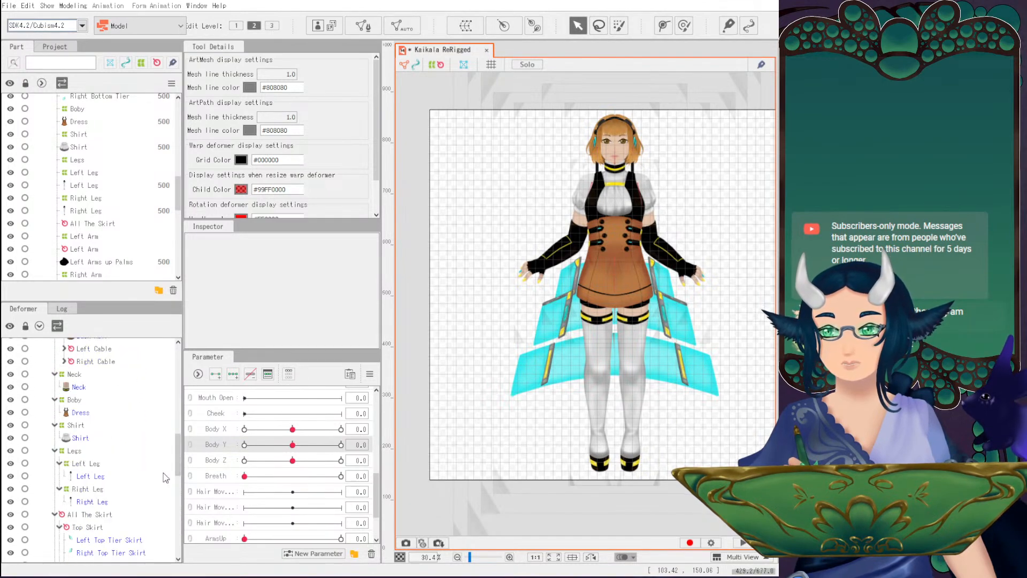
{"action": "scroll", "coordinate": [166, 477], "scroll_direction": "up", "scroll_amount": 8}
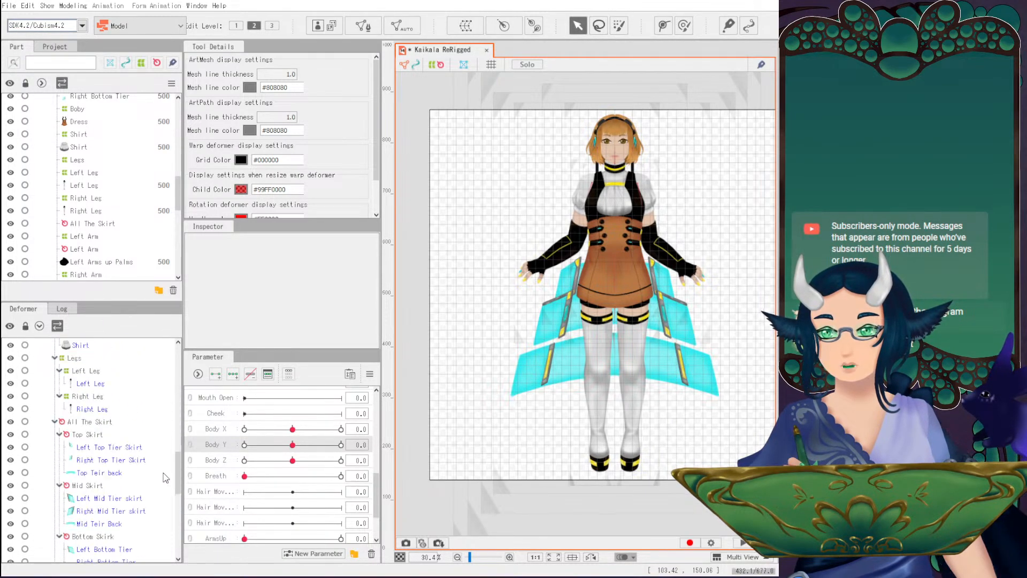
{"action": "scroll", "coordinate": [166, 477], "scroll_direction": "up", "scroll_amount": 5}
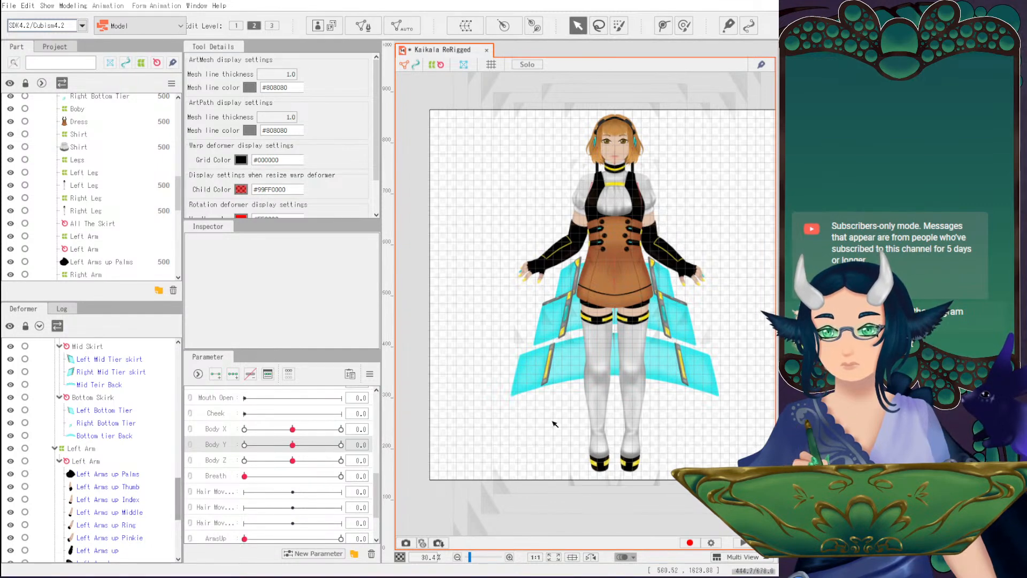
Select the Right Cable art mesh together with its rotation deformer and expand the Left Cable deformer in the hierarchy.
{"action": "left_click", "coordinate": [600, 170]}
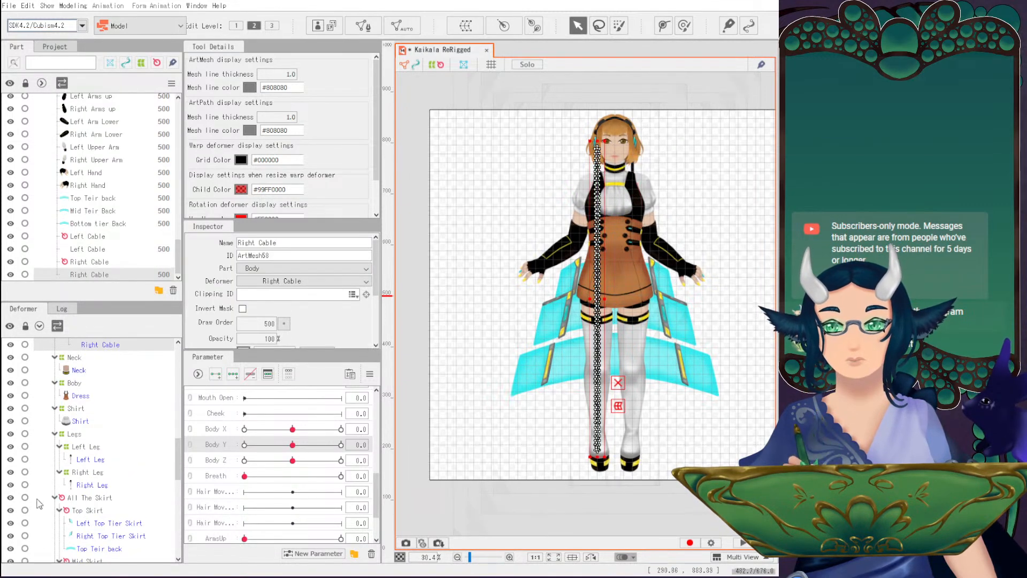
{"action": "scroll", "coordinate": [39, 524], "scroll_direction": "up", "scroll_amount": 3}
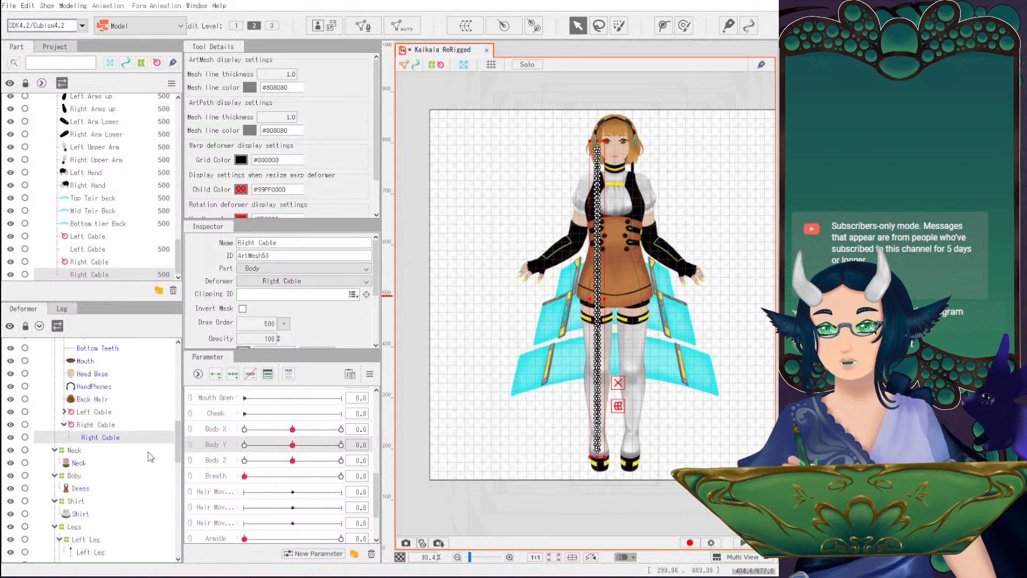
{"action": "left_click", "coordinate": [64, 411]}
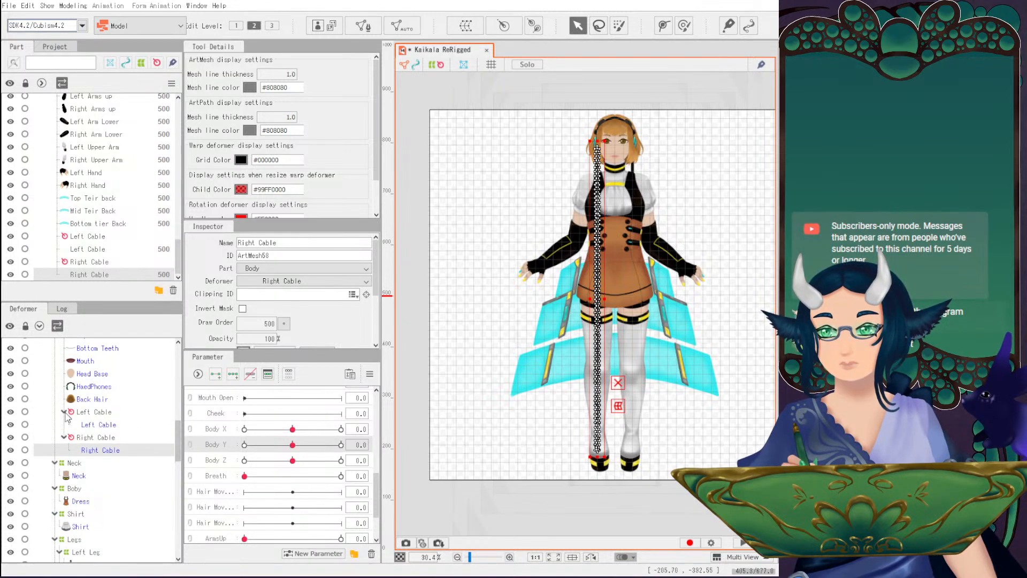
{"action": "mouse_move", "coordinate": [178, 432]}
{"action": "left_mouse_down"}
{"action": "mouse_move", "coordinate": [179, 399]}
{"action": "mouse_move", "coordinate": [174, 433]}
{"action": "left_mouse_up"}
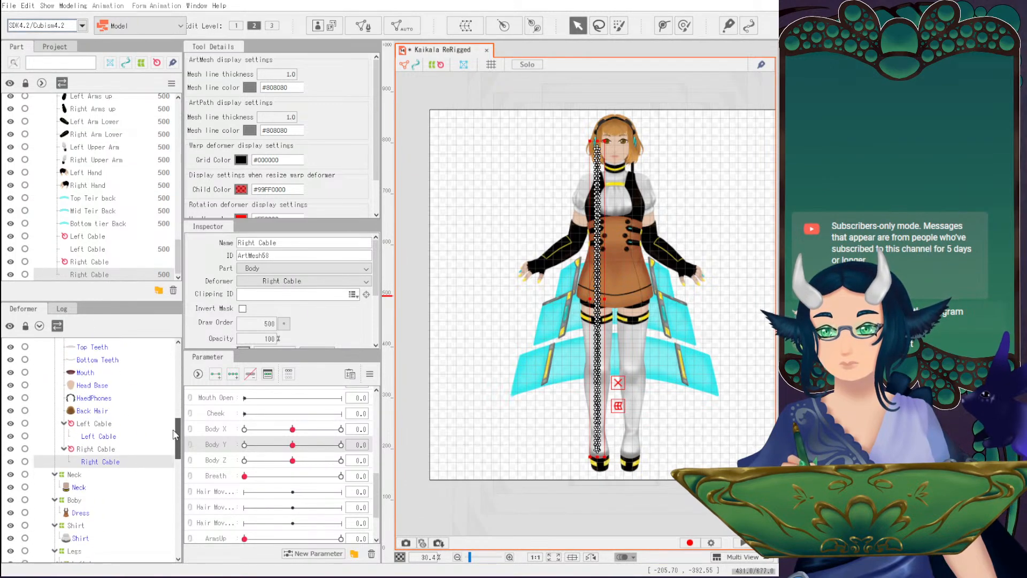
{"action": "scroll", "coordinate": [557, 306], "scroll_direction": "up", "scroll_amount": 2}
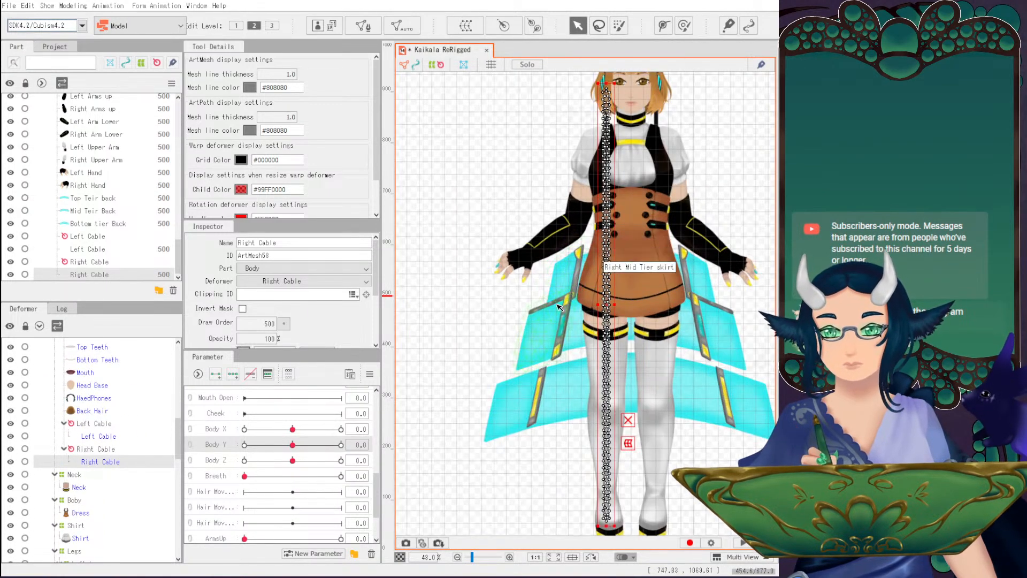
{"action": "left_click", "coordinate": [99, 449], "text": "ctrl"}
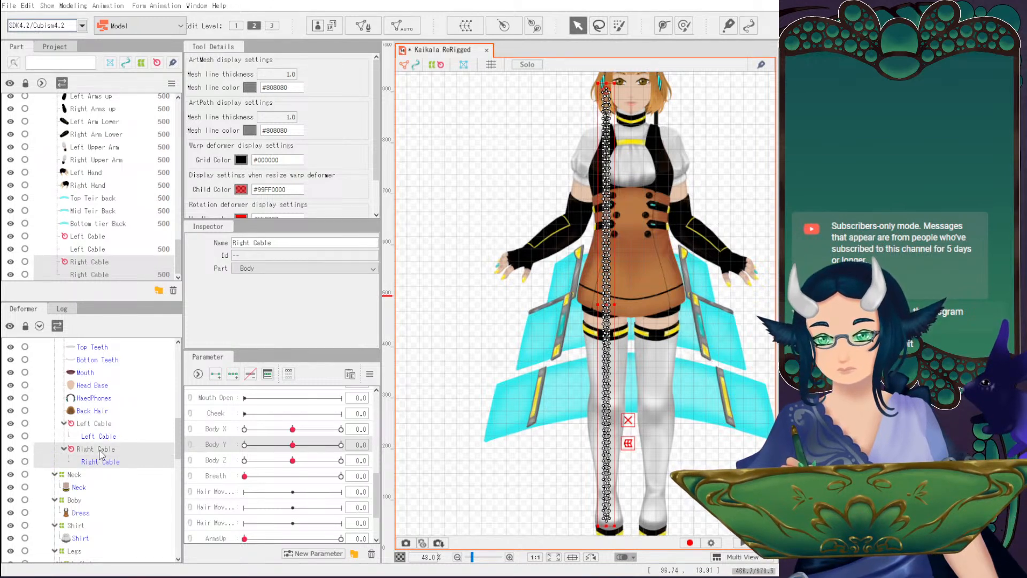
Try to apply skinning to the Right Cable art mesh with its single rotation deformer.
{"action": "left_click", "coordinate": [73, 5]}
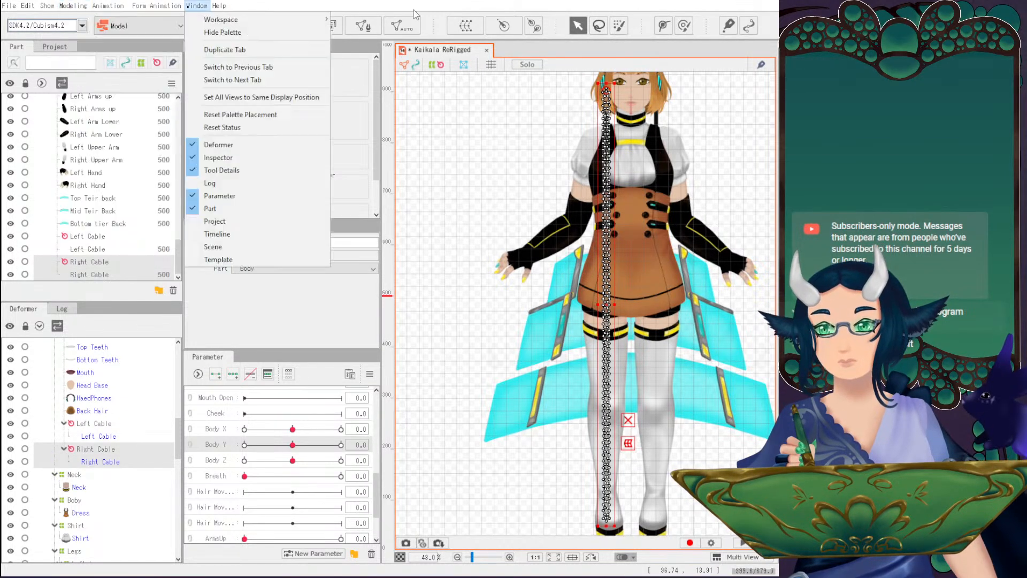
{"action": "left_click", "coordinate": [196, 6]}
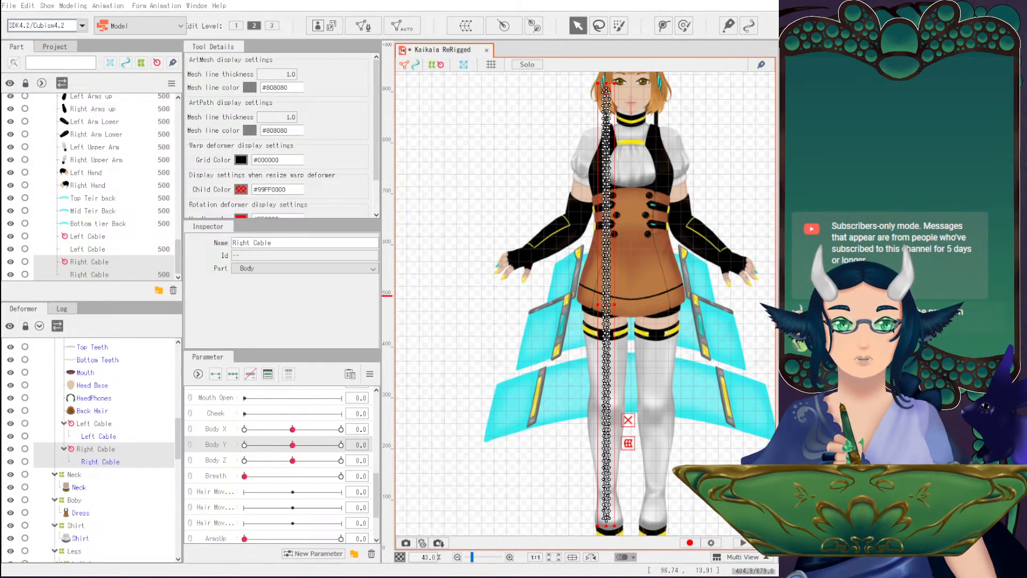
{"action": "left_click", "coordinate": [73, 7]}
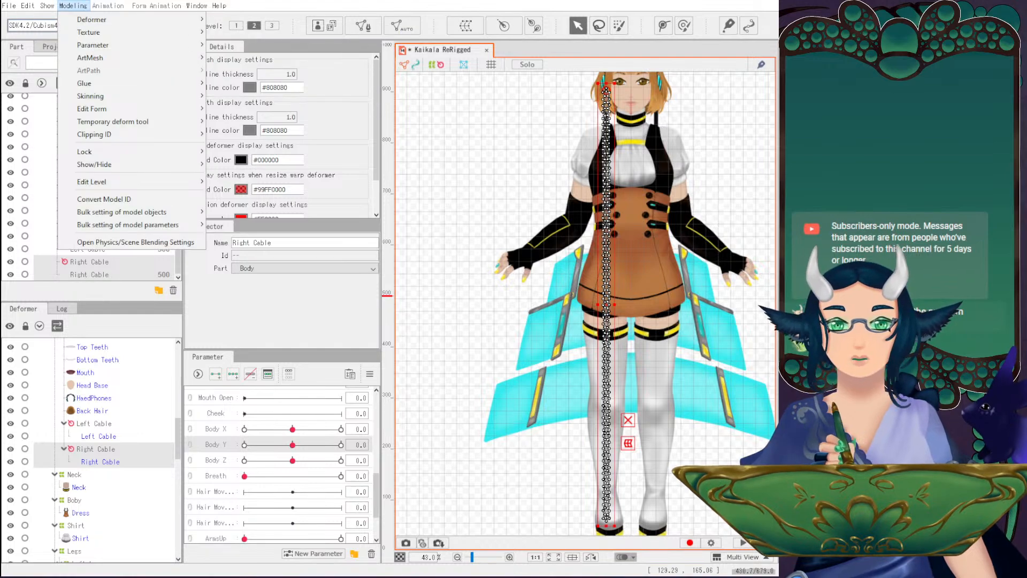
{"action": "key", "text": "Escape"}
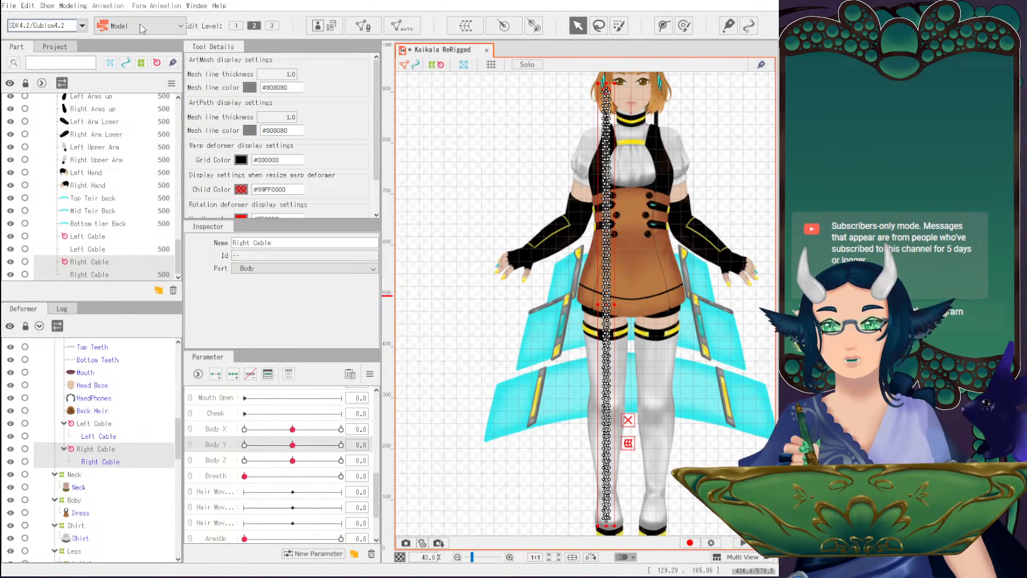
{"action": "left_click", "coordinate": [74, 6]}
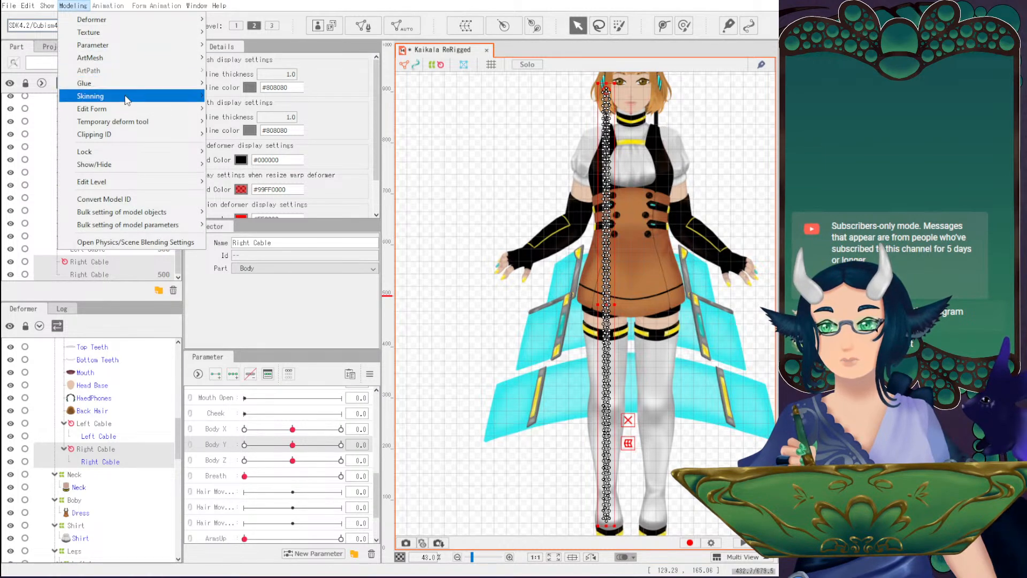
{"action": "mouse_move", "coordinate": [127, 100]}
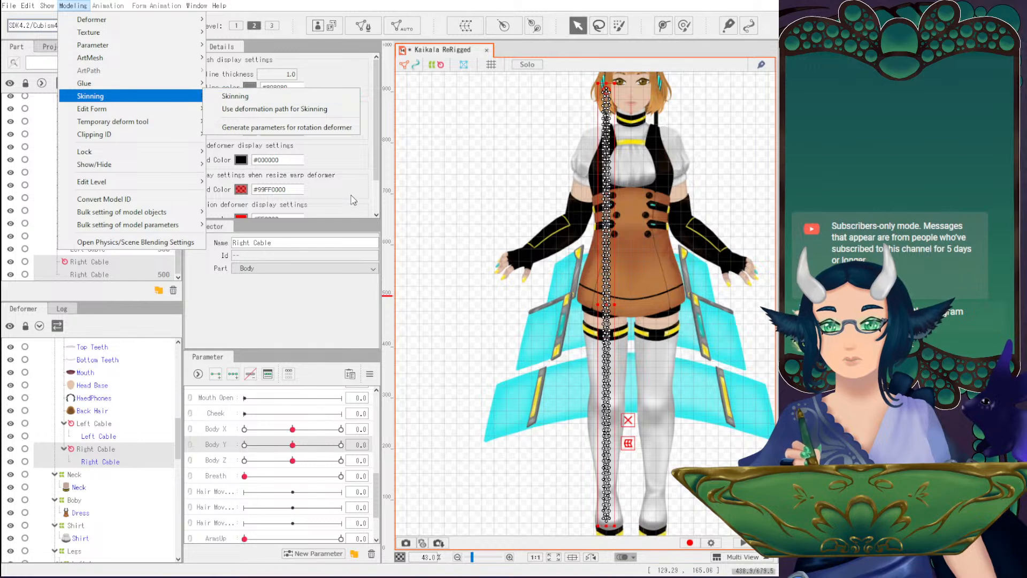
{"action": "left_click", "coordinate": [236, 107]}
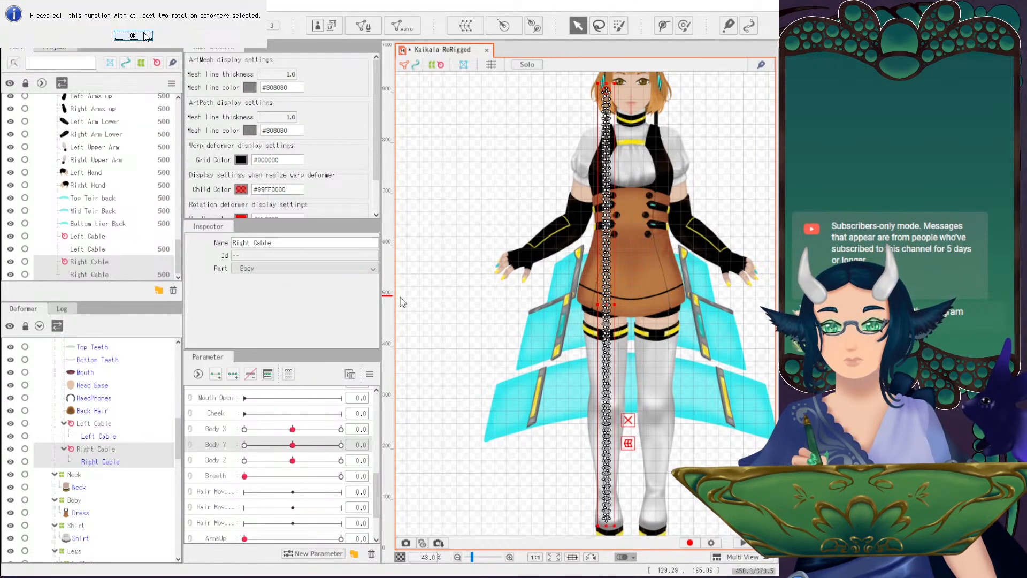
{"action": "left_click", "coordinate": [132, 36]}
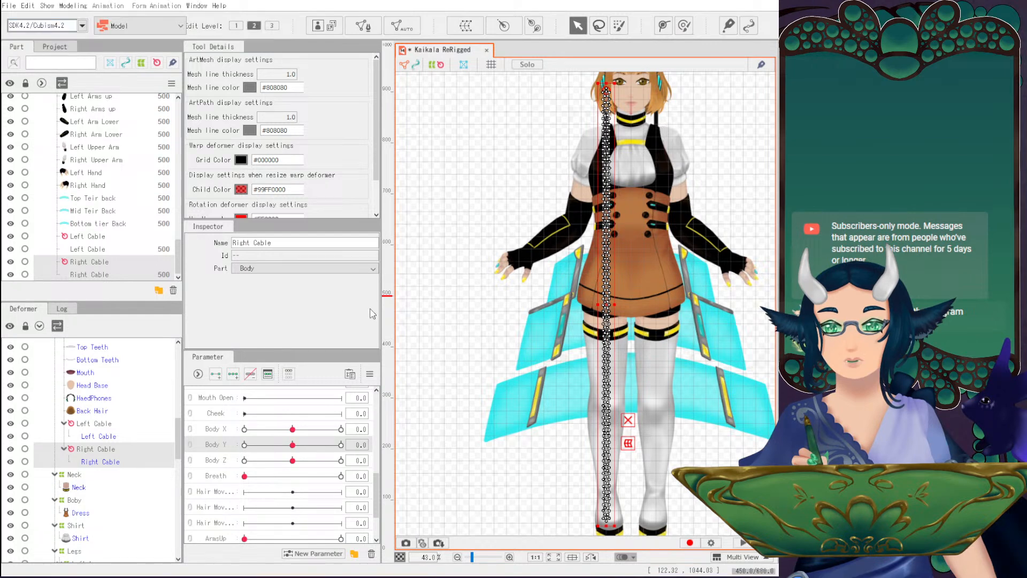
Create a child rotation deformer for the Right Cable art mesh, placed on the cable at lower chest height.
{"action": "left_click", "coordinate": [128, 465]}
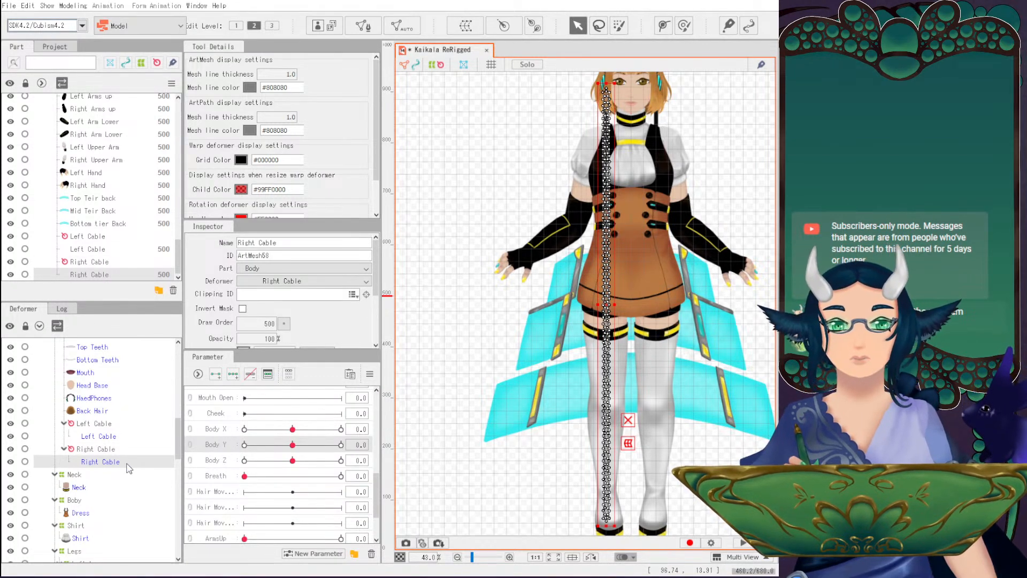
{"action": "left_click", "coordinate": [533, 25]}
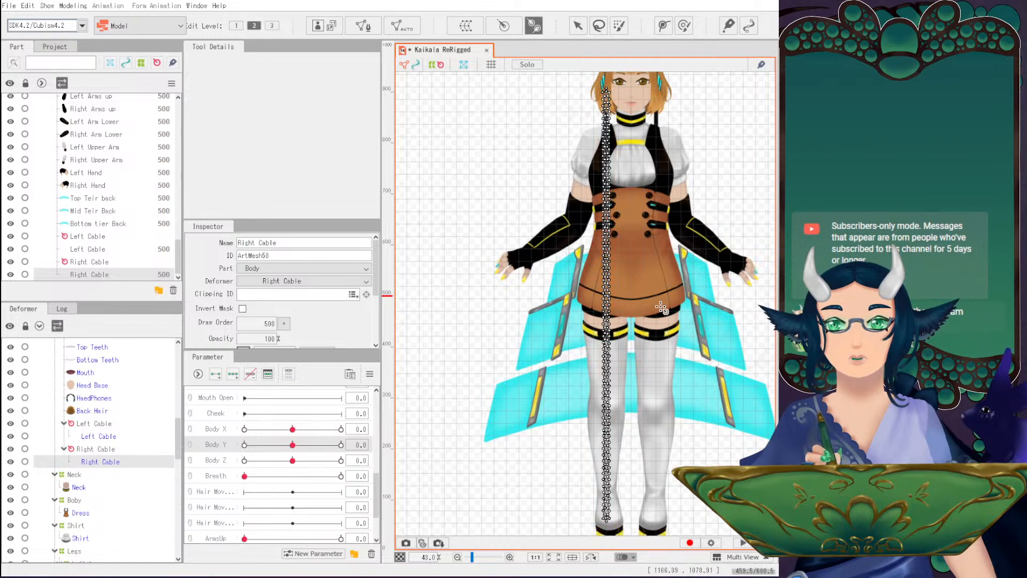
{"action": "scroll", "coordinate": [617, 295], "scroll_direction": "up", "scroll_amount": 2}
{"action": "left_click_drag", "start_coordinate": [592, 170], "coordinate": [594, 292]}
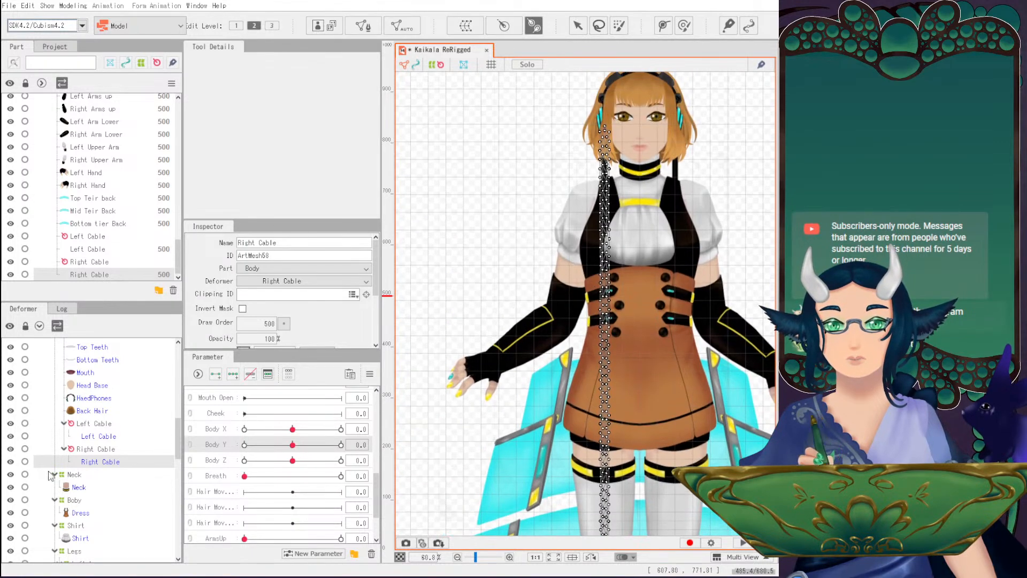
{"action": "left_click", "coordinate": [88, 449]}
{"action": "left_click", "coordinate": [88, 461]}
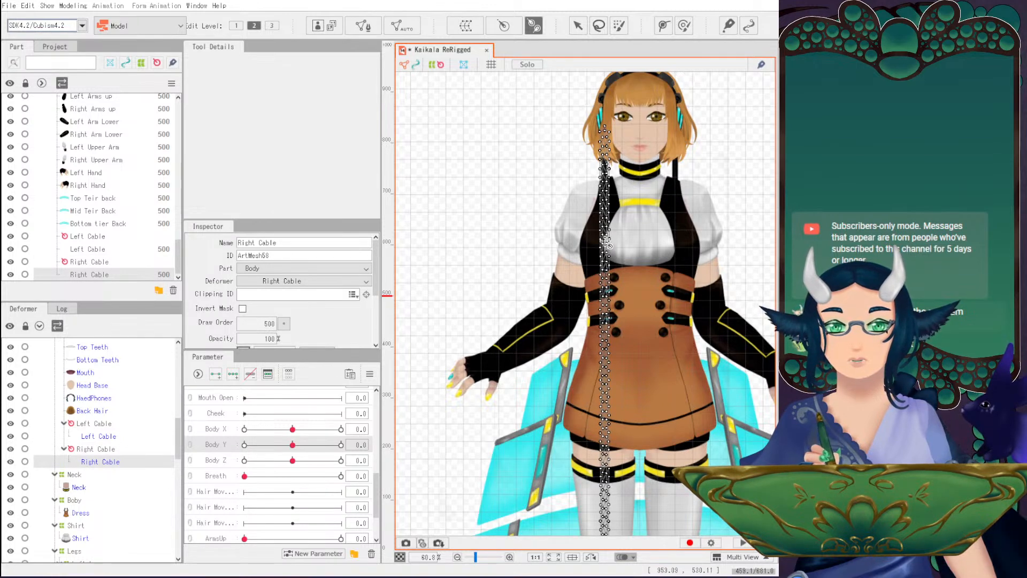
{"action": "left_click_drag", "start_coordinate": [603, 240], "coordinate": [603, 264]}
Chain three more rotation deformers down the Right Cable art mesh, at the upper skirt, the thigh and the shin.
{"action": "left_click", "coordinate": [114, 471]}
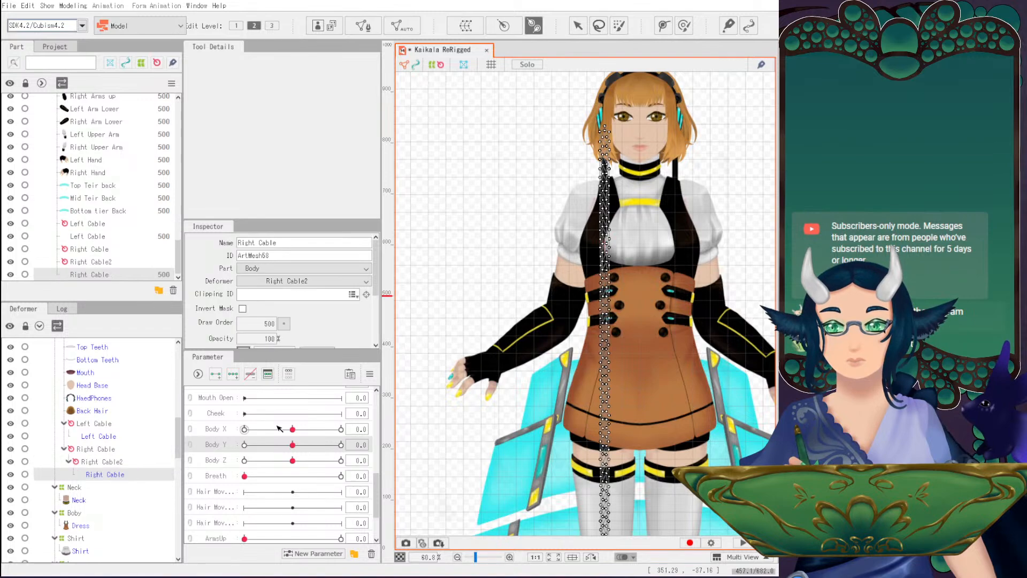
{"action": "left_click_drag", "start_coordinate": [614, 417], "coordinate": [598, 317]}
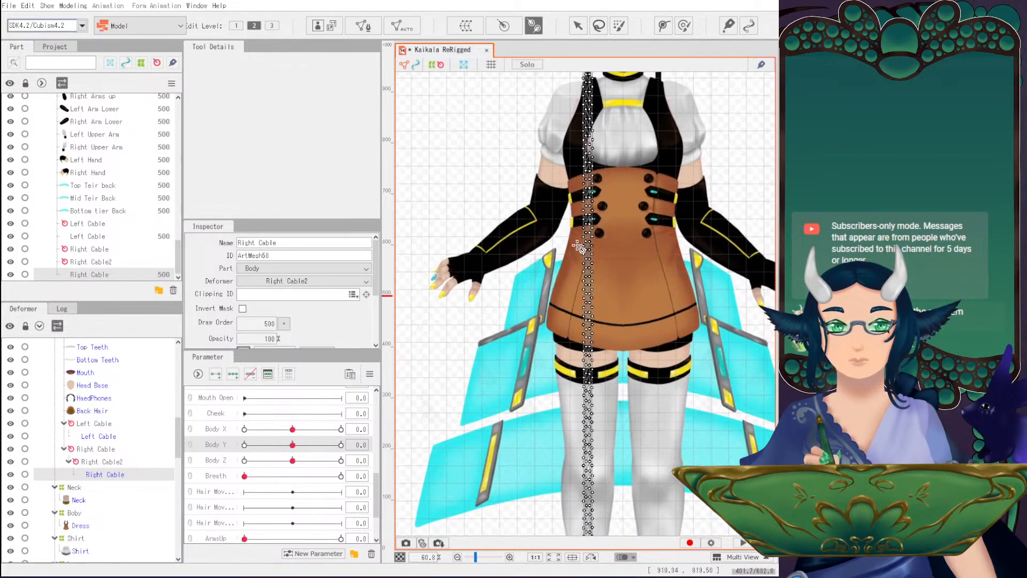
{"action": "left_click_drag", "start_coordinate": [586, 257], "coordinate": [587, 270]}
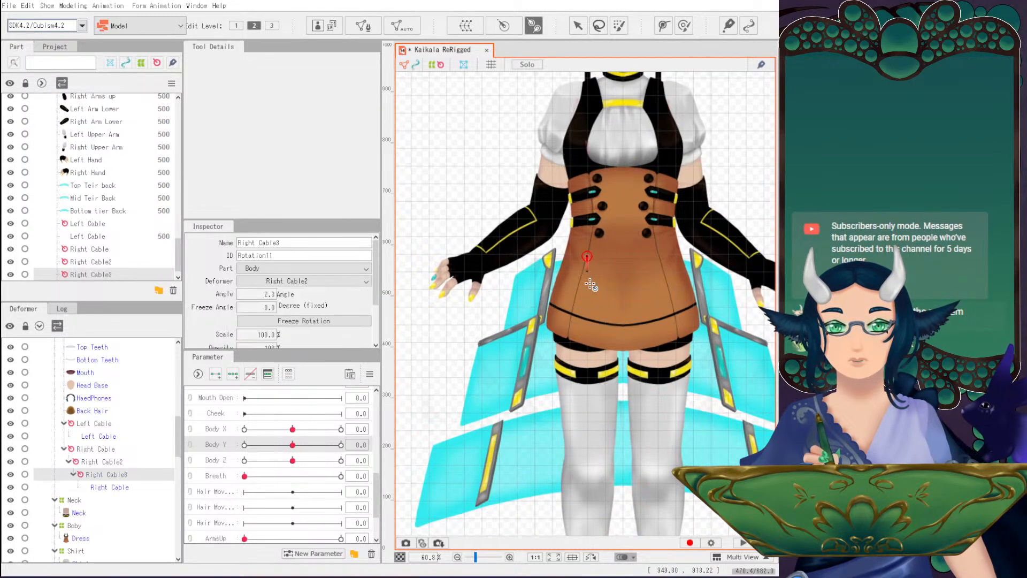
{"action": "left_click", "coordinate": [110, 487]}
{"action": "left_click_drag", "start_coordinate": [587, 422], "coordinate": [584, 317]}
{"action": "left_click", "coordinate": [114, 500]}
{"action": "left_click_drag", "start_coordinate": [577, 437], "coordinate": [576, 341]}
{"action": "left_click", "coordinate": [575, 339]}
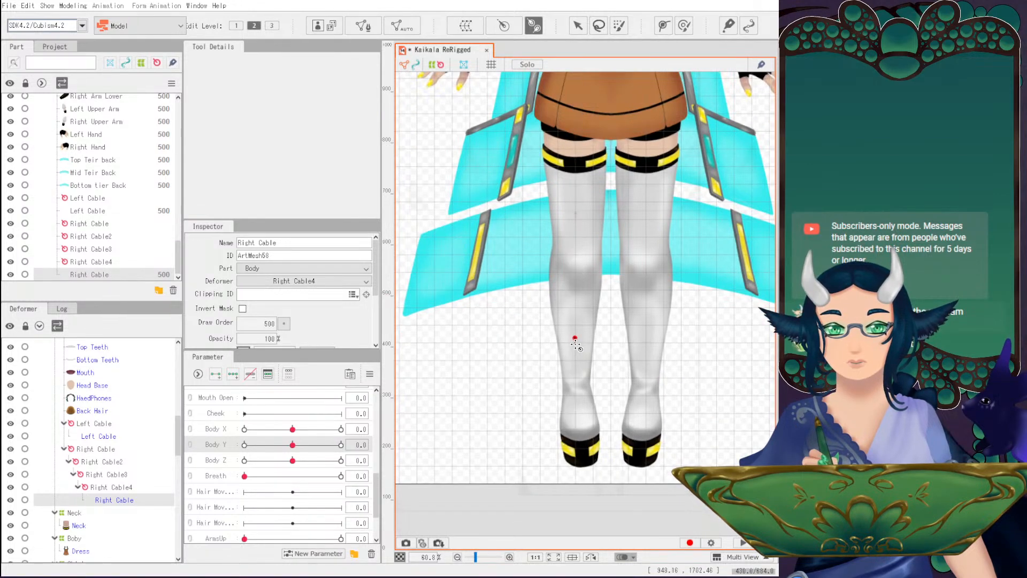
Apply skinning to the Right Cable art mesh together with its full chain of five rotation deformers.
{"action": "left_click", "coordinate": [96, 449]}
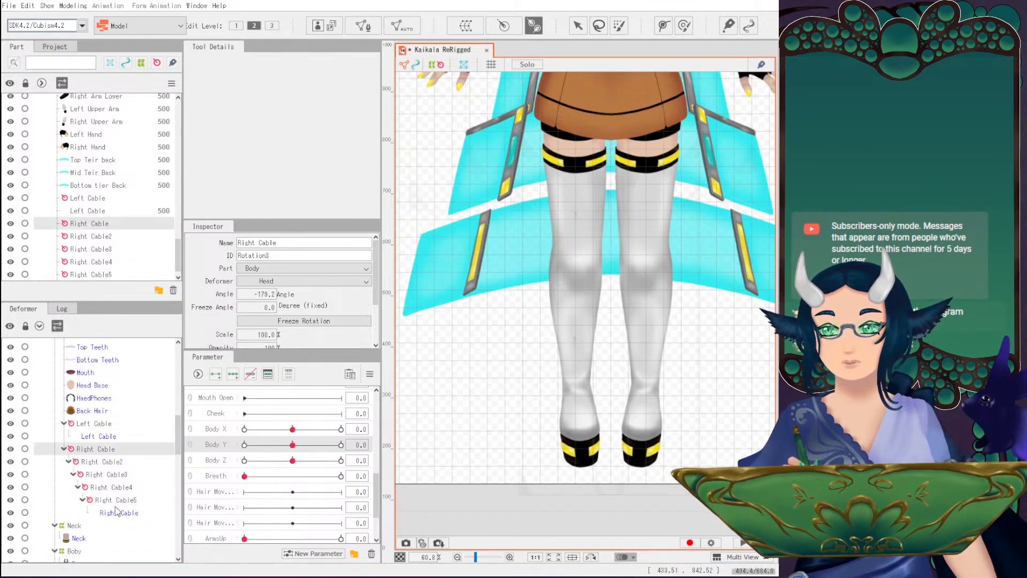
{"action": "left_click", "coordinate": [118, 512], "text": "shift"}
{"action": "left_click", "coordinate": [73, 5]}
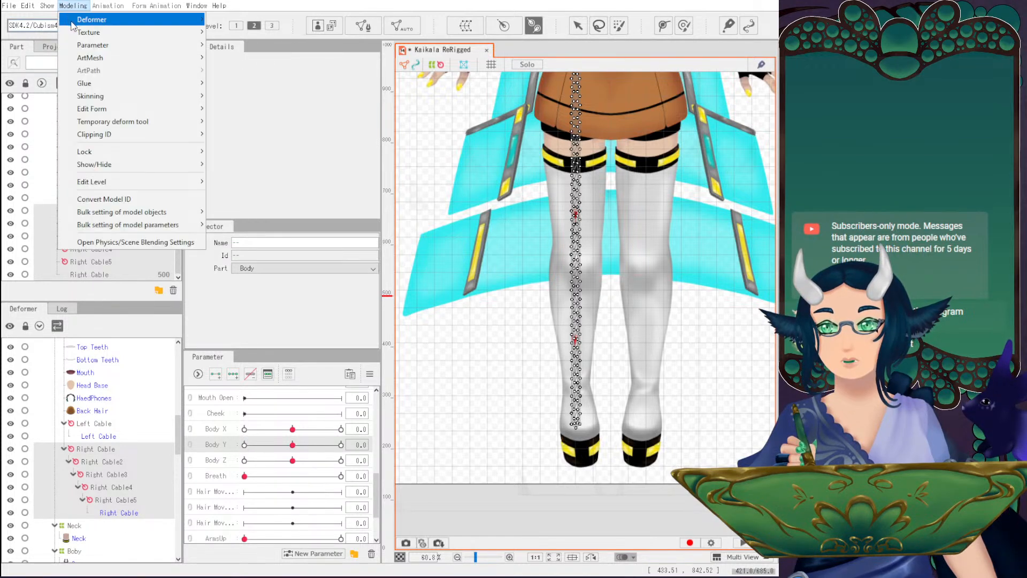
{"action": "mouse_move", "coordinate": [80, 21]}
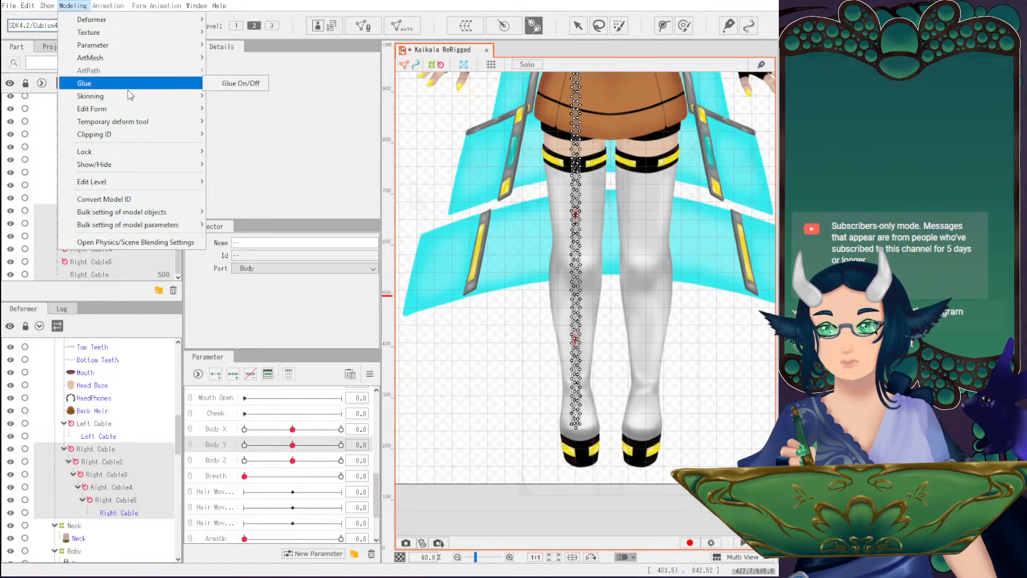
{"action": "left_click", "coordinate": [266, 92]}
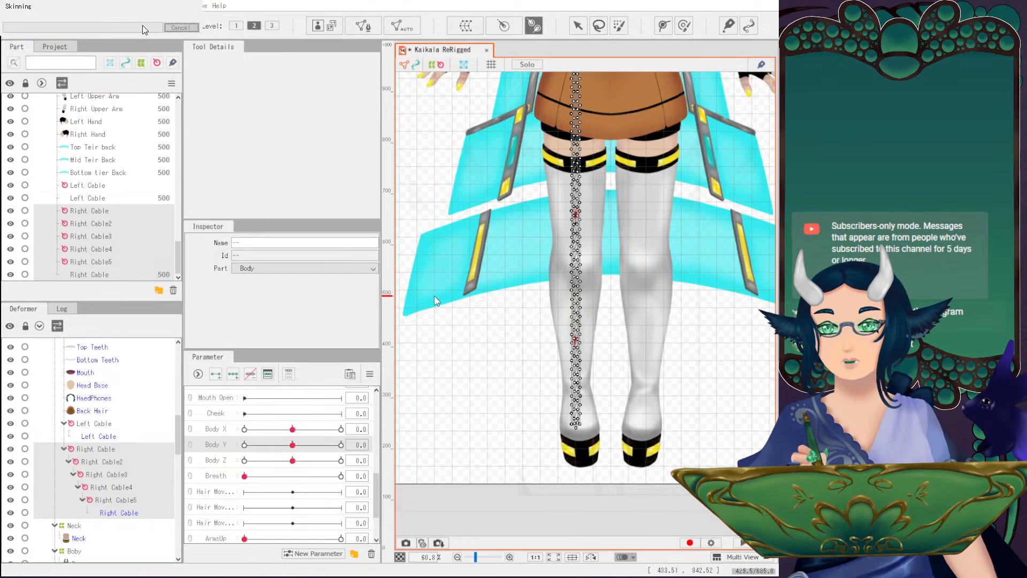
{"action": "key", "text": "Return"}
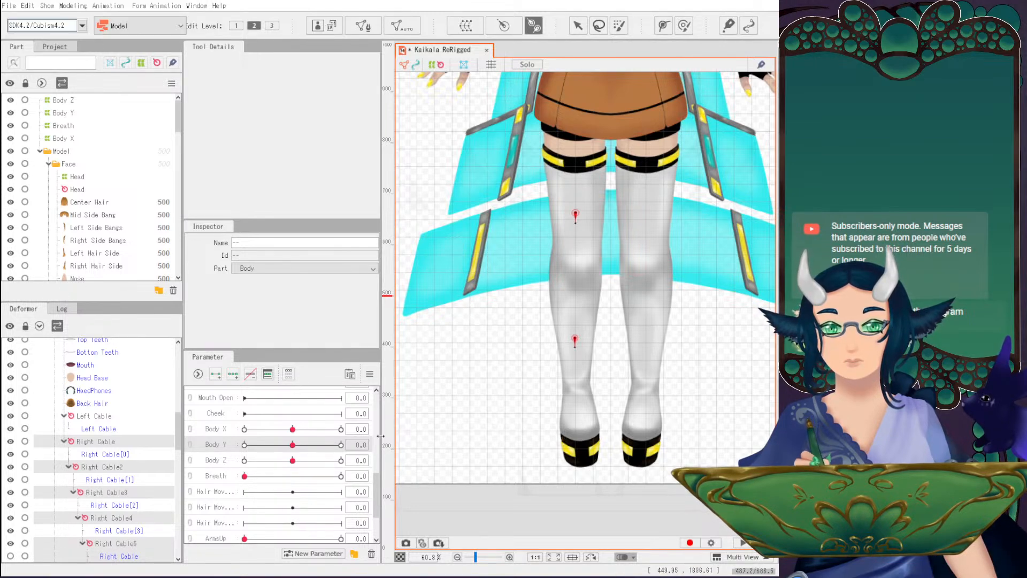
Examine the skinned Right Cable pieces and their glue connections in the hierarchy and on the model, and look through the parameter list.
{"action": "scroll", "coordinate": [684, 286], "scroll_direction": "down", "scroll_amount": 2}
{"action": "left_click_drag", "start_coordinate": [617, 202], "coordinate": [624, 271]}
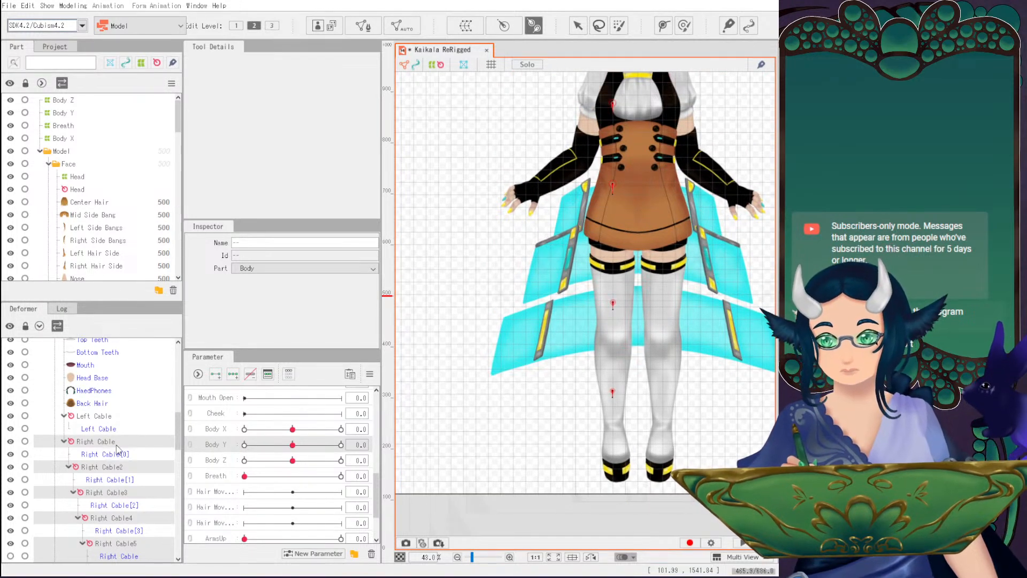
{"action": "left_click", "coordinate": [581, 29]}
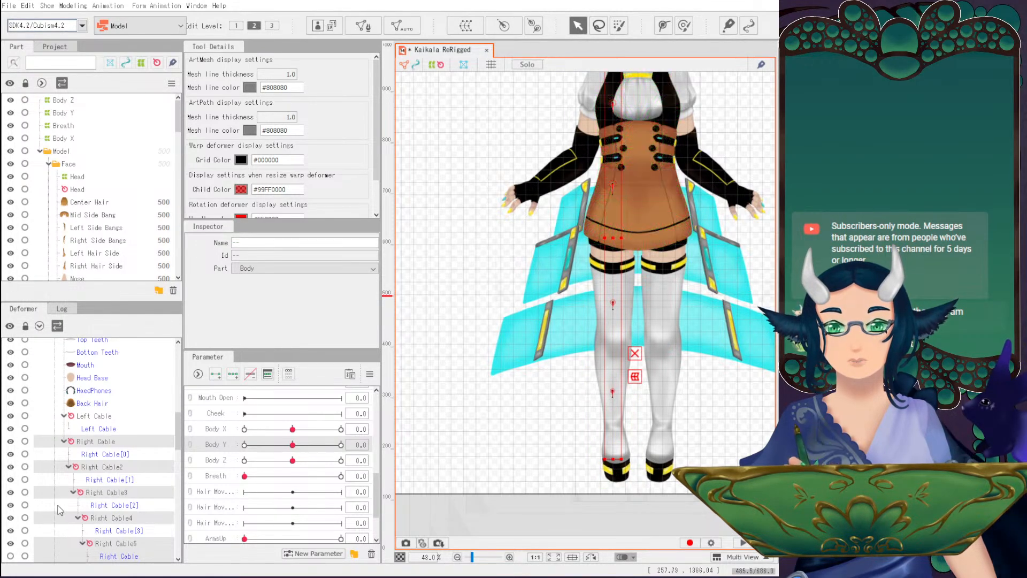
{"action": "scroll", "coordinate": [105, 418], "scroll_direction": "down", "scroll_amount": 3}
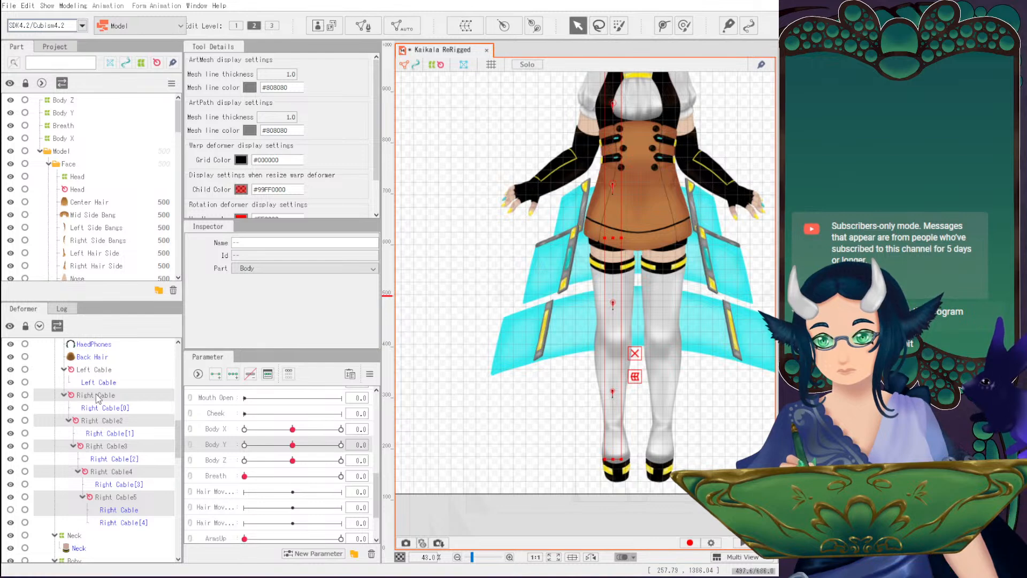
{"action": "left_click", "coordinate": [96, 395]}
{"action": "left_click", "coordinate": [126, 522], "text": "shift"}
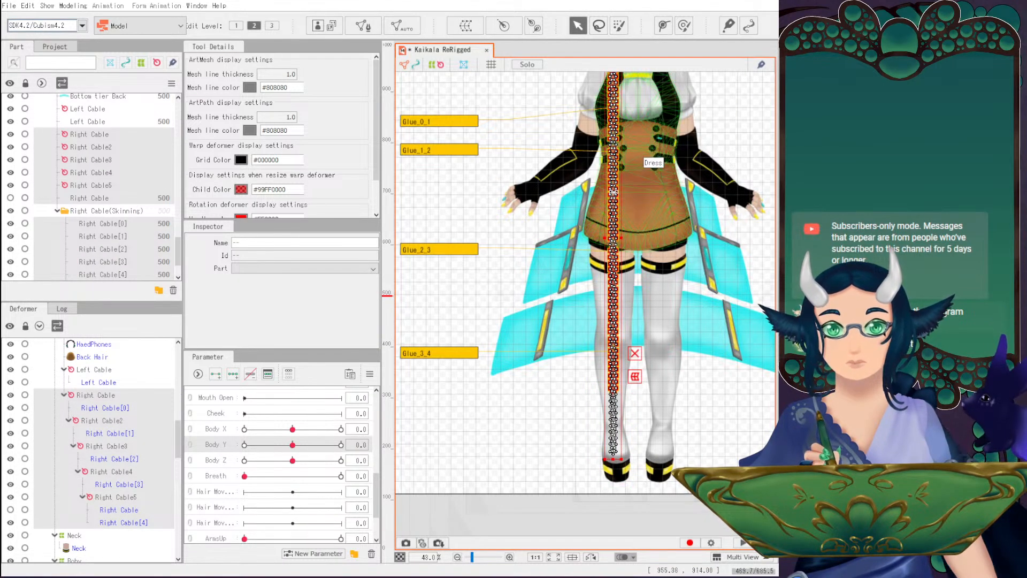
{"action": "scroll", "coordinate": [605, 239], "scroll_direction": "down", "scroll_amount": 3}
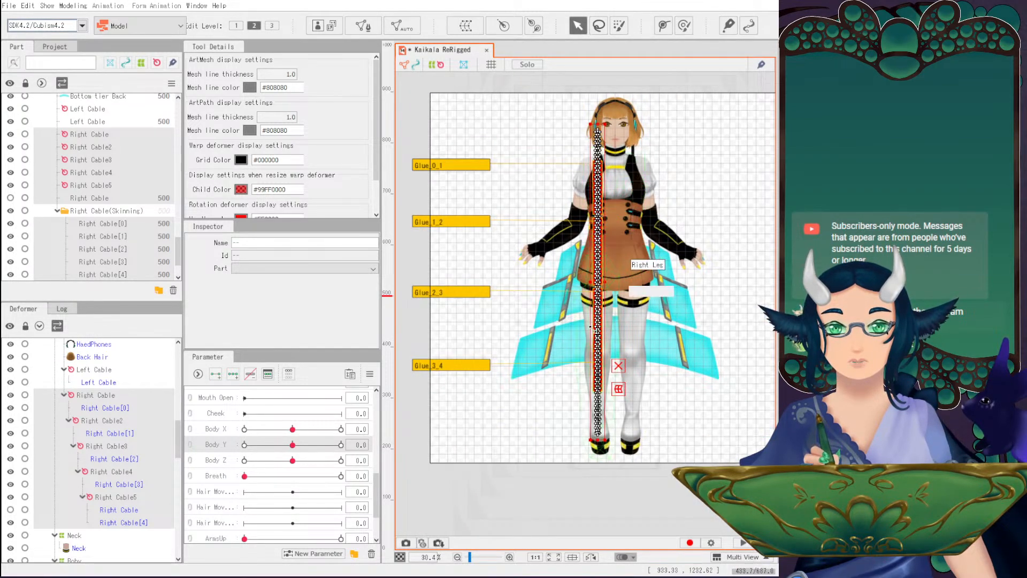
{"action": "left_click", "coordinate": [109, 409]}
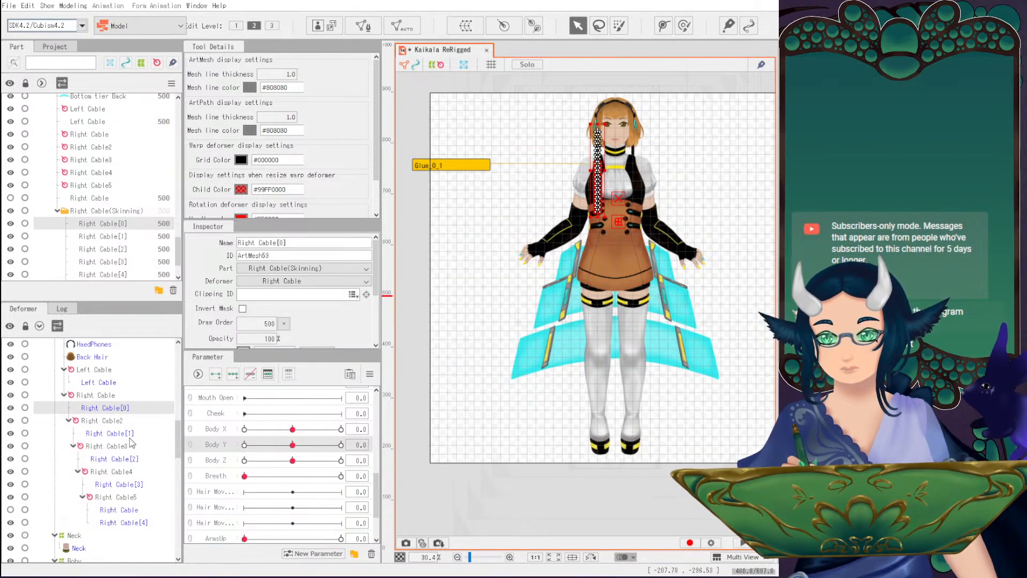
{"action": "scroll", "coordinate": [329, 509], "scroll_direction": "down", "scroll_amount": 2}
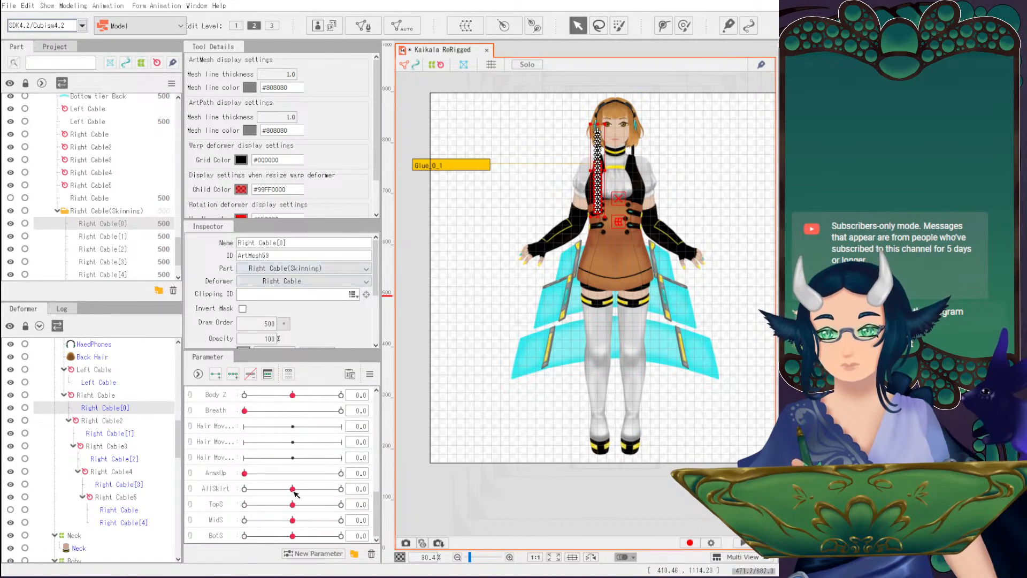
{"action": "scroll", "coordinate": [343, 513], "scroll_direction": "up", "scroll_amount": 10}
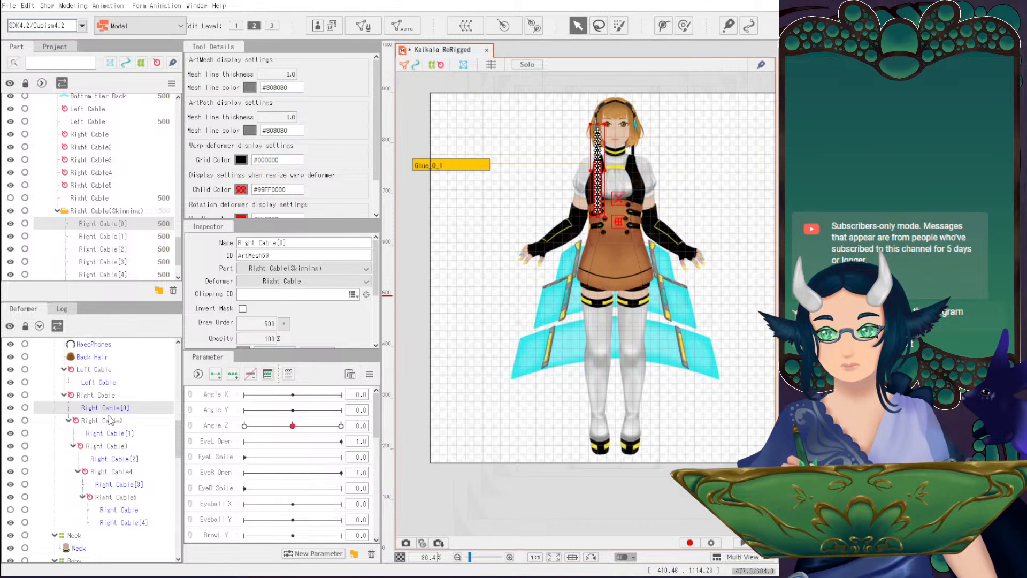
Examine the physics settings for the Skirt group, swinging the preview model to test it and checking which physics groups exist.
{"action": "left_click", "coordinate": [105, 400]}
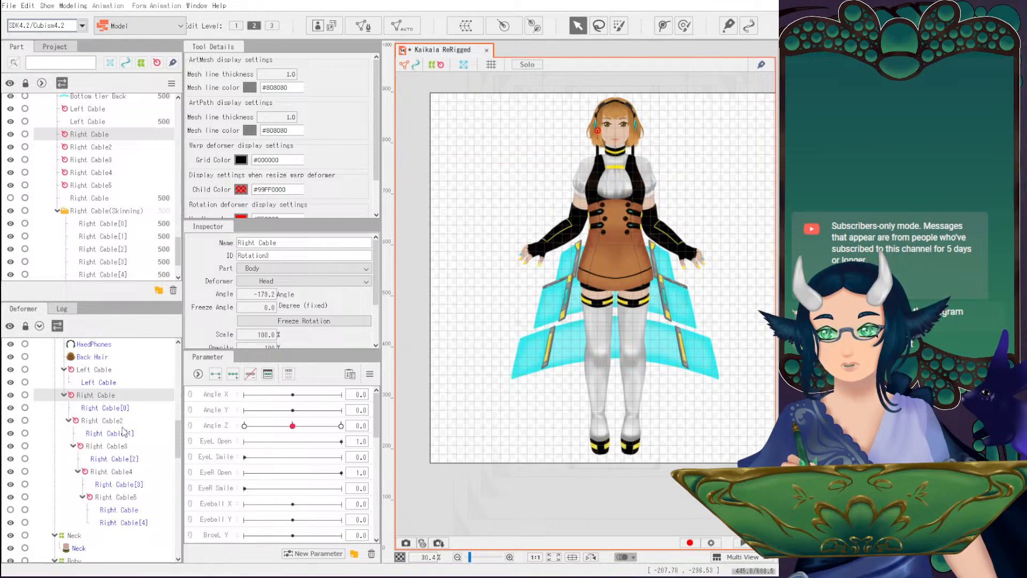
{"action": "left_click", "coordinate": [134, 522], "text": "shift"}
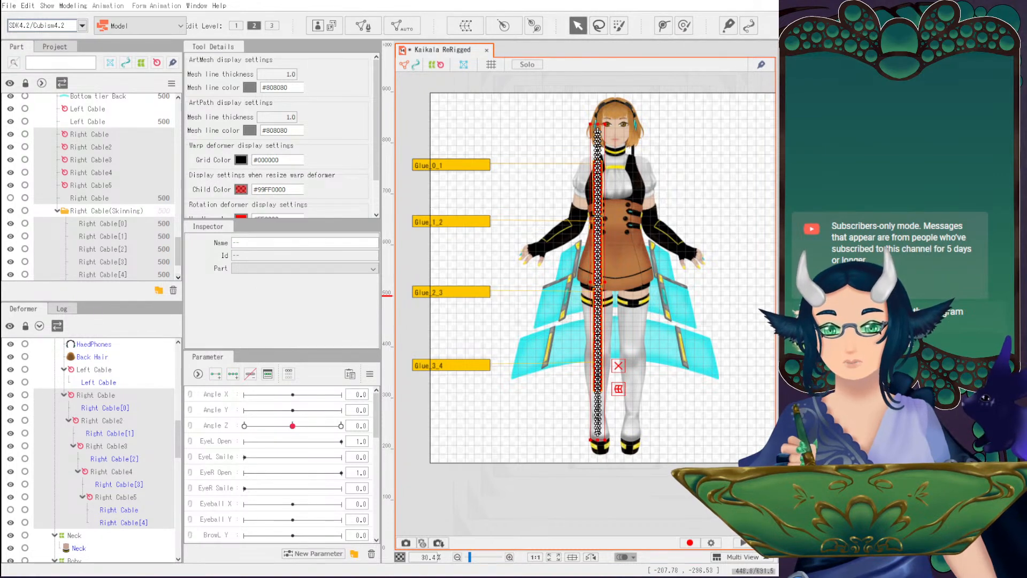
{"action": "left_click", "coordinate": [73, 5]}
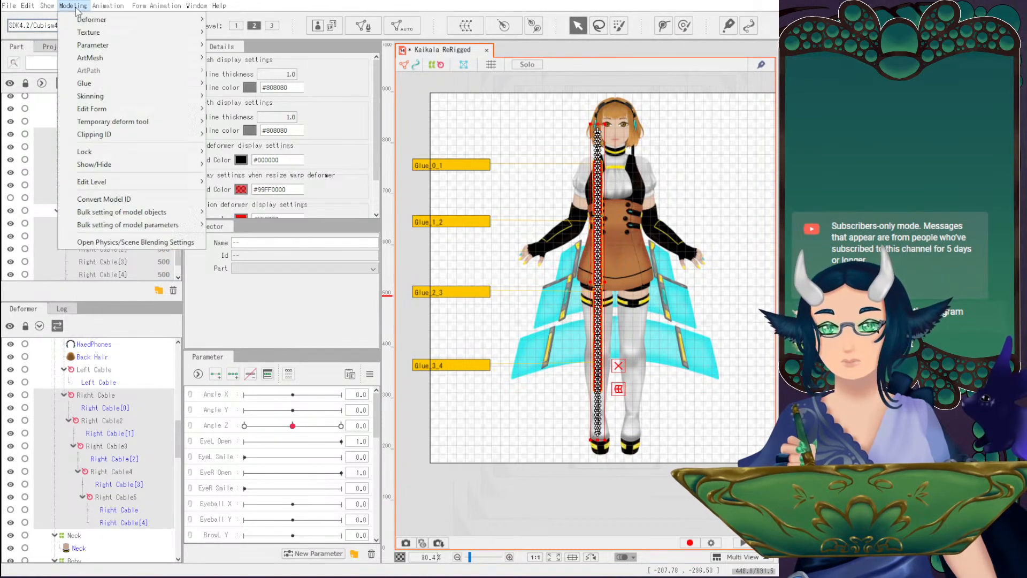
{"action": "left_click", "coordinate": [122, 242]}
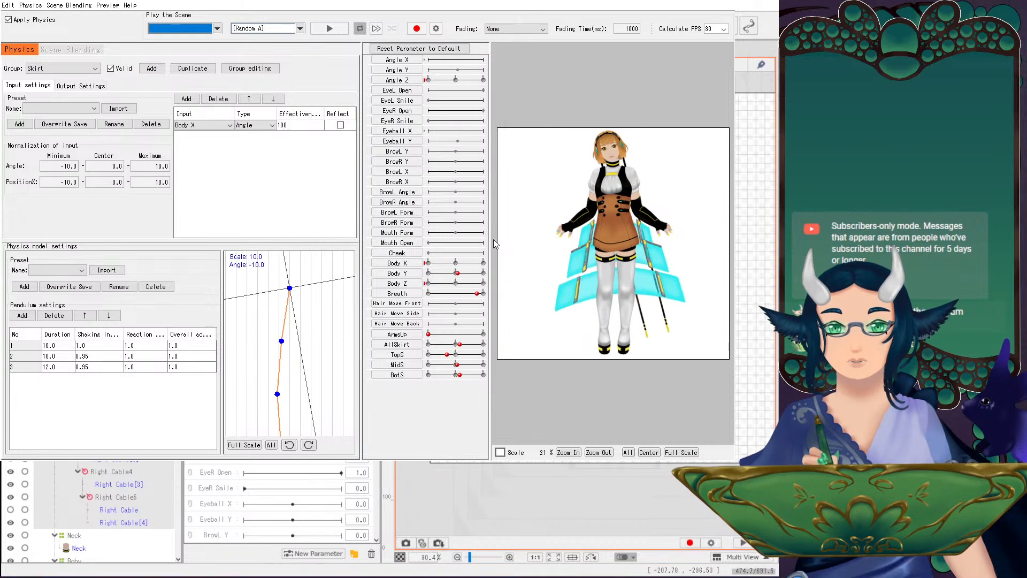
{"action": "left_click_drag", "start_coordinate": [726, 245], "coordinate": [675, 229]}
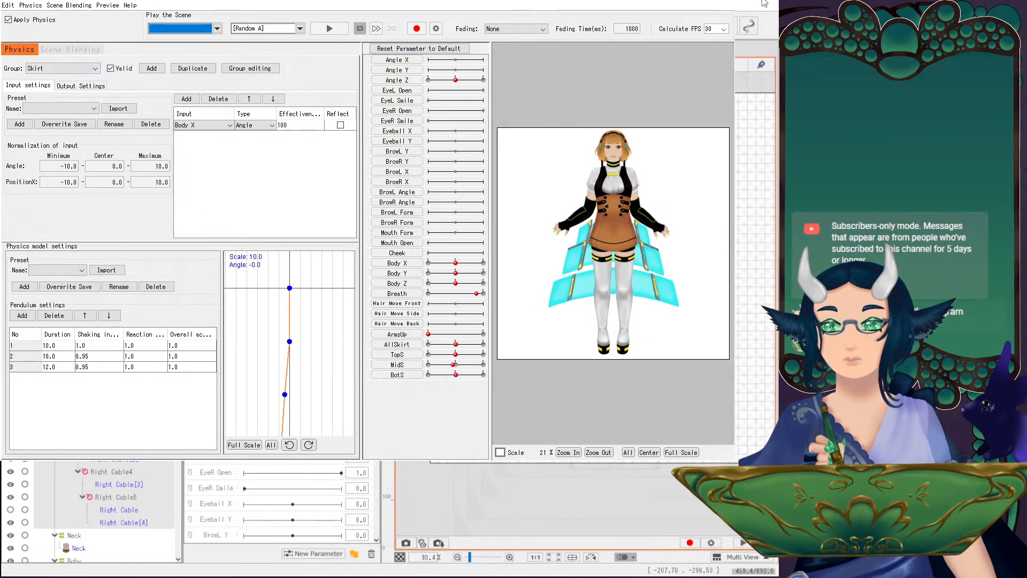
{"action": "left_click", "coordinate": [77, 68]}
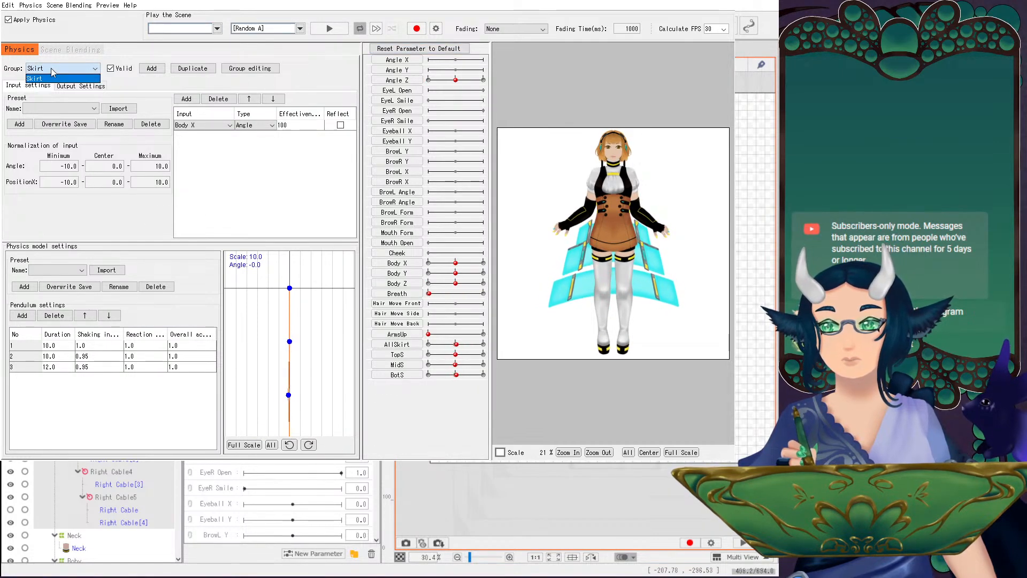
{"action": "left_click", "coordinate": [80, 78]}
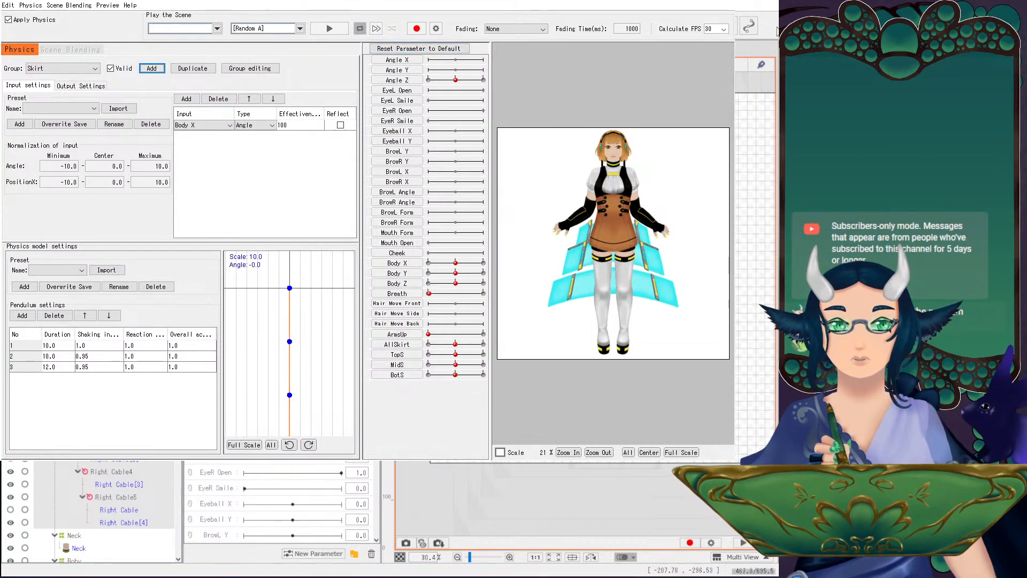
{"action": "key", "text": "alt+F4"}
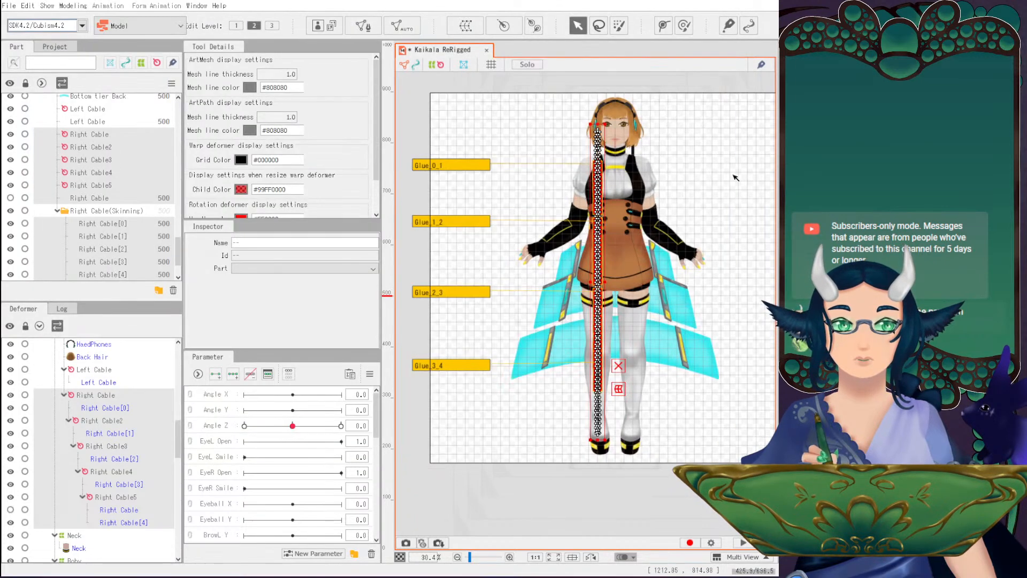
{"action": "left_click", "coordinate": [74, 5]}
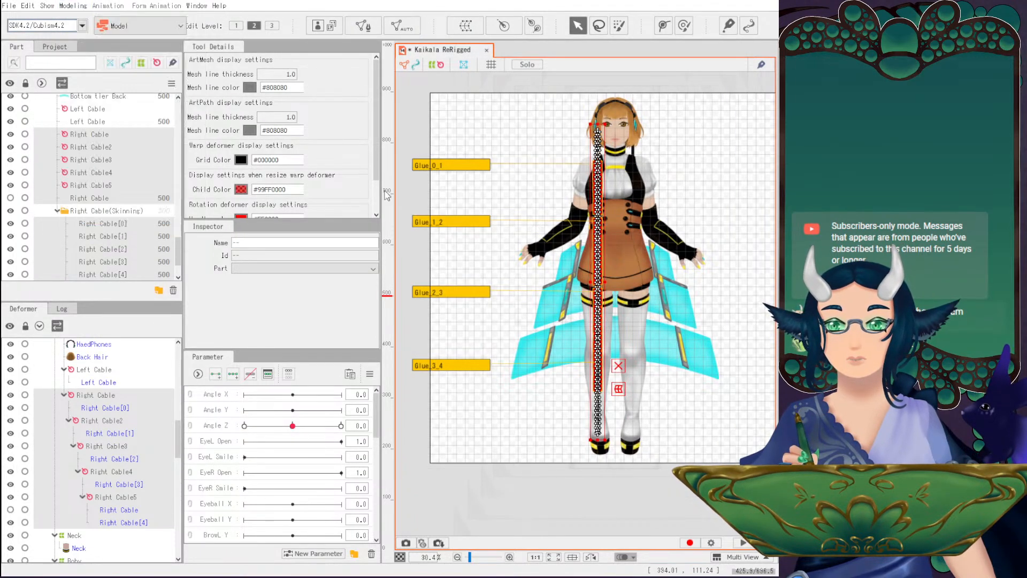
{"action": "left_click", "coordinate": [160, 242]}
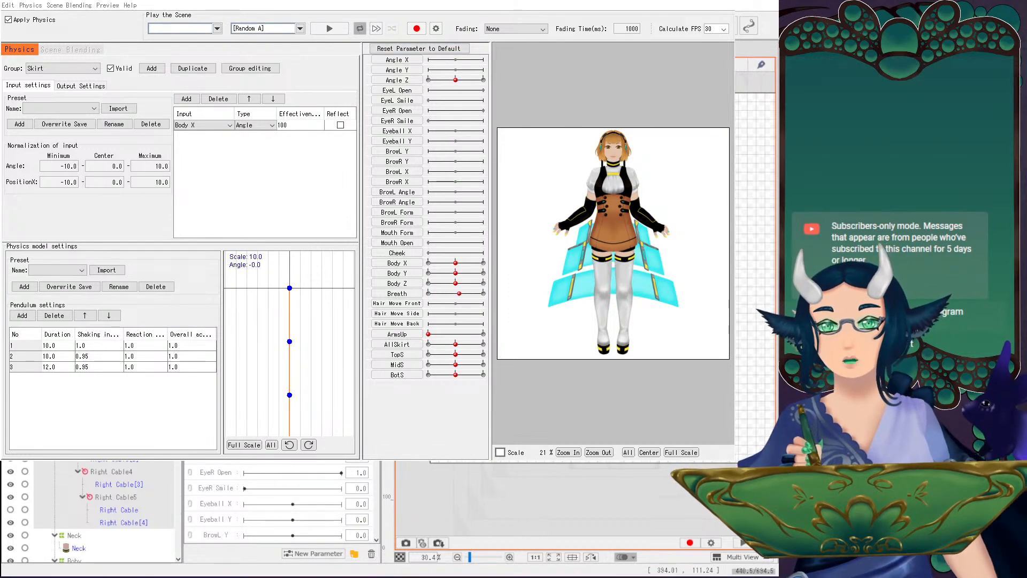
{"action": "left_click", "coordinate": [427, 7]}
{"action": "left_click", "coordinate": [756, 35]}
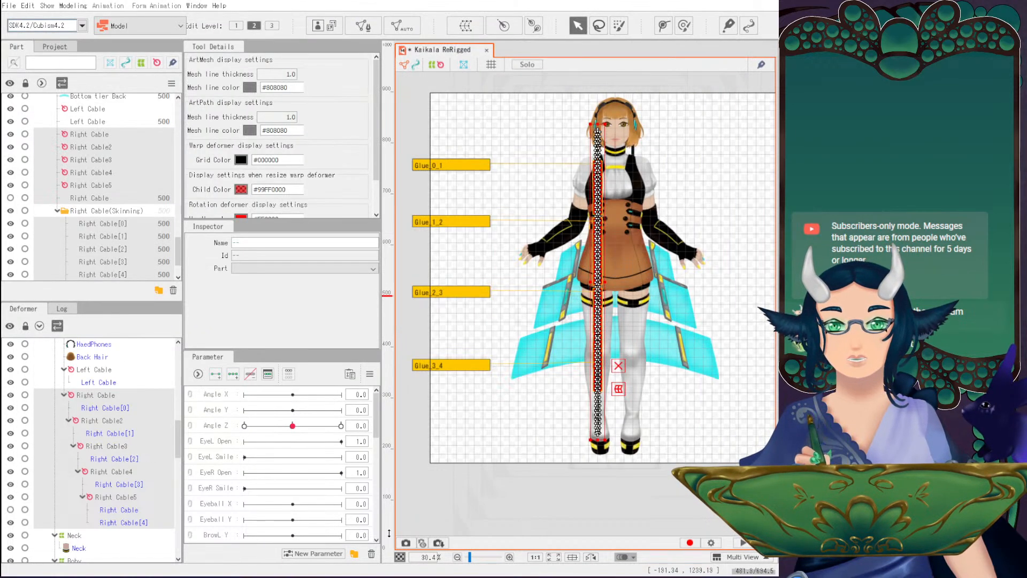
Try rotating the lowest Right Cable rotation deformer at the shin, and undo the change.
{"action": "scroll", "coordinate": [632, 370], "scroll_direction": "up", "scroll_amount": 3}
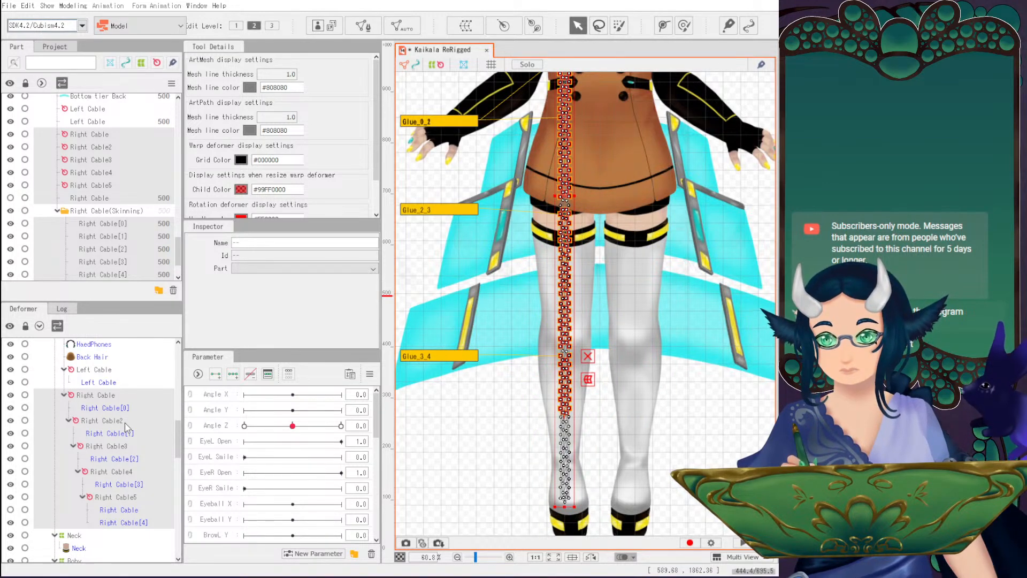
{"action": "left_click", "coordinate": [141, 523]}
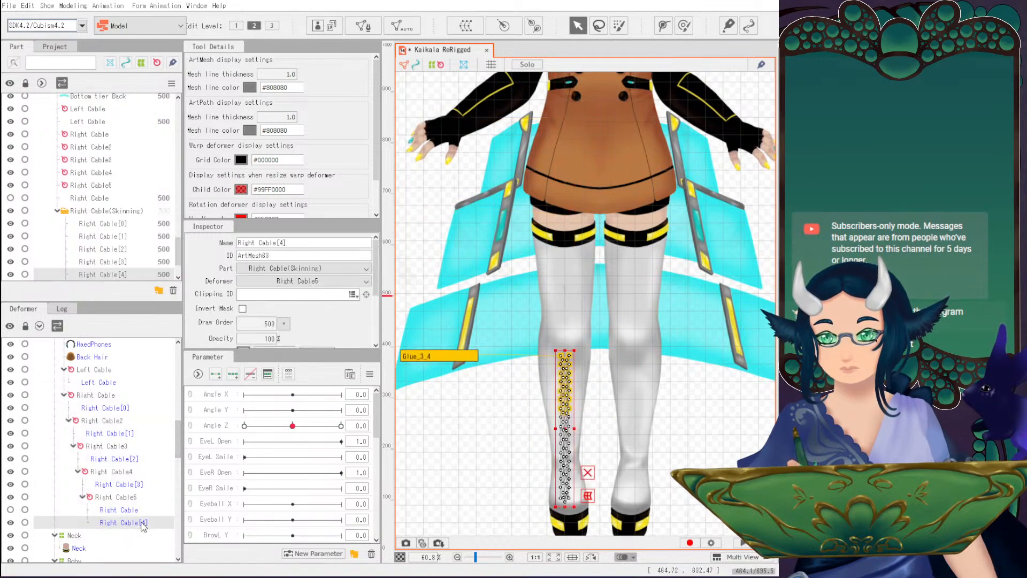
{"action": "left_click", "coordinate": [115, 497]}
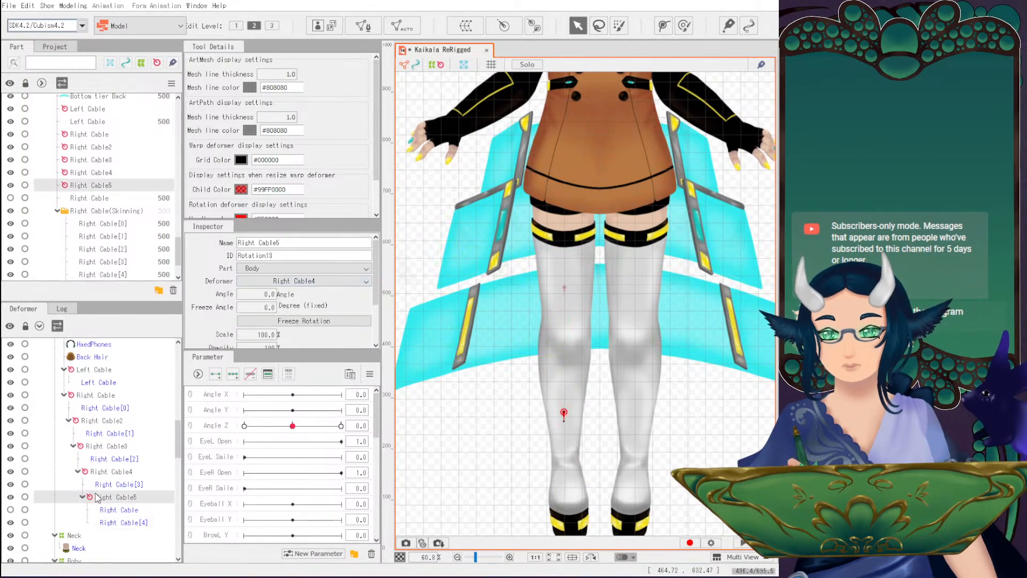
{"action": "scroll", "coordinate": [313, 476], "scroll_direction": "down", "scroll_amount": 1}
{"action": "scroll", "coordinate": [313, 475], "scroll_direction": "down", "scroll_amount": 5}
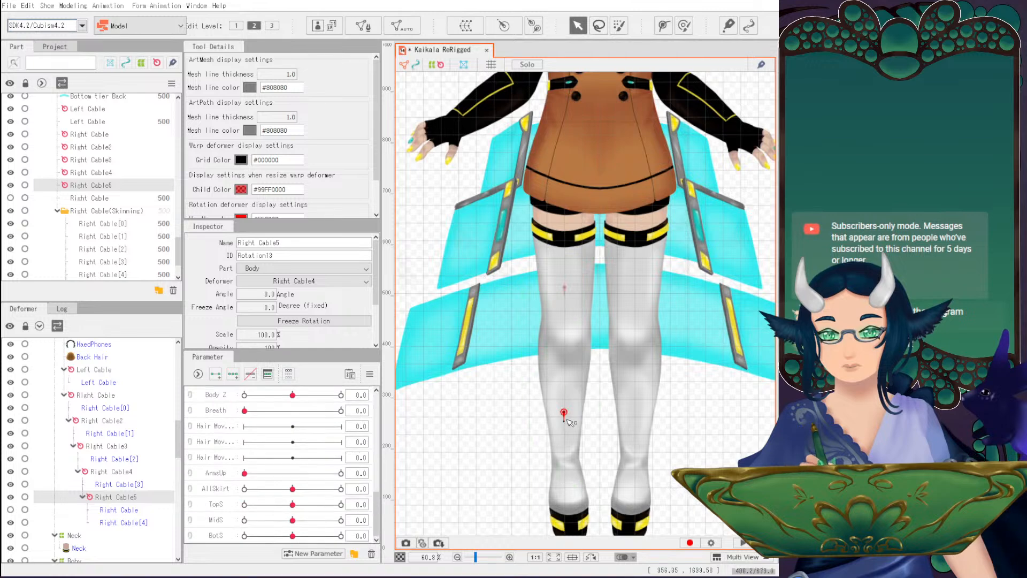
{"action": "left_click_drag", "start_coordinate": [562, 427], "coordinate": [522, 431]}
{"action": "key", "text": "ctrl+z"}
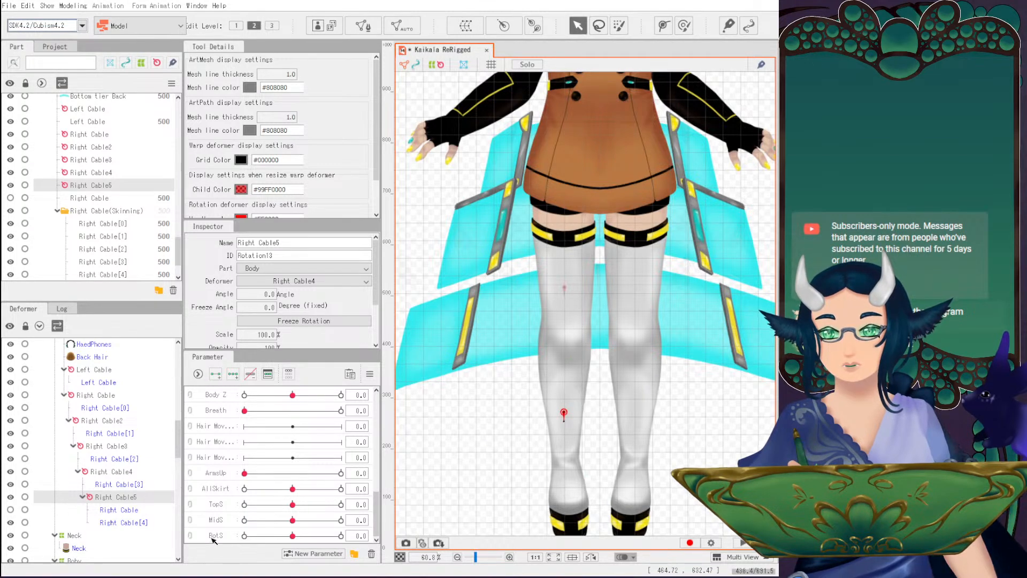
Undo the skinning of the Right Cable art mesh, going back to its unsplit mesh and deformer chain.
{"action": "left_click", "coordinate": [498, 466]}
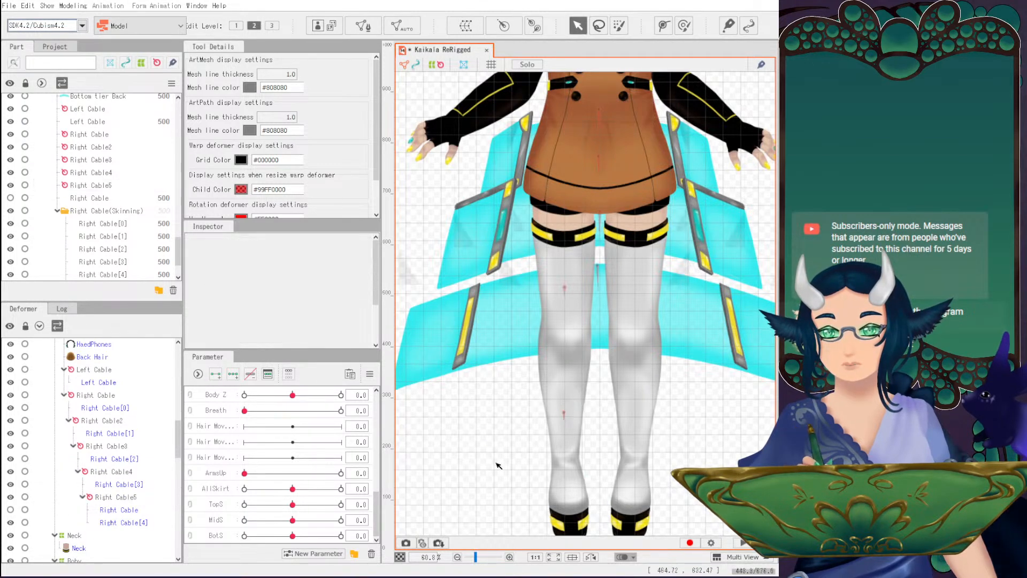
{"action": "key", "text": "ctrl+z"}
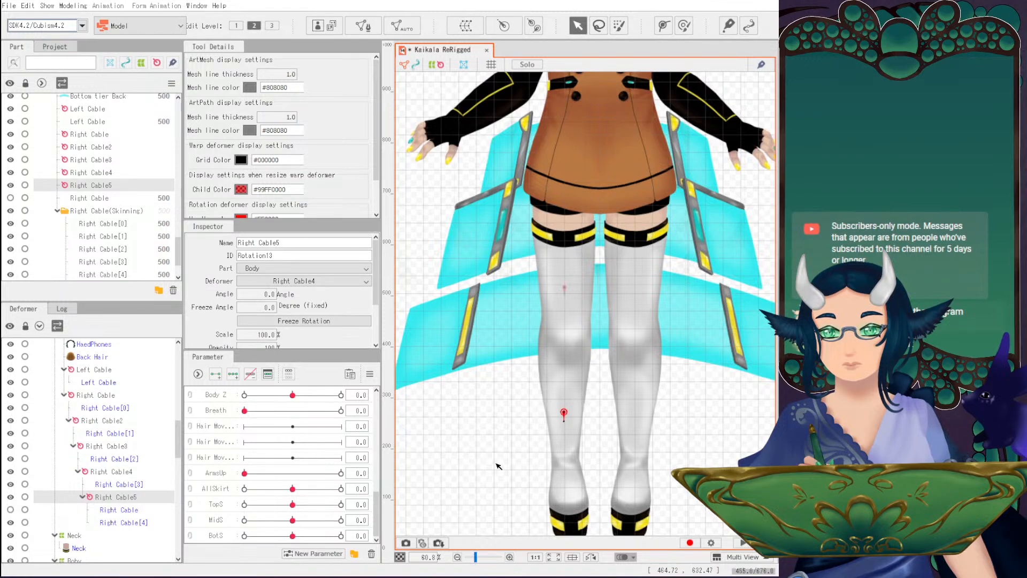
{"action": "key", "text": "ctrl+z"}
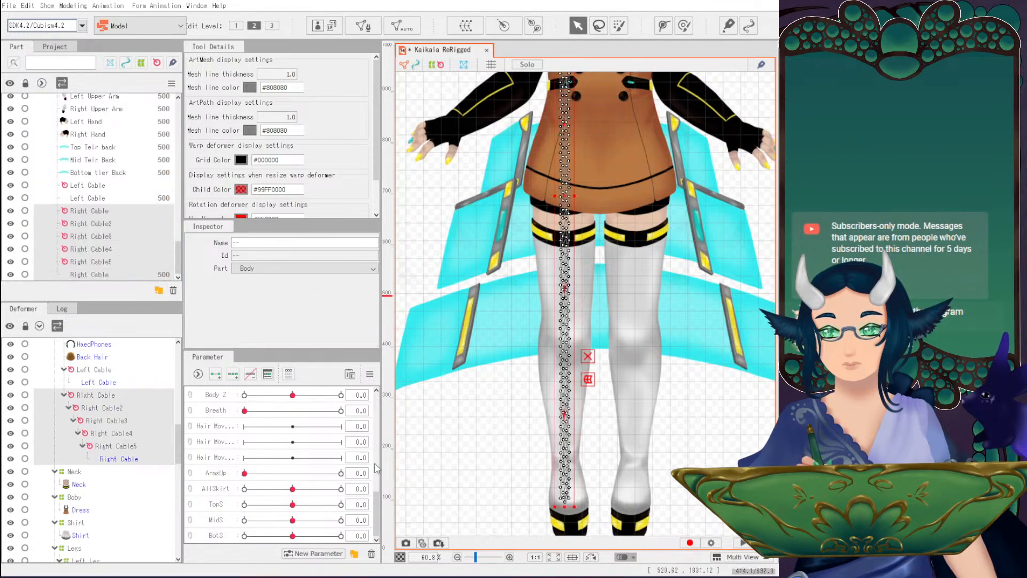
Apply skinning to the Right Cable art mesh with its four lower rotation deformers, Right Cable2 to Right Cable5, leaving out the topmost one.
{"action": "scroll", "coordinate": [517, 431], "scroll_direction": "down", "scroll_amount": 2}
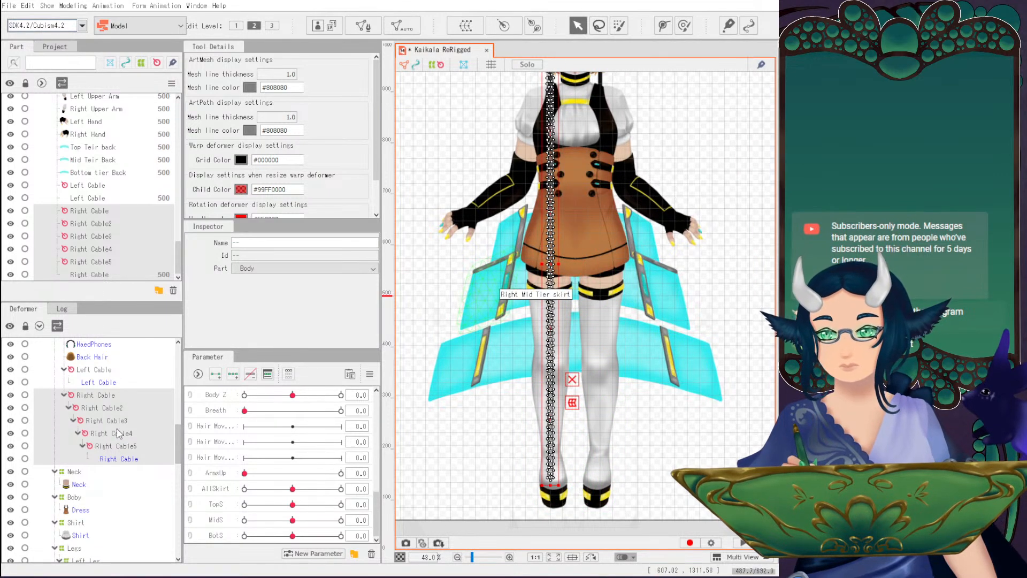
{"action": "left_click", "coordinate": [105, 398], "text": "ctrl"}
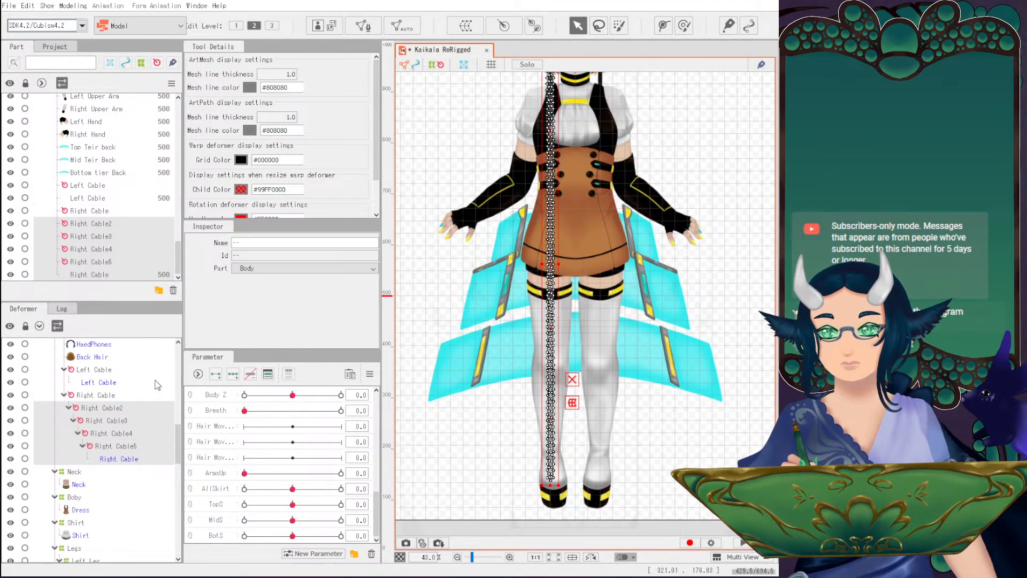
{"action": "left_click_drag", "start_coordinate": [450, 247], "coordinate": [486, 360]}
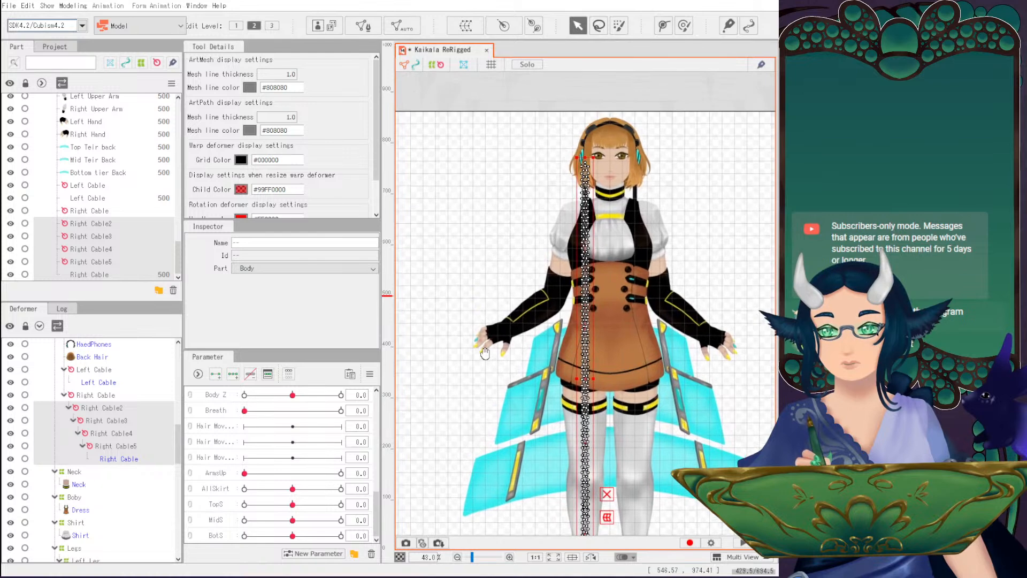
{"action": "left_click", "coordinate": [127, 461], "text": "ctrl"}
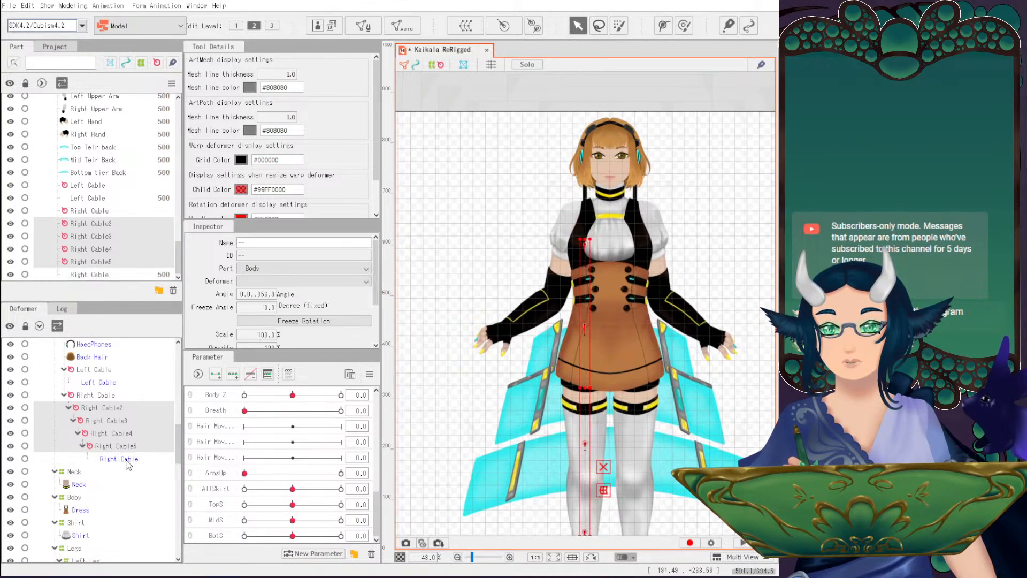
{"action": "left_click", "coordinate": [71, 6]}
{"action": "mouse_move", "coordinate": [193, 96]}
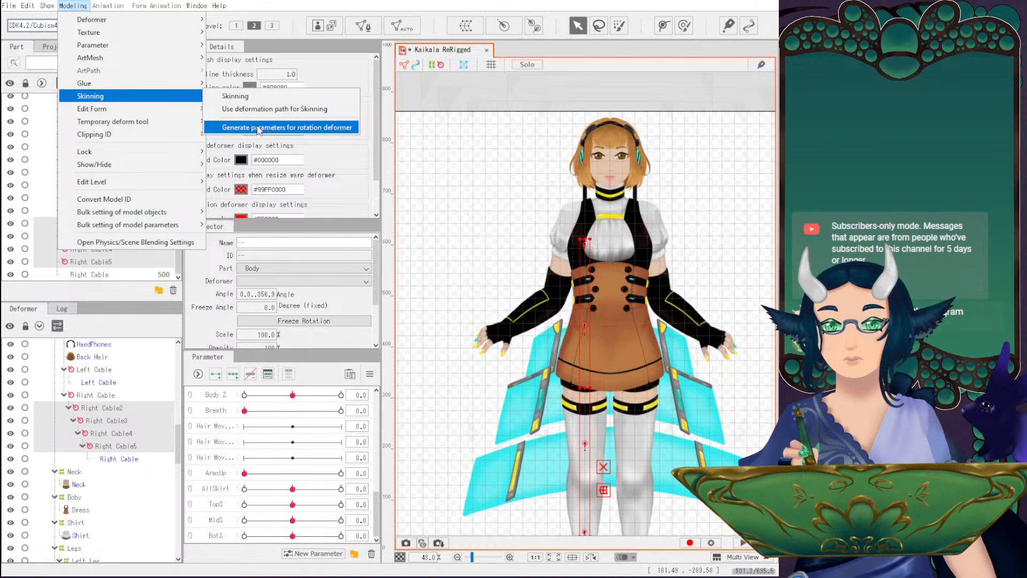
{"action": "left_click", "coordinate": [253, 99]}
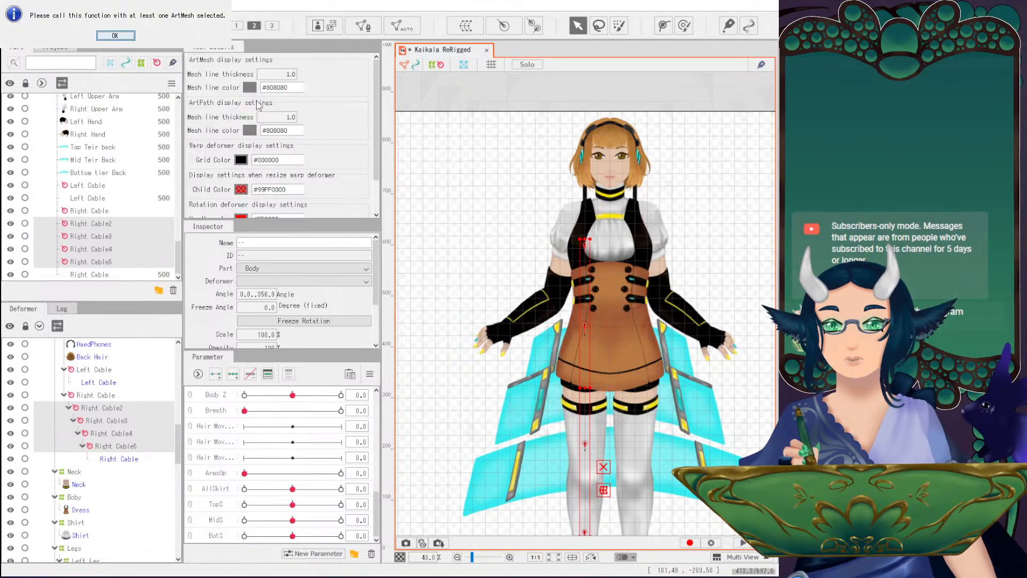
{"action": "left_click", "coordinate": [115, 35]}
{"action": "left_click", "coordinate": [119, 459]}
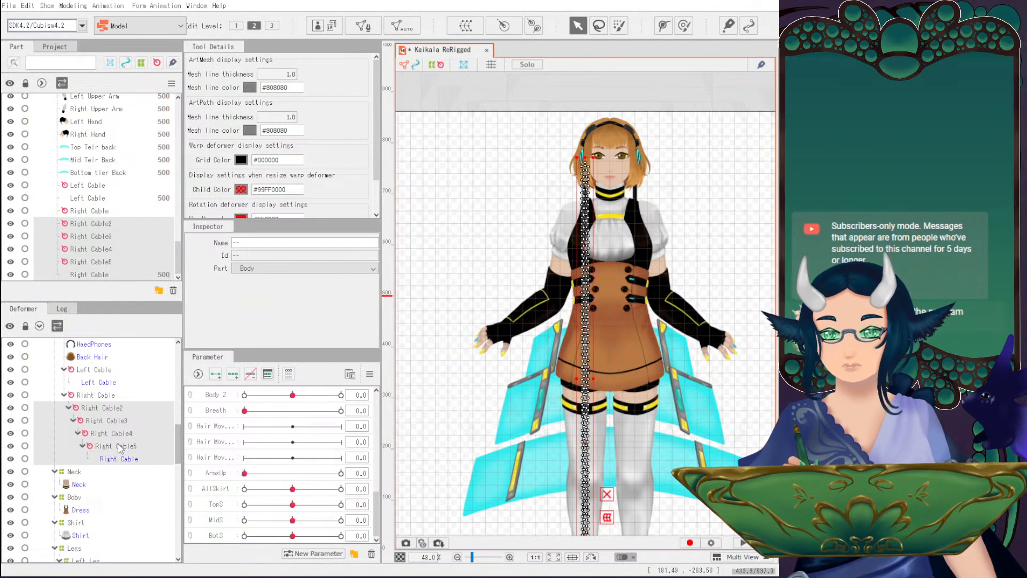
{"action": "left_click", "coordinate": [74, 5]}
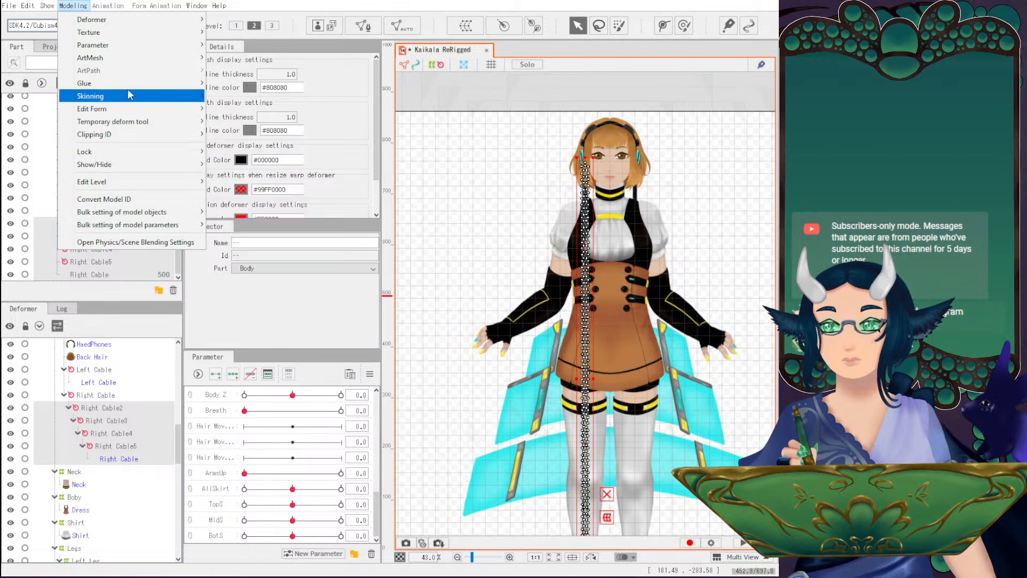
{"action": "mouse_move", "coordinate": [130, 97]}
{"action": "left_click", "coordinate": [229, 102]}
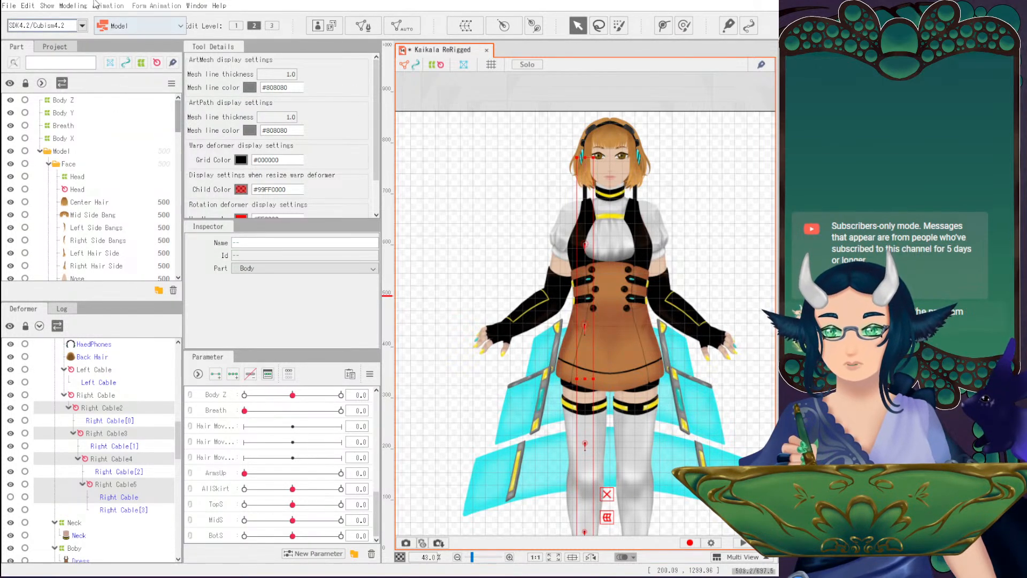
Generate parameters for the four selected rotation deformers under the name Right Cable2, with an angle range of 30.
{"action": "left_click", "coordinate": [73, 5]}
{"action": "mouse_move", "coordinate": [109, 111]}
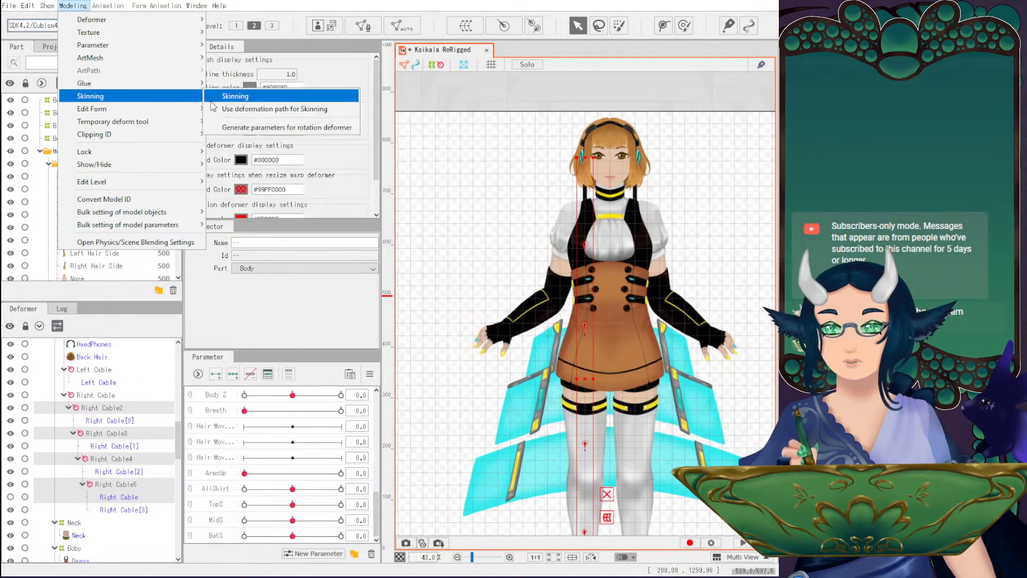
{"action": "left_click", "coordinate": [251, 126]}
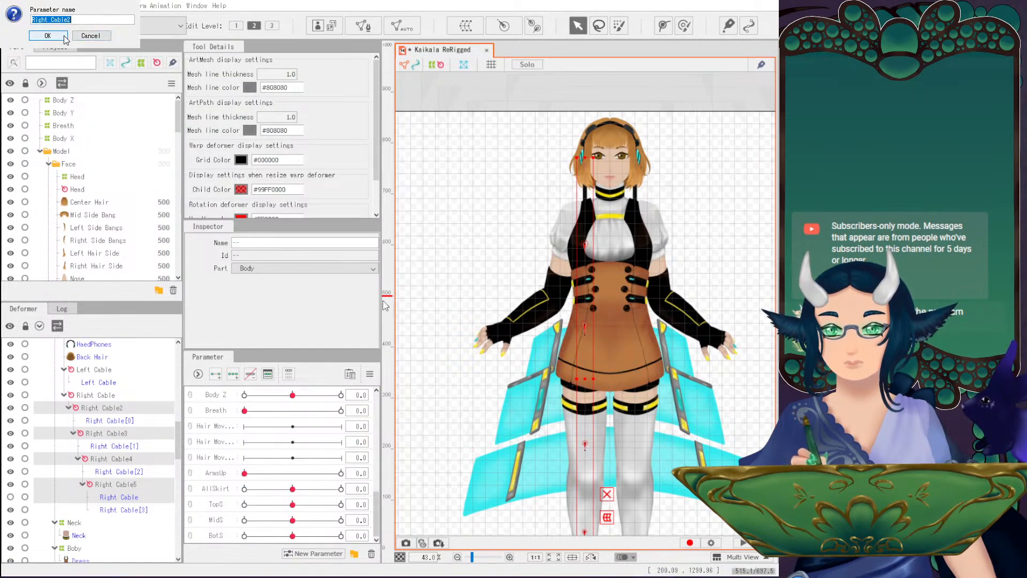
{"action": "left_click", "coordinate": [63, 35]}
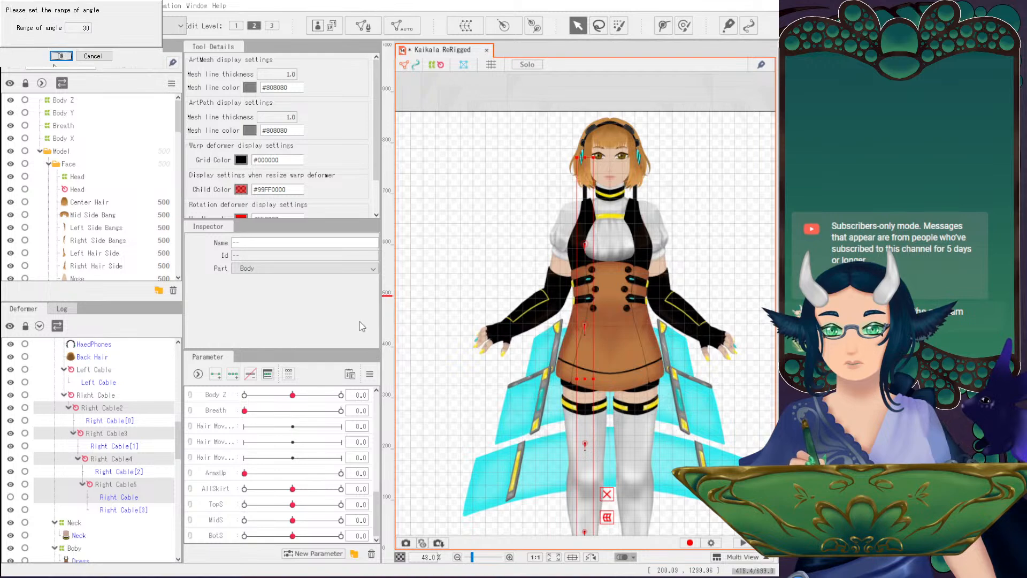
{"action": "left_click", "coordinate": [61, 56]}
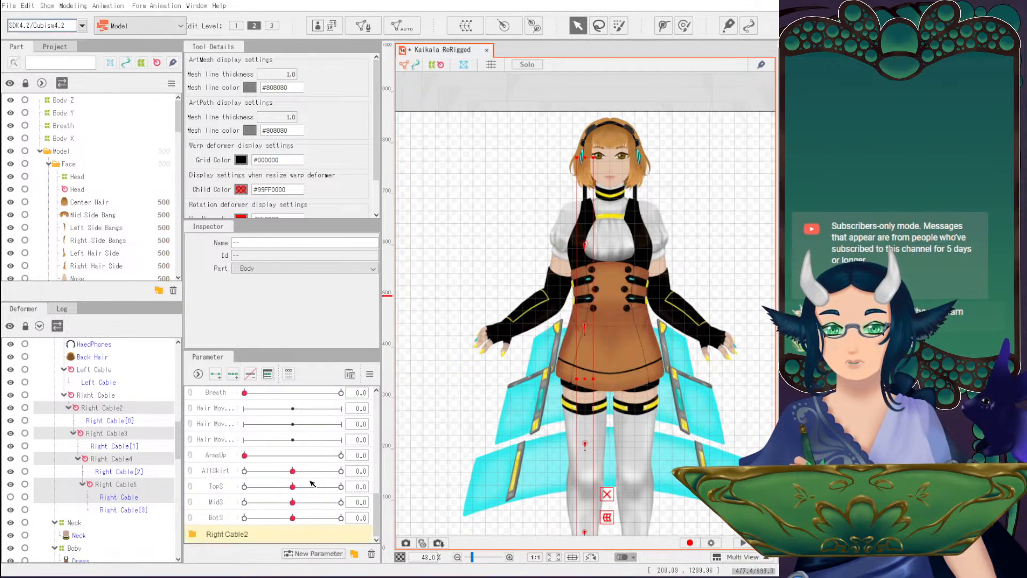
Rotate the topmost Right Cable rotation deformer at the headphone to about -136 degrees, swinging the whole cable outward from the body.
{"action": "left_click_drag", "start_coordinate": [557, 435], "coordinate": [518, 306]}
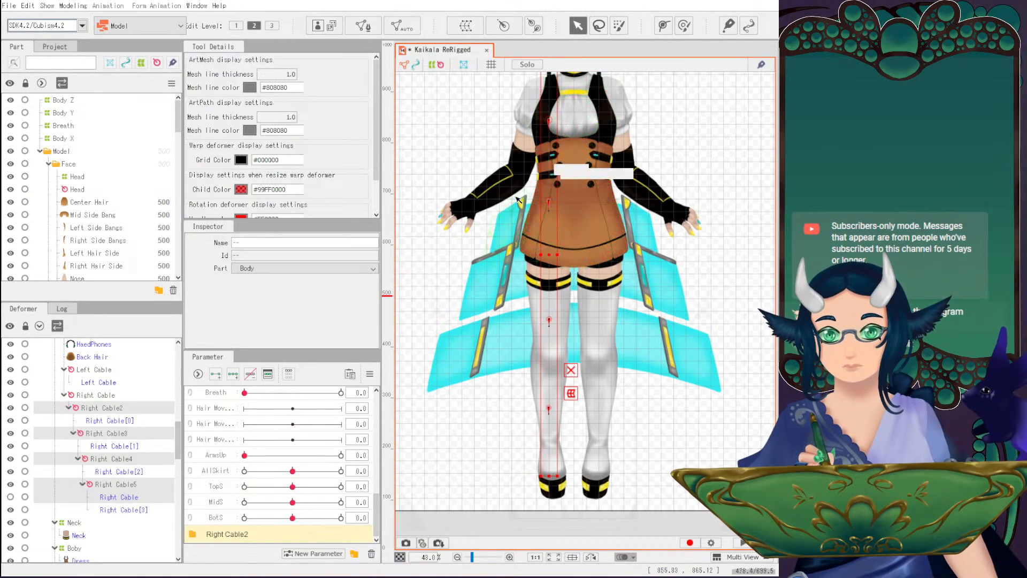
{"action": "scroll", "coordinate": [506, 190], "scroll_direction": "up", "scroll_amount": 2}
{"action": "scroll", "coordinate": [491, 167], "scroll_direction": "down", "scroll_amount": 1}
{"action": "left_click_drag", "start_coordinate": [491, 166], "coordinate": [514, 309]}
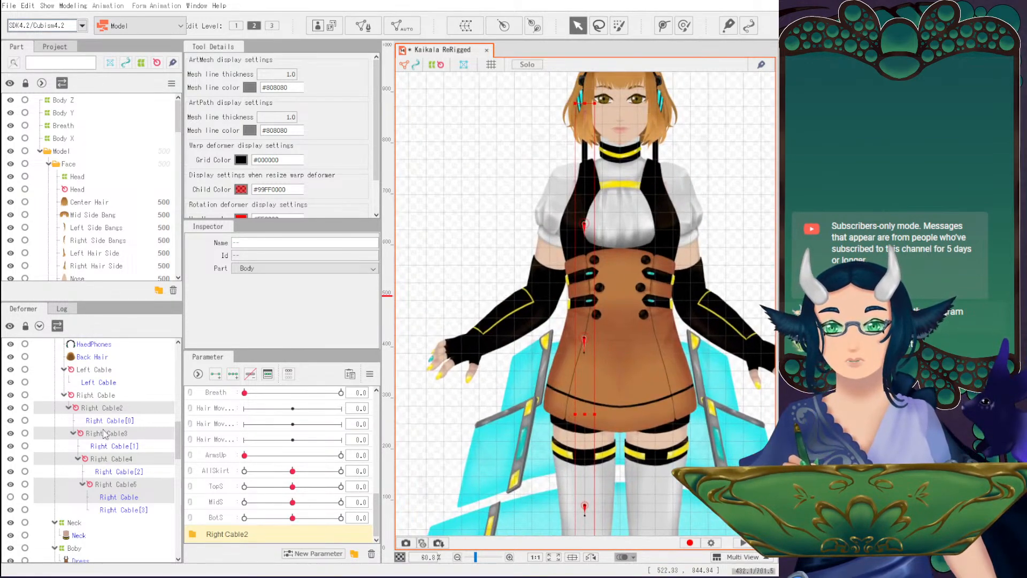
{"action": "left_click", "coordinate": [94, 395]}
{"action": "left_click_drag", "start_coordinate": [584, 133], "coordinate": [566, 127]}
{"action": "scroll", "coordinate": [537, 192], "scroll_direction": "down", "scroll_amount": 2}
{"action": "left_click_drag", "start_coordinate": [502, 227], "coordinate": [564, 207]}
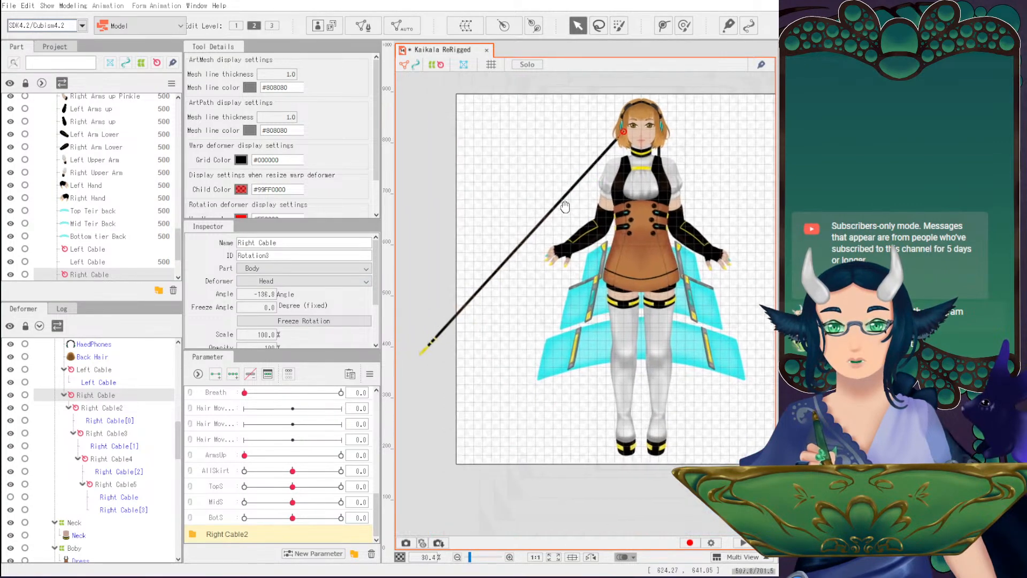
Undo the topmost Right Cable deformer's rotation, try swinging it outward to about -128 degrees, and undo that rotation as well.
{"action": "key", "text": "ctrl+z"}
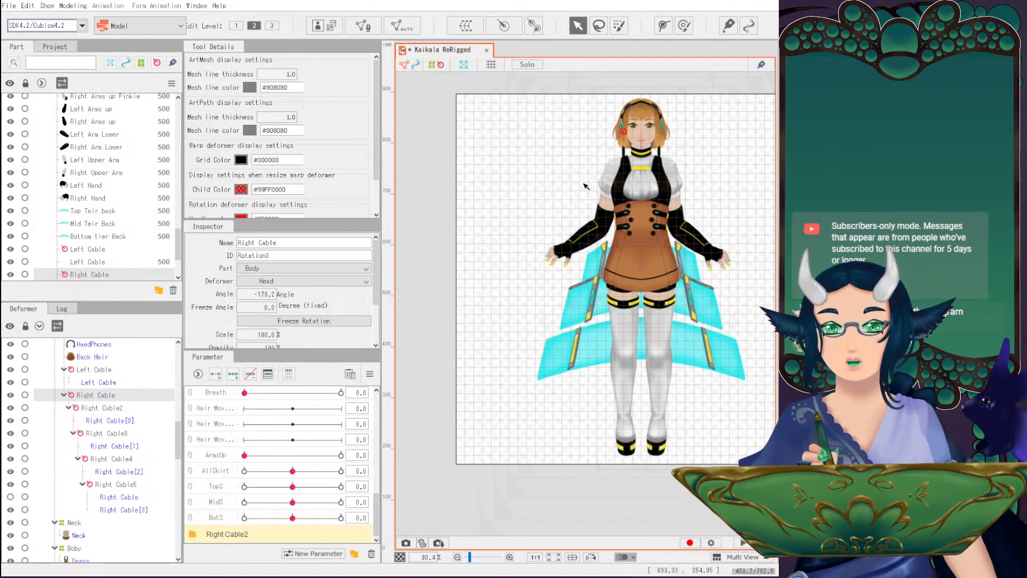
{"action": "left_click_drag", "start_coordinate": [623, 267], "coordinate": [548, 268]}
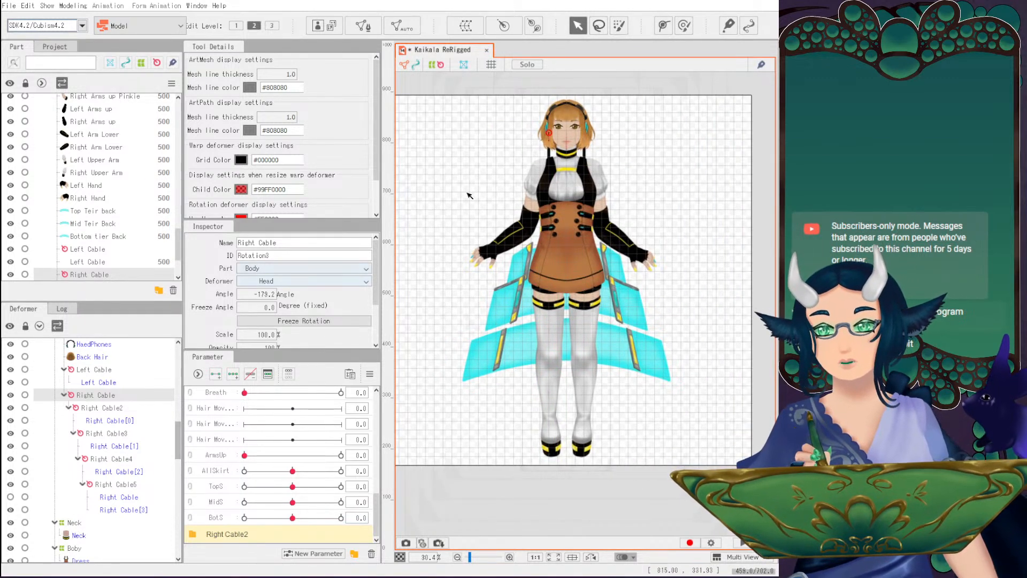
{"action": "left_click_drag", "start_coordinate": [548, 160], "coordinate": [601, 219]}
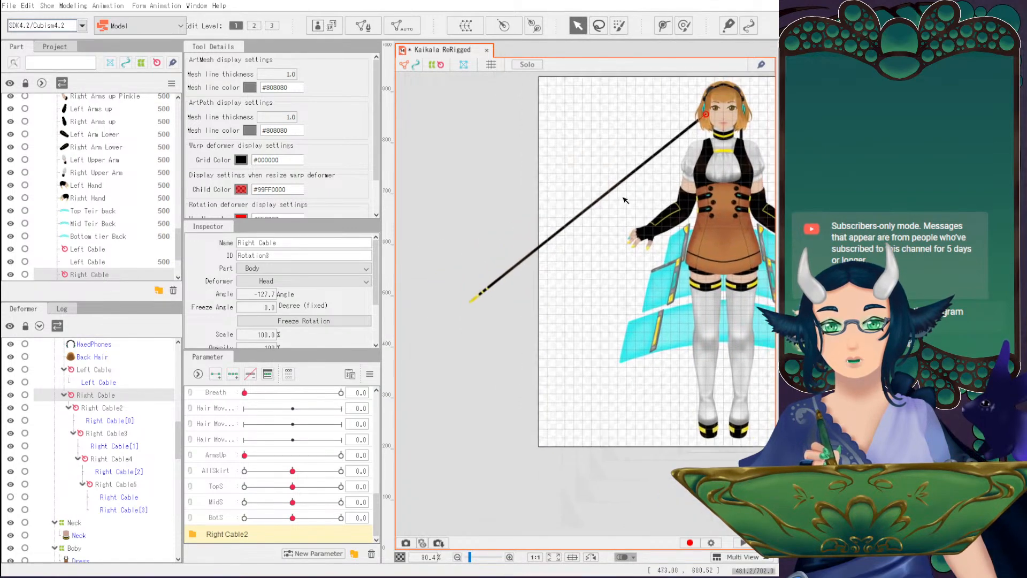
{"action": "key", "text": "ctrl+z"}
{"action": "left_click_drag", "start_coordinate": [661, 202], "coordinate": [570, 238]}
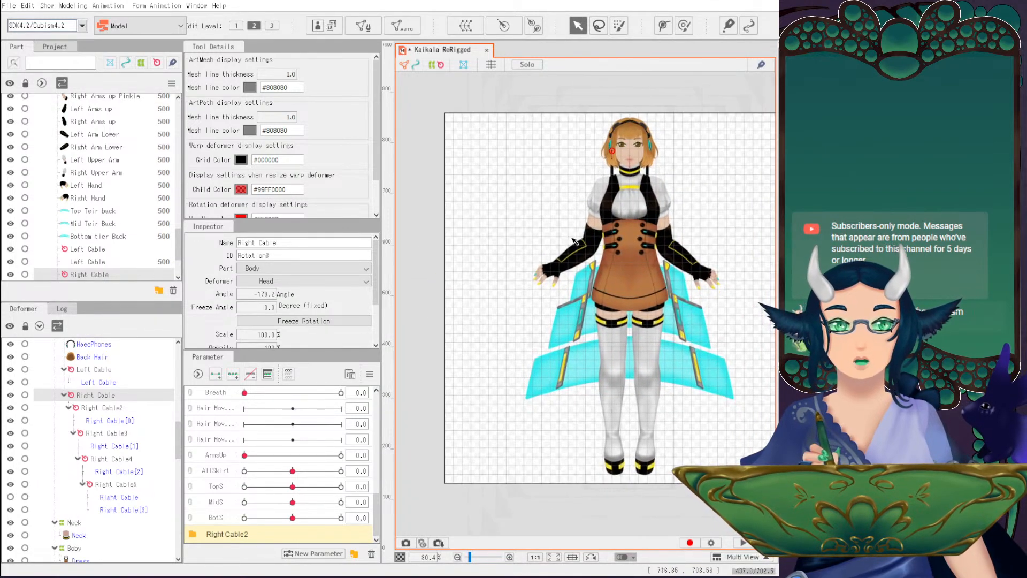
Select the Right Cable2 deformer and check the first parameter in the generated Right Cable2 group.
{"action": "left_click", "coordinate": [114, 408]}
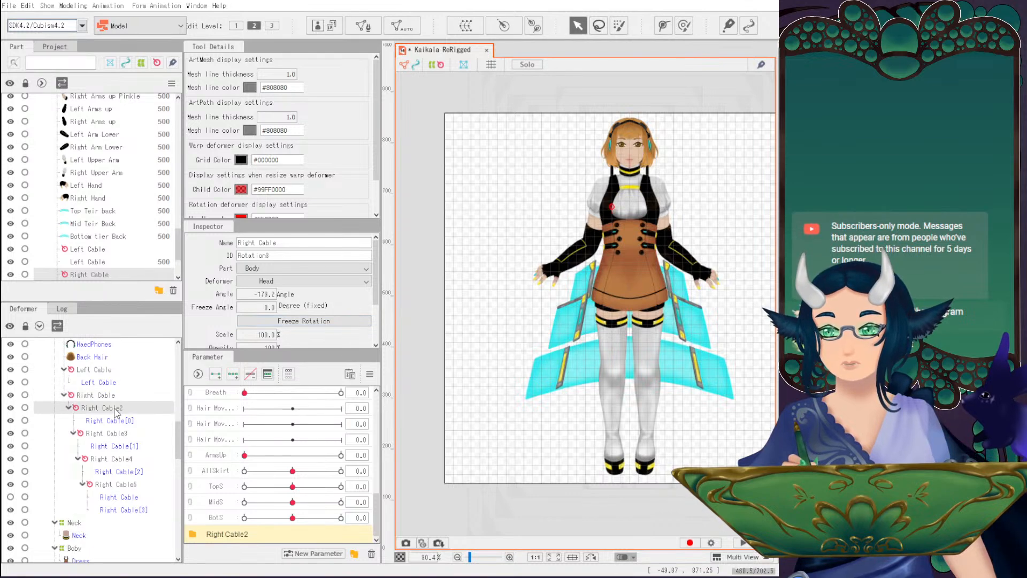
{"action": "left_click", "coordinate": [249, 537]}
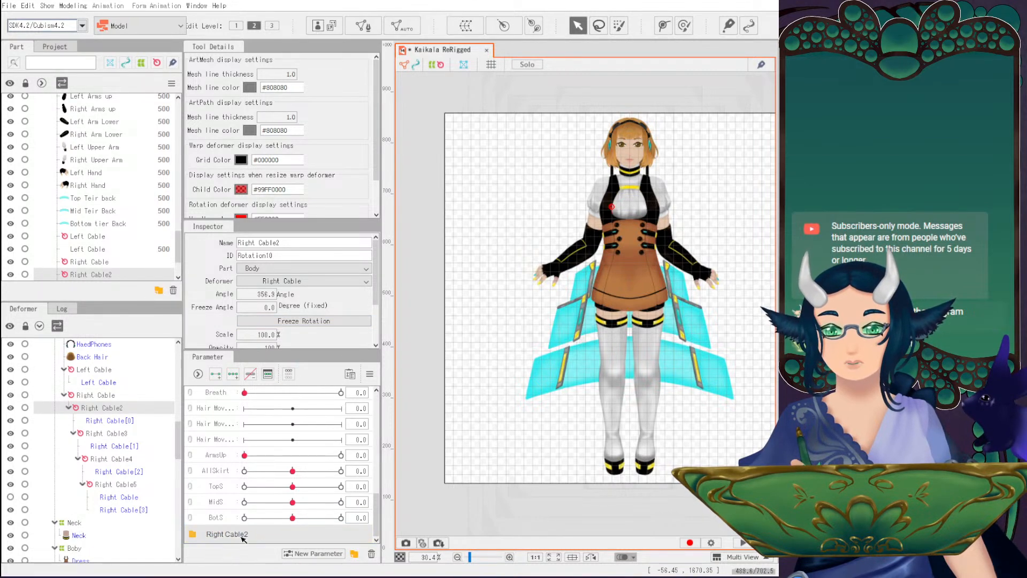
{"action": "left_click", "coordinate": [201, 535]}
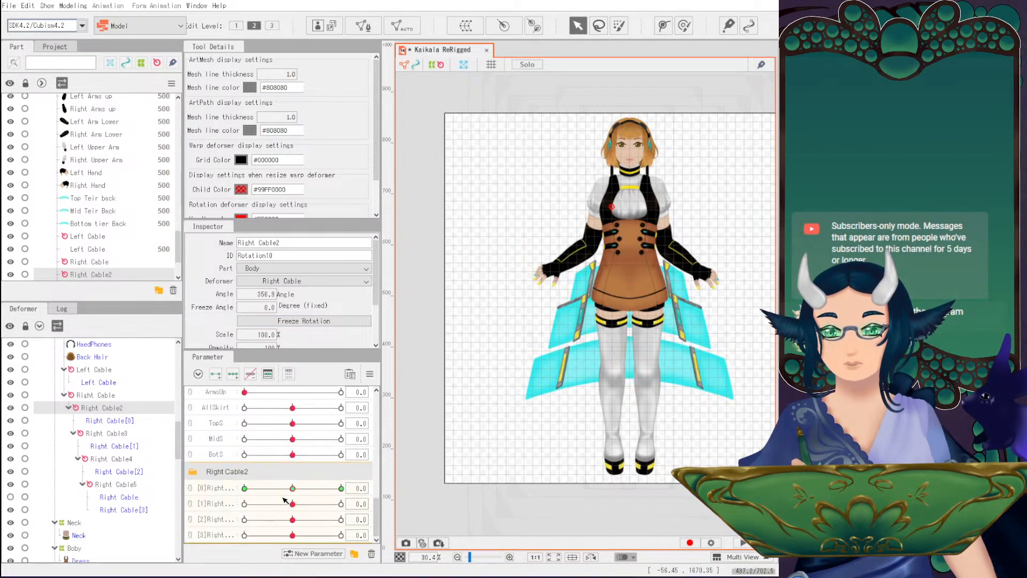
{"action": "mouse_move", "coordinate": [293, 489]}
{"action": "left_mouse_down"}
{"action": "mouse_move", "coordinate": [269, 488]}
{"action": "mouse_move", "coordinate": [334, 489]}
{"action": "mouse_move", "coordinate": [222, 493]}
{"action": "mouse_move", "coordinate": [316, 489]}
{"action": "mouse_move", "coordinate": [271, 488]}
{"action": "mouse_move", "coordinate": [294, 488]}
{"action": "left_mouse_up"}
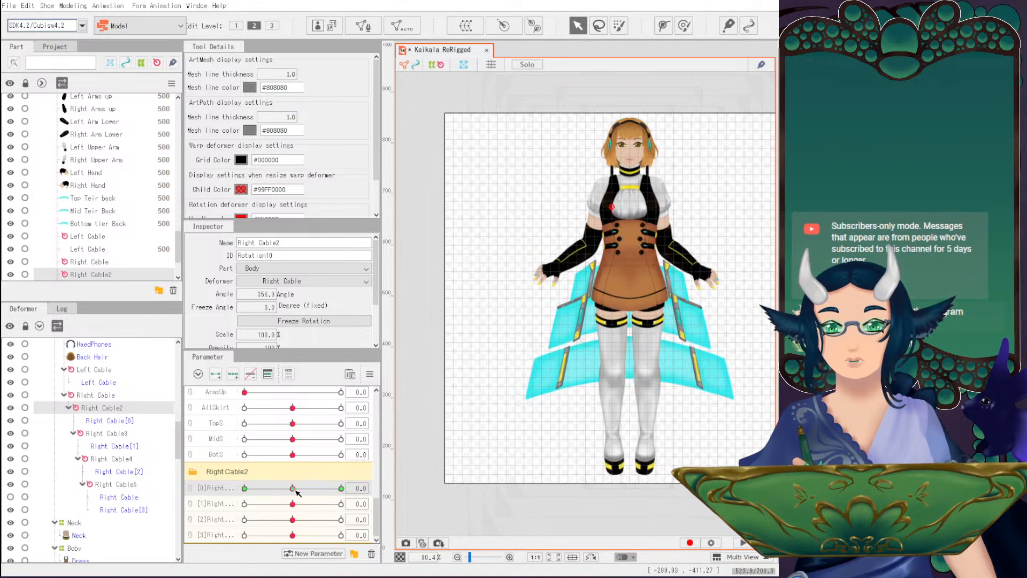
Undo the parameter generation, add the topmost Right Cable deformer to the selection, and generate rotation deformer parameters for all five.
{"action": "key", "text": "ctrl+z"}
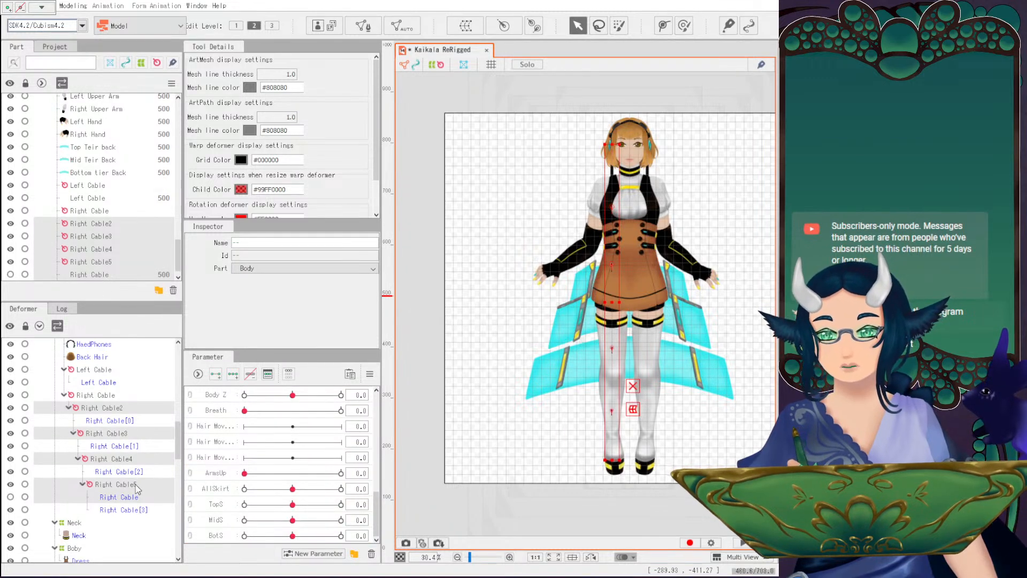
{"action": "left_click", "coordinate": [99, 397], "text": "ctrl"}
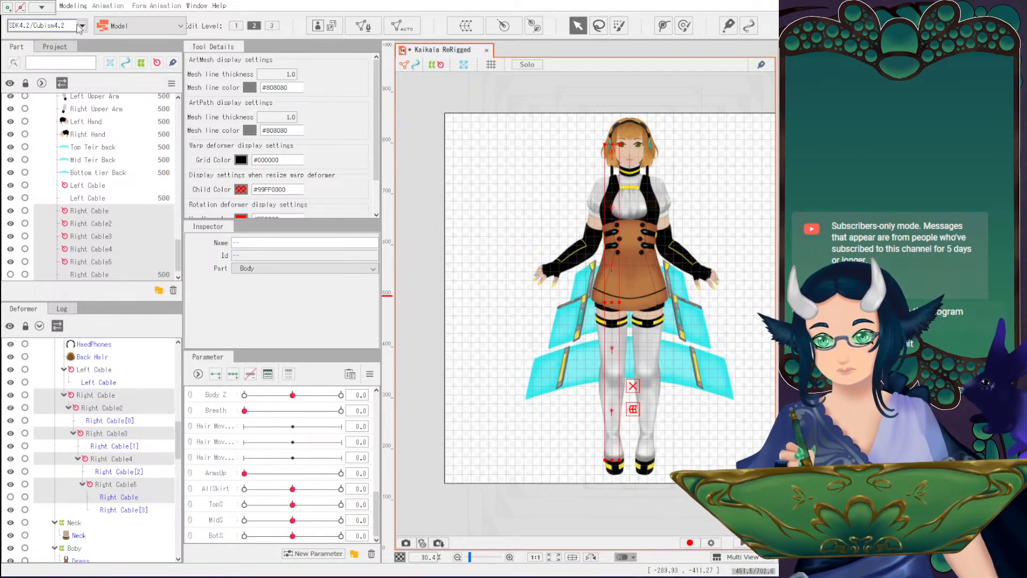
{"action": "left_click", "coordinate": [73, 5]}
{"action": "mouse_move", "coordinate": [140, 140]}
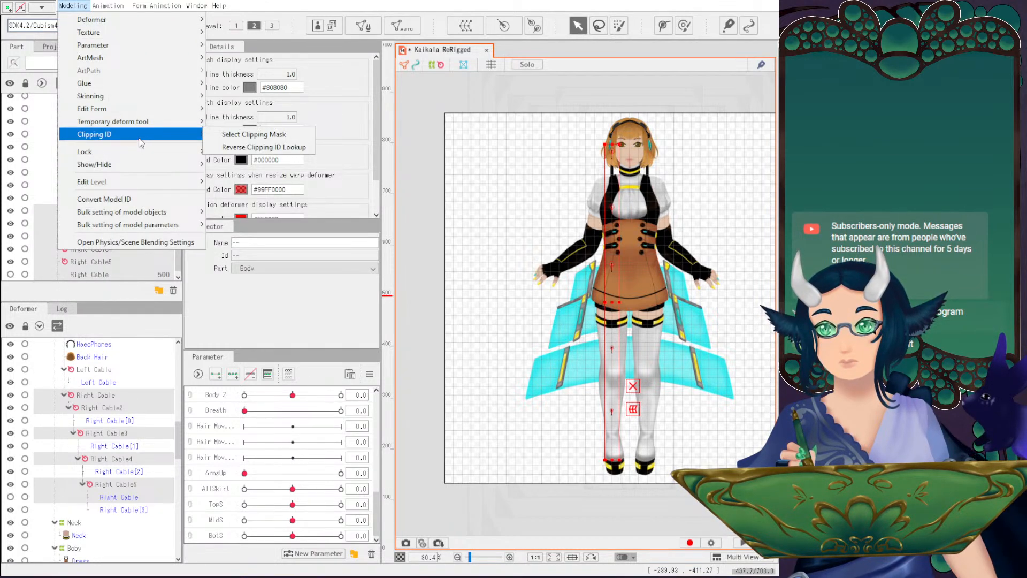
{"action": "left_click", "coordinate": [368, 227]}
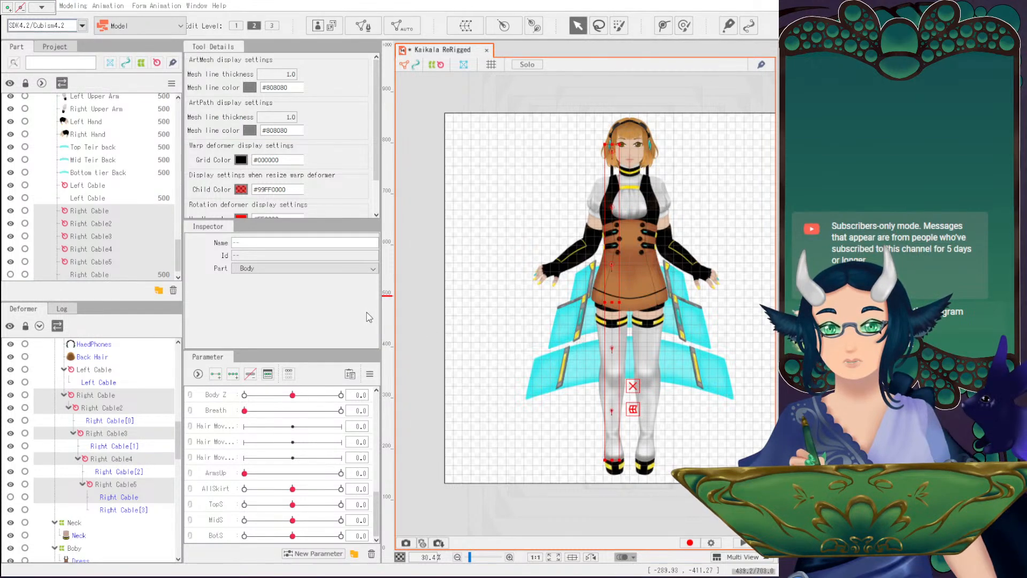
Test the Right Cable2 parameter group by setting its first parameter to -30 and moving the second and third away from and back to 0.
{"action": "scroll", "coordinate": [138, 484], "scroll_direction": "down", "scroll_amount": 6}
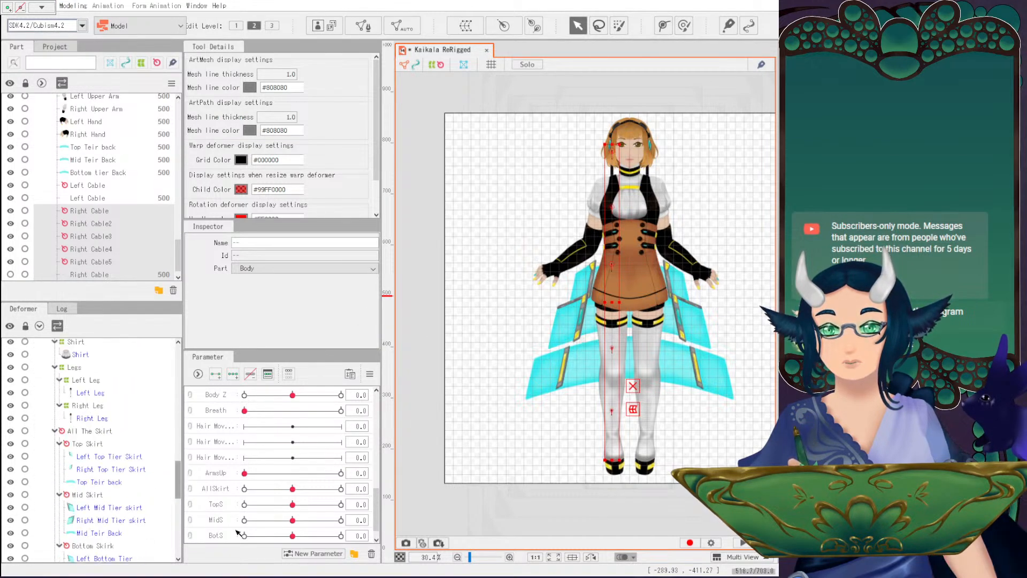
{"action": "scroll", "coordinate": [332, 529], "scroll_direction": "down", "scroll_amount": 1}
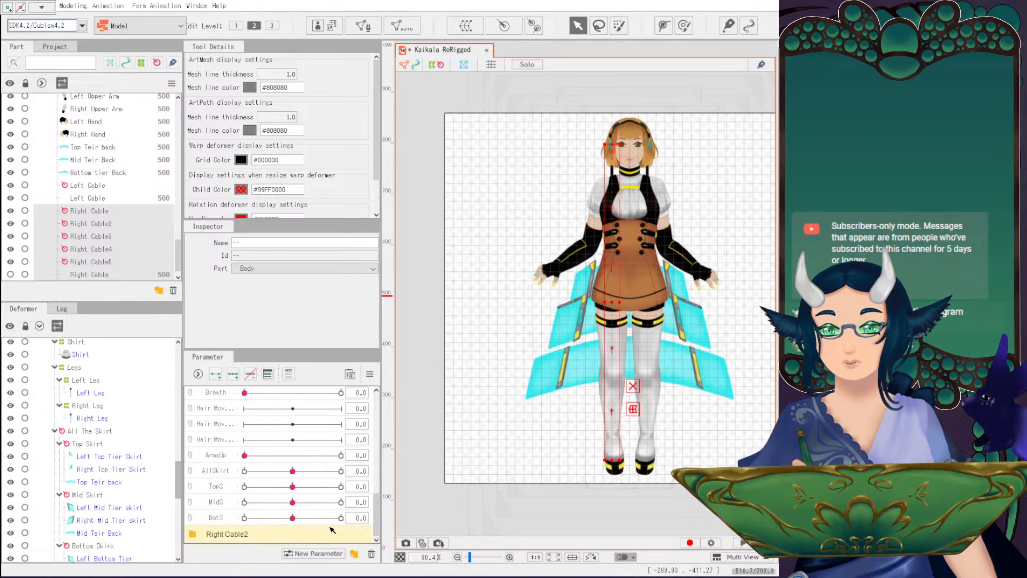
{"action": "double_click", "coordinate": [238, 535]}
{"action": "left_click_drag", "start_coordinate": [290, 474], "coordinate": [228, 471]}
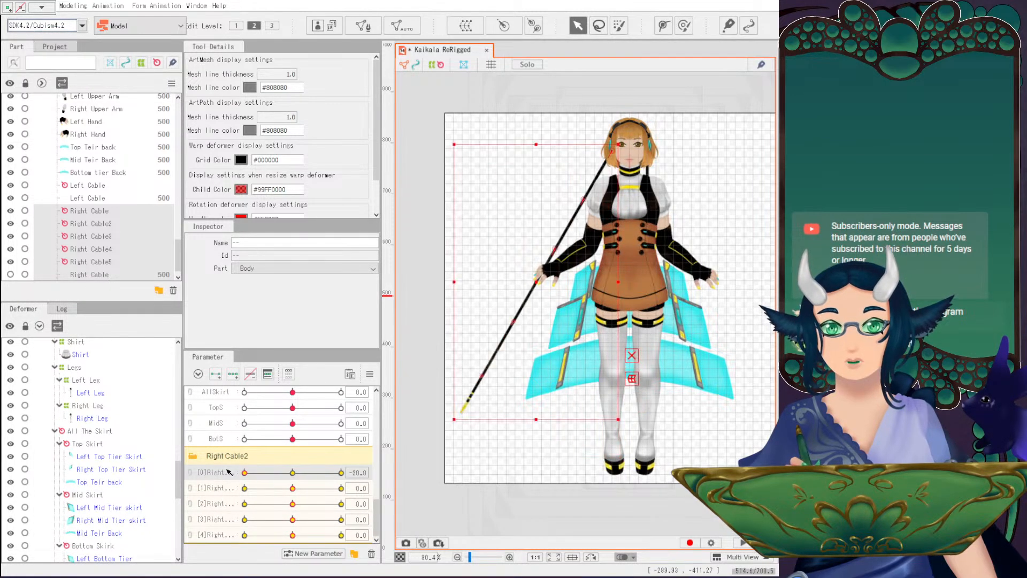
{"action": "left_click_drag", "start_coordinate": [292, 489], "coordinate": [231, 478]}
{"action": "left_click", "coordinate": [293, 488]}
{"action": "left_click_drag", "start_coordinate": [293, 503], "coordinate": [234, 505]}
{"action": "left_click", "coordinate": [292, 504]}
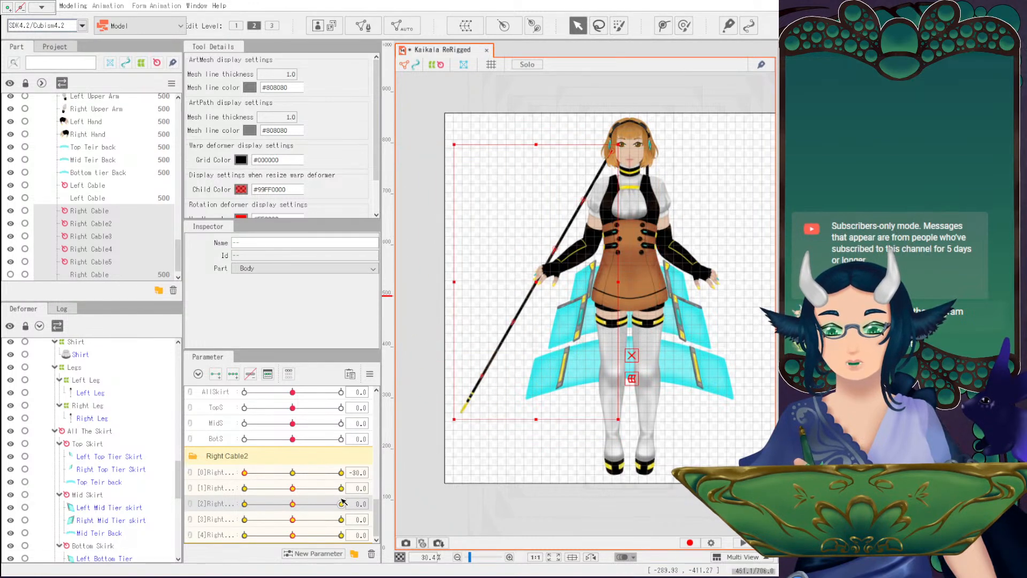
Undo the parameter generation and skinning, and reapply skinning to the Right Cable art mesh with all five rotation deformers, Right Cable to Right Cable5.
{"action": "key", "text": "ctrl+z"}
{"action": "key", "text": "ctrl+z"}
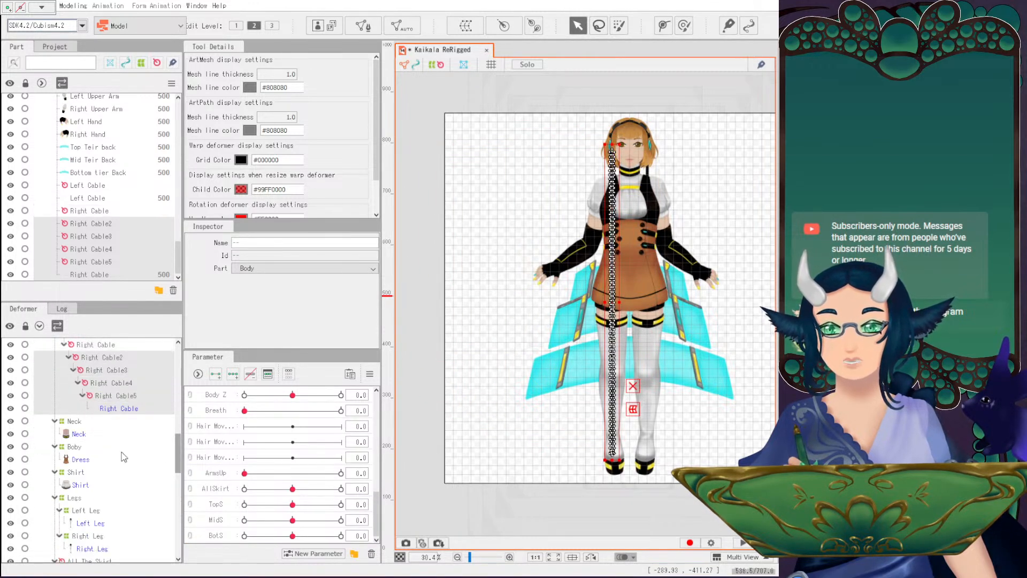
{"action": "key", "text": "ctrl+z"}
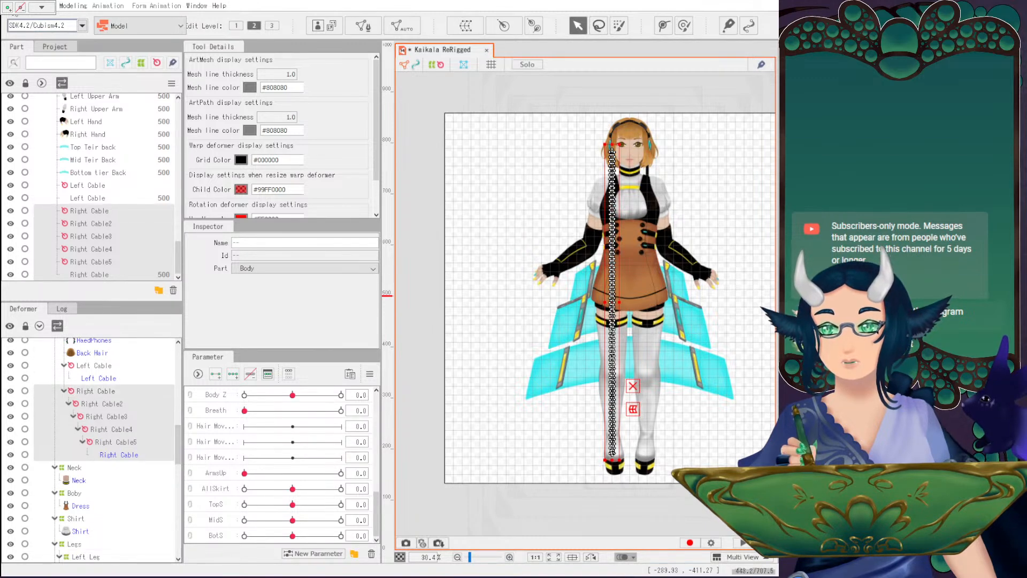
{"action": "left_click", "coordinate": [73, 5]}
{"action": "mouse_move", "coordinate": [104, 100]}
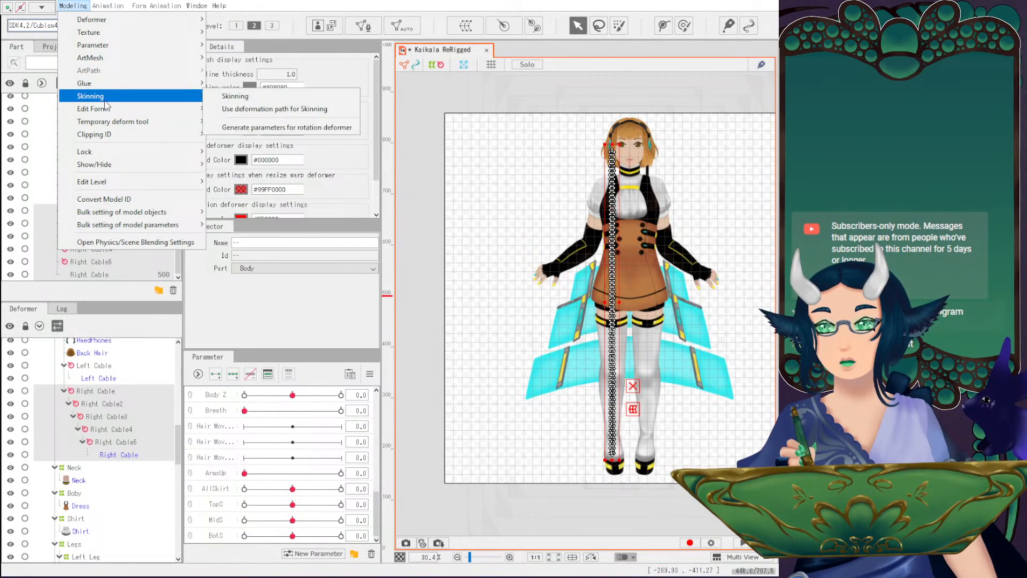
{"action": "left_click", "coordinate": [236, 96]}
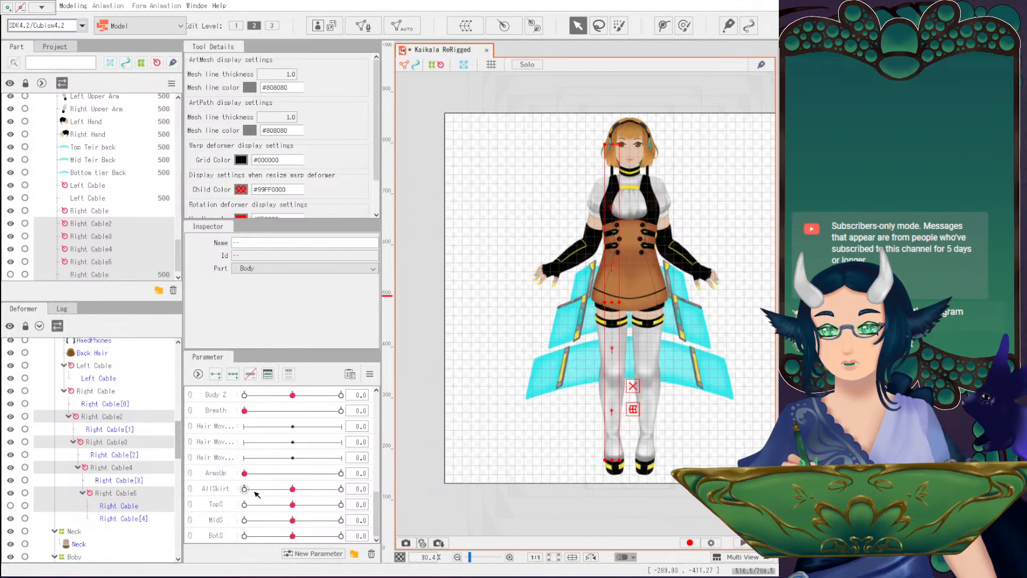
Generate parameters for the four selected rotation deformers, Right Cable2 to Right Cable5.
{"action": "left_click", "coordinate": [72, 5]}
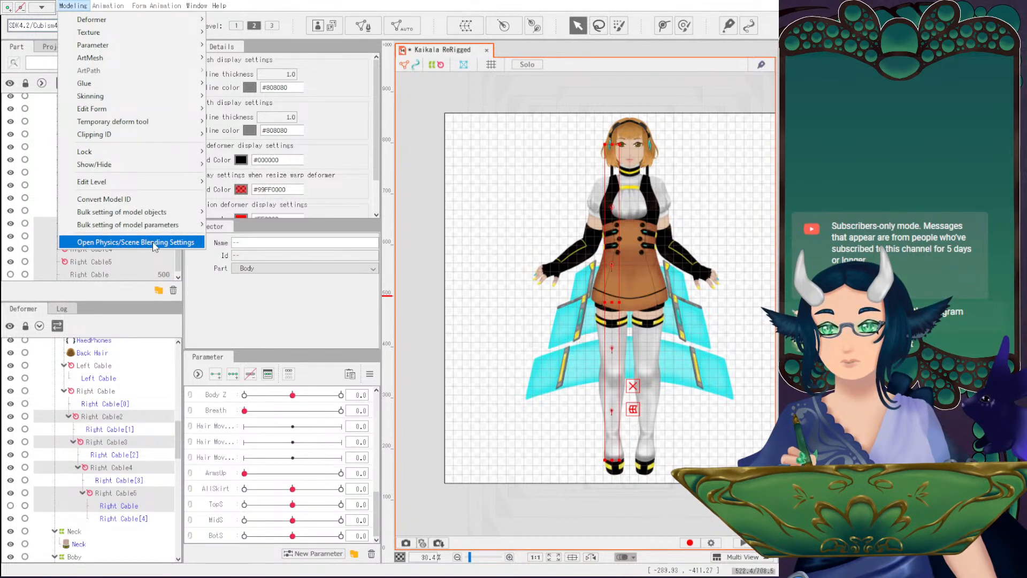
{"action": "mouse_move", "coordinate": [122, 105]}
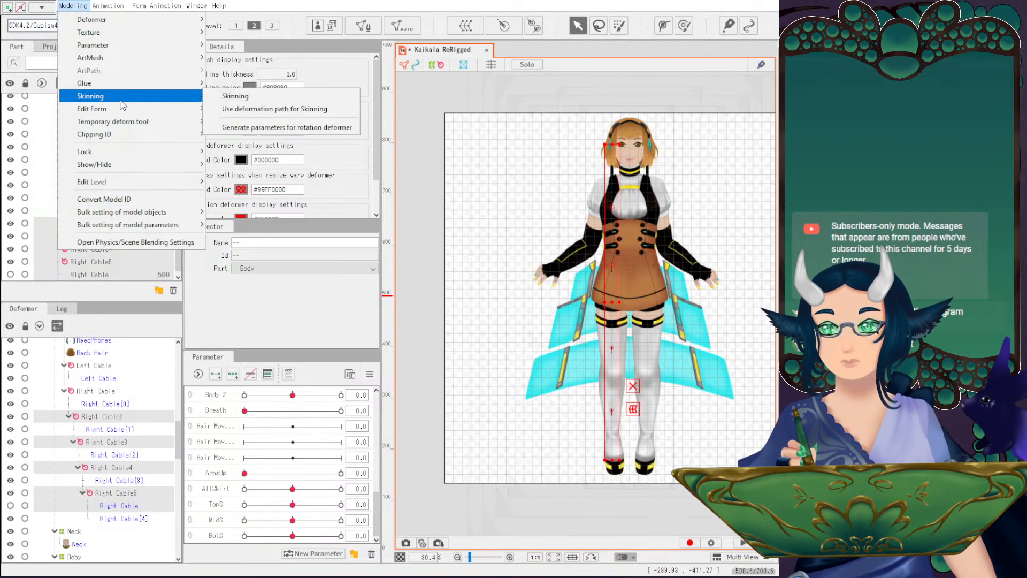
{"action": "left_click", "coordinate": [272, 128]}
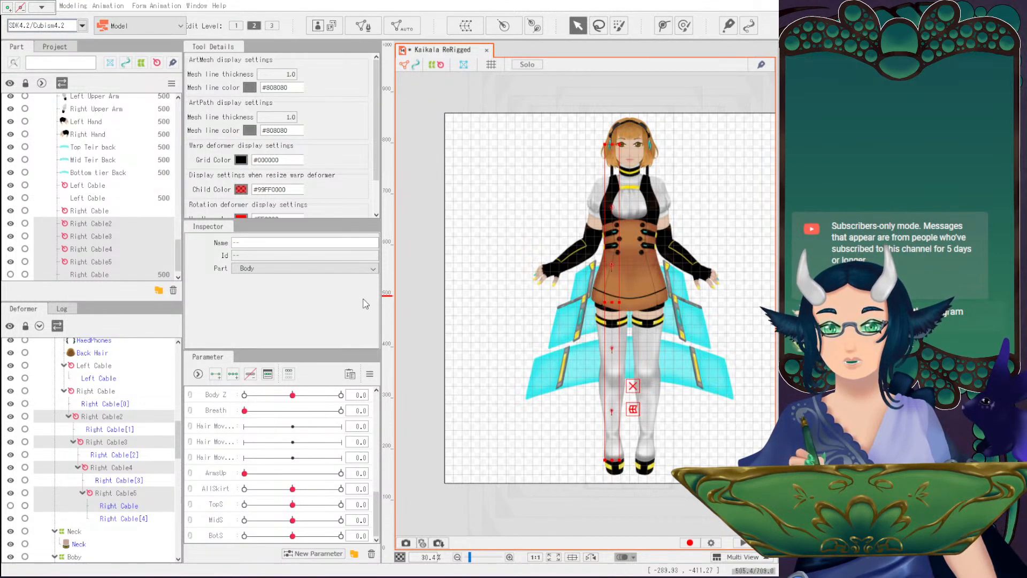
Expand the Right Cable2 parameter group and test its first parameter by swinging it toward the minimum.
{"action": "left_click", "coordinate": [191, 534]}
{"action": "mouse_move", "coordinate": [292, 488]}
{"action": "left_mouse_down"}
{"action": "mouse_move", "coordinate": [338, 487]}
{"action": "mouse_move", "coordinate": [232, 478]}
{"action": "mouse_move", "coordinate": [293, 489]}
{"action": "left_mouse_up"}
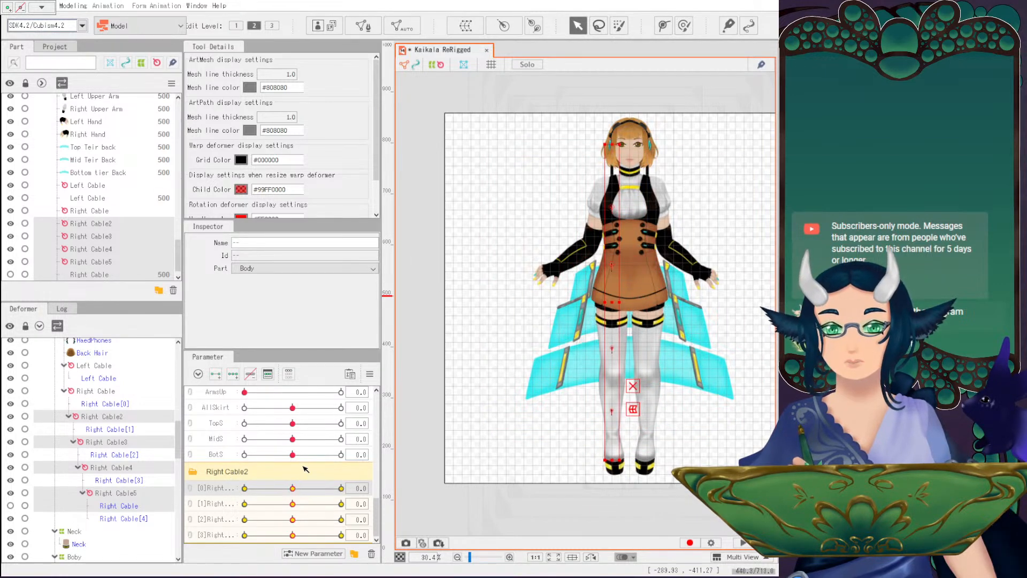
{"action": "scroll", "coordinate": [117, 463], "scroll_direction": "up", "scroll_amount": 3}
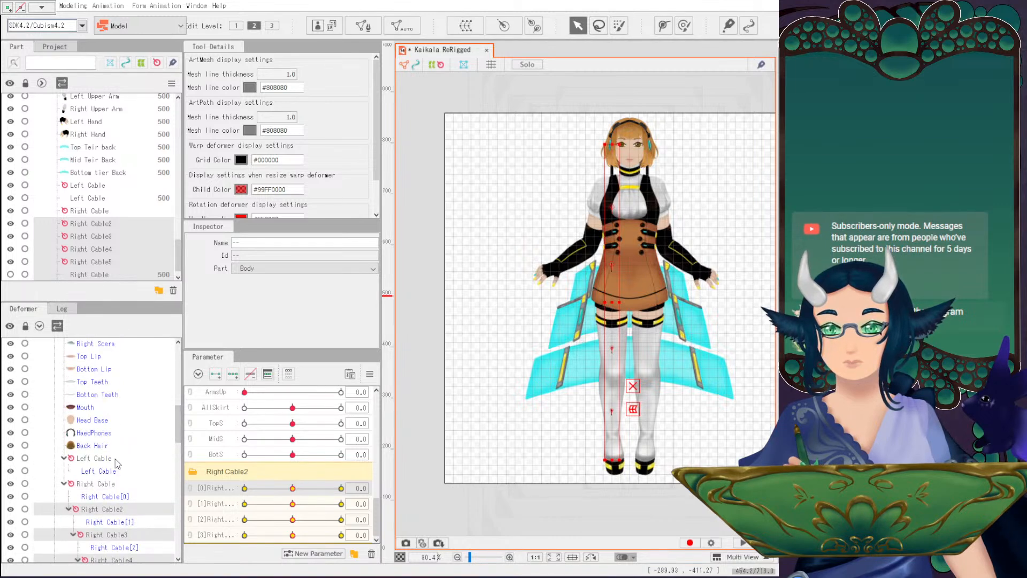
{"action": "scroll", "coordinate": [107, 460], "scroll_direction": "down", "scroll_amount": 2}
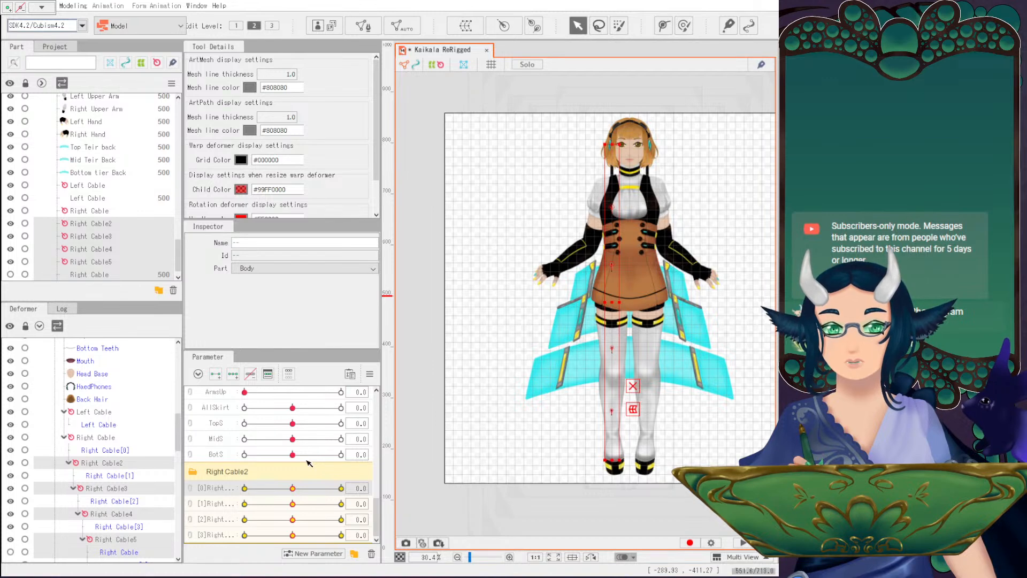
{"action": "scroll", "coordinate": [308, 463], "scroll_direction": "up", "scroll_amount": 3}
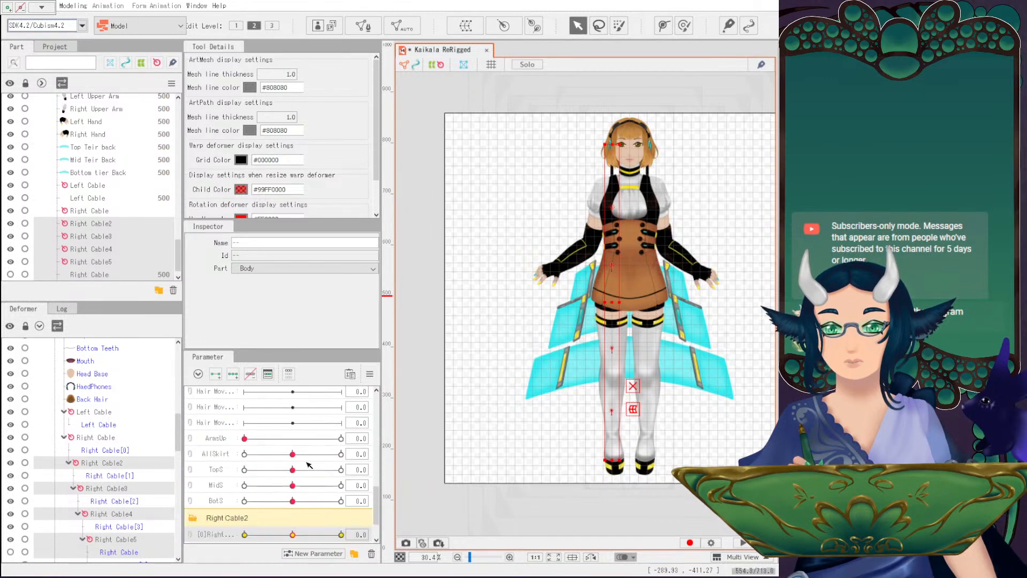
{"action": "scroll", "coordinate": [320, 529], "scroll_direction": "down", "scroll_amount": 3}
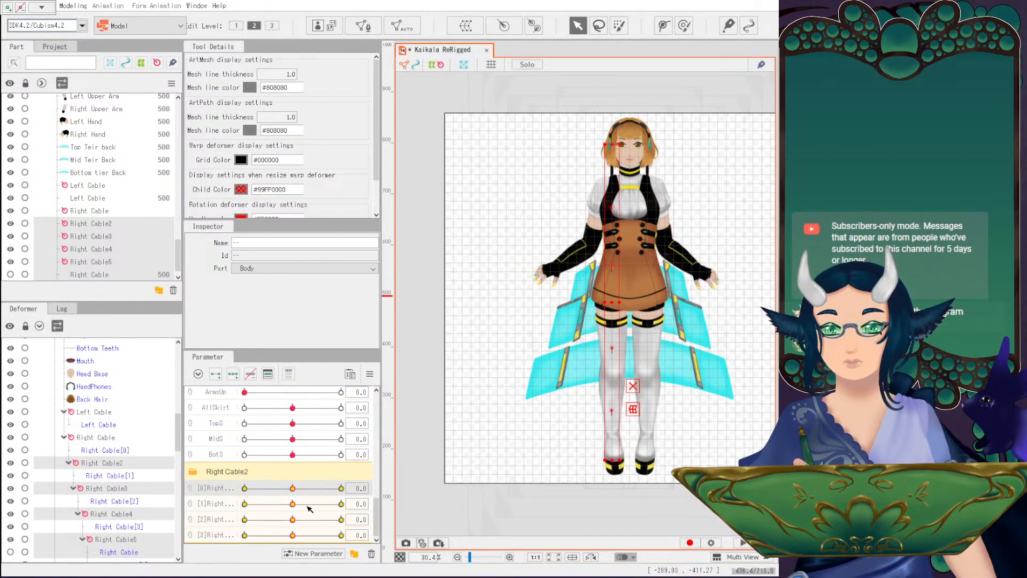
{"action": "left_click_drag", "start_coordinate": [293, 489], "coordinate": [236, 488]}
Undo the four-deformer parameter generation and generate parameters for all five rotation deformers, Right Cable to Right Cable5, without the art mesh selected.
{"action": "key", "text": "ctrl+z"}
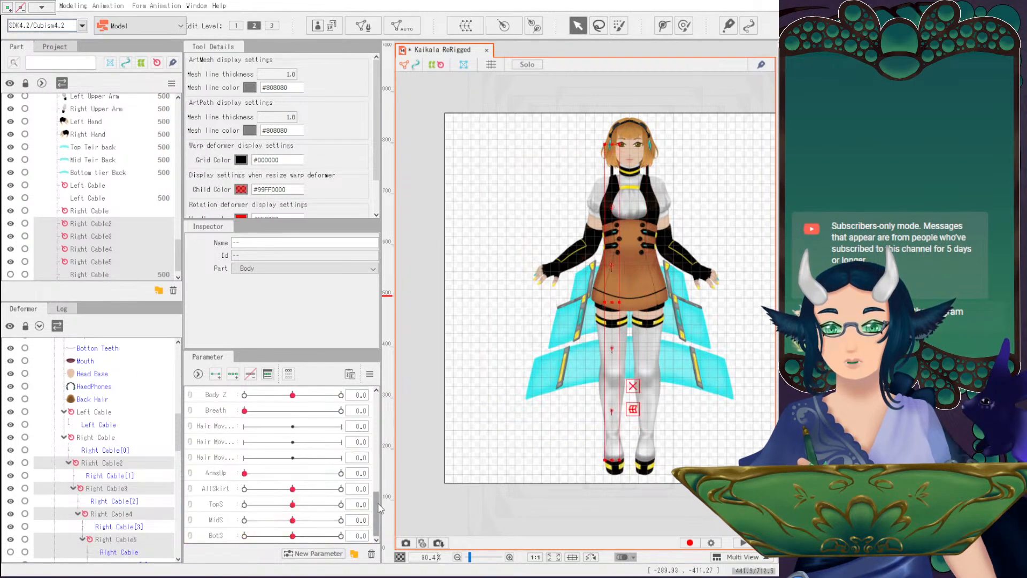
{"action": "left_click", "coordinate": [95, 437]}
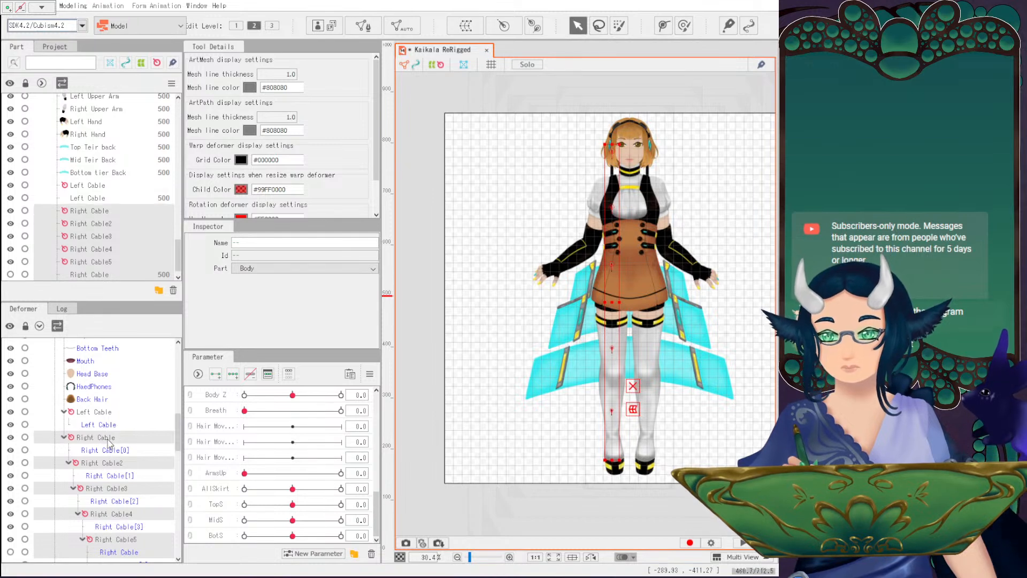
{"action": "scroll", "coordinate": [154, 464], "scroll_direction": "down", "scroll_amount": 3}
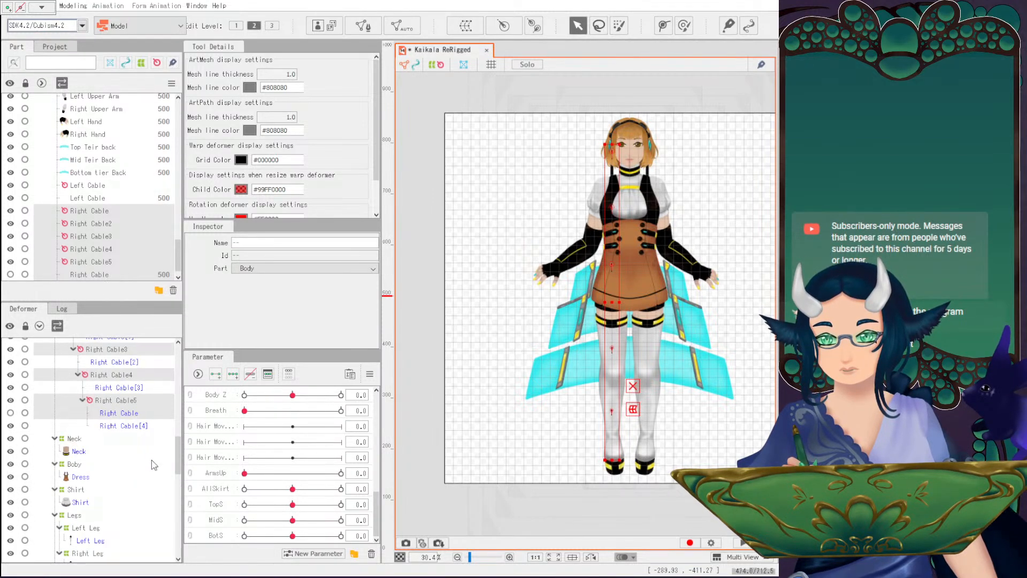
{"action": "scroll", "coordinate": [153, 461], "scroll_direction": "up", "scroll_amount": 1}
{"action": "scroll", "coordinate": [154, 478], "scroll_direction": "up", "scroll_amount": 1}
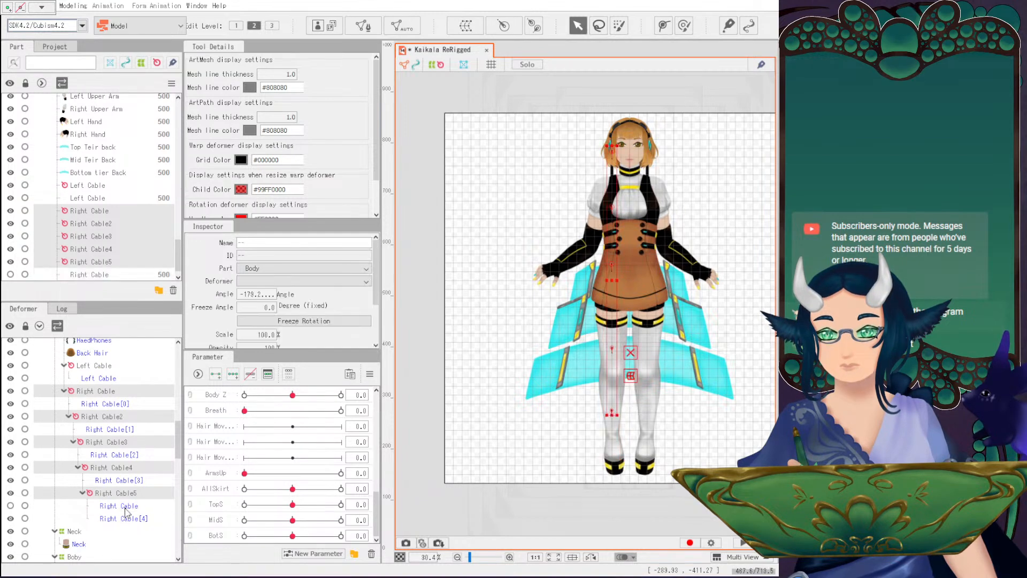
{"action": "left_click", "coordinate": [73, 7]}
{"action": "mouse_move", "coordinate": [130, 110]}
{"action": "mouse_move", "coordinate": [107, 96]}
{"action": "left_click", "coordinate": [240, 133]}
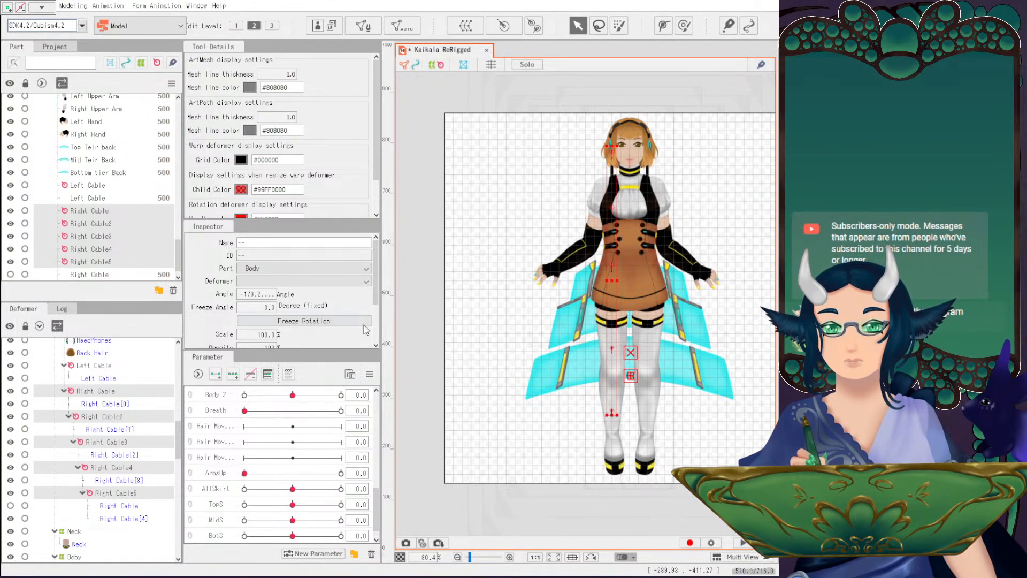
Expand the Right Cable2 parameter group and test all five cable parameters by swinging them to -30.
{"action": "left_click", "coordinate": [107, 395]}
{"action": "scroll", "coordinate": [239, 540], "scroll_direction": "down", "scroll_amount": 1}
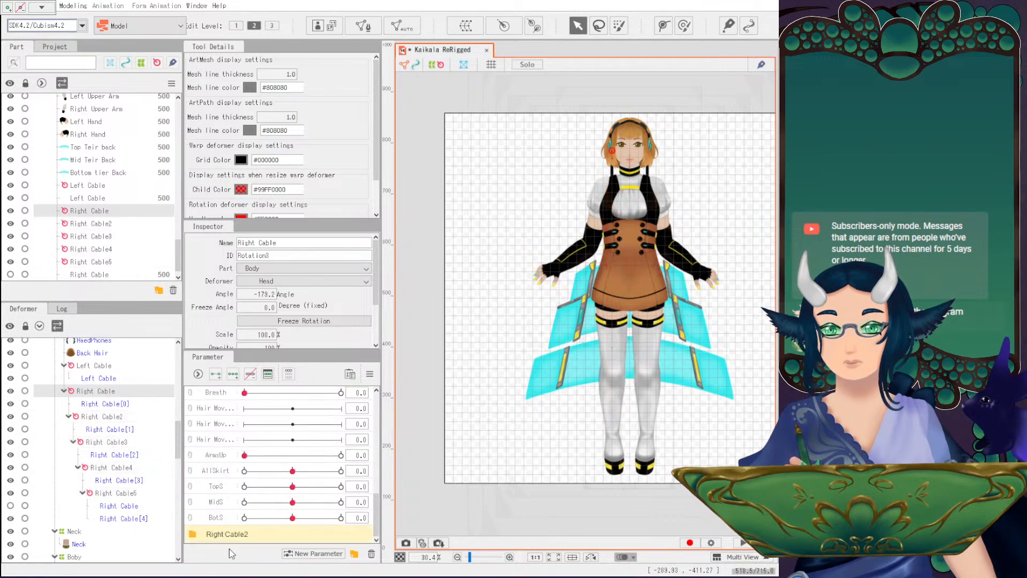
{"action": "left_click", "coordinate": [192, 534]}
{"action": "left_click", "coordinate": [245, 472]}
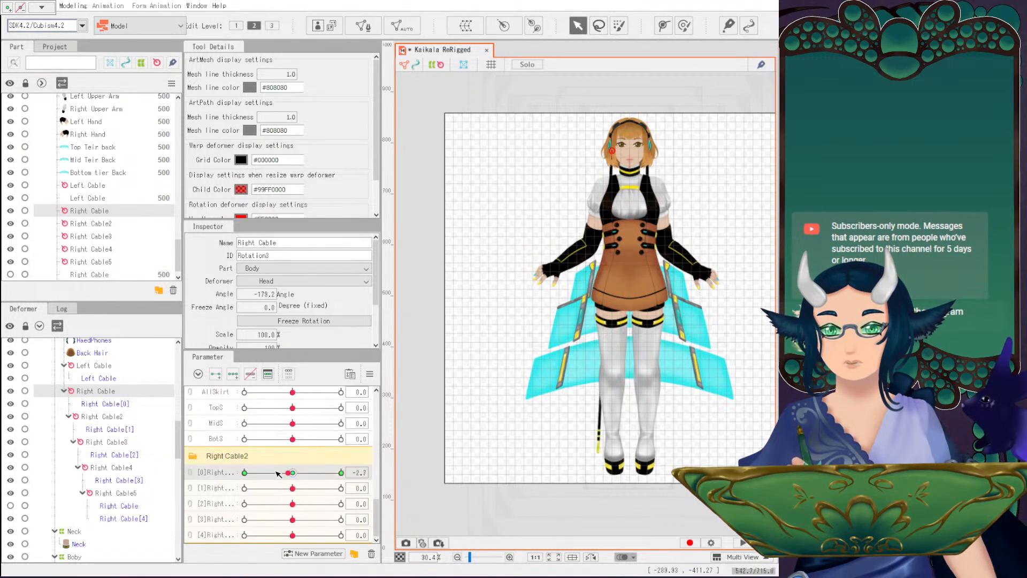
{"action": "left_click_drag", "start_coordinate": [293, 489], "coordinate": [244, 535]}
{"action": "left_click_drag", "start_coordinate": [475, 272], "coordinate": [528, 343]}
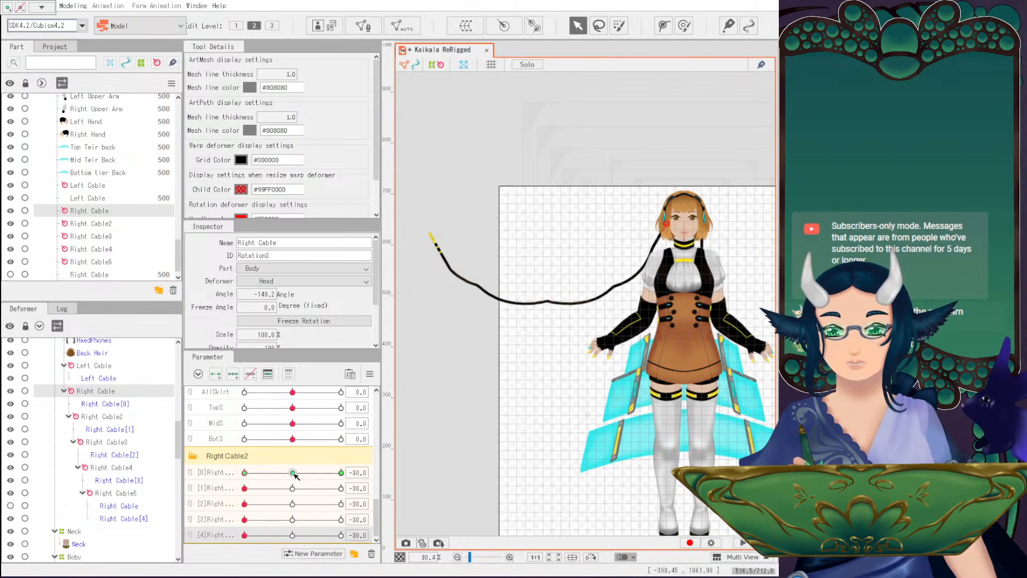
{"action": "left_click_drag", "start_coordinate": [293, 474], "coordinate": [227, 463]}
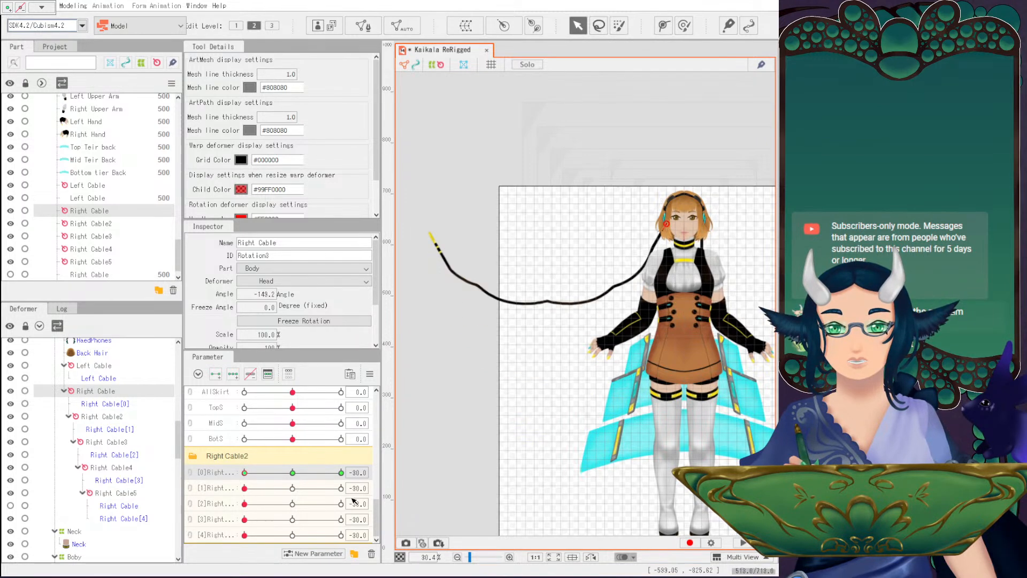
Undo the parameter generation and skinning, and delete the rotation deformers Right Cable2 to Right Cable5.
{"action": "key", "text": "ctrl+z"}
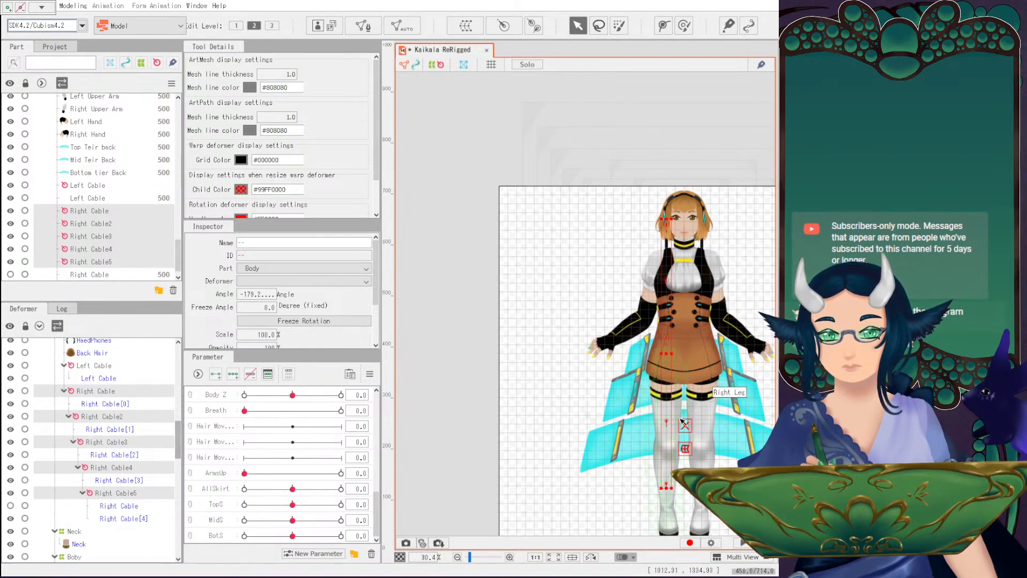
{"action": "key", "text": "ctrl+z"}
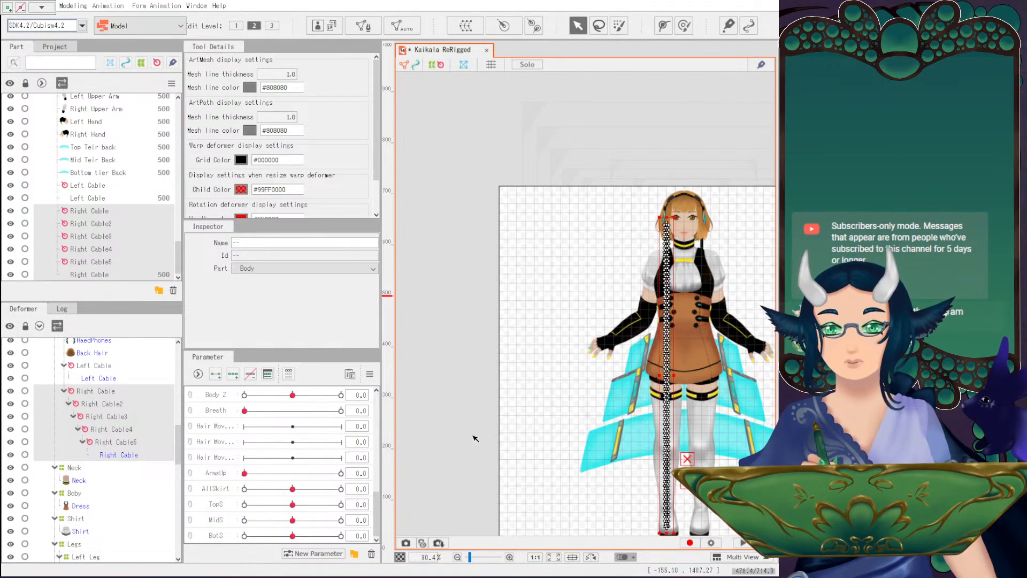
{"action": "left_click", "coordinate": [103, 404]}
{"action": "scroll", "coordinate": [564, 321], "scroll_direction": "up", "scroll_amount": 6}
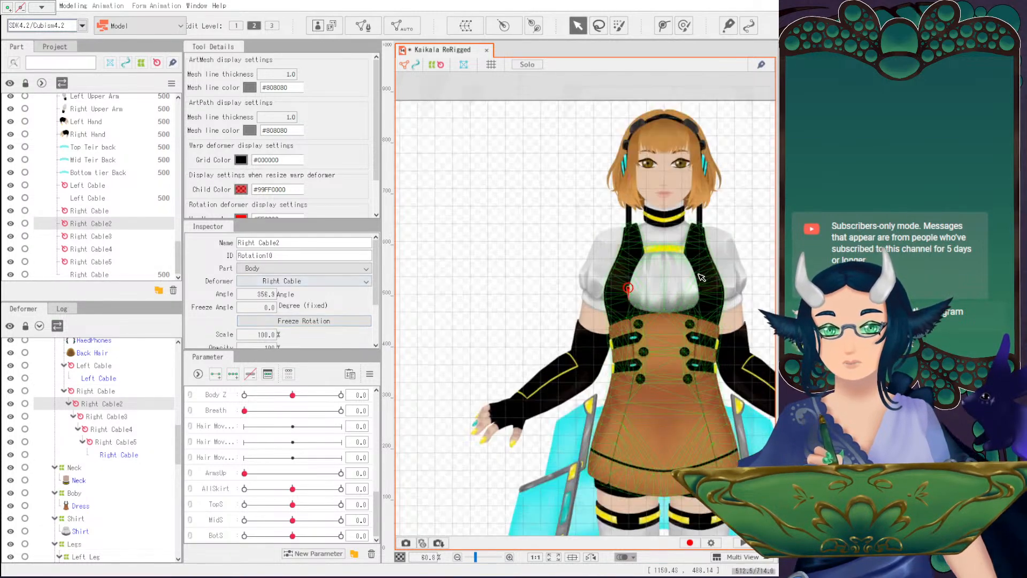
{"action": "scroll", "coordinate": [305, 333], "scroll_direction": "down", "scroll_amount": 2}
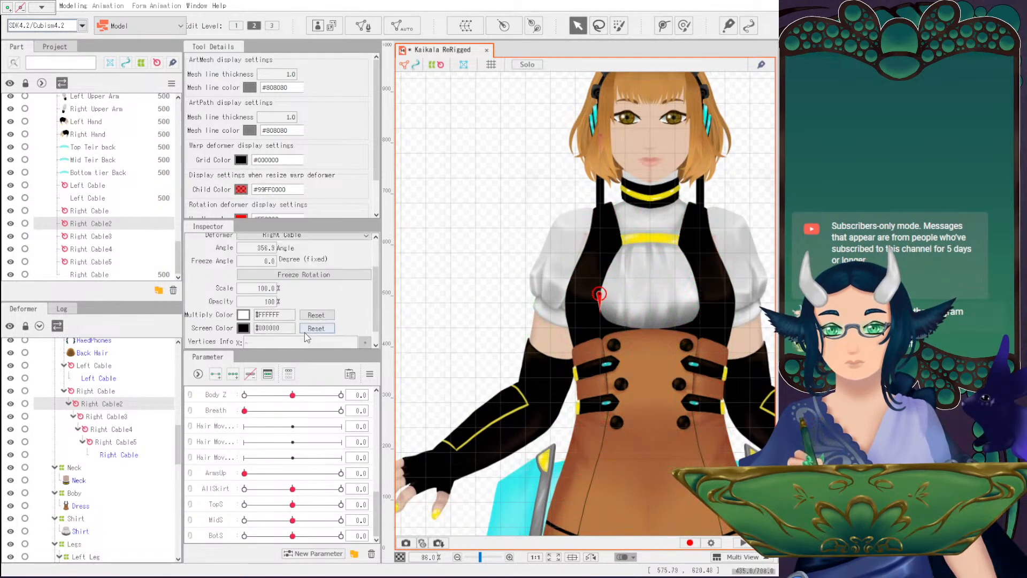
{"action": "scroll", "coordinate": [324, 324], "scroll_direction": "up", "scroll_amount": 2}
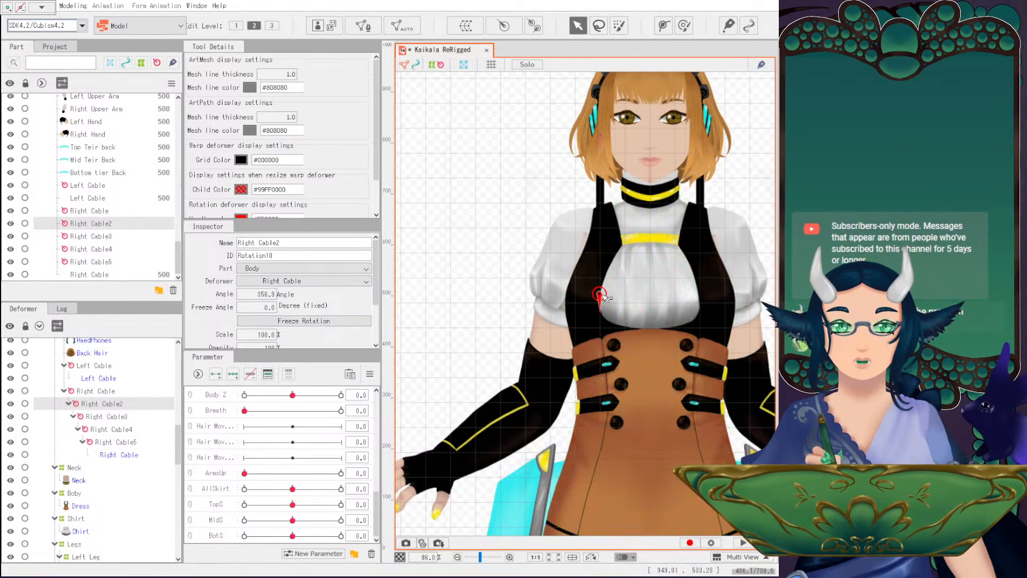
{"action": "left_click", "coordinate": [119, 442], "text": "shift"}
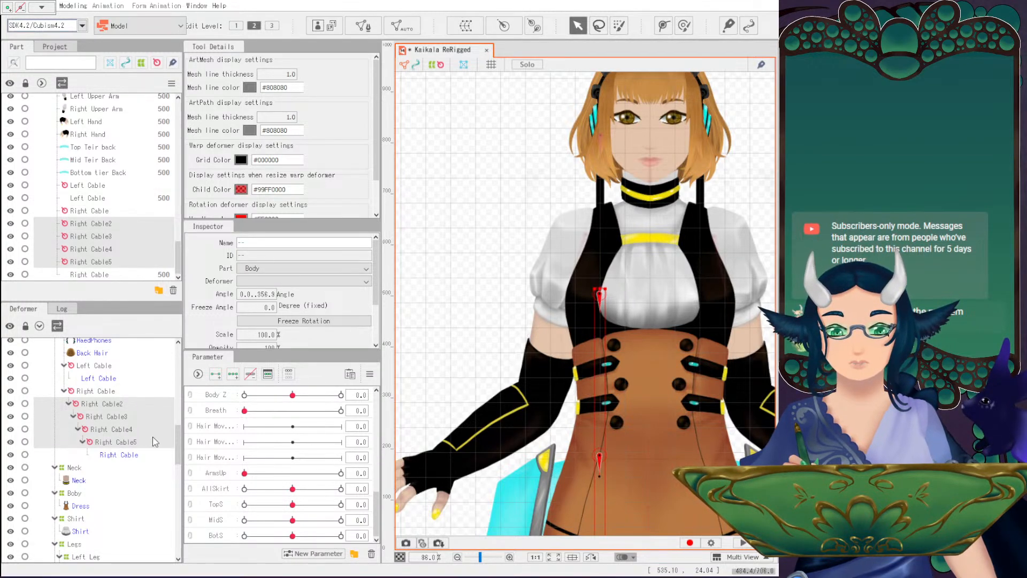
{"action": "key", "text": "Delete"}
{"action": "scroll", "coordinate": [682, 213], "scroll_direction": "down", "scroll_amount": 2}
{"action": "left_click_drag", "start_coordinate": [684, 213], "coordinate": [636, 199]}
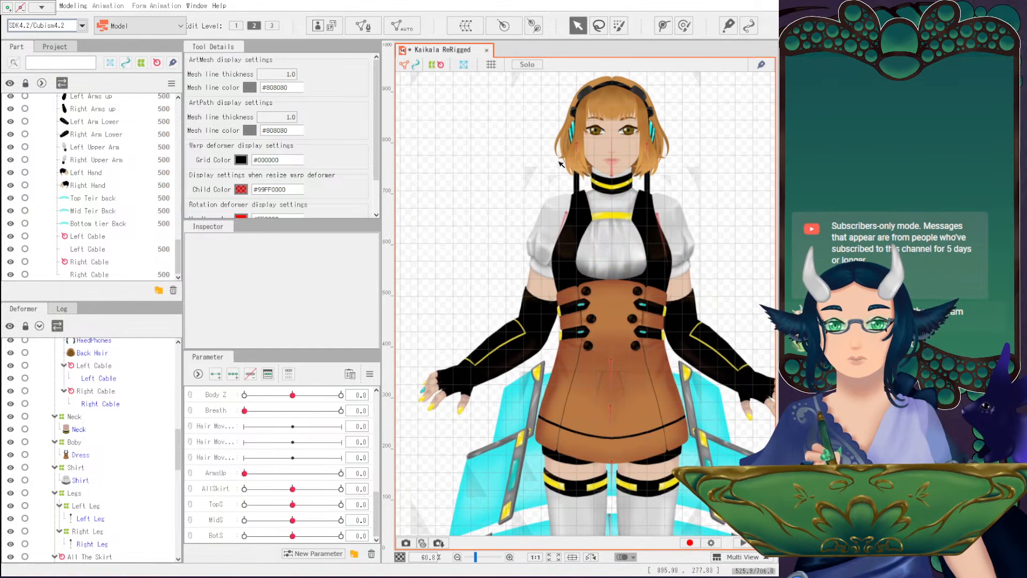
Draw a new child rotation deformer on the Right Cable art mesh, running downward from shoulder height.
{"action": "left_click", "coordinate": [98, 405]}
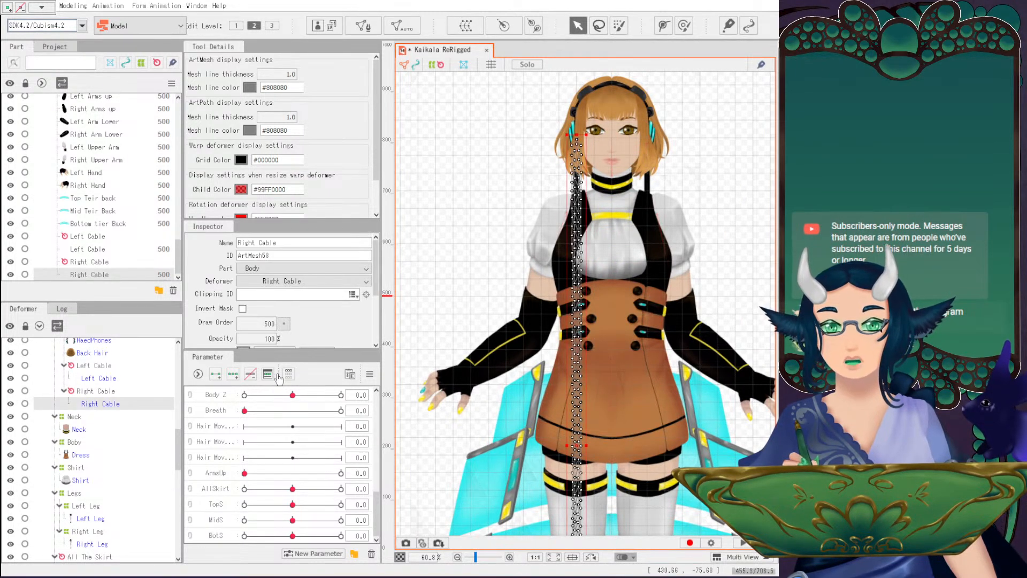
{"action": "left_click", "coordinate": [533, 25]}
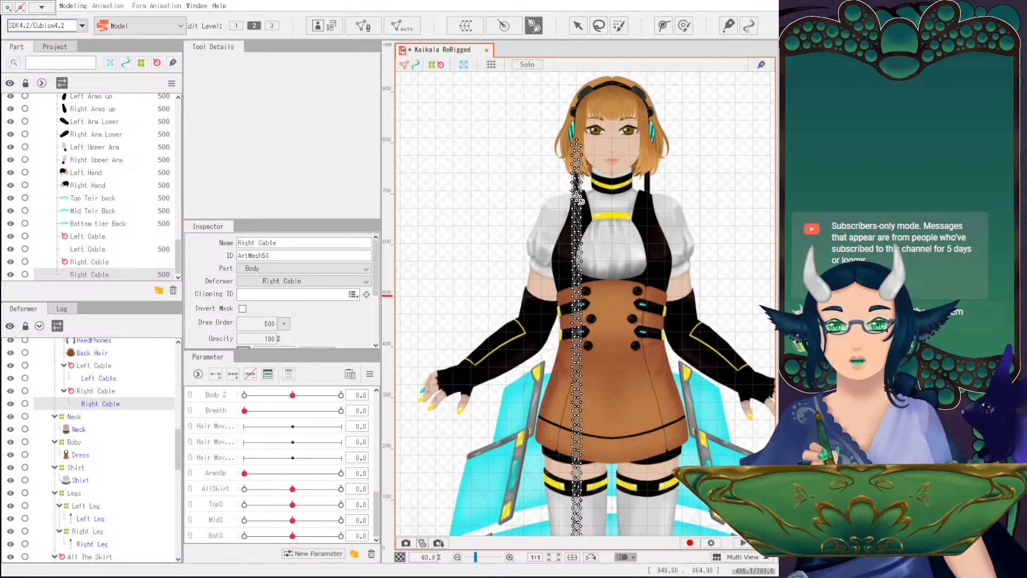
{"action": "left_click_drag", "start_coordinate": [576, 198], "coordinate": [576, 267]}
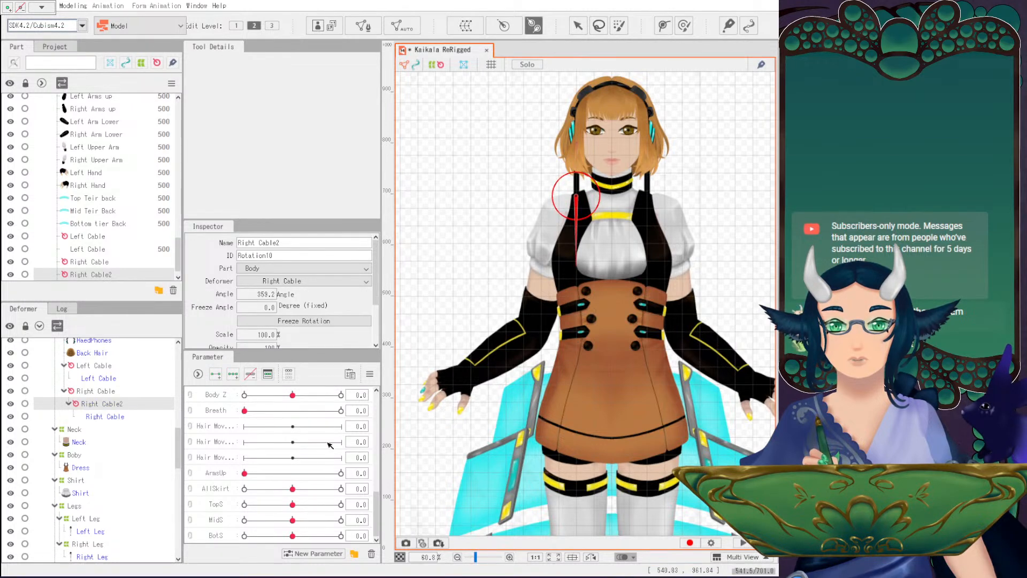
Move the Right Cable art mesh directly under the Right Cable deformer and draw another child rotation deformer on it at the waist.
{"action": "left_click", "coordinate": [576, 308]}
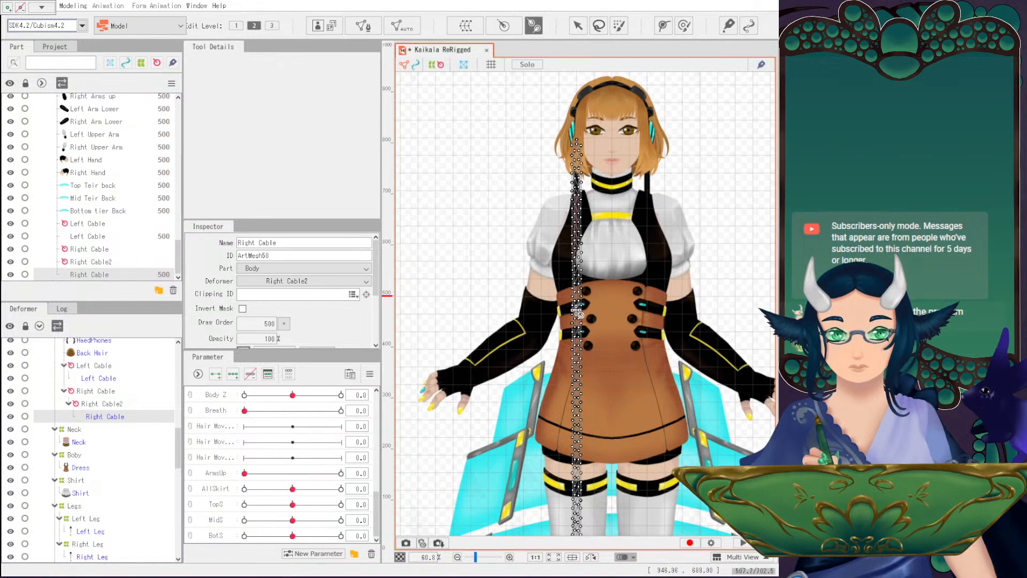
{"action": "left_click_drag", "start_coordinate": [601, 348], "coordinate": [592, 326]}
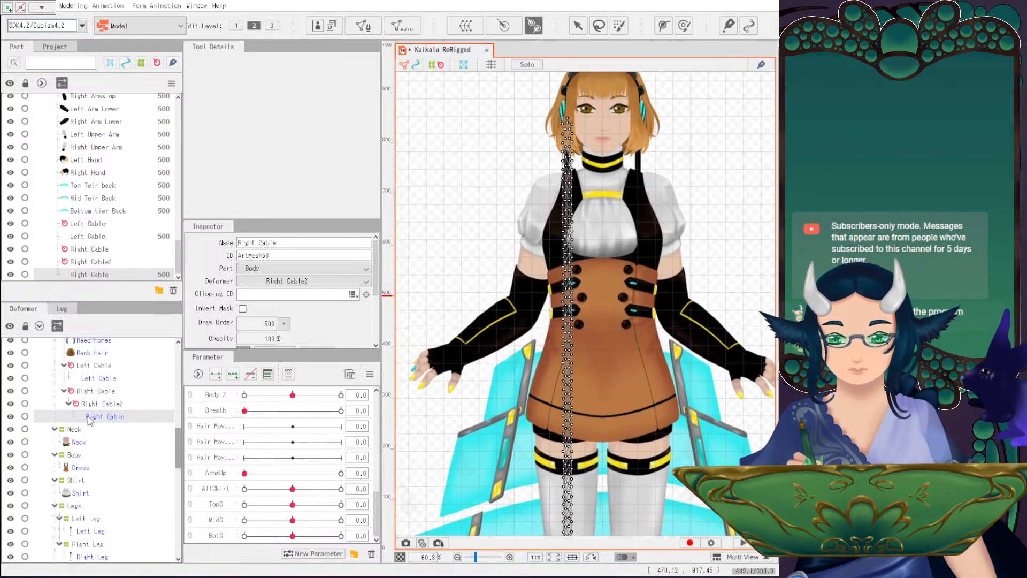
{"action": "left_click", "coordinate": [96, 404]}
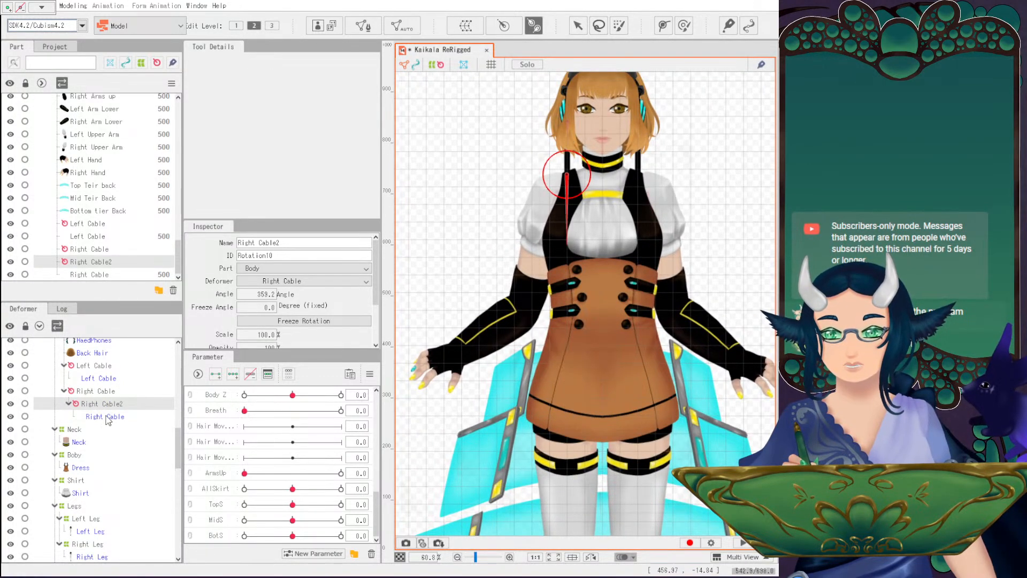
{"action": "left_click_drag", "start_coordinate": [106, 417], "coordinate": [99, 391]}
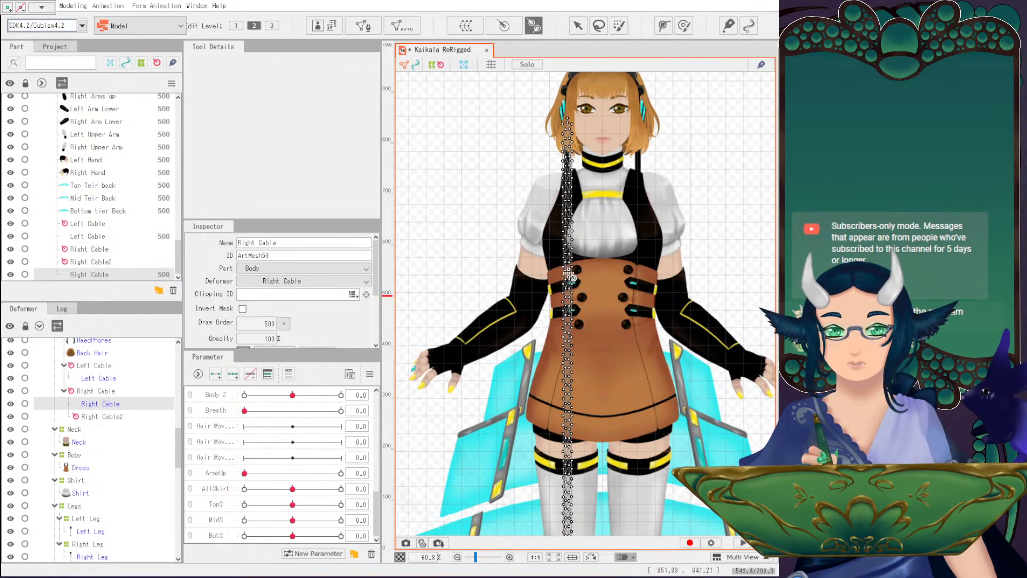
{"action": "left_click_drag", "start_coordinate": [567, 273], "coordinate": [567, 352]}
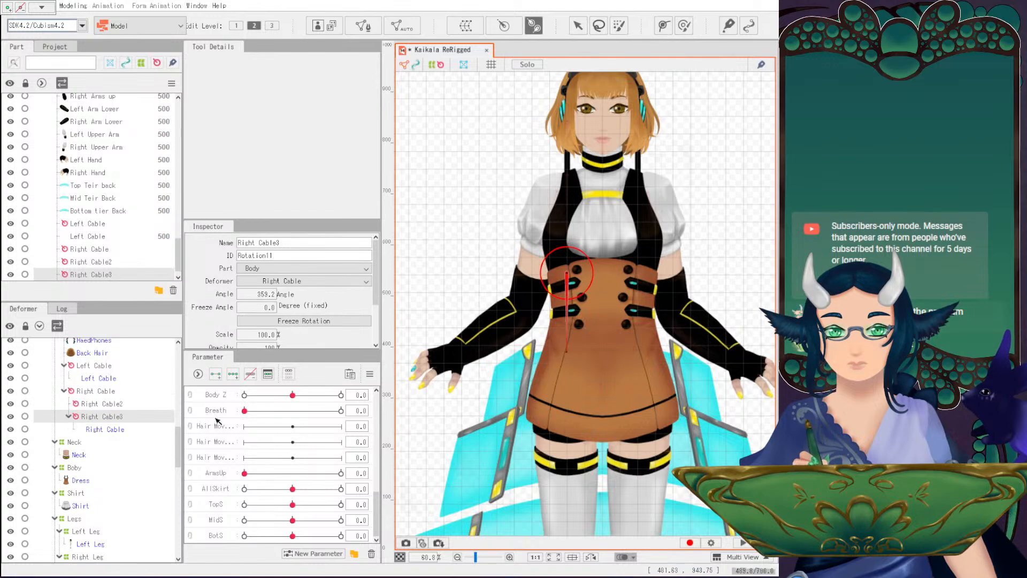
Draw three more nested rotation deformers down the Right Cable art mesh, starting at the skirt hem, above the knee and at the lower leg.
{"action": "left_click", "coordinate": [104, 429]}
{"action": "scroll", "coordinate": [562, 320], "scroll_direction": "down", "scroll_amount": 3}
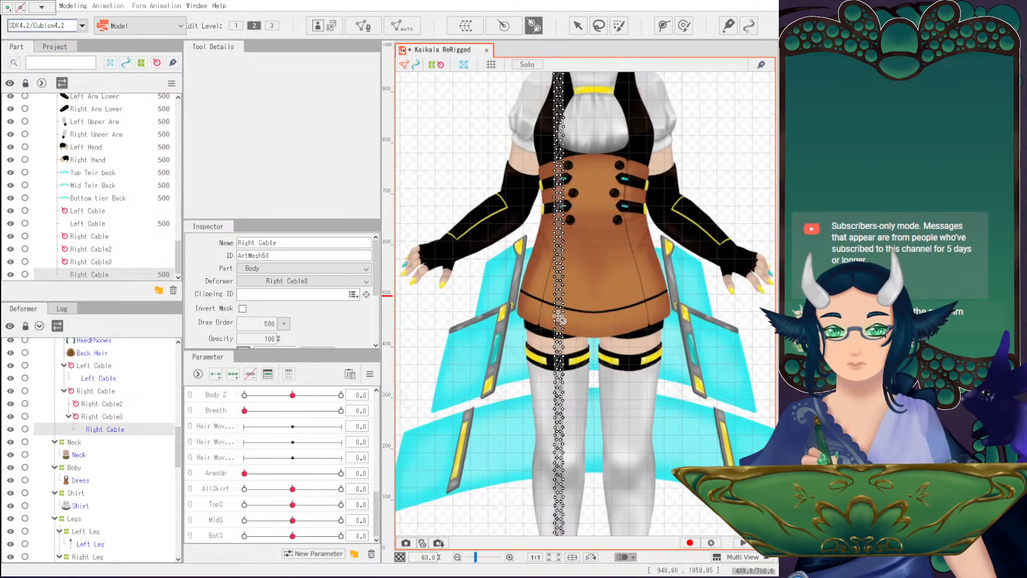
{"action": "left_click_drag", "start_coordinate": [559, 307], "coordinate": [559, 383]}
{"action": "scroll", "coordinate": [560, 383], "scroll_direction": "down", "scroll_amount": 3}
{"action": "left_click", "coordinate": [106, 443]}
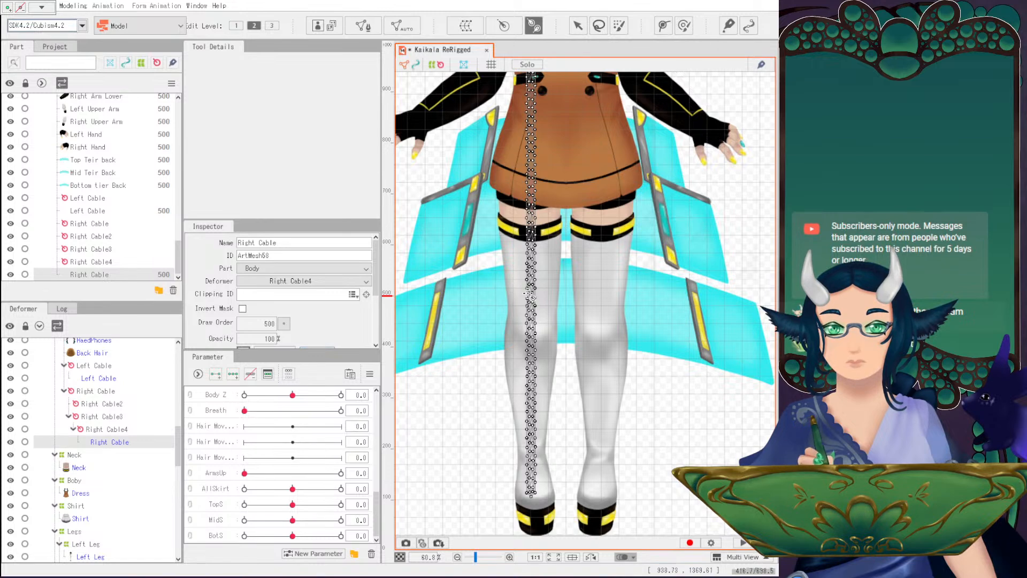
{"action": "left_click_drag", "start_coordinate": [530, 272], "coordinate": [530, 337]}
{"action": "left_click", "coordinate": [110, 456]}
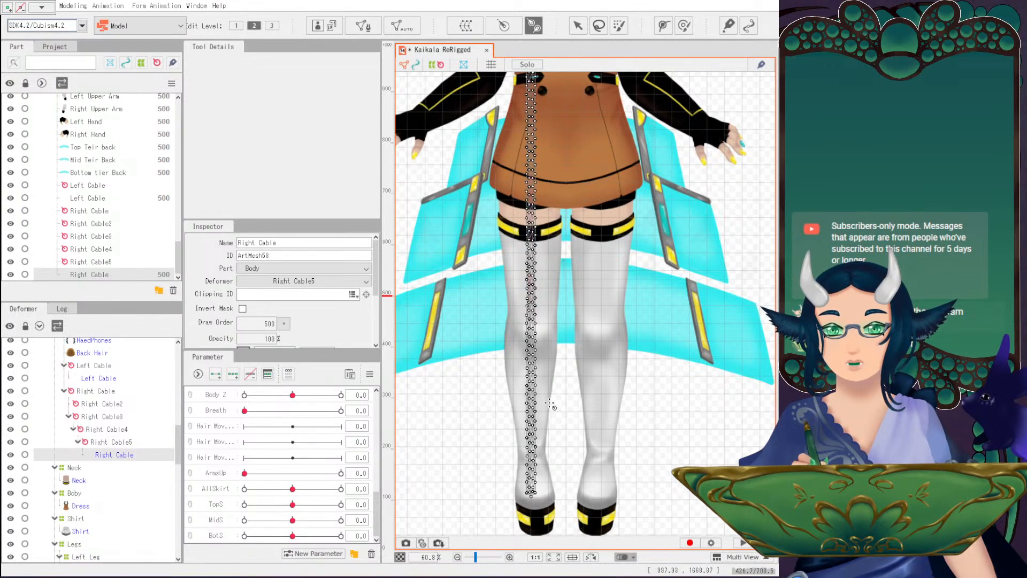
{"action": "left_click_drag", "start_coordinate": [531, 394], "coordinate": [531, 467]}
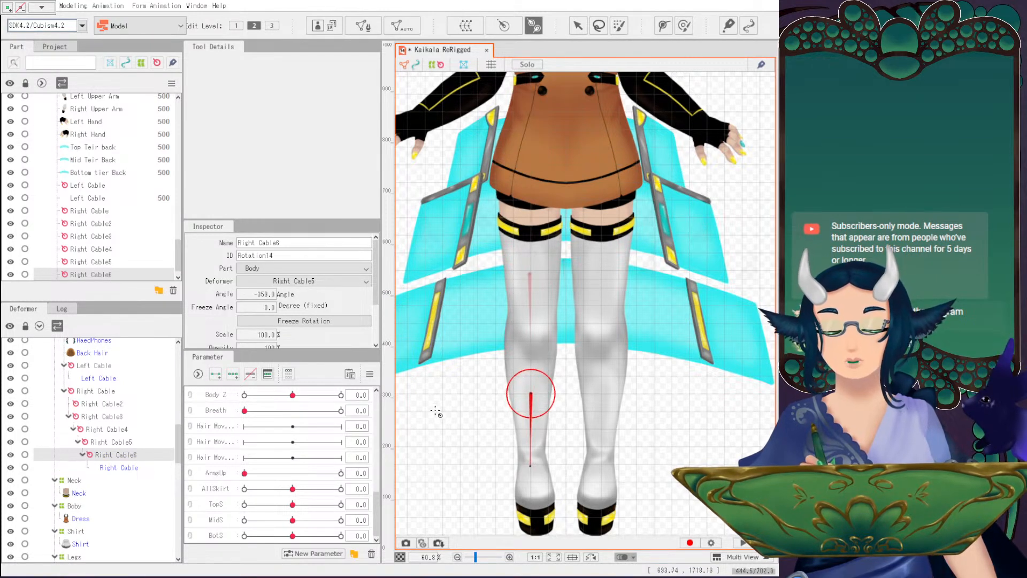
Try to rearrange Right Cable2 in the deformer hierarchy relative to Right Cable and Right Cable3.
{"action": "left_click", "coordinate": [102, 403]}
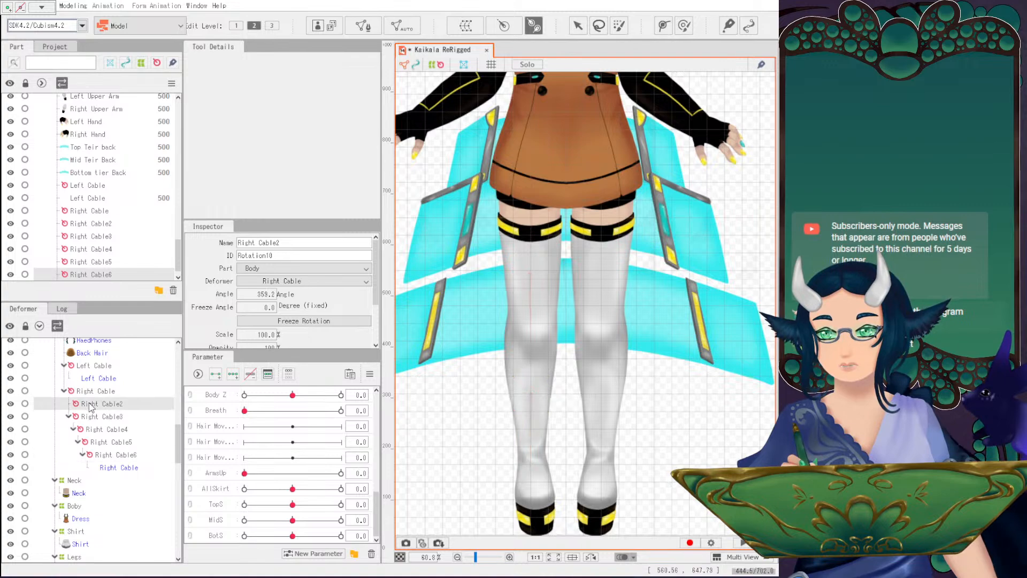
{"action": "left_click_drag", "start_coordinate": [534, 178], "coordinate": [535, 414]}
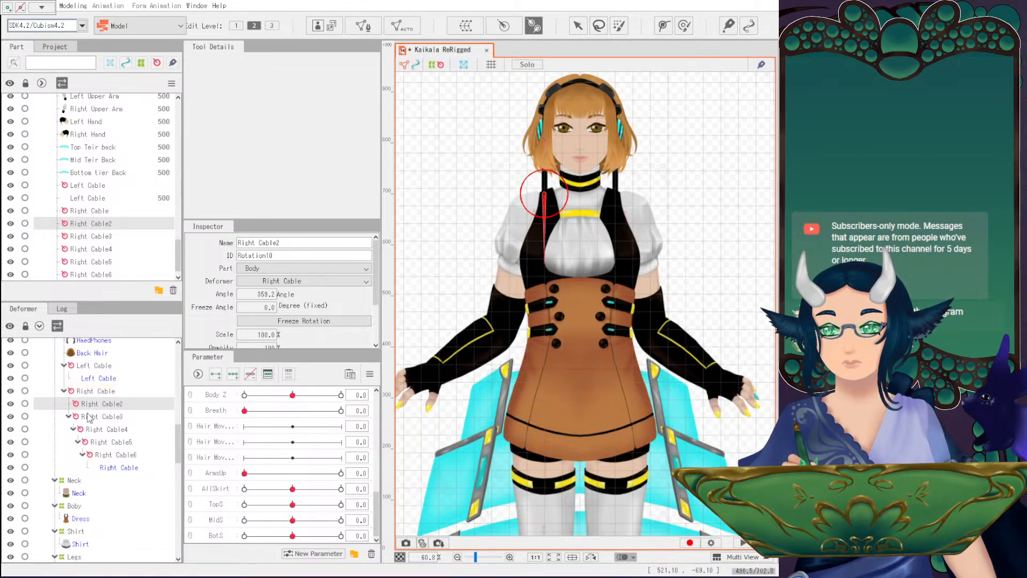
{"action": "left_click_drag", "start_coordinate": [85, 410], "coordinate": [61, 399]}
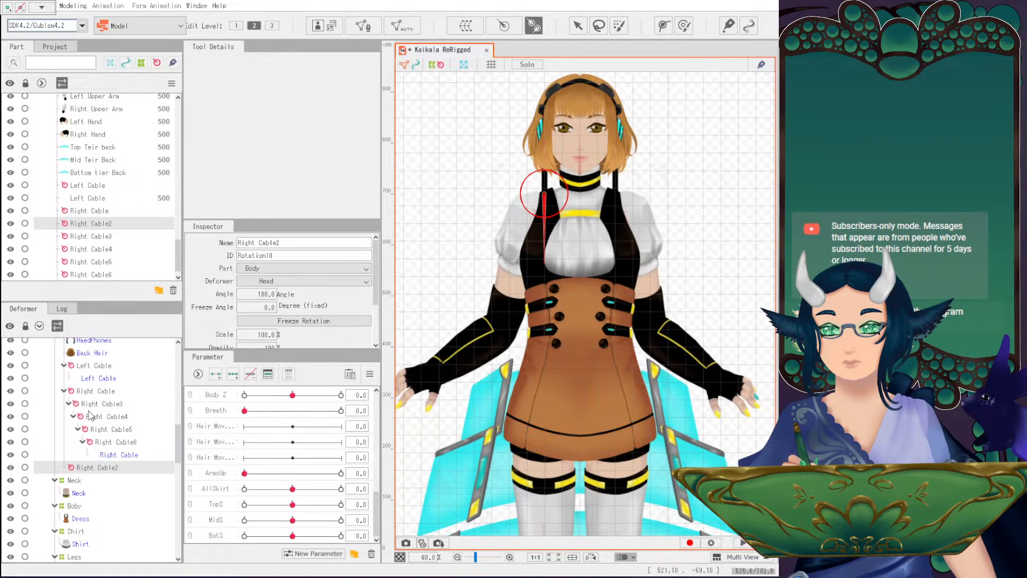
{"action": "left_click", "coordinate": [86, 407]}
{"action": "left_click_drag", "start_coordinate": [91, 471], "coordinate": [98, 405]}
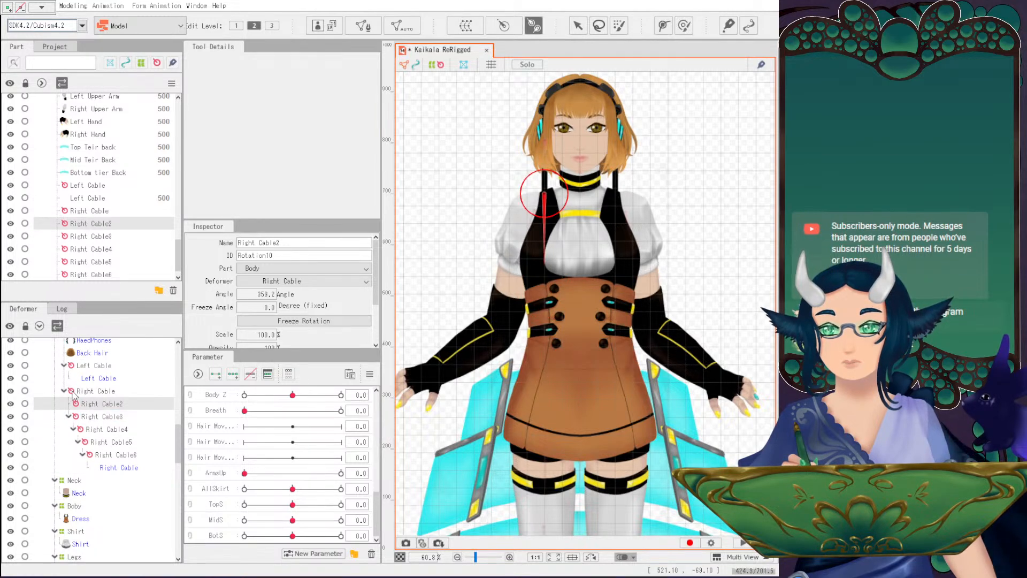
{"action": "left_click", "coordinate": [64, 391]}
{"action": "left_click", "coordinate": [64, 391]}
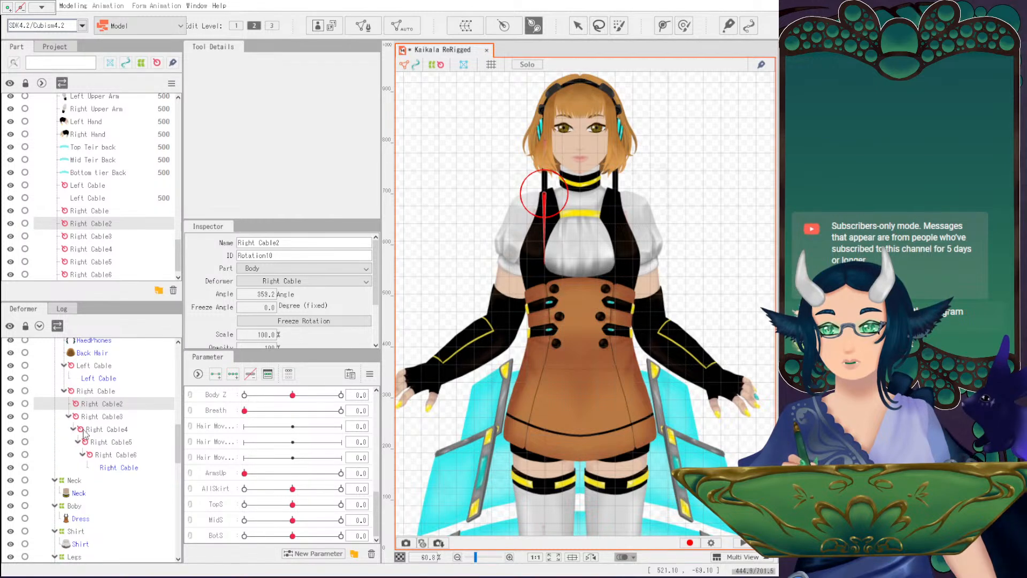
Rotate the Right Cable2 deformer on the canvas as a test and undo the rotation.
{"action": "left_click", "coordinate": [577, 25]}
{"action": "left_click_drag", "start_coordinate": [544, 262], "coordinate": [471, 213]}
{"action": "key", "text": "ctrl+z"}
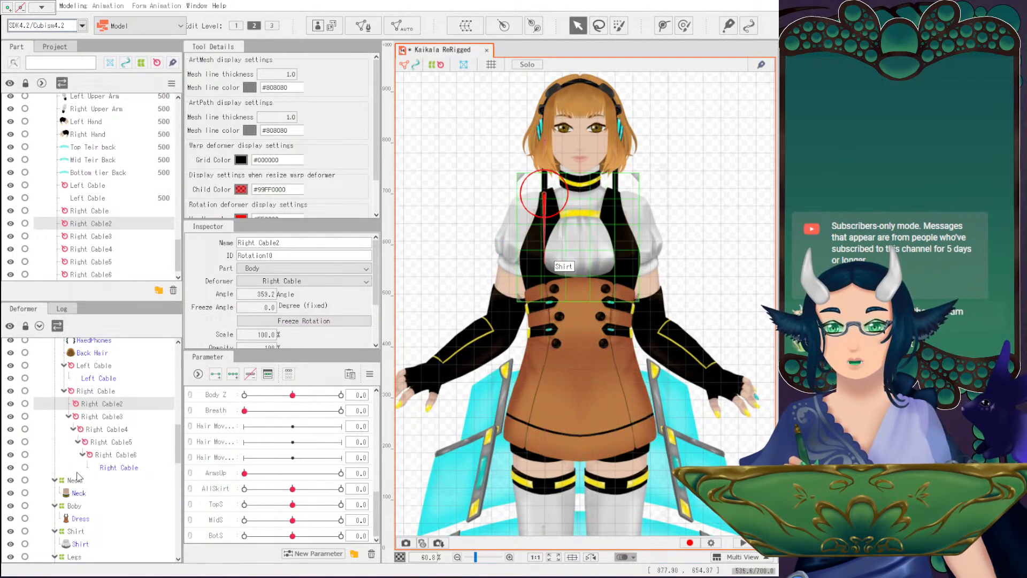
Apply skinning to the Right Cable art mesh with all six rotation deformers, Right Cable to Right Cable6.
{"action": "left_click", "coordinate": [97, 390]}
{"action": "left_click", "coordinate": [116, 456], "text": "shift"}
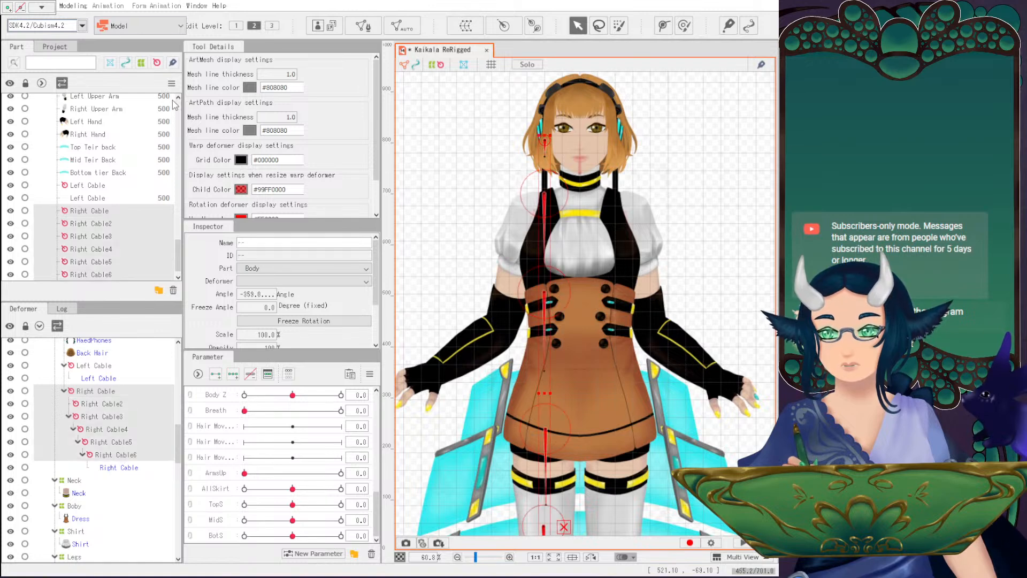
{"action": "left_click", "coordinate": [76, 9]}
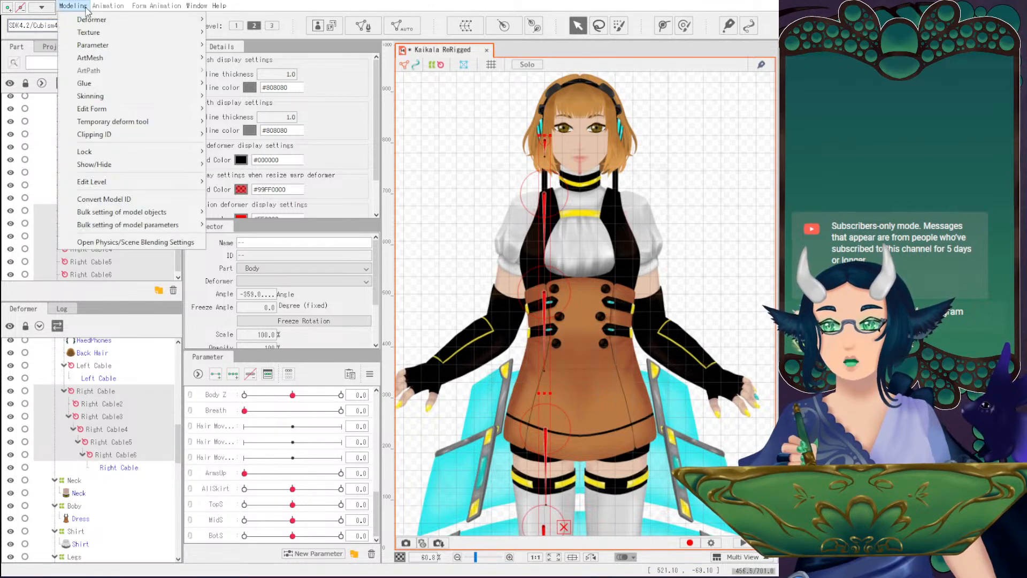
{"action": "mouse_move", "coordinate": [110, 101]}
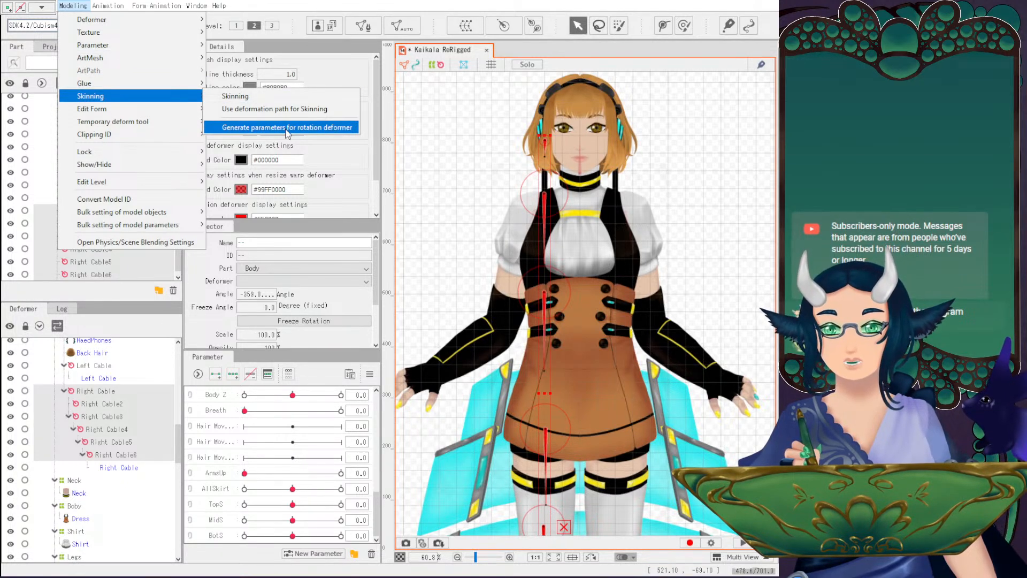
{"action": "left_click", "coordinate": [243, 97]}
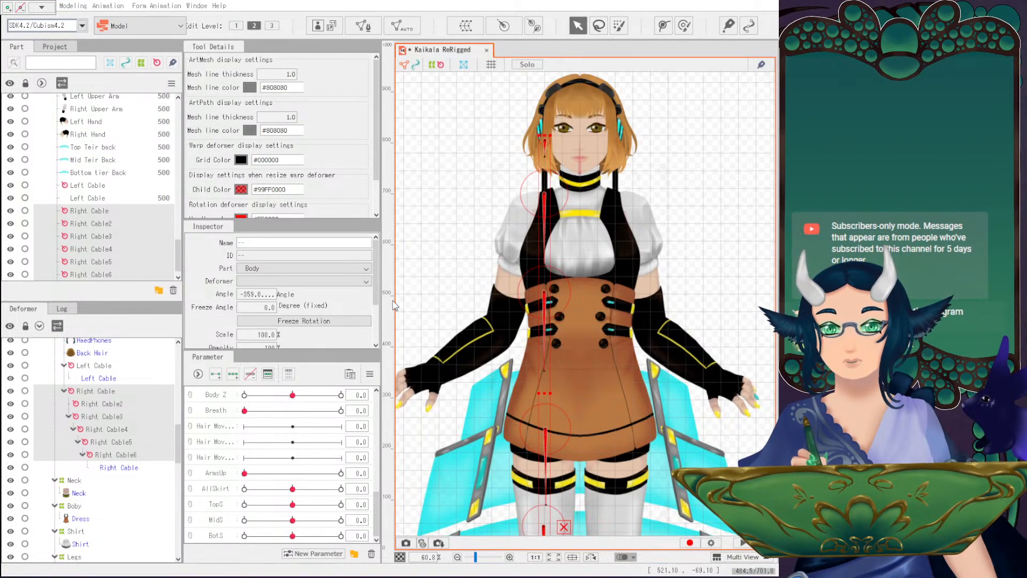
{"action": "left_click", "coordinate": [113, 464]}
{"action": "left_click", "coordinate": [73, 5]}
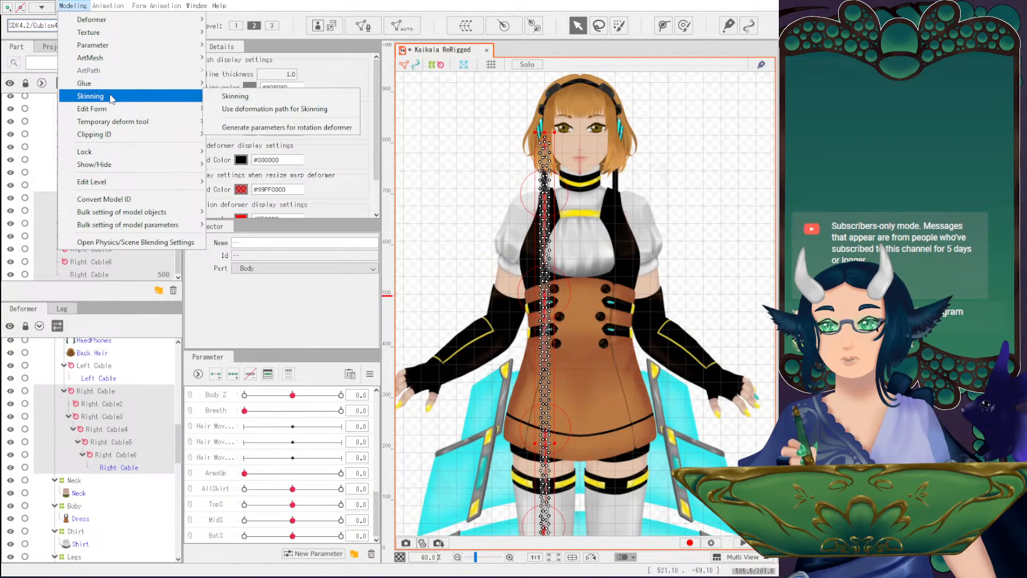
{"action": "left_click", "coordinate": [238, 97]}
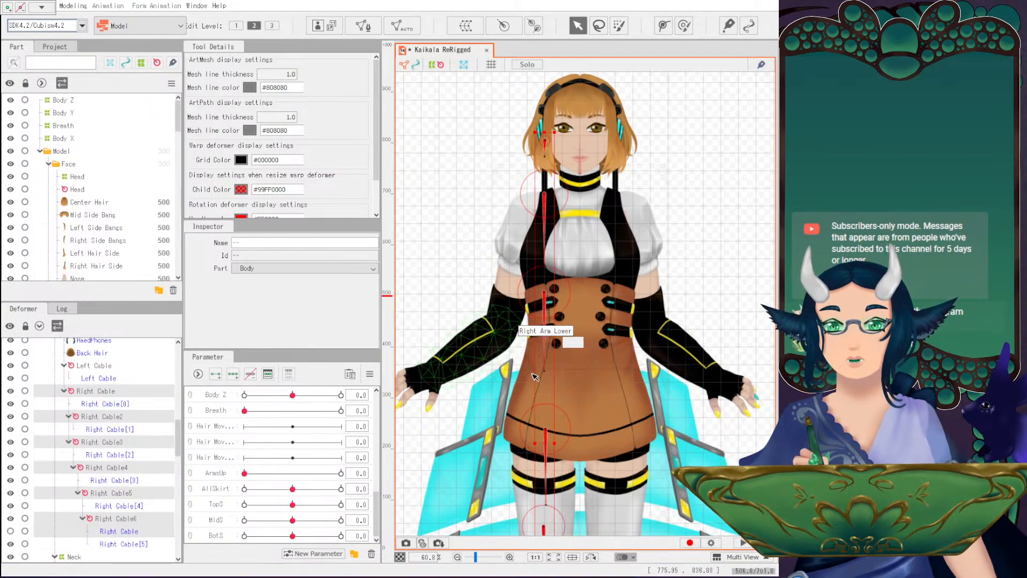
{"action": "scroll", "coordinate": [413, 312], "scroll_direction": "down", "scroll_amount": 3}
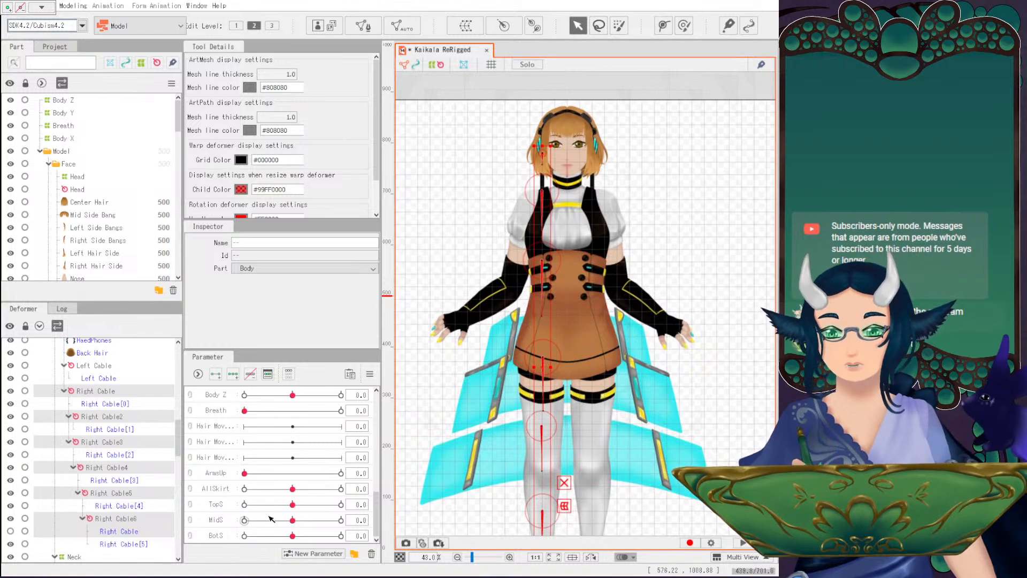
{"action": "left_click", "coordinate": [73, 5]}
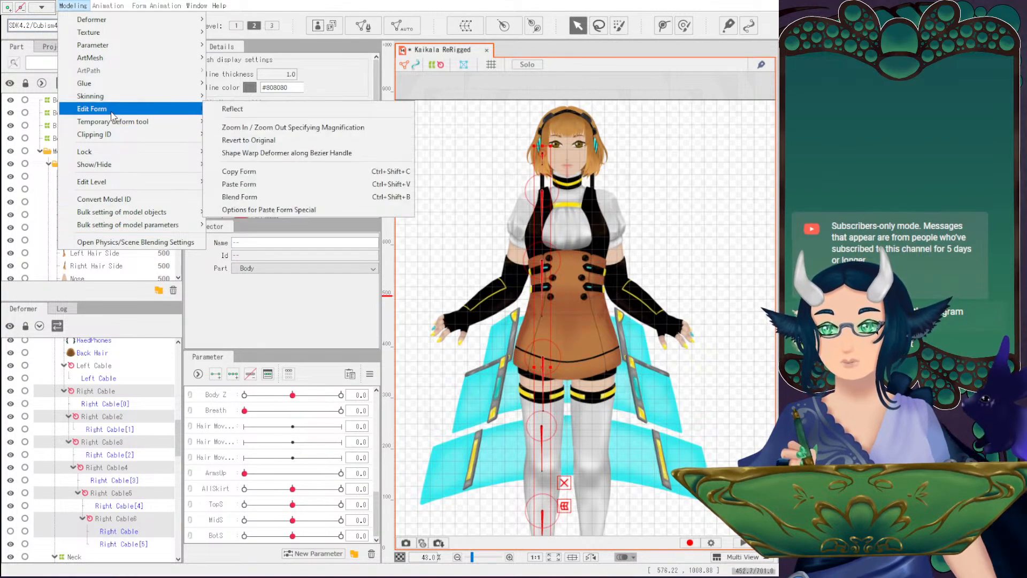
{"action": "mouse_move", "coordinate": [106, 99]}
{"action": "left_click", "coordinate": [315, 126]}
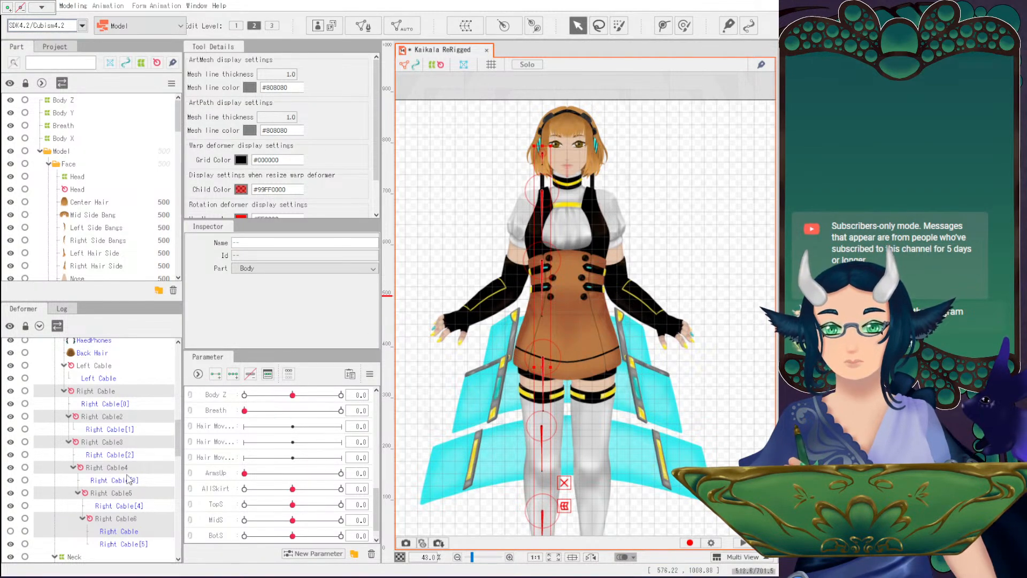
Test the skinned cable's bending by setting all six generated Right Cable parameters to -30.0.
{"action": "left_click", "coordinate": [193, 534]}
{"action": "scroll", "coordinate": [224, 520], "scroll_direction": "down", "scroll_amount": 2}
{"action": "left_click_drag", "start_coordinate": [292, 457], "coordinate": [246, 458]}
{"action": "scroll", "coordinate": [437, 376], "scroll_direction": "down", "scroll_amount": 4}
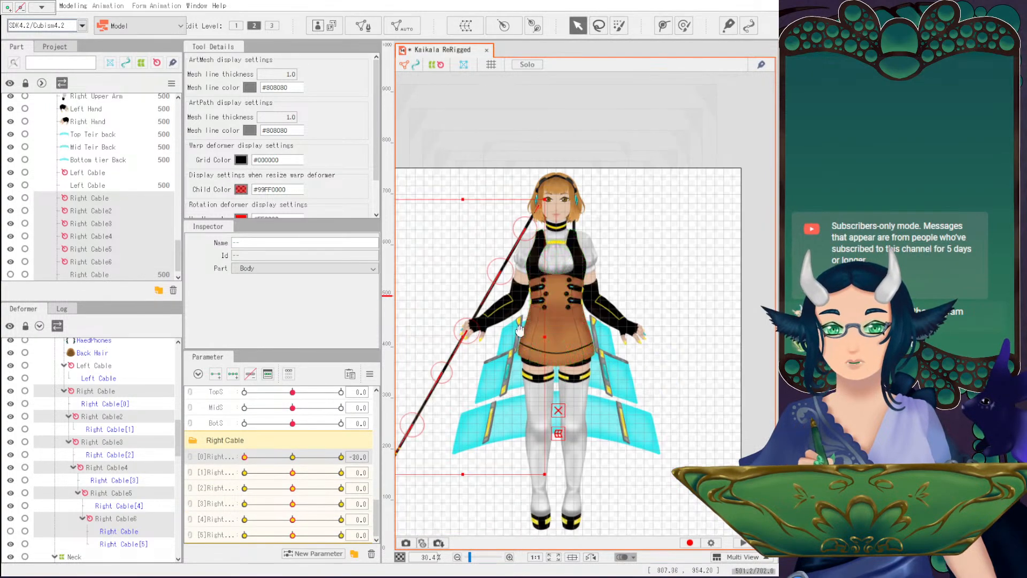
{"action": "left_click_drag", "start_coordinate": [289, 473], "coordinate": [236, 472]}
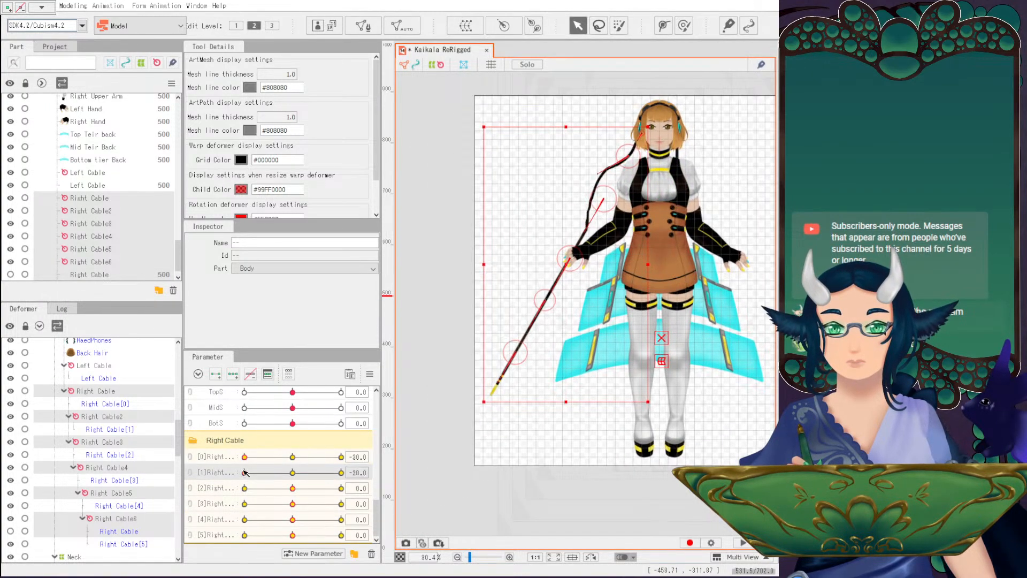
{"action": "left_click_drag", "start_coordinate": [292, 488], "coordinate": [212, 485]}
{"action": "left_click_drag", "start_coordinate": [292, 504], "coordinate": [187, 501]}
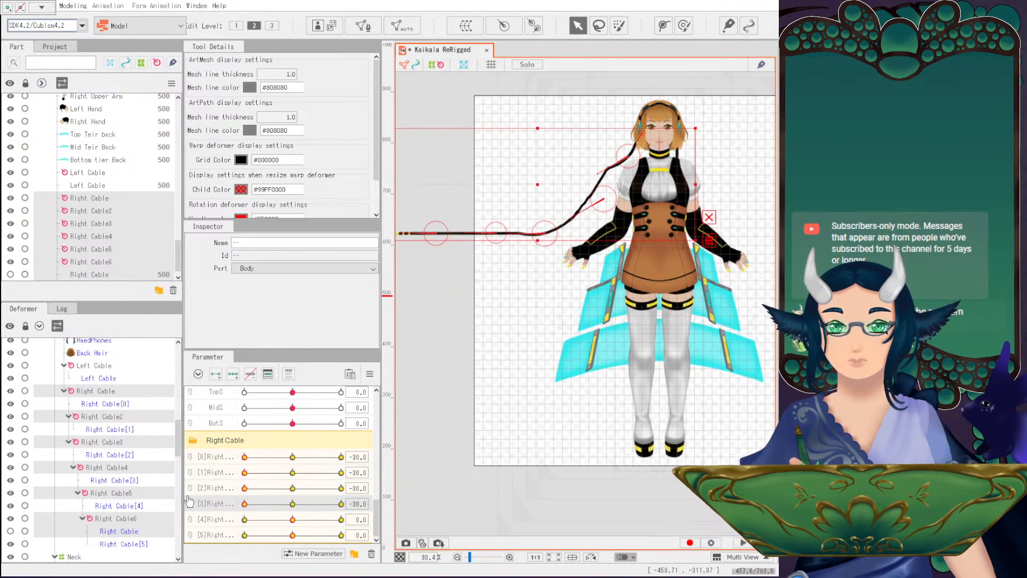
{"action": "left_click_drag", "start_coordinate": [292, 519], "coordinate": [205, 514]}
{"action": "left_click_drag", "start_coordinate": [289, 535], "coordinate": [214, 534]}
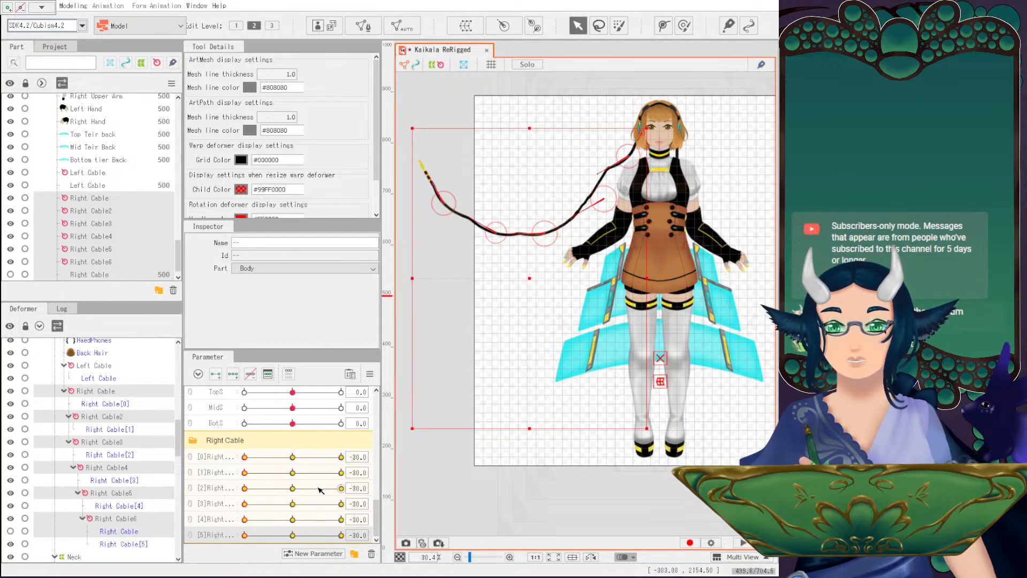
Undo the Right Cable skinning and the rotation deformers Right Cable2 to Right Cable6, keeping only the first Right Cable deformer.
{"action": "key", "text": "ctrl+z"}
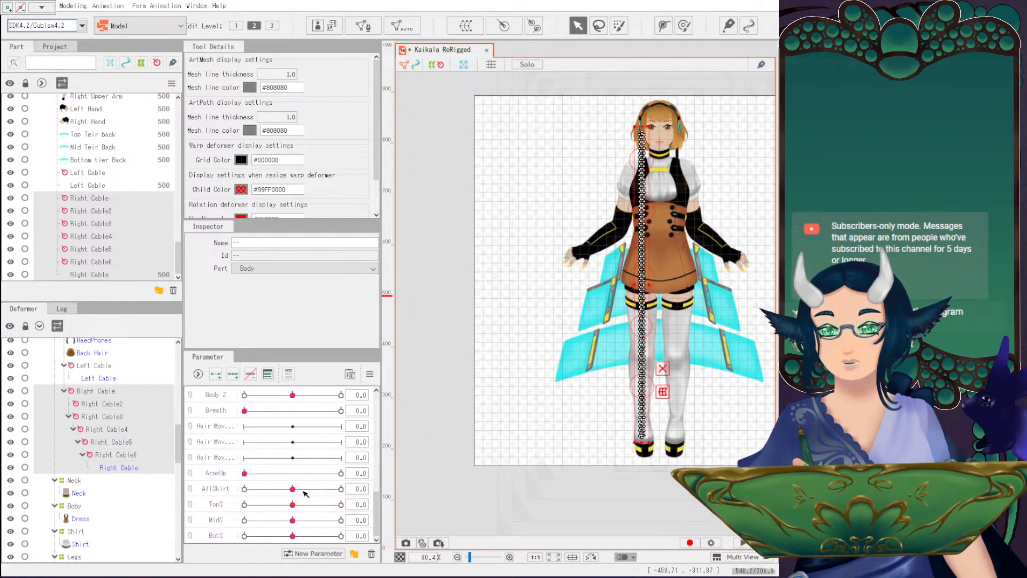
{"action": "key", "text": "ctrl+z"}
{"action": "key", "text": "ctrl+y"}
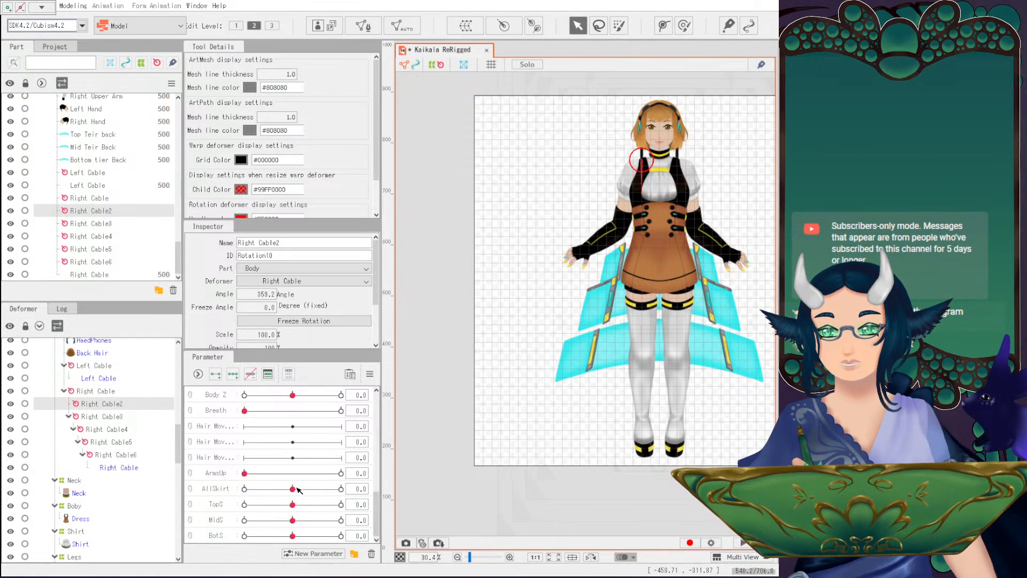
{"action": "key", "text": "ctrl+z"}
{"action": "key", "text": "ctrl+z"}
{"action": "key", "text": "ctrl+z"}
{"action": "key", "text": "ctrl+z"}
{"action": "key", "text": "ctrl+z"}
{"action": "key", "text": "ctrl+z"}
{"action": "key", "text": "ctrl+z"}
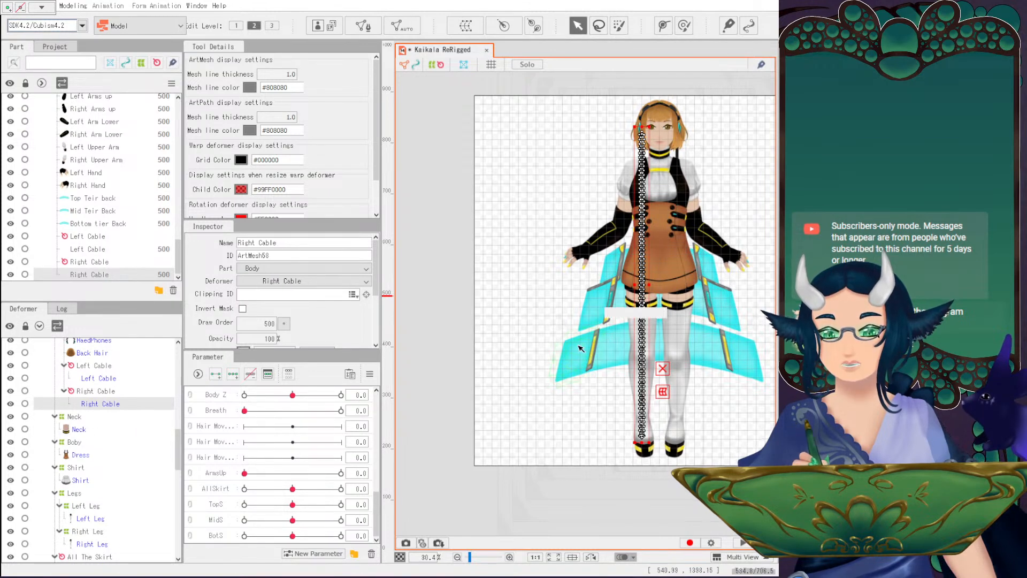
{"action": "left_click", "coordinate": [516, 216]}
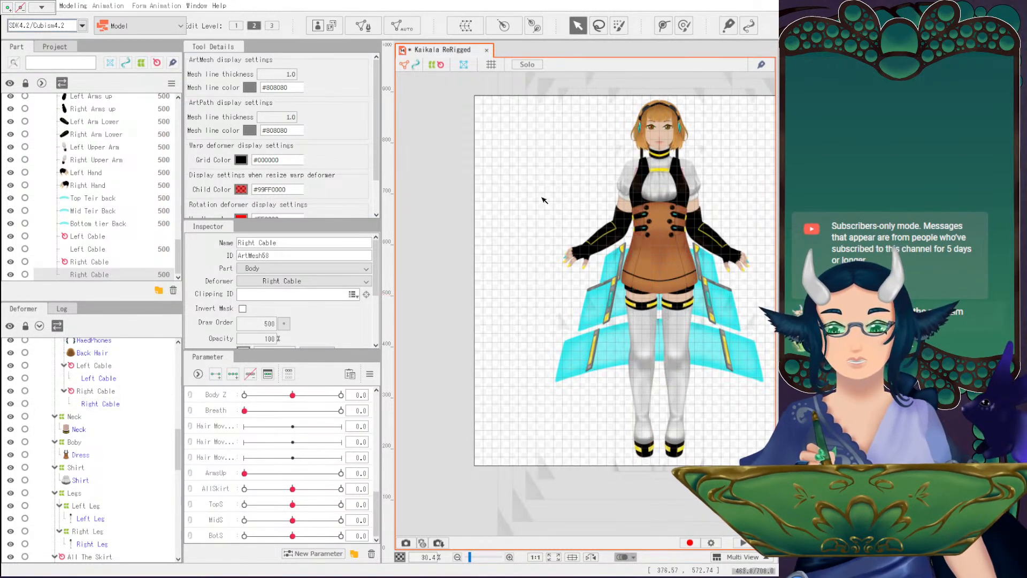
Save the Kaikala ReRigged model file.
{"action": "scroll", "coordinate": [652, 215], "scroll_direction": "up", "scroll_amount": 2}
{"action": "left_click_drag", "start_coordinate": [652, 215], "coordinate": [527, 310]}
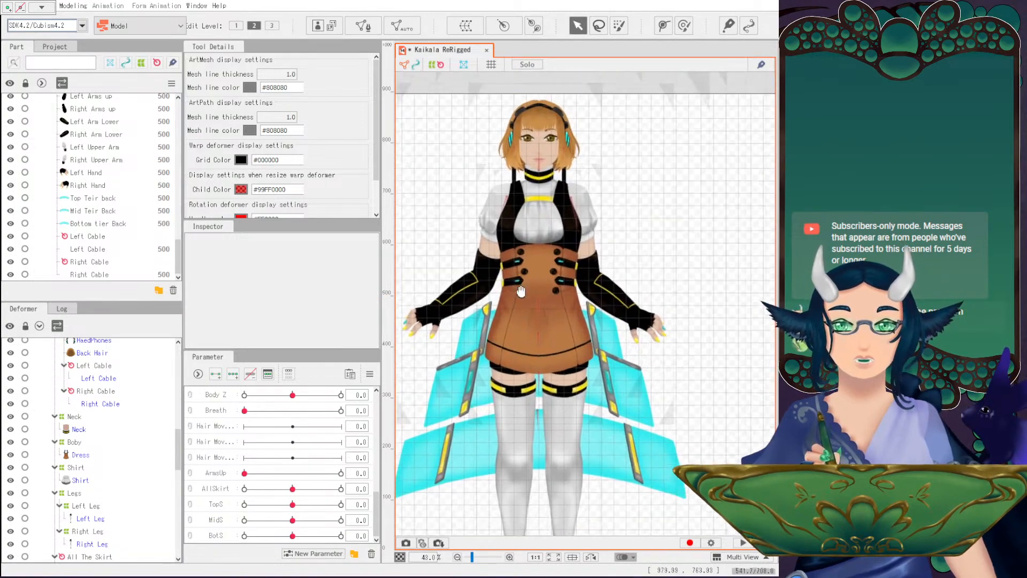
{"action": "left_click", "coordinate": [527, 310]}
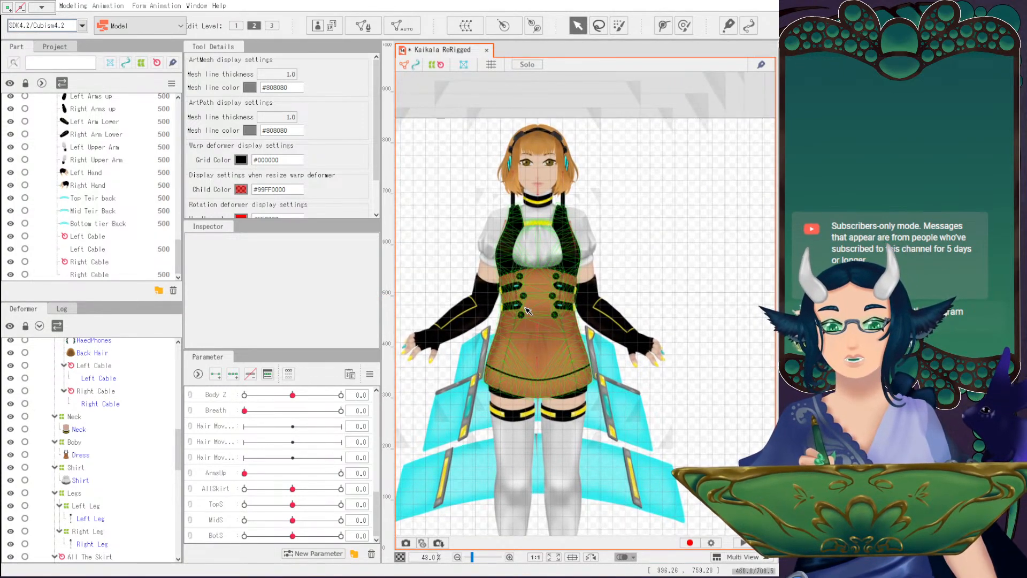
{"action": "left_click", "coordinate": [718, 247]}
{"action": "left_click_drag", "start_coordinate": [620, 232], "coordinate": [685, 211]}
{"action": "scroll", "coordinate": [685, 238], "scroll_direction": "up", "scroll_amount": 2}
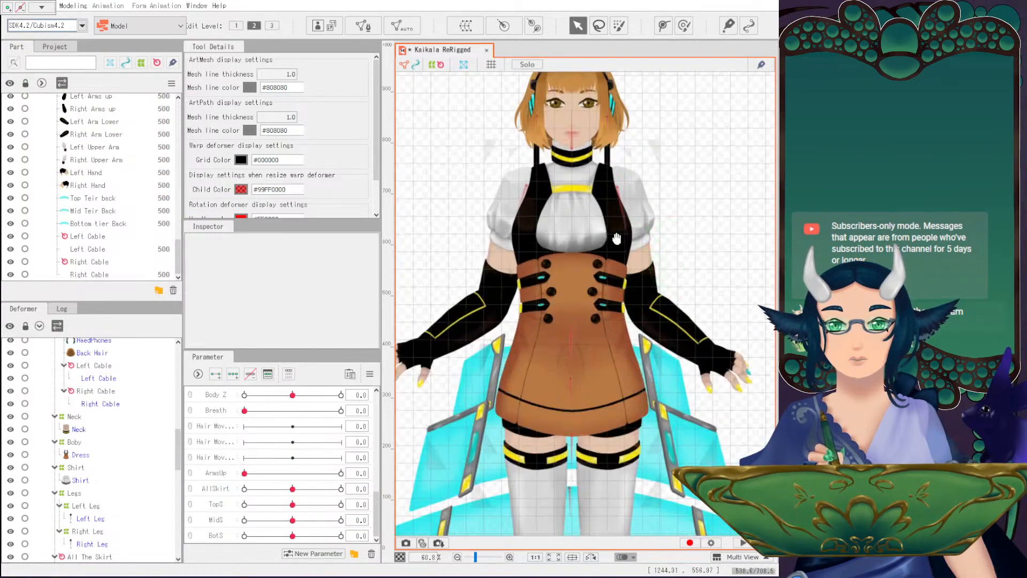
{"action": "left_click_drag", "start_coordinate": [620, 238], "coordinate": [643, 275]}
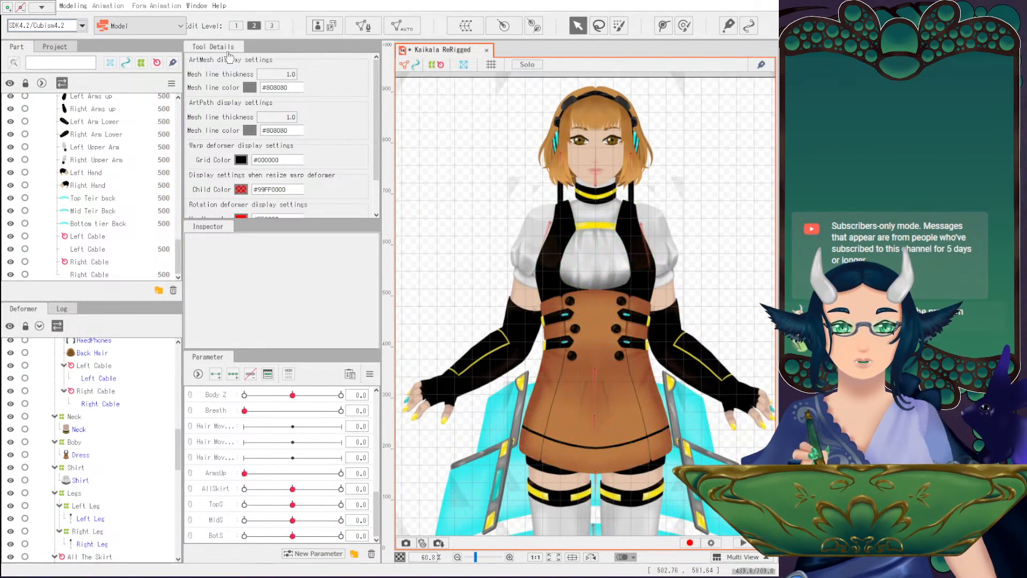
{"action": "left_click", "coordinate": [42, 7]}
{"action": "left_click", "coordinate": [48, 108]}
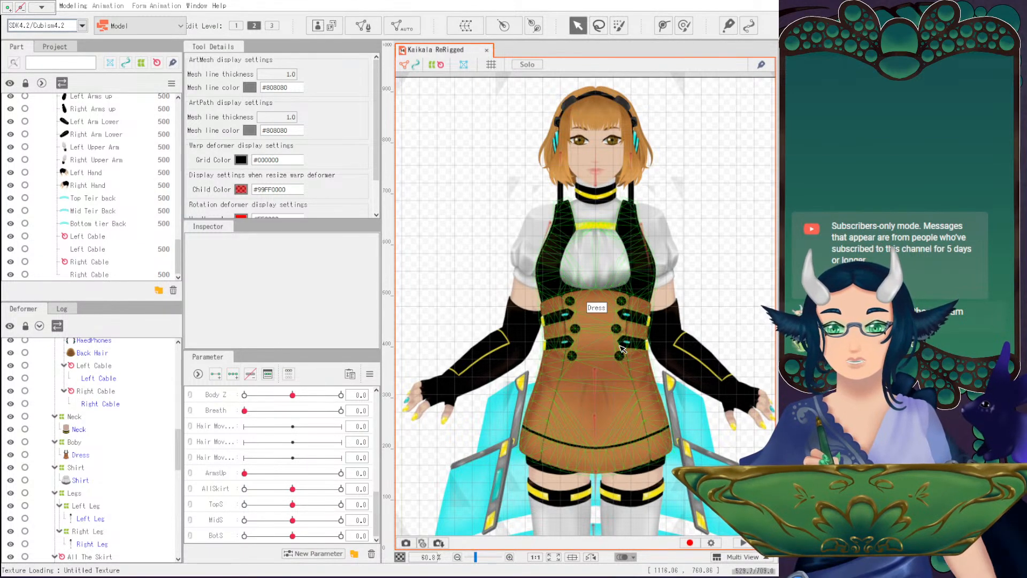
Create a new parameter named EyeChange directly below ArmsUp for switching the irises.
{"action": "scroll", "coordinate": [329, 457], "scroll_direction": "up", "scroll_amount": 3}
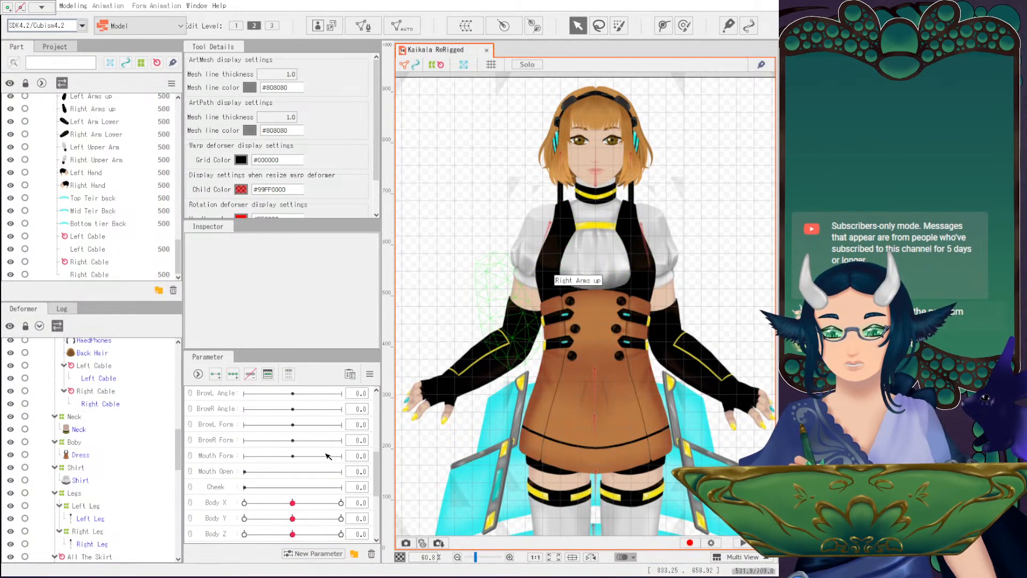
{"action": "scroll", "coordinate": [328, 457], "scroll_direction": "down", "scroll_amount": 3}
{"action": "scroll", "coordinate": [309, 500], "scroll_direction": "up", "scroll_amount": 5}
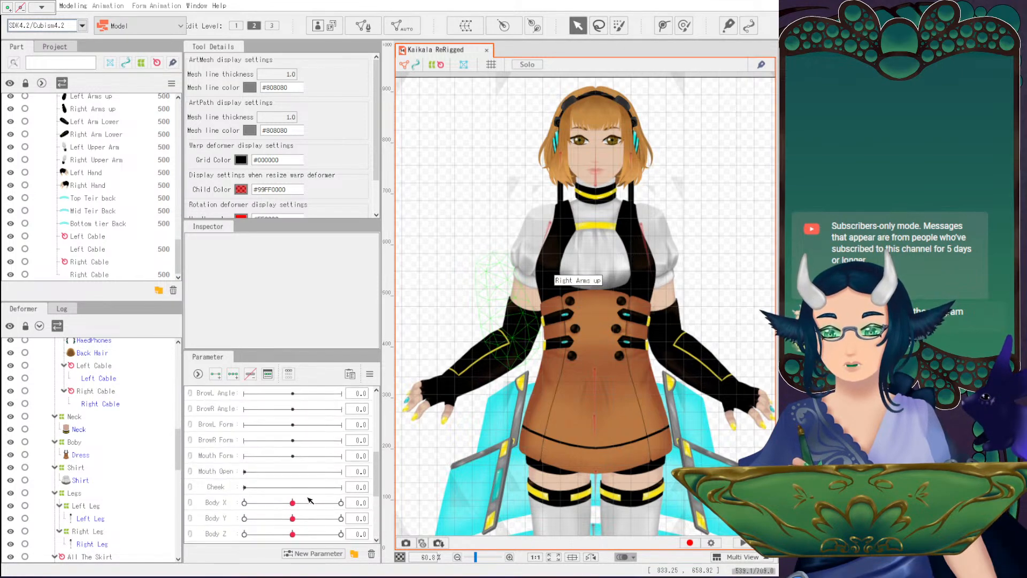
{"action": "scroll", "coordinate": [309, 500], "scroll_direction": "up", "scroll_amount": 1}
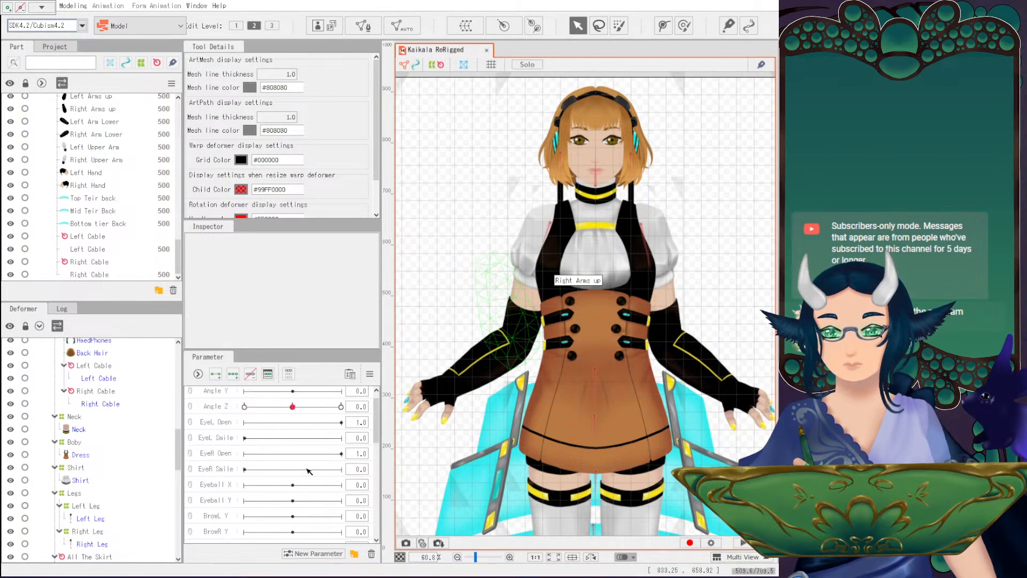
{"action": "scroll", "coordinate": [309, 458], "scroll_direction": "up", "scroll_amount": 1}
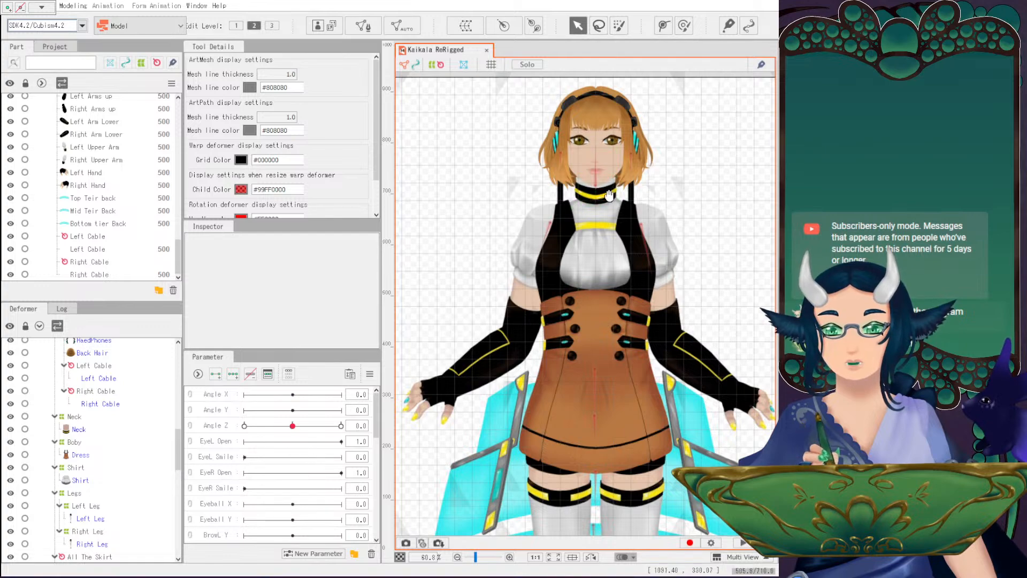
{"action": "left_click_drag", "start_coordinate": [619, 196], "coordinate": [605, 369]}
{"action": "scroll", "coordinate": [605, 369], "scroll_direction": "up", "scroll_amount": 6}
{"action": "scroll", "coordinate": [109, 433], "scroll_direction": "up", "scroll_amount": 8}
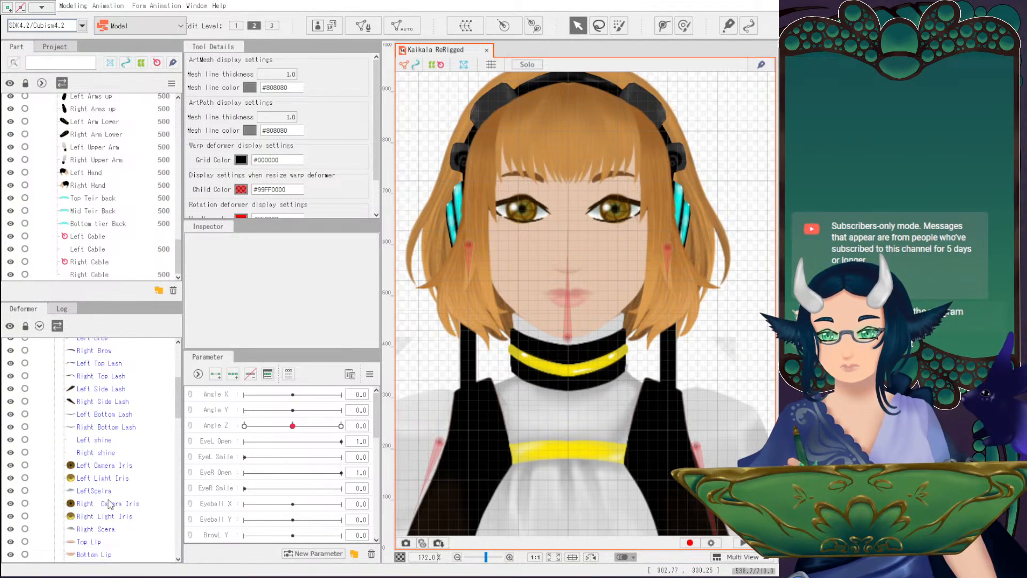
{"action": "left_click", "coordinate": [94, 465]}
{"action": "scroll", "coordinate": [278, 505], "scroll_direction": "down", "scroll_amount": 5}
{"action": "scroll", "coordinate": [281, 514], "scroll_direction": "down", "scroll_amount": 1}
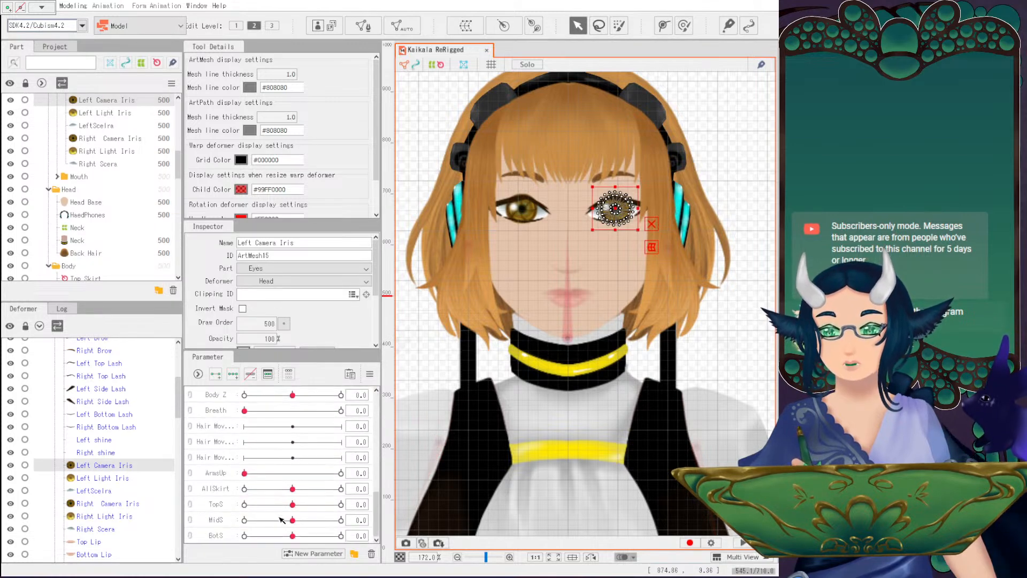
{"action": "left_click", "coordinate": [223, 474]}
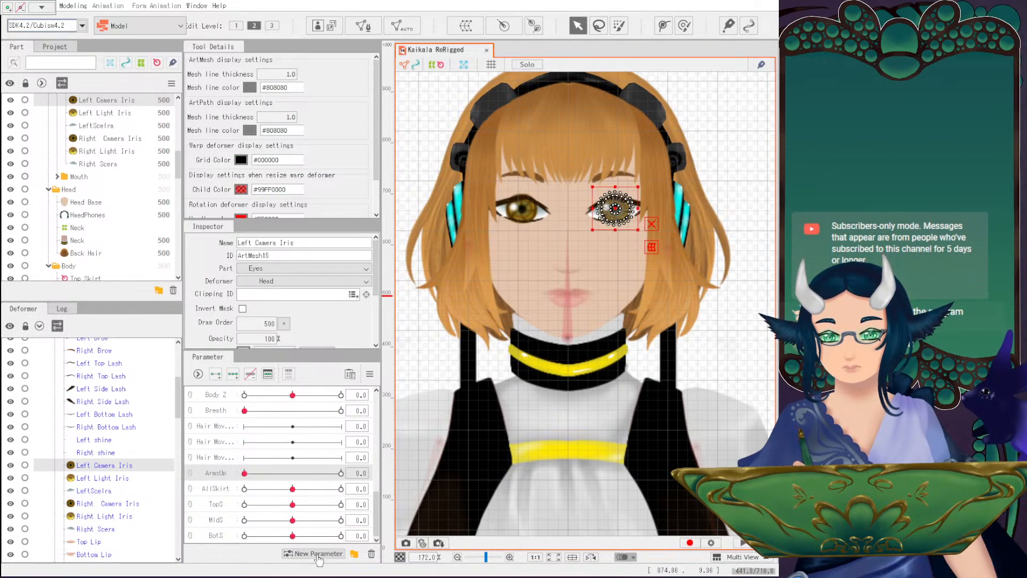
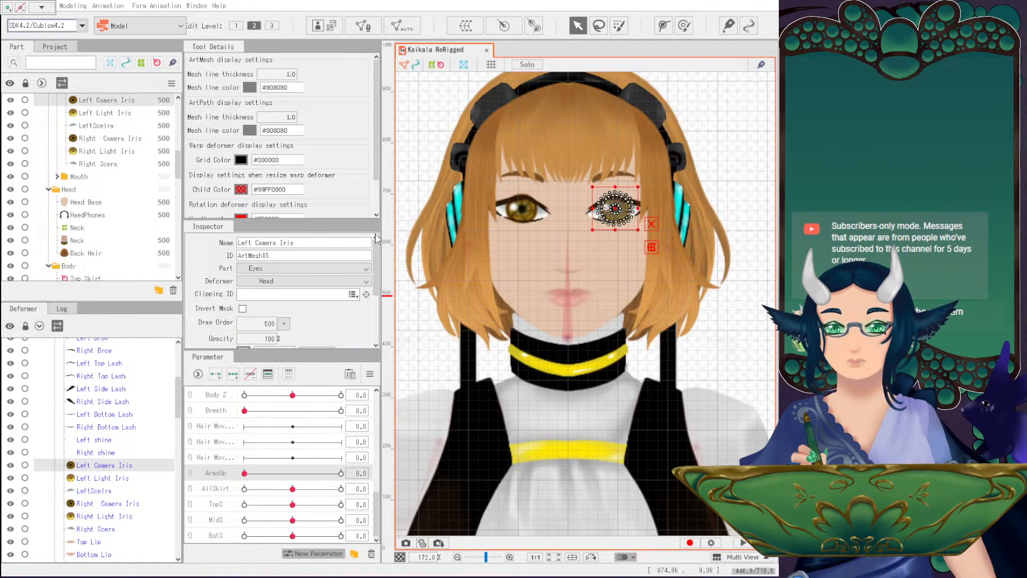
{"action": "left_click", "coordinate": [368, 360]}
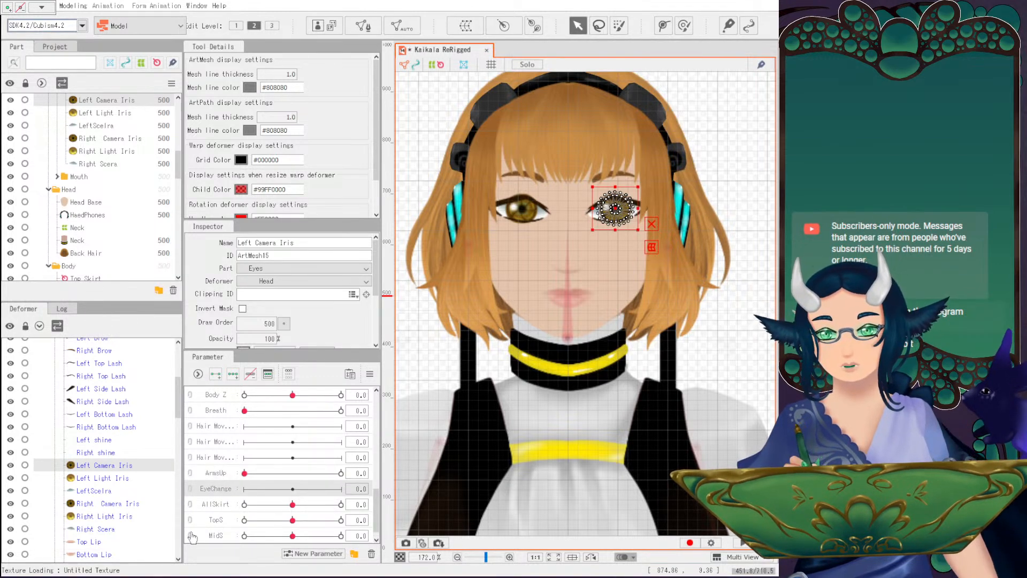
Edit the EyeChange parameter so that its range starts at 0.
{"action": "right_click", "coordinate": [225, 497]}
{"action": "left_click", "coordinate": [366, 330]}
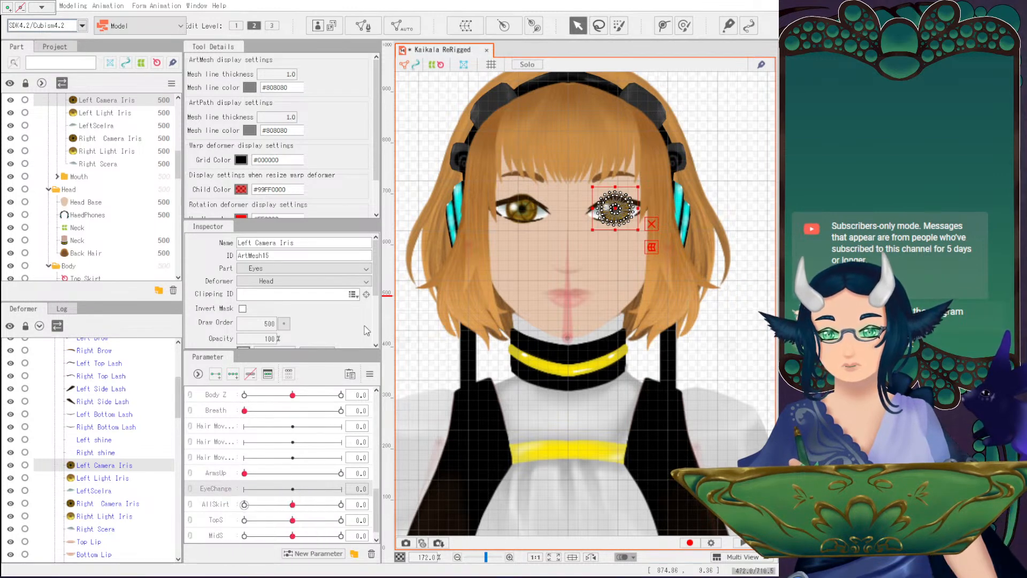
{"action": "left_click", "coordinate": [373, 268]}
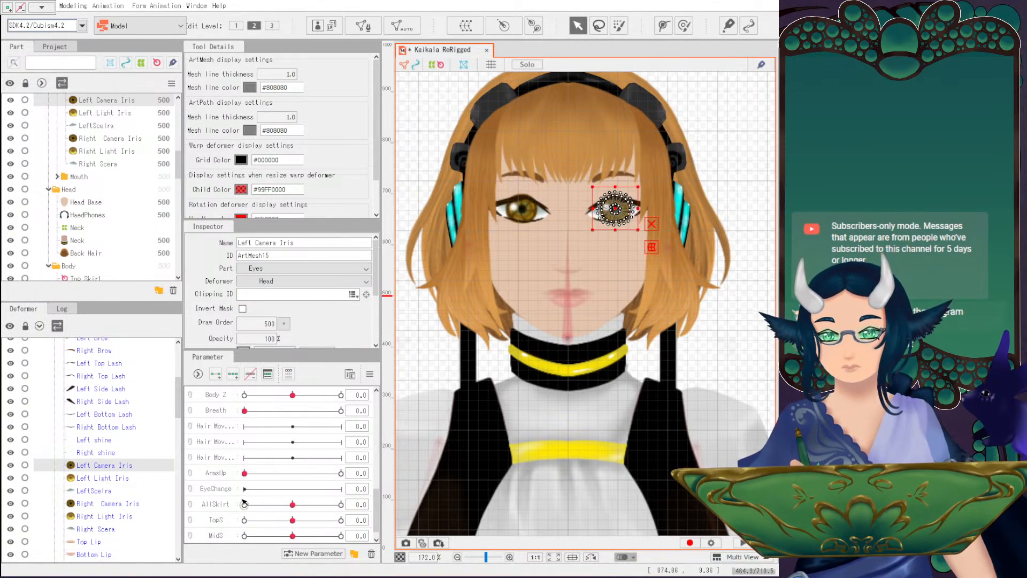
Add two keys on EyeChange for the left and right Camera Iris and Light Iris art meshes.
{"action": "left_click", "coordinate": [115, 479], "text": "ctrl"}
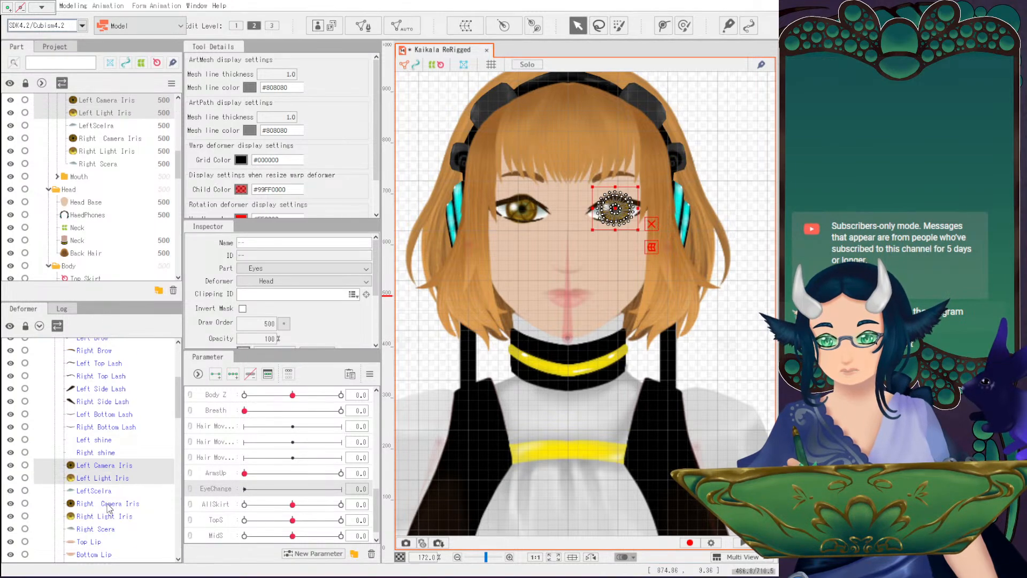
{"action": "left_click", "coordinate": [111, 504], "text": "ctrl"}
{"action": "left_click", "coordinate": [109, 516], "text": "ctrl"}
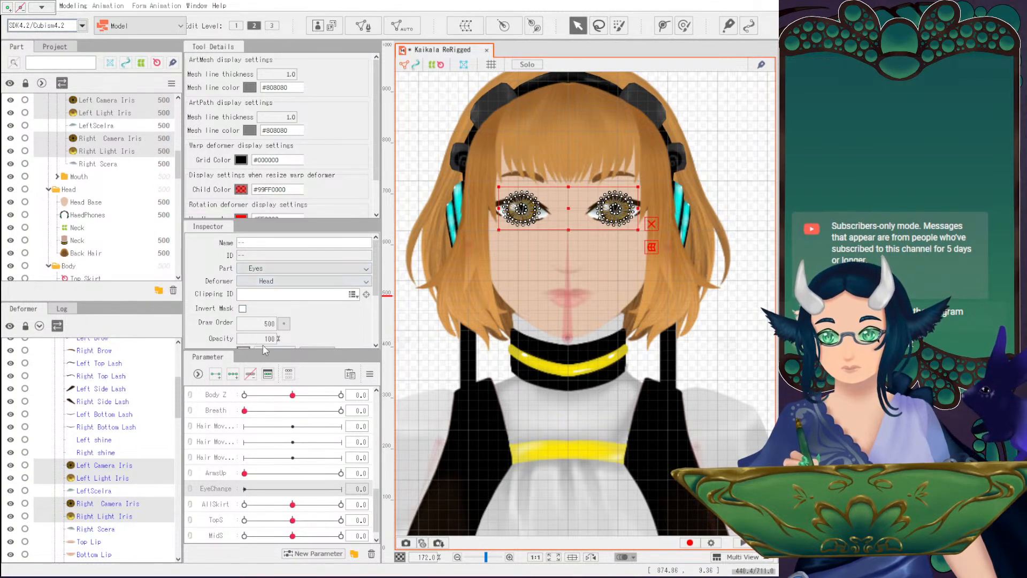
{"action": "left_click", "coordinate": [233, 374]}
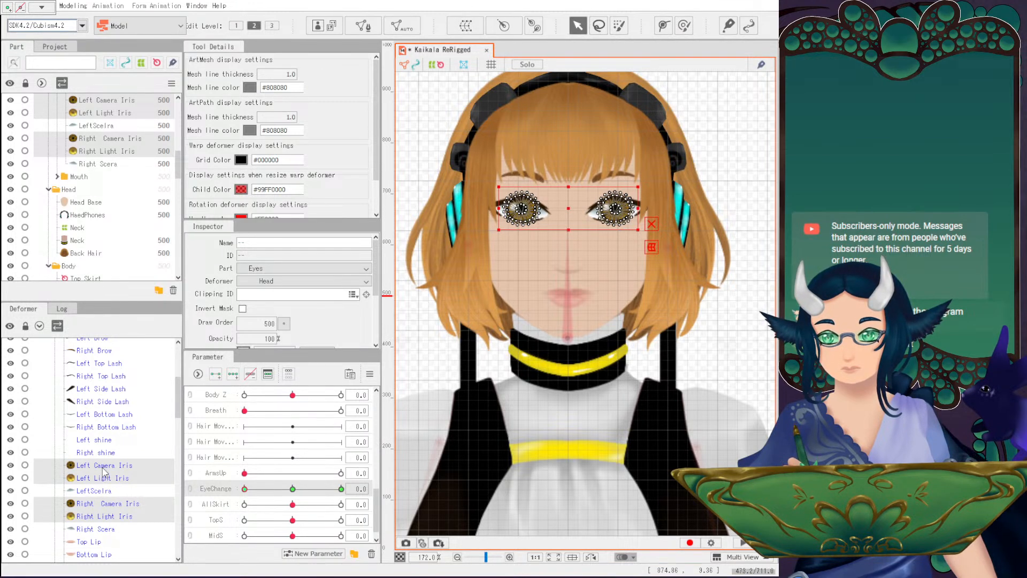
{"action": "left_click", "coordinate": [250, 374]}
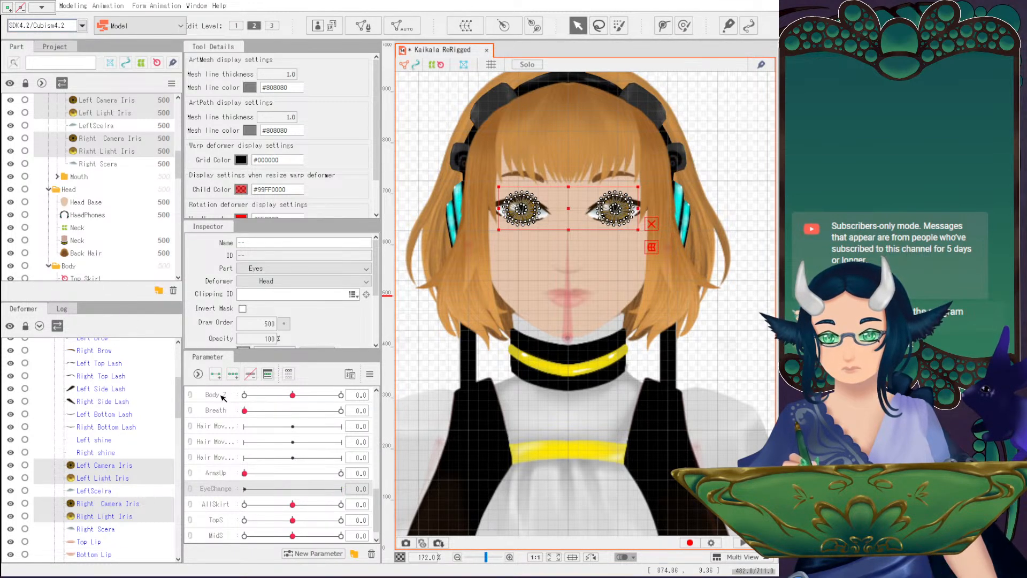
{"action": "left_click", "coordinate": [216, 374]}
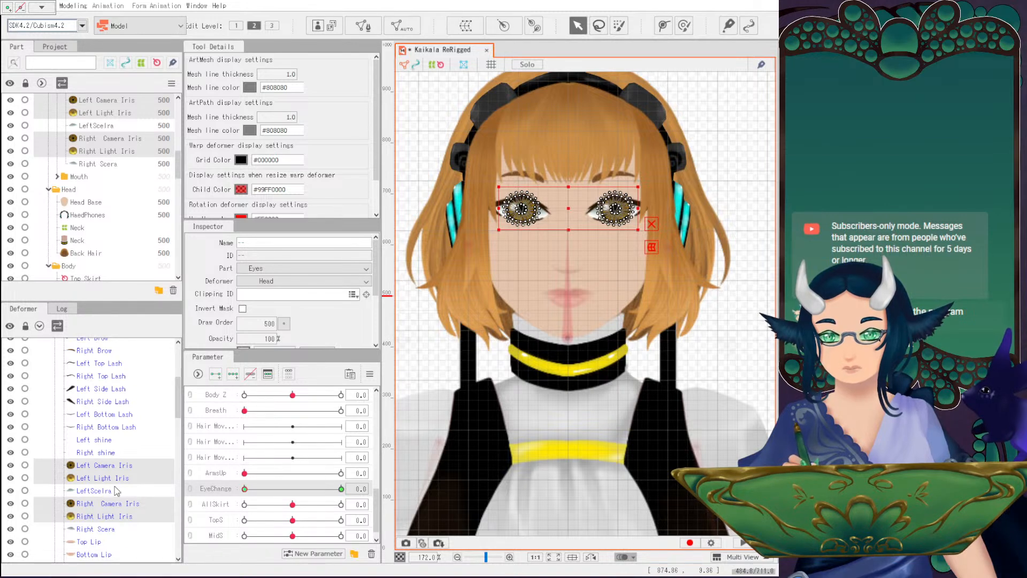
At EyeChange 1.0, set the opacity of Left Camera Iris and Right Camera Iris to 0%.
{"action": "left_click", "coordinate": [341, 488]}
{"action": "left_click", "coordinate": [104, 465]}
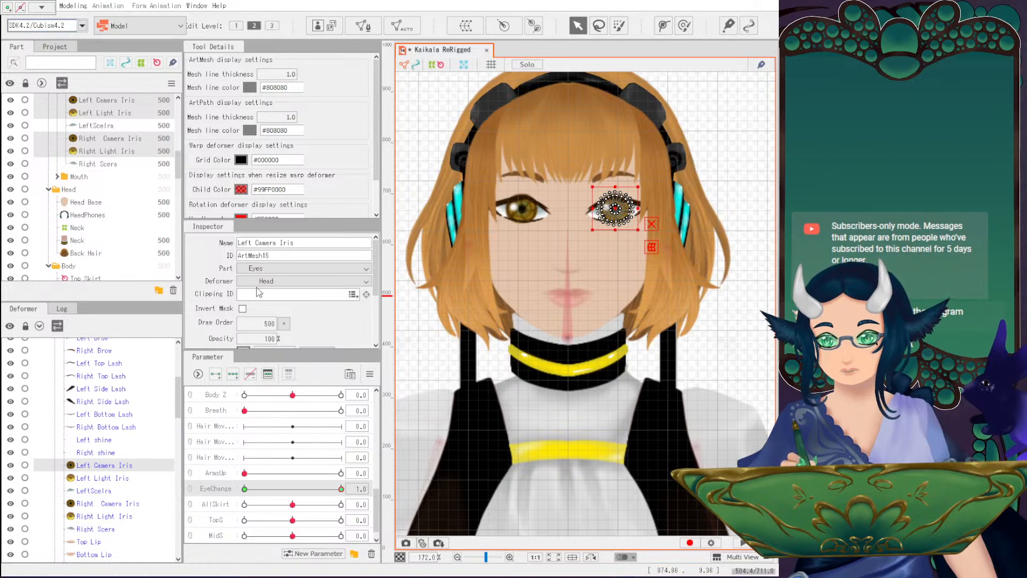
{"action": "left_click_drag", "start_coordinate": [274, 339], "coordinate": [217, 339]}
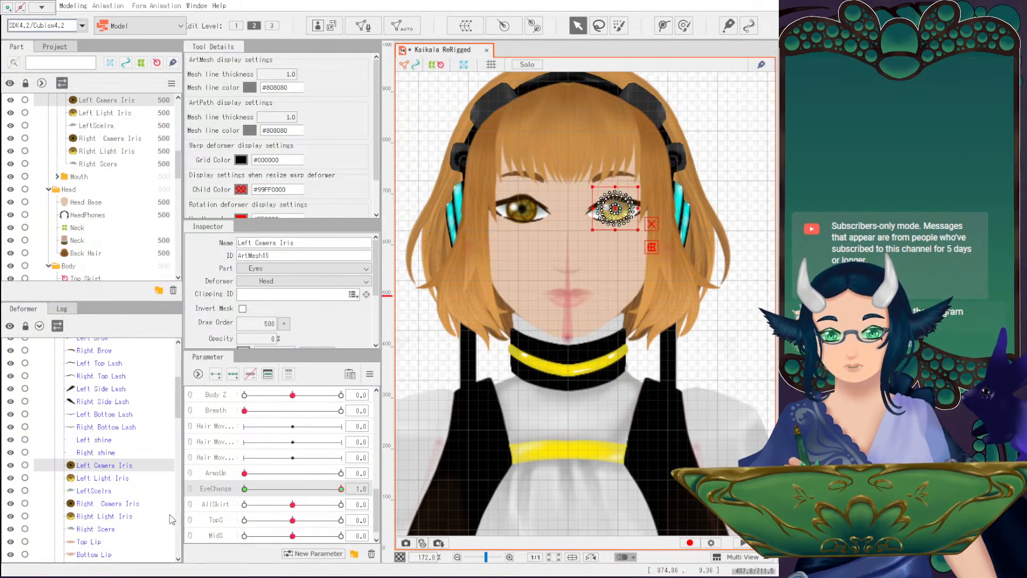
{"action": "left_click", "coordinate": [99, 503]}
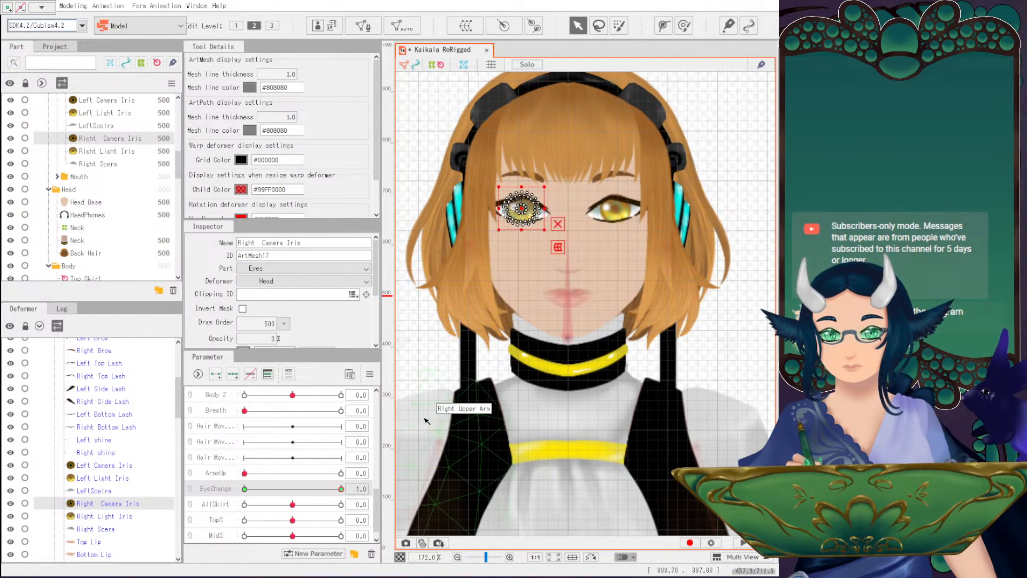
Check the Light Iris and Camera Iris meshes at EyeChange 1.0, and return EyeChange to 0.0.
{"action": "left_click", "coordinate": [428, 364]}
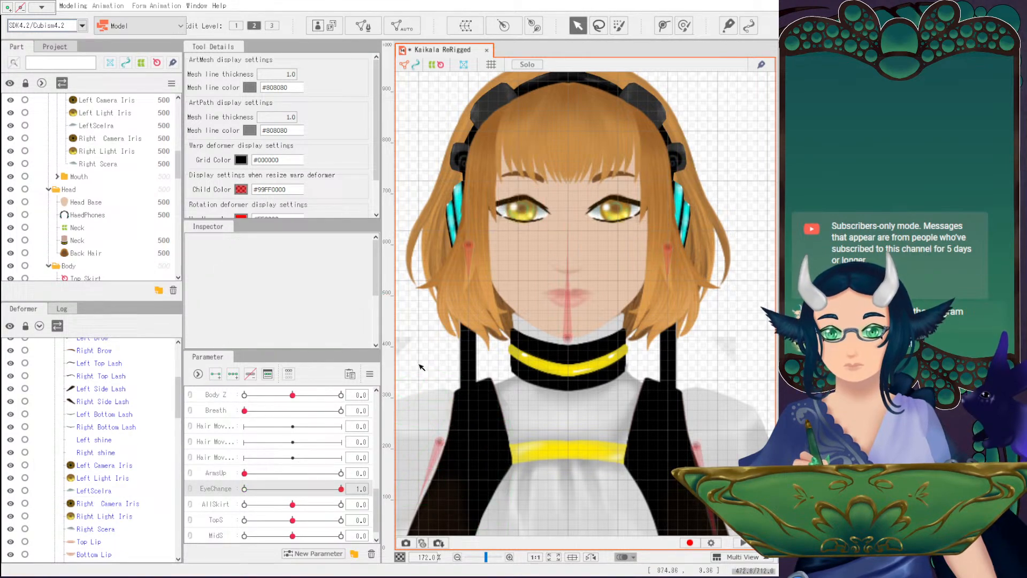
{"action": "left_click", "coordinate": [102, 477]}
{"action": "left_click", "coordinate": [110, 516], "text": "ctrl"}
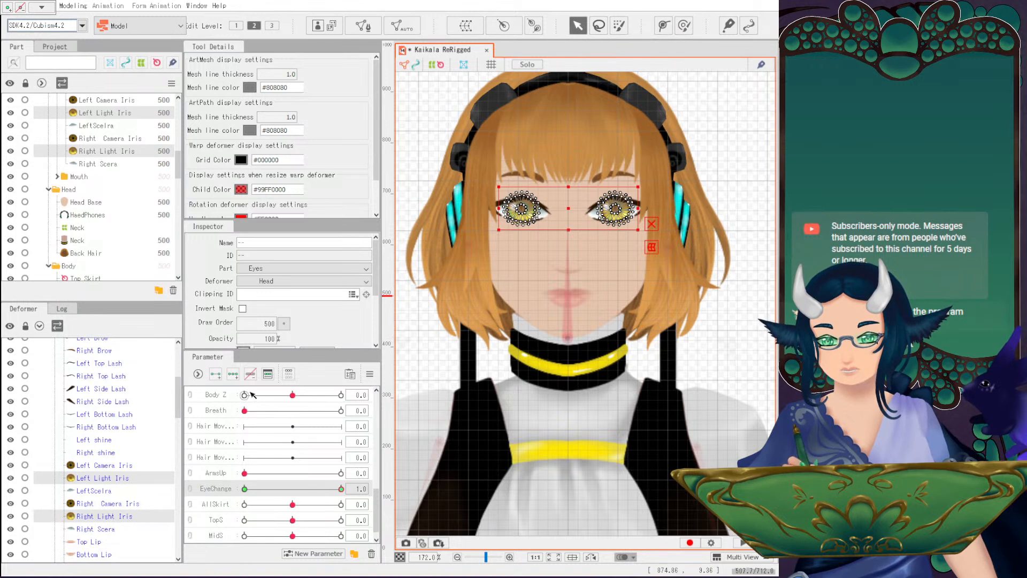
{"action": "left_click", "coordinate": [98, 466]}
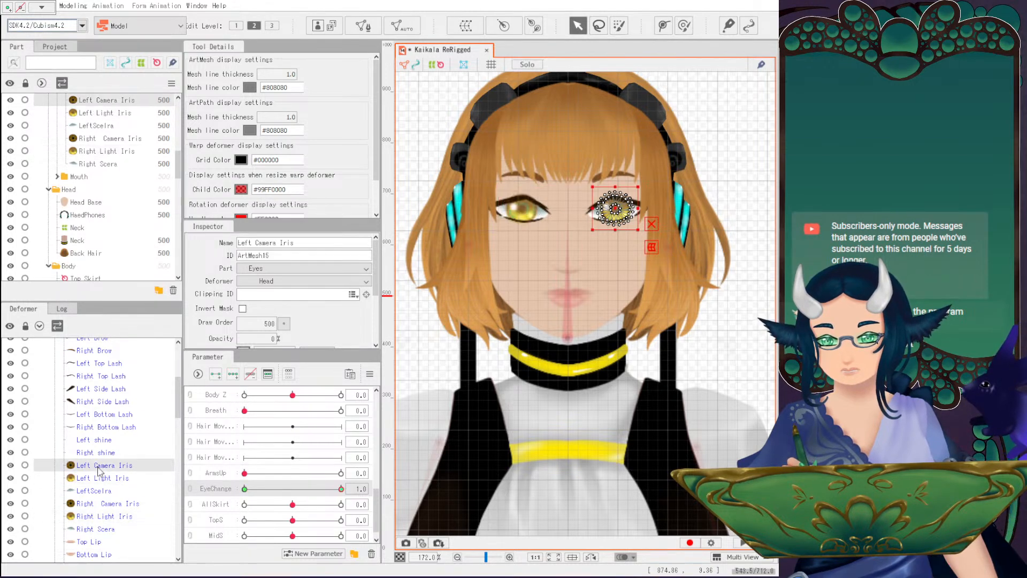
{"action": "left_click", "coordinate": [105, 503]}
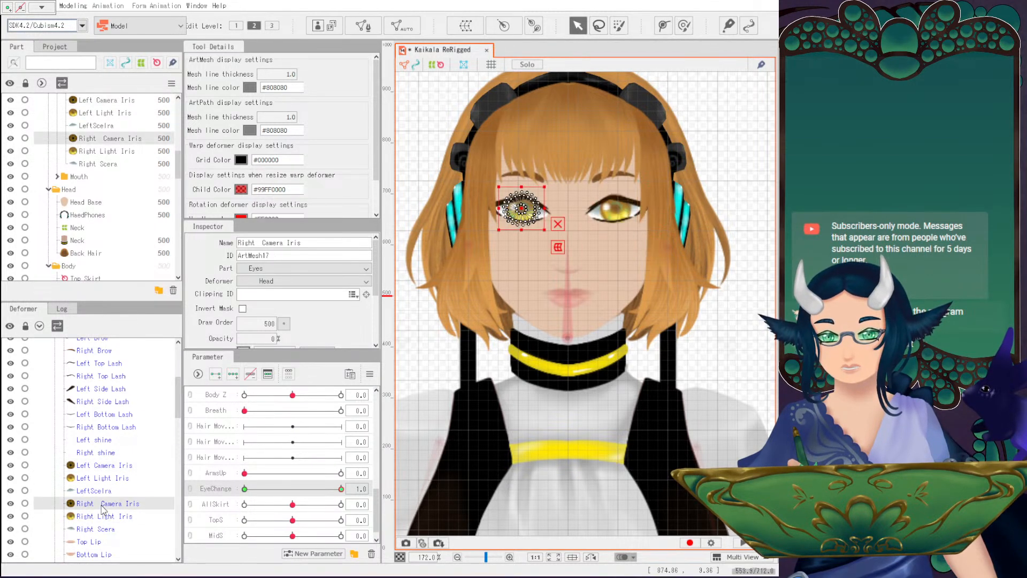
{"action": "left_click", "coordinate": [413, 355]}
{"action": "left_click_drag", "start_coordinate": [478, 310], "coordinate": [546, 345]}
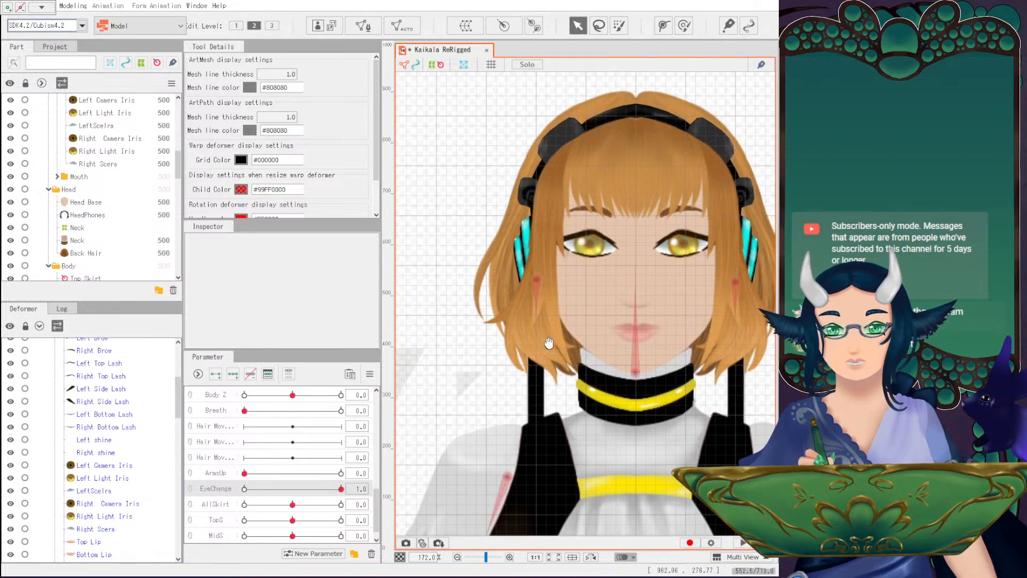
{"action": "left_click_drag", "start_coordinate": [342, 492], "coordinate": [186, 485]}
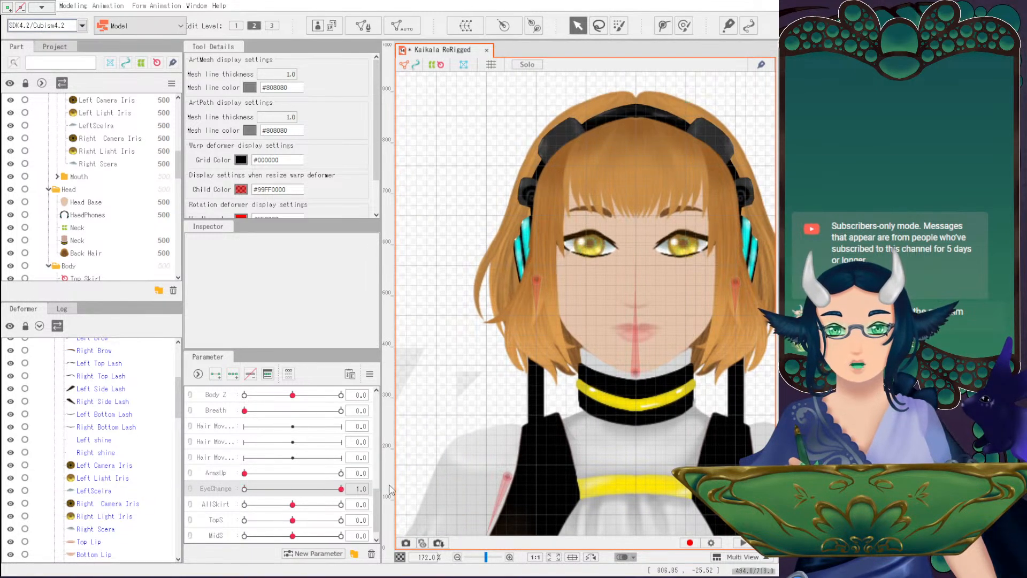
Clip Left Light Iris to the left sclera by using its ID, LeftScelra, as the Clipping ID.
{"action": "left_click", "coordinate": [100, 465]}
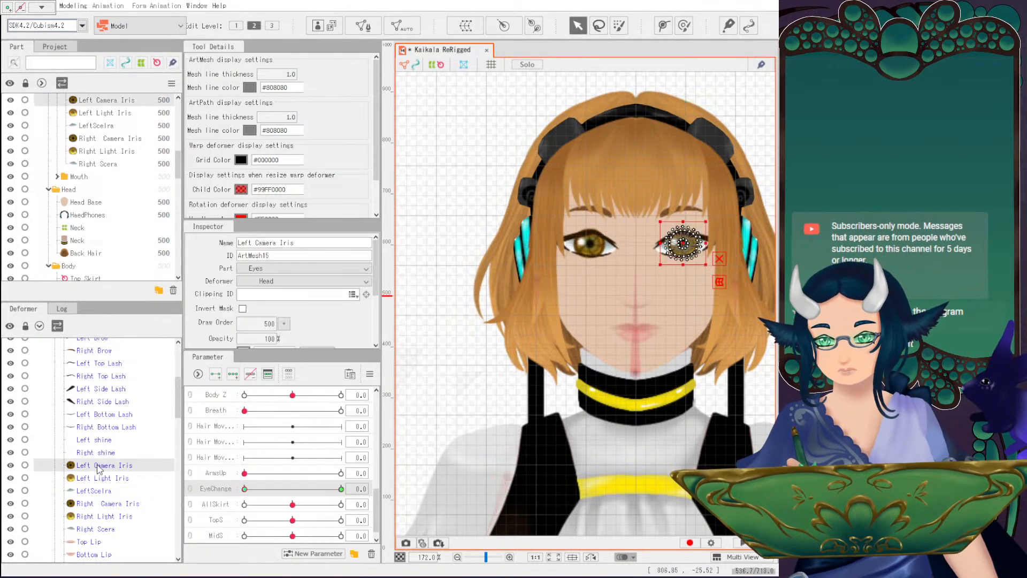
{"action": "left_click", "coordinate": [94, 491]}
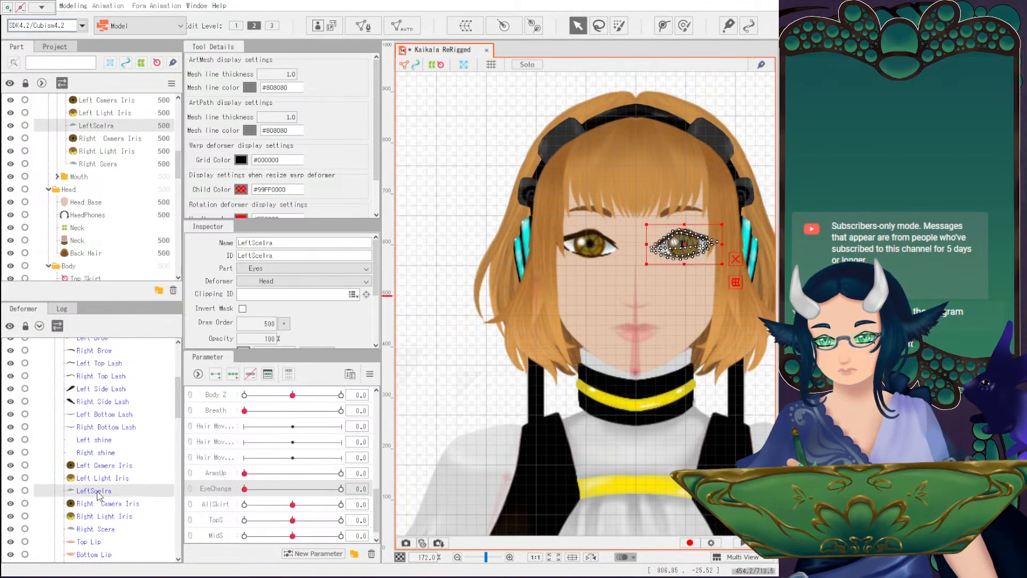
{"action": "double_click", "coordinate": [283, 256]}
{"action": "key", "text": "ctrl+c"}
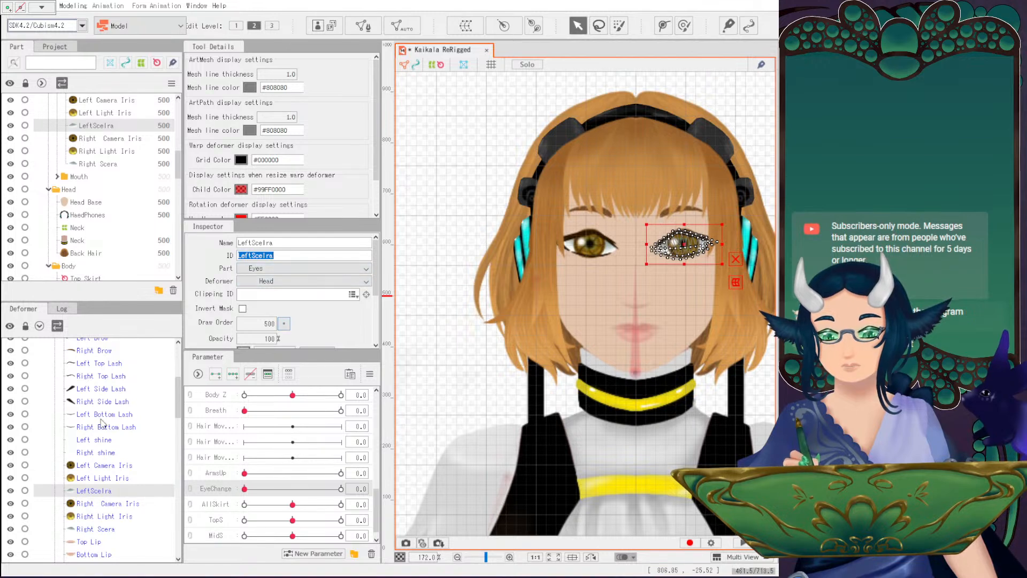
{"action": "left_click", "coordinate": [102, 478]}
{"action": "left_click", "coordinate": [256, 294]}
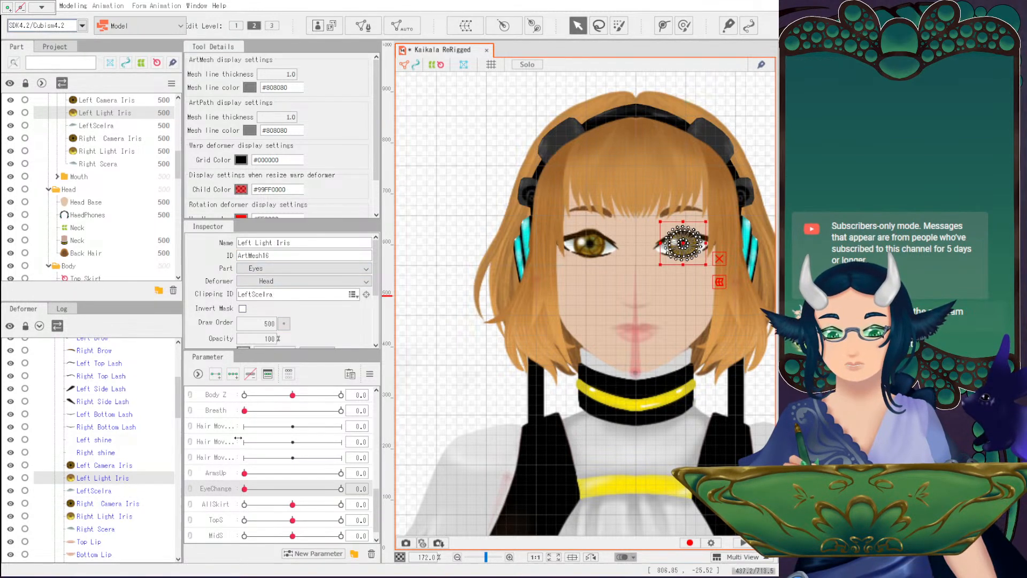
Set the Clipping ID of Left Camera Iris and Left shine to LeftScelra.
{"action": "left_click", "coordinate": [122, 467]}
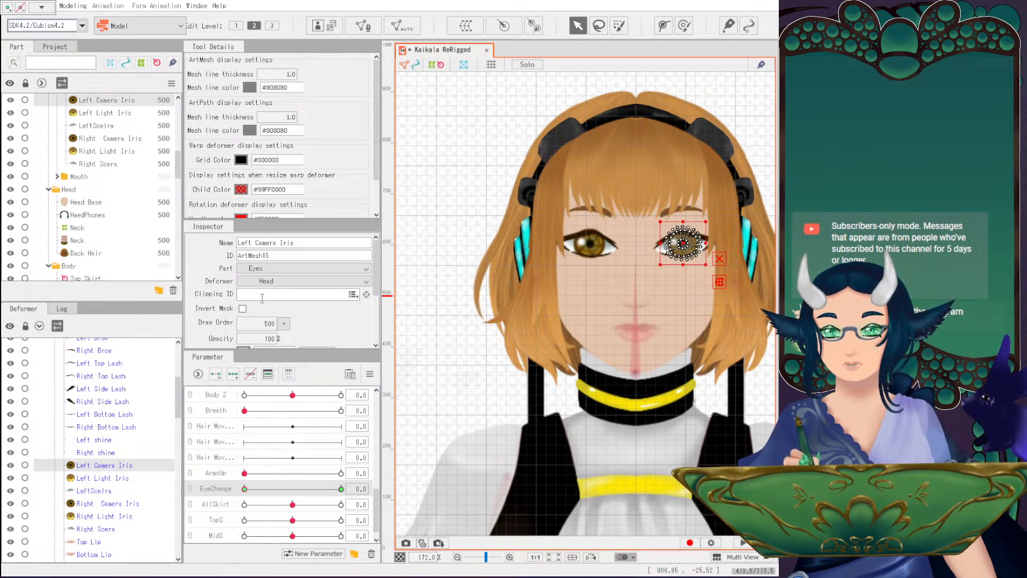
{"action": "key", "text": "ctrl+v"}
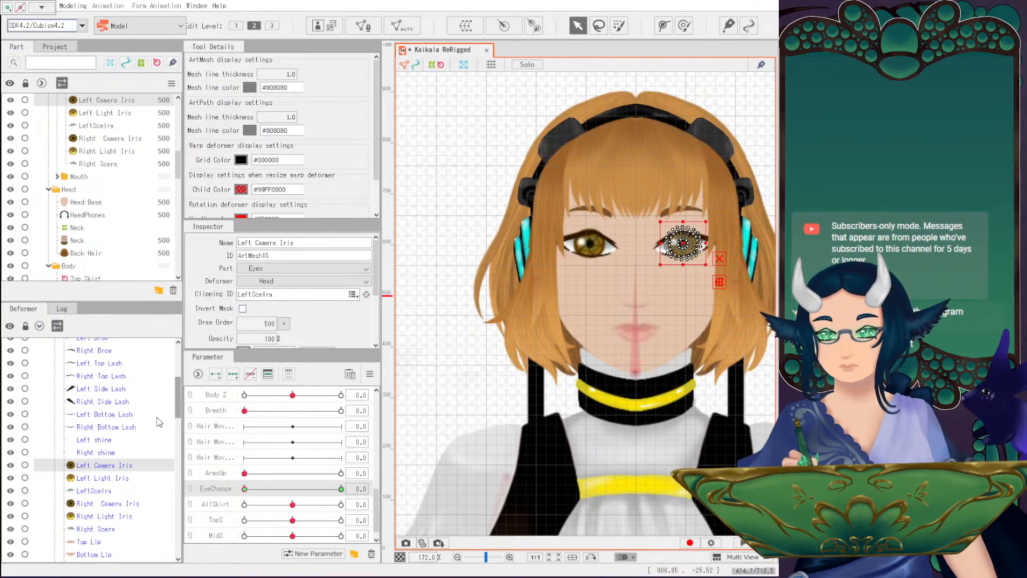
{"action": "left_click", "coordinate": [99, 441]}
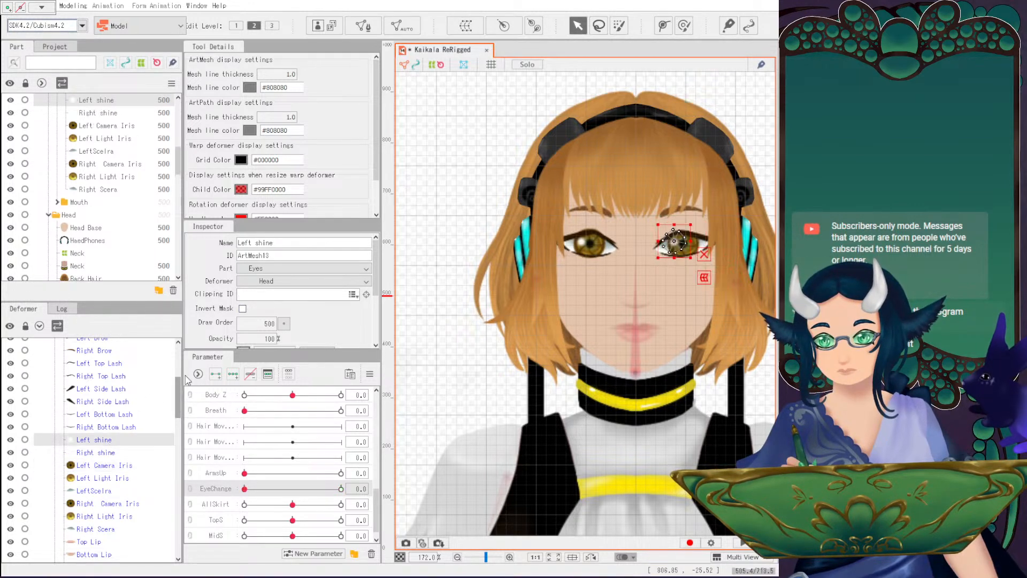
{"action": "left_click", "coordinate": [278, 295]}
{"action": "key", "text": "ctrl+v"}
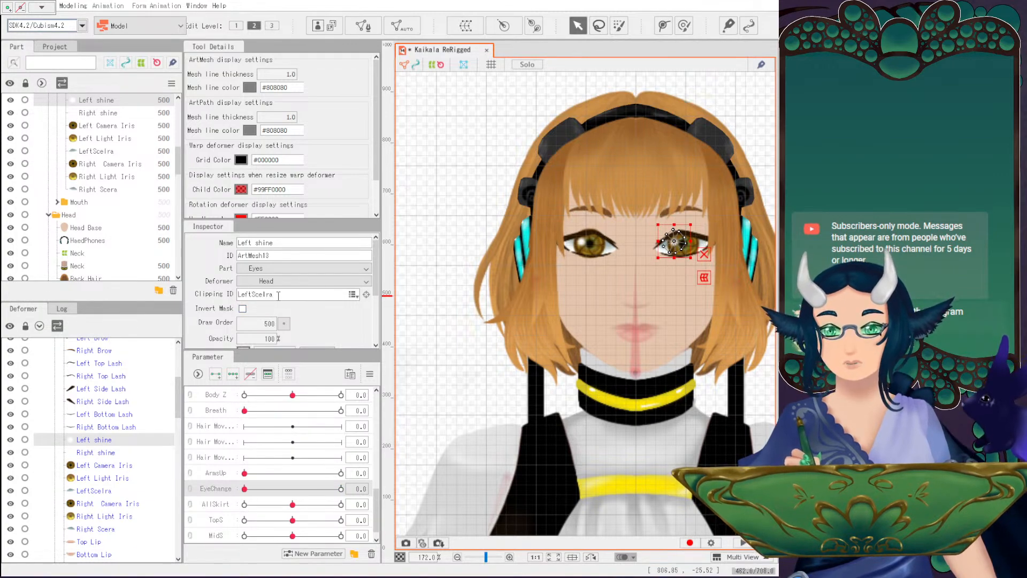
{"action": "left_click", "coordinate": [484, 165]}
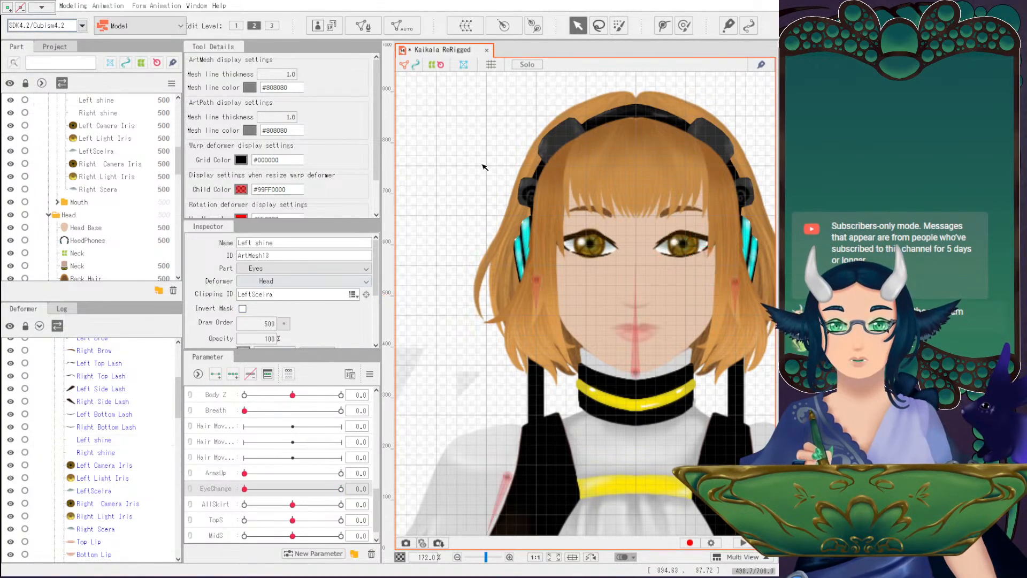
Check how Left Camera Iris and Left Light Iris are clipped by the left sclera, inspecting each mesh and nudging both irises.
{"action": "scroll", "coordinate": [698, 250], "scroll_direction": "up", "scroll_amount": 2}
{"action": "left_click_drag", "start_coordinate": [698, 249], "coordinate": [610, 251]}
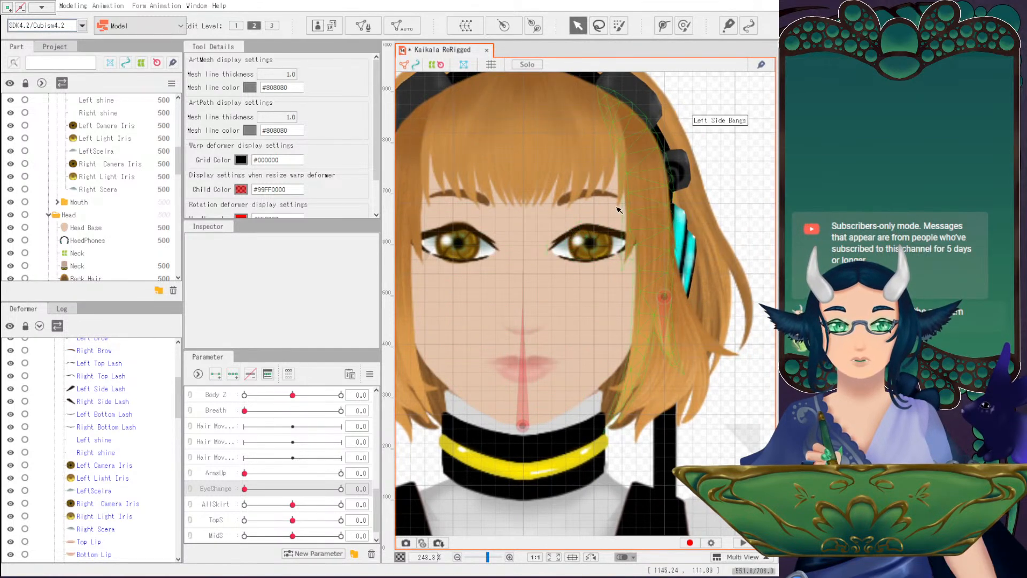
{"action": "scroll", "coordinate": [602, 275], "scroll_direction": "up", "scroll_amount": 2}
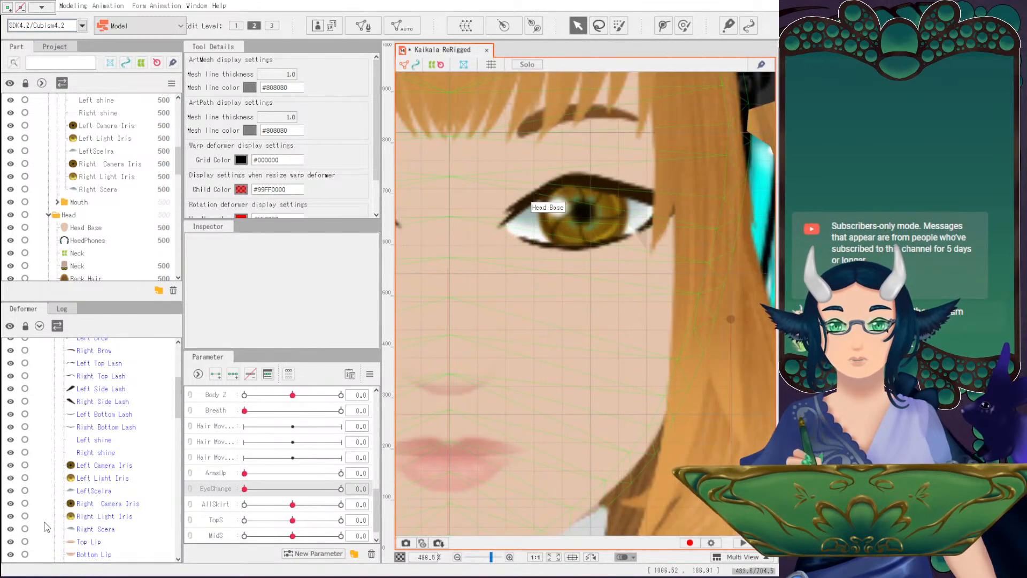
{"action": "left_click", "coordinate": [88, 491]}
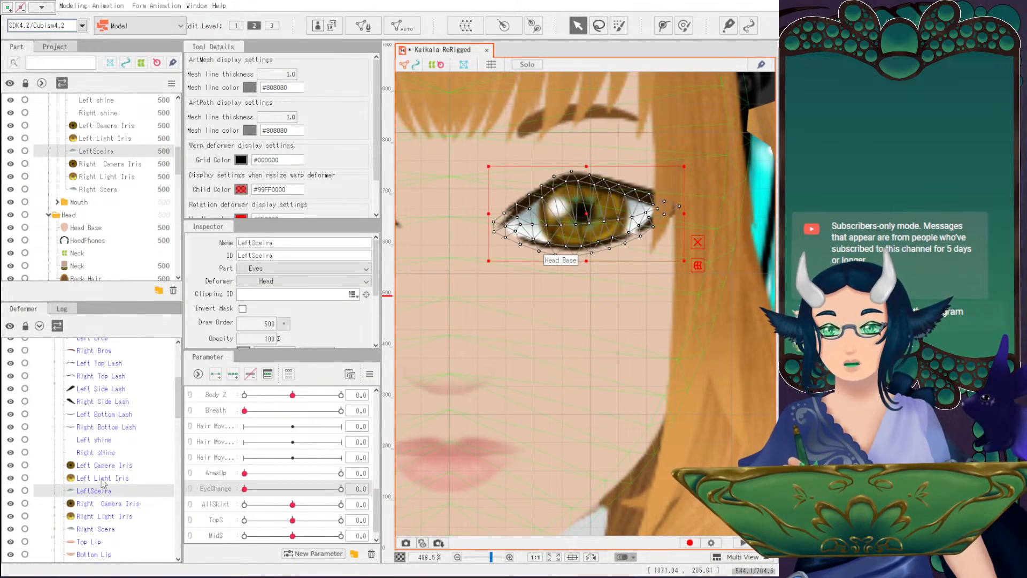
{"action": "left_click", "coordinate": [100, 479]}
{"action": "left_click", "coordinate": [100, 465]}
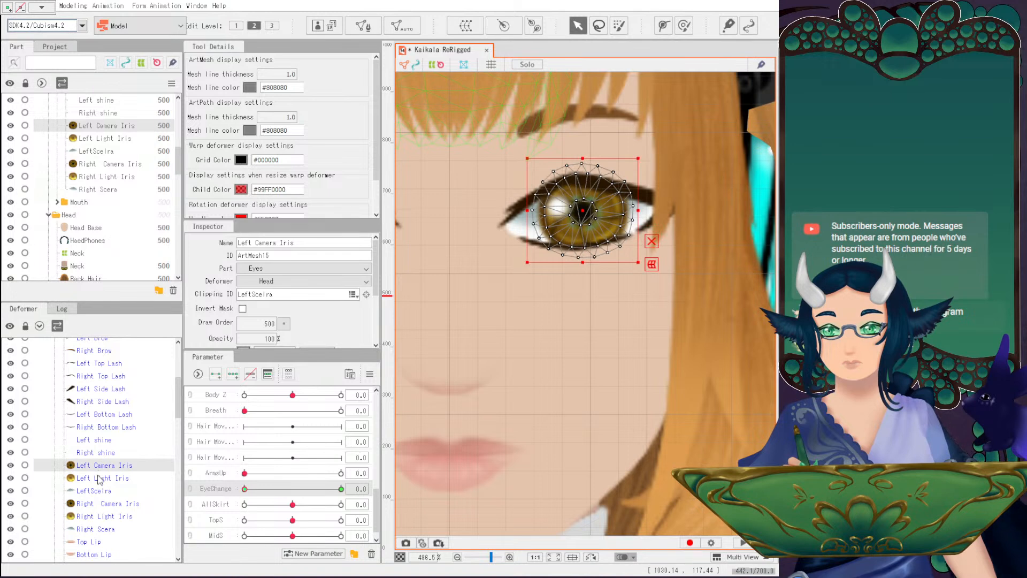
{"action": "left_click", "coordinate": [100, 479], "text": "ctrl"}
{"action": "mouse_move", "coordinate": [587, 211]}
{"action": "left_mouse_down"}
{"action": "mouse_move", "coordinate": [564, 205]}
{"action": "mouse_move", "coordinate": [535, 153]}
{"action": "mouse_move", "coordinate": [502, 144]}
{"action": "mouse_move", "coordinate": [608, 239]}
{"action": "mouse_move", "coordinate": [581, 205]}
{"action": "left_mouse_up"}
{"action": "left_click", "coordinate": [110, 474]}
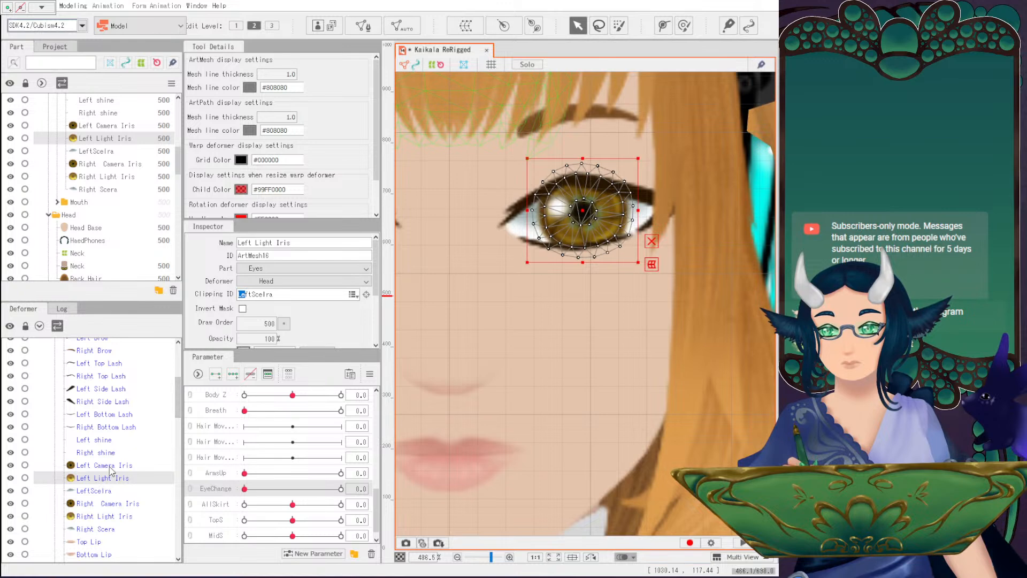
Clear the Clipping ID of Left Camera Iris, test-move both left irises off the eye, and undo the move.
{"action": "left_click", "coordinate": [107, 466]}
{"action": "double_click", "coordinate": [281, 294]}
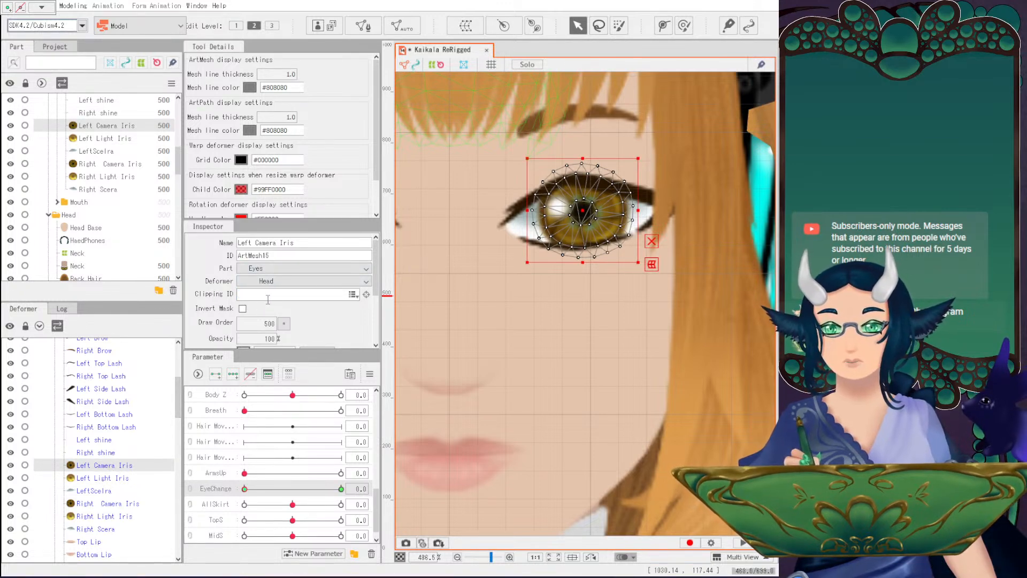
{"action": "left_click", "coordinate": [284, 323]}
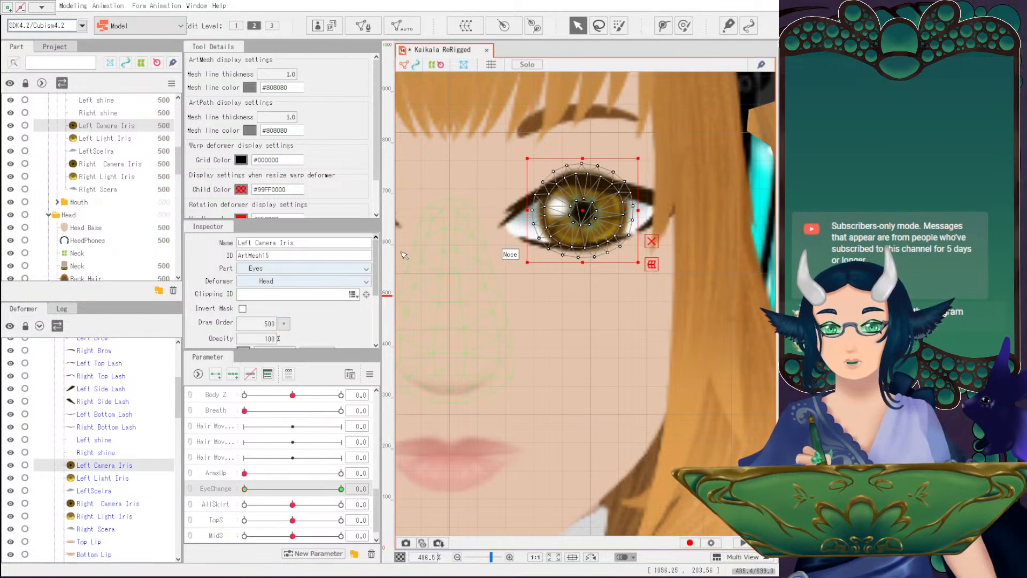
{"action": "left_click", "coordinate": [118, 477], "text": "ctrl"}
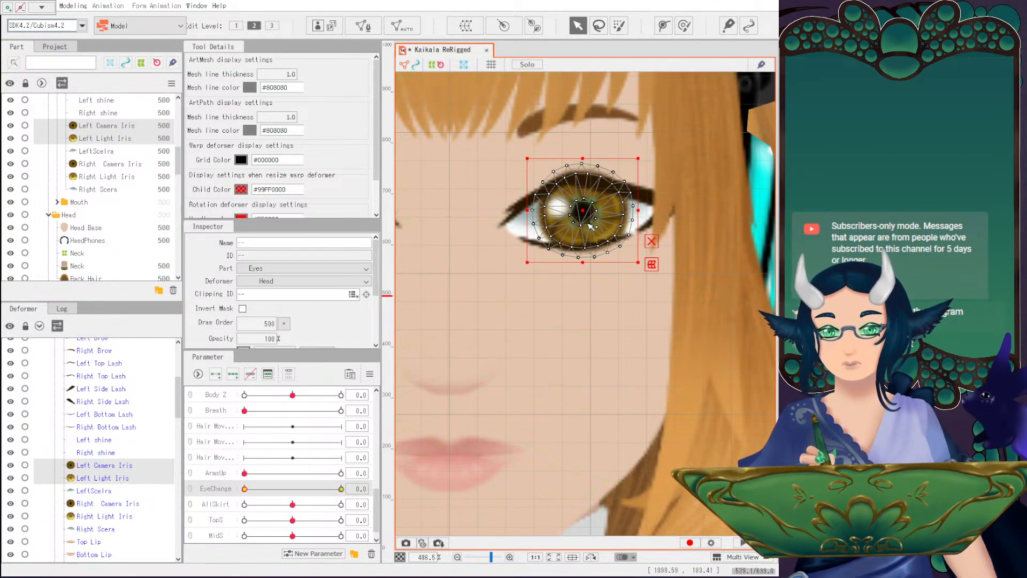
{"action": "left_click_drag", "start_coordinate": [572, 209], "coordinate": [500, 163]}
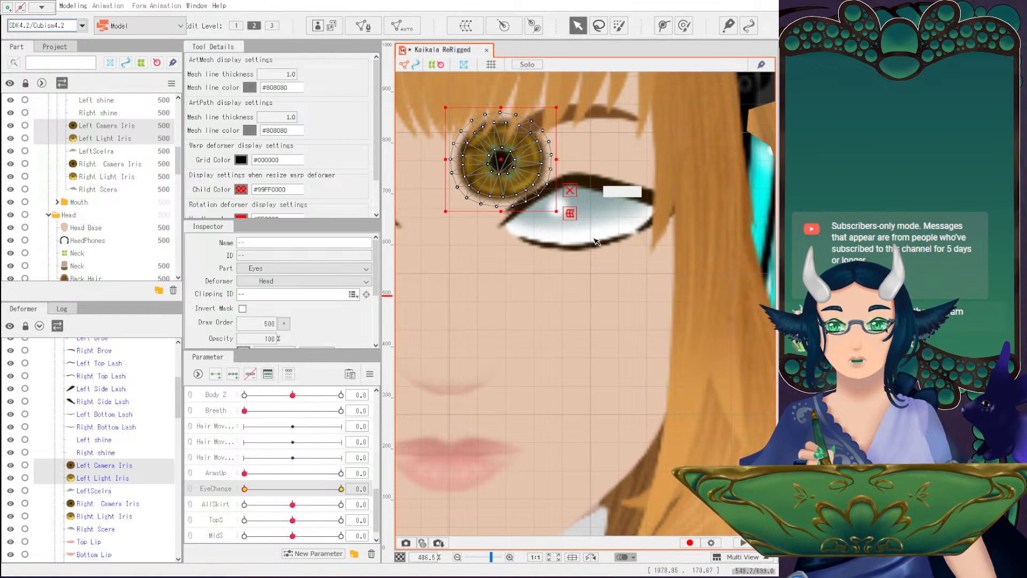
{"action": "key", "text": "ctrl+z"}
Set the Clipping ID of Left Camera Iris to LeftScelra again, and check the clipping with a test move that is undone.
{"action": "left_click", "coordinate": [103, 490]}
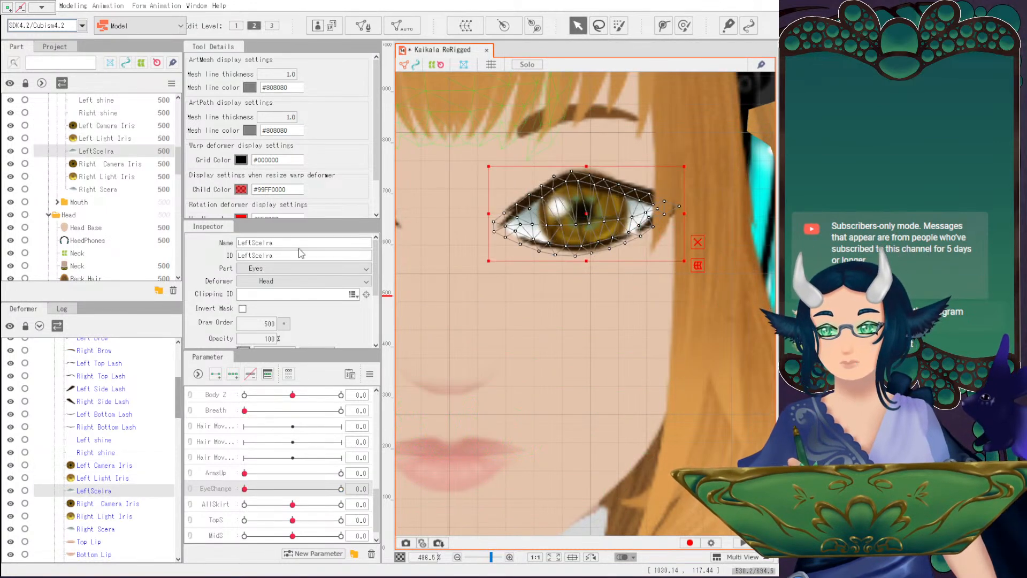
{"action": "double_click", "coordinate": [289, 253]}
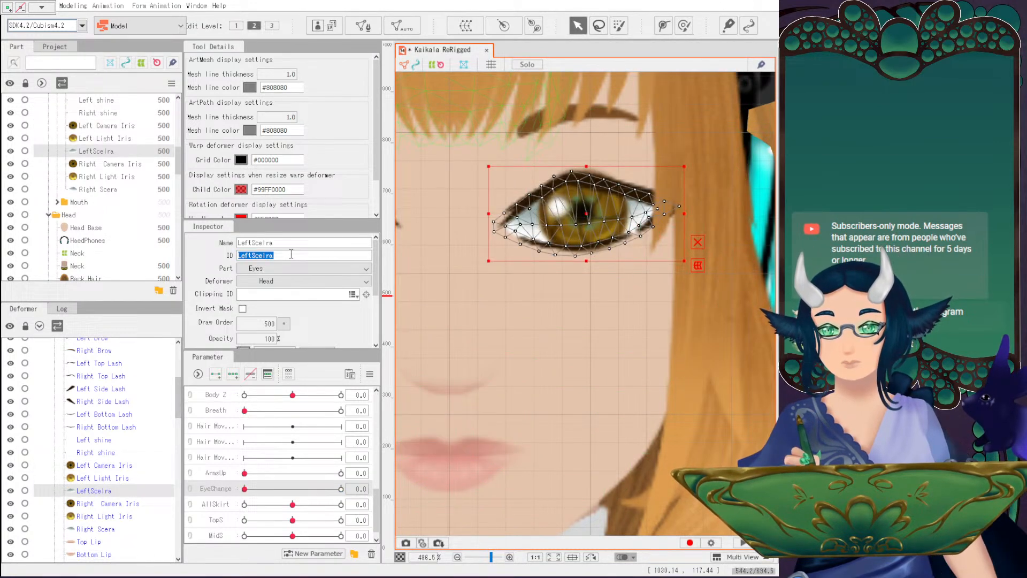
{"action": "left_click", "coordinate": [90, 469]}
{"action": "left_click", "coordinate": [254, 291]}
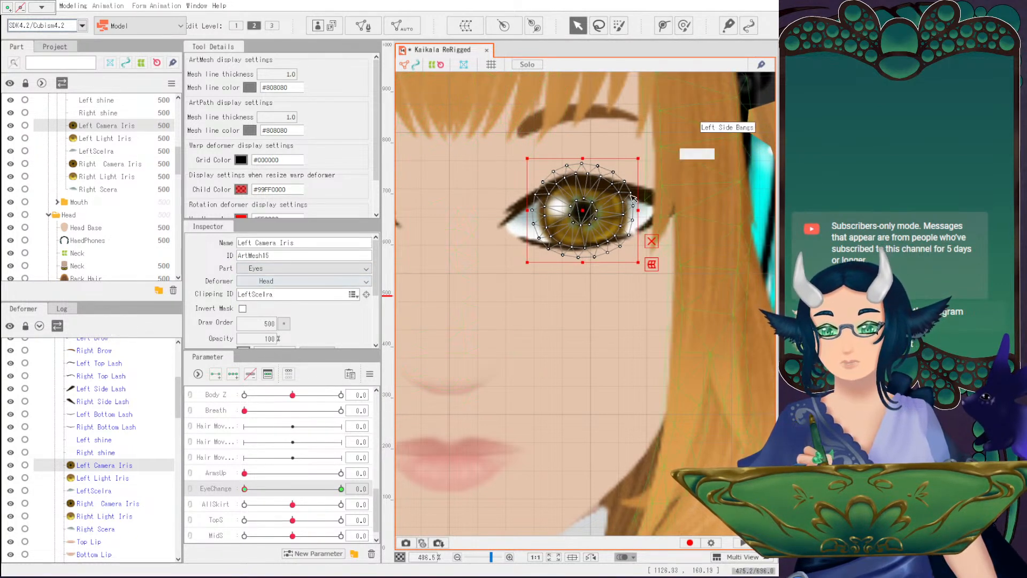
{"action": "left_click_drag", "start_coordinate": [597, 219], "coordinate": [535, 220]}
{"action": "key", "text": "ctrl+z"}
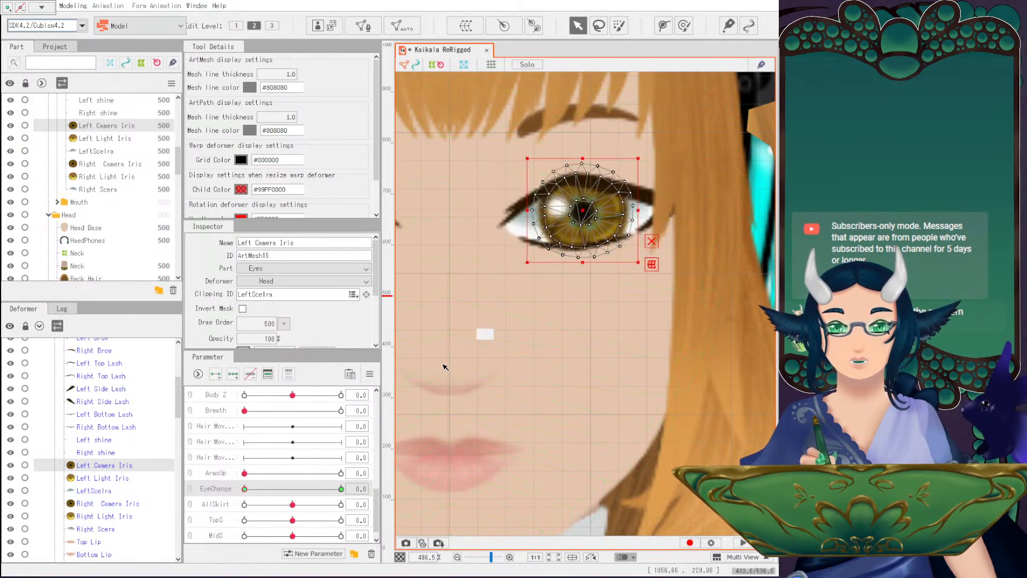
{"action": "left_click", "coordinate": [98, 479]}
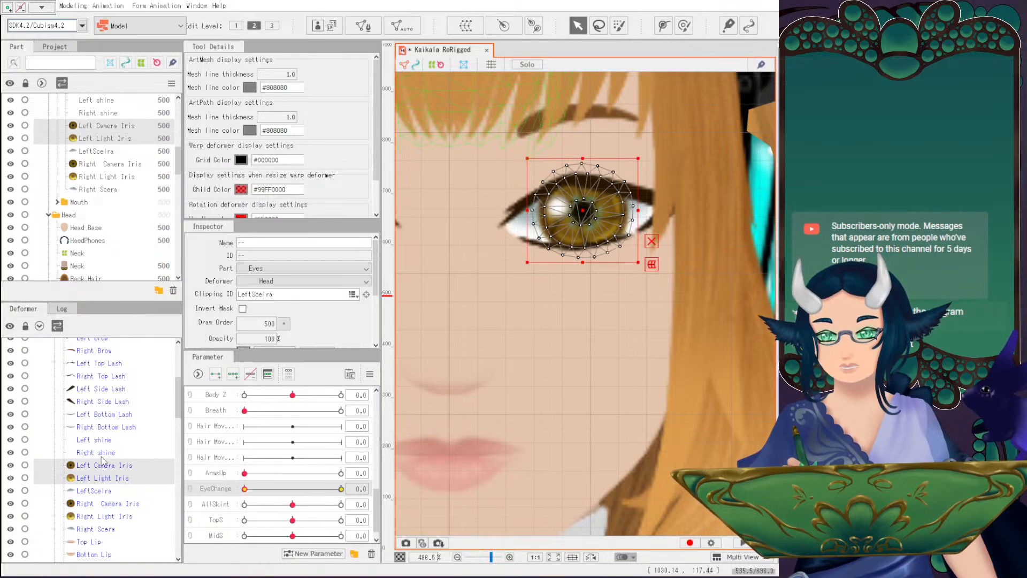
Move Right shine below LeftScelra in the Eyes part, directly above Right Camera Iris.
{"action": "left_click", "coordinate": [109, 440]}
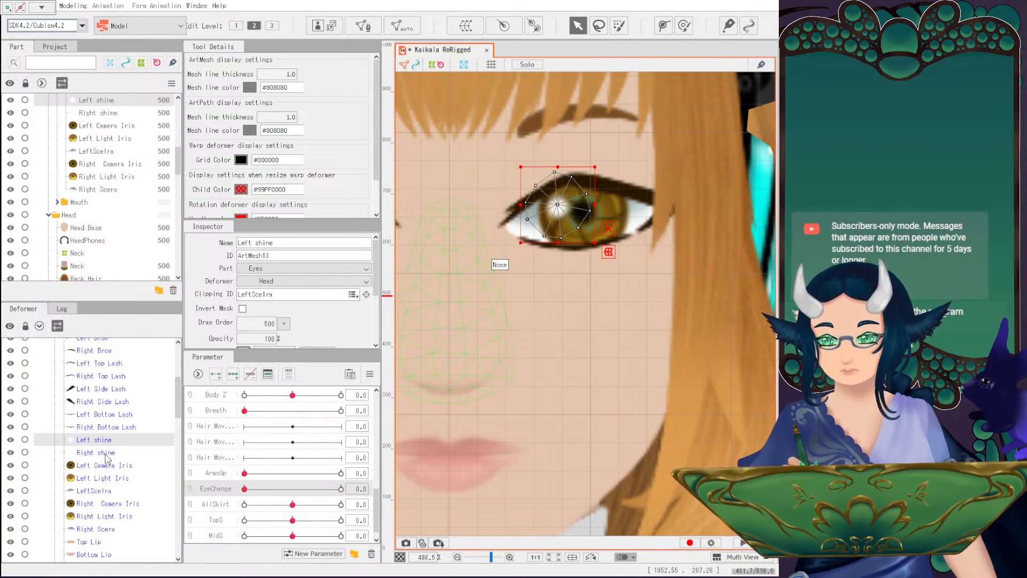
{"action": "scroll", "coordinate": [98, 184], "scroll_direction": "up", "scroll_amount": 2}
{"action": "left_click_drag", "start_coordinate": [101, 159], "coordinate": [99, 208]}
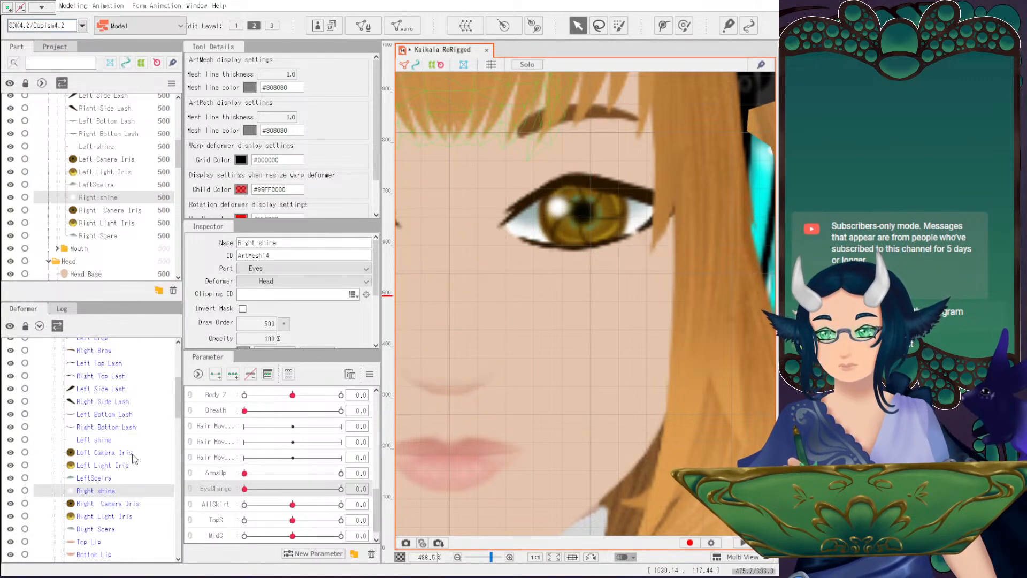
Clip Right Light Iris to Right Scera by using its ID, ArtMesh19, as the Clipping ID.
{"action": "scroll", "coordinate": [131, 460], "scroll_direction": "down", "scroll_amount": 1}
{"action": "left_click", "coordinate": [104, 483]}
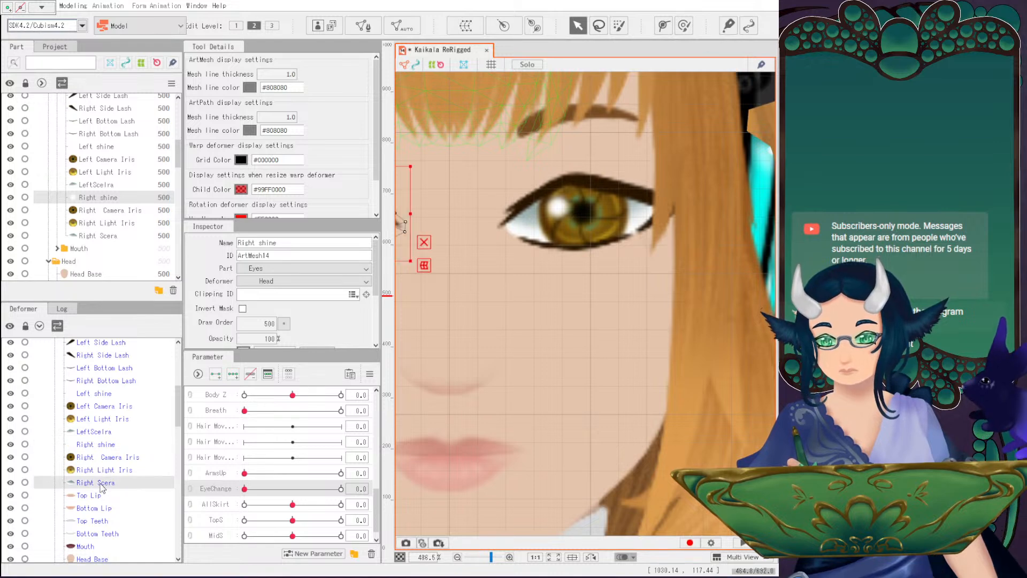
{"action": "double_click", "coordinate": [276, 256]}
{"action": "key", "text": "ctrl+c"}
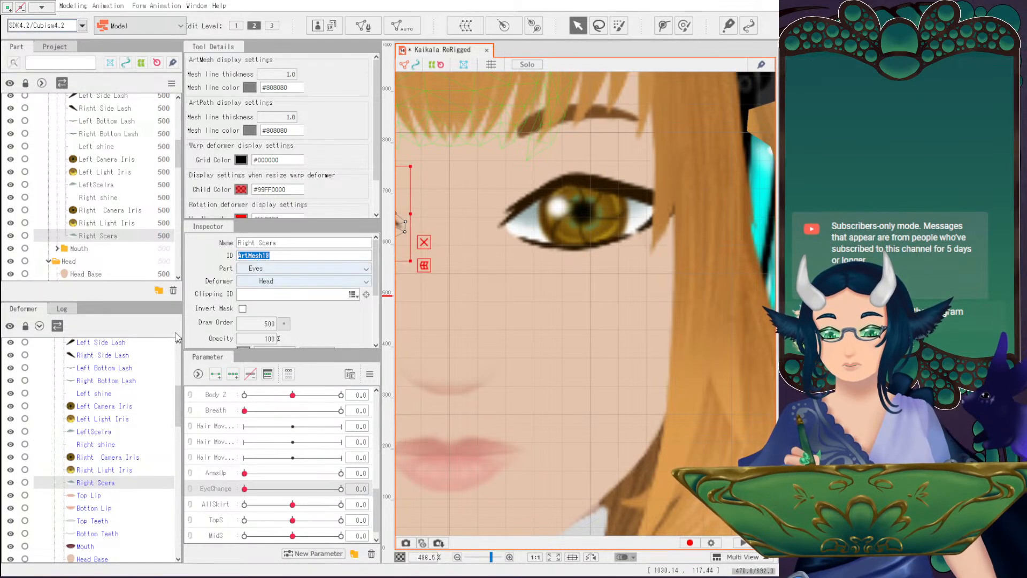
{"action": "left_click", "coordinate": [105, 470]}
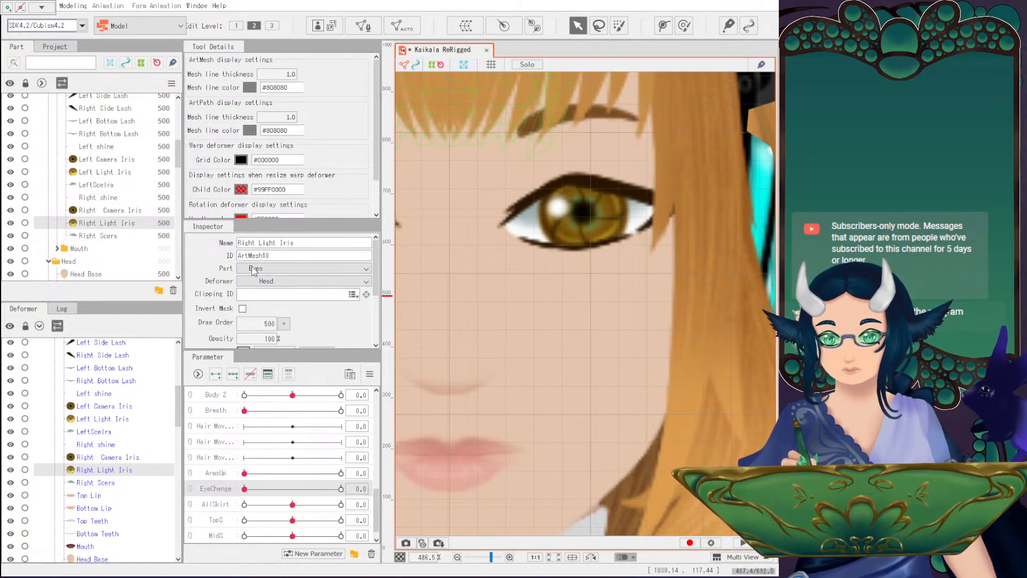
{"action": "left_click", "coordinate": [258, 298]}
{"action": "key", "text": "ctrl+v"}
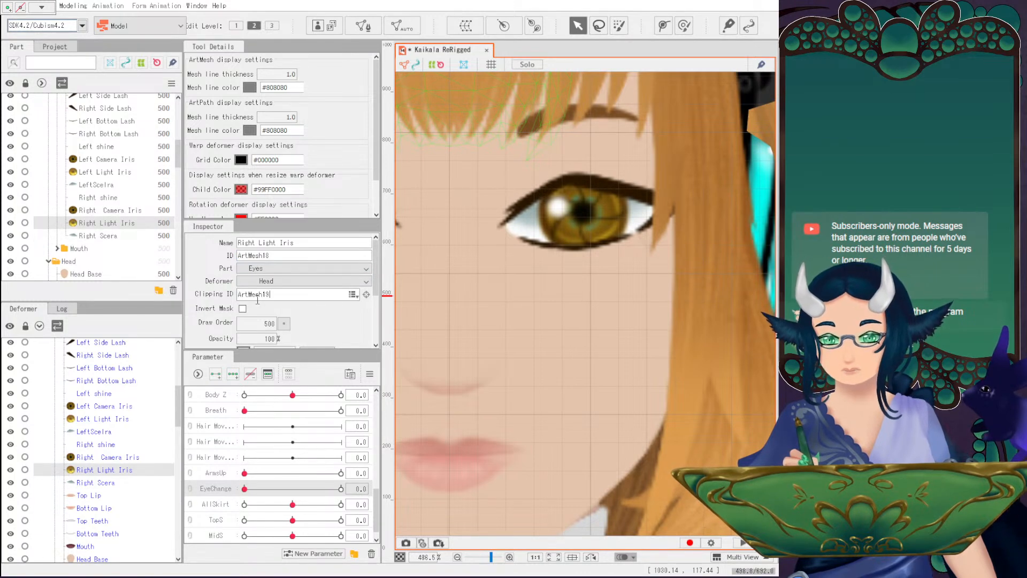
Clip Right Camera Iris and Right shine to Right Scera by setting the Clipping ID of each to ArtMesh19.
{"action": "left_click", "coordinate": [130, 458]}
{"action": "key", "text": "ctrl+v"}
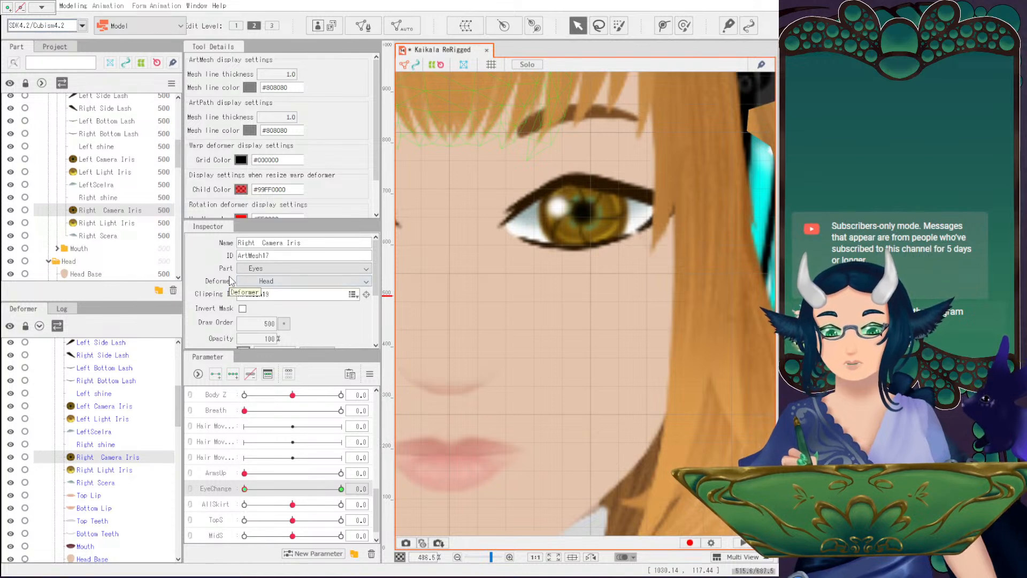
{"action": "left_click", "coordinate": [105, 445]}
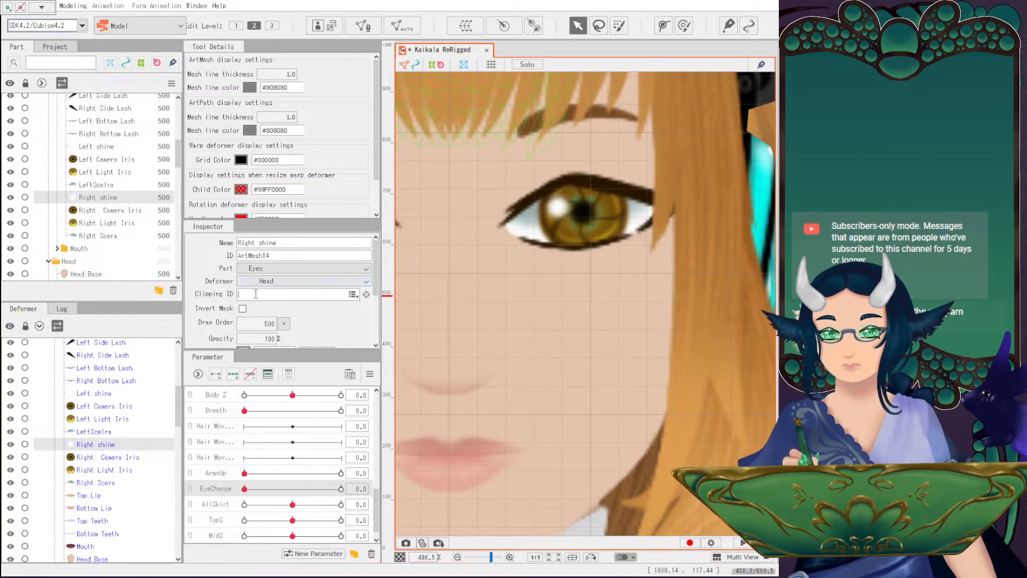
{"action": "key", "text": "ctrl+v"}
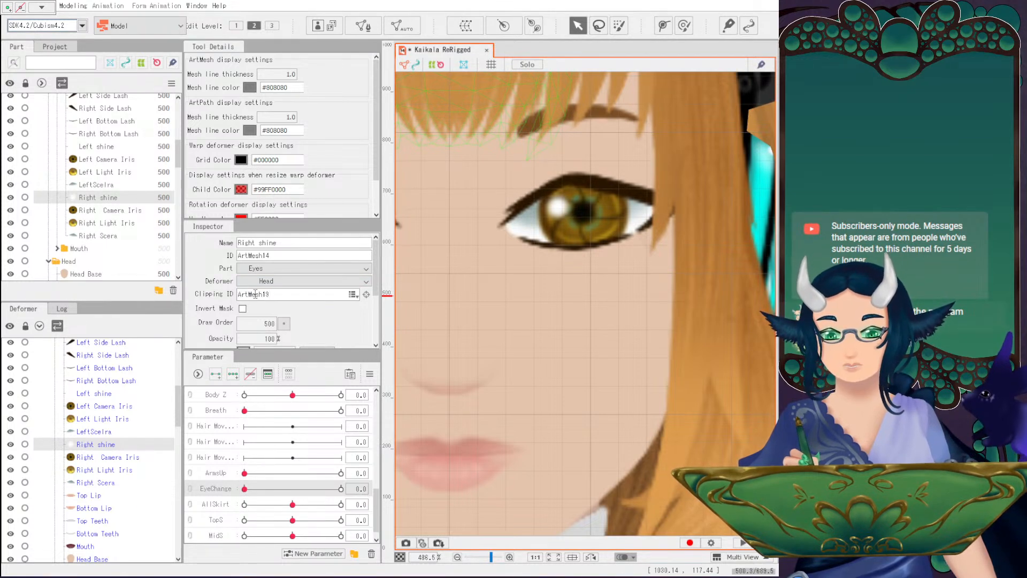
{"action": "scroll", "coordinate": [557, 268], "scroll_direction": "down", "scroll_amount": 2}
{"action": "left_click_drag", "start_coordinate": [558, 268], "coordinate": [612, 289]}
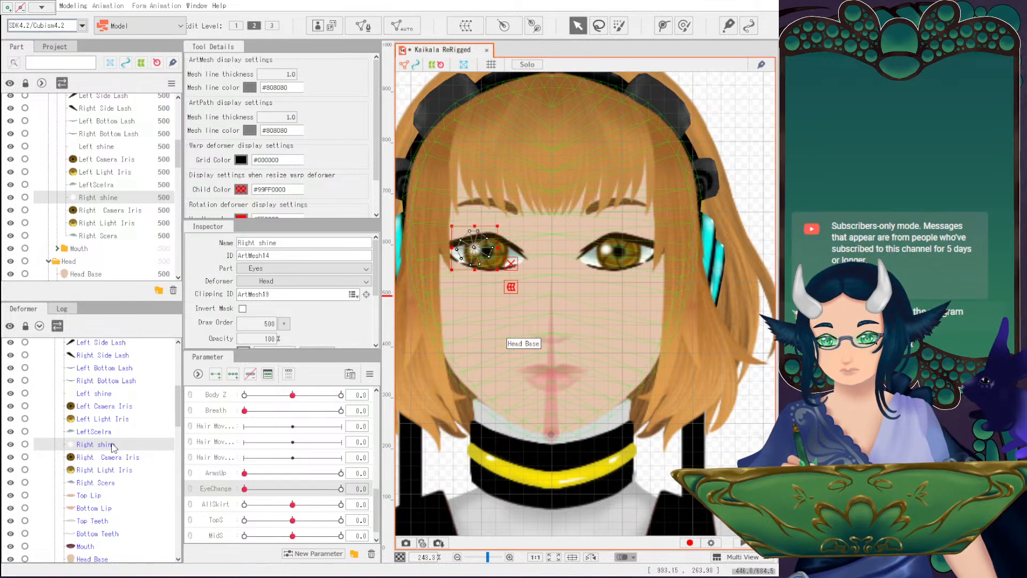
Create a warp deformer named Middle Bangs around Center Hair and Mid Side Bang.
{"action": "scroll", "coordinate": [115, 454], "scroll_direction": "up", "scroll_amount": 6}
{"action": "left_click", "coordinate": [91, 423]}
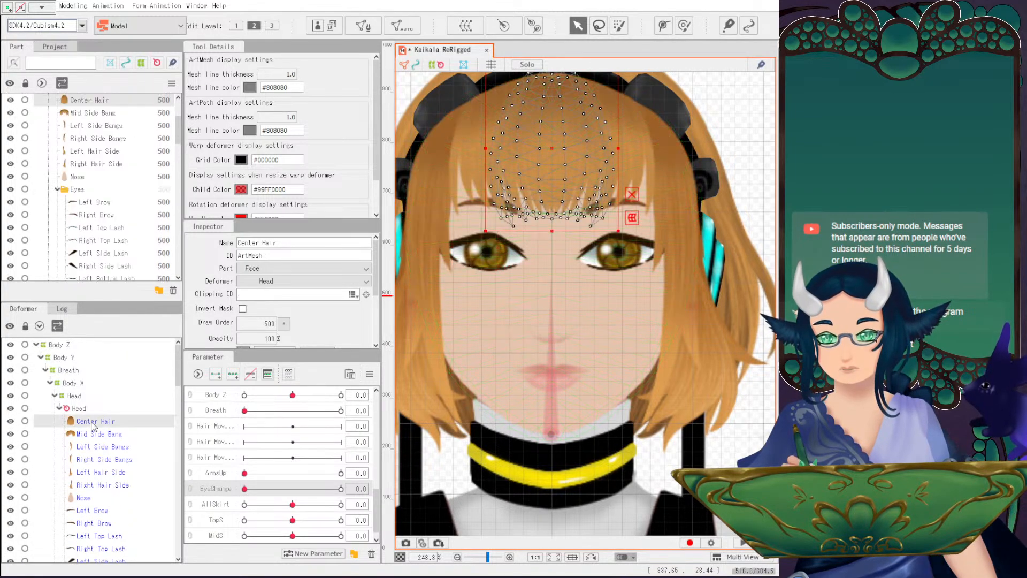
{"action": "left_click", "coordinate": [93, 435], "text": "ctrl"}
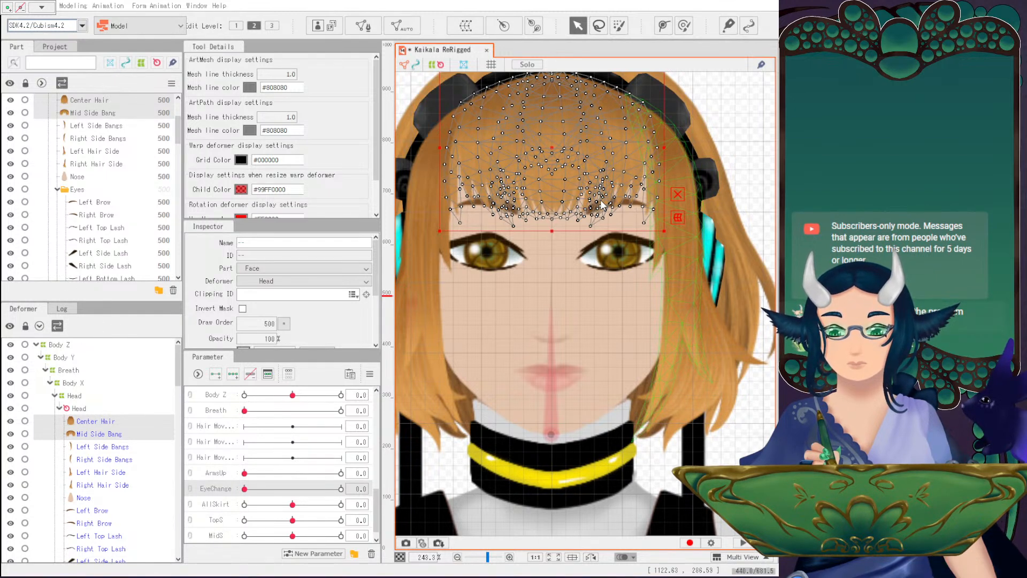
{"action": "left_click", "coordinate": [674, 386]}
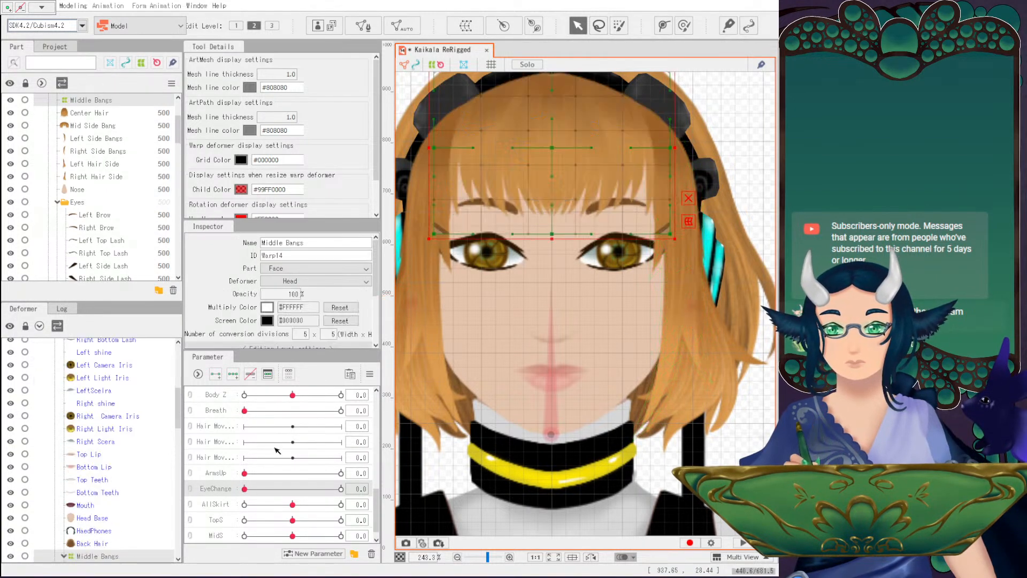
{"action": "scroll", "coordinate": [158, 416], "scroll_direction": "up", "scroll_amount": 5}
{"action": "left_click", "coordinate": [109, 372]}
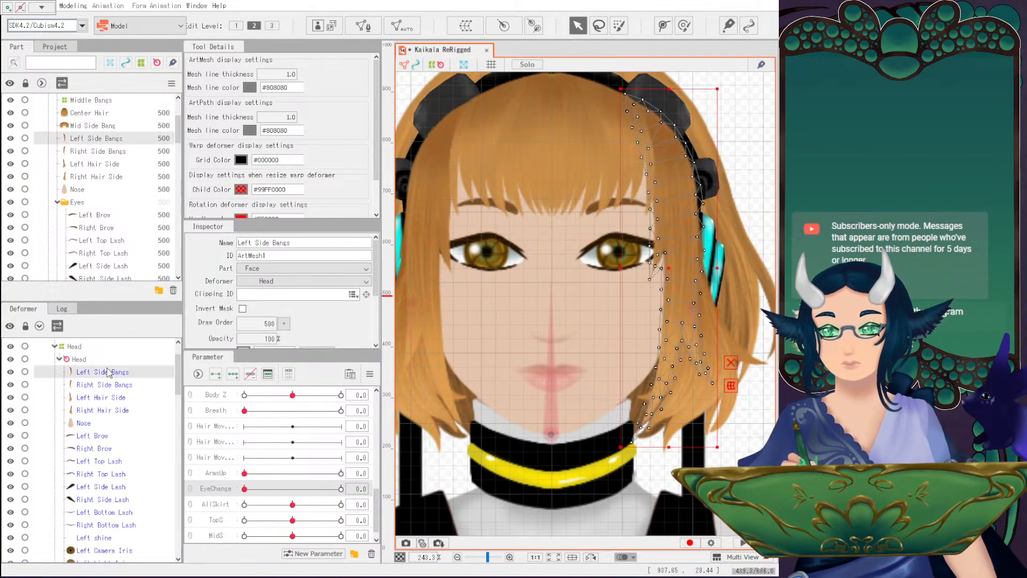
{"action": "left_click", "coordinate": [104, 384], "text": "ctrl"}
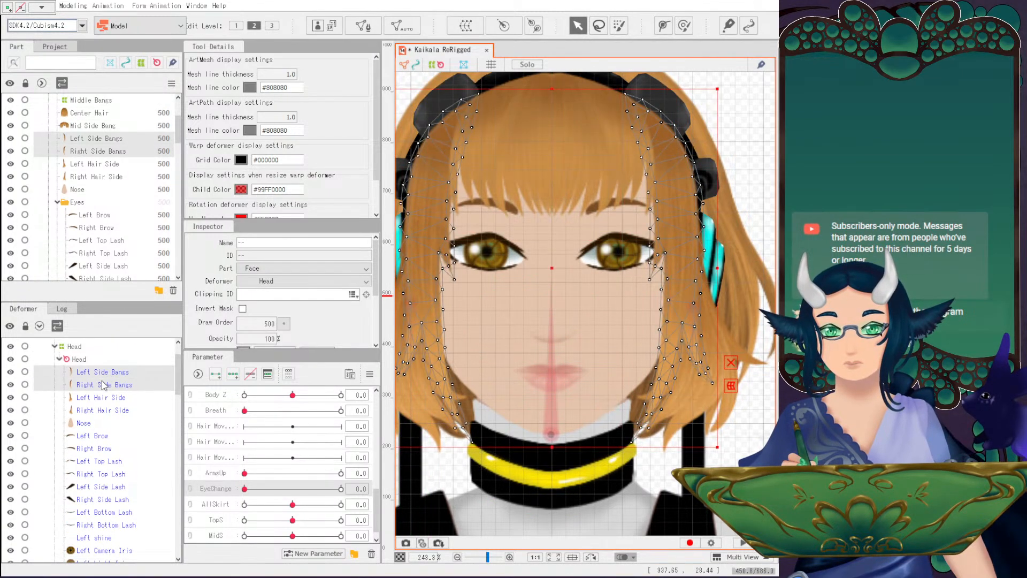
{"action": "left_click", "coordinate": [105, 375]}
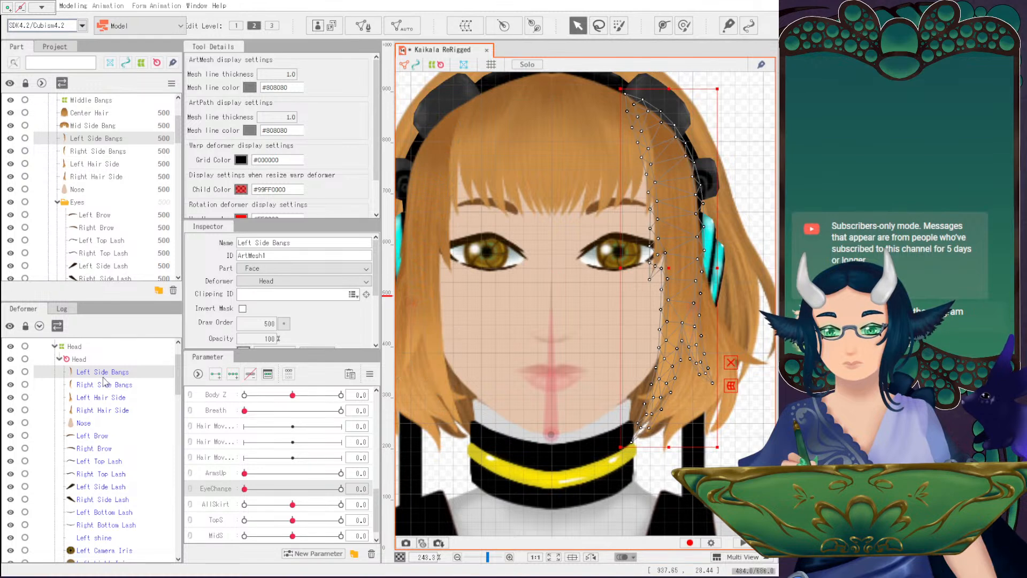
{"action": "left_click", "coordinate": [103, 385], "text": "ctrl"}
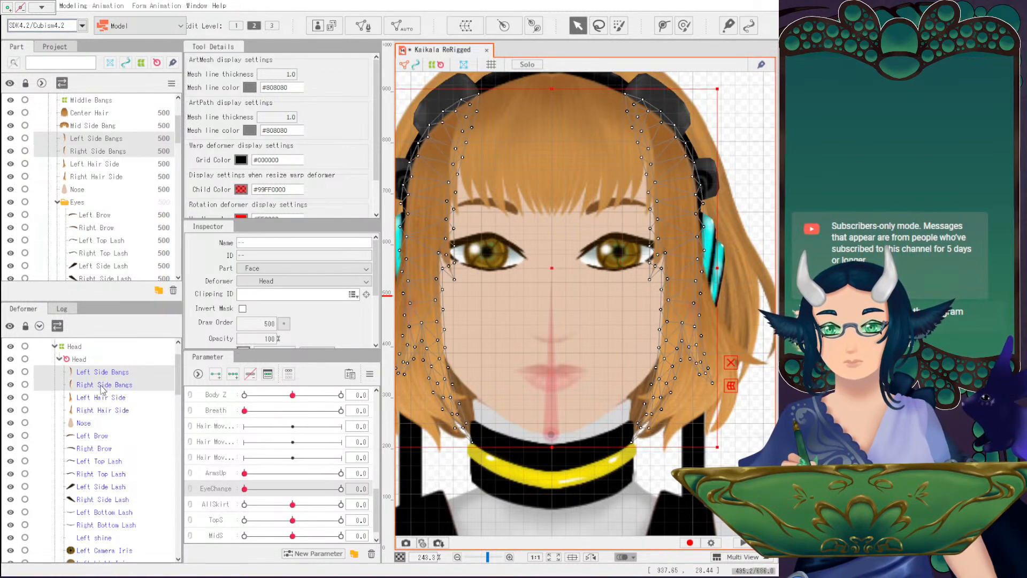
{"action": "left_click", "coordinate": [101, 398]}
{"action": "left_click", "coordinate": [101, 415]}
Create a warp deformer named Left Bang around Left Side Bangs and Left Hair Side.
{"action": "left_click", "coordinate": [105, 376]}
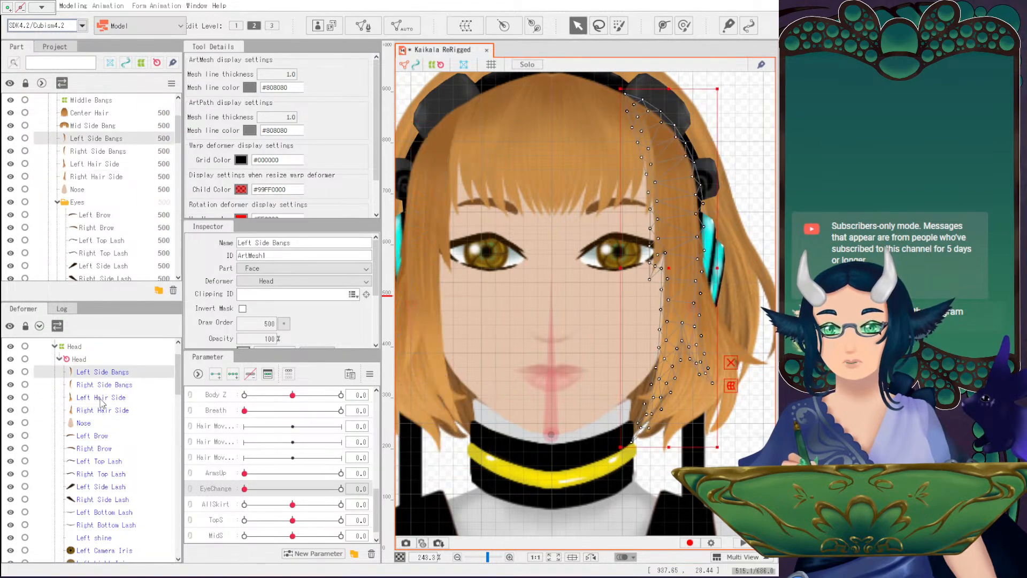
{"action": "left_click", "coordinate": [102, 398], "text": "ctrl"}
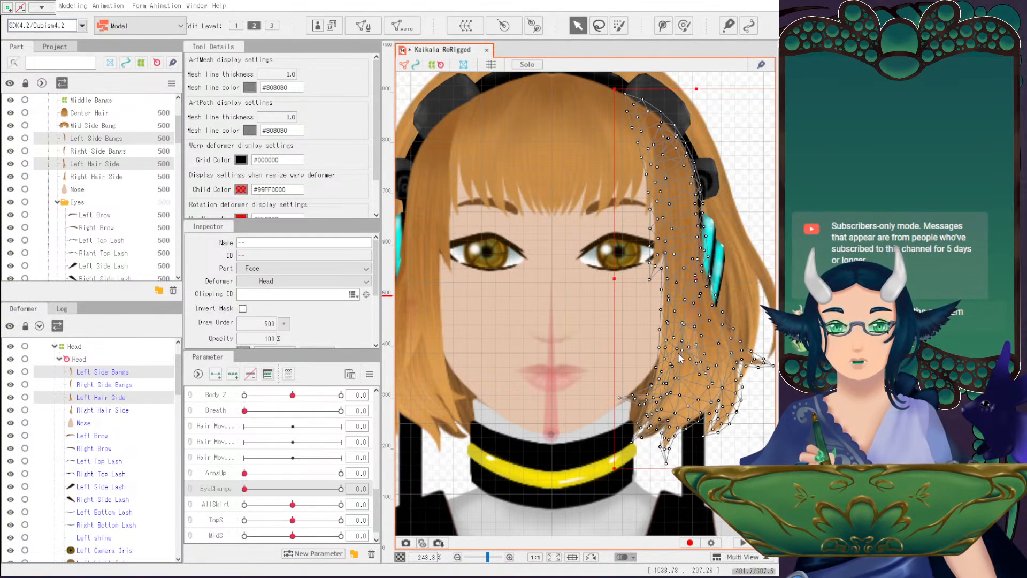
{"action": "left_click", "coordinate": [719, 363]}
Create a warp deformer named Right Bangs around Right Side Bangs and Right Hair Side.
{"action": "scroll", "coordinate": [115, 454], "scroll_direction": "down", "scroll_amount": 1}
{"action": "scroll", "coordinate": [111, 447], "scroll_direction": "up", "scroll_amount": 7}
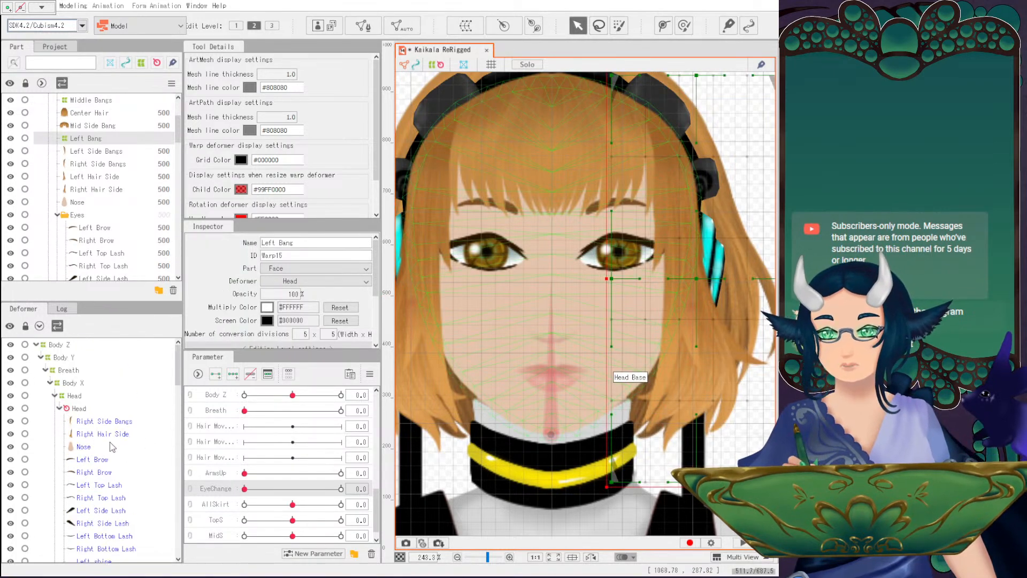
{"action": "scroll", "coordinate": [112, 457], "scroll_direction": "down", "scroll_amount": 8}
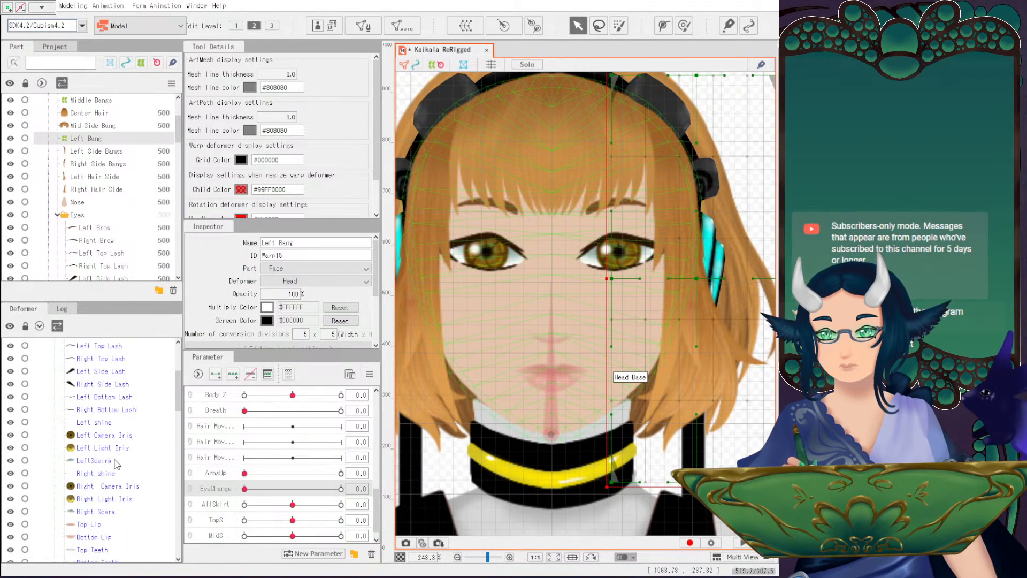
{"action": "scroll", "coordinate": [123, 468], "scroll_direction": "up", "scroll_amount": 8}
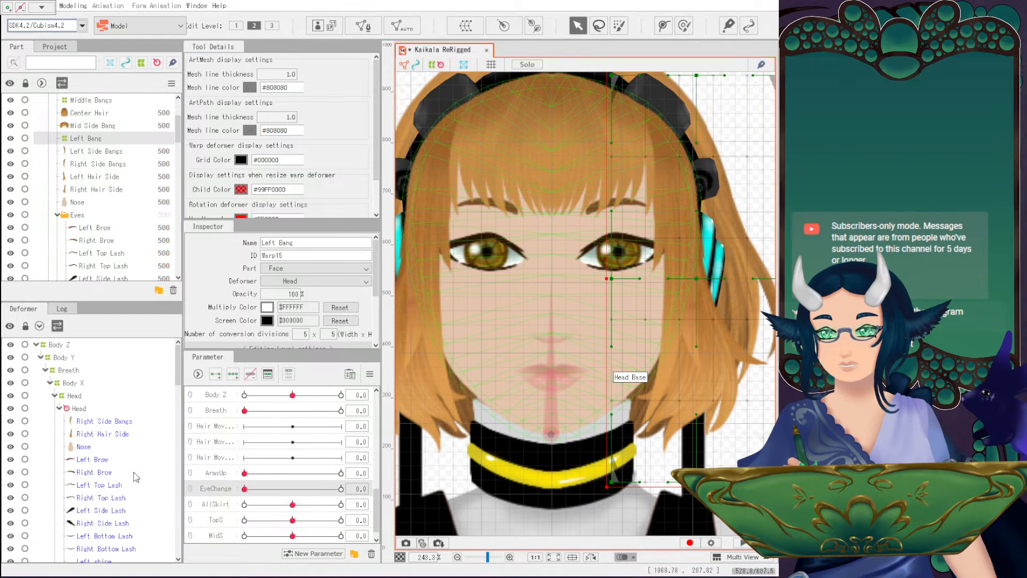
{"action": "left_click", "coordinate": [104, 421]}
{"action": "left_click", "coordinate": [103, 433], "text": "ctrl"}
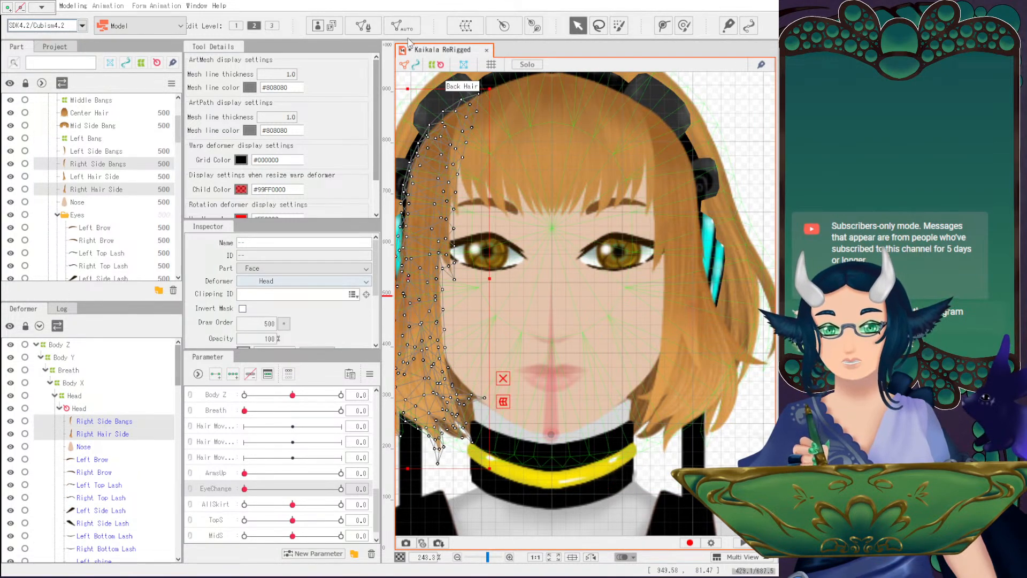
{"action": "left_click", "coordinate": [458, 33]}
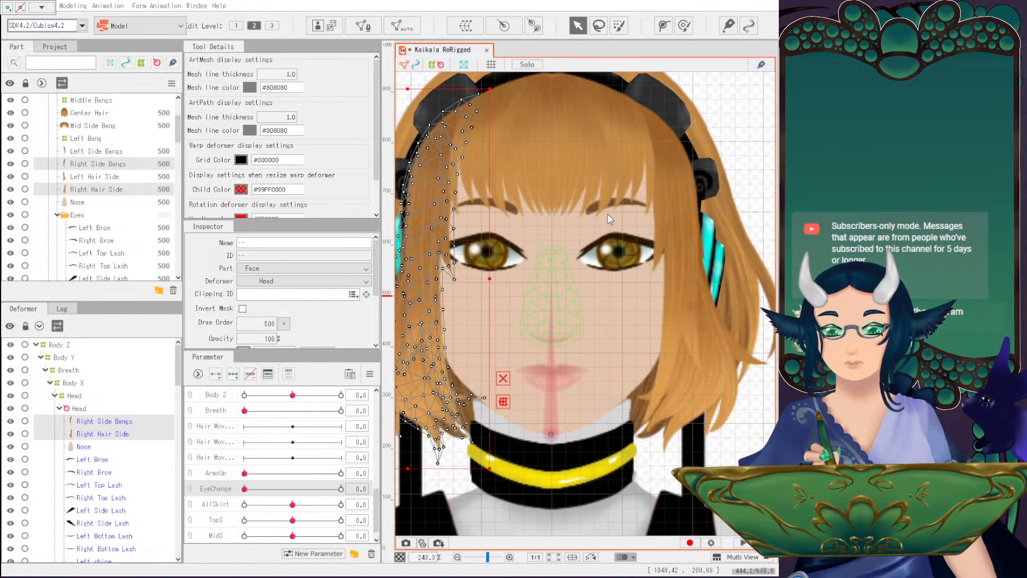
{"action": "left_click", "coordinate": [681, 383]}
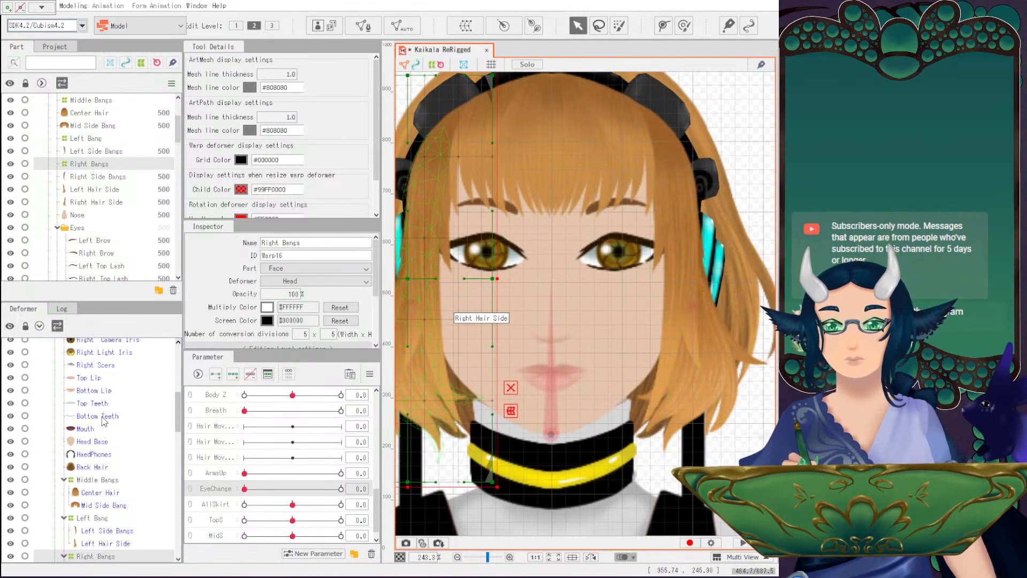
Create a warp deformer named Nose around the Nose mesh.
{"action": "scroll", "coordinate": [102, 425], "scroll_direction": "up", "scroll_amount": 2}
{"action": "scroll", "coordinate": [107, 433], "scroll_direction": "up", "scroll_amount": 4}
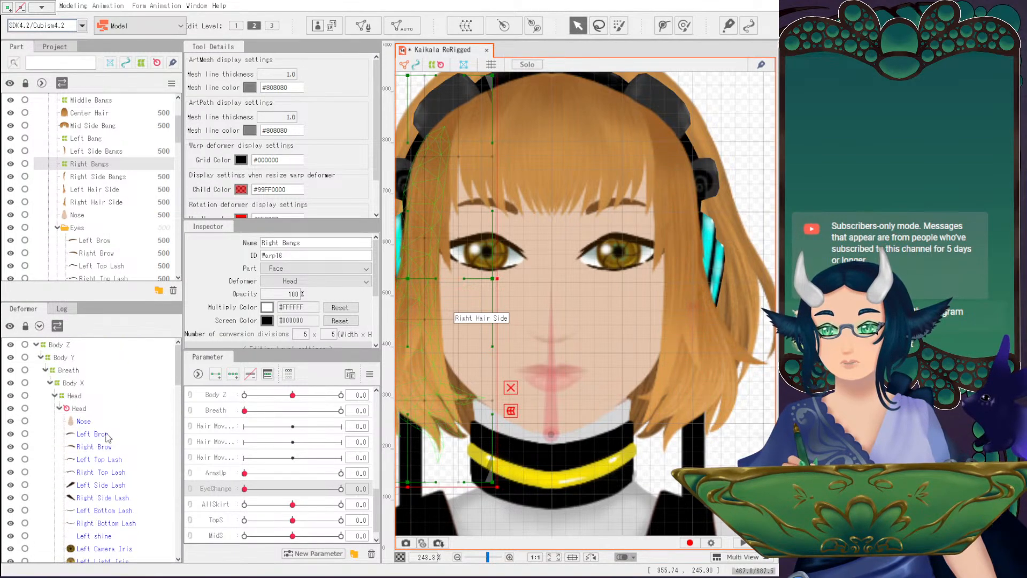
{"action": "scroll", "coordinate": [113, 436], "scroll_direction": "down", "scroll_amount": 4}
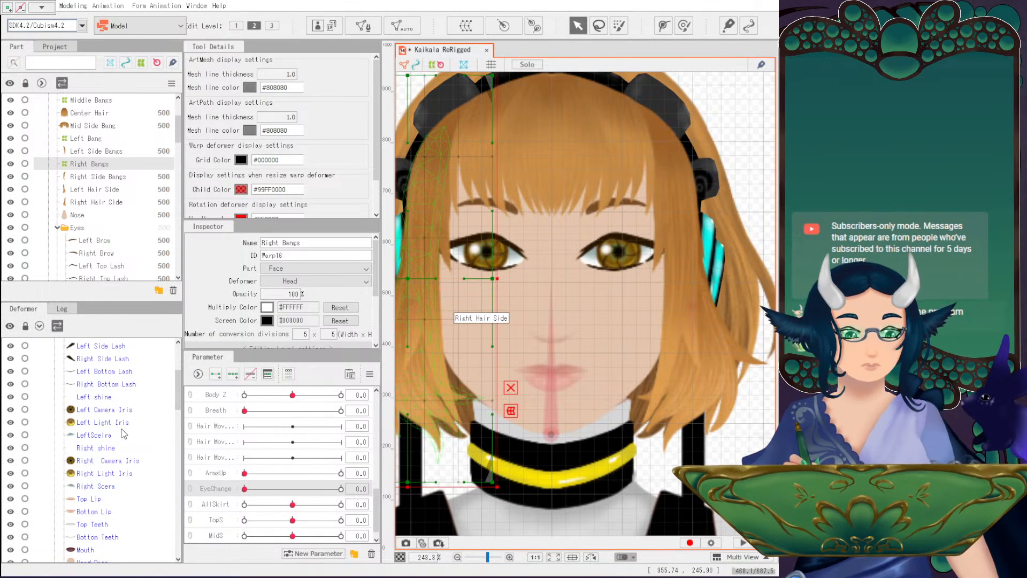
{"action": "scroll", "coordinate": [40, 439], "scroll_direction": "up", "scroll_amount": 2}
{"action": "scroll", "coordinate": [40, 440], "scroll_direction": "up", "scroll_amount": 1}
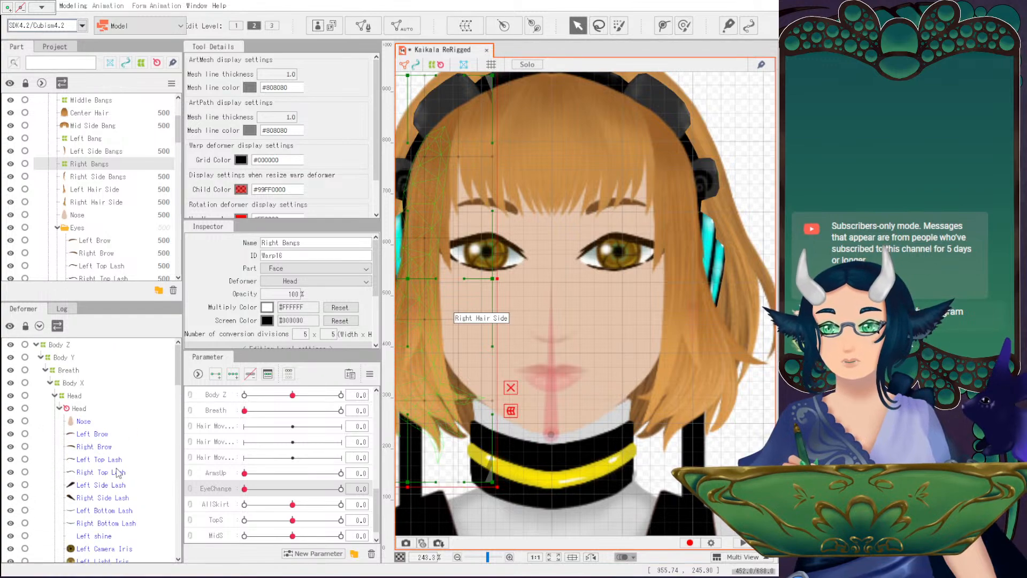
{"action": "left_click", "coordinate": [83, 421]}
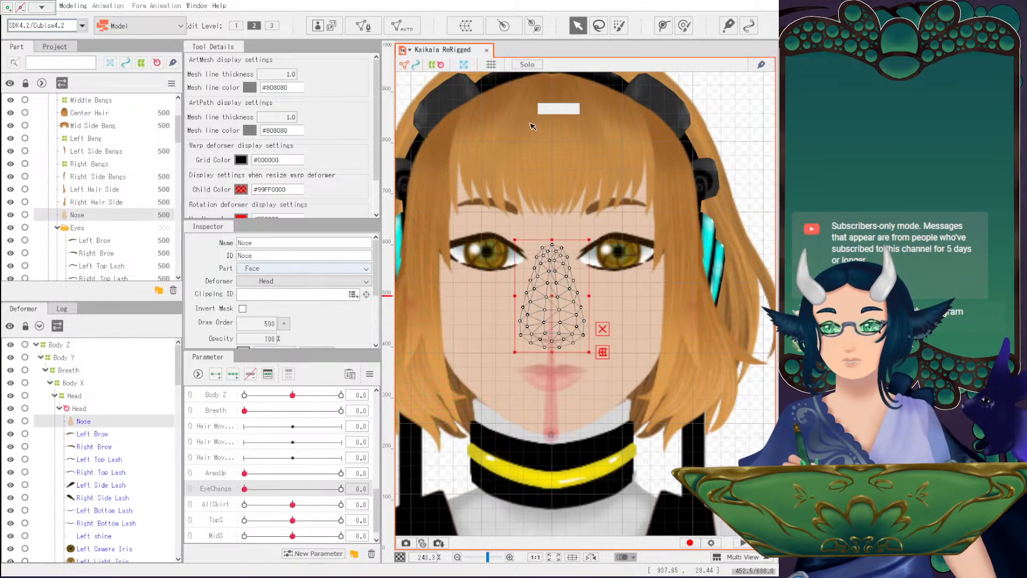
{"action": "left_click", "coordinate": [464, 27]}
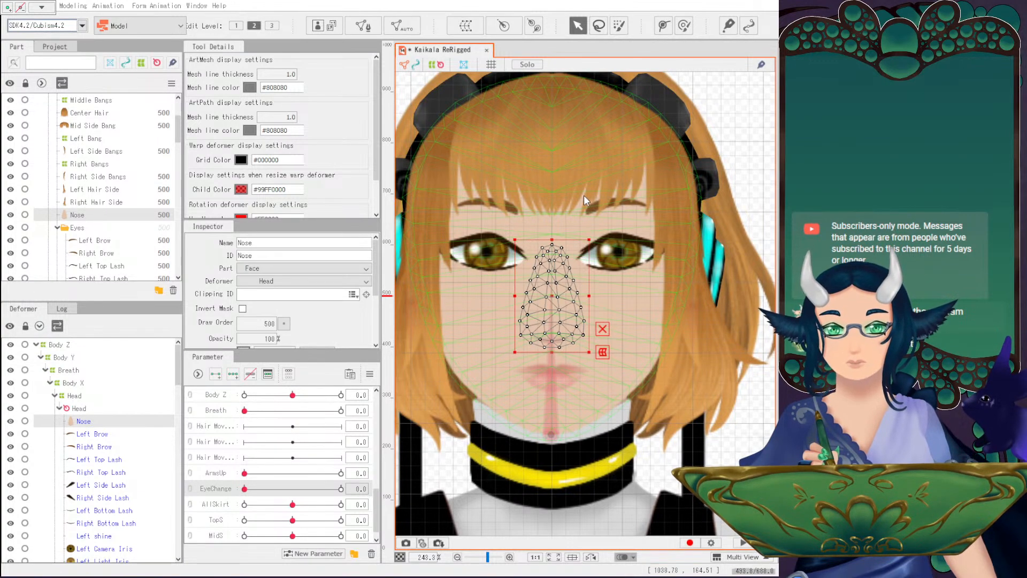
{"action": "left_click", "coordinate": [689, 392]}
Create three nested warp deformers around Left Brow, using Brow as the base name.
{"action": "scroll", "coordinate": [102, 439], "scroll_direction": "up", "scroll_amount": 5}
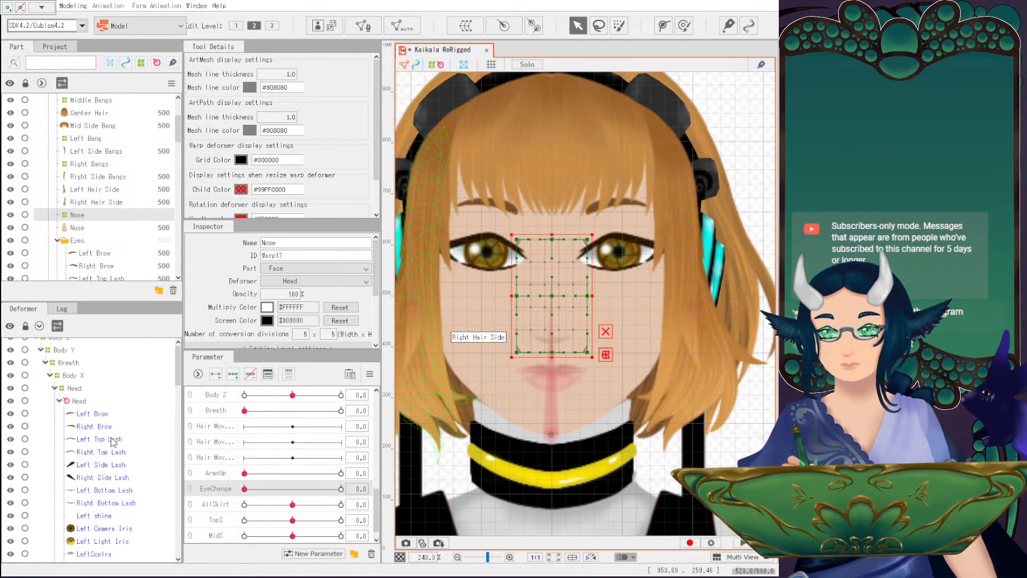
{"action": "left_click", "coordinate": [94, 414]}
{"action": "left_click", "coordinate": [473, 25]}
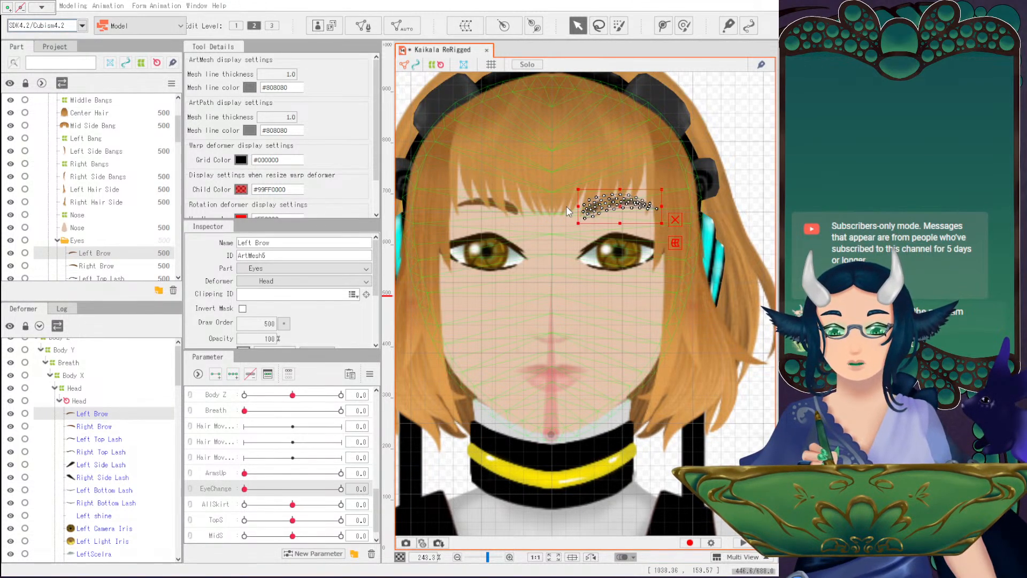
{"action": "left_click", "coordinate": [600, 382]}
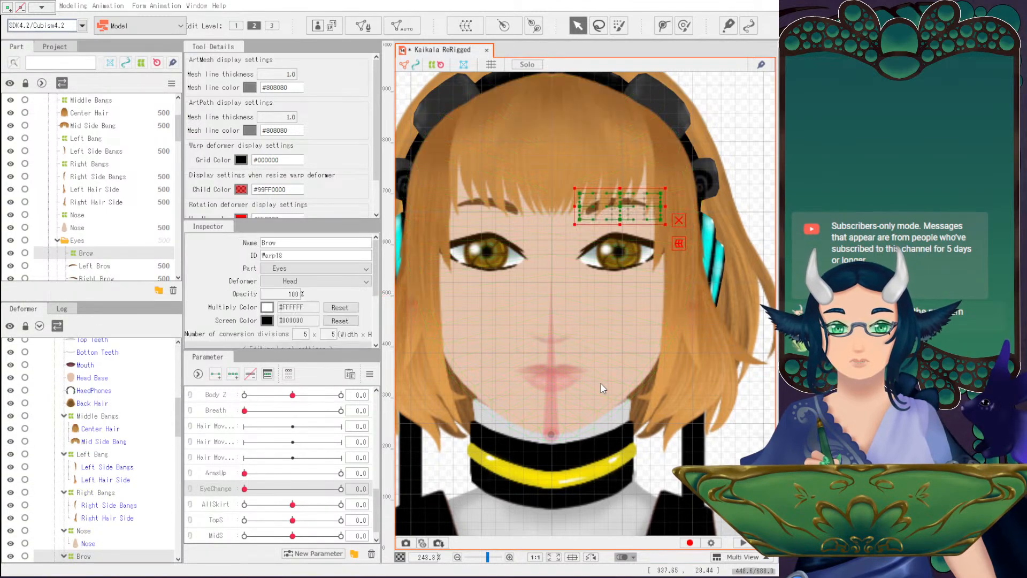
{"action": "left_click", "coordinate": [601, 382]}
{"action": "left_click", "coordinate": [683, 387]}
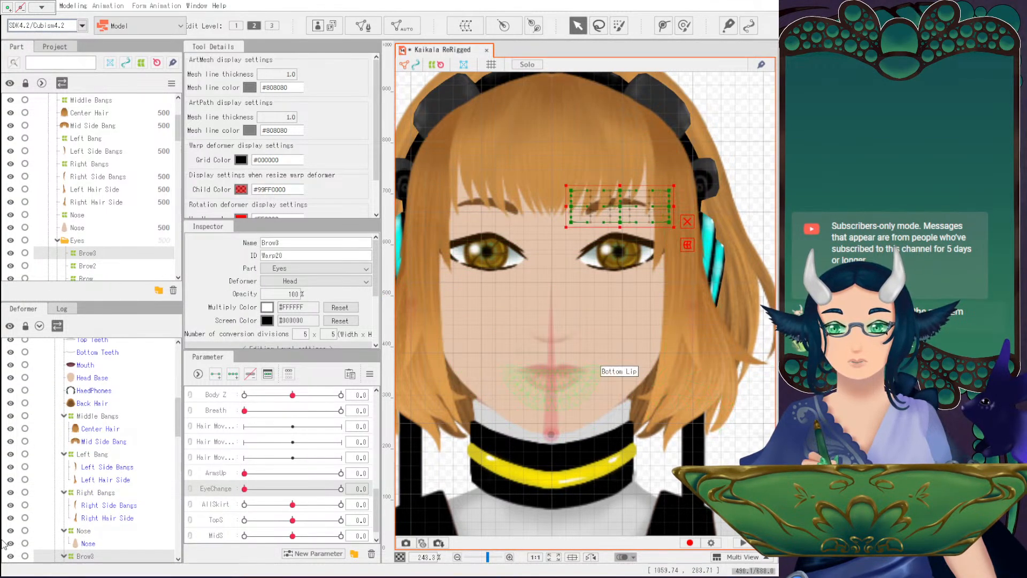
Expand the nested brow deformers in the hierarchy and move Right Brow directly under Brow3, alongside Brow2.
{"action": "scroll", "coordinate": [157, 469], "scroll_direction": "down", "scroll_amount": 3}
{"action": "scroll", "coordinate": [128, 464], "scroll_direction": "up", "scroll_amount": 1}
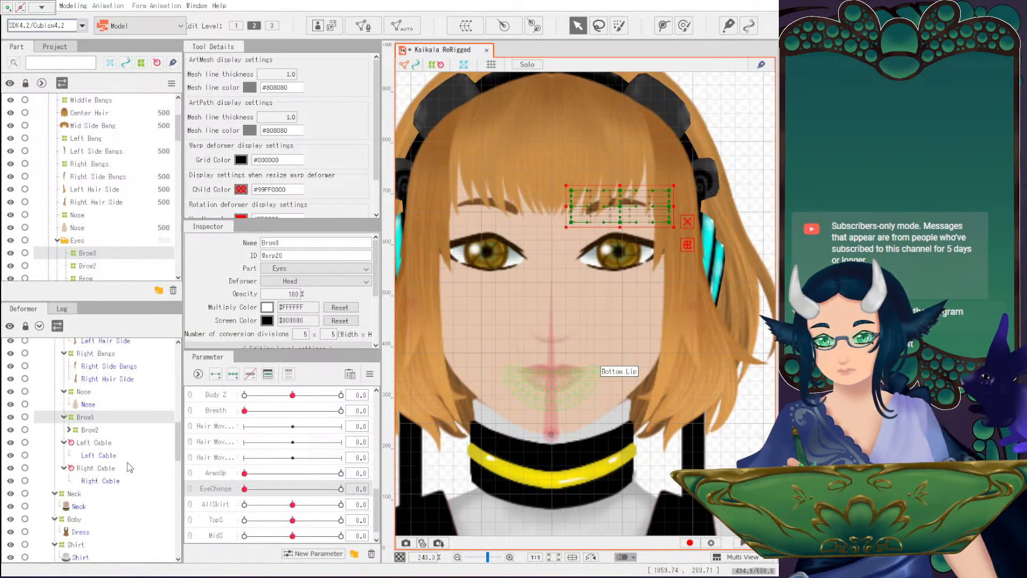
{"action": "left_click", "coordinate": [68, 429]}
{"action": "left_click", "coordinate": [128, 430]}
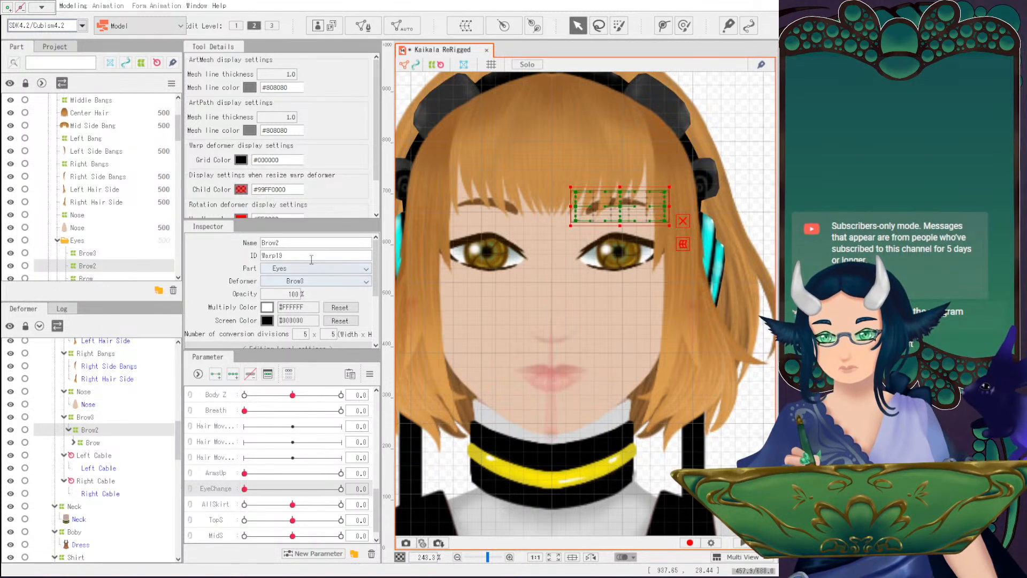
{"action": "left_click", "coordinate": [73, 443]}
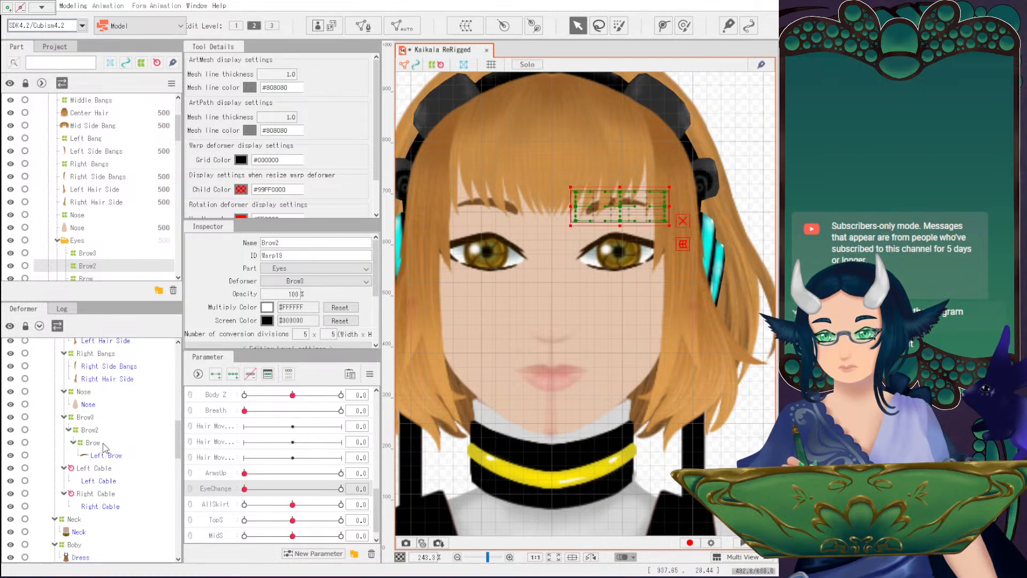
{"action": "left_click", "coordinate": [86, 417]}
{"action": "scroll", "coordinate": [91, 425], "scroll_direction": "up", "scroll_amount": 10}
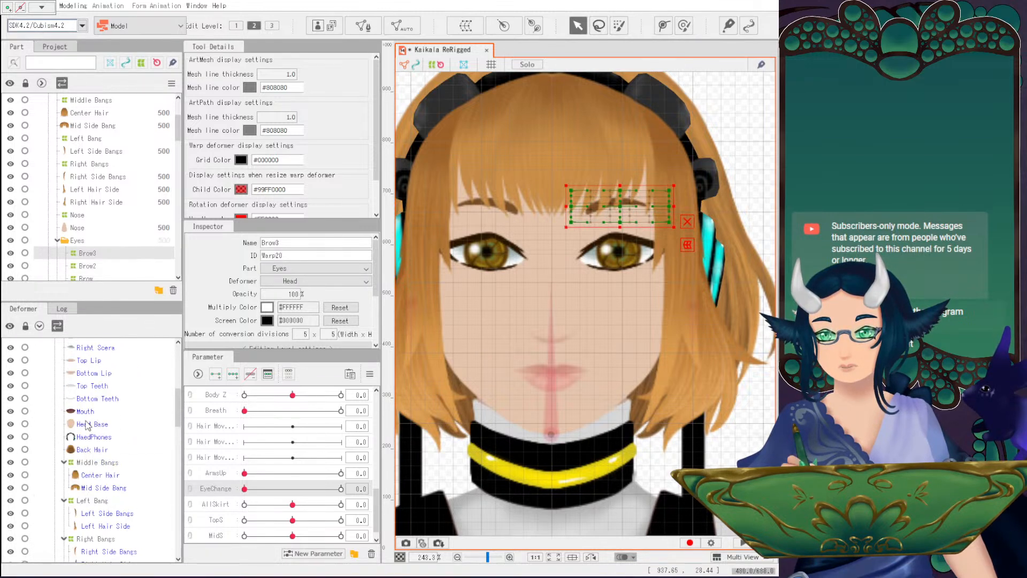
{"action": "scroll", "coordinate": [99, 426], "scroll_direction": "up", "scroll_amount": 1}
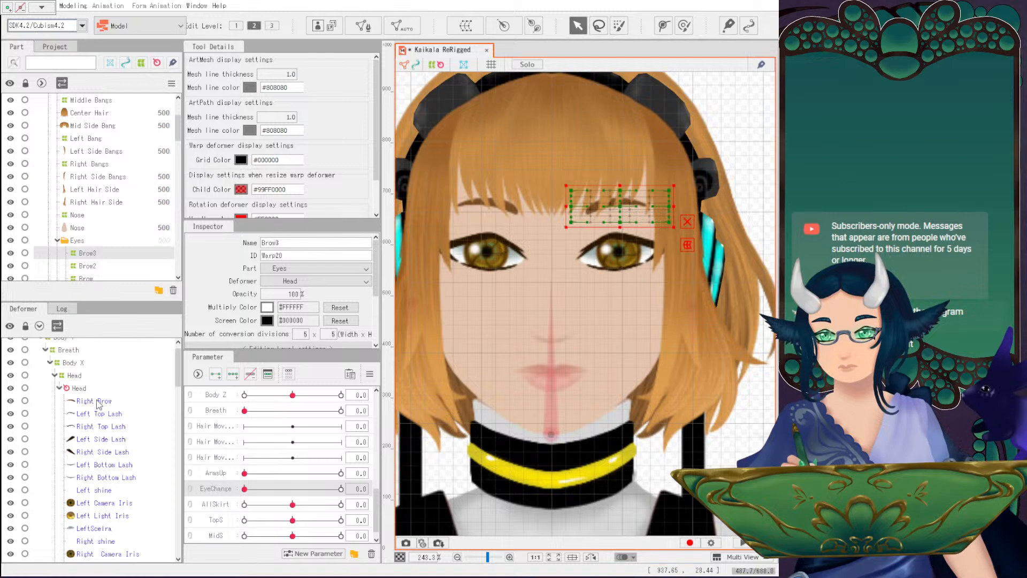
{"action": "left_click", "coordinate": [98, 402]}
{"action": "left_click_drag", "start_coordinate": [97, 404], "coordinate": [122, 505]}
Rename the outermost brow warp deformer, Brow3, as Both Brows.
{"action": "left_click", "coordinate": [86, 438]}
{"action": "double_click", "coordinate": [299, 242]}
{"action": "type", "text": "Brow"}
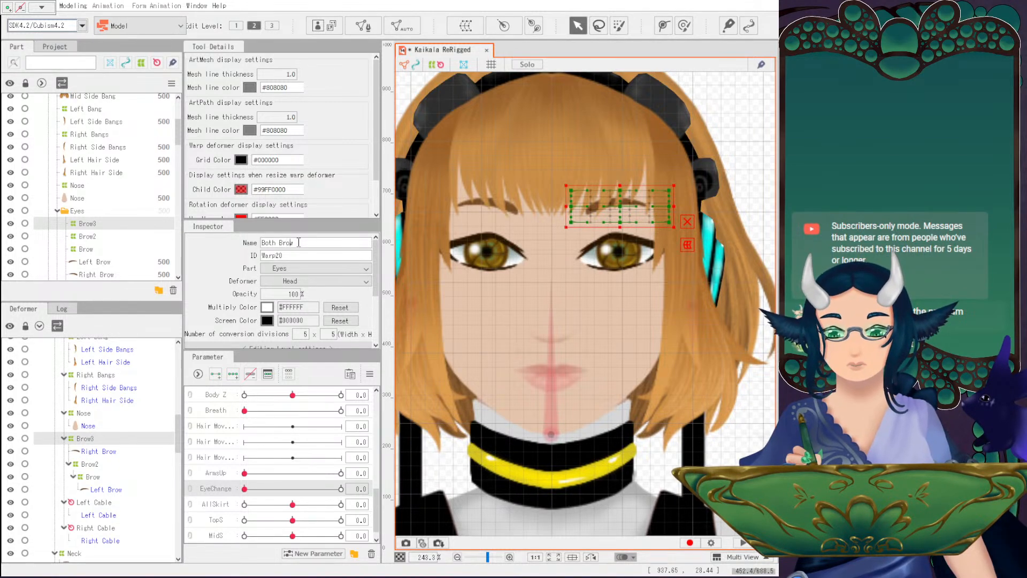
{"action": "key", "text": "Return"}
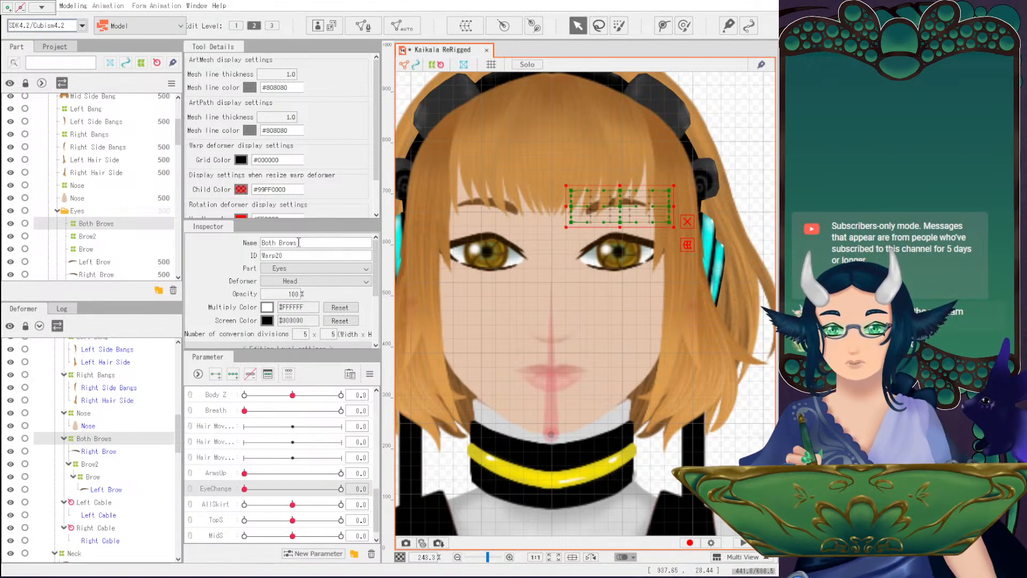
{"action": "left_click", "coordinate": [97, 468]}
{"action": "double_click", "coordinate": [286, 243]}
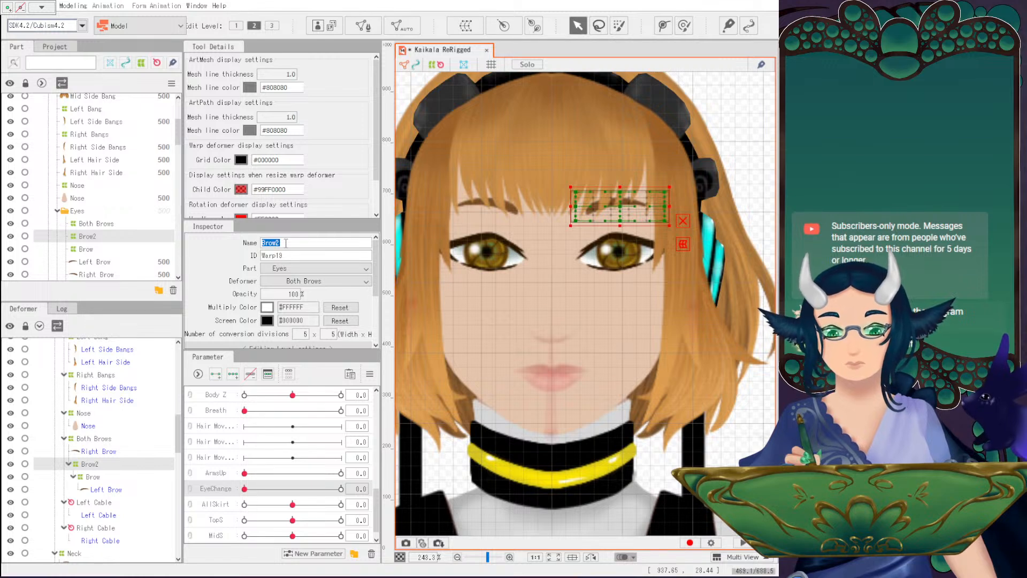
{"action": "type", "text": "Left"}
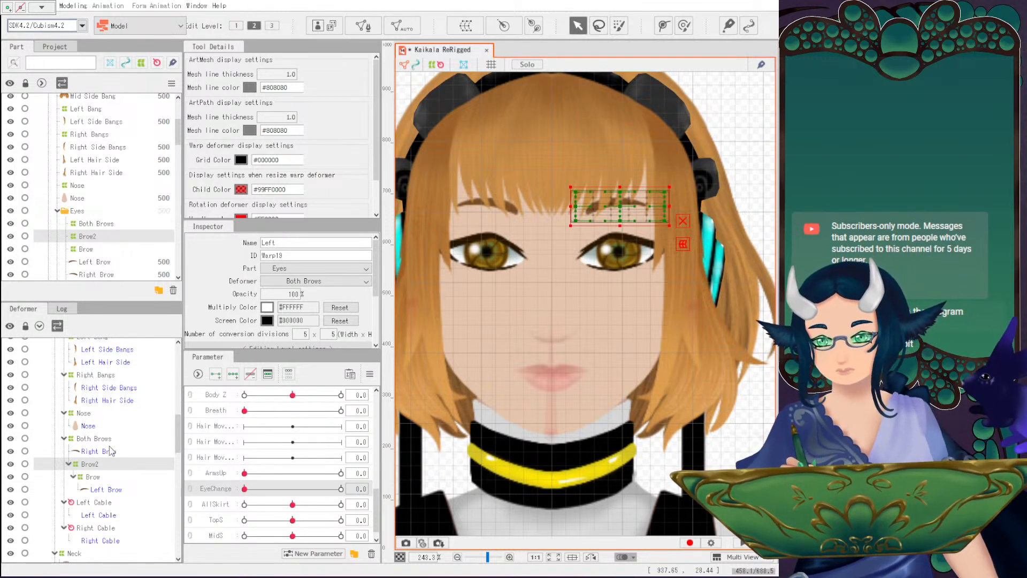
Move Brow, with Left Brow inside it, directly under Both Brows, and place Right Brow inside Brow2.
{"action": "left_click", "coordinate": [90, 467]}
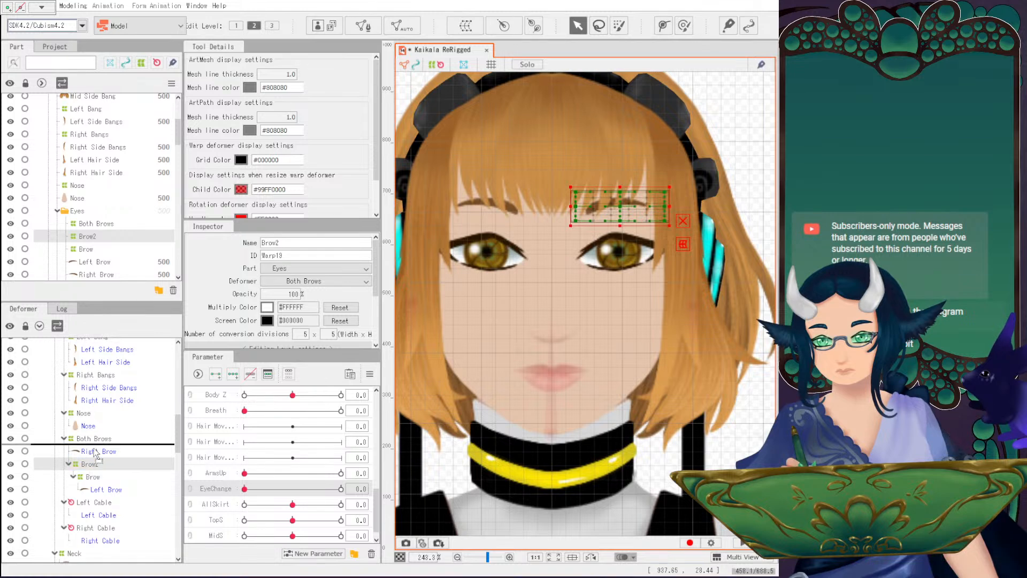
{"action": "left_click", "coordinate": [94, 478]}
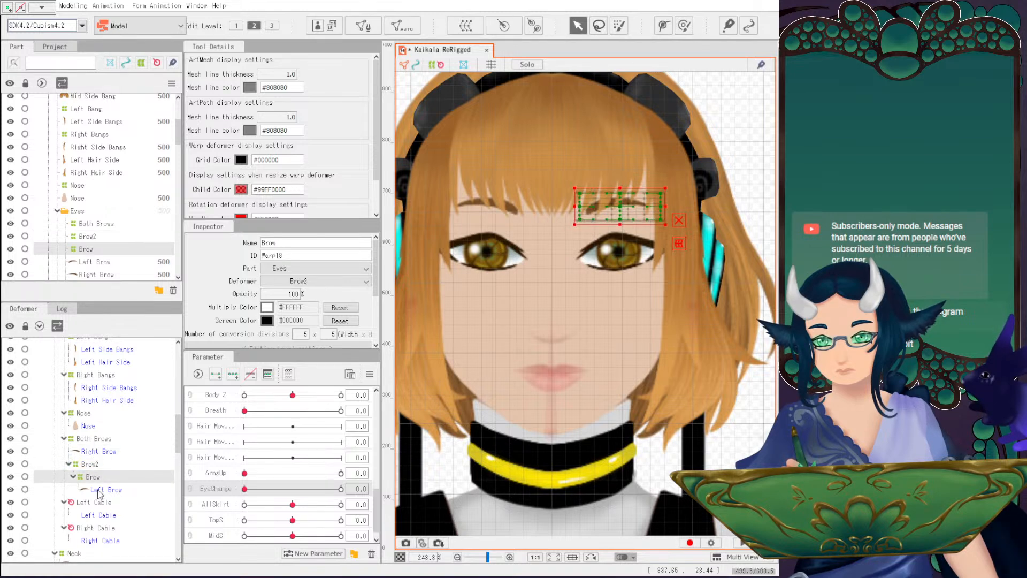
{"action": "left_click", "coordinate": [98, 489], "text": "ctrl"}
{"action": "left_click_drag", "start_coordinate": [91, 477], "coordinate": [93, 463]}
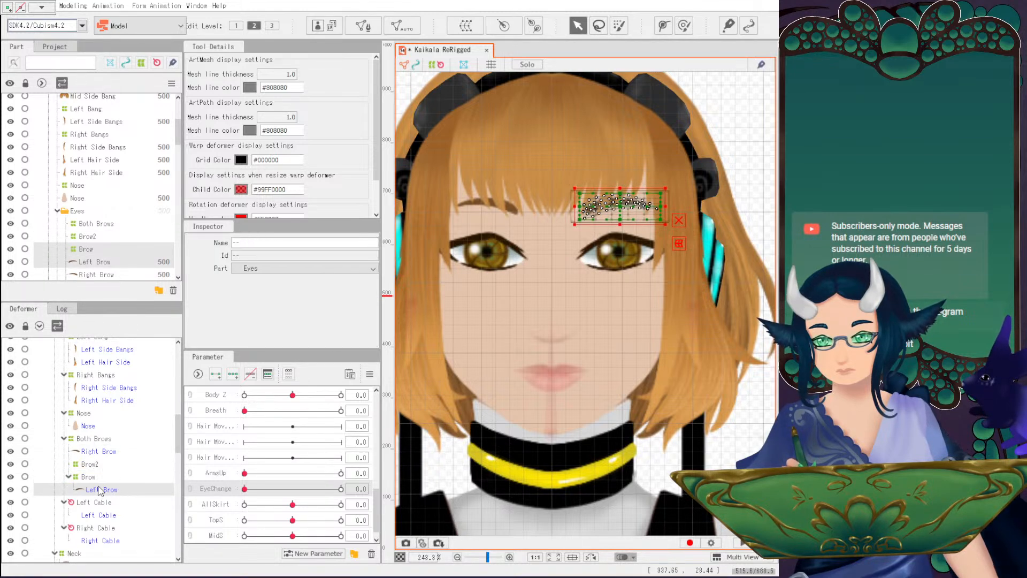
{"action": "left_click", "coordinate": [90, 464]}
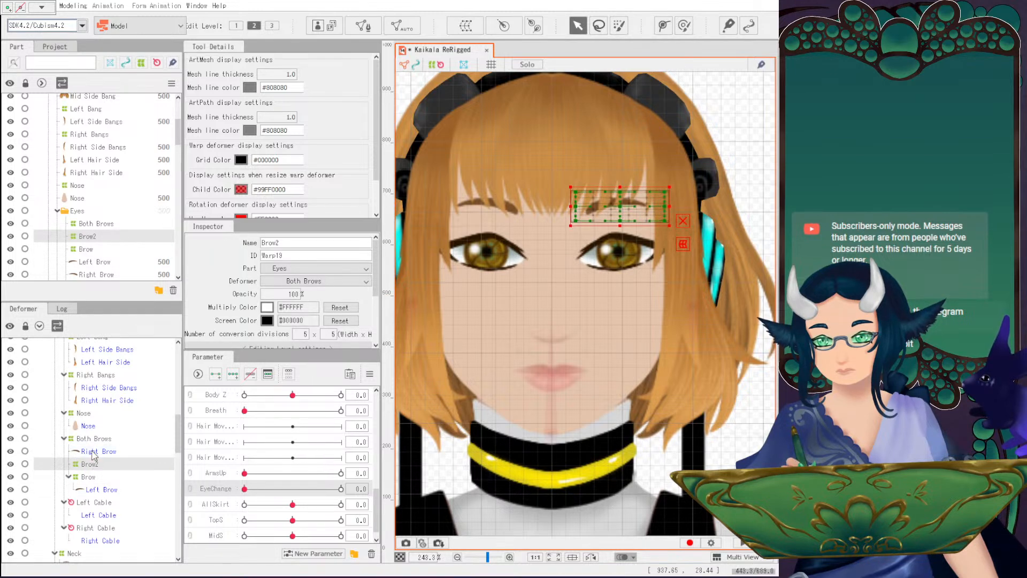
{"action": "left_click_drag", "start_coordinate": [92, 453], "coordinate": [71, 456]}
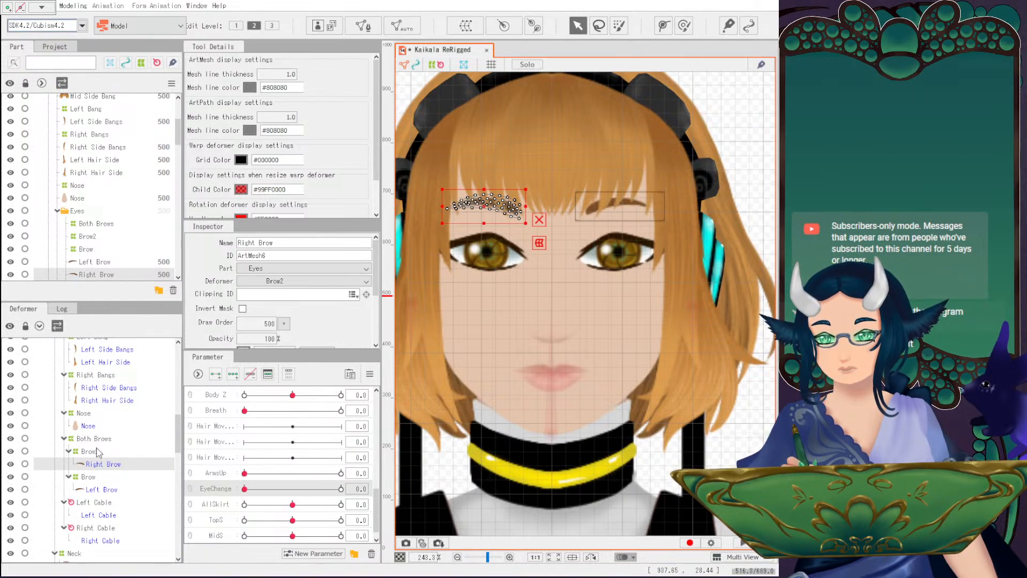
Create one parent warp deformer around Brow2 and another around Brow, both under Both Brows.
{"action": "left_click", "coordinate": [92, 452]}
{"action": "left_click", "coordinate": [465, 25]}
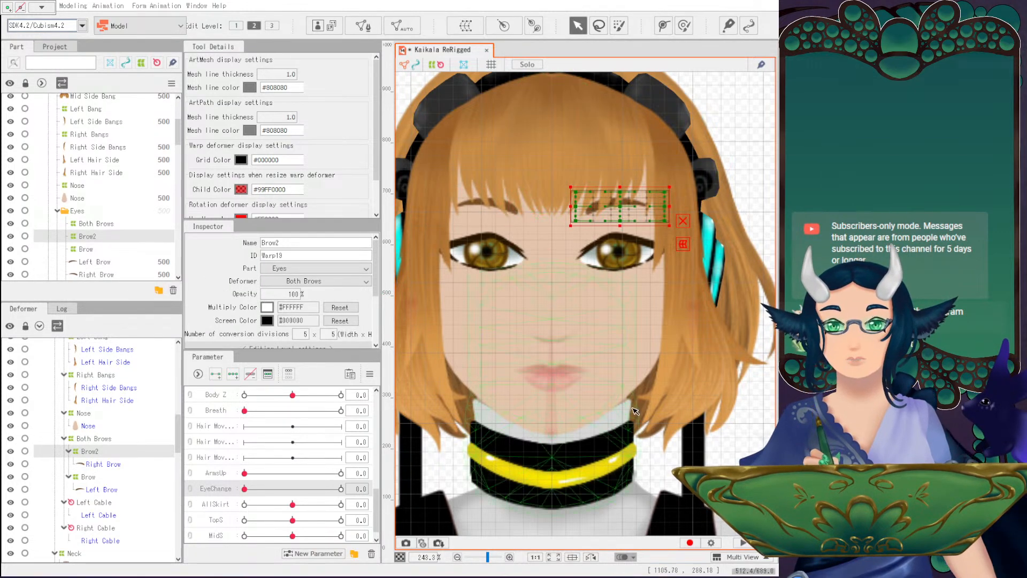
{"action": "left_click", "coordinate": [663, 387]}
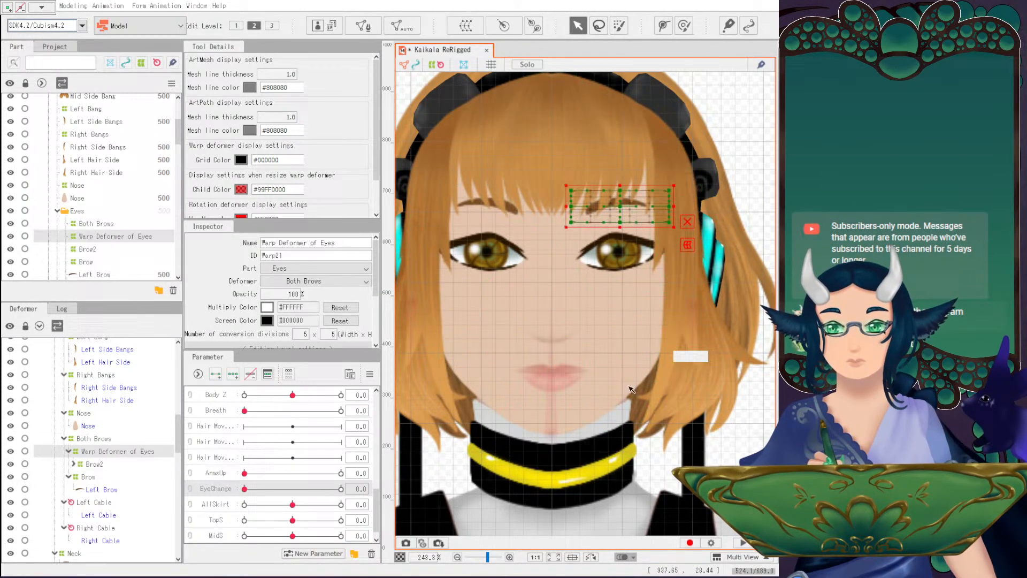
{"action": "left_click", "coordinate": [73, 464]}
{"action": "left_click", "coordinate": [94, 490]}
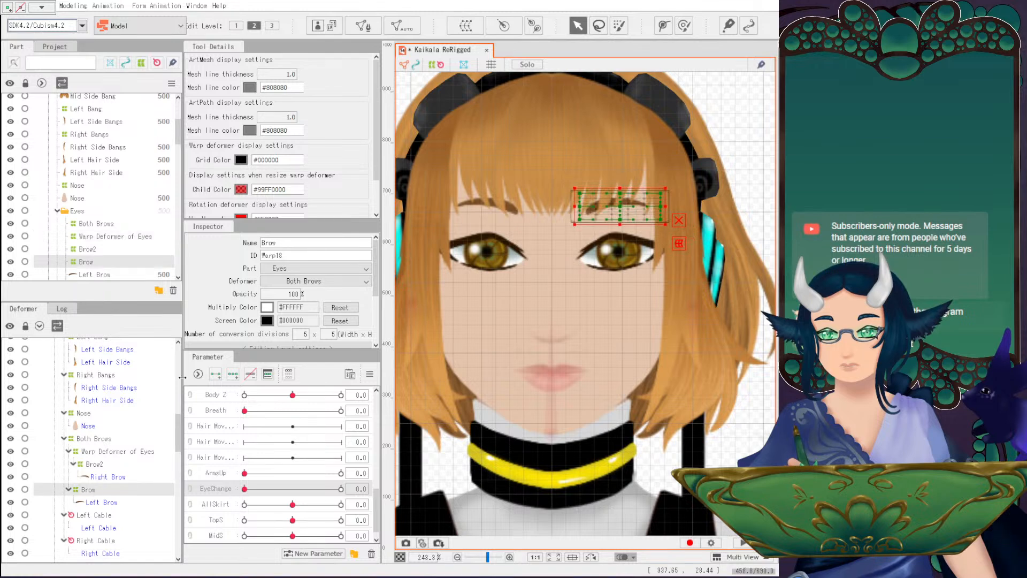
{"action": "left_click", "coordinate": [677, 383]}
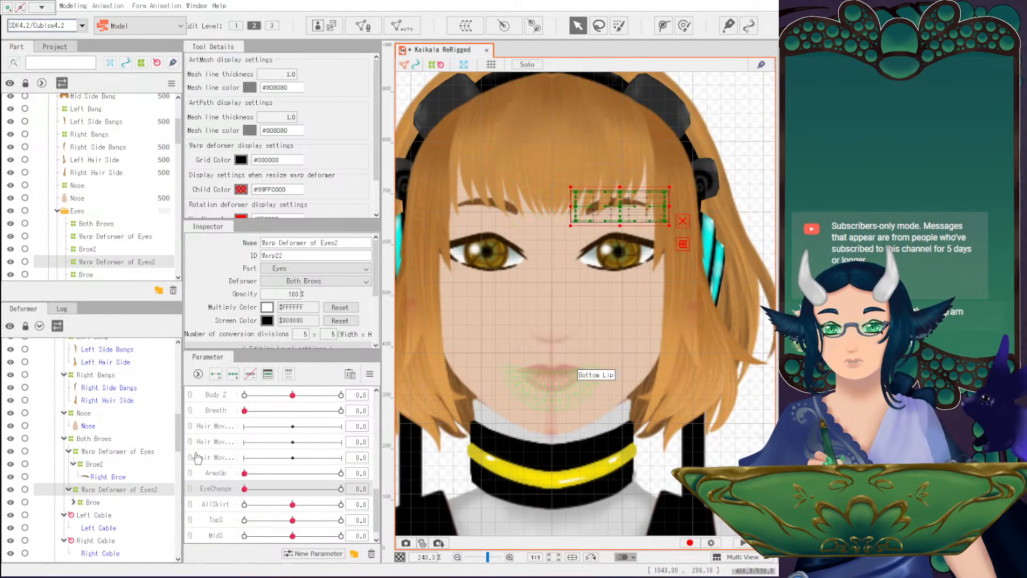
Widen the Both Brows warp deformer across the forehead so that it encloses both eyebrows.
{"action": "scroll", "coordinate": [144, 438], "scroll_direction": "down", "scroll_amount": 1}
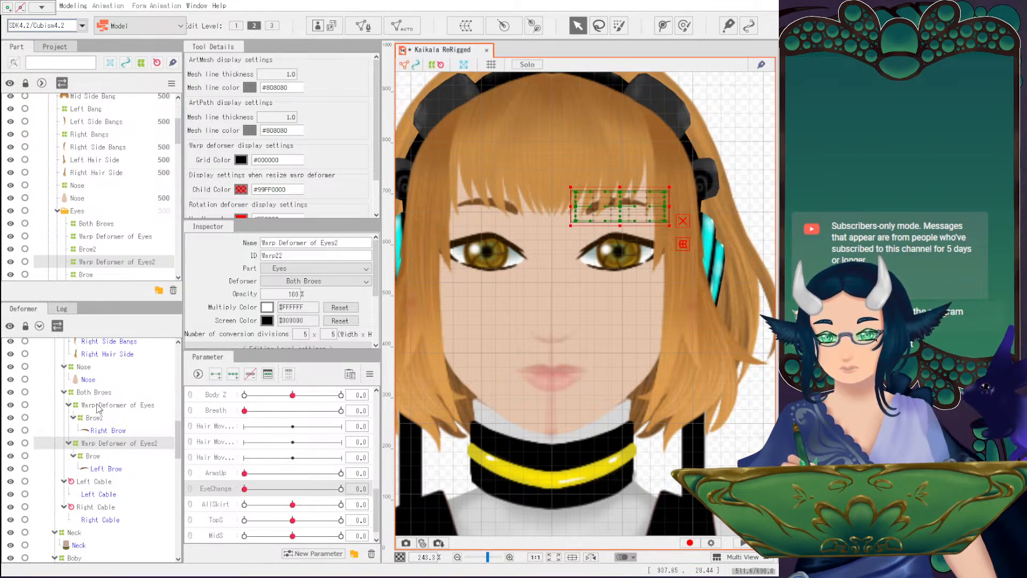
{"action": "left_click", "coordinate": [171, 392]}
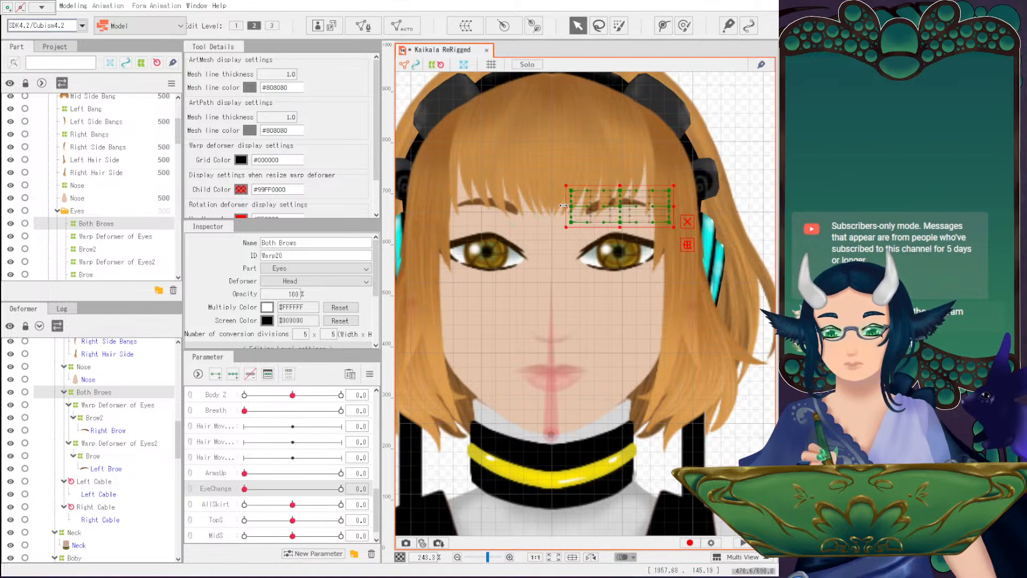
{"action": "left_click_drag", "start_coordinate": [564, 205], "coordinate": [419, 199]}
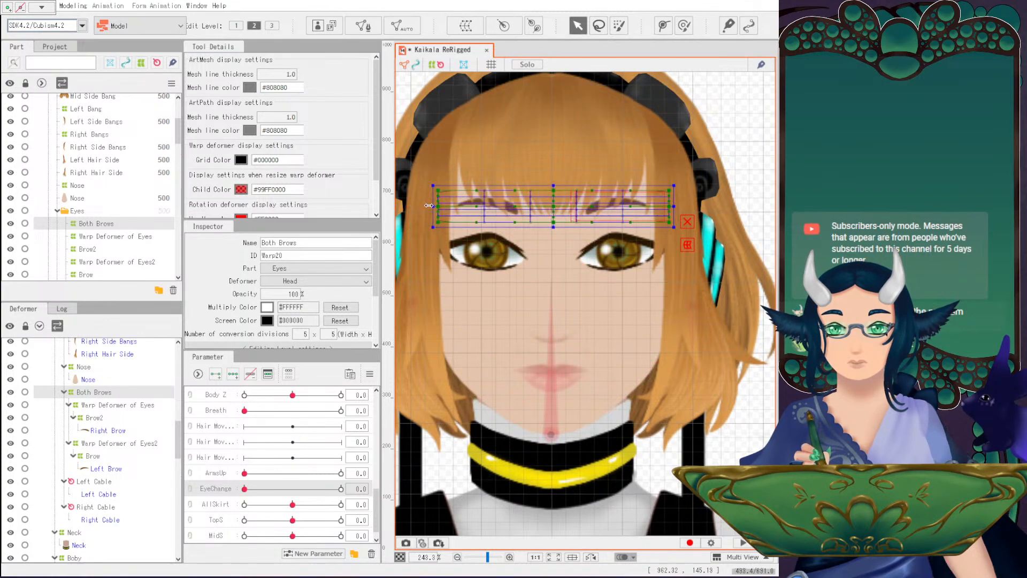
Rename the warp deformer that is the parent of Brow2 as Right Brow Position.
{"action": "left_click", "coordinate": [100, 404]}
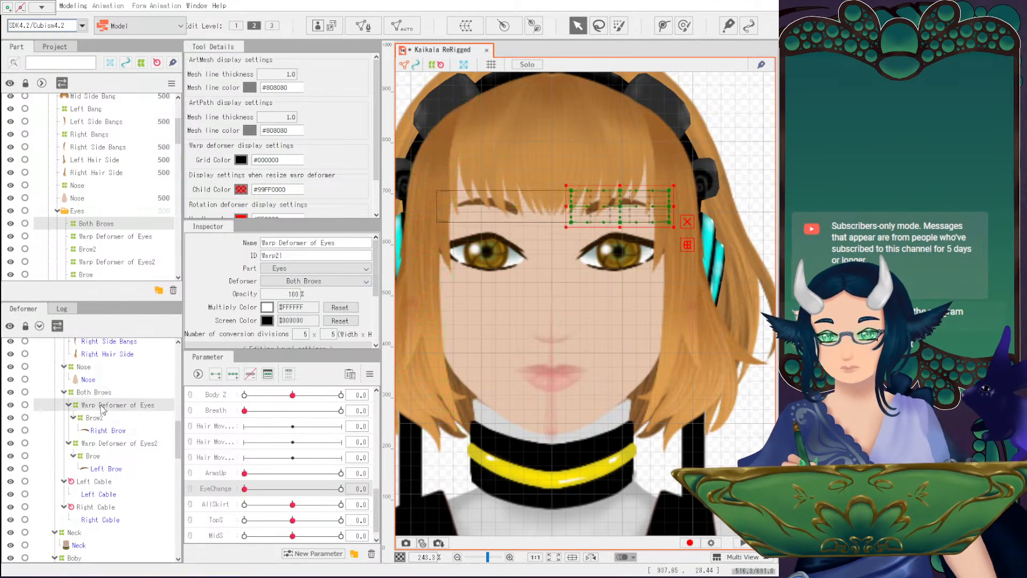
{"action": "triple_click", "coordinate": [346, 242]}
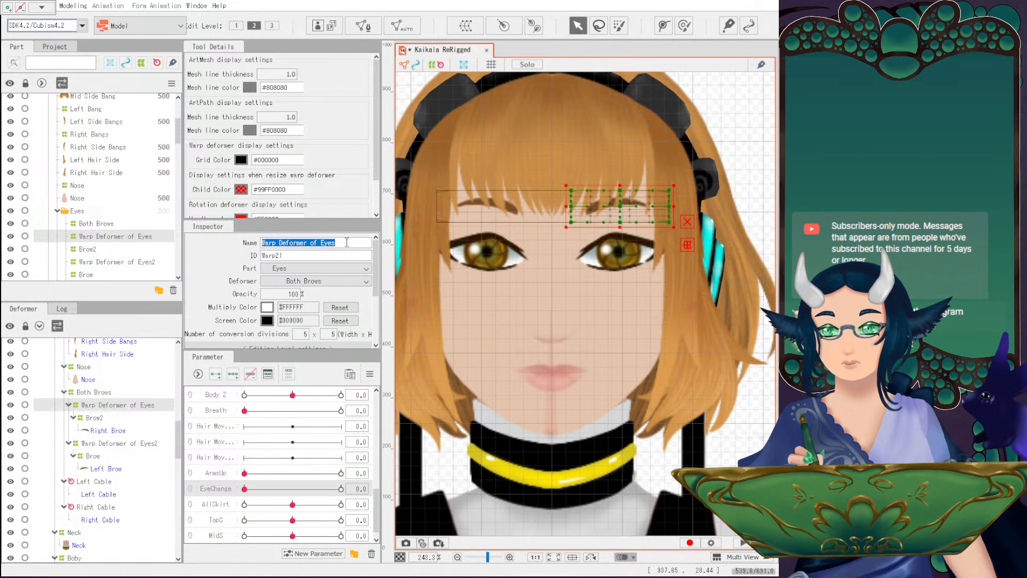
{"action": "type", "text": "Ri"}
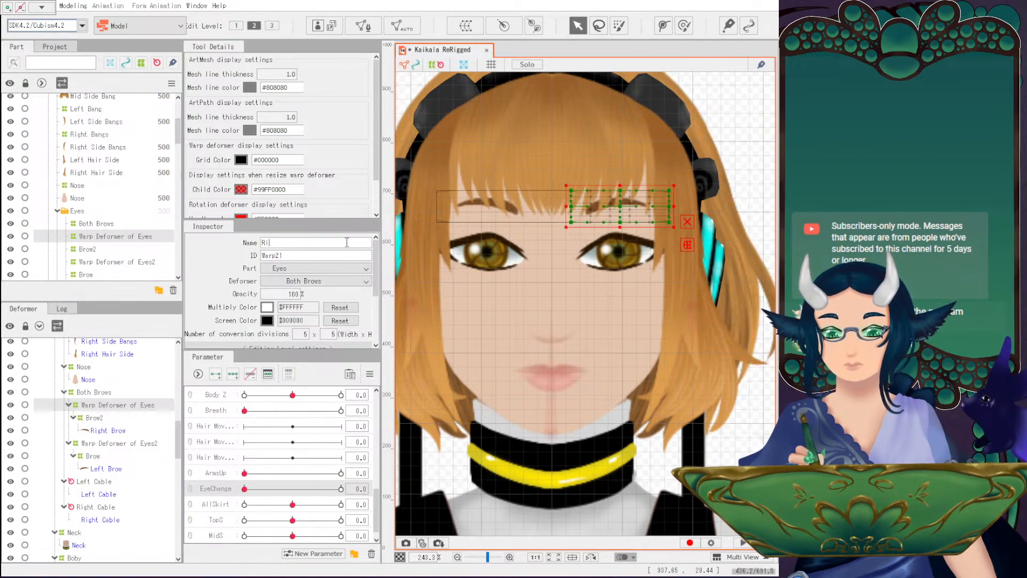
{"action": "type", "text": "ght Brow Po"}
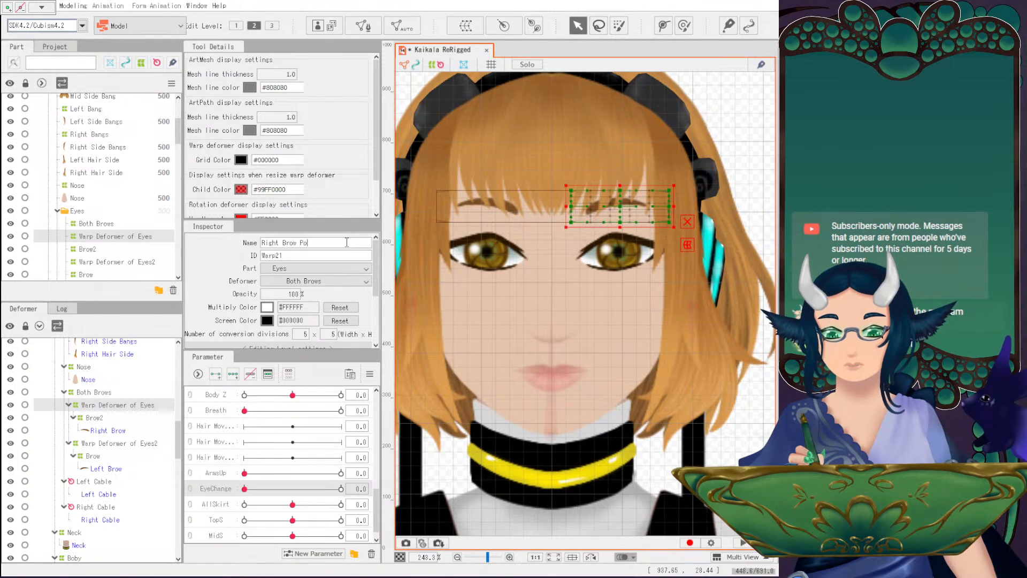
{"action": "type", "text": "sition"}
{"action": "key", "text": "Return"}
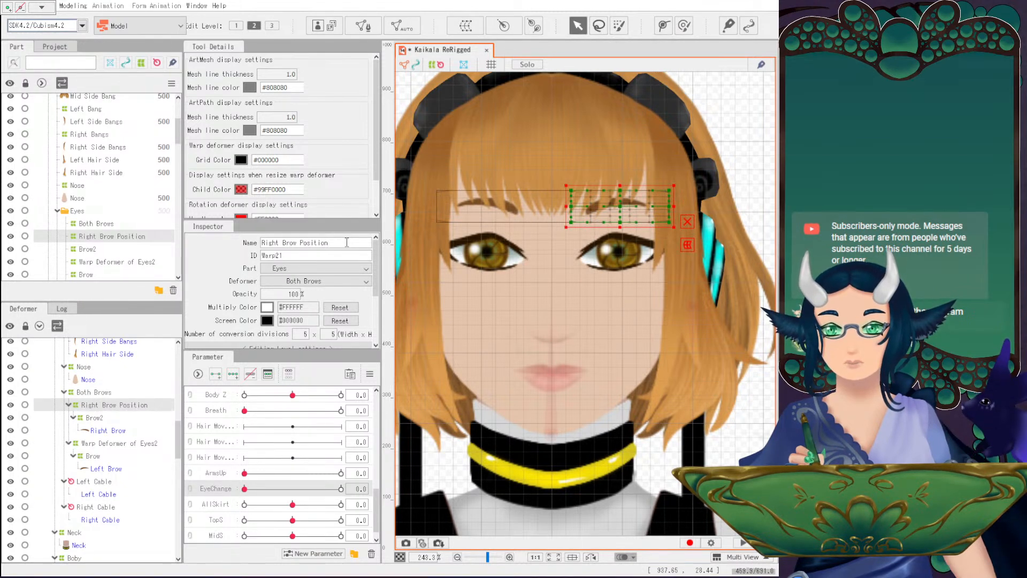
Rename the Brow2 warp deformer as Right Brow Angle.
{"action": "left_click", "coordinate": [107, 418]}
{"action": "double_click", "coordinate": [298, 240]}
{"action": "type", "text": "Right"}
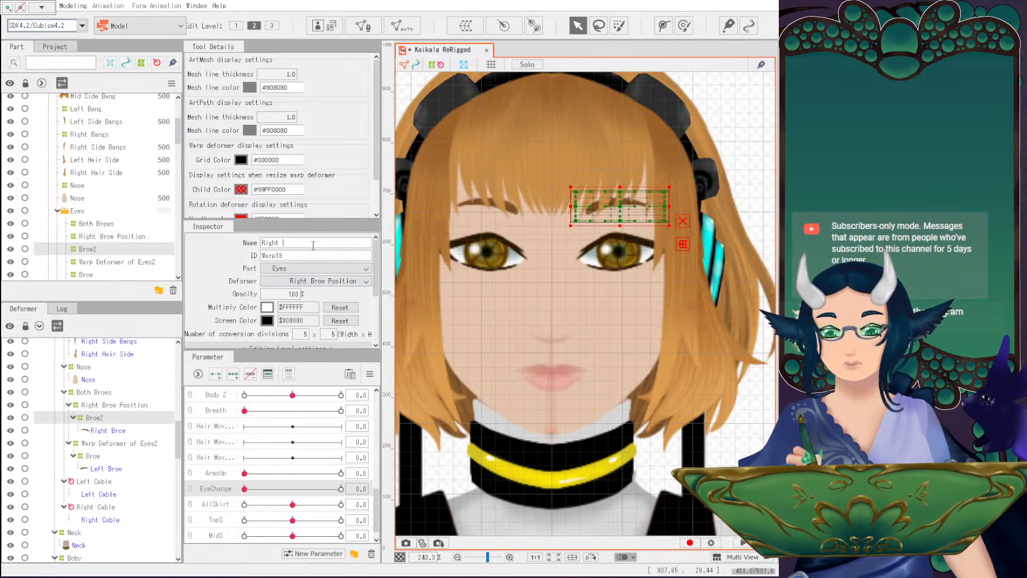
{"action": "type", "text": " Brow Angle"}
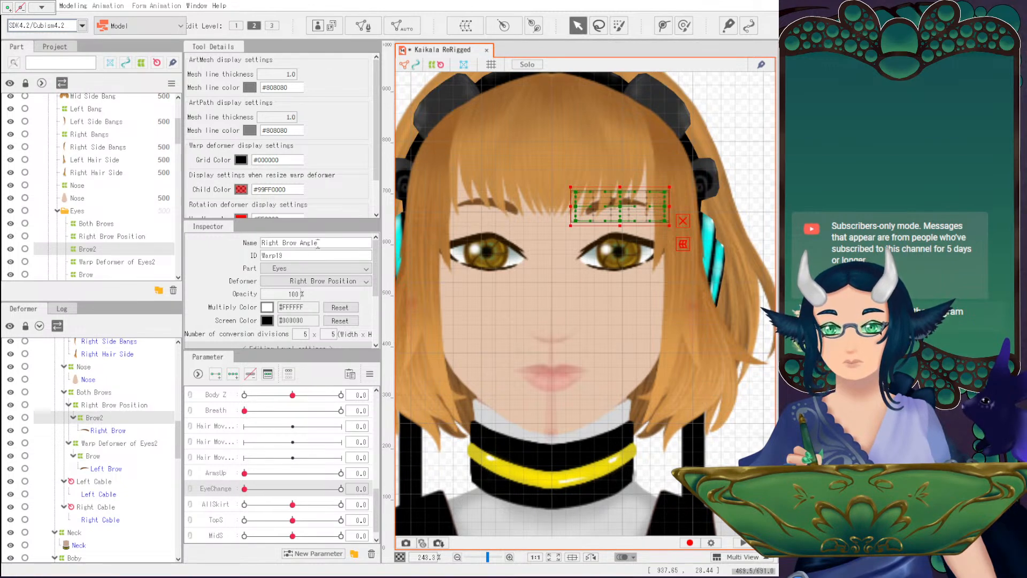
{"action": "key", "text": "Return"}
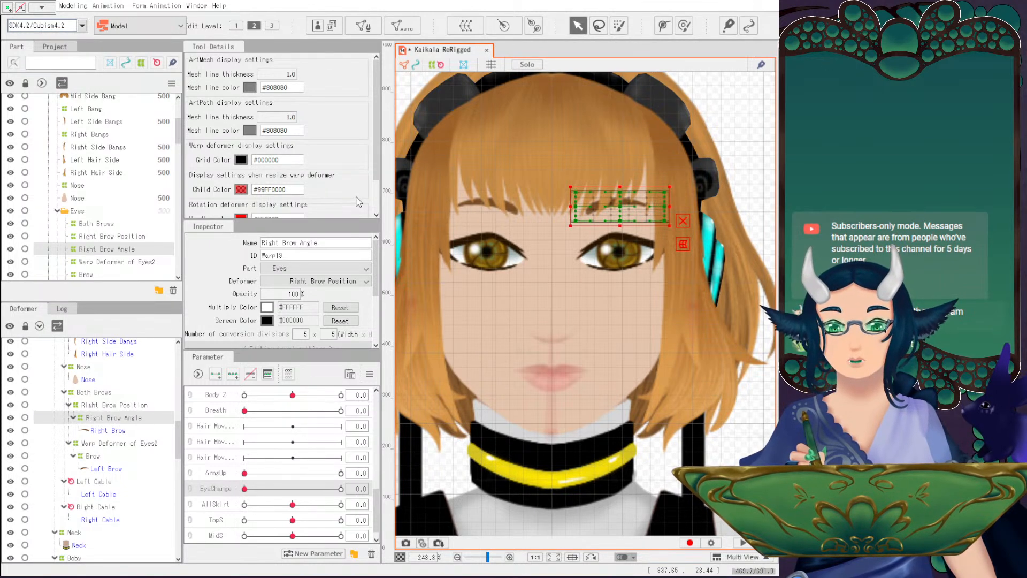
Rename the warp deformer that is the parent of Brow as Left Brow Position.
{"action": "left_click", "coordinate": [115, 444]}
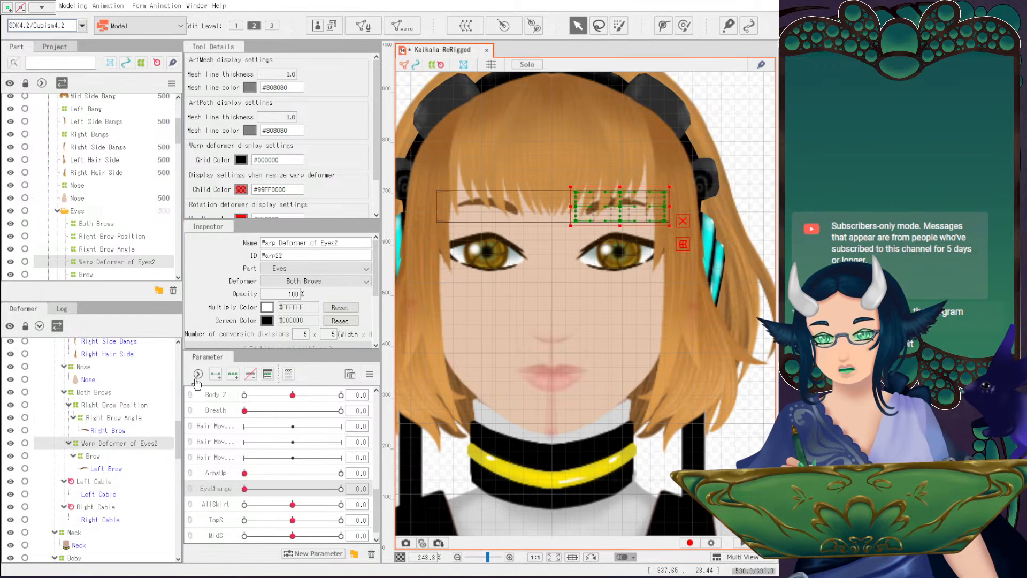
{"action": "triple_click", "coordinate": [349, 241]}
{"action": "type", "text": "Lef"}
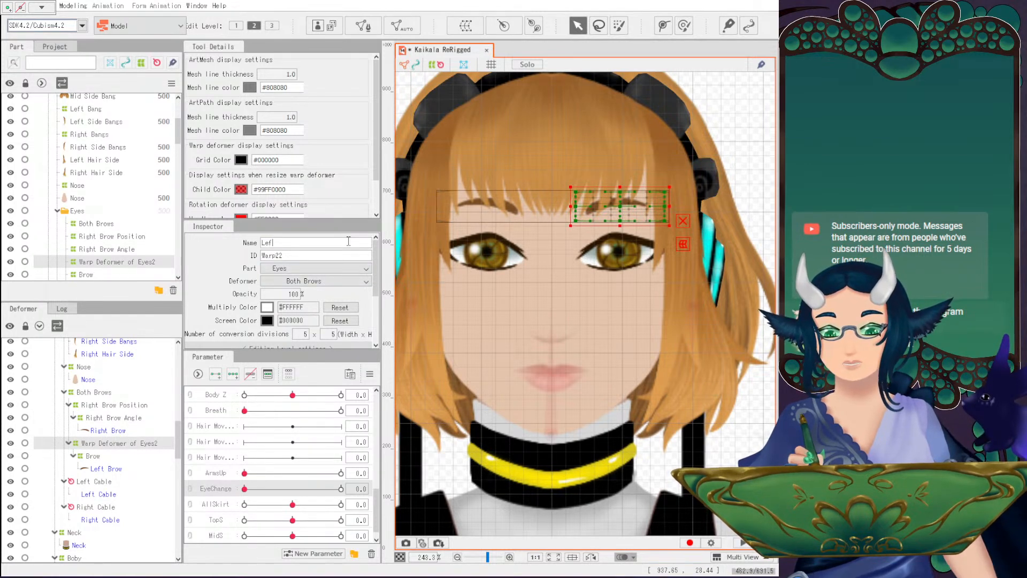
{"action": "type", "text": "t "}
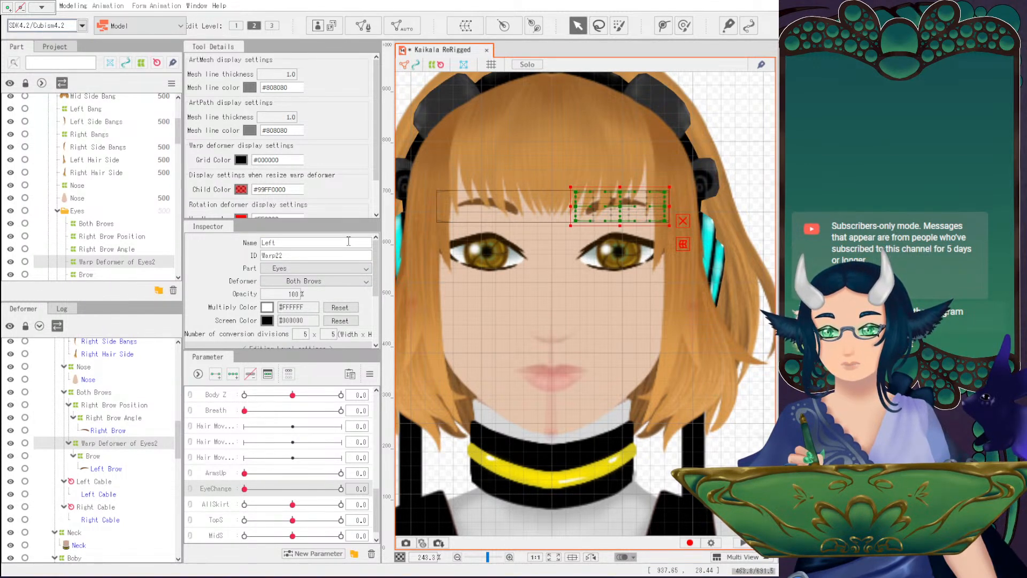
{"action": "type", "text": "Brow"}
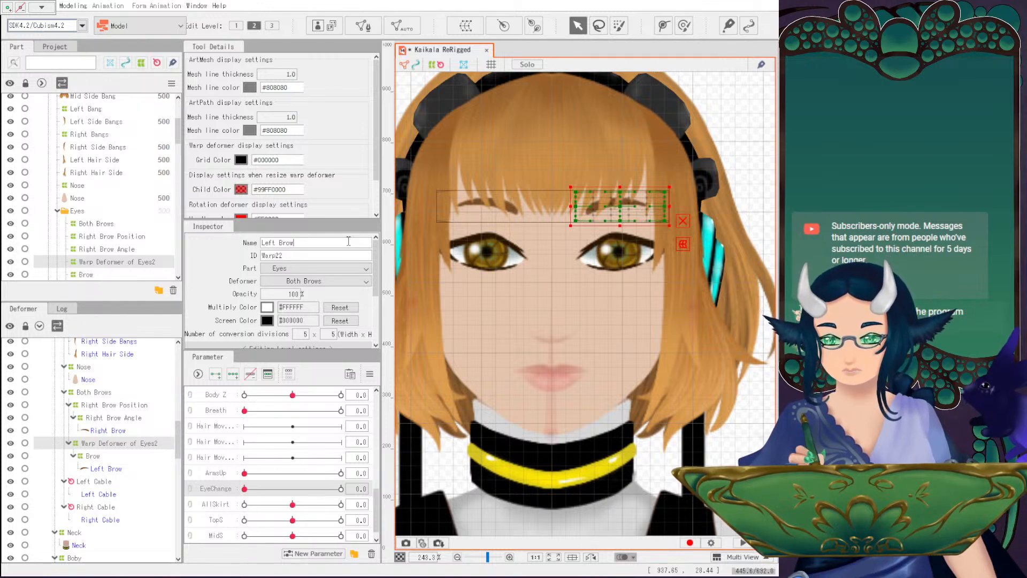
{"action": "type", "text": " Position"}
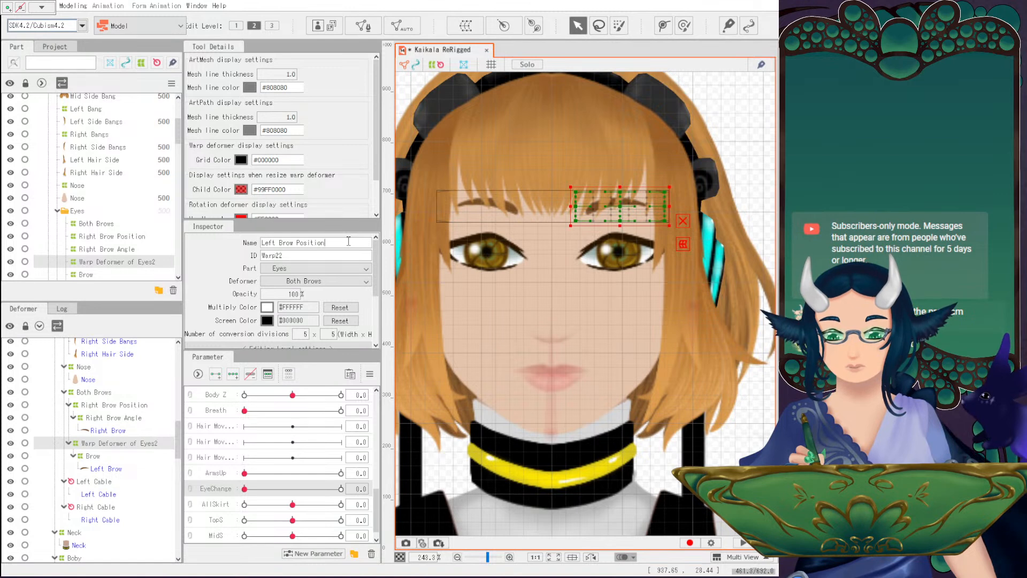
{"action": "key", "text": "Return"}
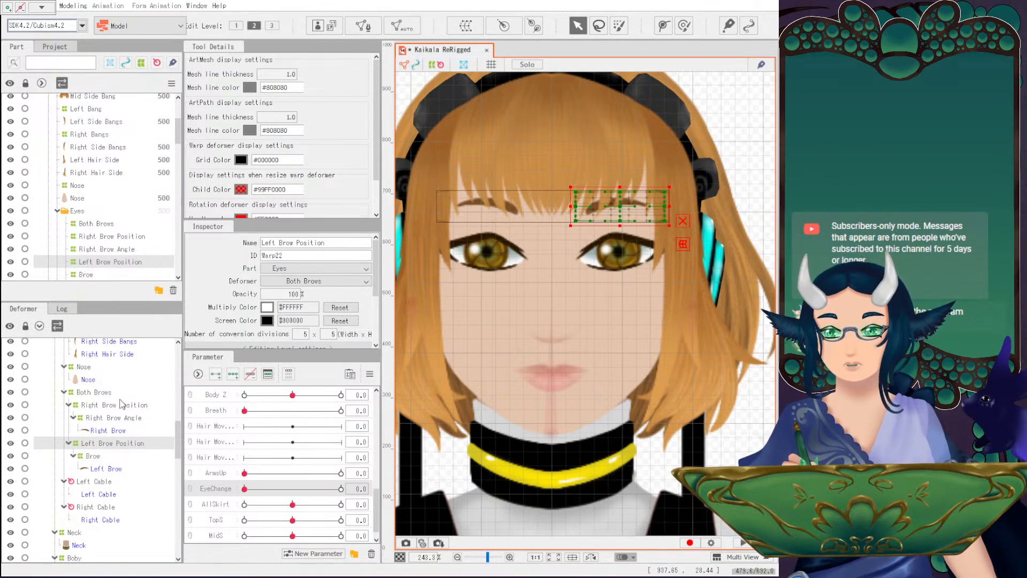
{"action": "left_click", "coordinate": [92, 394]}
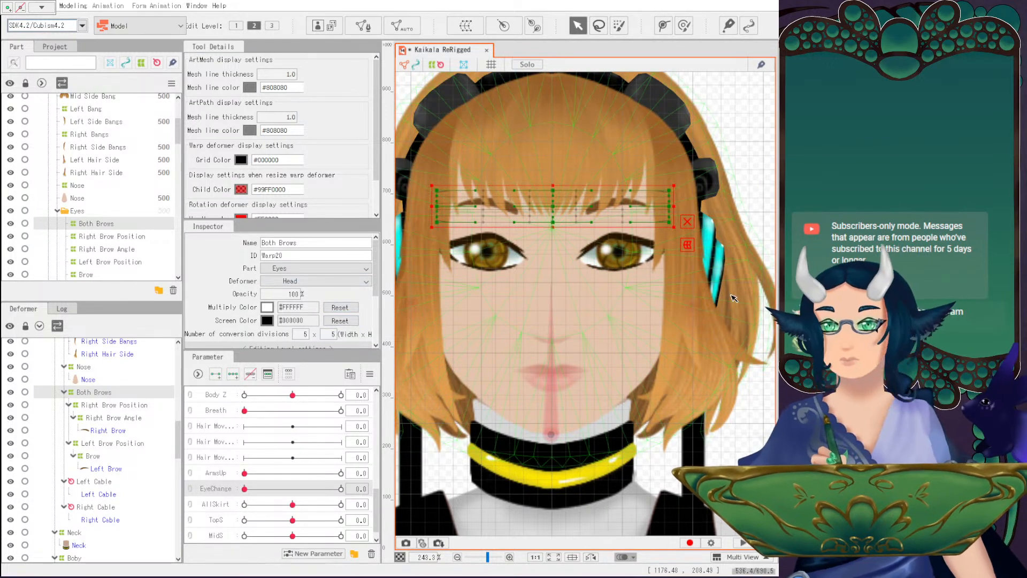
{"action": "left_click", "coordinate": [115, 405]}
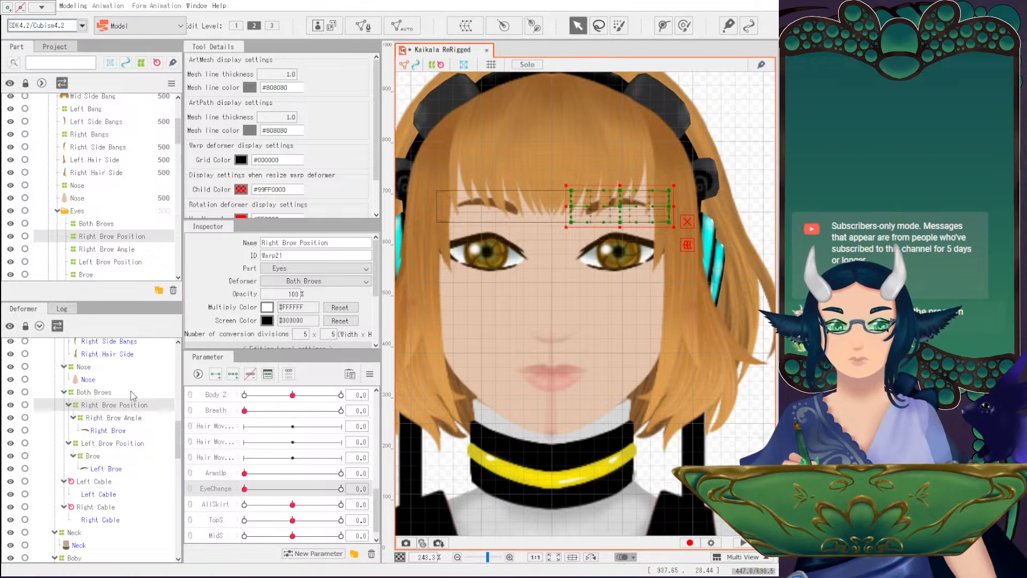
{"action": "left_click", "coordinate": [107, 418]}
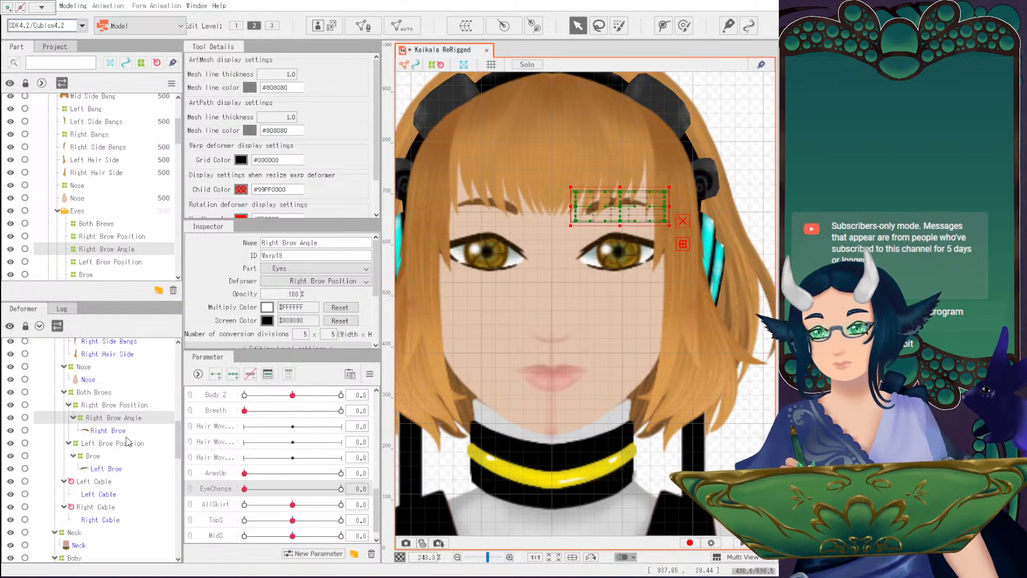
Rename the Brow warp deformer above the Left Brow mesh as Left Brow Angle.
{"action": "left_click", "coordinate": [85, 455]}
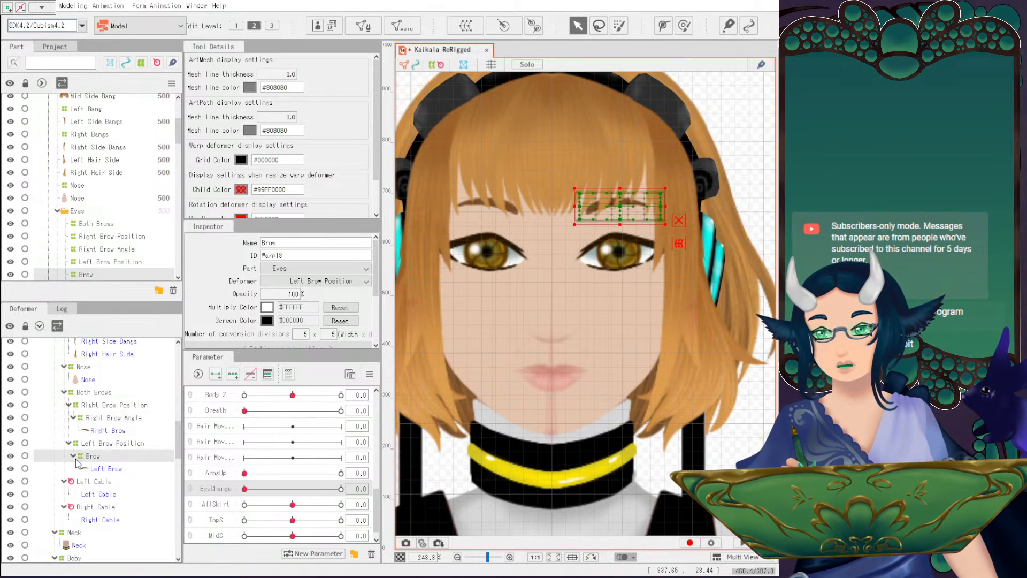
{"action": "left_click", "coordinate": [73, 456]}
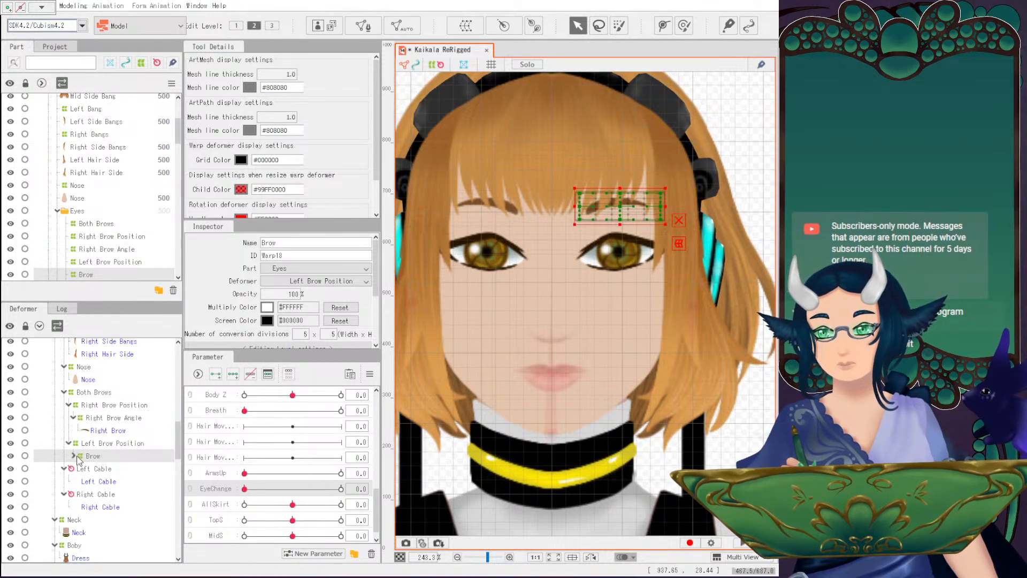
{"action": "left_click", "coordinate": [74, 456]}
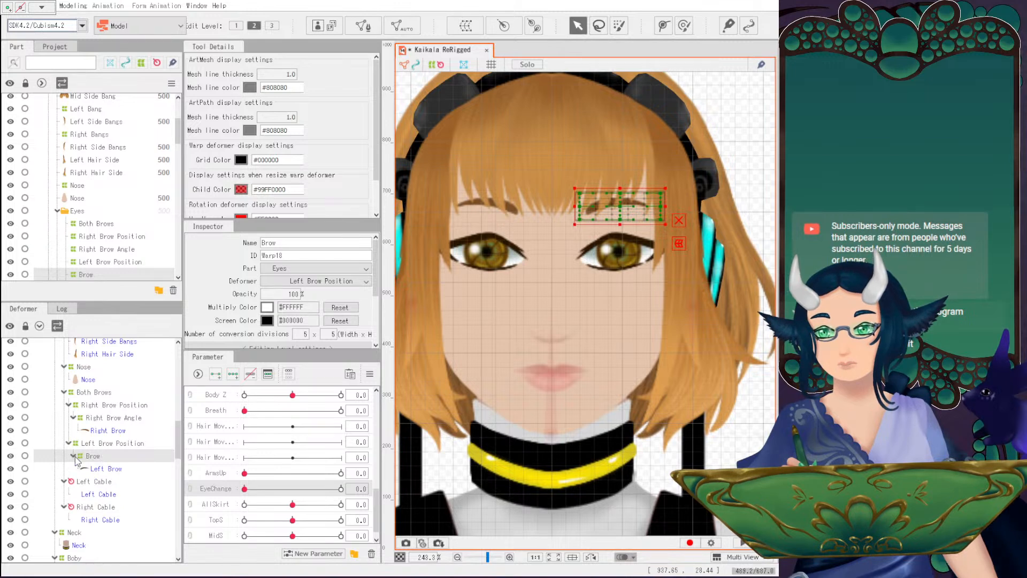
{"action": "left_click", "coordinate": [287, 244]}
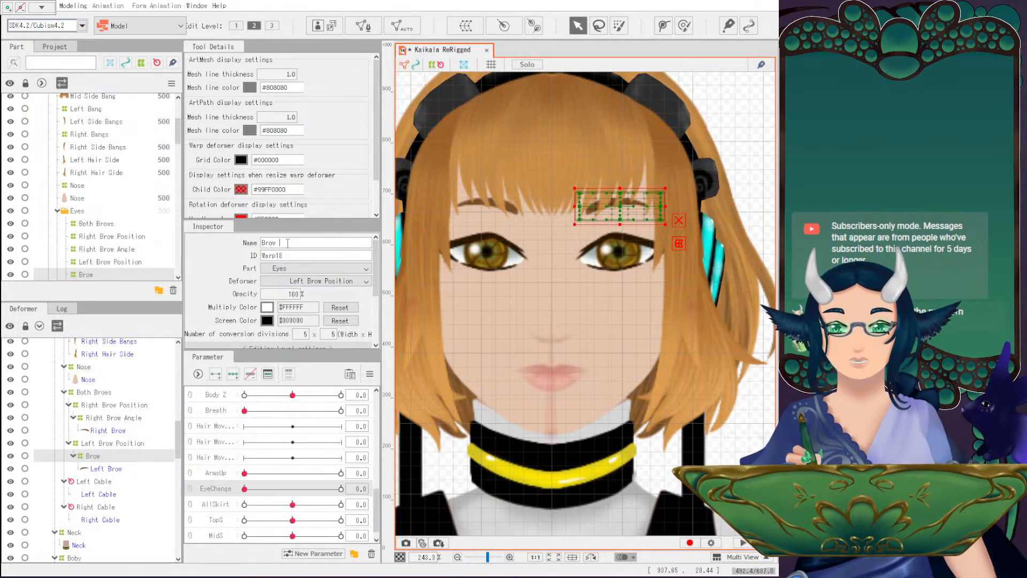
{"action": "type", "text": "Angle"}
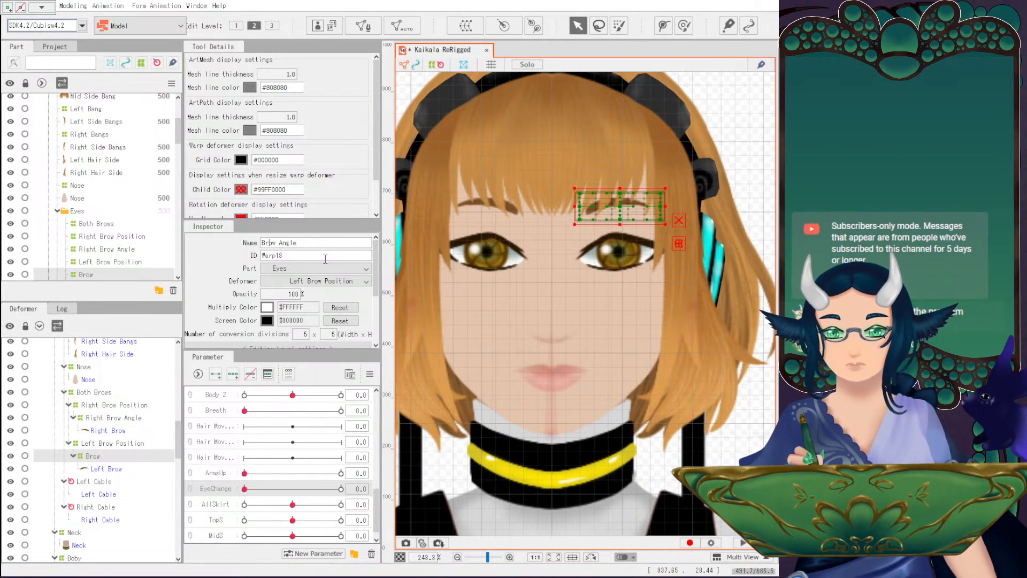
{"action": "type", "text": "ft"}
{"action": "key", "text": "Return"}
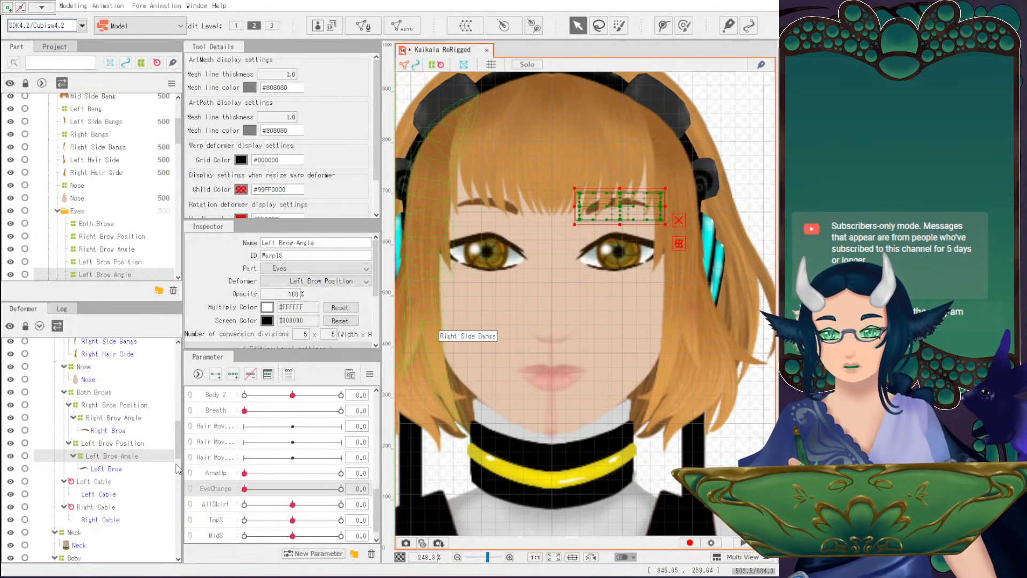
Create a warp deformer named Both Eyes around all eye meshes, from Left Top Lash through Right Scera.
{"action": "scroll", "coordinate": [110, 459], "scroll_direction": "up", "scroll_amount": 8}
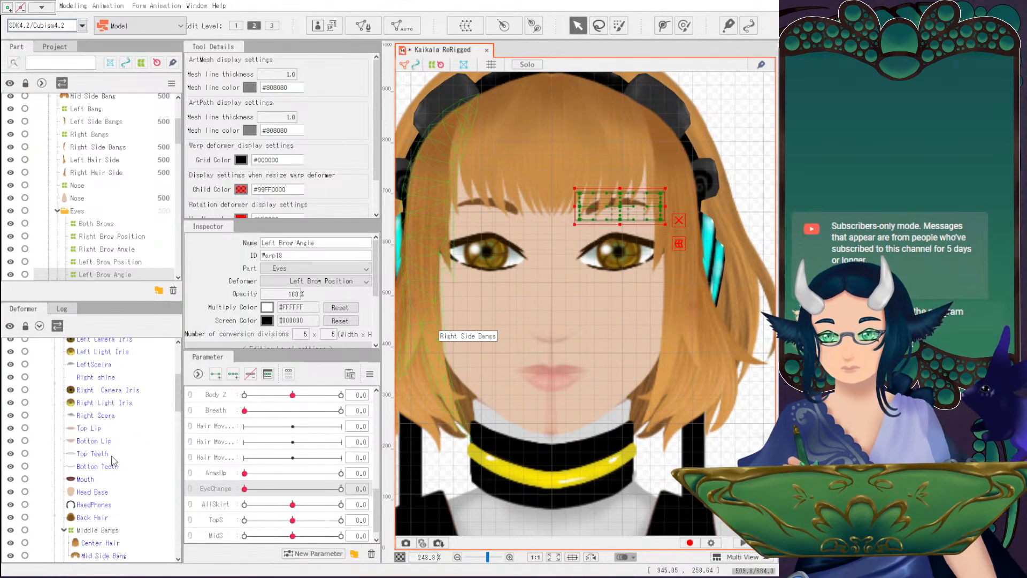
{"action": "left_click", "coordinate": [109, 390]}
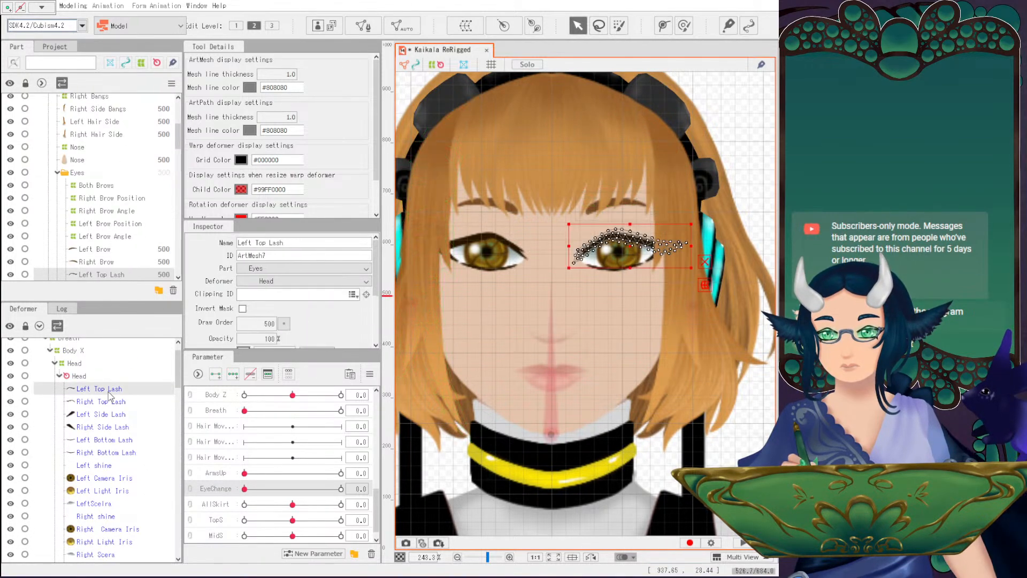
{"action": "scroll", "coordinate": [143, 457], "scroll_direction": "down", "scroll_amount": 3}
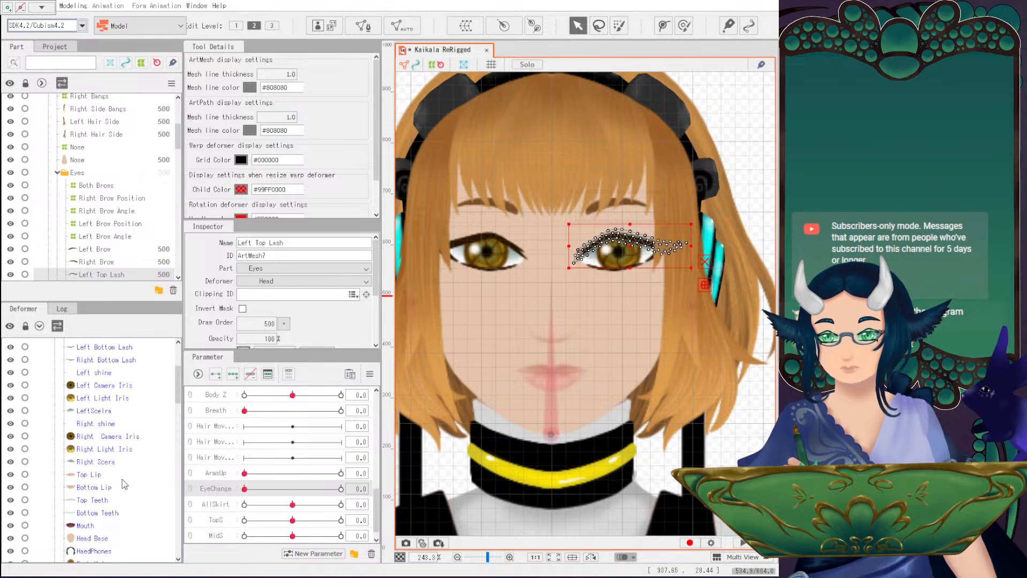
{"action": "left_click", "coordinate": [107, 461], "text": "shift"}
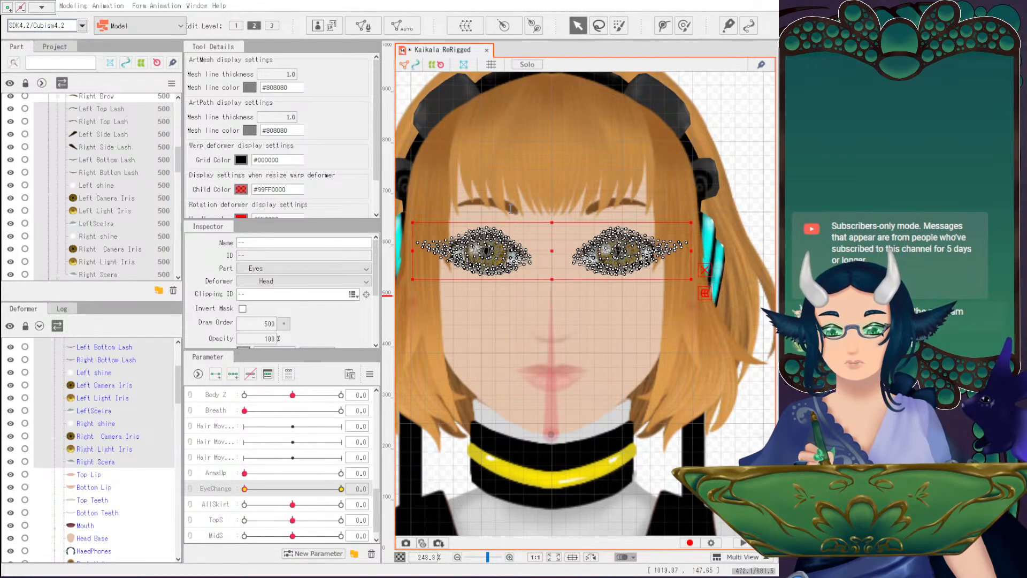
{"action": "left_click", "coordinate": [676, 391]}
Reorder the Eyes part so that Left Side Lash sits directly below Left Top Lash.
{"action": "scroll", "coordinate": [123, 476], "scroll_direction": "up", "scroll_amount": 6}
{"action": "scroll", "coordinate": [124, 476], "scroll_direction": "down", "scroll_amount": 6}
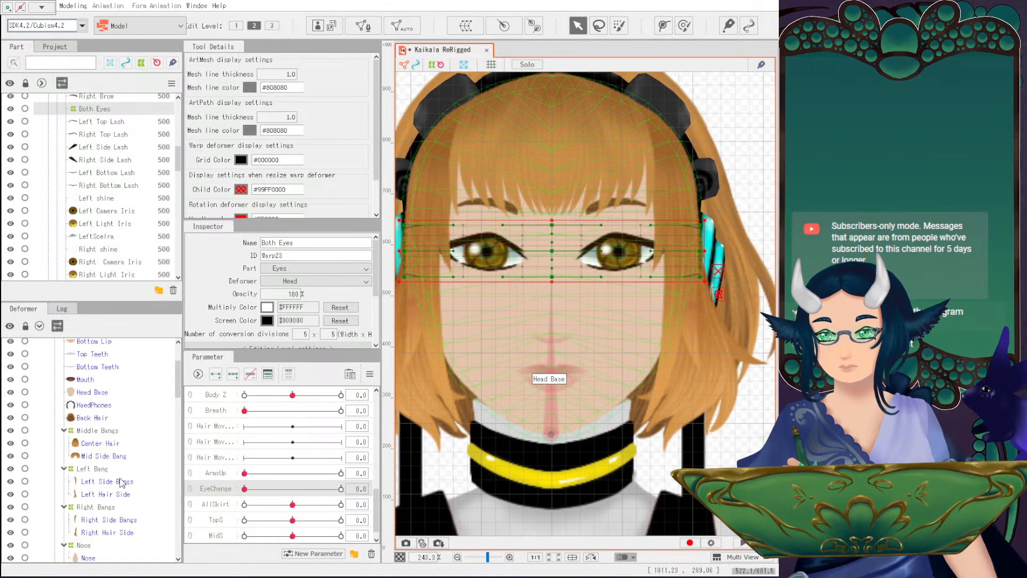
{"action": "scroll", "coordinate": [122, 481], "scroll_direction": "down", "scroll_amount": 1}
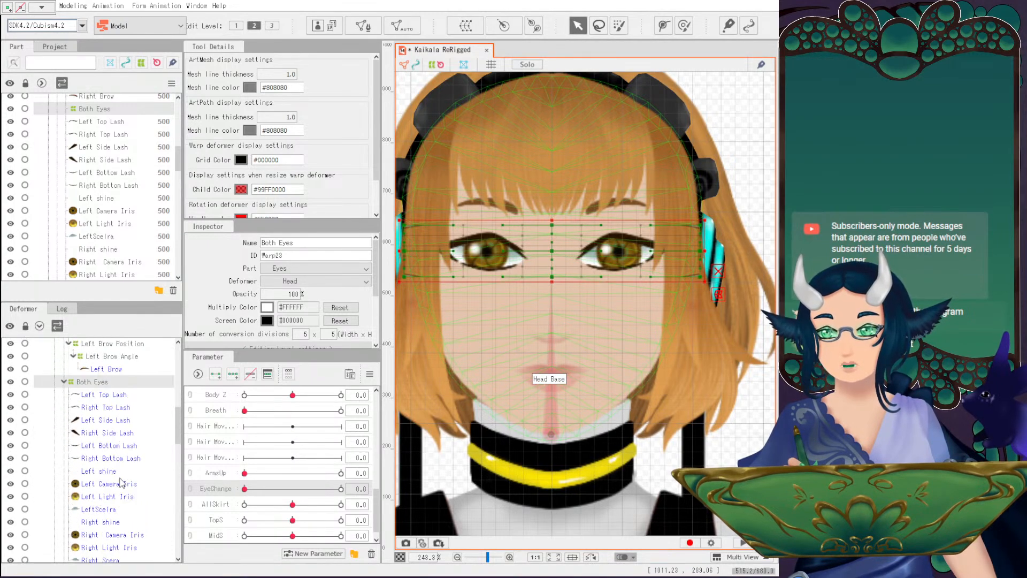
{"action": "left_click", "coordinate": [99, 394]}
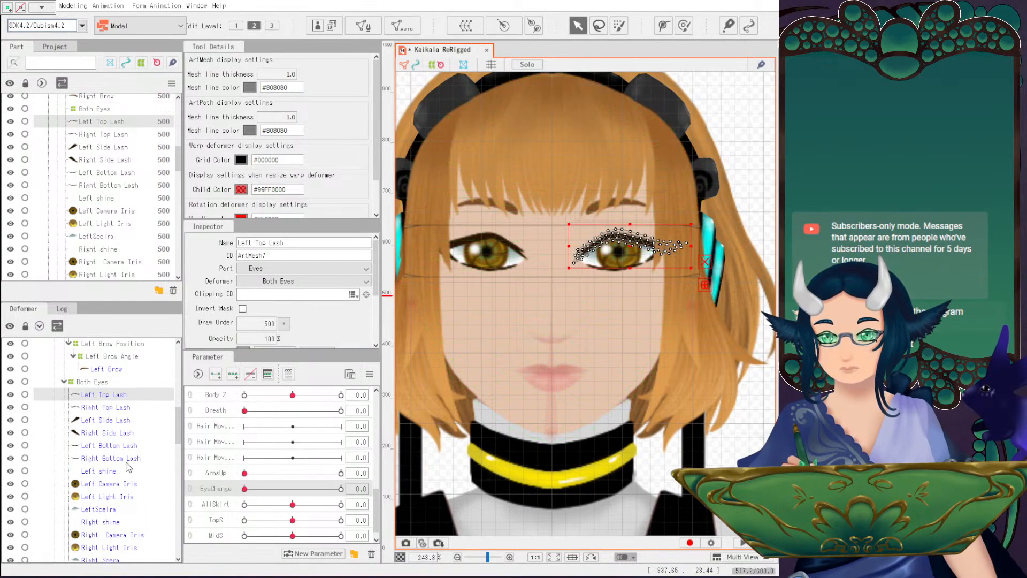
{"action": "scroll", "coordinate": [128, 433], "scroll_direction": "down", "scroll_amount": 1}
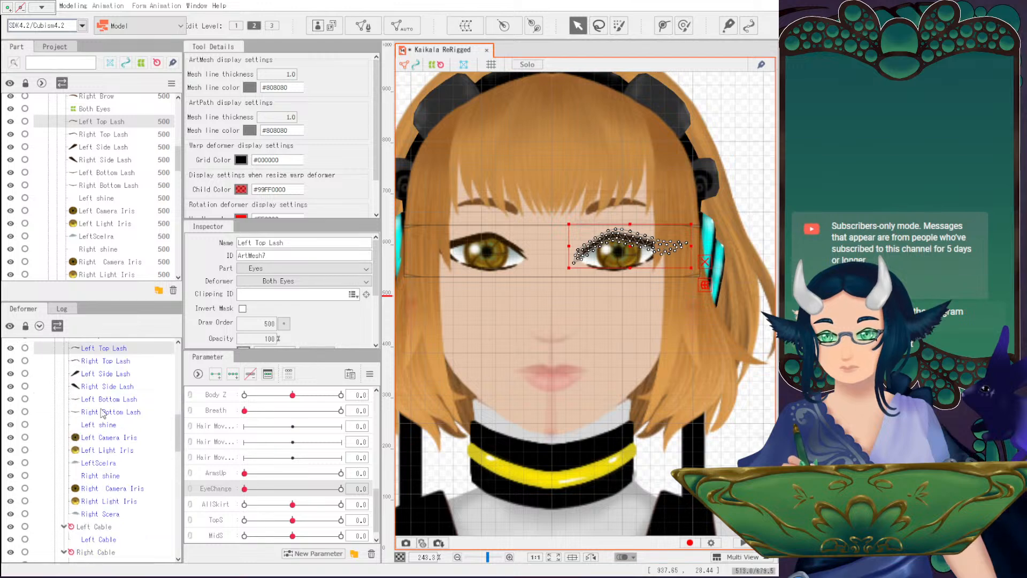
{"action": "scroll", "coordinate": [102, 406], "scroll_direction": "up", "scroll_amount": 1}
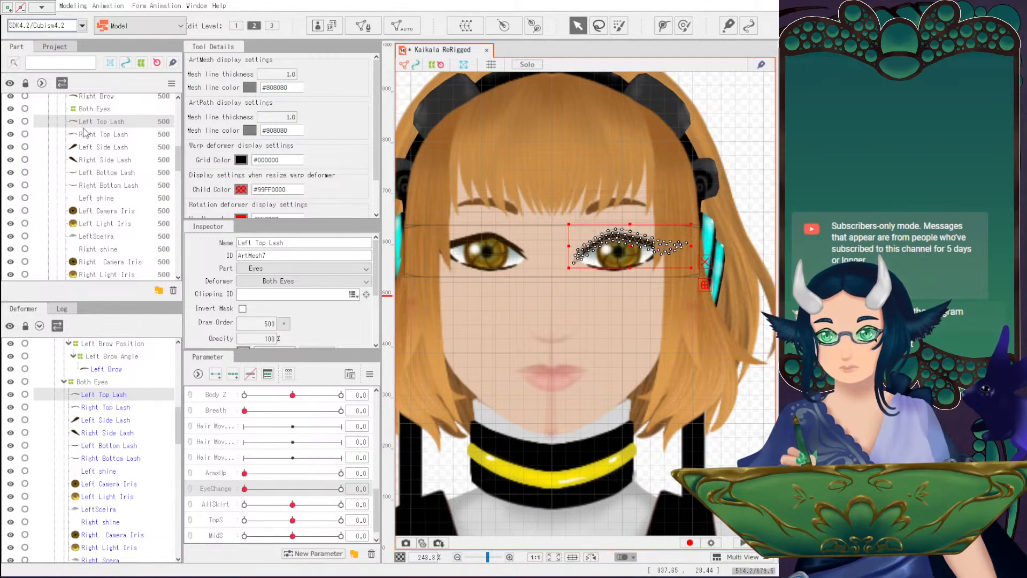
{"action": "scroll", "coordinate": [109, 174], "scroll_direction": "up", "scroll_amount": 1}
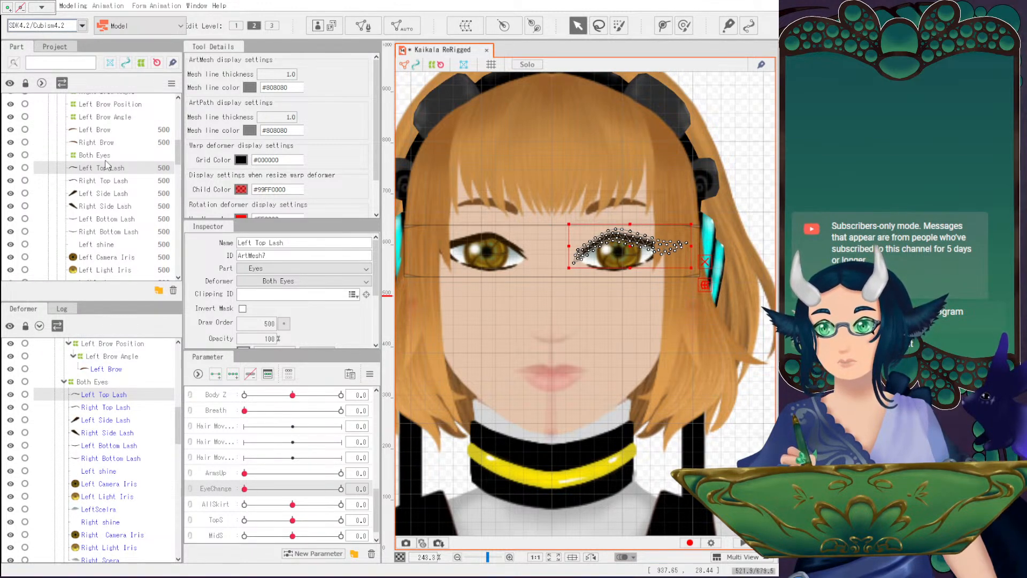
{"action": "left_click_drag", "start_coordinate": [98, 196], "coordinate": [93, 183]}
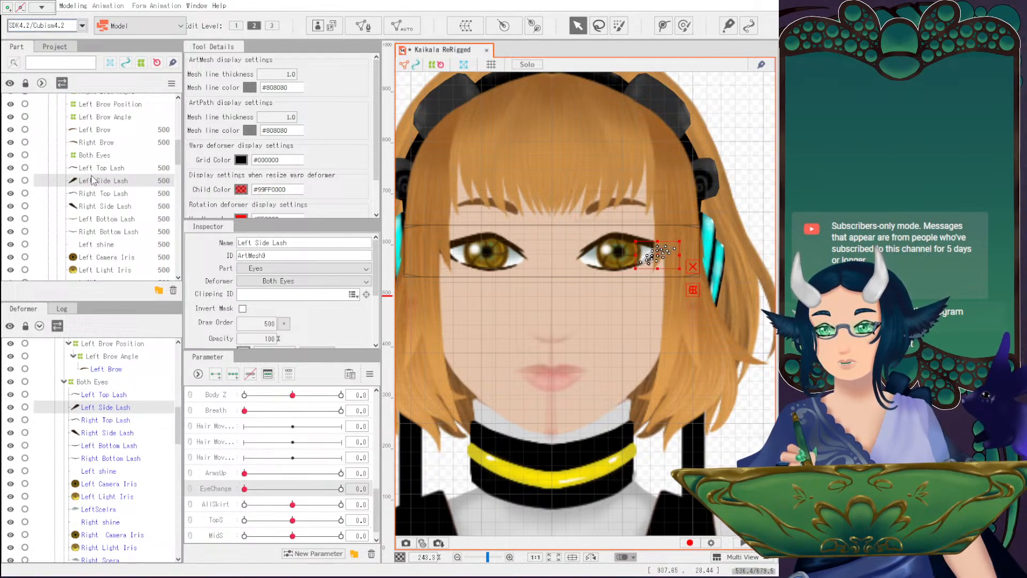
Select Left Bottom Lash, Left shine, Left Camera Iris and Left Light Iris together in the Eyes part.
{"action": "left_click", "coordinate": [102, 219]}
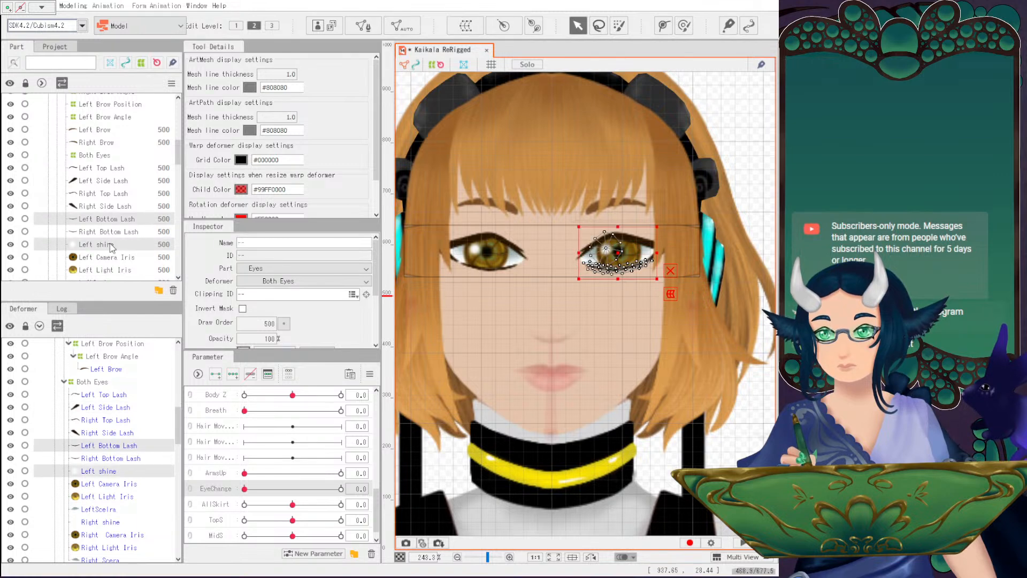
{"action": "left_click", "coordinate": [113, 244], "text": "ctrl"}
{"action": "left_click", "coordinate": [107, 257], "text": "ctrl"}
{"action": "left_click", "coordinate": [108, 270], "text": "ctrl"}
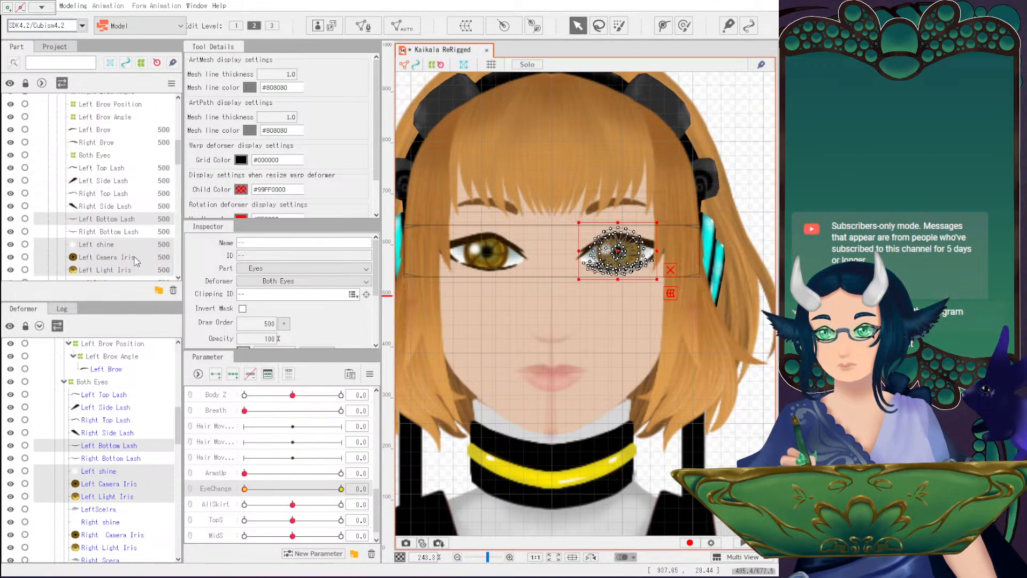
Reorder the eye parts so the left bottom lash, shine, both irises and LeftScelra sit between Left Side Lash and Right Top Lash.
{"action": "left_click_drag", "start_coordinate": [88, 223], "coordinate": [101, 186]}
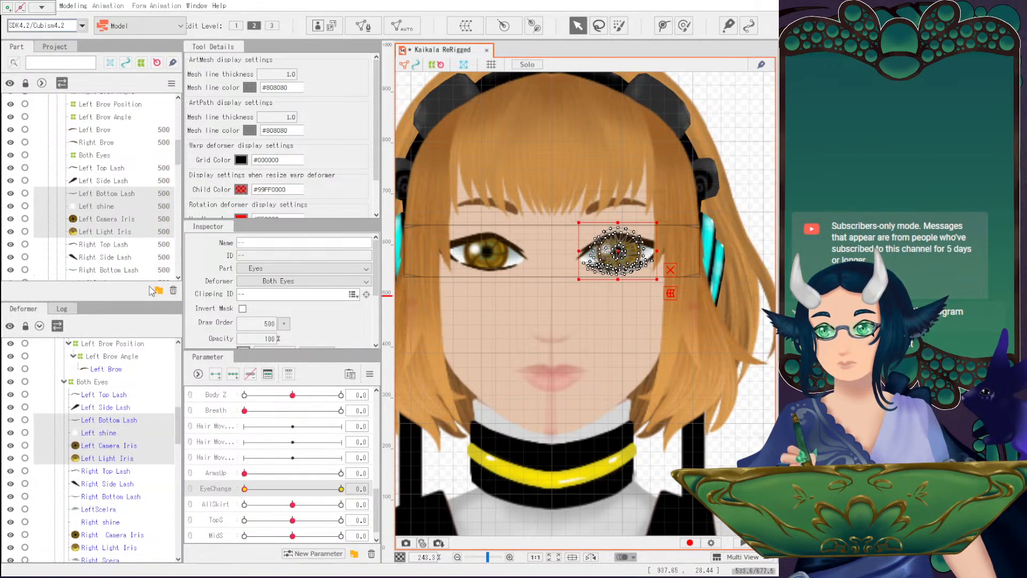
{"action": "left_click", "coordinate": [103, 180]}
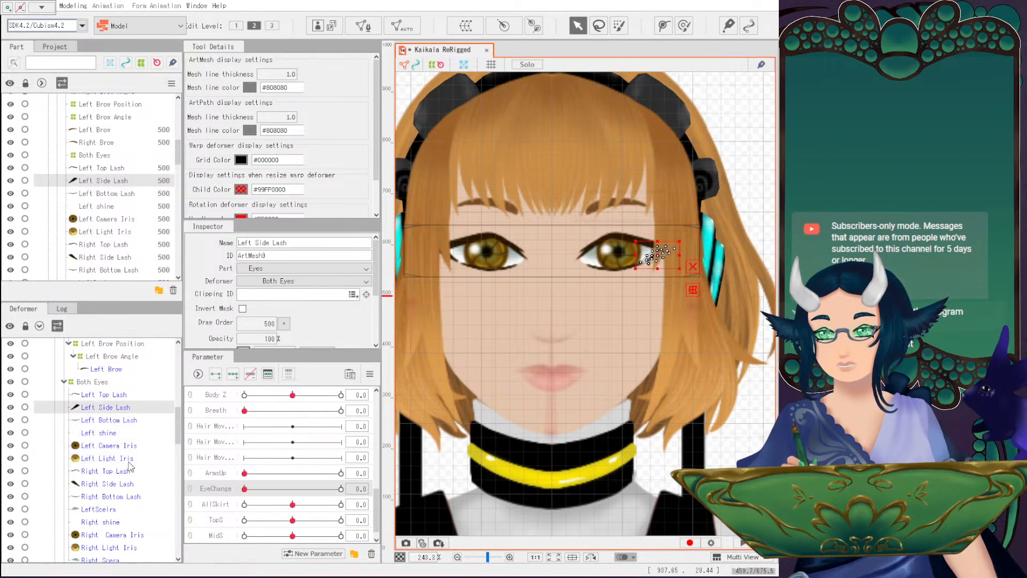
{"action": "key", "text": "Up"}
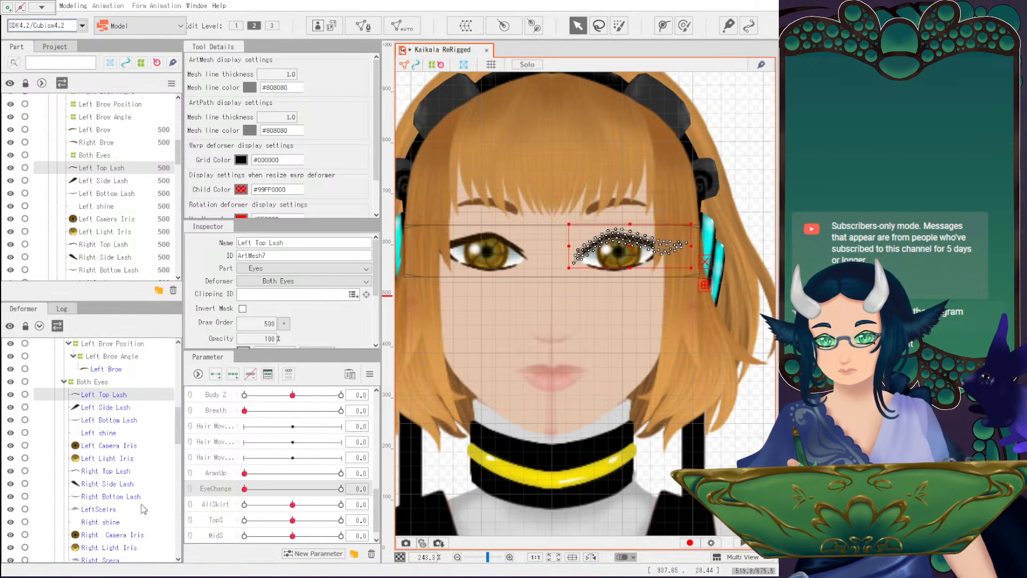
{"action": "scroll", "coordinate": [143, 506], "scroll_direction": "down", "scroll_amount": 1}
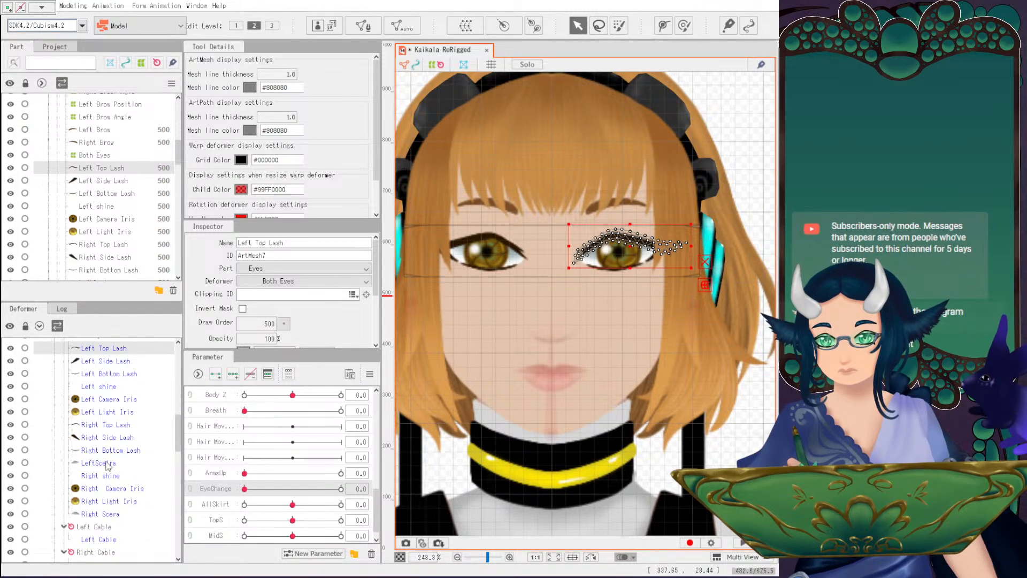
{"action": "scroll", "coordinate": [115, 237], "scroll_direction": "down", "scroll_amount": 1}
{"action": "scroll", "coordinate": [114, 237], "scroll_direction": "down", "scroll_amount": 1}
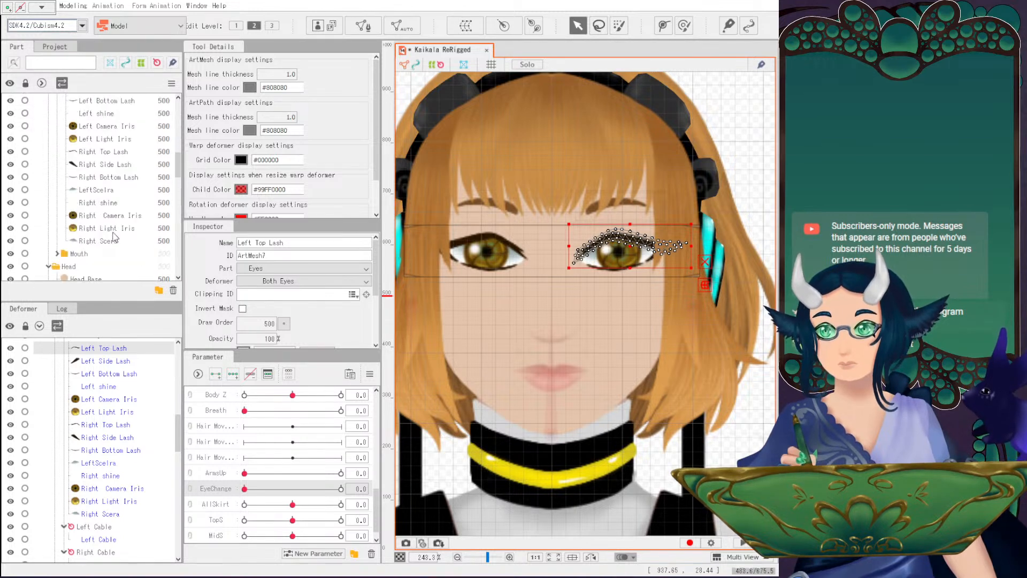
{"action": "left_click", "coordinate": [96, 190]}
{"action": "scroll", "coordinate": [140, 222], "scroll_direction": "up", "scroll_amount": 1}
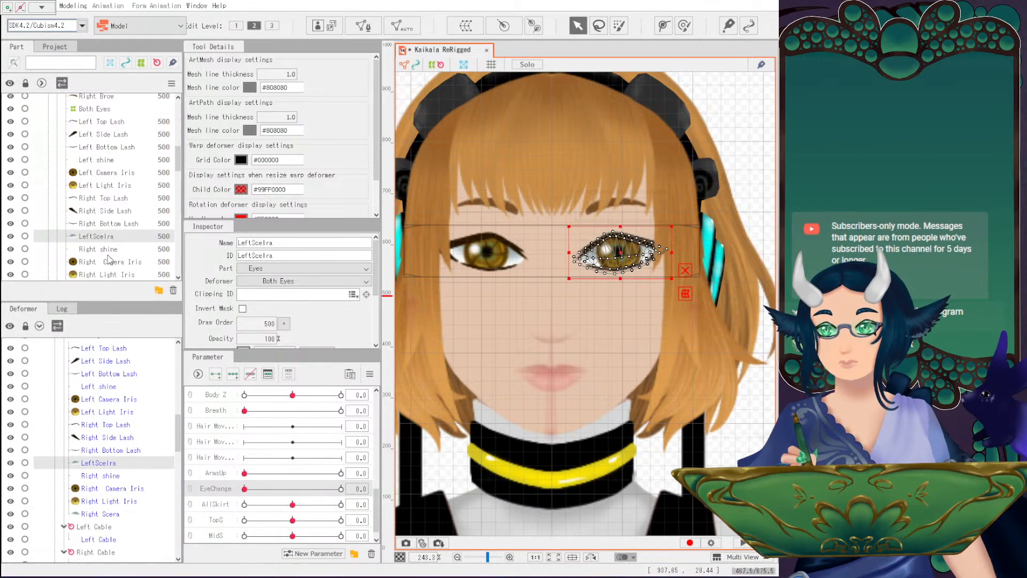
{"action": "left_click_drag", "start_coordinate": [95, 238], "coordinate": [107, 196]}
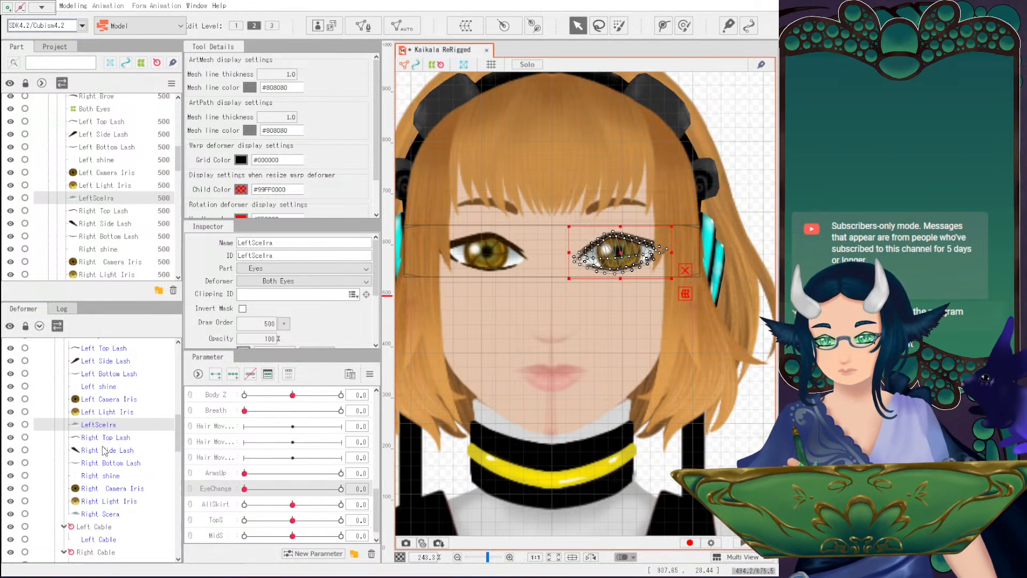
Create a warp deformer named Left Eye around all left-eye meshes, from Left Top Lash through LeftScelra, under Both Eyes.
{"action": "scroll", "coordinate": [107, 450], "scroll_direction": "up", "scroll_amount": 1}
{"action": "left_click", "coordinate": [107, 395], "text": "shift"}
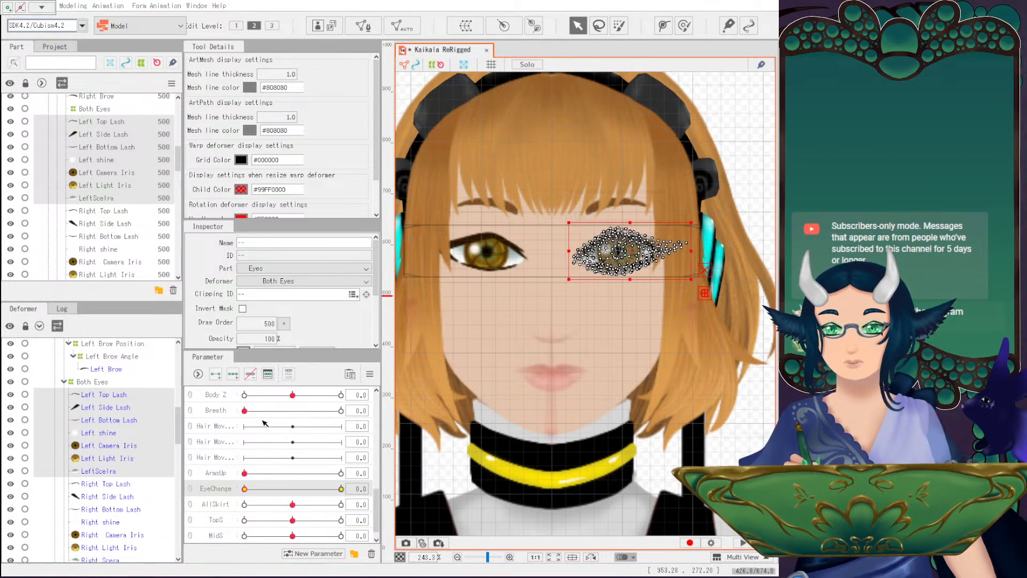
{"action": "left_click", "coordinate": [687, 391]}
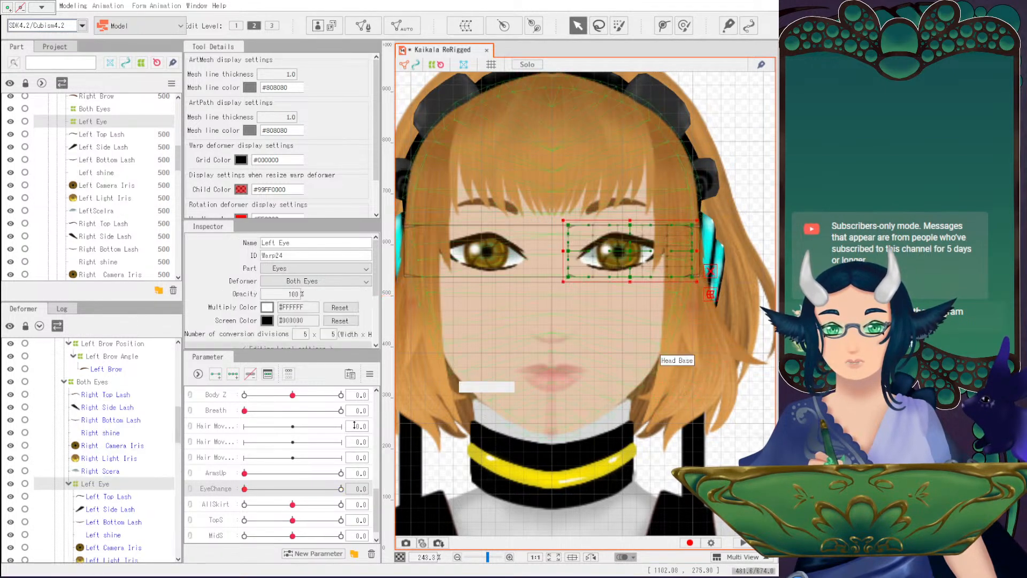
Create a warp deformer named Right Eye around all right-eye meshes, from the top lash through the sclera, under Both Eyes.
{"action": "left_click", "coordinate": [97, 396]}
{"action": "left_click", "coordinate": [104, 470], "text": "shift"}
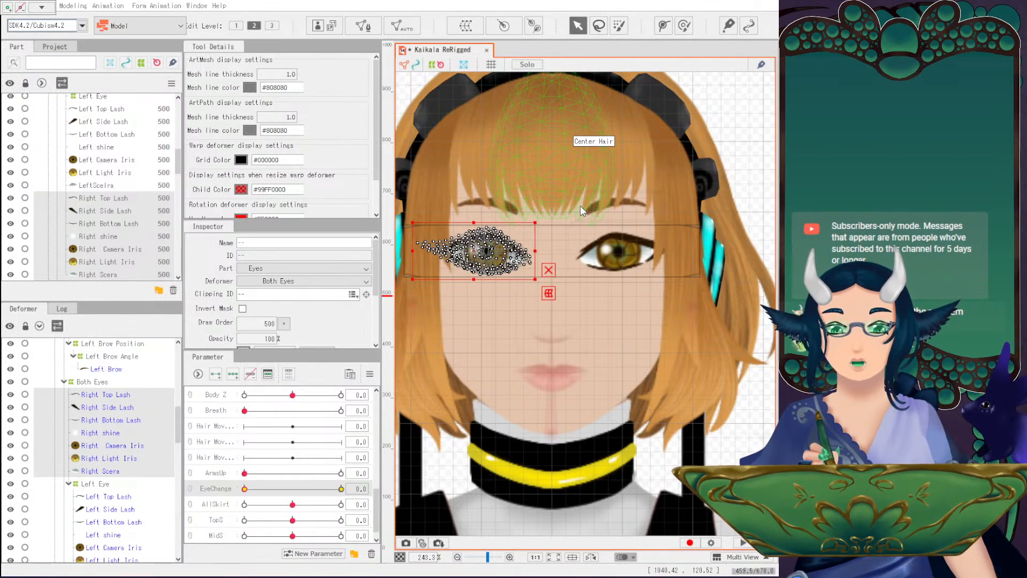
{"action": "left_click", "coordinate": [682, 382]}
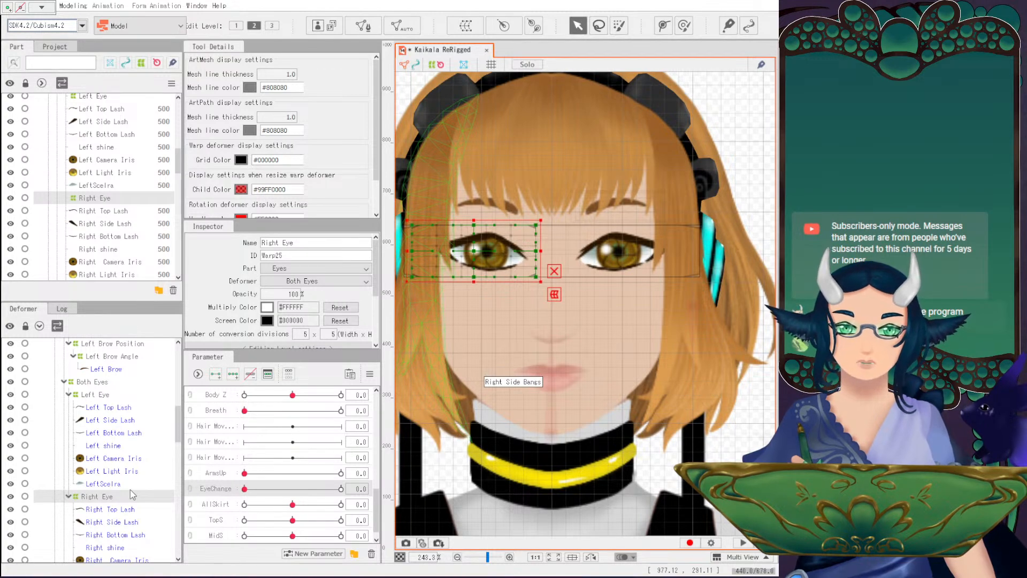
Create a warp deformer named Mouth around the top lip, bottom lip, top teeth, bottom teeth and mouth meshes.
{"action": "scroll", "coordinate": [142, 432], "scroll_direction": "up", "scroll_amount": 1}
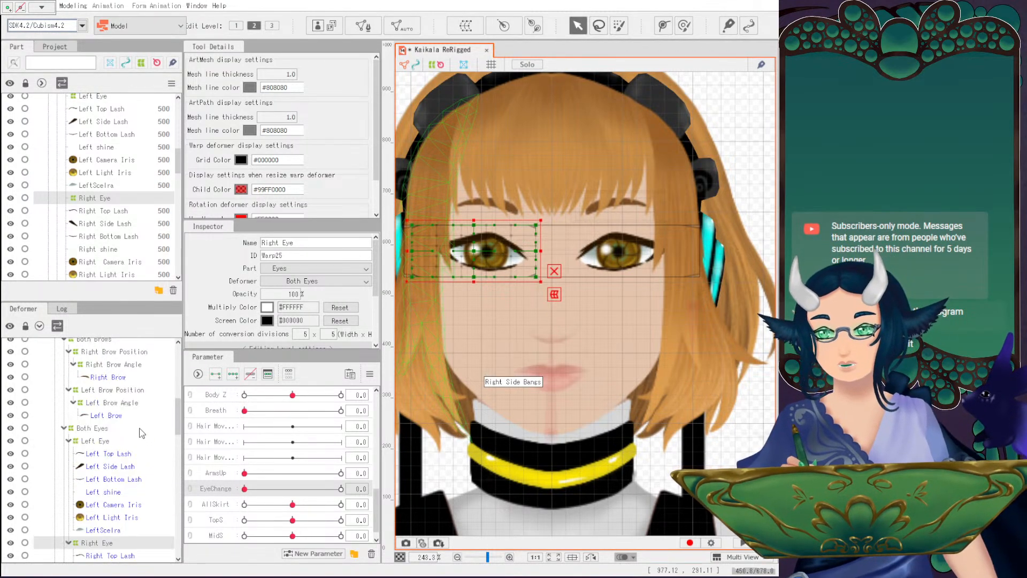
{"action": "scroll", "coordinate": [152, 457], "scroll_direction": "up", "scroll_amount": 8}
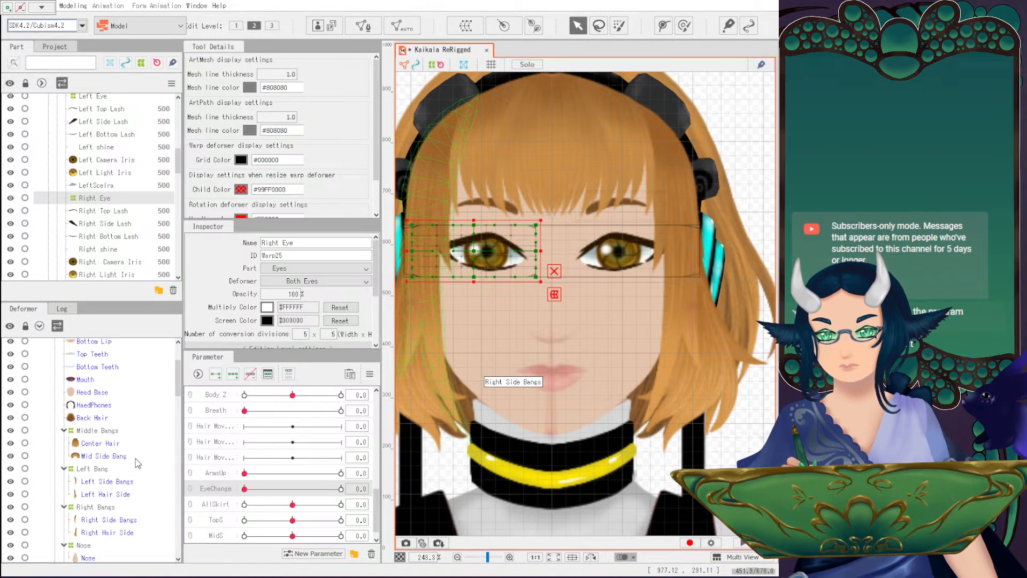
{"action": "left_click", "coordinate": [89, 421]}
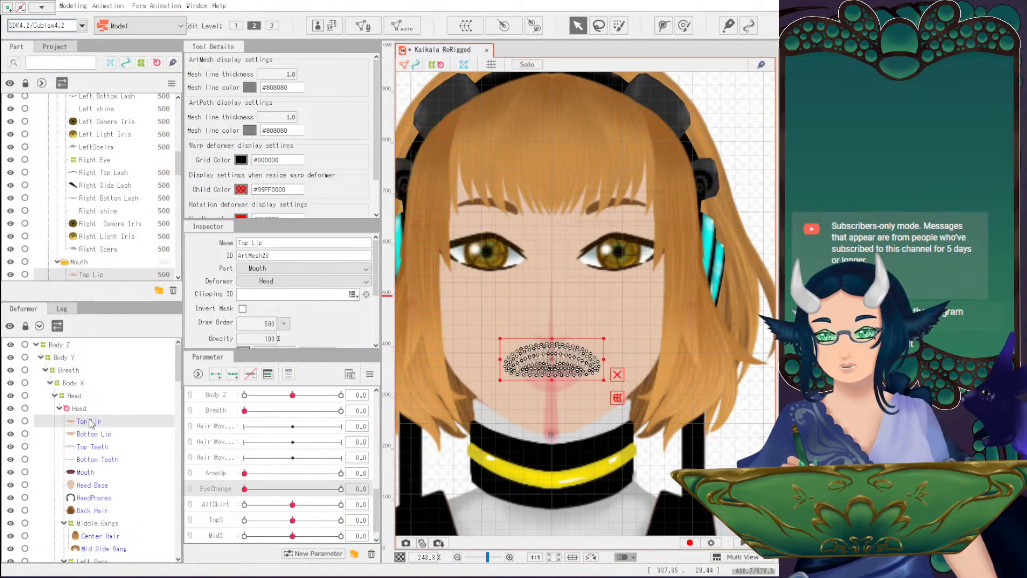
{"action": "left_click", "coordinate": [100, 474], "text": "shift"}
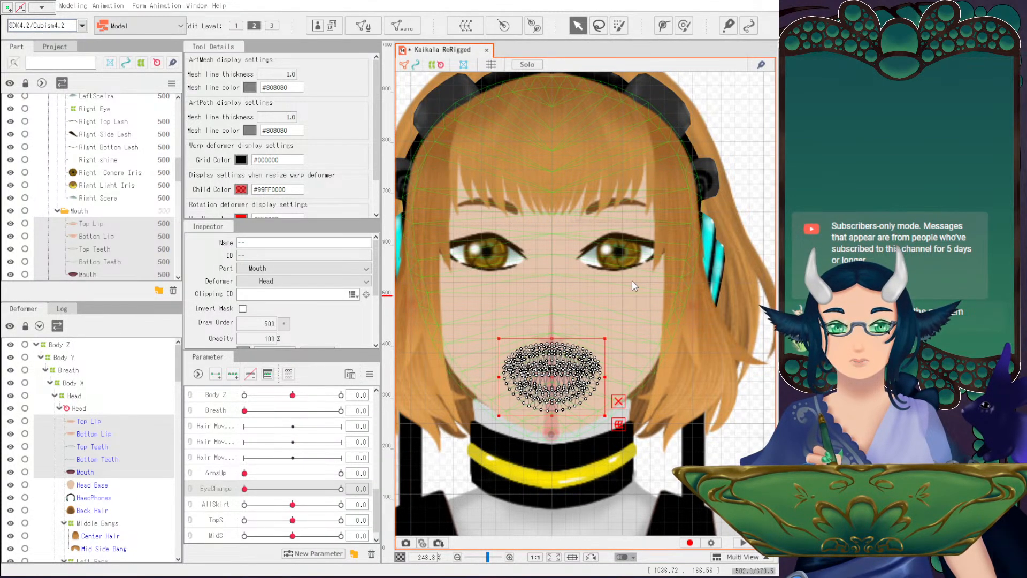
{"action": "left_click", "coordinate": [653, 381]}
Inspect the meshes inside the Mouth deformer, hiding the top and bottom lips to view the mouth interior and showing them again.
{"action": "scroll", "coordinate": [94, 498], "scroll_direction": "down", "scroll_amount": 4}
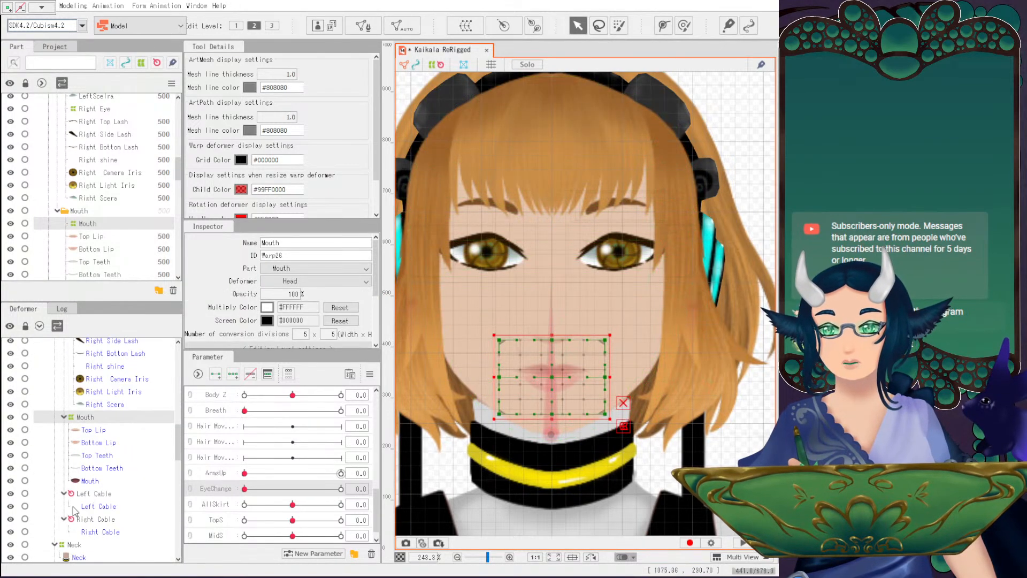
{"action": "left_click", "coordinate": [88, 429]}
{"action": "left_click", "coordinate": [98, 480], "text": "shift"}
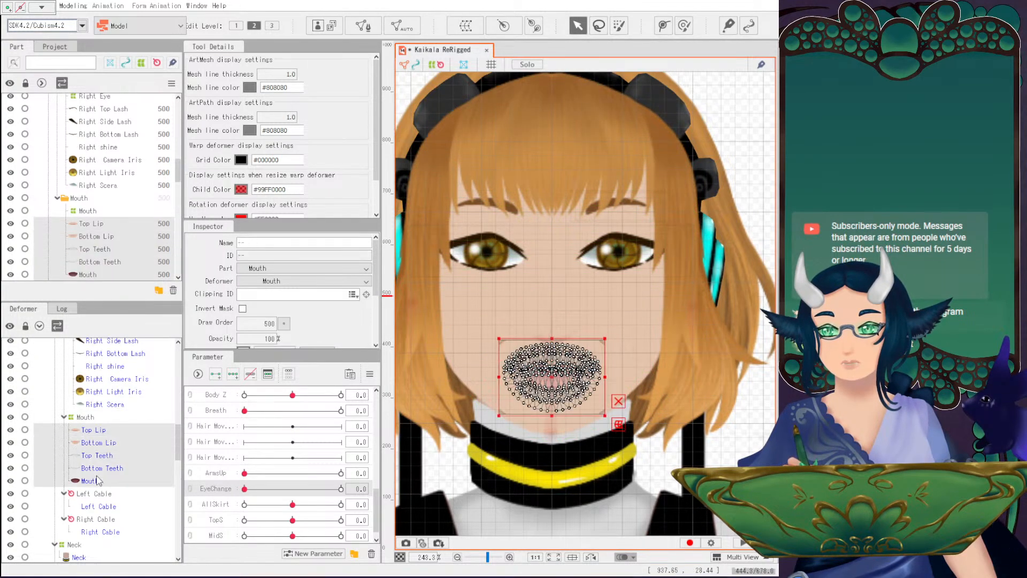
{"action": "left_click", "coordinate": [128, 431]}
{"action": "scroll", "coordinate": [132, 442], "scroll_direction": "up", "scroll_amount": 4}
{"action": "scroll", "coordinate": [133, 442], "scroll_direction": "down", "scroll_amount": 4}
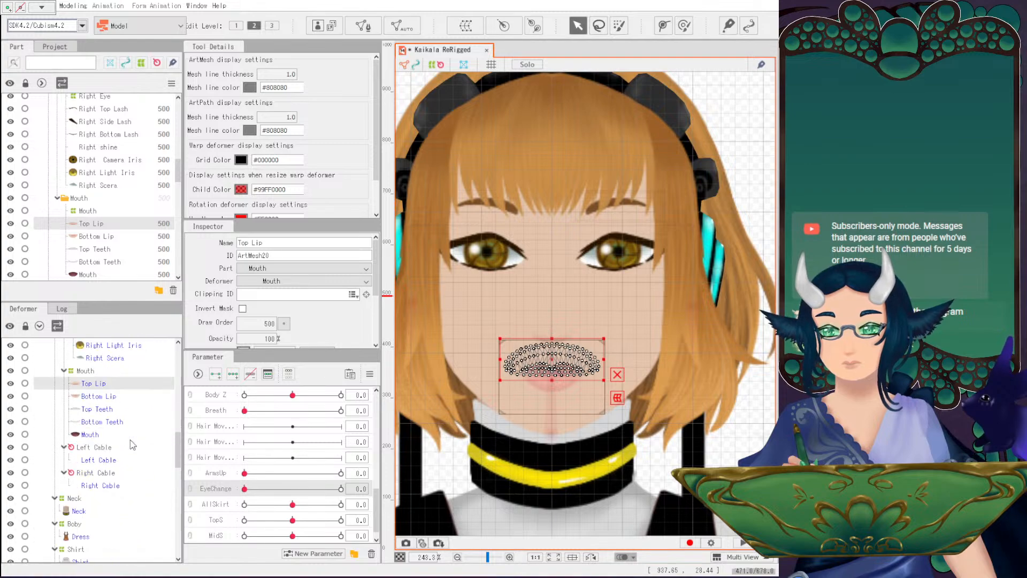
{"action": "left_click", "coordinate": [10, 384]}
{"action": "left_click", "coordinate": [10, 395]}
{"action": "scroll", "coordinate": [507, 421], "scroll_direction": "up", "scroll_amount": 2}
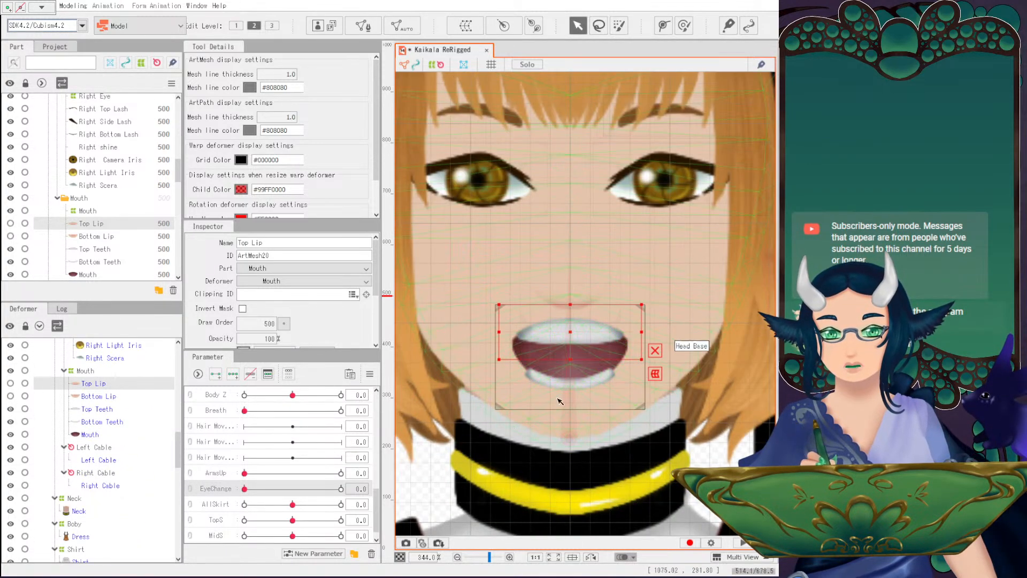
{"action": "left_click", "coordinate": [10, 384]}
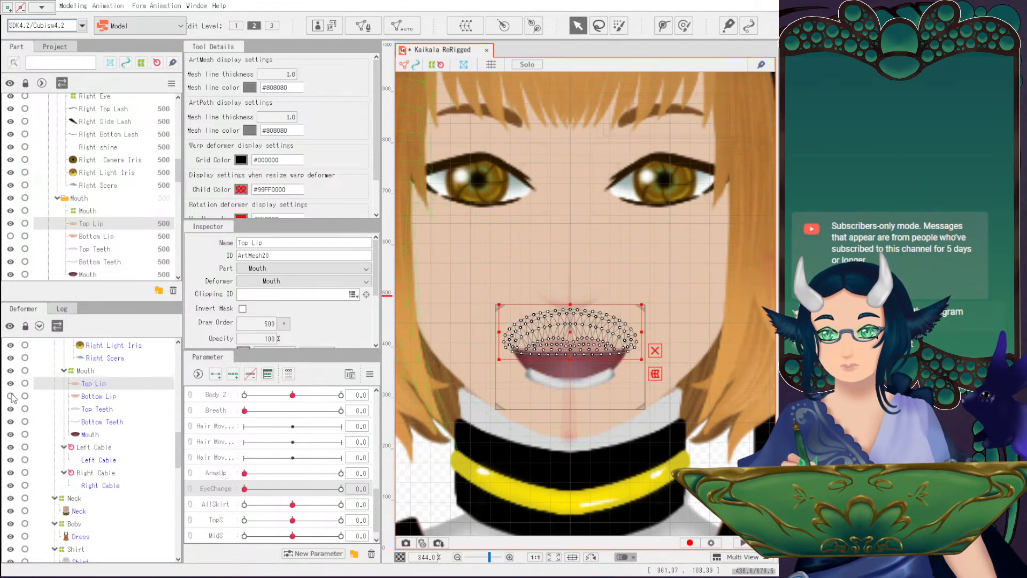
{"action": "left_click", "coordinate": [10, 396]}
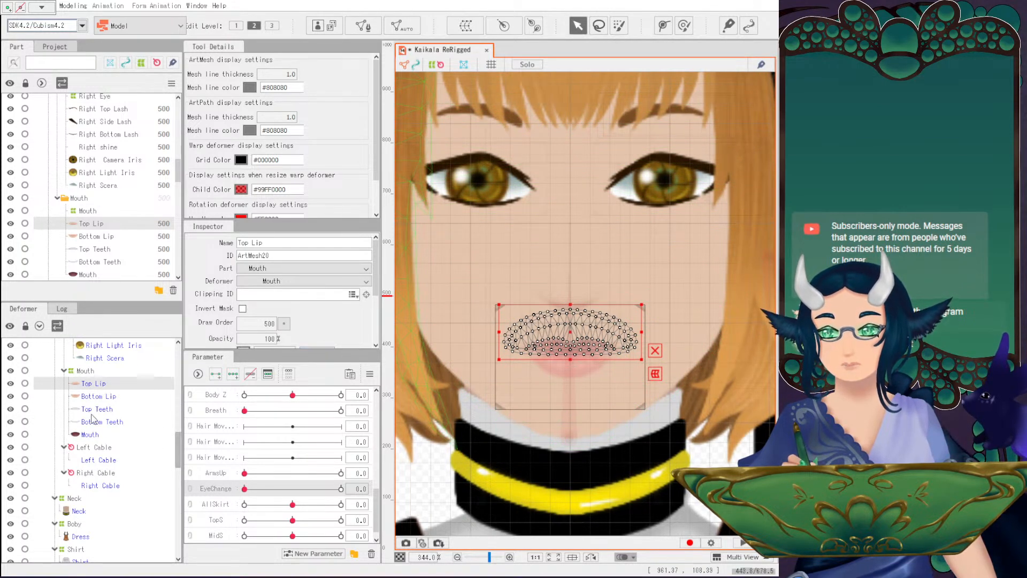
Check the bottom teeth's clipping by moving them down below the mouth, and undo the move.
{"action": "left_click", "coordinate": [96, 422]}
{"action": "left_click_drag", "start_coordinate": [564, 386], "coordinate": [564, 379]}
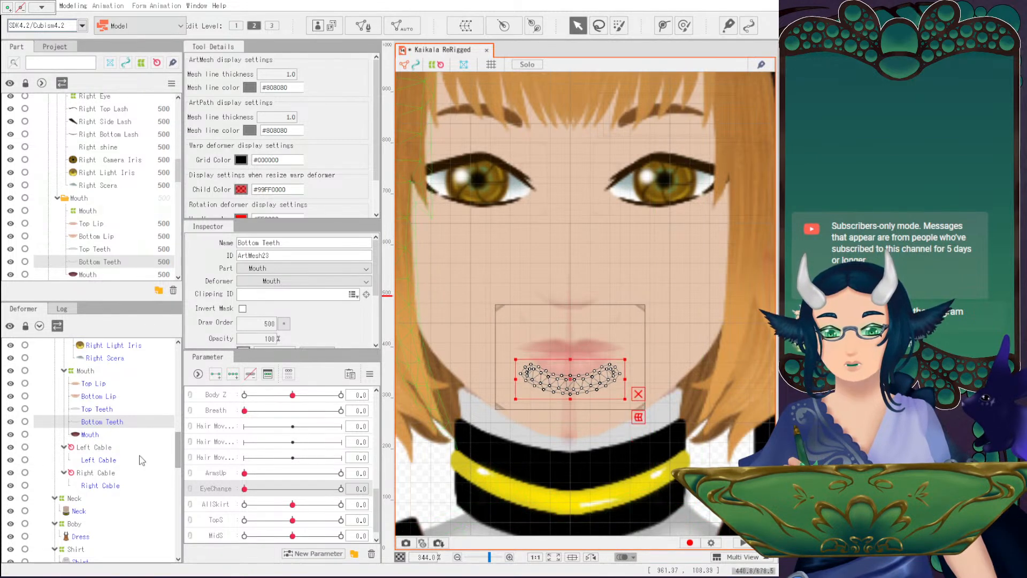
{"action": "left_click_drag", "start_coordinate": [572, 376], "coordinate": [573, 398]}
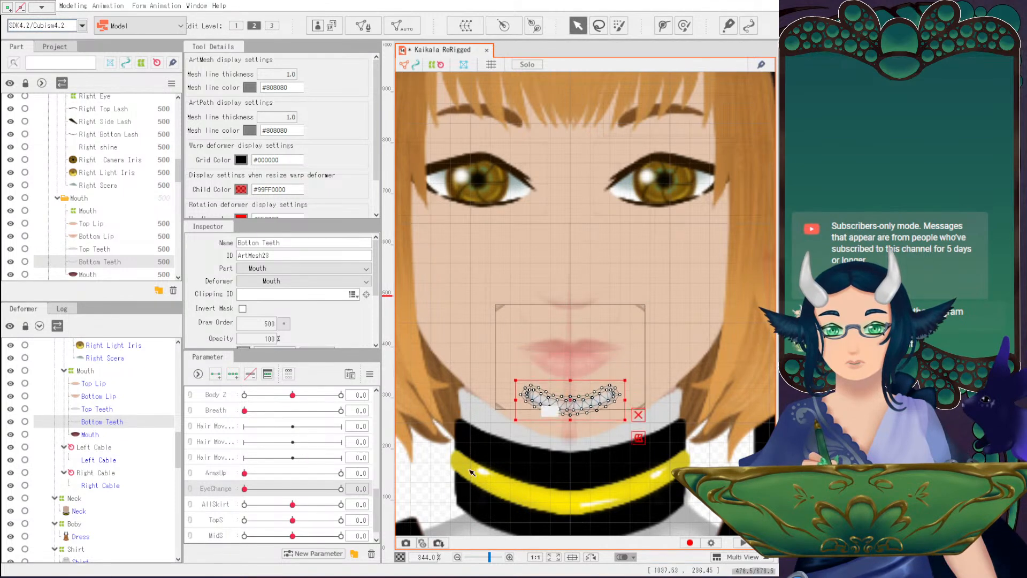
{"action": "left_click", "coordinate": [418, 484]}
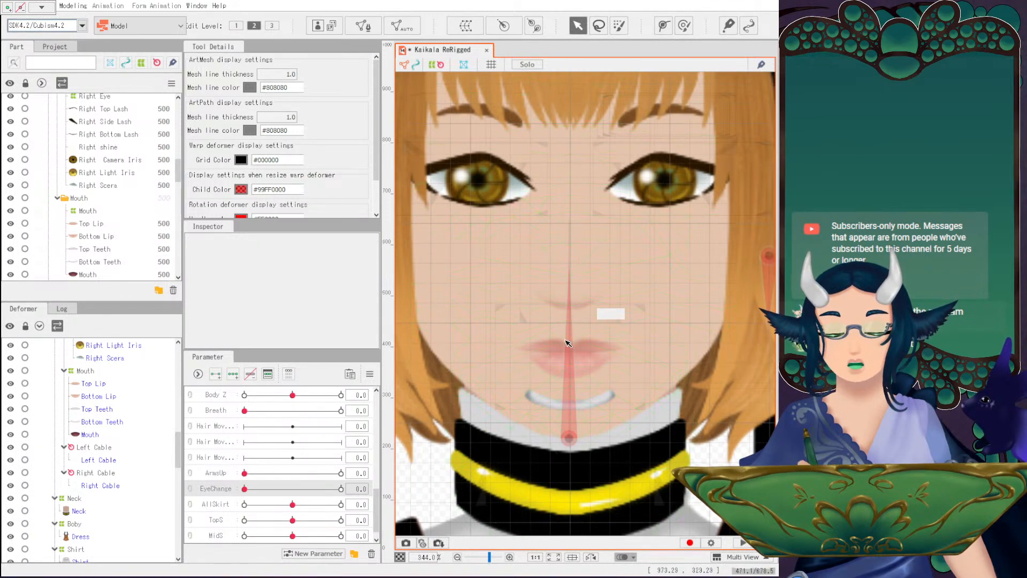
{"action": "key", "text": "ctrl+z"}
{"action": "key", "text": "ctrl+z"}
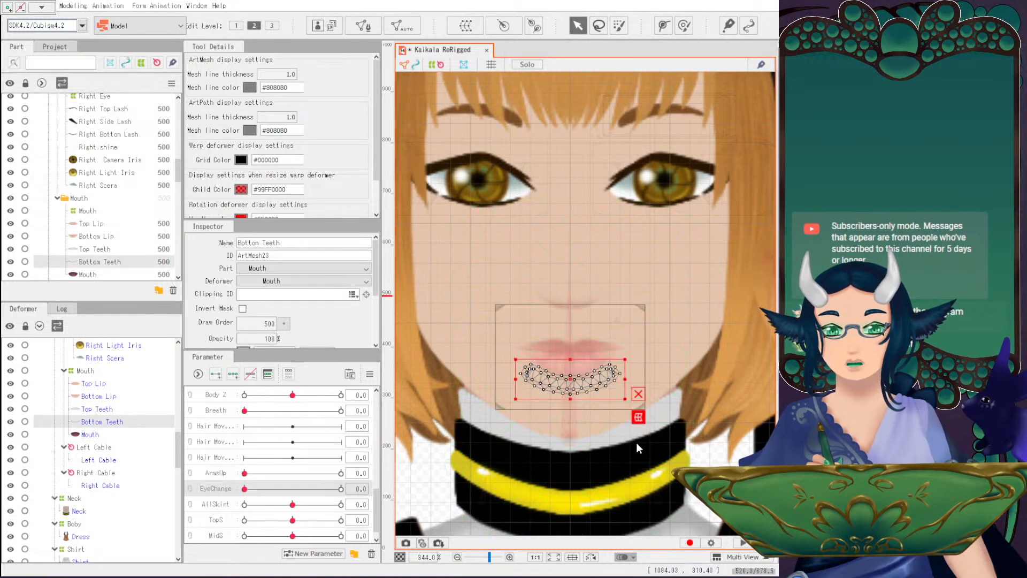
Set the Clipping ID of both the bottom teeth and the top teeth to the mouth mesh's ID, Mouth2.
{"action": "left_click", "coordinate": [93, 433]}
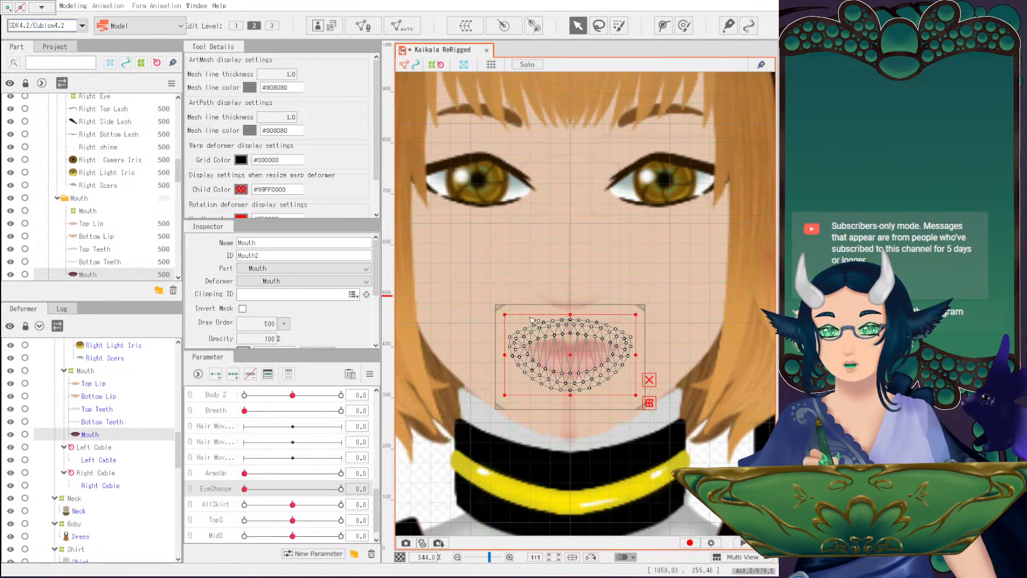
{"action": "left_click", "coordinate": [99, 409]}
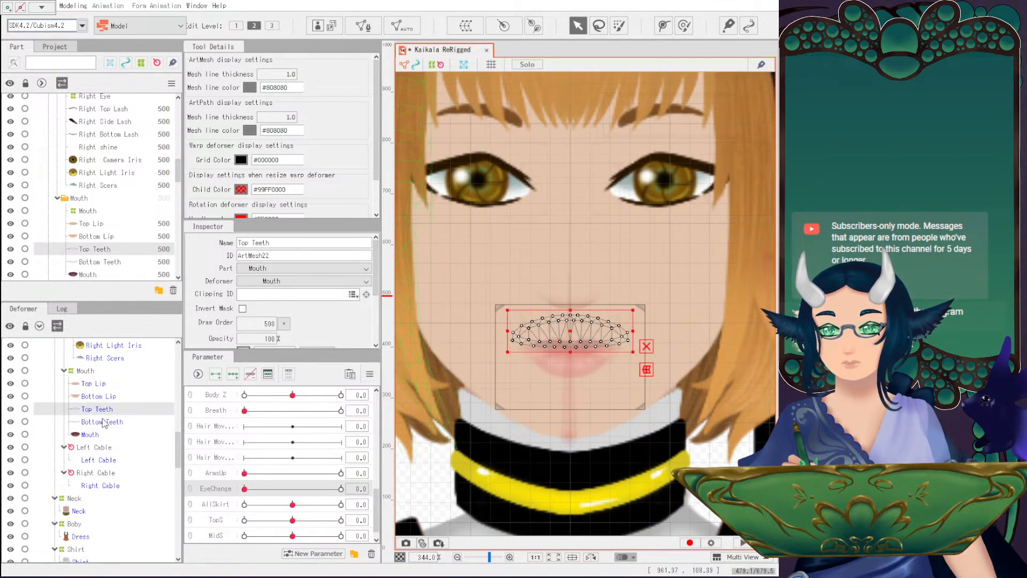
{"action": "left_click", "coordinate": [104, 422], "text": "ctrl"}
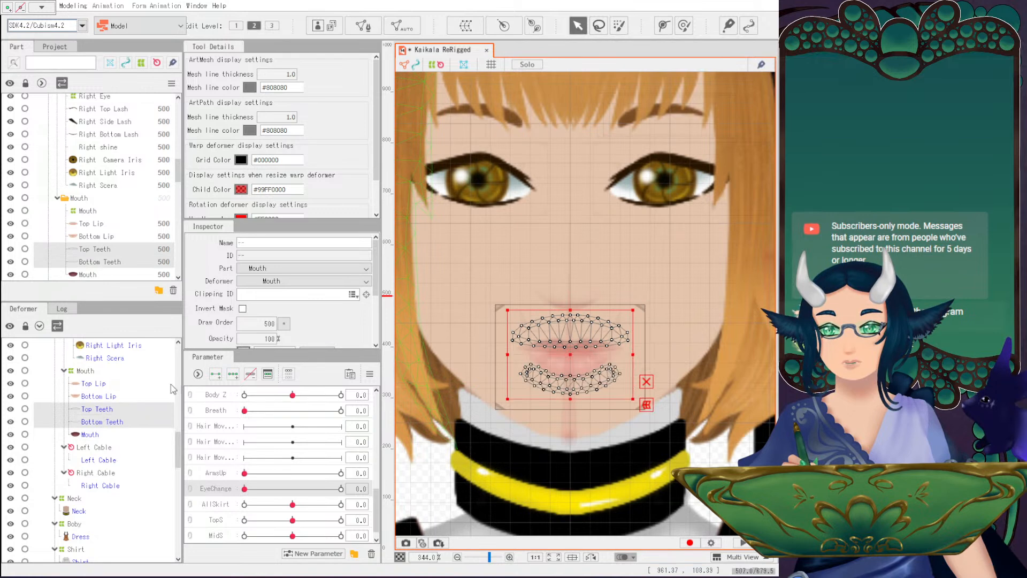
{"action": "left_click", "coordinate": [90, 434]}
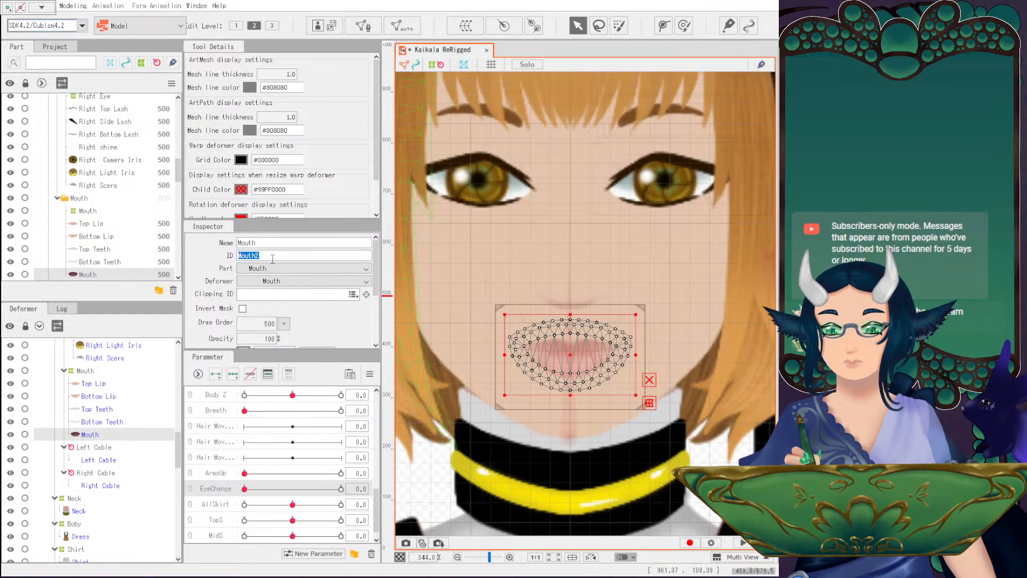
{"action": "left_click", "coordinate": [100, 422]}
{"action": "left_click", "coordinate": [272, 295]}
{"action": "type", "text": "Mouth2"}
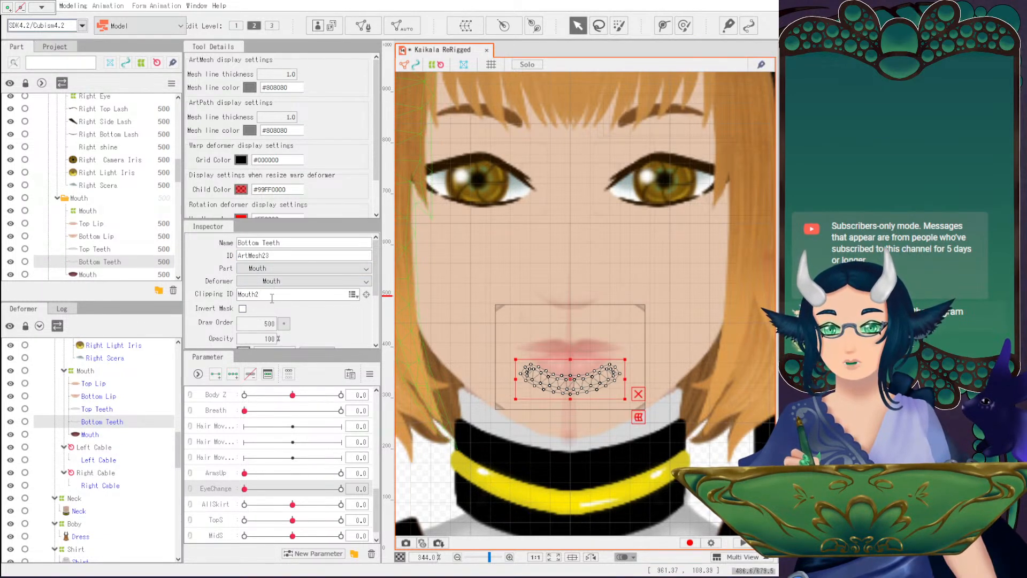
{"action": "left_click", "coordinate": [103, 410]}
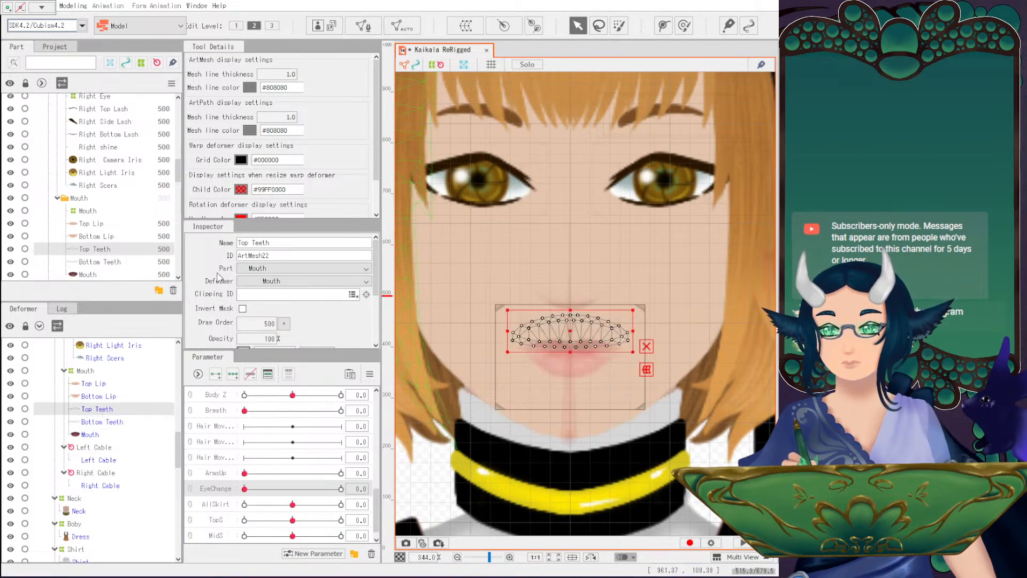
{"action": "type", "text": "Mouth2"}
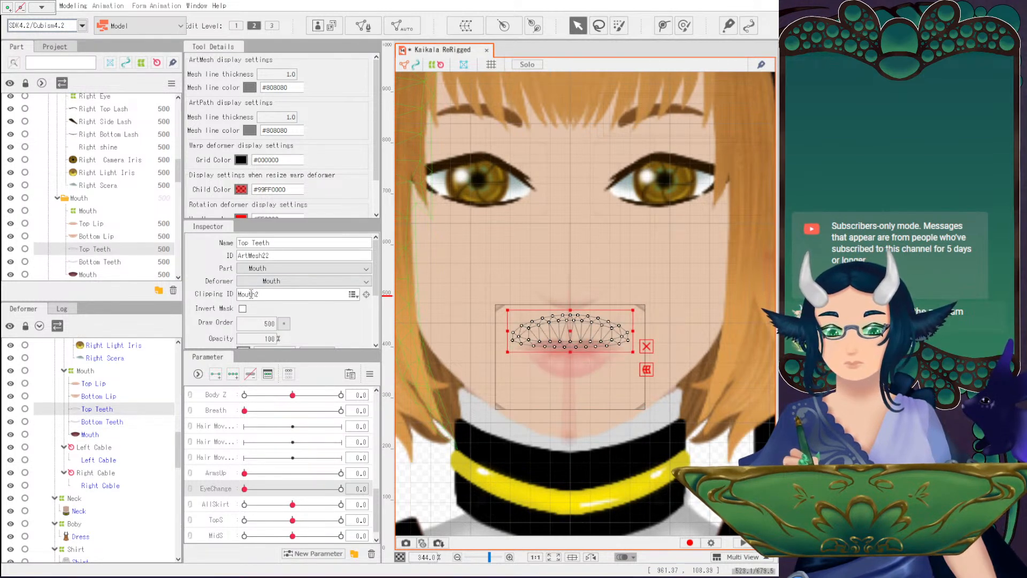
Test the mask by moving the bottom teeth down out of the mouth, undo the move and select the mouth mesh.
{"action": "left_click", "coordinate": [121, 422]}
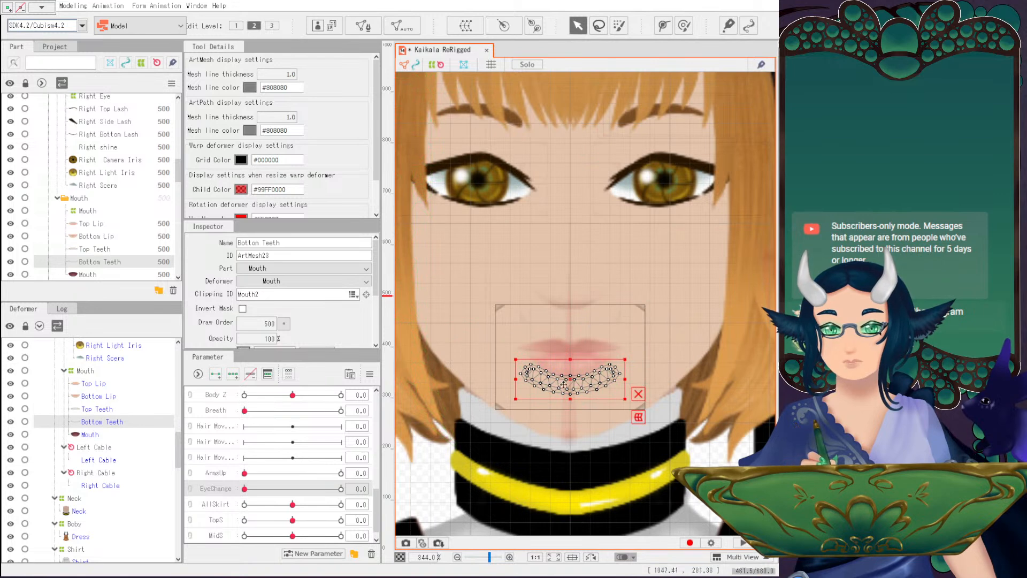
{"action": "left_click_drag", "start_coordinate": [566, 378], "coordinate": [564, 431]}
{"action": "key", "text": "ctrl+z"}
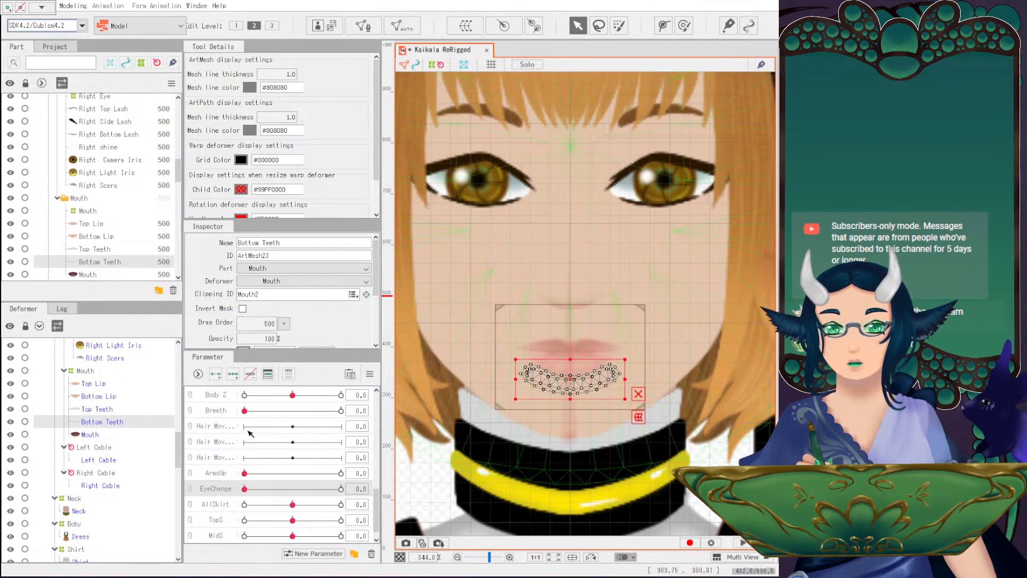
{"action": "left_click", "coordinate": [107, 435]}
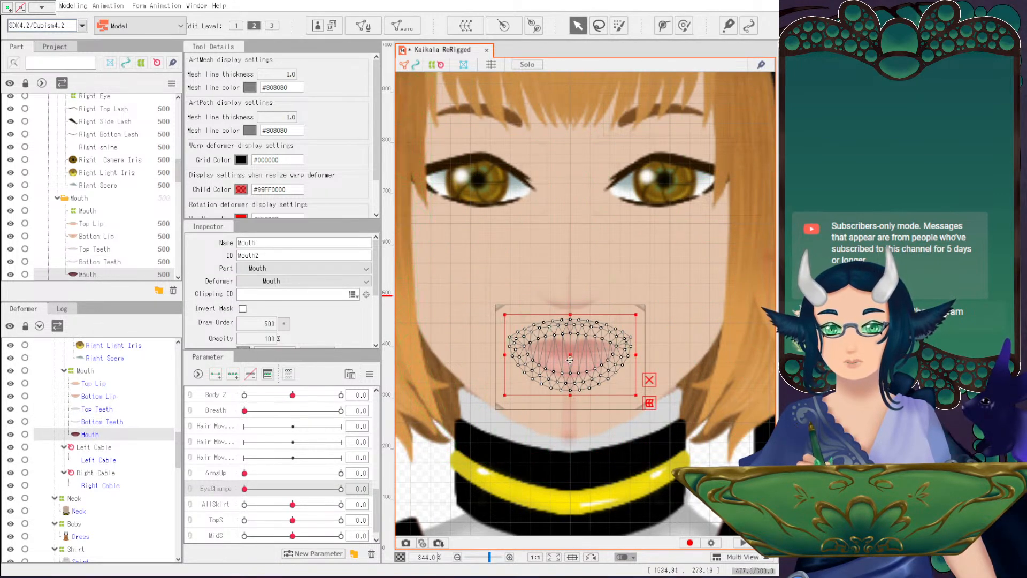
{"action": "left_click", "coordinate": [96, 396]}
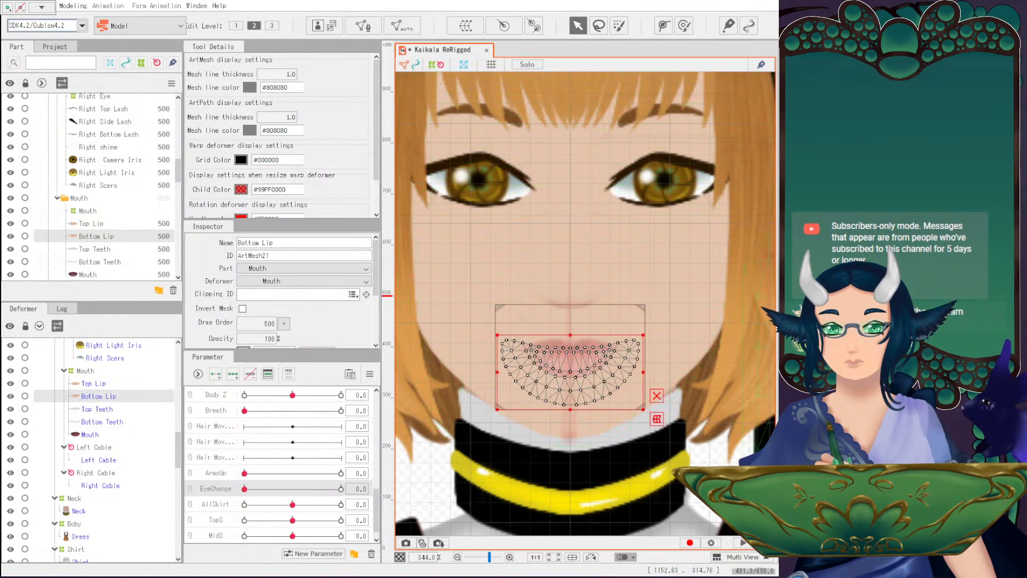
{"action": "scroll", "coordinate": [509, 336], "scroll_direction": "down", "scroll_amount": 2}
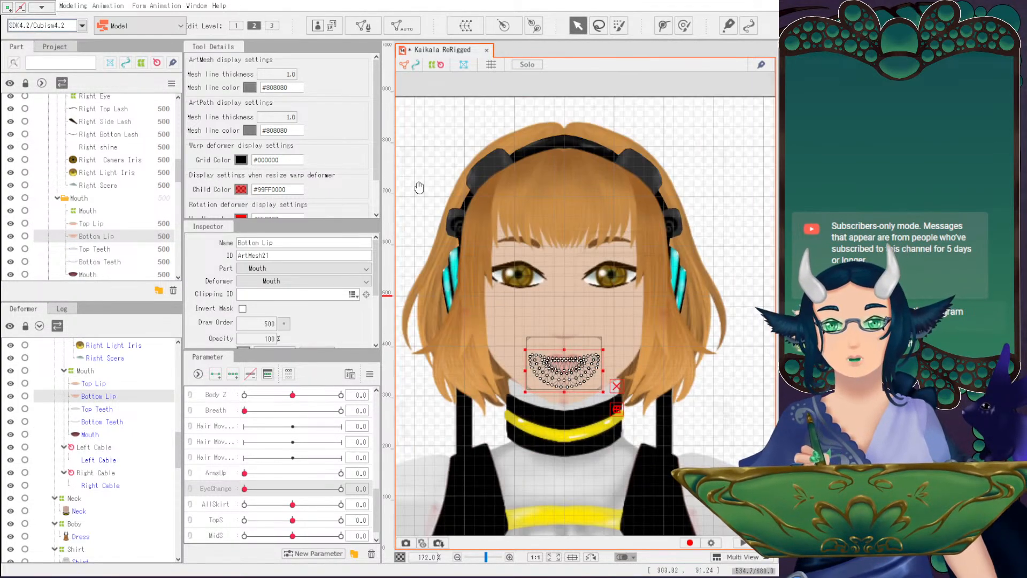
{"action": "left_click", "coordinate": [615, 321]}
{"action": "scroll", "coordinate": [619, 319], "scroll_direction": "up", "scroll_amount": 2}
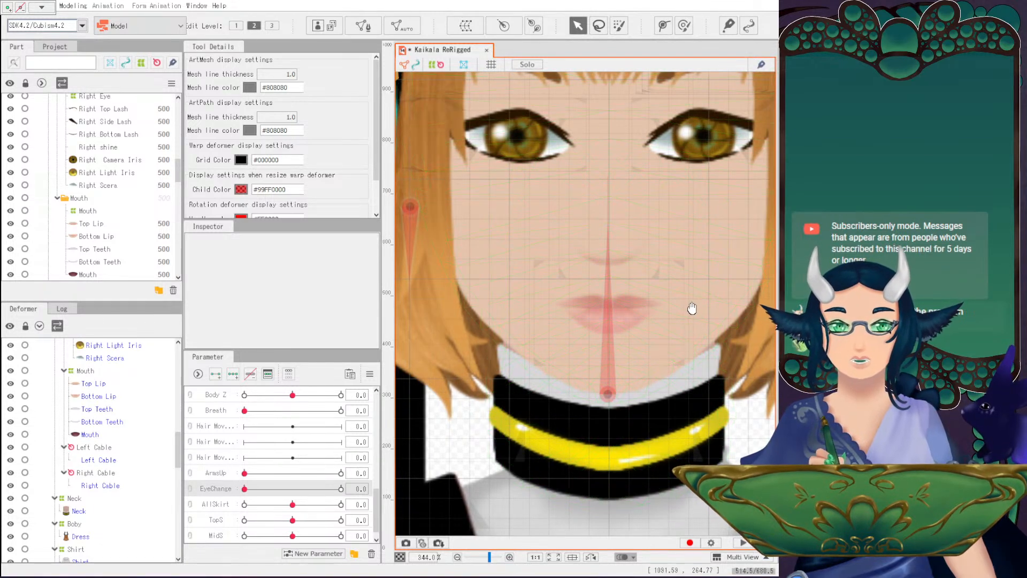
{"action": "left_click_drag", "start_coordinate": [692, 309], "coordinate": [666, 319]}
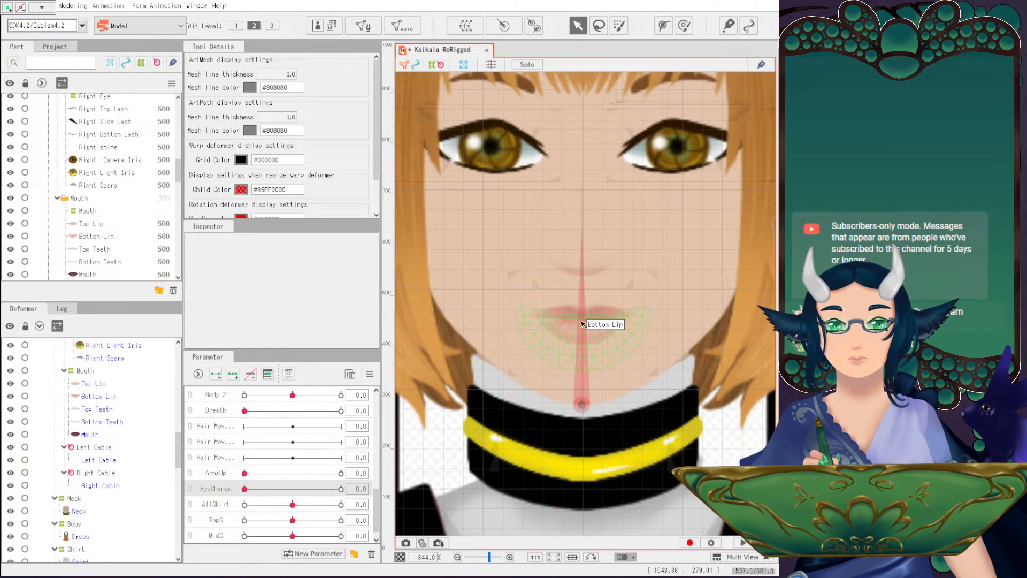
{"action": "scroll", "coordinate": [580, 342], "scroll_direction": "down", "scroll_amount": 3}
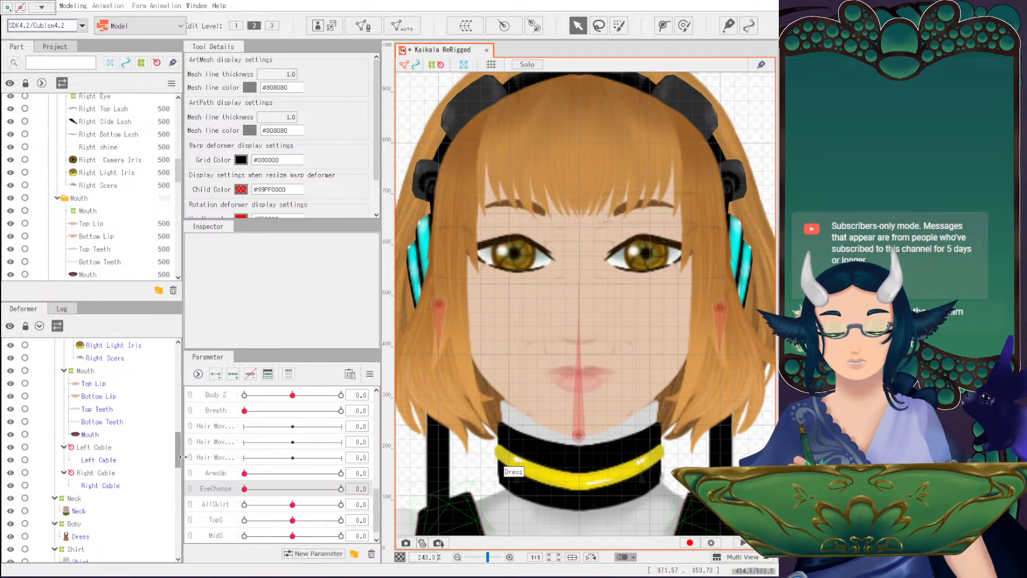
Test the right eye's clipping by moving its camera iris, light iris and shine together toward the outer side of the eye.
{"action": "scroll", "coordinate": [102, 463], "scroll_direction": "up", "scroll_amount": 3}
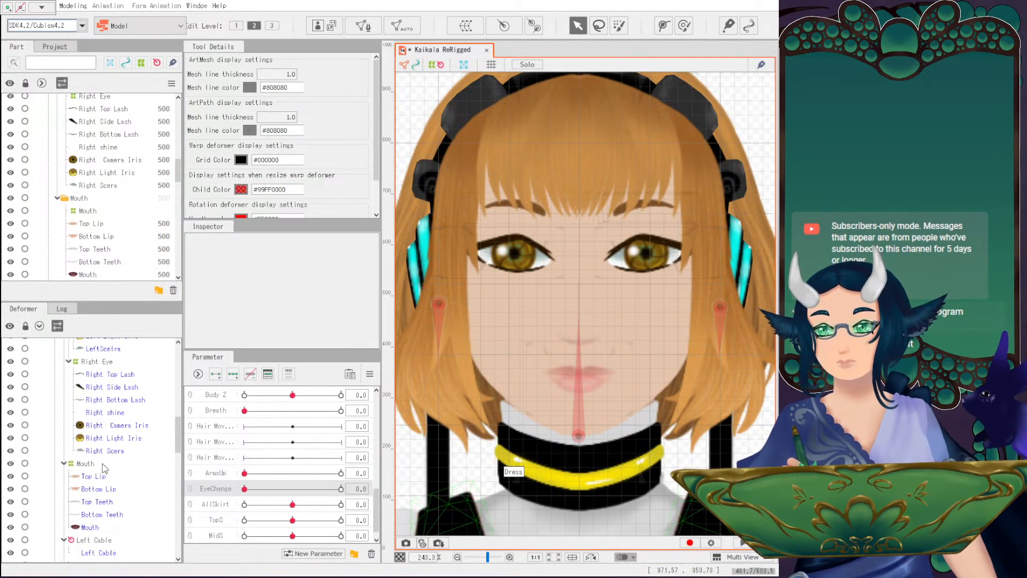
{"action": "left_click", "coordinate": [100, 427]}
{"action": "left_click", "coordinate": [99, 438], "text": "ctrl"}
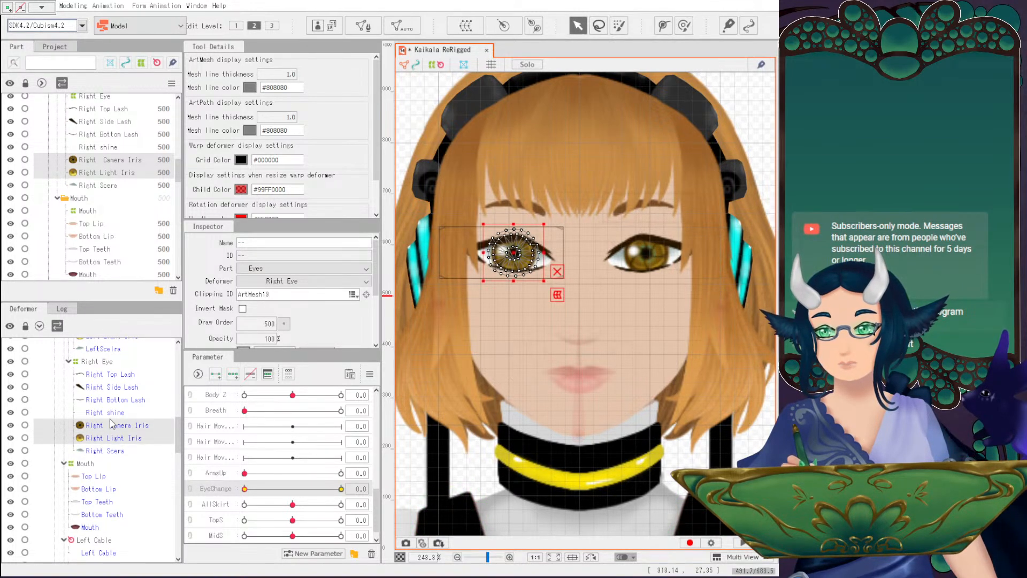
{"action": "left_click", "coordinate": [110, 414], "text": "ctrl"}
{"action": "scroll", "coordinate": [509, 250], "scroll_direction": "up", "scroll_amount": 2}
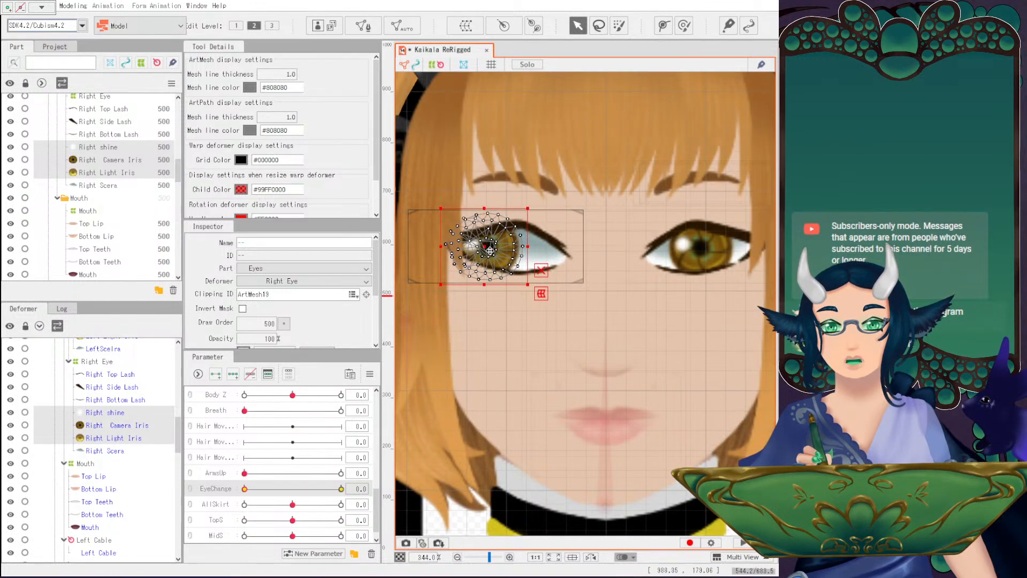
Try moving the right eye's shine onto the center of the iris, undo the moves and clear the selection.
{"action": "left_click", "coordinate": [490, 237]}
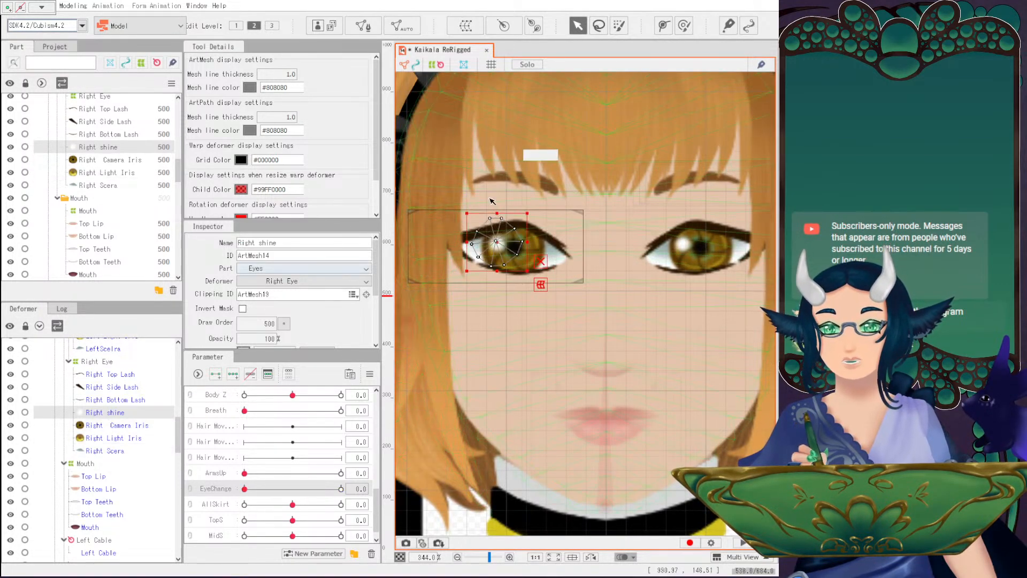
{"action": "left_click_drag", "start_coordinate": [490, 237], "coordinate": [512, 246]}
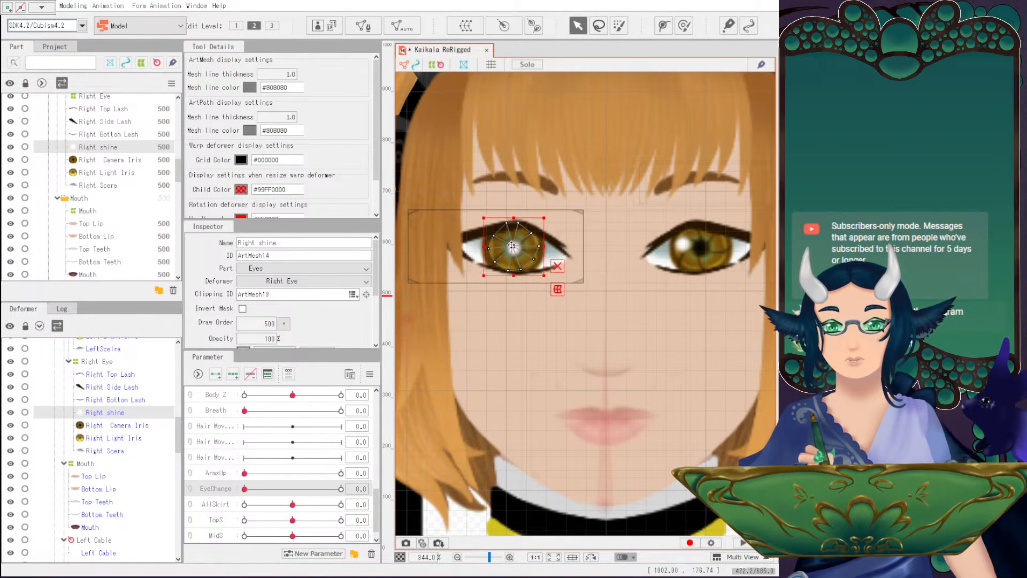
{"action": "left_click", "coordinate": [114, 437], "text": "shift"}
{"action": "mouse_move", "coordinate": [509, 252]}
{"action": "left_mouse_down"}
{"action": "mouse_move", "coordinate": [461, 252]}
{"action": "mouse_move", "coordinate": [529, 253]}
{"action": "left_mouse_up"}
{"action": "key", "text": "ctrl+z"}
{"action": "key", "text": "ctrl+z"}
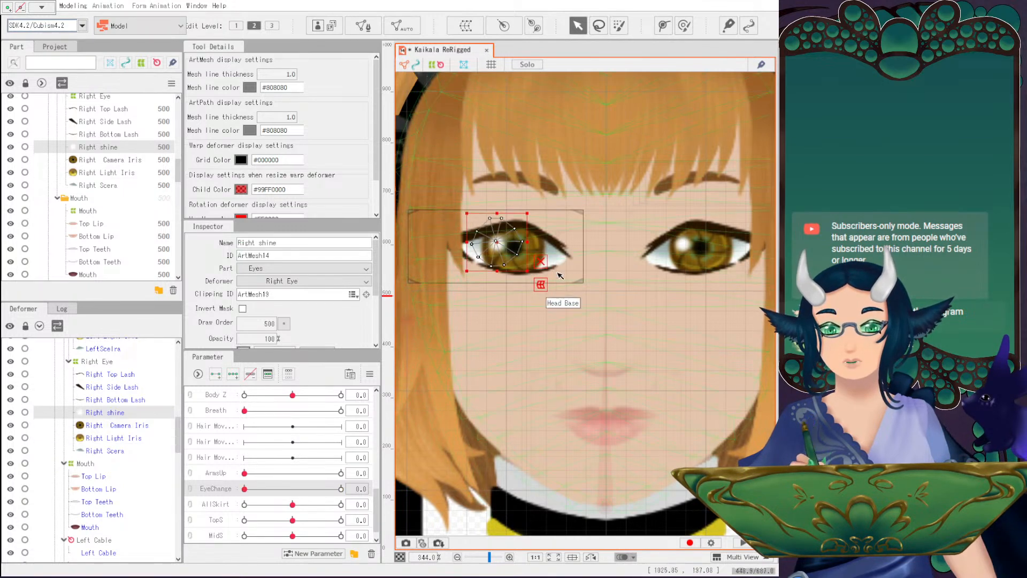
{"action": "scroll", "coordinate": [547, 269], "scroll_direction": "down", "scroll_amount": 2}
{"action": "left_click", "coordinate": [455, 182]}
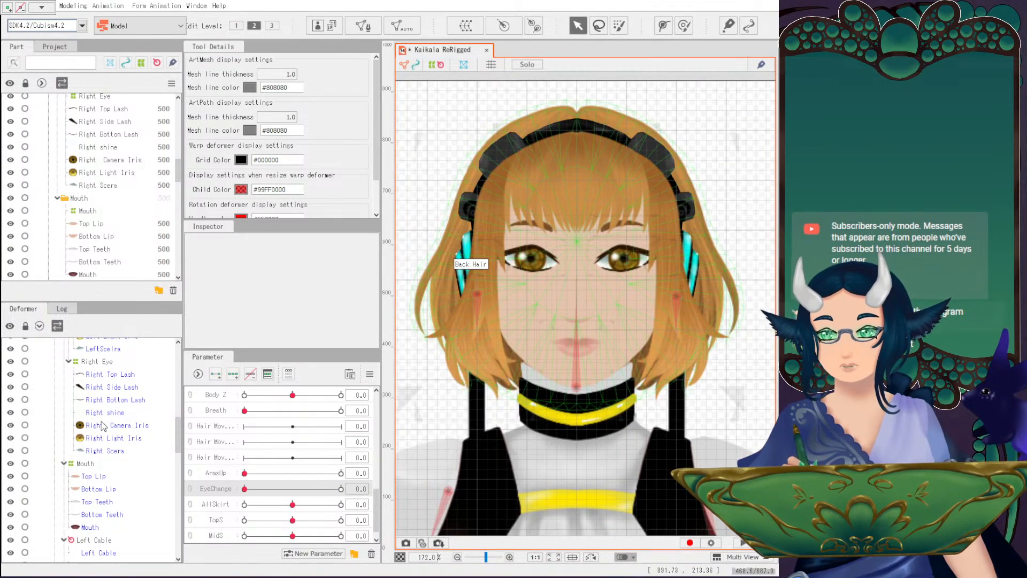
Create a warp deformer named Head around the Head Base mesh.
{"action": "scroll", "coordinate": [99, 430], "scroll_direction": "up", "scroll_amount": 6}
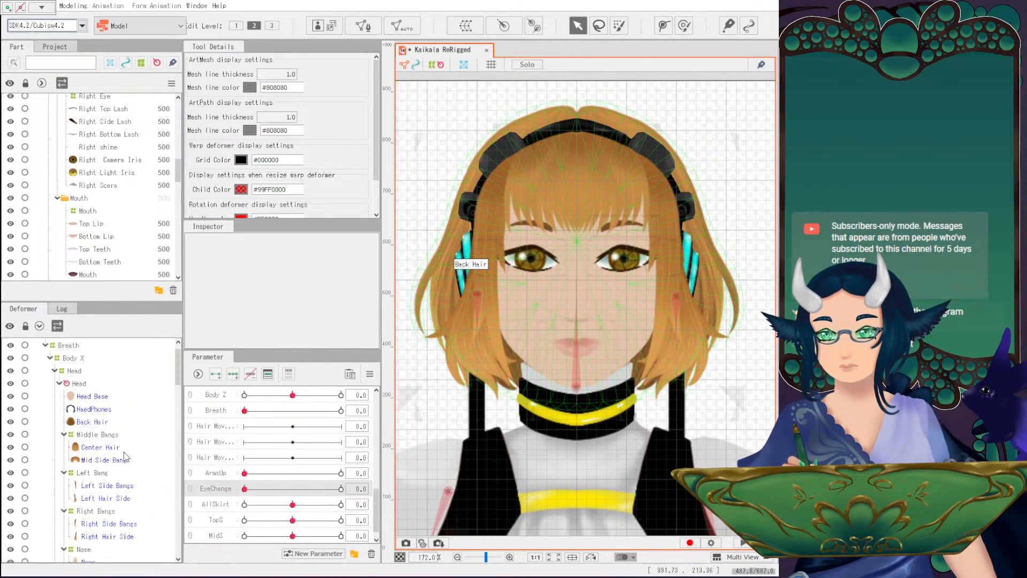
{"action": "left_click", "coordinate": [92, 396]}
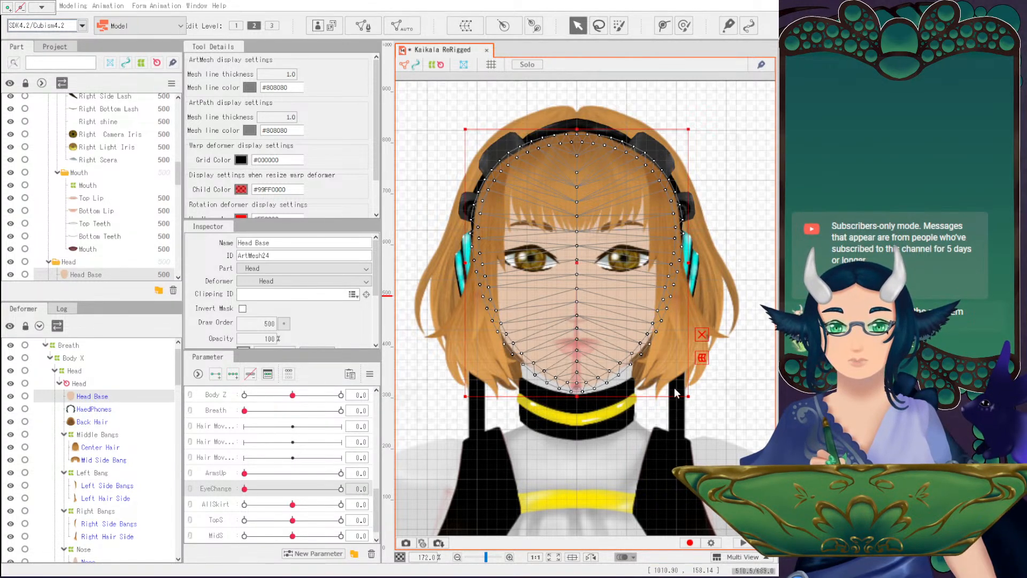
{"action": "left_click", "coordinate": [74, 370]}
{"action": "scroll", "coordinate": [83, 436], "scroll_direction": "down", "scroll_amount": 3}
{"action": "scroll", "coordinate": [84, 434], "scroll_direction": "up", "scroll_amount": 3}
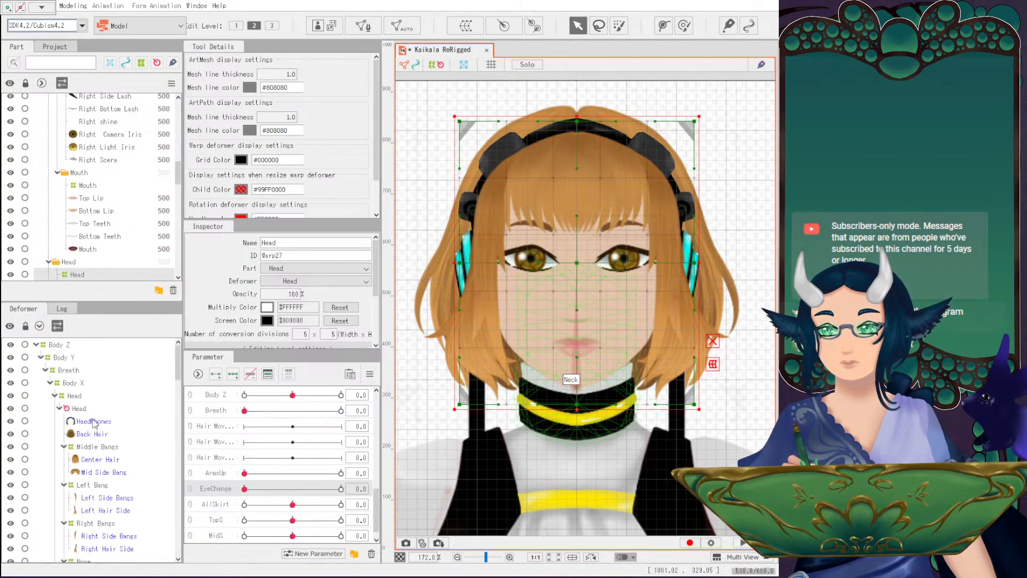
Create a warp deformer named Headphones around the headphones mesh and one named BackHair around the Back Hair mesh.
{"action": "left_click", "coordinate": [94, 422]}
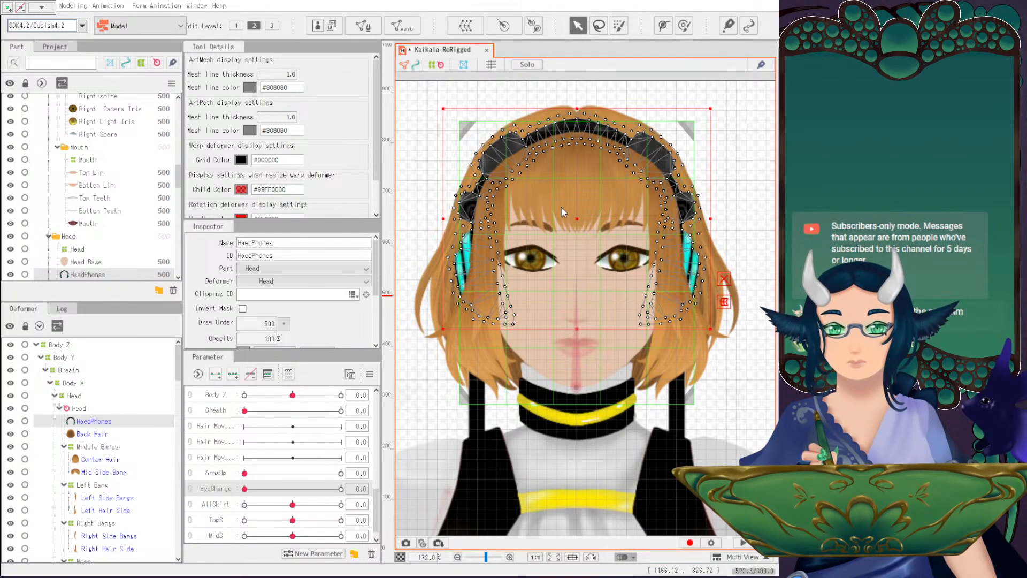
{"action": "key", "text": "Return"}
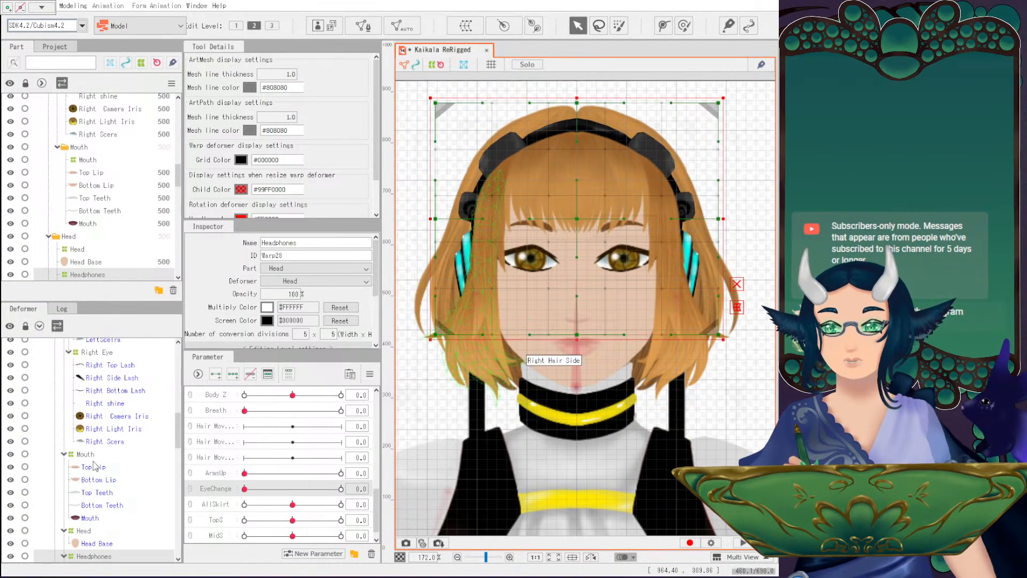
{"action": "scroll", "coordinate": [90, 461], "scroll_direction": "up", "scroll_amount": 15}
{"action": "left_click", "coordinate": [91, 421]}
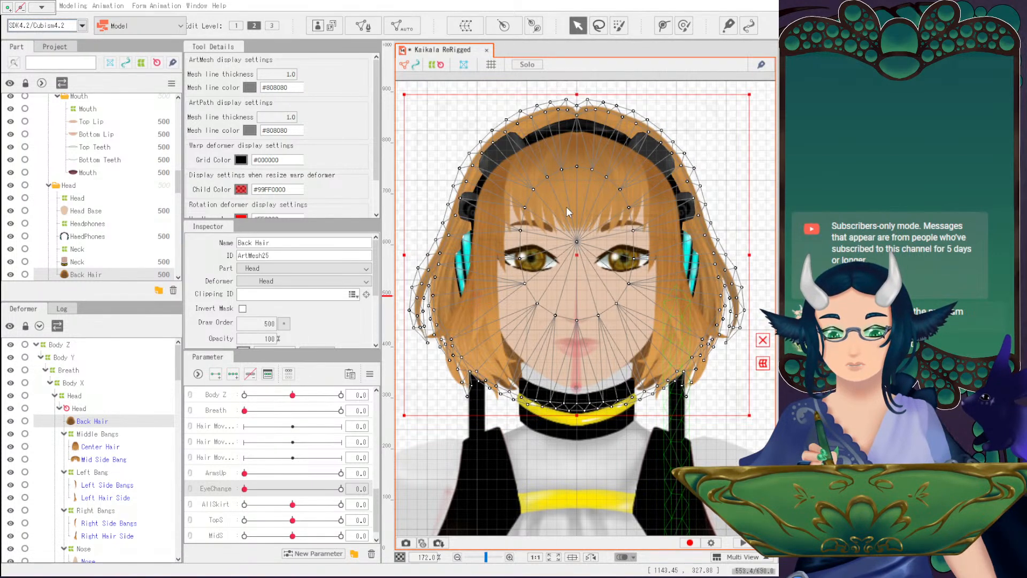
{"action": "key", "text": "ctrl+z"}
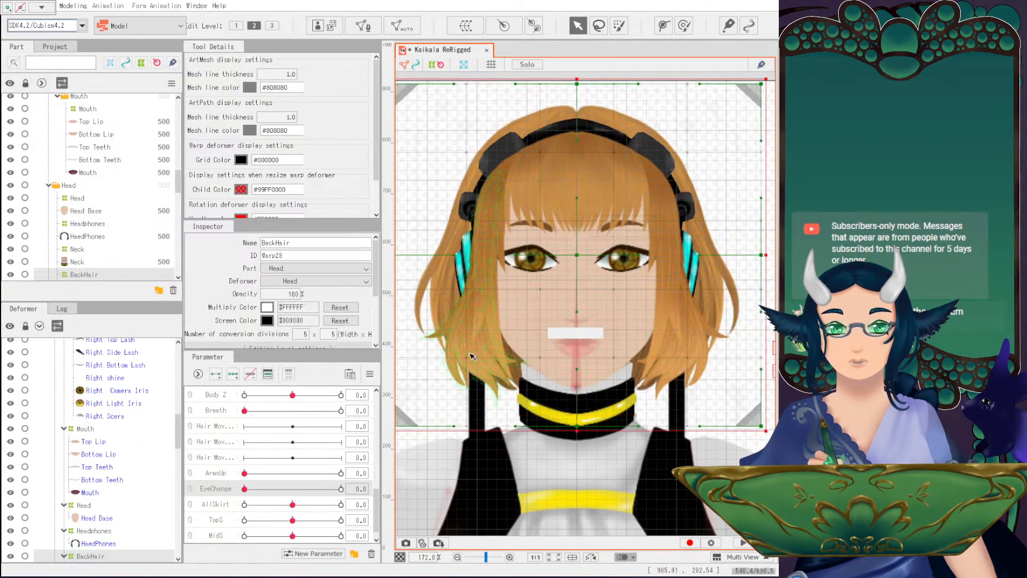
Look through the deformer hierarchy from the bangs to the mouth to check how the head parts are grouped.
{"action": "scroll", "coordinate": [474, 156], "scroll_direction": "down", "scroll_amount": 2}
{"action": "left_click_drag", "start_coordinate": [561, 245], "coordinate": [621, 257]}
{"action": "scroll", "coordinate": [90, 455], "scroll_direction": "up", "scroll_amount": 10}
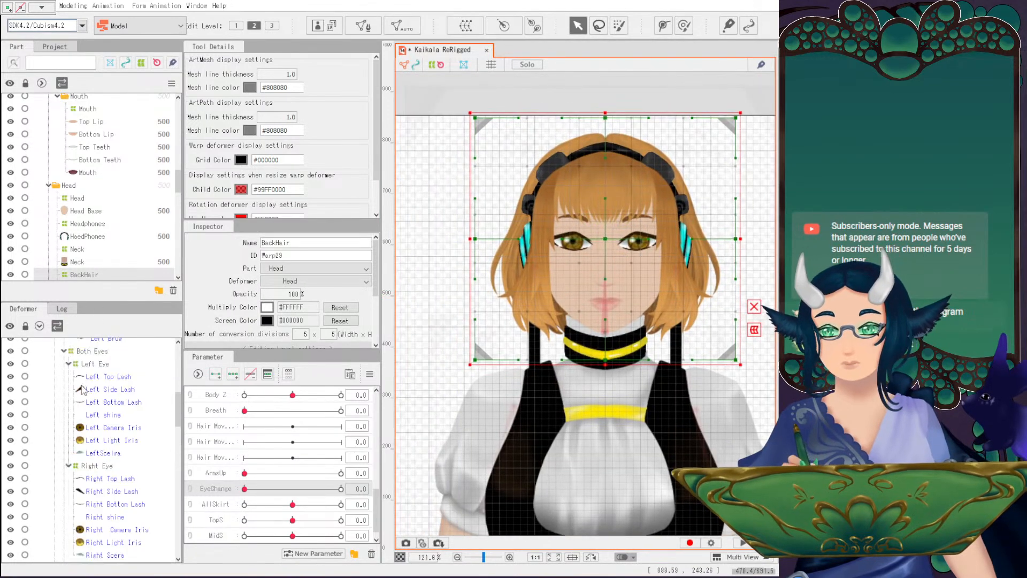
{"action": "scroll", "coordinate": [112, 437], "scroll_direction": "down", "scroll_amount": 1}
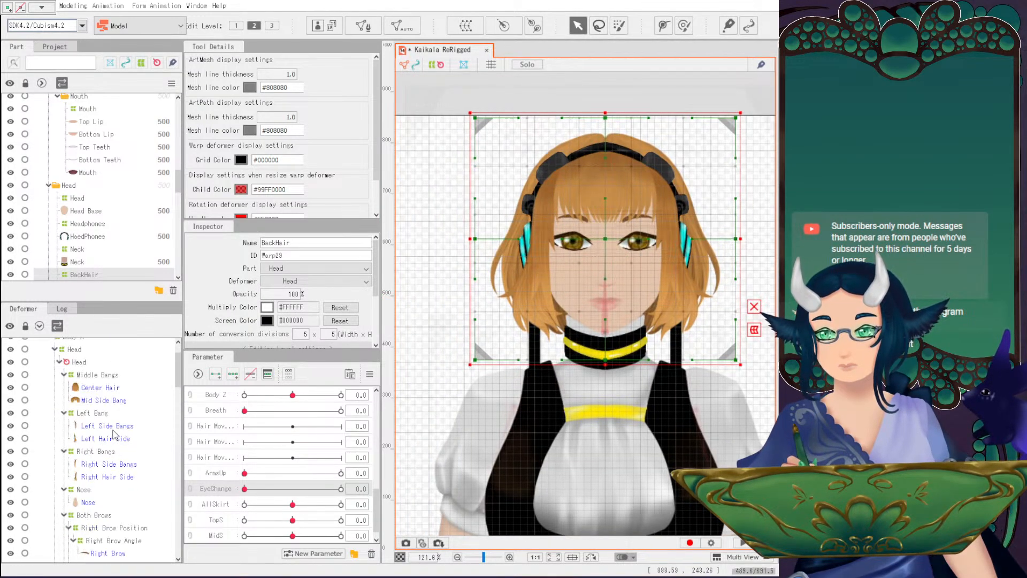
{"action": "scroll", "coordinate": [143, 468], "scroll_direction": "down", "scroll_amount": 8}
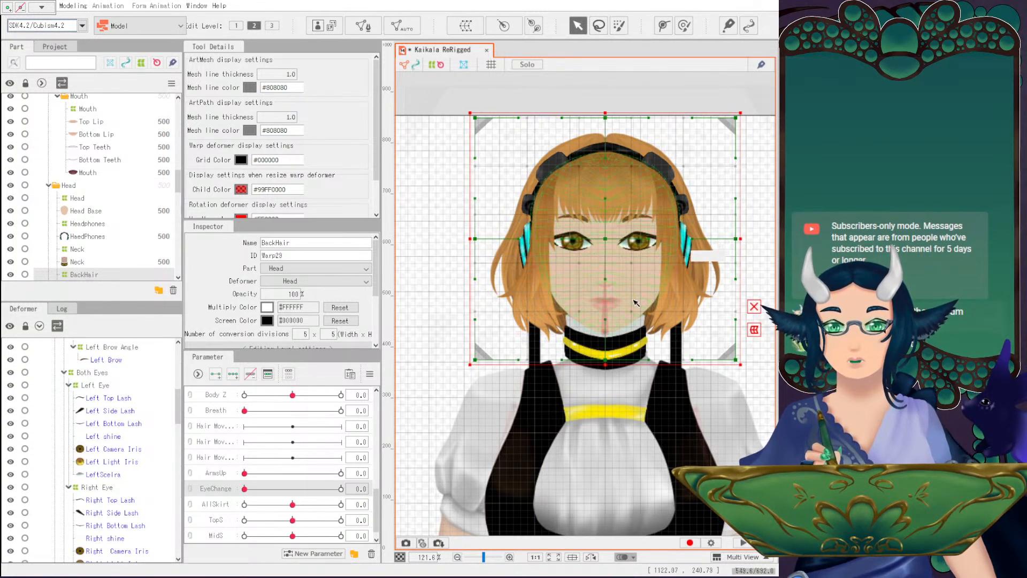
{"action": "scroll", "coordinate": [78, 501], "scroll_direction": "up", "scroll_amount": 5}
{"action": "scroll", "coordinate": [77, 502], "scroll_direction": "down", "scroll_amount": 7}
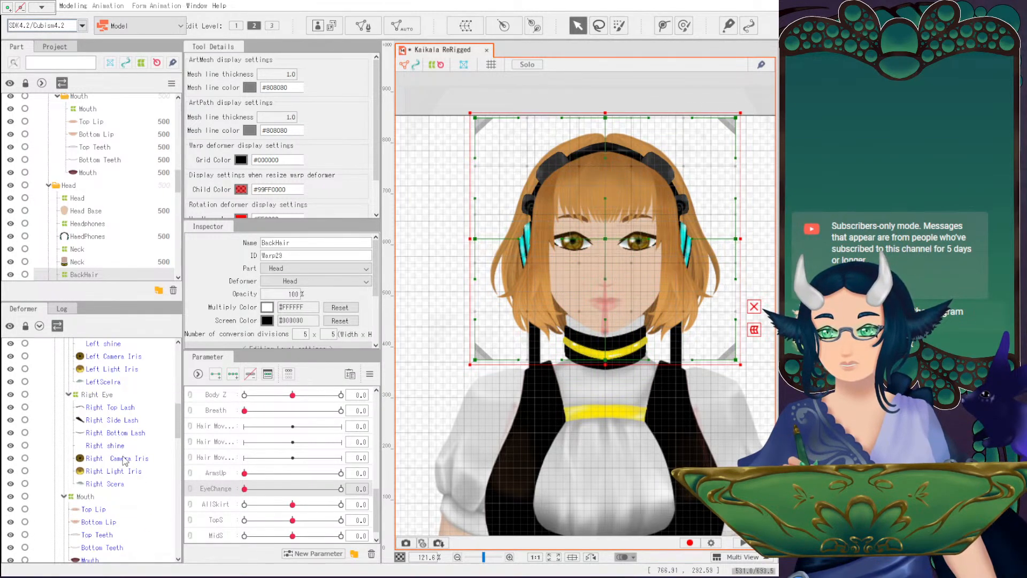
{"action": "scroll", "coordinate": [125, 460], "scroll_direction": "down", "scroll_amount": 4}
{"action": "scroll", "coordinate": [124, 460], "scroll_direction": "up", "scroll_amount": 4}
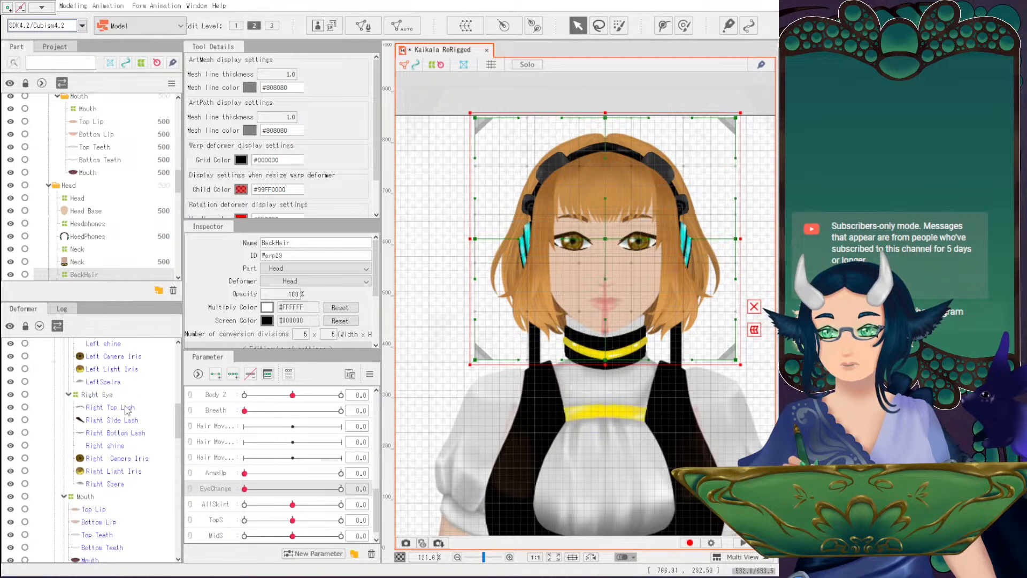
Select the camera and light irises of both eyes together.
{"action": "left_click", "coordinate": [107, 357]}
{"action": "left_click", "coordinate": [114, 369], "text": "ctrl"}
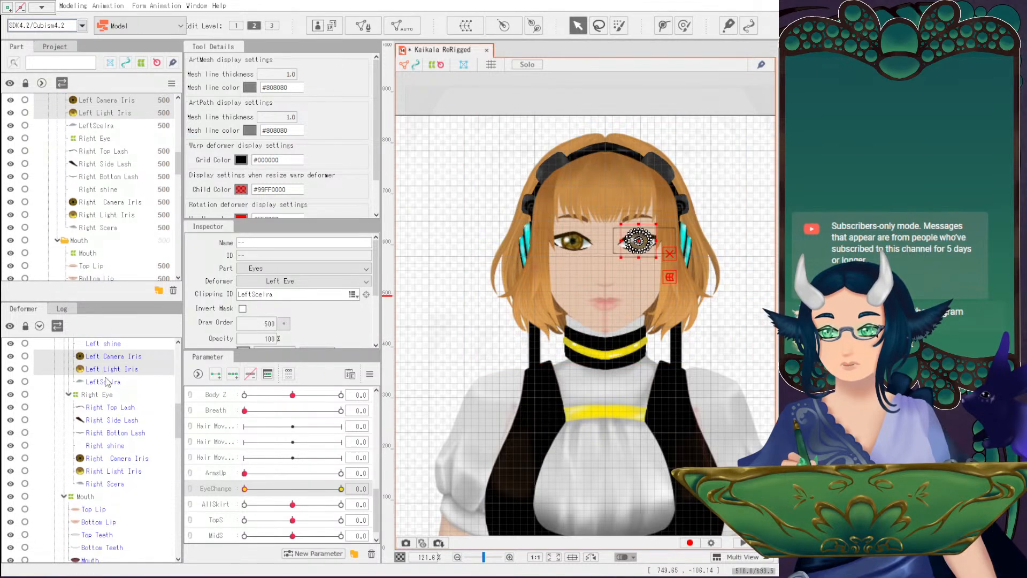
{"action": "left_click", "coordinate": [107, 459], "text": "ctrl"}
{"action": "left_click", "coordinate": [107, 471], "text": "ctrl"}
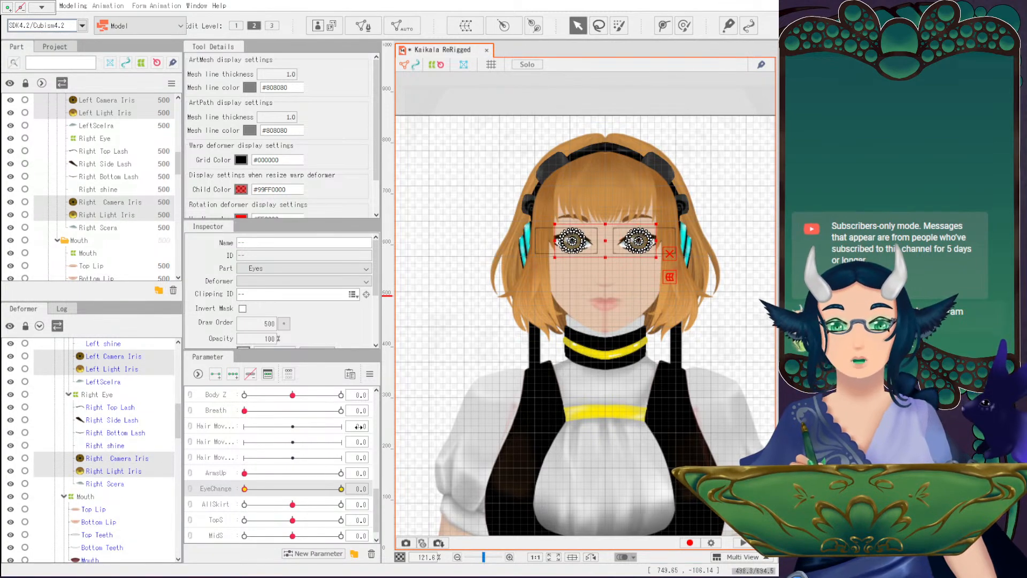
{"action": "scroll", "coordinate": [605, 300], "scroll_direction": "up", "scroll_amount": 5}
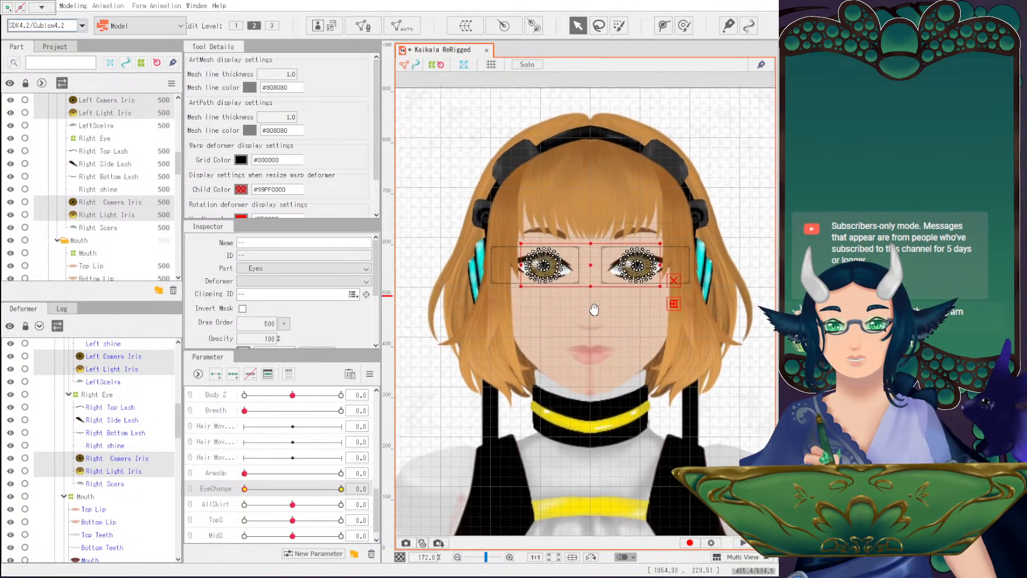
{"action": "scroll", "coordinate": [597, 314], "scroll_direction": "up", "scroll_amount": 2}
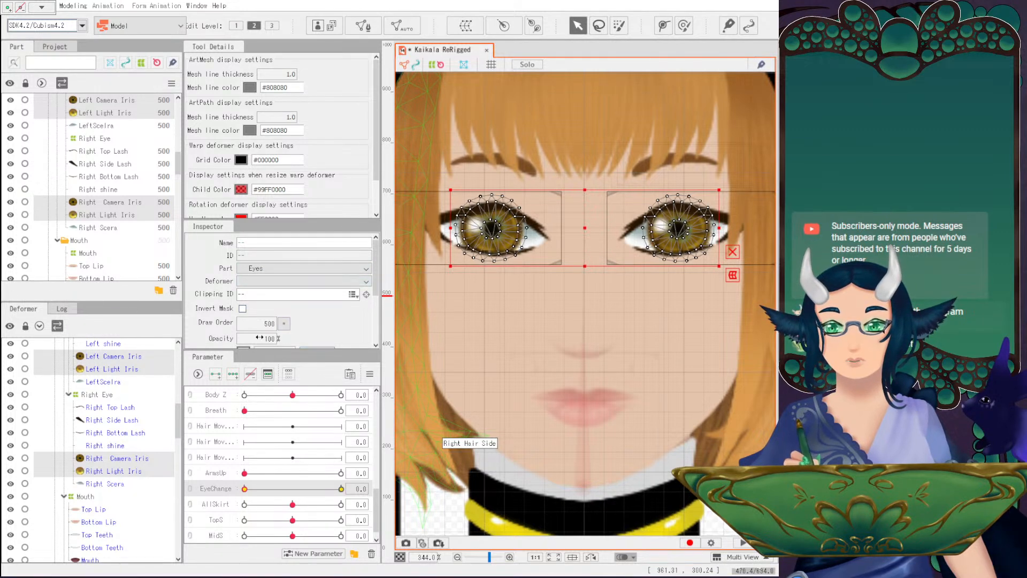
Examine the selected irises' properties, including clipping, draw order, opacity, multiply and screen colors, and blend mode.
{"action": "scroll", "coordinate": [302, 330], "scroll_direction": "down", "scroll_amount": 3}
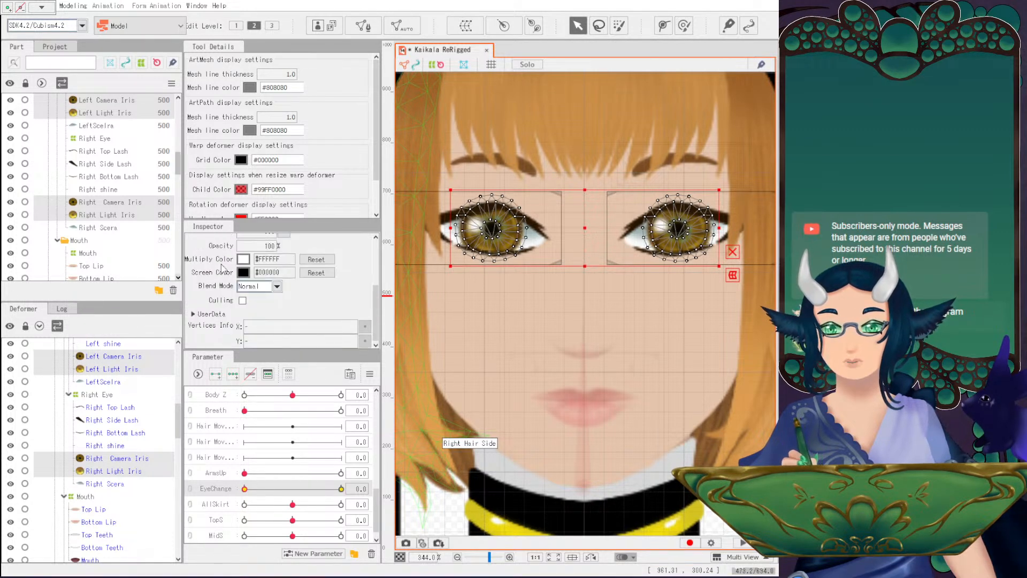
{"action": "scroll", "coordinate": [268, 342], "scroll_direction": "up", "scroll_amount": 2}
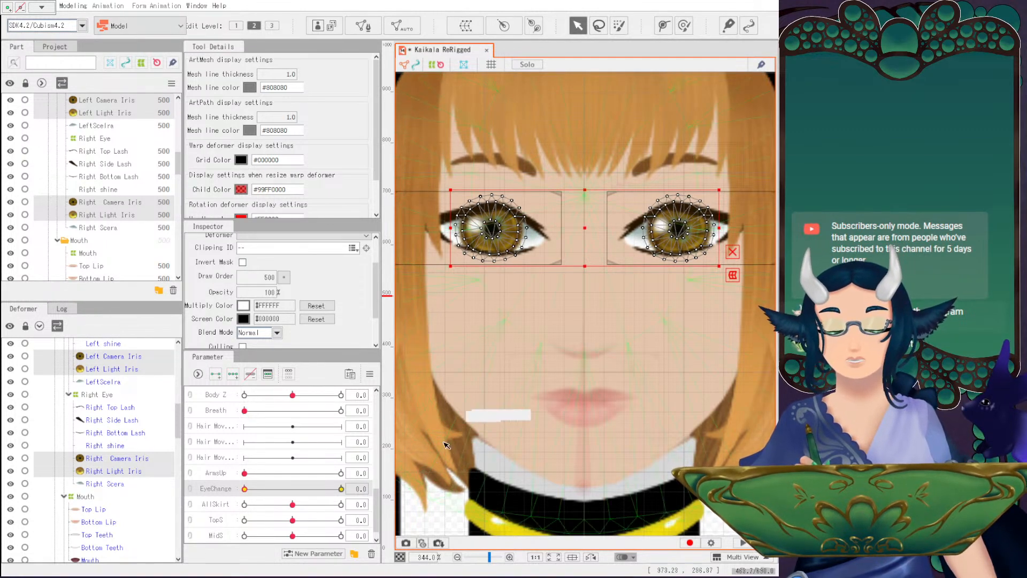
{"action": "scroll", "coordinate": [600, 368], "scroll_direction": "down", "scroll_amount": 3}
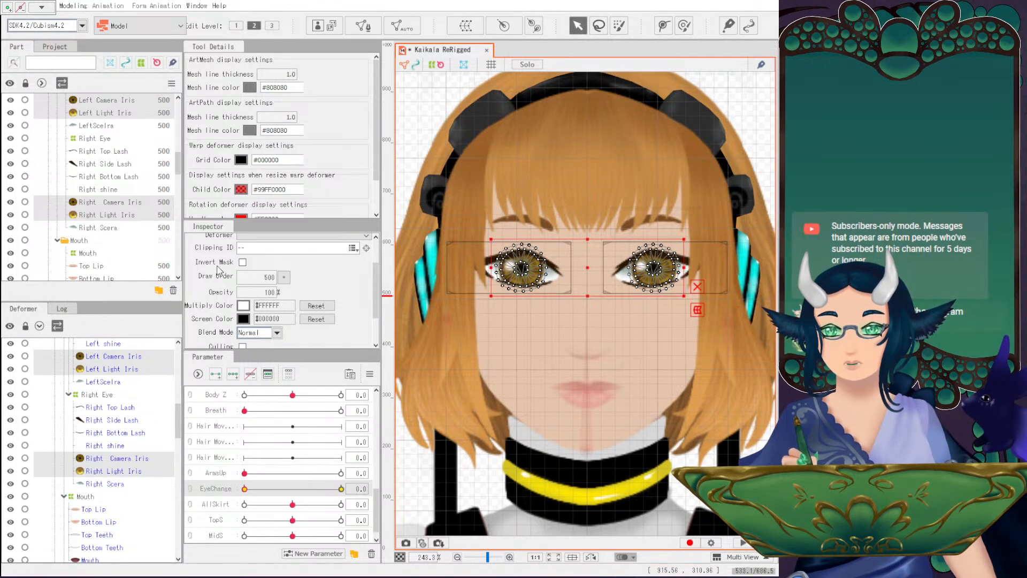
{"action": "scroll", "coordinate": [224, 265], "scroll_direction": "up", "scroll_amount": 2}
{"action": "scroll", "coordinate": [234, 306], "scroll_direction": "down", "scroll_amount": 2}
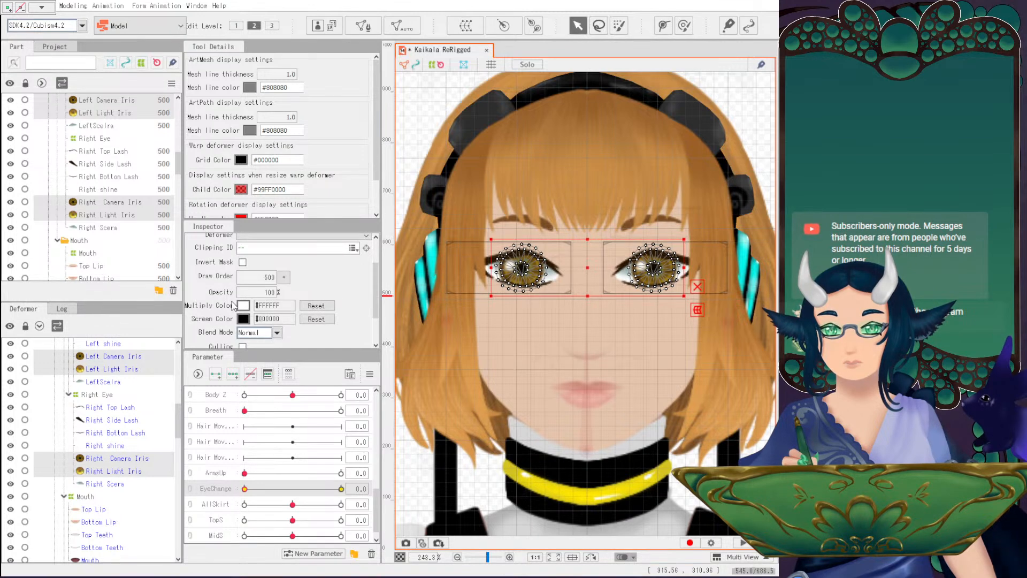
{"action": "scroll", "coordinate": [228, 300], "scroll_direction": "down", "scroll_amount": 2}
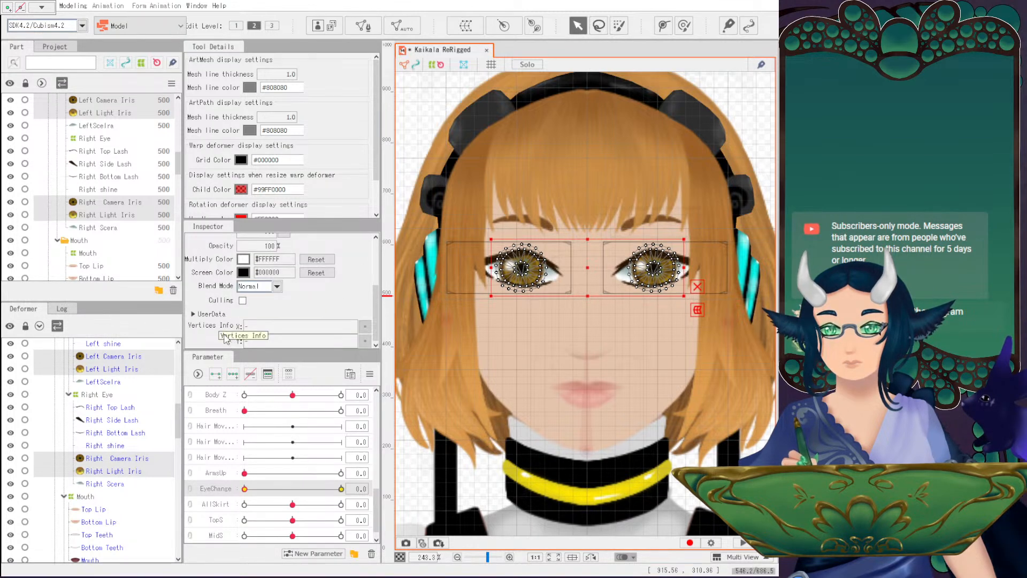
{"action": "scroll", "coordinate": [225, 335], "scroll_direction": "up", "scroll_amount": 2}
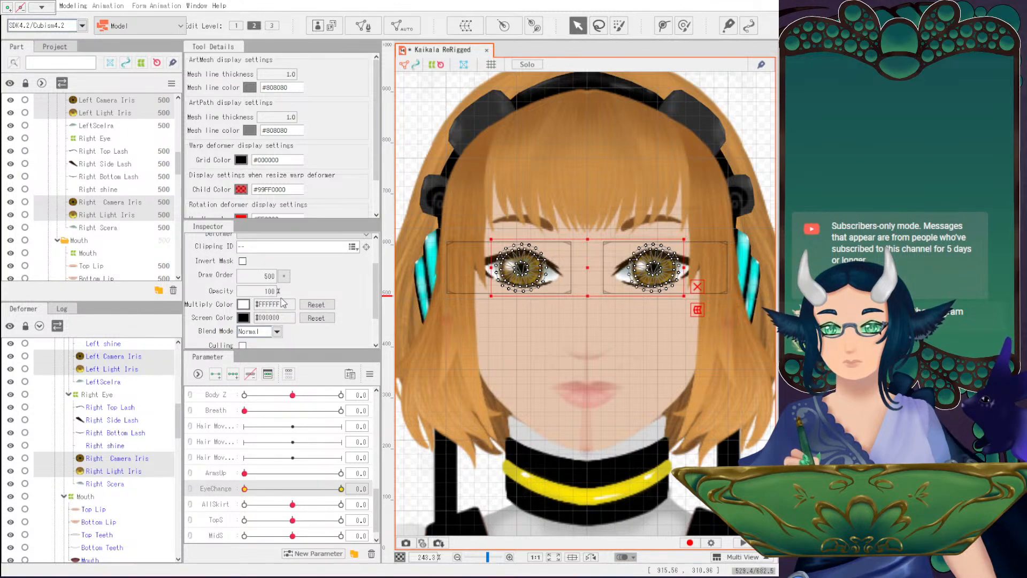
{"action": "scroll", "coordinate": [271, 292], "scroll_direction": "up", "scroll_amount": 2}
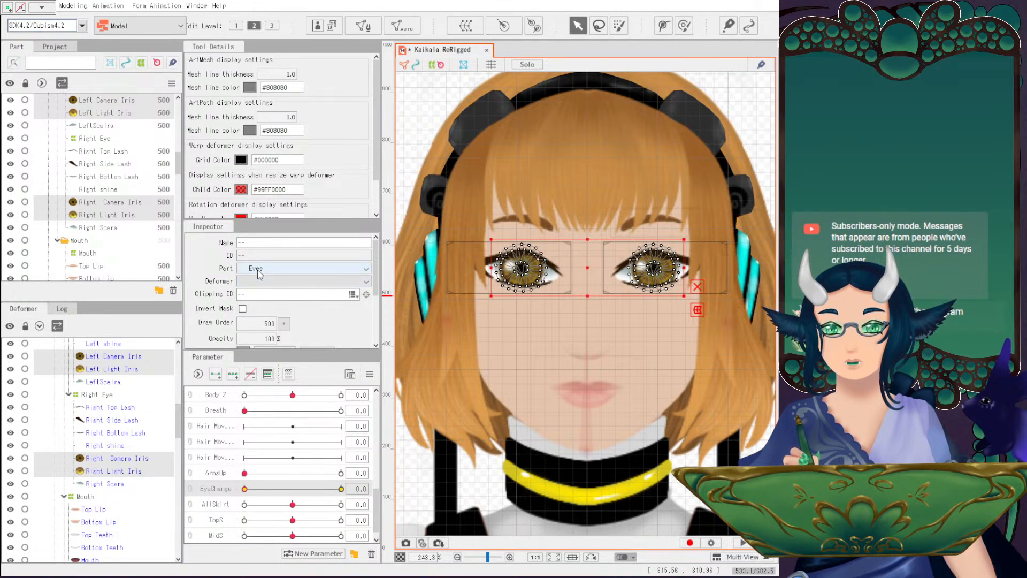
Check the available blend mode options for the selected irises, keeping the blend mode Normal.
{"action": "scroll", "coordinate": [288, 294], "scroll_direction": "down", "scroll_amount": 4}
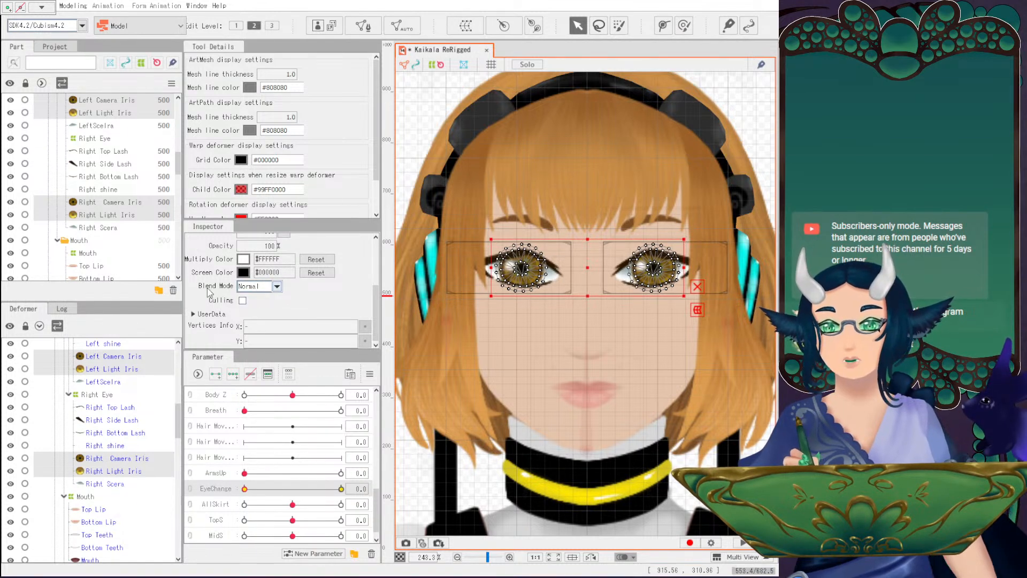
{"action": "left_click", "coordinate": [276, 287]}
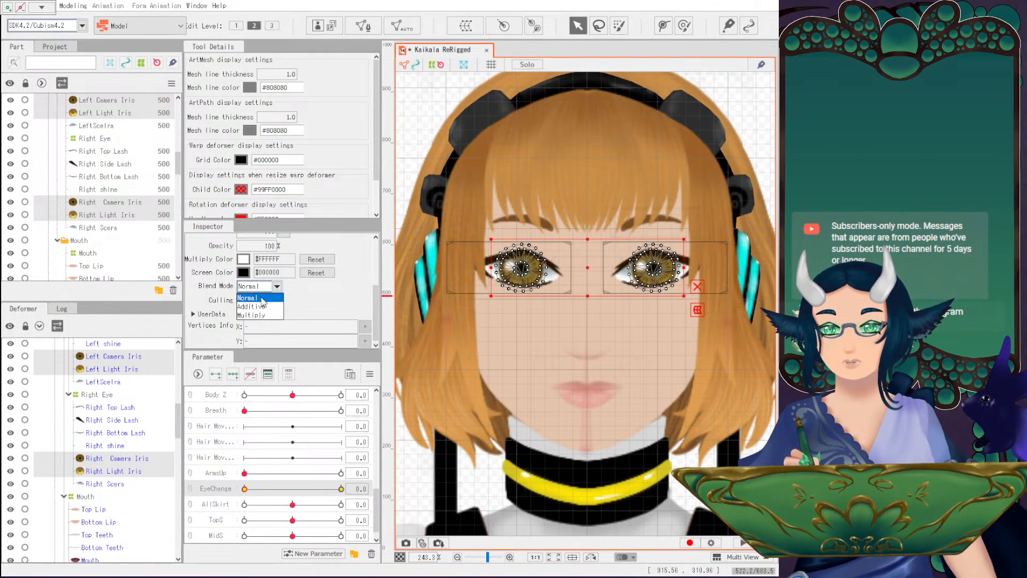
{"action": "left_click", "coordinate": [316, 321]}
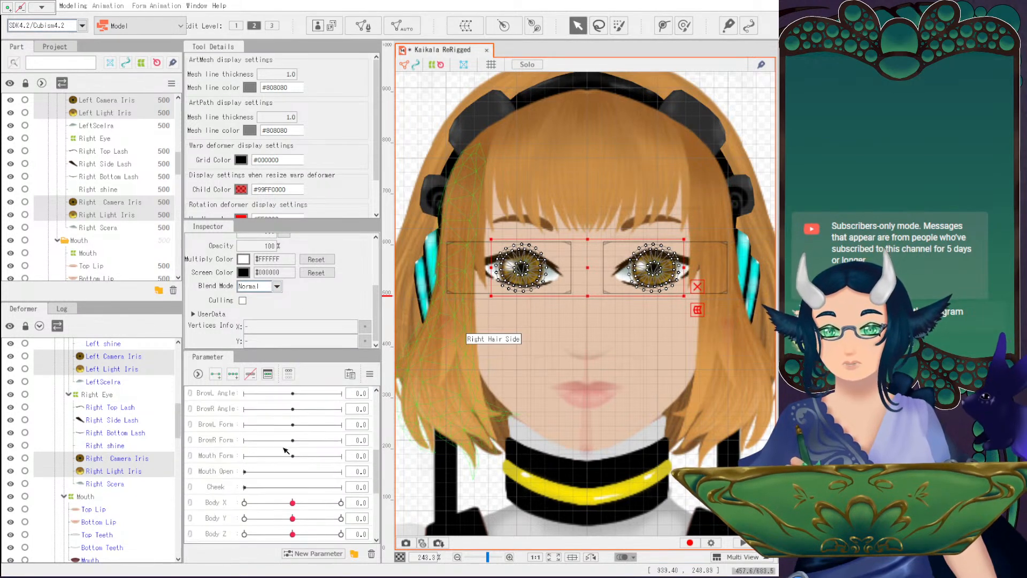
Add three keys for the selected irises to each of the Eyeball X and Eyeball Y parameters.
{"action": "scroll", "coordinate": [313, 506], "scroll_direction": "up", "scroll_amount": 6}
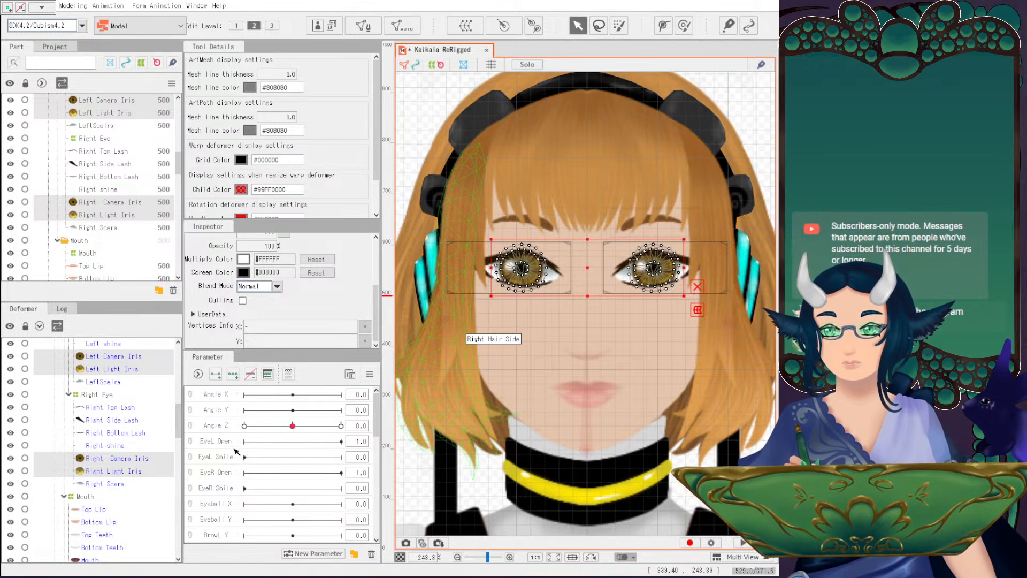
{"action": "scroll", "coordinate": [275, 495], "scroll_direction": "down", "scroll_amount": 1}
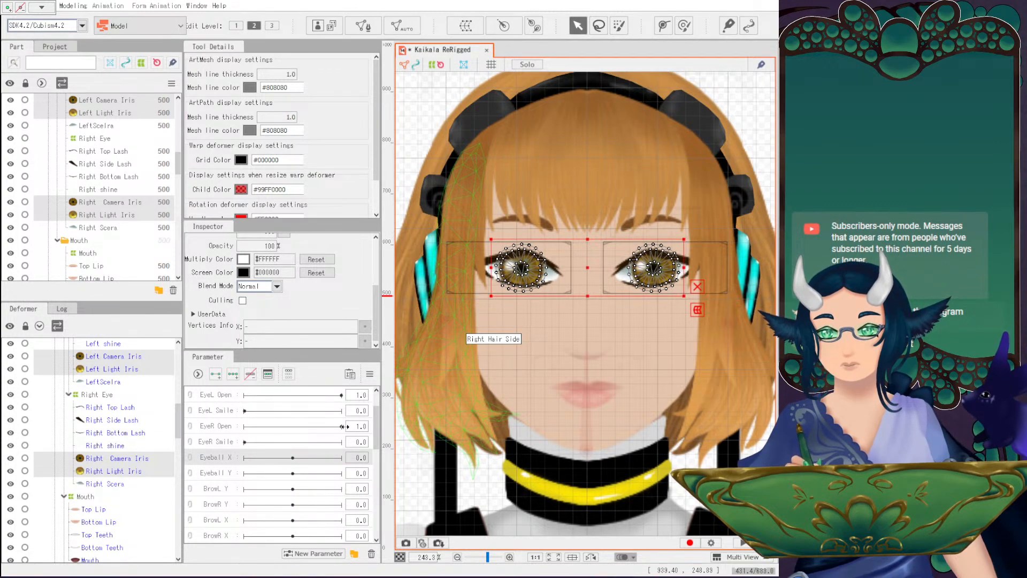
{"action": "left_click", "coordinate": [233, 374]}
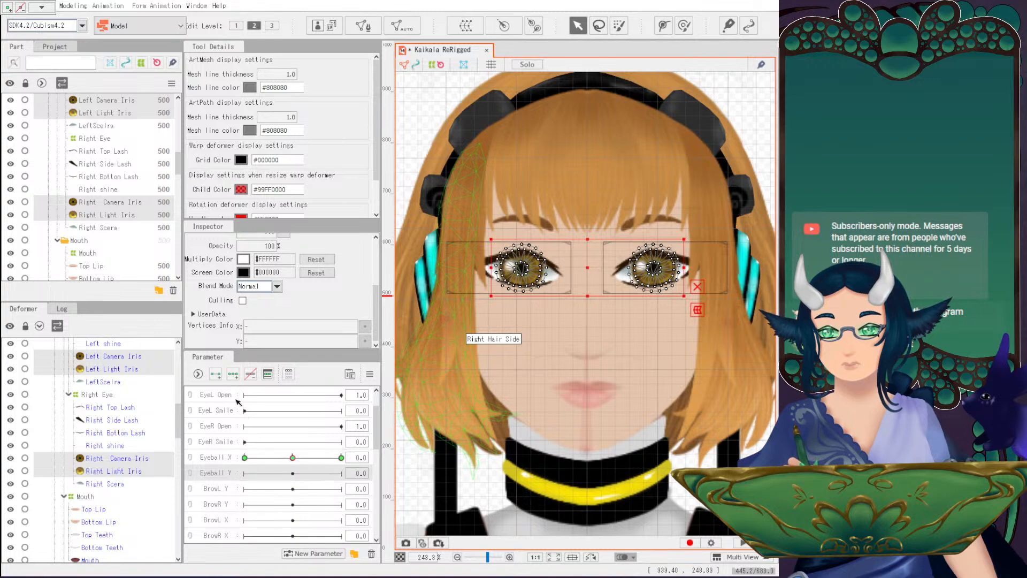
With Eyeball X at -1.0, shift the irises of both eyes sideways toward the character's right.
{"action": "left_click", "coordinate": [245, 458]}
{"action": "scroll", "coordinate": [553, 358], "scroll_direction": "up", "scroll_amount": 3}
{"action": "scroll", "coordinate": [627, 234], "scroll_direction": "down", "scroll_amount": 1}
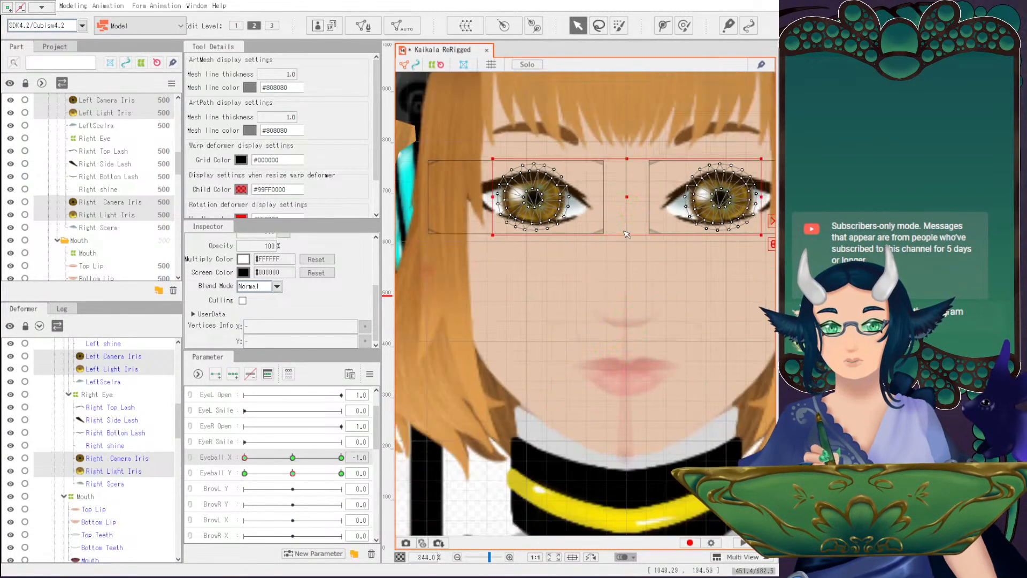
{"action": "left_click_drag", "start_coordinate": [627, 197], "coordinate": [606, 199]}
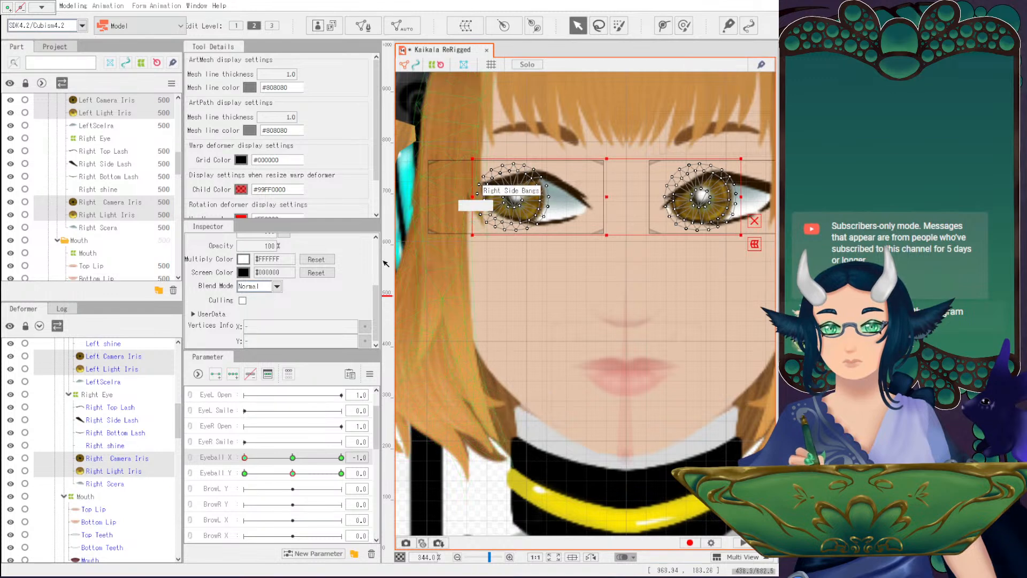
Narrow the Left Camera Iris and Left Light Iris slightly from the inner-corner side at Eyeball X -1.0.
{"action": "left_click", "coordinate": [130, 358]}
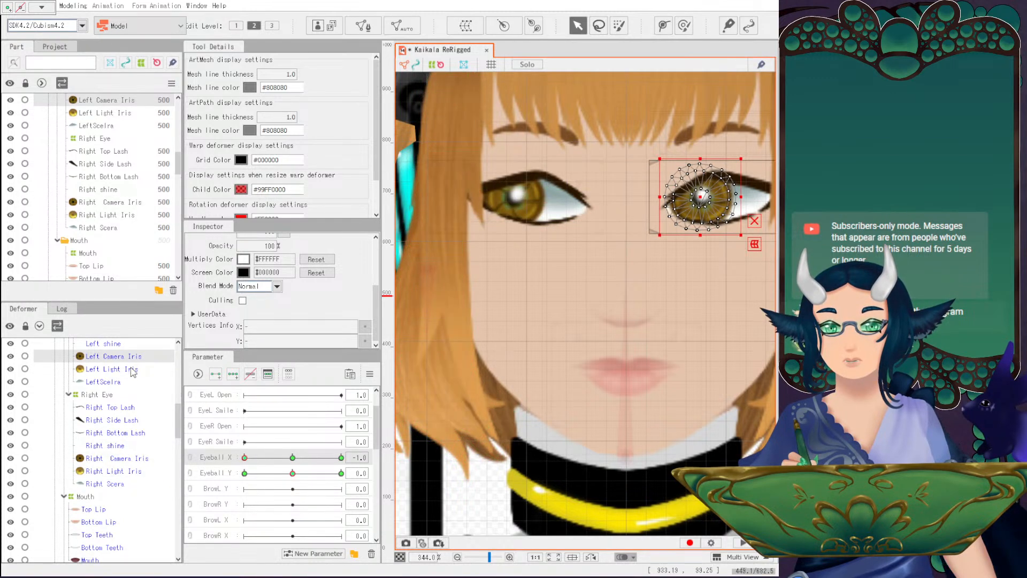
{"action": "left_click", "coordinate": [133, 370], "text": "ctrl"}
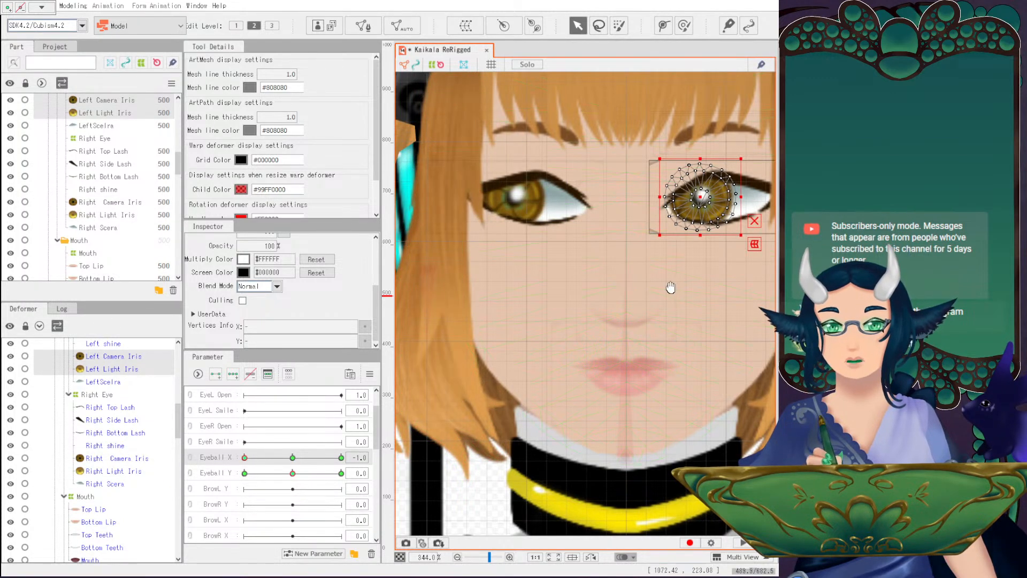
{"action": "left_click_drag", "start_coordinate": [672, 289], "coordinate": [663, 312]}
{"action": "left_click_drag", "start_coordinate": [733, 219], "coordinate": [726, 220]}
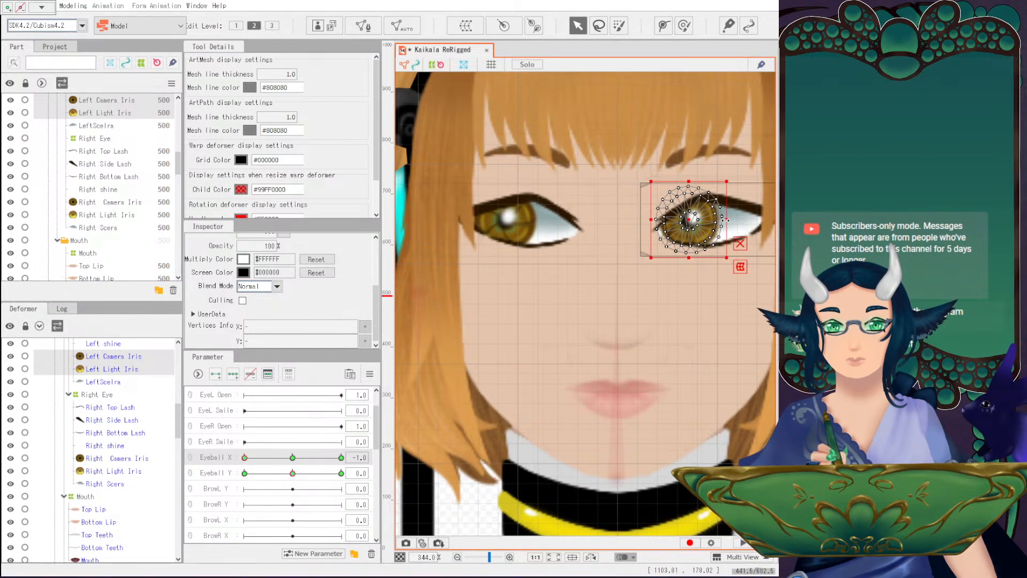
Narrow the Right Camera Iris and Right Light Iris slightly to match at Eyeball X -1.0, and test the parameter.
{"action": "left_click", "coordinate": [108, 458]}
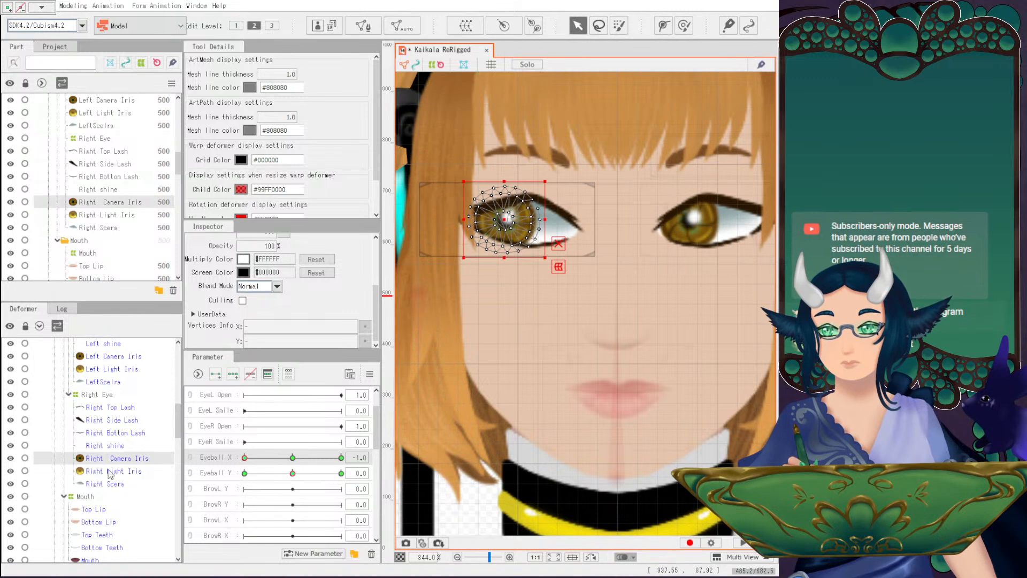
{"action": "left_click", "coordinate": [111, 471], "text": "ctrl"}
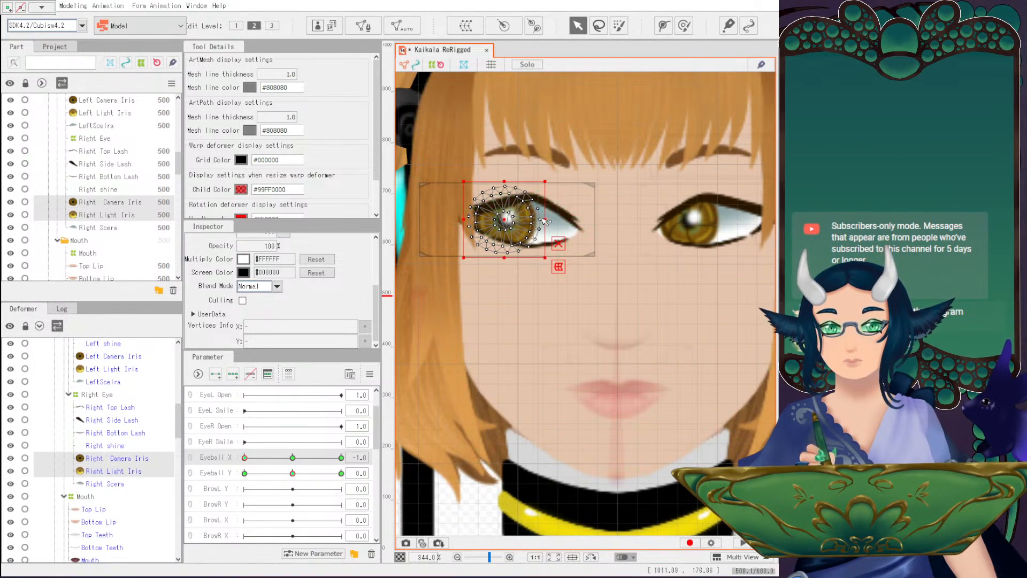
{"action": "left_click_drag", "start_coordinate": [543, 218], "coordinate": [538, 218]}
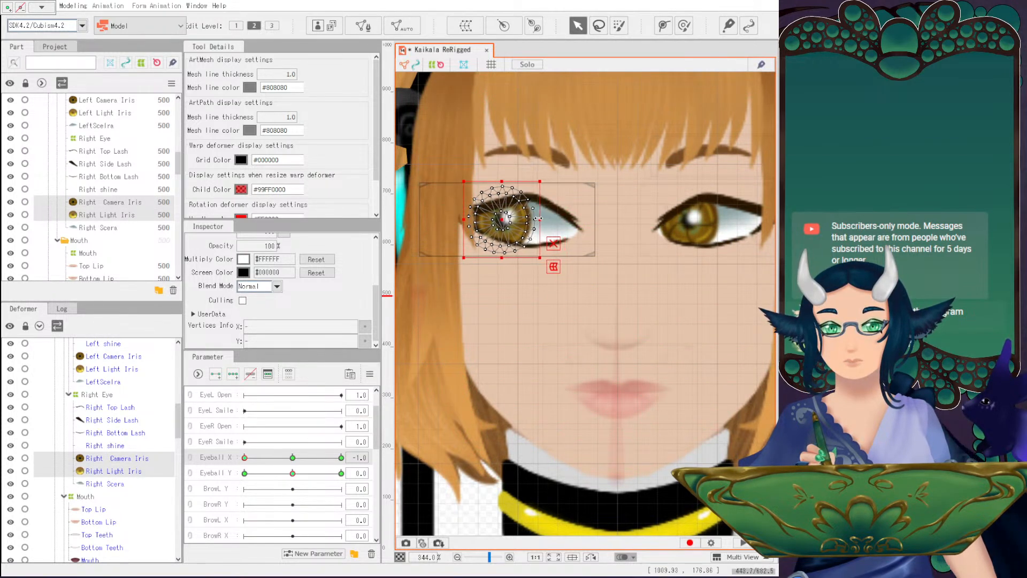
{"action": "left_click_drag", "start_coordinate": [289, 457], "coordinate": [244, 457]}
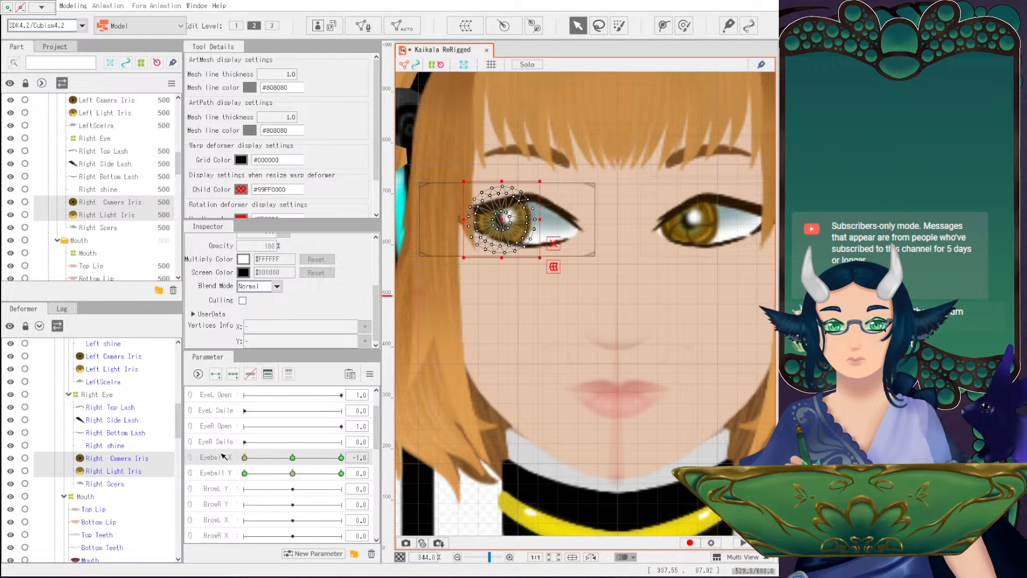
Try to reflect the Eyeball X motion of the right eye's two irises and test the parameter.
{"action": "left_click", "coordinate": [369, 374]}
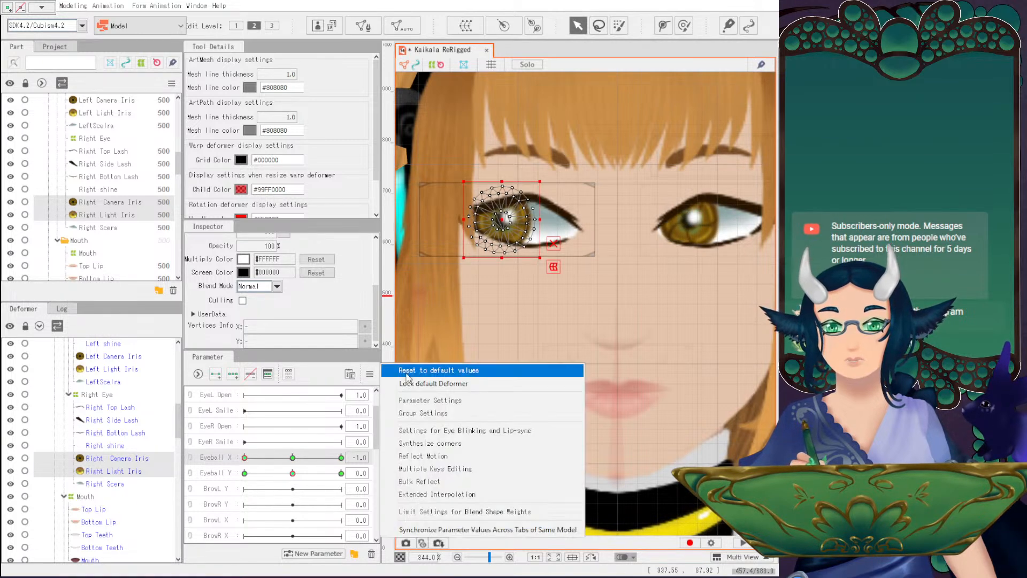
{"action": "left_click", "coordinate": [451, 457]}
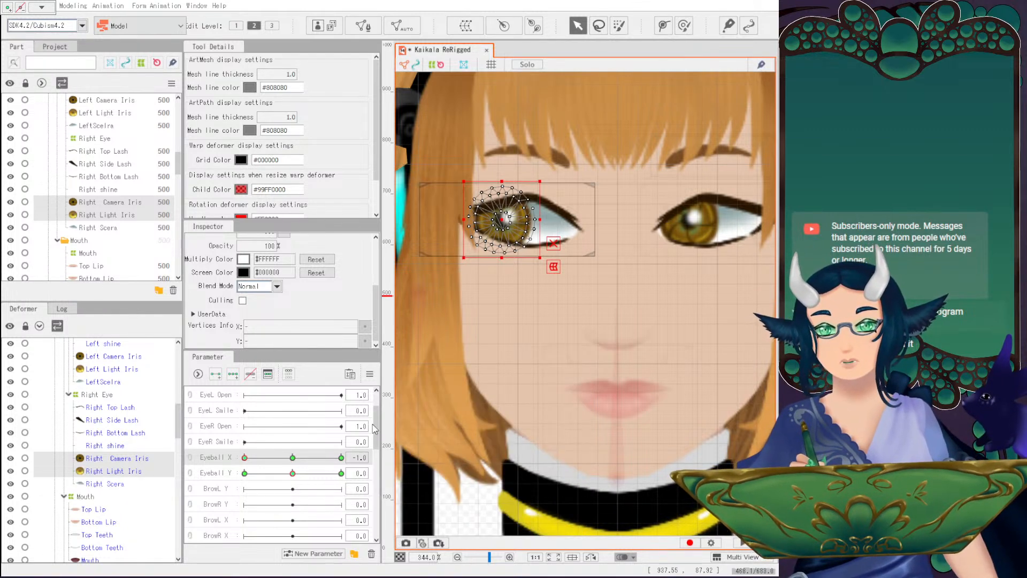
{"action": "left_click_drag", "start_coordinate": [341, 457], "coordinate": [231, 461]}
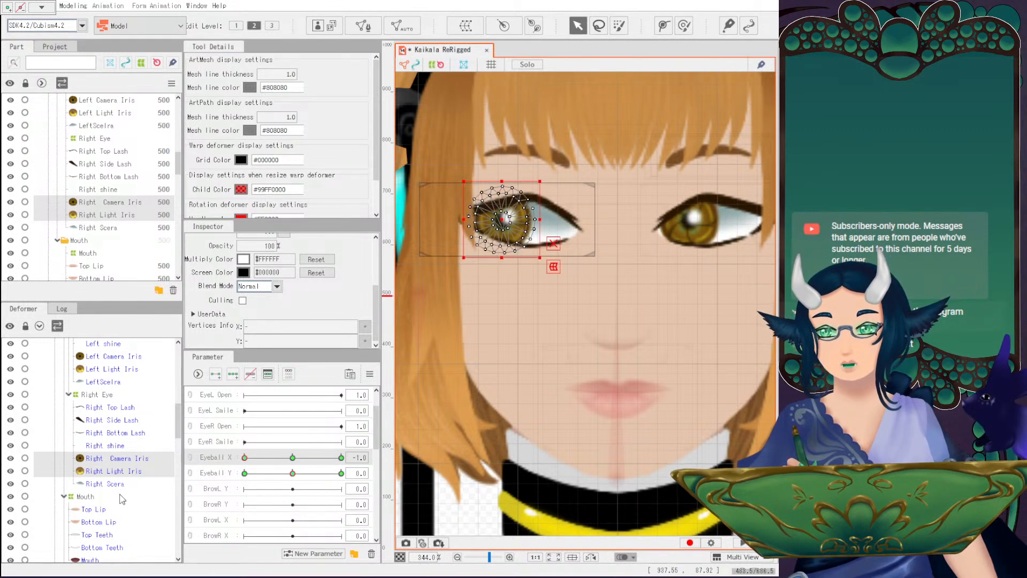
{"action": "mouse_move", "coordinate": [244, 458]}
{"action": "left_mouse_down"}
{"action": "mouse_move", "coordinate": [322, 459]}
{"action": "mouse_move", "coordinate": [229, 460]}
{"action": "left_mouse_up"}
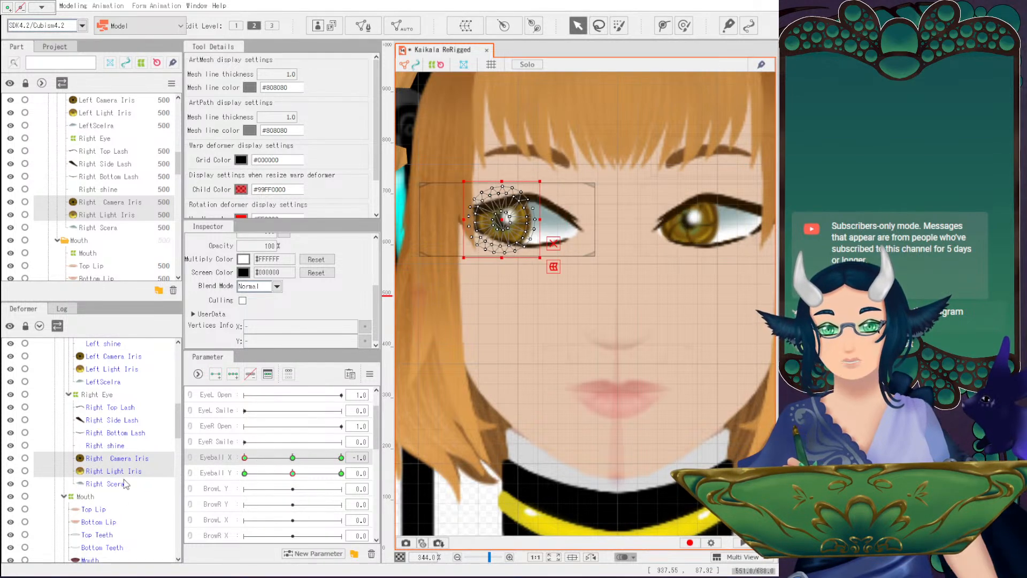
Select the camera and light irises of both eyes together and try reflecting their Eyeball X motion.
{"action": "left_click", "coordinate": [117, 368], "text": "ctrl"}
{"action": "left_click", "coordinate": [115, 357], "text": "ctrl"}
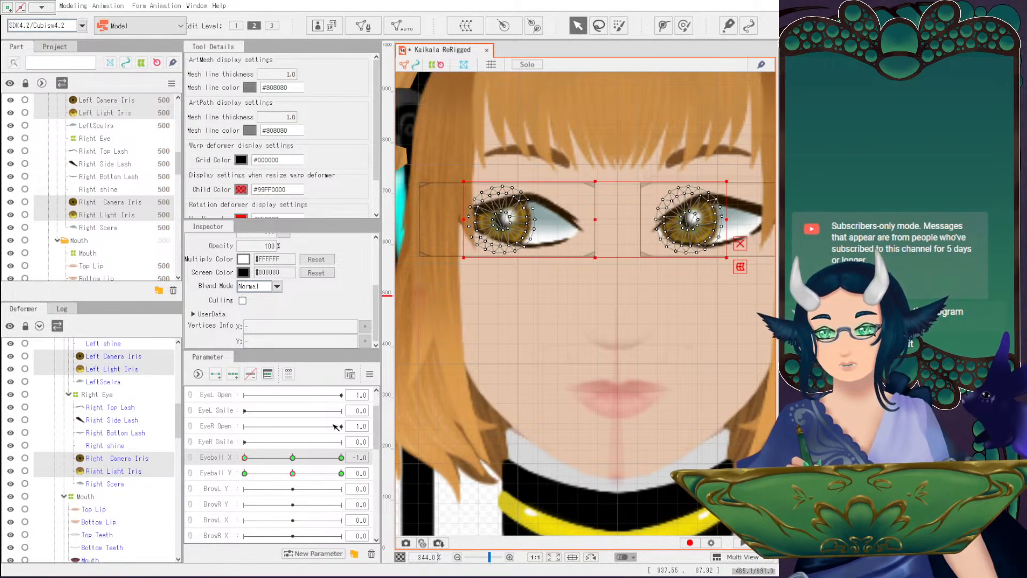
{"action": "left_click", "coordinate": [369, 373]}
{"action": "left_click", "coordinate": [444, 454]}
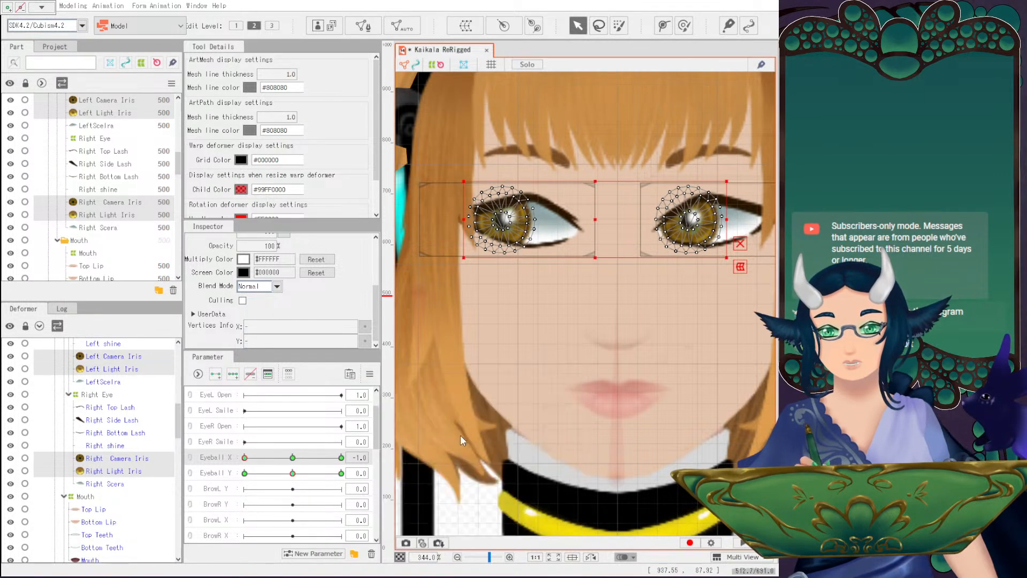
{"action": "left_click_drag", "start_coordinate": [249, 459], "coordinate": [353, 453]}
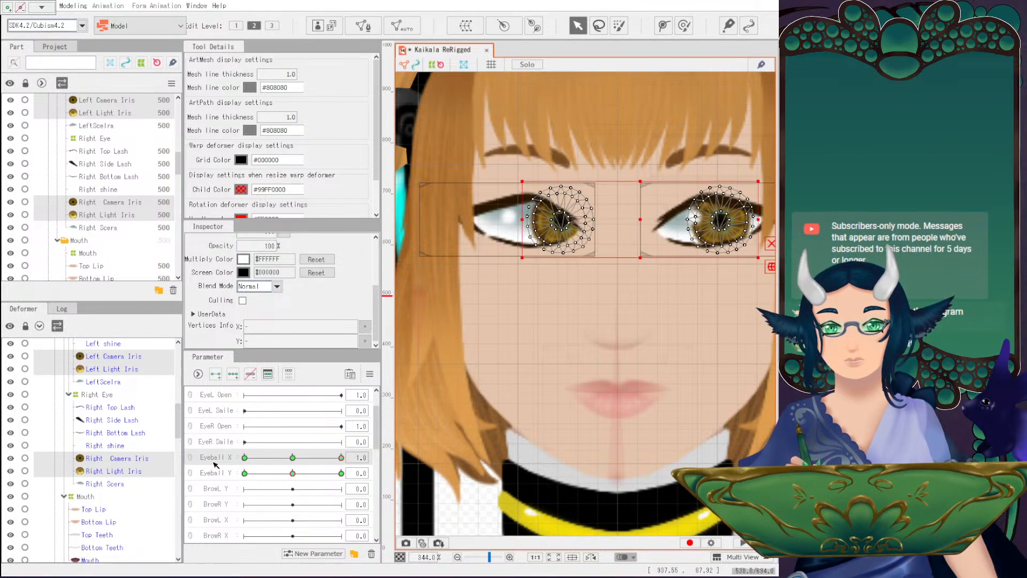
With Eyeball X at 1.0, shift both eyes' irises toward the character's left and slightly narrow the right eye's camera and light irises.
{"action": "left_click", "coordinate": [339, 457]}
{"action": "left_click_drag", "start_coordinate": [616, 218], "coordinate": [601, 270]}
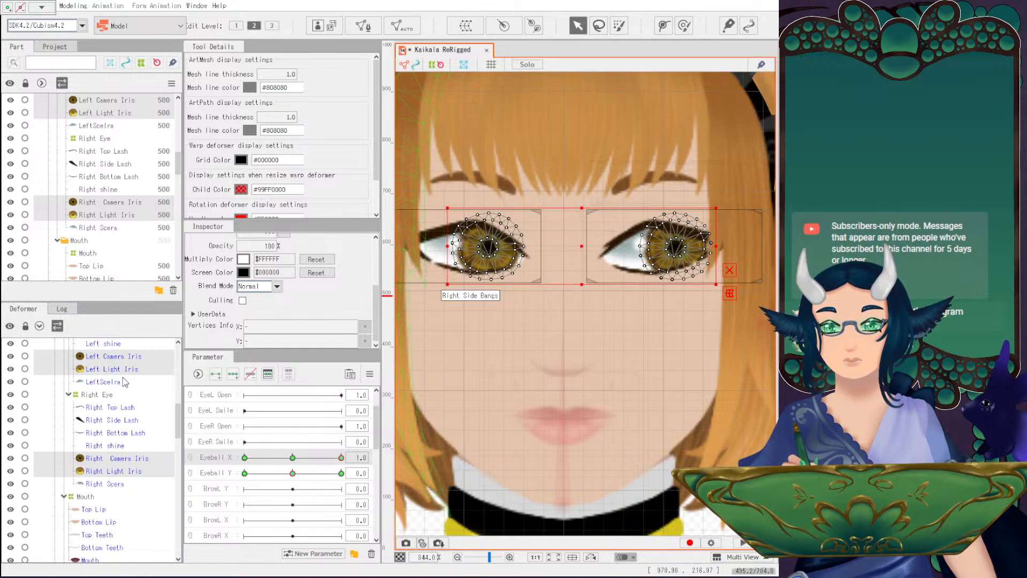
{"action": "left_click", "coordinate": [123, 458]}
{"action": "left_click", "coordinate": [123, 471], "text": "ctrl"}
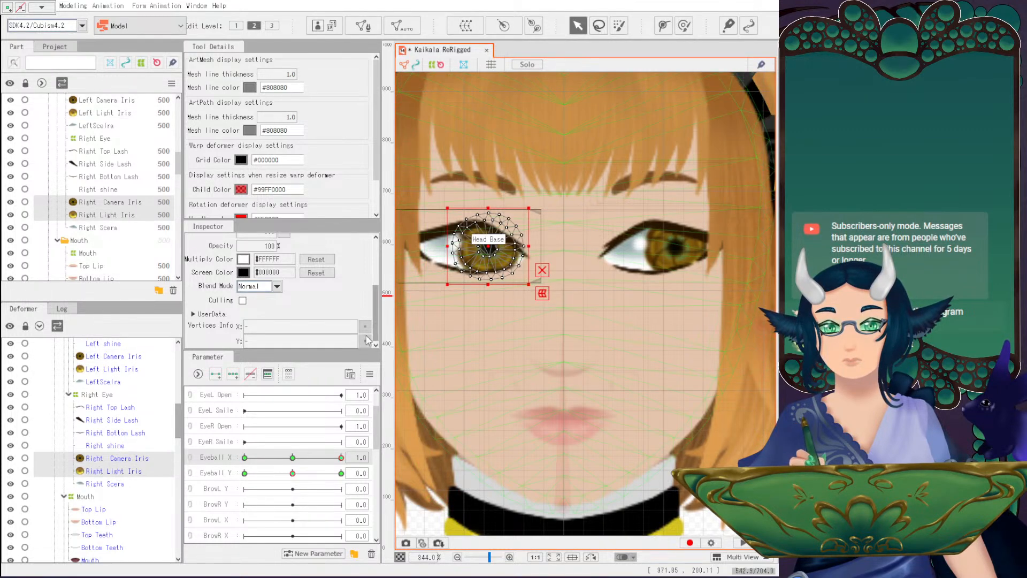
{"action": "left_click_drag", "start_coordinate": [445, 246], "coordinate": [450, 246]}
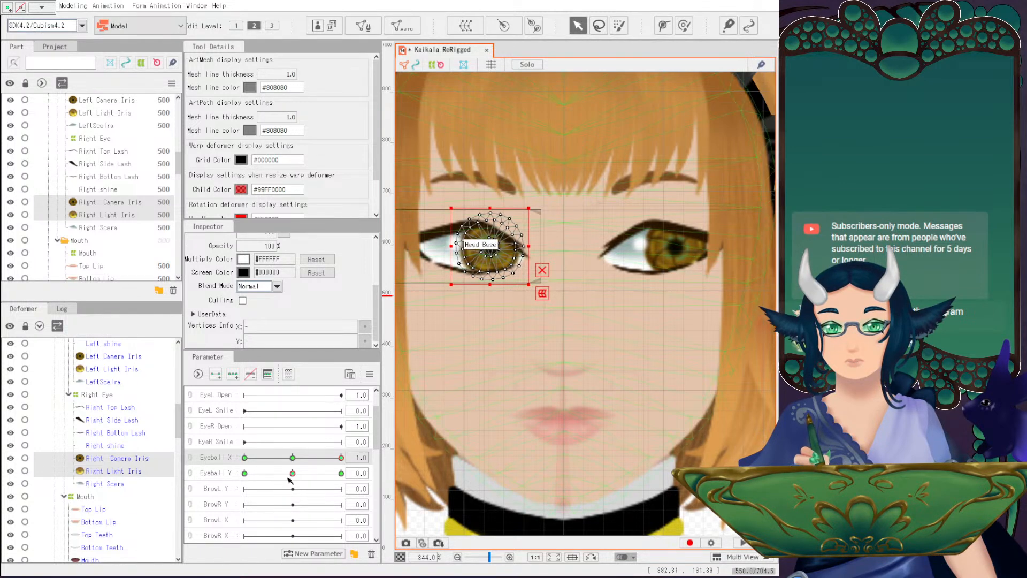
Narrow the Left Camera Iris and Left Light Iris slightly at Eyeball X 1.0 and test the horizontal eye movement.
{"action": "left_click", "coordinate": [99, 356]}
{"action": "left_click", "coordinate": [101, 369], "text": "shift"}
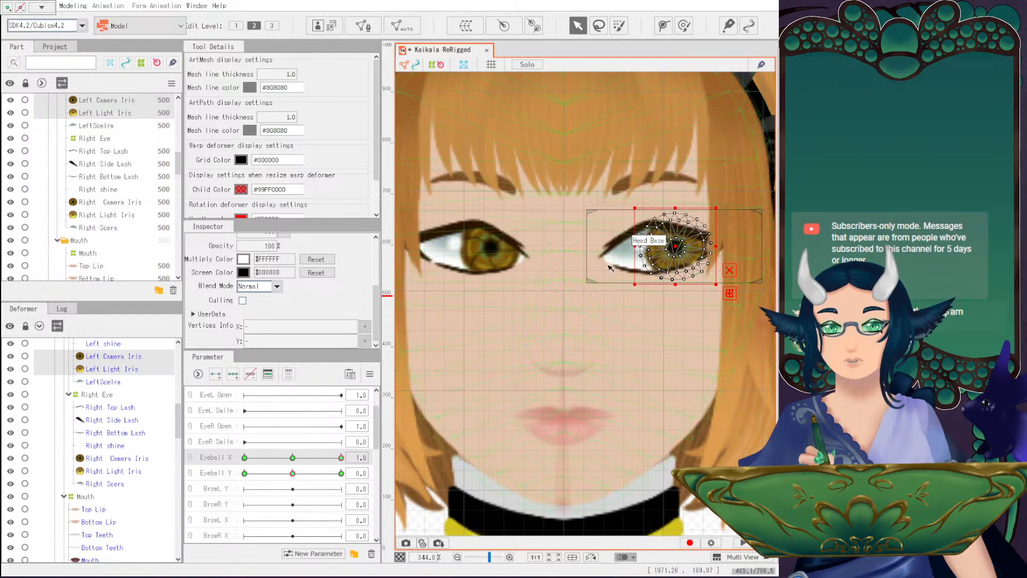
{"action": "left_click_drag", "start_coordinate": [633, 247], "coordinate": [636, 247]}
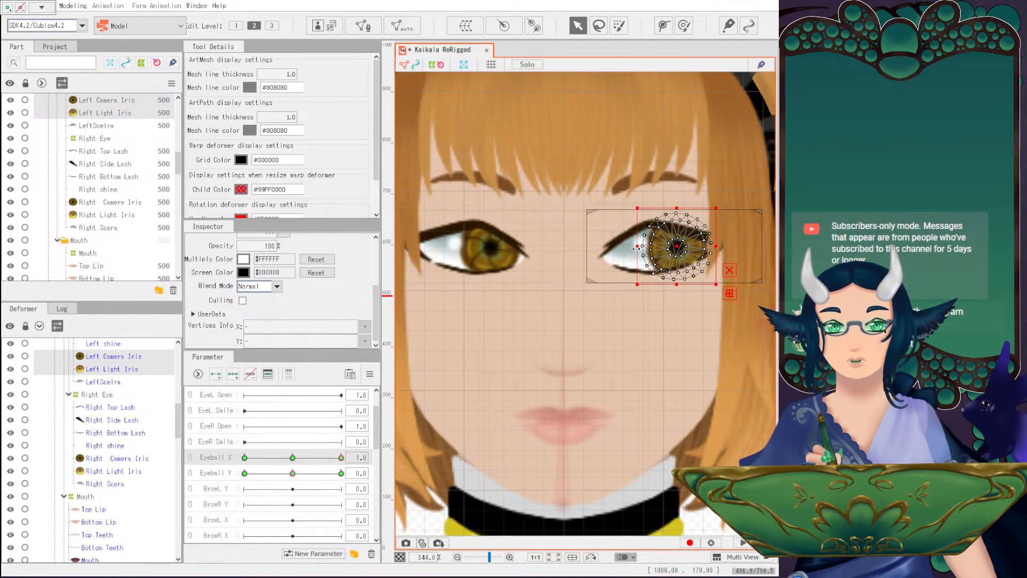
{"action": "left_click_drag", "start_coordinate": [292, 458], "coordinate": [354, 453]}
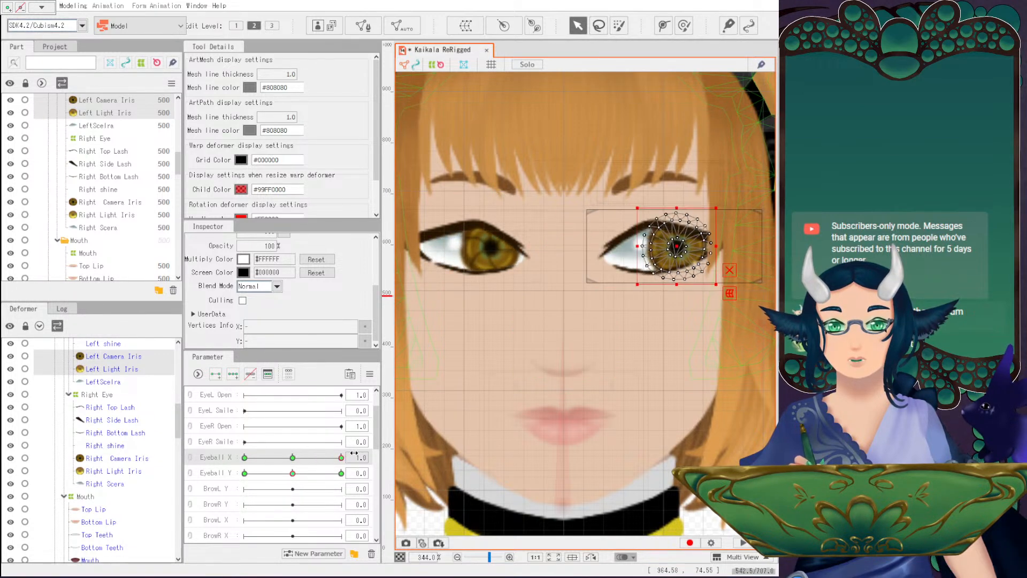
With Eyeball X at 0.0 and Eyeball Y at -1.0, move the camera and light irises of both eyes downward.
{"action": "left_click_drag", "start_coordinate": [293, 473], "coordinate": [222, 473]}
{"action": "left_click", "coordinate": [133, 458], "text": "ctrl"}
{"action": "left_click", "coordinate": [132, 471], "text": "ctrl"}
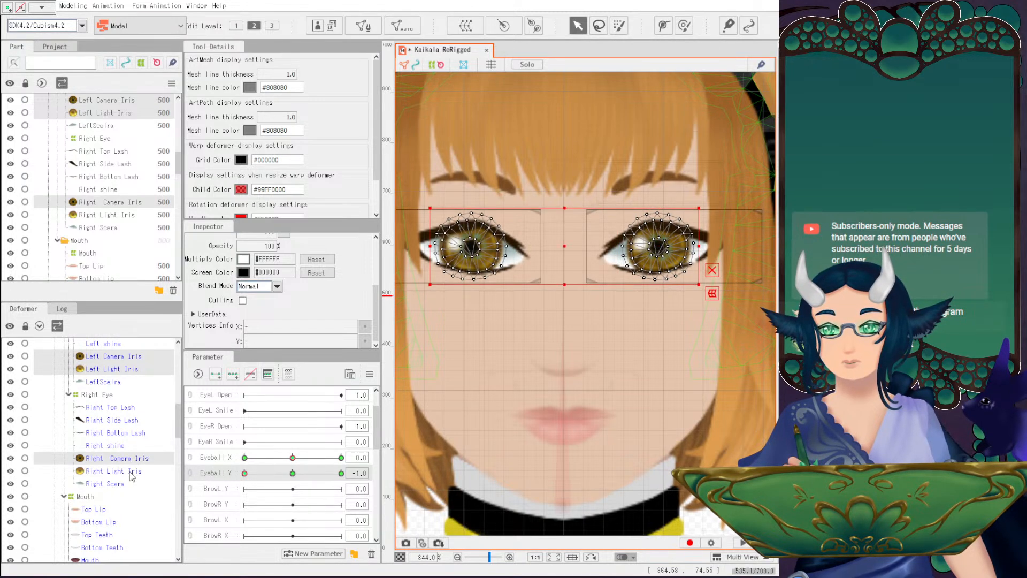
{"action": "left_click_drag", "start_coordinate": [564, 254], "coordinate": [563, 263]}
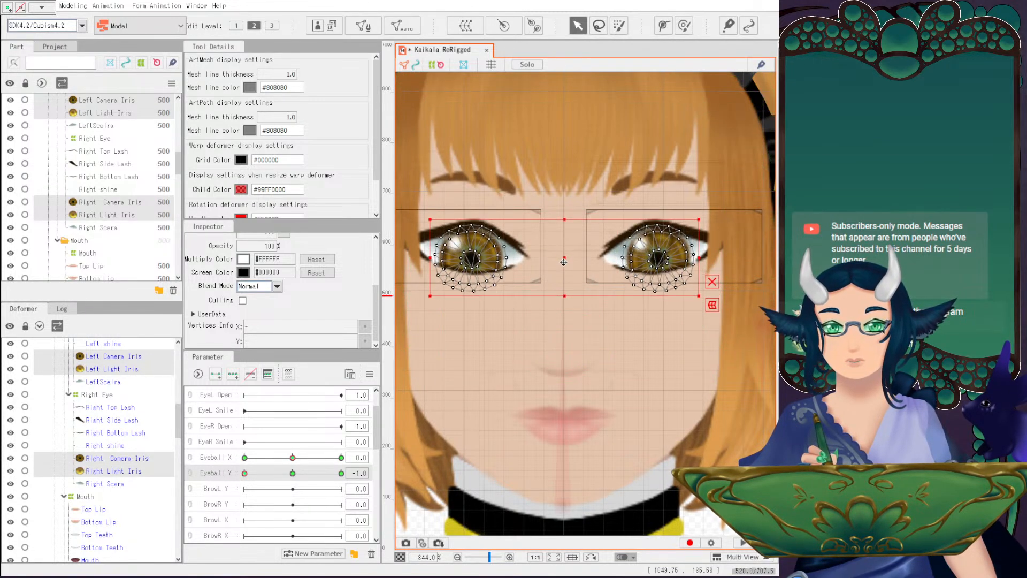
Flatten the Left Camera Iris and Left Light Iris slightly from above at Eyeball Y -1.0.
{"action": "left_click", "coordinate": [129, 356]}
{"action": "left_click", "coordinate": [129, 369], "text": "ctrl"}
{"action": "left_click_drag", "start_coordinate": [658, 219], "coordinate": [658, 225]}
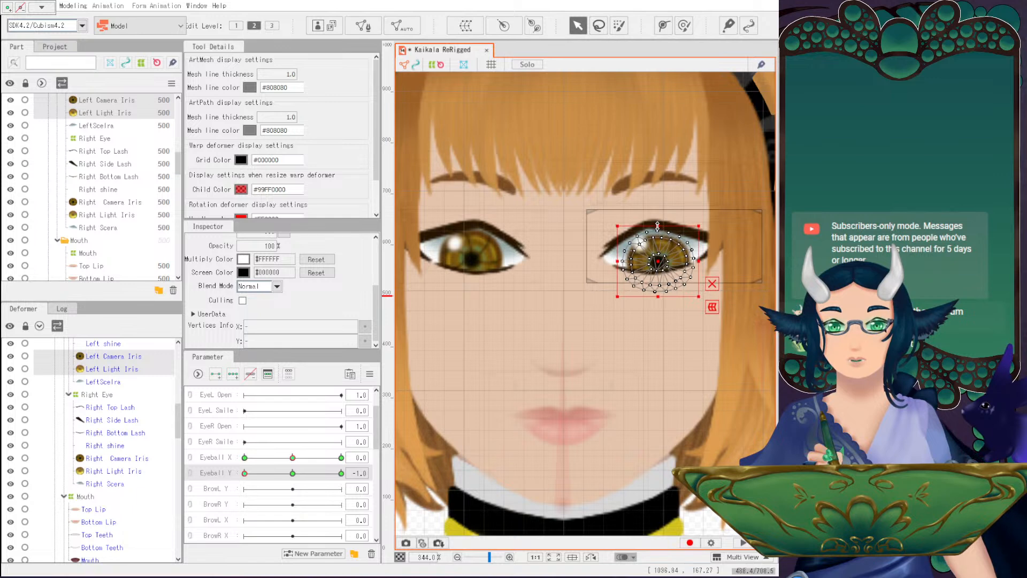
Flatten the Right Camera Iris and Right Light Iris slightly from above to match, and set Eyeball Y to 1.0.
{"action": "left_click", "coordinate": [102, 458]}
{"action": "left_click", "coordinate": [101, 471], "text": "ctrl"}
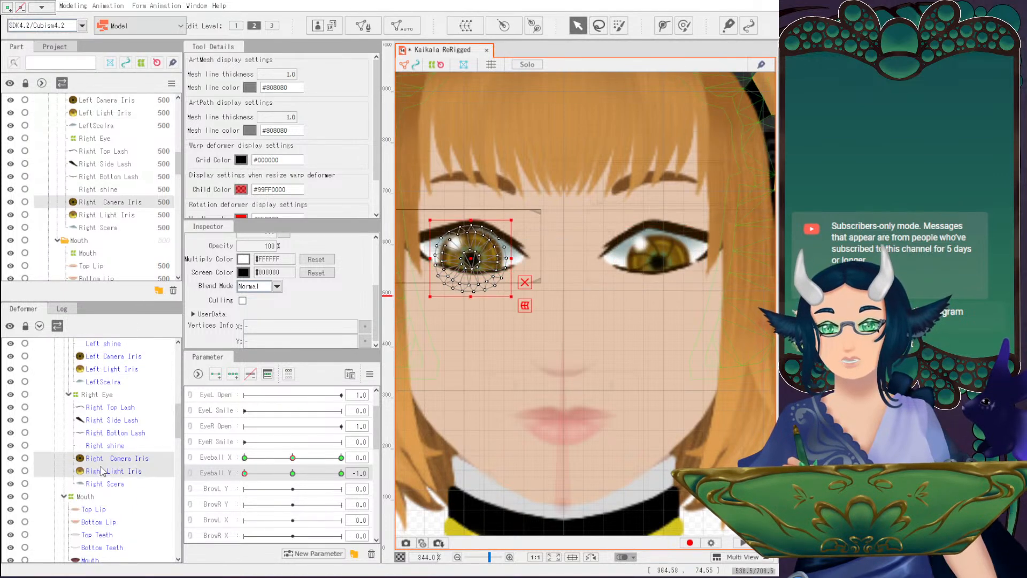
{"action": "left_click_drag", "start_coordinate": [472, 220], "coordinate": [473, 227]}
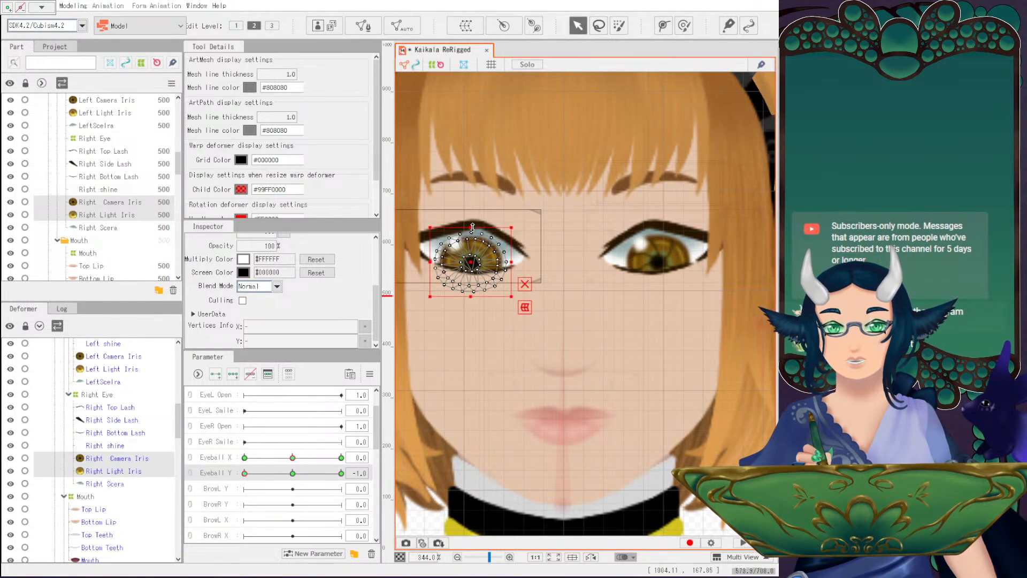
{"action": "left_click", "coordinate": [272, 474]}
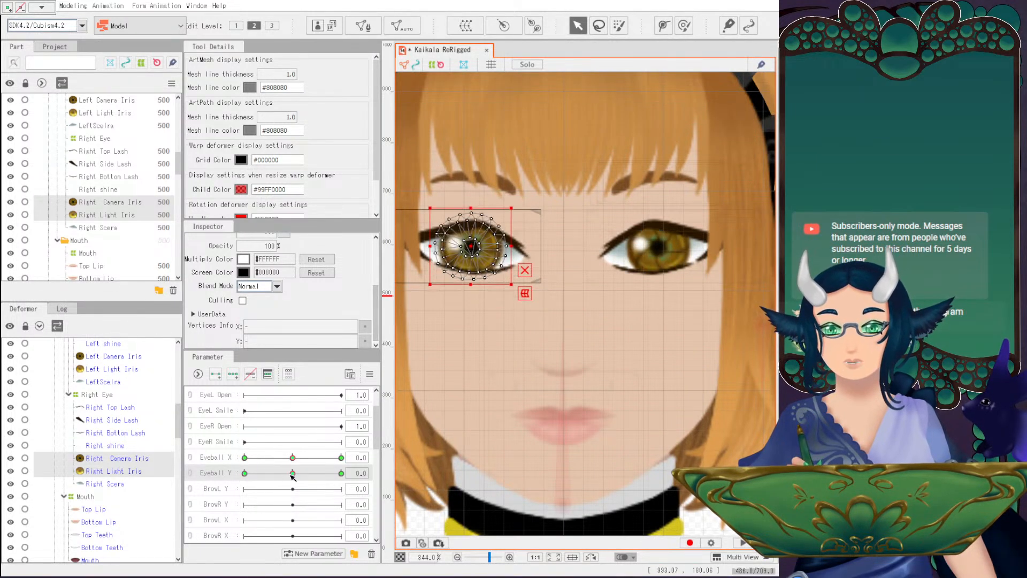
{"action": "left_click_drag", "start_coordinate": [270, 477], "coordinate": [377, 475]}
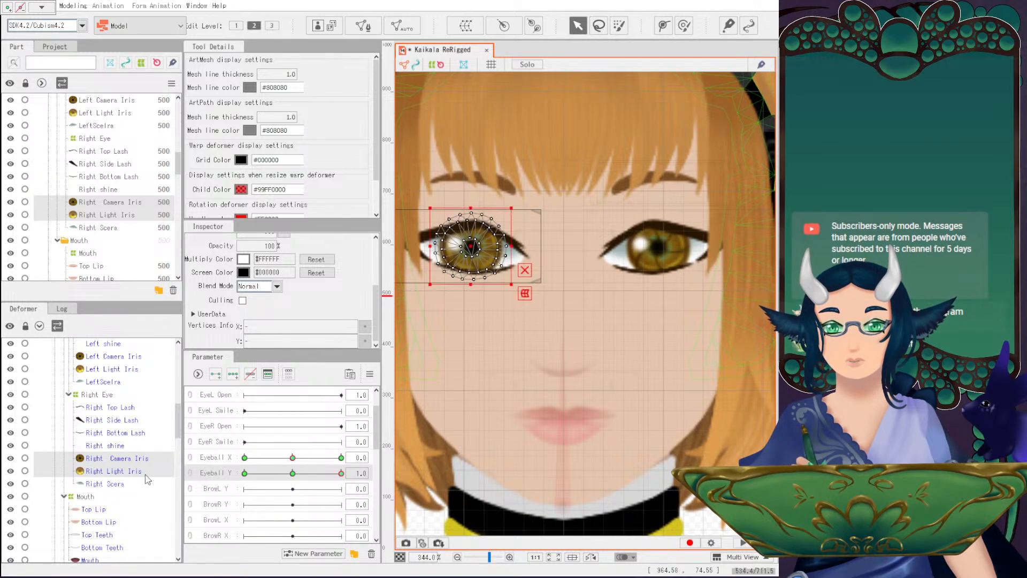
At Eyeball Y 1.0, move the camera and light irises of both eyes slightly upward together.
{"action": "left_click", "coordinate": [109, 369], "text": "ctrl"}
{"action": "left_click", "coordinate": [110, 356], "text": "ctrl"}
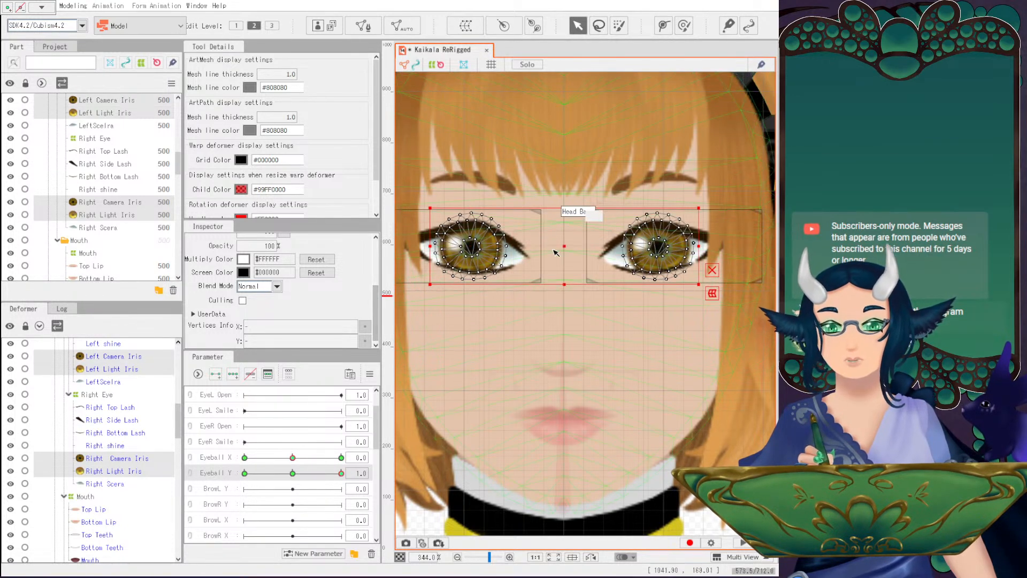
{"action": "left_click_drag", "start_coordinate": [563, 247], "coordinate": [563, 242]}
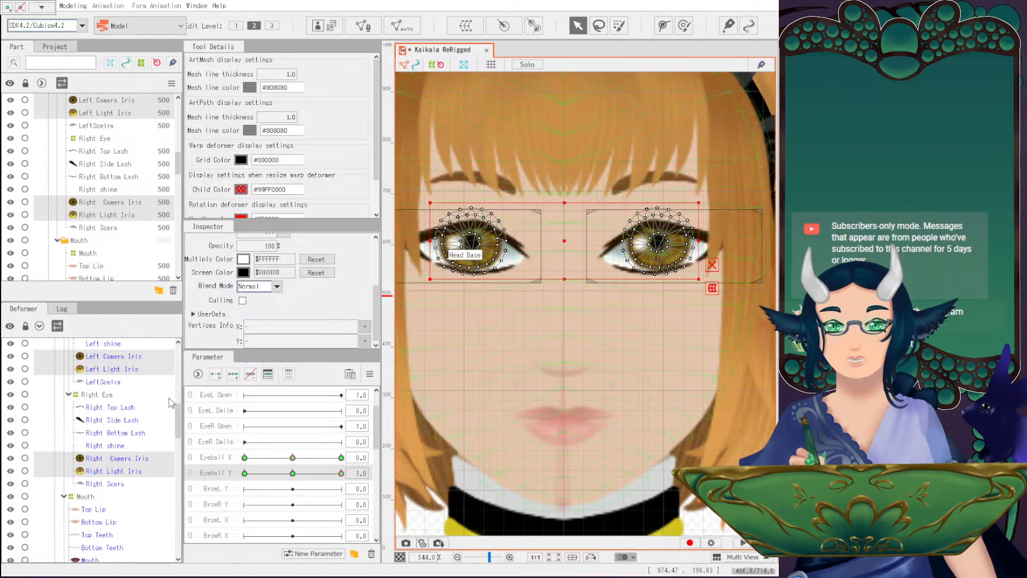
Flatten the Left Camera Iris and Left Light Iris slightly from below at Eyeball Y 1.0.
{"action": "left_click", "coordinate": [114, 357]}
{"action": "left_click", "coordinate": [111, 369], "text": "ctrl"}
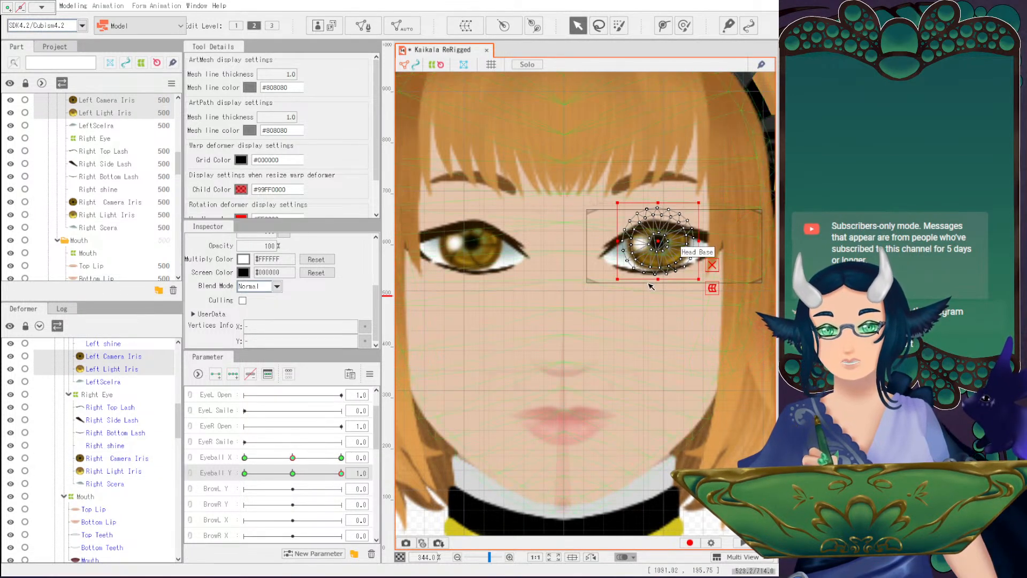
{"action": "left_click_drag", "start_coordinate": [654, 279], "coordinate": [657, 278]}
{"action": "key", "text": "ctrl+z"}
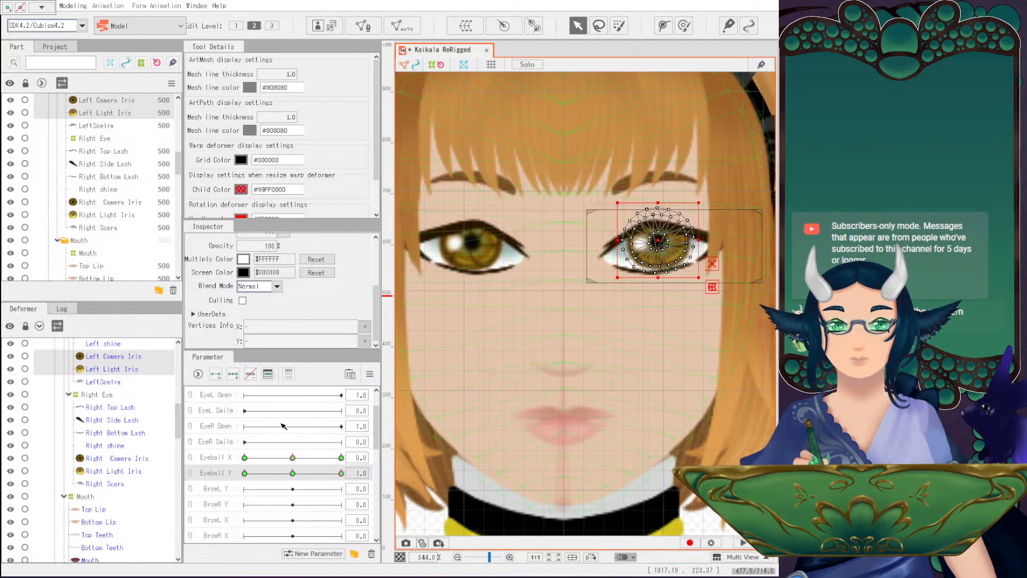
Flatten the Right Camera Iris and Right Light Iris slightly from below to match the other eye.
{"action": "left_click", "coordinate": [107, 458]}
{"action": "left_click", "coordinate": [107, 472], "text": "ctrl"}
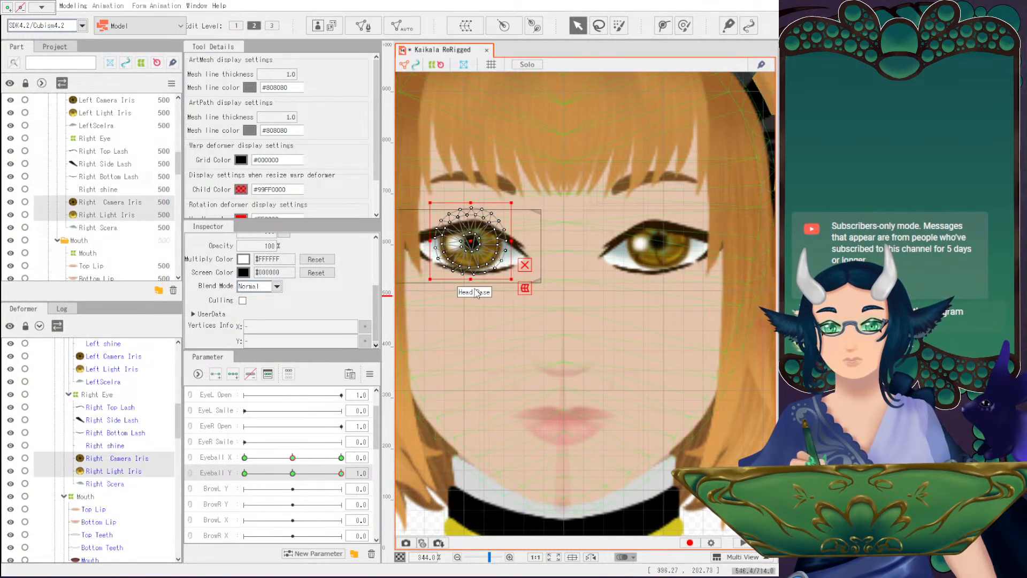
{"action": "left_click_drag", "start_coordinate": [472, 281], "coordinate": [473, 278]}
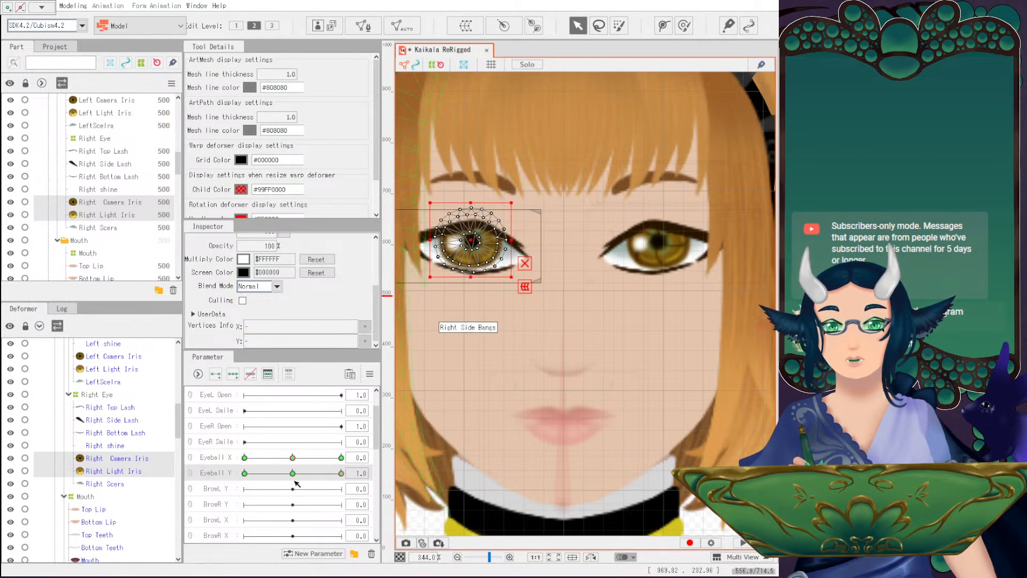
Deselect the irises, test the vertical eye movement across Eyeball Y, and return the parameter to 0.0.
{"action": "scroll", "coordinate": [576, 310], "scroll_direction": "down", "scroll_amount": 2}
{"action": "left_click", "coordinate": [413, 110]}
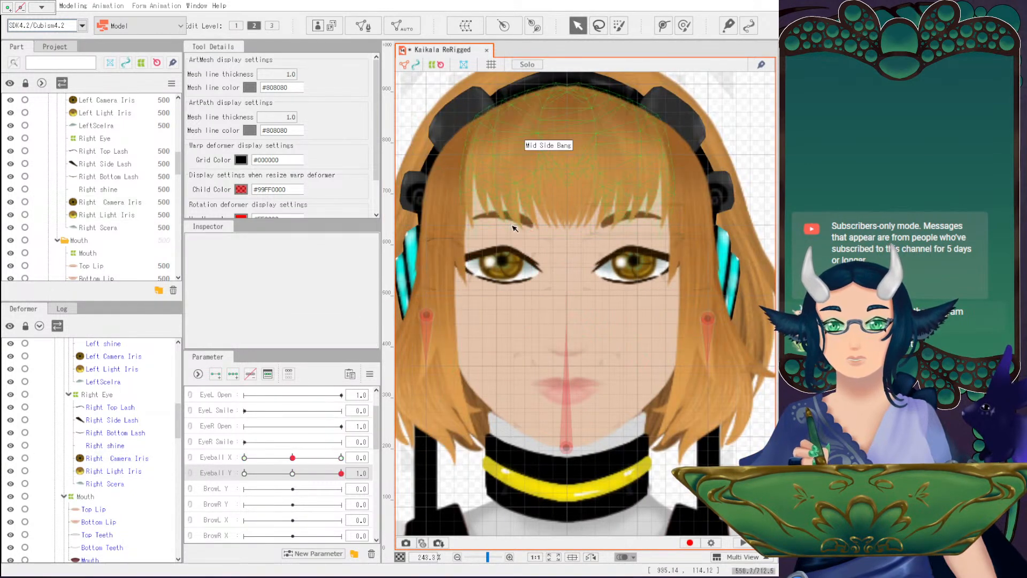
{"action": "left_click_drag", "start_coordinate": [292, 473], "coordinate": [234, 495]}
{"action": "left_click", "coordinate": [292, 473]}
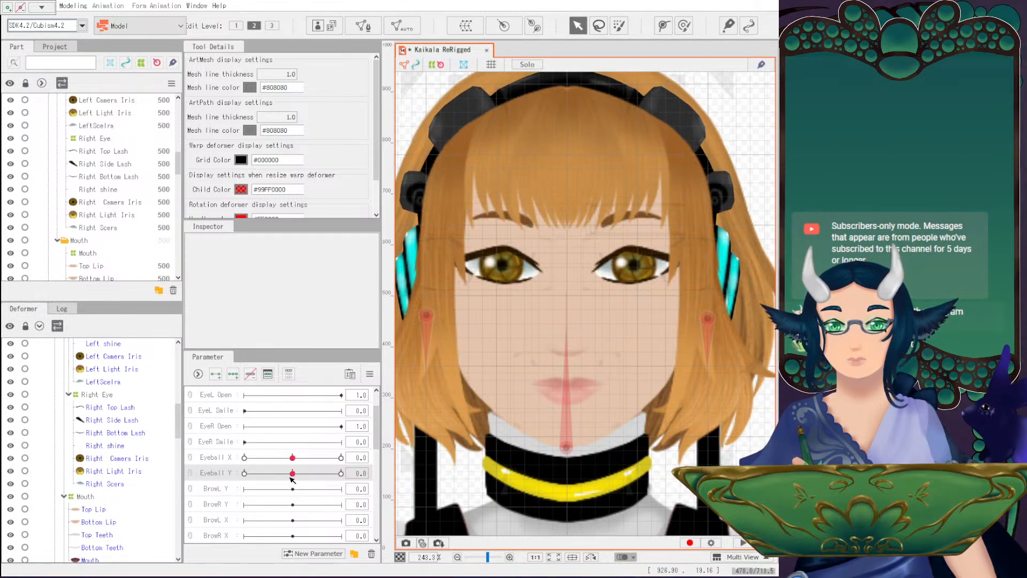
Test the horizontal eye movement by sweeping Eyeball X between -1.0 and 1.0, and return it to 0.0.
{"action": "left_click_drag", "start_coordinate": [292, 457], "coordinate": [226, 467]}
{"action": "left_click", "coordinate": [292, 457]}
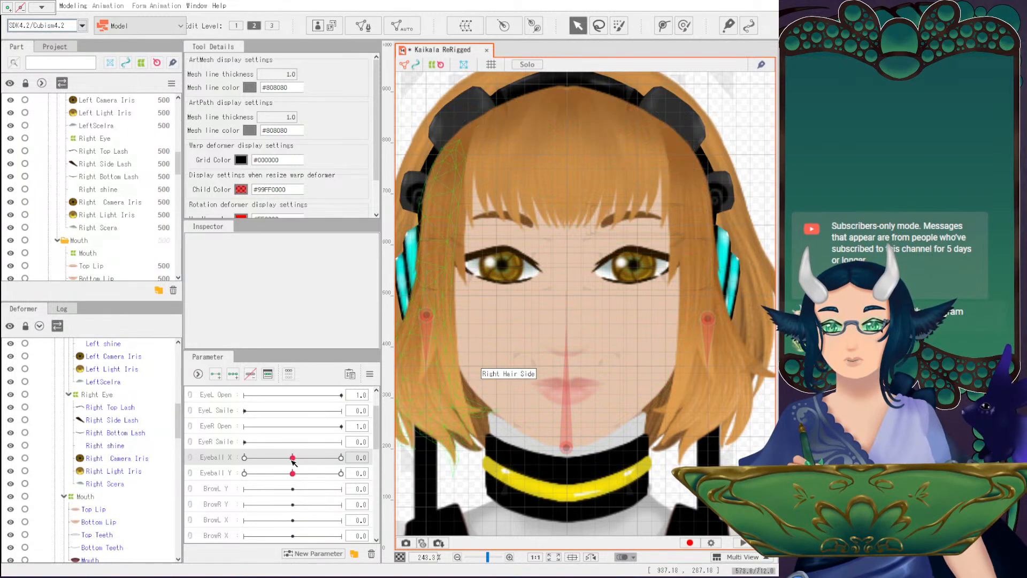
{"action": "left_click_drag", "start_coordinate": [292, 457], "coordinate": [341, 457]}
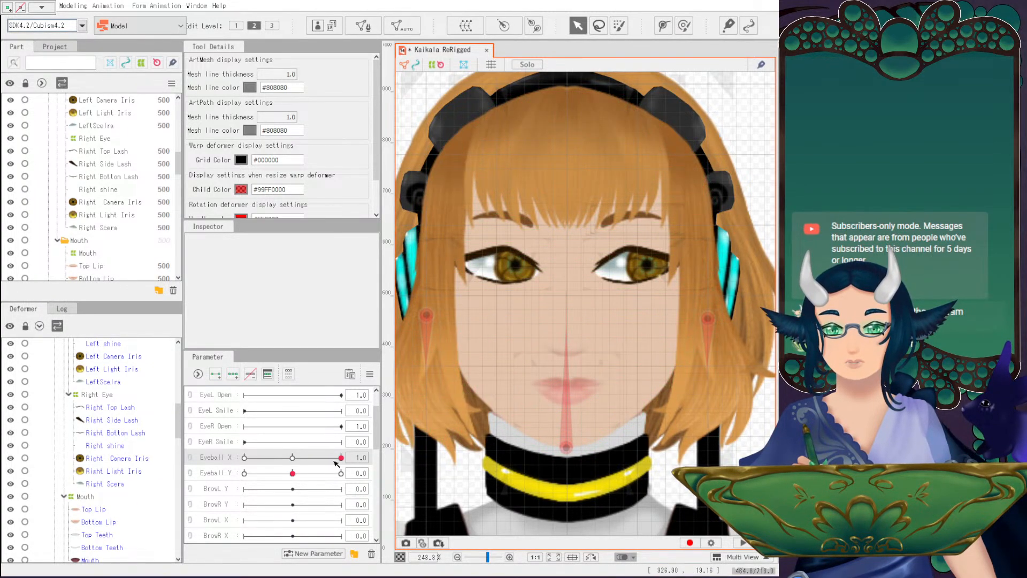
{"action": "left_click_drag", "start_coordinate": [341, 457], "coordinate": [245, 458]}
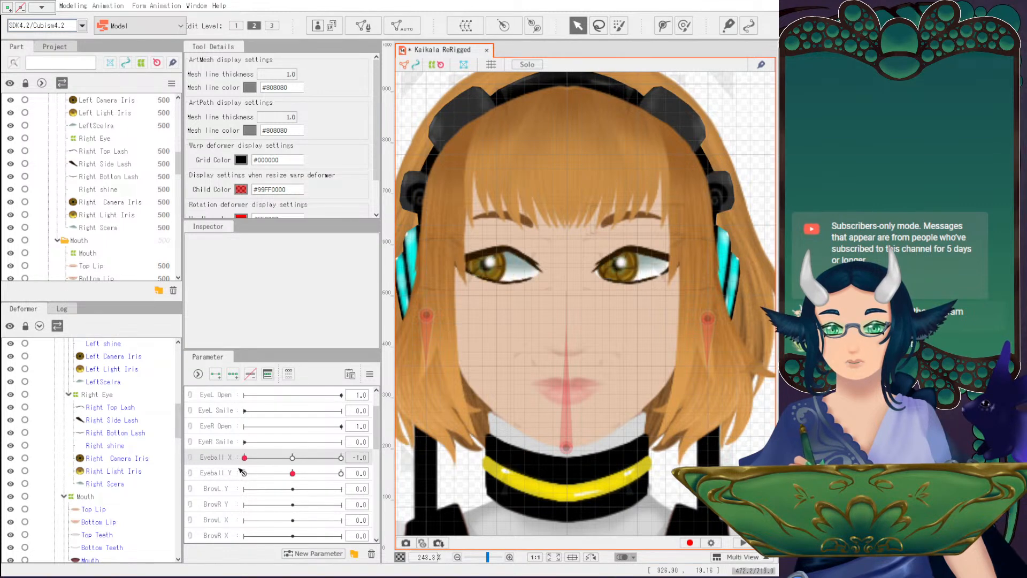
{"action": "left_click", "coordinate": [292, 457]}
{"action": "left_click_drag", "start_coordinate": [304, 461], "coordinate": [242, 458]}
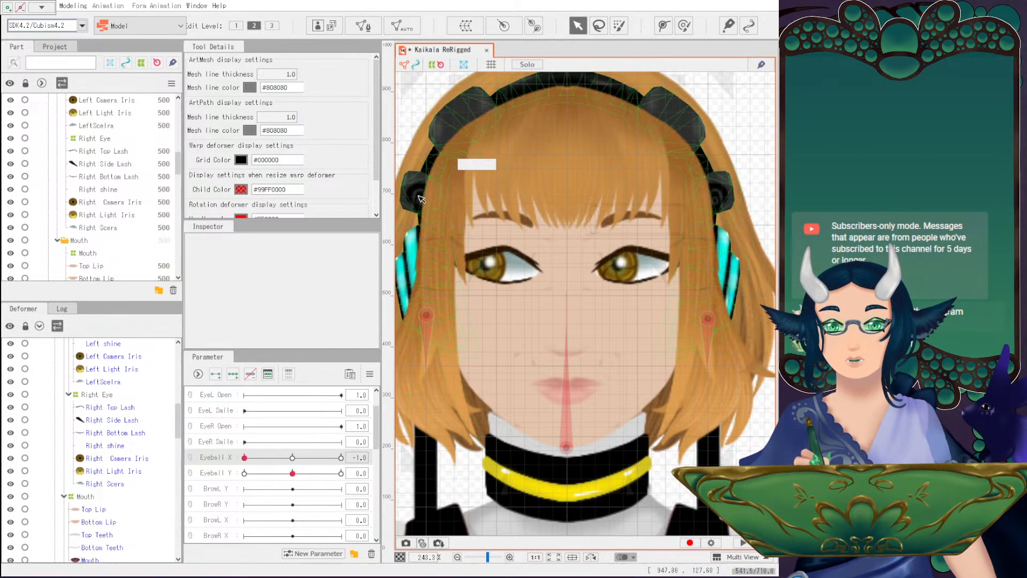
{"action": "left_click_drag", "start_coordinate": [258, 460], "coordinate": [207, 474]}
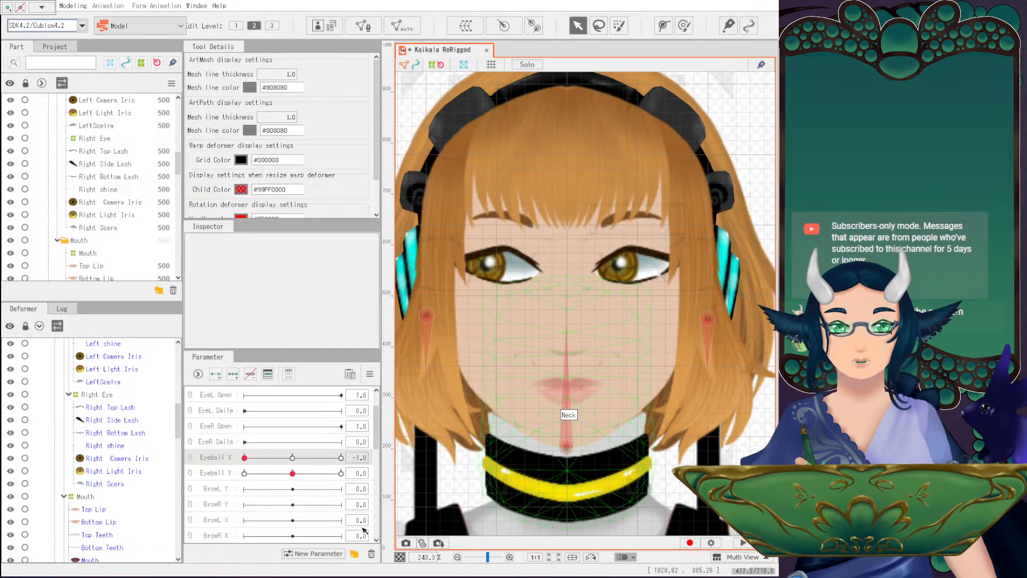
{"action": "left_click", "coordinate": [292, 458]}
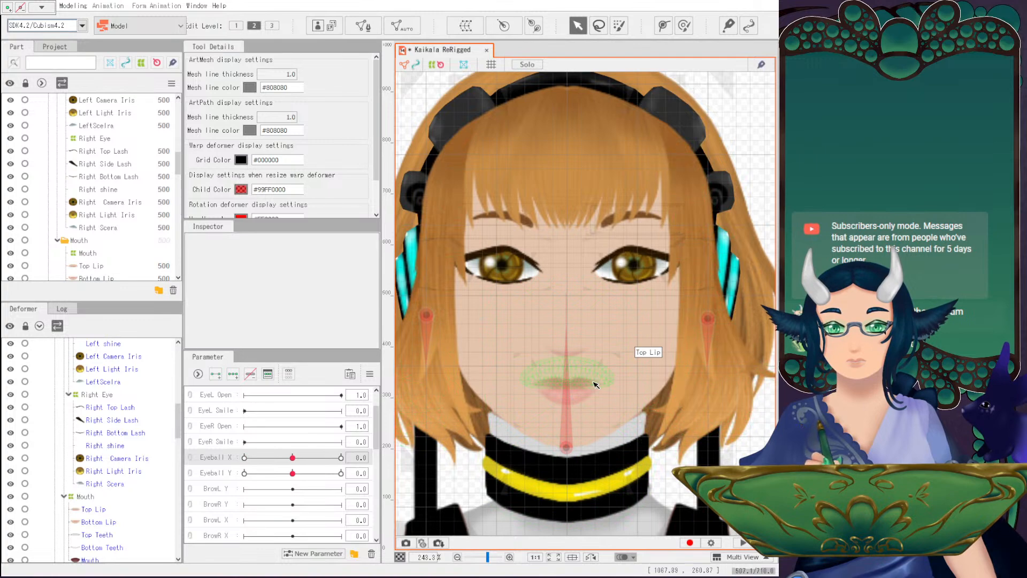
Check the irises with Eyeball X moved and Eyeball Y at -1.0, and reset both parameters to 0.0.
{"action": "scroll", "coordinate": [590, 367], "scroll_direction": "down", "scroll_amount": 3}
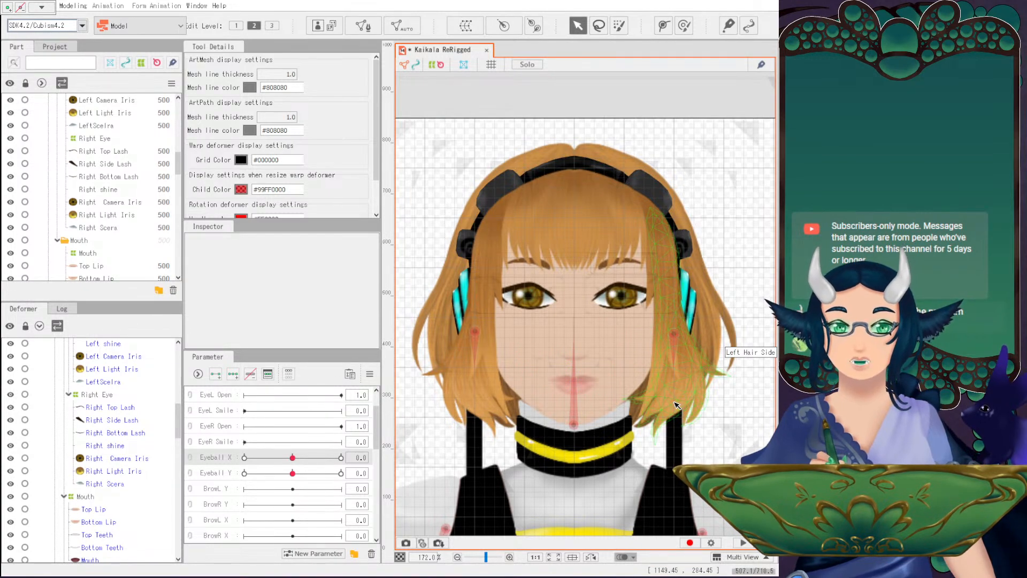
{"action": "scroll", "coordinate": [589, 409], "scroll_direction": "up", "scroll_amount": 3}
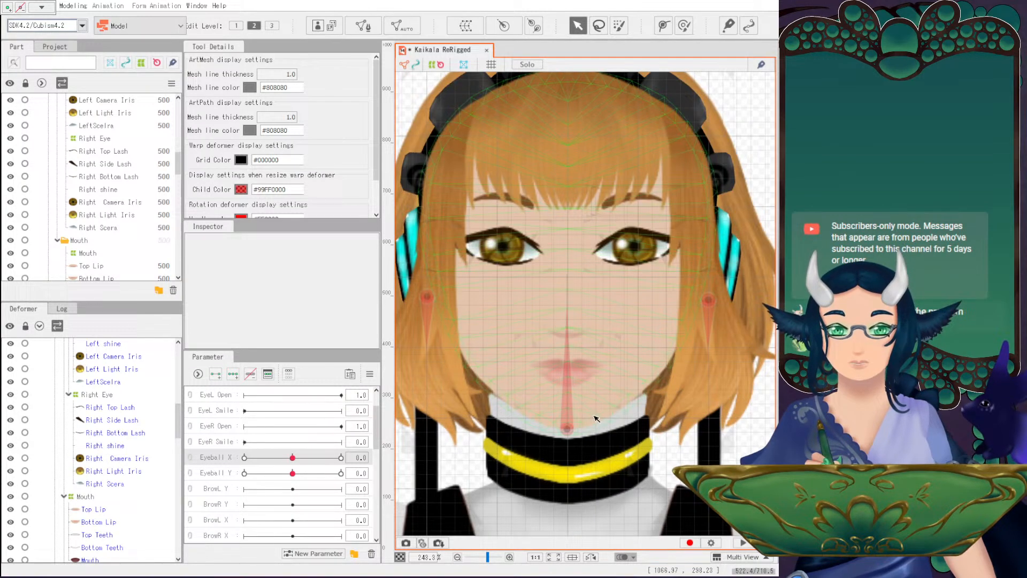
{"action": "left_click_drag", "start_coordinate": [293, 461], "coordinate": [192, 468]}
{"action": "left_click", "coordinate": [292, 457]}
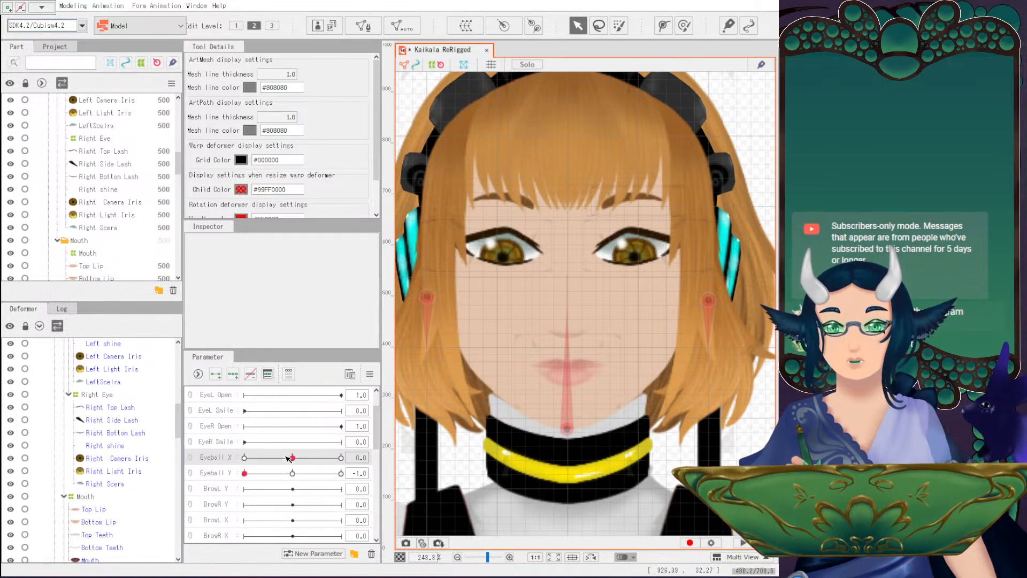
{"action": "left_click", "coordinate": [293, 472]}
Synthesize the corners of Eyeball X and Eyeball Y for the camera and light irises of both eyes.
{"action": "left_click", "coordinate": [219, 460]}
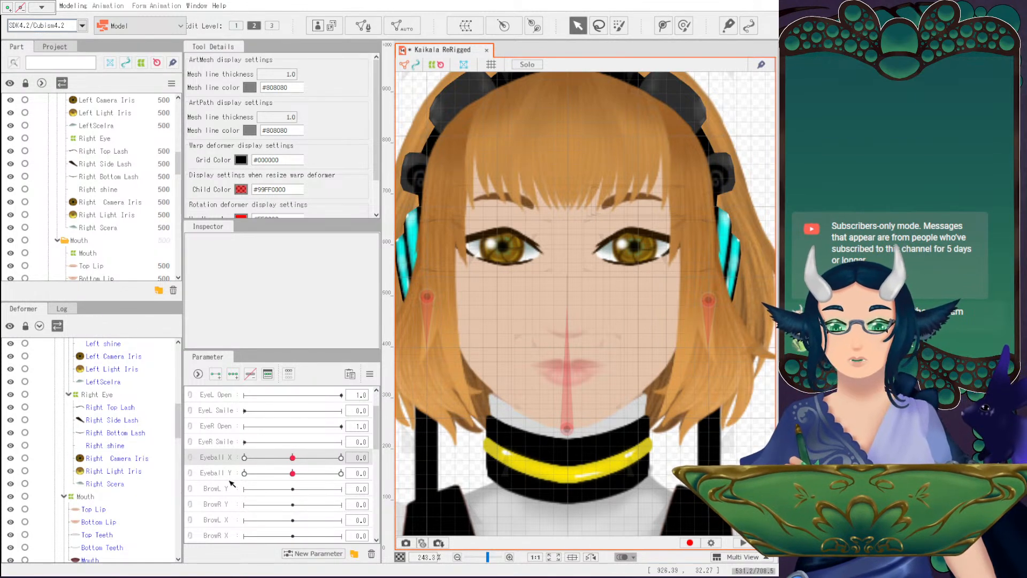
{"action": "left_click", "coordinate": [231, 475], "text": "ctrl"}
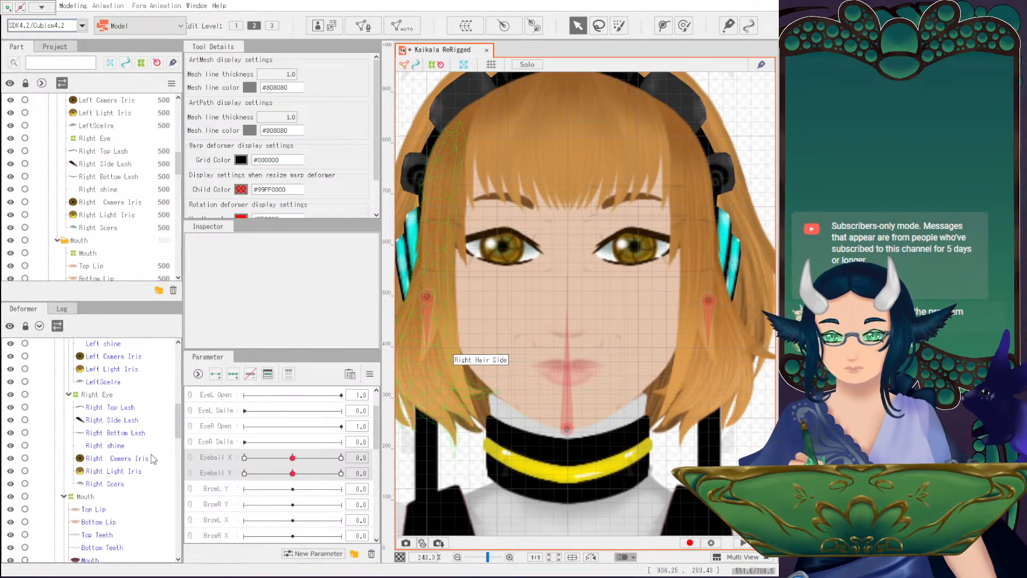
{"action": "left_click", "coordinate": [113, 475]}
{"action": "left_click", "coordinate": [110, 459], "text": "ctrl"}
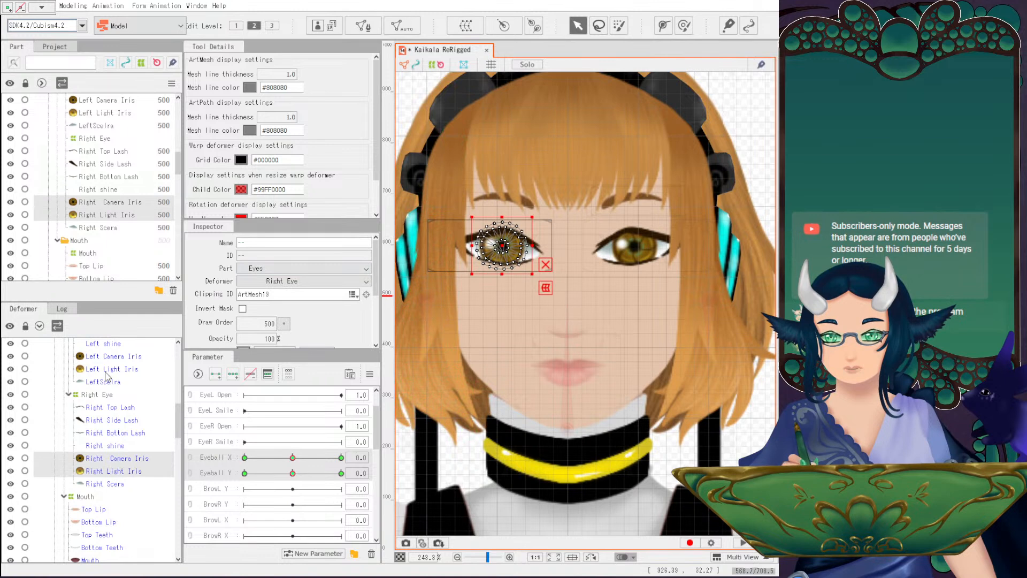
{"action": "left_click", "coordinate": [110, 371], "text": "ctrl"}
{"action": "left_click", "coordinate": [109, 357], "text": "ctrl"}
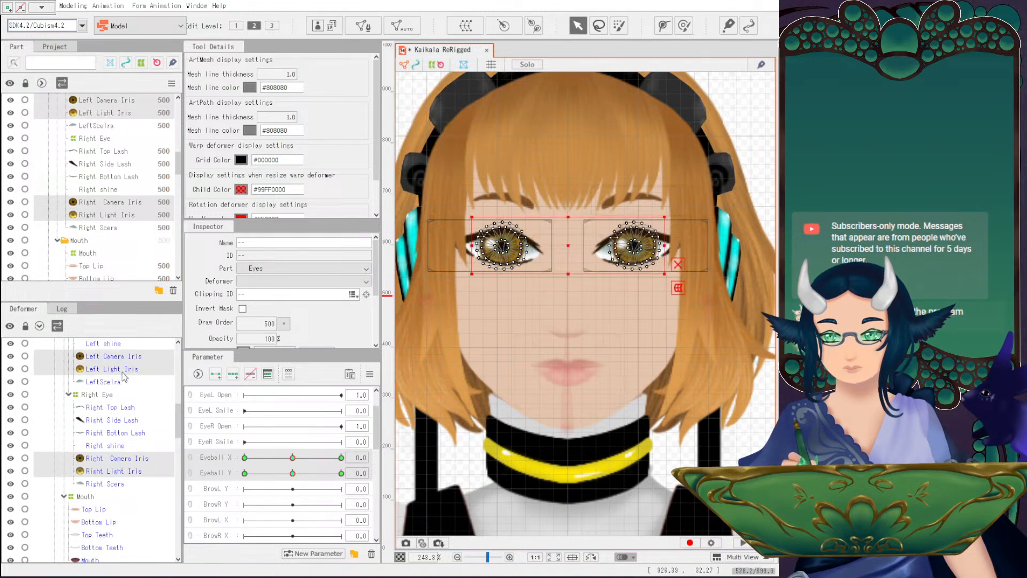
{"action": "left_click", "coordinate": [369, 373]}
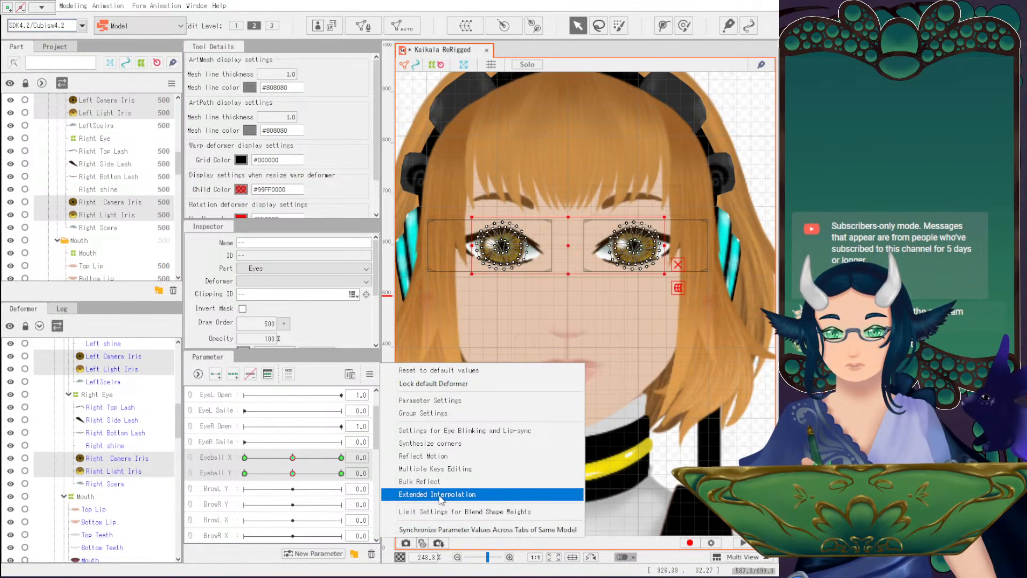
{"action": "left_click", "coordinate": [450, 446]}
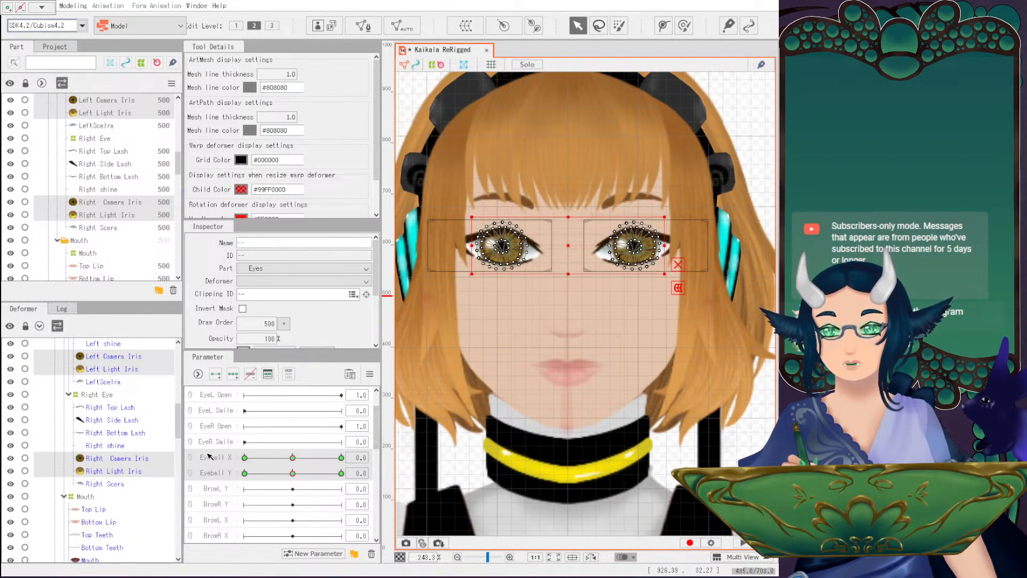
Link Eyeball X and Eyeball Y into one combined control and test the eye movement with it.
{"action": "left_click", "coordinate": [190, 457]}
{"action": "mouse_move", "coordinate": [292, 475]}
{"action": "left_mouse_down"}
{"action": "mouse_move", "coordinate": [240, 478]}
{"action": "mouse_move", "coordinate": [334, 483]}
{"action": "mouse_move", "coordinate": [245, 492]}
{"action": "mouse_move", "coordinate": [238, 455]}
{"action": "mouse_move", "coordinate": [335, 457]}
{"action": "mouse_move", "coordinate": [333, 510]}
{"action": "mouse_move", "coordinate": [247, 489]}
{"action": "mouse_move", "coordinate": [340, 466]}
{"action": "mouse_move", "coordinate": [329, 489]}
{"action": "mouse_move", "coordinate": [259, 443]}
{"action": "mouse_move", "coordinate": [337, 460]}
{"action": "mouse_move", "coordinate": [262, 461]}
{"action": "mouse_move", "coordinate": [273, 484]}
{"action": "mouse_move", "coordinate": [298, 477]}
{"action": "left_mouse_up"}
{"action": "scroll", "coordinate": [539, 367], "scroll_direction": "down", "scroll_amount": 4}
{"action": "left_click", "coordinate": [466, 195]}
{"action": "scroll", "coordinate": [515, 304], "scroll_direction": "up", "scroll_amount": 4}
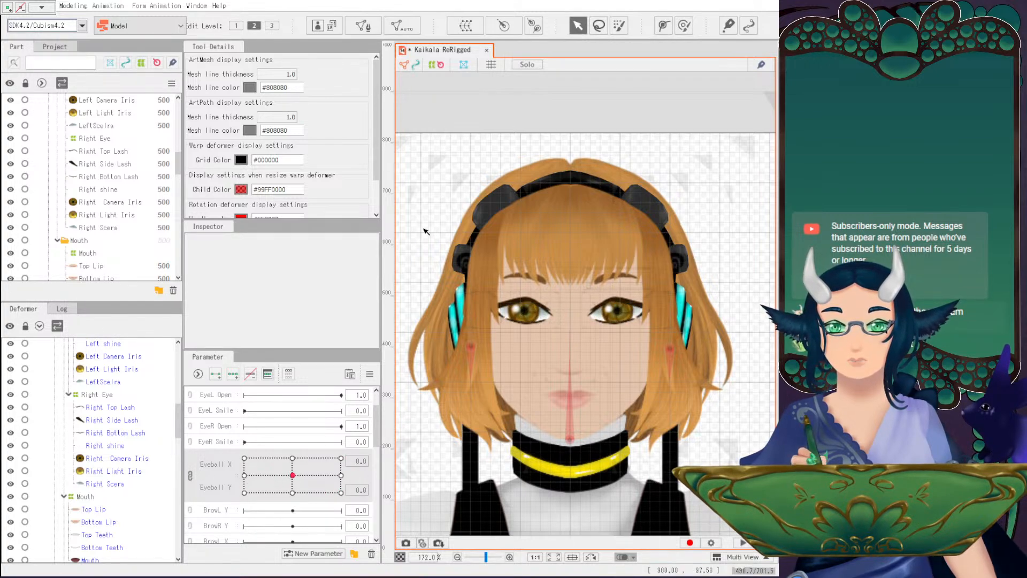
Save the Kaikala ReRigged model.
{"action": "scroll", "coordinate": [425, 232], "scroll_direction": "down", "scroll_amount": 4}
{"action": "left_click_drag", "start_coordinate": [449, 242], "coordinate": [537, 214]}
{"action": "left_click", "coordinate": [11, 6]}
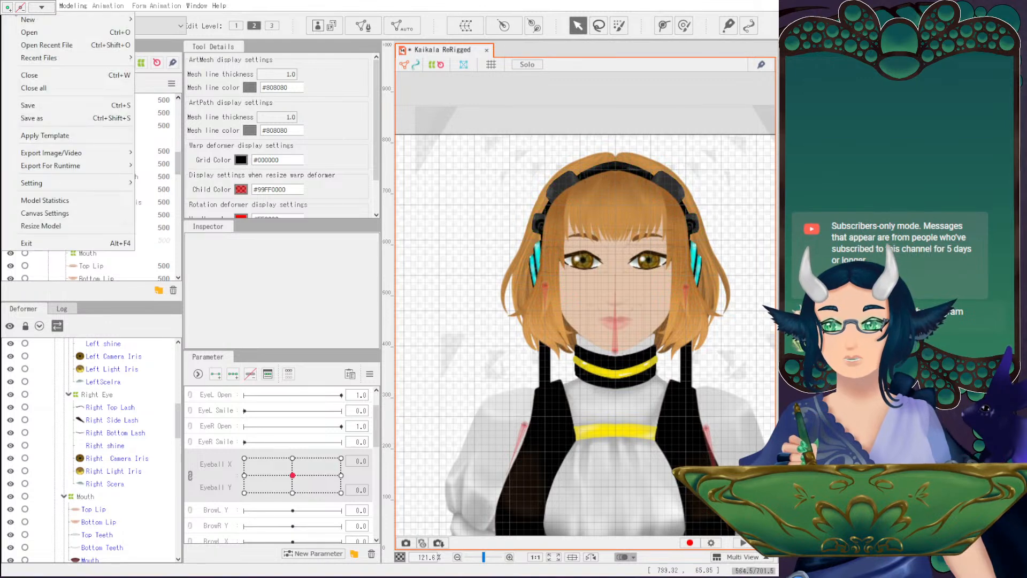
{"action": "left_click", "coordinate": [50, 108]}
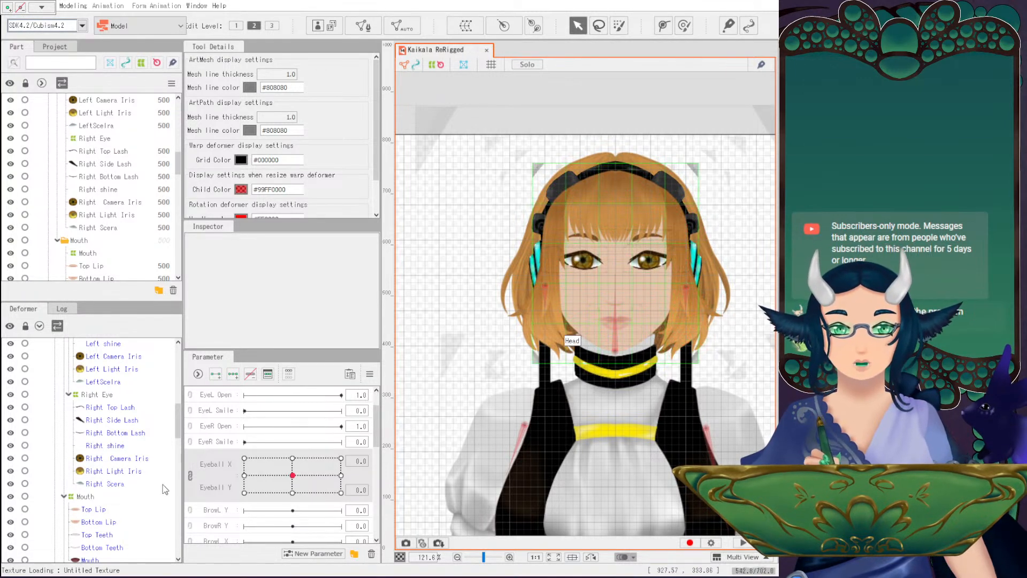
Select the Angle X parameter and the Head warp deformer under Body X, with the whole character in view.
{"action": "scroll", "coordinate": [130, 491], "scroll_direction": "up", "scroll_amount": 5}
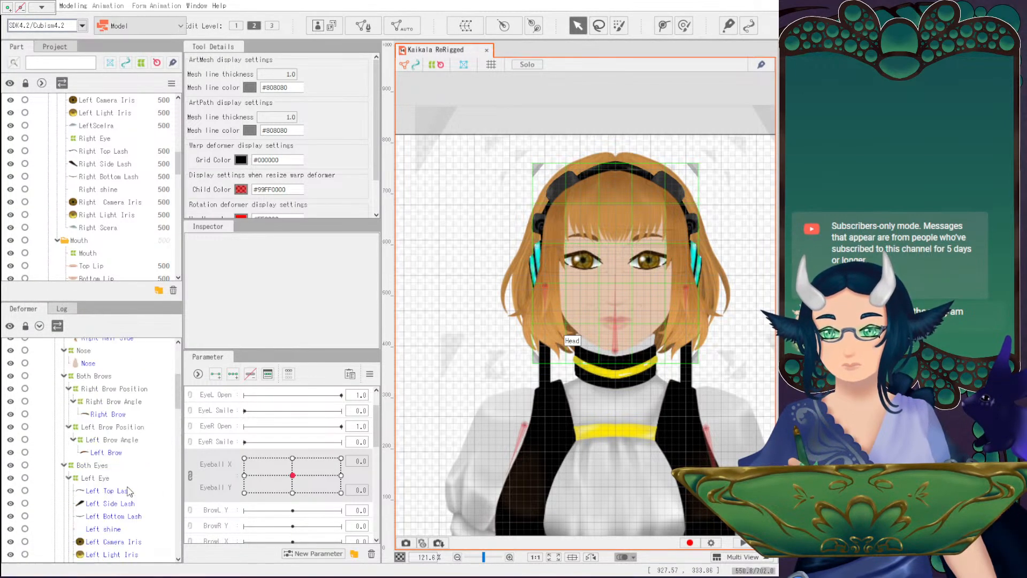
{"action": "scroll", "coordinate": [299, 490], "scroll_direction": "up", "scroll_amount": 1}
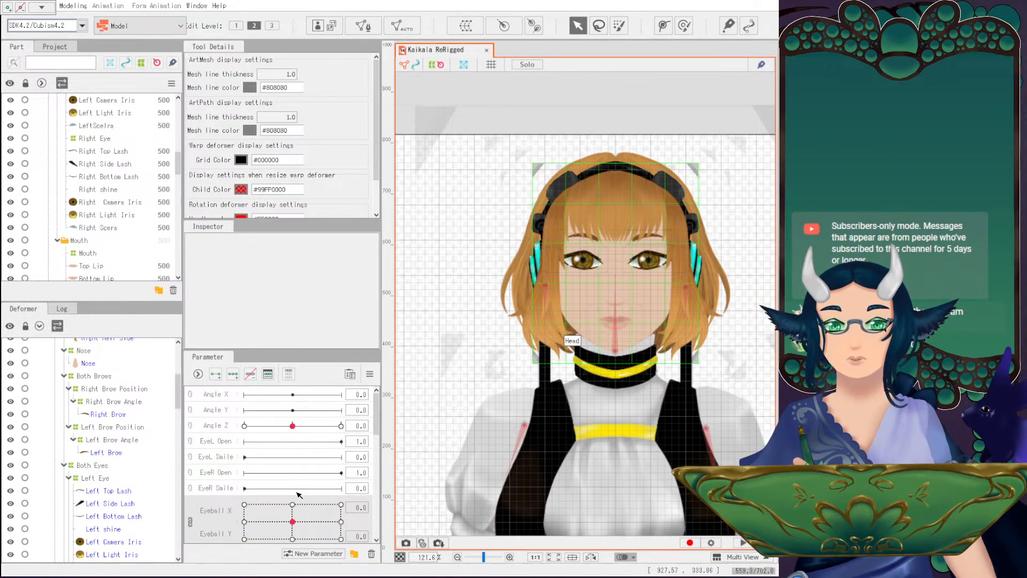
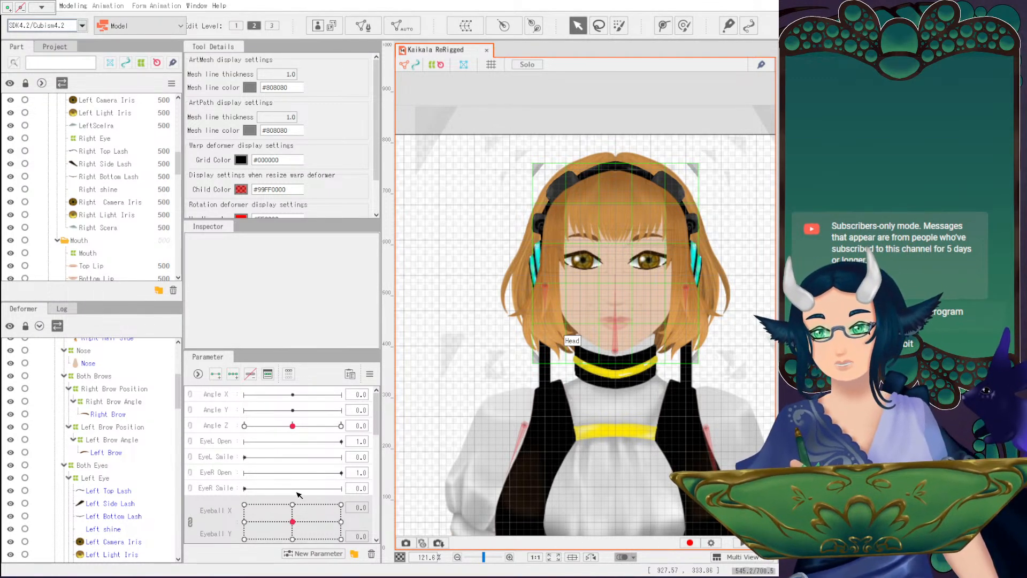
{"action": "scroll", "coordinate": [123, 468], "scroll_direction": "up", "scroll_amount": 5}
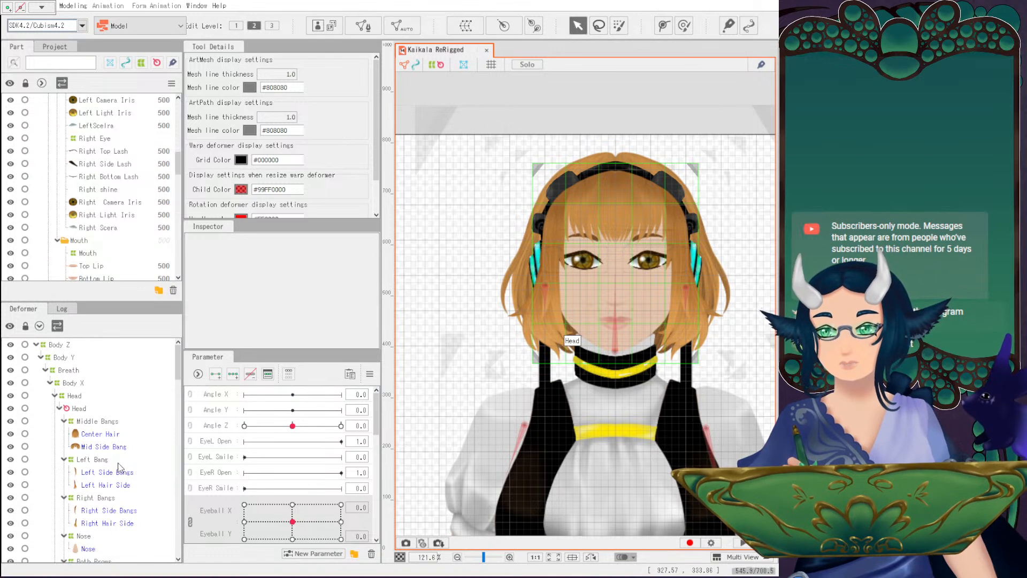
{"action": "left_click", "coordinate": [234, 398]}
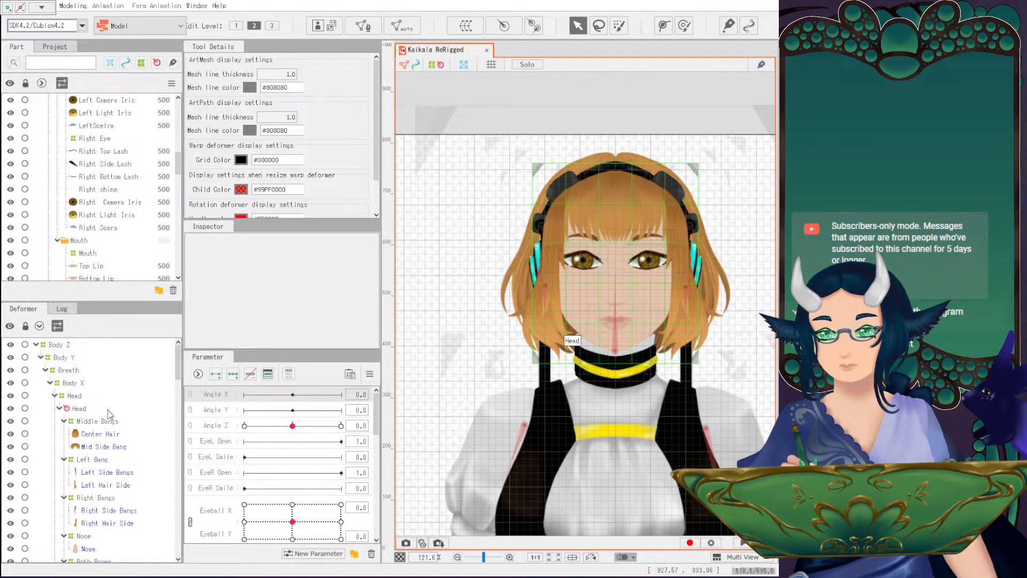
{"action": "left_click", "coordinate": [74, 395]}
{"action": "scroll", "coordinate": [556, 396], "scroll_direction": "down", "scroll_amount": 5}
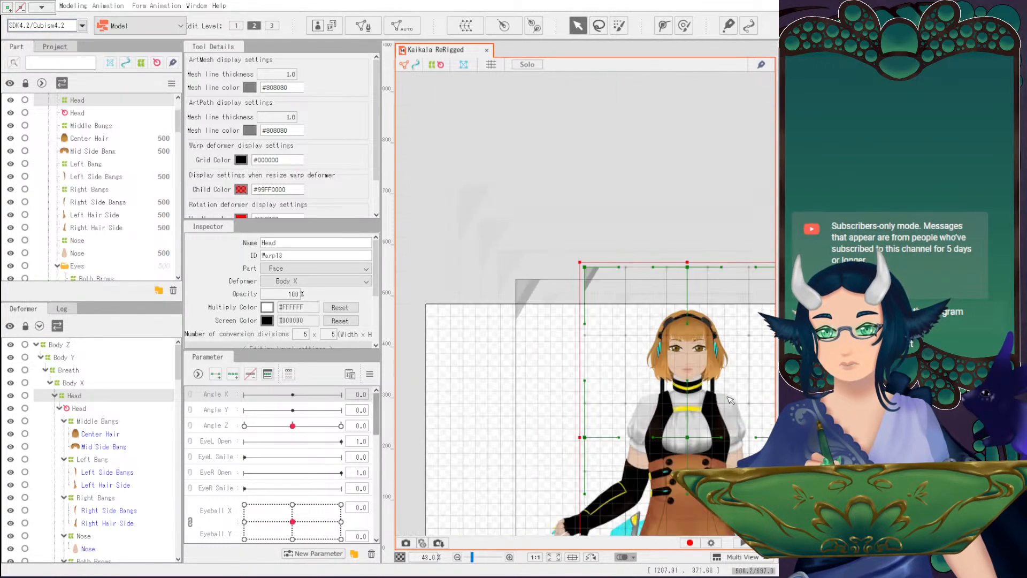
{"action": "left_click_drag", "start_coordinate": [558, 415], "coordinate": [547, 165]}
{"action": "scroll", "coordinate": [547, 165], "scroll_direction": "down", "scroll_amount": 1}
{"action": "scroll", "coordinate": [605, 255], "scroll_direction": "down", "scroll_amount": 1}
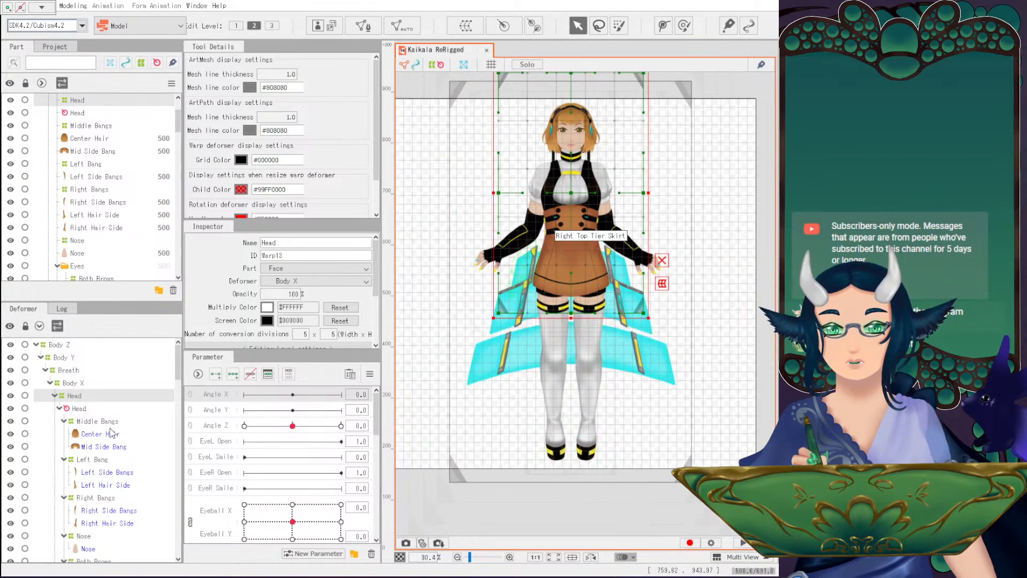
Extend the Head warp deformer's lower edge below the feet, testing sideways moves before and after and undoing them.
{"action": "left_click_drag", "start_coordinate": [566, 191], "coordinate": [532, 194]}
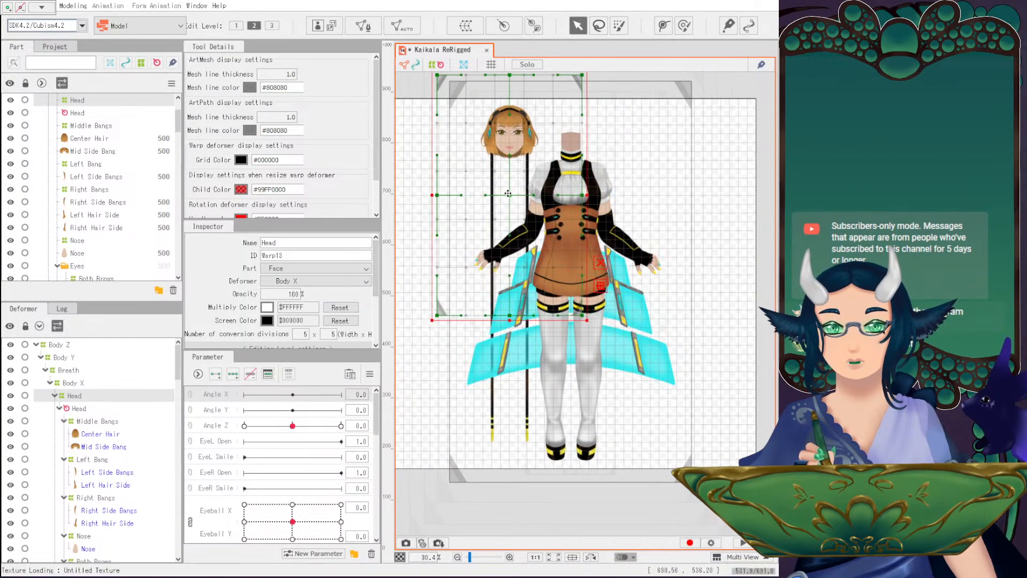
{"action": "key", "text": "ctrl+z"}
{"action": "left_click_drag", "start_coordinate": [571, 318], "coordinate": [571, 484]}
{"action": "left_click_drag", "start_coordinate": [571, 273], "coordinate": [499, 273]}
{"action": "key", "text": "ctrl+z"}
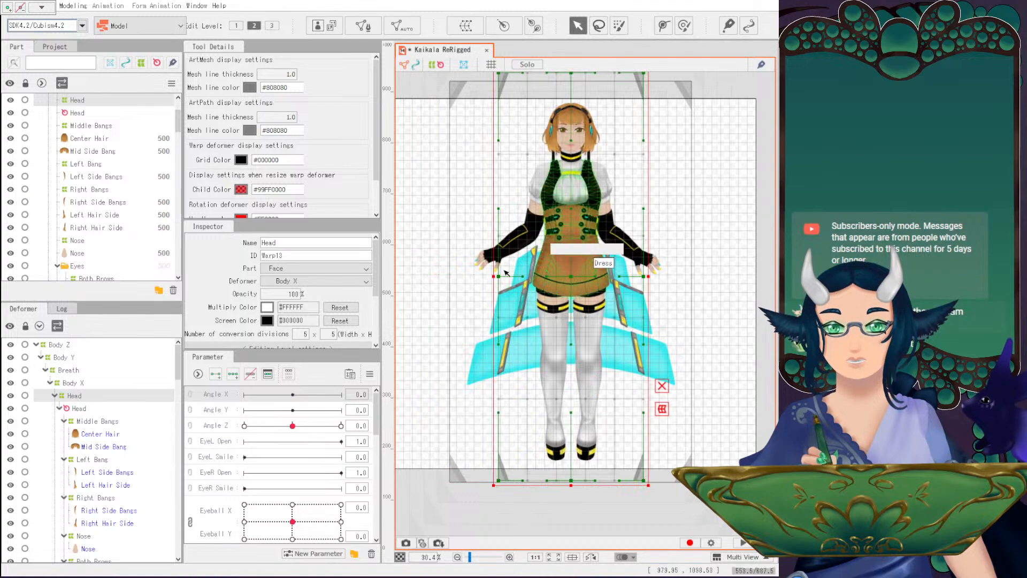
Select the Middle Bangs, Left Bang, Right Bangs, Nose and Both Brows deformers together.
{"action": "scroll", "coordinate": [570, 211], "scroll_direction": "up", "scroll_amount": 3}
{"action": "left_click_drag", "start_coordinate": [571, 210], "coordinate": [575, 309]}
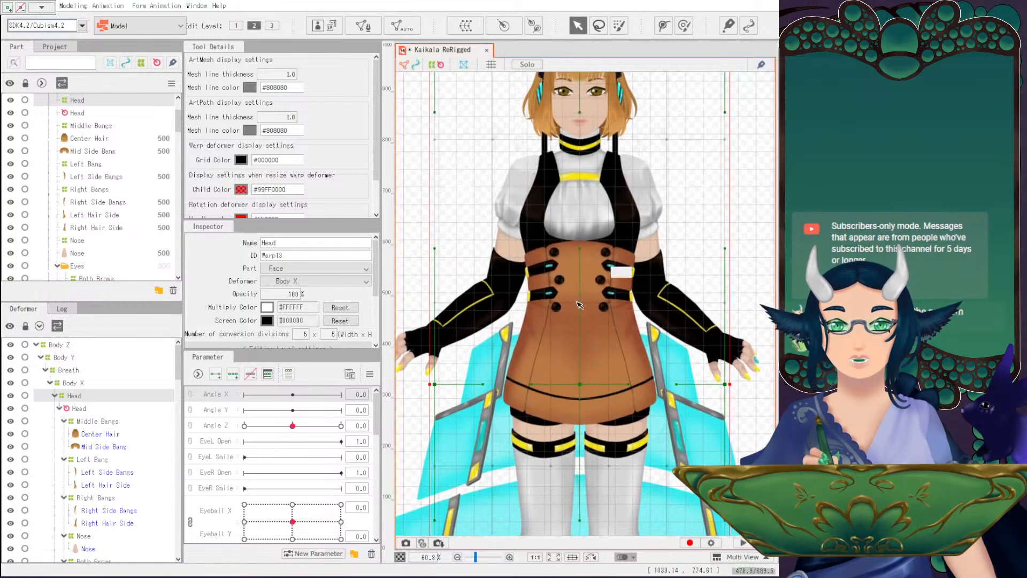
{"action": "left_click", "coordinate": [434, 172]}
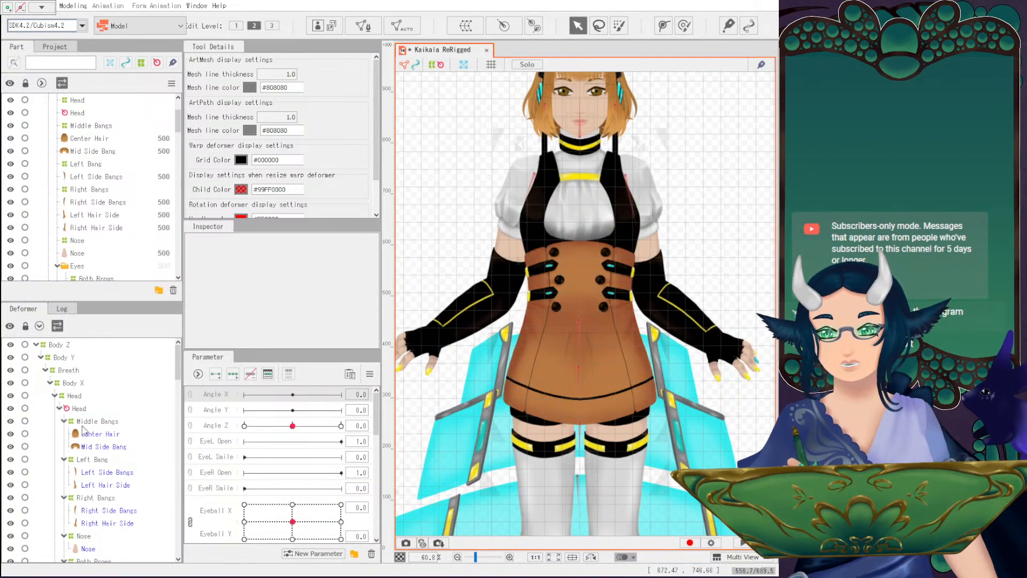
{"action": "scroll", "coordinate": [134, 461], "scroll_direction": "down", "scroll_amount": 1}
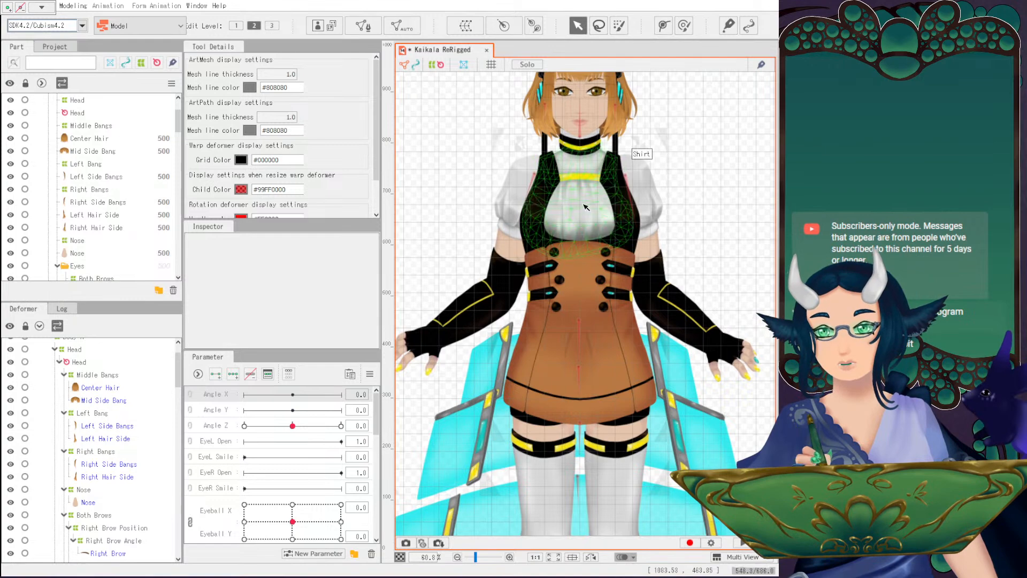
{"action": "scroll", "coordinate": [589, 201], "scroll_direction": "down", "scroll_amount": 2}
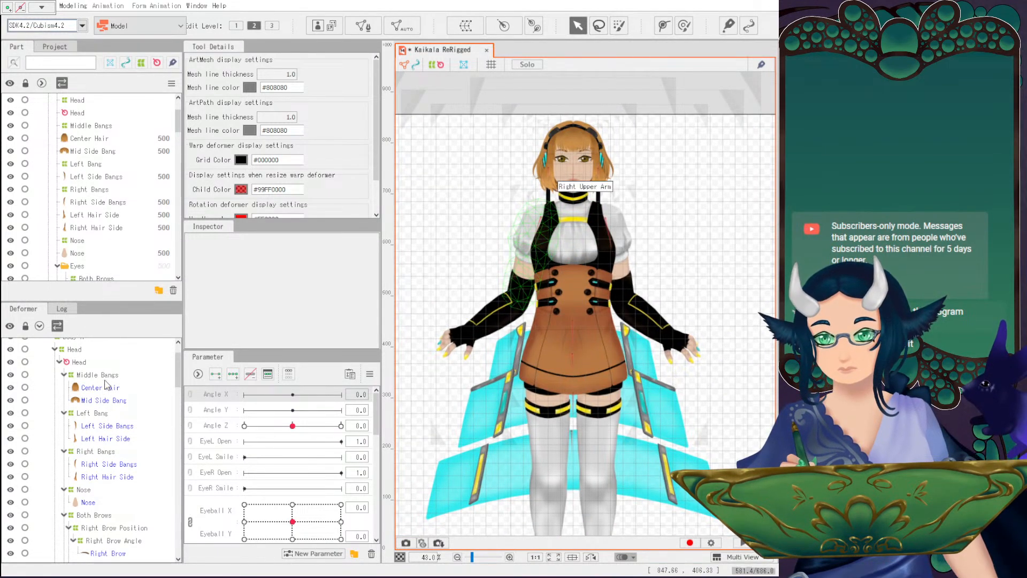
{"action": "left_click", "coordinate": [103, 375]}
{"action": "left_click", "coordinate": [105, 413], "text": "ctrl"}
{"action": "left_click", "coordinate": [102, 452], "text": "ctrl"}
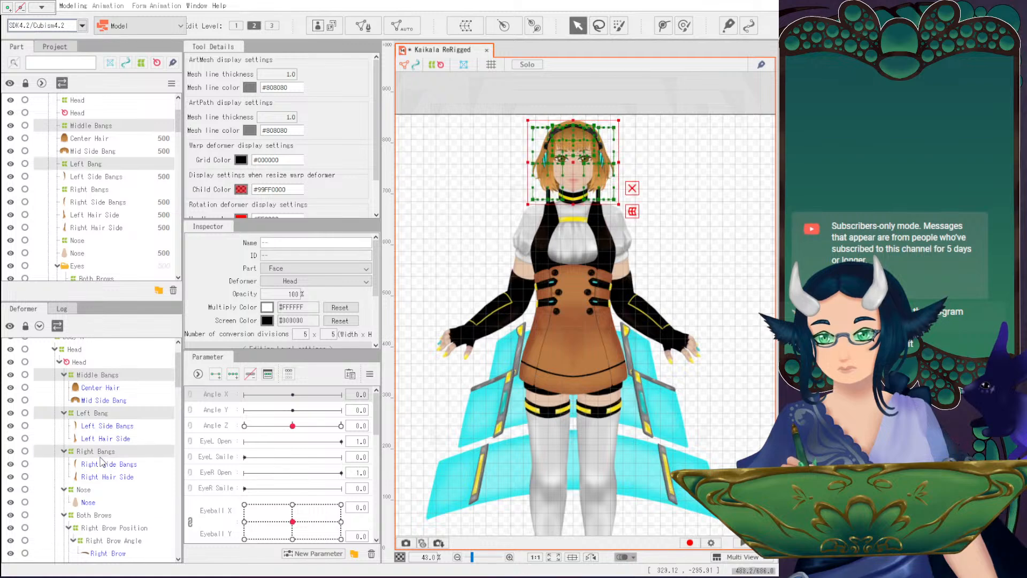
{"action": "left_click", "coordinate": [83, 490], "text": "ctrl"}
{"action": "scroll", "coordinate": [88, 460], "scroll_direction": "down", "scroll_amount": 3}
{"action": "left_click", "coordinate": [88, 423], "text": "ctrl"}
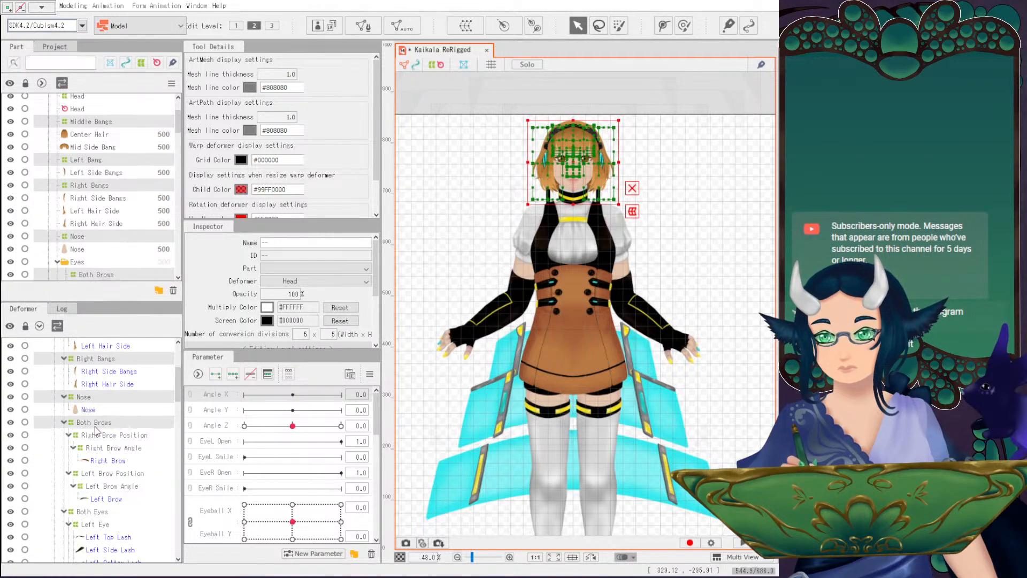
Add the Both Eyes, Left Eye, Right Eye and Mouth deformers to the selection.
{"action": "scroll", "coordinate": [172, 483], "scroll_direction": "down", "scroll_amount": 3}
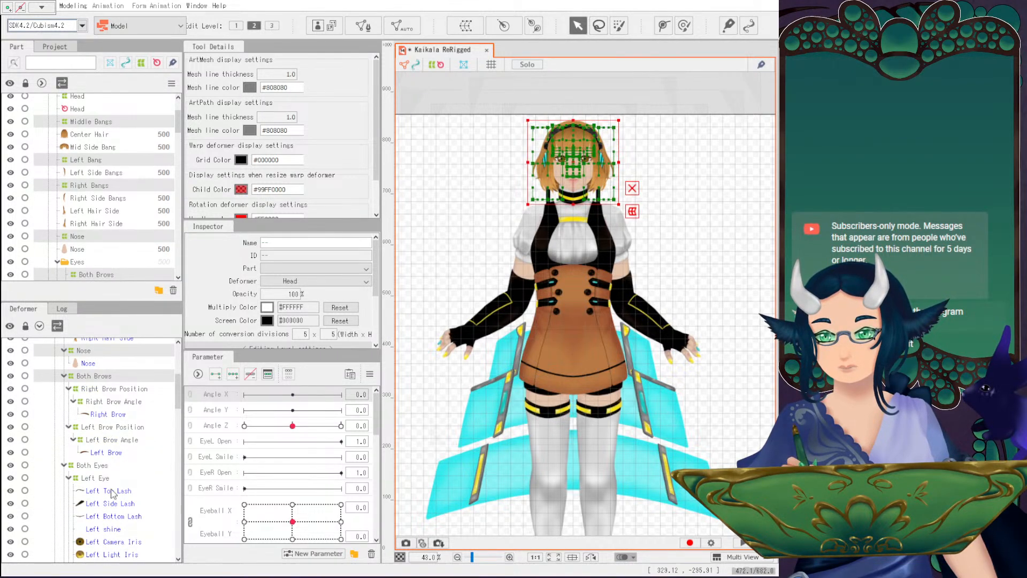
{"action": "left_click", "coordinate": [92, 465], "text": "ctrl"}
{"action": "scroll", "coordinate": [152, 448], "scroll_direction": "down", "scroll_amount": 6}
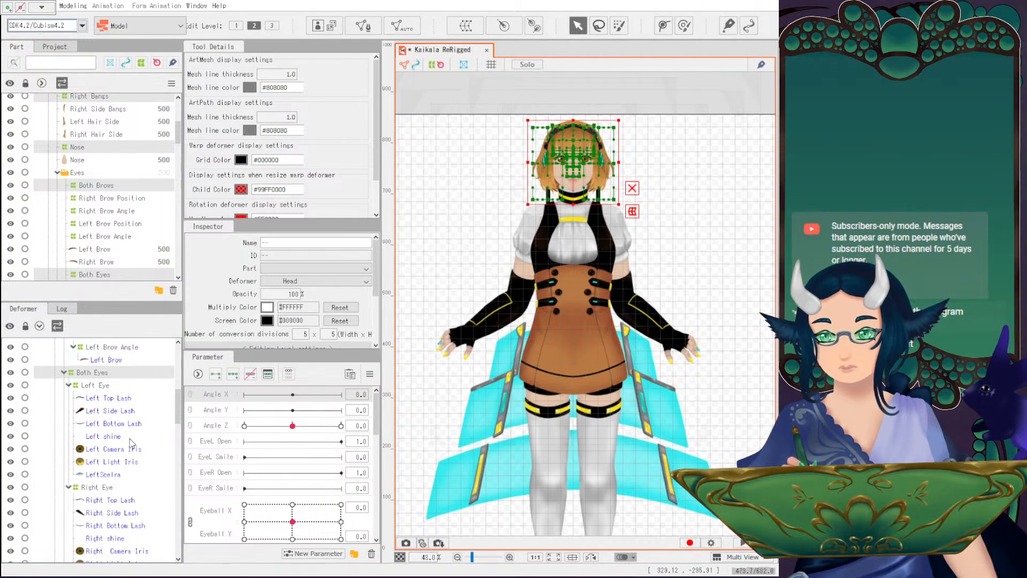
{"action": "left_click", "coordinate": [93, 388], "text": "ctrl"}
{"action": "left_click", "coordinate": [91, 487], "text": "ctrl"}
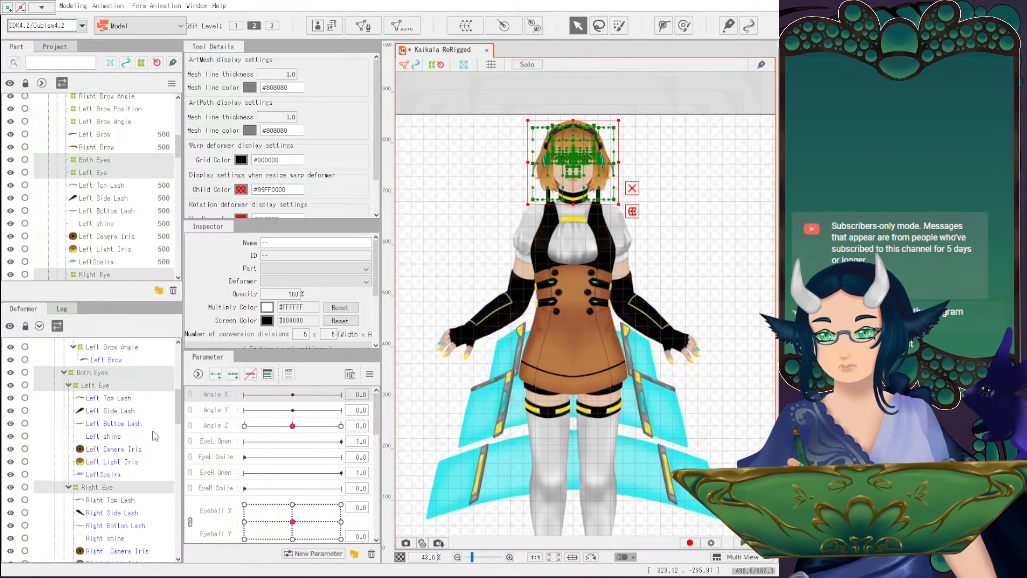
{"action": "scroll", "coordinate": [87, 471], "scroll_direction": "down", "scroll_amount": 9}
{"action": "left_click", "coordinate": [84, 451], "text": "ctrl"}
{"action": "scroll", "coordinate": [150, 449], "scroll_direction": "down", "scroll_amount": 6}
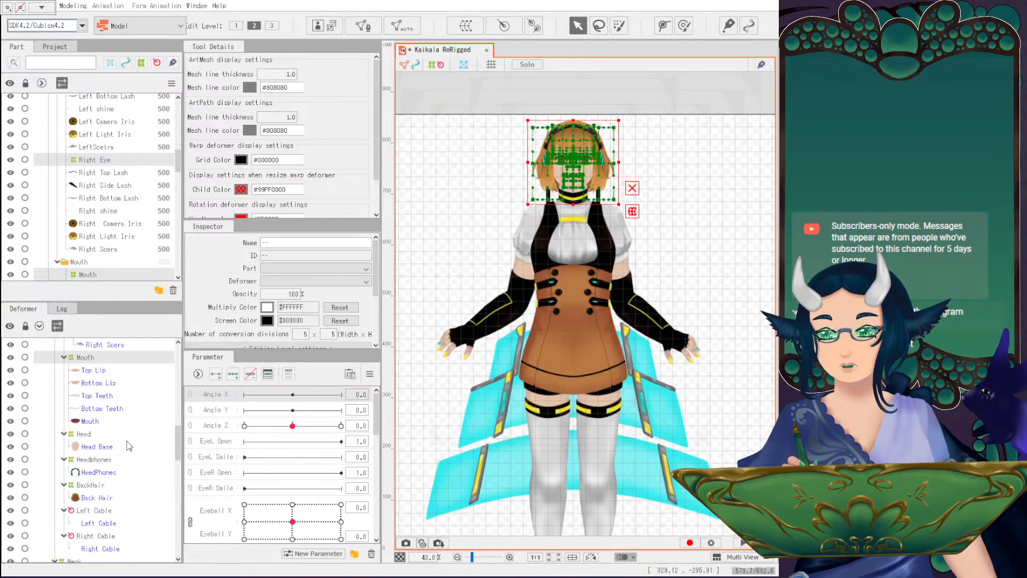
Include the inner Head warp, Headphones and BackHair deformers, and give the whole selection three keys on Angle X and Angle Y.
{"action": "left_click", "coordinate": [91, 436], "text": "ctrl"}
{"action": "left_click", "coordinate": [96, 460], "text": "ctrl"}
{"action": "left_click", "coordinate": [96, 485], "text": "ctrl"}
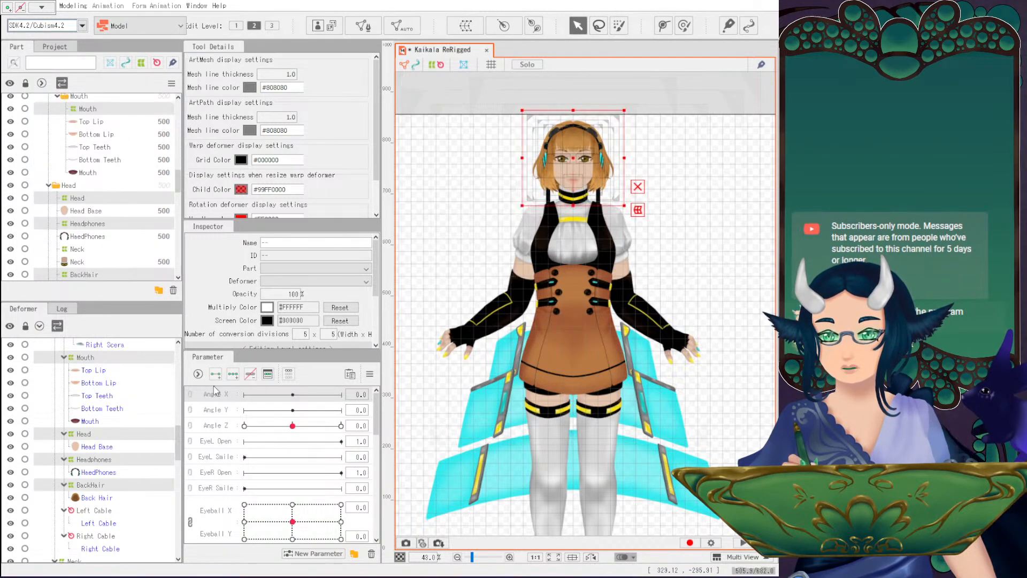
{"action": "left_click", "coordinate": [225, 410]}
{"action": "left_click", "coordinate": [233, 373]}
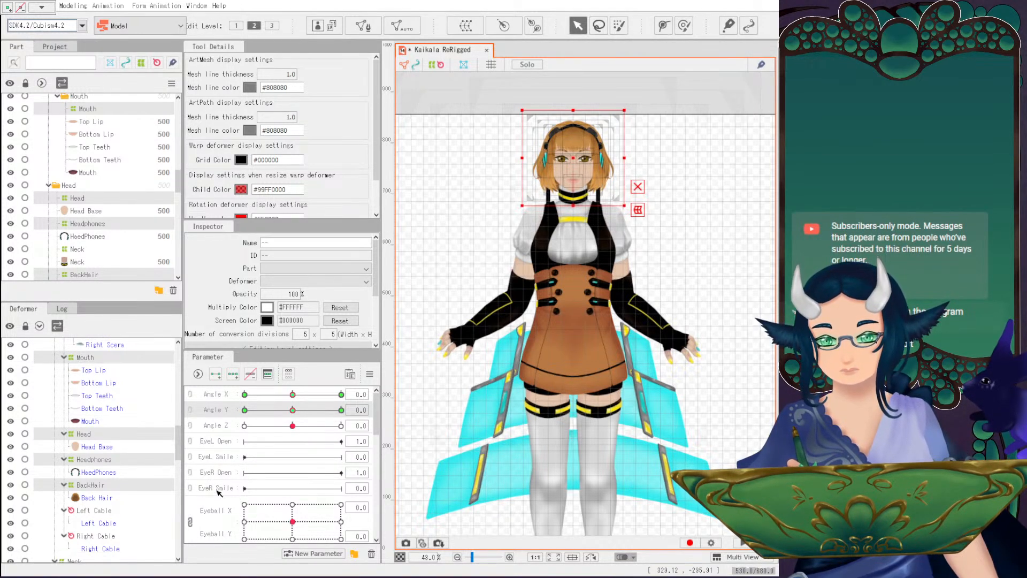
Add three Mouth Form keys to the Top Lip, Bottom Lip, Top Teeth, Bottom Teeth and Mouth art meshes.
{"action": "scroll", "coordinate": [255, 478], "scroll_direction": "down", "scroll_amount": 3}
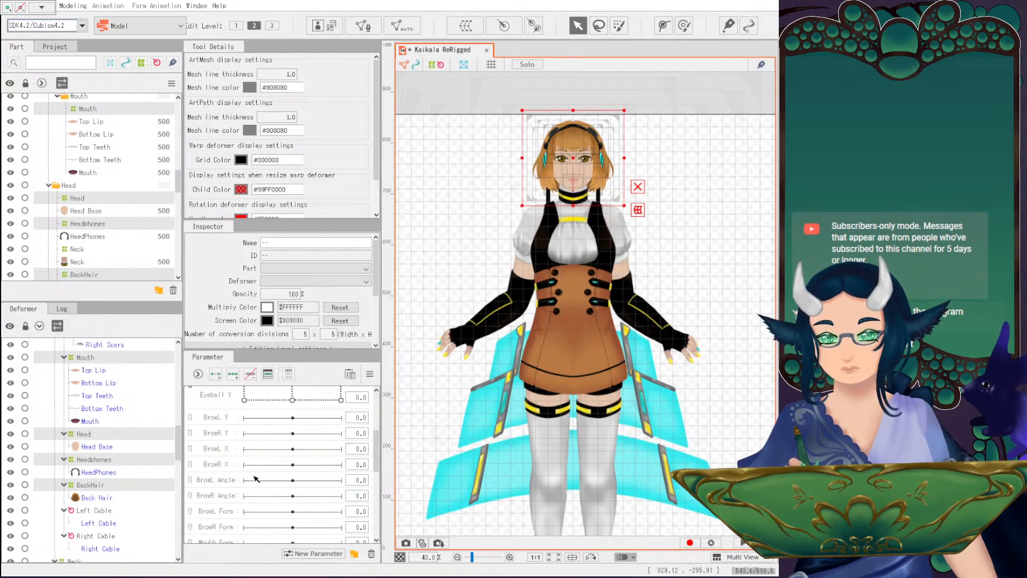
{"action": "scroll", "coordinate": [255, 477], "scroll_direction": "down", "scroll_amount": 3}
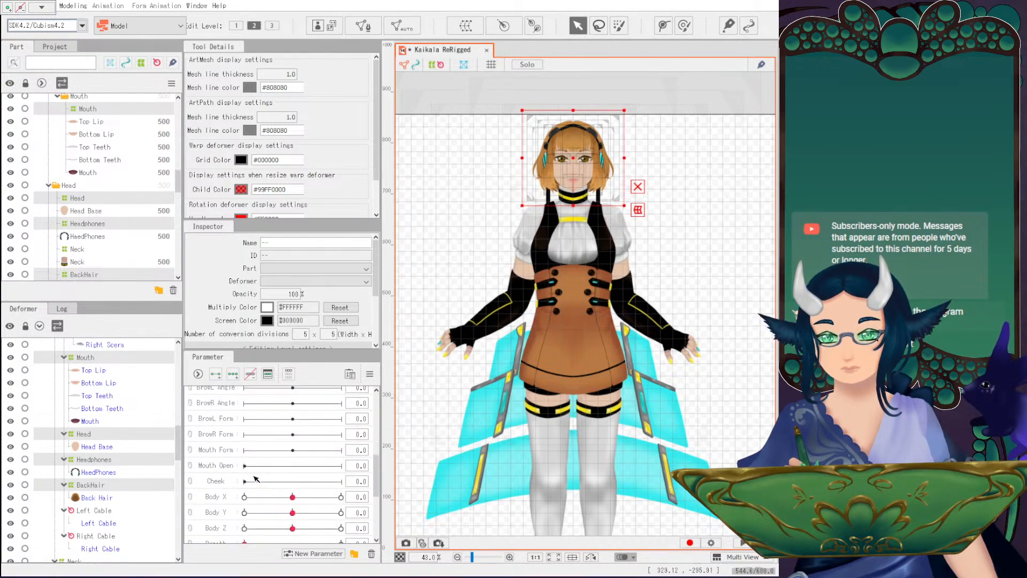
{"action": "left_click", "coordinate": [225, 452]}
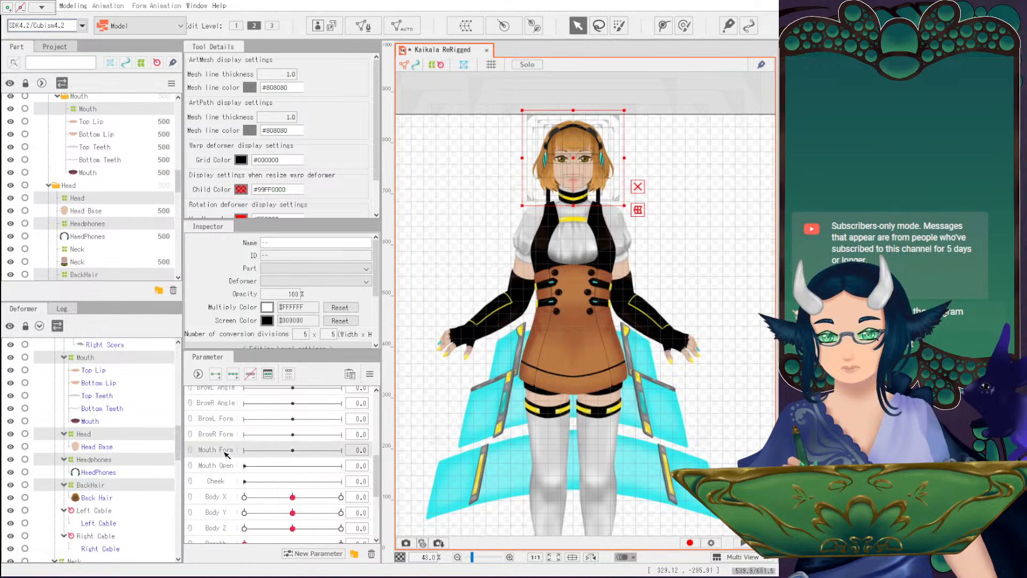
{"action": "scroll", "coordinate": [97, 371], "scroll_direction": "up", "scroll_amount": 1}
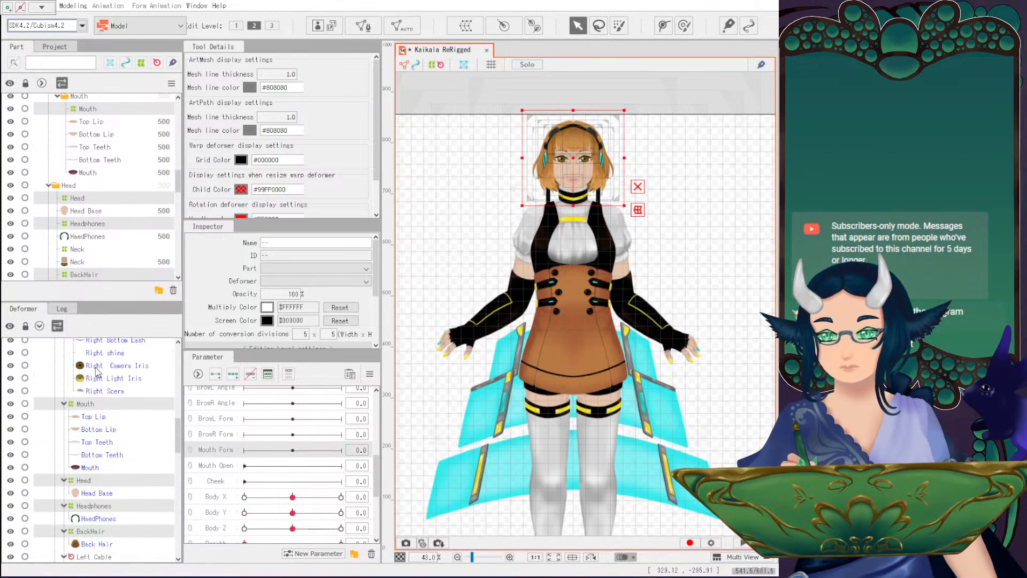
{"action": "left_click", "coordinate": [104, 416]}
{"action": "left_click", "coordinate": [110, 469], "text": "shift"}
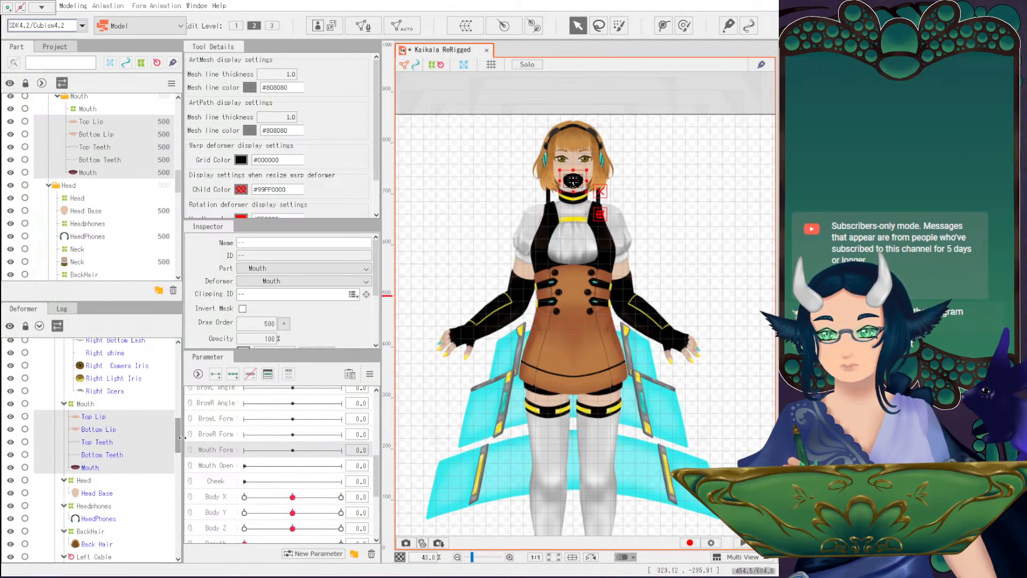
{"action": "left_click", "coordinate": [269, 380]}
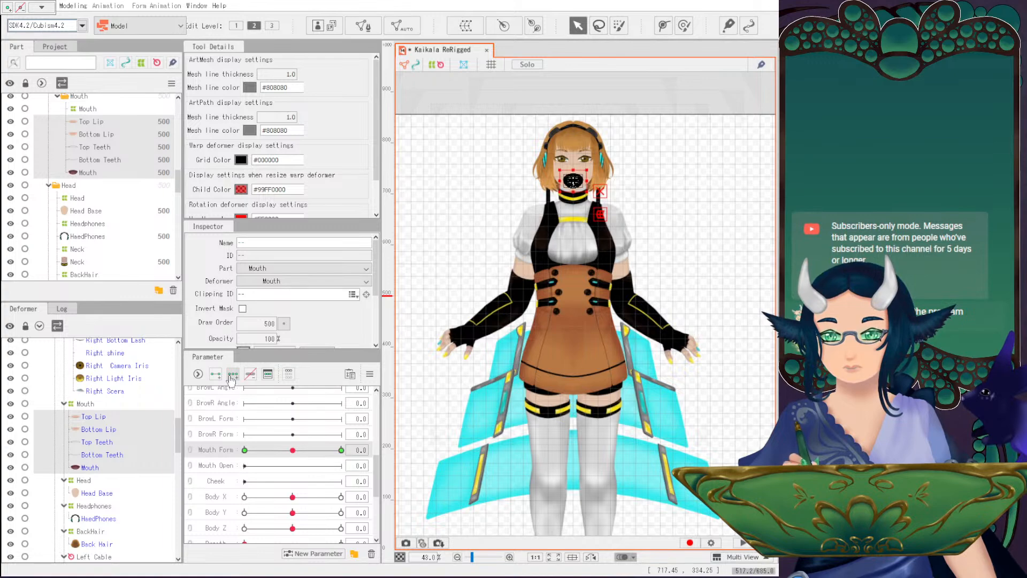
Set Mouth Form to -1.0 and draw a five-point deform path along the lower edge of the Top Lip mesh.
{"action": "scroll", "coordinate": [533, 230], "scroll_direction": "up", "scroll_amount": 2}
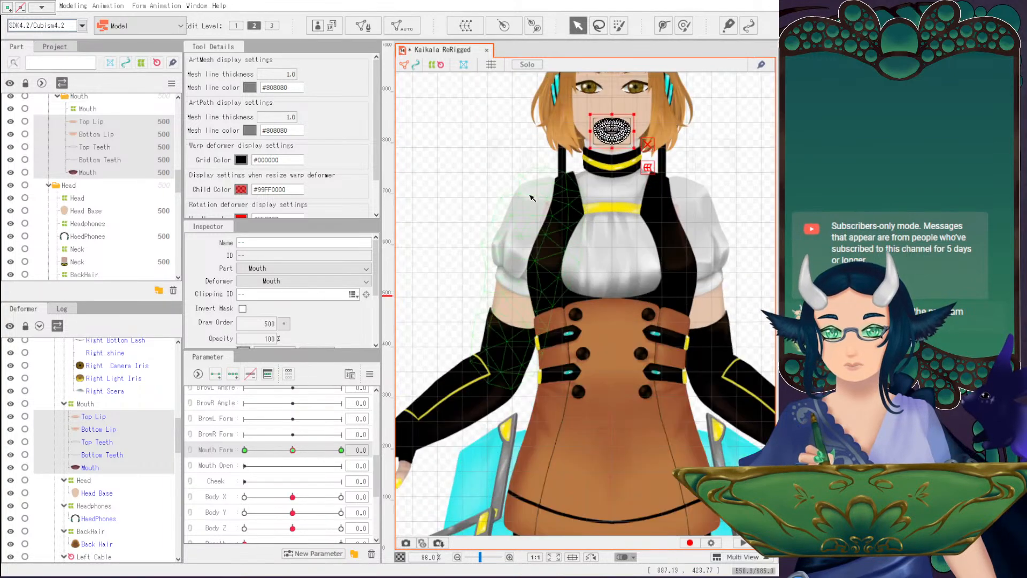
{"action": "left_click_drag", "start_coordinate": [530, 199], "coordinate": [472, 277]}
{"action": "left_click", "coordinate": [473, 278]}
{"action": "scroll", "coordinate": [554, 271], "scroll_direction": "up", "scroll_amount": 2}
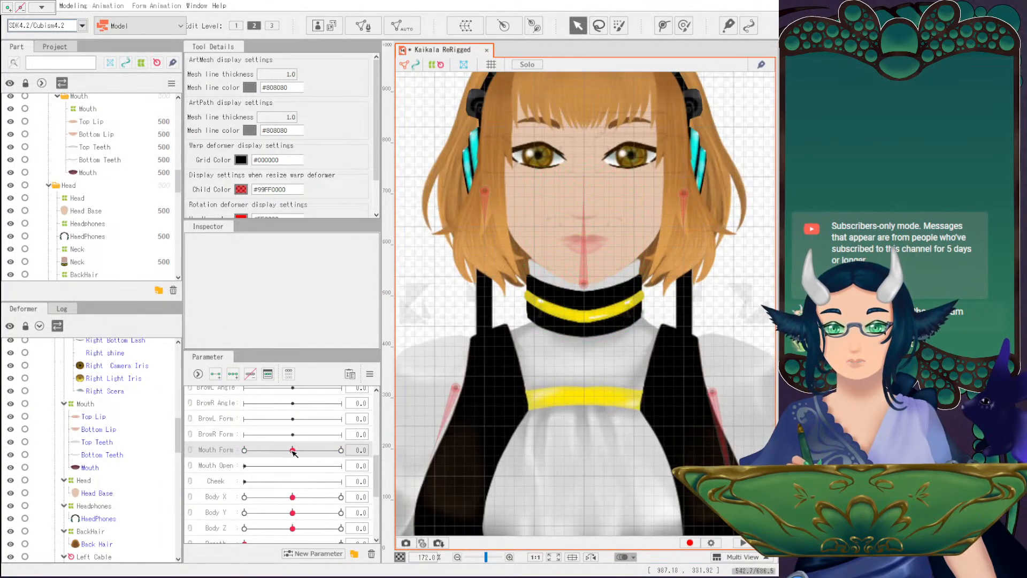
{"action": "left_click", "coordinate": [95, 416]}
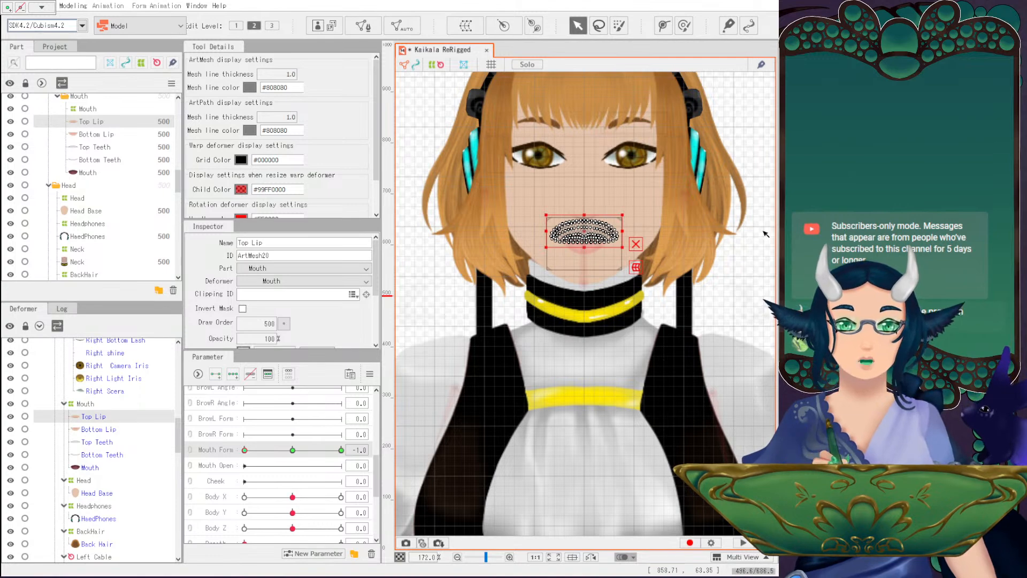
{"action": "scroll", "coordinate": [594, 214], "scroll_direction": "up", "scroll_amount": 2}
{"action": "scroll", "coordinate": [598, 236], "scroll_direction": "up", "scroll_amount": 2}
{"action": "left_click_drag", "start_coordinate": [599, 236], "coordinate": [608, 140]}
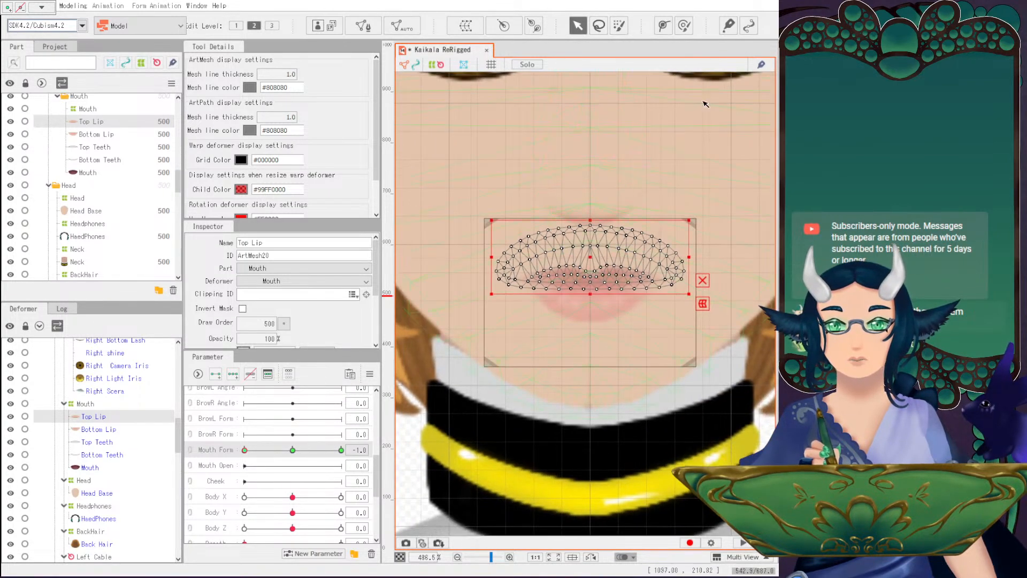
{"action": "left_click", "coordinate": [664, 26]}
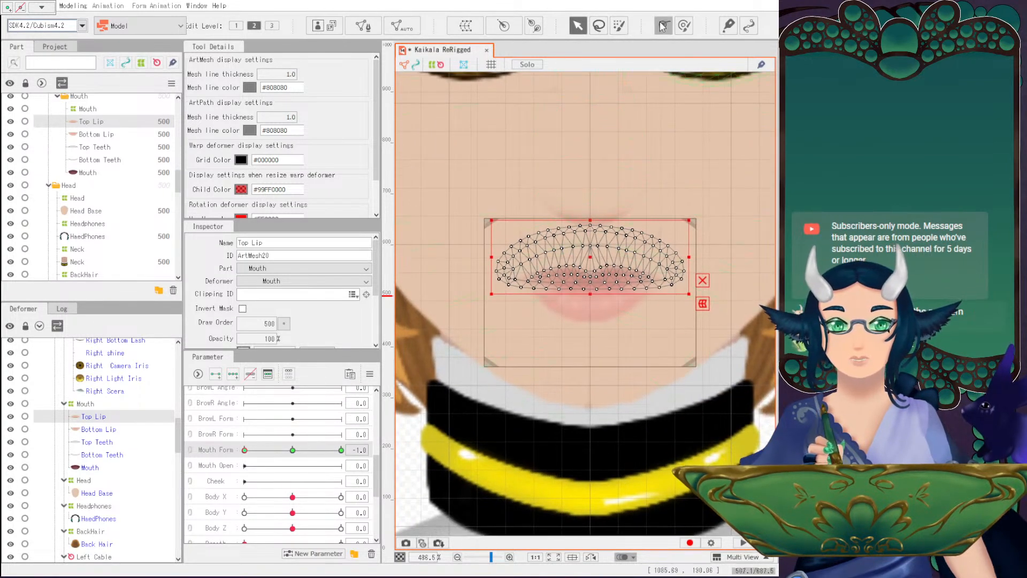
{"action": "left_click", "coordinate": [506, 279]}
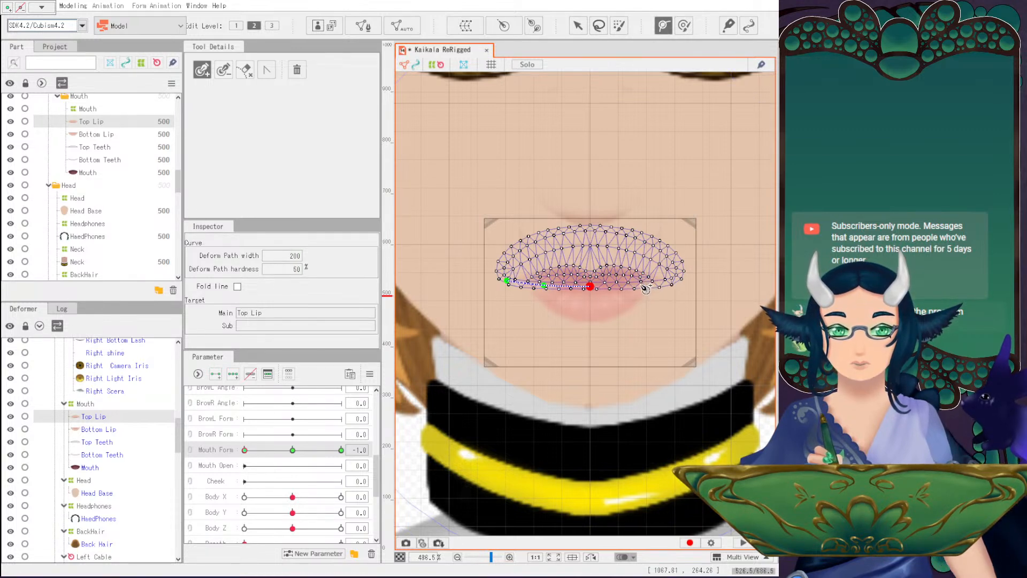
{"action": "left_click", "coordinate": [675, 281]}
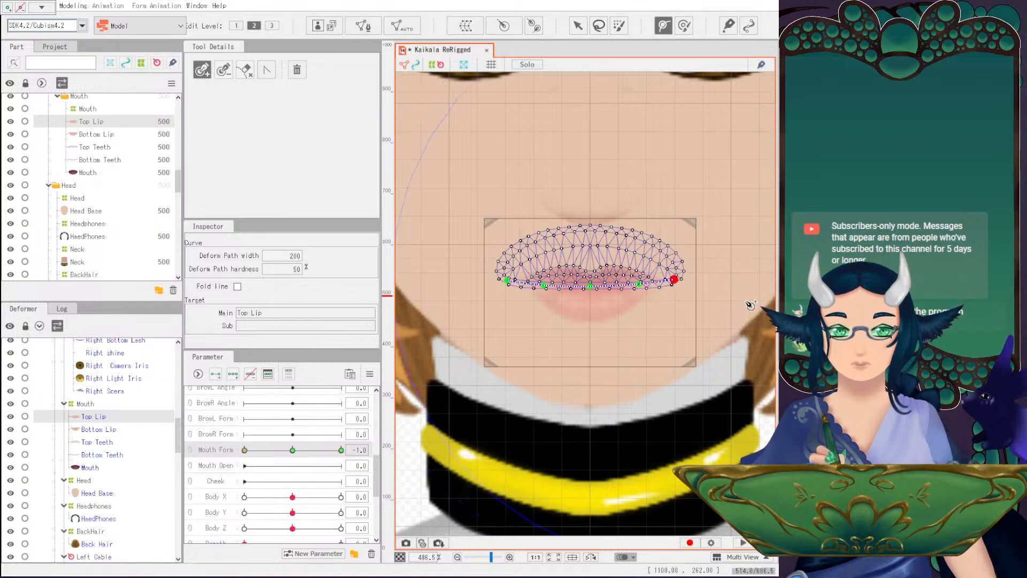
Draw a five-point deform path from corner to corner along the upper edge of the Bottom Lip mesh.
{"action": "left_click", "coordinate": [81, 430]}
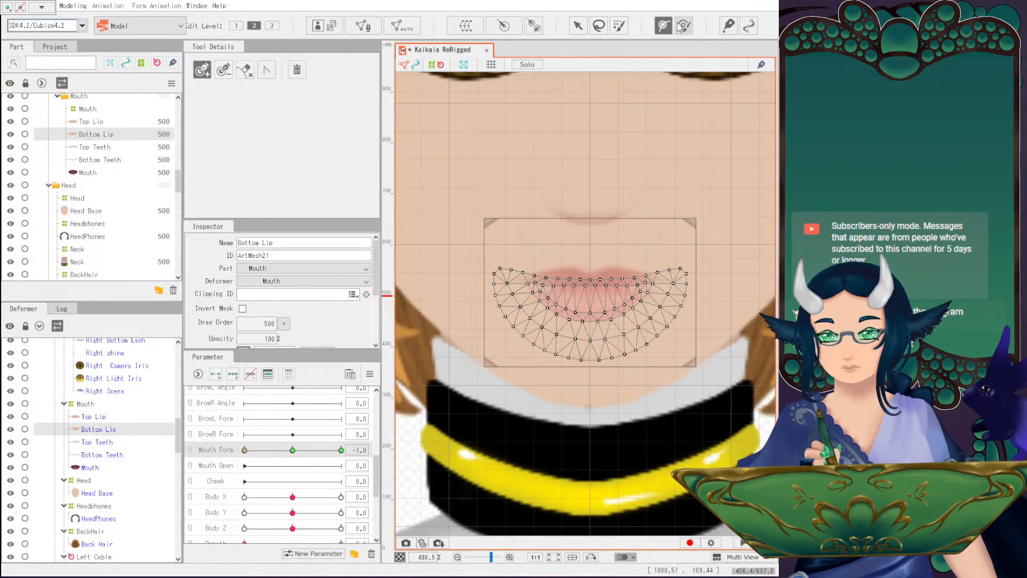
{"action": "left_click", "coordinate": [500, 273]}
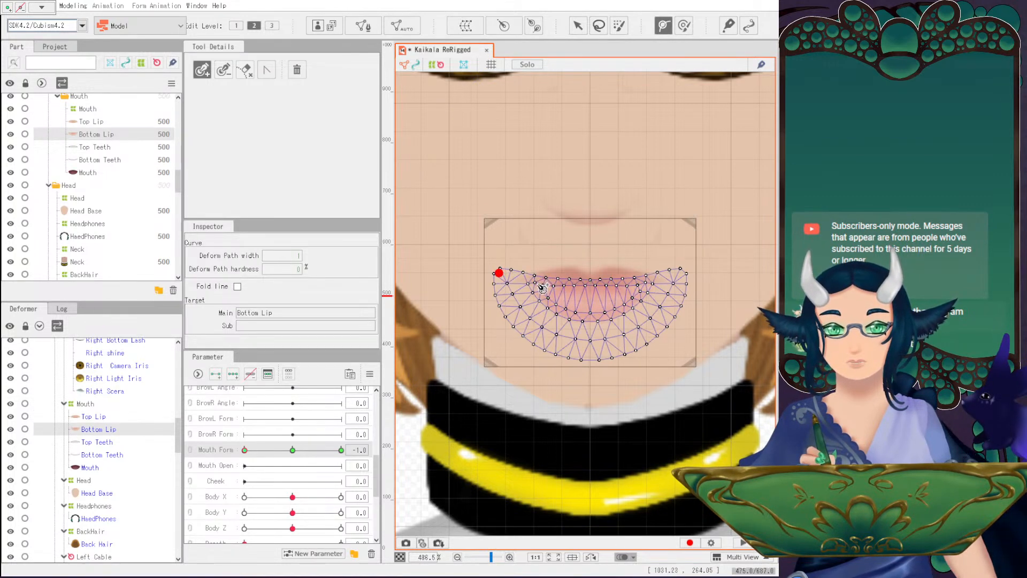
{"action": "left_click", "coordinate": [539, 283]}
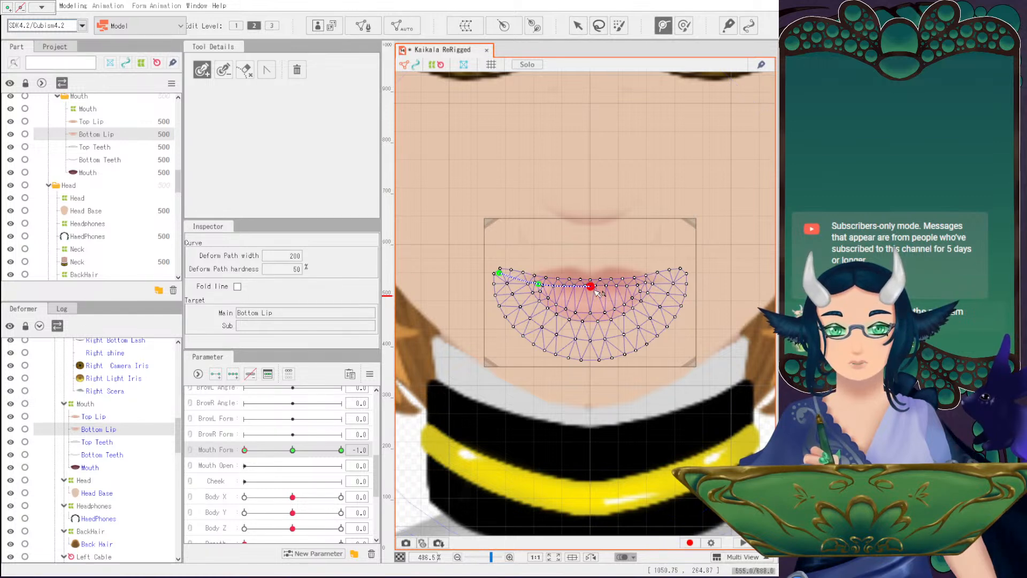
{"action": "left_click", "coordinate": [643, 286]}
{"action": "left_click", "coordinate": [683, 274]}
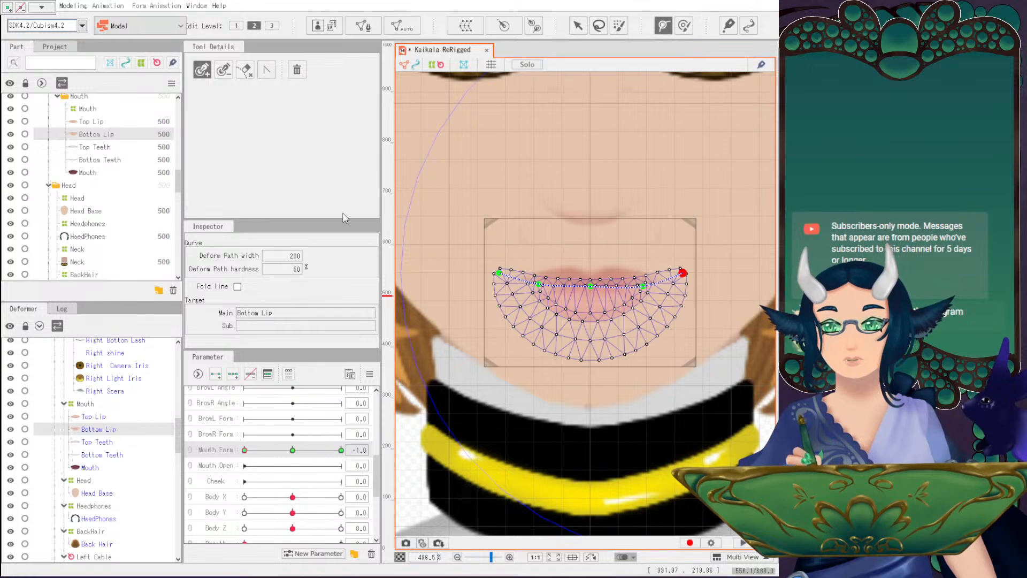
Pull both corner points of the Top Lip's deform path down to form a frown at Mouth Form -1.0.
{"action": "left_click", "coordinate": [577, 26]}
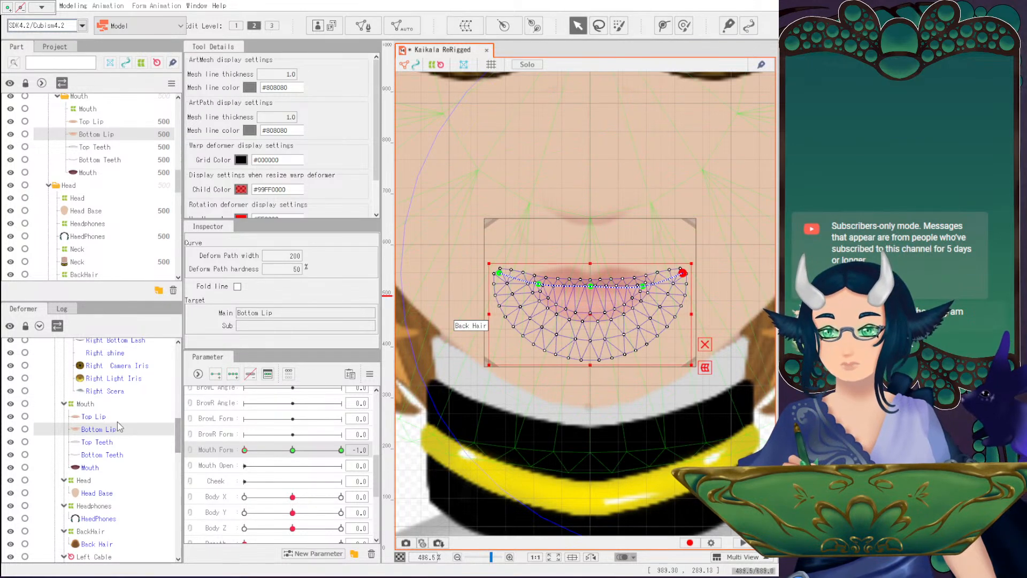
{"action": "left_click", "coordinate": [94, 416]}
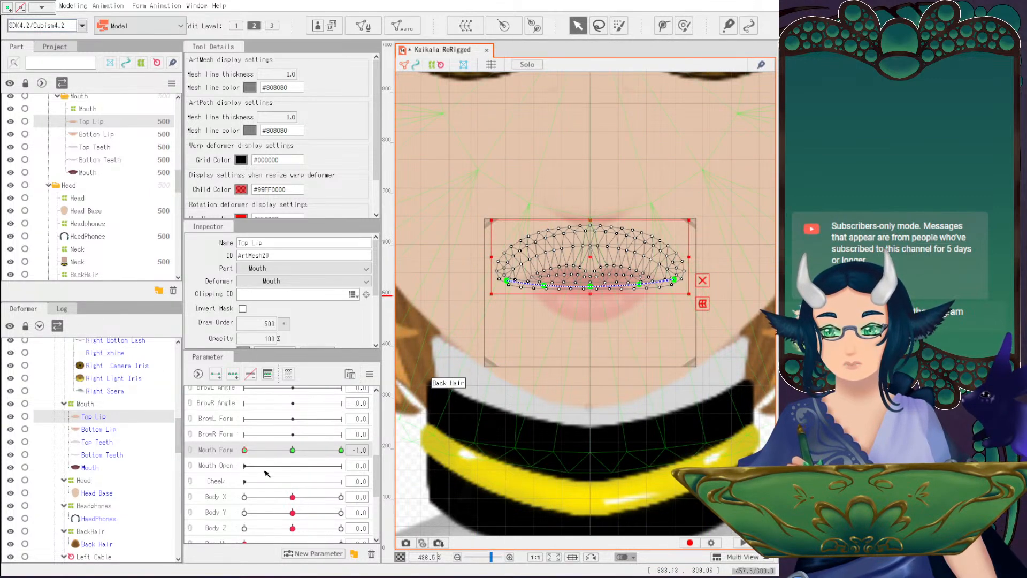
{"action": "left_click", "coordinate": [508, 282]}
{"action": "left_click", "coordinate": [675, 279]}
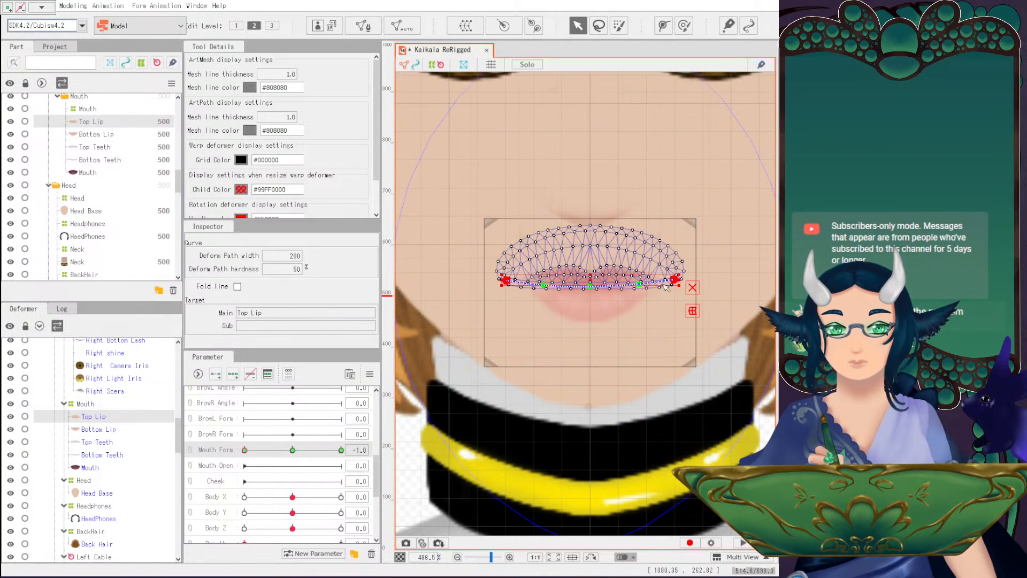
{"action": "left_click_drag", "start_coordinate": [590, 282], "coordinate": [591, 300]}
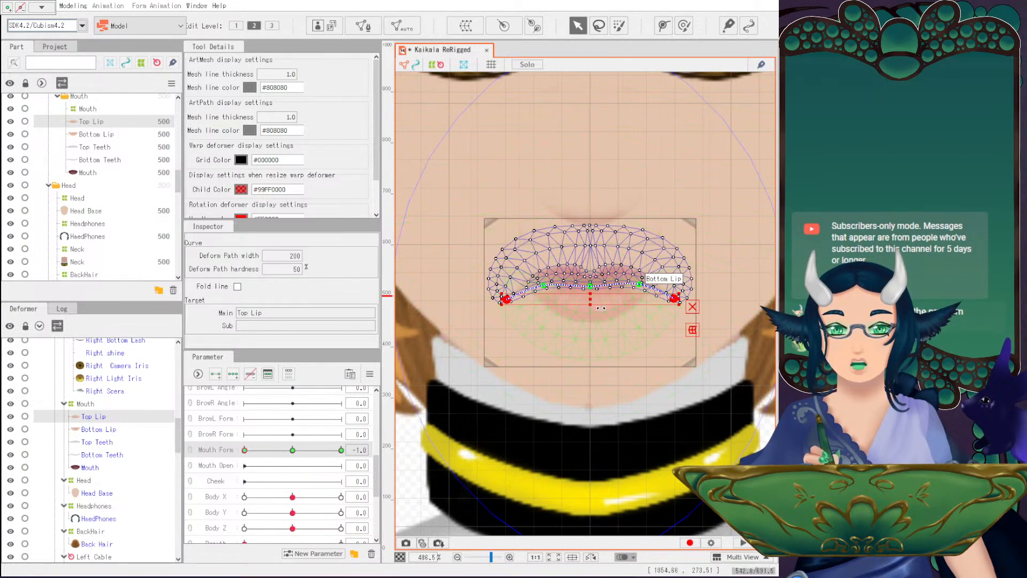
Pull both corner points of the Bottom Lip's deform path down at Mouth Form -1.0, level with its middle points.
{"action": "scroll", "coordinate": [603, 312], "scroll_direction": "up", "scroll_amount": 2}
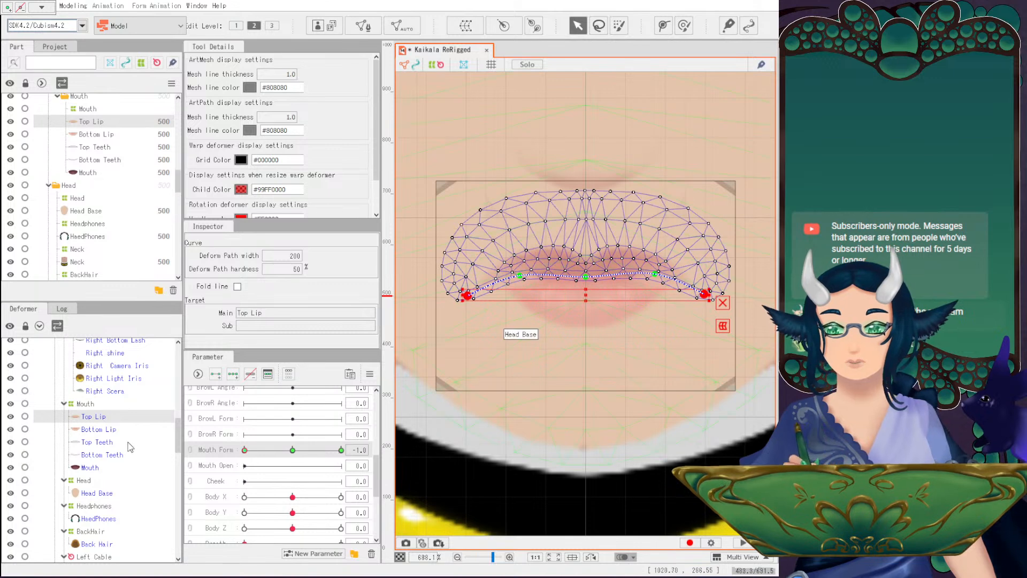
{"action": "left_click", "coordinate": [99, 429]}
{"action": "left_click", "coordinate": [458, 259]}
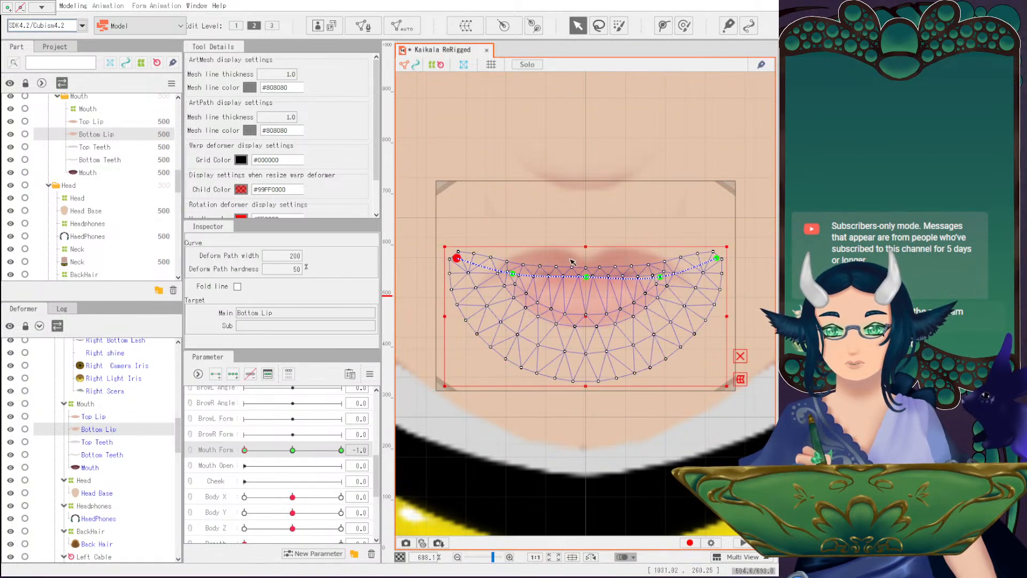
{"action": "left_click", "coordinate": [717, 259], "text": "shift"}
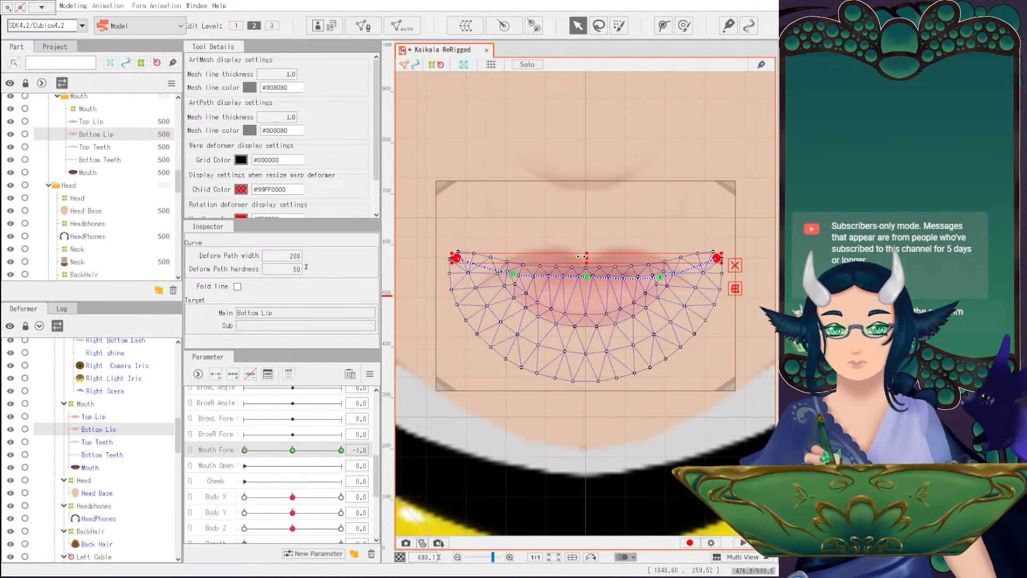
{"action": "left_click_drag", "start_coordinate": [587, 257], "coordinate": [583, 273]}
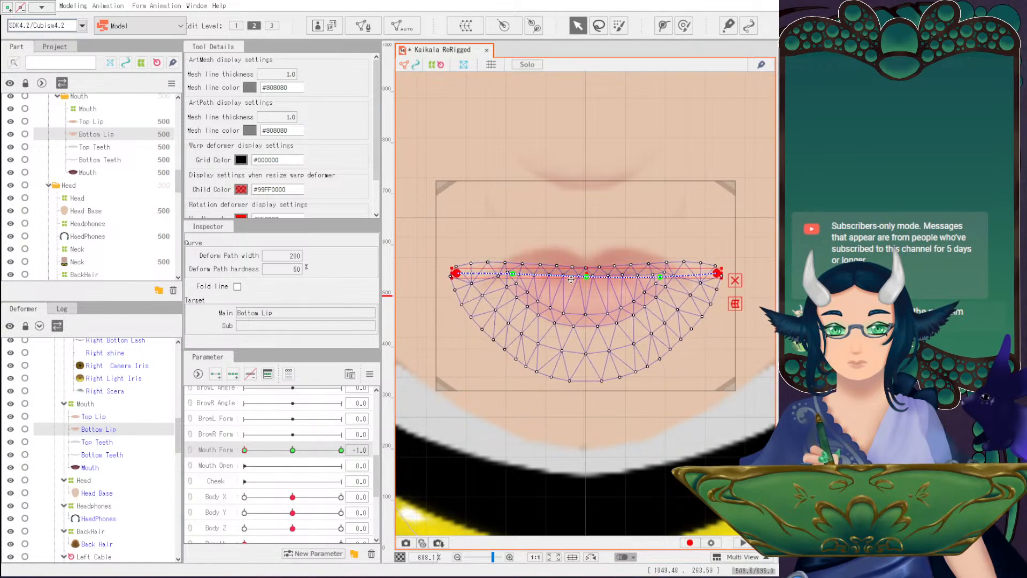
{"action": "scroll", "coordinate": [516, 288], "scroll_direction": "down", "scroll_amount": 2}
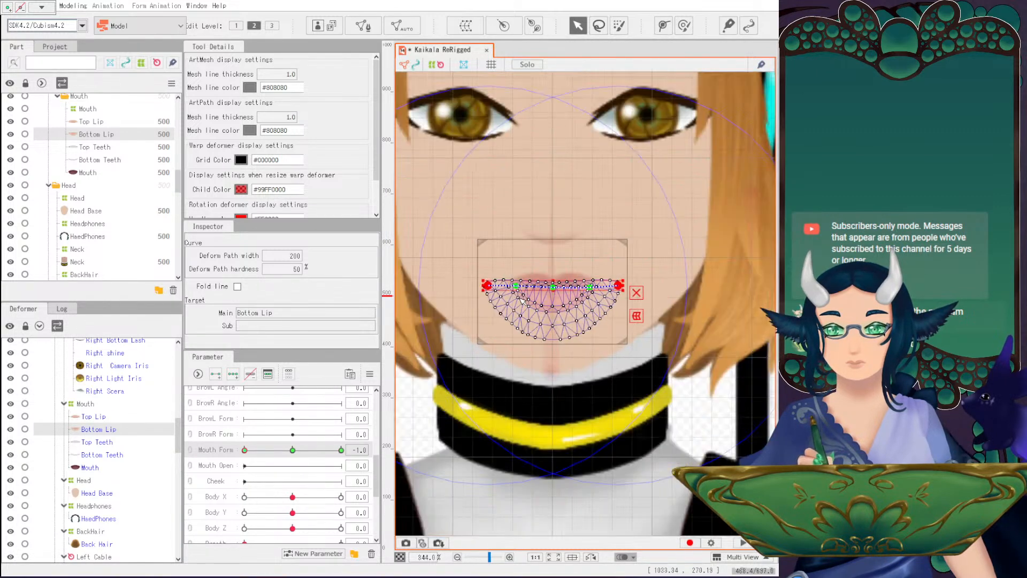
{"action": "left_click", "coordinate": [425, 411]}
Set Mouth Form to 1.0 and move both corner points of the Top Lip's deform path up and slightly outward for a smile.
{"action": "scroll", "coordinate": [522, 321], "scroll_direction": "up", "scroll_amount": 1}
{"action": "left_click", "coordinate": [291, 450]}
{"action": "left_click_drag", "start_coordinate": [292, 450], "coordinate": [230, 452]}
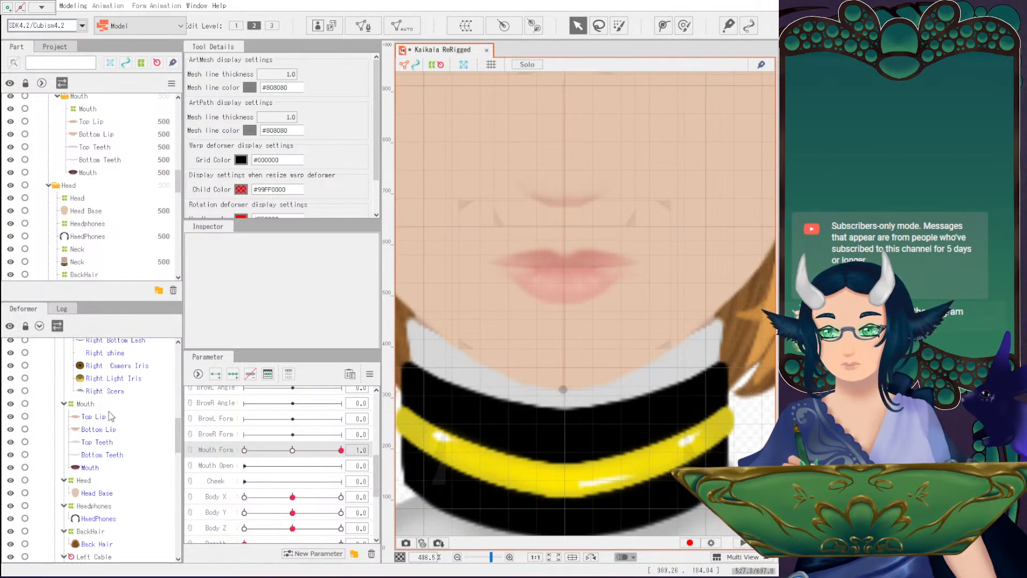
{"action": "left_click", "coordinate": [481, 264]}
{"action": "left_click", "coordinate": [482, 263]}
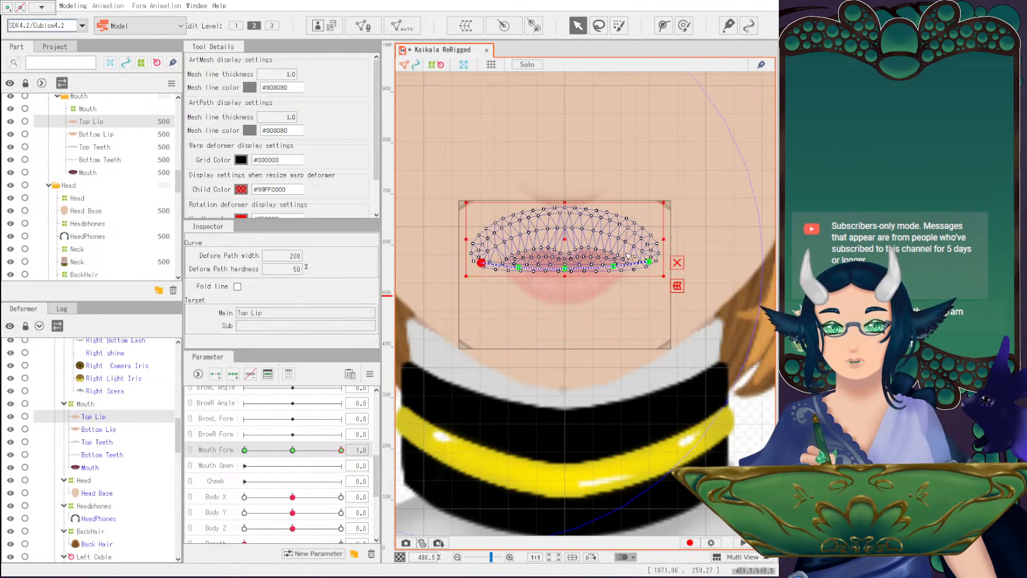
{"action": "left_click", "coordinate": [647, 262], "text": "shift"}
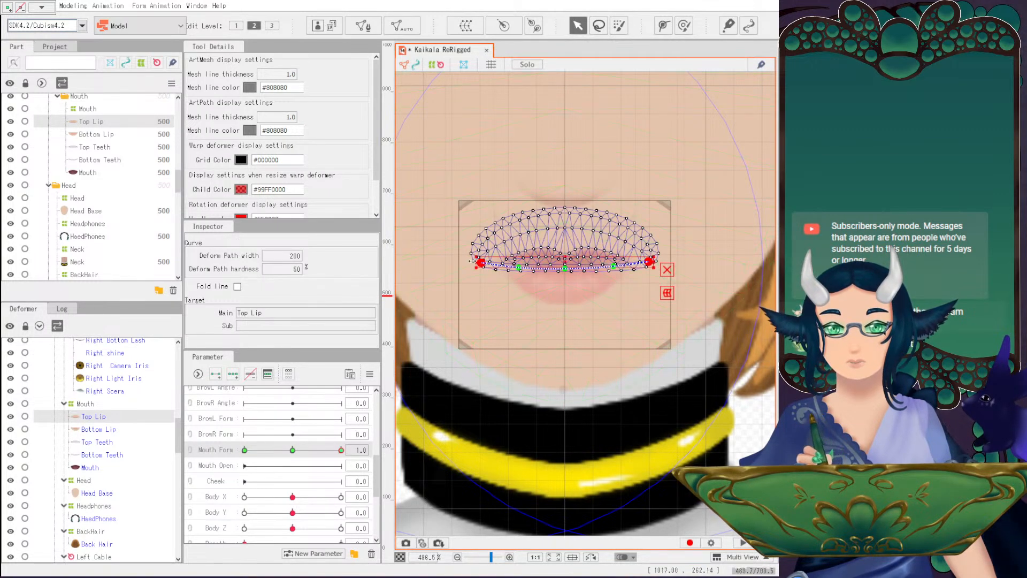
{"action": "left_click_drag", "start_coordinate": [469, 261], "coordinate": [468, 261]}
{"action": "left_click_drag", "start_coordinate": [565, 261], "coordinate": [564, 254]}
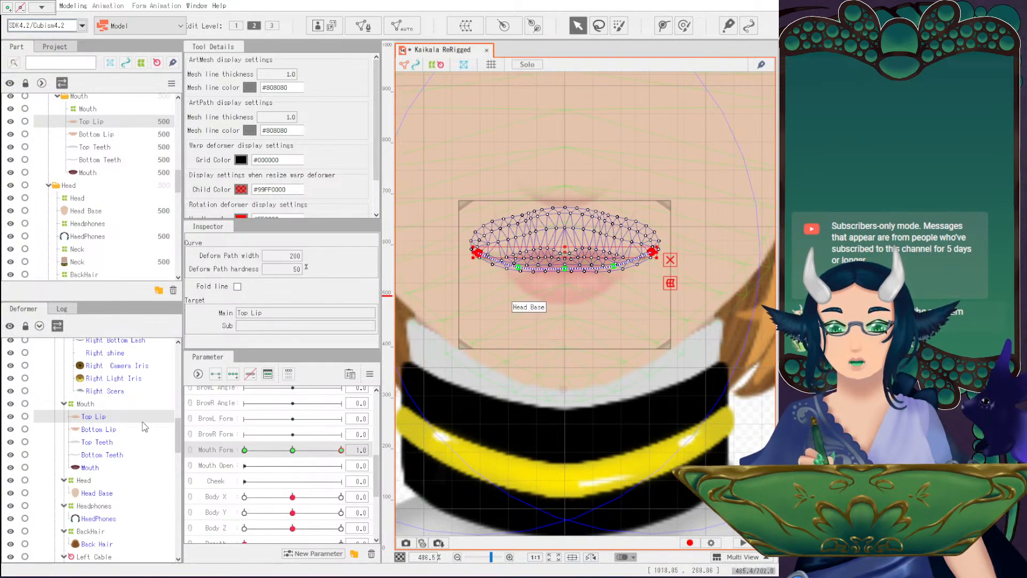
Raise both corner points of the Bottom Lip's deform path at Mouth Form 1.0 to follow the smile.
{"action": "left_click", "coordinate": [99, 429]}
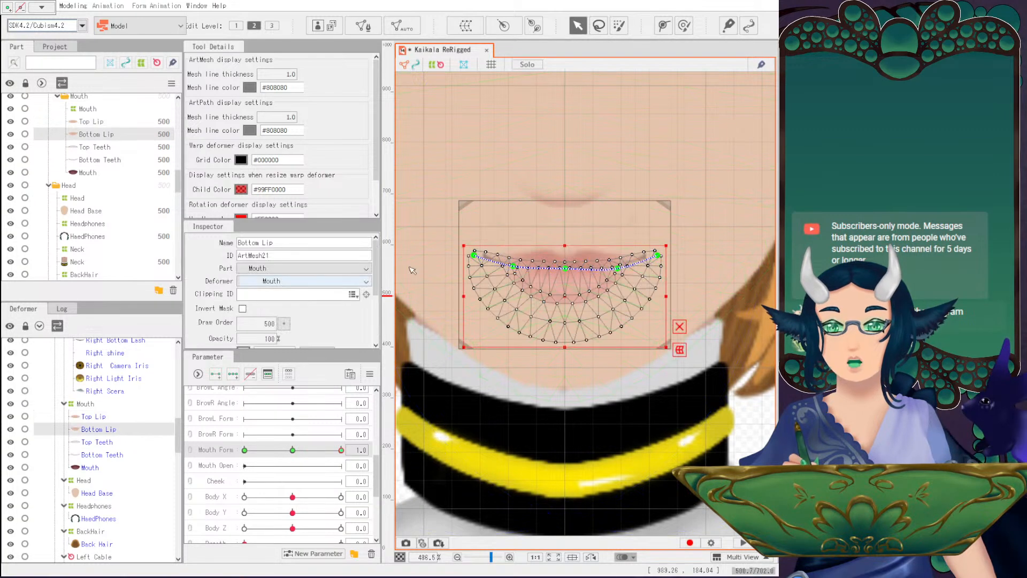
{"action": "left_click", "coordinate": [474, 255]}
{"action": "left_click", "coordinate": [657, 255], "text": "shift"}
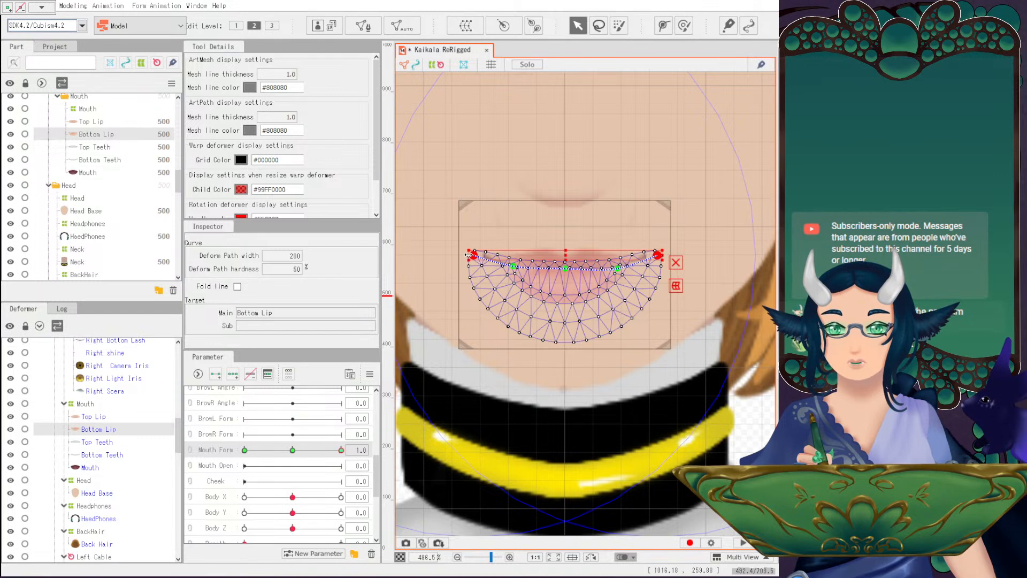
{"action": "mouse_move", "coordinate": [465, 256]}
{"action": "left_mouse_down"}
{"action": "mouse_move", "coordinate": [535, 257]}
{"action": "mouse_move", "coordinate": [472, 257]}
{"action": "left_mouse_up"}
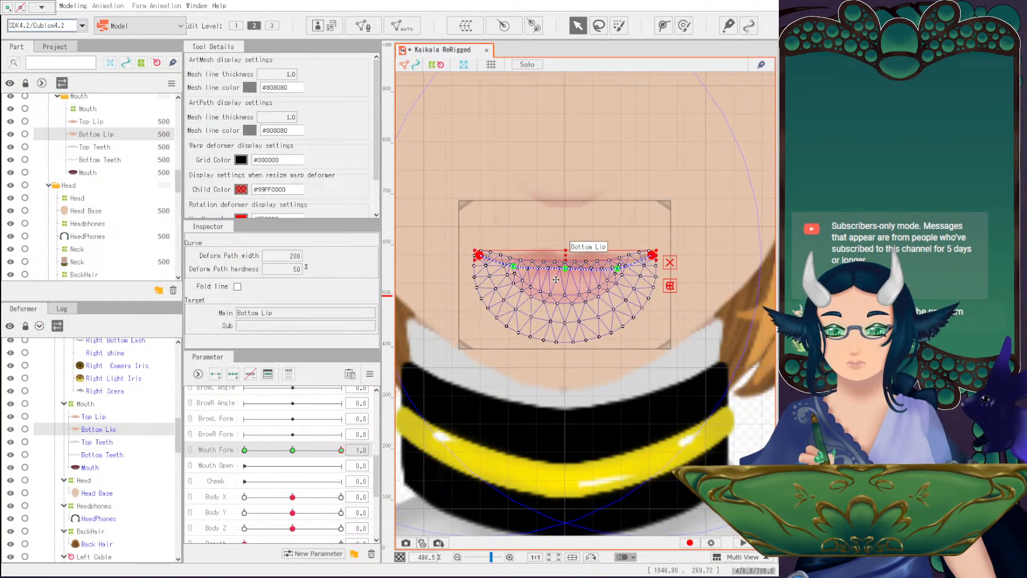
{"action": "key", "text": "ctrl+z"}
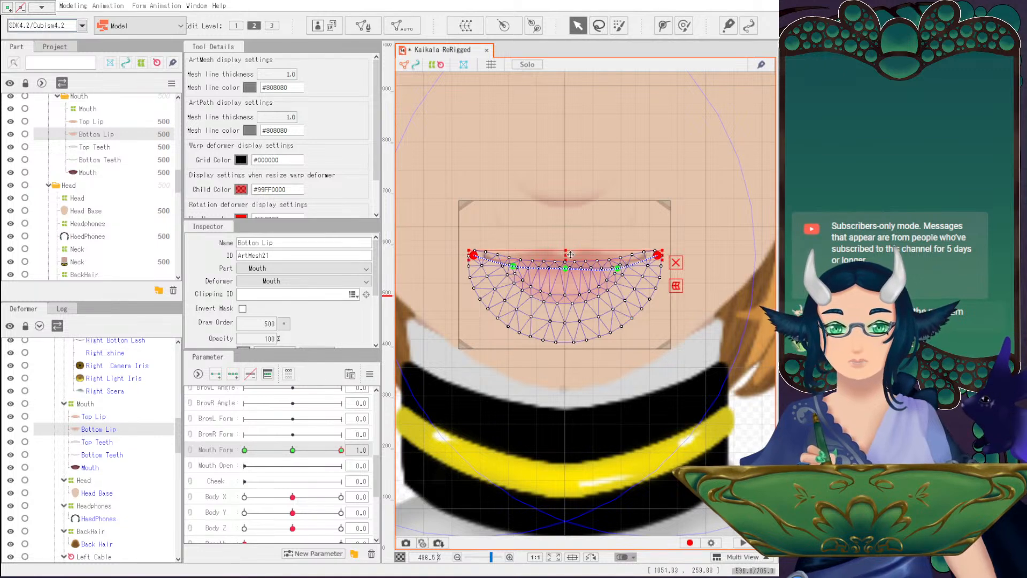
{"action": "left_click_drag", "start_coordinate": [569, 254], "coordinate": [565, 247]}
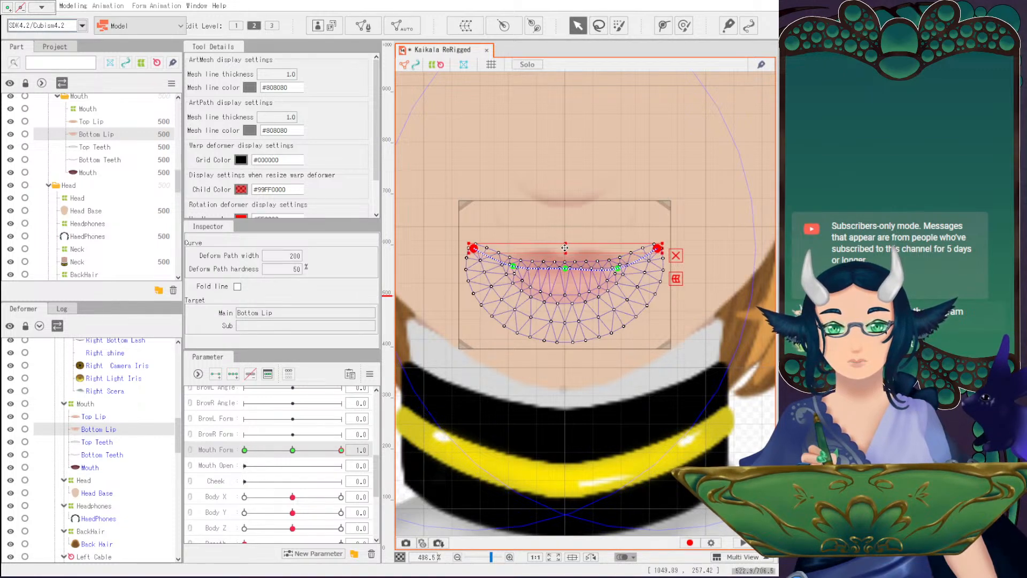
{"action": "scroll", "coordinate": [492, 369], "scroll_direction": "down", "scroll_amount": 3}
{"action": "left_click", "coordinate": [645, 419]}
Scrub Mouth Form to check the lips, and raise the Bottom Lip path's two inner side points slightly at Mouth Form 1.0.
{"action": "scroll", "coordinate": [636, 410], "scroll_direction": "up", "scroll_amount": 1}
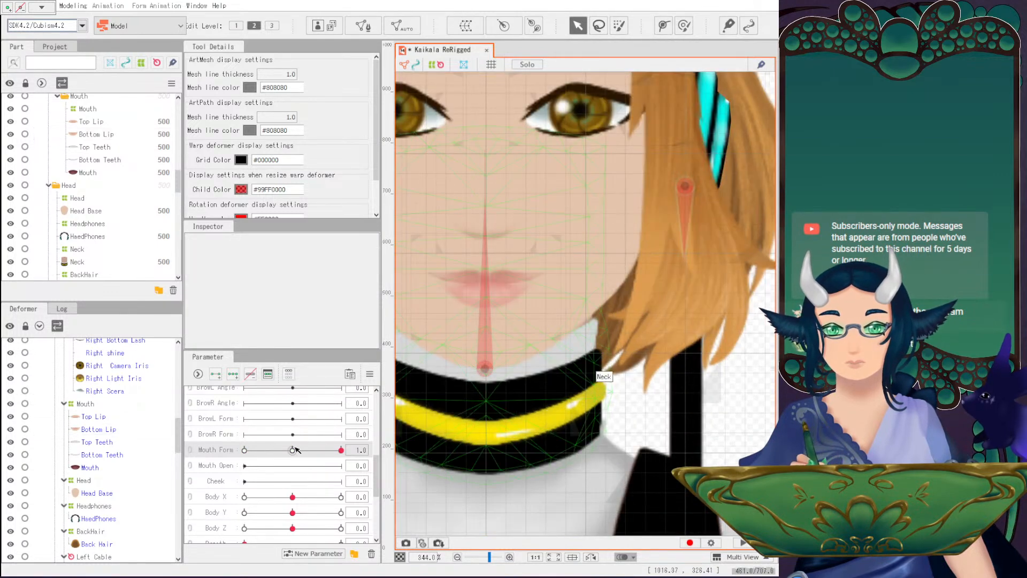
{"action": "left_click_drag", "start_coordinate": [519, 324], "coordinate": [588, 333]}
{"action": "mouse_move", "coordinate": [305, 451]}
{"action": "left_mouse_down"}
{"action": "mouse_move", "coordinate": [294, 450]}
{"action": "mouse_move", "coordinate": [383, 447]}
{"action": "mouse_move", "coordinate": [317, 443]}
{"action": "left_mouse_up"}
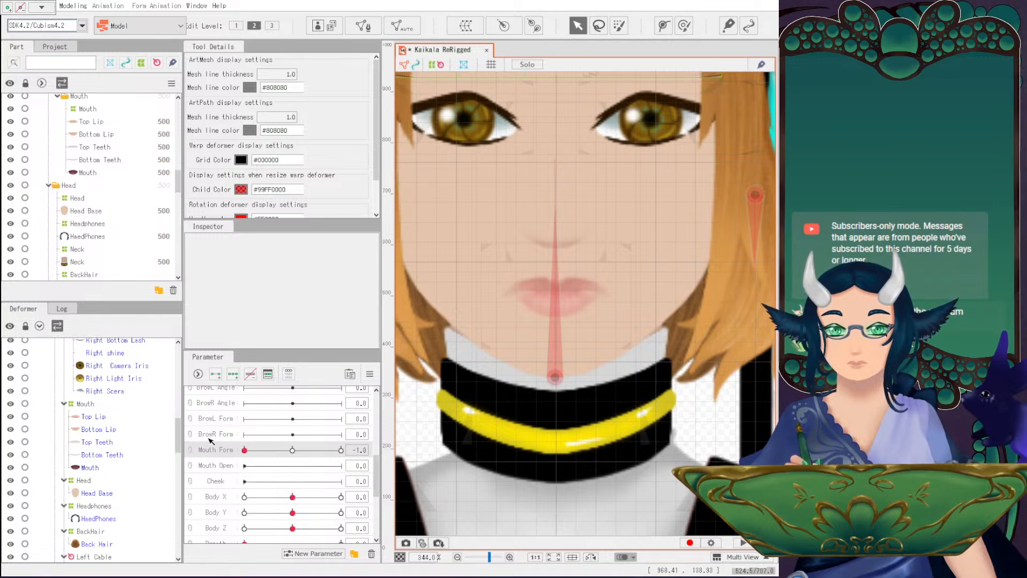
{"action": "left_click", "coordinate": [532, 299]}
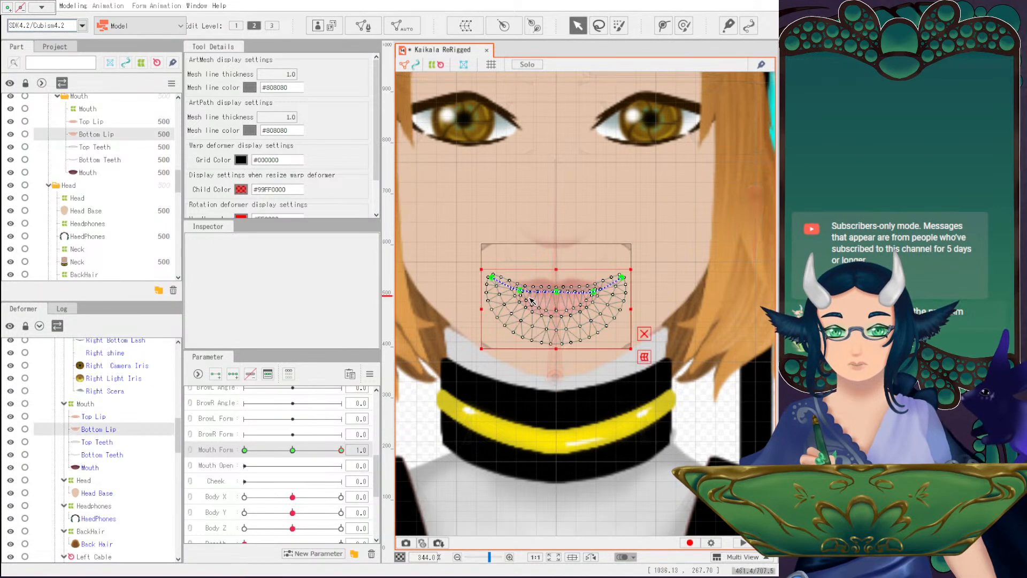
{"action": "scroll", "coordinate": [522, 290], "scroll_direction": "up", "scroll_amount": 2}
{"action": "left_click", "coordinate": [520, 291]}
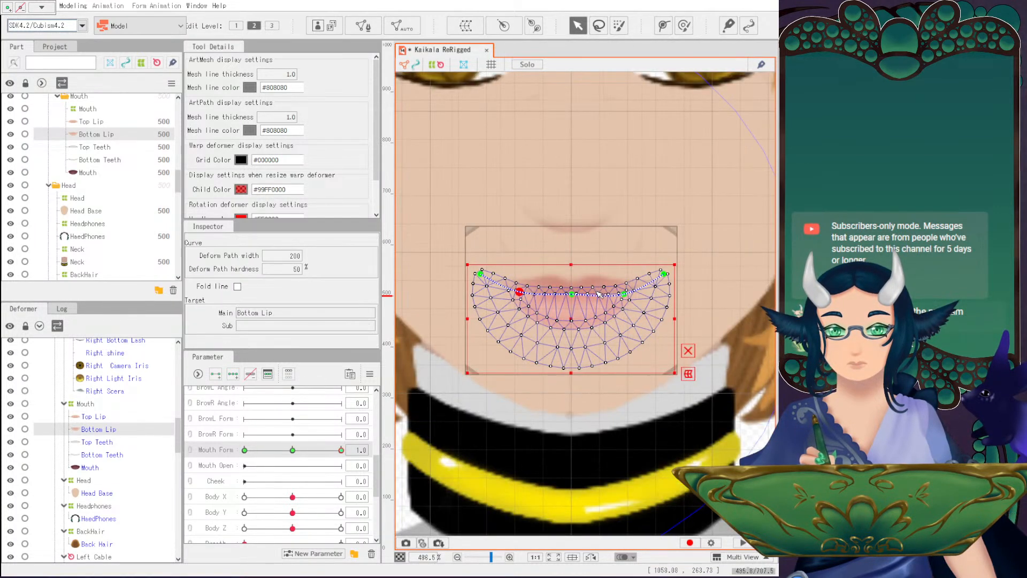
{"action": "left_click", "coordinate": [624, 294], "text": "shift"}
{"action": "left_click_drag", "start_coordinate": [574, 294], "coordinate": [573, 290]}
{"action": "left_click", "coordinate": [743, 439]}
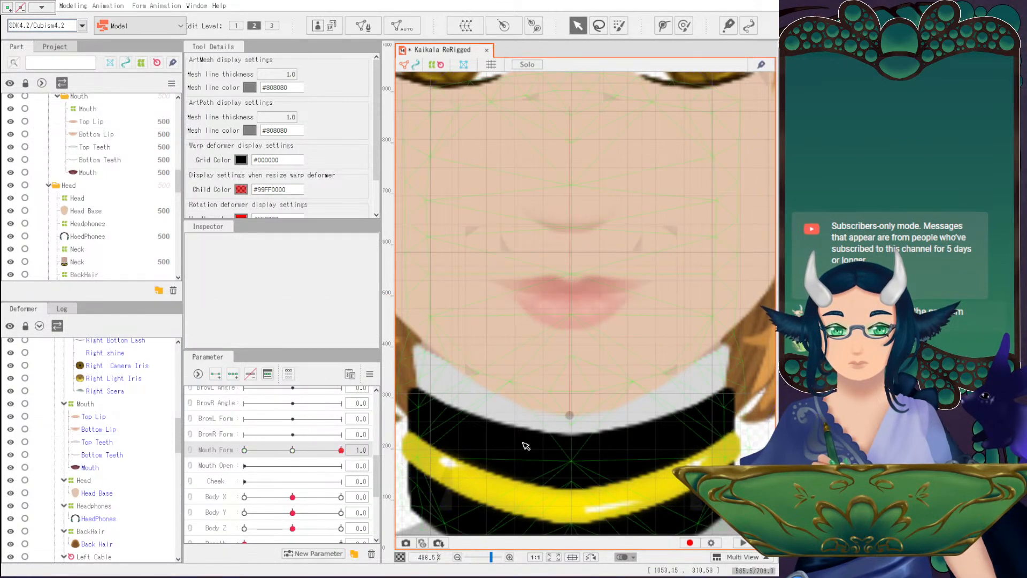
Set Mouth Form to -1.0 and raise the centre point of the Bottom Lip's deform path slightly.
{"action": "left_click_drag", "start_coordinate": [294, 451], "coordinate": [328, 451]}
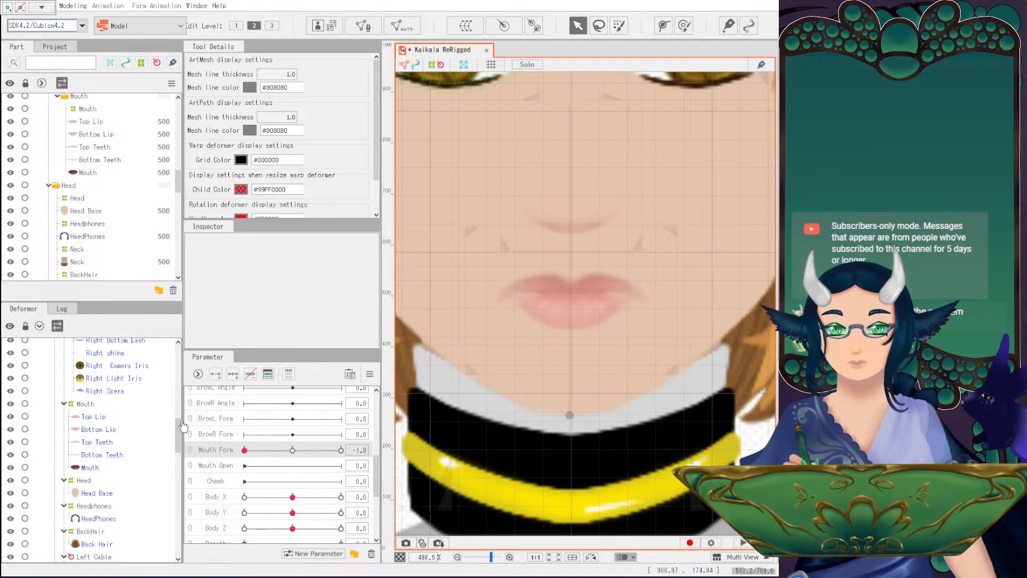
{"action": "left_click", "coordinate": [99, 429]}
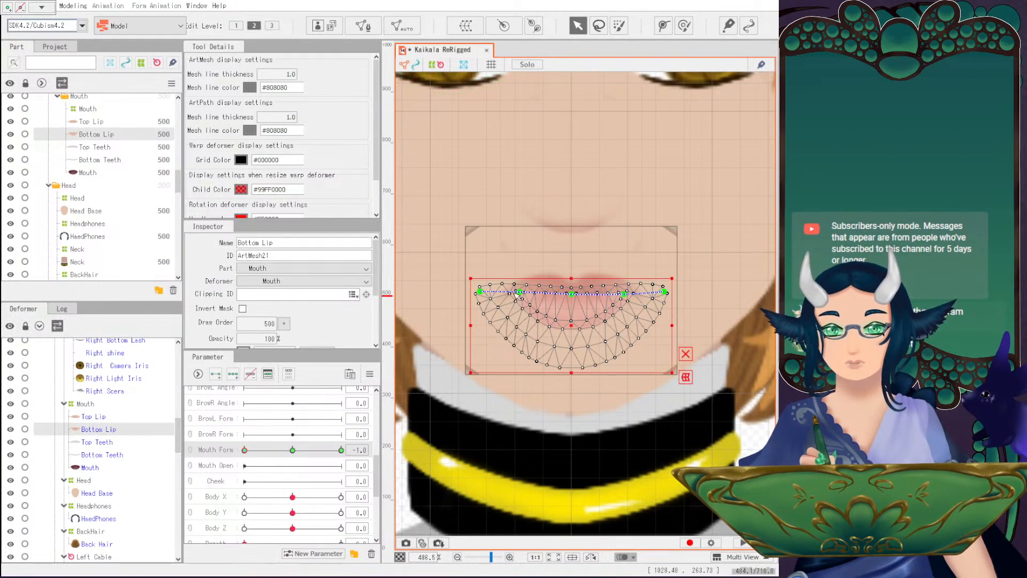
{"action": "left_click", "coordinate": [515, 293]}
{"action": "left_click", "coordinate": [571, 293]}
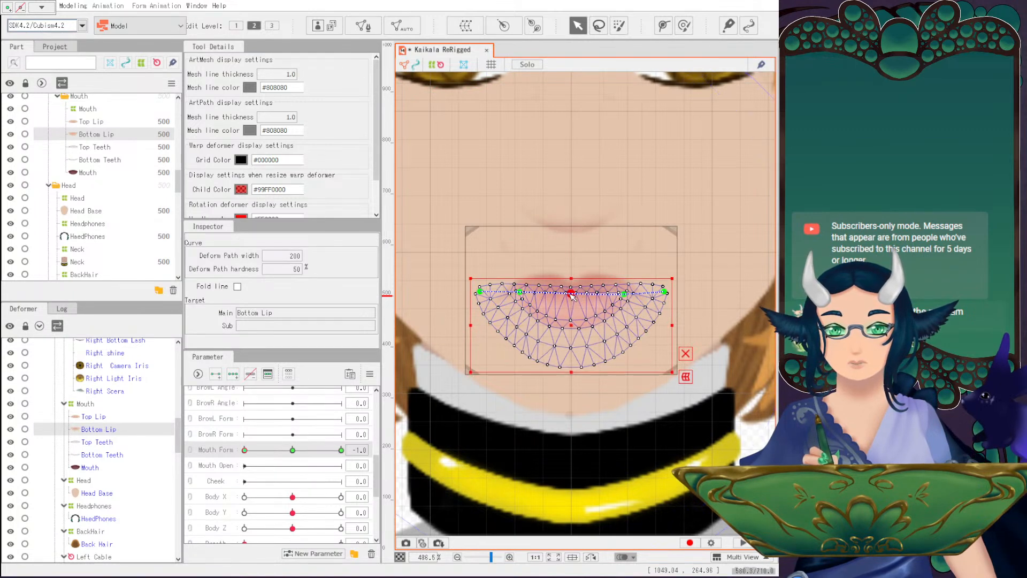
{"action": "left_click_drag", "start_coordinate": [570, 293], "coordinate": [571, 290]}
{"action": "left_click", "coordinate": [503, 411]}
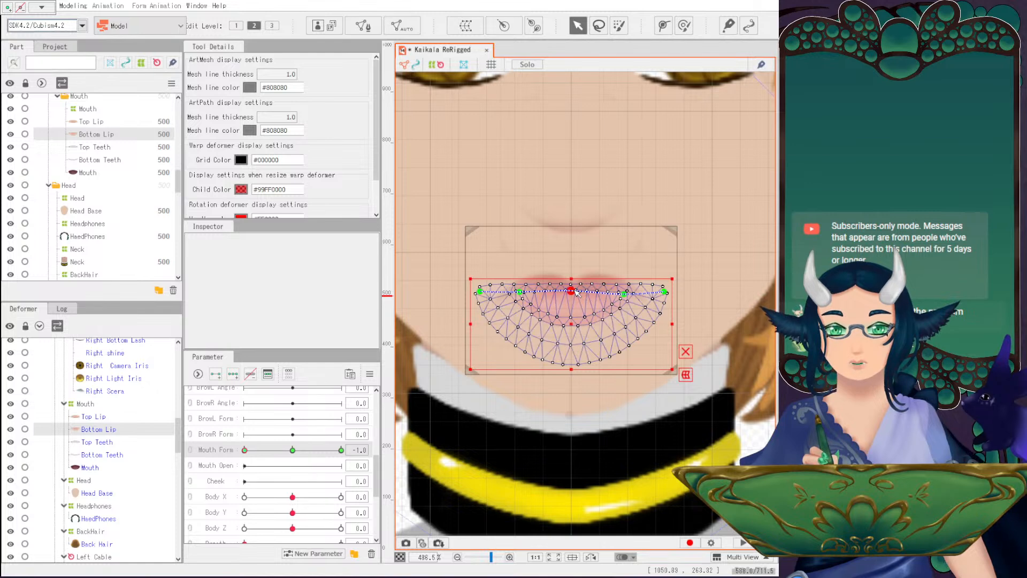
{"action": "mouse_move", "coordinate": [576, 293]}
{"action": "left_mouse_down"}
{"action": "mouse_move", "coordinate": [573, 316]}
{"action": "mouse_move", "coordinate": [573, 266]}
{"action": "mouse_move", "coordinate": [570, 315]}
{"action": "mouse_move", "coordinate": [568, 275]}
{"action": "left_mouse_up"}
{"action": "key", "text": "ctrl+z"}
{"action": "left_click", "coordinate": [572, 291]}
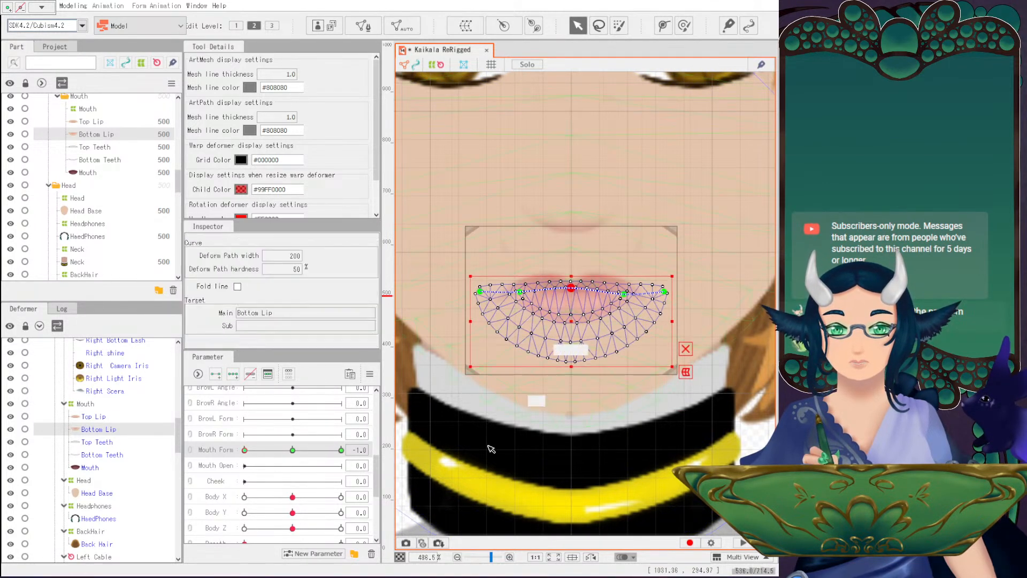
{"action": "scroll", "coordinate": [482, 436], "scroll_direction": "down", "scroll_amount": 2}
{"action": "left_click", "coordinate": [481, 435]}
Preview the lips across the Mouth Form range, ending at 0.0, and save the model.
{"action": "scroll", "coordinate": [660, 356], "scroll_direction": "up", "scroll_amount": 2}
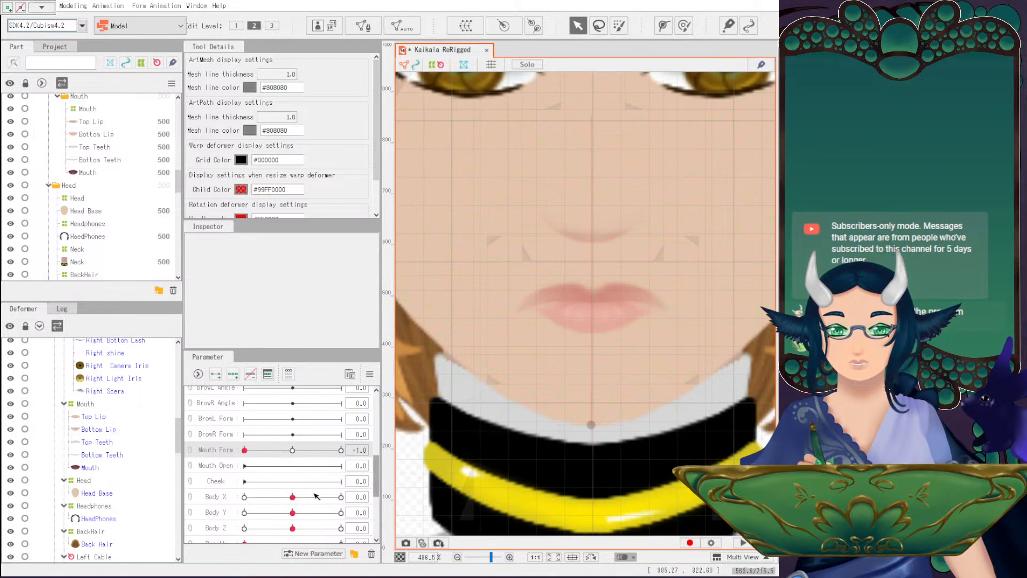
{"action": "left_click", "coordinate": [293, 450]}
{"action": "left_click_drag", "start_coordinate": [295, 452], "coordinate": [246, 458]}
{"action": "left_click", "coordinate": [341, 450]}
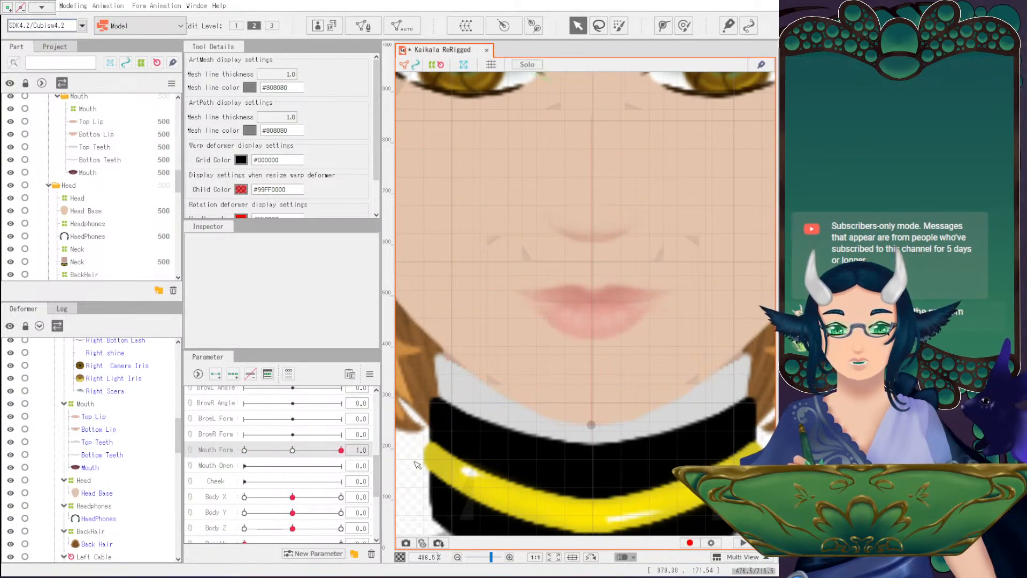
{"action": "left_click_drag", "start_coordinate": [323, 465], "coordinate": [234, 465]}
{"action": "left_click", "coordinate": [290, 451]}
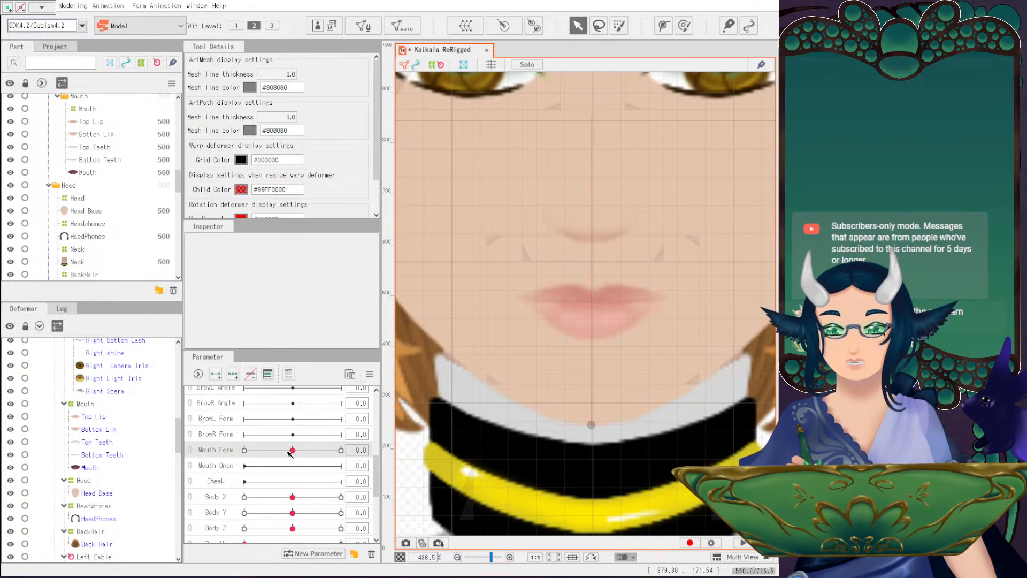
{"action": "left_click", "coordinate": [16, 8]}
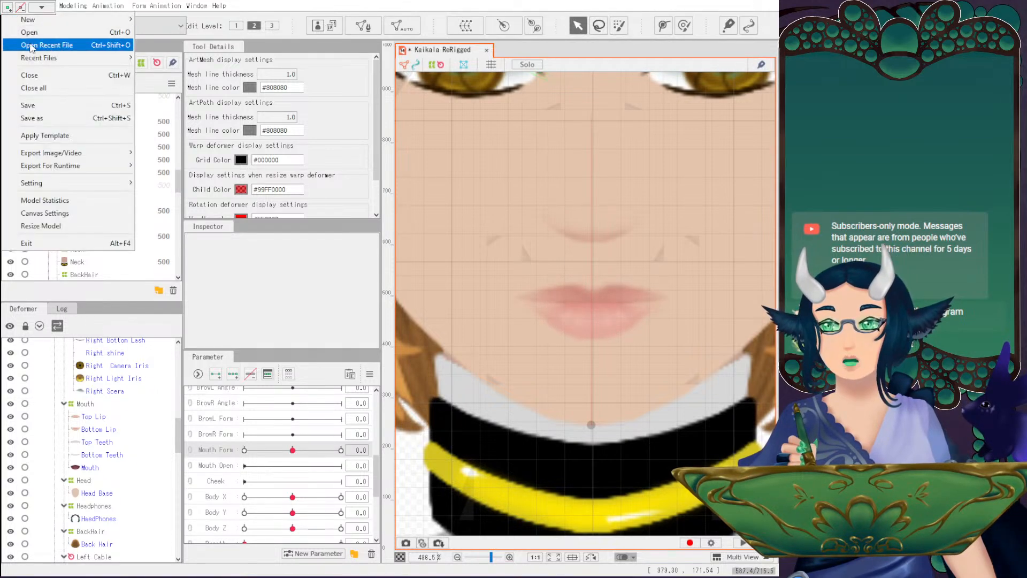
{"action": "left_click", "coordinate": [39, 103]}
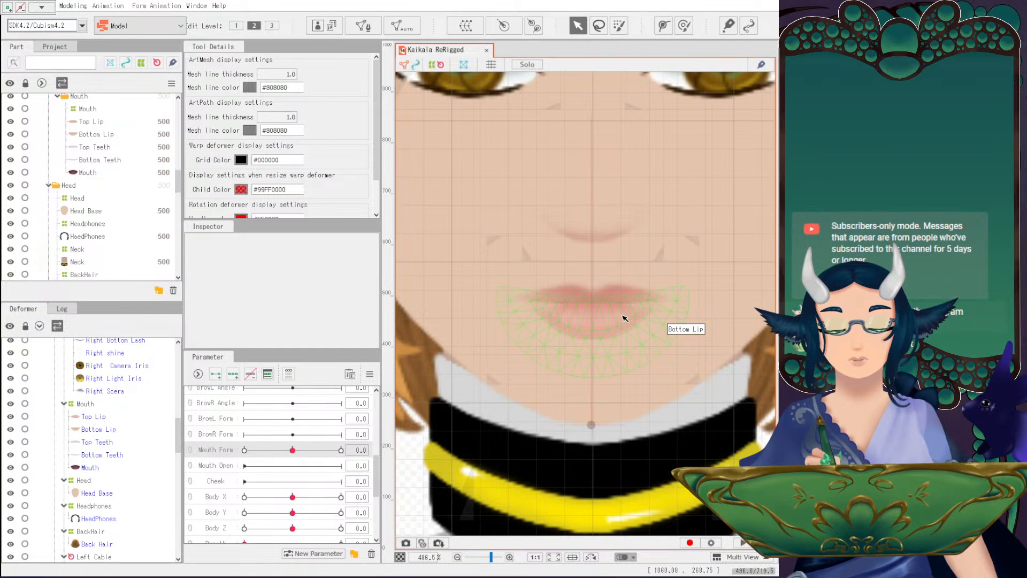
With Mouth Form at 0.0, add four Mouth Open keys to the Top Lip, Bottom Lip, Top Teeth, Bottom Teeth and Mouth art meshes.
{"action": "scroll", "coordinate": [622, 315], "scroll_direction": "down", "scroll_amount": 2}
{"action": "left_click_drag", "start_coordinate": [619, 319], "coordinate": [590, 307]}
{"action": "scroll", "coordinate": [591, 309], "scroll_direction": "up", "scroll_amount": 2}
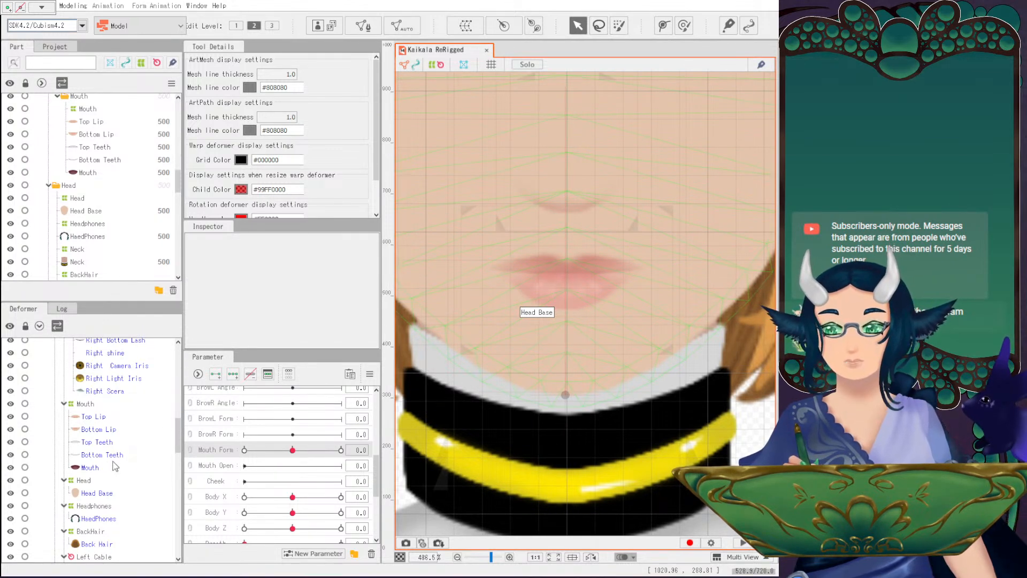
{"action": "left_click_drag", "start_coordinate": [292, 450], "coordinate": [244, 451]}
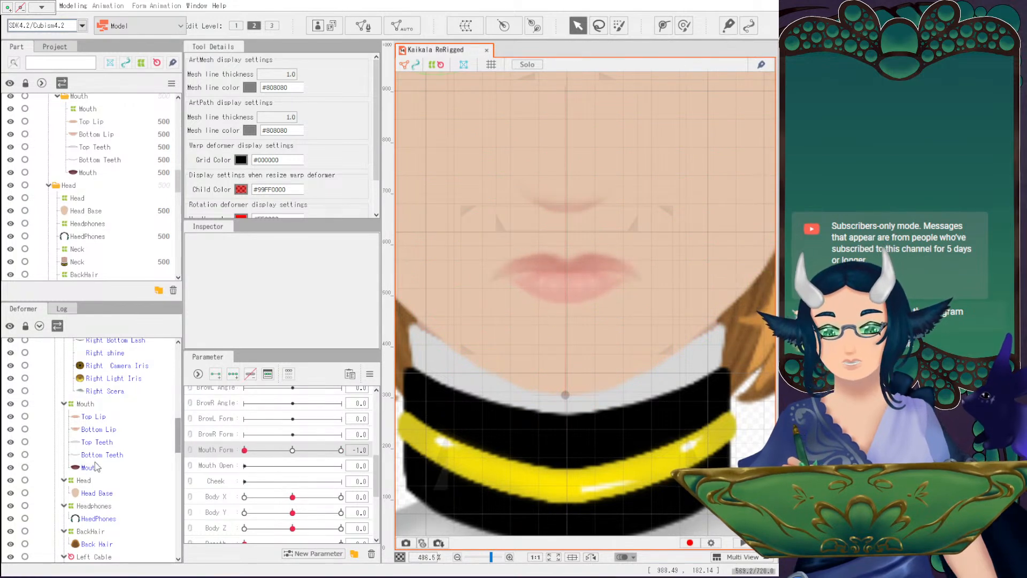
{"action": "left_click", "coordinate": [292, 451]}
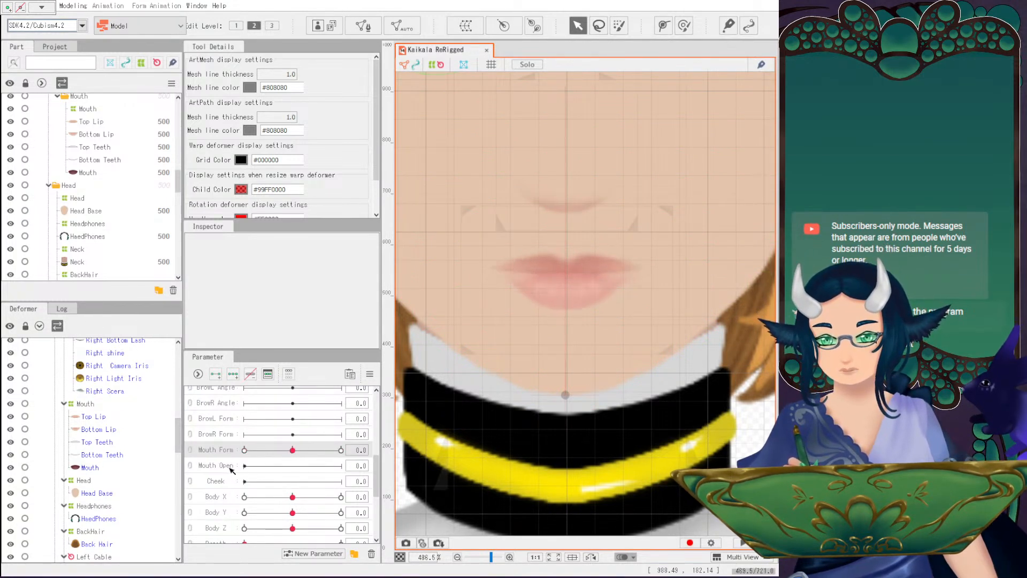
{"action": "left_click", "coordinate": [231, 468]}
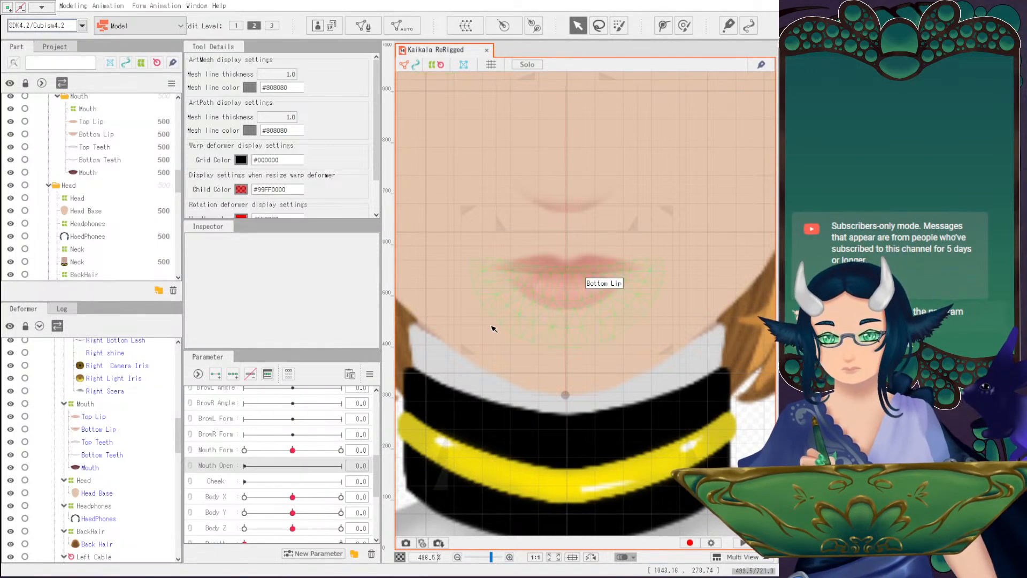
{"action": "left_click", "coordinate": [107, 416]}
{"action": "left_click", "coordinate": [101, 464], "text": "shift"}
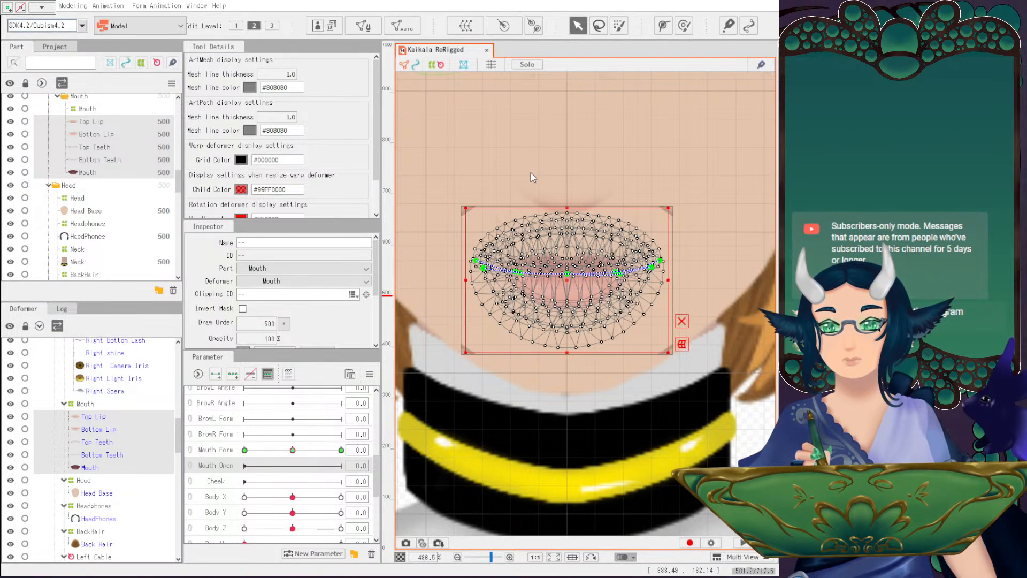
{"action": "left_click", "coordinate": [385, 443]}
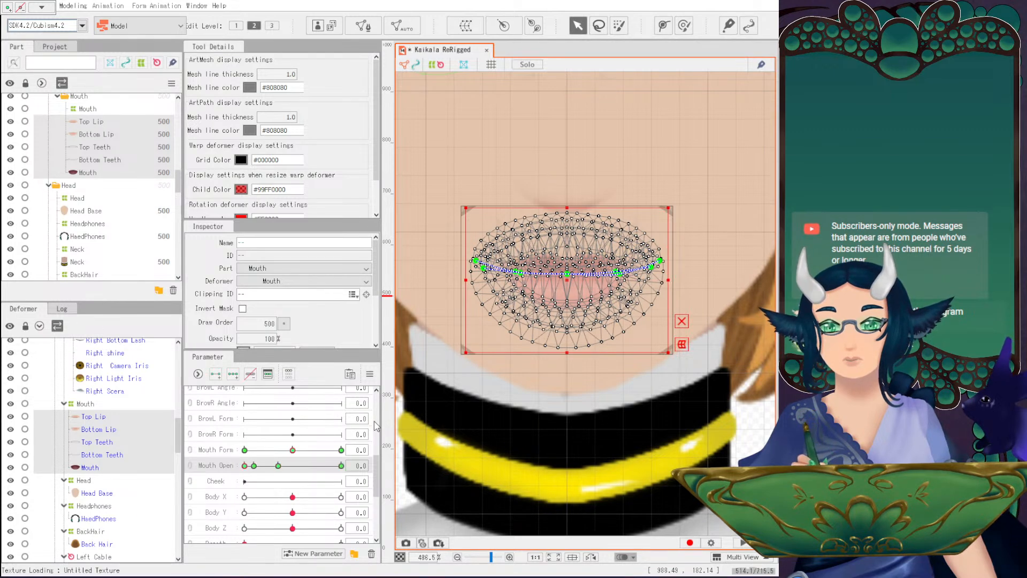
Add a Mouth Form key at -0.5 to the selected mouth art meshes and combine Mouth Form with Mouth Open into one grid.
{"action": "left_click", "coordinate": [205, 450]}
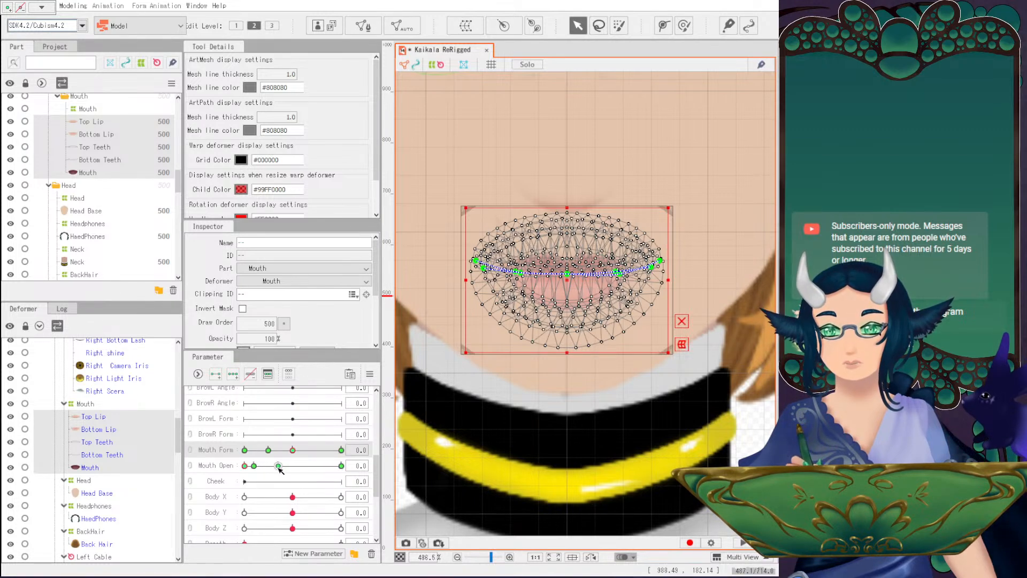
{"action": "left_click", "coordinate": [190, 458]}
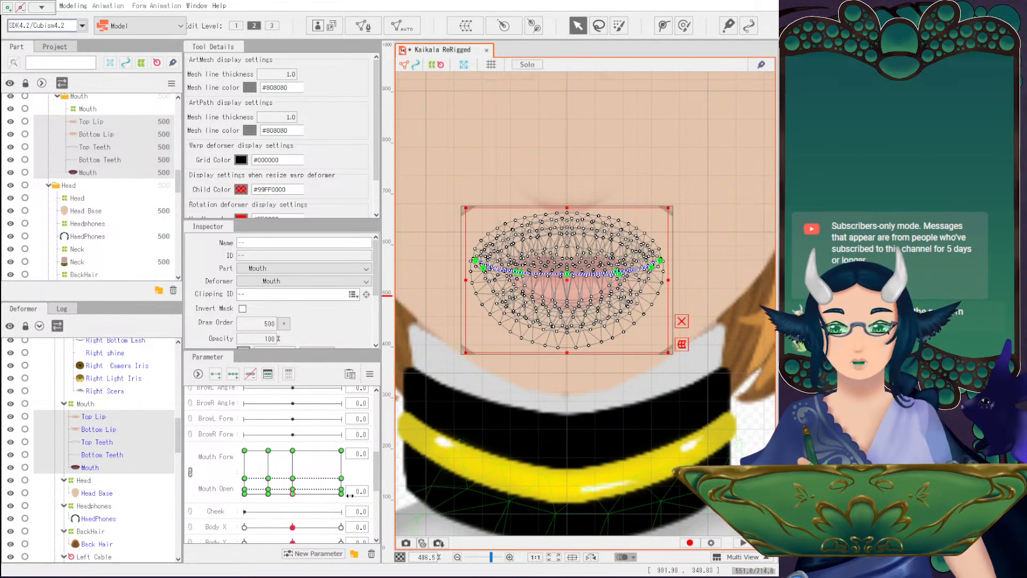
{"action": "scroll", "coordinate": [636, 395], "scroll_direction": "down", "scroll_amount": 5}
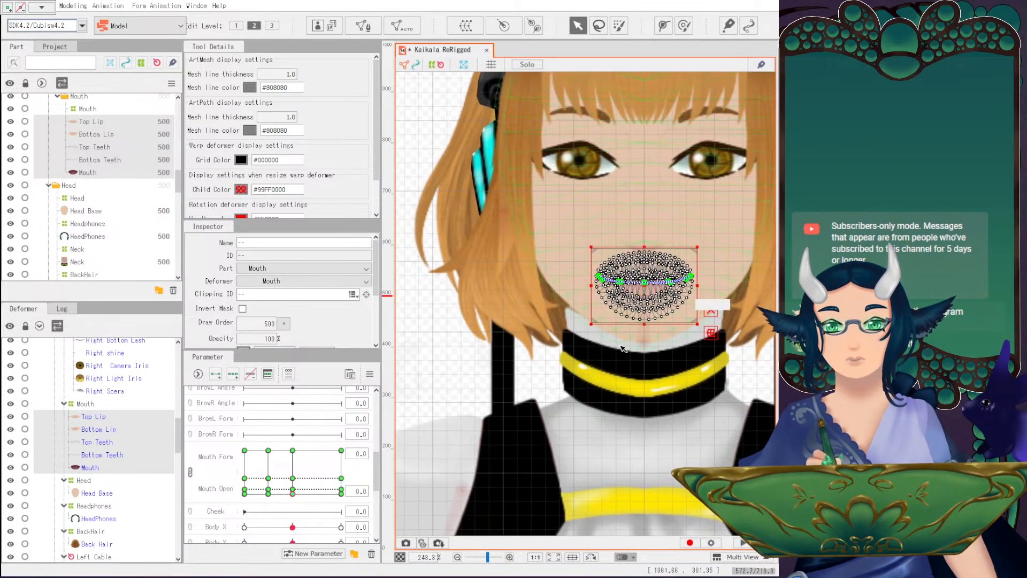
{"action": "left_click", "coordinate": [632, 326]}
{"action": "scroll", "coordinate": [631, 326], "scroll_direction": "up", "scroll_amount": 5}
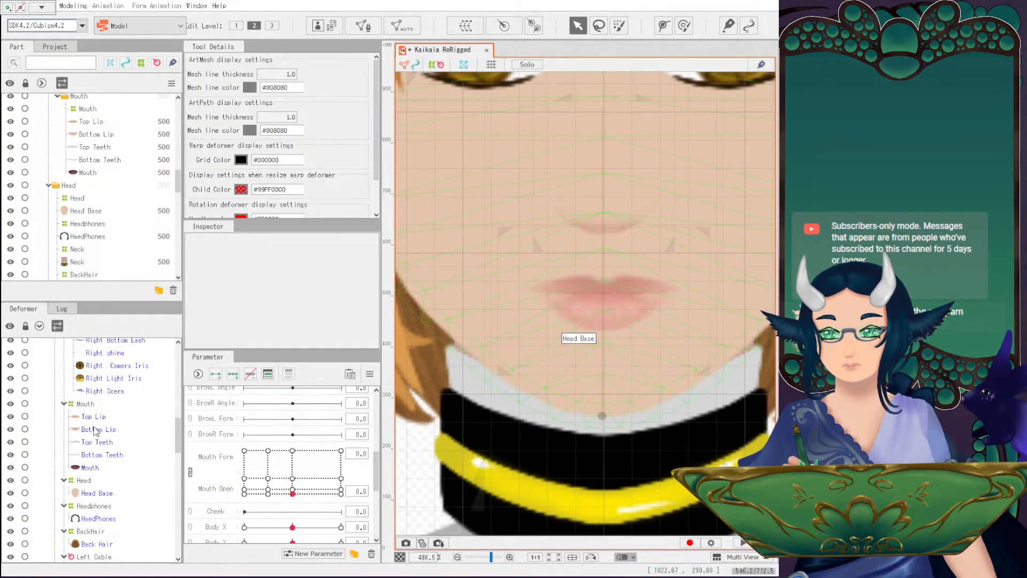
Preview the lips and the Top Lip mesh across the combined Mouth Form and Mouth Open grid, including 1.0 on both.
{"action": "left_click_drag", "start_coordinate": [293, 494], "coordinate": [208, 480]}
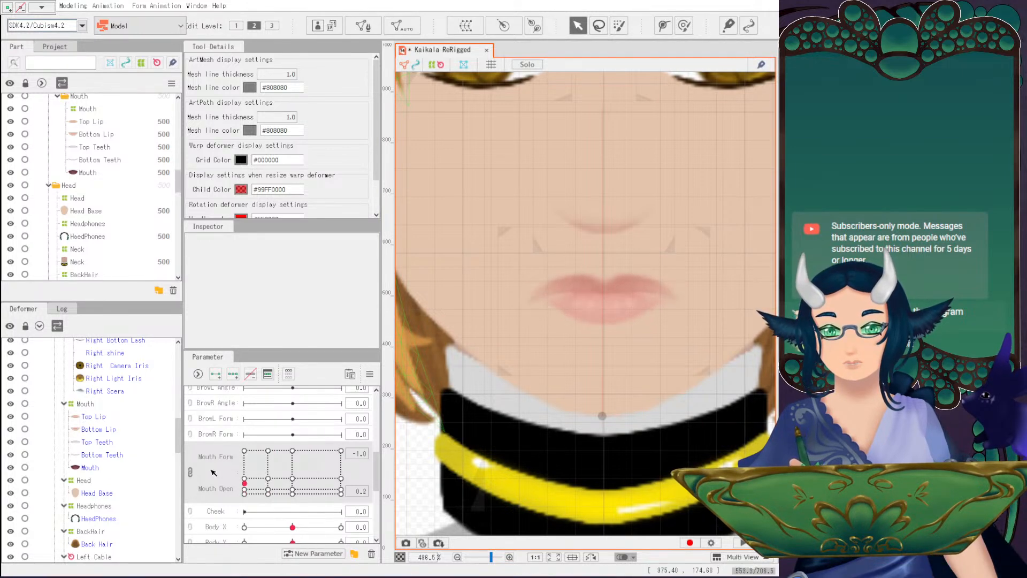
{"action": "left_click", "coordinate": [293, 490]}
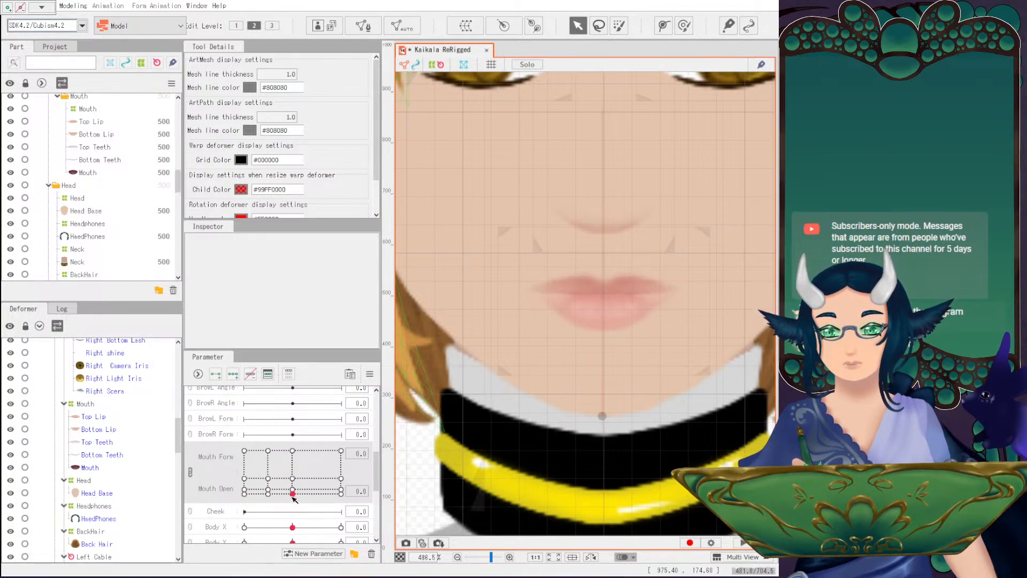
{"action": "left_click", "coordinate": [93, 417]}
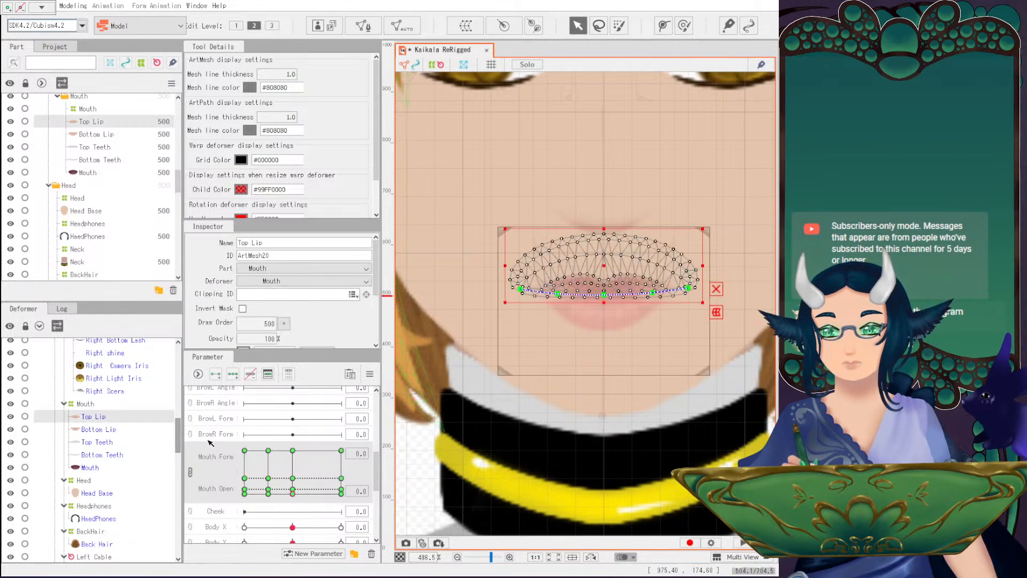
{"action": "left_click_drag", "start_coordinate": [293, 493], "coordinate": [275, 477]}
{"action": "scroll", "coordinate": [455, 439], "scroll_direction": "down", "scroll_amount": 3}
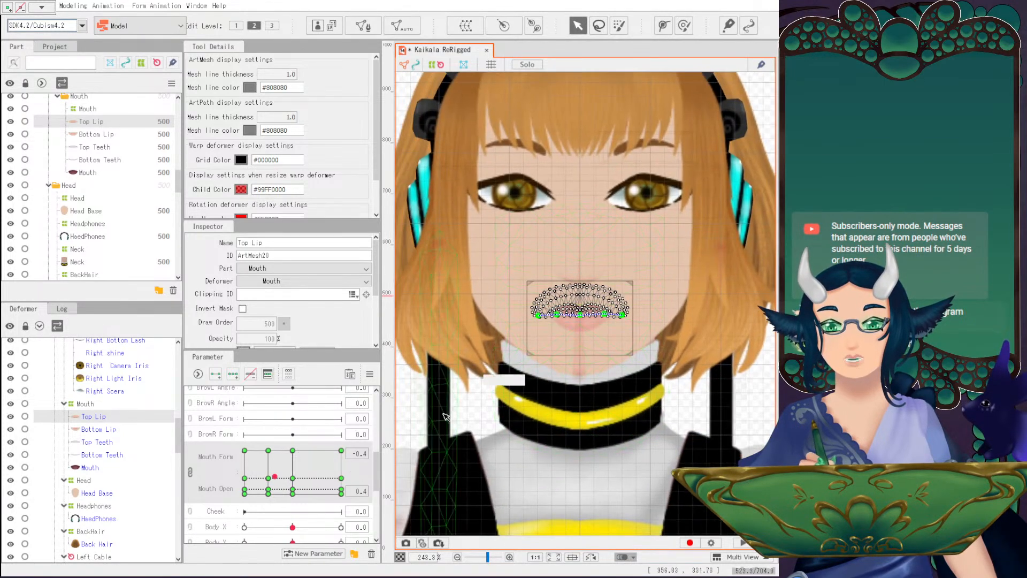
{"action": "left_click", "coordinate": [342, 450]}
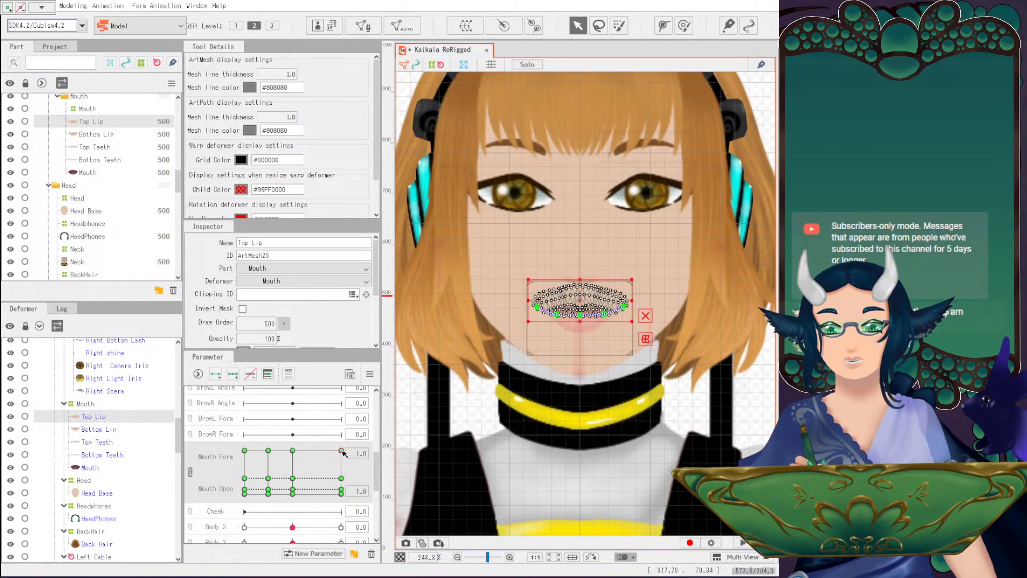
{"action": "left_click", "coordinate": [480, 408]}
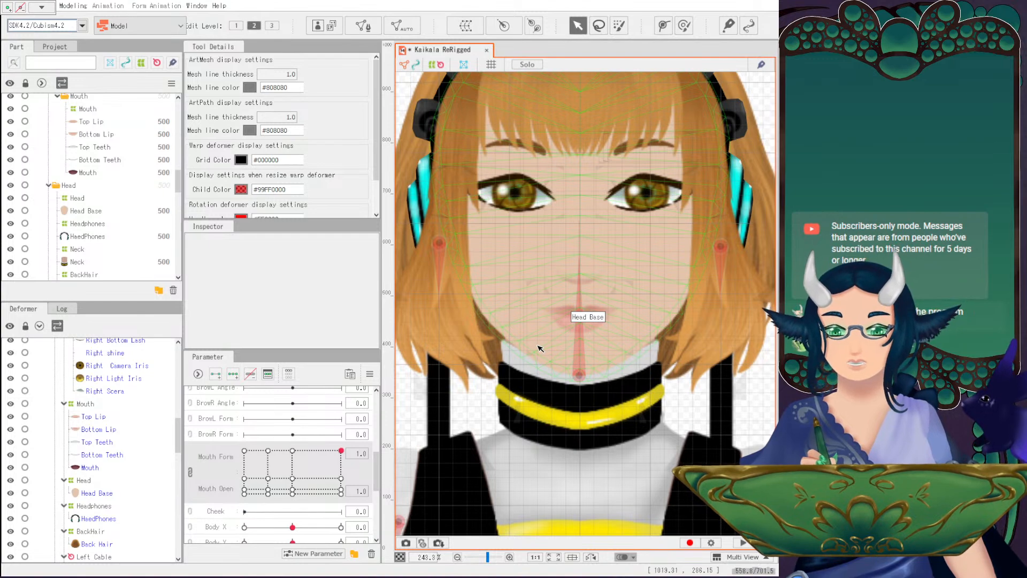
{"action": "scroll", "coordinate": [594, 339], "scroll_direction": "up", "scroll_amount": 2}
{"action": "left_click_drag", "start_coordinate": [529, 324], "coordinate": [560, 327]}
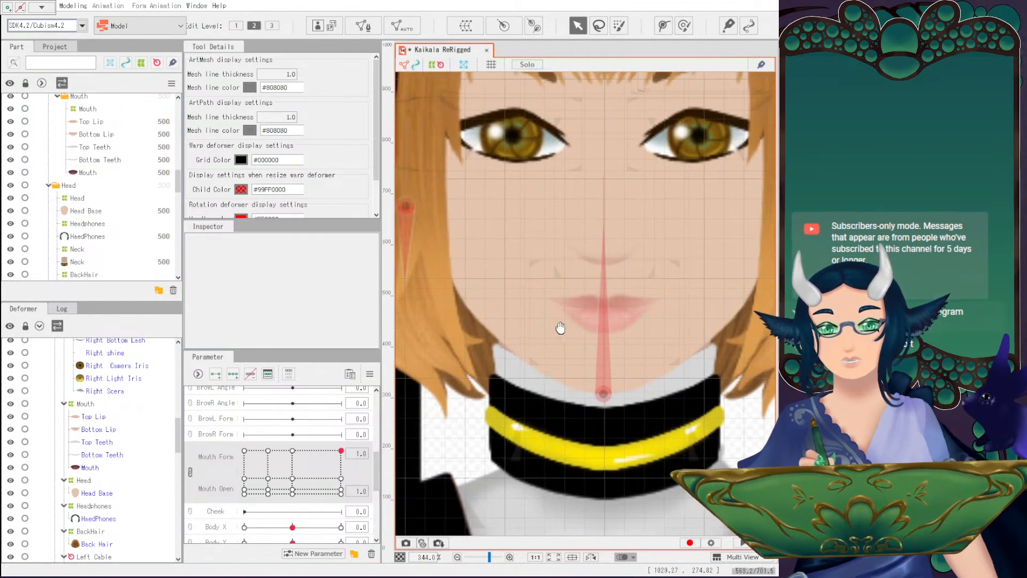
{"action": "scroll", "coordinate": [563, 332], "scroll_direction": "up", "scroll_amount": 2}
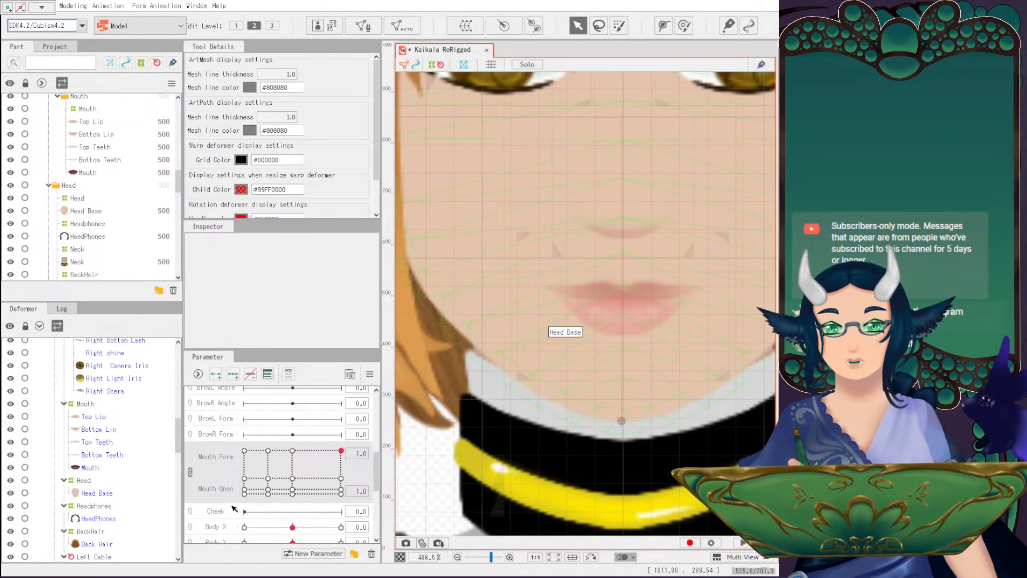
{"action": "left_click_drag", "start_coordinate": [341, 452], "coordinate": [332, 492]}
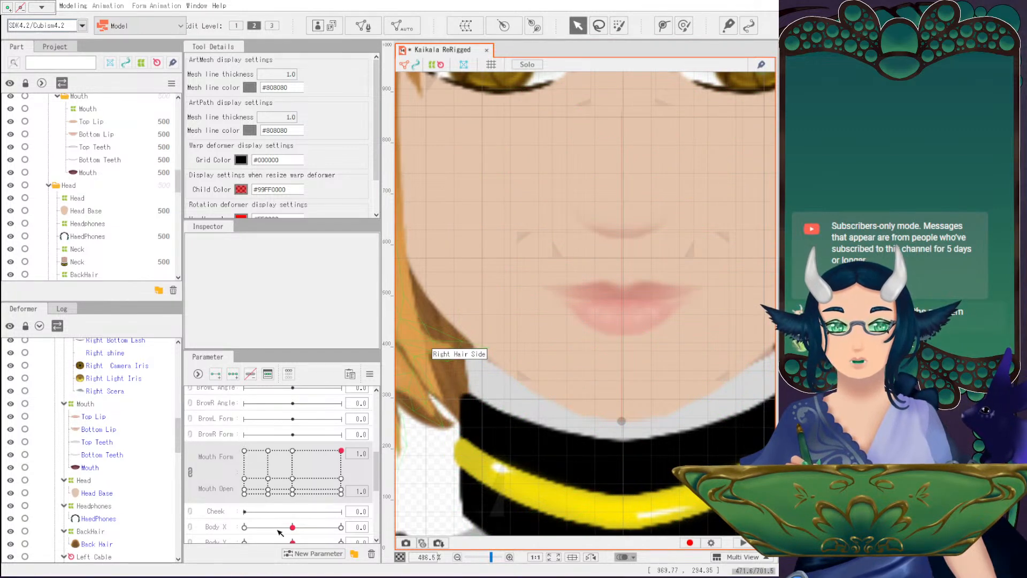
Examine the mouth at the combined keys for Mouth Open 1.0, 0.3 and 0.1 across the Mouth Form positions.
{"action": "left_click", "coordinate": [268, 451]}
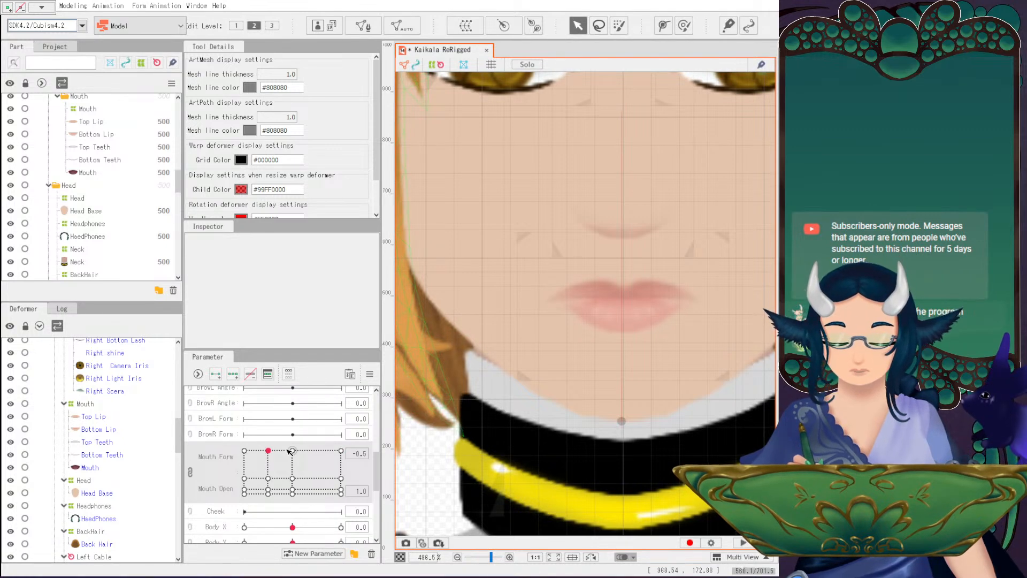
{"action": "left_click", "coordinate": [268, 479]}
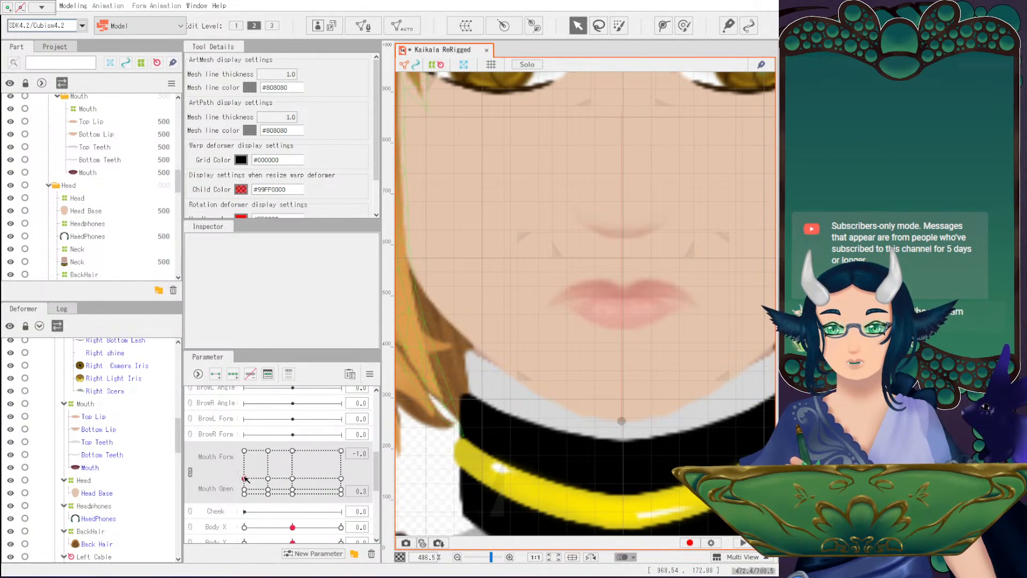
{"action": "left_click", "coordinate": [246, 452]}
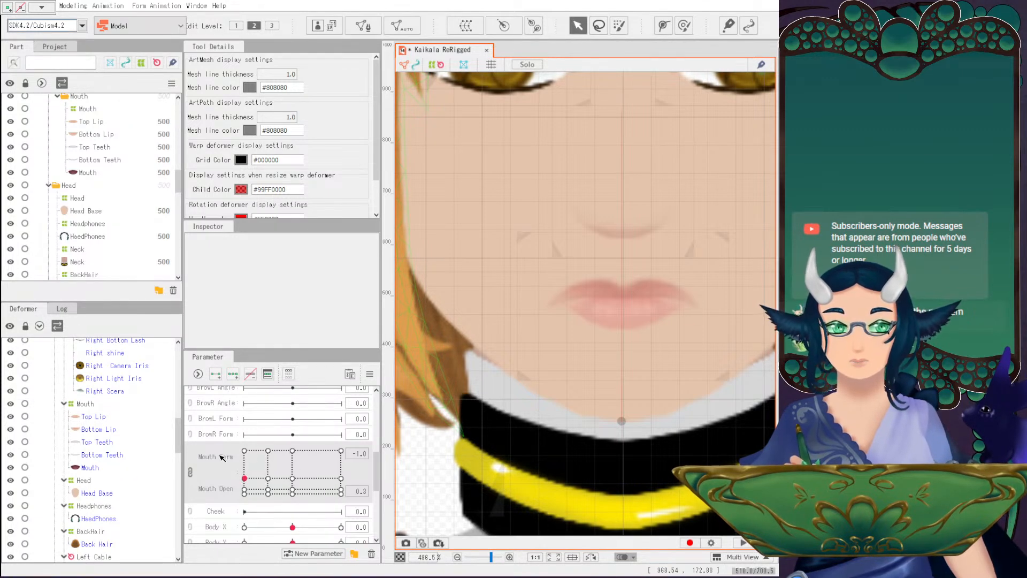
{"action": "left_click", "coordinate": [268, 478]}
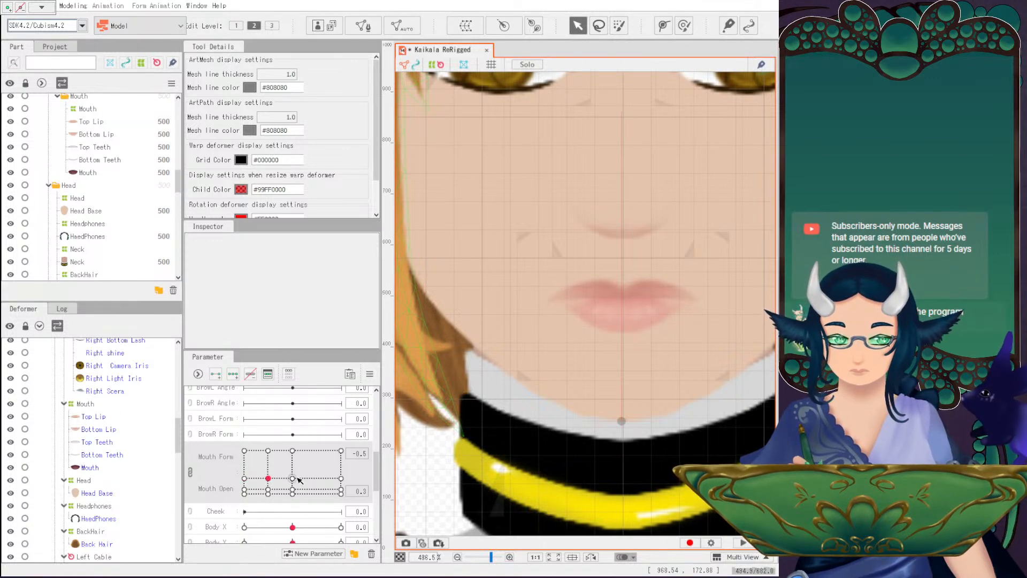
{"action": "left_click", "coordinate": [293, 478]}
{"action": "left_click", "coordinate": [268, 479]}
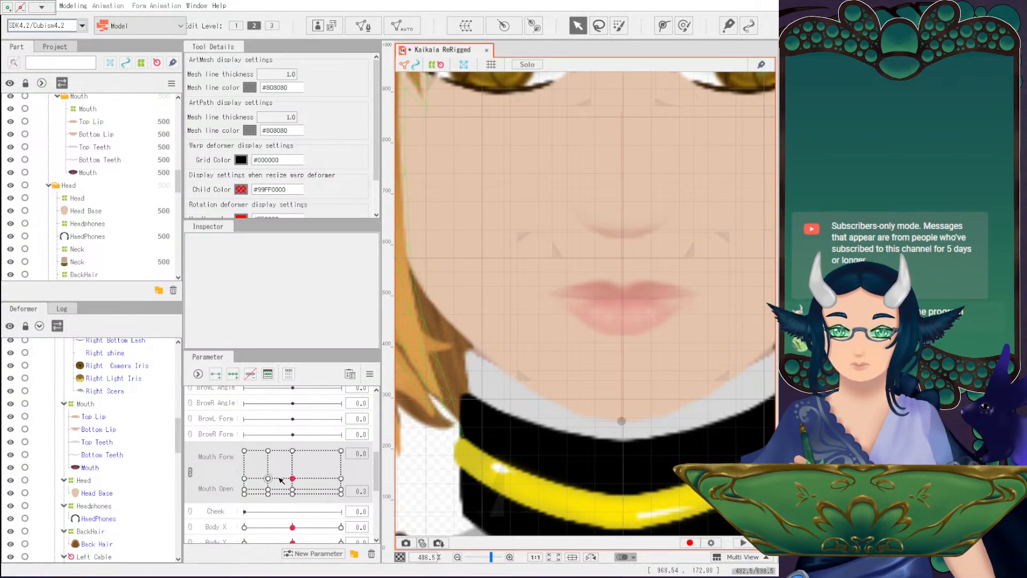
{"action": "left_click", "coordinate": [292, 478]}
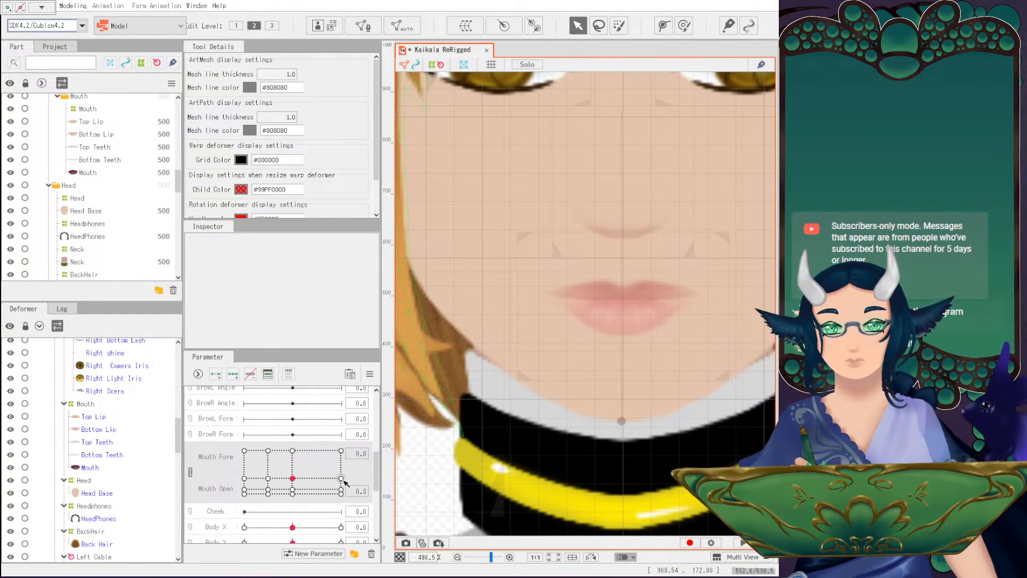
{"action": "left_click", "coordinate": [342, 479]}
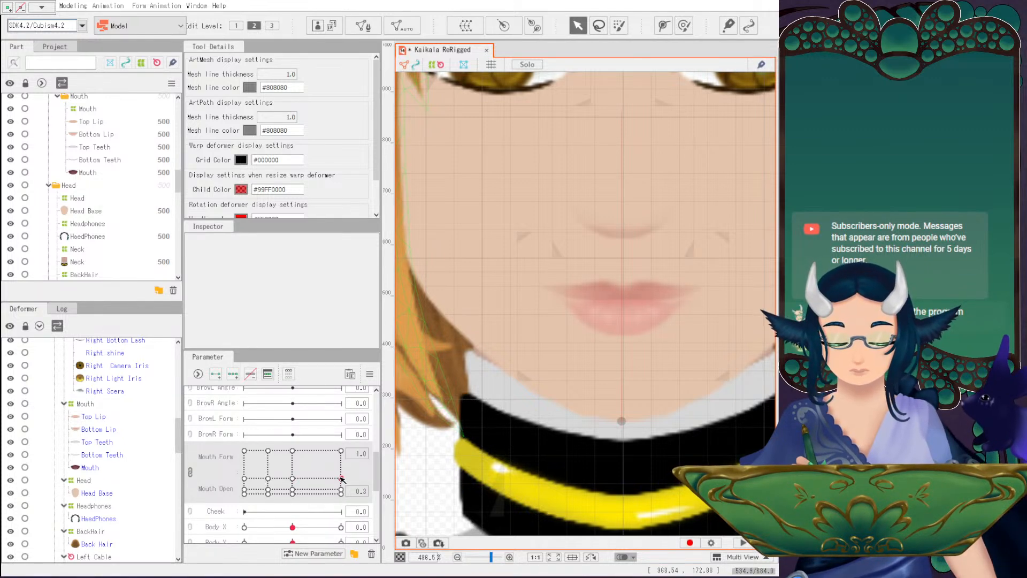
{"action": "left_click", "coordinate": [293, 489]}
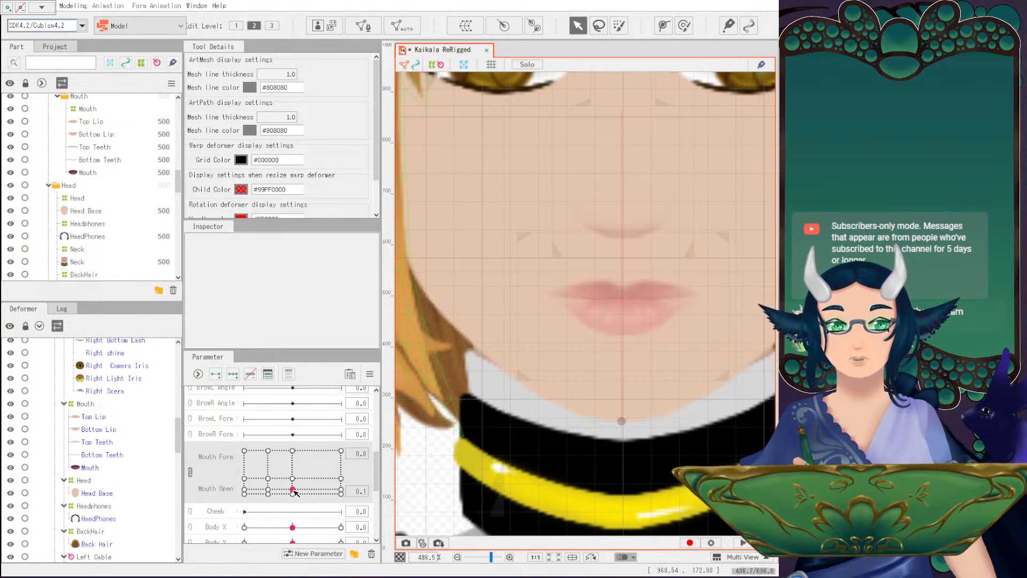
{"action": "left_click", "coordinate": [267, 489]}
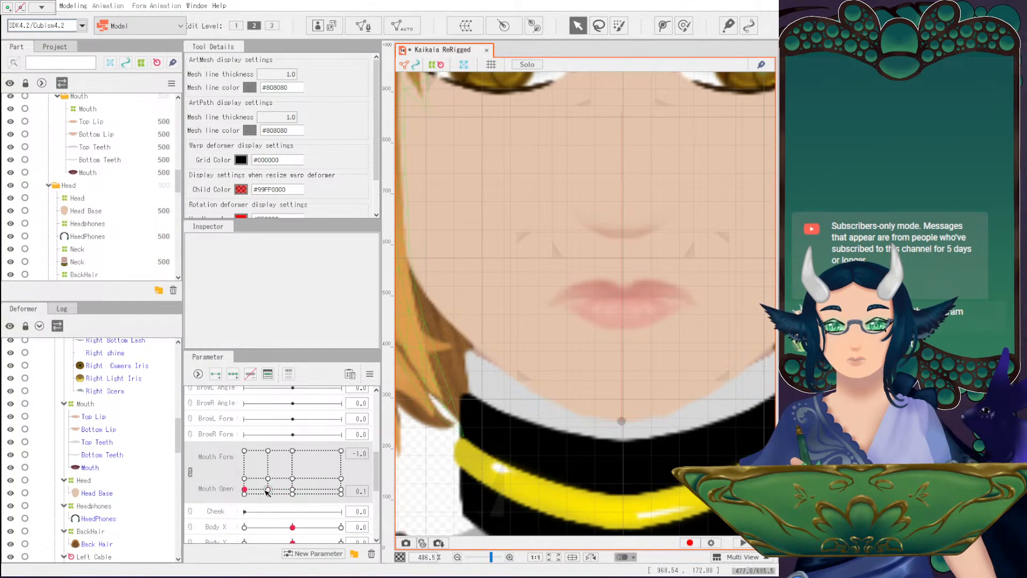
{"action": "left_click", "coordinate": [293, 489]}
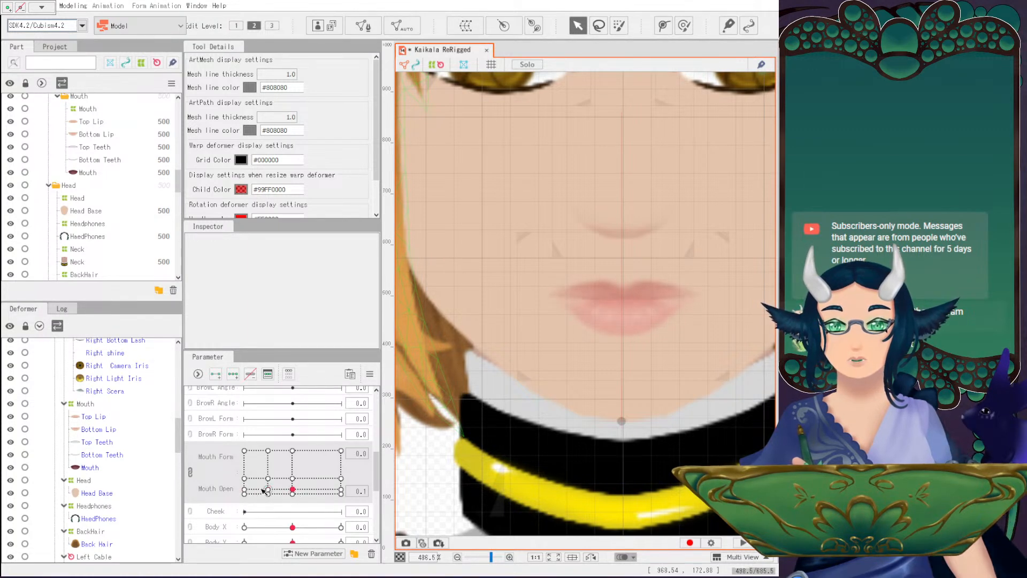
{"action": "left_click", "coordinate": [291, 490]}
{"action": "mouse_move", "coordinate": [292, 490]}
{"action": "left_mouse_down"}
{"action": "mouse_move", "coordinate": [235, 499]}
{"action": "mouse_move", "coordinate": [291, 491]}
{"action": "left_mouse_up"}
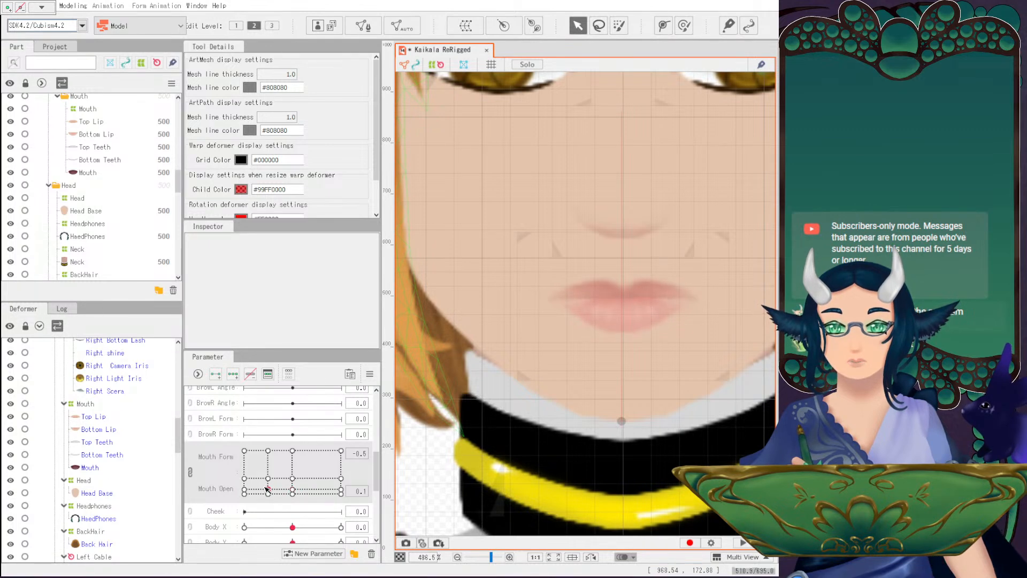
{"action": "left_click", "coordinate": [293, 489]}
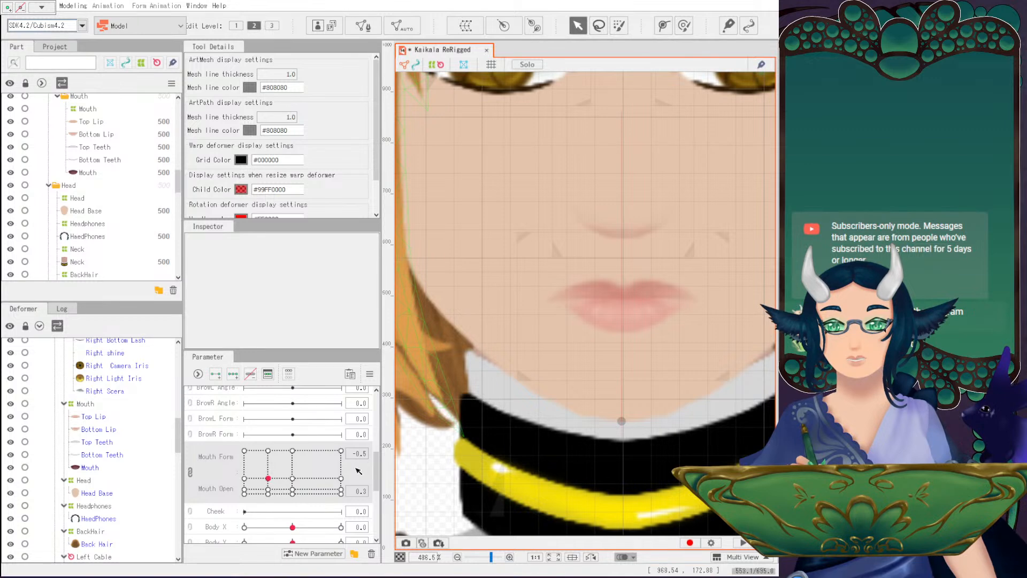
At Mouth Form 1.0 and Mouth Open 1.0, raise the three inner points of the Top Lip's deform path to part the lips.
{"action": "left_click", "coordinate": [341, 450]}
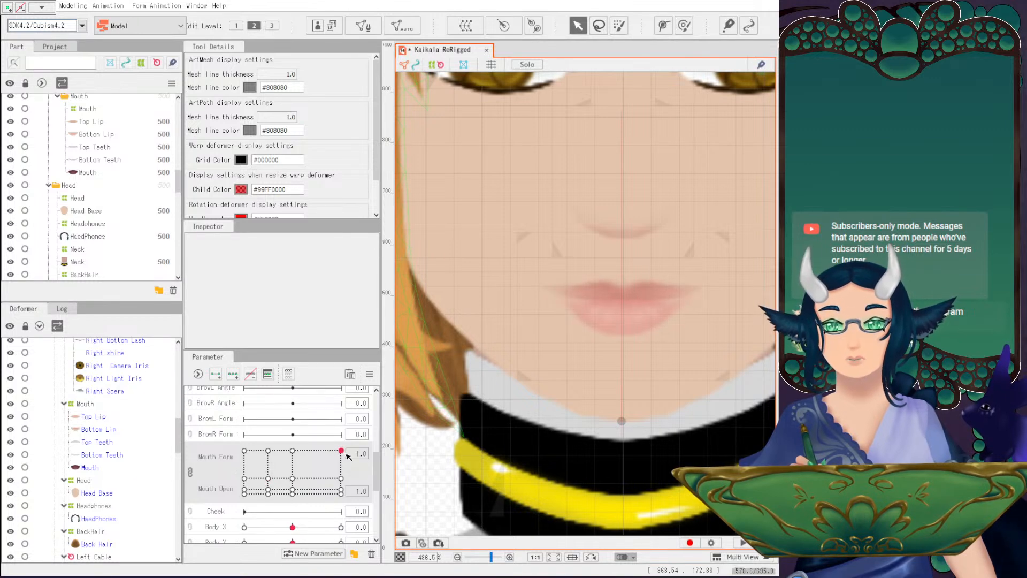
{"action": "left_click", "coordinate": [105, 416]}
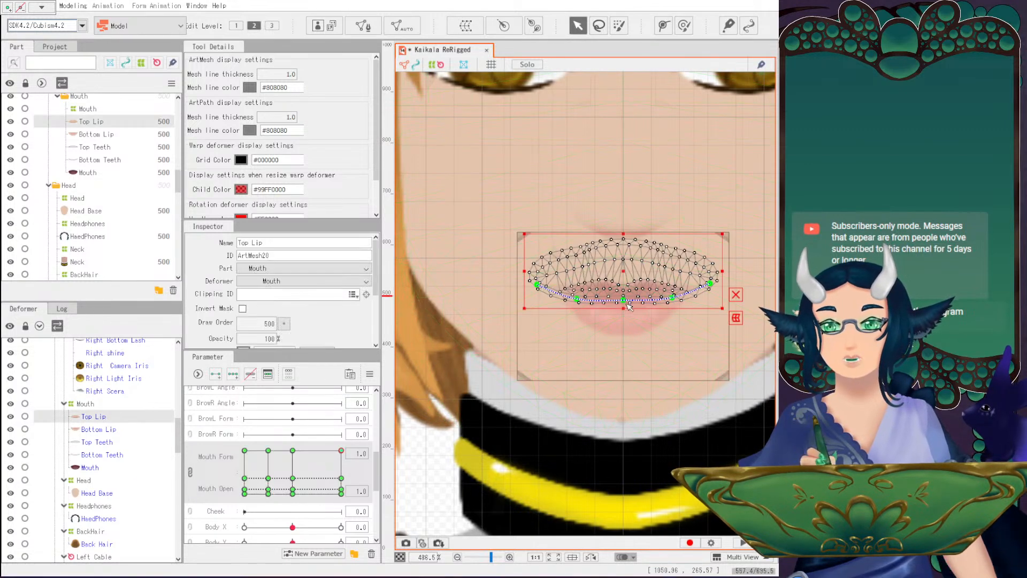
{"action": "scroll", "coordinate": [679, 329], "scroll_direction": "up", "scroll_amount": 4}
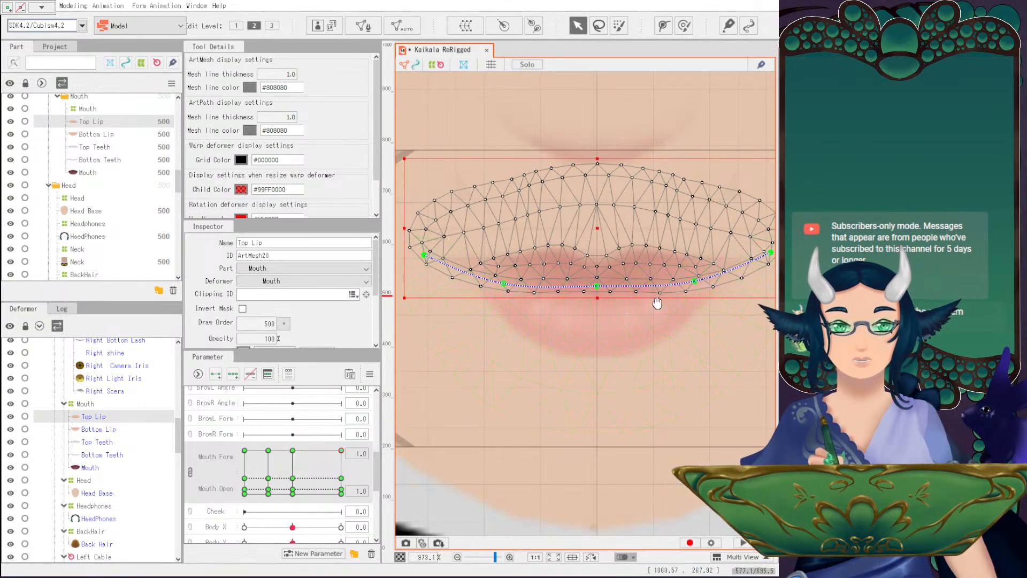
{"action": "scroll", "coordinate": [623, 344], "scroll_direction": "down", "scroll_amount": 2}
{"action": "left_click", "coordinate": [531, 338]}
{"action": "left_click", "coordinate": [598, 339], "text": "shift"}
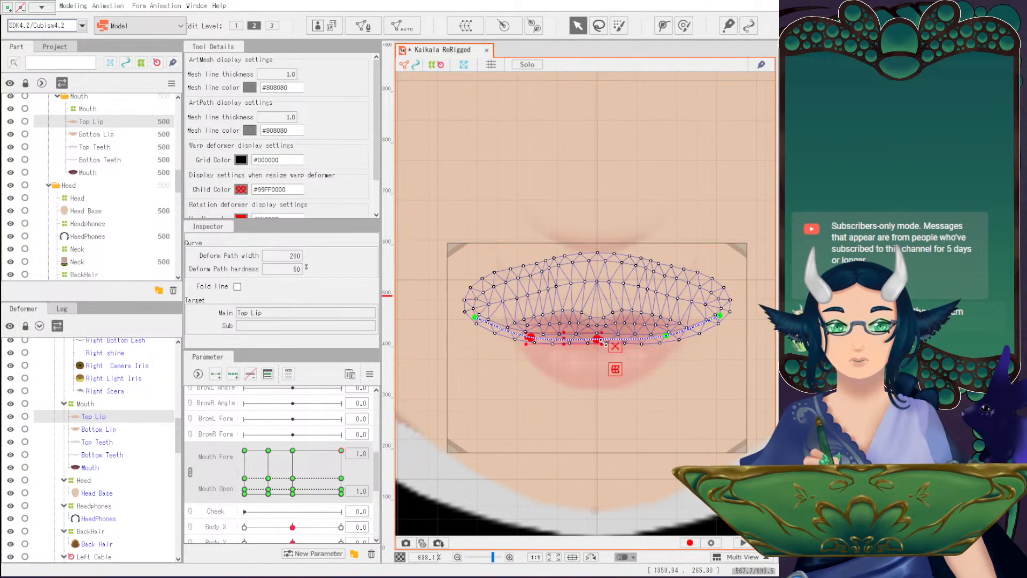
{"action": "left_click", "coordinate": [666, 335], "text": "shift"}
{"action": "left_click_drag", "start_coordinate": [598, 339], "coordinate": [597, 314]}
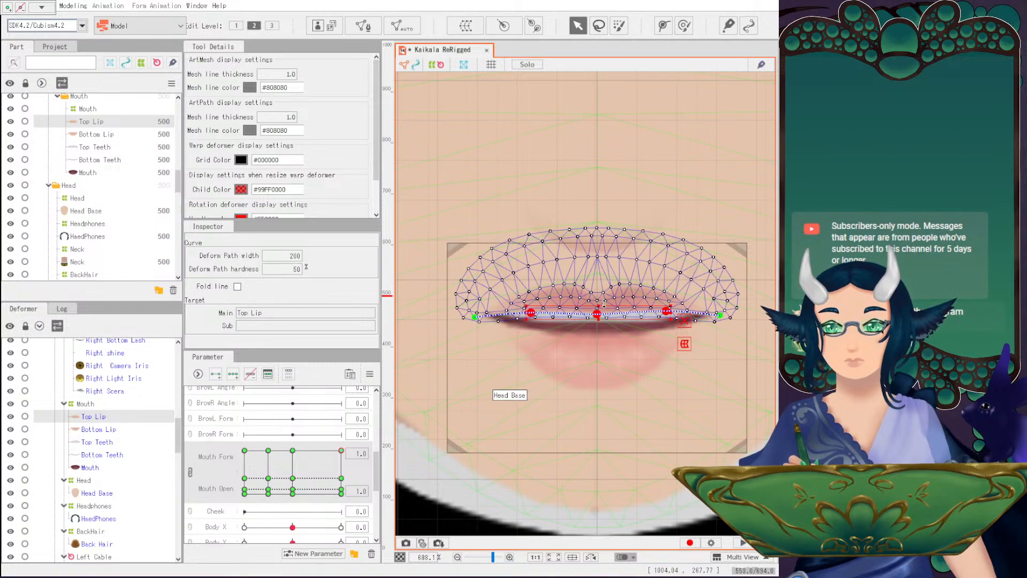
Lower the three inner points of the Bottom Lip's deform path at the same key, and pull its centre point down further.
{"action": "left_click", "coordinate": [102, 429]}
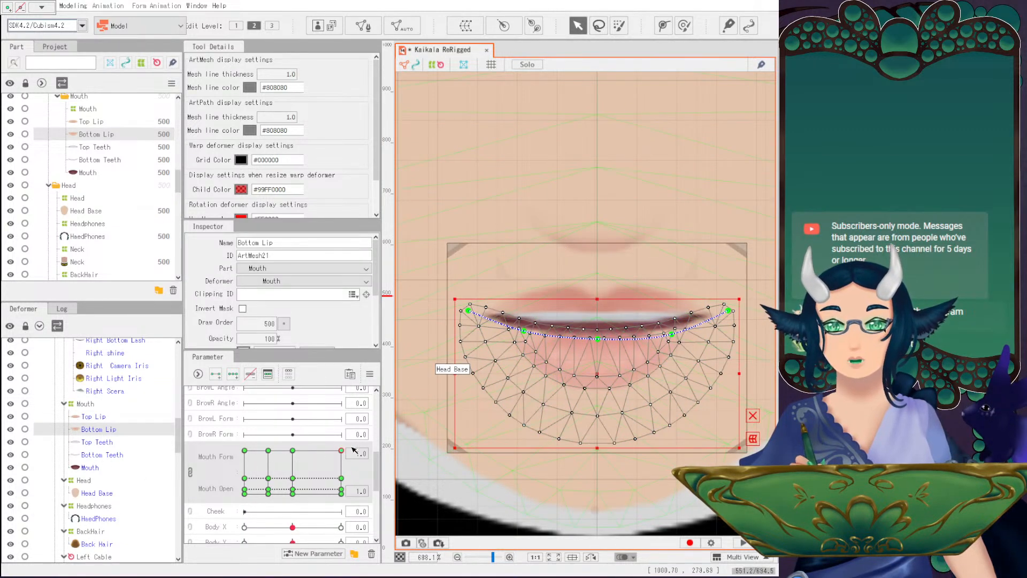
{"action": "left_click", "coordinate": [524, 330]}
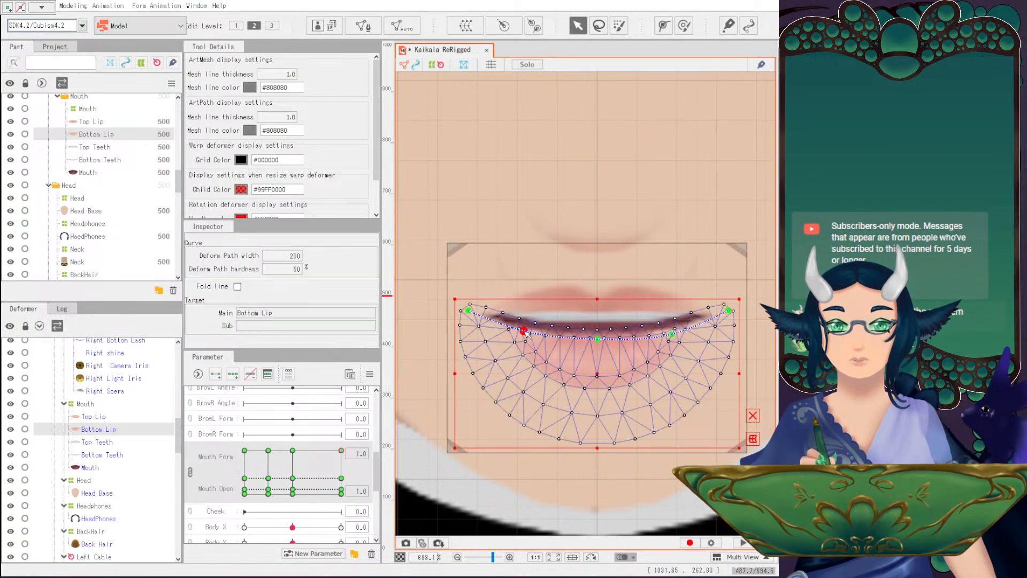
{"action": "left_click", "coordinate": [598, 339], "text": "shift"}
{"action": "left_click", "coordinate": [671, 333], "text": "shift"}
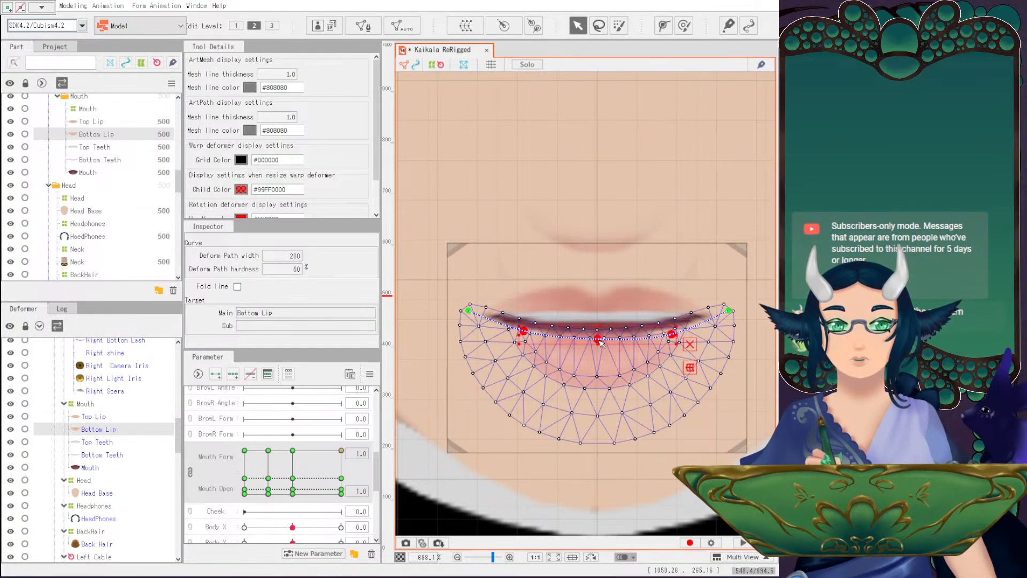
{"action": "left_click_drag", "start_coordinate": [600, 342], "coordinate": [600, 352]}
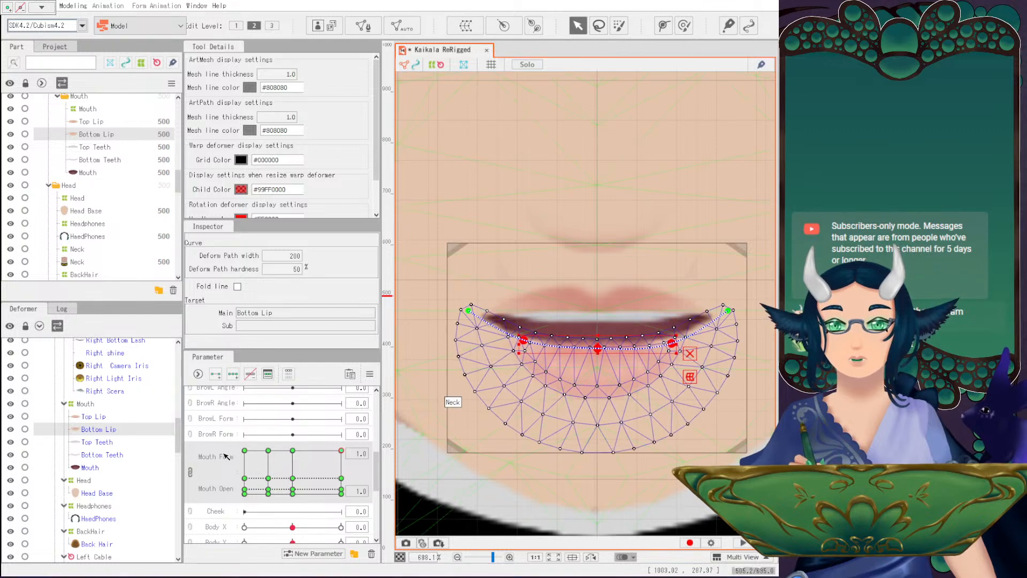
{"action": "left_click", "coordinate": [601, 354]}
{"action": "left_click_drag", "start_coordinate": [602, 351], "coordinate": [600, 366]}
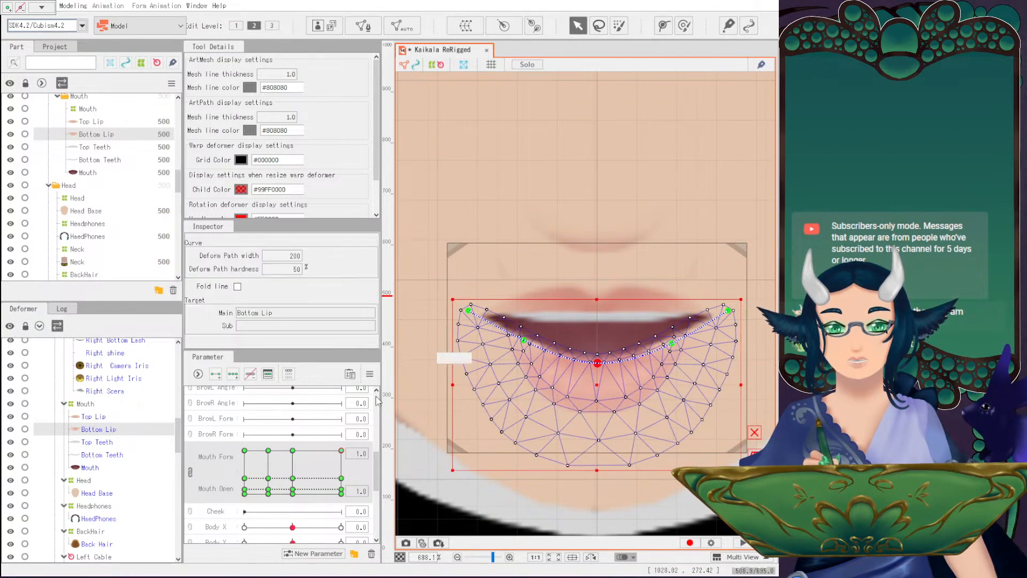
Raise both corner points of the Bottom Lip's deform path at Mouth Form 1.0 and Mouth Open 1.0.
{"action": "left_click", "coordinate": [480, 330]}
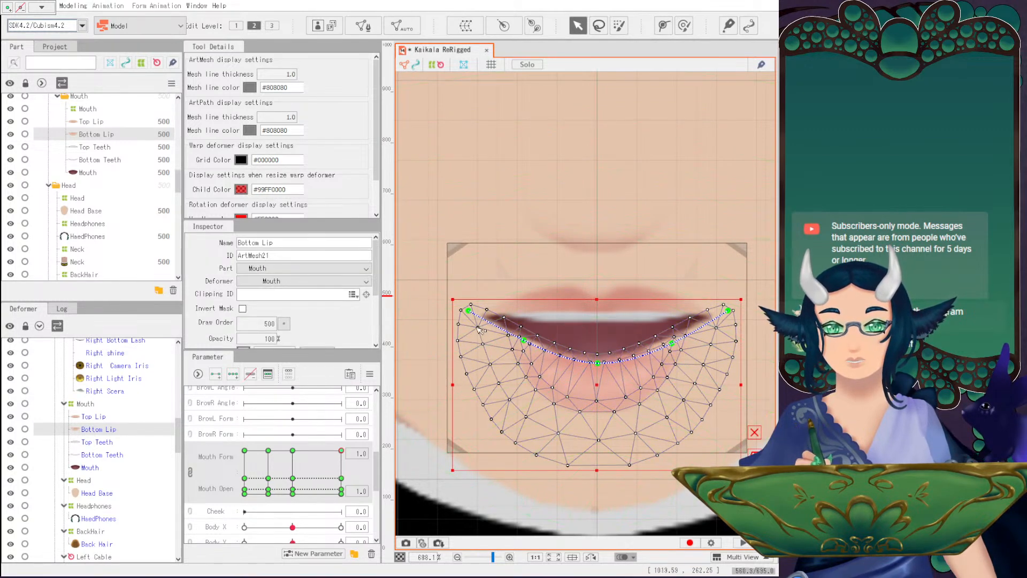
{"action": "left_click", "coordinate": [469, 310]}
{"action": "left_click_drag", "start_coordinate": [728, 311], "coordinate": [729, 310]}
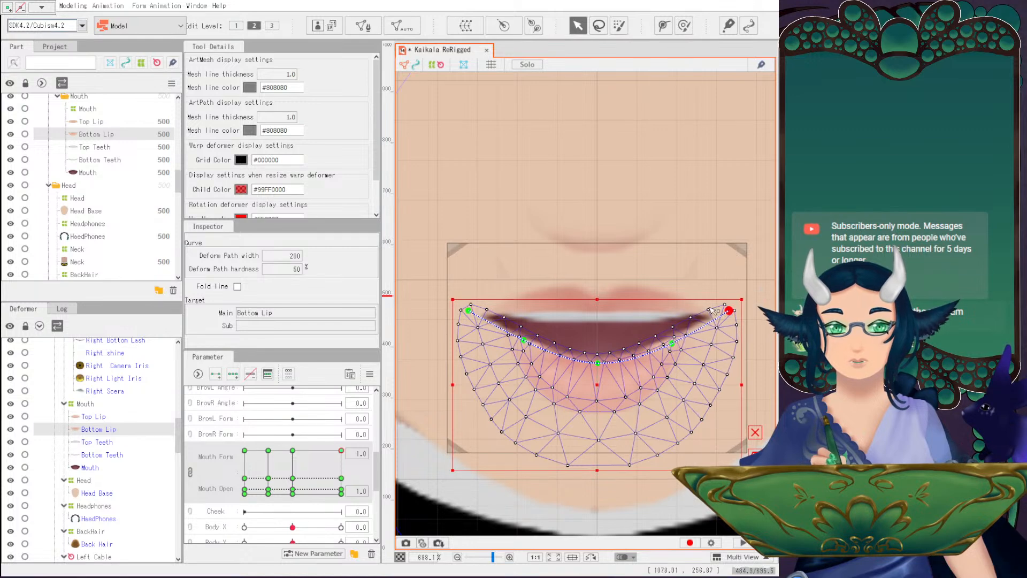
{"action": "left_click", "coordinate": [469, 310]}
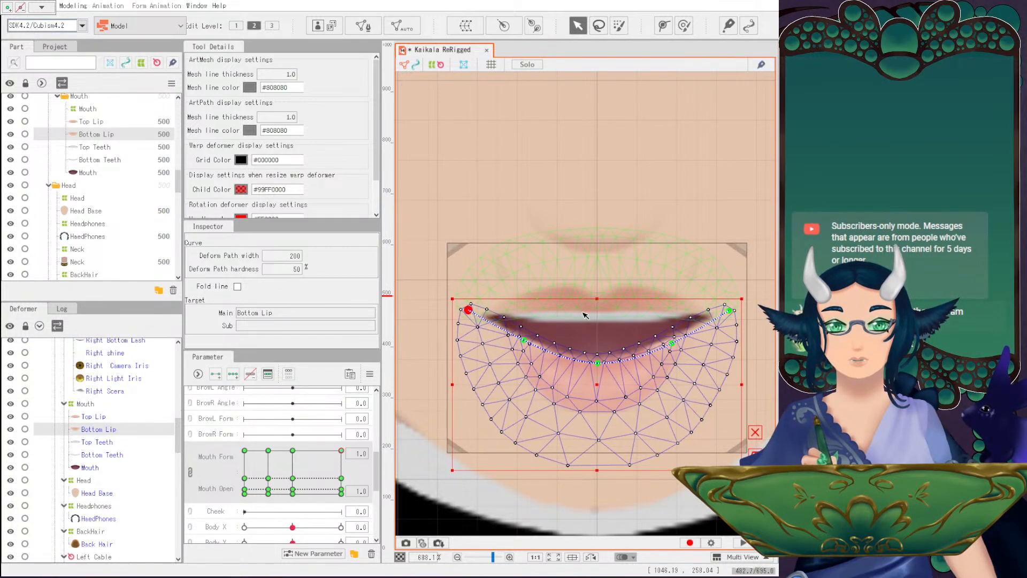
{"action": "left_click", "coordinate": [100, 430]}
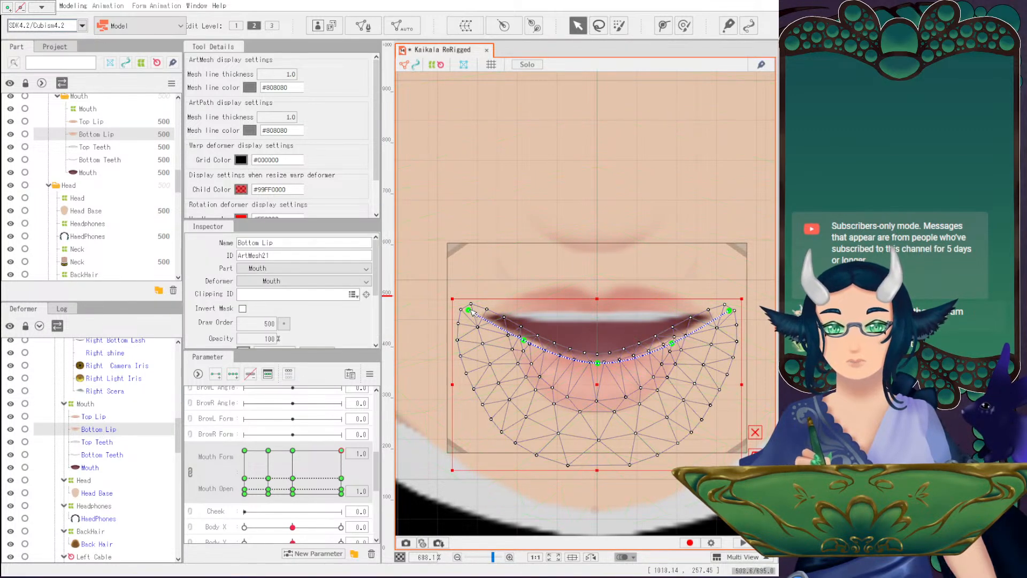
{"action": "left_click", "coordinate": [469, 311]}
{"action": "left_click", "coordinate": [729, 310], "text": "shift"}
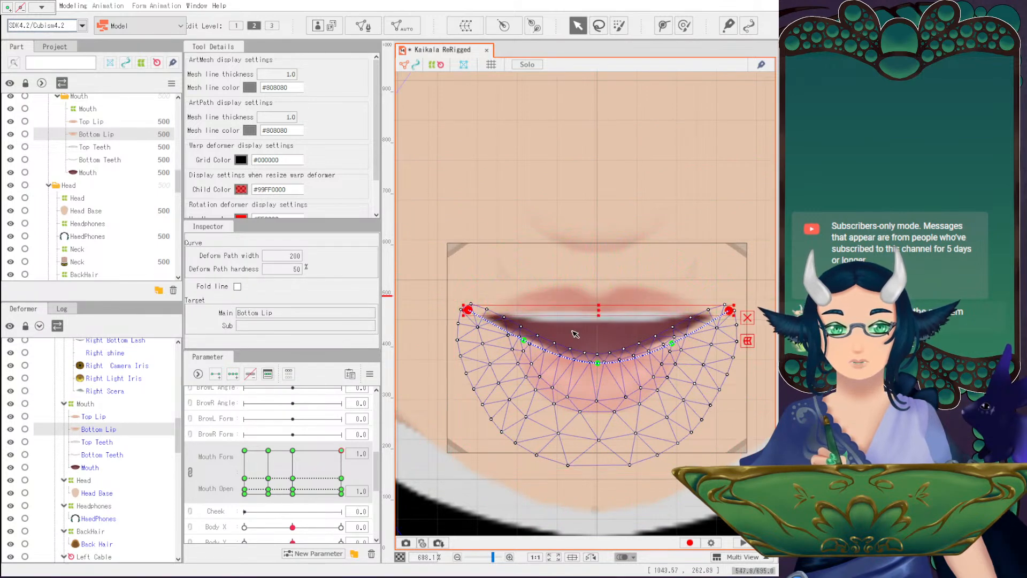
{"action": "left_click_drag", "start_coordinate": [597, 314], "coordinate": [598, 299]}
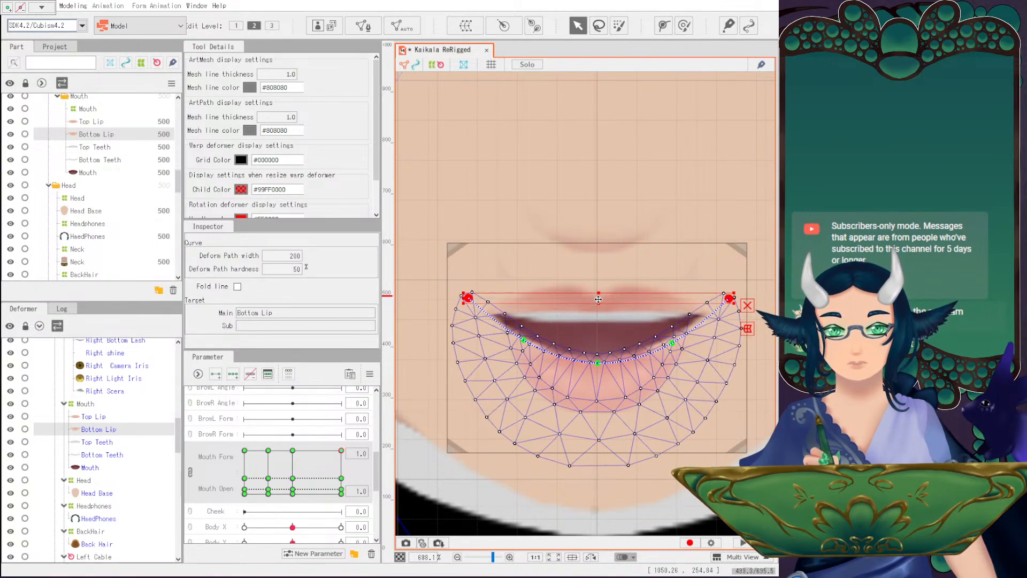
Copy the shapes of the lips, teeth and Mouth meshes from Mouth Form 1.0 to Mouth Form 0.0 at Mouth Open 1.0.
{"action": "left_click", "coordinate": [600, 398]}
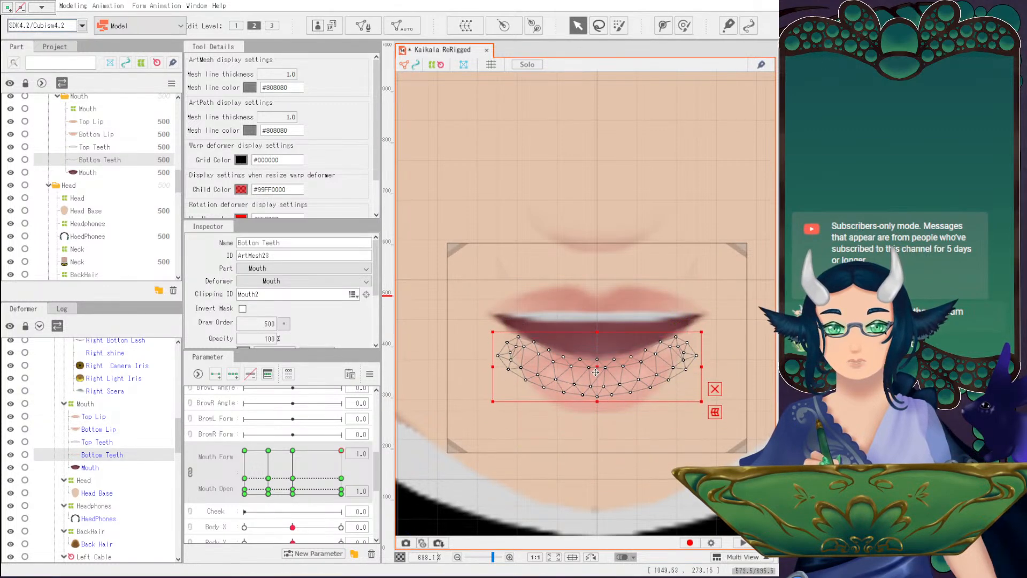
{"action": "mouse_move", "coordinate": [341, 451]}
{"action": "left_mouse_down"}
{"action": "mouse_move", "coordinate": [341, 461]}
{"action": "mouse_move", "coordinate": [342, 439]}
{"action": "mouse_move", "coordinate": [343, 453]}
{"action": "left_mouse_up"}
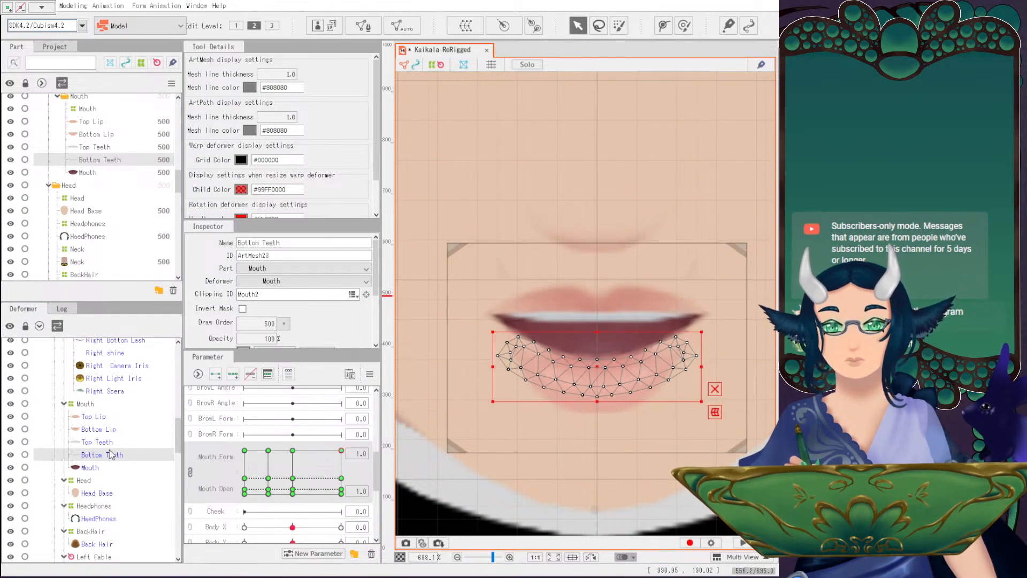
{"action": "left_click", "coordinate": [101, 417]}
{"action": "left_click", "coordinate": [102, 468], "text": "shift"}
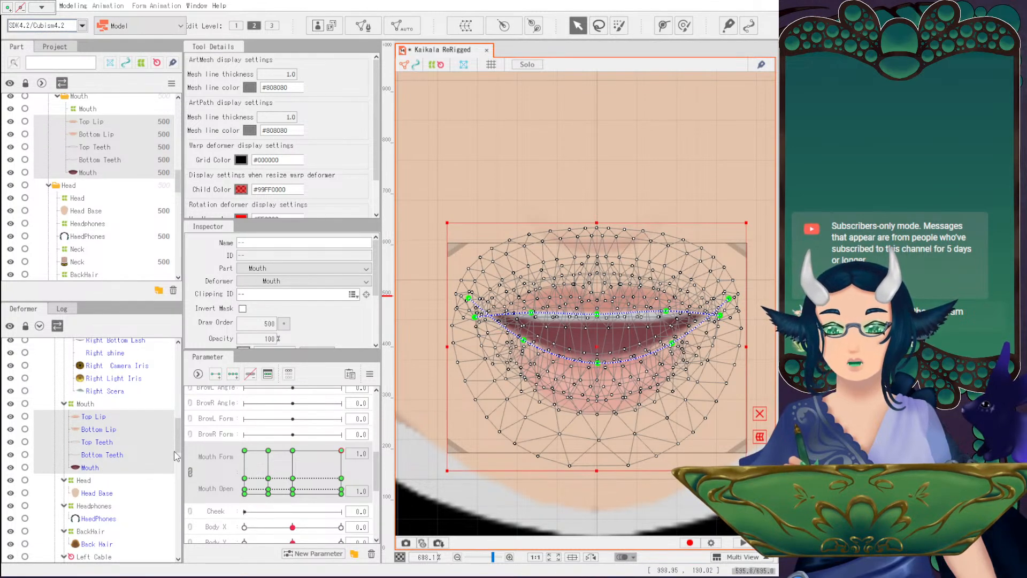
{"action": "left_click", "coordinate": [293, 450]}
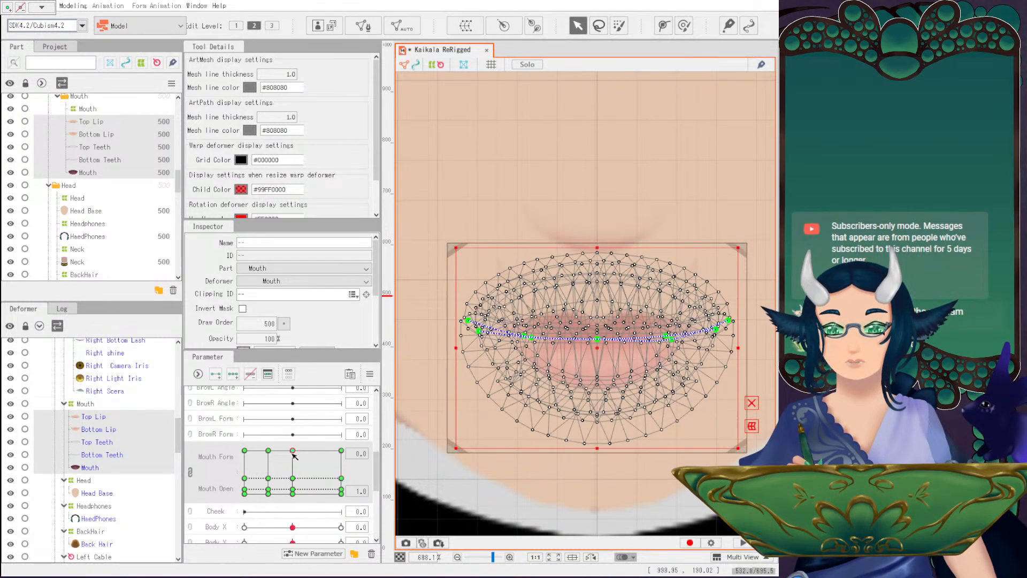
{"action": "key", "text": "ctrl+v"}
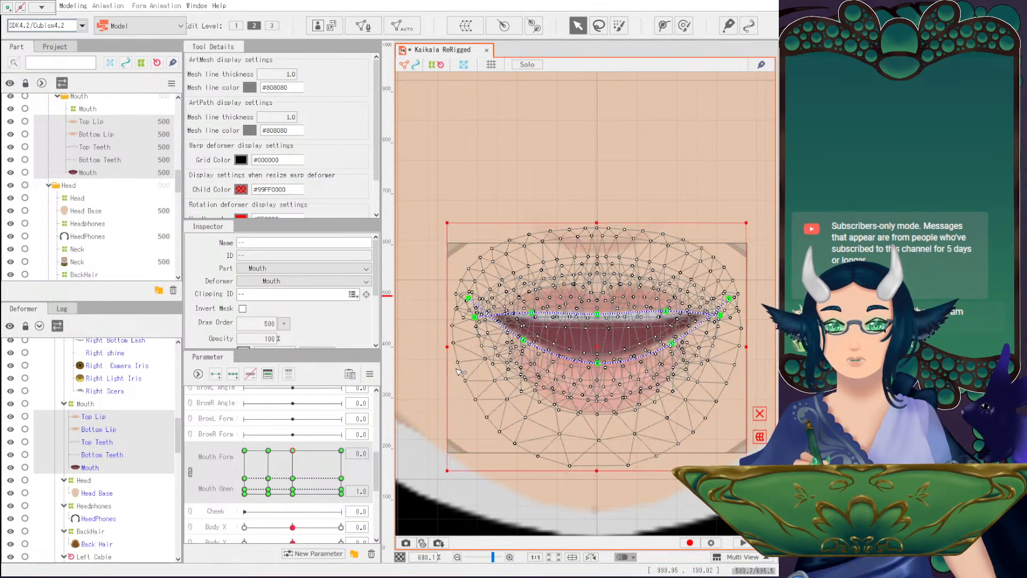
At Mouth Form 0.0 and Mouth Open 1.0, lower the centre point and the two inner side points of the Bottom Lip's deform path.
{"action": "left_click", "coordinate": [106, 421]}
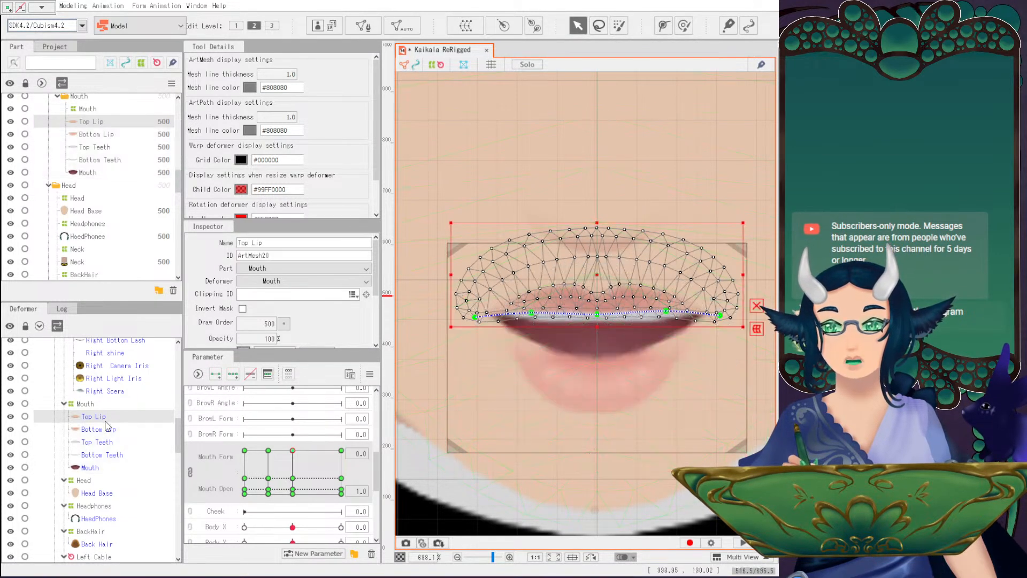
{"action": "left_click", "coordinate": [108, 429]}
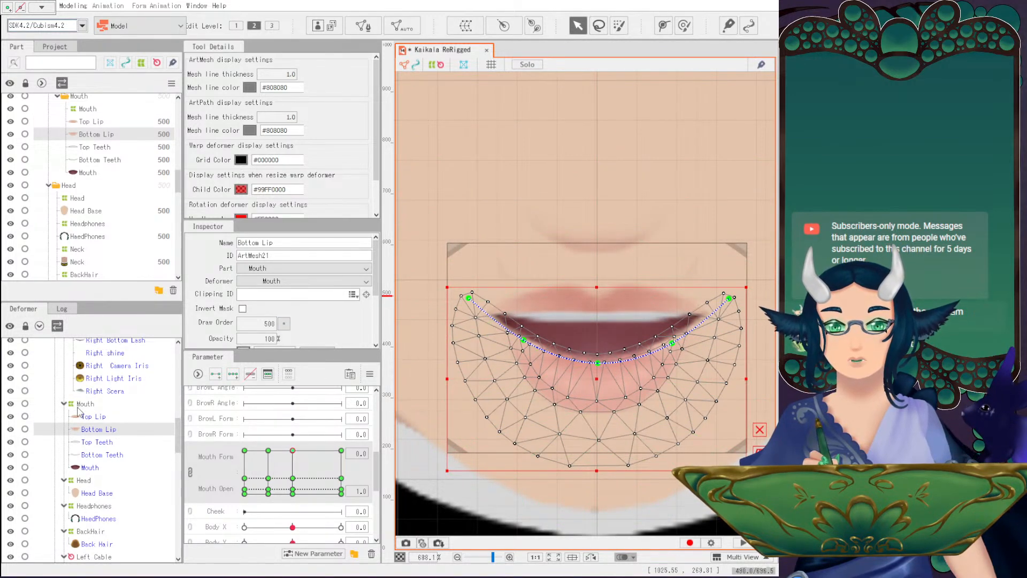
{"action": "left_click", "coordinate": [597, 363]}
{"action": "left_click_drag", "start_coordinate": [598, 363], "coordinate": [598, 374]}
{"action": "left_click", "coordinate": [523, 340]}
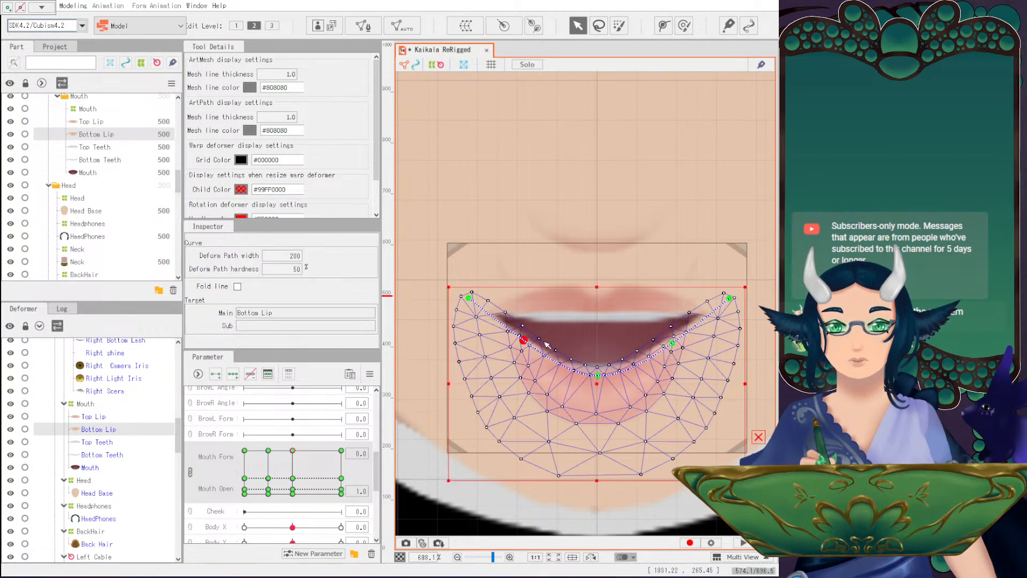
{"action": "left_click", "coordinate": [672, 343], "text": "shift"}
{"action": "left_click_drag", "start_coordinate": [594, 341], "coordinate": [594, 350]}
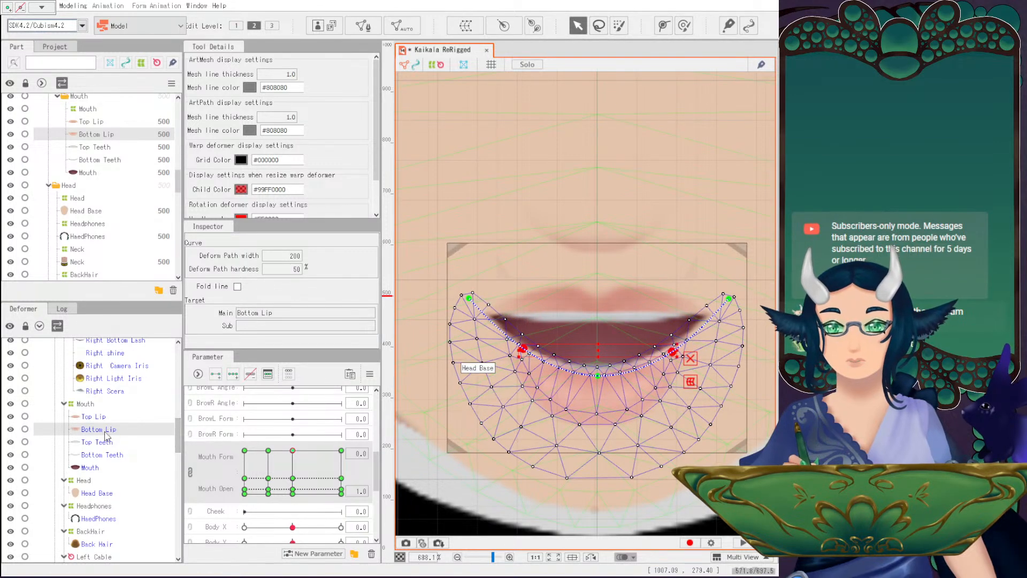
Shift the whole Bottom Lip mesh slightly down and bring its two corner path points closer together.
{"action": "left_click", "coordinate": [123, 428]}
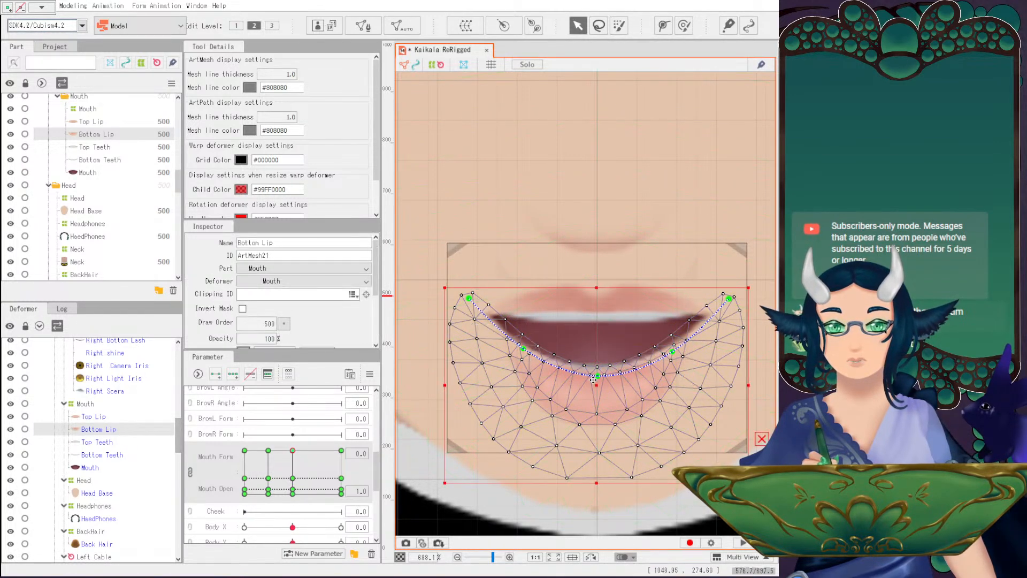
{"action": "left_click_drag", "start_coordinate": [593, 382], "coordinate": [593, 389]}
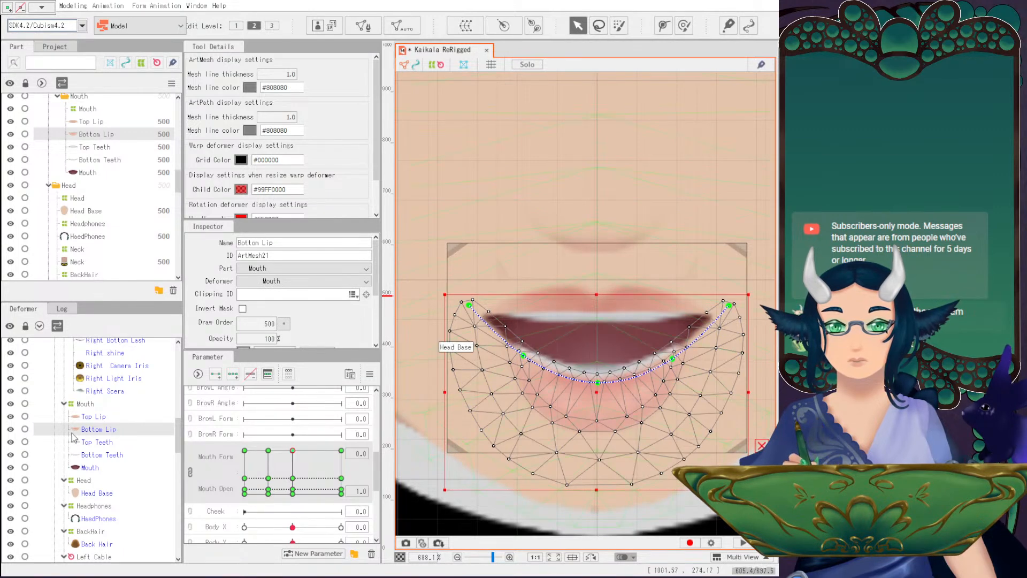
{"action": "left_click", "coordinate": [469, 305]}
{"action": "left_click", "coordinate": [727, 304], "text": "shift"}
{"action": "left_click_drag", "start_coordinate": [459, 304], "coordinate": [471, 304]}
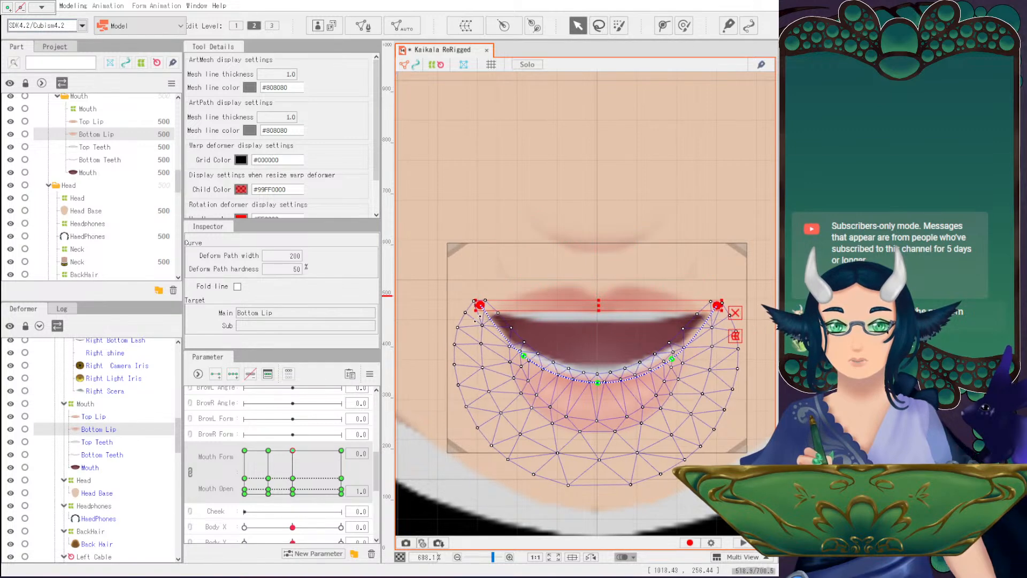
{"action": "scroll", "coordinate": [583, 368], "scroll_direction": "down", "scroll_amount": 3}
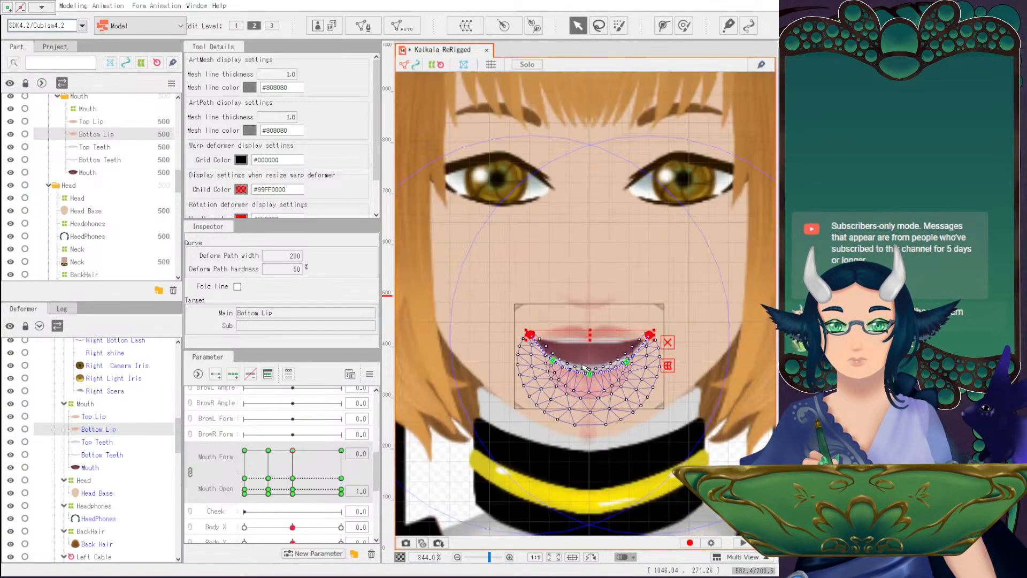
{"action": "left_click", "coordinate": [462, 465]}
{"action": "scroll", "coordinate": [589, 375], "scroll_direction": "up", "scroll_amount": 2}
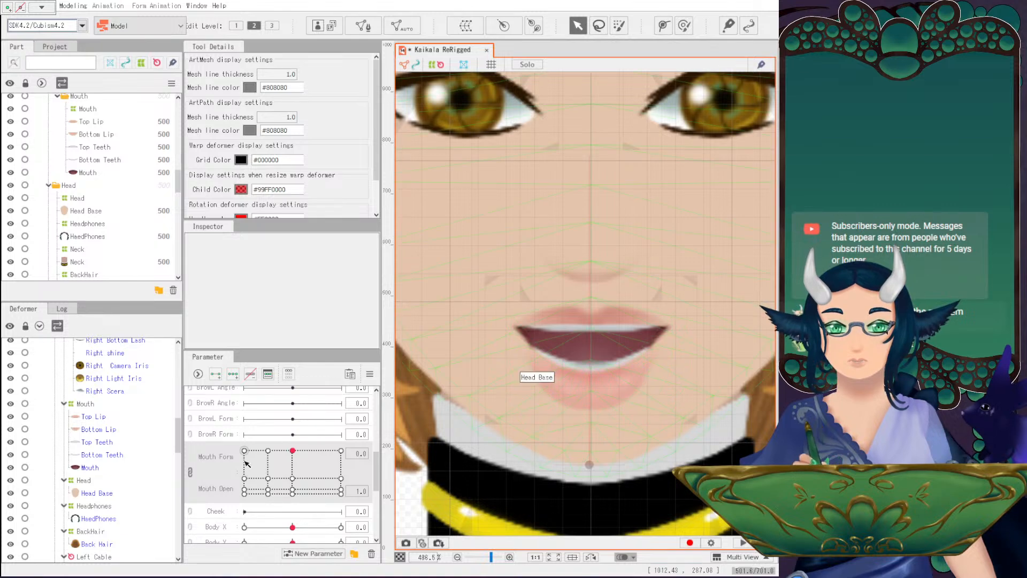
At Mouth Form -0.5 and Mouth Open 1.0, raise the centre point and two inner side points of the Top Lip's deform path into an arch.
{"action": "left_click_drag", "start_coordinate": [293, 451], "coordinate": [272, 451]}
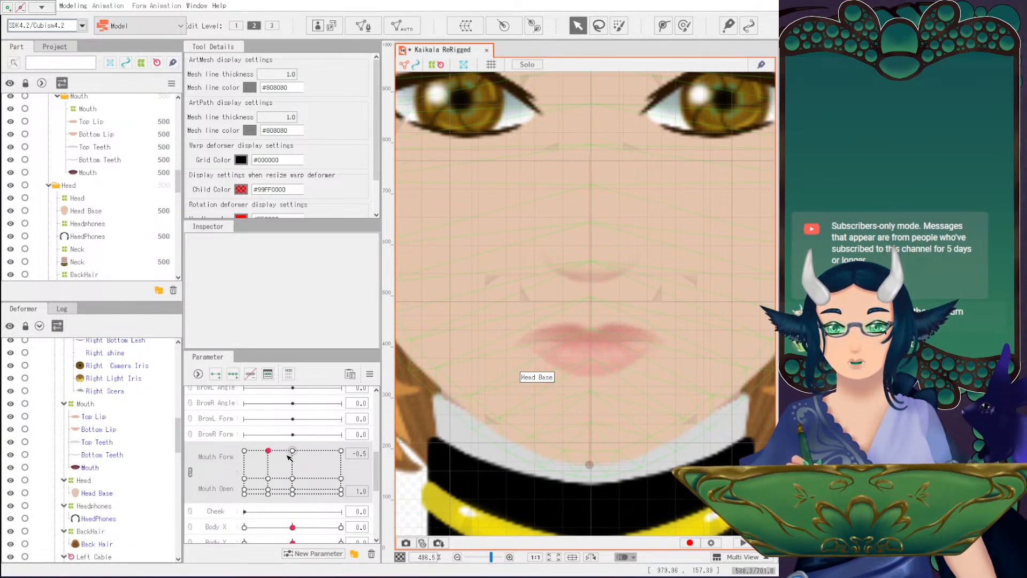
{"action": "left_click", "coordinate": [588, 350]}
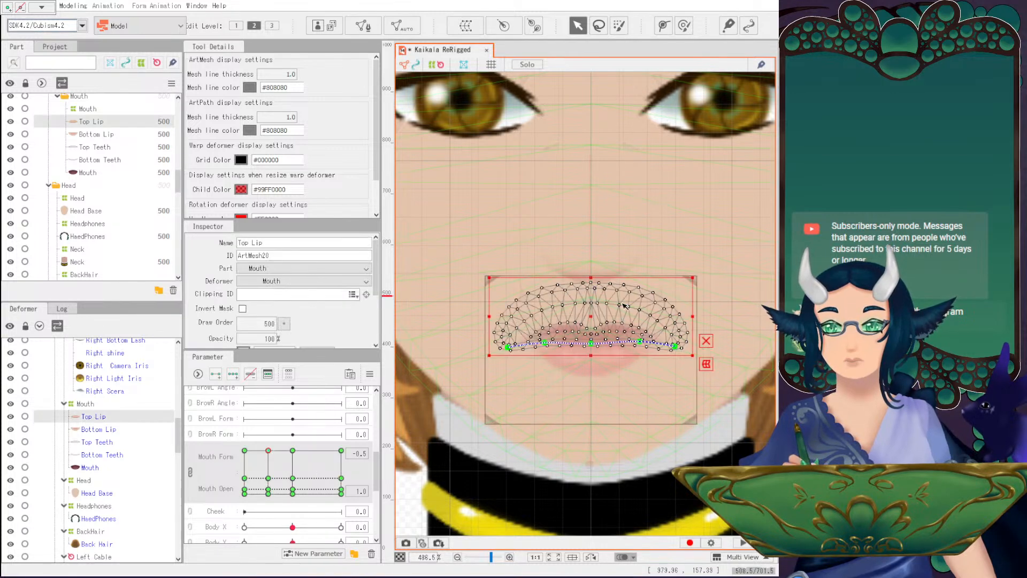
{"action": "left_click", "coordinate": [591, 344]}
{"action": "left_click_drag", "start_coordinate": [593, 343], "coordinate": [594, 325]}
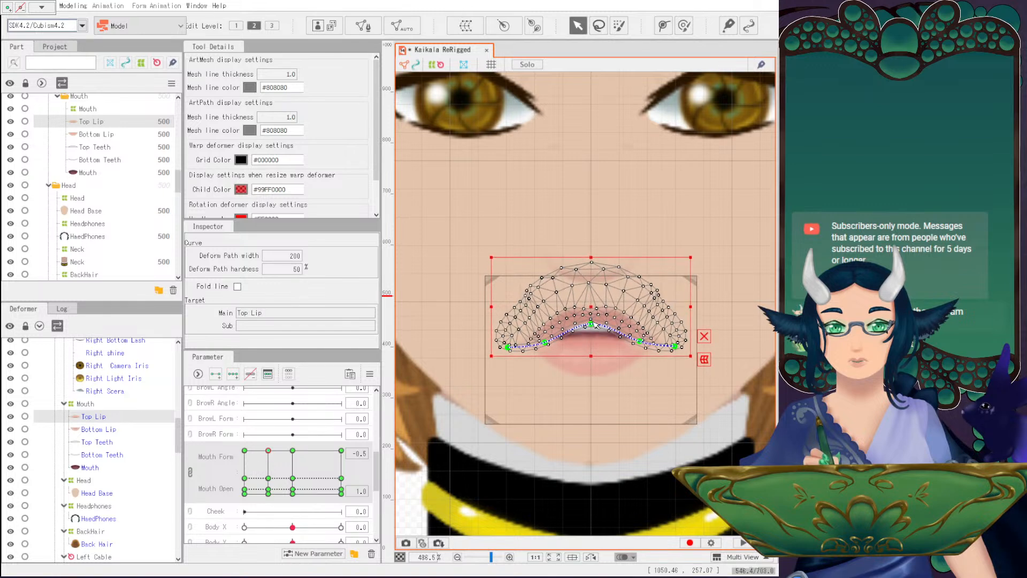
{"action": "left_click", "coordinate": [551, 353]}
{"action": "left_click", "coordinate": [545, 343]}
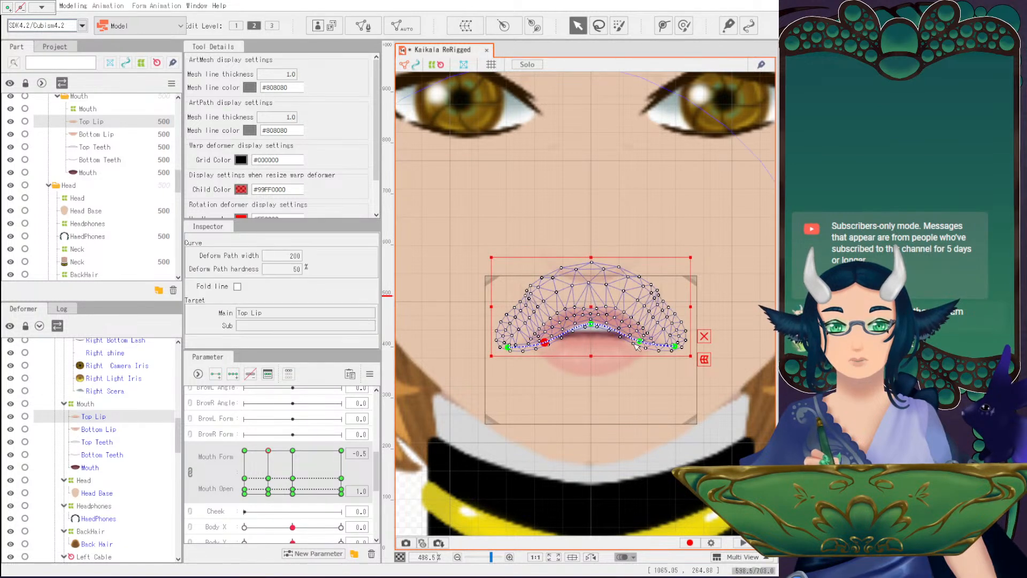
{"action": "left_click", "coordinate": [640, 341]}
{"action": "left_click_drag", "start_coordinate": [586, 340], "coordinate": [591, 334]}
Lower the two corner points of the Top Lip's deform path and bring them closer together.
{"action": "left_click", "coordinate": [508, 348]}
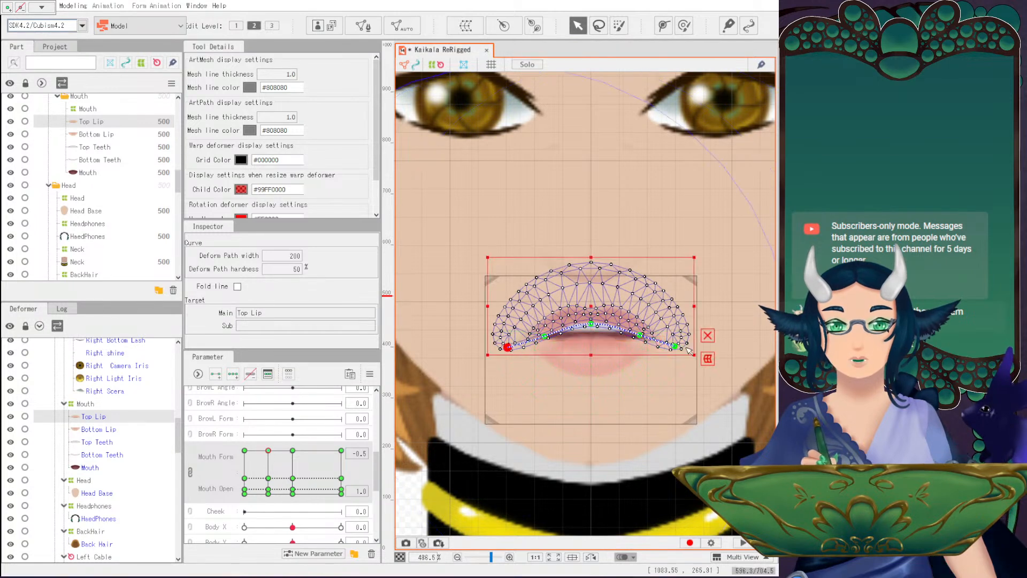
{"action": "left_click", "coordinate": [675, 347], "text": "shift"}
{"action": "left_click_drag", "start_coordinate": [590, 349], "coordinate": [590, 356]}
{"action": "left_click_drag", "start_coordinate": [502, 357], "coordinate": [513, 357]}
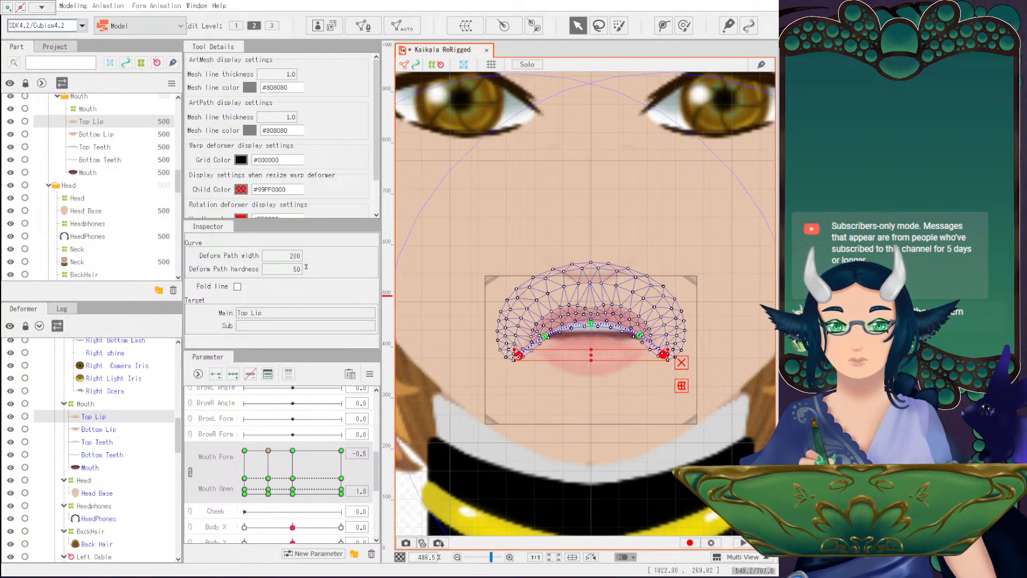
Refine the Top Lip's arch by raising its centre point slightly and narrowing the gap between the two inner side points.
{"action": "left_click", "coordinate": [545, 336]}
{"action": "left_click", "coordinate": [640, 336], "text": "shift"}
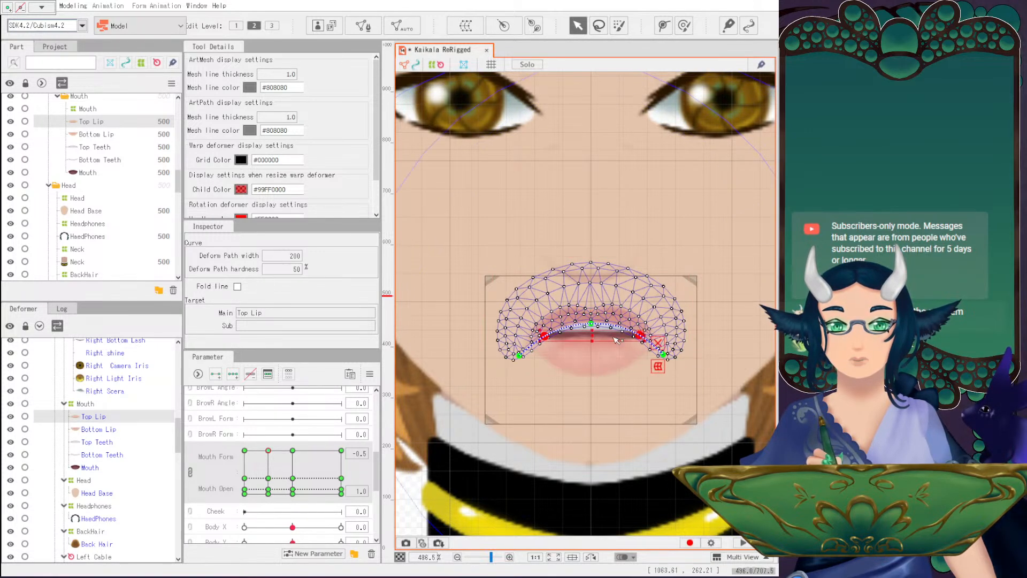
{"action": "scroll", "coordinate": [591, 324], "scroll_direction": "up", "scroll_amount": 2}
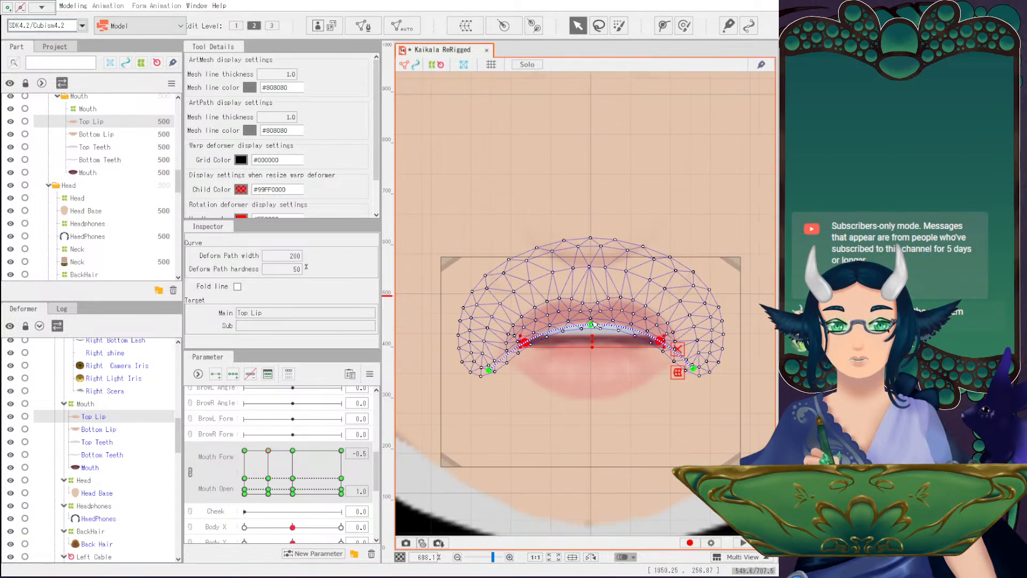
{"action": "left_click", "coordinate": [590, 324]}
{"action": "left_click_drag", "start_coordinate": [595, 325], "coordinate": [595, 323]}
{"action": "left_click", "coordinate": [525, 341]}
{"action": "left_click", "coordinate": [660, 341], "text": "shift"}
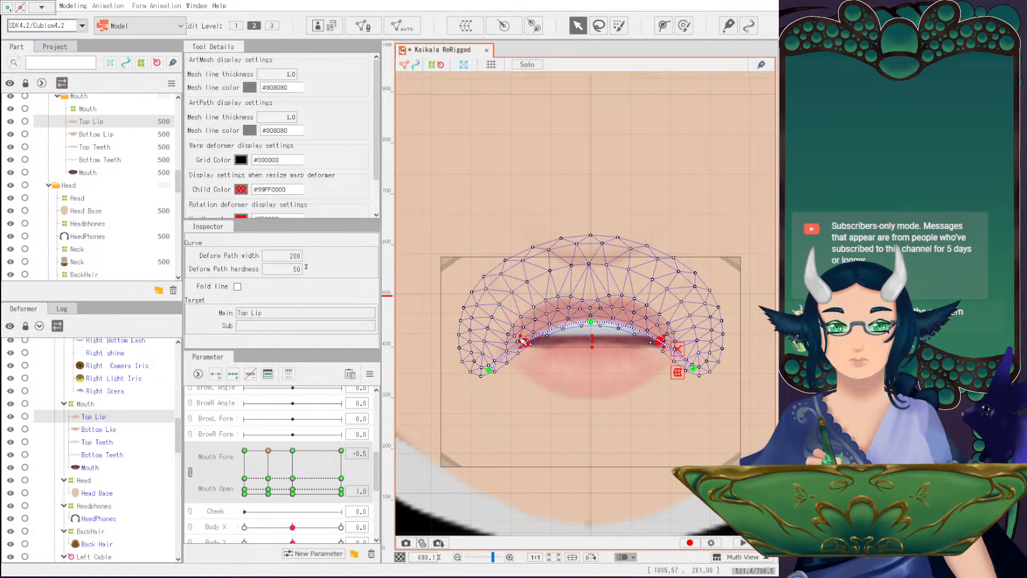
{"action": "left_click_drag", "start_coordinate": [520, 342], "coordinate": [527, 342]}
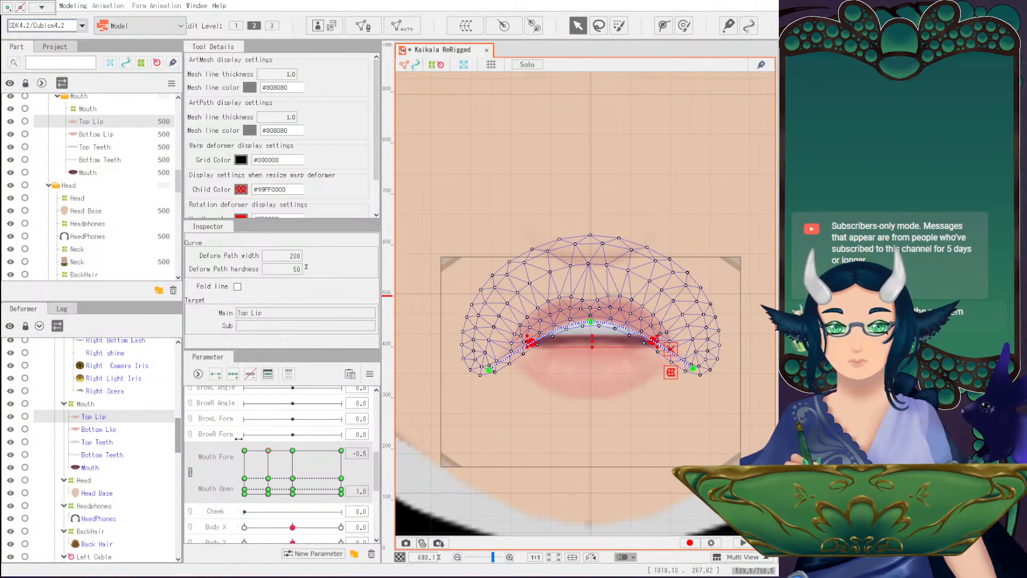
Move the Top Lip's two corner points further down and inward at the Mouth Form -0.5 key.
{"action": "left_click", "coordinate": [489, 369]}
{"action": "left_click", "coordinate": [693, 368], "text": "shift"}
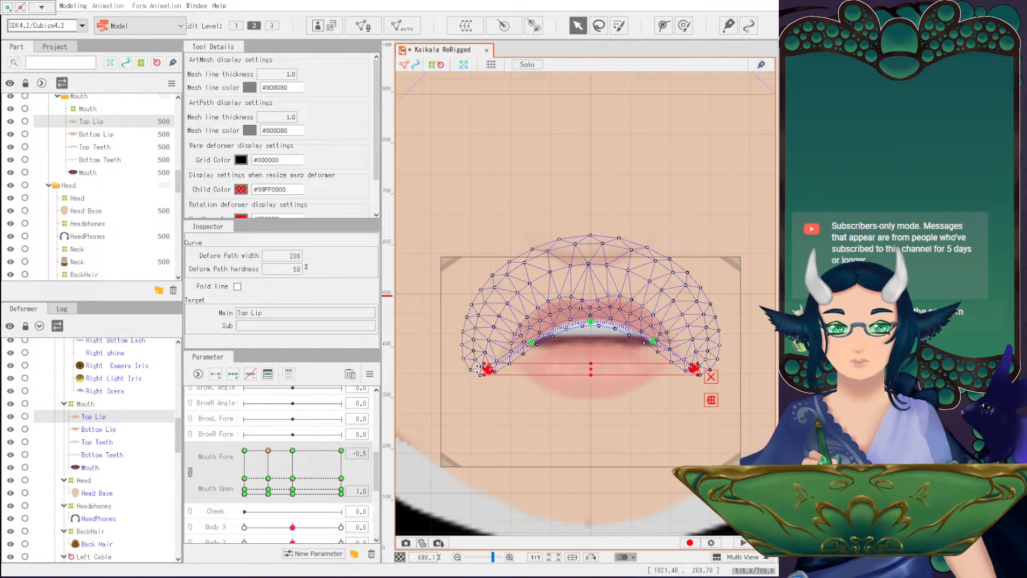
{"action": "left_click_drag", "start_coordinate": [483, 369], "coordinate": [494, 377]}
Open the mouth at the same key by pulling down the centre point and two inner side points of the Bottom Lip's deform path.
{"action": "left_click", "coordinate": [98, 429]}
{"action": "left_click", "coordinate": [591, 349]}
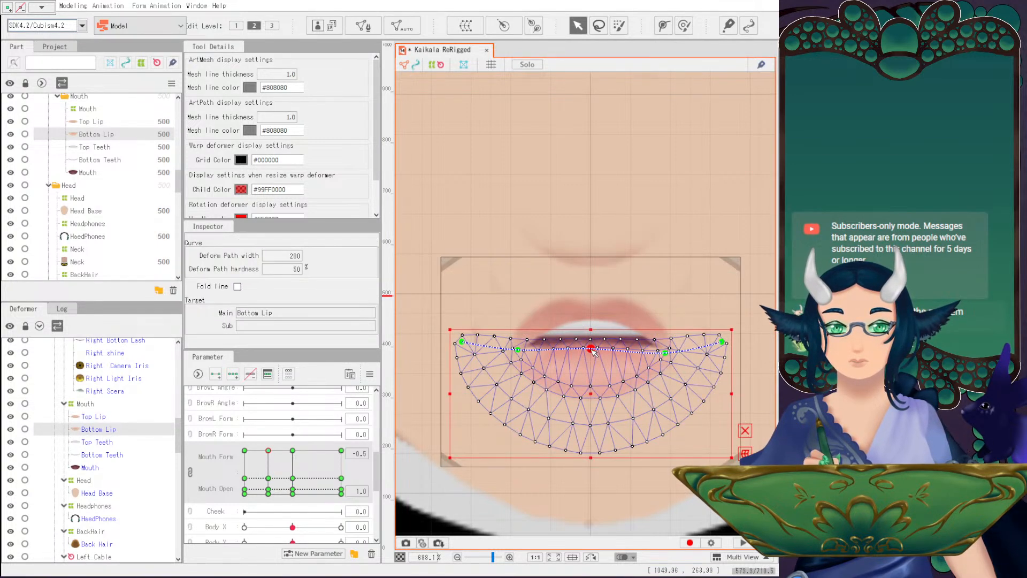
{"action": "left_click_drag", "start_coordinate": [591, 348], "coordinate": [590, 401]}
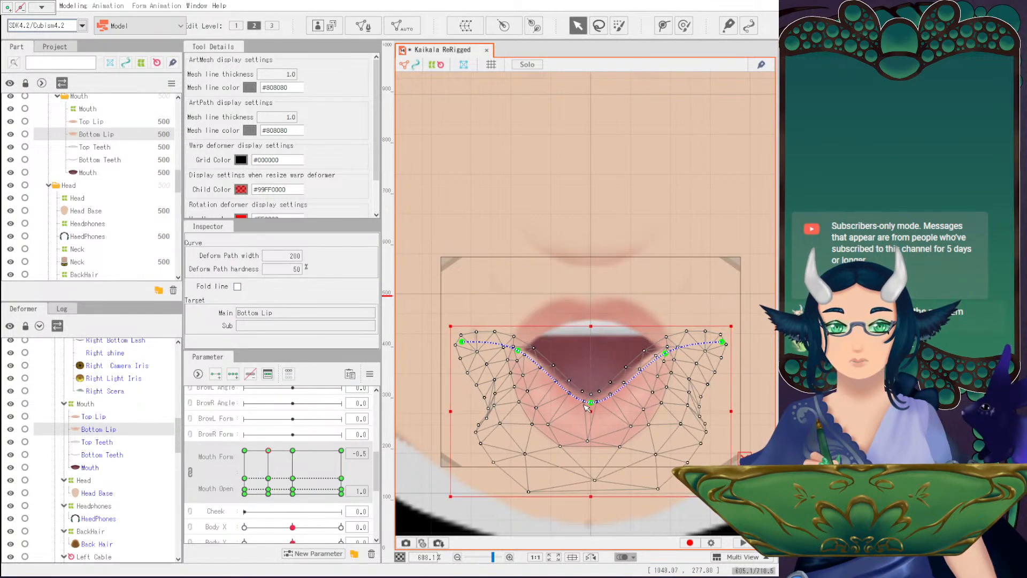
{"action": "left_click", "coordinate": [520, 364]}
{"action": "left_click", "coordinate": [518, 350]}
{"action": "left_click", "coordinate": [665, 353], "text": "shift"}
{"action": "left_click_drag", "start_coordinate": [591, 351], "coordinate": [593, 386]}
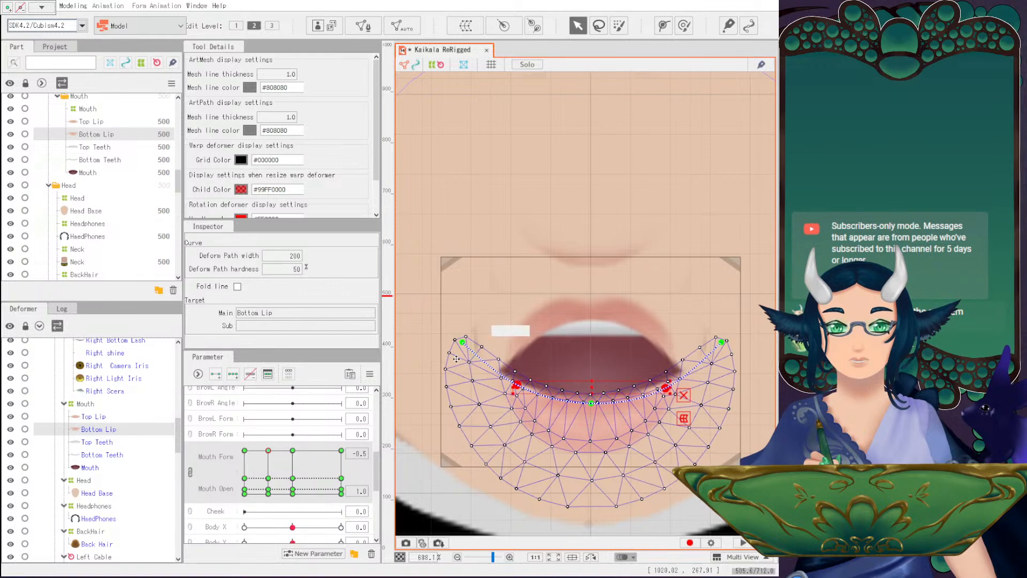
Bring the two corner points of the Bottom Lip's deform path inward at the Mouth Form -0.5, Mouth Open 1.0 key.
{"action": "left_click", "coordinate": [462, 343]}
{"action": "left_click", "coordinate": [721, 342], "text": "shift"}
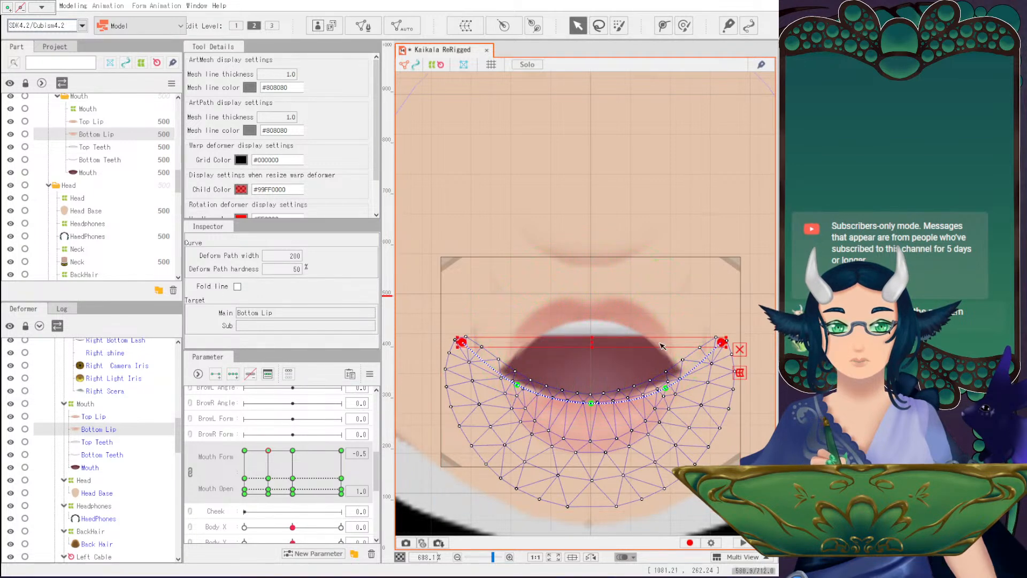
{"action": "left_click_drag", "start_coordinate": [454, 342], "coordinate": [503, 343]}
Round the Bottom Lip's curve by narrowing the gap between its two inner side points and lowering its centre point.
{"action": "left_click", "coordinate": [517, 386]}
{"action": "left_click", "coordinate": [664, 386], "text": "shift"}
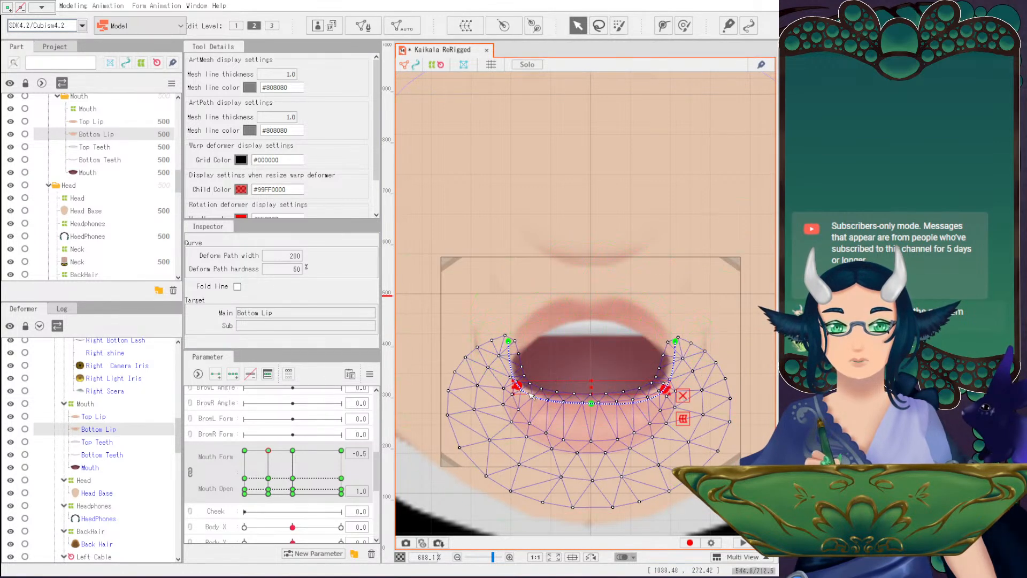
{"action": "left_click_drag", "start_coordinate": [511, 389], "coordinate": [523, 389]}
{"action": "left_click", "coordinate": [591, 405]}
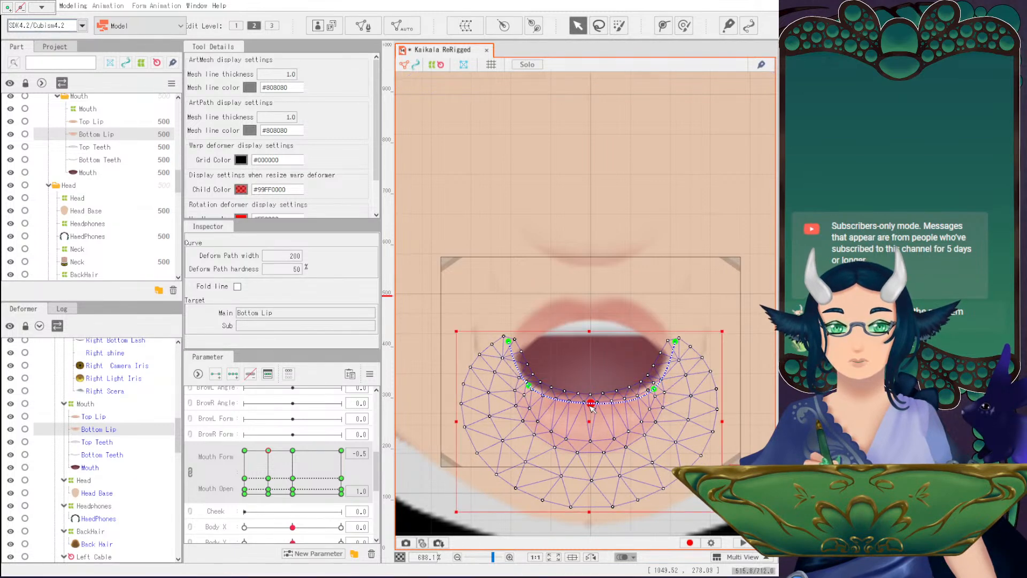
{"action": "left_click_drag", "start_coordinate": [591, 405], "coordinate": [587, 422]}
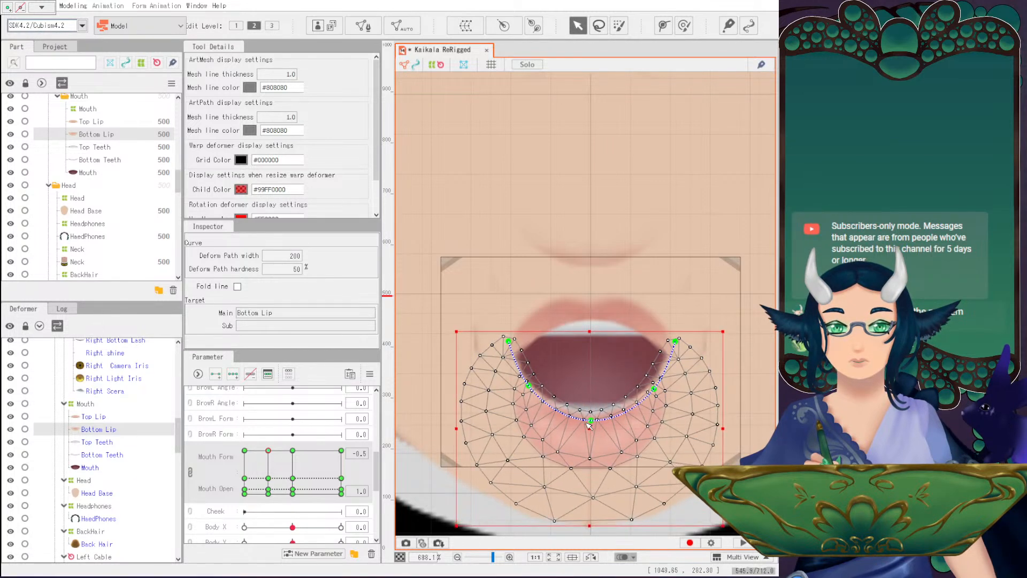
Fit the Mouth interior mesh to the lips by narrowing it slightly and stretching its lower edge downward.
{"action": "left_click", "coordinate": [96, 468]}
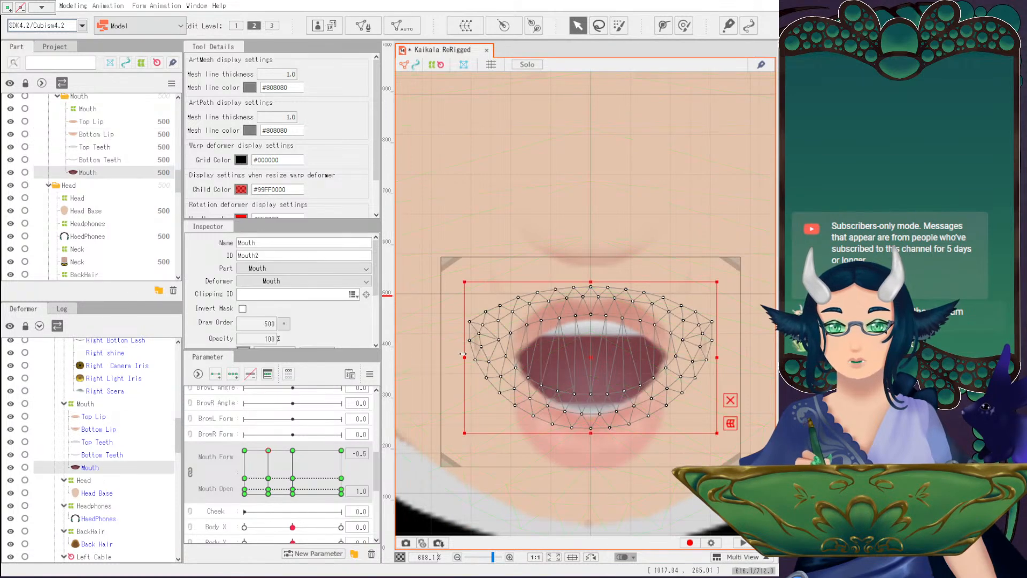
{"action": "left_click_drag", "start_coordinate": [464, 357], "coordinate": [472, 356]}
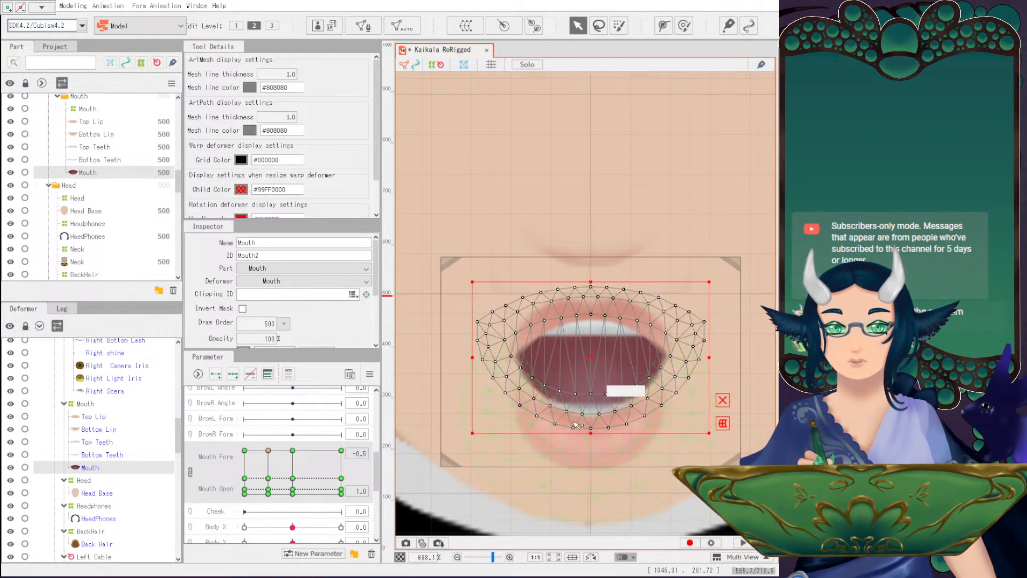
{"action": "left_click_drag", "start_coordinate": [589, 432], "coordinate": [590, 441]}
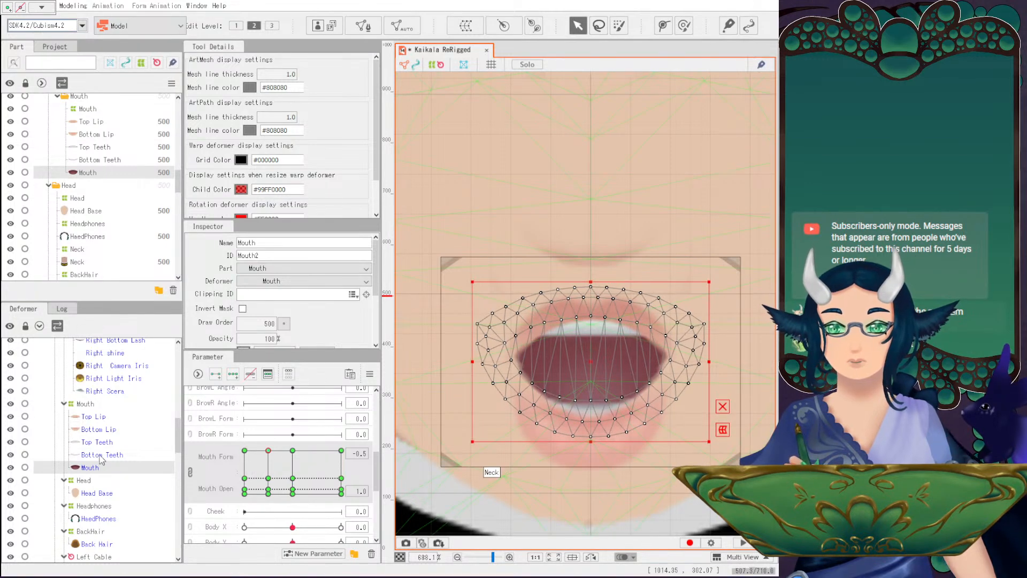
Move the whole Bottom Lip down slightly and check the open mouth shape on the face.
{"action": "left_click", "coordinate": [98, 431]}
{"action": "left_click_drag", "start_coordinate": [589, 424], "coordinate": [588, 430]}
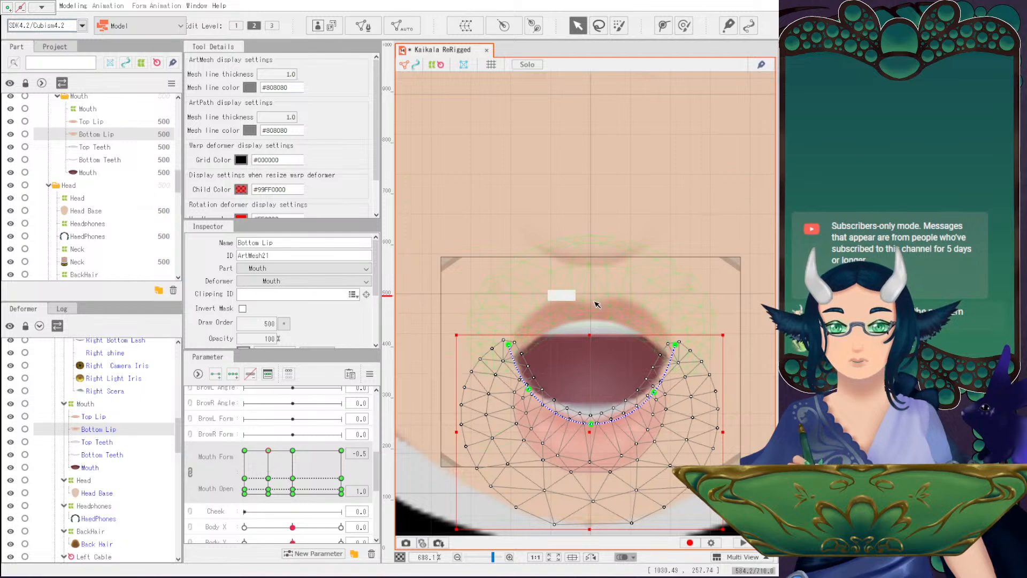
{"action": "scroll", "coordinate": [676, 318], "scroll_direction": "down", "scroll_amount": 5}
{"action": "left_click", "coordinate": [486, 459]}
{"action": "scroll", "coordinate": [623, 369], "scroll_direction": "up", "scroll_amount": 2}
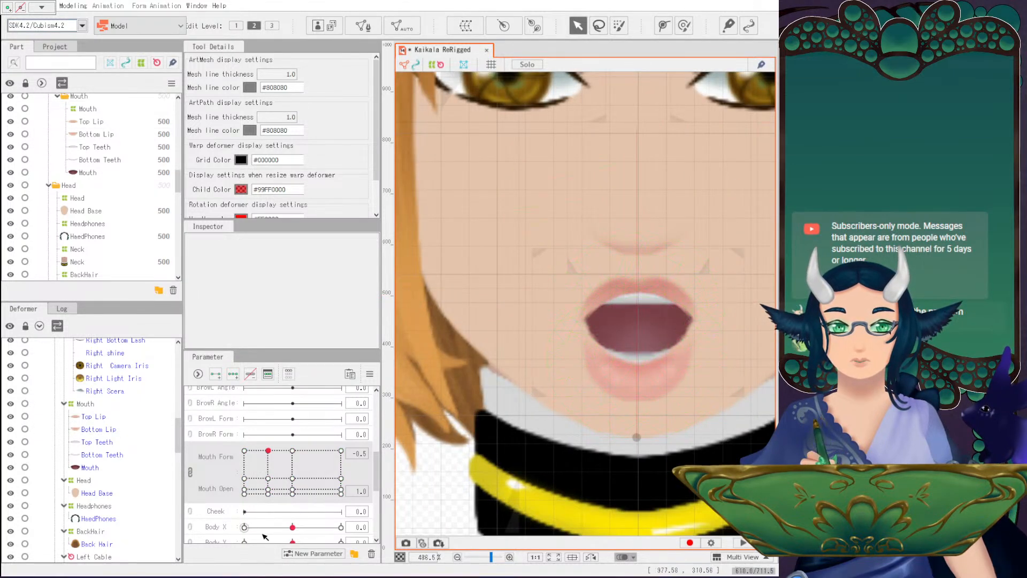
{"action": "left_click", "coordinate": [96, 417]}
{"action": "scroll", "coordinate": [652, 343], "scroll_direction": "up", "scroll_amount": 2}
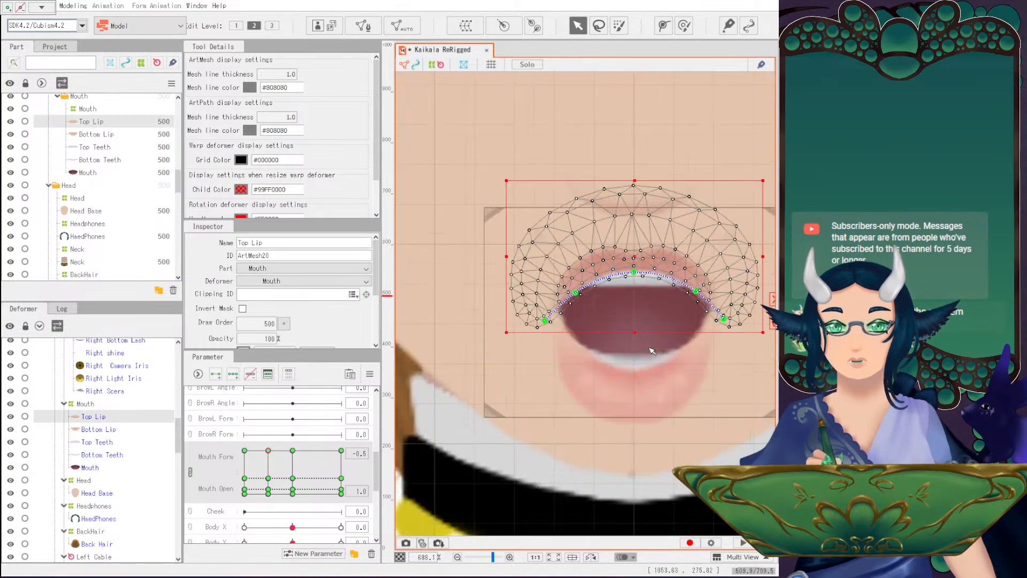
{"action": "scroll", "coordinate": [578, 357], "scroll_direction": "down", "scroll_amount": 2}
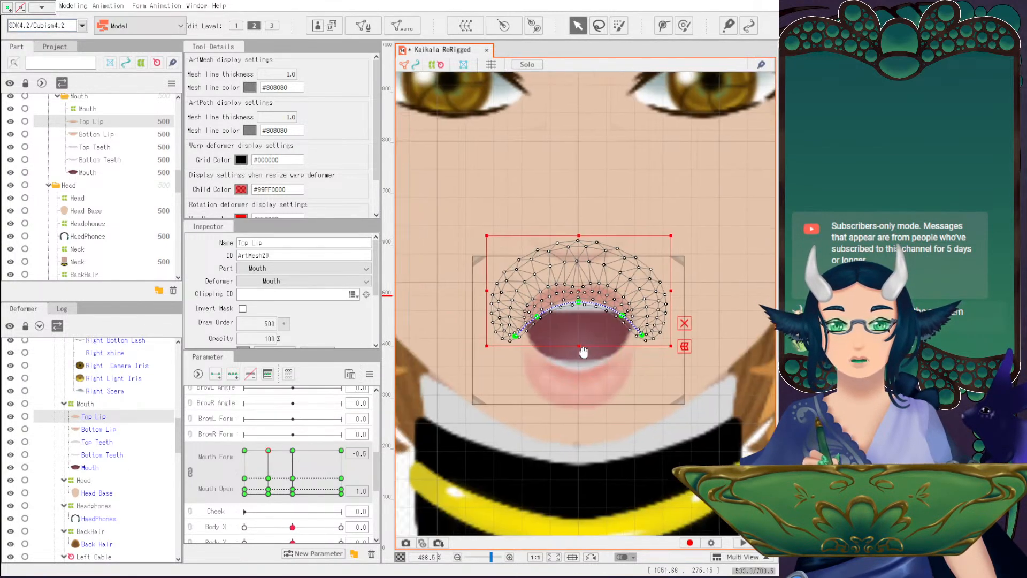
Copy the Bottom Lip's open shape from the Mouth Form 0 key to the Mouth Form -1.0 key at Mouth Open 1.0.
{"action": "left_click", "coordinate": [244, 451]}
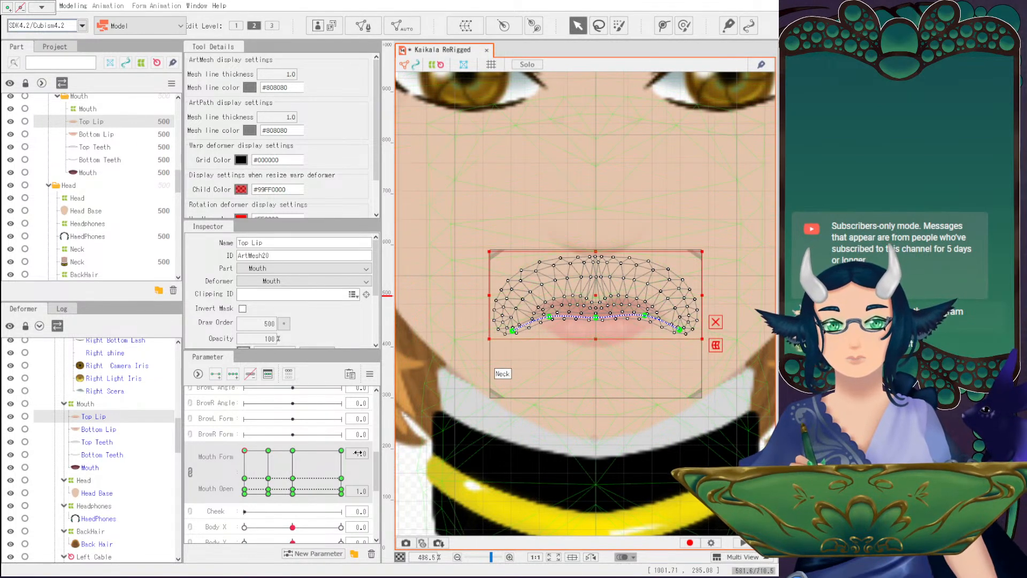
{"action": "left_click", "coordinate": [107, 429]}
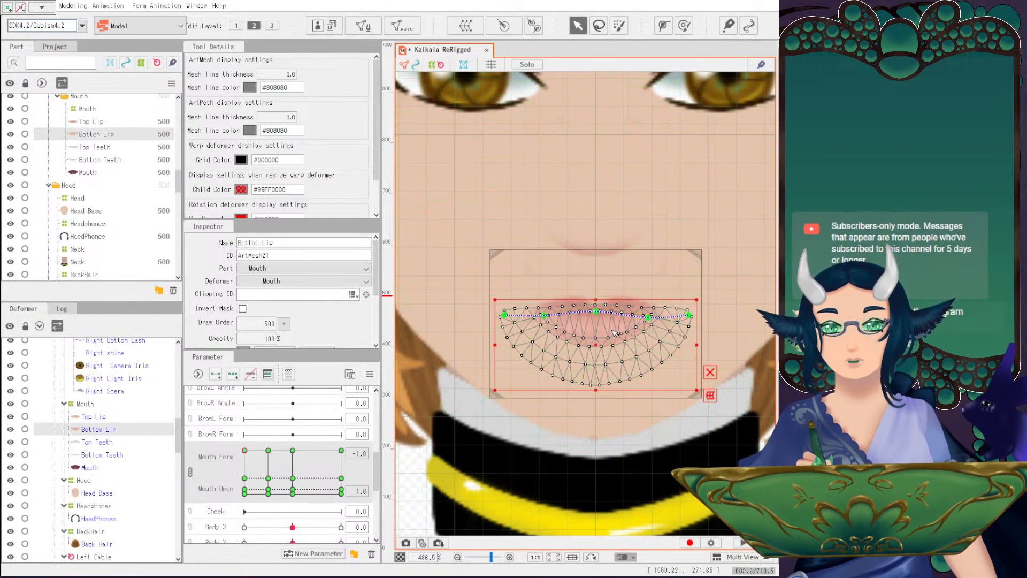
{"action": "left_click", "coordinate": [292, 451]}
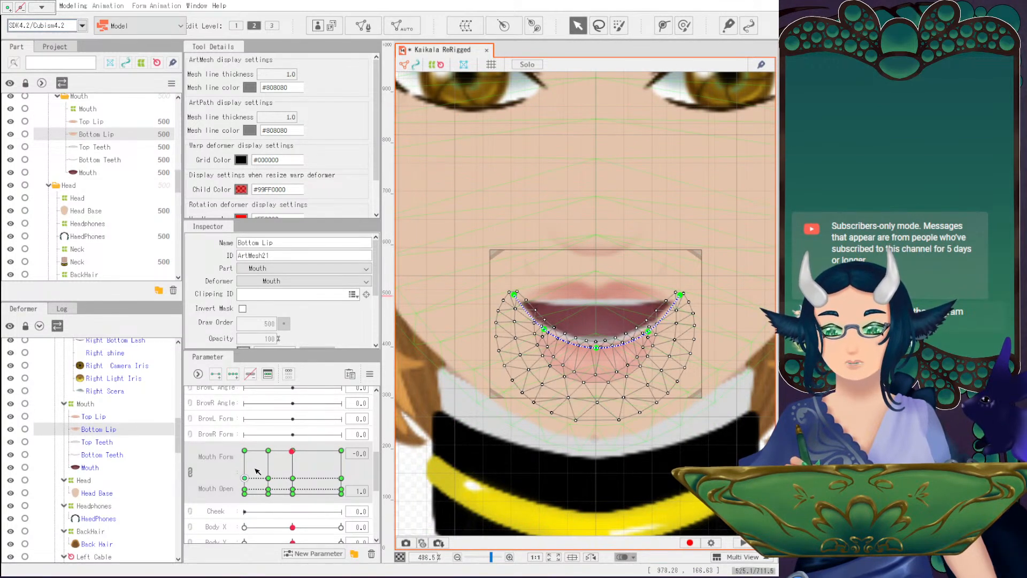
{"action": "left_click", "coordinate": [245, 451]}
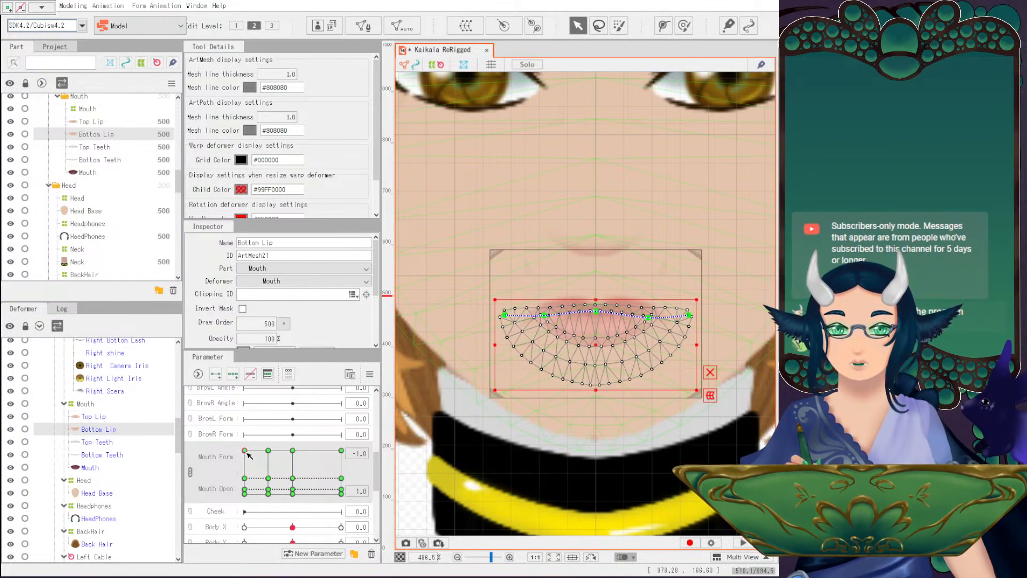
{"action": "key", "text": "ctrl+v"}
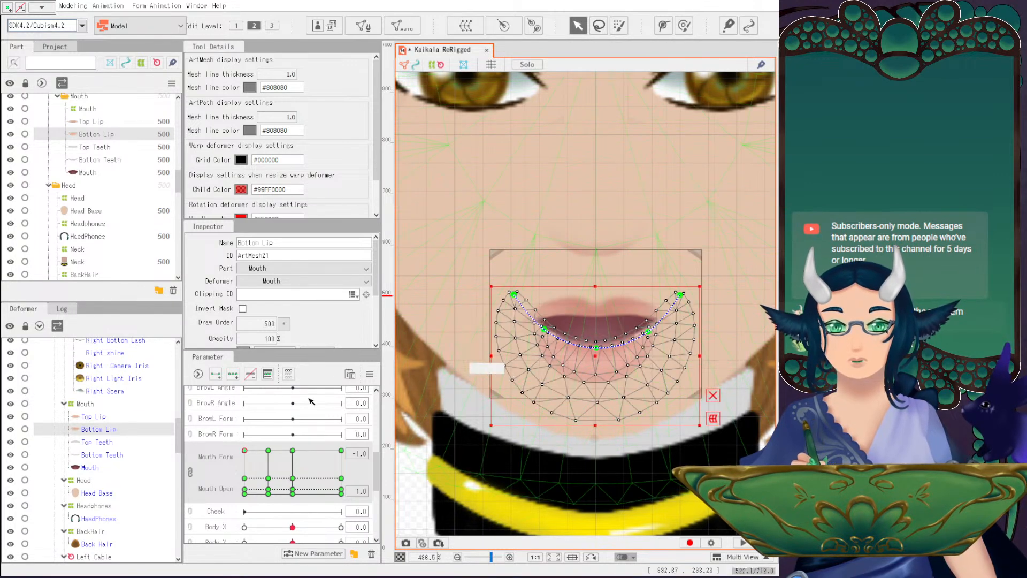
{"action": "left_click", "coordinate": [294, 451]}
{"action": "left_click", "coordinate": [245, 451]}
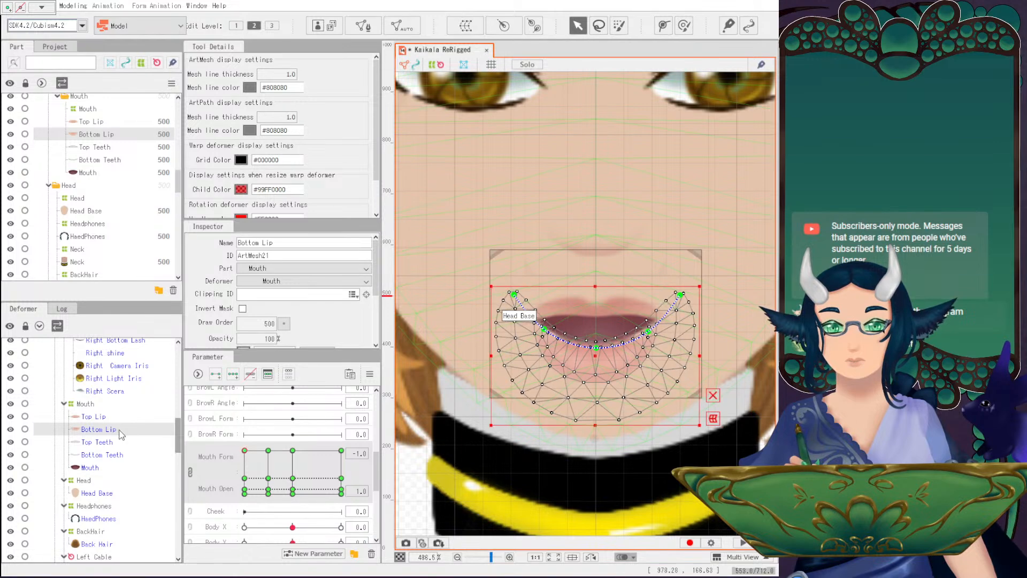
Raise the whole Top Lip at the Mouth Form -1.0, Mouth Open 1.0 key to open the mouth.
{"action": "left_click", "coordinate": [94, 416]}
{"action": "scroll", "coordinate": [626, 279], "scroll_direction": "up", "scroll_amount": 2}
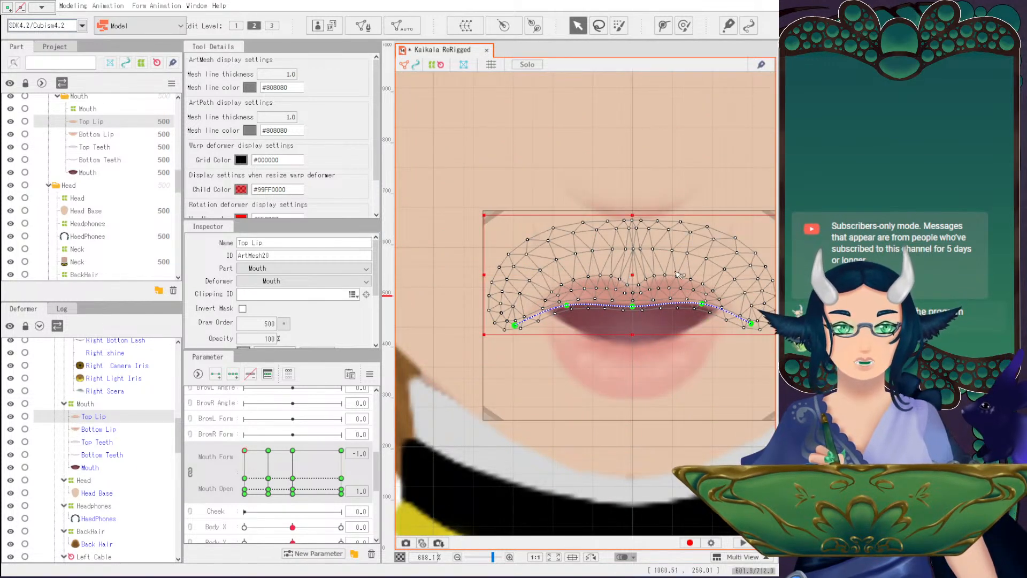
{"action": "left_click_drag", "start_coordinate": [634, 273], "coordinate": [636, 253]}
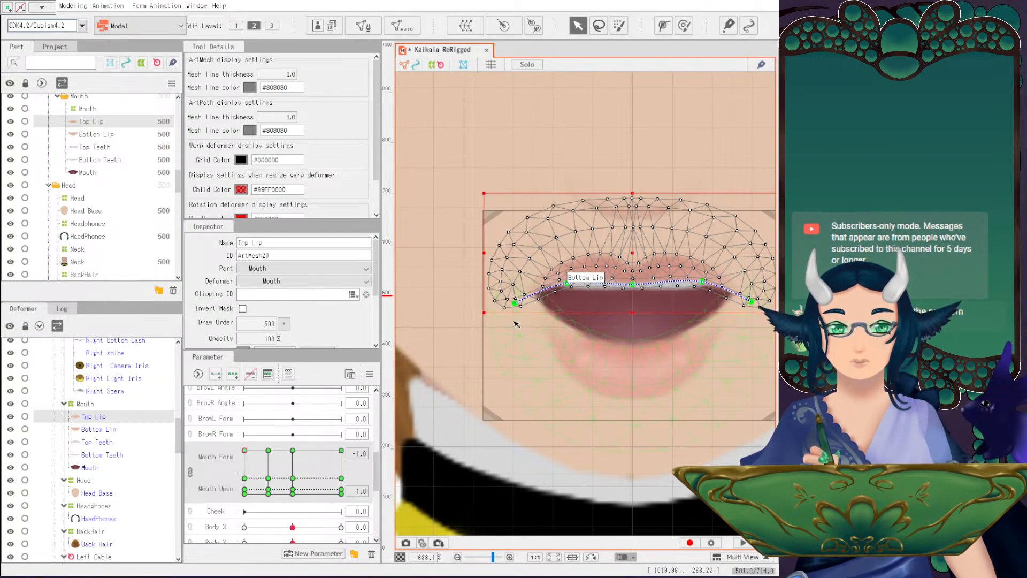
Lower the two corner points of the Top Lip's deform path slightly and bring them a little closer together.
{"action": "left_click", "coordinate": [515, 303]}
{"action": "left_click", "coordinate": [751, 302], "text": "shift"}
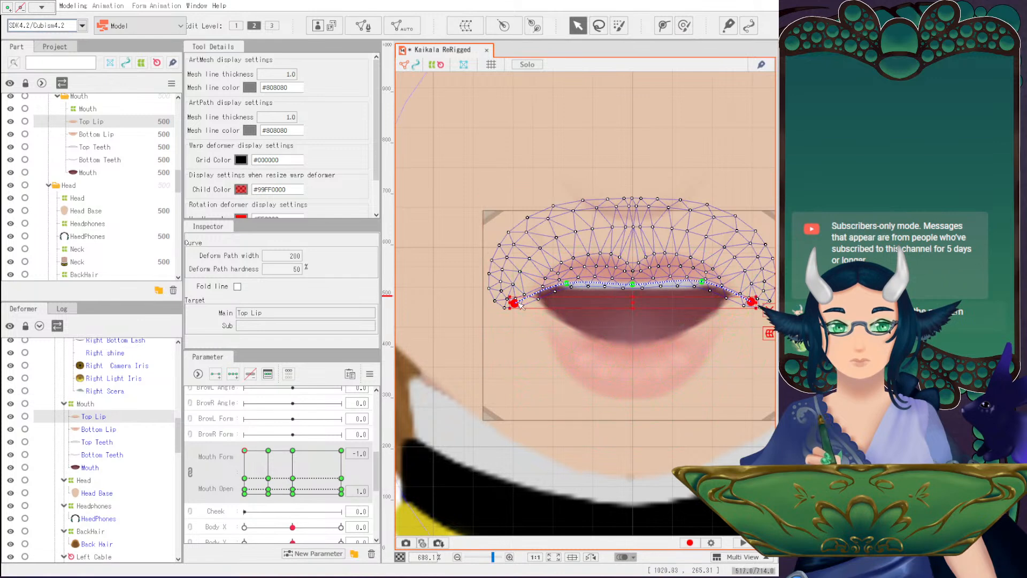
{"action": "left_click_drag", "start_coordinate": [629, 303], "coordinate": [632, 310]}
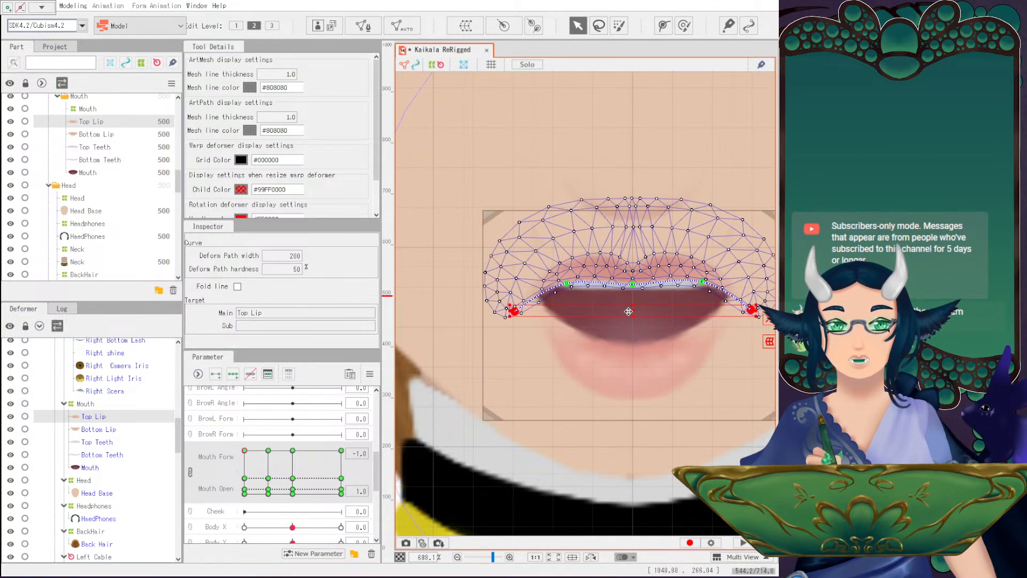
{"action": "left_click_drag", "start_coordinate": [506, 313], "coordinate": [516, 314]}
Move the whole Bottom Lip down at the Mouth Form -1.0 key and check the open mouth on the face.
{"action": "left_click", "coordinate": [106, 429]}
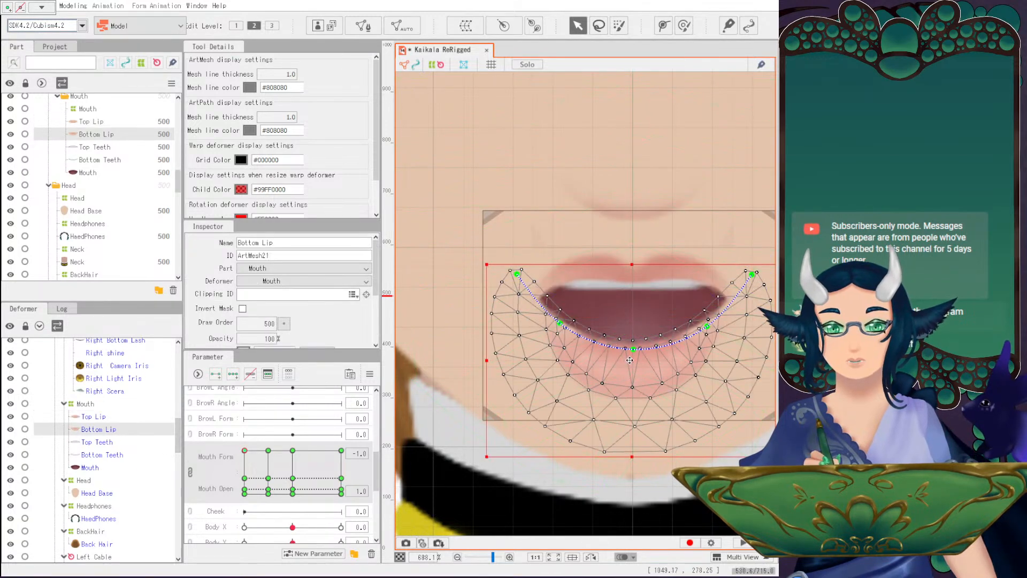
{"action": "left_click_drag", "start_coordinate": [631, 359], "coordinate": [629, 380]}
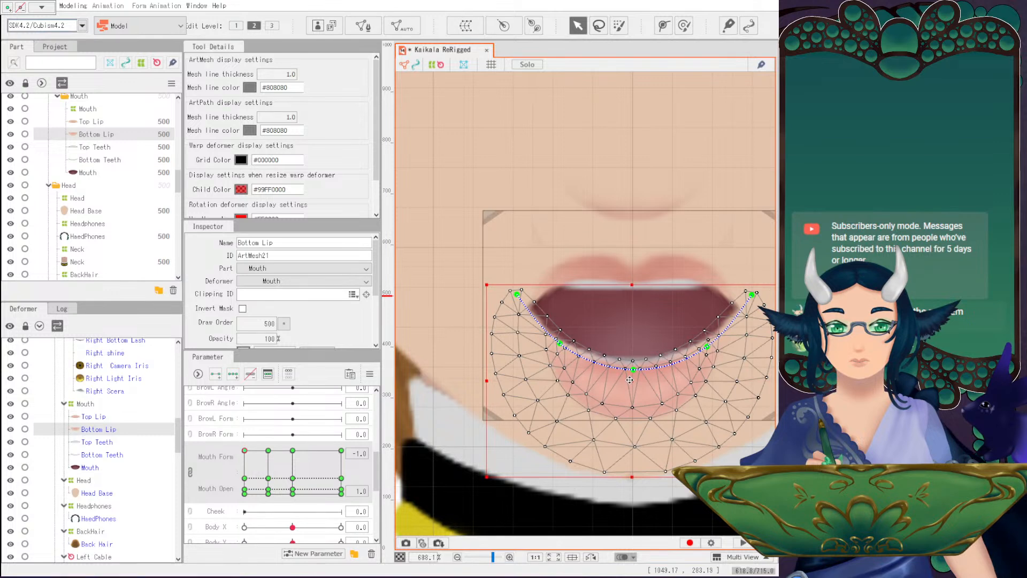
{"action": "scroll", "coordinate": [594, 357], "scroll_direction": "down", "scroll_amount": 2}
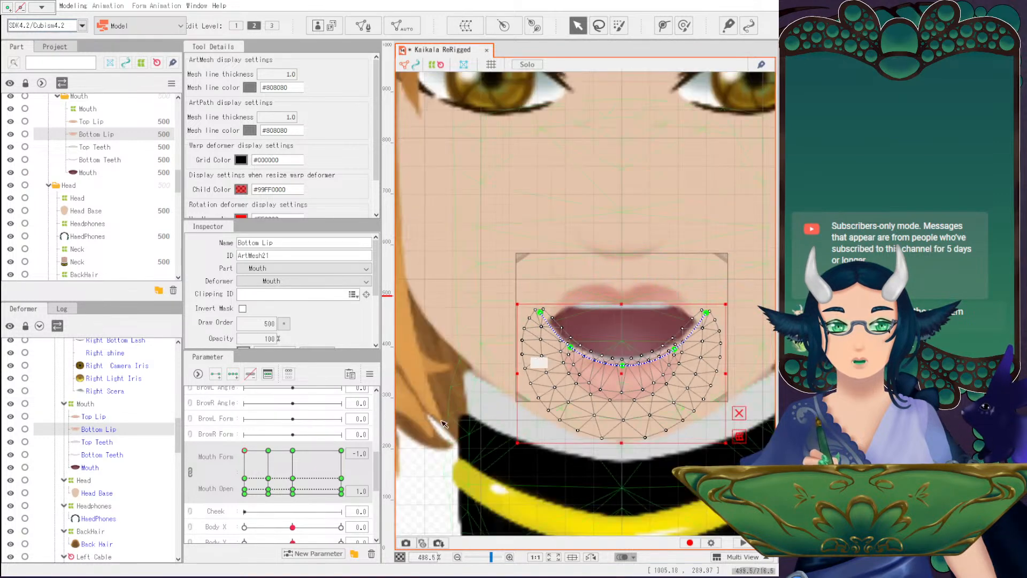
{"action": "left_click", "coordinate": [420, 476]}
{"action": "scroll", "coordinate": [581, 324], "scroll_direction": "up", "scroll_amount": 2}
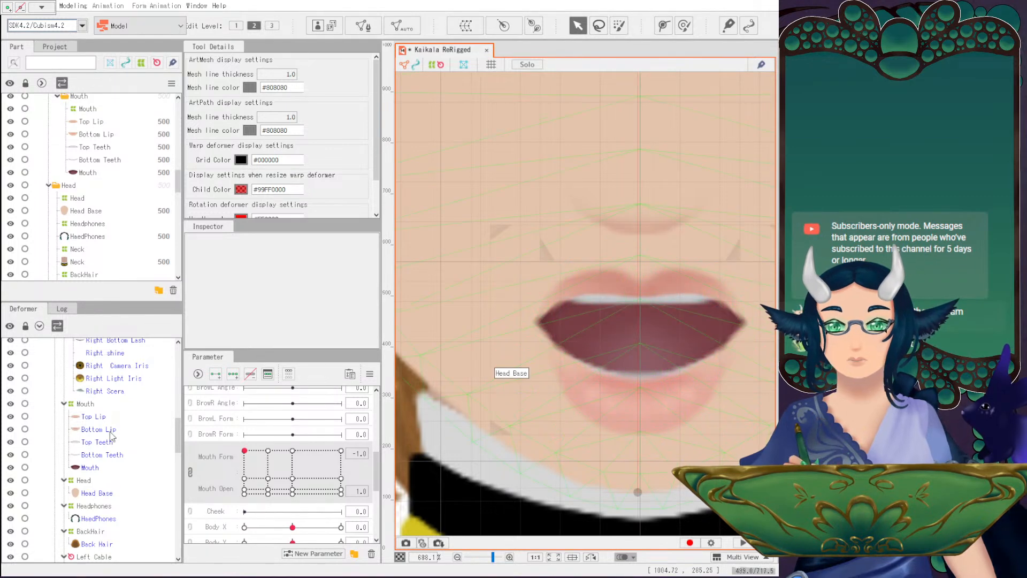
{"action": "left_click", "coordinate": [644, 373]}
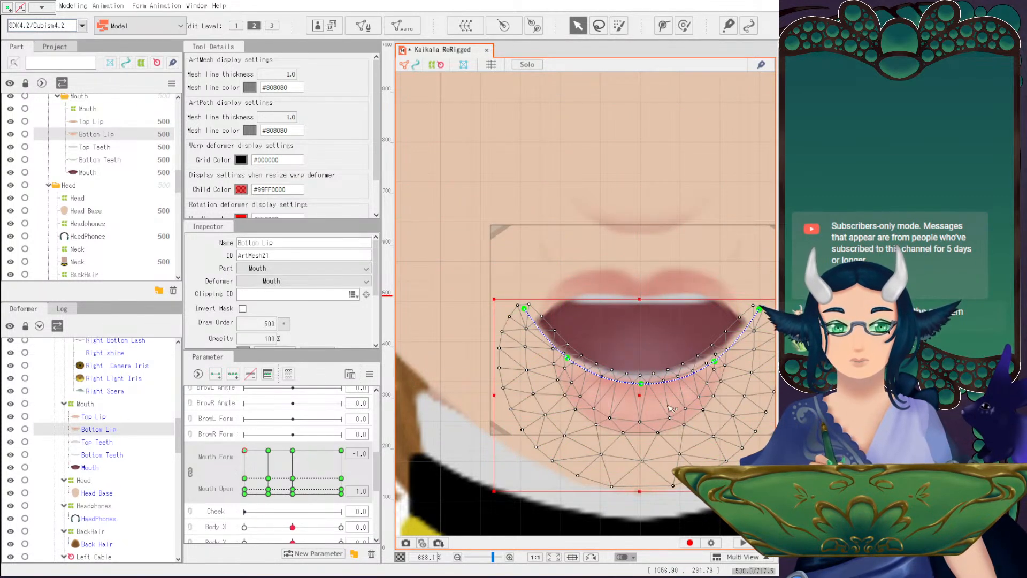
{"action": "left_click_drag", "start_coordinate": [670, 414], "coordinate": [576, 369]}
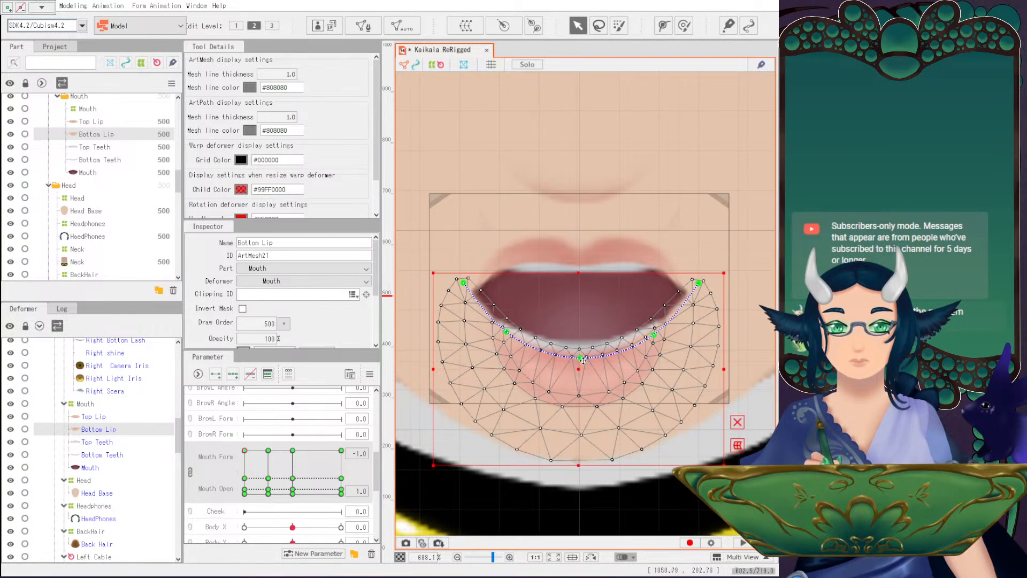
{"action": "scroll", "coordinate": [583, 360], "scroll_direction": "down", "scroll_amount": 3}
{"action": "left_click", "coordinate": [145, 533]}
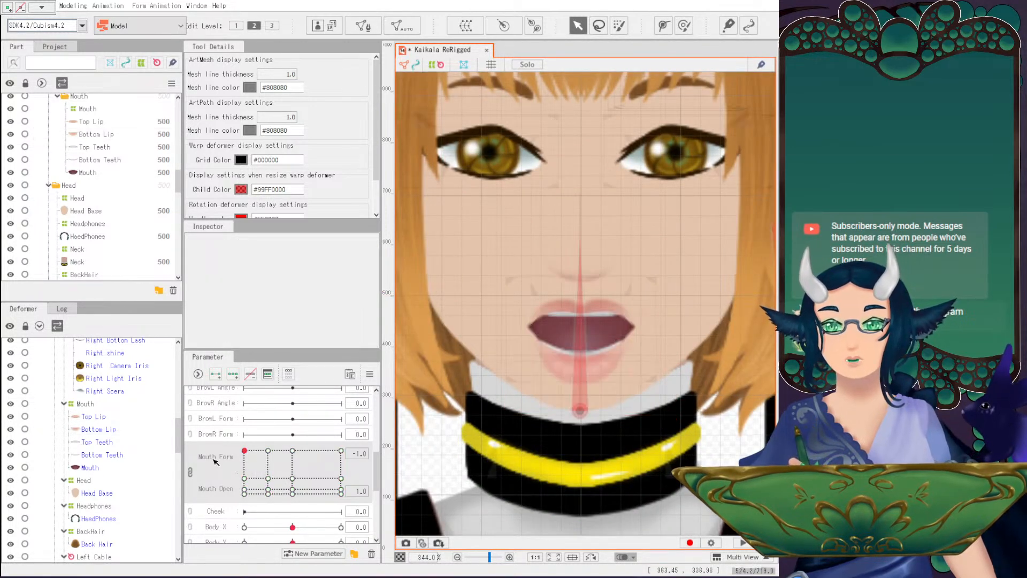
Separate Mouth Form and Mouth Open, add the Head Base mesh to their existing key positions, and combine the two parameters again.
{"action": "left_click", "coordinate": [101, 481]}
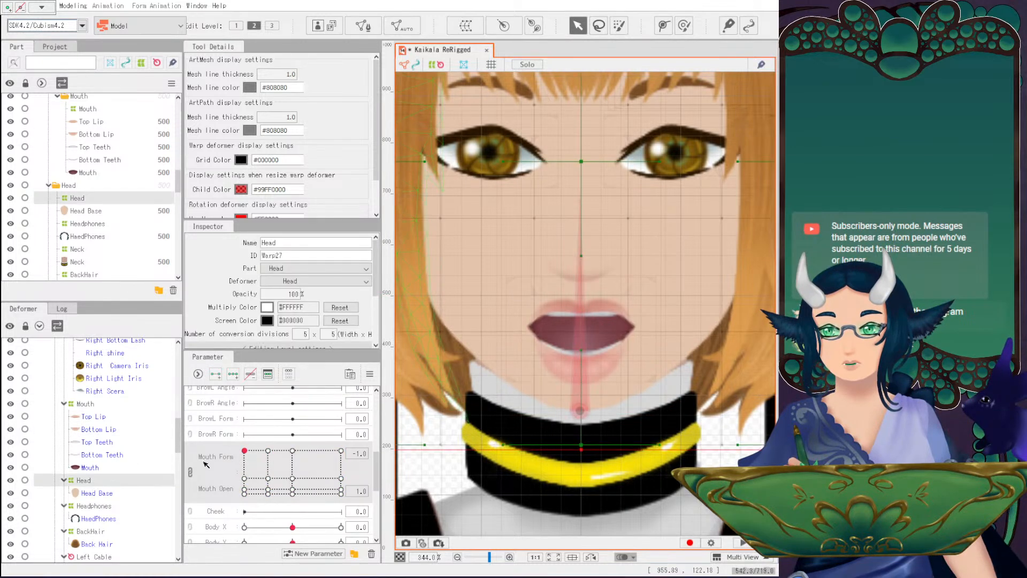
{"action": "left_click", "coordinate": [103, 495]}
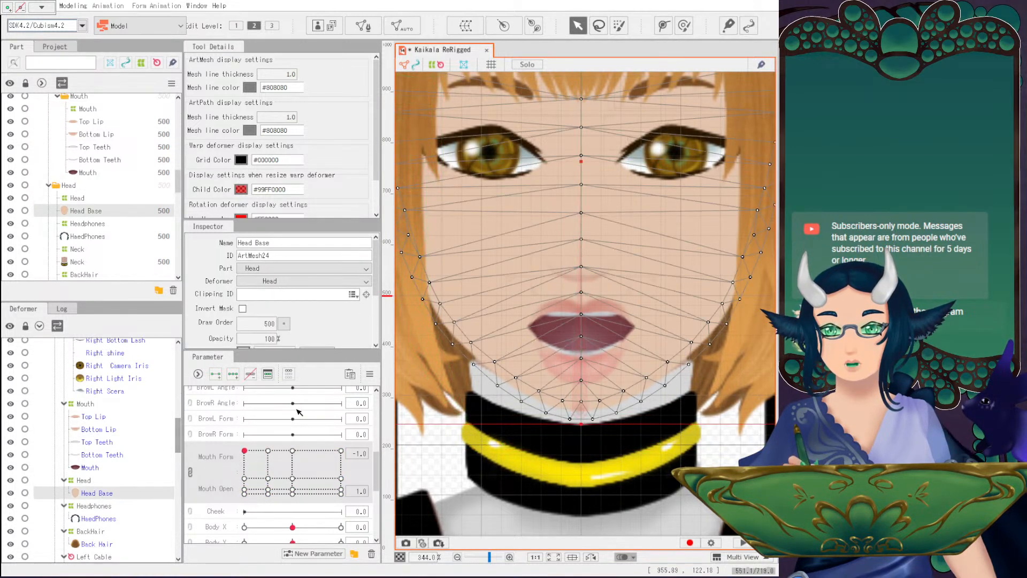
{"action": "left_click", "coordinate": [190, 471]}
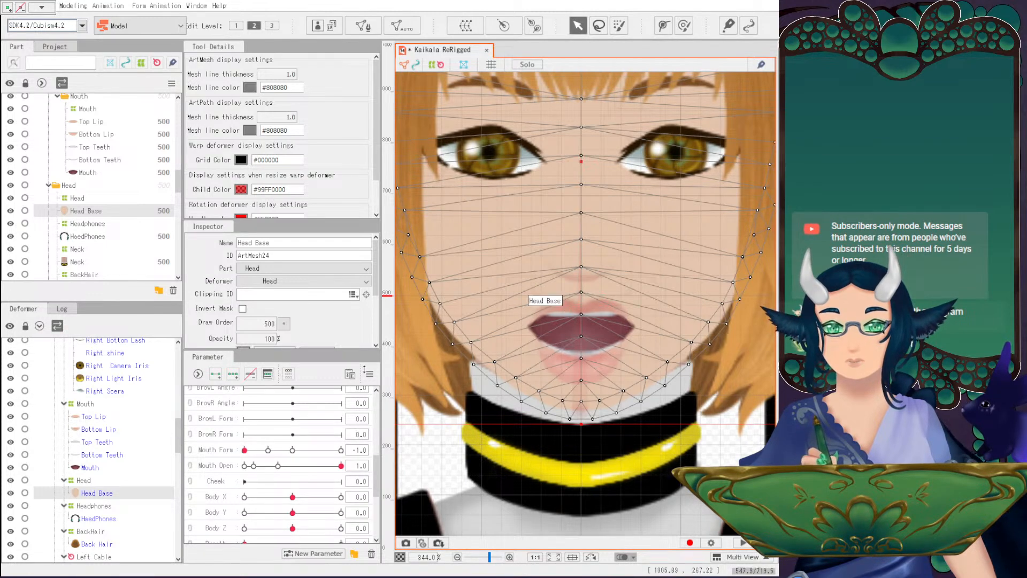
{"action": "left_click", "coordinate": [221, 451]}
{"action": "left_click", "coordinate": [267, 374]}
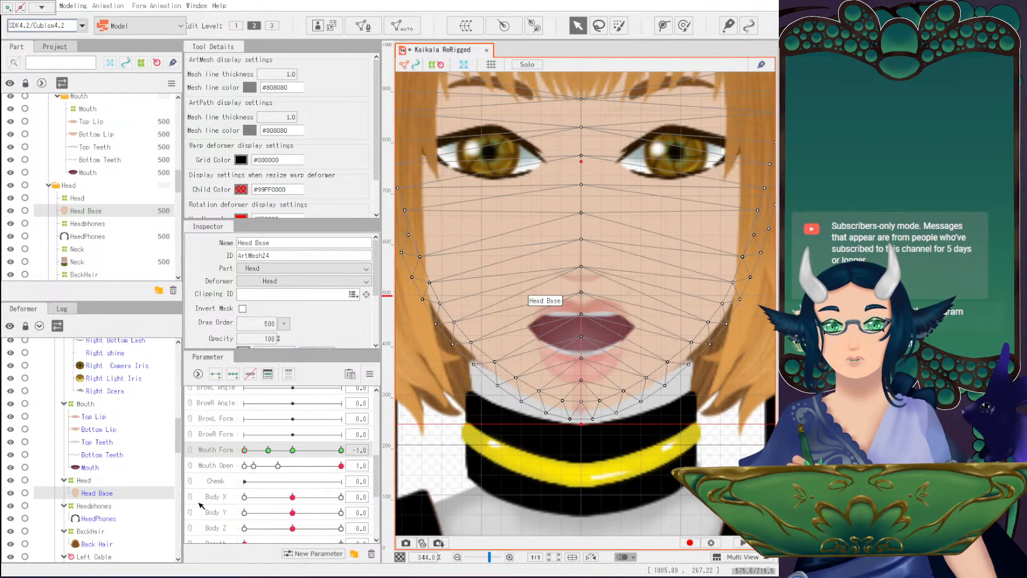
{"action": "left_click", "coordinate": [219, 469]}
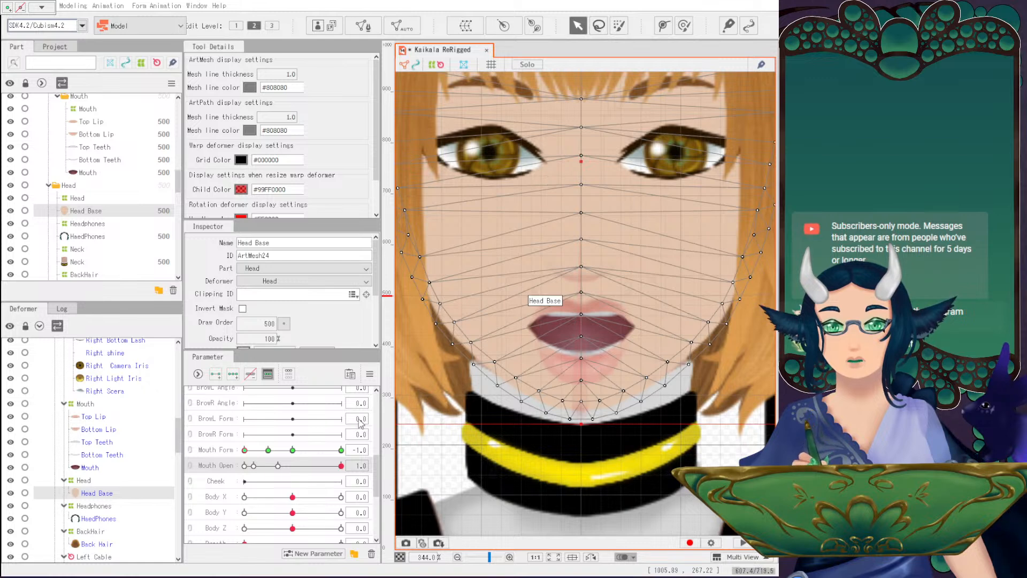
{"action": "left_click", "coordinate": [191, 456]}
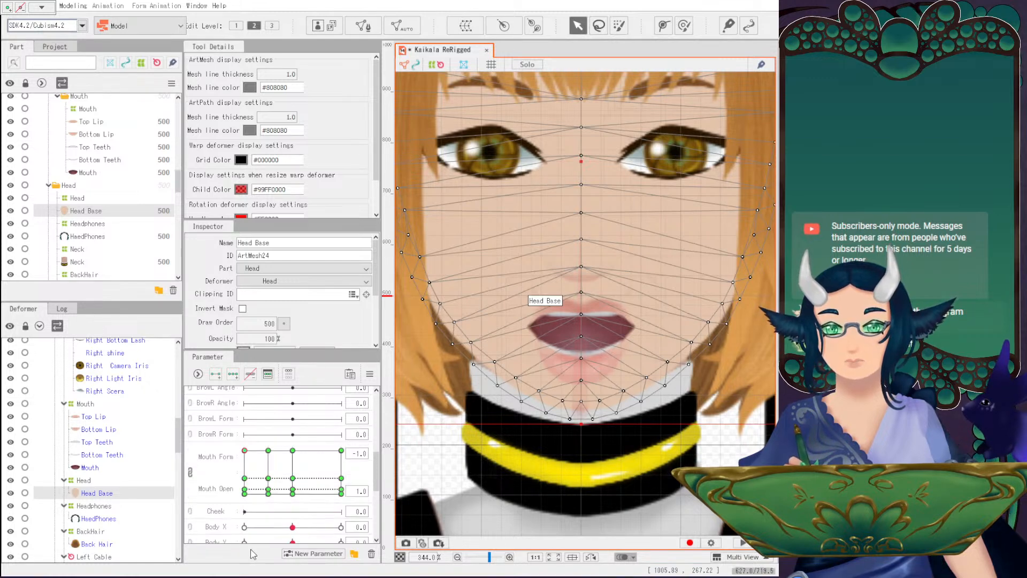
Move the Head Base mesh down slightly at the Mouth Form -0.5, Mouth Open 1.0 key so the chin drops.
{"action": "left_click", "coordinate": [268, 451]}
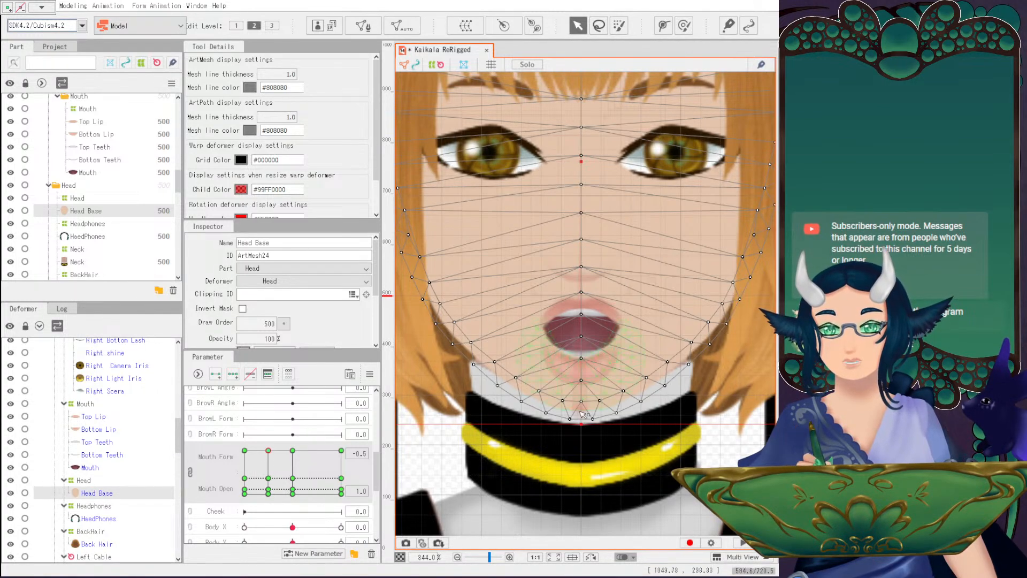
{"action": "scroll", "coordinate": [589, 424], "scroll_direction": "down", "scroll_amount": 3}
{"action": "scroll", "coordinate": [588, 424], "scroll_direction": "up", "scroll_amount": 3}
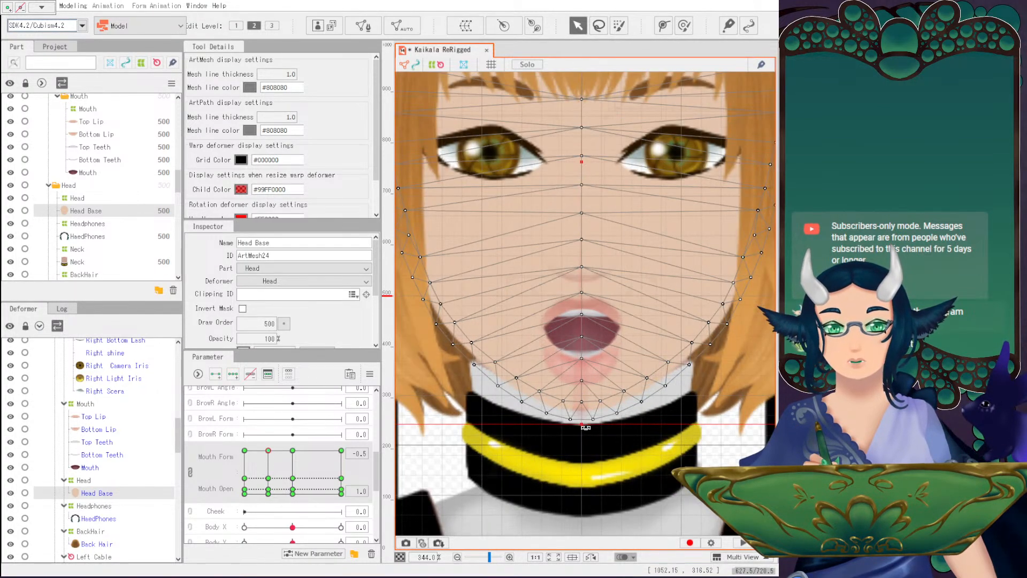
{"action": "left_click_drag", "start_coordinate": [586, 428], "coordinate": [586, 432]}
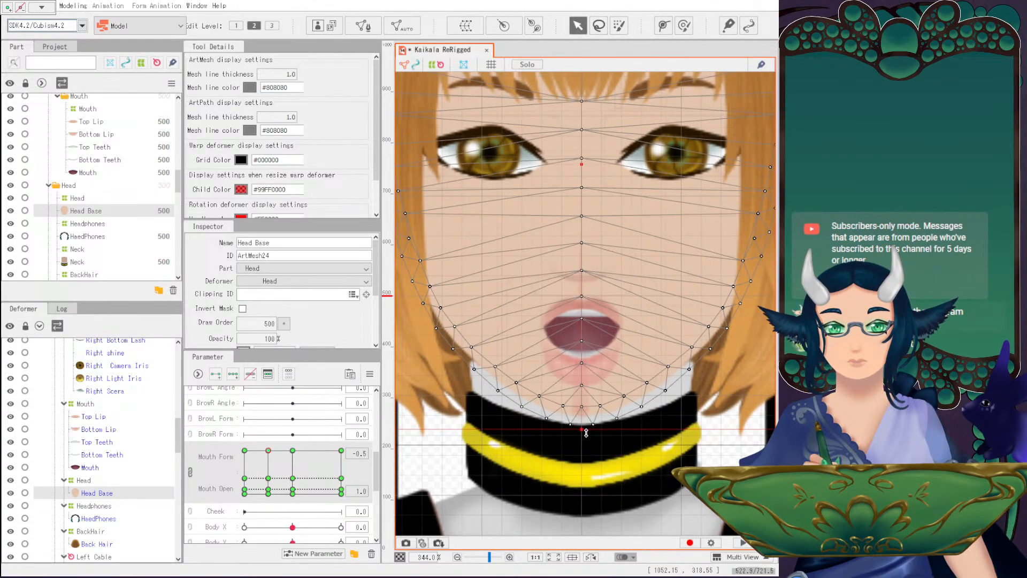
{"action": "mouse_move", "coordinate": [268, 450]}
{"action": "left_mouse_down"}
{"action": "mouse_move", "coordinate": [292, 450]}
{"action": "mouse_move", "coordinate": [268, 449]}
{"action": "left_mouse_up"}
{"action": "left_click", "coordinate": [451, 462]}
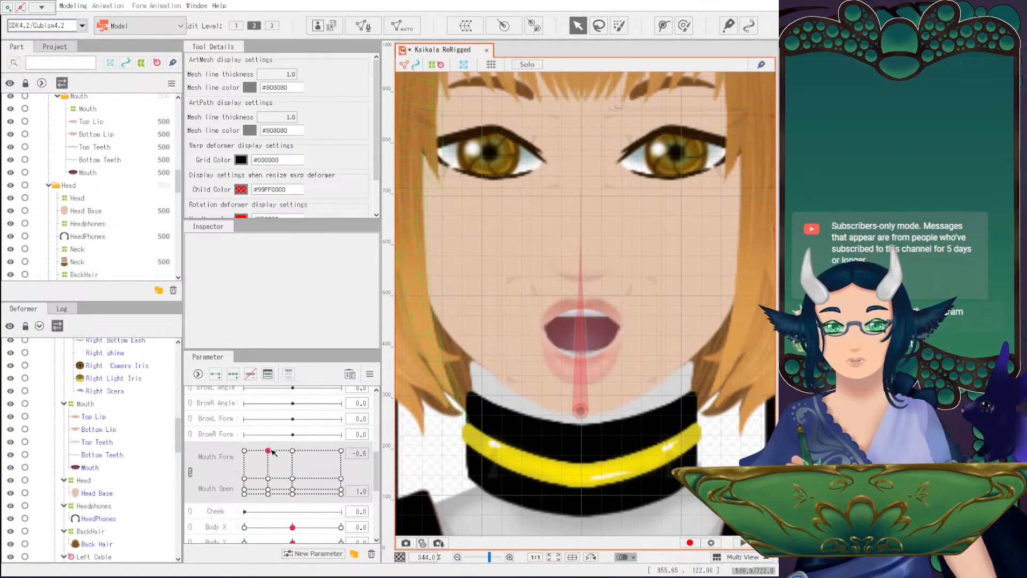
Lower the Head Base mesh slightly at the Mouth Form -1.0, Mouth Open 1.0 key as well.
{"action": "left_click", "coordinate": [96, 493]}
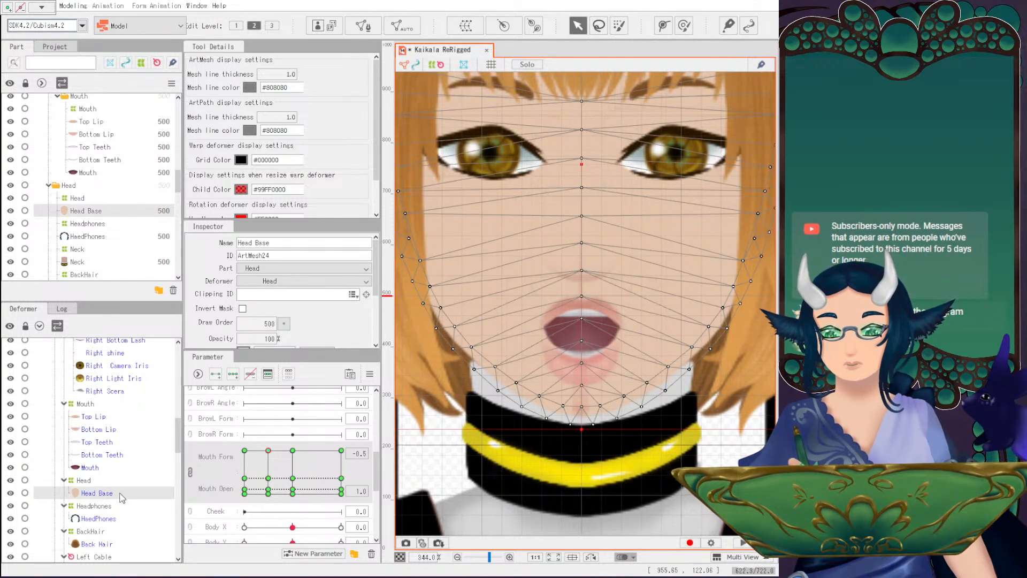
{"action": "left_click", "coordinate": [244, 450]}
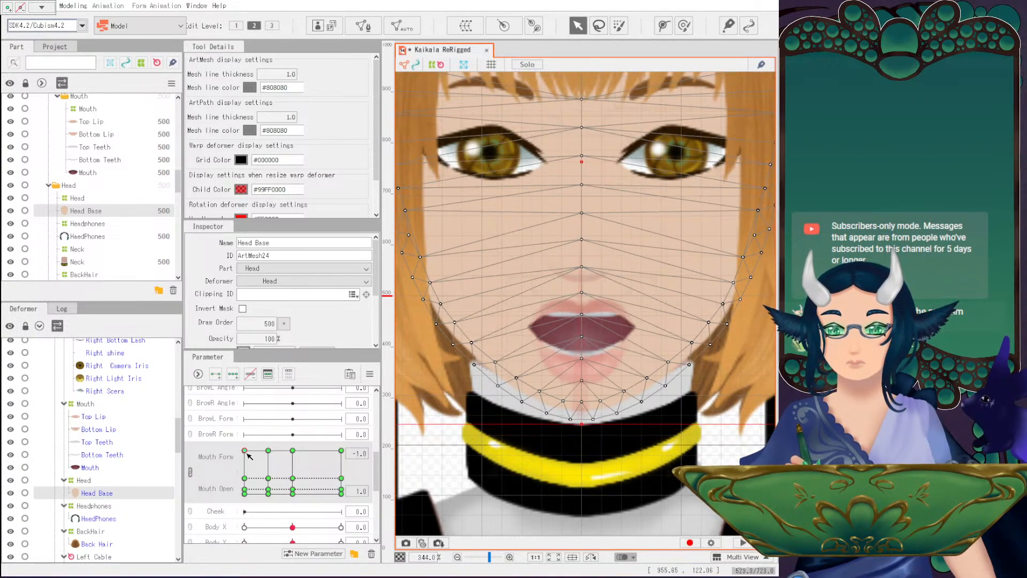
{"action": "left_click_drag", "start_coordinate": [446, 424], "coordinate": [446, 430]}
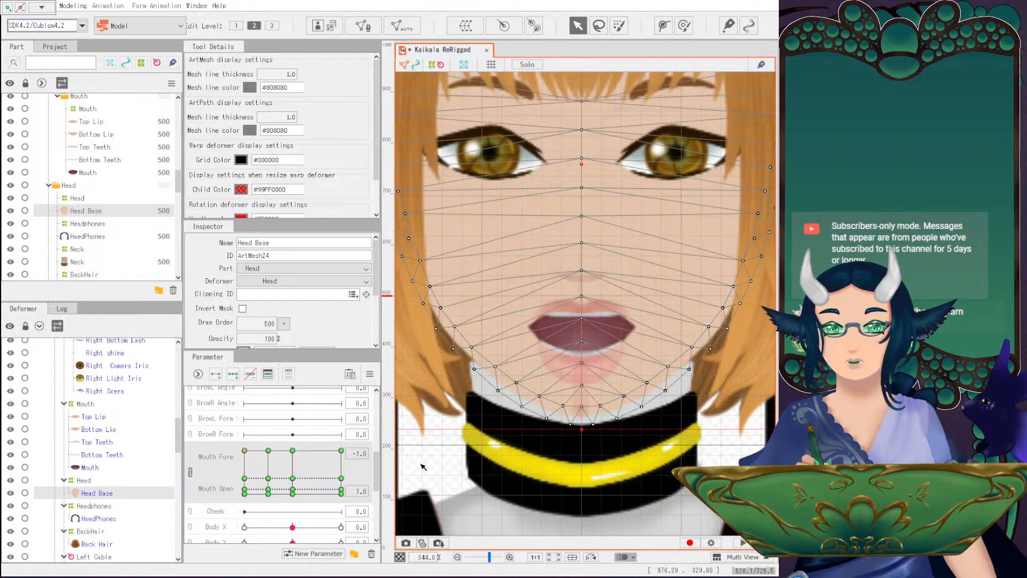
{"action": "left_click", "coordinate": [449, 437]}
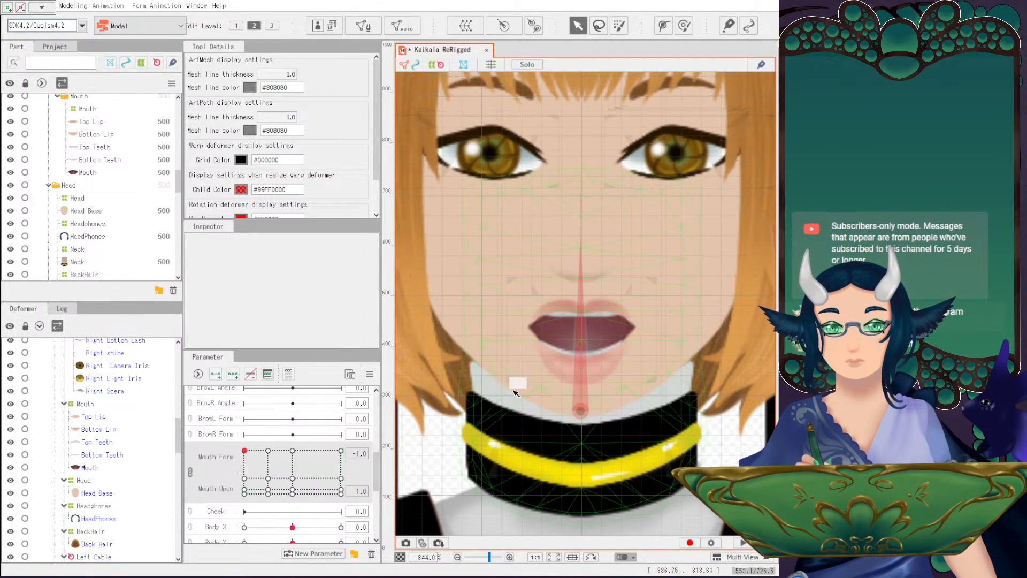
Copy the shape of the lips, teeth and Mouth from the Mouth Form -1.0, Mouth Open 1.0 key to the Mouth Open 0.3 key.
{"action": "left_click", "coordinate": [268, 450]}
{"action": "left_click_drag", "start_coordinate": [268, 452], "coordinate": [244, 476]}
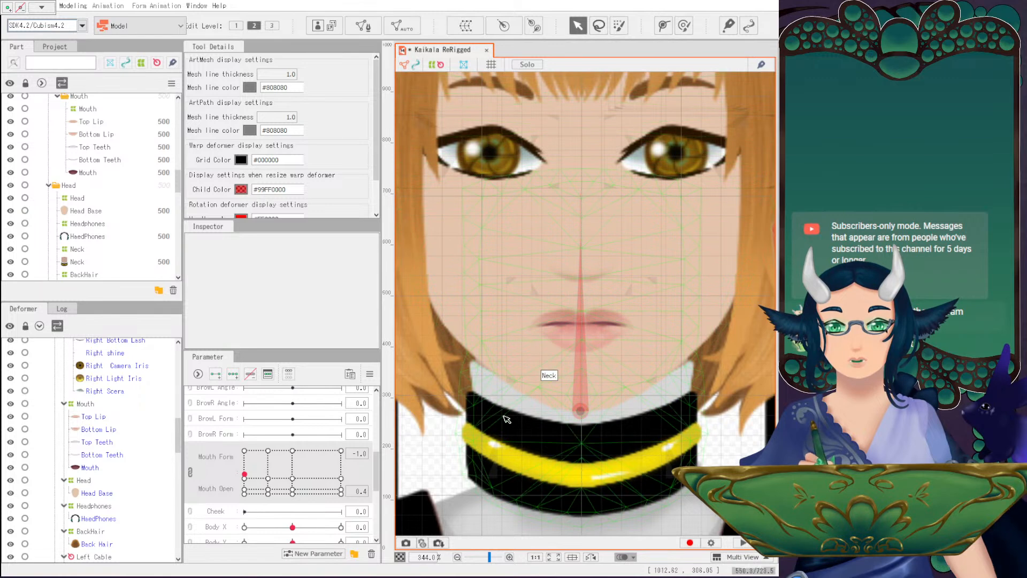
{"action": "left_click_drag", "start_coordinate": [268, 452], "coordinate": [345, 480]}
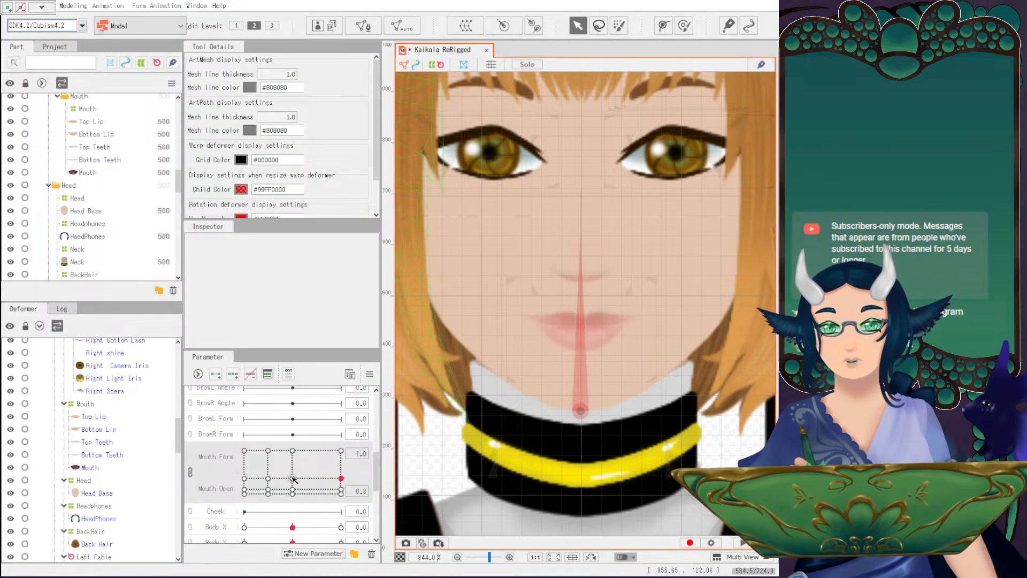
{"action": "left_click_drag", "start_coordinate": [269, 452], "coordinate": [244, 478]}
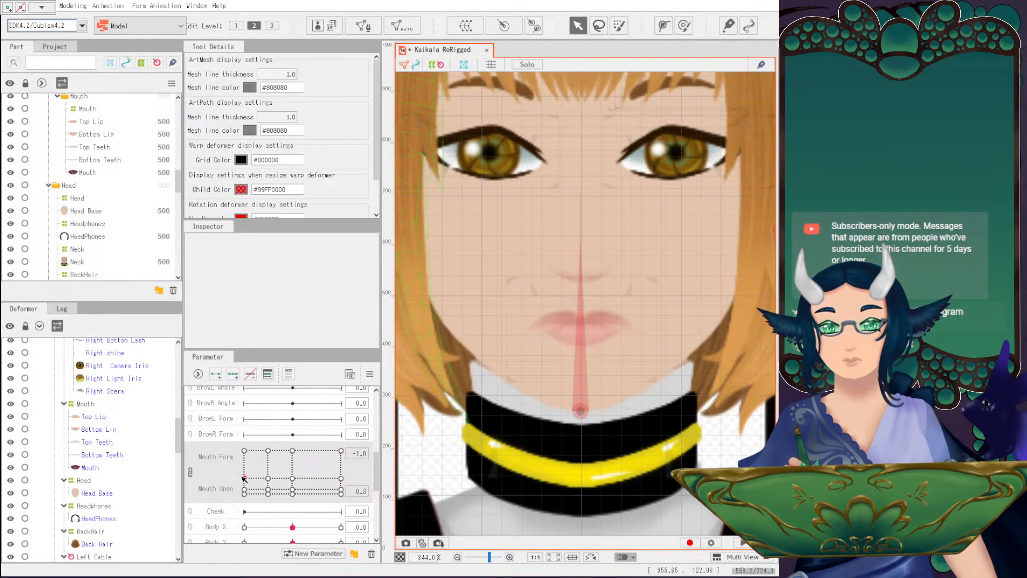
{"action": "left_click", "coordinate": [245, 451]}
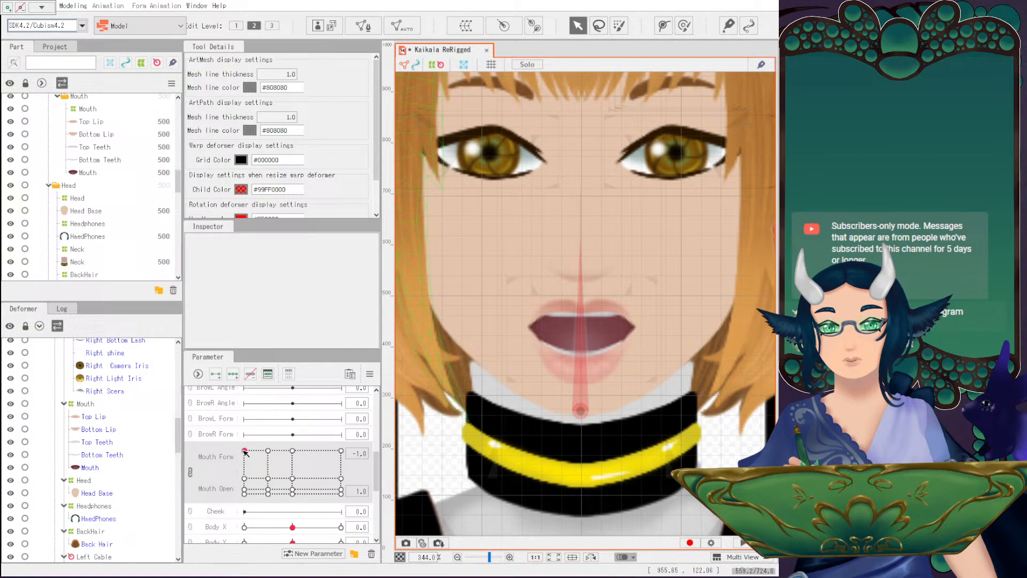
{"action": "left_click", "coordinate": [90, 467]}
{"action": "left_click", "coordinate": [94, 418], "text": "shift"}
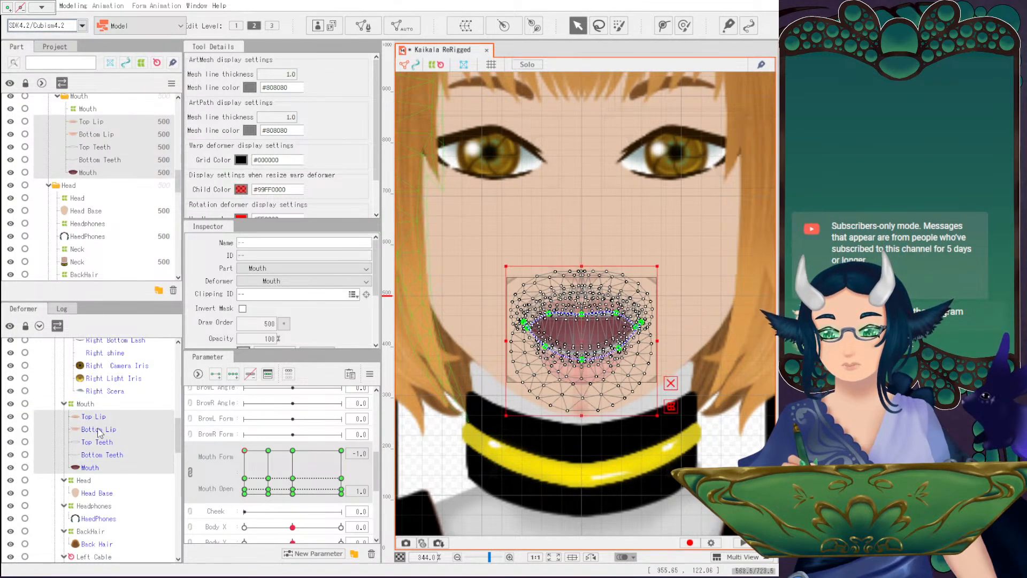
{"action": "left_click", "coordinate": [245, 478]}
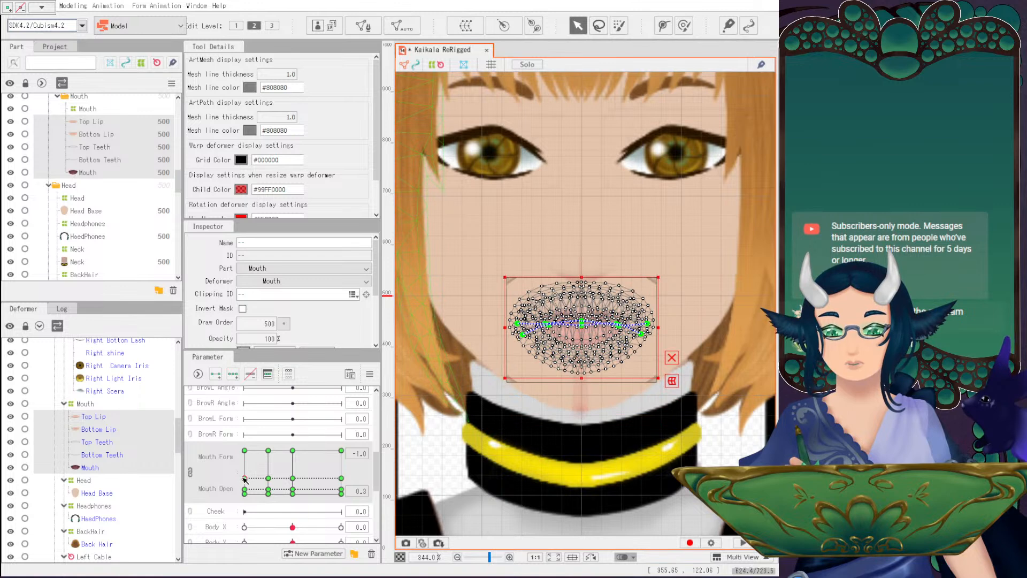
Lower the whole Top Lip slightly at the Mouth Form -1.0, Mouth Open 0.3 key.
{"action": "left_click", "coordinate": [99, 429]}
{"action": "scroll", "coordinate": [625, 373], "scroll_direction": "up", "scroll_amount": 2}
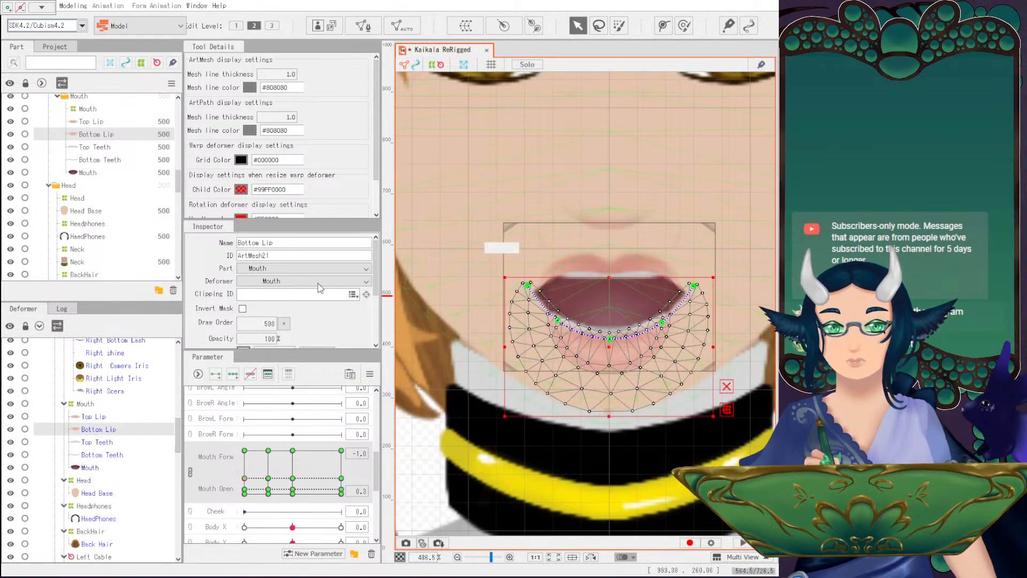
{"action": "left_click", "coordinate": [99, 416]}
{"action": "left_click_drag", "start_coordinate": [613, 260], "coordinate": [609, 265]}
Raise the three middle points of the Bottom Lip's deform path together to narrow the mouth opening.
{"action": "left_click", "coordinate": [571, 378]}
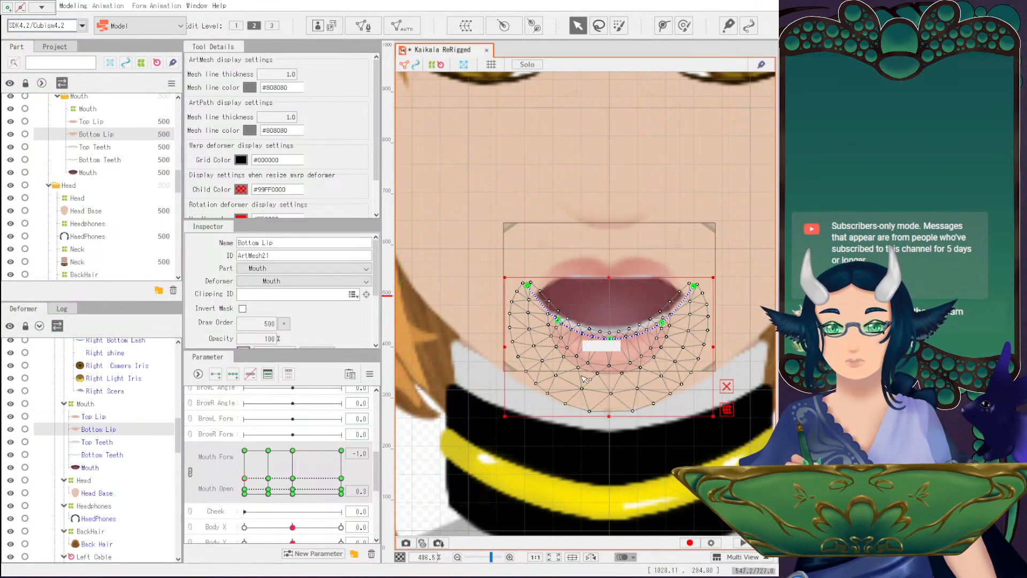
{"action": "left_click", "coordinate": [558, 321]}
{"action": "left_click", "coordinate": [609, 338], "text": "shift"}
{"action": "left_click", "coordinate": [661, 323], "text": "shift"}
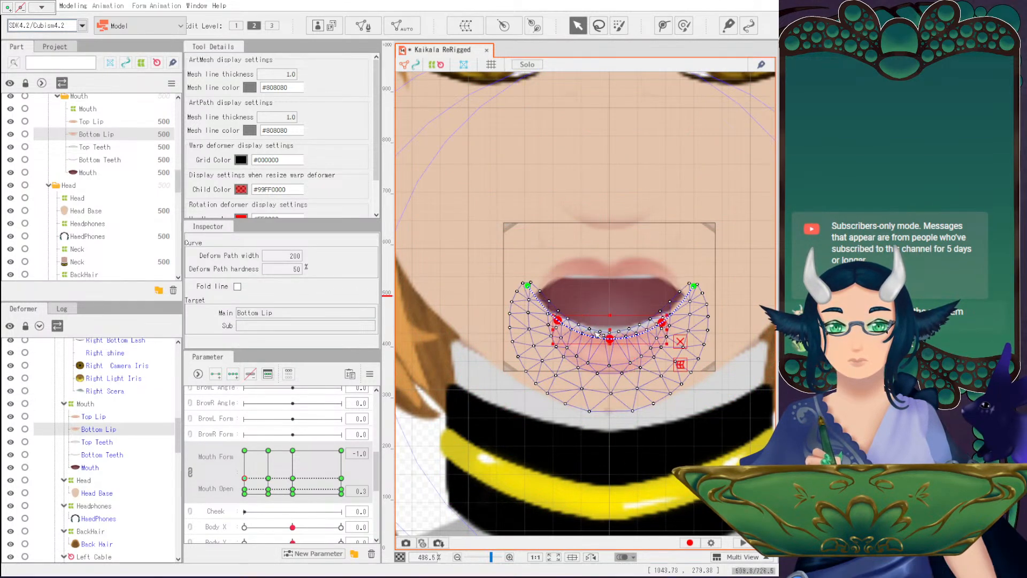
{"action": "left_click_drag", "start_coordinate": [612, 328], "coordinate": [611, 311]}
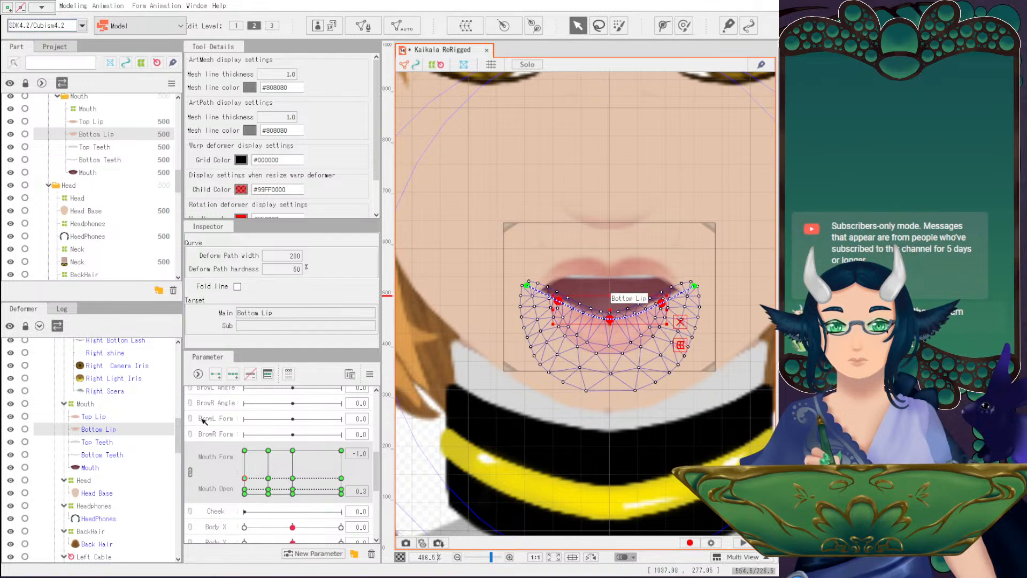
Raise the centre point of the Bottom Lip's deform path a little more and shift the whole lip up slightly.
{"action": "left_click", "coordinate": [111, 432]}
{"action": "left_click_drag", "start_coordinate": [616, 322], "coordinate": [616, 314]}
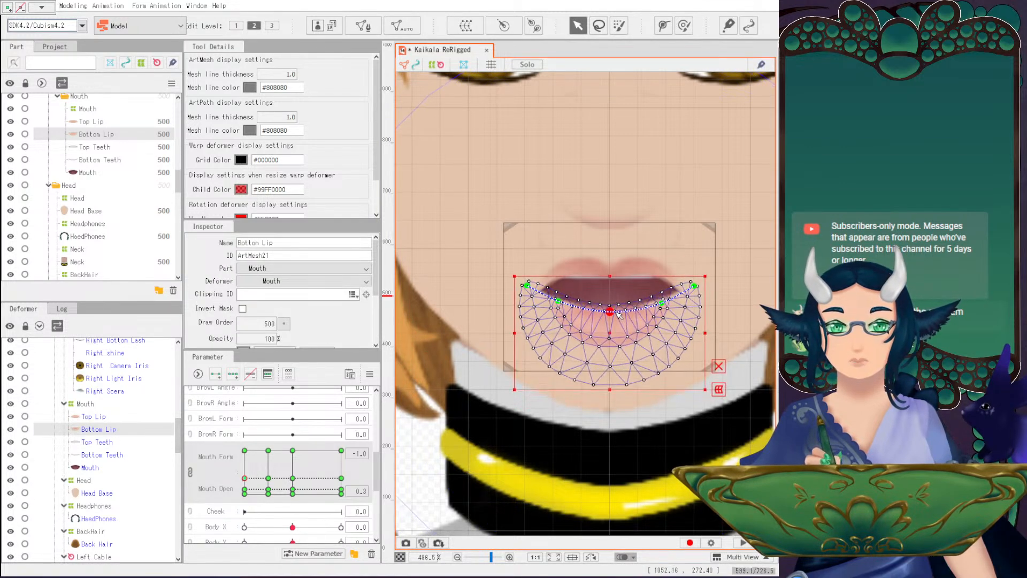
{"action": "left_click", "coordinate": [102, 428]}
{"action": "left_click_drag", "start_coordinate": [607, 332], "coordinate": [607, 326]}
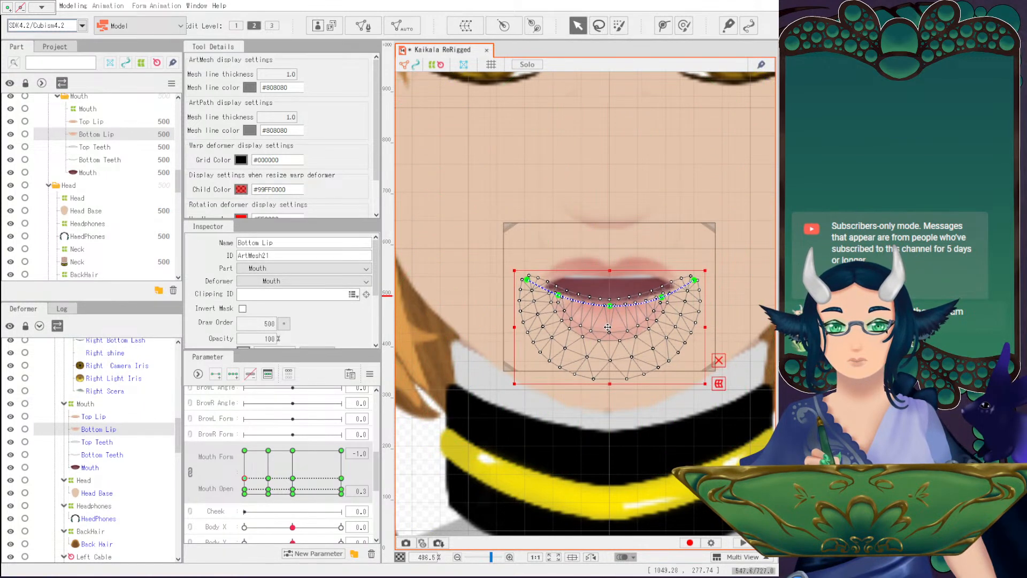
Move the Bottom Teeth up behind the Bottom Lip at Mouth Open 0.3 and compare their position with the Mouth Open 1.0 keys.
{"action": "left_click", "coordinate": [97, 454]}
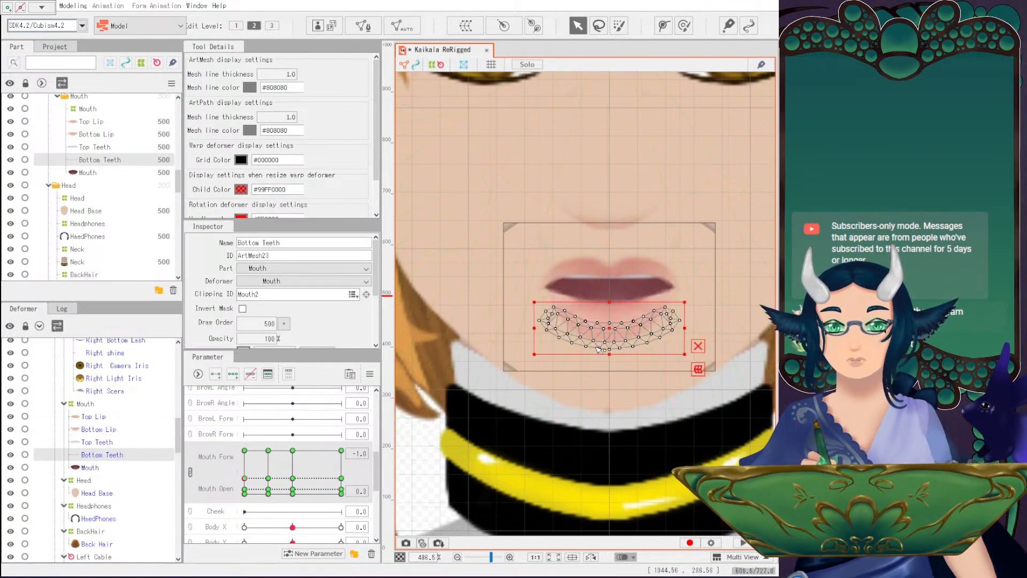
{"action": "left_click_drag", "start_coordinate": [604, 329], "coordinate": [604, 316]}
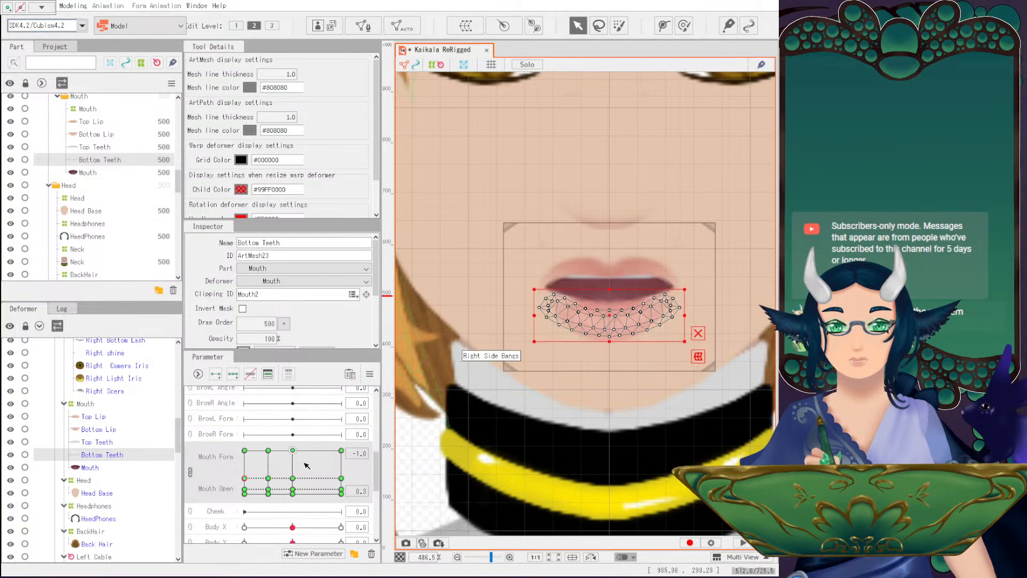
{"action": "left_click_drag", "start_coordinate": [245, 478], "coordinate": [237, 446]}
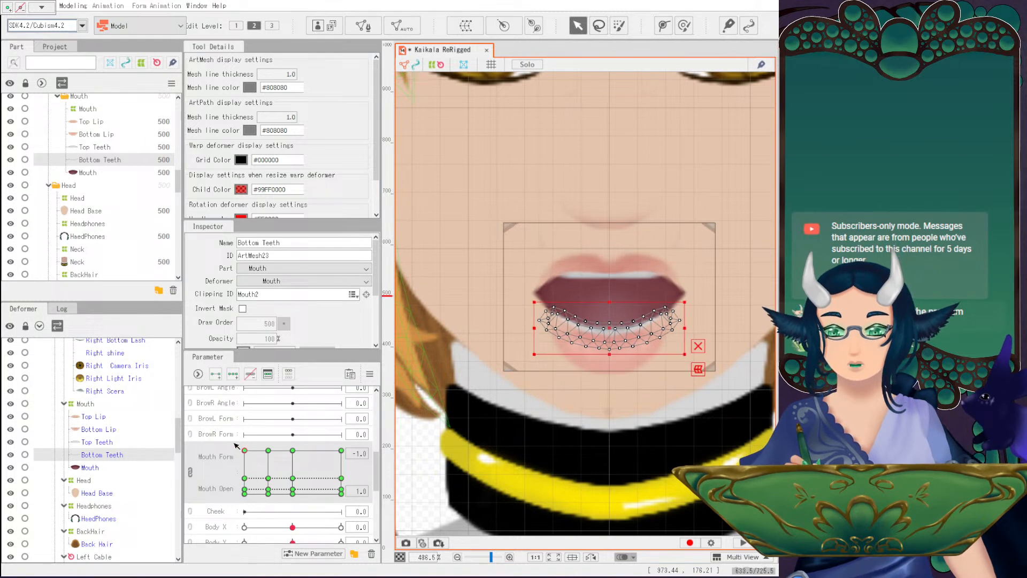
{"action": "left_click", "coordinate": [244, 478]}
{"action": "left_click", "coordinate": [270, 451]}
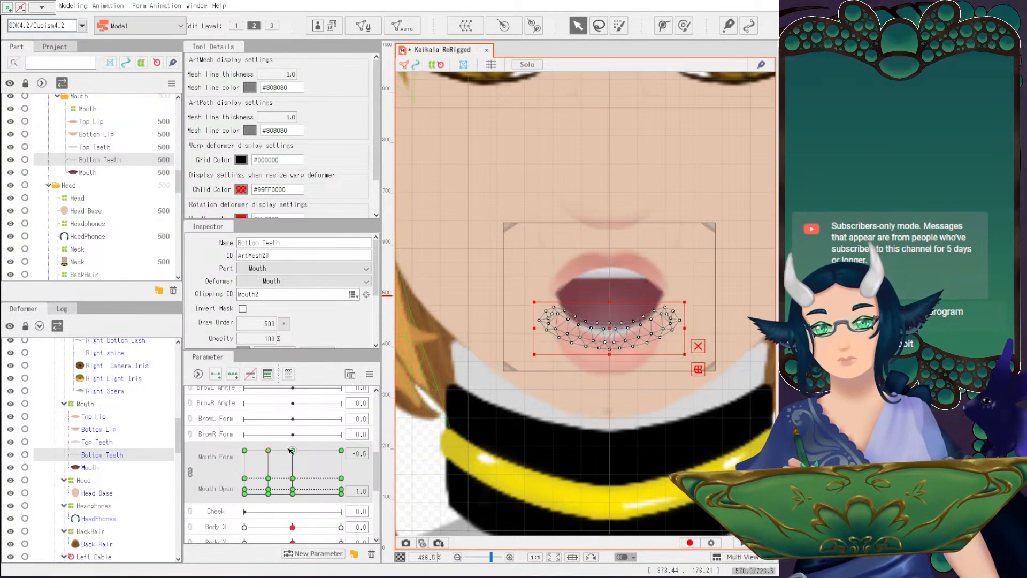
{"action": "left_click", "coordinate": [292, 450]}
{"action": "left_click", "coordinate": [341, 451]}
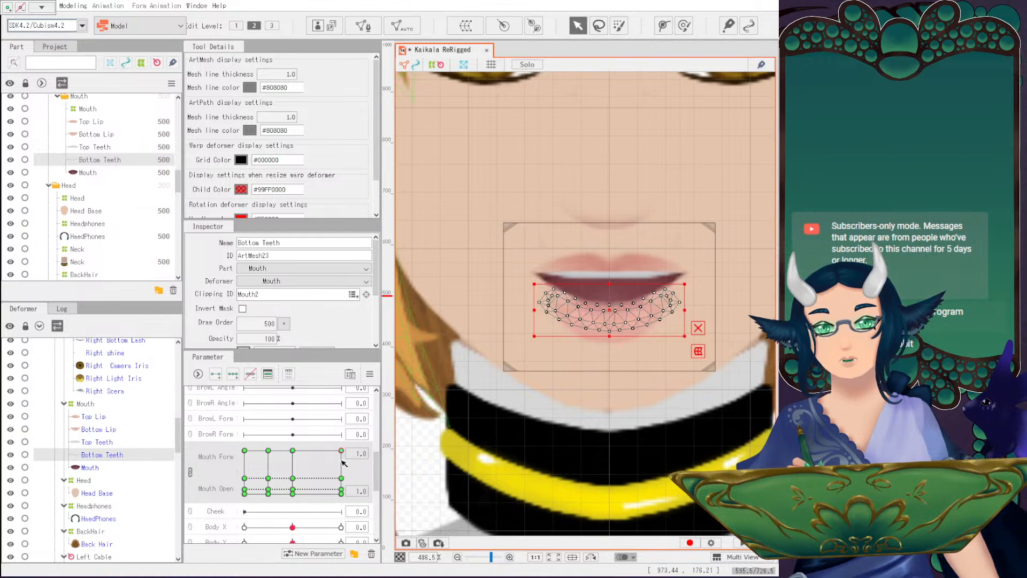
{"action": "left_click", "coordinate": [245, 451]}
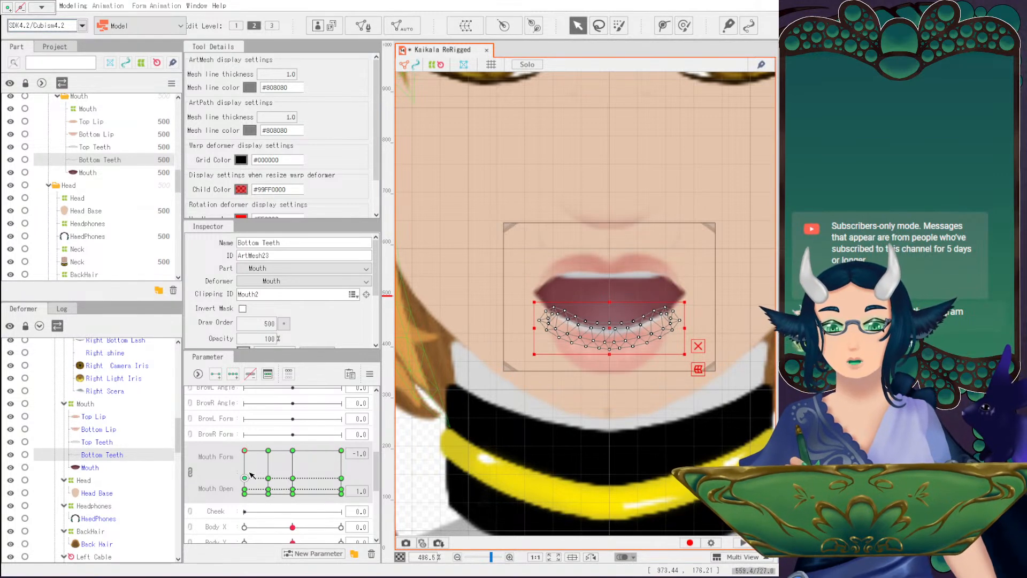
{"action": "left_click", "coordinate": [245, 478]}
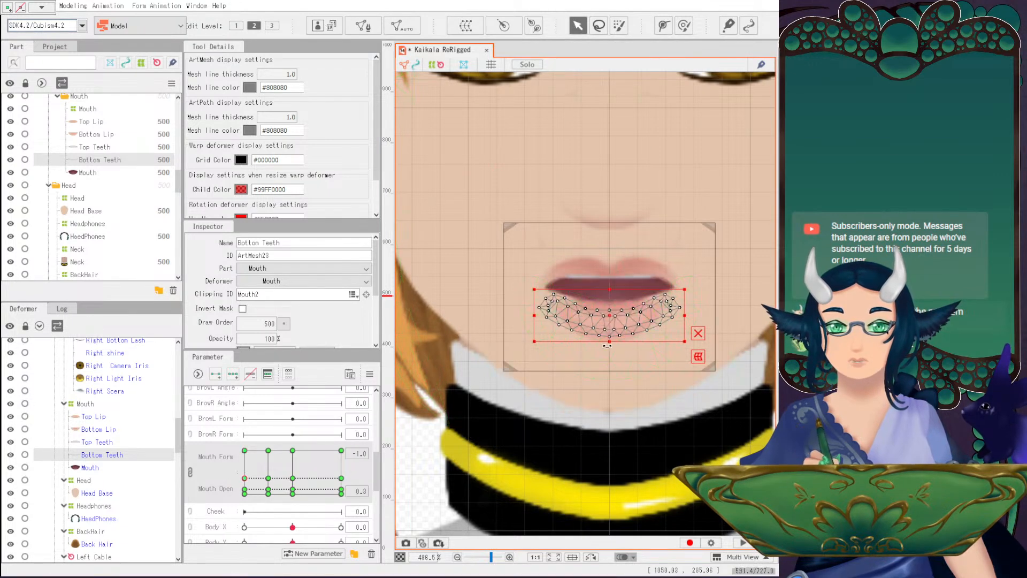
Try moving the Bottom Teeth well below the Bottom Lip at the Mouth Form -1.0, Mouth Open 0.3 key.
{"action": "left_click_drag", "start_coordinate": [609, 313], "coordinate": [610, 358]}
{"action": "key", "text": "ctrl+z"}
{"action": "left_click_drag", "start_coordinate": [607, 316], "coordinate": [608, 373]}
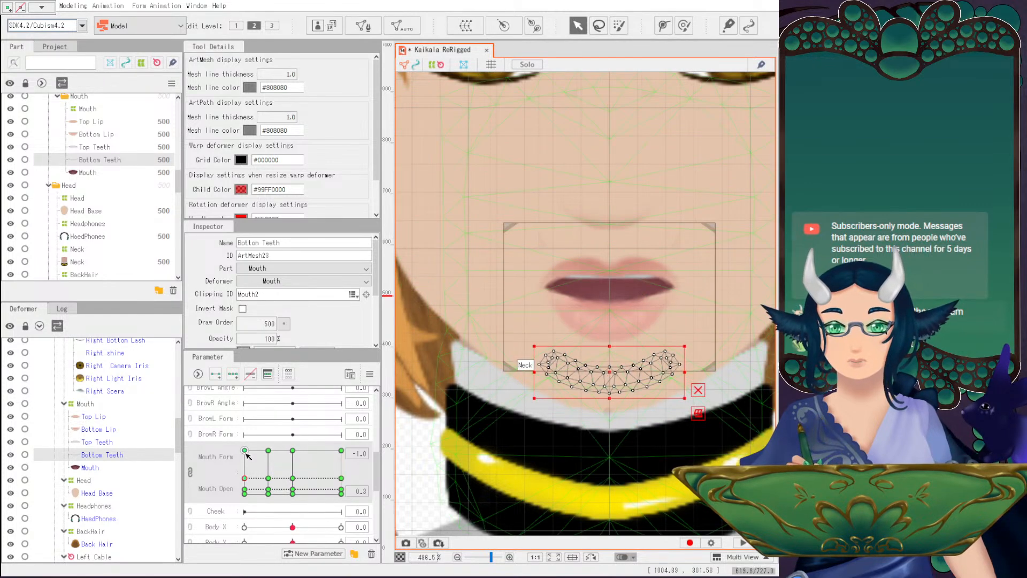
{"action": "left_click", "coordinate": [293, 450]}
{"action": "left_click", "coordinate": [245, 477]}
{"action": "mouse_move", "coordinate": [246, 480]}
{"action": "left_mouse_down"}
{"action": "mouse_move", "coordinate": [243, 448]}
{"action": "mouse_move", "coordinate": [245, 478]}
{"action": "left_mouse_up"}
Move the Bottom Teeth back up behind the Bottom Lip and check the opening motion up to Mouth Open 1.0.
{"action": "left_click", "coordinate": [428, 436]}
{"action": "left_click", "coordinate": [94, 442]}
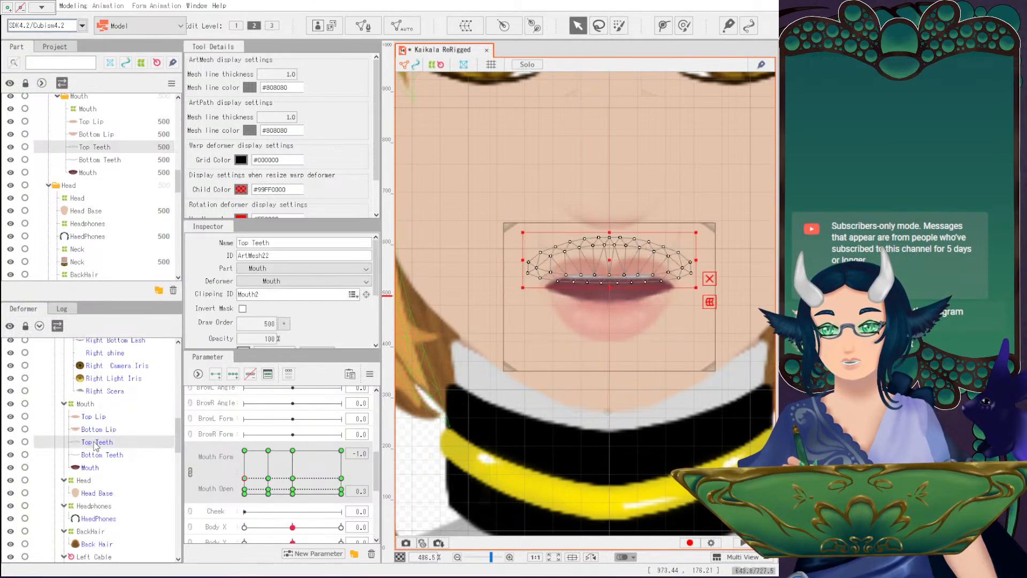
{"action": "left_click", "coordinate": [170, 456]}
{"action": "left_click_drag", "start_coordinate": [606, 374], "coordinate": [606, 323]}
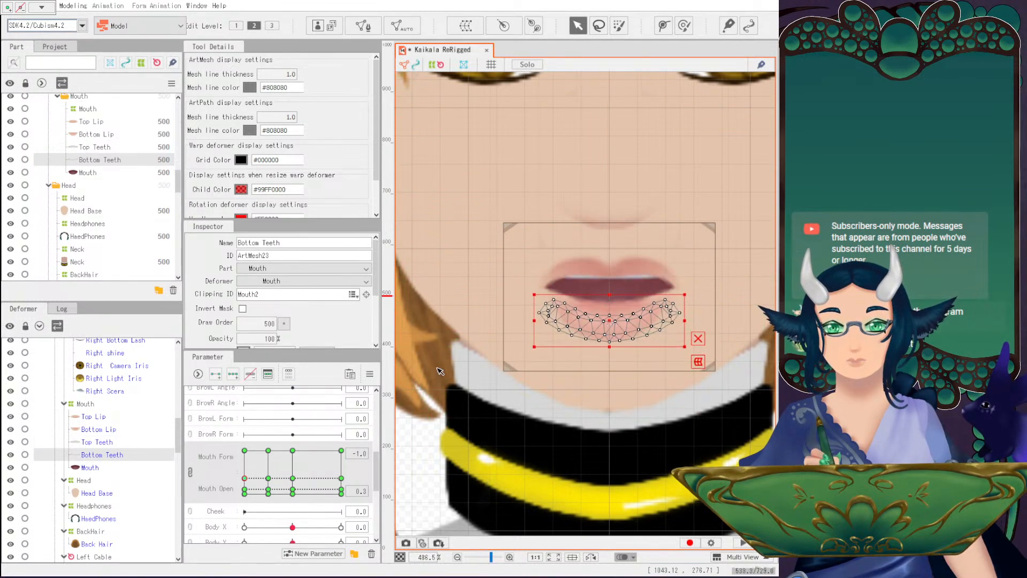
{"action": "left_click", "coordinate": [244, 460]}
{"action": "mouse_move", "coordinate": [244, 463]}
{"action": "left_mouse_down"}
{"action": "mouse_move", "coordinate": [242, 431]}
{"action": "mouse_move", "coordinate": [236, 460]}
{"action": "mouse_move", "coordinate": [234, 452]}
{"action": "mouse_move", "coordinate": [245, 465]}
{"action": "mouse_move", "coordinate": [245, 450]}
{"action": "left_mouse_up"}
{"action": "left_click", "coordinate": [424, 438]}
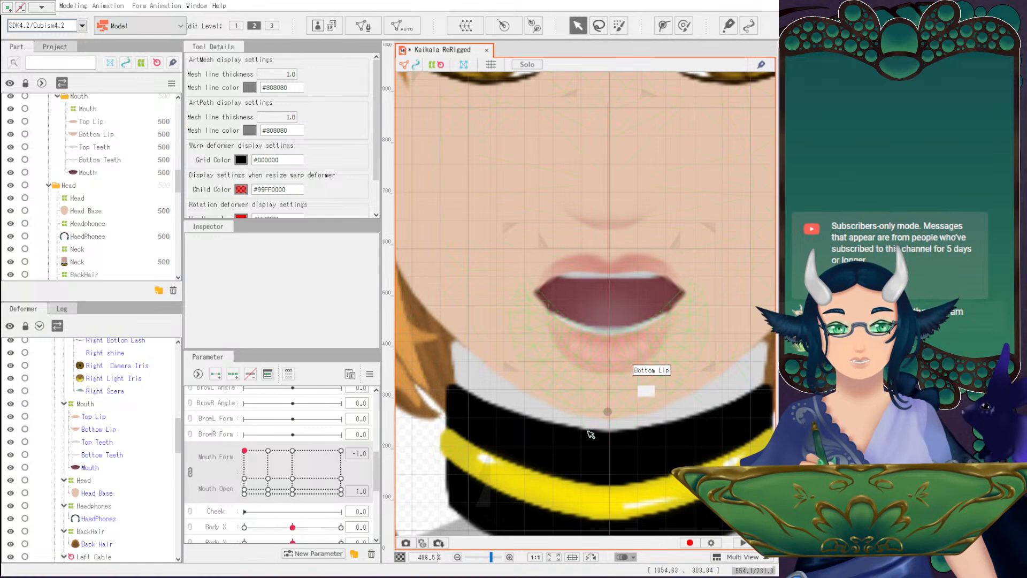
Return to the Mouth Form -1.0, Mouth Open 0.3 key, check the mouth on the face, and save the model.
{"action": "left_click", "coordinate": [245, 479]}
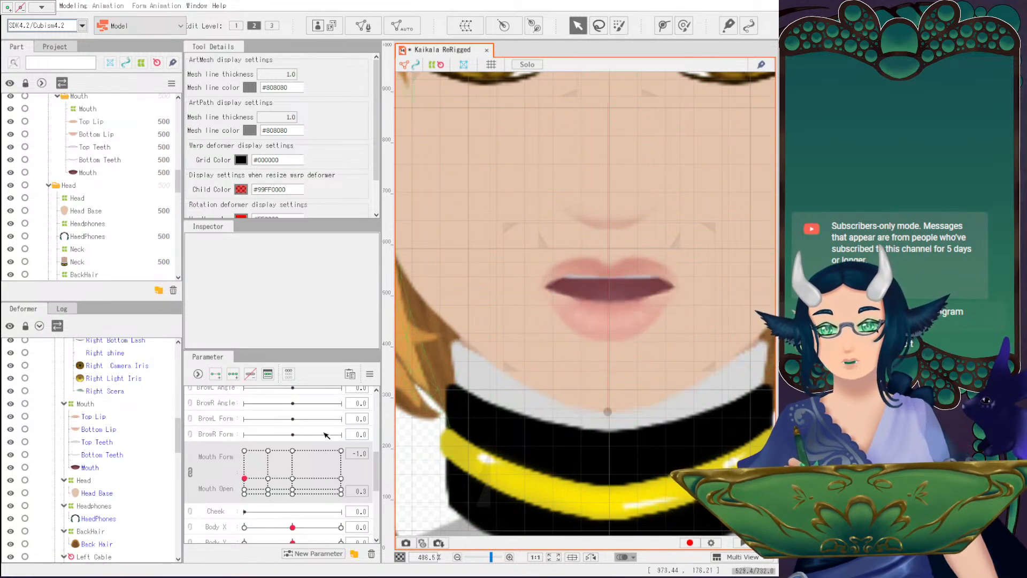
{"action": "scroll", "coordinate": [540, 358], "scroll_direction": "down", "scroll_amount": 2}
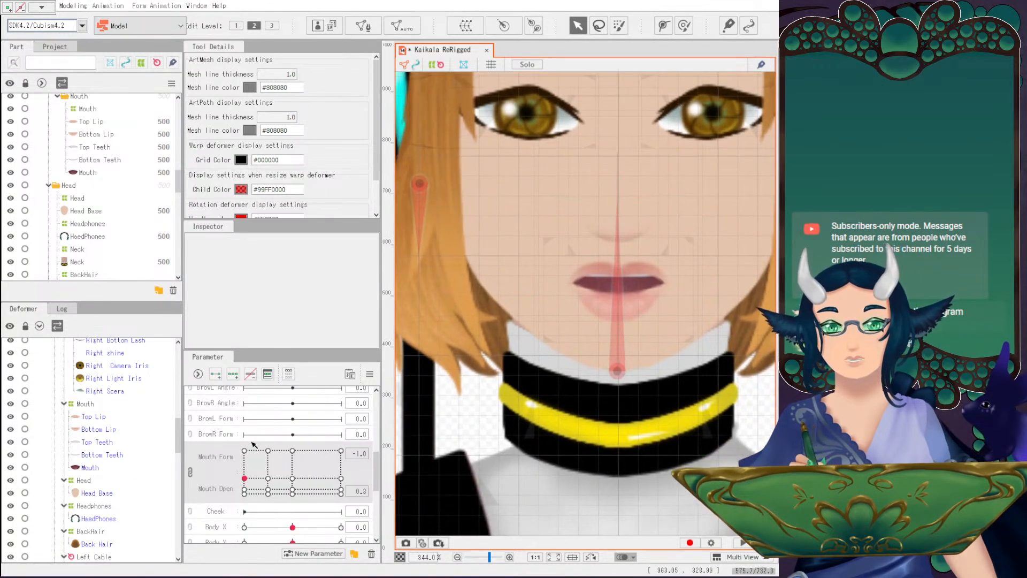
{"action": "left_click", "coordinate": [11, 6]}
{"action": "left_click", "coordinate": [35, 107]}
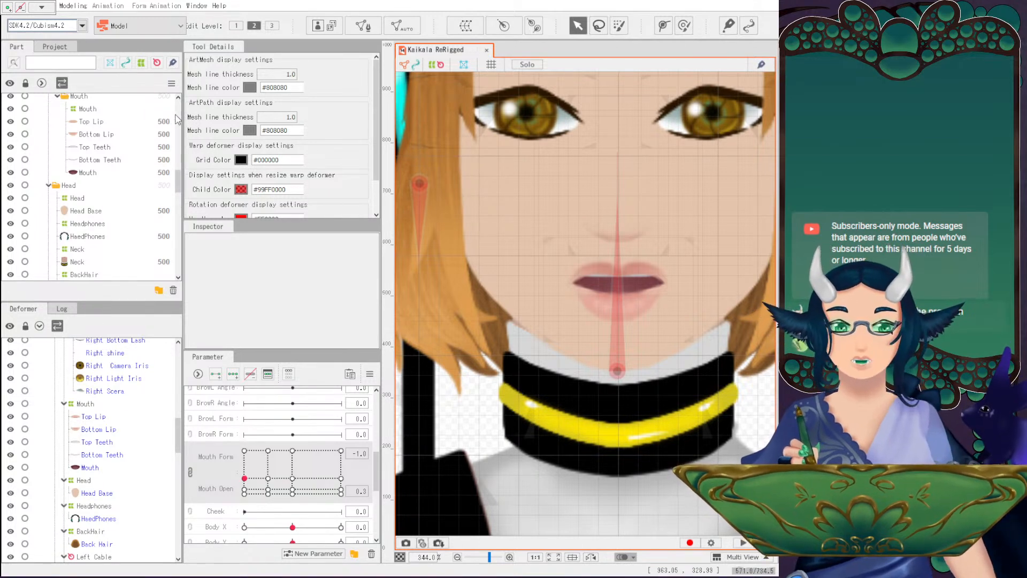
Preview the mouth movement and go to the Mouth Form -0.5, Mouth Open 0.3 key.
{"action": "scroll", "coordinate": [610, 273], "scroll_direction": "up", "scroll_amount": 3}
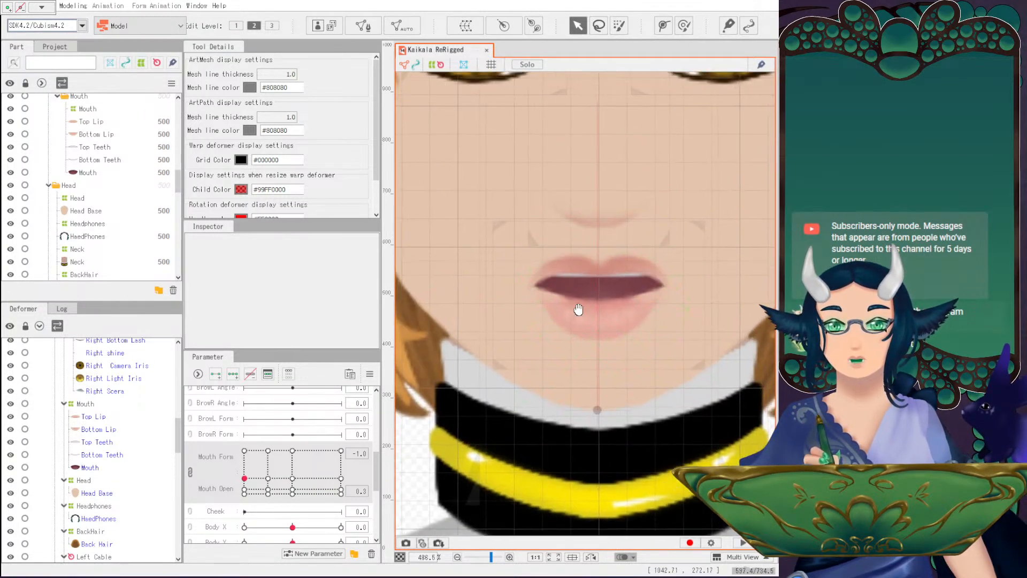
{"action": "left_click_drag", "start_coordinate": [269, 459], "coordinate": [244, 439]}
{"action": "left_click", "coordinate": [268, 479]}
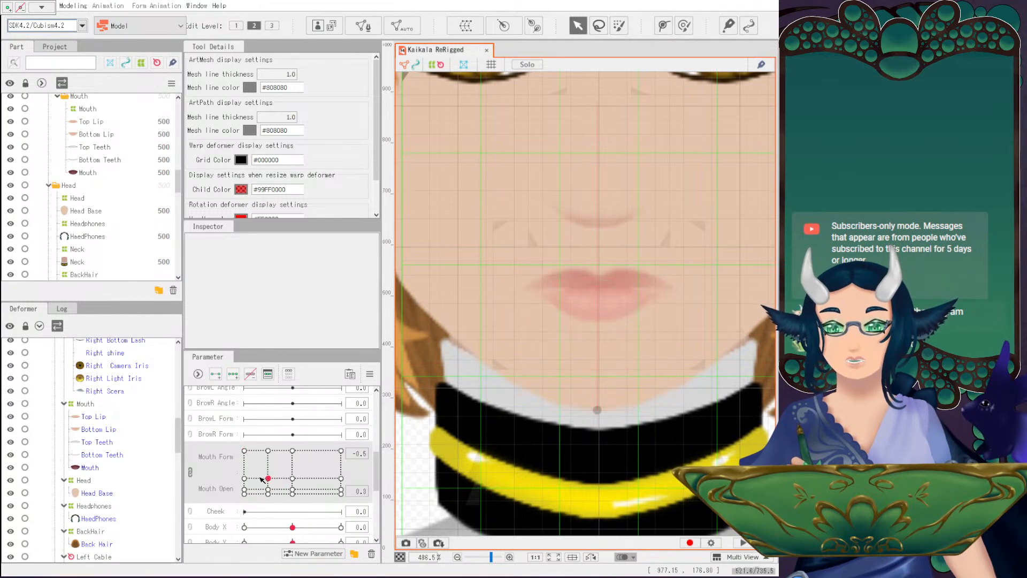
At Mouth Form -0.5 and Mouth Open 0.3, arch the Top Lip by raising its centre path point and pulling the adjacent points inward.
{"action": "left_click", "coordinate": [94, 416]}
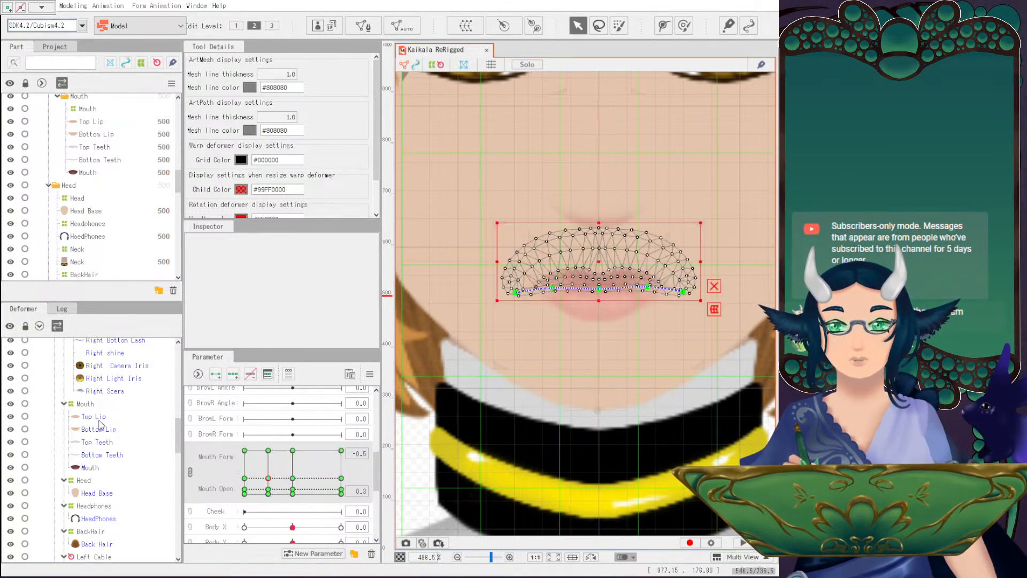
{"action": "scroll", "coordinate": [626, 293], "scroll_direction": "up", "scroll_amount": 2}
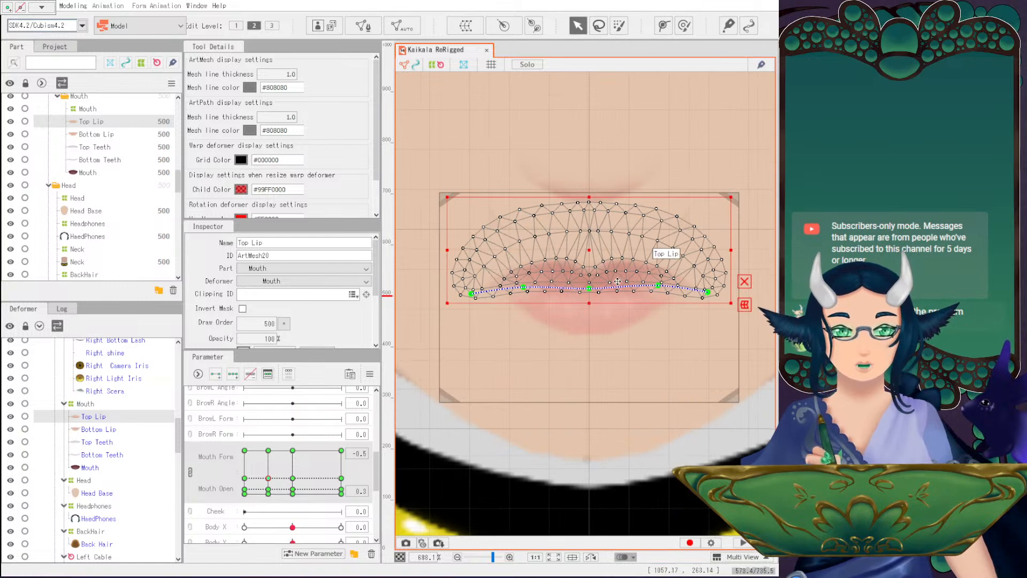
{"action": "left_click", "coordinate": [244, 478]}
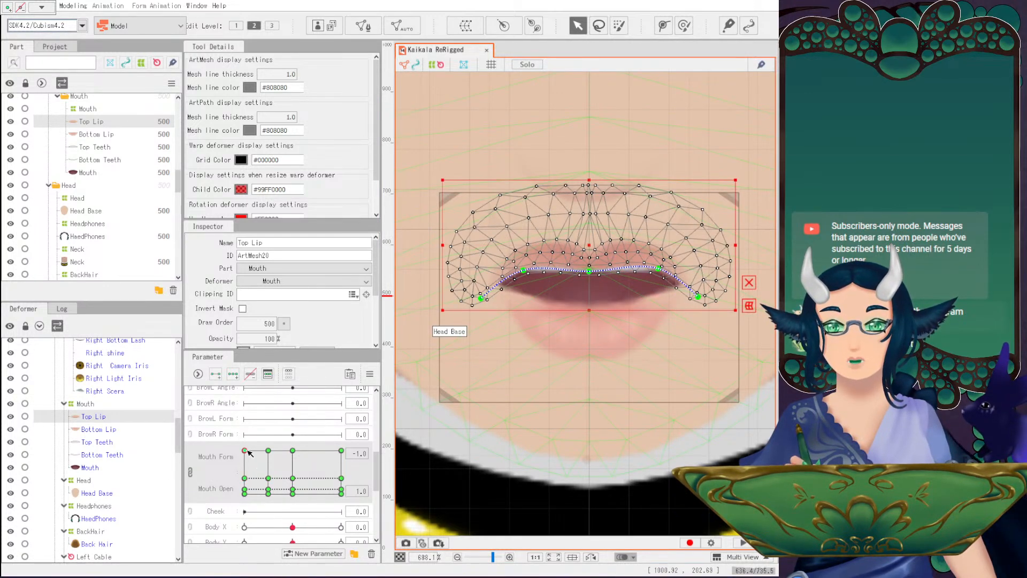
{"action": "left_click", "coordinate": [245, 451]}
{"action": "left_click", "coordinate": [268, 477]}
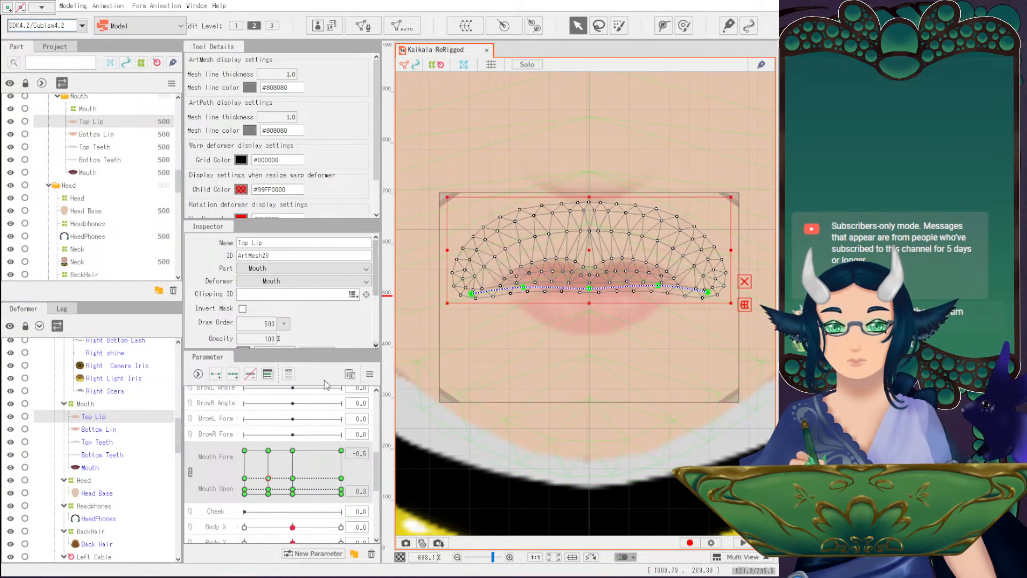
{"action": "left_click_drag", "start_coordinate": [593, 290], "coordinate": [595, 269]}
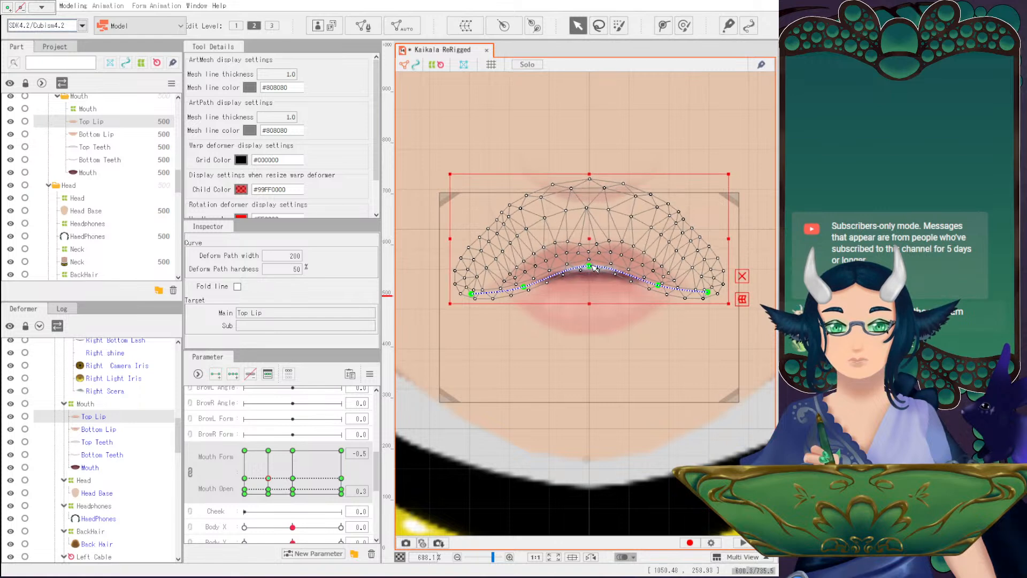
{"action": "left_click", "coordinate": [523, 286]}
{"action": "left_click", "coordinate": [658, 286], "text": "shift"}
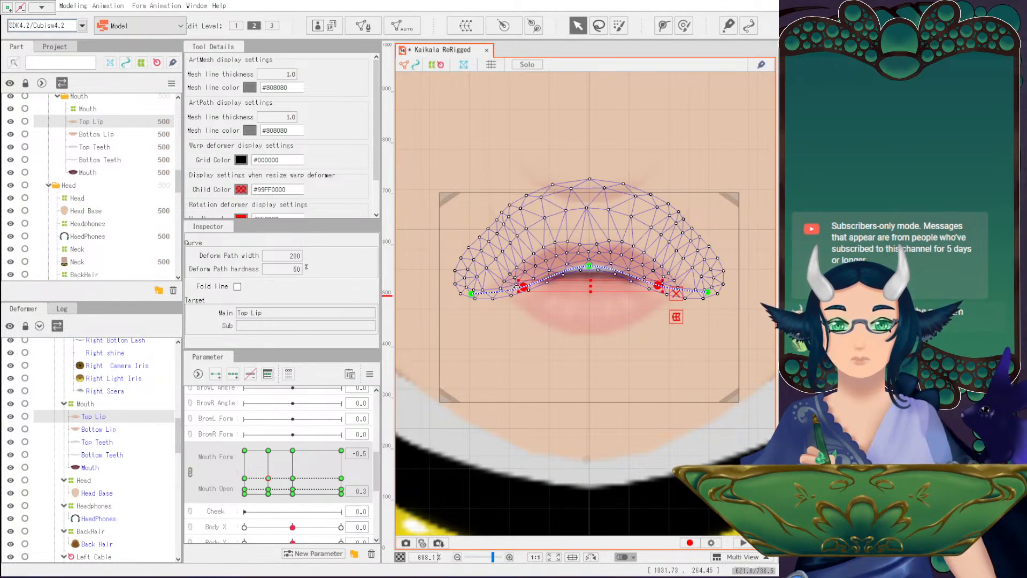
{"action": "left_click_drag", "start_coordinate": [516, 288], "coordinate": [526, 290]}
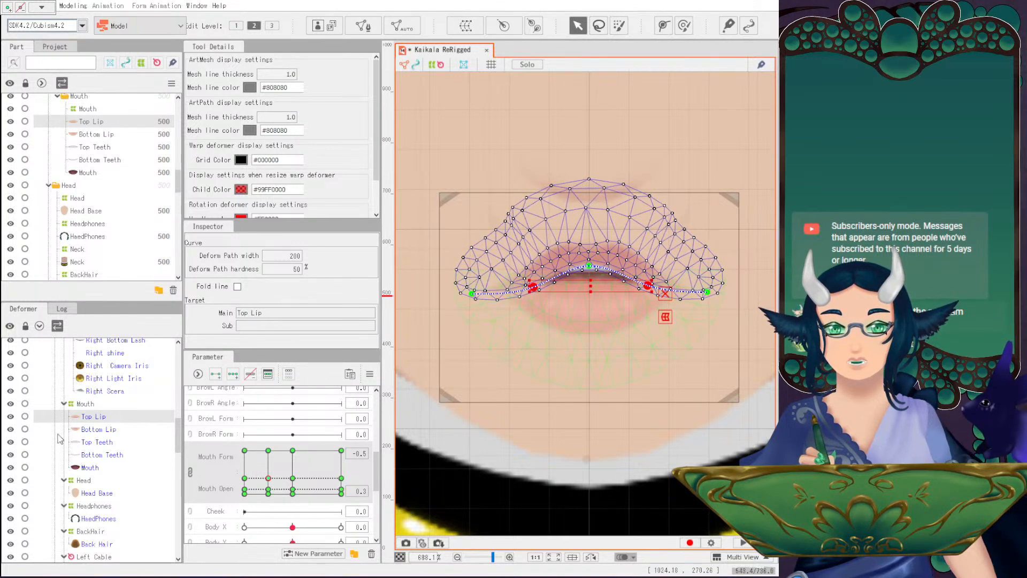
Lower the centre deform path point of the Bottom Lip to part the lips for the same mouth keyform.
{"action": "left_click", "coordinate": [100, 429]}
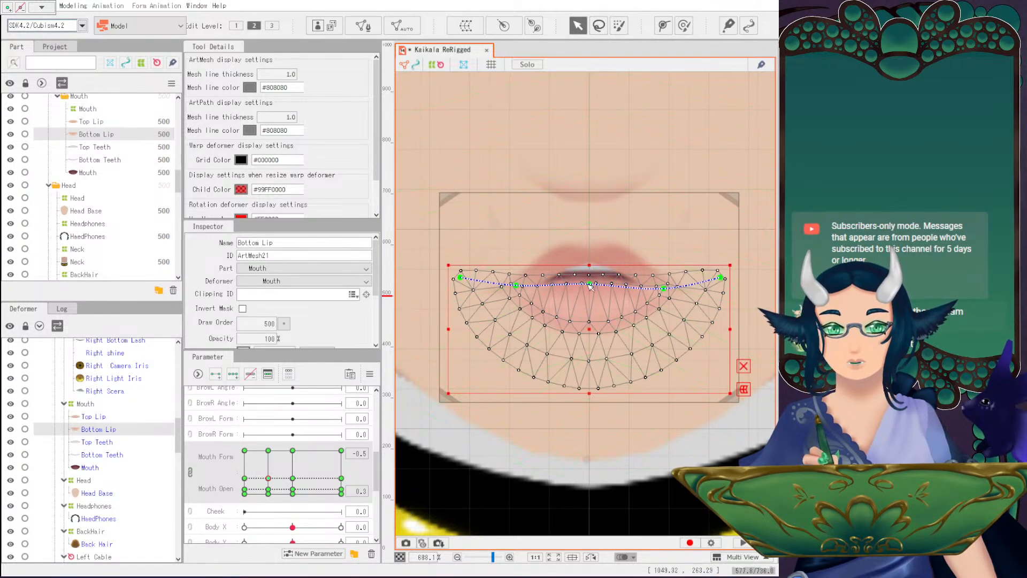
{"action": "scroll", "coordinate": [628, 350], "scroll_direction": "down", "scroll_amount": 4}
{"action": "left_click", "coordinate": [591, 375]}
{"action": "scroll", "coordinate": [591, 375], "scroll_direction": "up", "scroll_amount": 3}
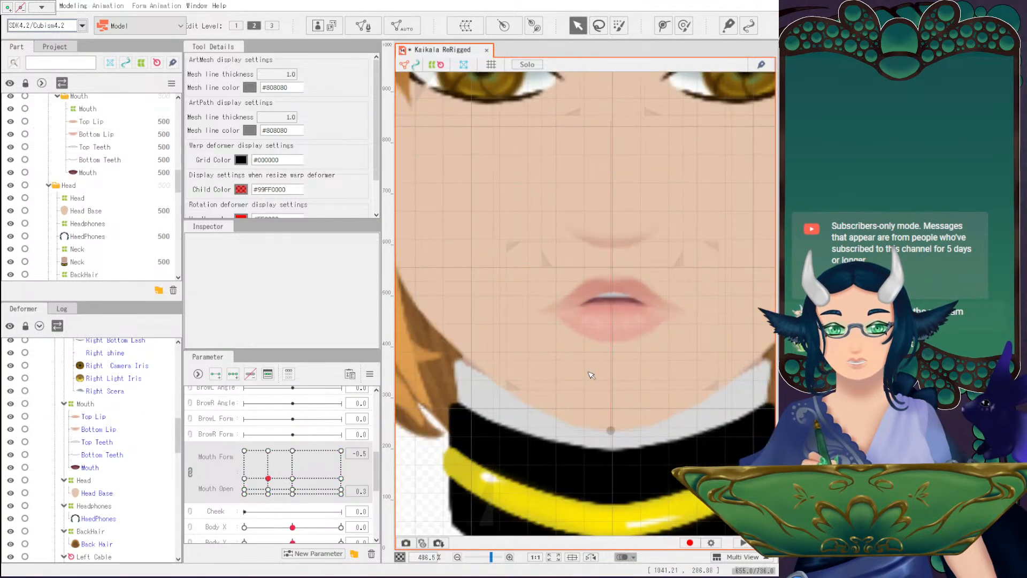
{"action": "left_click", "coordinate": [591, 300]}
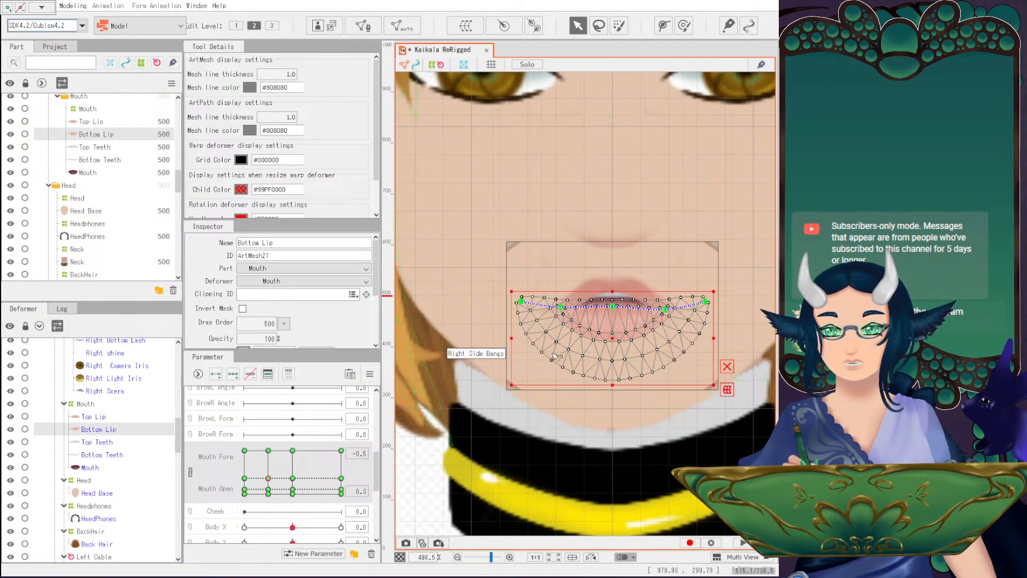
{"action": "scroll", "coordinate": [632, 308], "scroll_direction": "up", "scroll_amount": 2}
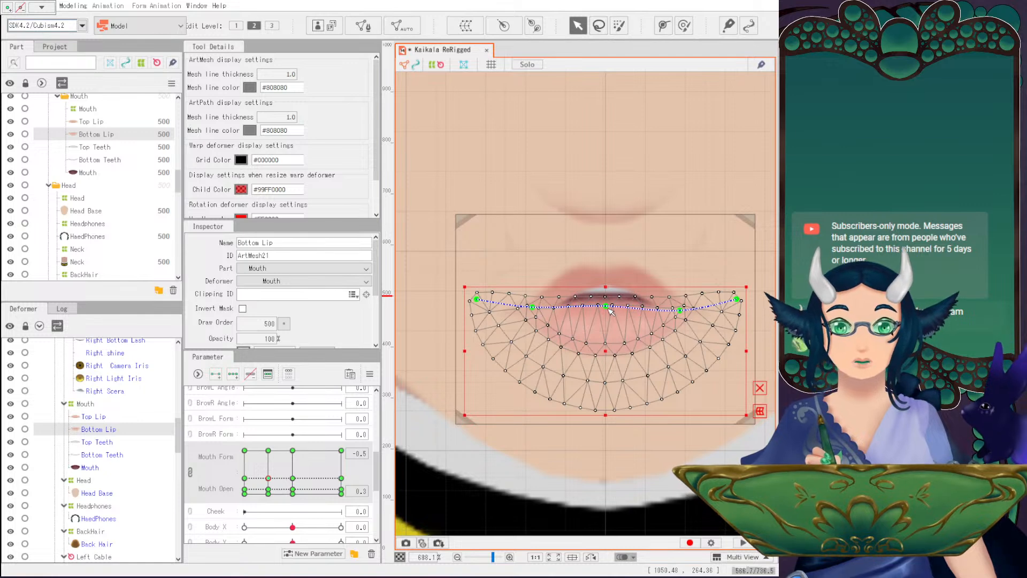
{"action": "left_click_drag", "start_coordinate": [611, 307], "coordinate": [606, 321]}
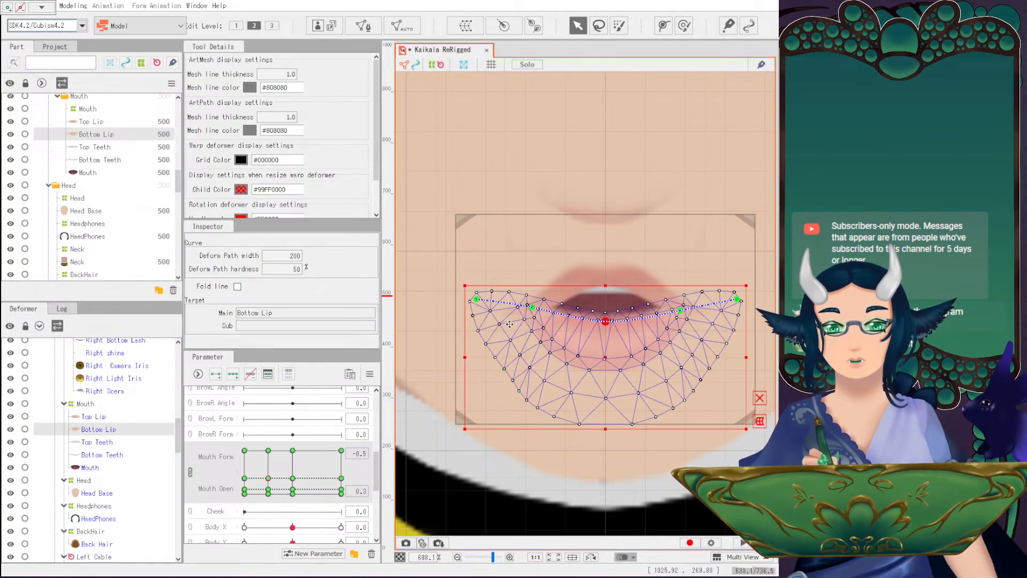
Pull the Bottom Lip's two intermediate path points inward and shift the whole lip slightly down.
{"action": "left_click", "coordinate": [533, 308]}
{"action": "left_click", "coordinate": [680, 310], "text": "shift"}
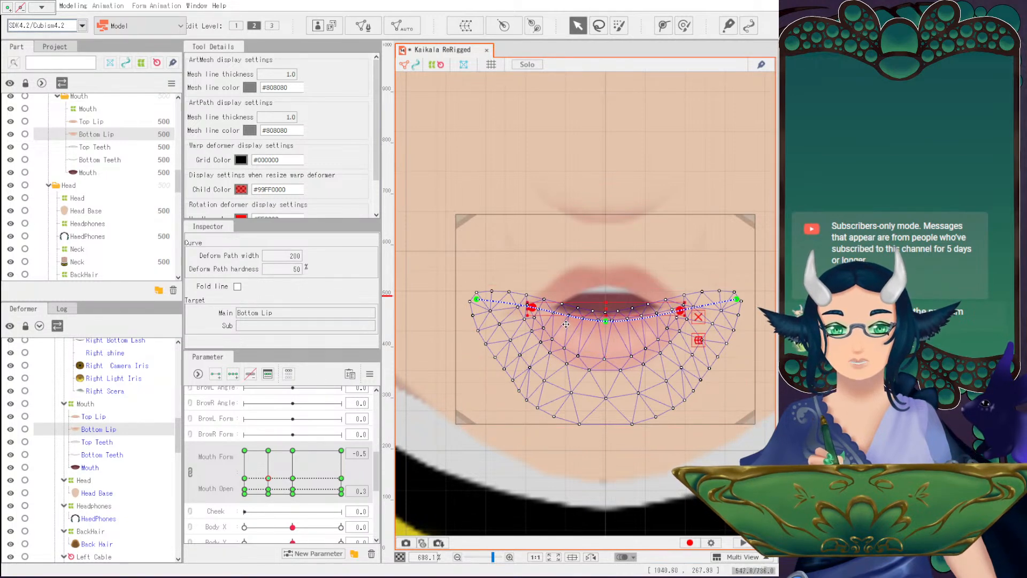
{"action": "left_click_drag", "start_coordinate": [526, 306], "coordinate": [544, 306]}
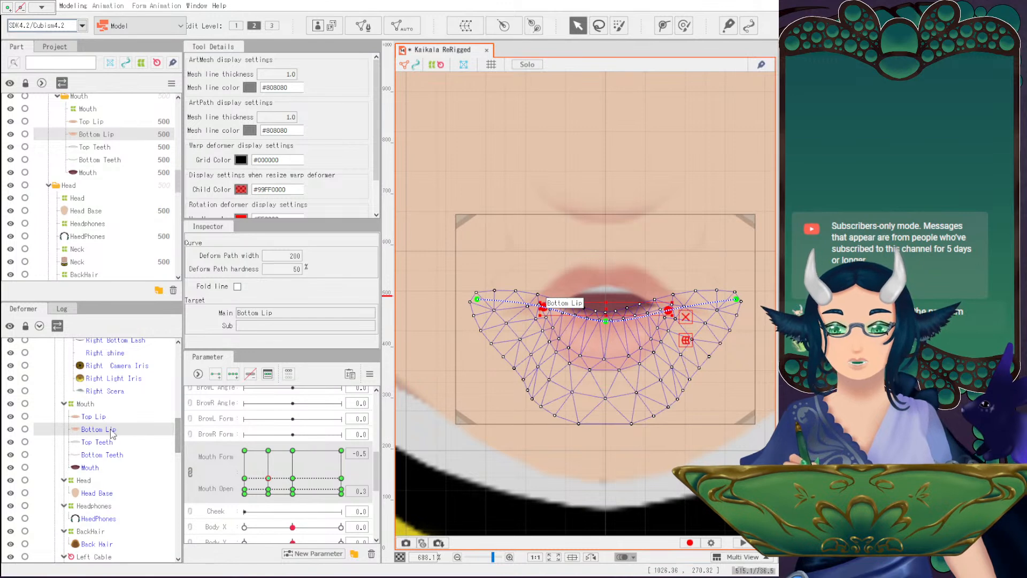
{"action": "left_click", "coordinate": [593, 355]}
{"action": "left_click_drag", "start_coordinate": [602, 356], "coordinate": [602, 359]}
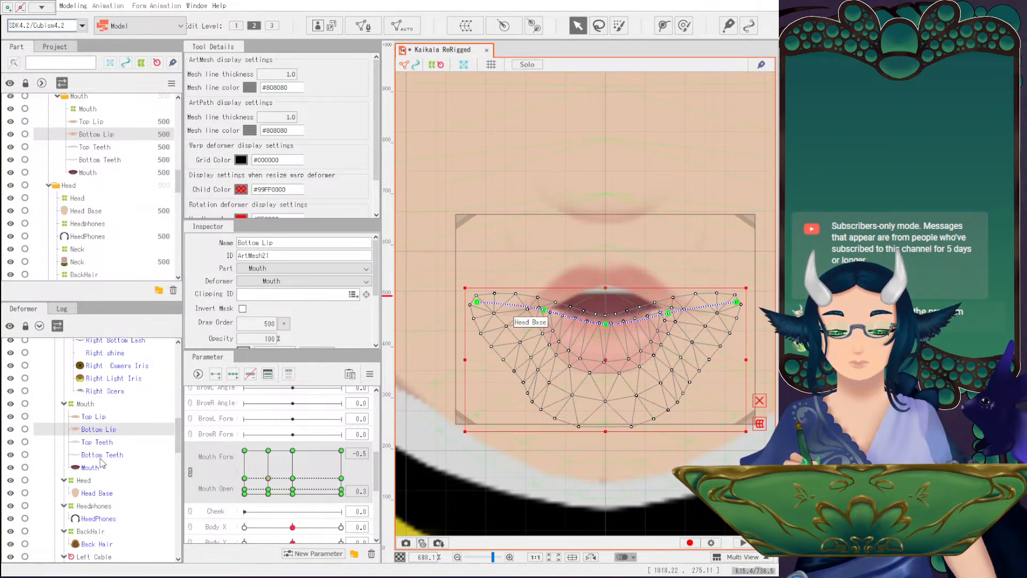
Bring the intermediate path points of the Top Lip and of the Bottom Lip slightly closer to the mouth's centre.
{"action": "left_click", "coordinate": [96, 417]}
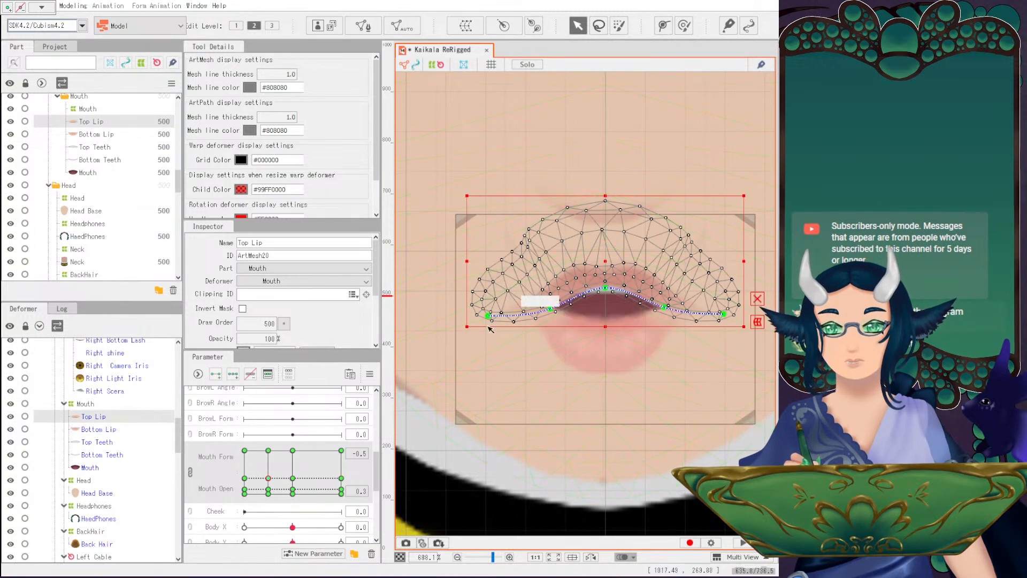
{"action": "left_click", "coordinate": [556, 310]}
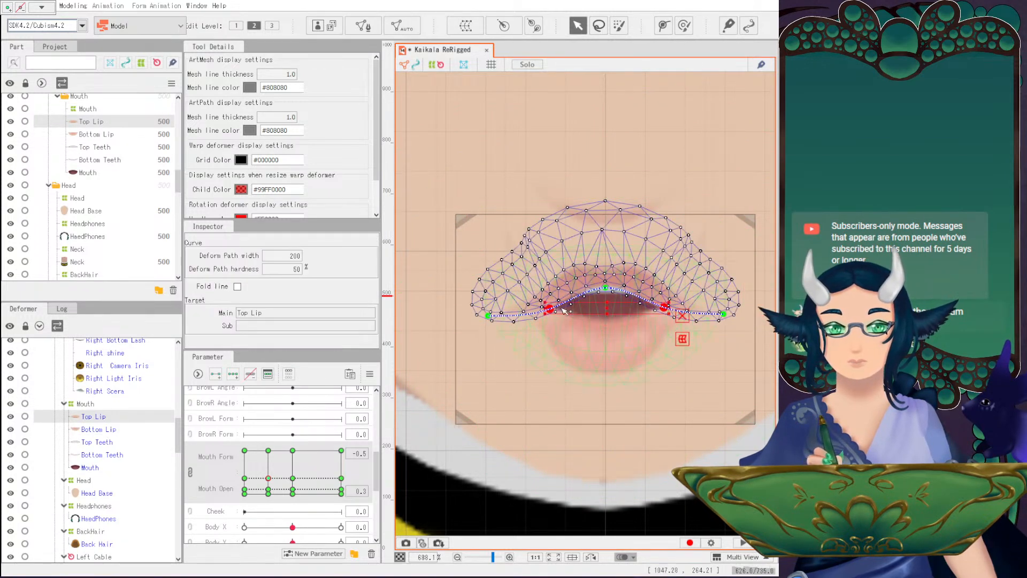
{"action": "left_click_drag", "start_coordinate": [544, 308], "coordinate": [550, 308]}
{"action": "left_click", "coordinate": [98, 429]}
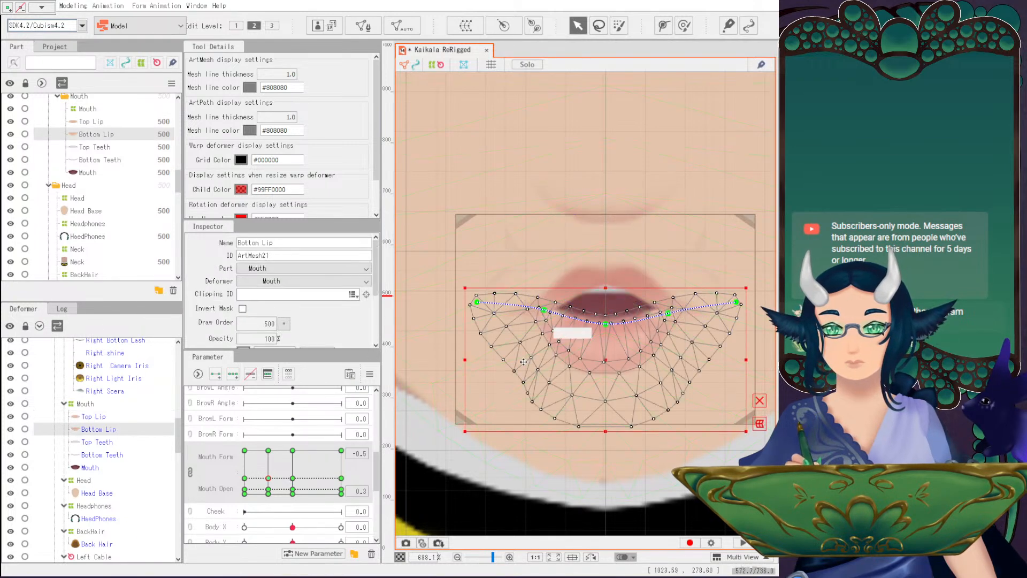
{"action": "left_click", "coordinate": [544, 309]}
{"action": "left_click", "coordinate": [668, 313], "text": "shift"}
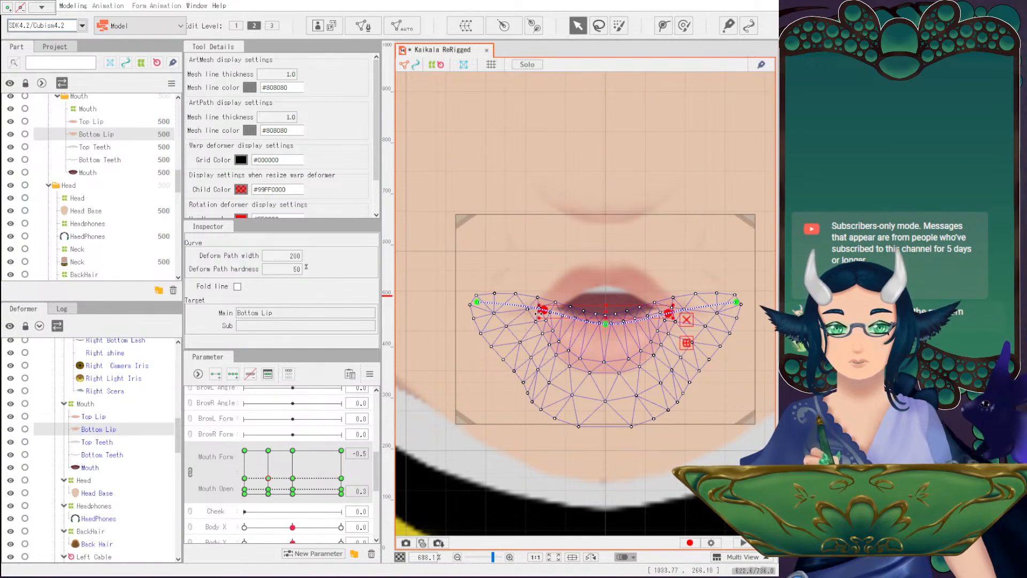
{"action": "left_click_drag", "start_coordinate": [538, 311], "coordinate": [544, 310]}
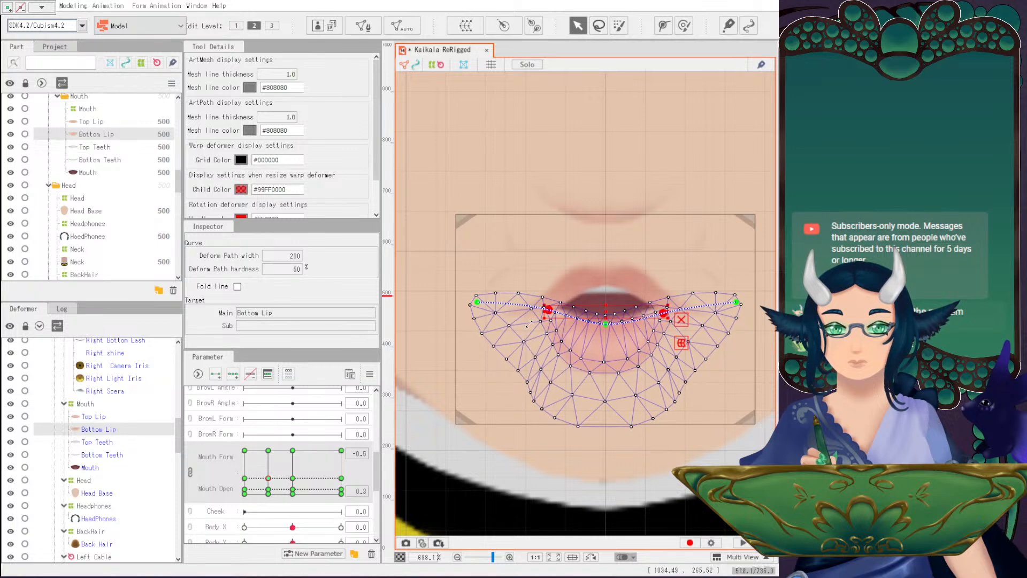
Select the Top Lip and Bottom Lip together and narrow both meshes slightly and symmetrically.
{"action": "scroll", "coordinate": [486, 421], "scroll_direction": "down", "scroll_amount": 2}
{"action": "left_click", "coordinate": [422, 478]}
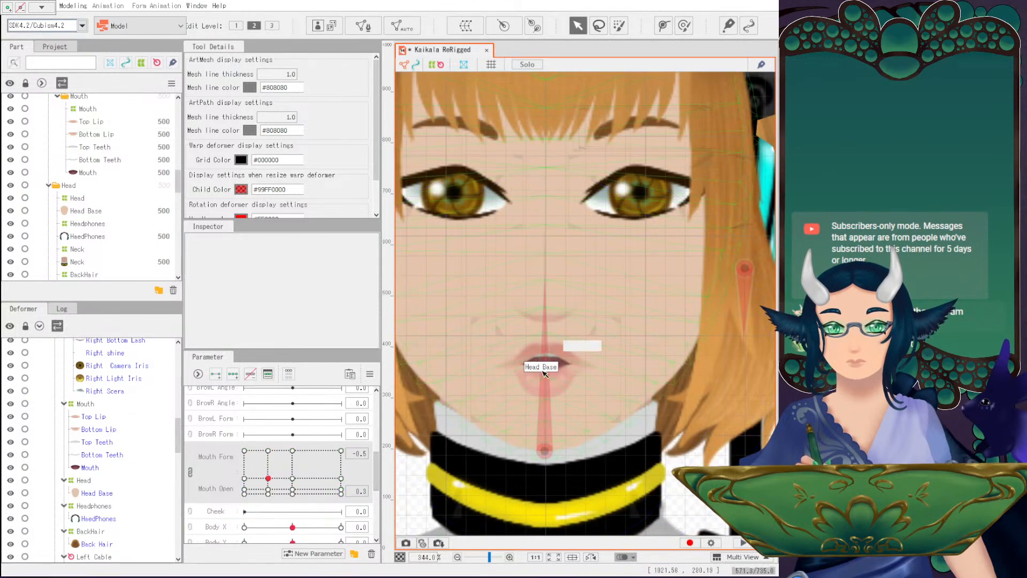
{"action": "scroll", "coordinate": [527, 381], "scroll_direction": "up", "scroll_amount": 1}
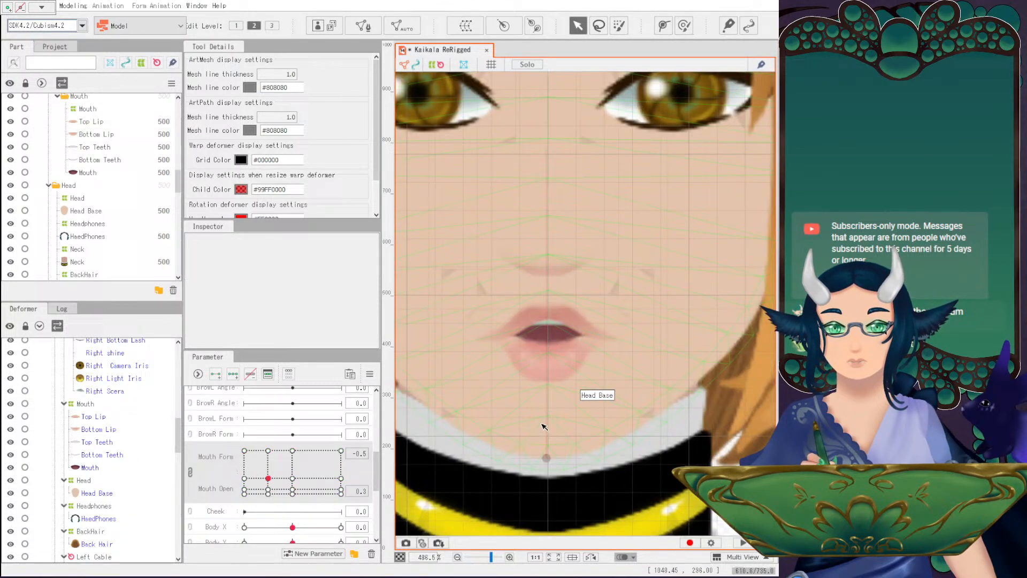
{"action": "left_click", "coordinate": [83, 418]}
{"action": "left_click", "coordinate": [91, 441], "text": "ctrl"}
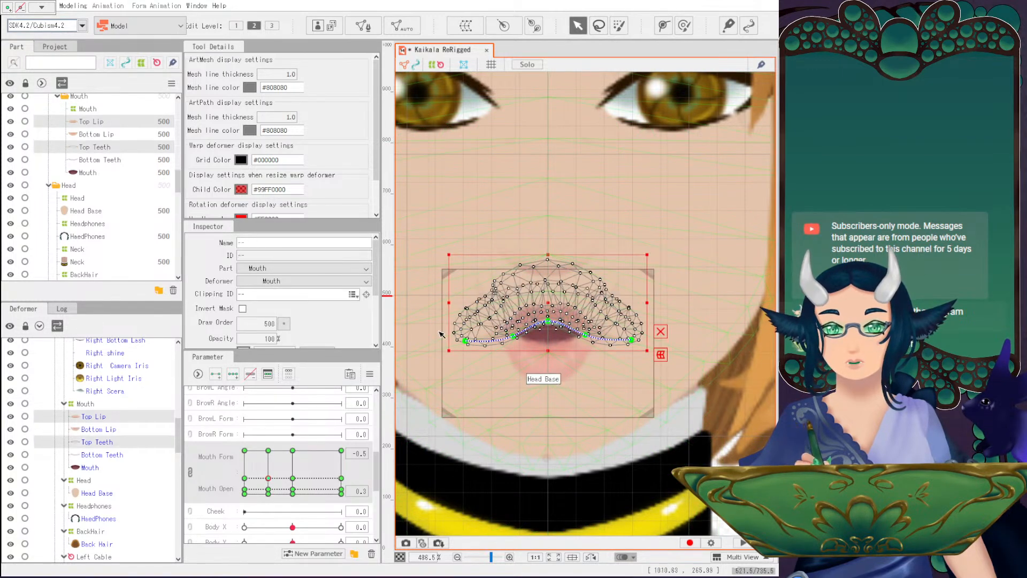
{"action": "left_click", "coordinate": [94, 442], "text": "ctrl"}
{"action": "left_click", "coordinate": [96, 429], "text": "ctrl"}
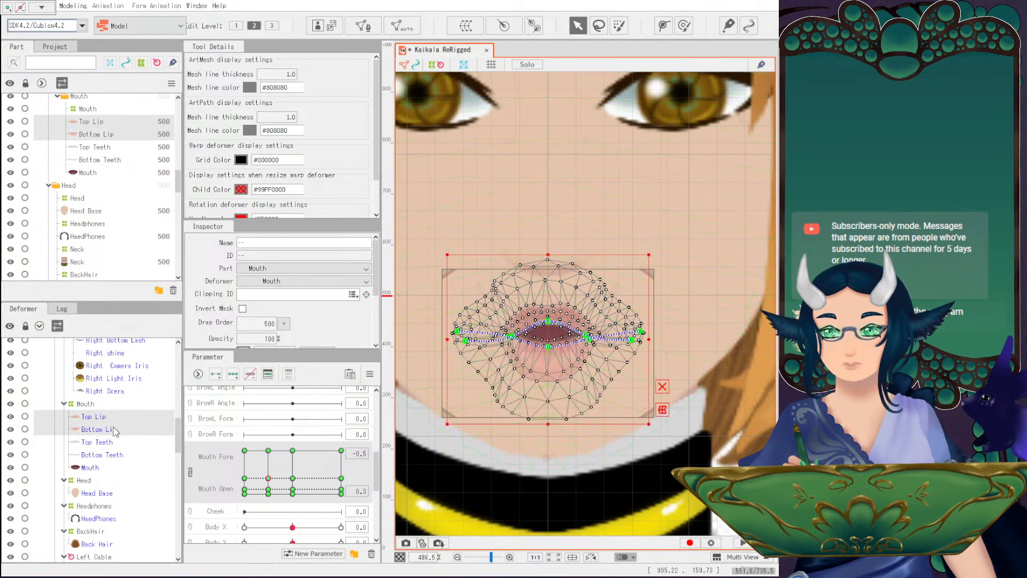
{"action": "left_click_drag", "start_coordinate": [443, 340], "coordinate": [449, 340]}
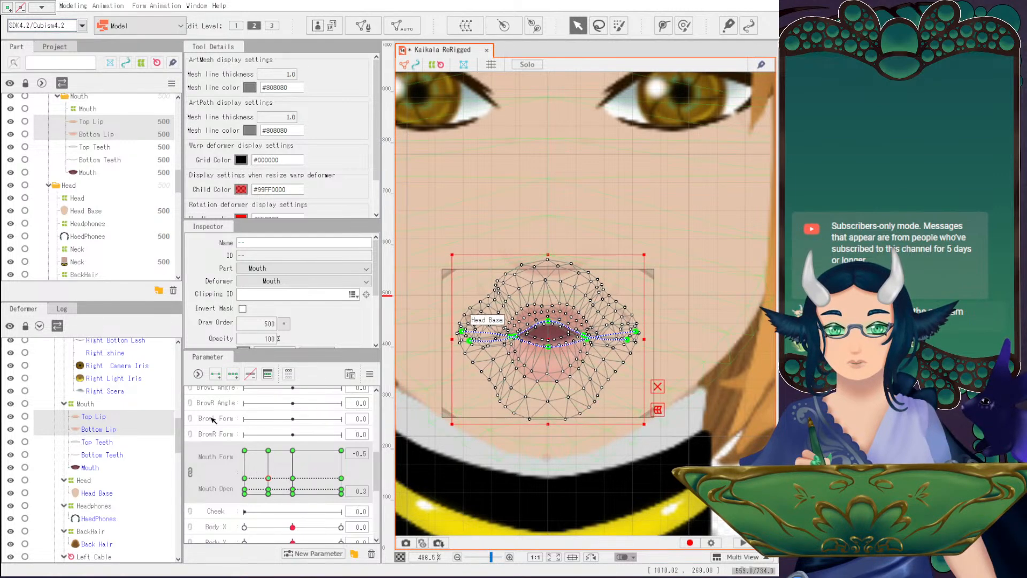
Narrow the inner Mouth mesh to fit the lips and move the Bottom Teeth up behind the lower lip.
{"action": "left_click", "coordinate": [466, 345]}
{"action": "left_click_drag", "start_coordinate": [458, 340], "coordinate": [467, 340]}
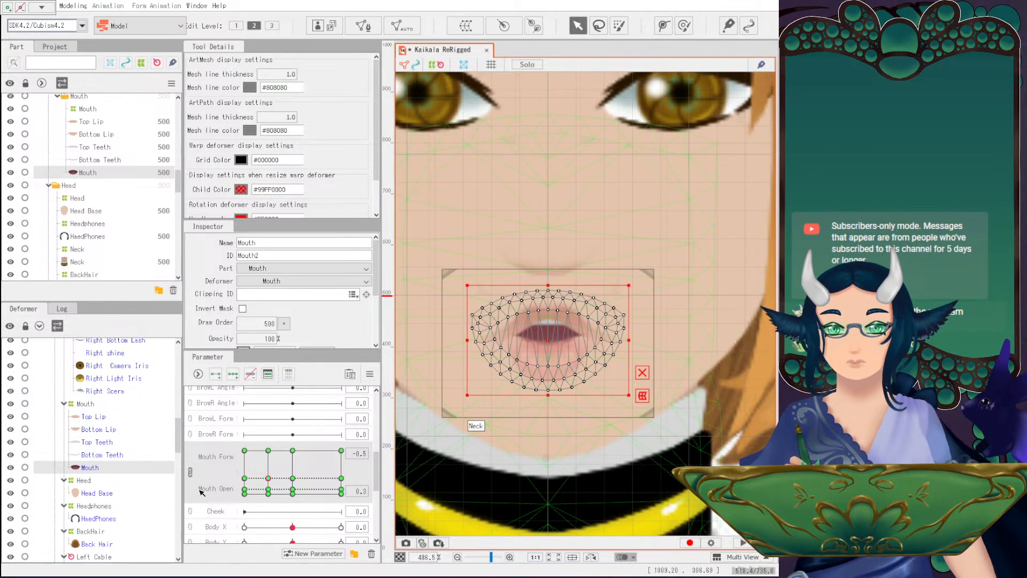
{"action": "left_click", "coordinate": [120, 456]}
{"action": "left_click_drag", "start_coordinate": [551, 376], "coordinate": [552, 357]}
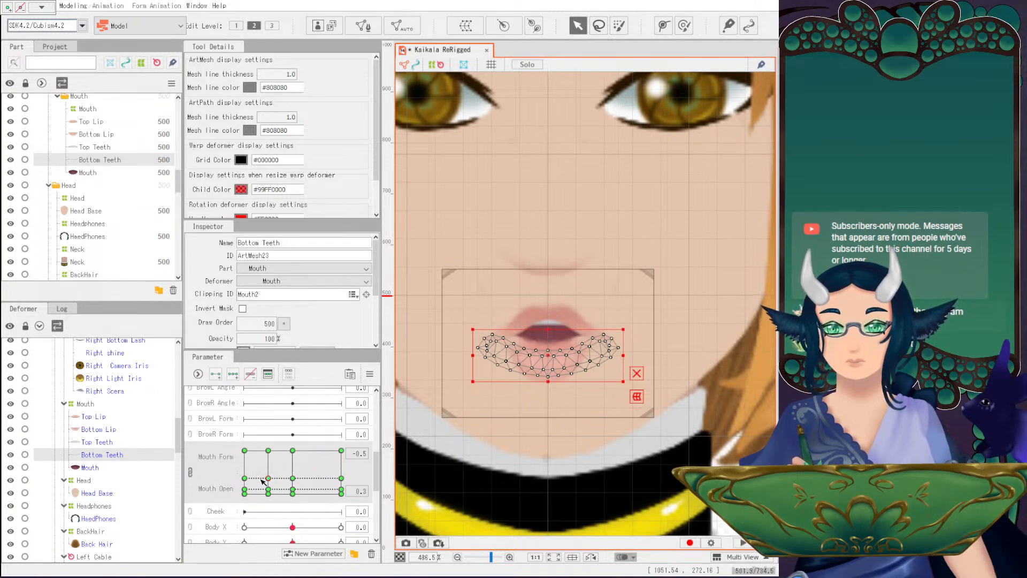
Copy the shapes of both lips, both teeth and the Mouth mesh to the keyform at Mouth Form 0.0, Mouth Open 0.3.
{"action": "left_click", "coordinate": [97, 416]}
{"action": "left_click", "coordinate": [101, 469], "text": "shift"}
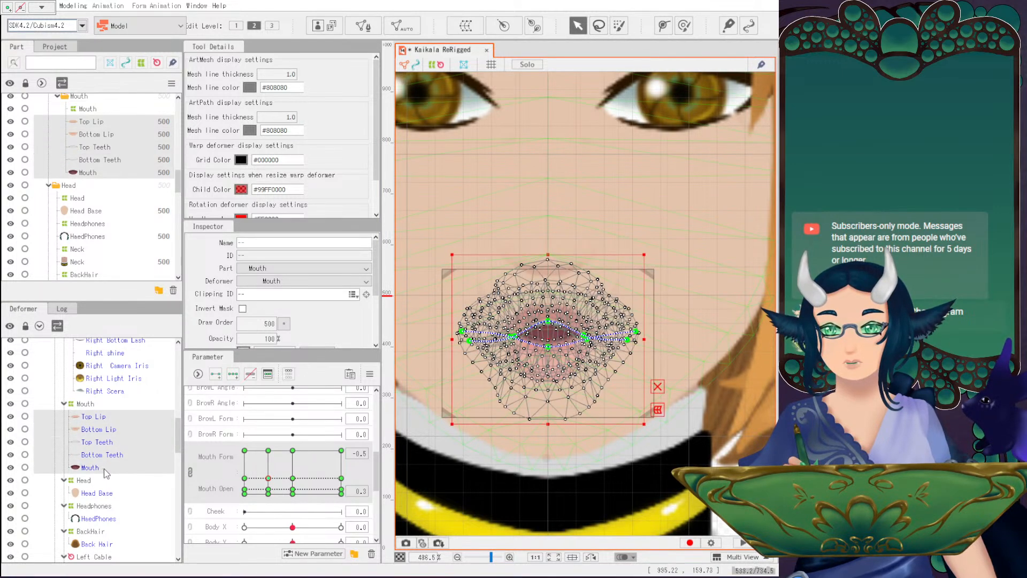
{"action": "left_click", "coordinate": [293, 479]}
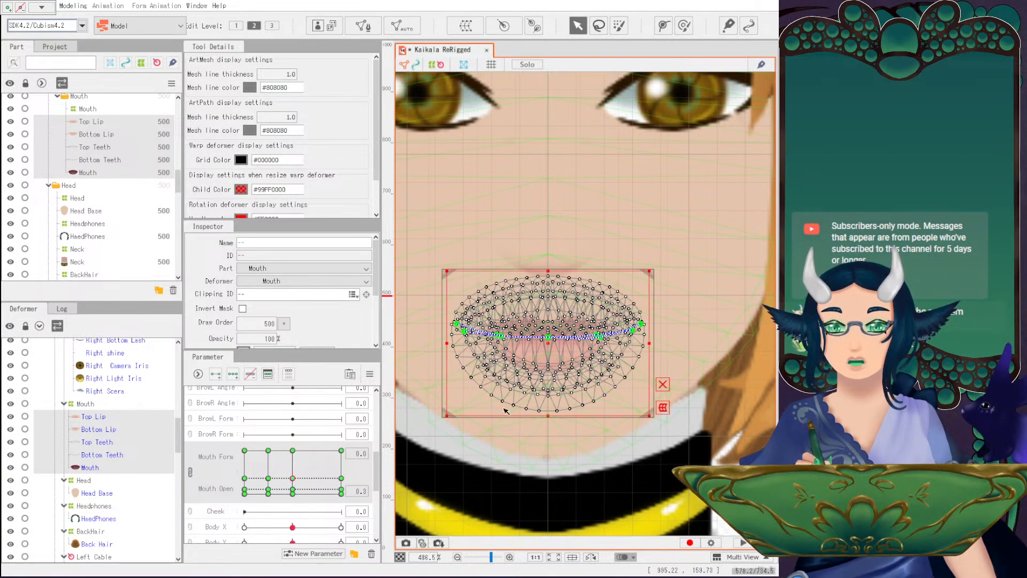
{"action": "key", "text": "ctrl+v"}
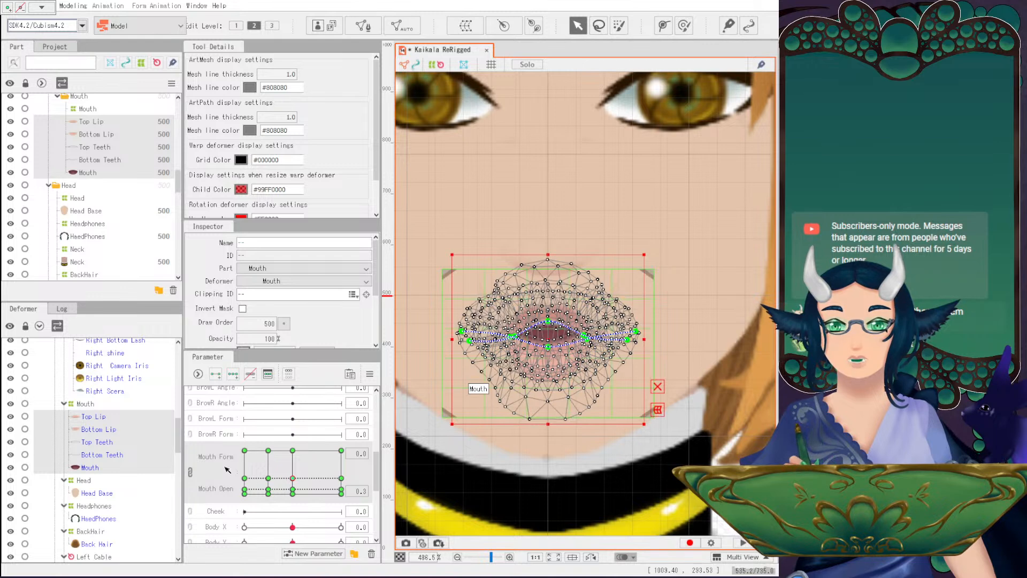
Compare the mouth shape at Mouth Form -0.5 and 0.0 with Mouth Open at 0.3.
{"action": "left_click", "coordinate": [93, 416]}
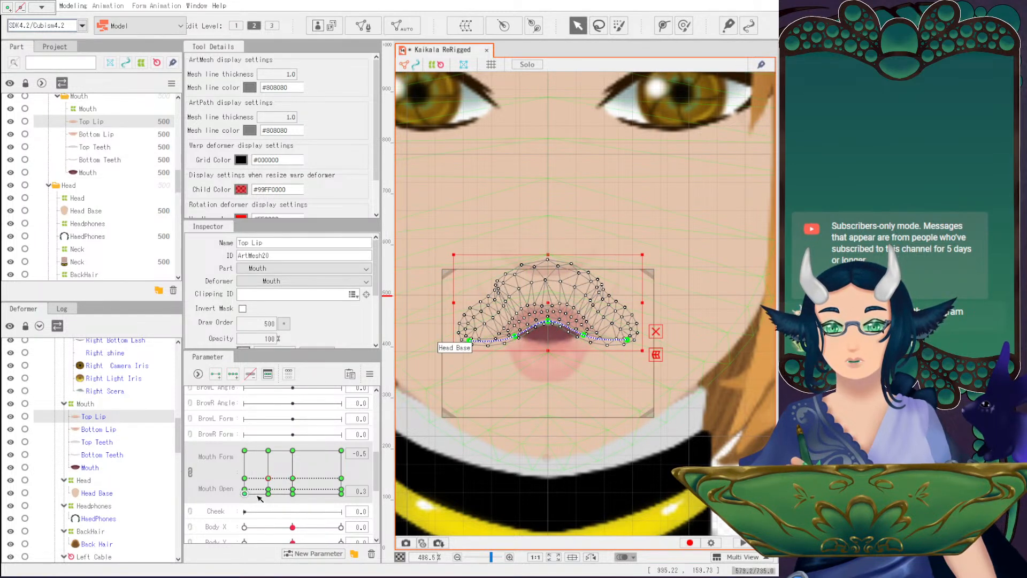
{"action": "left_click_drag", "start_coordinate": [451, 468], "coordinate": [527, 395]}
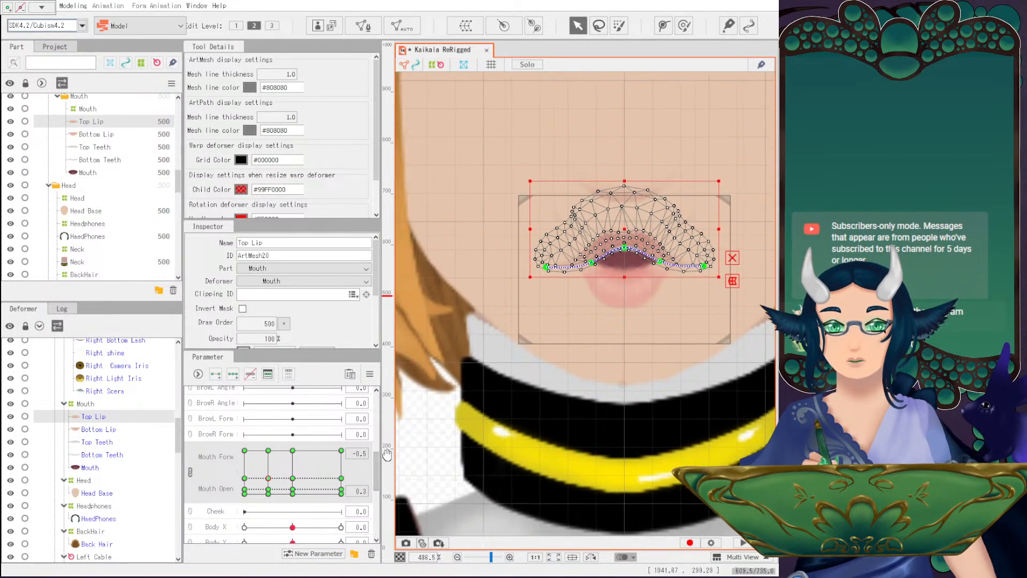
{"action": "scroll", "coordinate": [595, 331], "scroll_direction": "down", "scroll_amount": 2}
{"action": "left_click", "coordinate": [491, 402]}
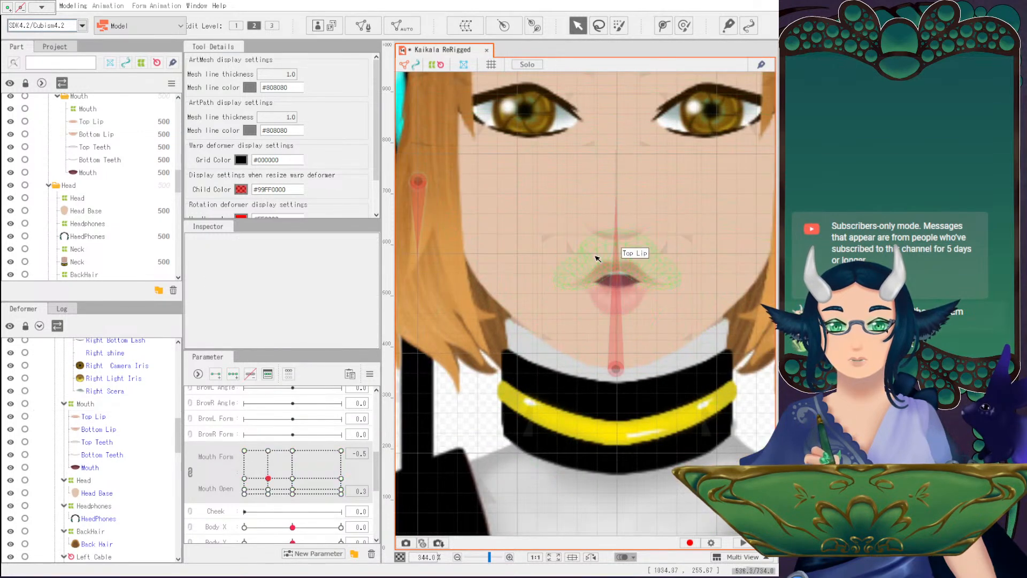
{"action": "scroll", "coordinate": [673, 262], "scroll_direction": "up", "scroll_amount": 2}
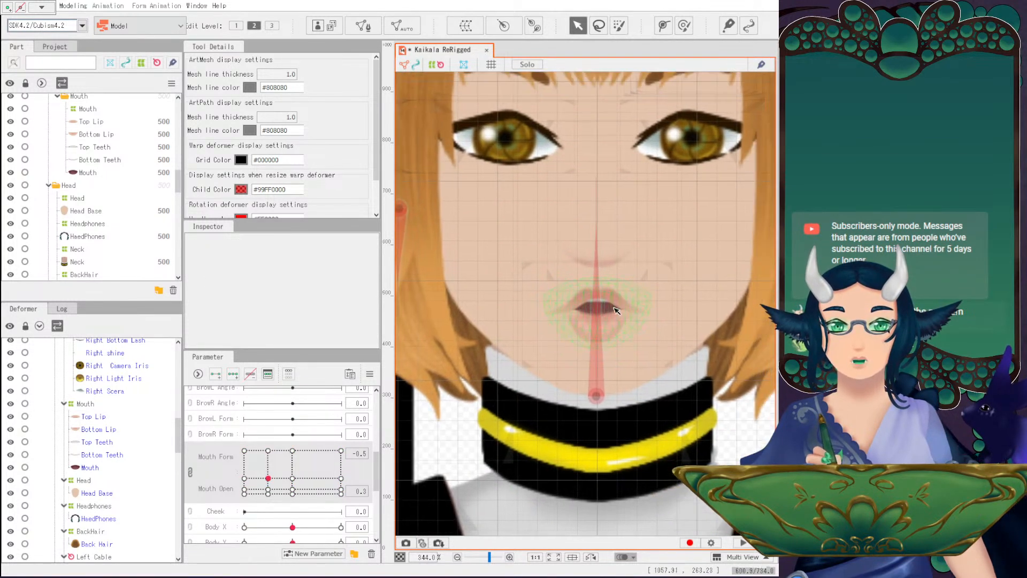
{"action": "left_click", "coordinate": [293, 479]}
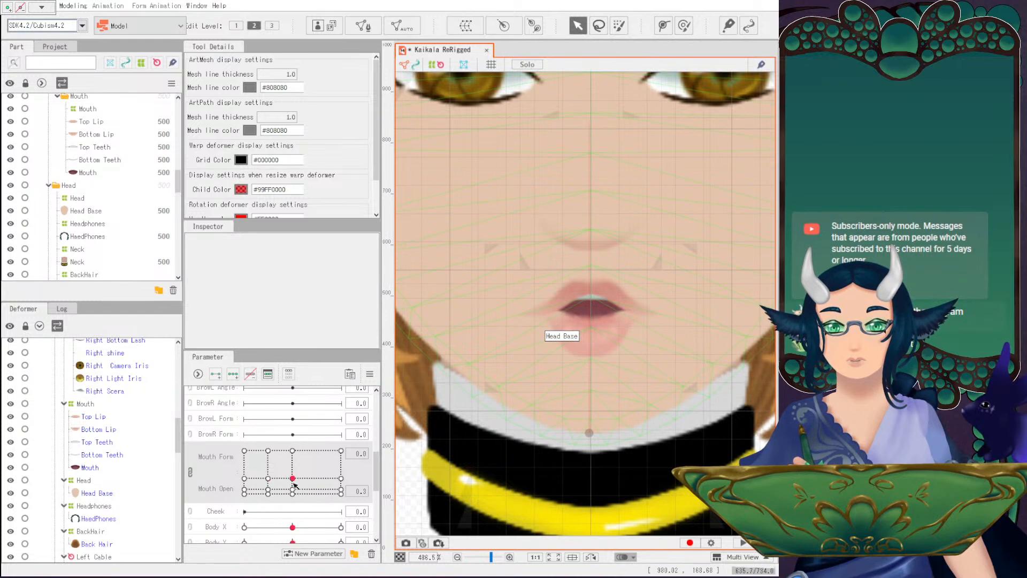
At Mouth Form -0.5, Mouth Open 0.3, pull the Top Lip's two inner path points slightly inward toward the mouth's centre.
{"action": "left_click", "coordinate": [295, 478]}
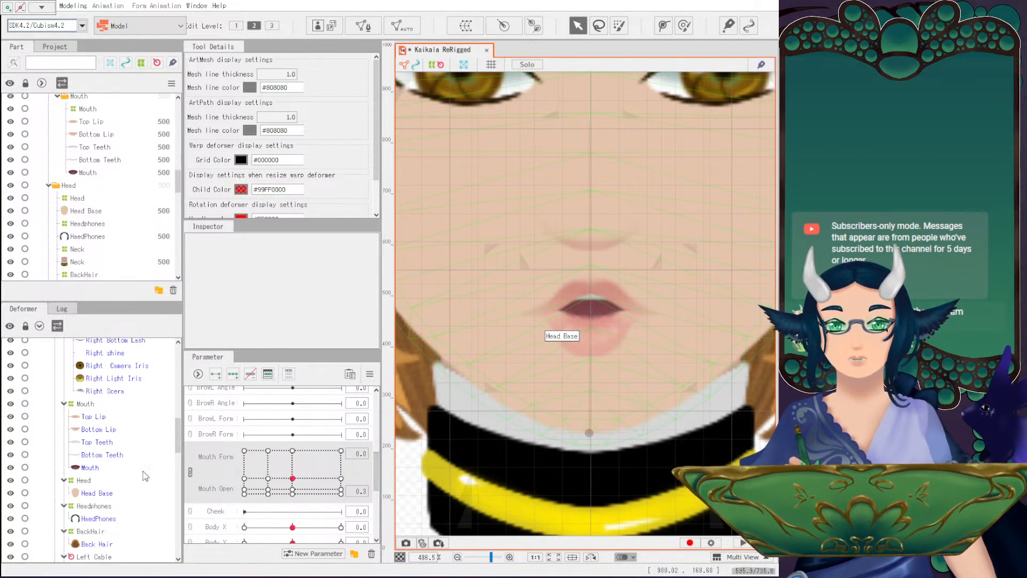
{"action": "left_click", "coordinate": [92, 416]}
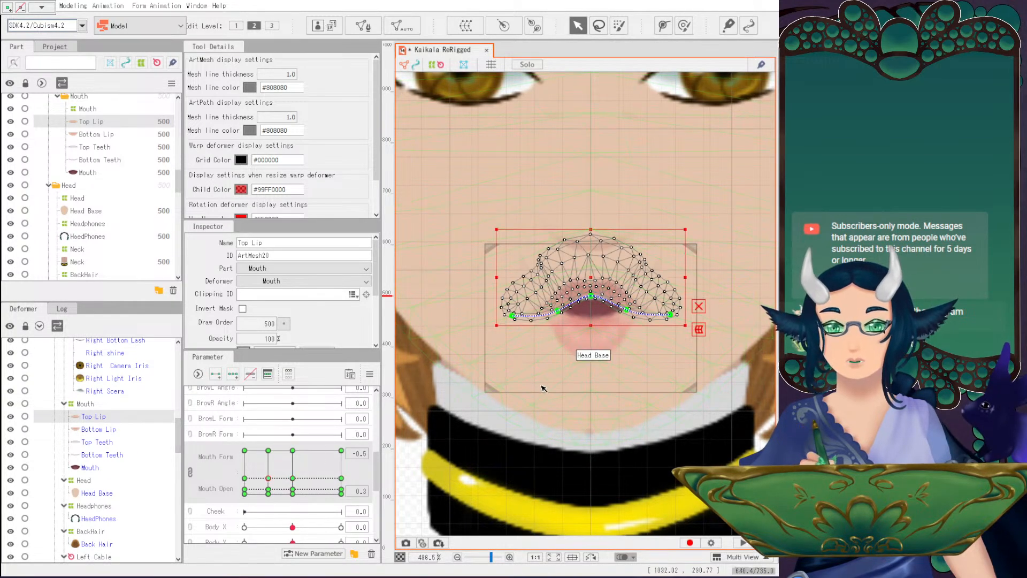
{"action": "scroll", "coordinate": [537, 381], "scroll_direction": "up", "scroll_amount": 1}
{"action": "left_click", "coordinate": [567, 283]}
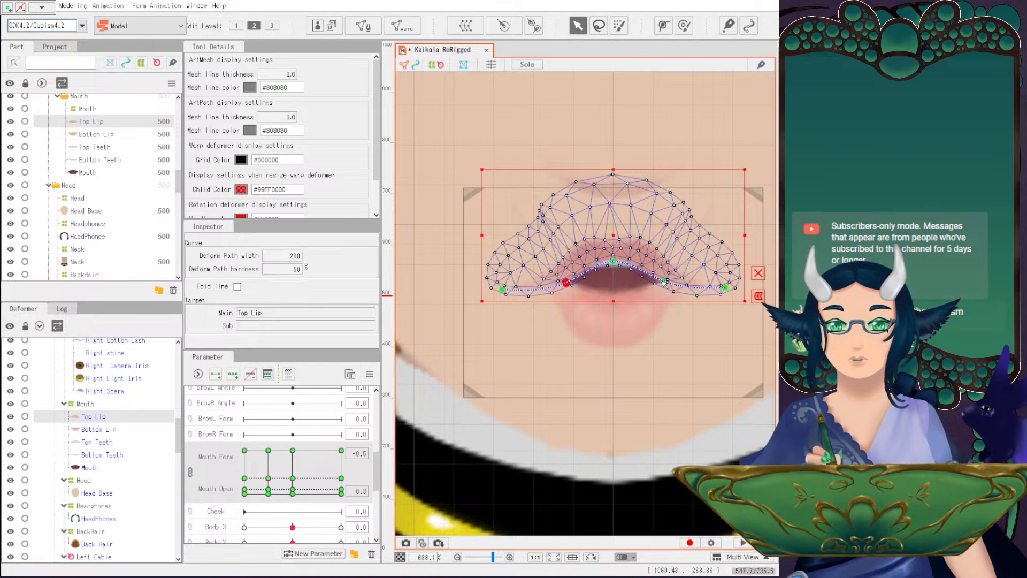
{"action": "left_click_drag", "start_coordinate": [558, 281], "coordinate": [564, 284]}
{"action": "scroll", "coordinate": [615, 315], "scroll_direction": "down", "scroll_amount": 2}
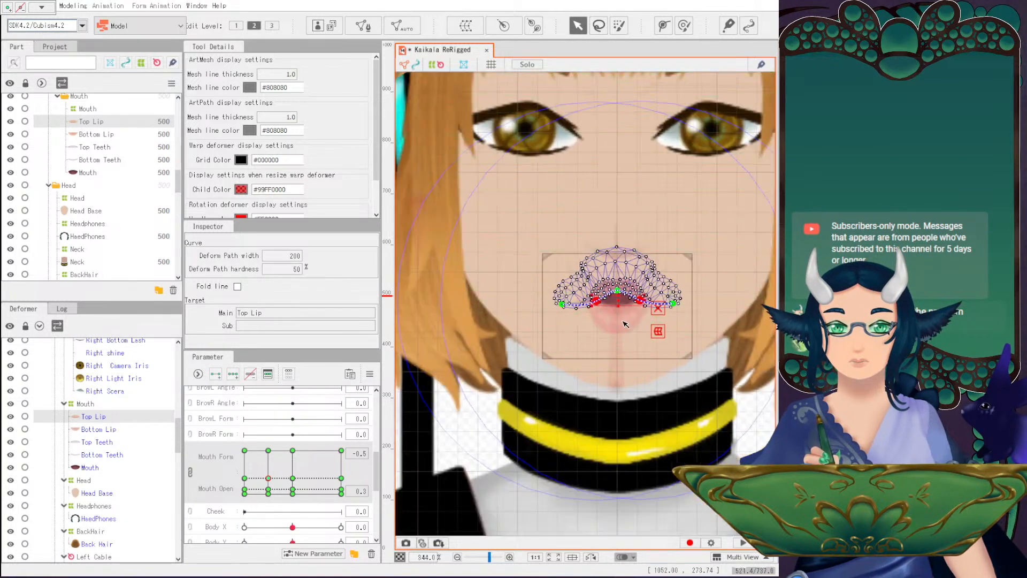
{"action": "left_click", "coordinate": [476, 419]}
Stretch the Bottom Lip mesh slightly downward at Mouth Form -0.5, Mouth Open 0.3.
{"action": "scroll", "coordinate": [502, 401], "scroll_direction": "up", "scroll_amount": 1}
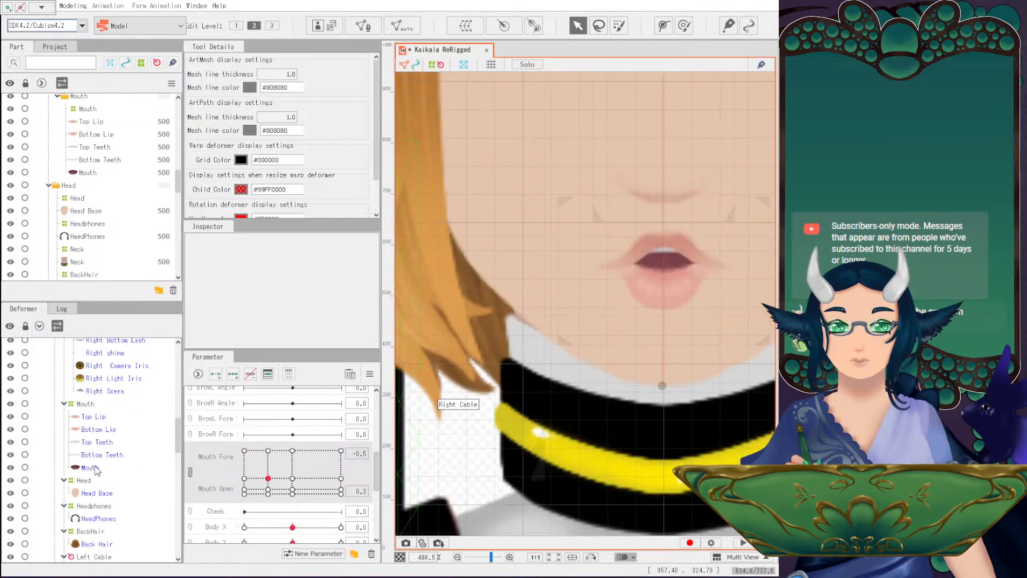
{"action": "left_click", "coordinate": [104, 429]}
{"action": "left_click_drag", "start_coordinate": [672, 333], "coordinate": [624, 358]}
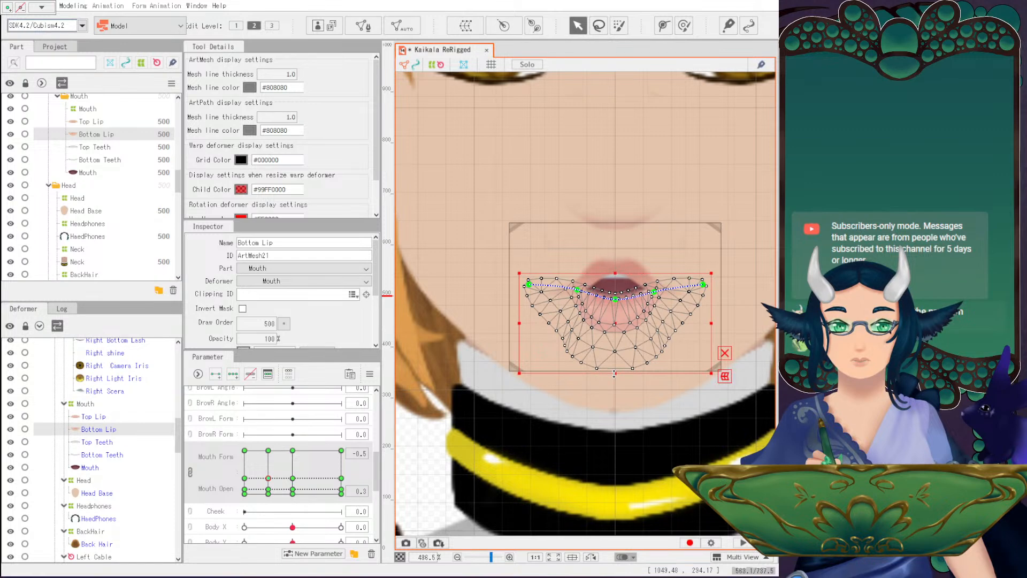
{"action": "left_click_drag", "start_coordinate": [615, 374], "coordinate": [615, 387]}
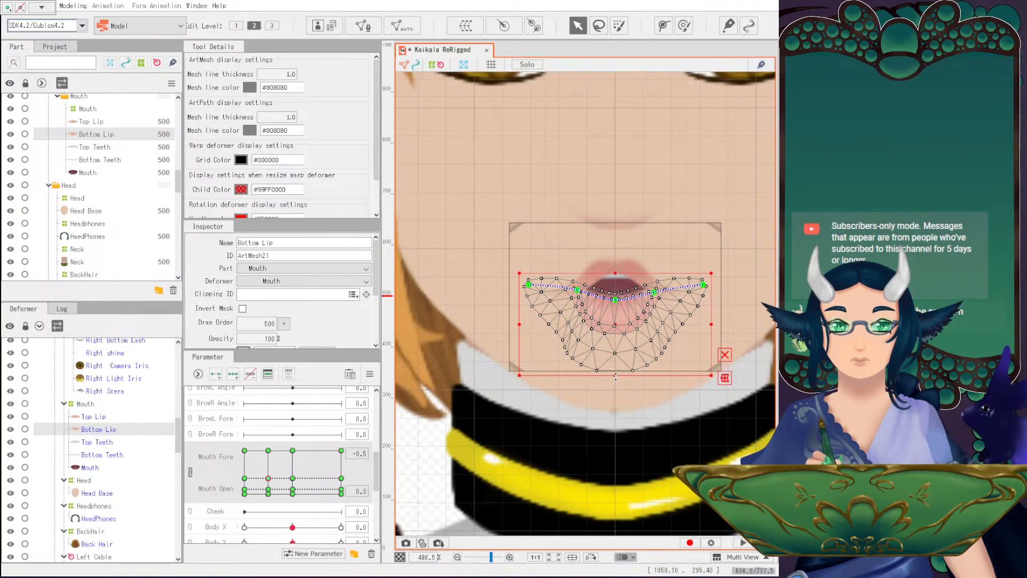
{"action": "left_click", "coordinate": [436, 460]}
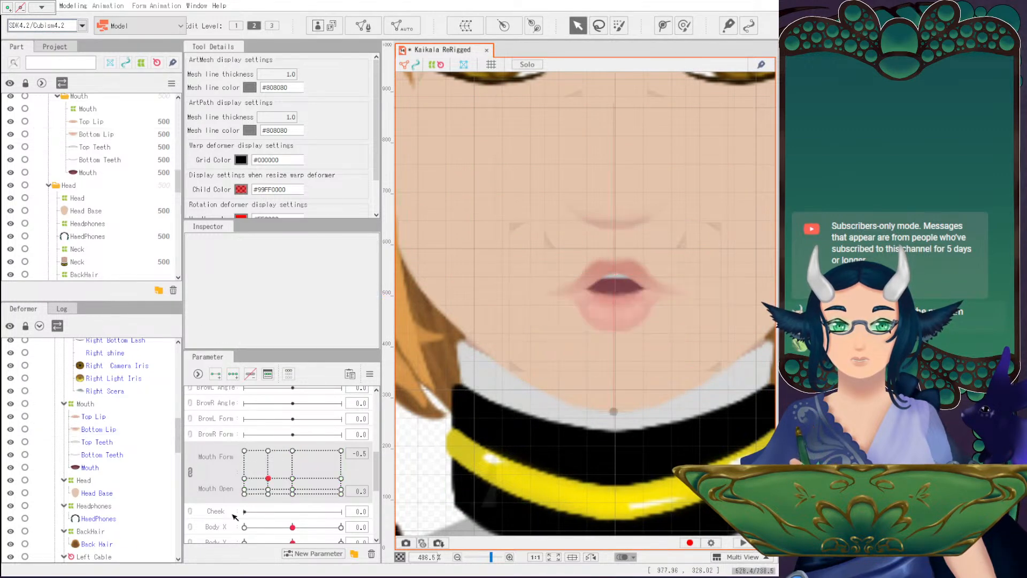
At Mouth Form 0.0, Mouth Open 0.3, spread the Bottom Lip's two inner path points symmetrically outward.
{"action": "mouse_move", "coordinate": [292, 479]}
{"action": "left_mouse_down"}
{"action": "mouse_move", "coordinate": [271, 479]}
{"action": "mouse_move", "coordinate": [284, 479]}
{"action": "left_mouse_up"}
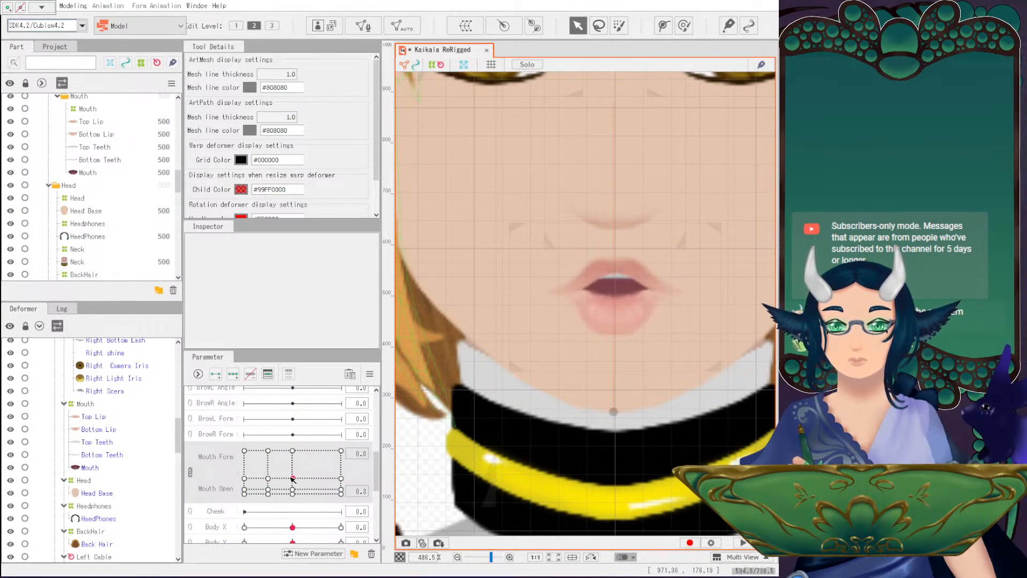
{"action": "left_click", "coordinate": [566, 320]}
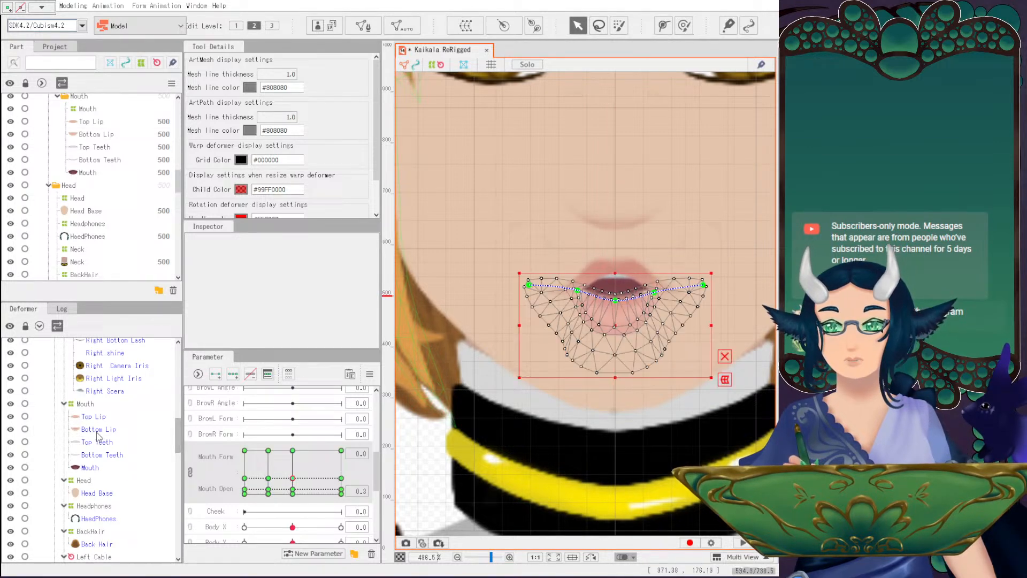
{"action": "left_click", "coordinate": [577, 290]}
{"action": "left_click", "coordinate": [654, 292], "text": "shift"}
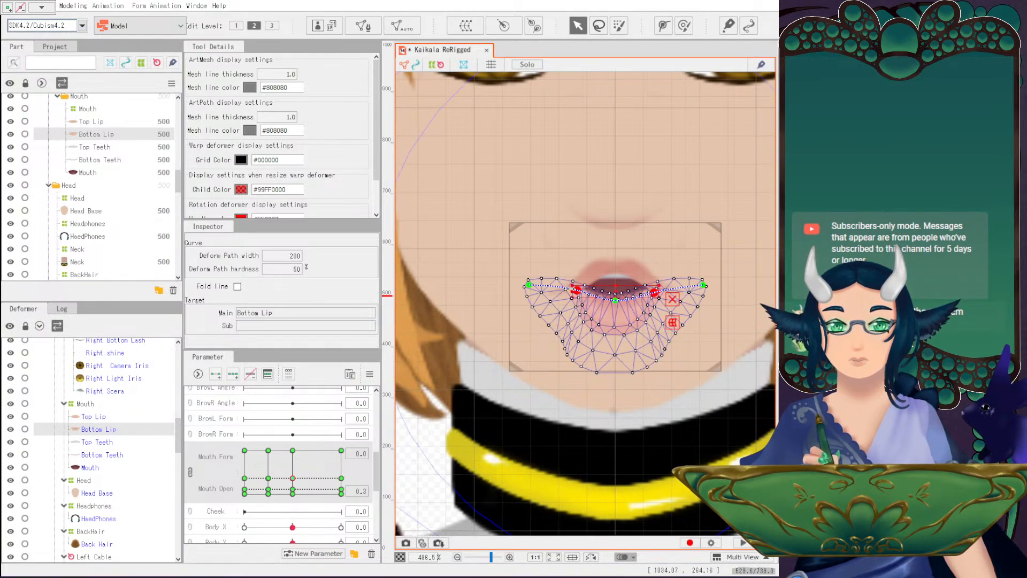
{"action": "left_click_drag", "start_coordinate": [571, 289], "coordinate": [553, 290]}
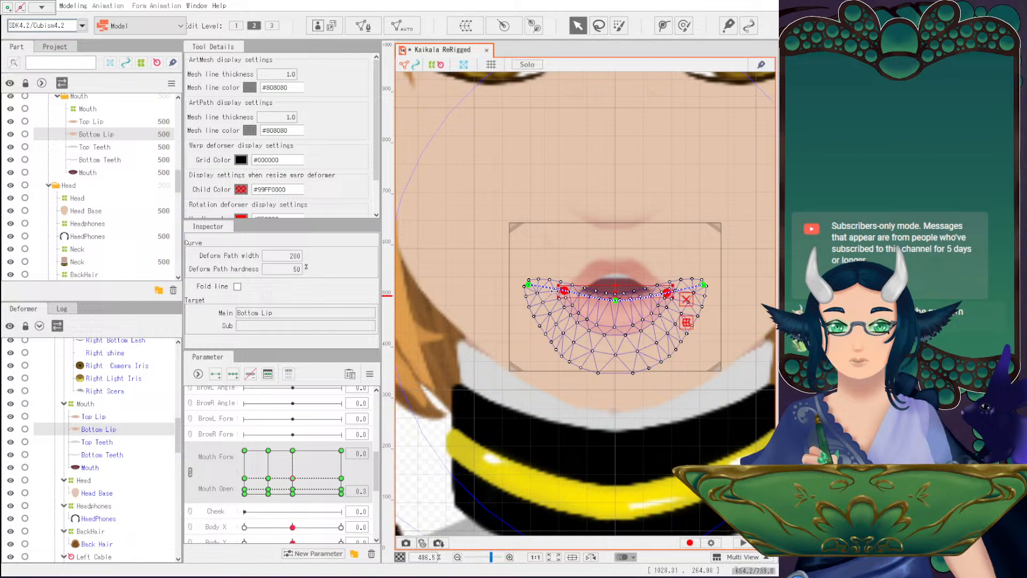
Spread the Top Lip's two inner path points slightly outward at Mouth Form 0.0, Mouth Open 0.3.
{"action": "left_click", "coordinate": [113, 416]}
{"action": "left_click", "coordinate": [580, 290]}
{"action": "left_click", "coordinate": [651, 288], "text": "shift"}
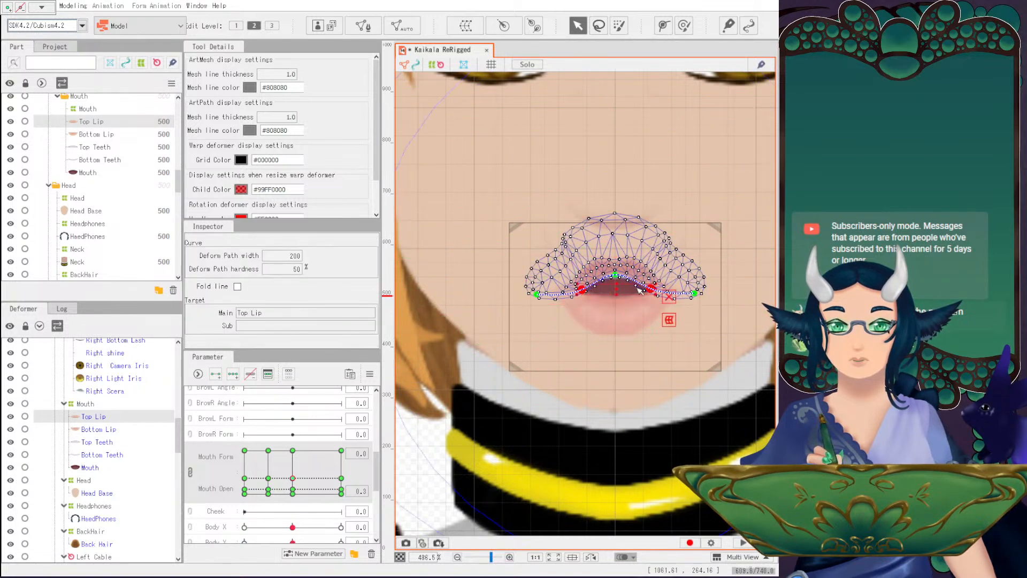
{"action": "left_click_drag", "start_coordinate": [575, 288], "coordinate": [569, 289]}
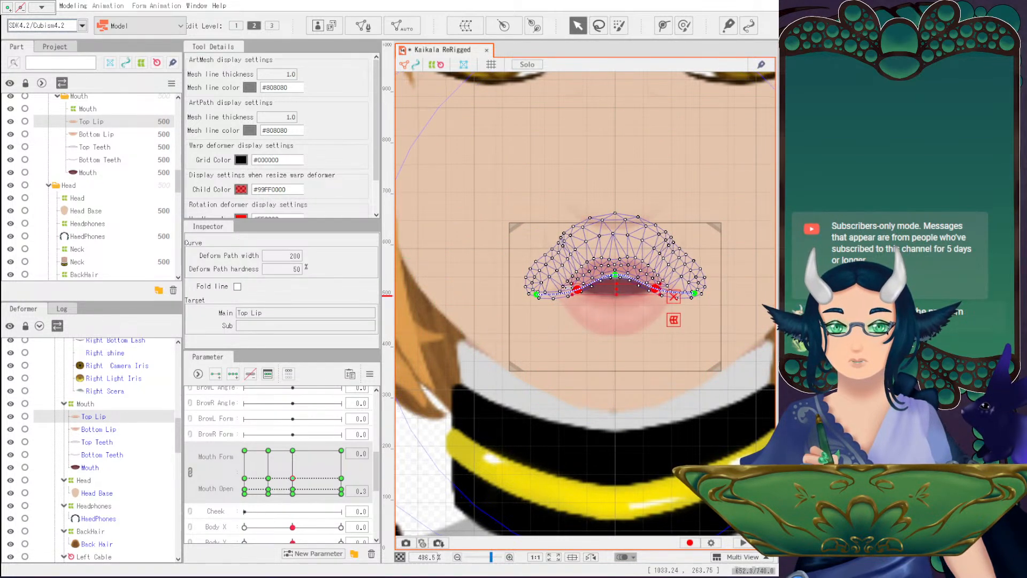
{"action": "left_click", "coordinate": [521, 423]}
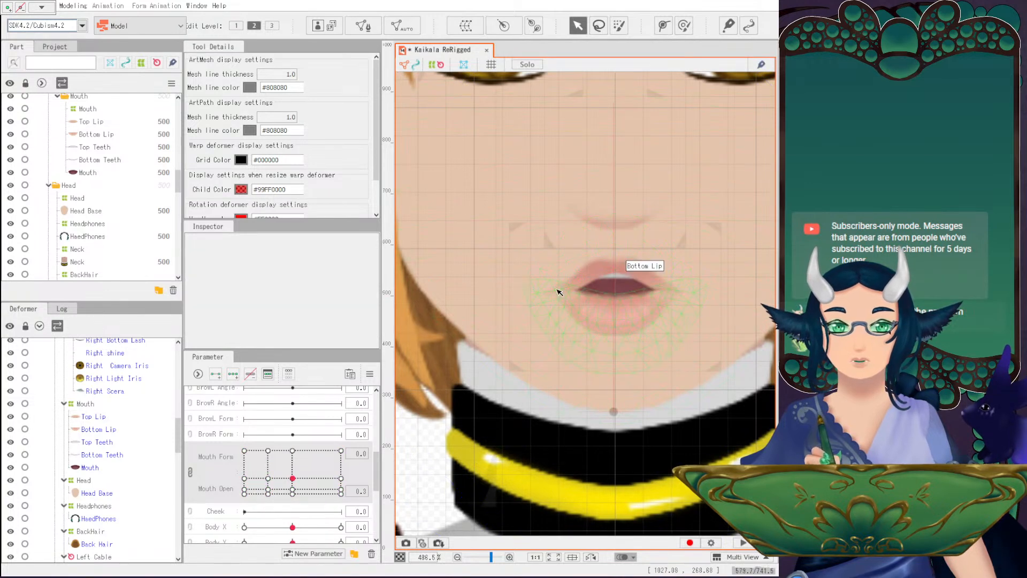
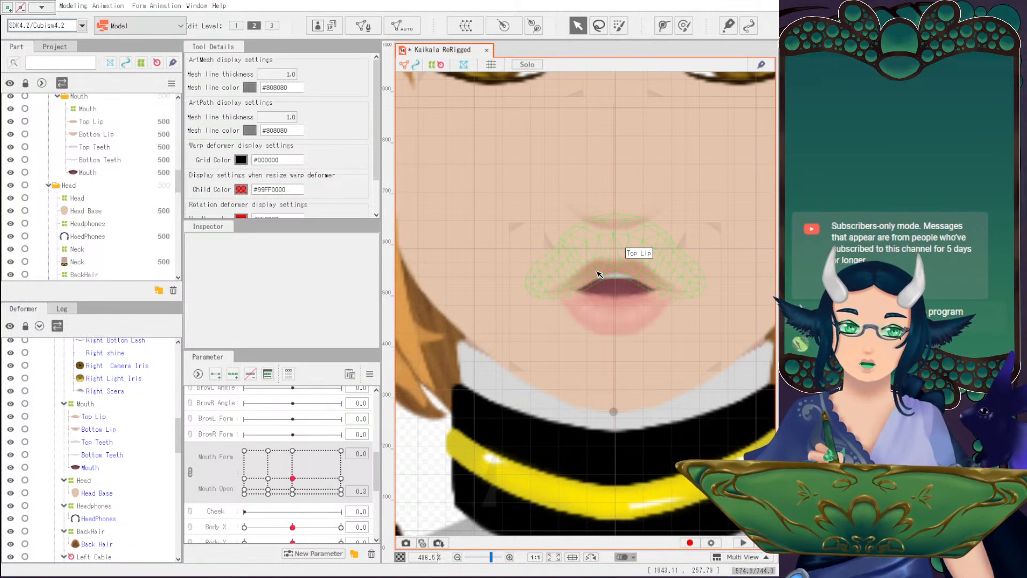
{"action": "scroll", "coordinate": [599, 332], "scroll_direction": "down", "scroll_amount": 2}
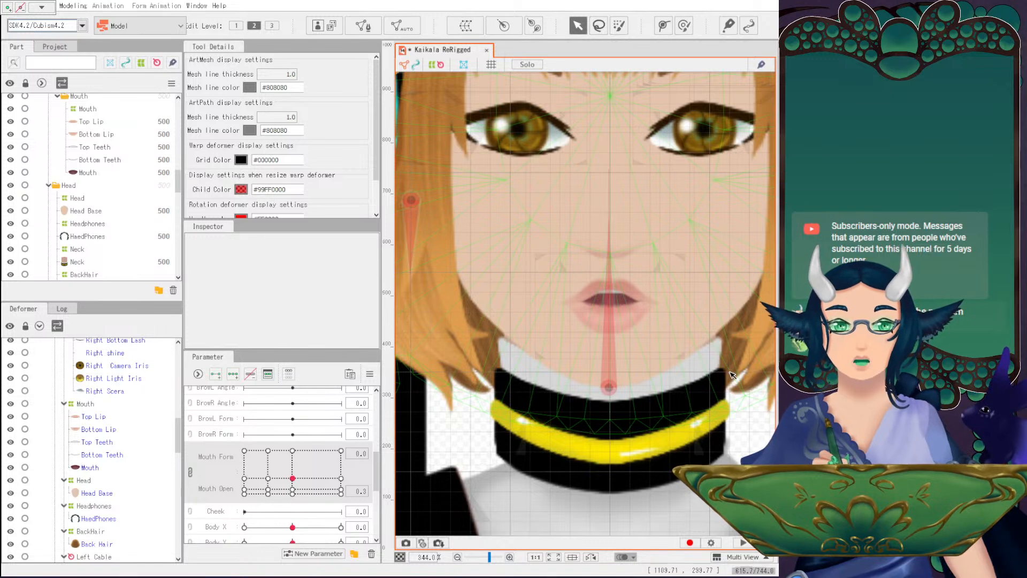
{"action": "scroll", "coordinate": [700, 314], "scroll_direction": "up", "scroll_amount": 2}
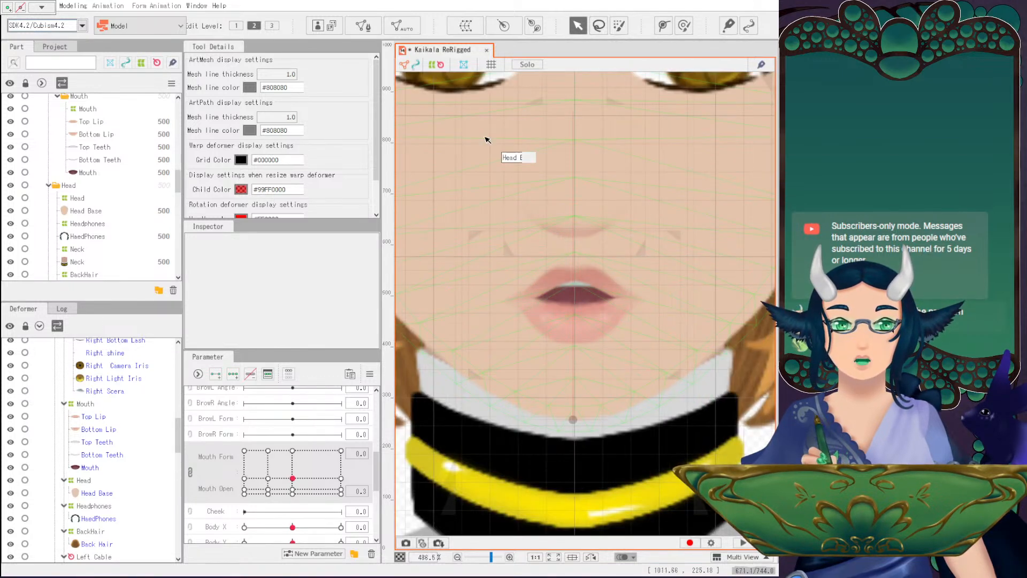
{"action": "left_click_drag", "start_coordinate": [495, 153], "coordinate": [576, 201]}
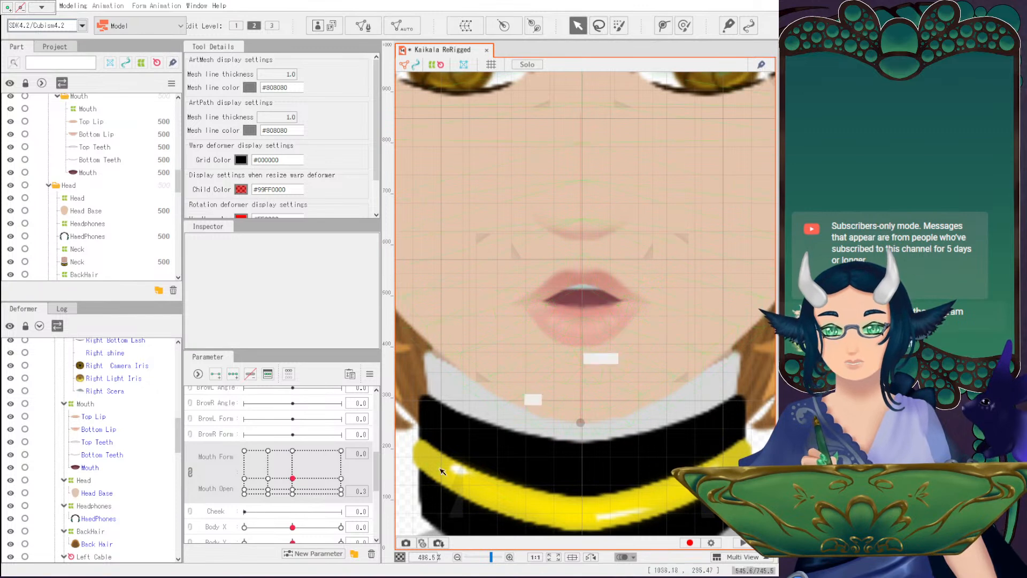
At Mouth Form 1.0, Mouth Open 0.1, hide both lips and move the Bottom Teeth up over the top teeth.
{"action": "left_click", "coordinate": [341, 478]}
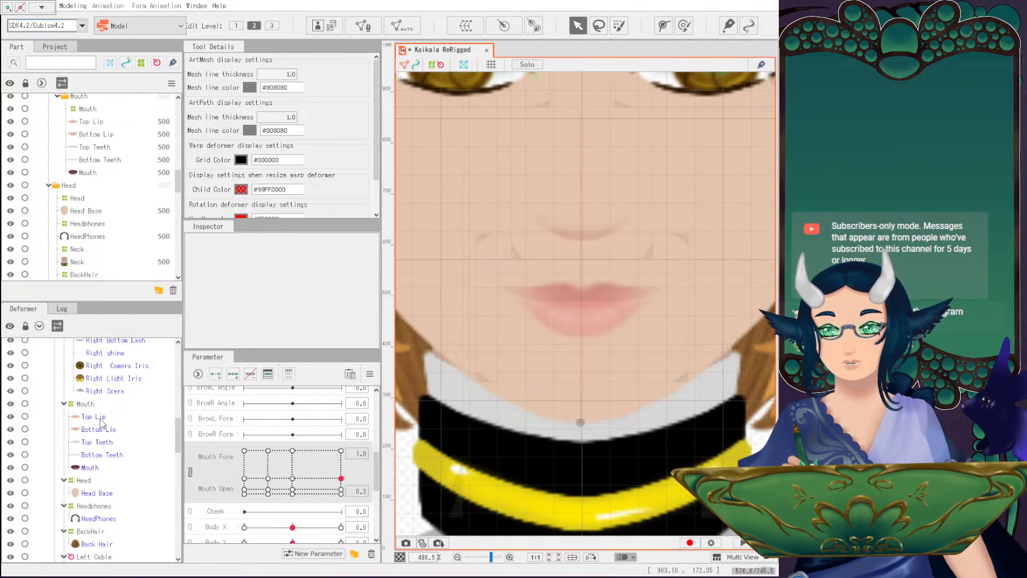
{"action": "left_click", "coordinate": [94, 416]}
{"action": "scroll", "coordinate": [575, 320], "scroll_direction": "up", "scroll_amount": 2}
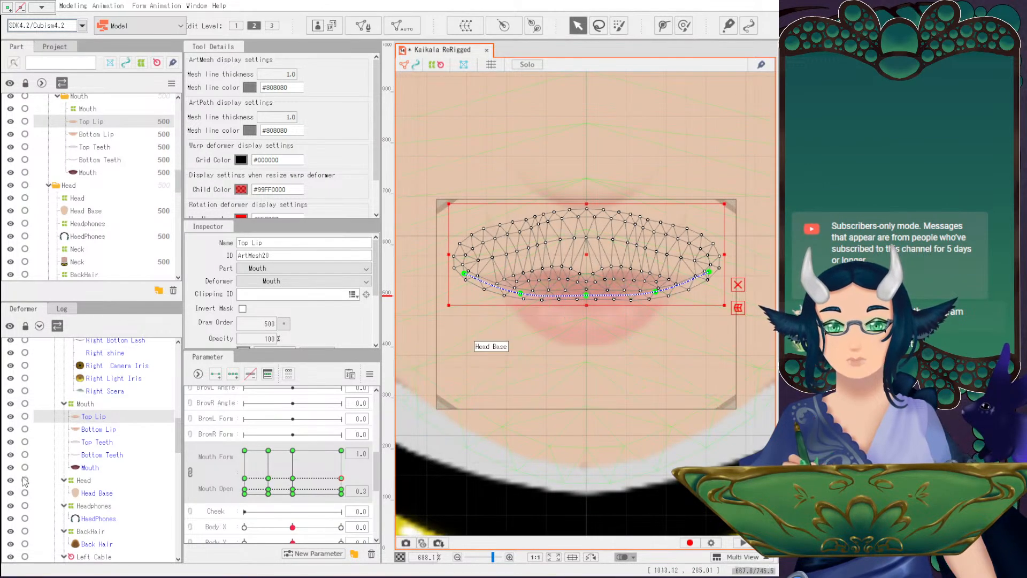
{"action": "left_click", "coordinate": [342, 489]}
{"action": "left_click", "coordinate": [94, 454]}
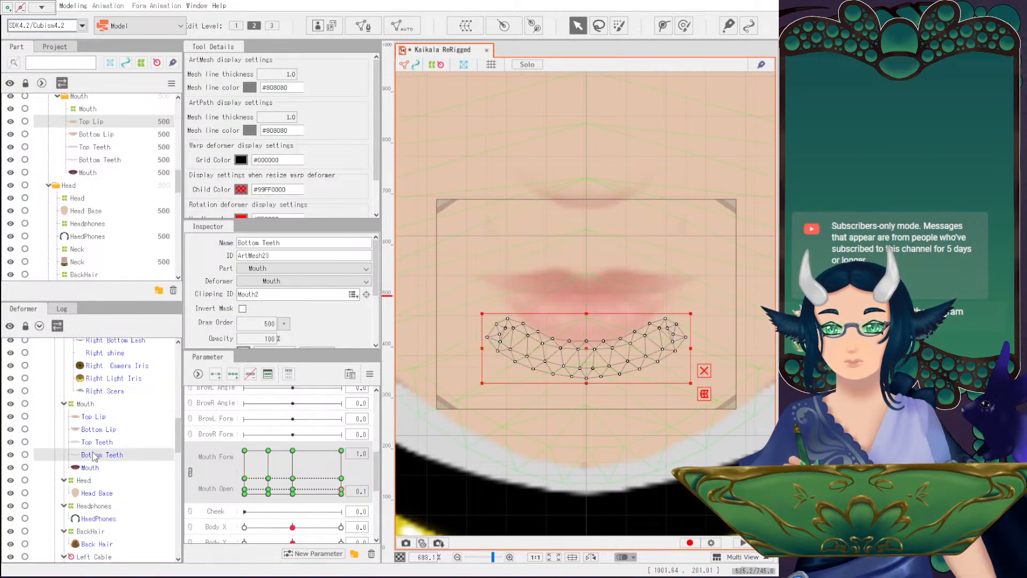
{"action": "left_click_drag", "start_coordinate": [584, 350], "coordinate": [584, 303]}
{"action": "left_click", "coordinate": [10, 416]}
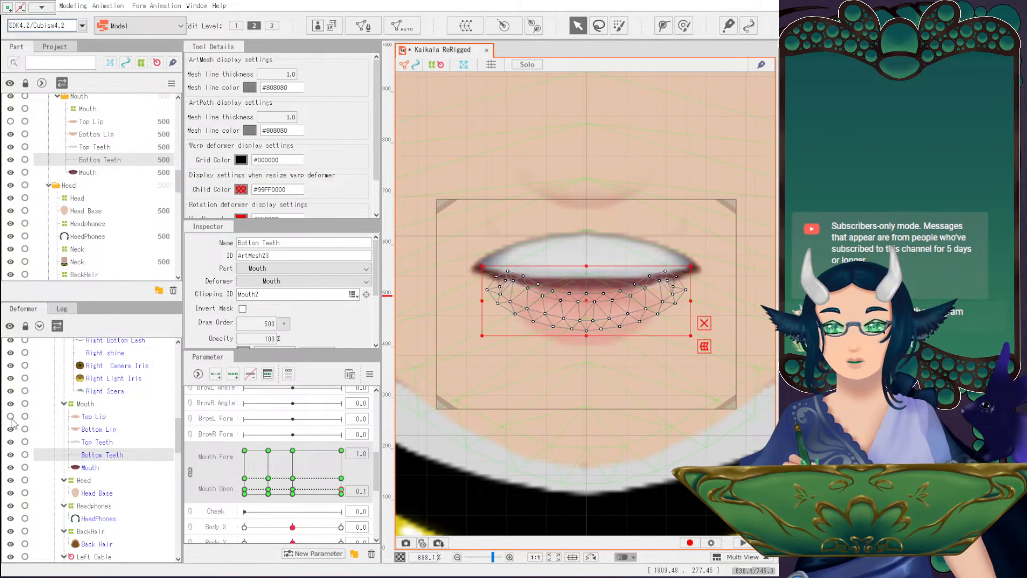
{"action": "left_click", "coordinate": [11, 429]}
{"action": "left_click_drag", "start_coordinate": [590, 307], "coordinate": [578, 291]}
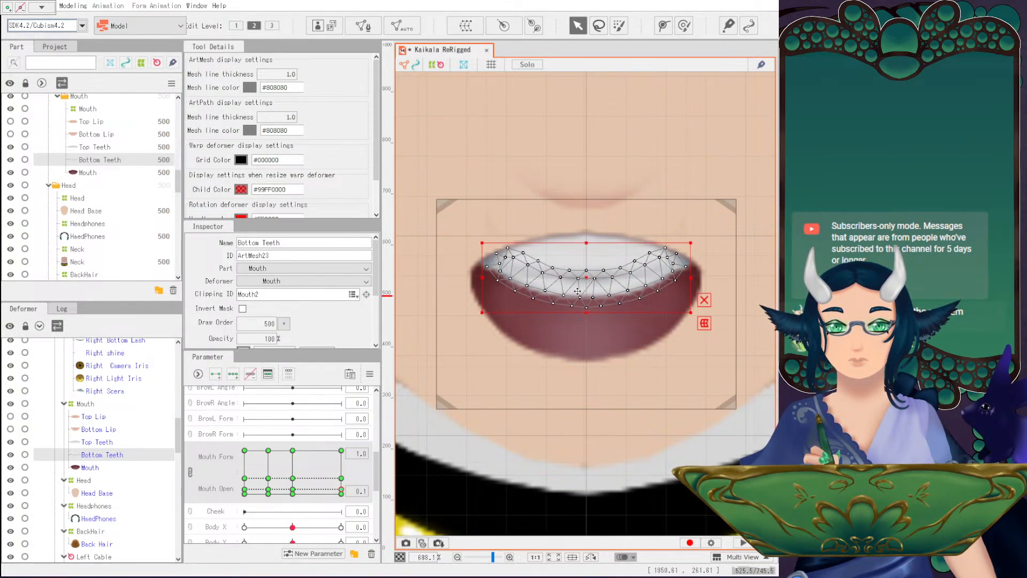
Copy the Bottom Teeth shape from Mouth Open 0.1 to 0.3 at Mouth Form 1.0 and show both lips again.
{"action": "left_click", "coordinate": [341, 478]}
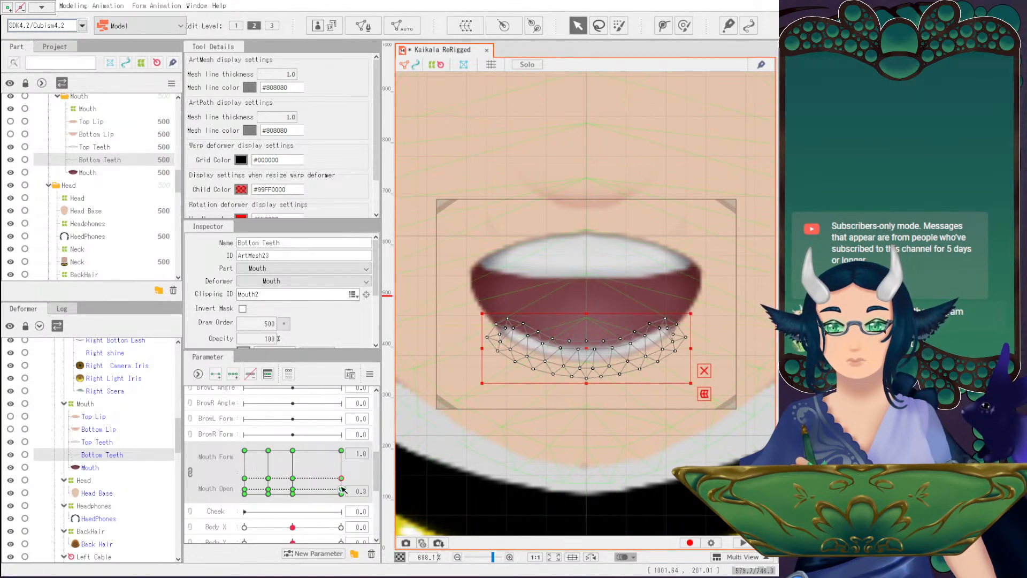
{"action": "left_click", "coordinate": [341, 477]}
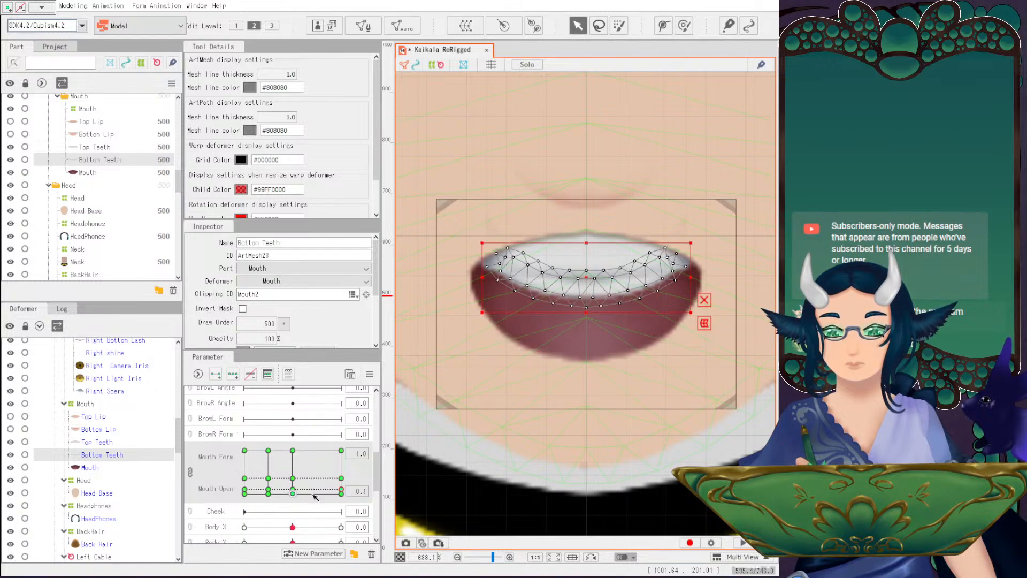
{"action": "left_click", "coordinate": [341, 478]}
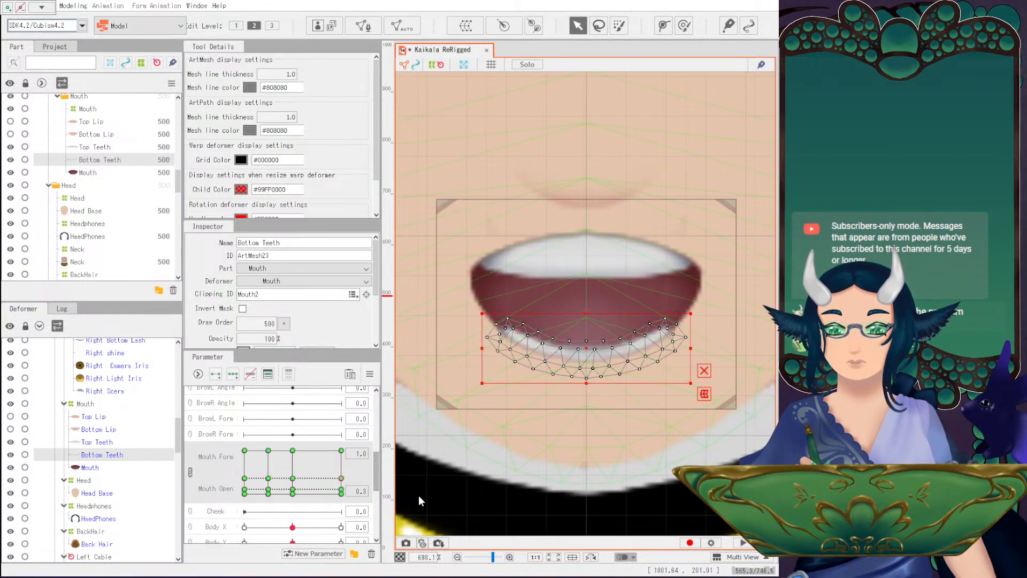
{"action": "key", "text": "ctrl+v"}
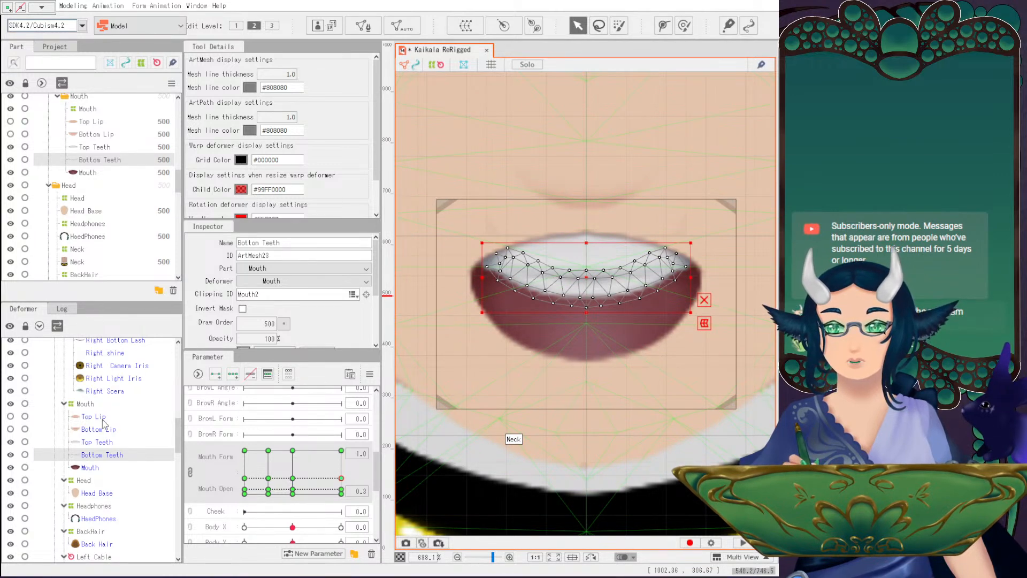
{"action": "left_click", "coordinate": [11, 429]}
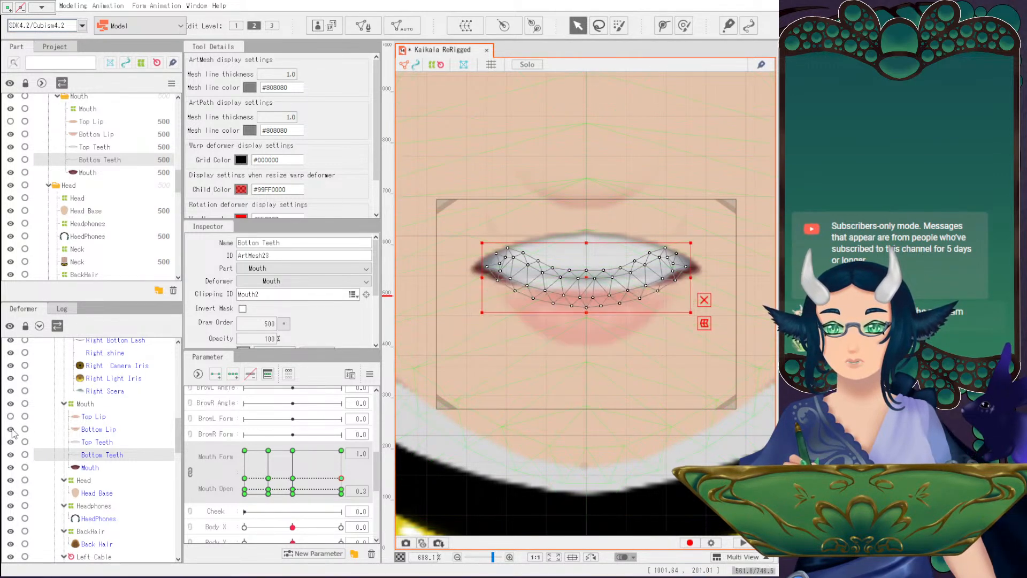
{"action": "left_click", "coordinate": [10, 416]}
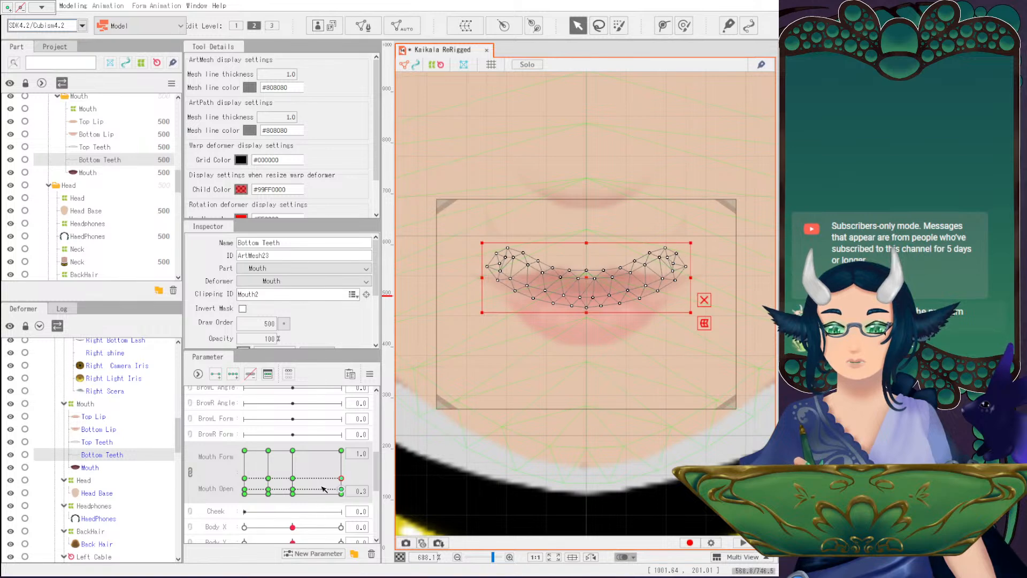
At Mouth Form 1.0, Mouth Open 0.3, raise the Top Lip's centre path point and then lift the three inner points slightly together.
{"action": "left_click", "coordinate": [89, 417]}
{"action": "scroll", "coordinate": [620, 329], "scroll_direction": "up", "scroll_amount": 2}
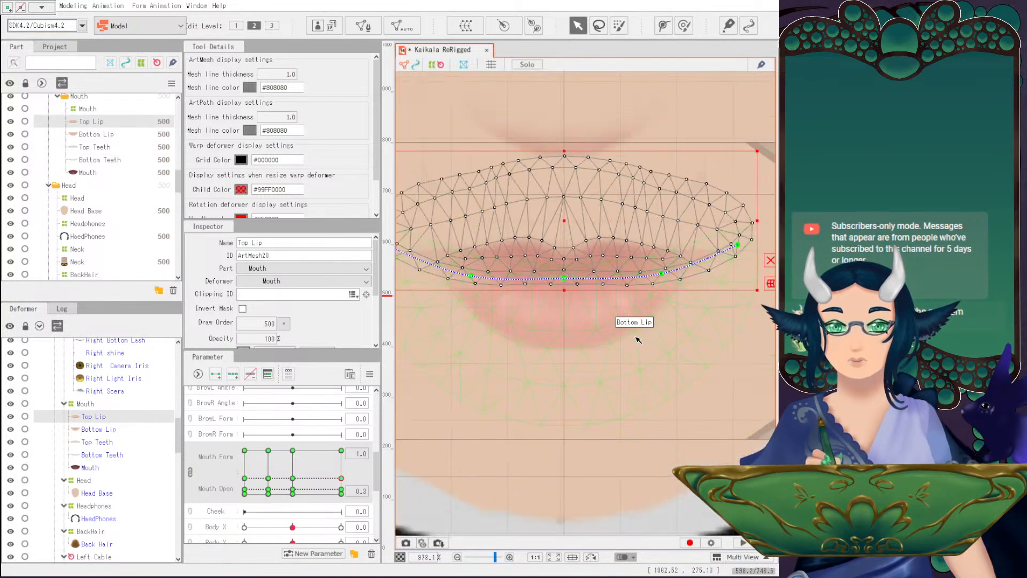
{"action": "left_click_drag", "start_coordinate": [566, 279], "coordinate": [564, 263]}
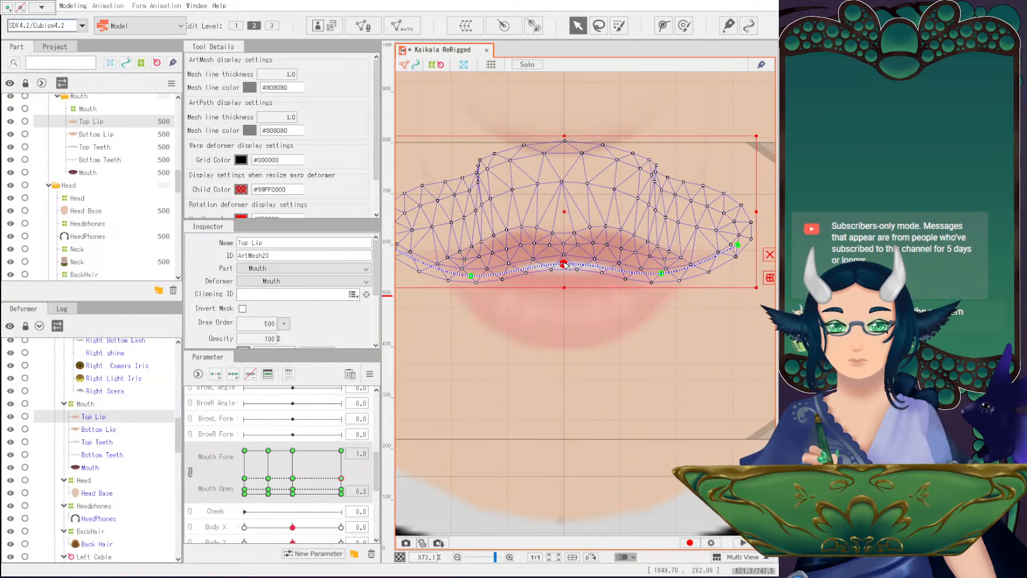
{"action": "left_click", "coordinate": [564, 264], "text": "shift"}
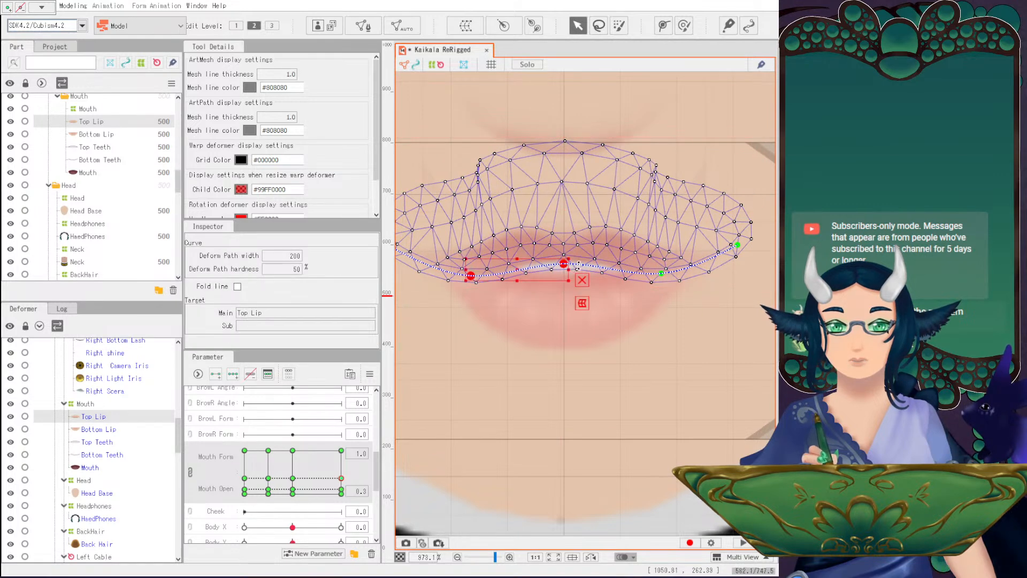
{"action": "left_click", "coordinate": [660, 274], "text": "shift"}
{"action": "left_click_drag", "start_coordinate": [572, 272], "coordinate": [572, 268]}
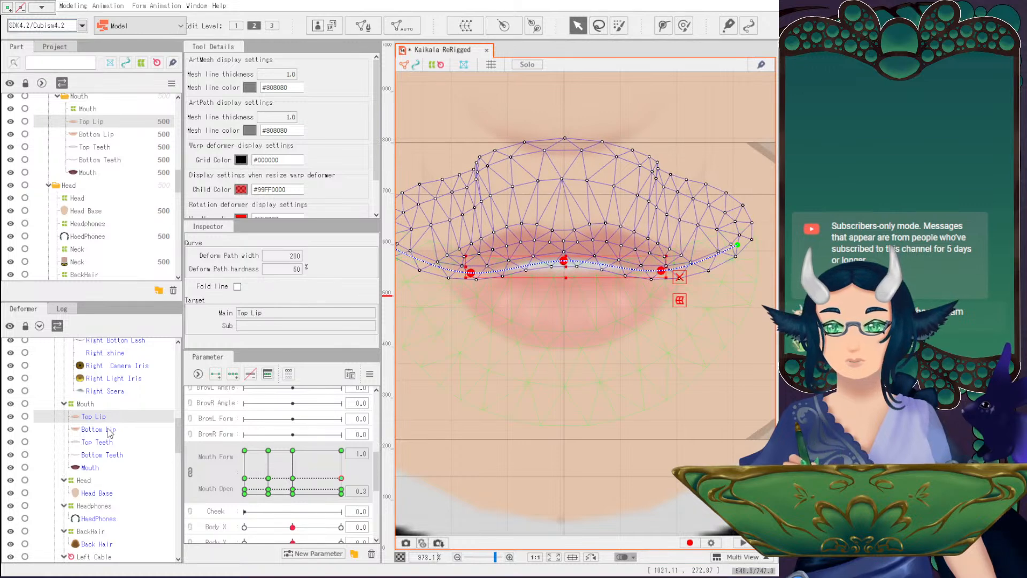
Lower the Bottom Lip's three inner path points together at Mouth Form 1.0, Mouth Open 0.3 to open the lips slightly.
{"action": "left_click", "coordinate": [570, 282]}
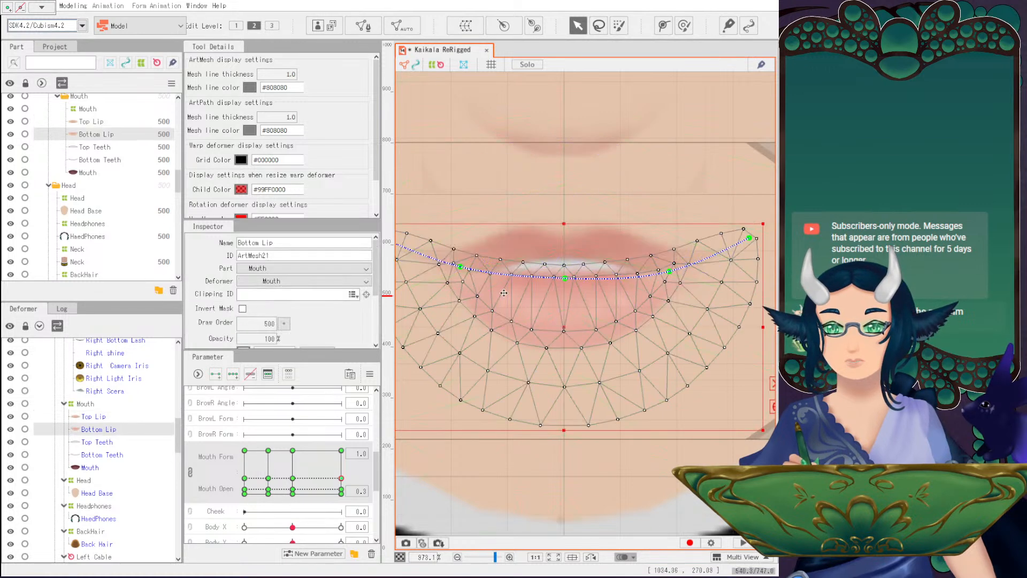
{"action": "left_click", "coordinate": [565, 278], "text": "shift"}
{"action": "left_click", "coordinate": [669, 272], "text": "shift"}
{"action": "mouse_move", "coordinate": [565, 272]}
{"action": "left_mouse_down"}
{"action": "mouse_move", "coordinate": [562, 297]}
{"action": "mouse_move", "coordinate": [562, 287]}
{"action": "left_mouse_up"}
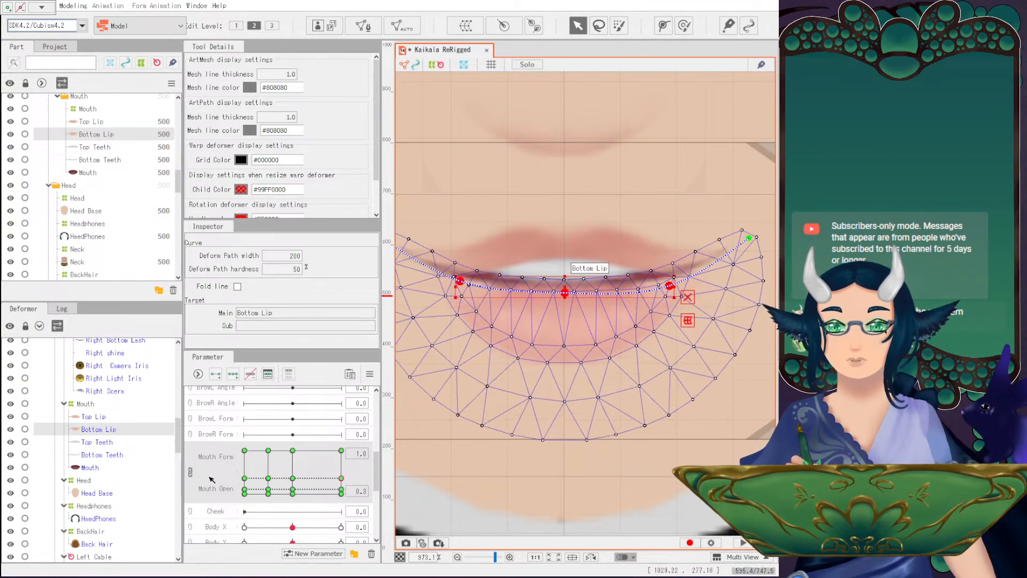
Move the Top Lip and Bottom Lip up together slightly over the teeth at Mouth Form 1.0, Mouth Open 0.3.
{"action": "left_click", "coordinate": [102, 455]}
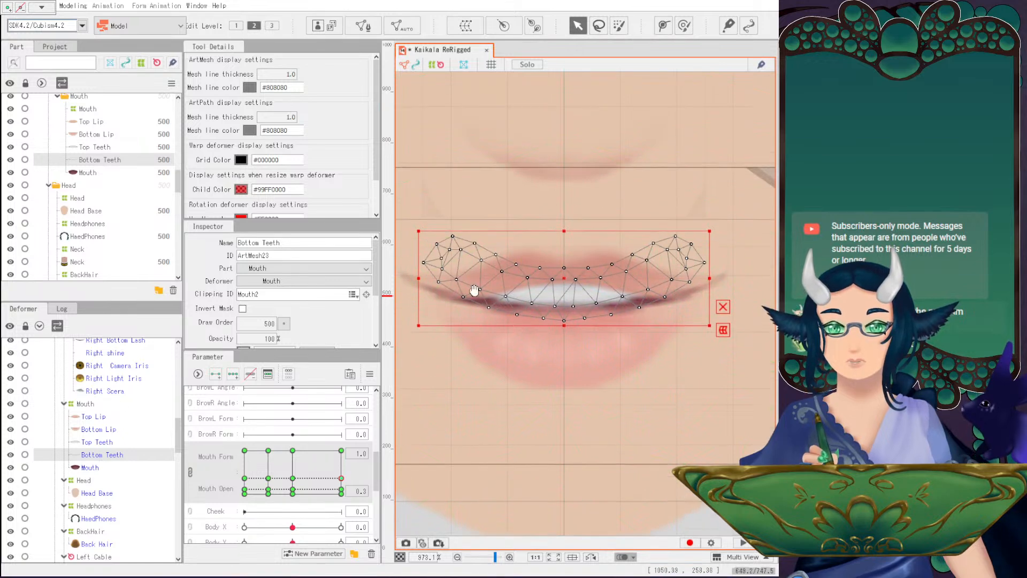
{"action": "left_click", "coordinate": [101, 416]}
{"action": "left_click", "coordinate": [101, 430], "text": "ctrl"}
{"action": "scroll", "coordinate": [577, 310], "scroll_direction": "down", "scroll_amount": 2}
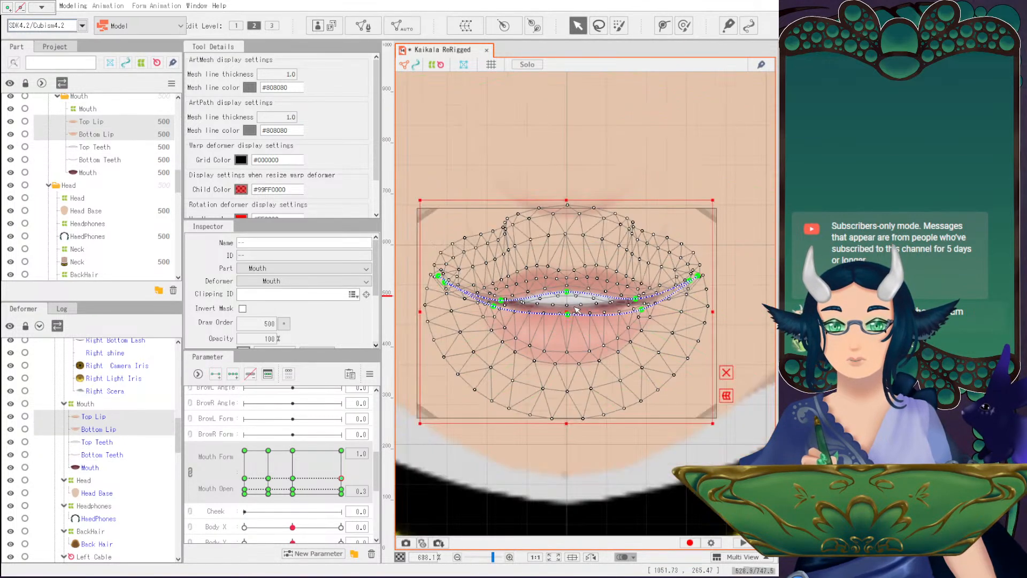
{"action": "left_click_drag", "start_coordinate": [567, 302], "coordinate": [566, 291]}
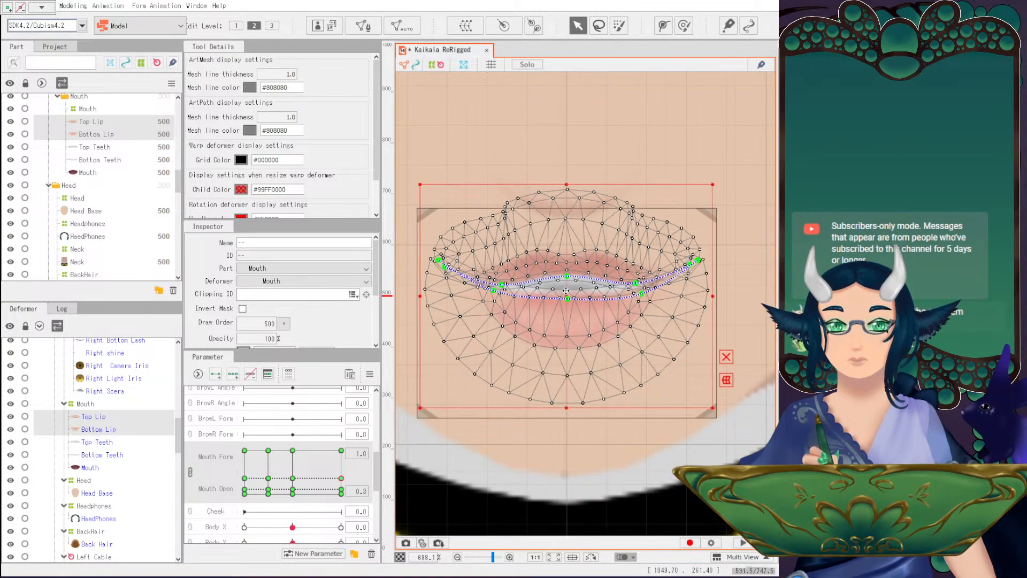
{"action": "scroll", "coordinate": [558, 412], "scroll_direction": "down", "scroll_amount": 3}
{"action": "left_click", "coordinate": [459, 466]}
{"action": "scroll", "coordinate": [538, 402], "scroll_direction": "up", "scroll_amount": 2}
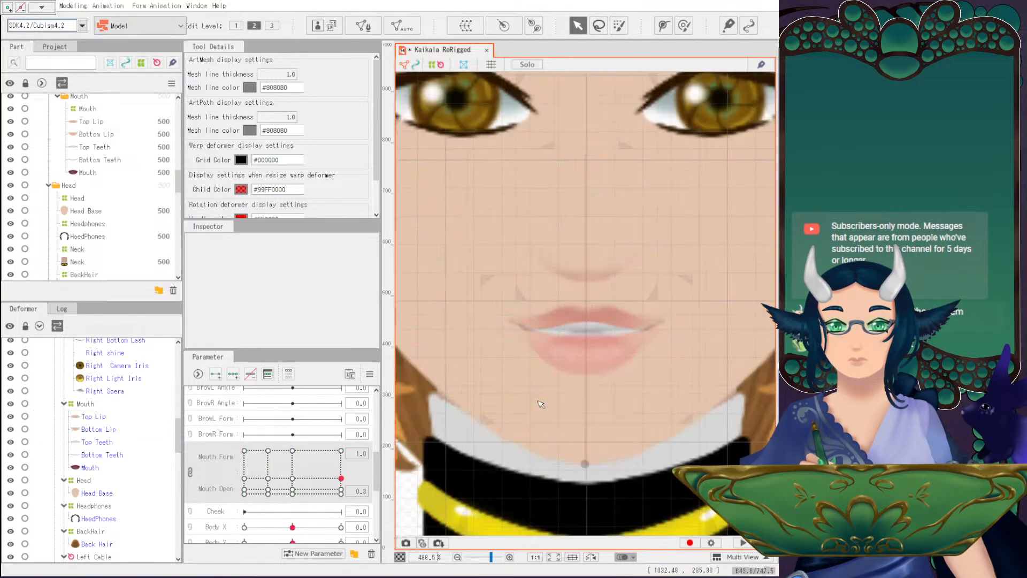
Raise the Bottom Lip's two end path points slightly, then the two points on either side of its centre.
{"action": "left_click", "coordinate": [99, 429]}
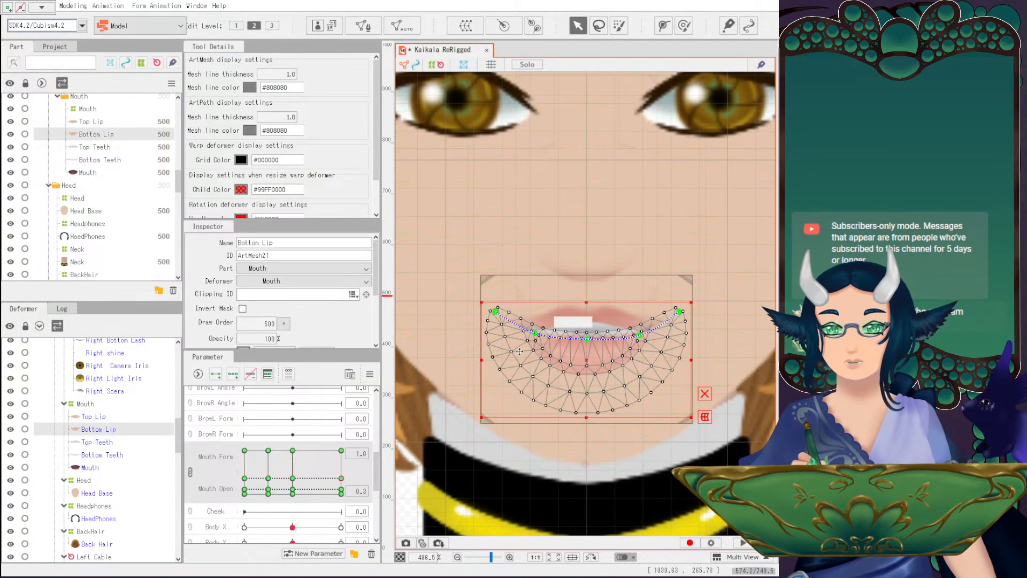
{"action": "left_click", "coordinate": [497, 310]}
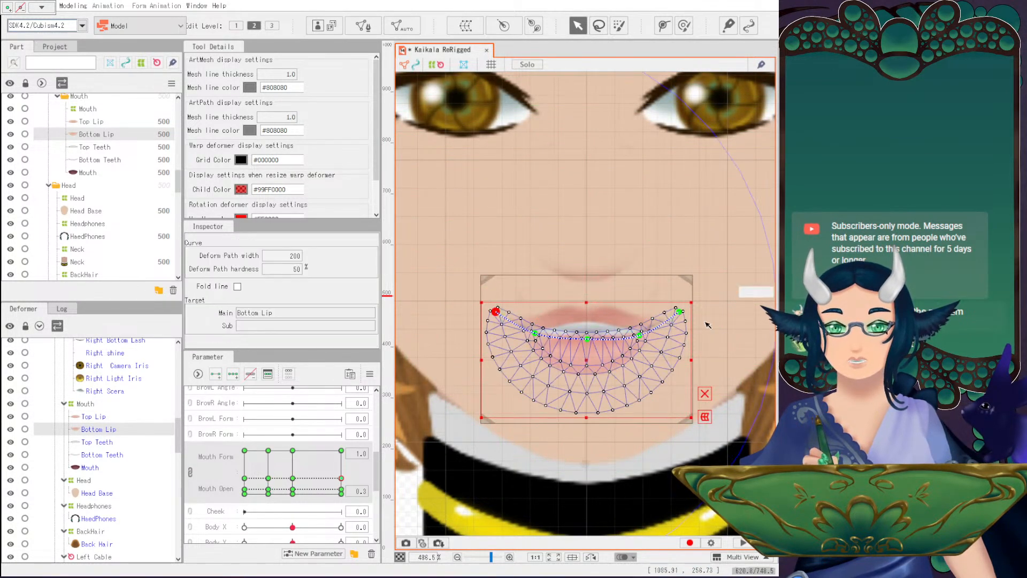
{"action": "left_click", "coordinate": [678, 310], "text": "shift"}
{"action": "left_click_drag", "start_coordinate": [587, 311], "coordinate": [588, 305]}
{"action": "left_click", "coordinate": [534, 333]}
{"action": "left_click", "coordinate": [640, 336], "text": "shift"}
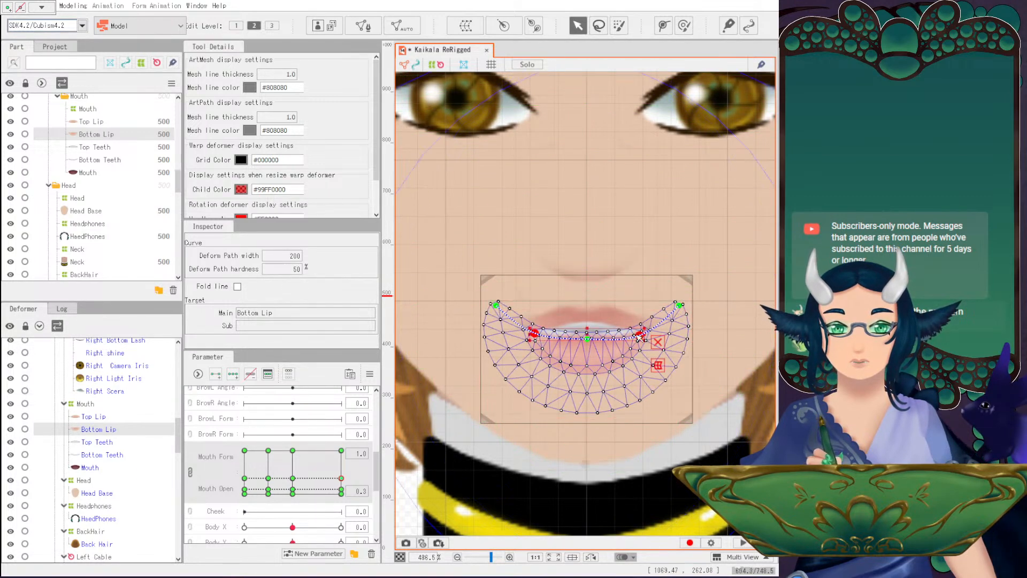
{"action": "left_click_drag", "start_coordinate": [588, 334], "coordinate": [588, 329]}
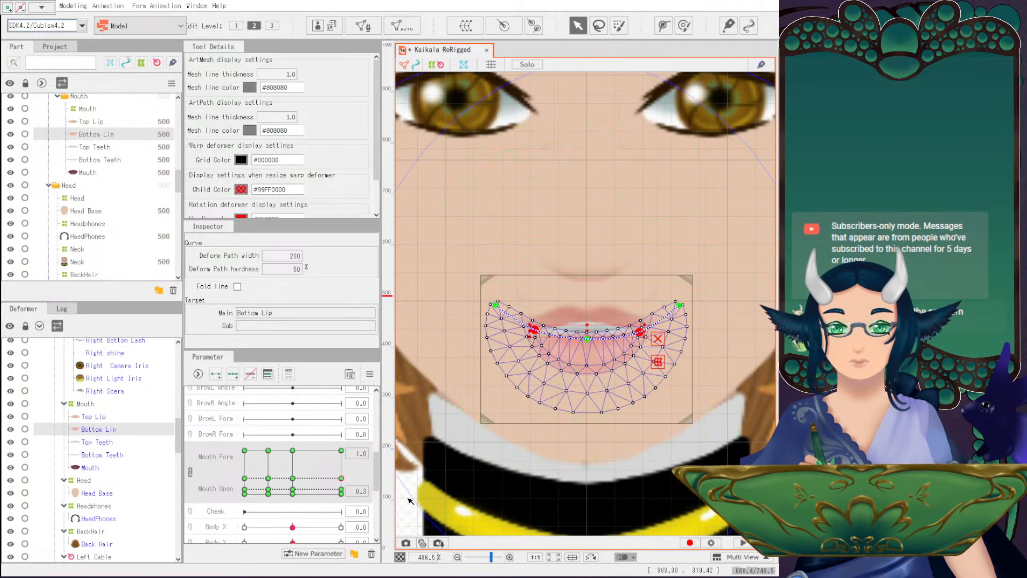
{"action": "left_click", "coordinate": [489, 431]}
Stretch the Top Lip and Bottom Lip slightly wider together on both sides at Mouth Form 1.0, Mouth Open 0.3.
{"action": "mouse_move", "coordinate": [341, 488]}
{"action": "left_mouse_down"}
{"action": "mouse_move", "coordinate": [342, 461]}
{"action": "mouse_move", "coordinate": [346, 502]}
{"action": "mouse_move", "coordinate": [346, 482]}
{"action": "left_mouse_up"}
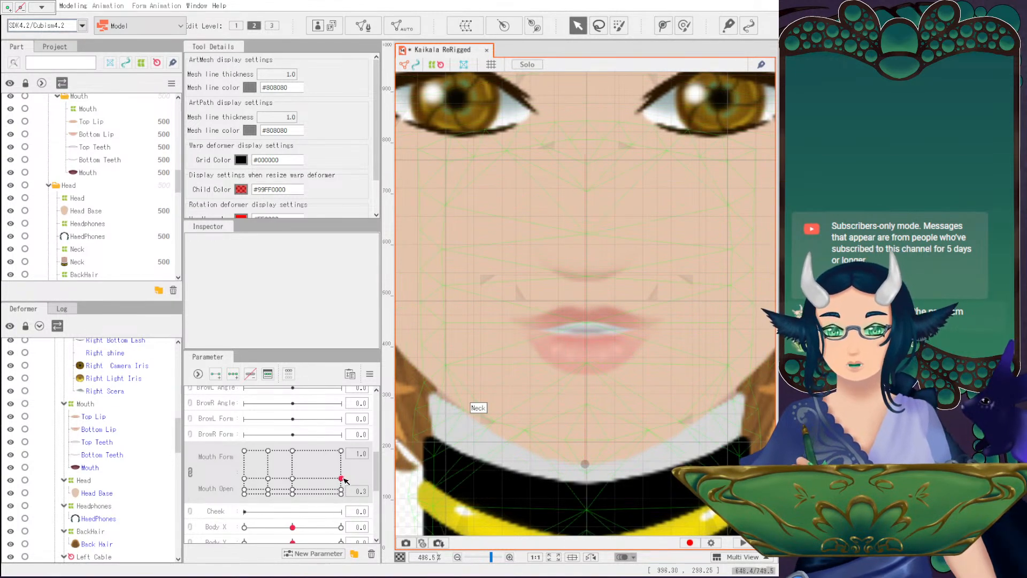
{"action": "left_click", "coordinate": [94, 416]}
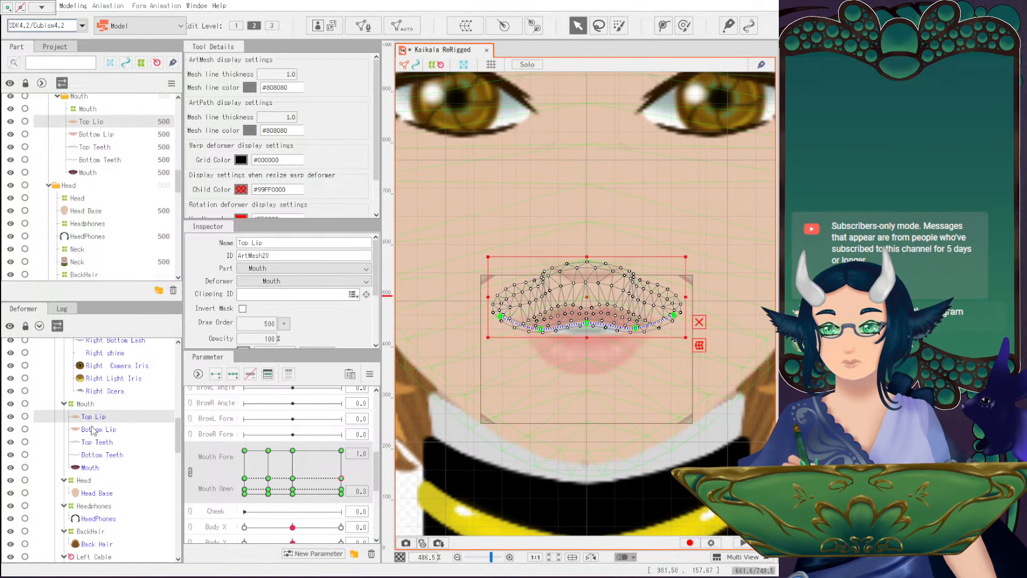
{"action": "left_click", "coordinate": [94, 430], "text": "ctrl"}
{"action": "left_click_drag", "start_coordinate": [479, 337], "coordinate": [475, 337]}
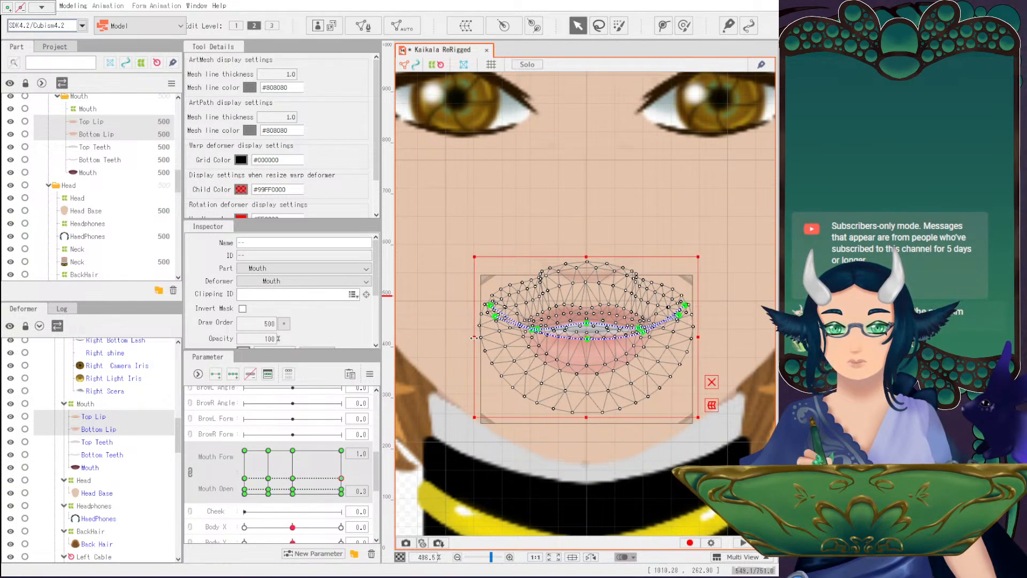
{"action": "left_click", "coordinate": [409, 505]}
Examine the mouth shapes and their transitions across the Mouth Form and Mouth Open keyforms, finishing at Mouth Form 1.0, Mouth Open 0.3.
{"action": "left_click_drag", "start_coordinate": [341, 489], "coordinate": [268, 478]}
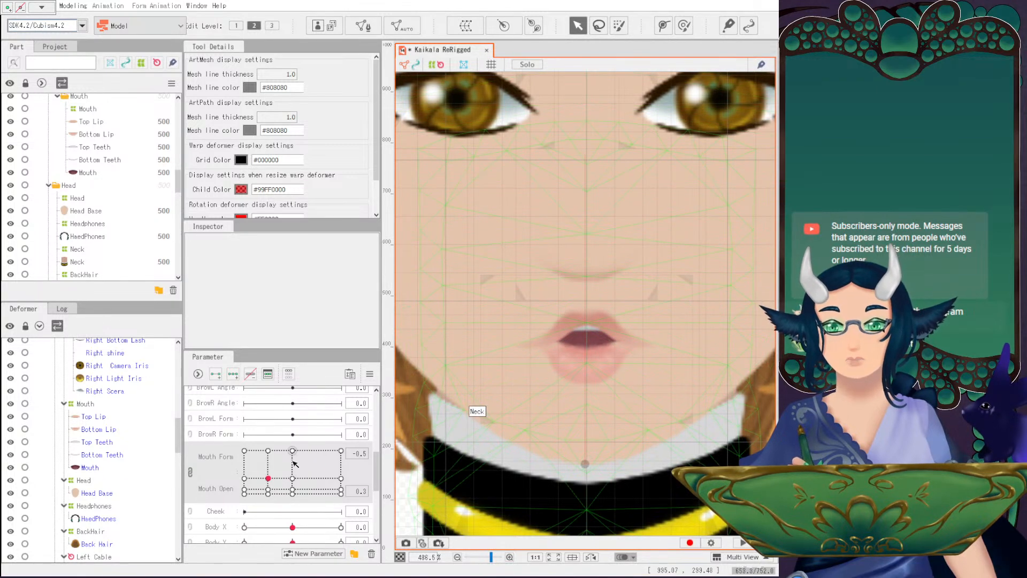
{"action": "left_click_drag", "start_coordinate": [294, 452], "coordinate": [267, 512]}
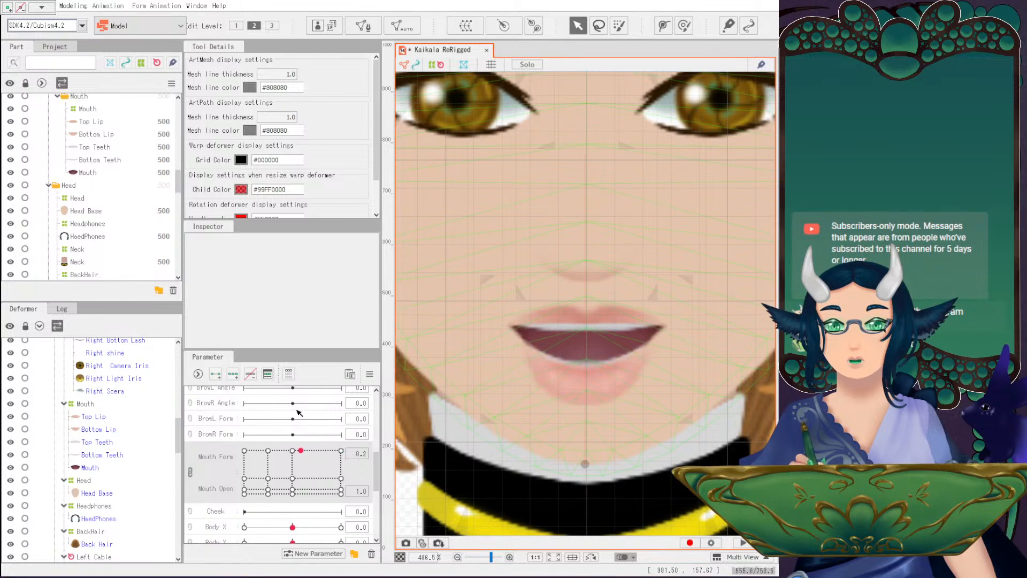
{"action": "left_click", "coordinate": [244, 450]}
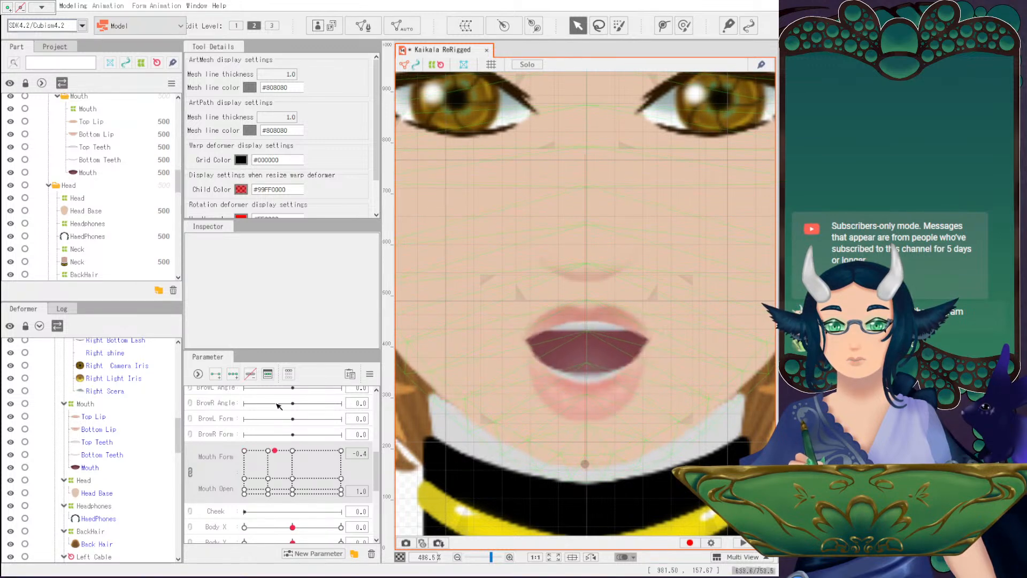
{"action": "left_click_drag", "start_coordinate": [245, 450], "coordinate": [345, 491]}
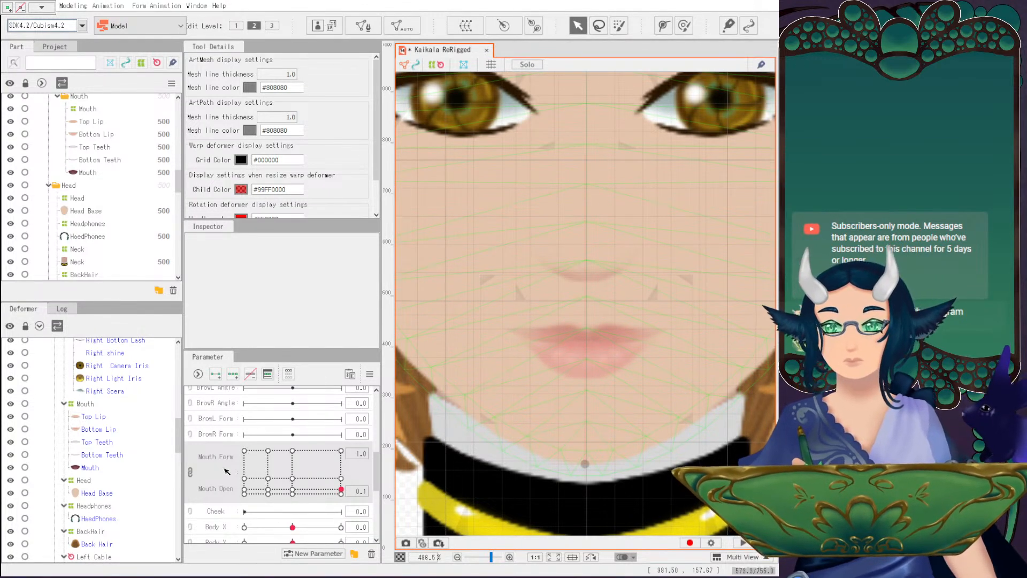
{"action": "left_click", "coordinate": [244, 451]}
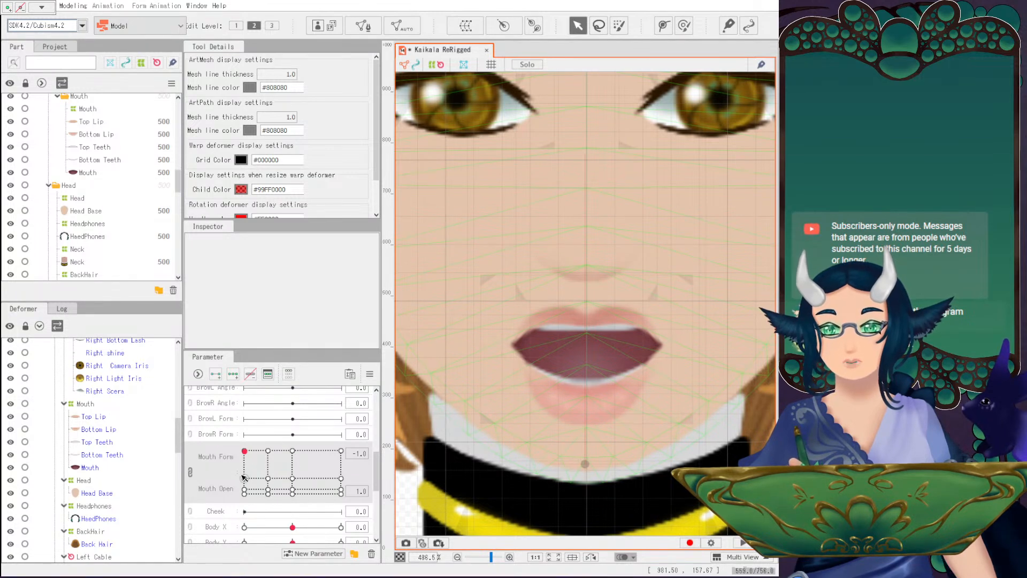
{"action": "left_click_drag", "start_coordinate": [242, 490], "coordinate": [267, 477]}
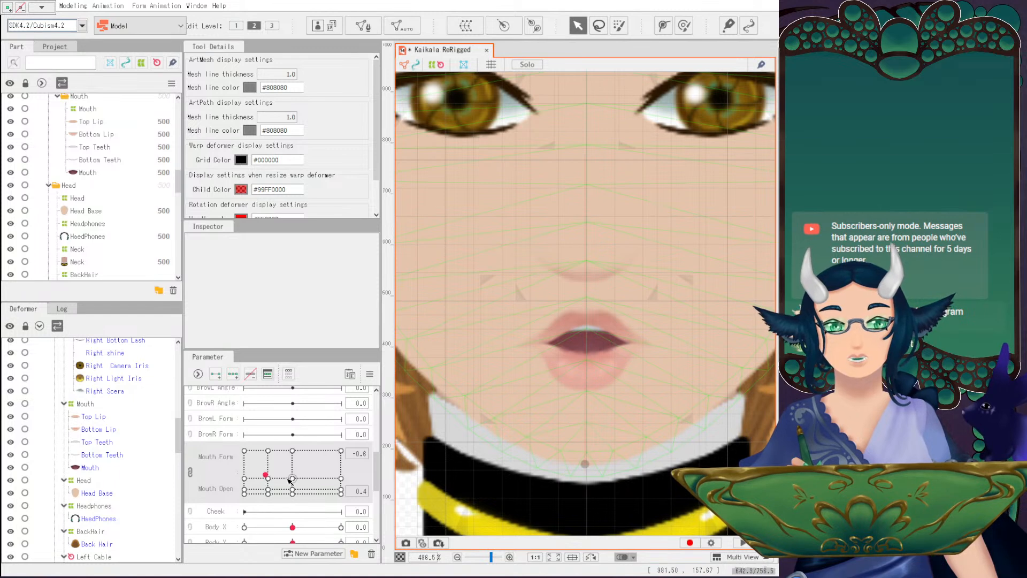
{"action": "left_click", "coordinate": [341, 479]}
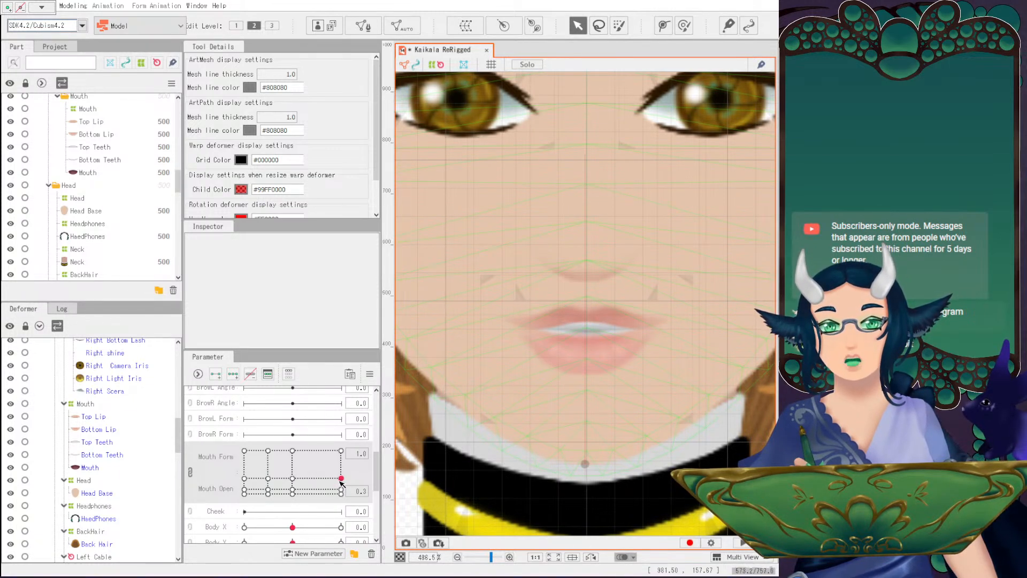
{"action": "left_click", "coordinate": [293, 478]}
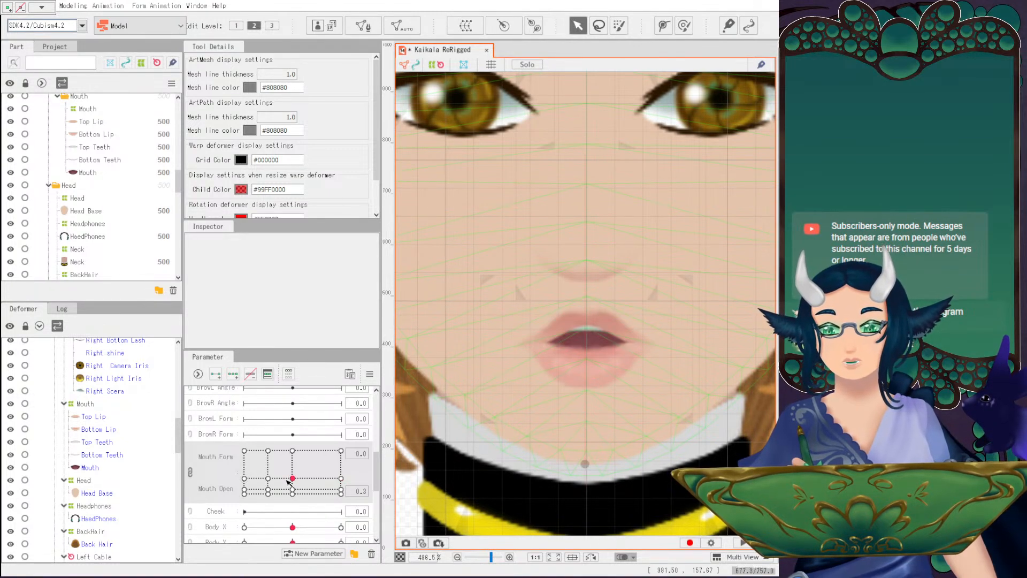
{"action": "left_click", "coordinate": [341, 479]}
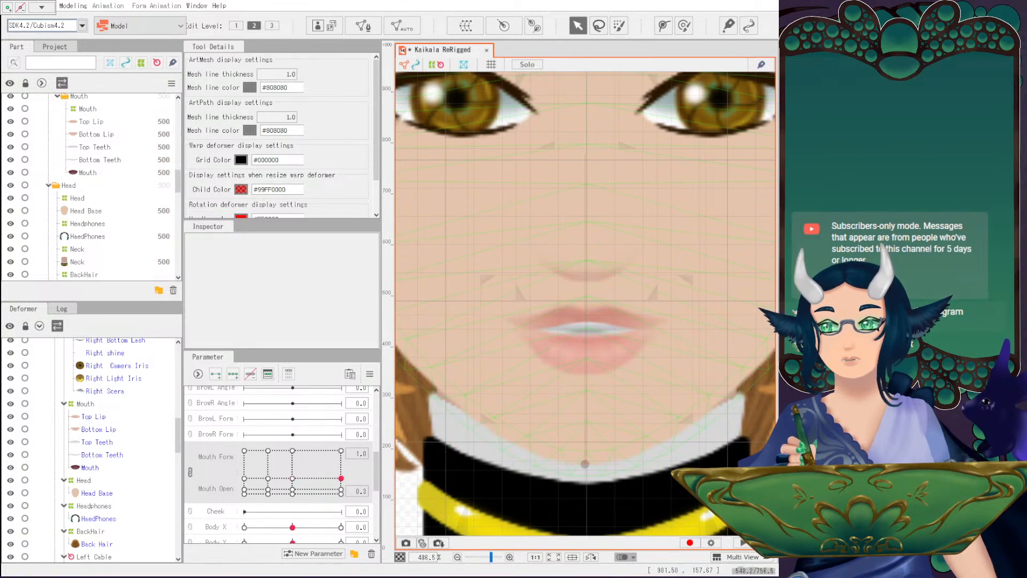
Save the Kaikala ReRigged model file.
{"action": "left_click", "coordinate": [11, 5]}
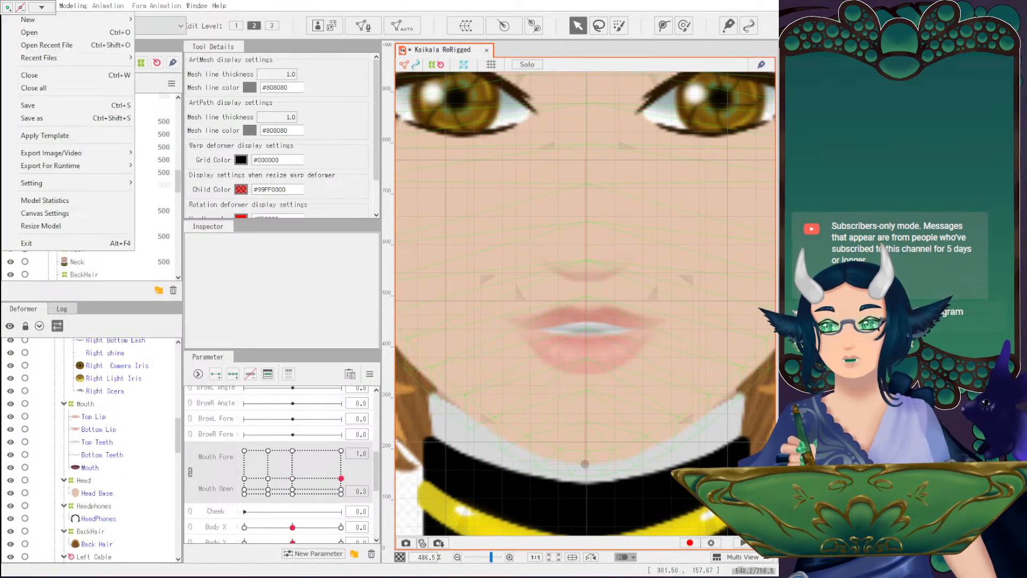
{"action": "left_click", "coordinate": [43, 106]}
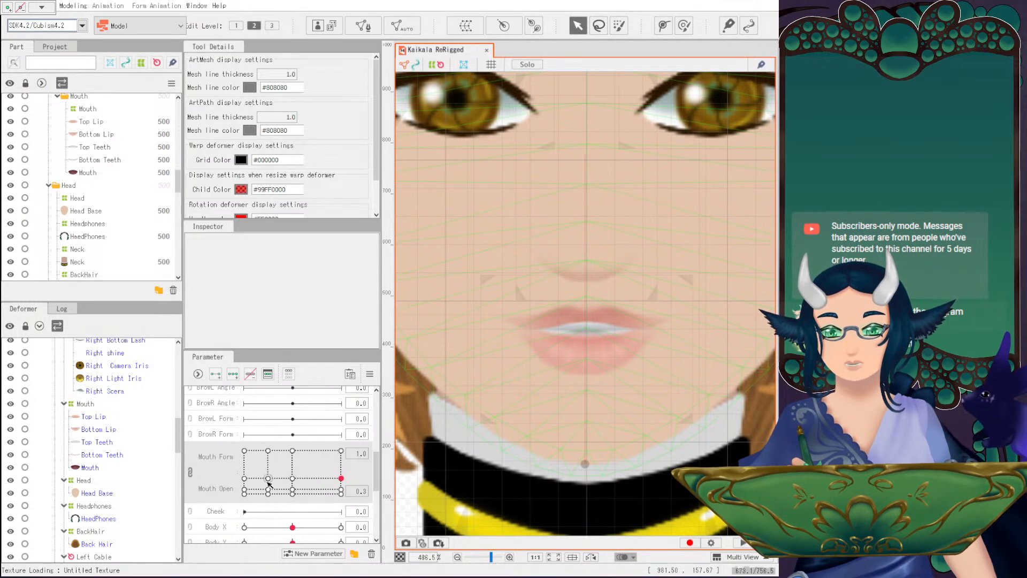
{"action": "left_click", "coordinate": [244, 450]}
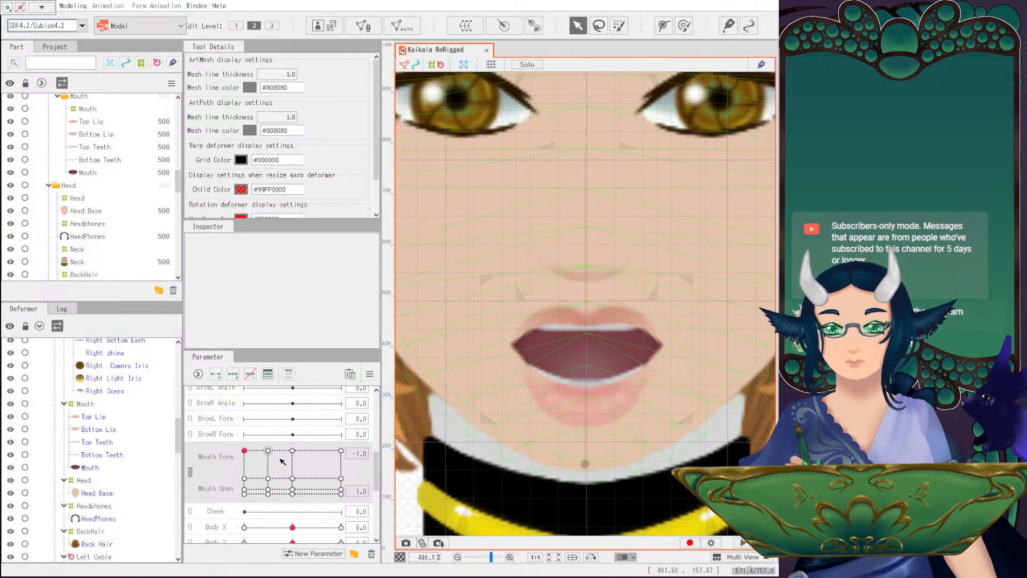
{"action": "scroll", "coordinate": [321, 447], "scroll_direction": "up", "scroll_amount": 5}
{"action": "scroll", "coordinate": [320, 444], "scroll_direction": "down", "scroll_amount": 1}
{"action": "scroll", "coordinate": [320, 445], "scroll_direction": "up", "scroll_amount": 1}
{"action": "scroll", "coordinate": [320, 444], "scroll_direction": "down", "scroll_amount": 1}
{"action": "scroll", "coordinate": [286, 448], "scroll_direction": "up", "scroll_amount": 1}
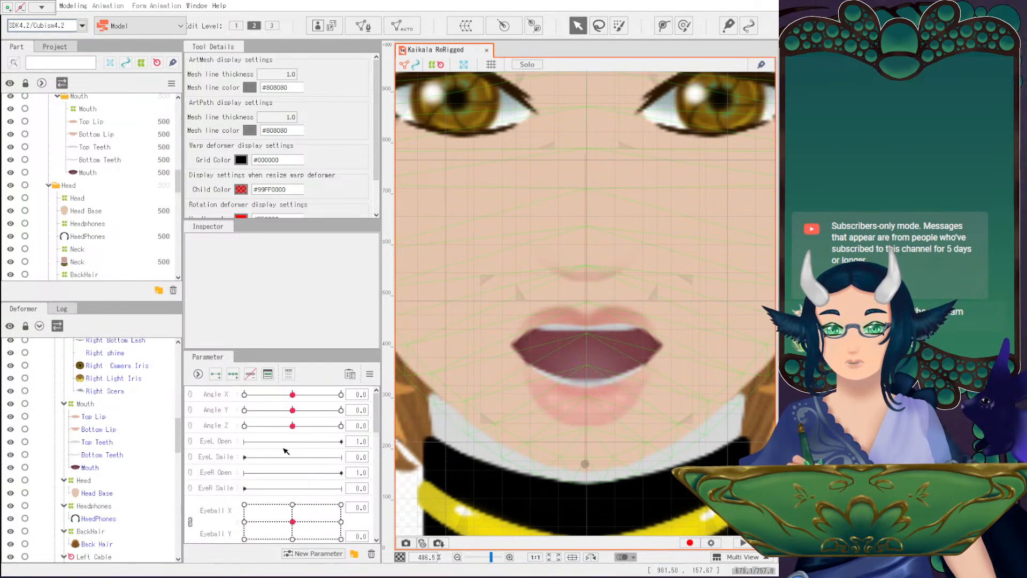
{"action": "scroll", "coordinate": [288, 452], "scroll_direction": "down", "scroll_amount": 1}
{"action": "scroll", "coordinate": [300, 455], "scroll_direction": "up", "scroll_amount": 1}
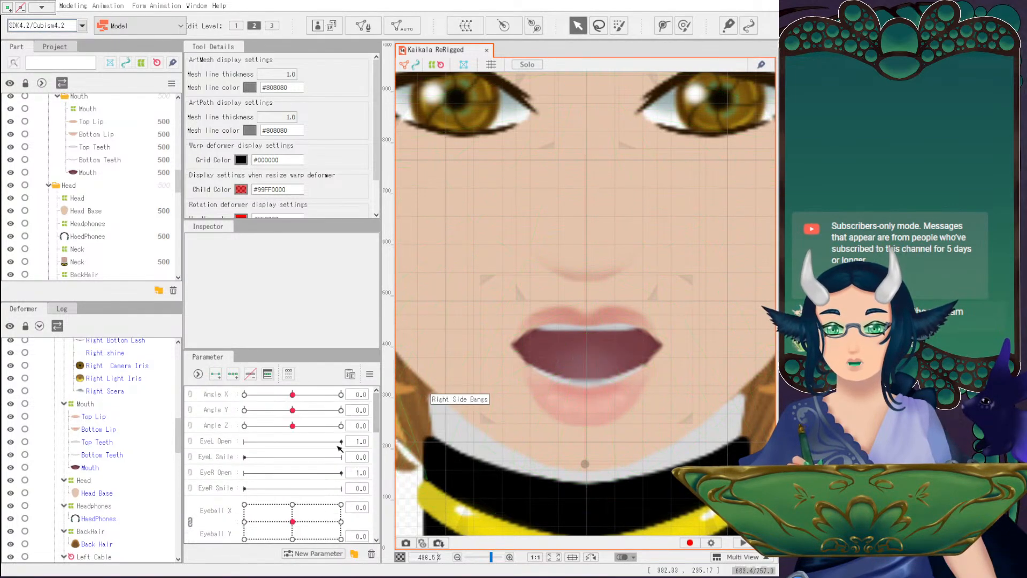
Check the mouth shapes on the whole face across the keyforms, then reset Mouth Form and Mouth Open to 0.0.
{"action": "scroll", "coordinate": [527, 401], "scroll_direction": "down", "scroll_amount": 3}
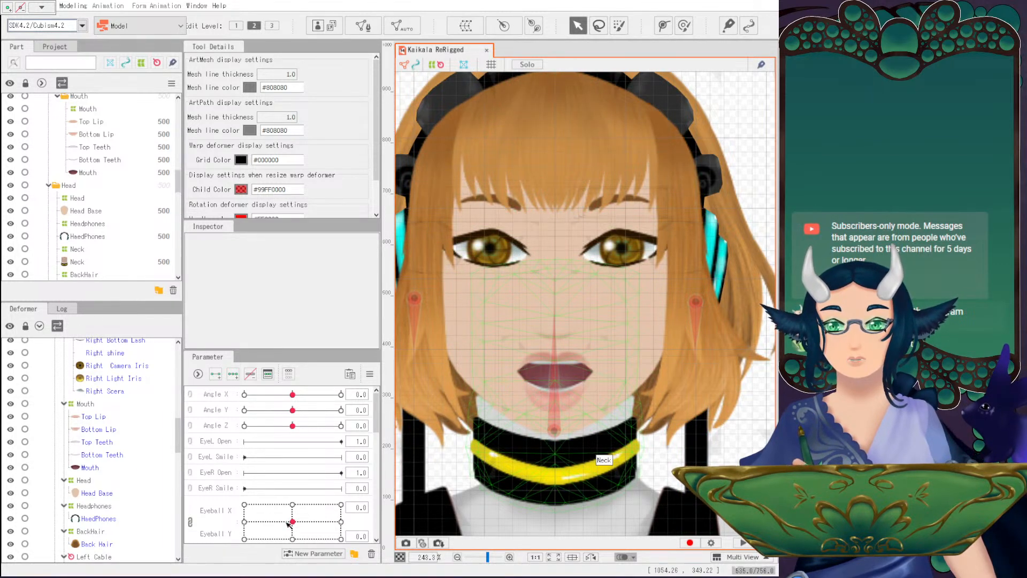
{"action": "scroll", "coordinate": [289, 522], "scroll_direction": "down", "scroll_amount": 5}
{"action": "left_click_drag", "start_coordinate": [245, 478], "coordinate": [296, 447]}
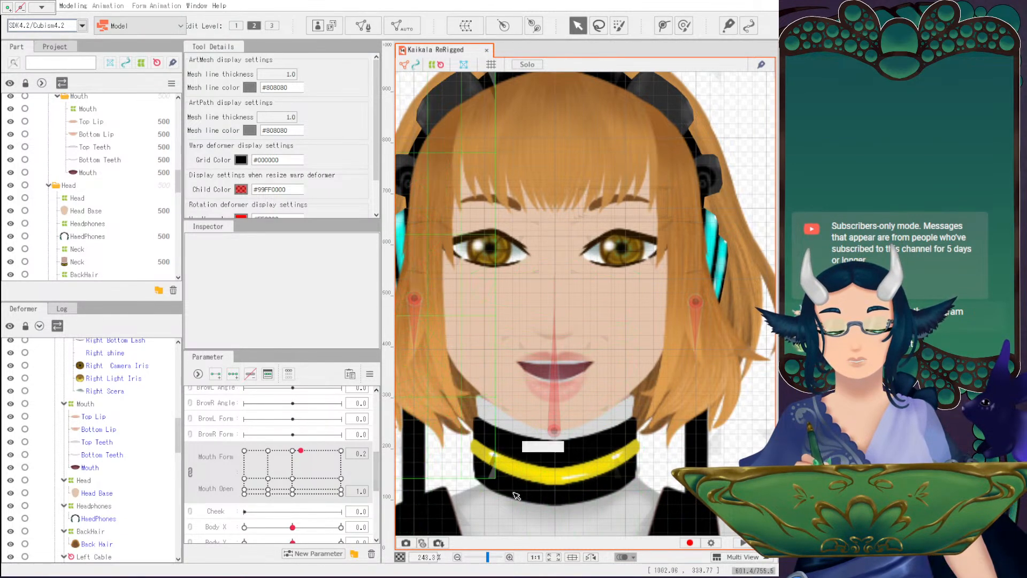
{"action": "left_click", "coordinate": [294, 479]}
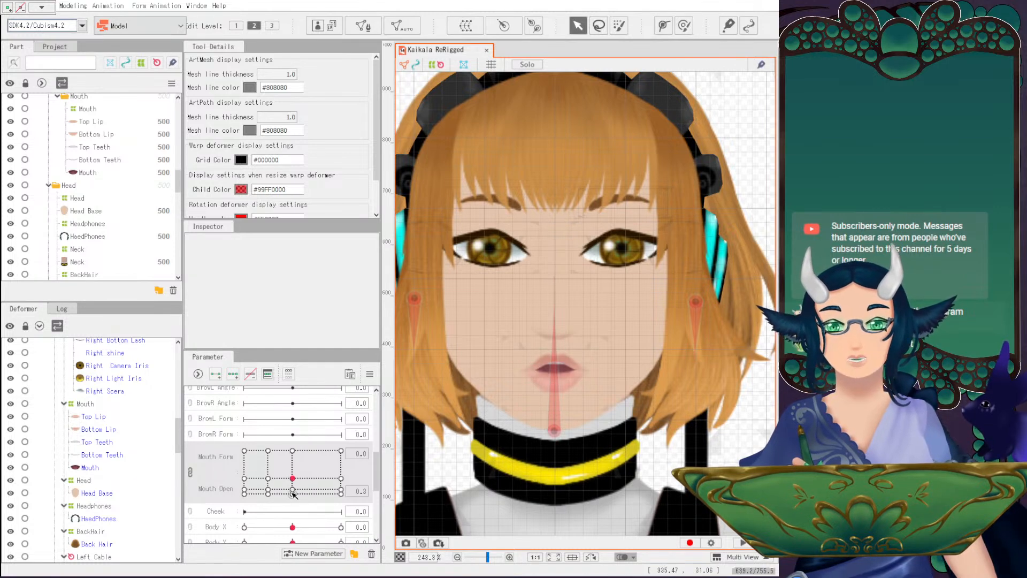
{"action": "left_click", "coordinate": [341, 491]}
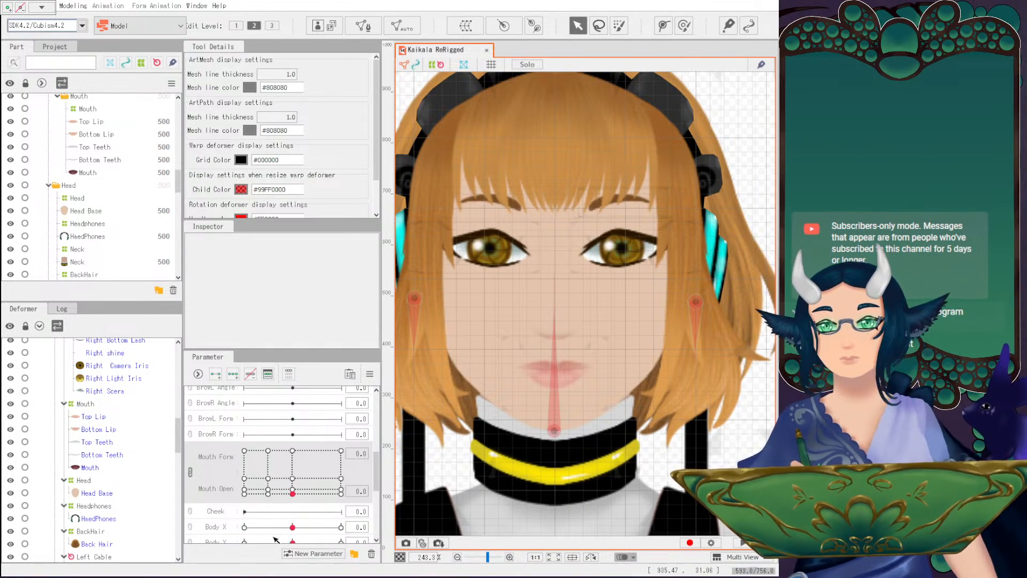
{"action": "scroll", "coordinate": [300, 502], "scroll_direction": "up", "scroll_amount": 5}
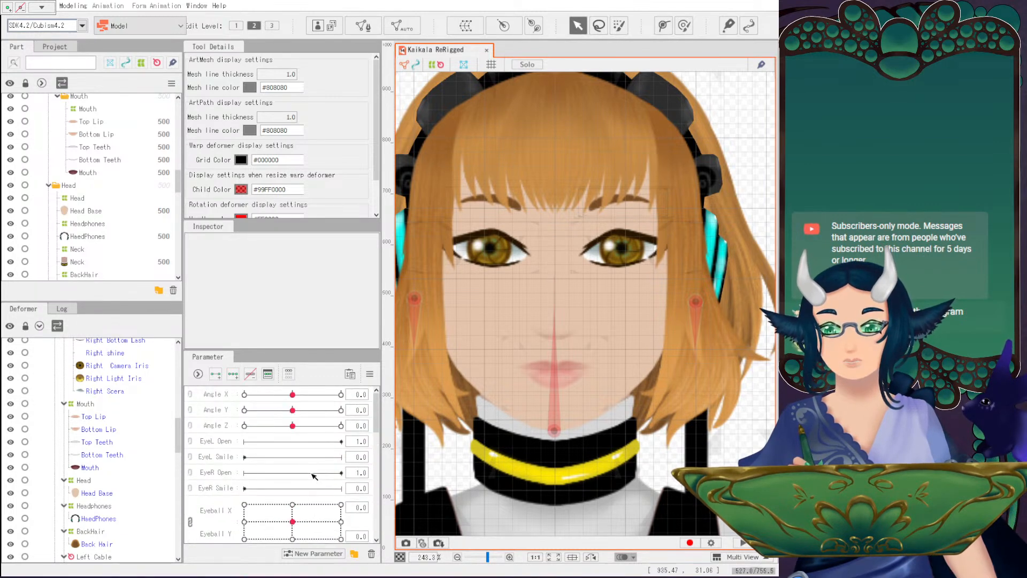
{"action": "scroll", "coordinate": [313, 476], "scroll_direction": "down", "scroll_amount": 3}
{"action": "scroll", "coordinate": [313, 475], "scroll_direction": "up", "scroll_amount": 3}
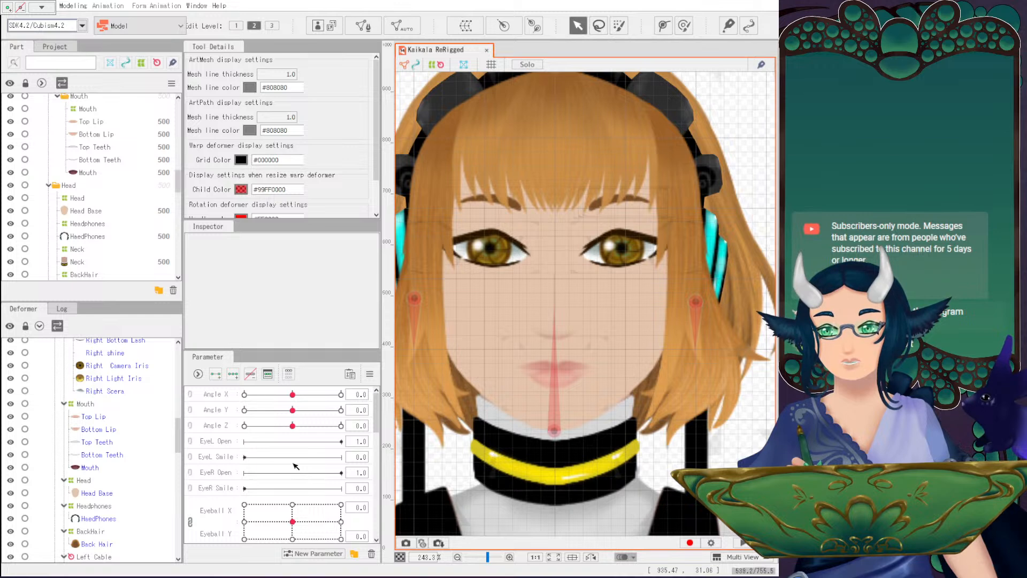
{"action": "scroll", "coordinate": [293, 463], "scroll_direction": "down", "scroll_amount": 1}
{"action": "scroll", "coordinate": [292, 461], "scroll_direction": "up", "scroll_amount": 1}
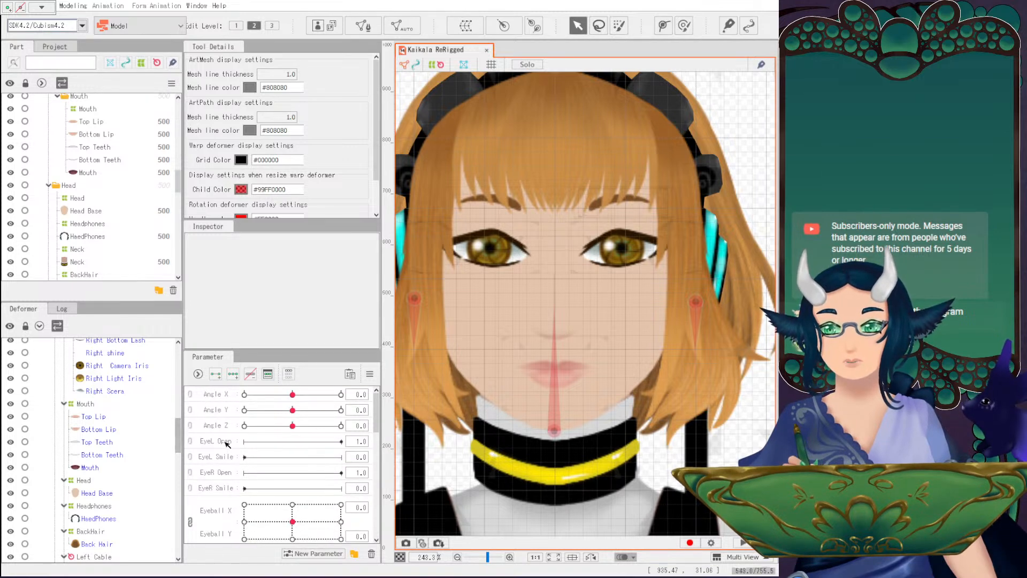
{"action": "scroll", "coordinate": [293, 481], "scroll_direction": "down", "scroll_amount": 5}
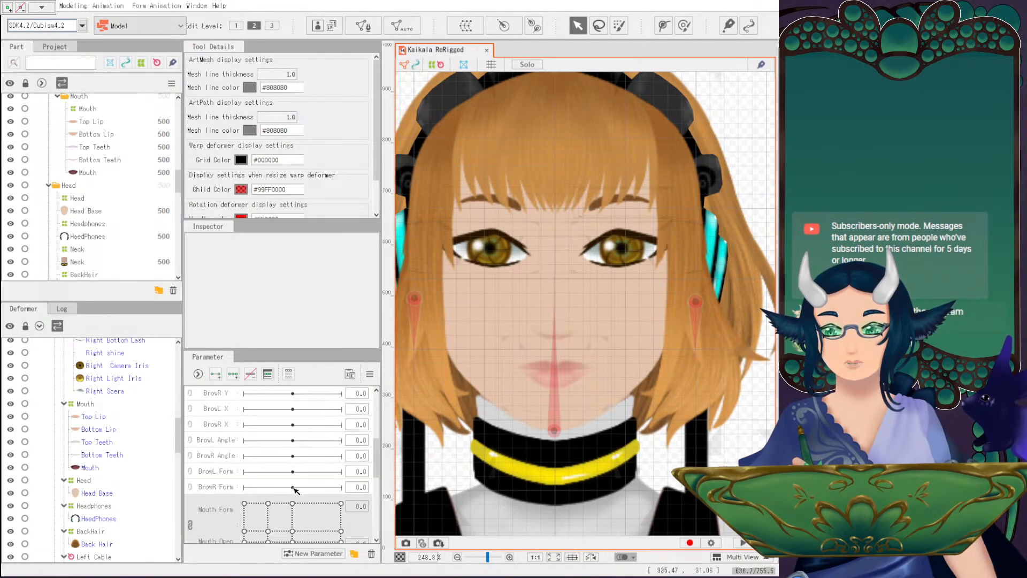
Give the left eye's three lashes, Left shine and LeftScelra four EyeL Open keyforms, at each end and just inside each end.
{"action": "scroll", "coordinate": [295, 489], "scroll_direction": "up", "scroll_amount": 3}
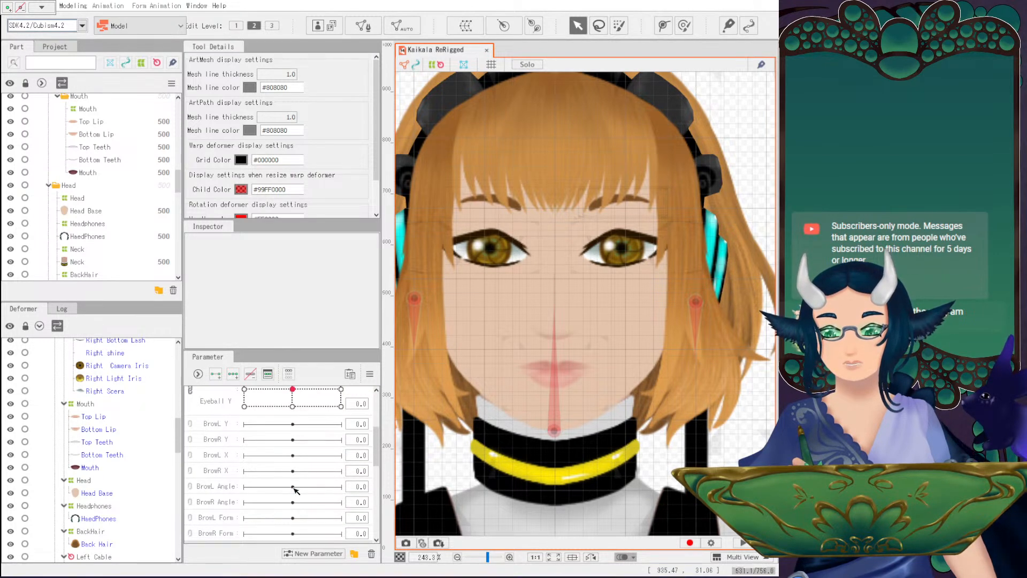
{"action": "scroll", "coordinate": [294, 489], "scroll_direction": "down", "scroll_amount": 2}
{"action": "scroll", "coordinate": [295, 489], "scroll_direction": "down", "scroll_amount": 3}
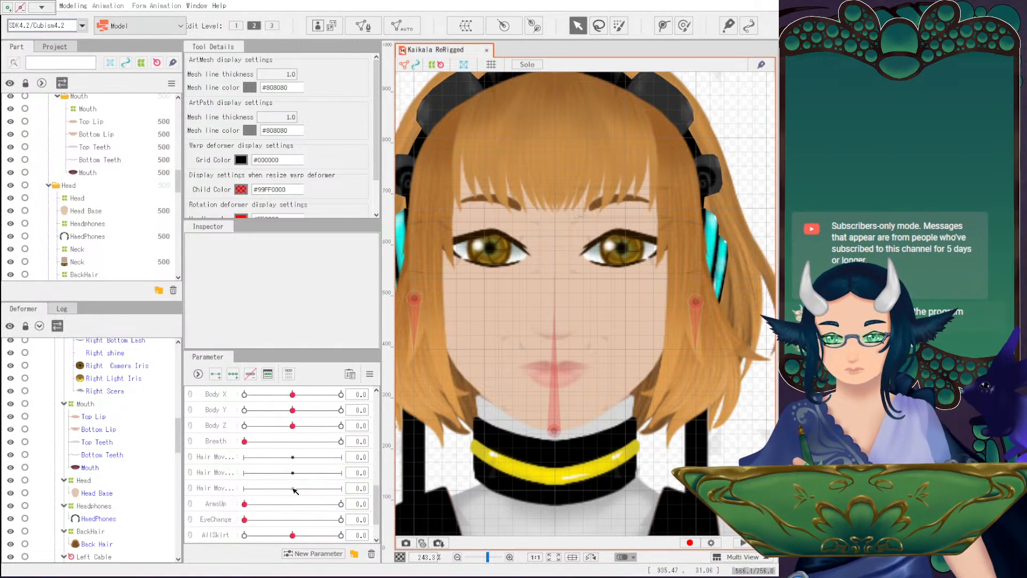
{"action": "scroll", "coordinate": [295, 489], "scroll_direction": "up", "scroll_amount": 6}
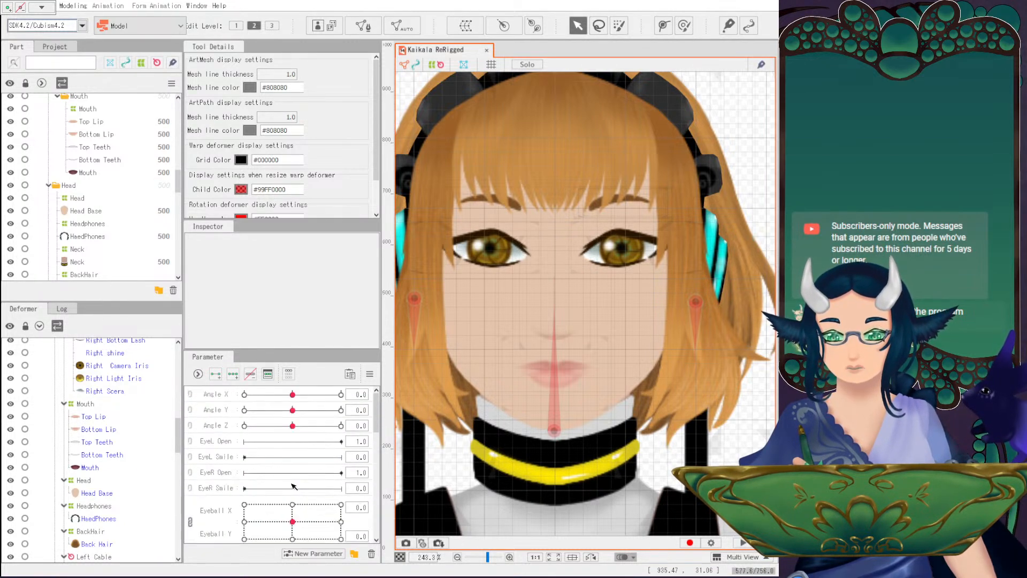
{"action": "left_click", "coordinate": [224, 440]}
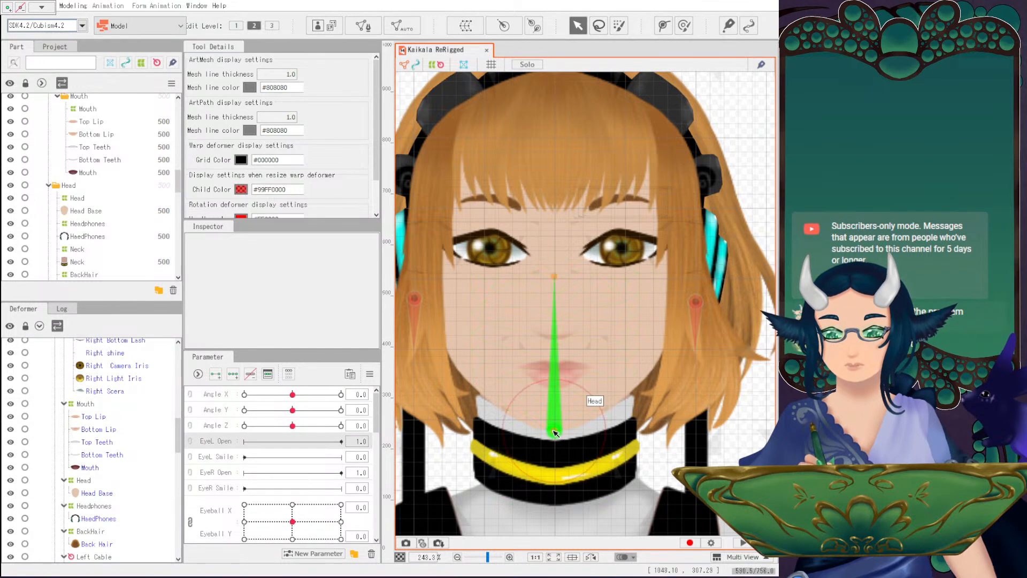
{"action": "left_click_drag", "start_coordinate": [521, 302], "coordinate": [529, 343]}
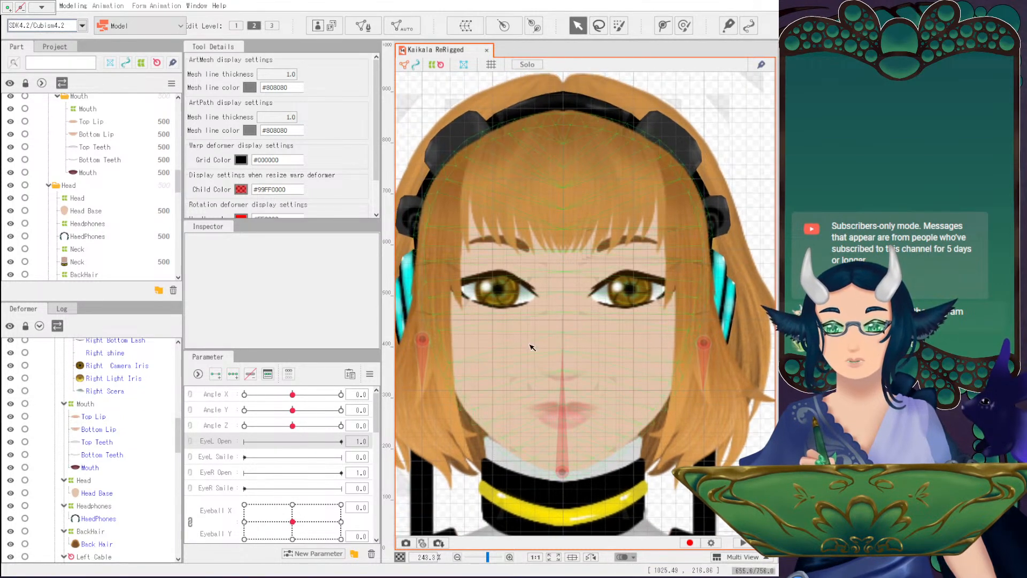
{"action": "scroll", "coordinate": [144, 453], "scroll_direction": "up", "scroll_amount": 1}
{"action": "scroll", "coordinate": [145, 453], "scroll_direction": "up", "scroll_amount": 4}
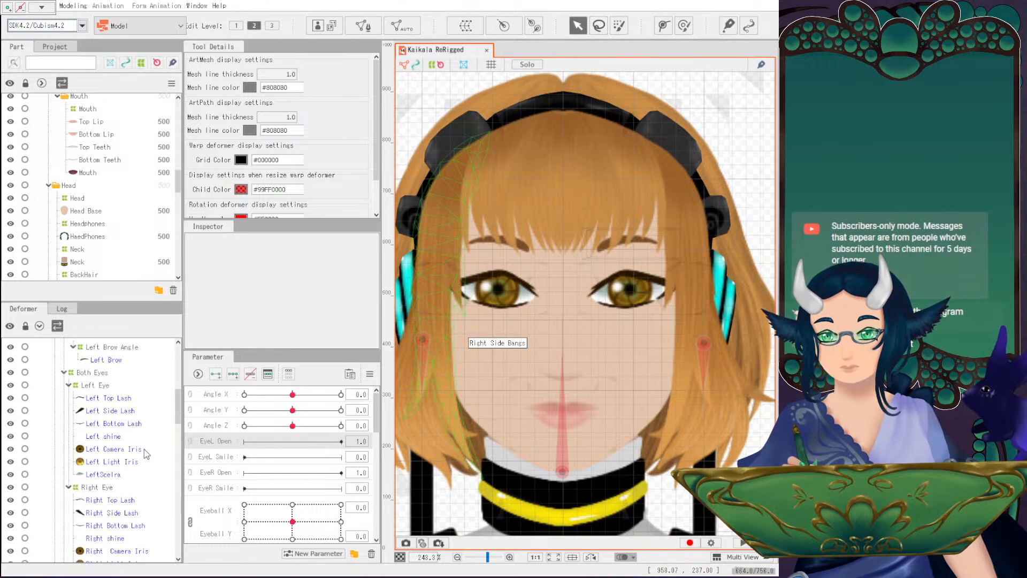
{"action": "left_click", "coordinate": [107, 436], "text": "shift"}
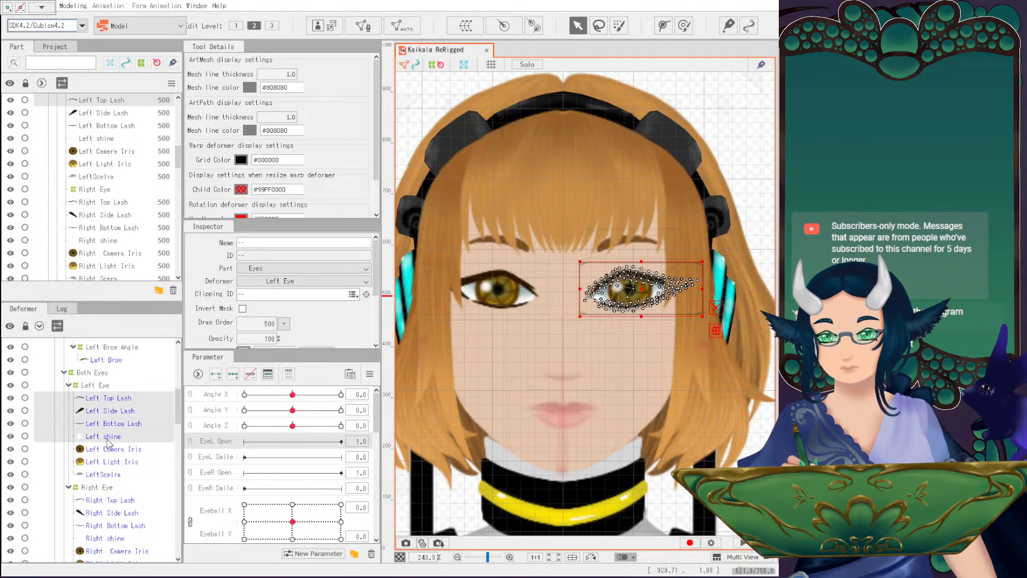
{"action": "left_click", "coordinate": [111, 474], "text": "ctrl"}
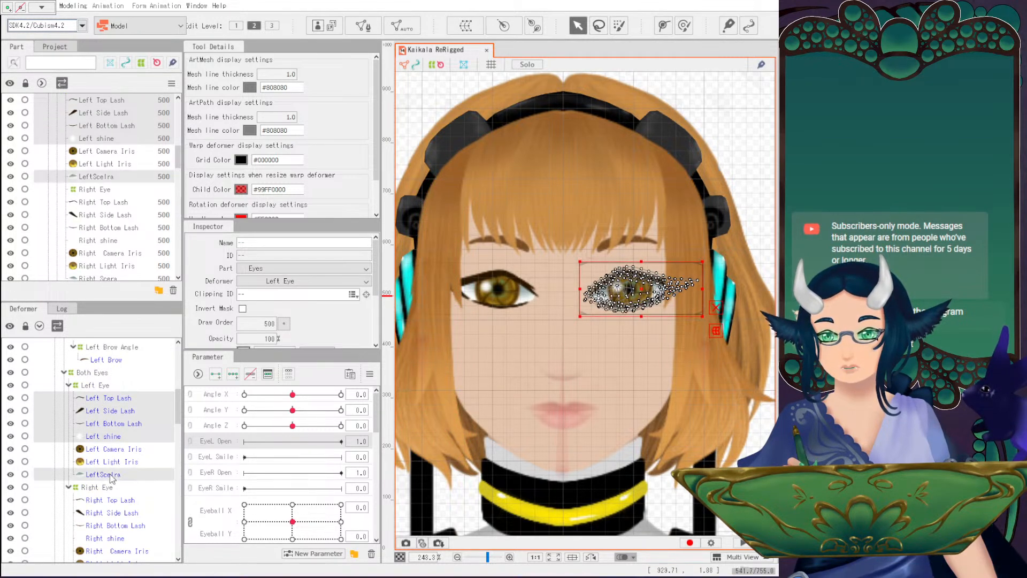
{"action": "scroll", "coordinate": [112, 470], "scroll_direction": "down", "scroll_amount": 1}
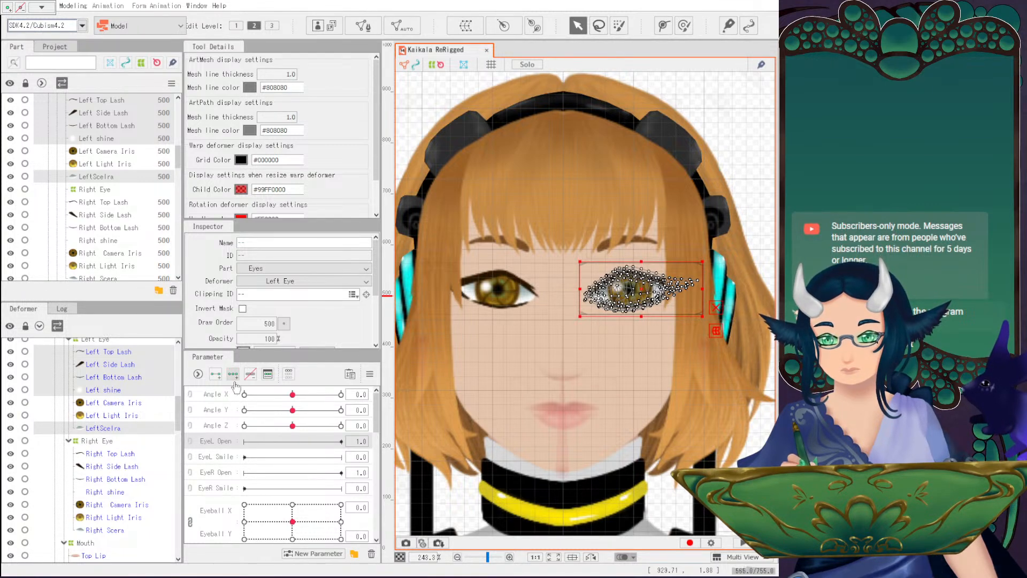
{"action": "left_click", "coordinate": [365, 434]}
{"action": "left_click", "coordinate": [253, 442]}
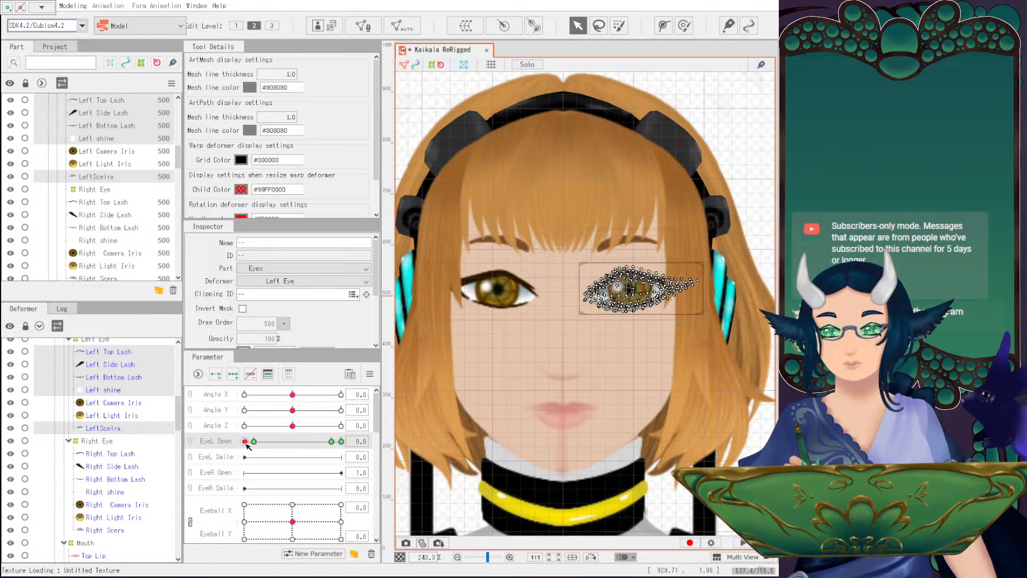
Step through the new EyeL Open keyforms and give the same left eye parts EyeL Smile keyforms at both ends.
{"action": "left_click", "coordinate": [330, 441]}
{"action": "left_click", "coordinate": [342, 442]}
{"action": "left_click", "coordinate": [253, 442]}
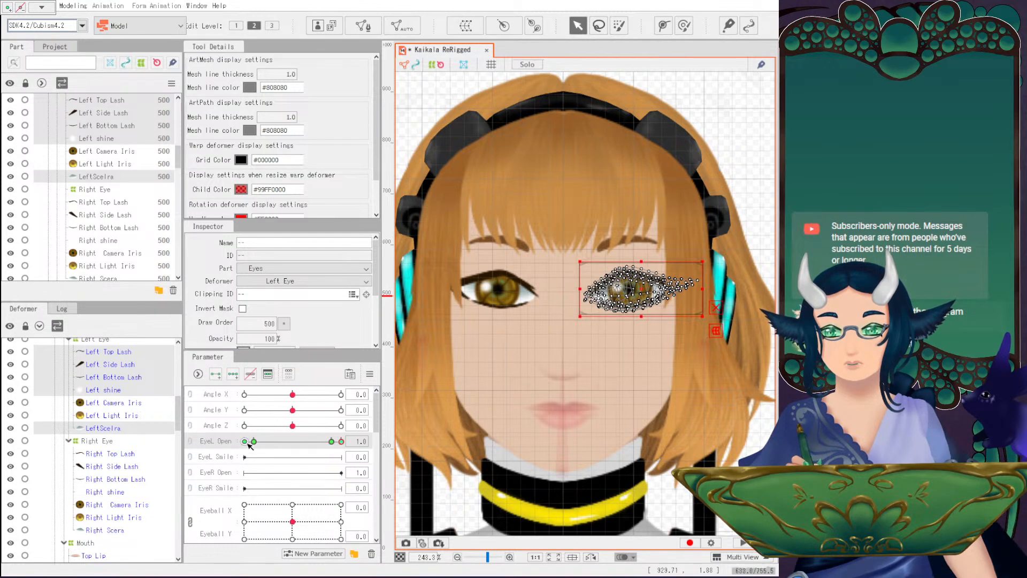
{"action": "left_click", "coordinate": [246, 441]}
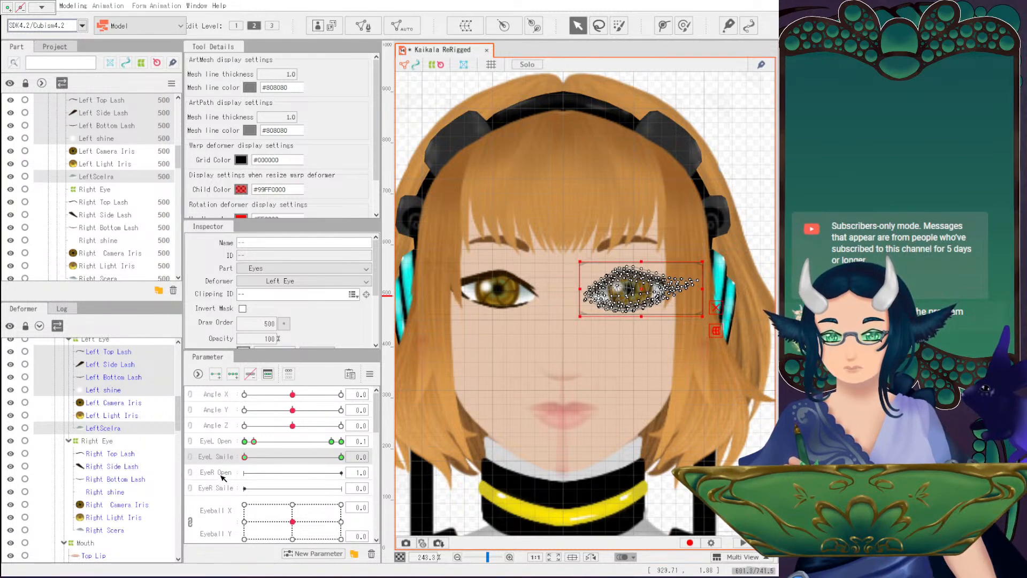
Give the right eye's three lashes, Right shine and Right Scera four EyeR Open keyforms and EyeR Smile keyforms at both ends.
{"action": "left_click", "coordinate": [109, 453]}
{"action": "left_click", "coordinate": [110, 466], "text": "ctrl"}
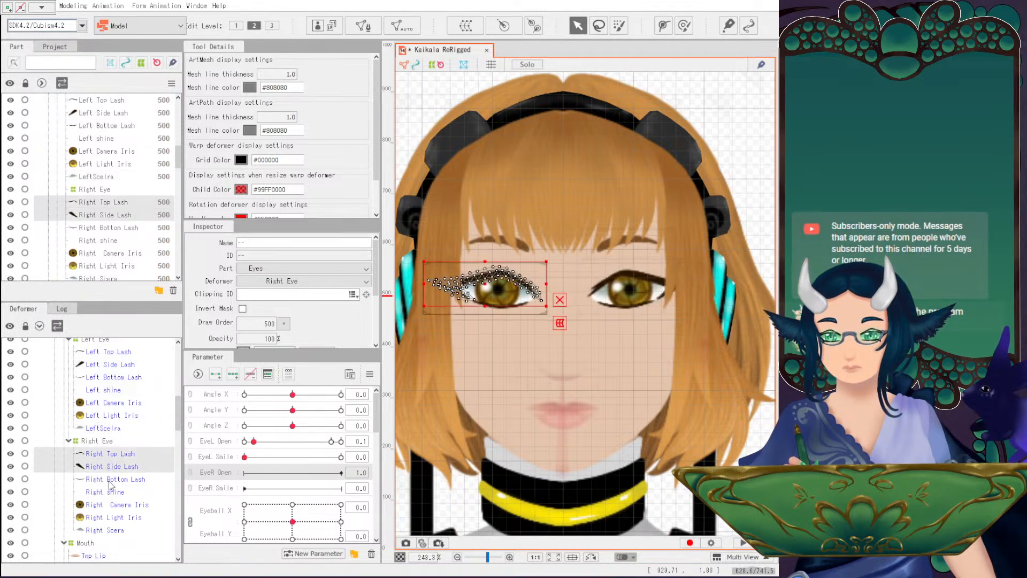
{"action": "left_click", "coordinate": [109, 479], "text": "ctrl"}
{"action": "left_click", "coordinate": [108, 491], "text": "ctrl"}
{"action": "left_click", "coordinate": [106, 529], "text": "ctrl"}
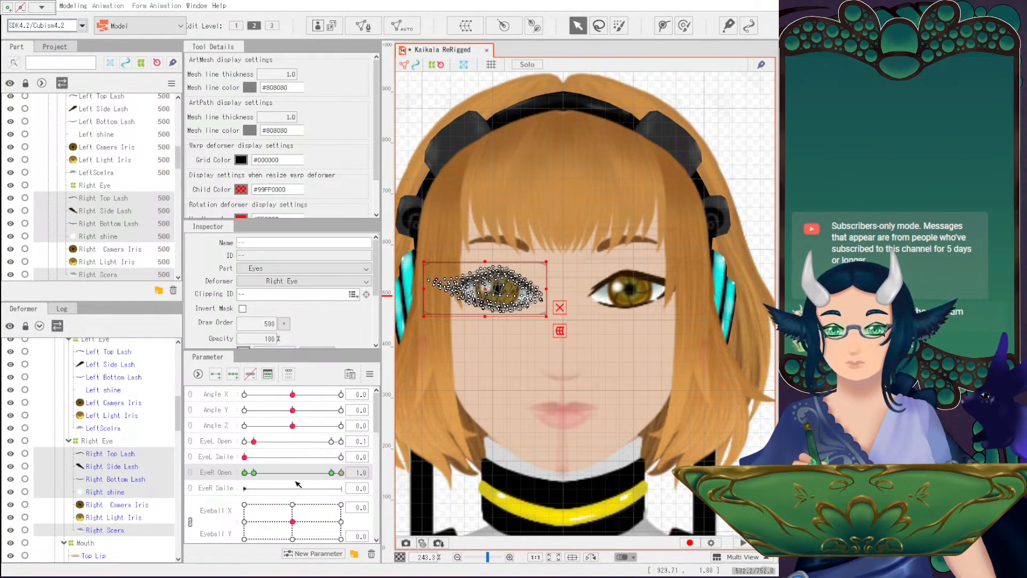
{"action": "left_click", "coordinate": [230, 473]}
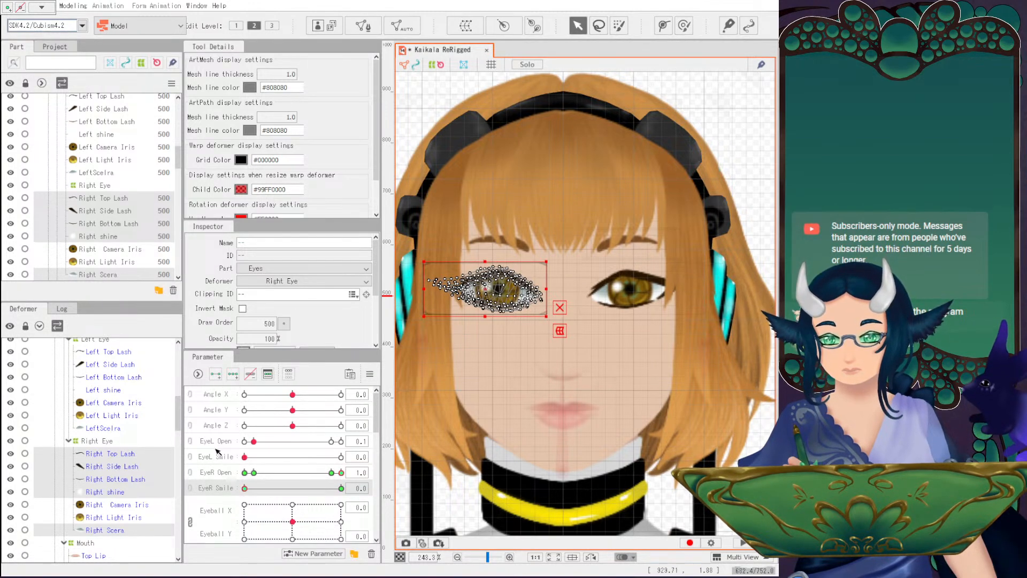
Create a five-point deform path along the Left Top Lash, from its inner corner over the arch to the outer lash.
{"action": "left_click", "coordinate": [110, 352]}
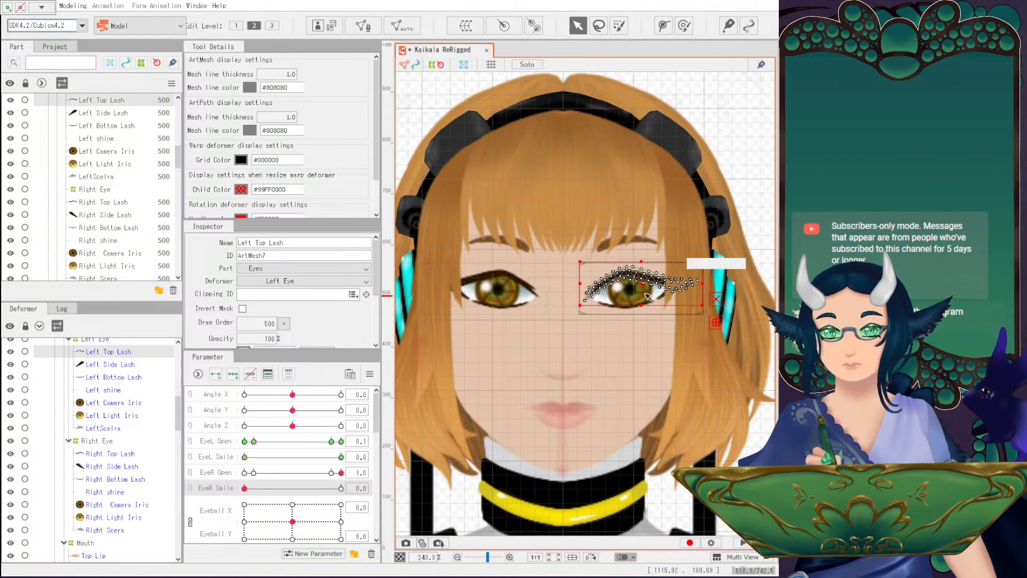
{"action": "scroll", "coordinate": [592, 283], "scroll_direction": "up", "scroll_amount": 5}
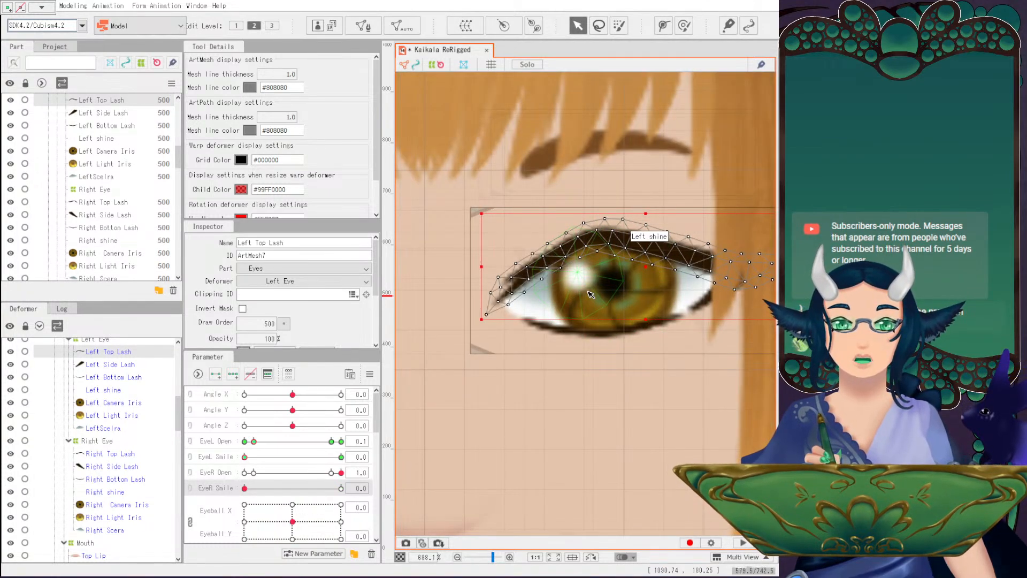
{"action": "left_click", "coordinate": [664, 25]}
{"action": "left_click_drag", "start_coordinate": [640, 262], "coordinate": [612, 271]}
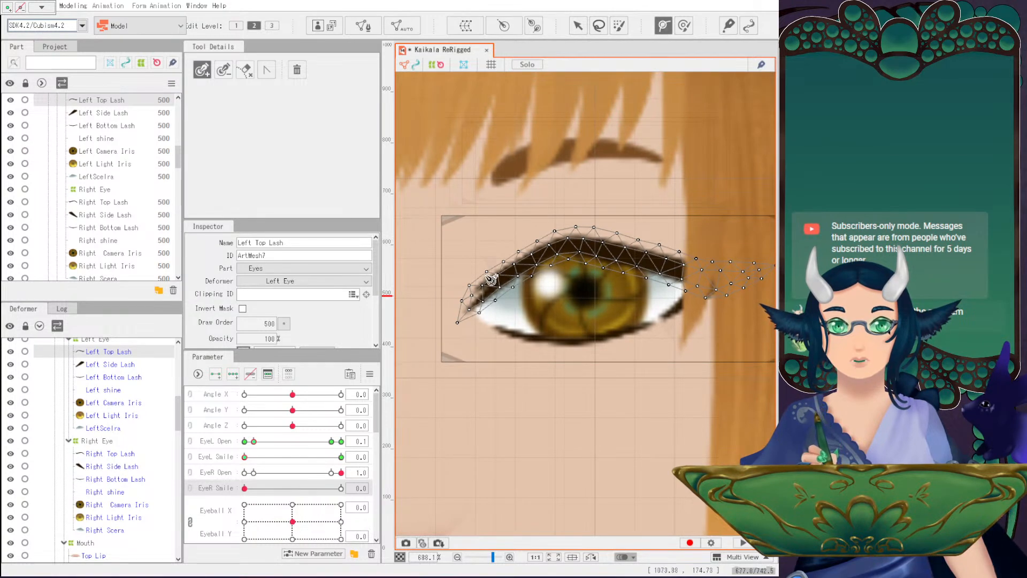
{"action": "left_click", "coordinate": [471, 308]}
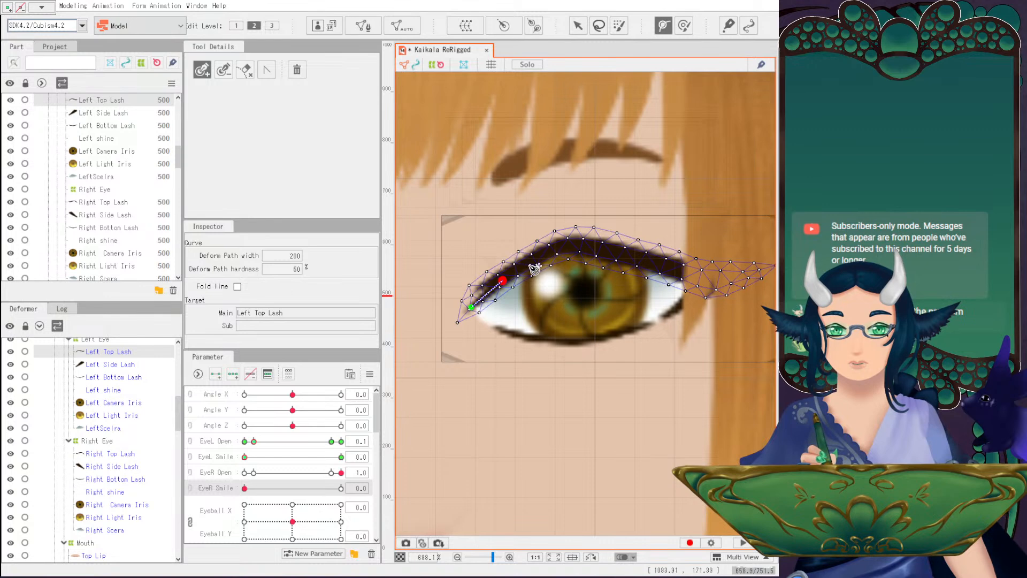
{"action": "key", "text": "ctrl+z"}
{"action": "left_click", "coordinate": [522, 268]}
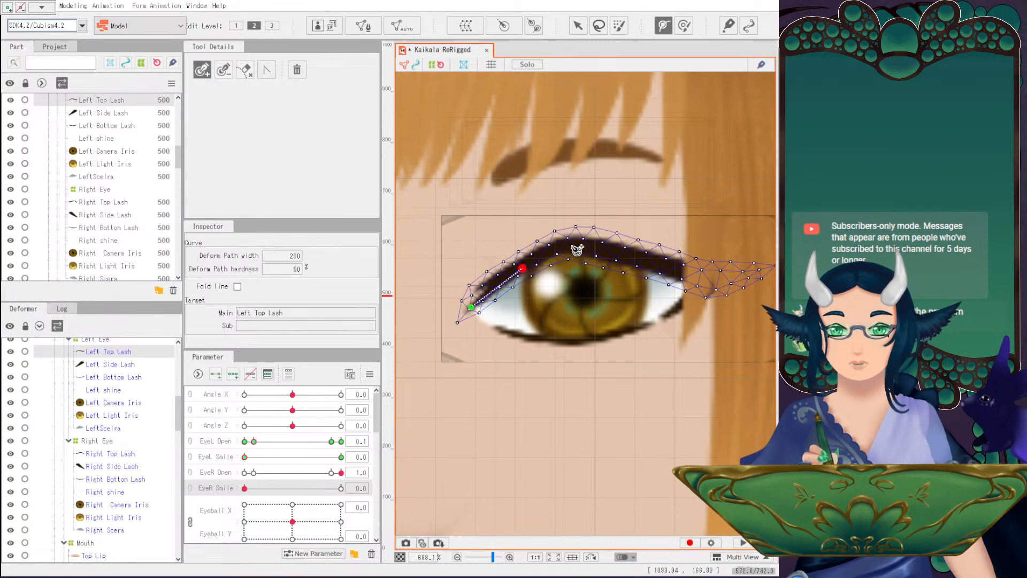
{"action": "left_click", "coordinate": [583, 247]}
{"action": "left_click", "coordinate": [647, 261]}
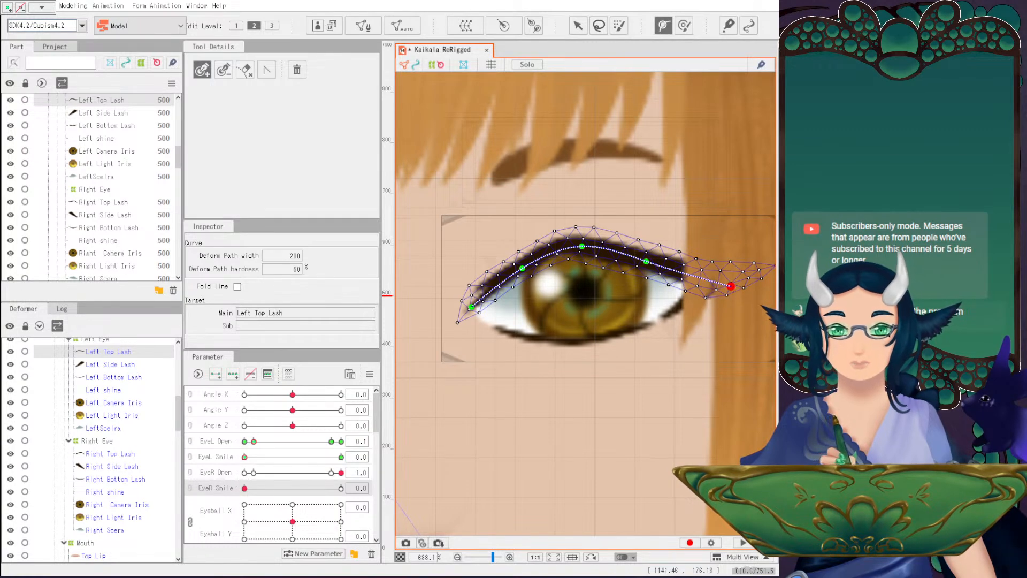
Create a five-point deform path along the Left Bottom Lash, from the inner to the outer corner.
{"action": "left_click", "coordinate": [104, 377]}
{"action": "left_click", "coordinate": [498, 331]}
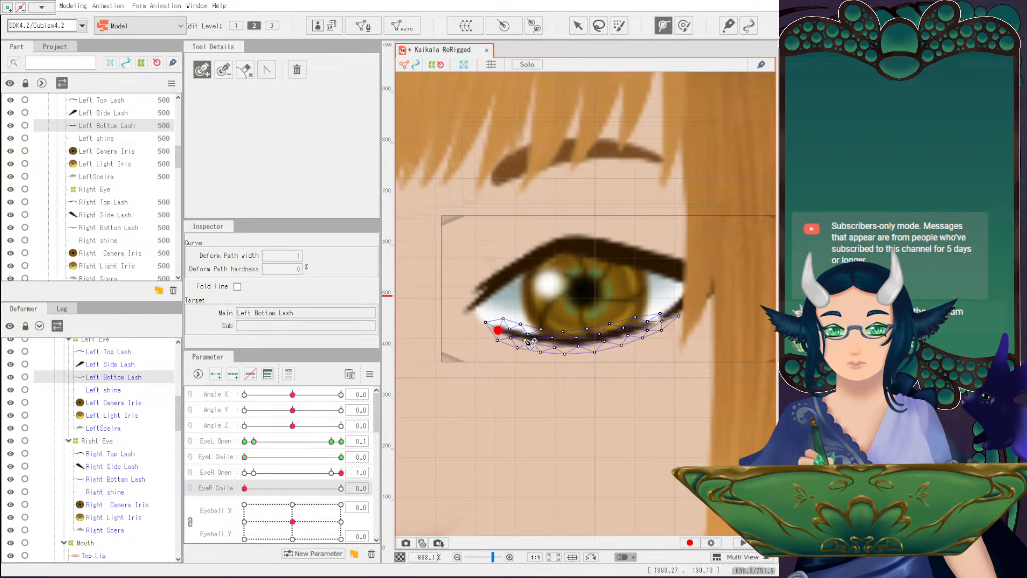
{"action": "left_click", "coordinate": [537, 343]}
{"action": "left_click", "coordinate": [581, 342]}
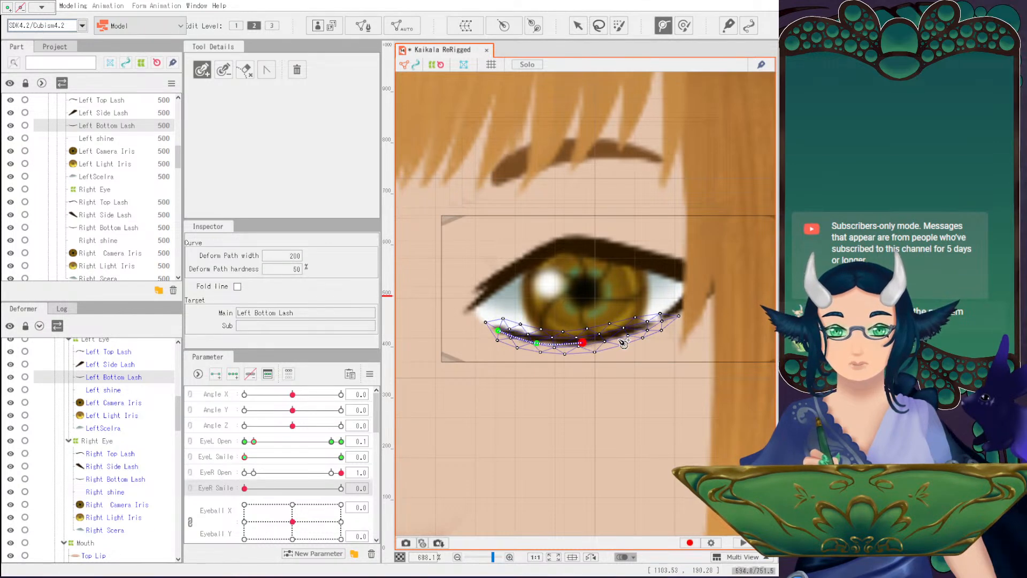
{"action": "left_click", "coordinate": [620, 336]}
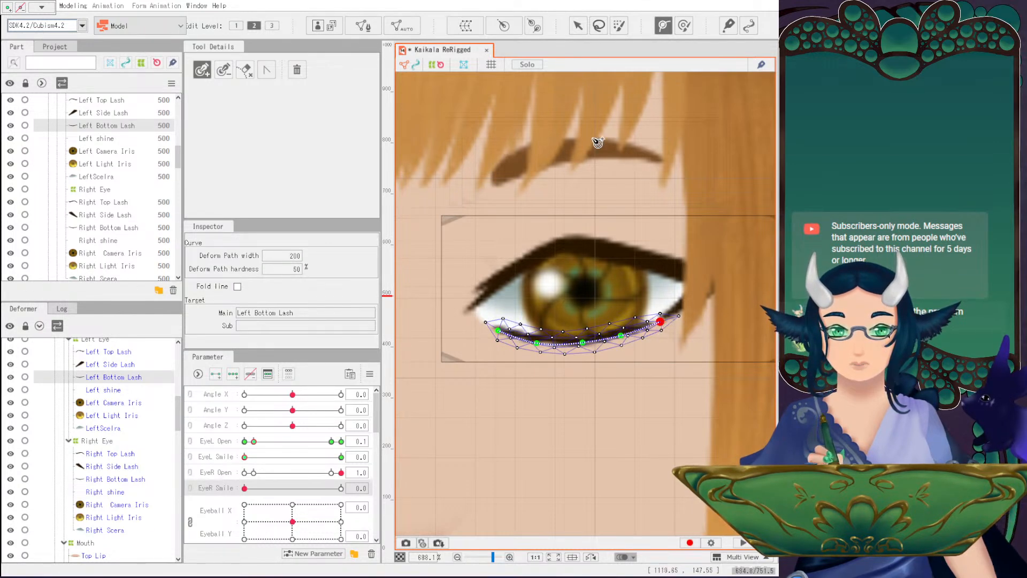
Create a five-point deform path along the Right Top Lash, from its inner corner over the arch to the outer lash.
{"action": "left_click", "coordinate": [116, 454]}
{"action": "scroll", "coordinate": [509, 290], "scroll_direction": "down", "scroll_amount": 3}
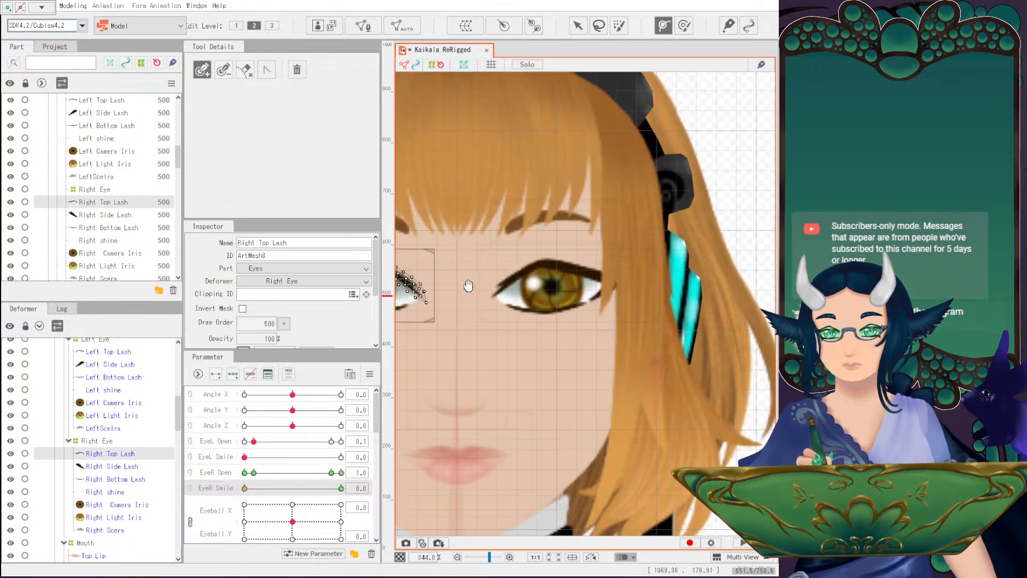
{"action": "left_click_drag", "start_coordinate": [481, 287], "coordinate": [631, 268]}
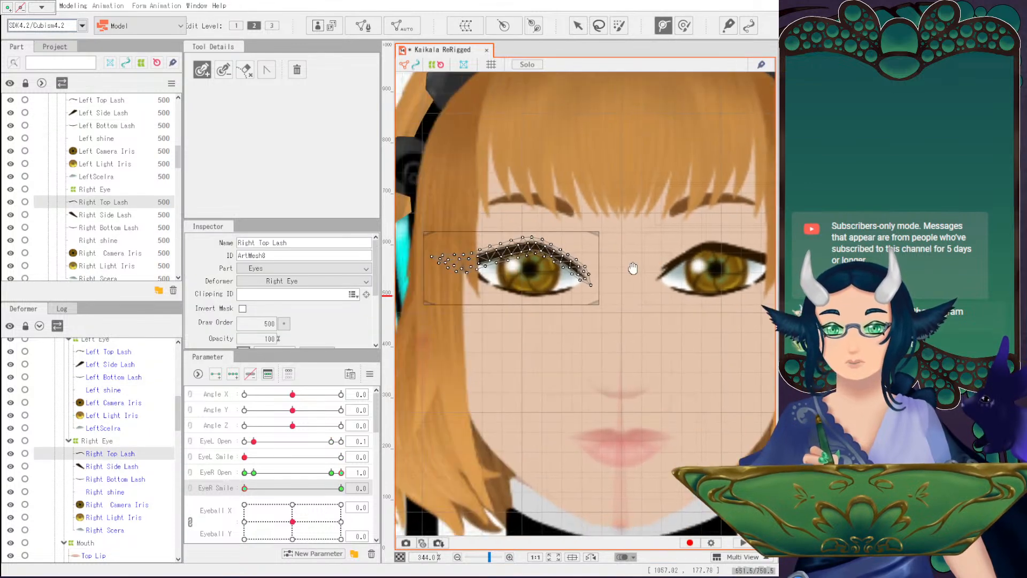
{"action": "left_click", "coordinate": [586, 278]}
{"action": "left_click", "coordinate": [561, 257]}
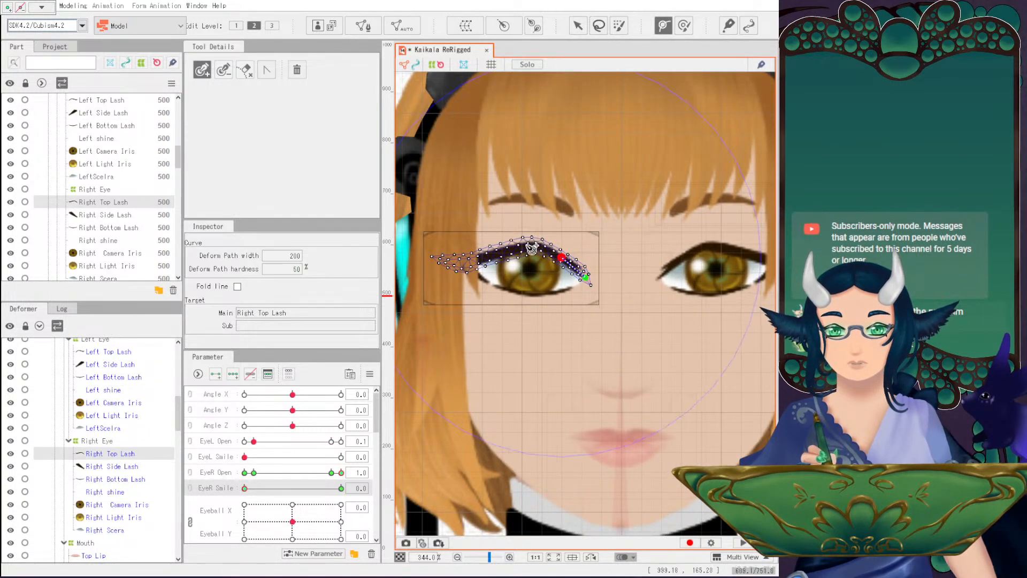
{"action": "left_click", "coordinate": [527, 247]}
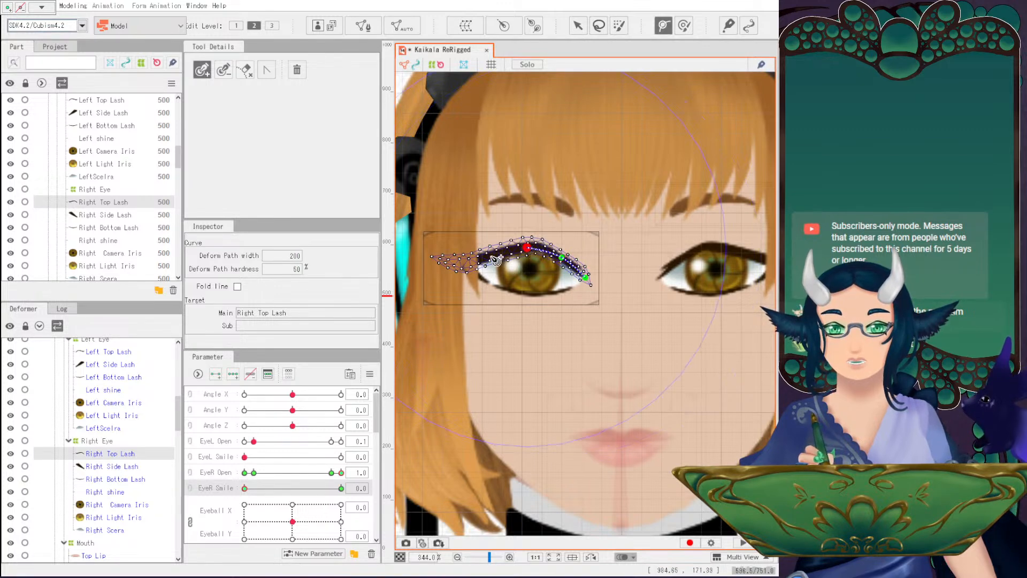
{"action": "left_click", "coordinate": [491, 256]}
{"action": "left_click", "coordinate": [459, 266]}
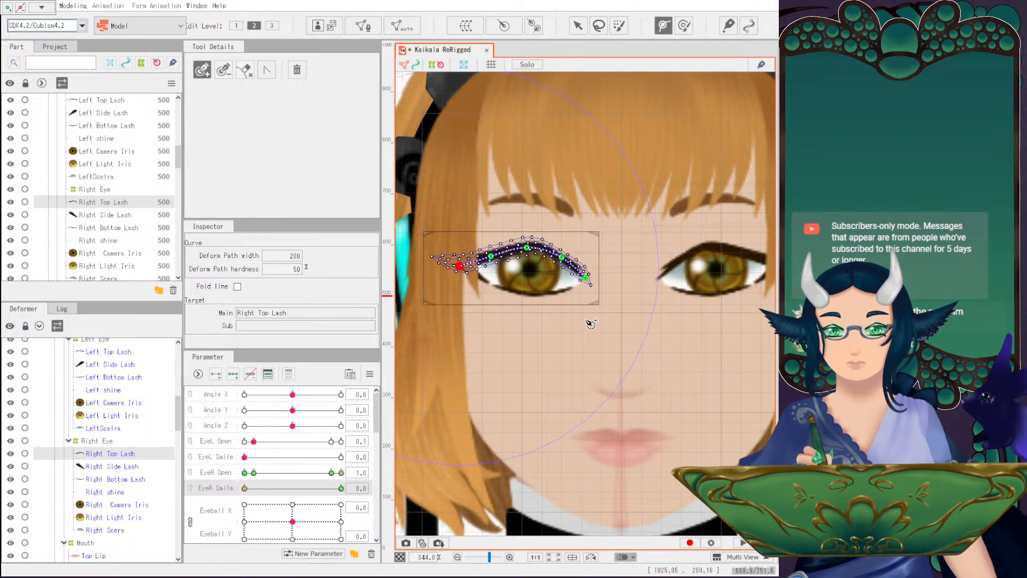
Create a five-point deform path along the Right Bottom Lash, from the outer to the inner corner.
{"action": "left_click", "coordinate": [114, 480]}
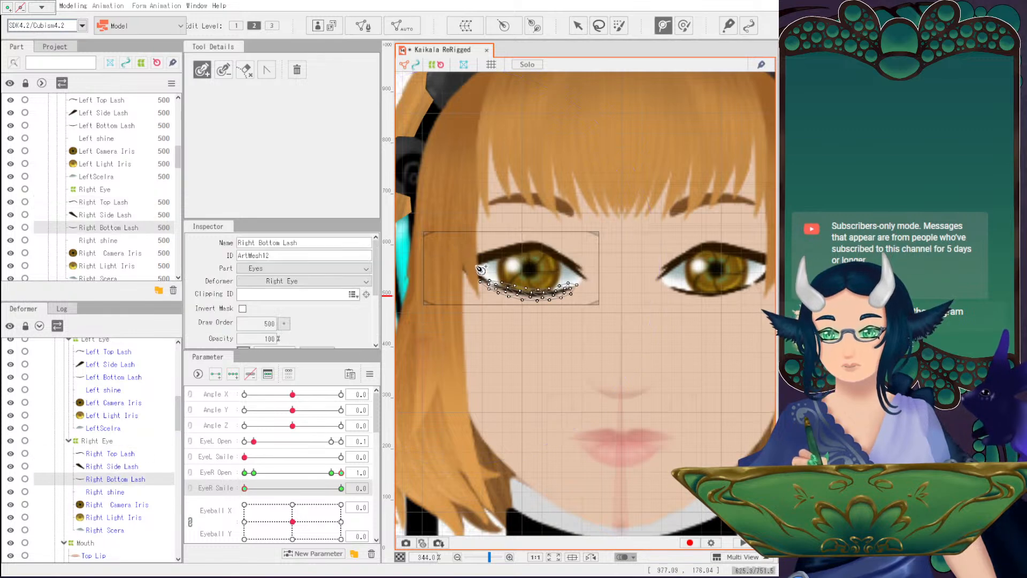
{"action": "left_click", "coordinate": [490, 285]}
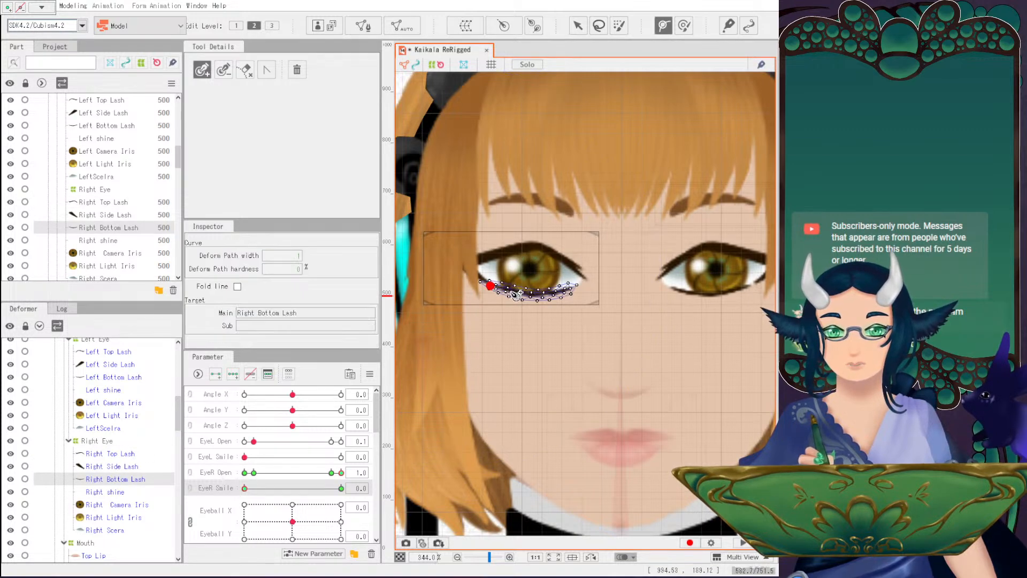
{"action": "left_click", "coordinate": [512, 292]}
{"action": "left_click", "coordinate": [534, 294]}
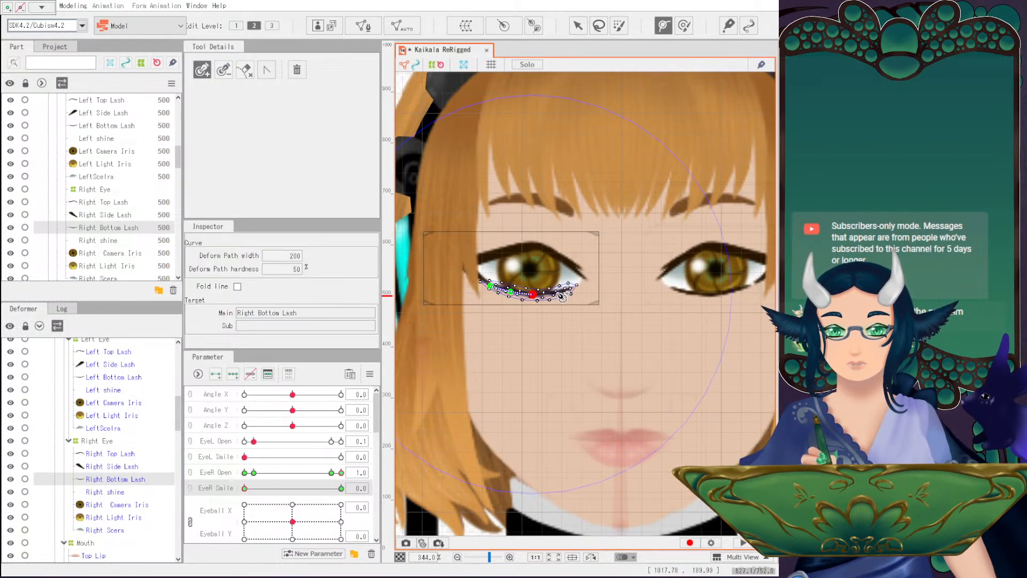
{"action": "left_click", "coordinate": [554, 293]}
{"action": "left_click", "coordinate": [571, 289]}
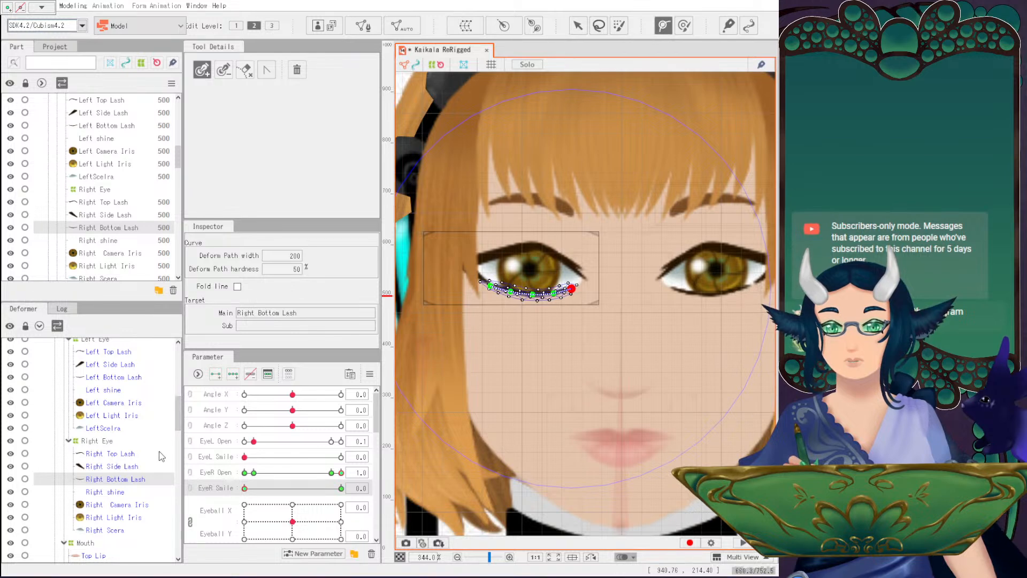
Select the Left Top Lash mesh and switch to the Arrow tool for moving its deform path points.
{"action": "left_click", "coordinate": [113, 455]}
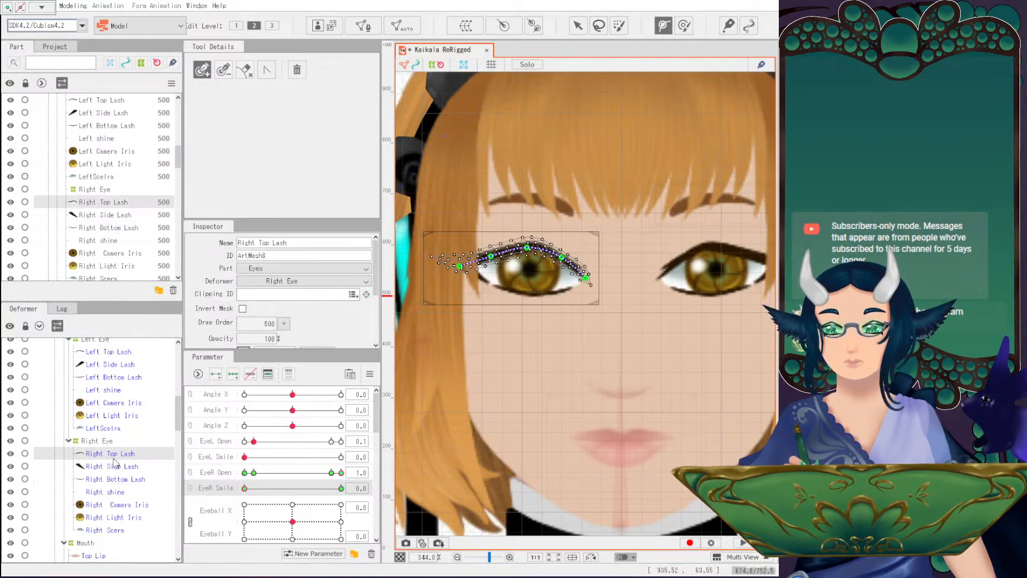
{"action": "left_click", "coordinate": [104, 351]}
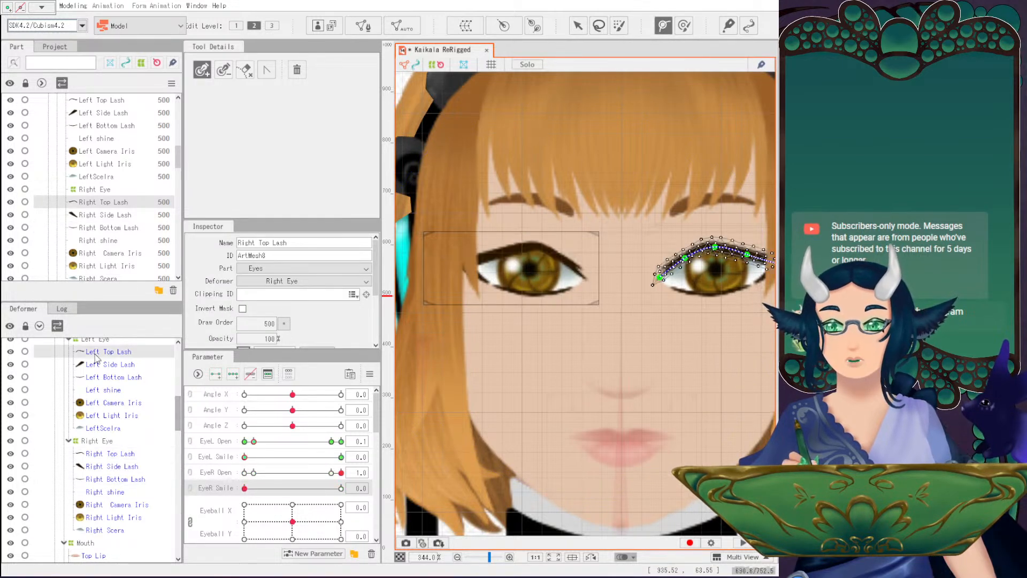
{"action": "scroll", "coordinate": [675, 295], "scroll_direction": "up", "scroll_amount": 2}
{"action": "left_click_drag", "start_coordinate": [675, 296], "coordinate": [500, 321]}
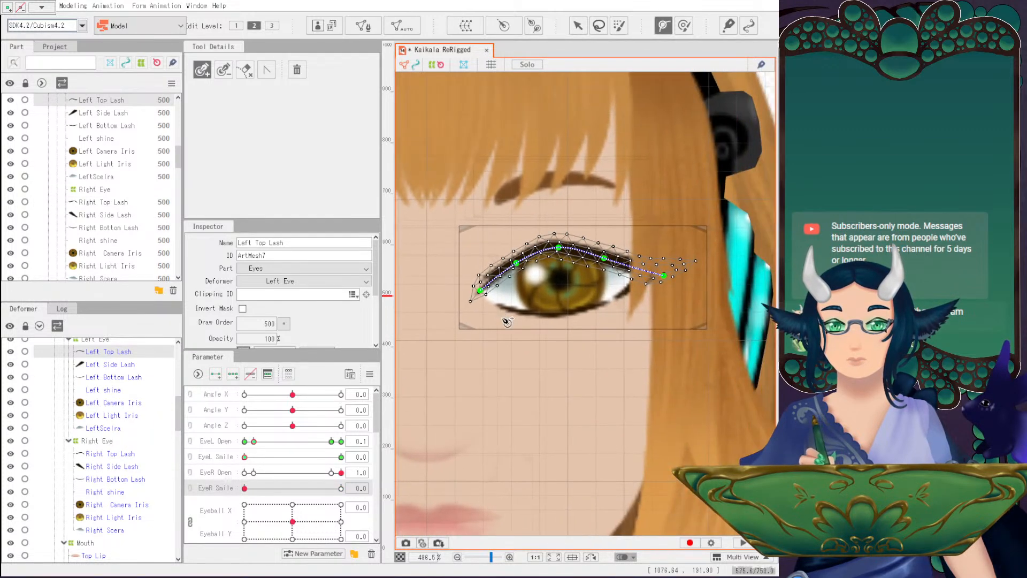
{"action": "scroll", "coordinate": [566, 307], "scroll_direction": "up", "scroll_amount": 2}
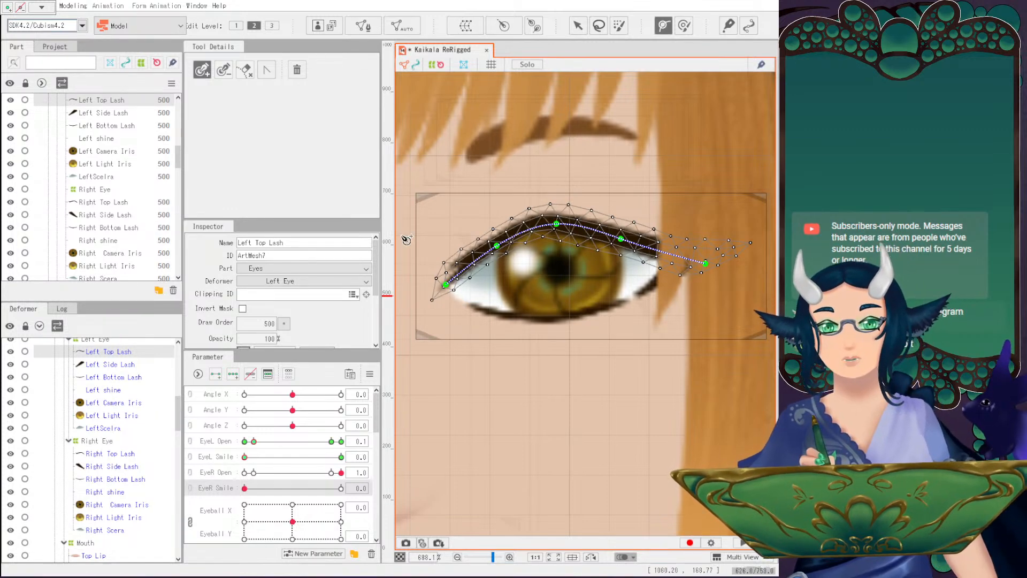
{"action": "left_click", "coordinate": [578, 25]}
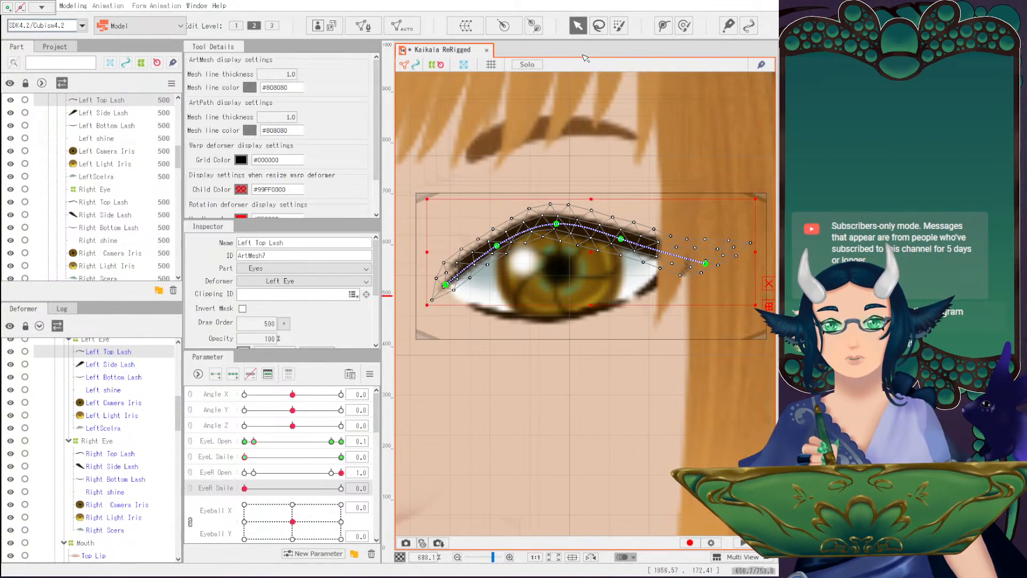
{"action": "left_click_drag", "start_coordinate": [570, 292], "coordinate": [628, 271]}
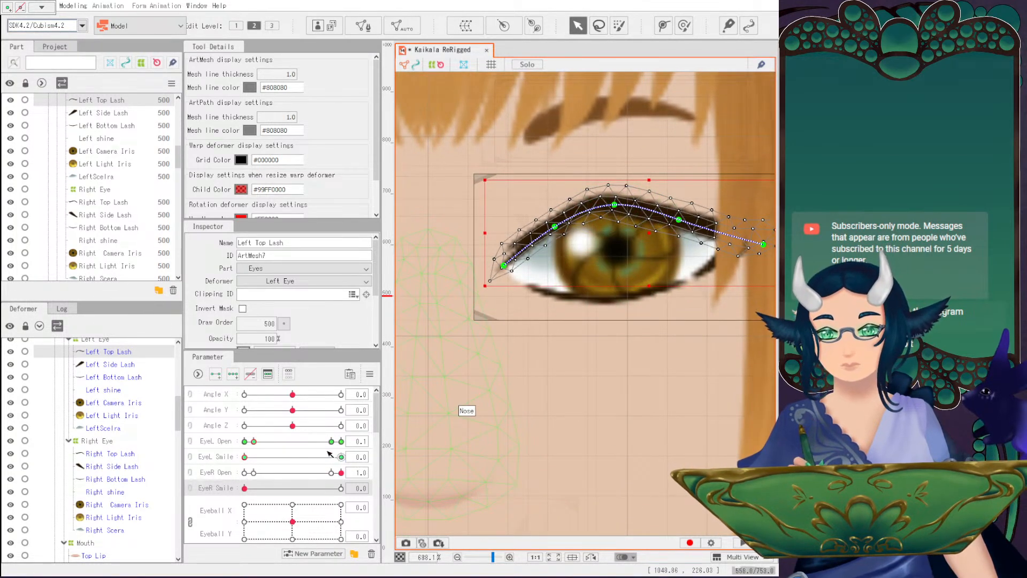
{"action": "right_click", "coordinate": [210, 443]}
{"action": "left_click", "coordinate": [241, 449]}
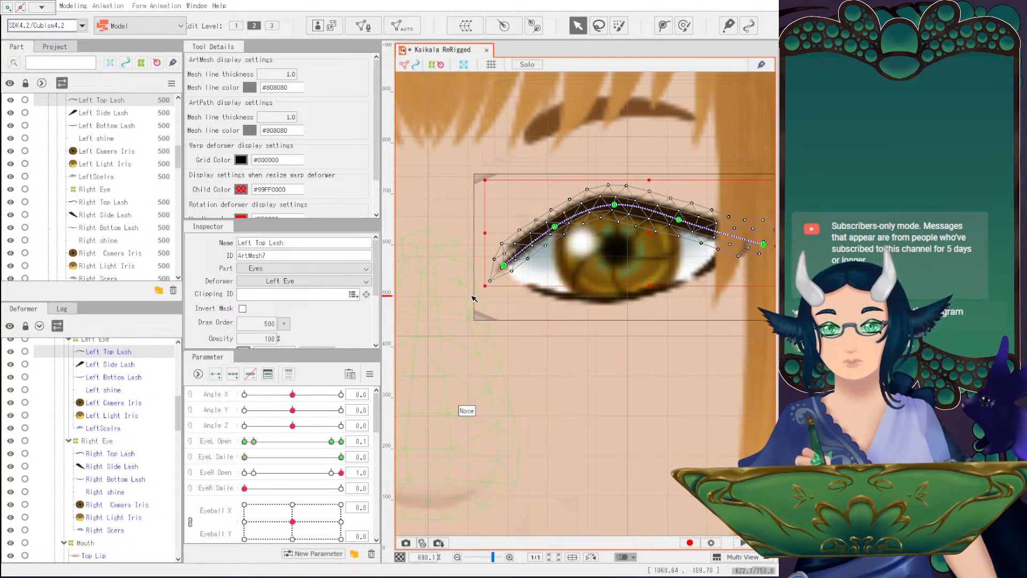
{"action": "right_click", "coordinate": [219, 474]}
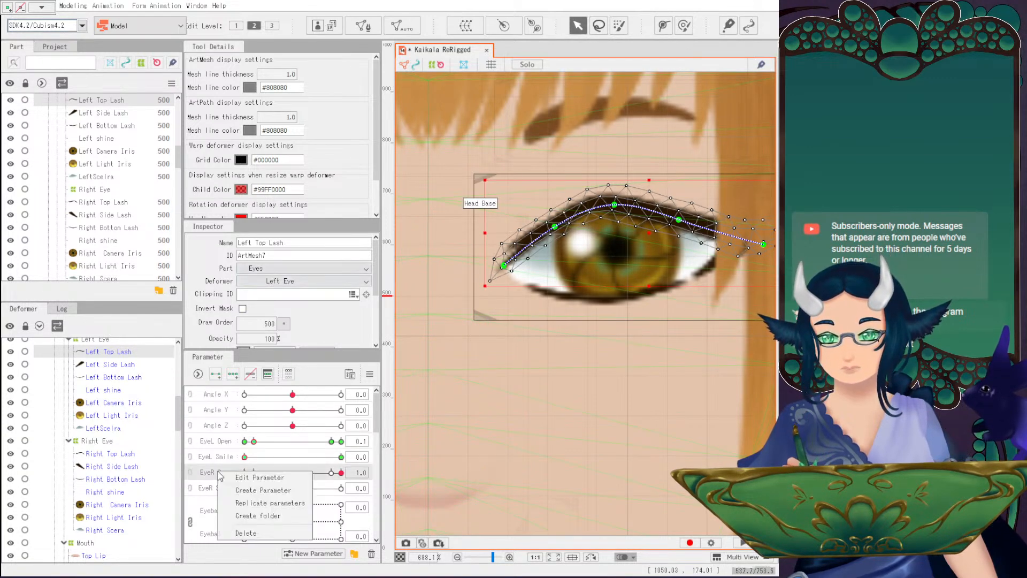
{"action": "key", "text": "Escape"}
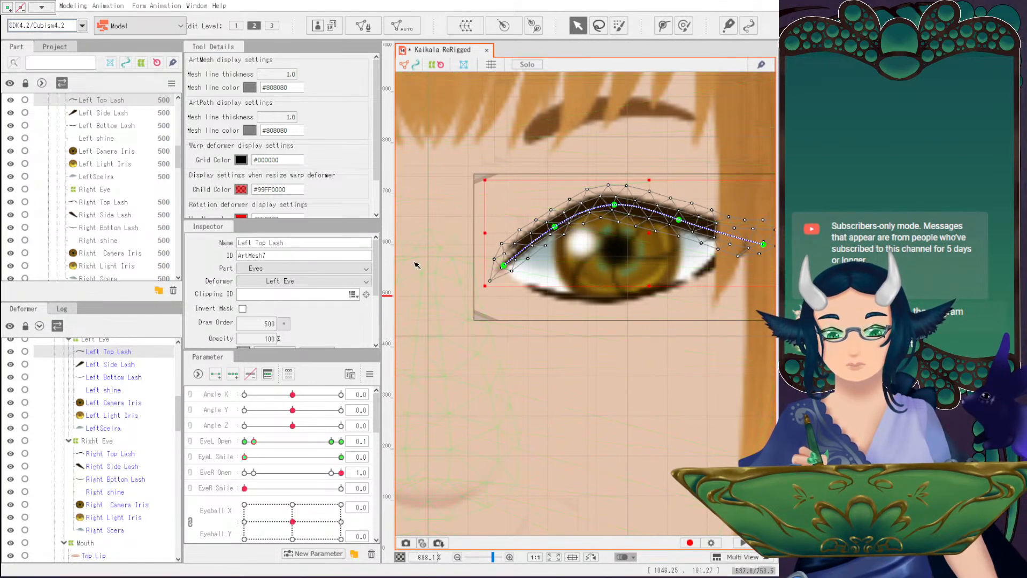
At EyeL Open 1.0, raise the three middle deform path points of the Left Top Lash to widen the eye.
{"action": "left_click", "coordinate": [331, 442]}
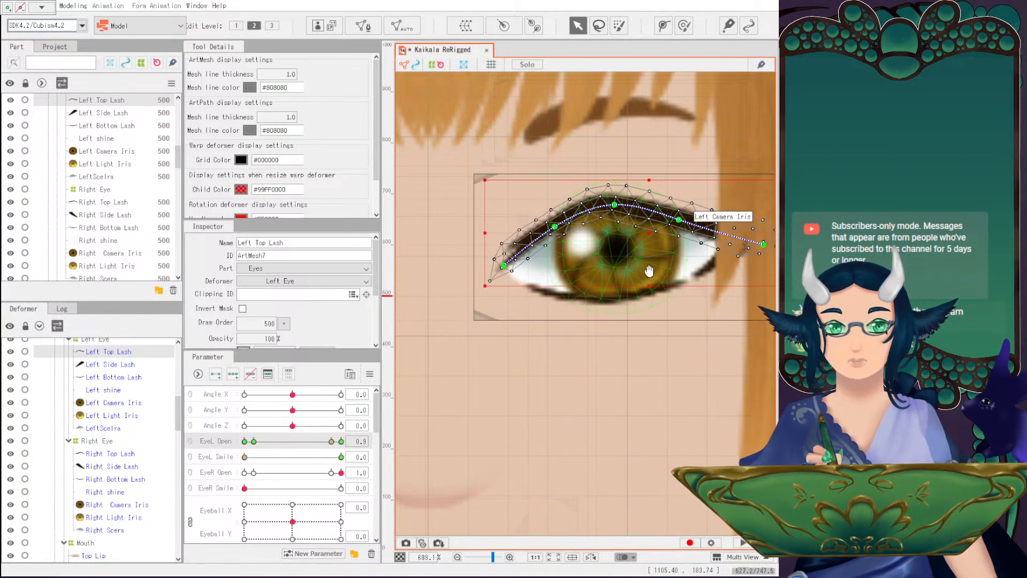
{"action": "left_click_drag", "start_coordinate": [648, 271], "coordinate": [614, 295]}
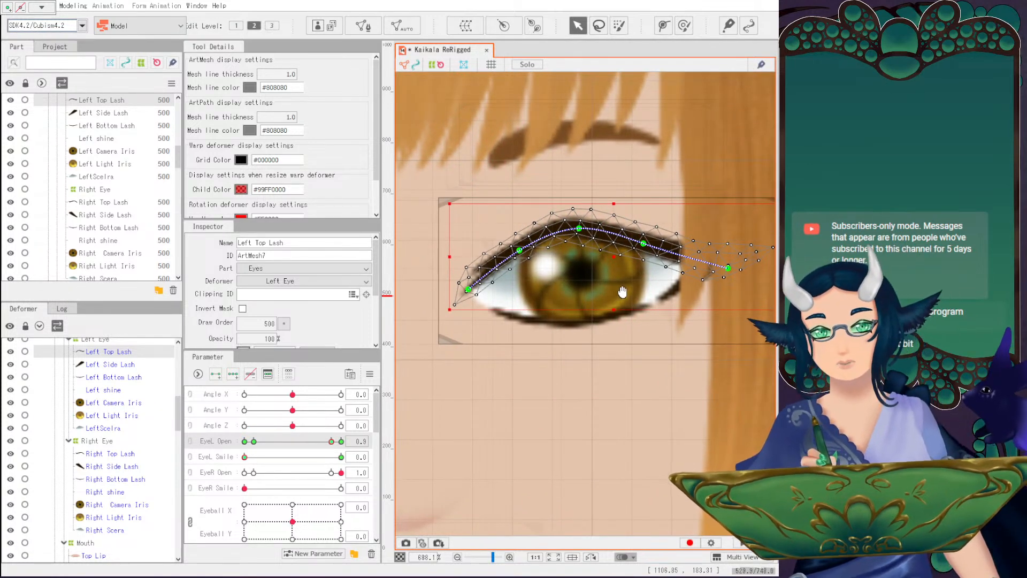
{"action": "left_click", "coordinate": [341, 441]}
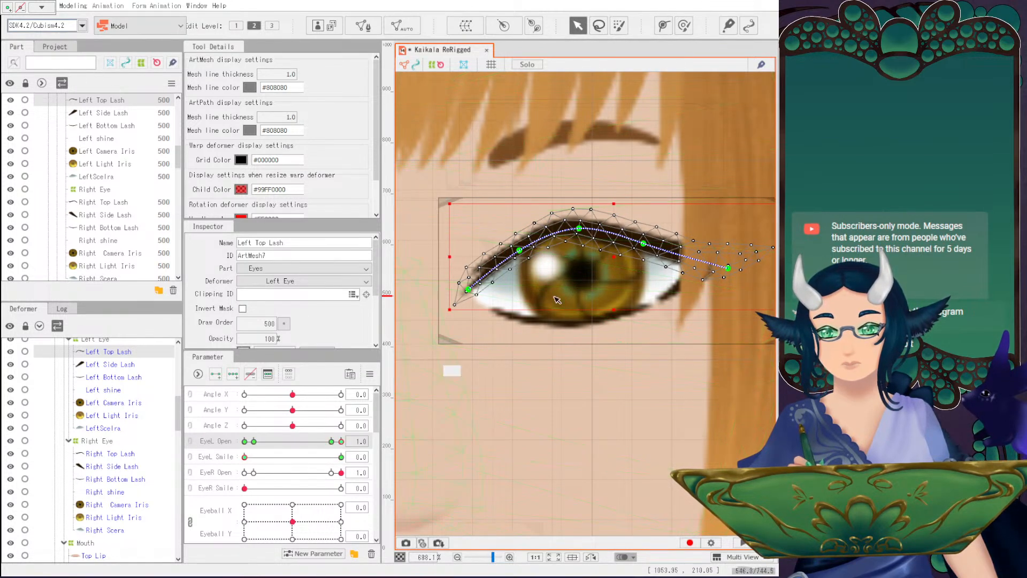
{"action": "left_click", "coordinate": [583, 237]}
{"action": "left_click", "coordinate": [581, 229]}
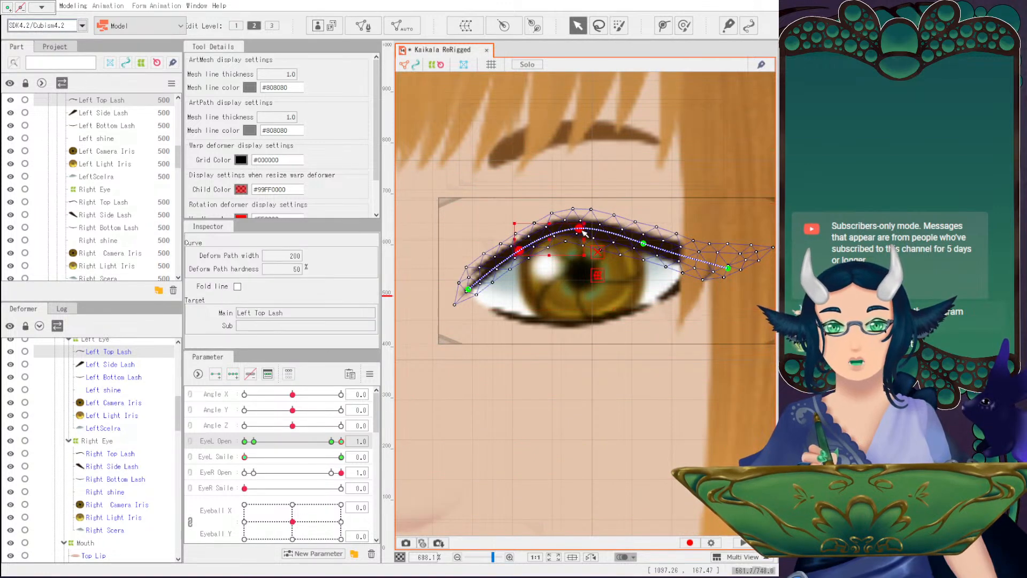
{"action": "left_click", "coordinate": [644, 244], "text": "shift"}
{"action": "left_click_drag", "start_coordinate": [583, 238], "coordinate": [584, 220]}
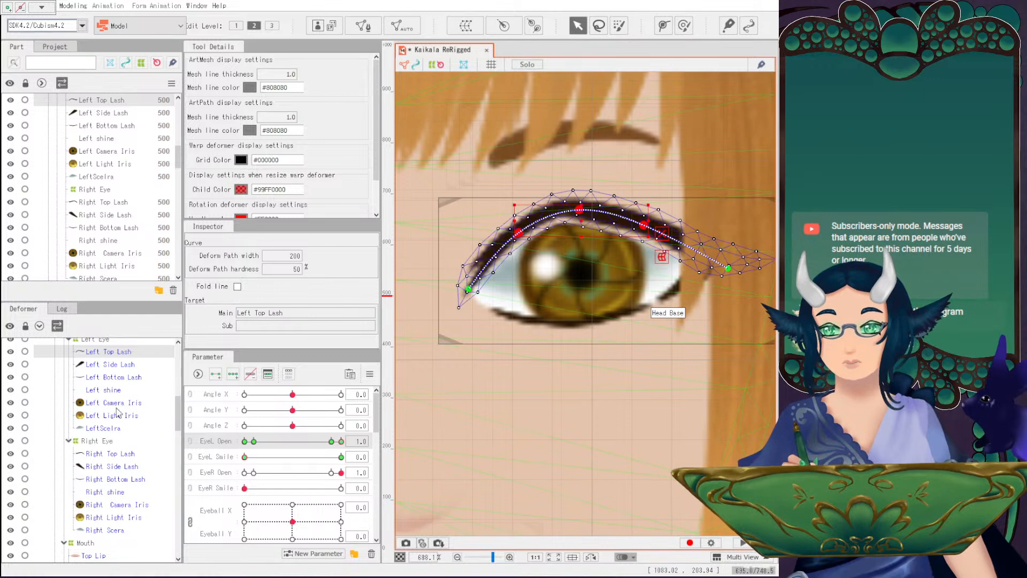
At EyeL Open 1.0, lower all Left Bottom Lash deform path points slightly, except the one at the inner corner.
{"action": "left_click", "coordinate": [107, 377]}
{"action": "left_click", "coordinate": [534, 325]}
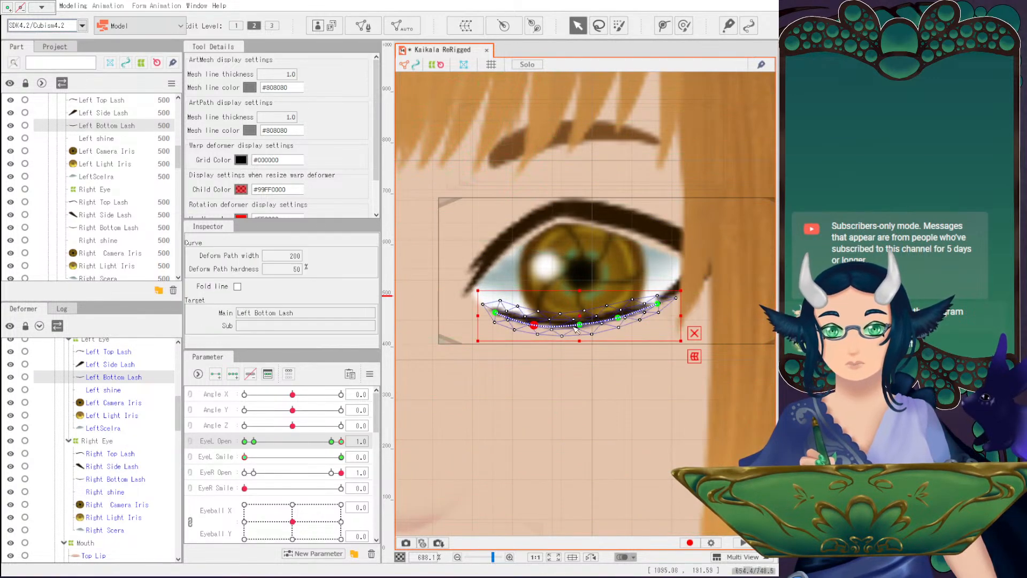
{"action": "left_click", "coordinate": [580, 325]}
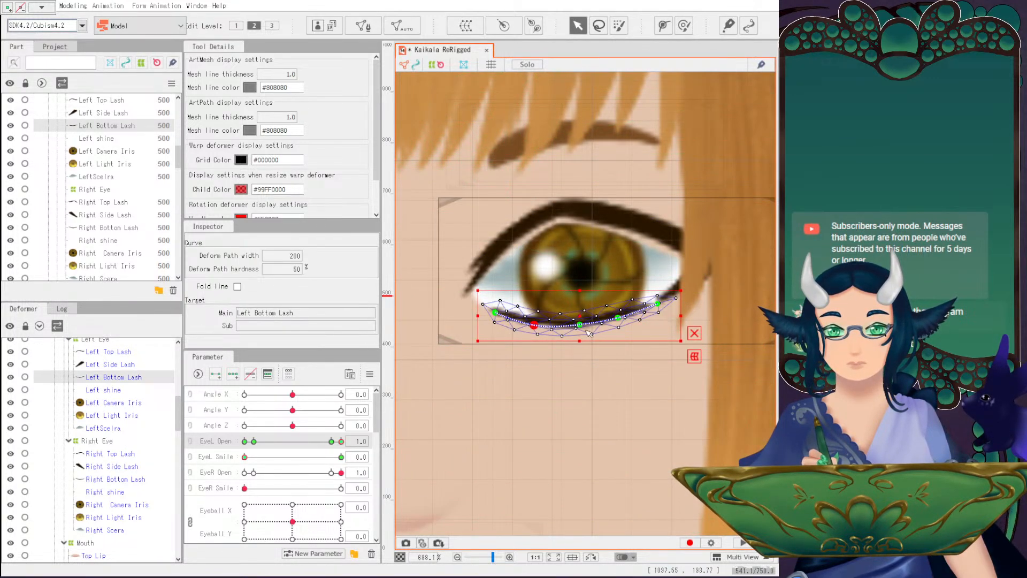
{"action": "left_click", "coordinate": [581, 324]}
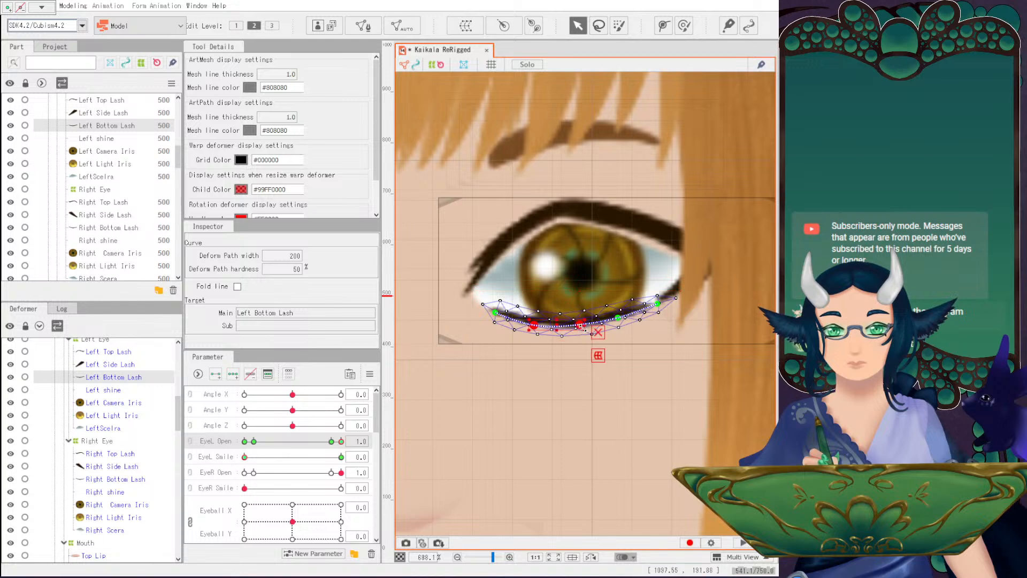
{"action": "left_click", "coordinate": [618, 319], "text": "shift"}
{"action": "left_click", "coordinate": [658, 304], "text": "shift"}
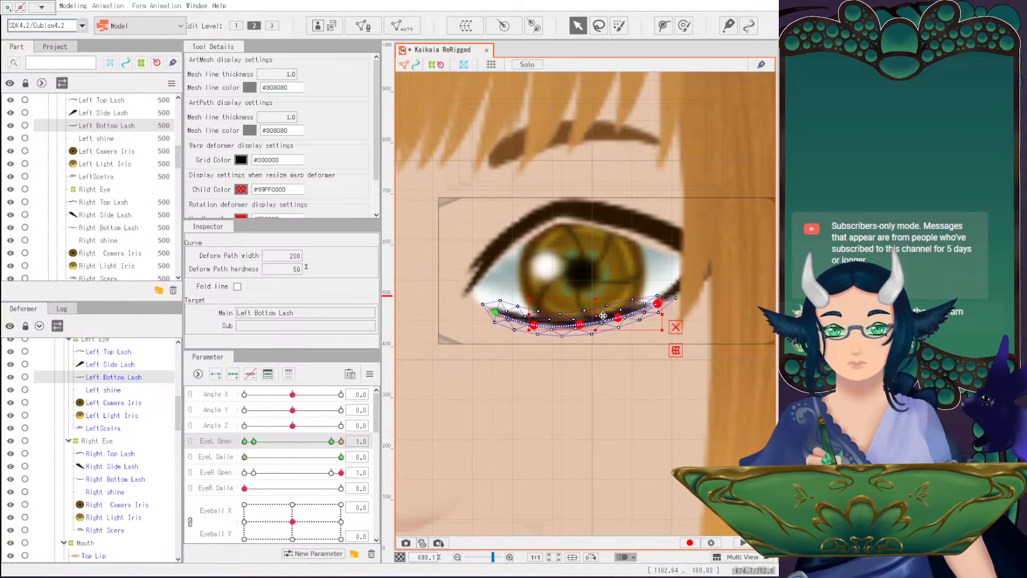
{"action": "left_click_drag", "start_coordinate": [593, 318], "coordinate": [595, 324]}
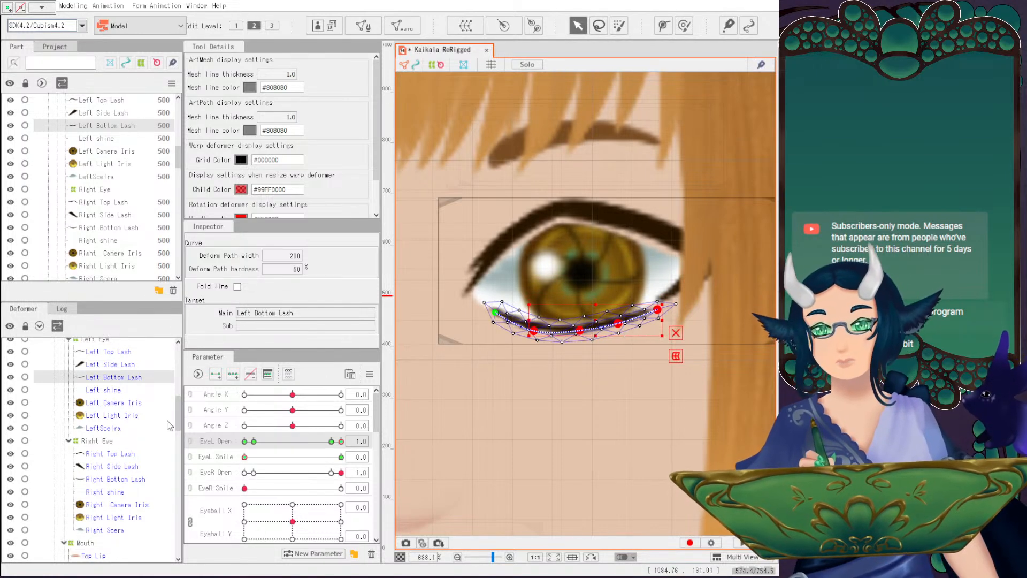
Lower the two outermost deform path points and the middle point of the Left Bottom Lash slightly further.
{"action": "left_click", "coordinate": [101, 378]}
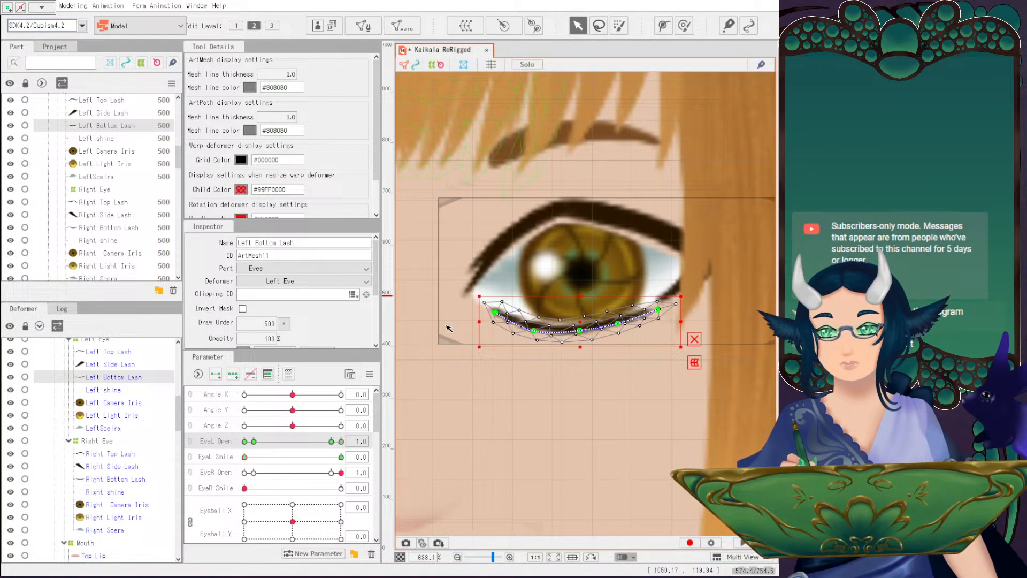
{"action": "left_click", "coordinate": [618, 323]}
{"action": "left_click", "coordinate": [657, 311], "text": "shift"}
{"action": "left_click_drag", "start_coordinate": [639, 317], "coordinate": [638, 320]}
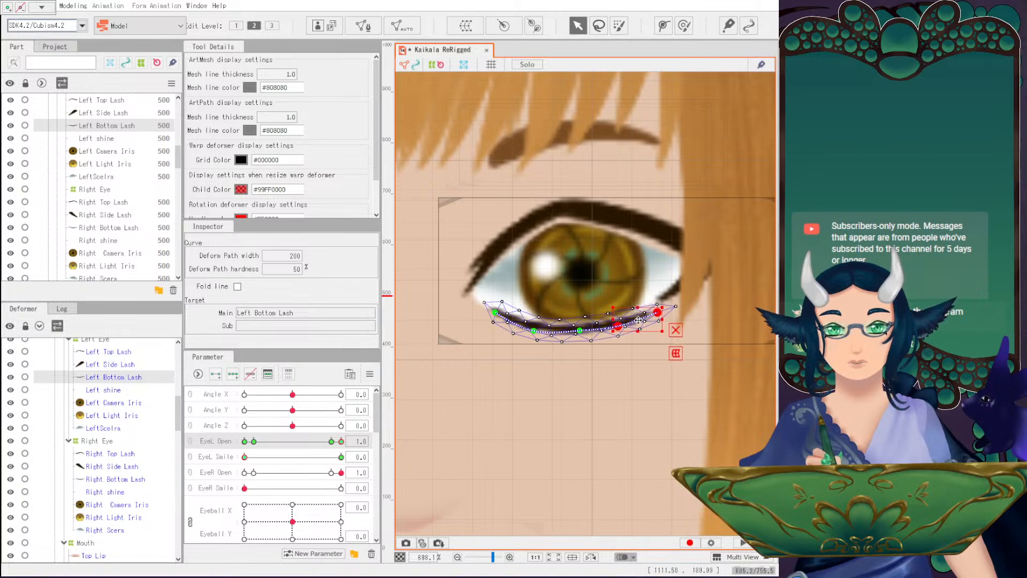
{"action": "left_click", "coordinate": [578, 330]}
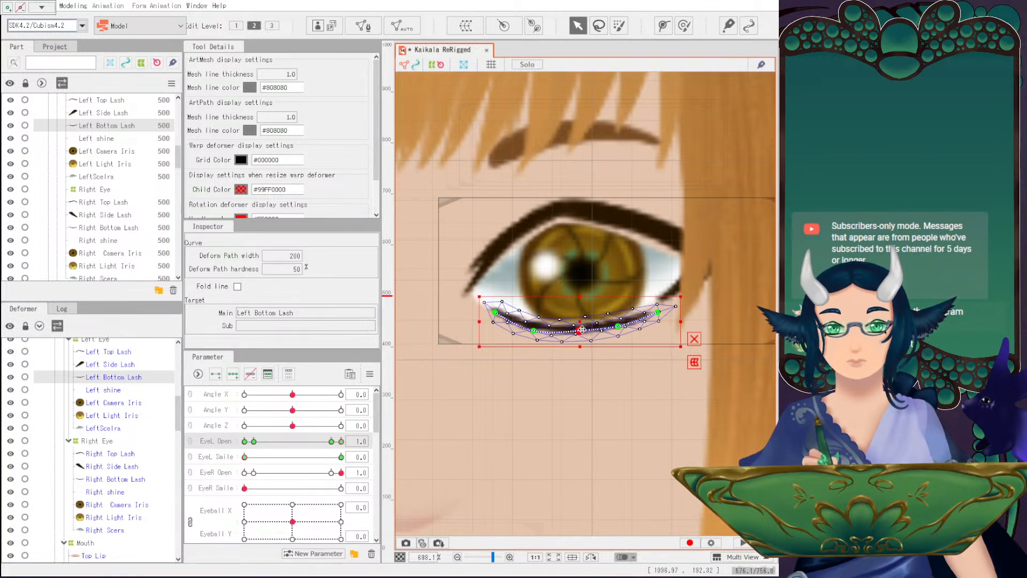
{"action": "left_click_drag", "start_coordinate": [579, 330], "coordinate": [579, 334]}
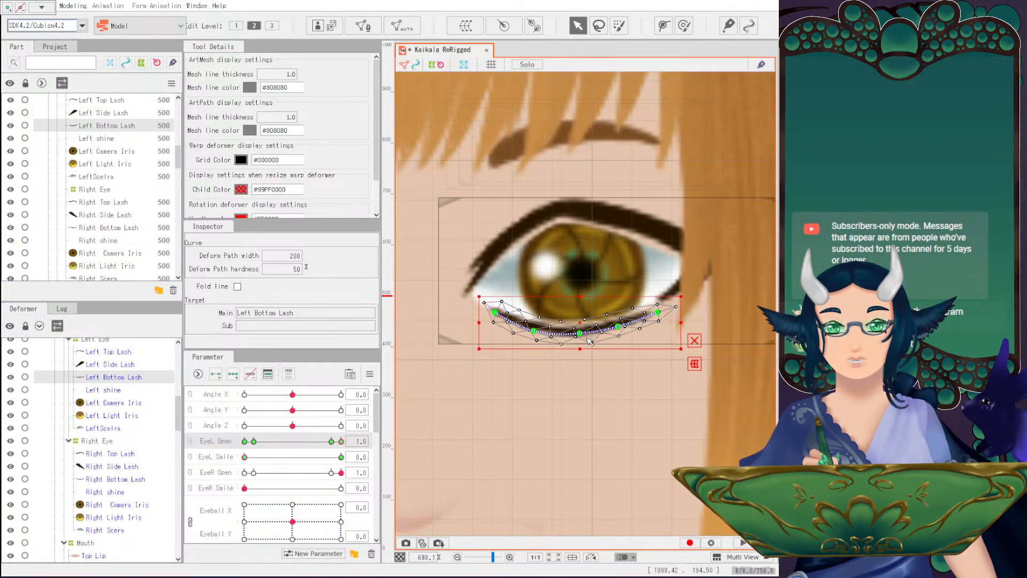
Move the Left Side Lash slightly down to meet the lowered bottom lash.
{"action": "left_click", "coordinate": [678, 315]}
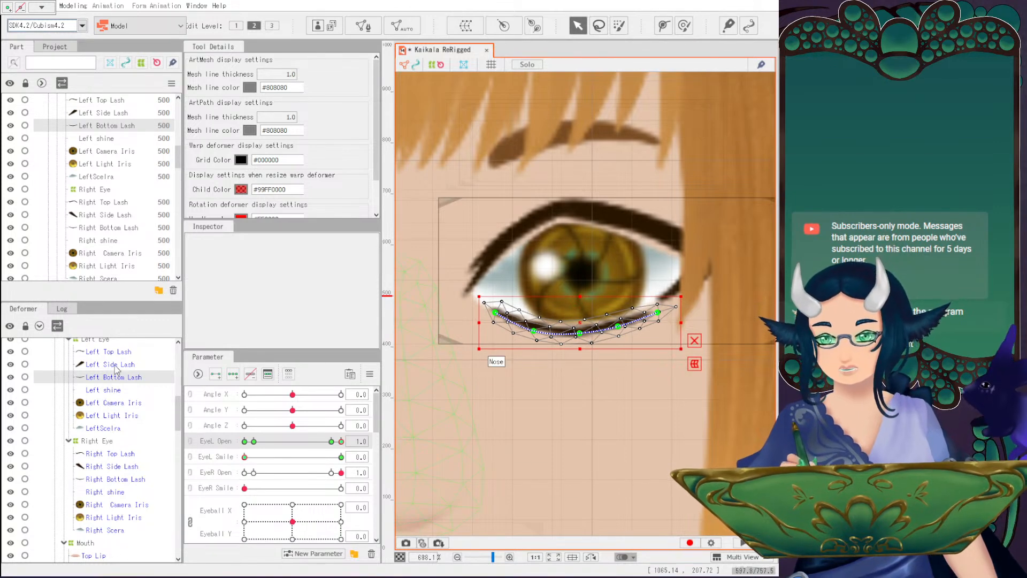
{"action": "left_click", "coordinate": [675, 294]}
{"action": "left_click_drag", "start_coordinate": [692, 316], "coordinate": [692, 325]}
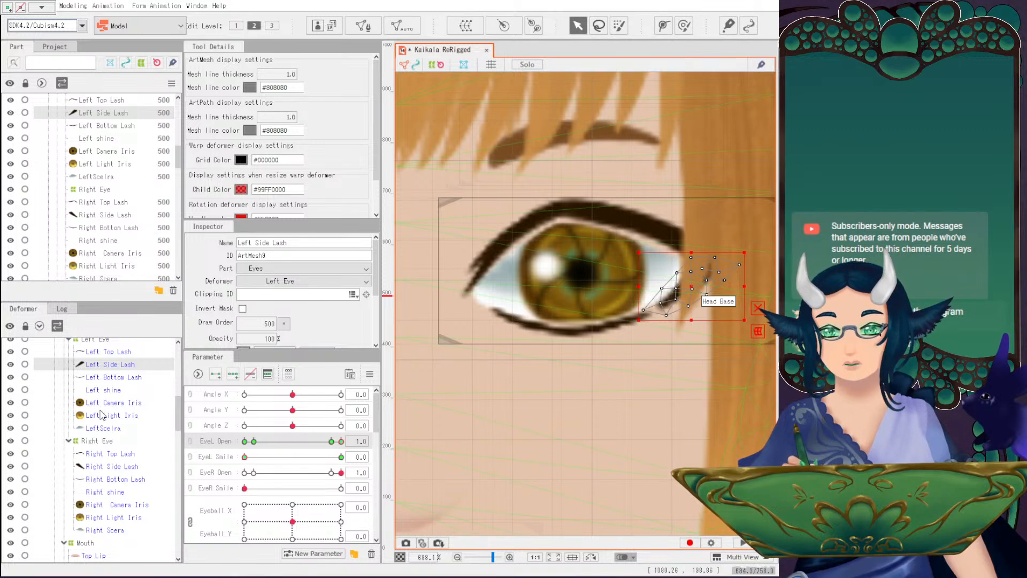
At EyeL Open 1.0, stretch the left sclera up to the raised top lash and enlarge the Left shine slightly.
{"action": "left_click", "coordinate": [103, 428]}
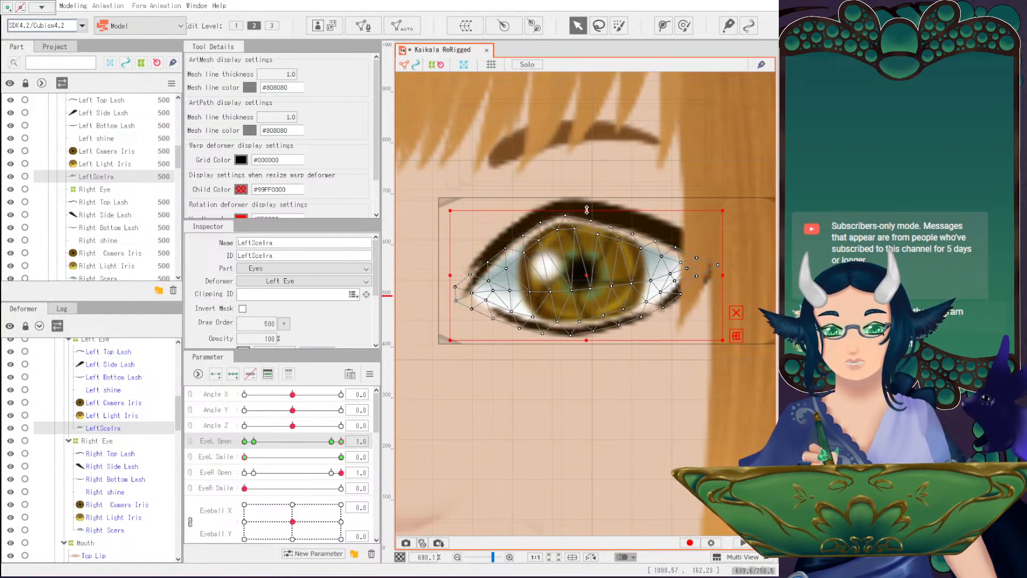
{"action": "left_click_drag", "start_coordinate": [587, 208], "coordinate": [585, 191]}
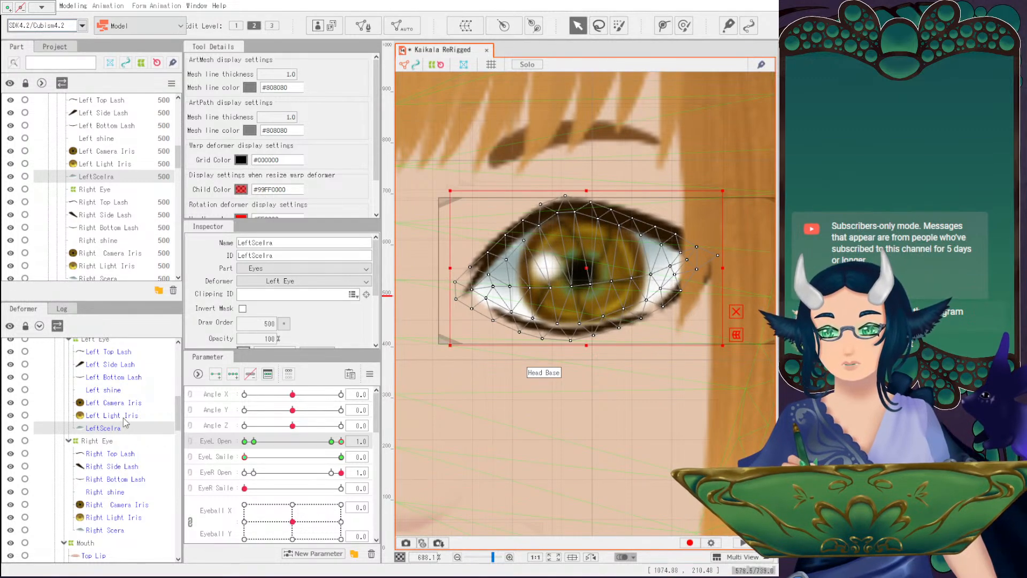
{"action": "left_click", "coordinate": [104, 390]}
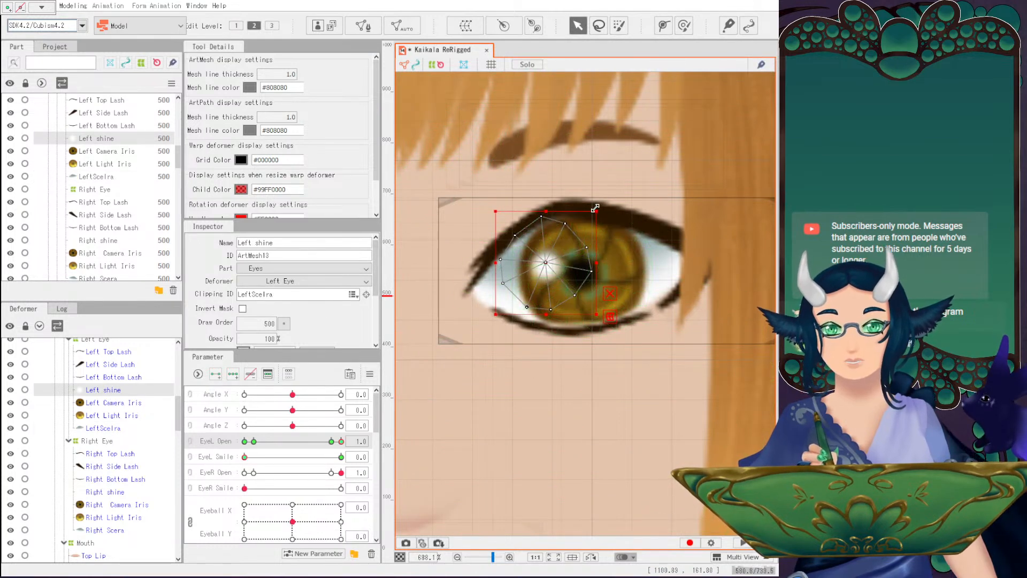
{"action": "left_click_drag", "start_coordinate": [596, 211], "coordinate": [602, 198]}
{"action": "left_click_drag", "start_coordinate": [495, 314], "coordinate": [490, 318]}
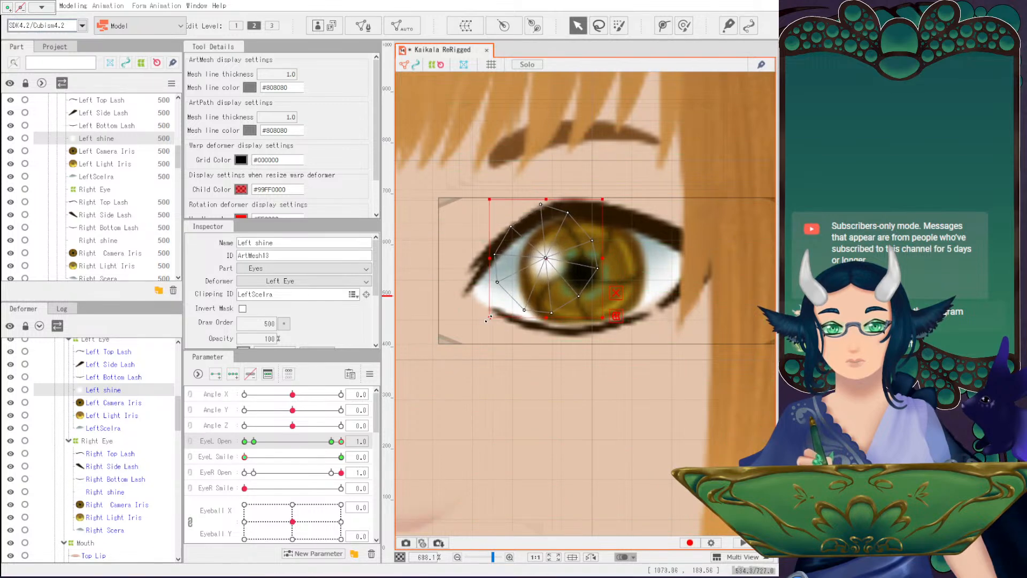
Stretch the left sclera further down past the bottom lash at EyeL Open 1.0, comparing the eye with the 0.9 keyform.
{"action": "left_click", "coordinate": [331, 441]}
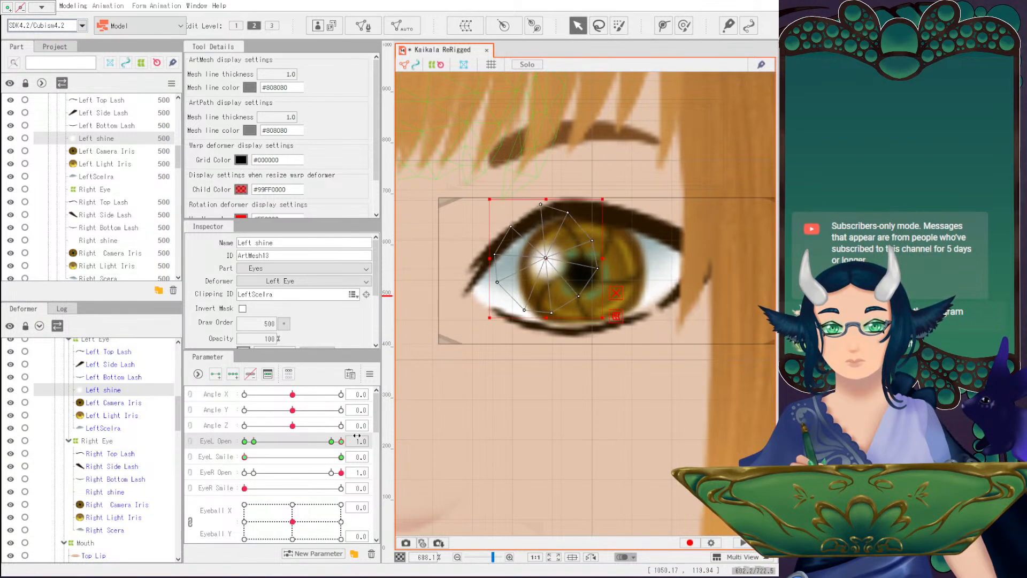
{"action": "left_click_drag", "start_coordinate": [340, 441], "coordinate": [338, 444]}
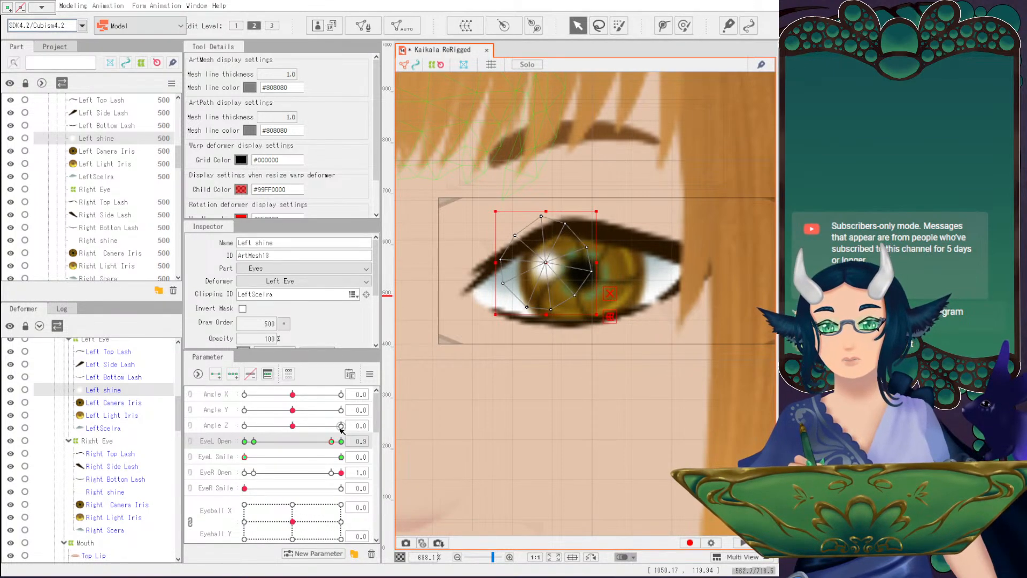
{"action": "left_click", "coordinate": [341, 441]}
{"action": "left_click", "coordinate": [331, 441]}
{"action": "left_click_drag", "start_coordinate": [332, 442], "coordinate": [340, 442]}
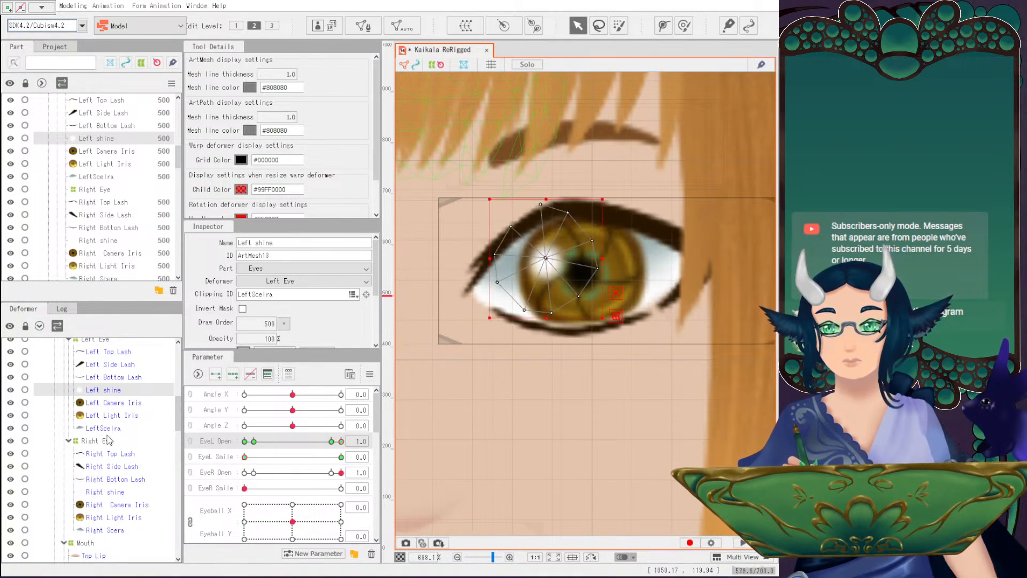
{"action": "left_click", "coordinate": [129, 430]}
{"action": "left_click_drag", "start_coordinate": [586, 345], "coordinate": [584, 358]}
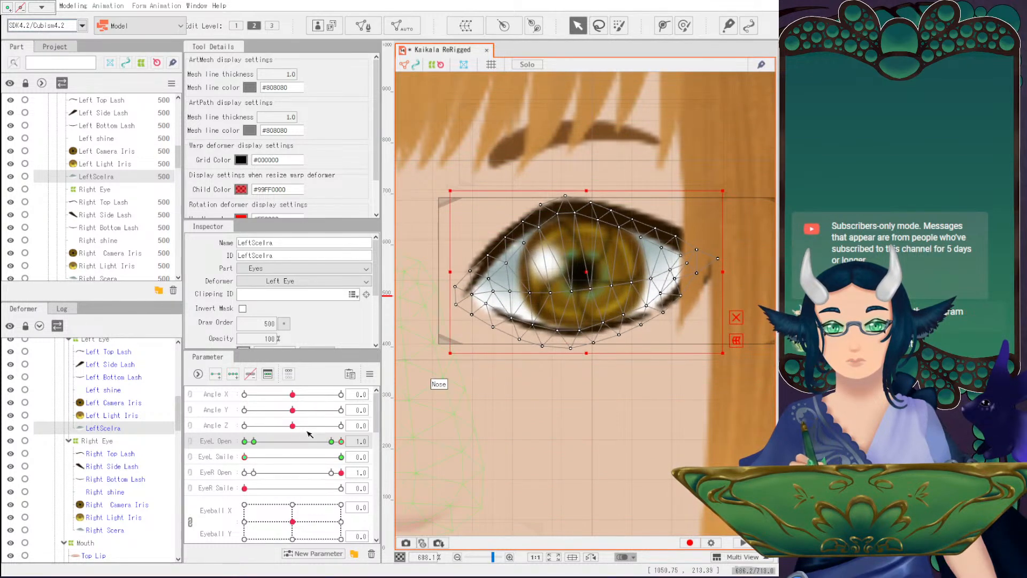
{"action": "left_click", "coordinate": [332, 442]}
{"action": "left_click", "coordinate": [341, 442]}
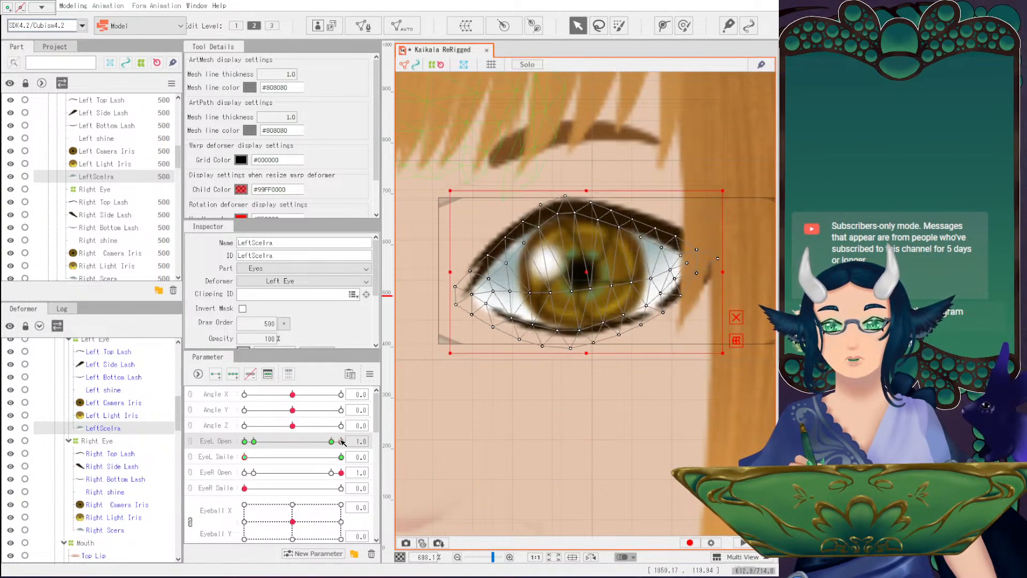
{"action": "left_click", "coordinate": [331, 442]}
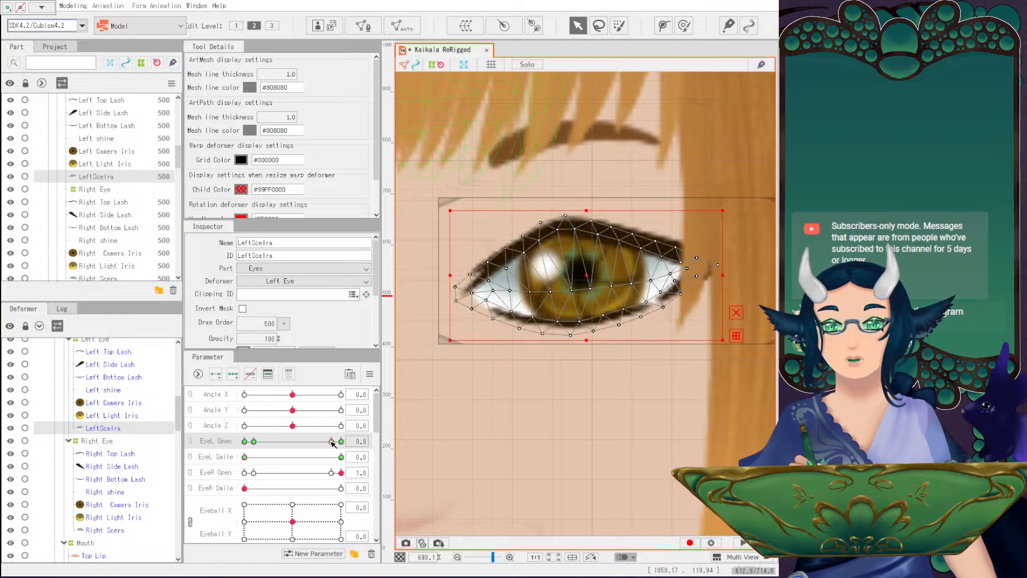
Draw a five-point deform path across the middle of the left sclera from the inner to the outer corner.
{"action": "left_click", "coordinate": [661, 27]}
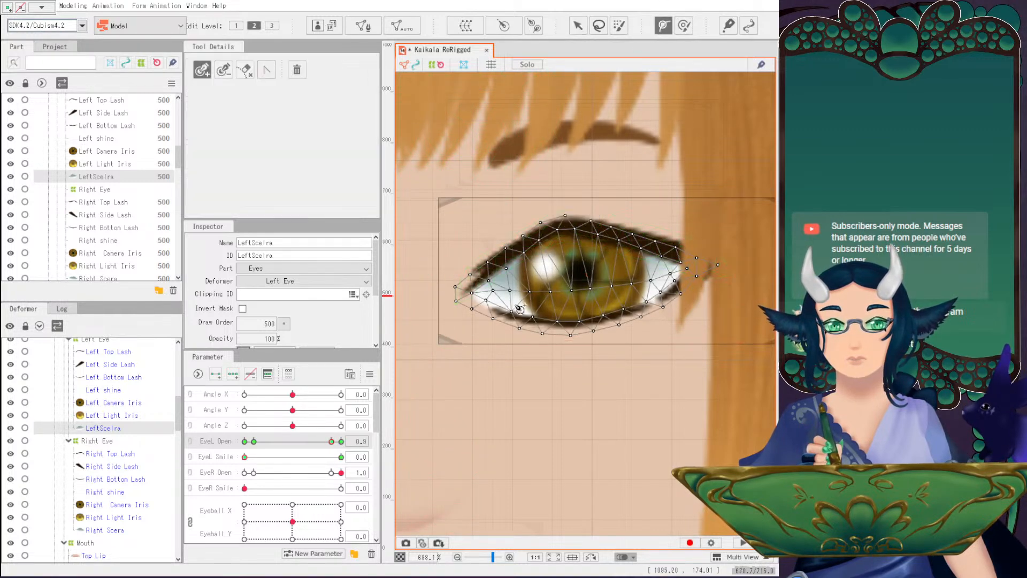
{"action": "left_click", "coordinate": [464, 294]}
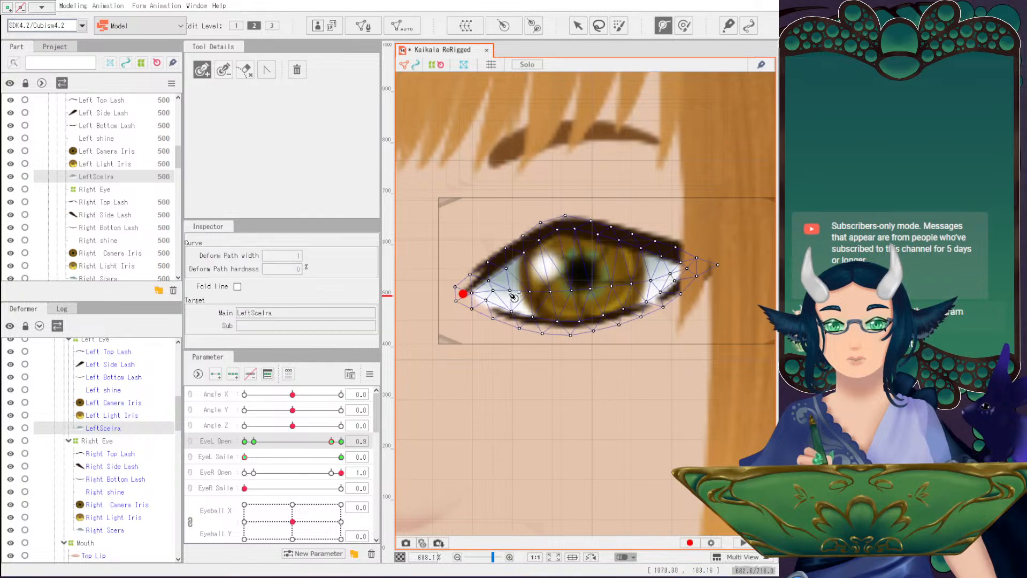
{"action": "left_click", "coordinate": [515, 292]}
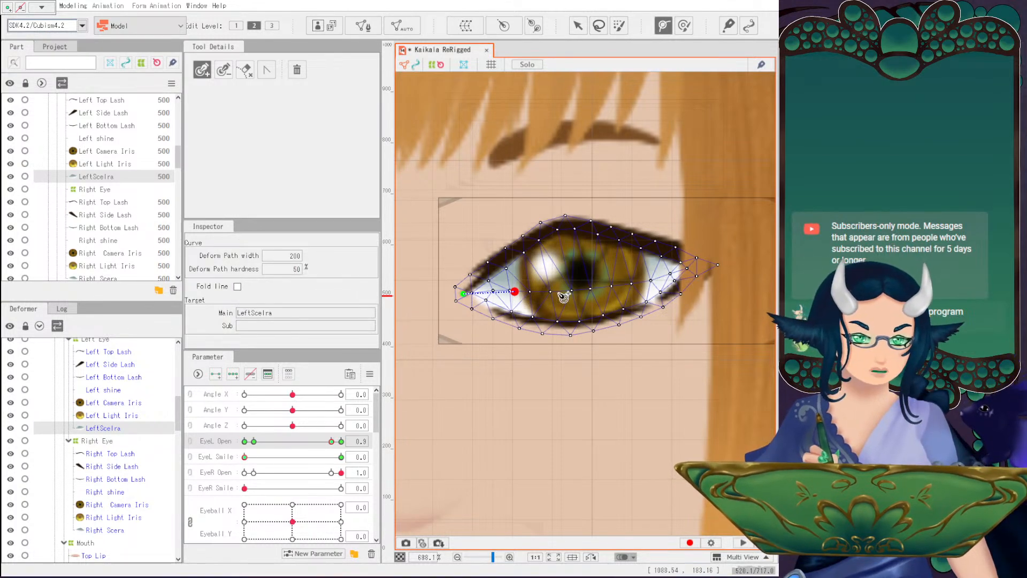
{"action": "key", "text": "ctrl"}
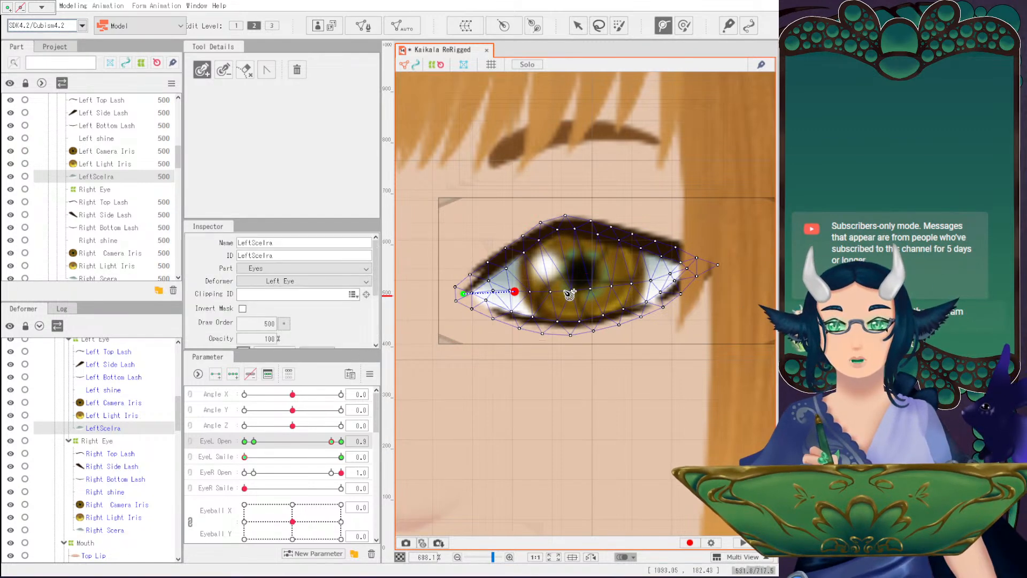
{"action": "key", "text": "ctrl+z"}
{"action": "left_click", "coordinate": [526, 291]}
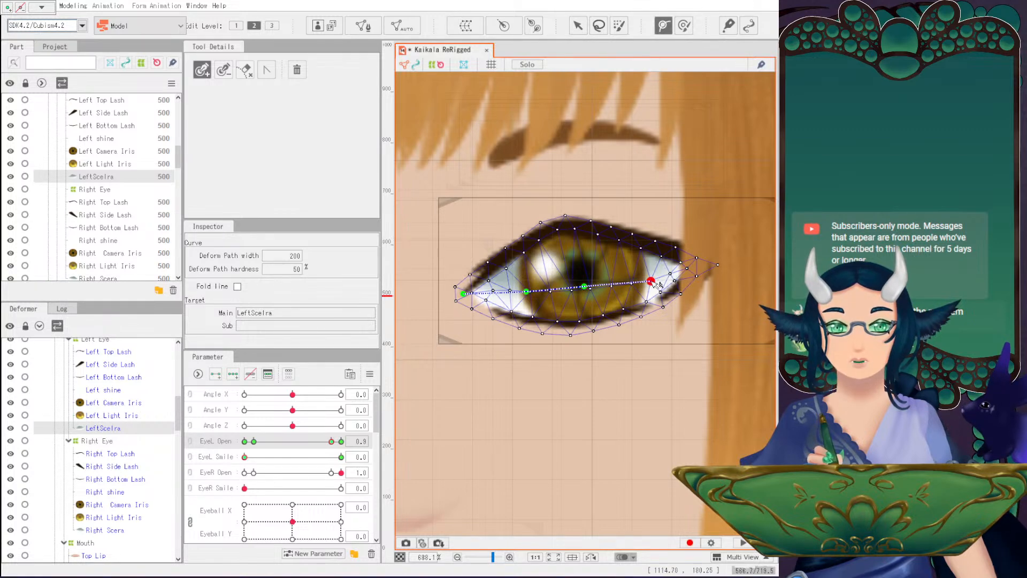
{"action": "left_click", "coordinate": [700, 271]}
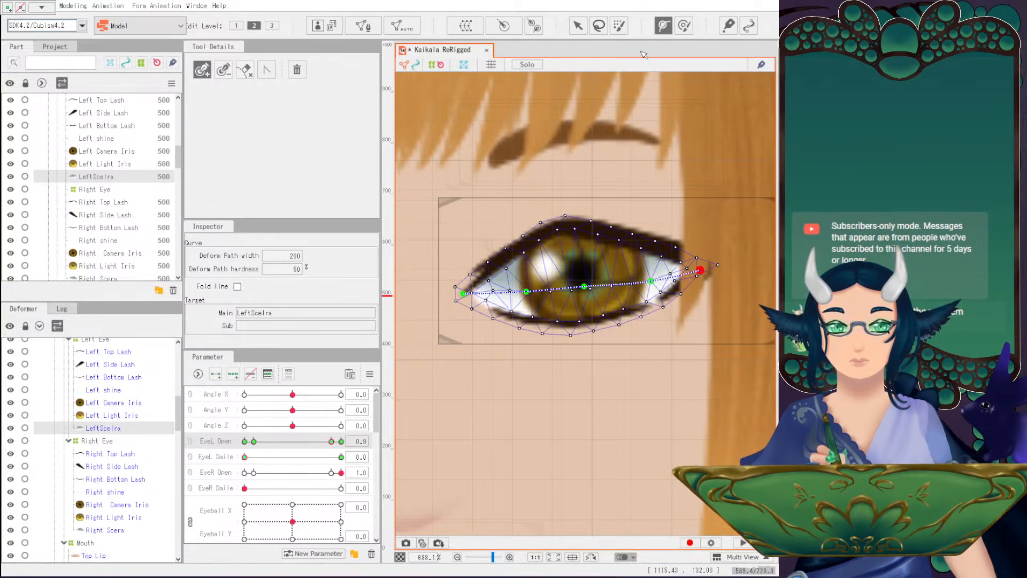
{"action": "left_click", "coordinate": [578, 26]}
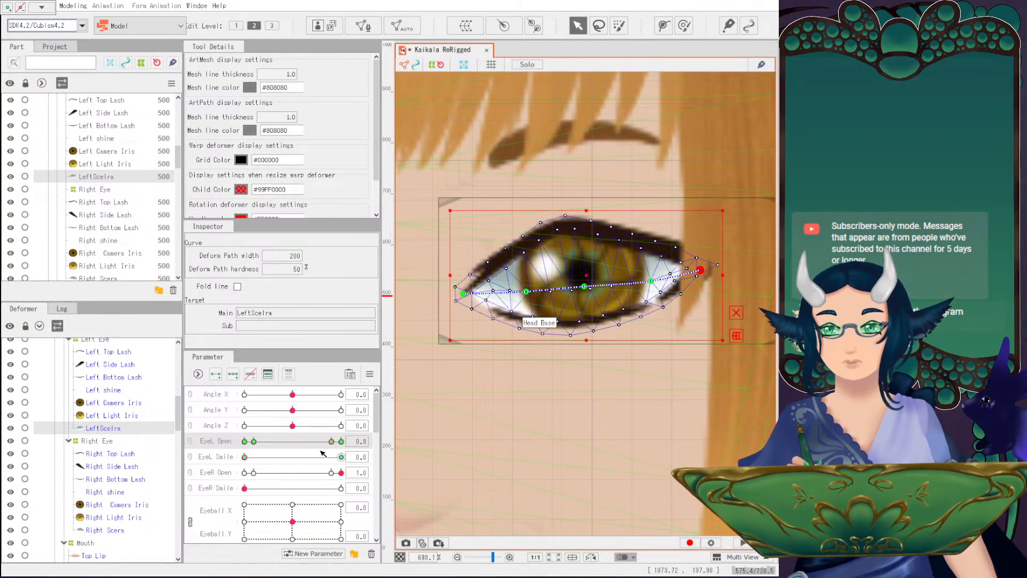
At EyeL Open 0.1, lower the three middle deform path points of the Left Top Lash and move the Left shine down.
{"action": "left_click", "coordinate": [257, 445]}
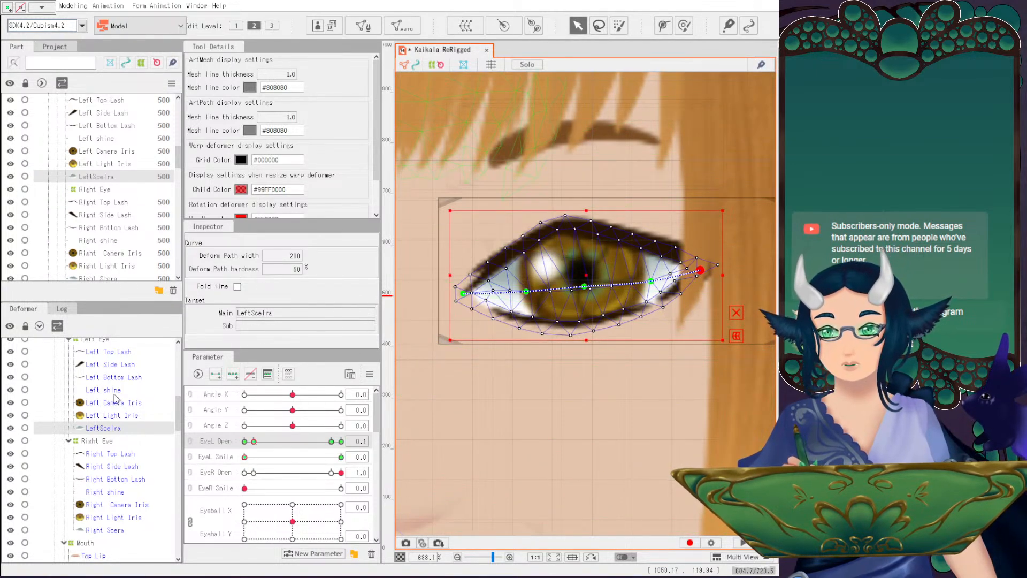
{"action": "left_click", "coordinate": [97, 352]}
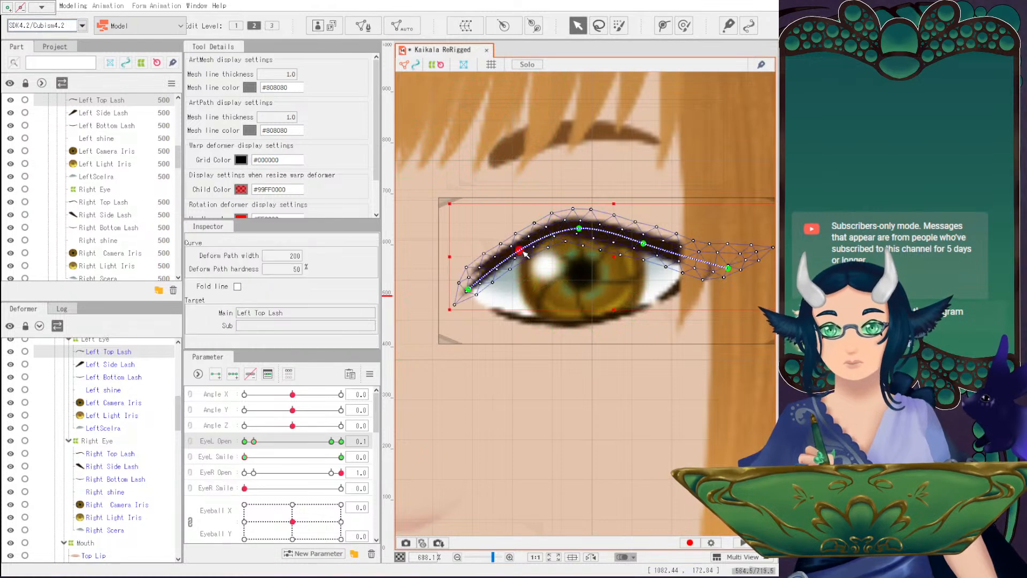
{"action": "left_click", "coordinate": [581, 229], "text": "shift"}
{"action": "left_click", "coordinate": [644, 243], "text": "shift"}
{"action": "left_click_drag", "start_coordinate": [580, 244], "coordinate": [581, 260]}
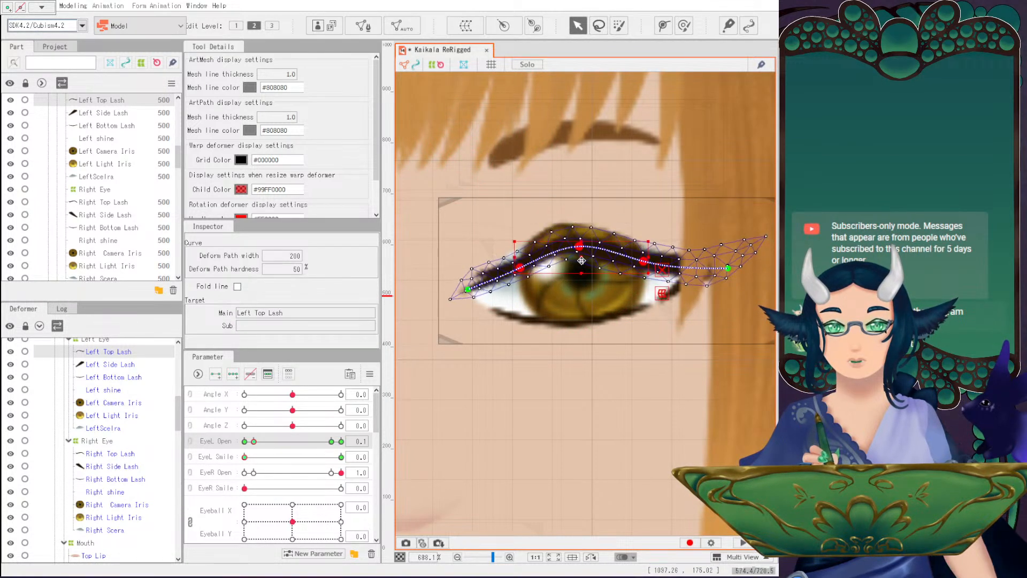
{"action": "left_click", "coordinate": [543, 265]}
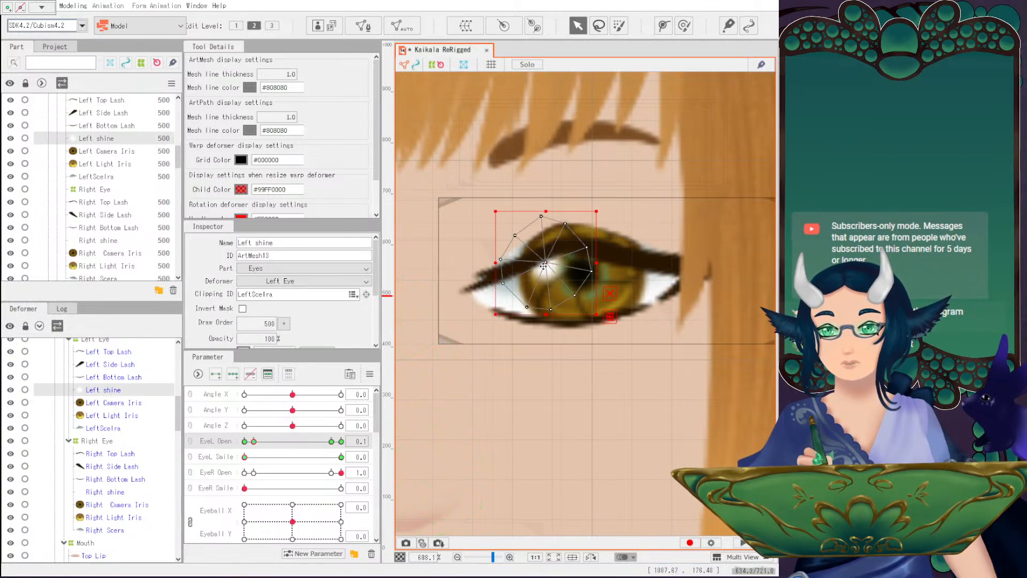
{"action": "left_click_drag", "start_coordinate": [546, 264], "coordinate": [546, 283]}
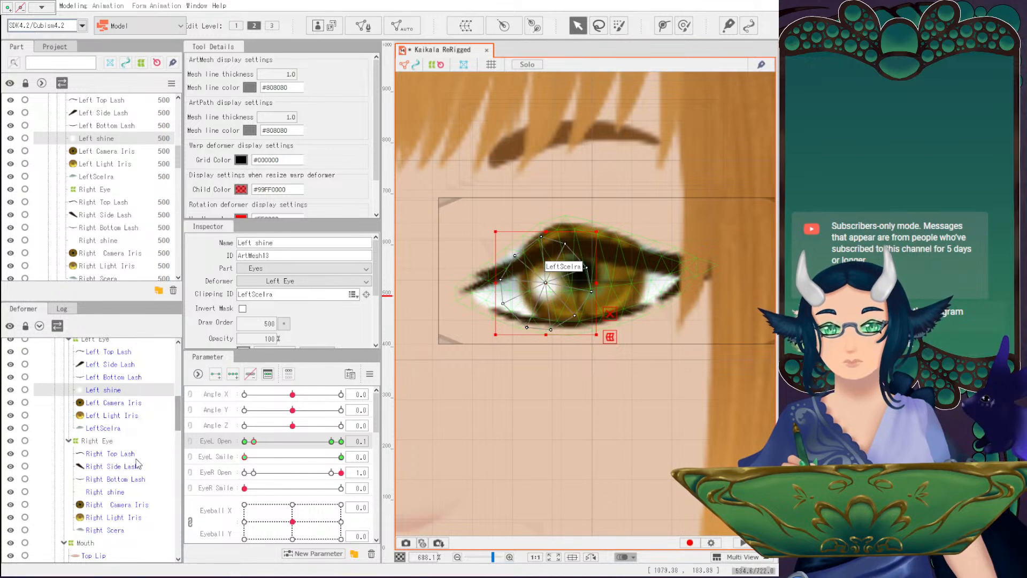
Hide the Left Side Bangs, Left Hair Side, Right Side Bangs and Right Hair Side so the Left Side Lash is uncovered.
{"action": "left_click", "coordinate": [99, 365]}
{"action": "scroll", "coordinate": [769, 274], "scroll_direction": "down", "scroll_amount": 5}
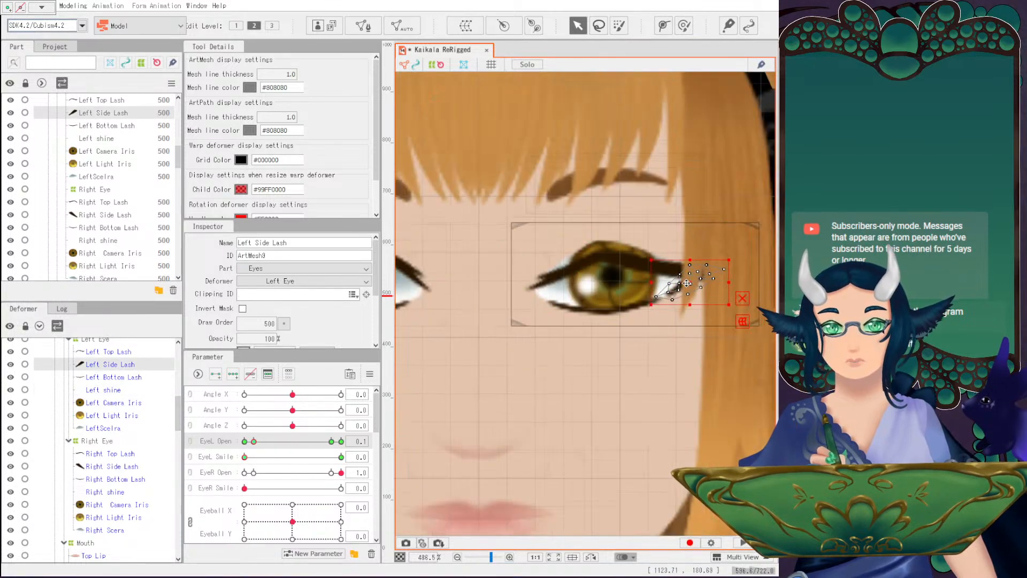
{"action": "scroll", "coordinate": [67, 461], "scroll_direction": "up", "scroll_amount": 10}
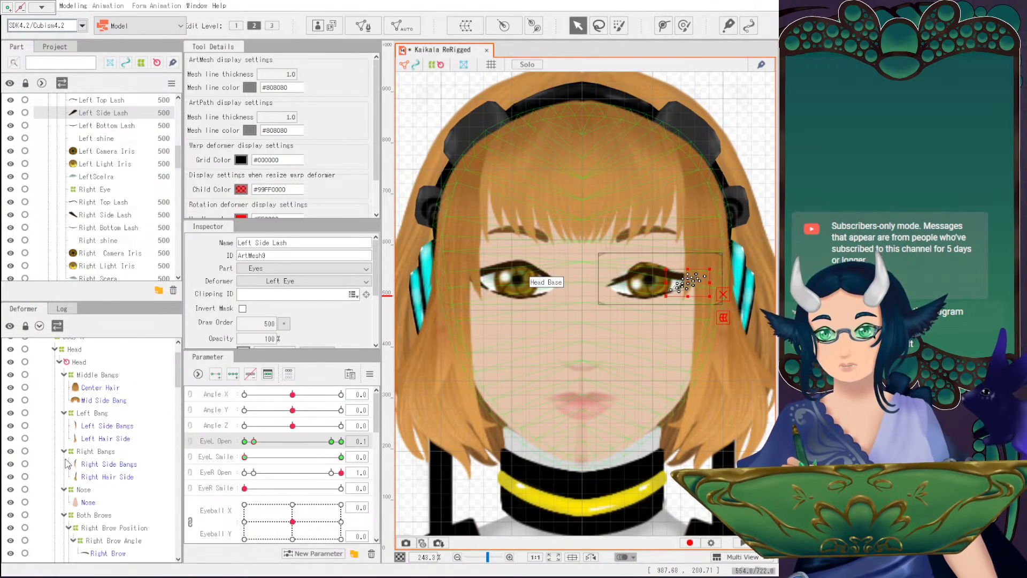
{"action": "left_click", "coordinate": [10, 425]}
{"action": "left_click", "coordinate": [10, 438]}
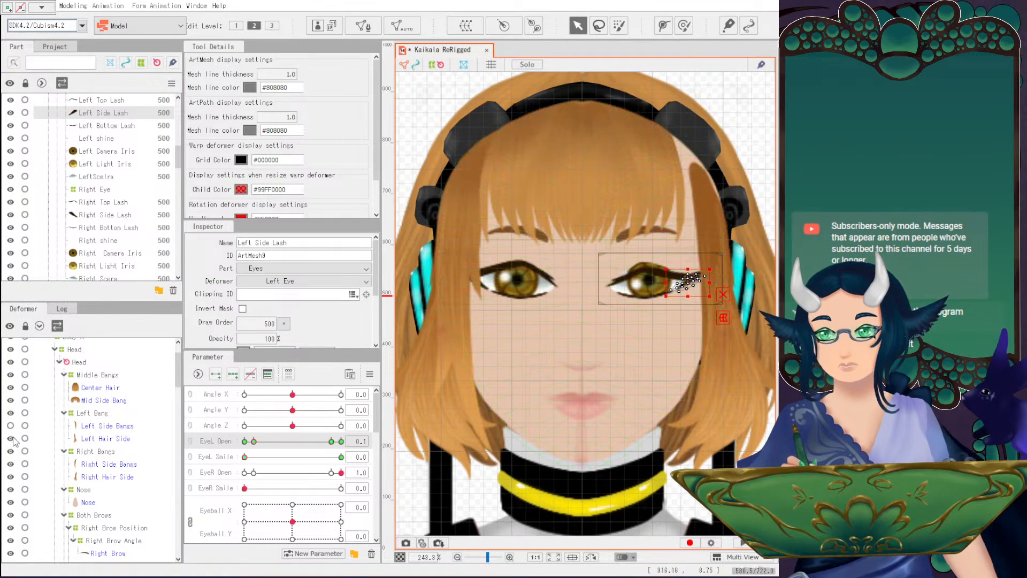
{"action": "left_click", "coordinate": [10, 464]}
{"action": "left_click", "coordinate": [10, 476]}
{"action": "scroll", "coordinate": [663, 345], "scroll_direction": "up", "scroll_amount": 3}
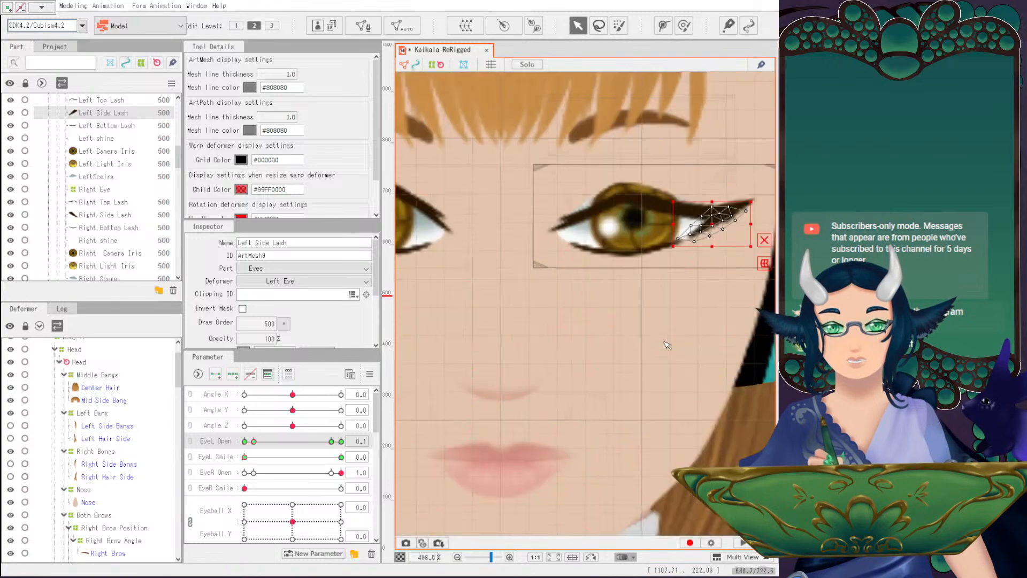
{"action": "scroll", "coordinate": [94, 482], "scroll_direction": "down", "scroll_amount": 6}
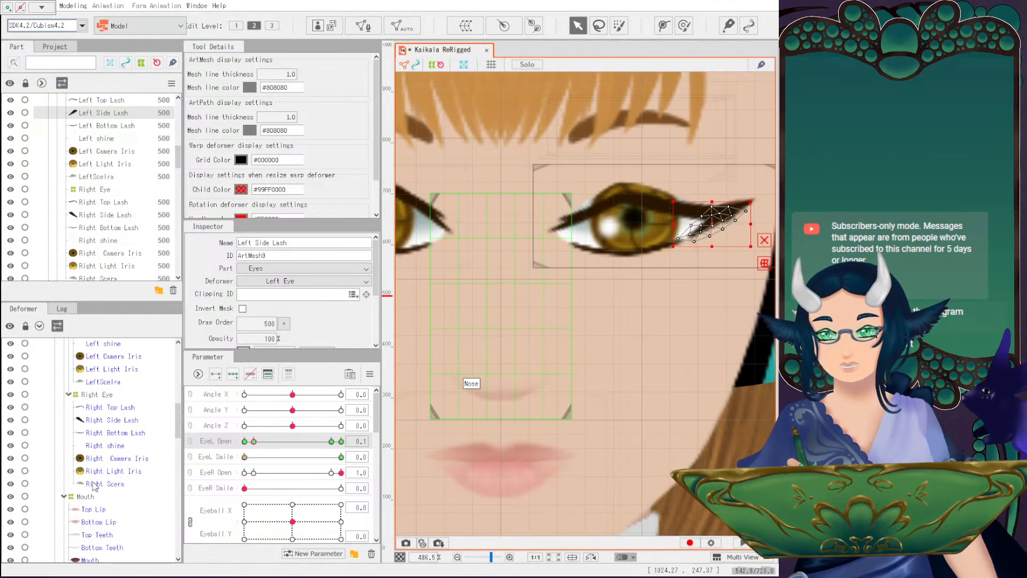
Compress the left sclera from above so it stays beneath the lowered top lash at EyeL Open 0.1.
{"action": "left_click_drag", "start_coordinate": [694, 212], "coordinate": [682, 241]}
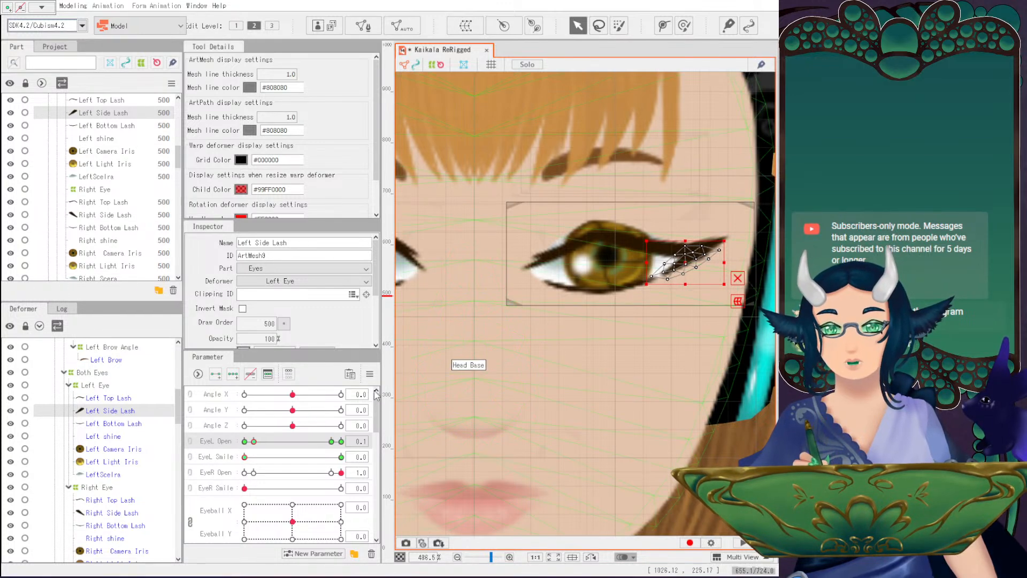
{"action": "left_click", "coordinate": [96, 474]}
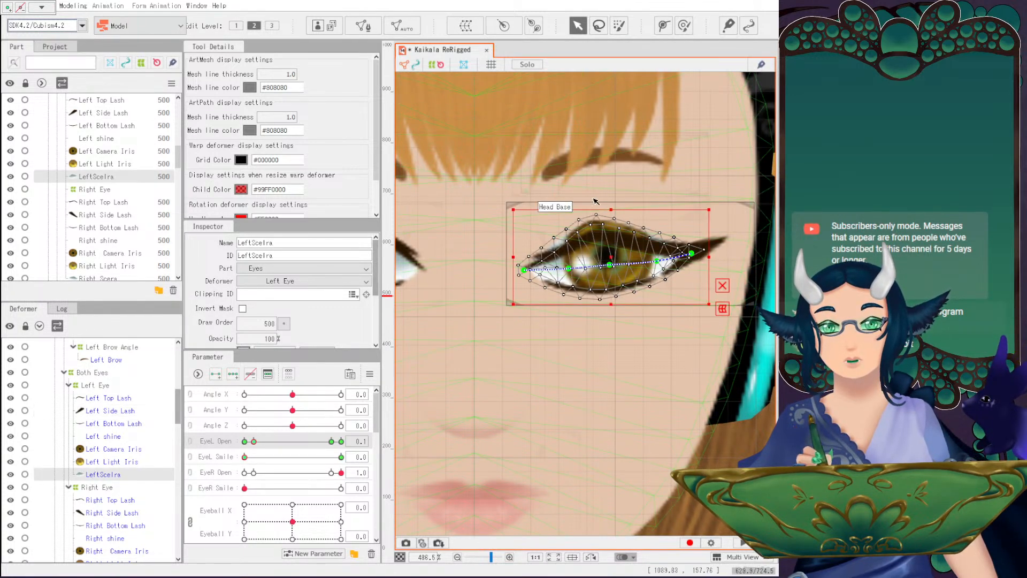
{"action": "left_click_drag", "start_coordinate": [614, 210], "coordinate": [616, 229]}
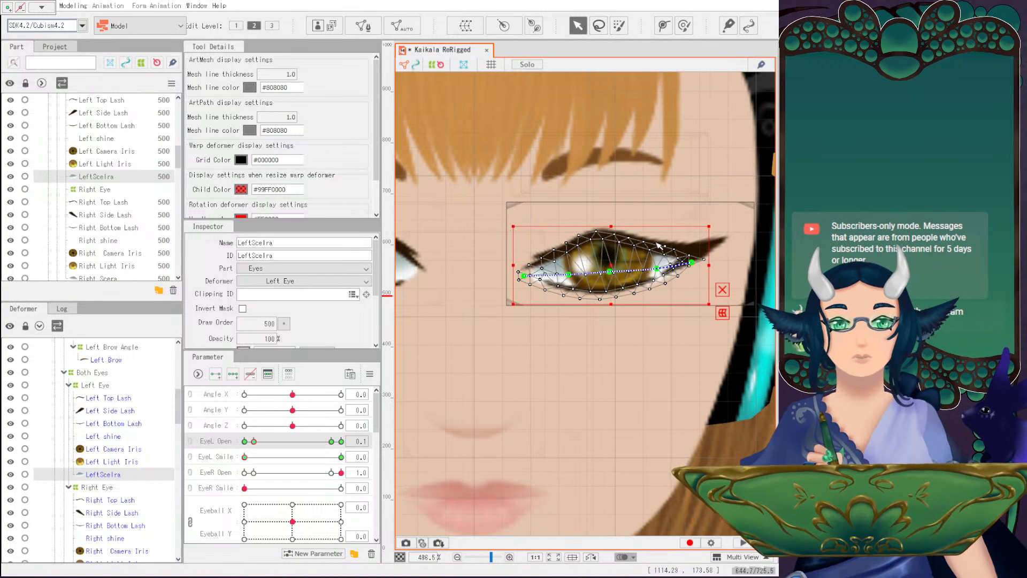
{"action": "scroll", "coordinate": [674, 290], "scroll_direction": "down", "scroll_amount": 5}
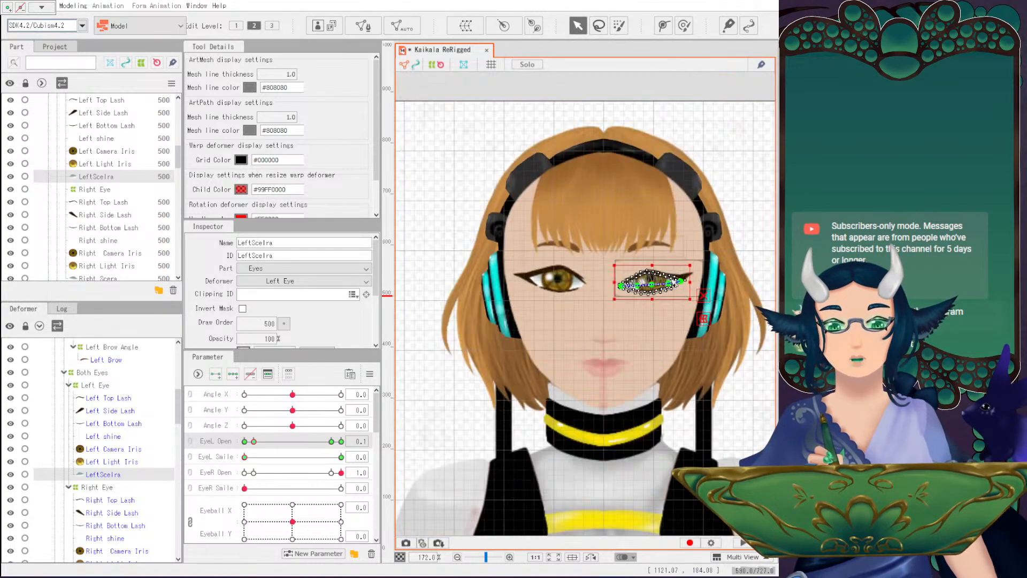
{"action": "left_click", "coordinate": [454, 131]}
{"action": "scroll", "coordinate": [667, 323], "scroll_direction": "up", "scroll_amount": 5}
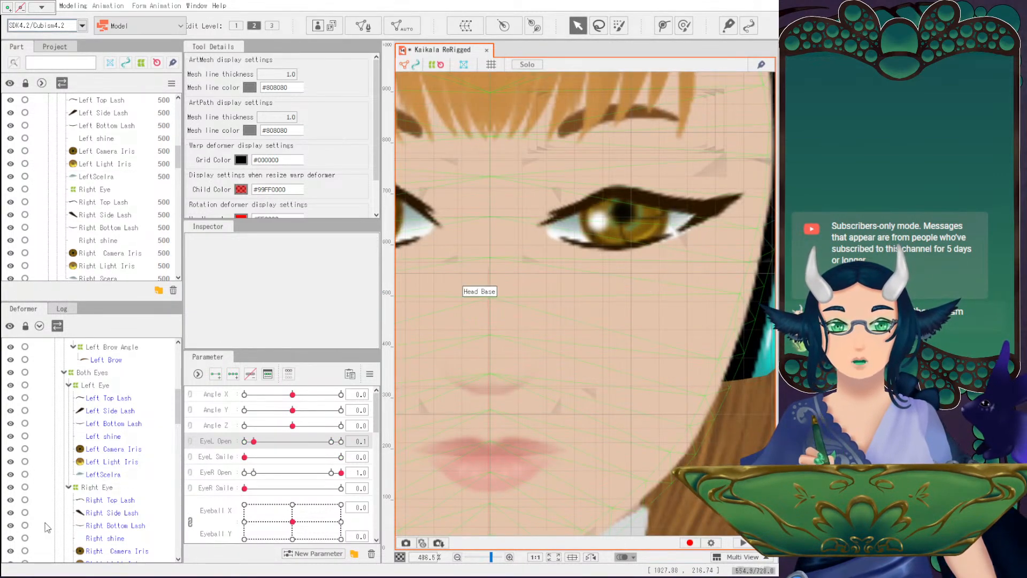
Flatten the Left shine vertically at EyeL Open 0.1, then compare the narrowed eye with the right eye.
{"action": "left_click", "coordinate": [103, 438]}
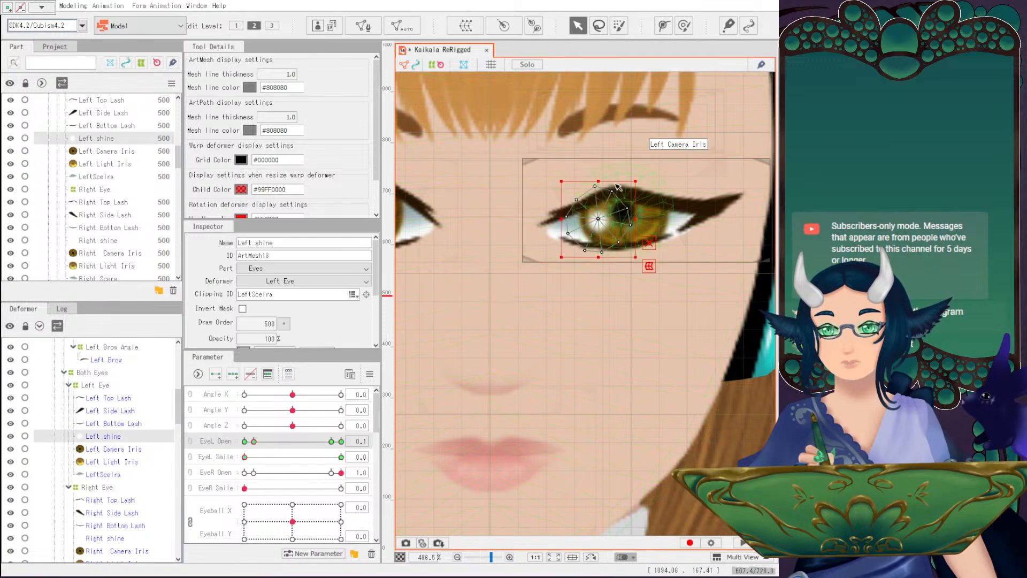
{"action": "left_click_drag", "start_coordinate": [599, 198], "coordinate": [598, 224]}
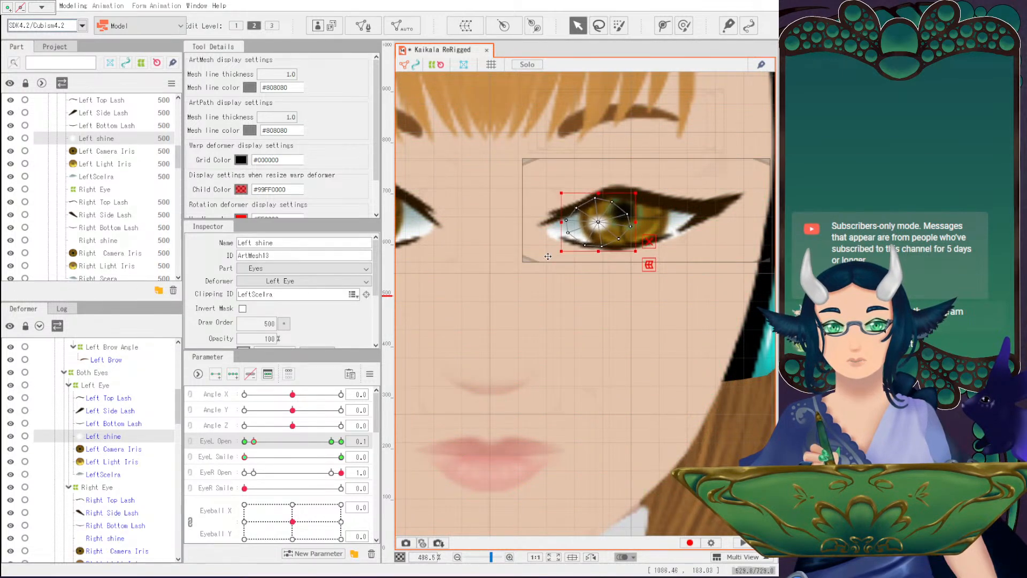
{"action": "left_click_drag", "start_coordinate": [331, 442], "coordinate": [255, 442]}
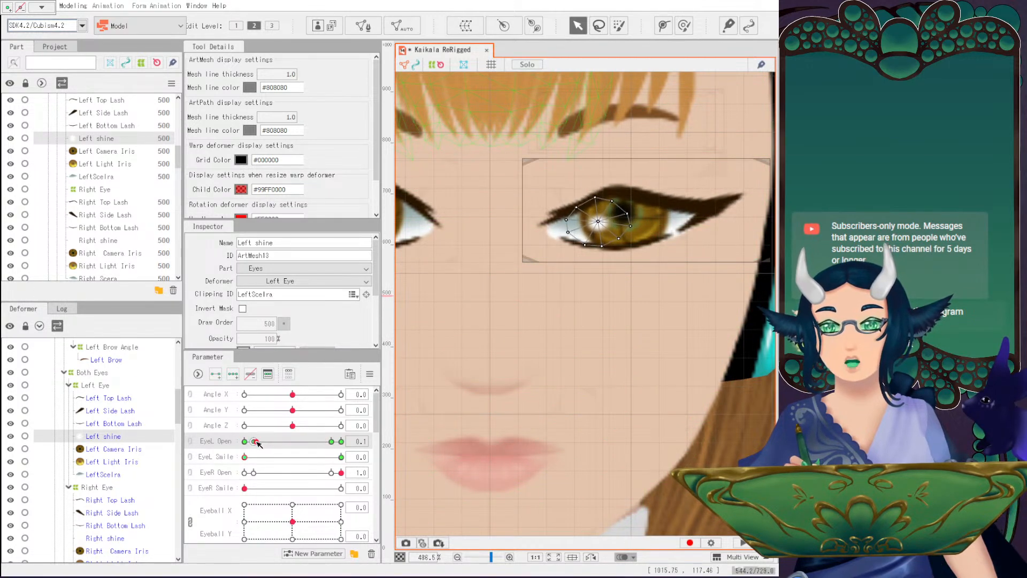
{"action": "scroll", "coordinate": [638, 292], "scroll_direction": "down", "scroll_amount": 5}
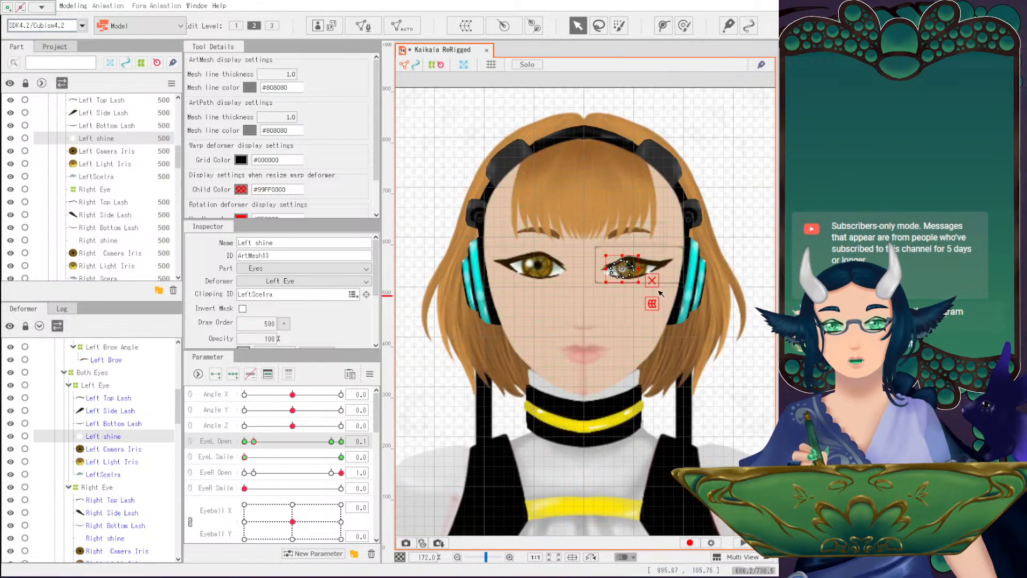
{"action": "scroll", "coordinate": [673, 309], "scroll_direction": "up", "scroll_amount": 3}
{"action": "left_click", "coordinate": [684, 408]}
{"action": "scroll", "coordinate": [631, 374], "scroll_direction": "down", "scroll_amount": 2}
{"action": "scroll", "coordinate": [585, 344], "scroll_direction": "up", "scroll_amount": 4}
Nudge the Left Top Lash deform path points slightly upward to smooth its curve at EyeL Open 0.1.
{"action": "left_click", "coordinate": [108, 398]}
{"action": "left_click_drag", "start_coordinate": [575, 288], "coordinate": [443, 326]}
{"action": "left_click_drag", "start_coordinate": [511, 285], "coordinate": [508, 282]}
{"action": "left_click_drag", "start_coordinate": [599, 281], "coordinate": [600, 277]}
{"action": "scroll", "coordinate": [619, 308], "scroll_direction": "down", "scroll_amount": 2}
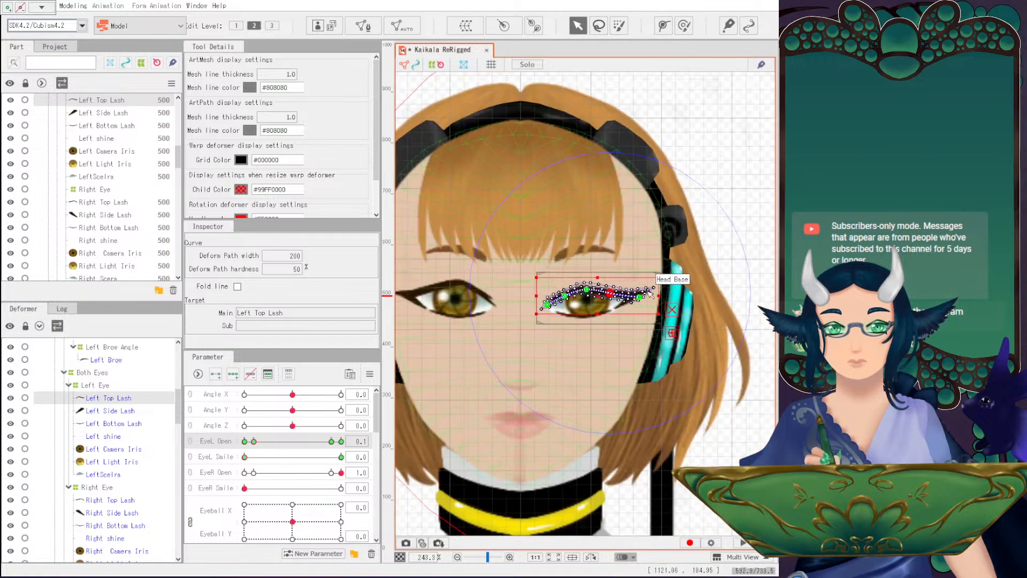
{"action": "left_click", "coordinate": [752, 199]}
{"action": "scroll", "coordinate": [631, 314], "scroll_direction": "up", "scroll_amount": 1}
{"action": "mouse_move", "coordinate": [254, 441]}
{"action": "left_mouse_down"}
{"action": "mouse_move", "coordinate": [270, 442]}
{"action": "mouse_move", "coordinate": [254, 441]}
{"action": "left_mouse_up"}
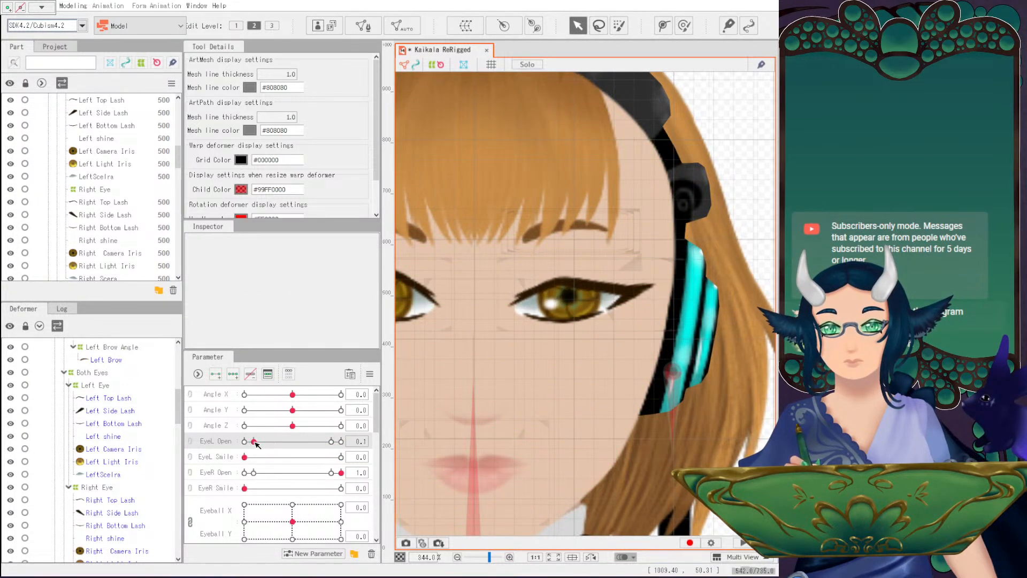
Shrink the left sclera very slightly from its lower outer corner at EyeL Open 0.1 to fit inside the lashes.
{"action": "left_click_drag", "start_coordinate": [535, 305], "coordinate": [646, 296]}
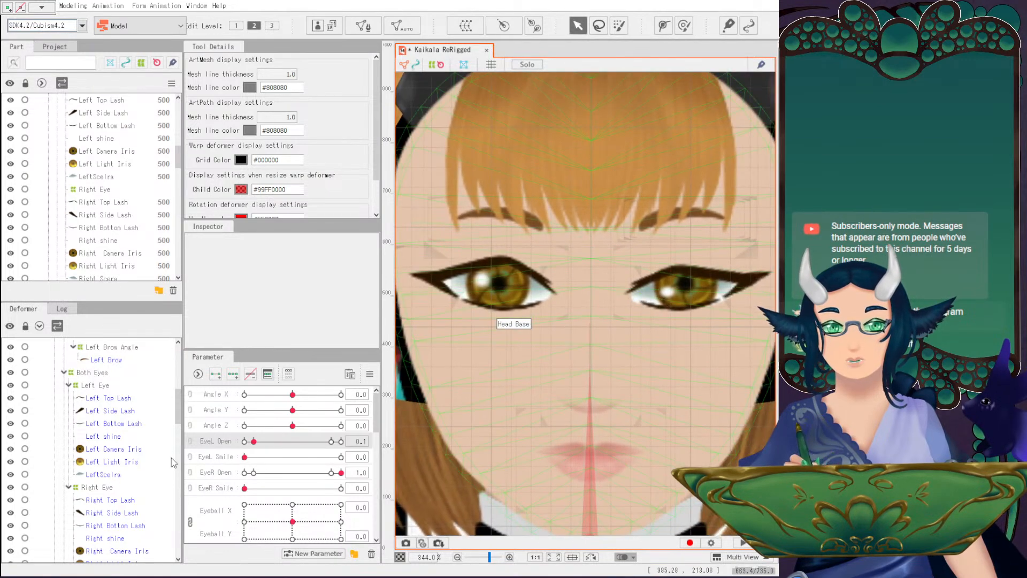
{"action": "left_click", "coordinate": [99, 474]}
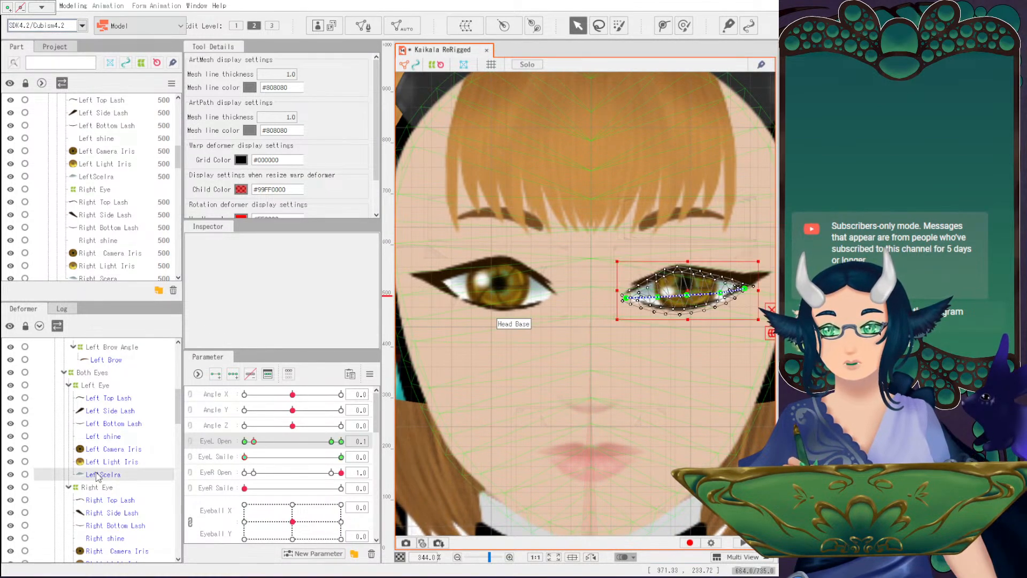
{"action": "scroll", "coordinate": [749, 331], "scroll_direction": "up", "scroll_amount": 2}
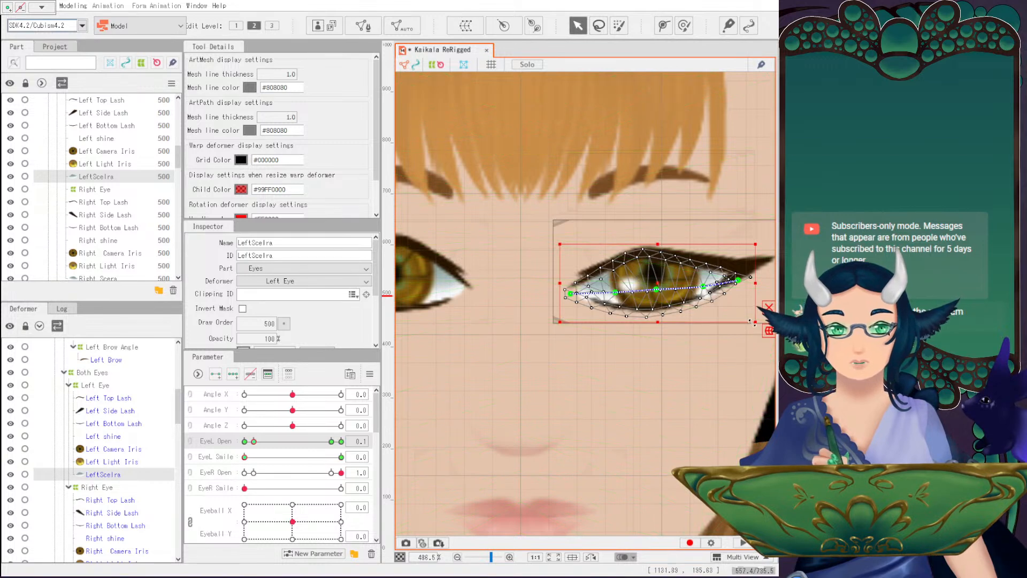
{"action": "left_click_drag", "start_coordinate": [751, 321], "coordinate": [750, 320]}
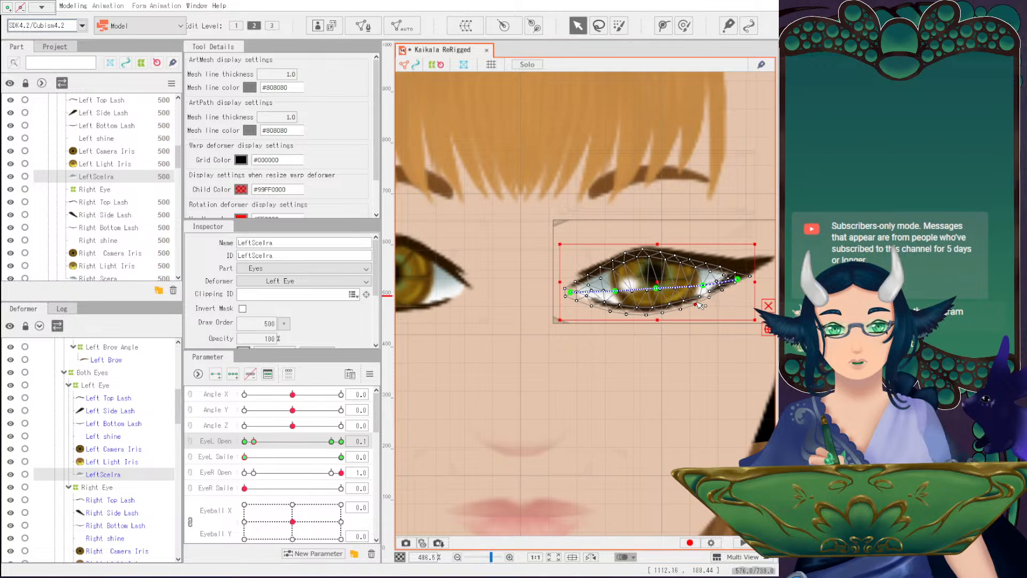
{"action": "scroll", "coordinate": [698, 303], "scroll_direction": "down", "scroll_amount": 2}
{"action": "left_click", "coordinate": [448, 156]}
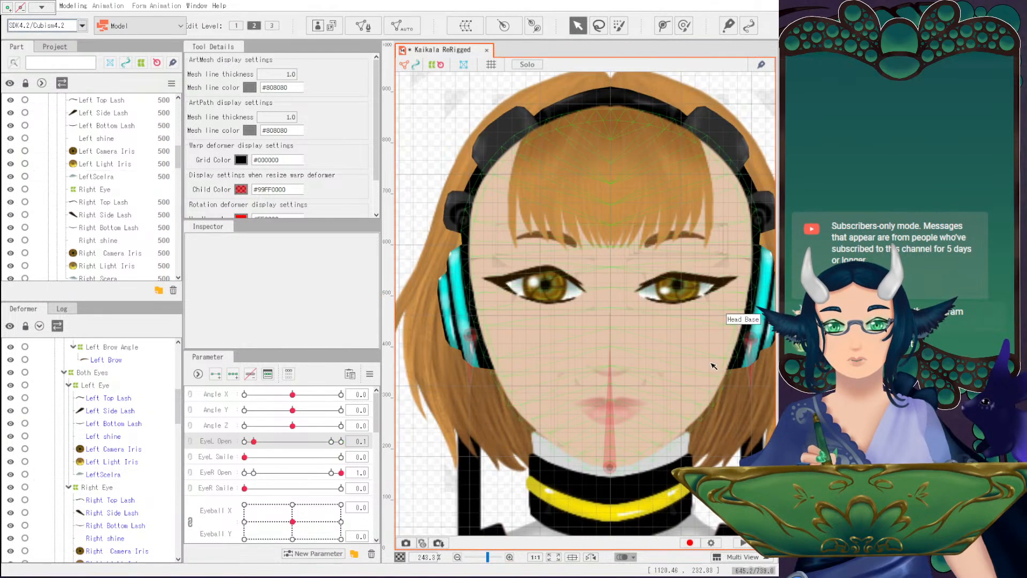
Set EyeL Open back to 1.0 and select the Right Eye deformer.
{"action": "scroll", "coordinate": [712, 364], "scroll_direction": "up", "scroll_amount": 1}
{"action": "left_click_drag", "start_coordinate": [329, 443], "coordinate": [426, 452]}
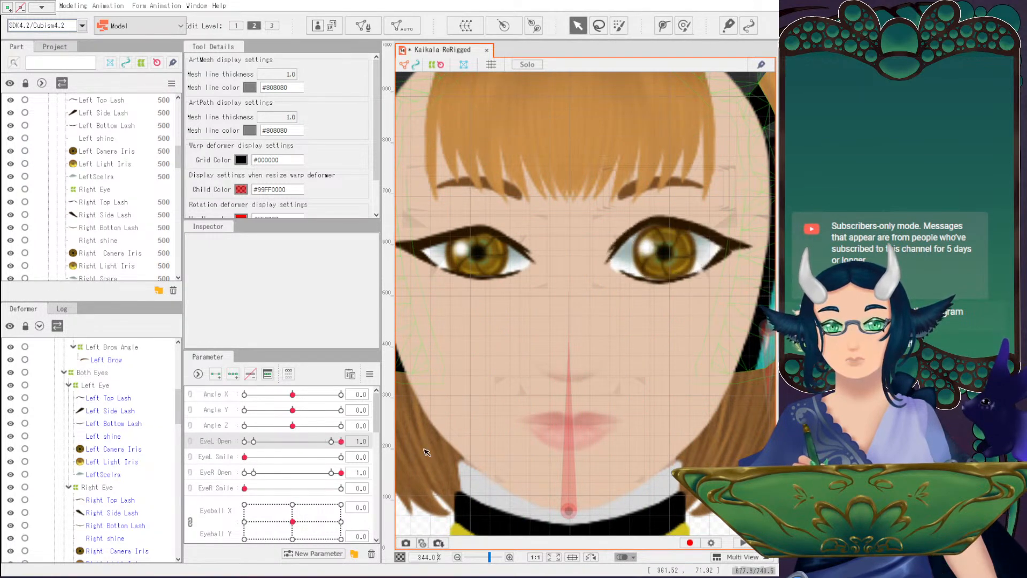
{"action": "left_click", "coordinate": [86, 488]}
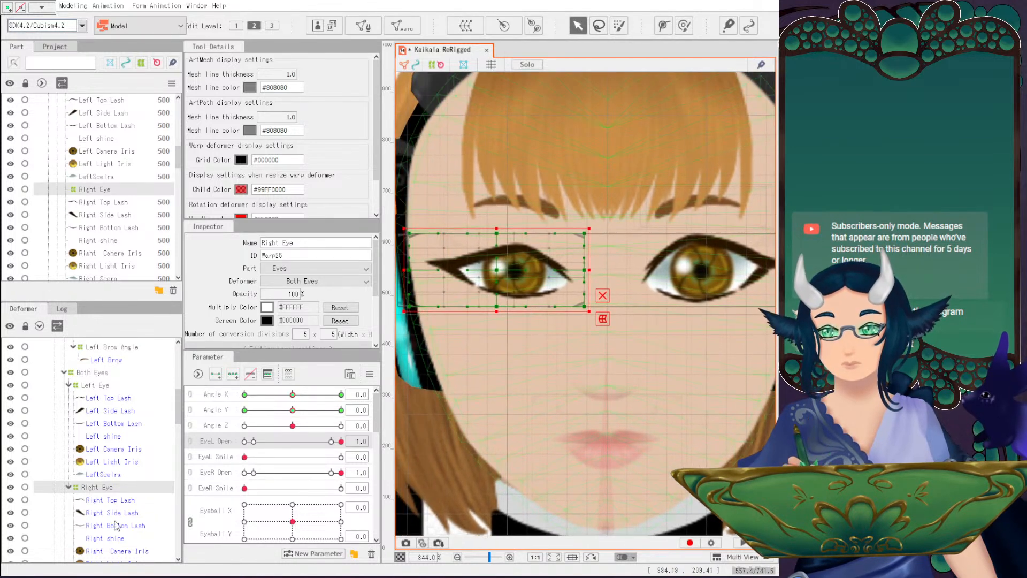
Raise the three middle deform path points of Right Top Lash at EyeR Open 1.0 to widen the eye.
{"action": "left_click", "coordinate": [110, 499]}
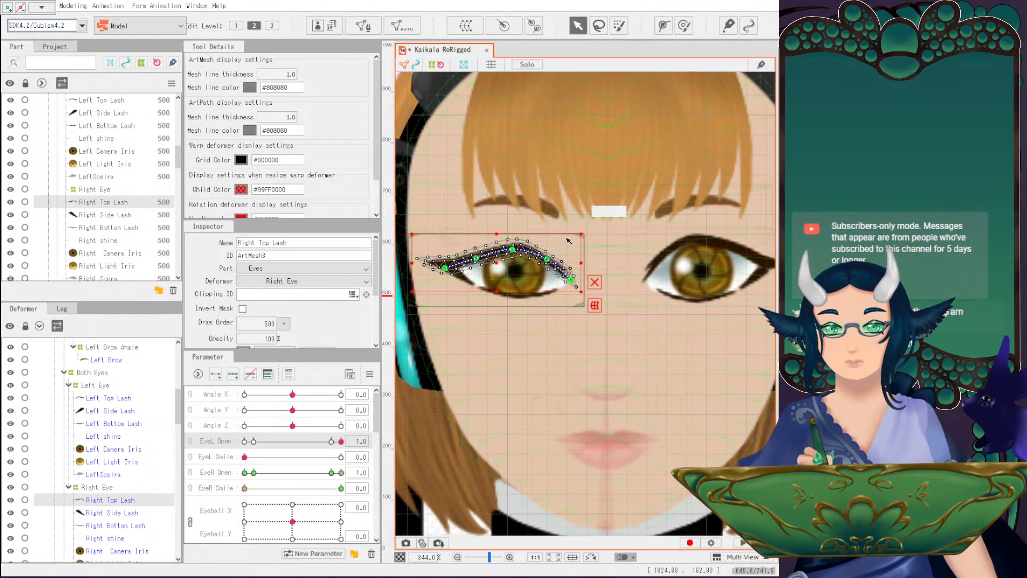
{"action": "left_click", "coordinate": [547, 259]}
{"action": "left_click", "coordinate": [512, 250], "text": "shift"}
{"action": "left_click", "coordinate": [475, 258], "text": "shift"}
{"action": "left_click_drag", "start_coordinate": [512, 254], "coordinate": [514, 245]}
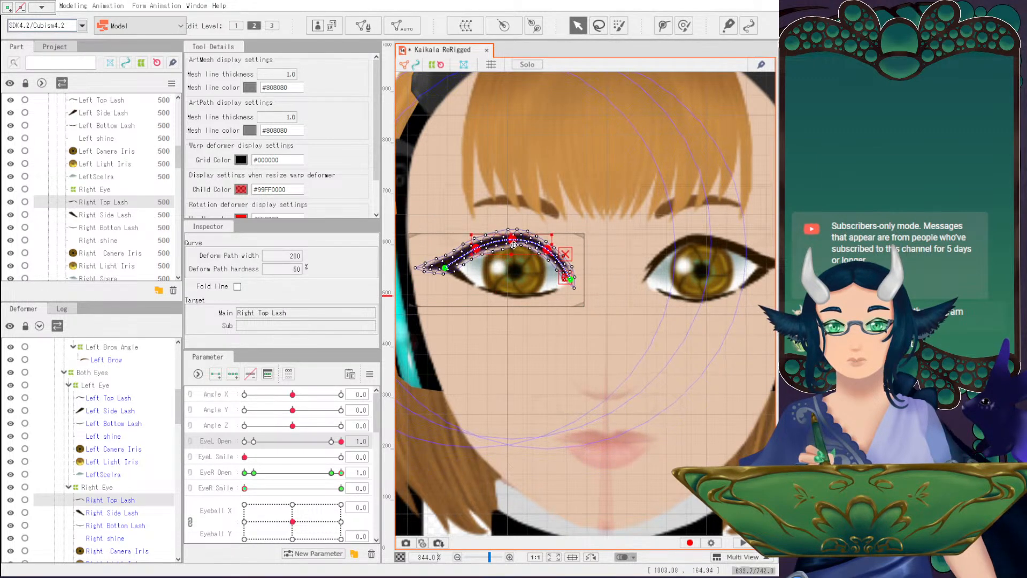
{"action": "scroll", "coordinate": [524, 327], "scroll_direction": "down", "scroll_amount": 2}
{"action": "left_click", "coordinate": [475, 484]}
{"action": "scroll", "coordinate": [605, 300], "scroll_direction": "up", "scroll_amount": 2}
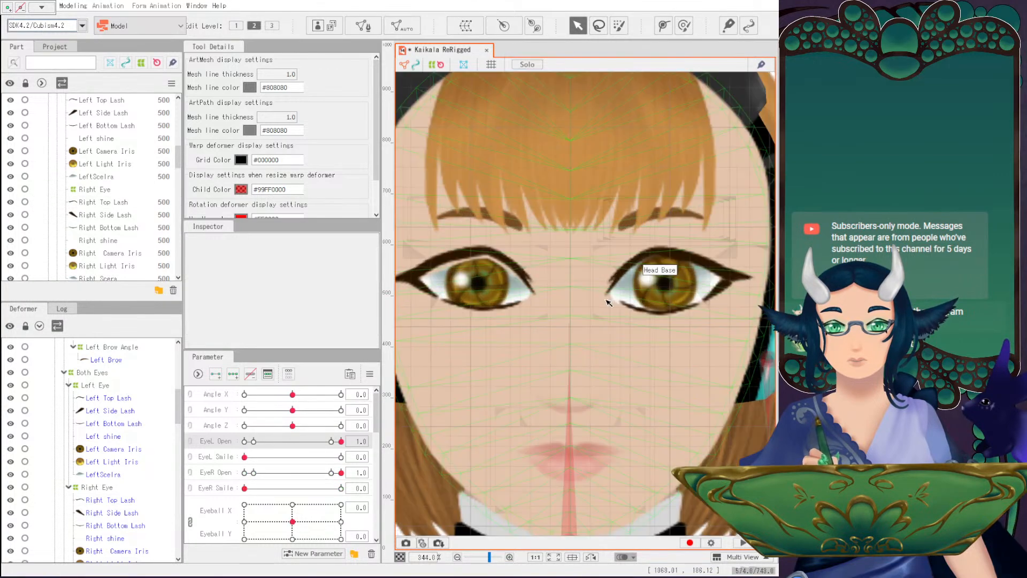
Nudge the two outer deform path points of Right Bottom Lash slightly downward at EyeR Open 1.0.
{"action": "scroll", "coordinate": [117, 516], "scroll_direction": "down", "scroll_amount": 1}
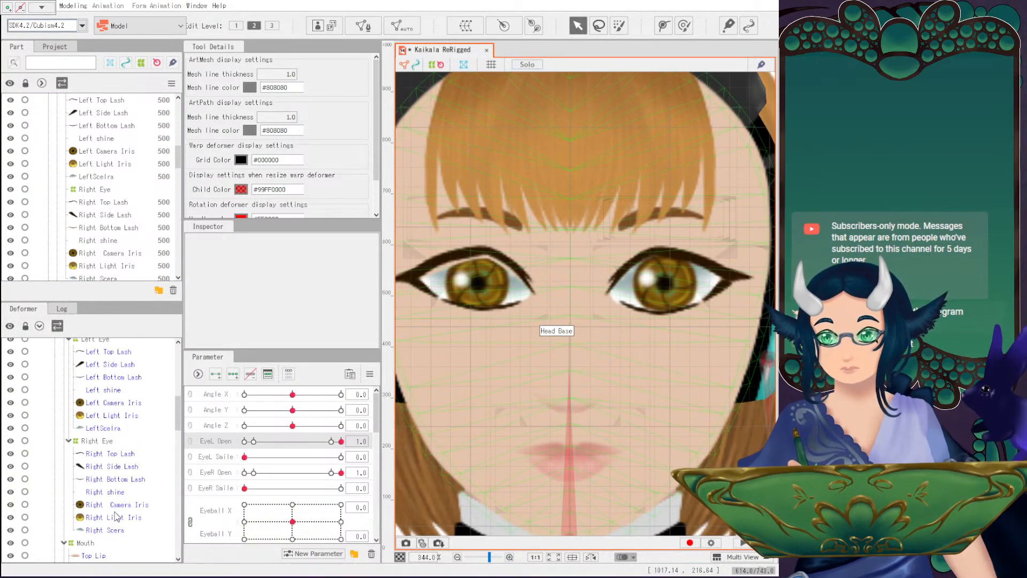
{"action": "left_click", "coordinate": [115, 479]}
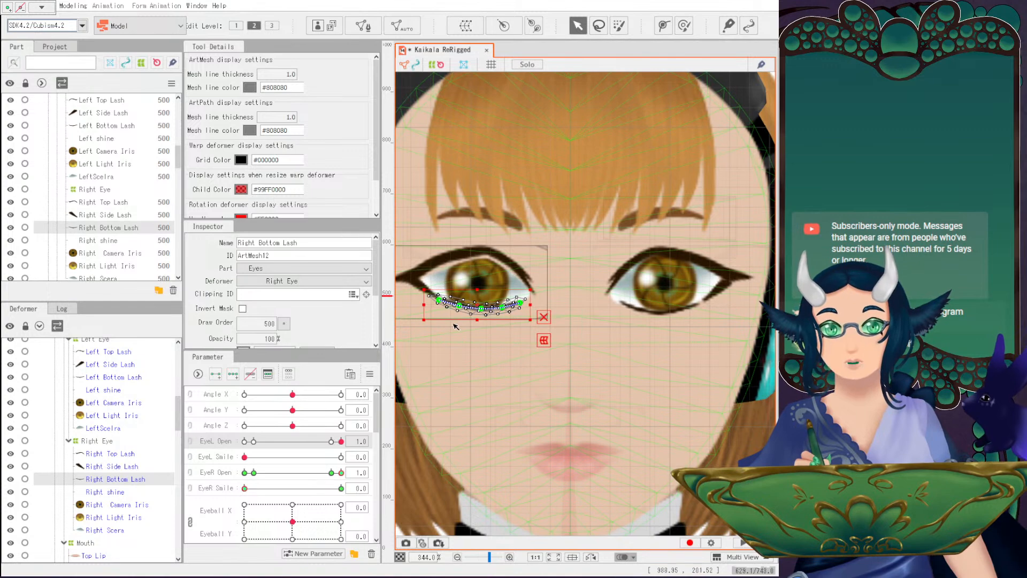
{"action": "left_click", "coordinate": [440, 300]}
{"action": "left_click", "coordinate": [461, 306], "text": "shift"}
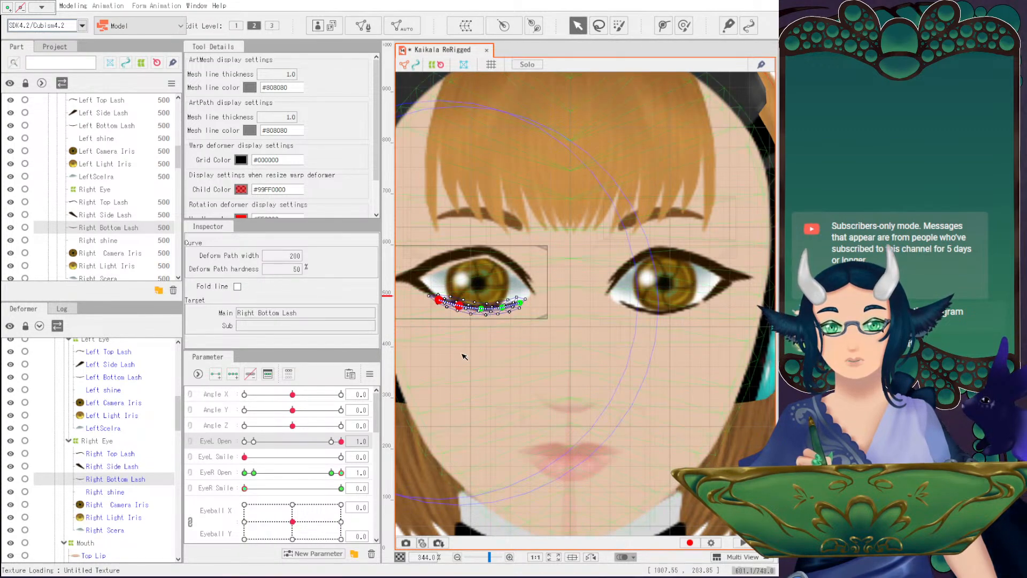
{"action": "scroll", "coordinate": [524, 369], "scroll_direction": "down", "scroll_amount": 3}
{"action": "left_click", "coordinate": [455, 485]}
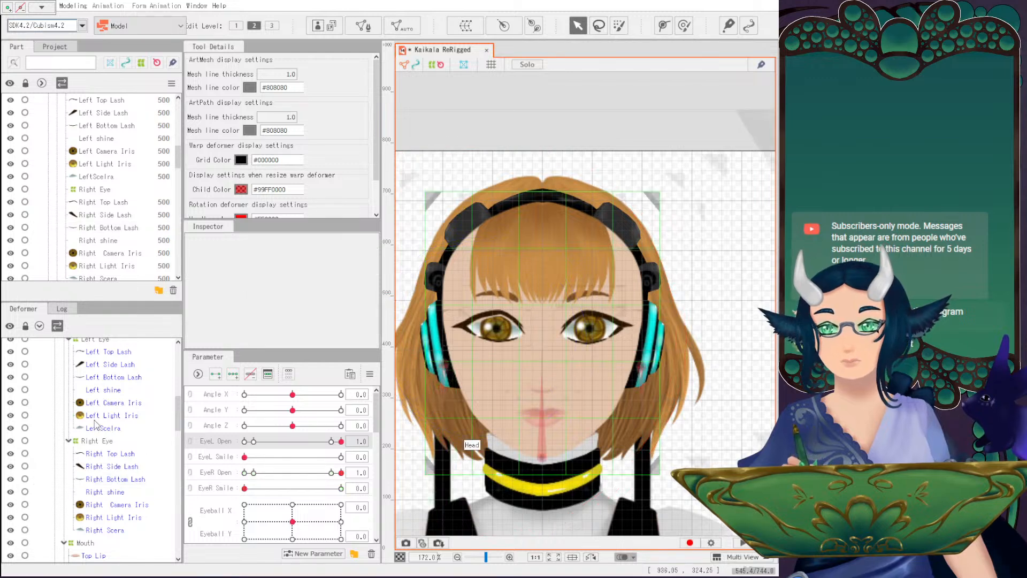
{"action": "scroll", "coordinate": [115, 373], "scroll_direction": "up", "scroll_amount": 2}
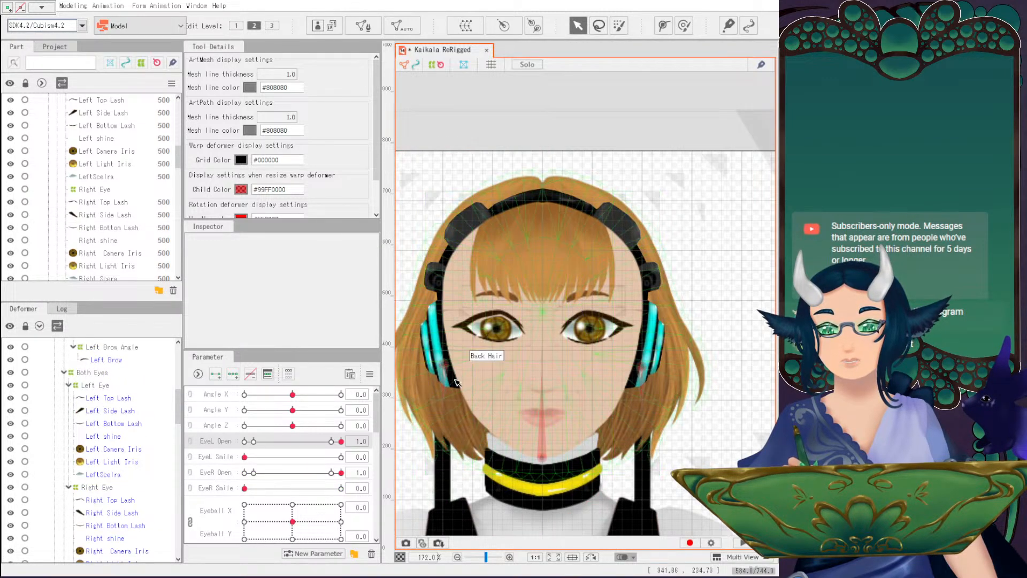
{"action": "scroll", "coordinate": [459, 369], "scroll_direction": "up", "scroll_amount": 3}
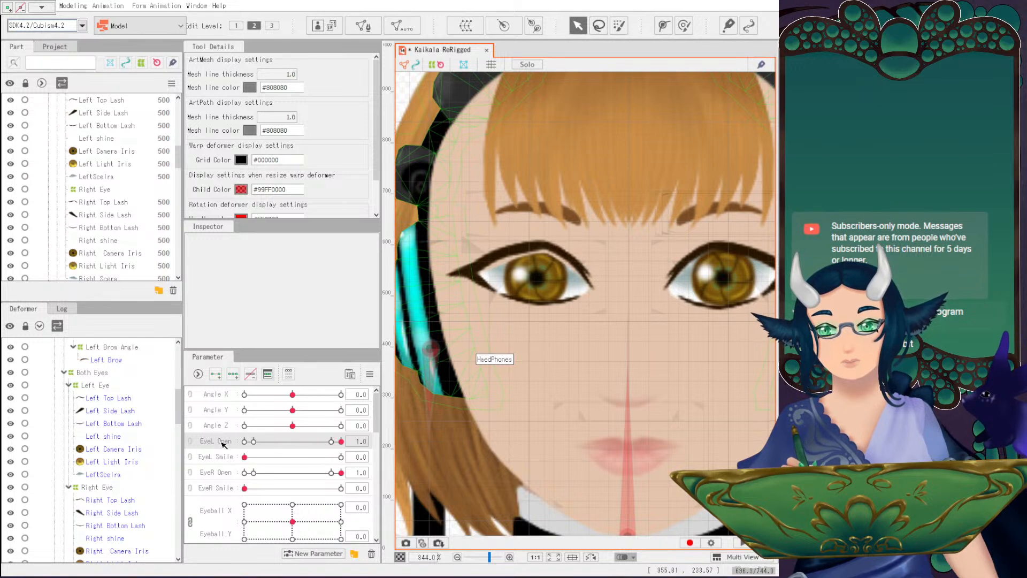
{"action": "left_click", "coordinate": [370, 374]}
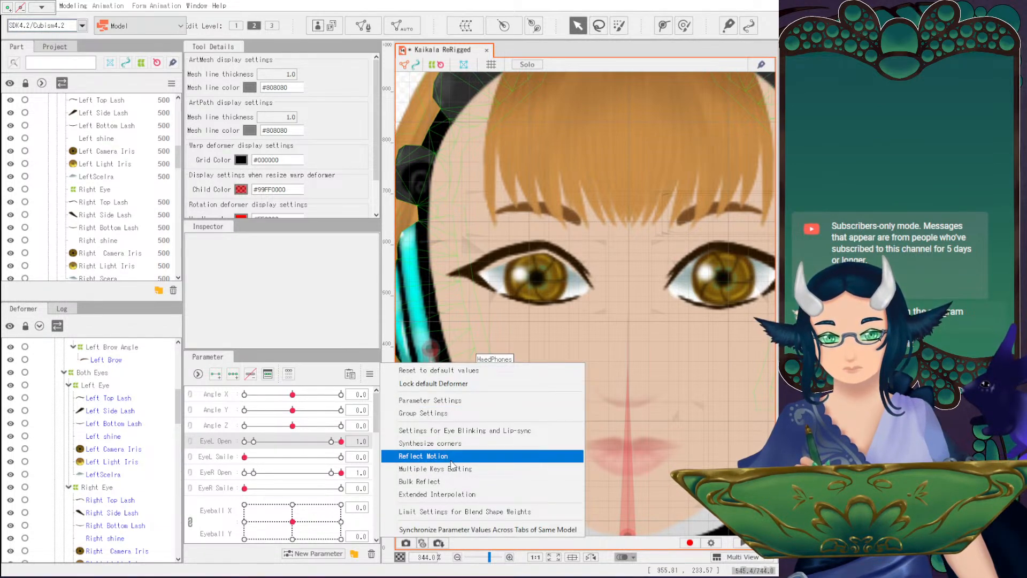
{"action": "left_click", "coordinate": [243, 442]}
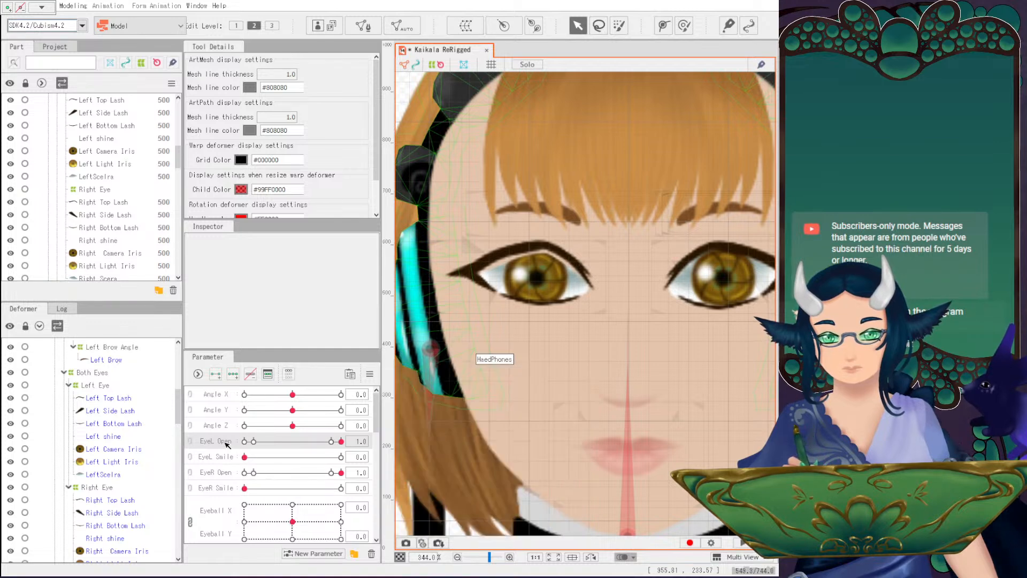
{"action": "right_click", "coordinate": [227, 447]}
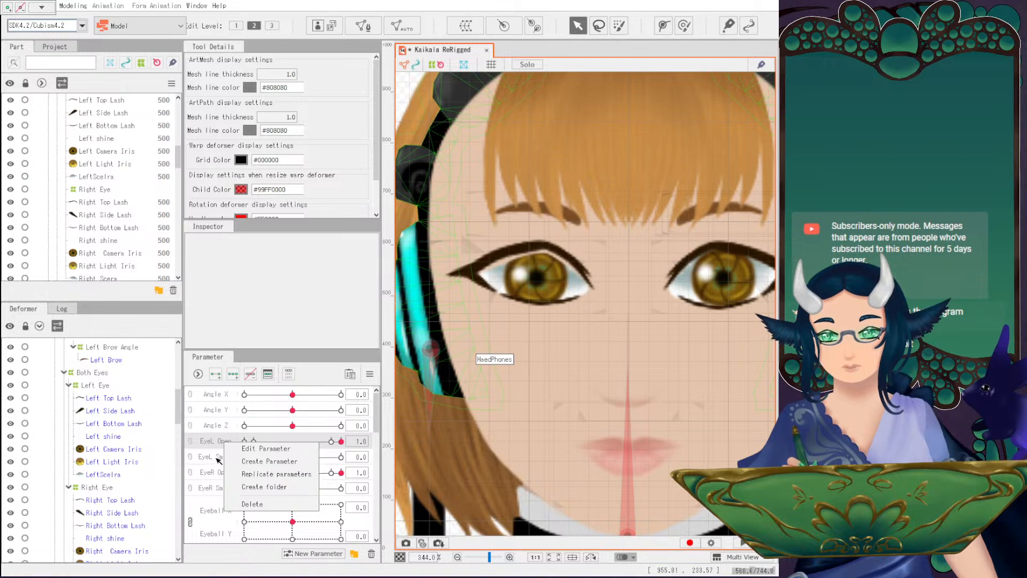
{"action": "left_click", "coordinate": [218, 460]}
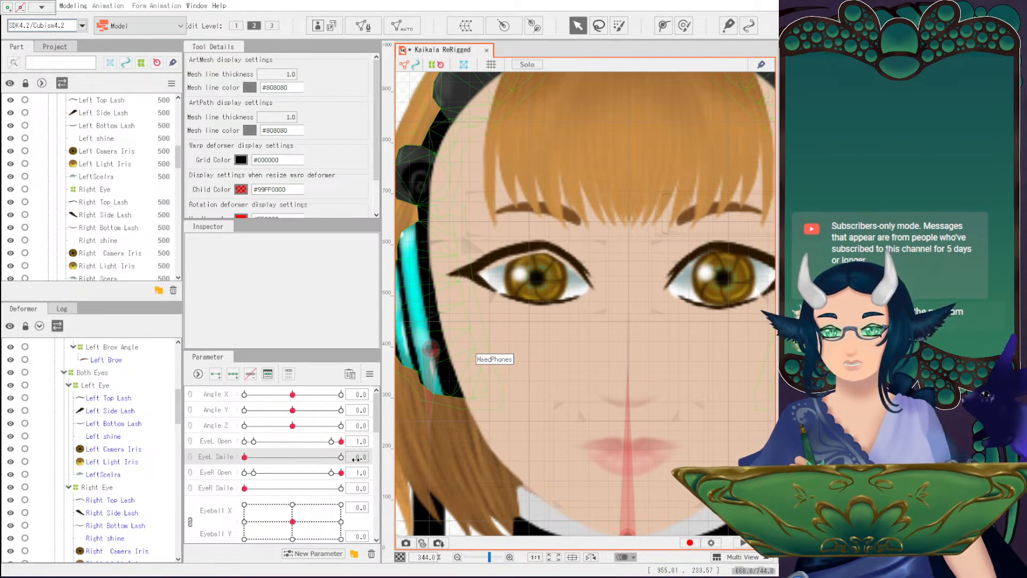
{"action": "left_click_drag", "start_coordinate": [650, 314], "coordinate": [598, 320]}
{"action": "left_click", "coordinate": [597, 320]}
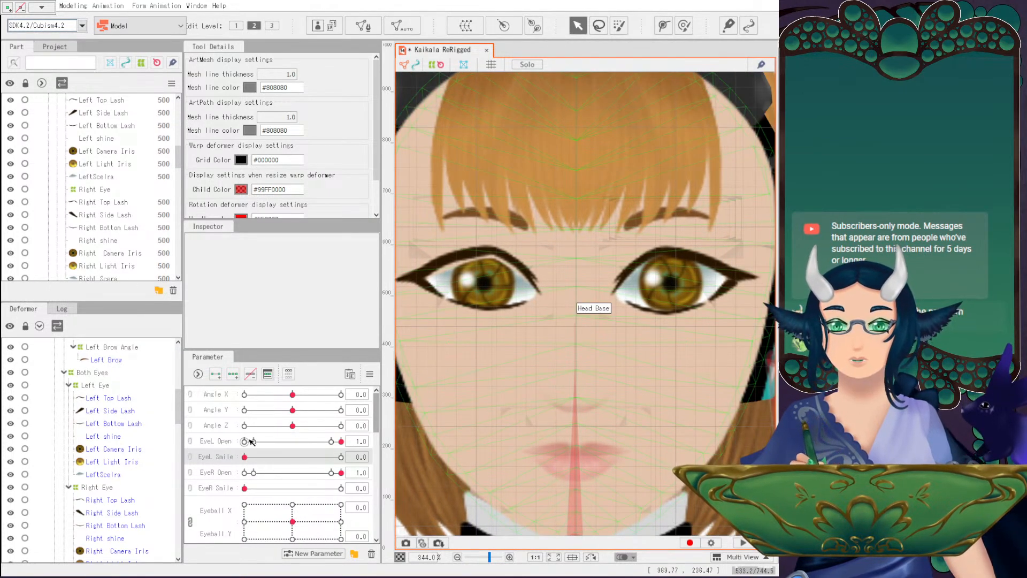
Lower the outer and centre deform path points of Right Bottom Lash slightly to round the lower lid at EyeR Open 1.0.
{"action": "left_click", "coordinate": [107, 527]}
{"action": "scroll", "coordinate": [505, 311], "scroll_direction": "up", "scroll_amount": 2}
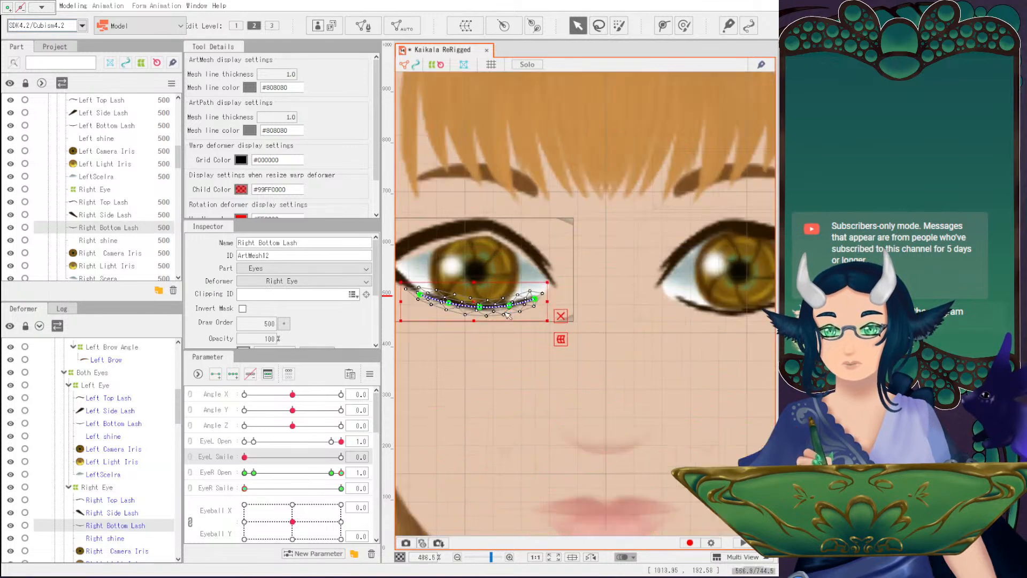
{"action": "left_click", "coordinate": [420, 294]}
{"action": "left_click", "coordinate": [449, 303], "text": "shift"}
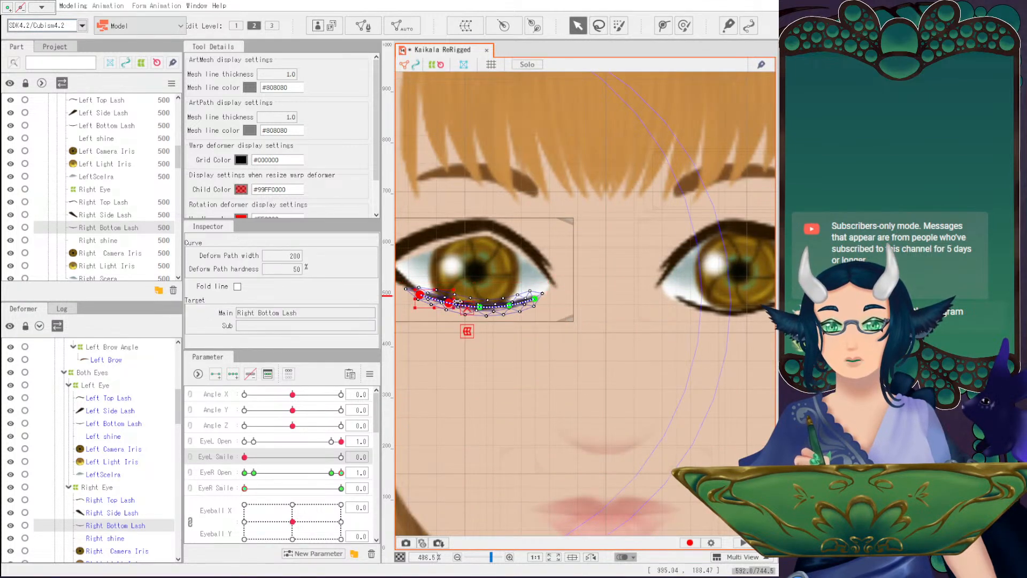
{"action": "left_click", "coordinate": [478, 307], "text": "shift"}
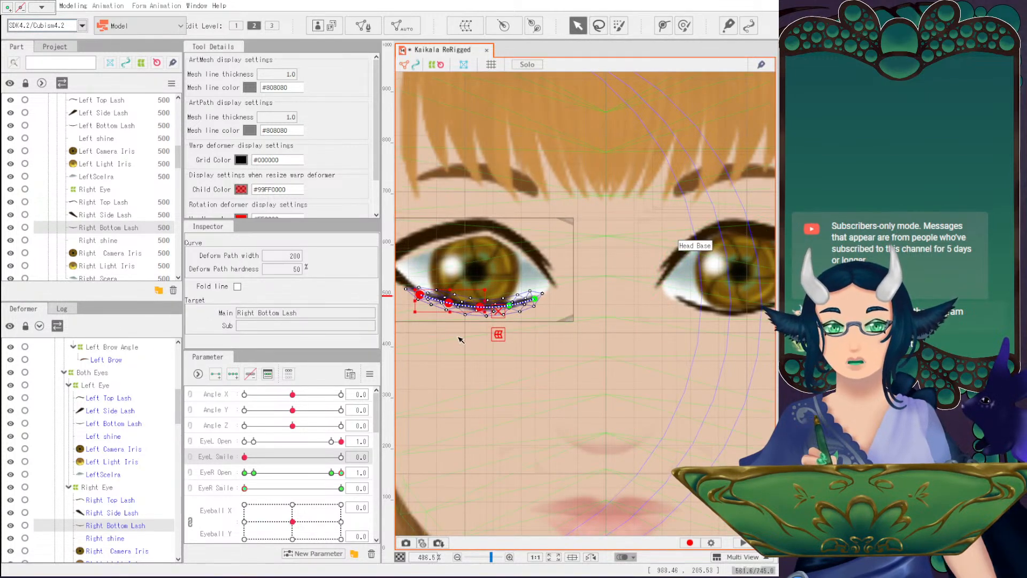
{"action": "scroll", "coordinate": [699, 301], "scroll_direction": "down", "scroll_amount": 2}
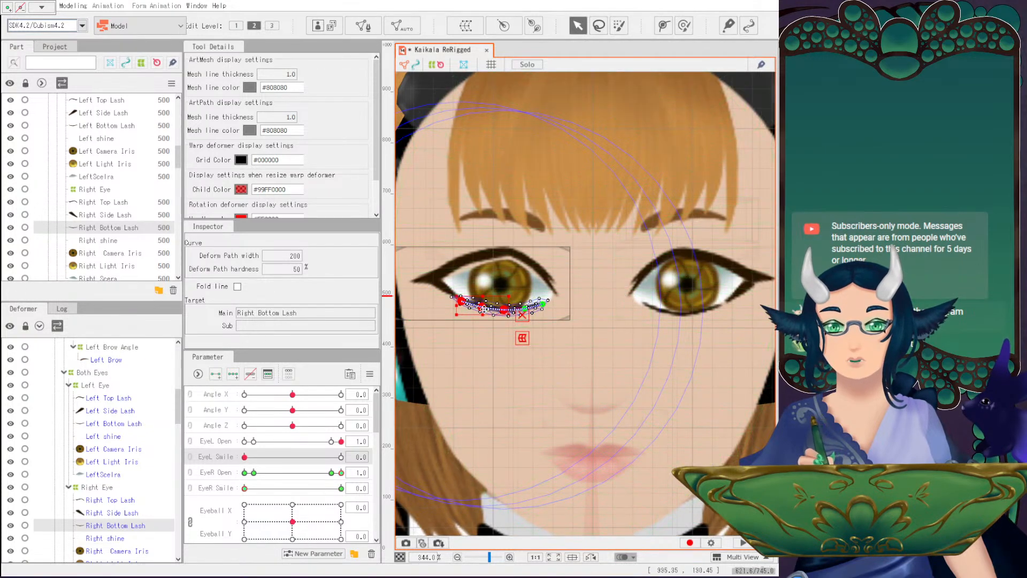
{"action": "scroll", "coordinate": [483, 309], "scroll_direction": "down", "scroll_amount": 4}
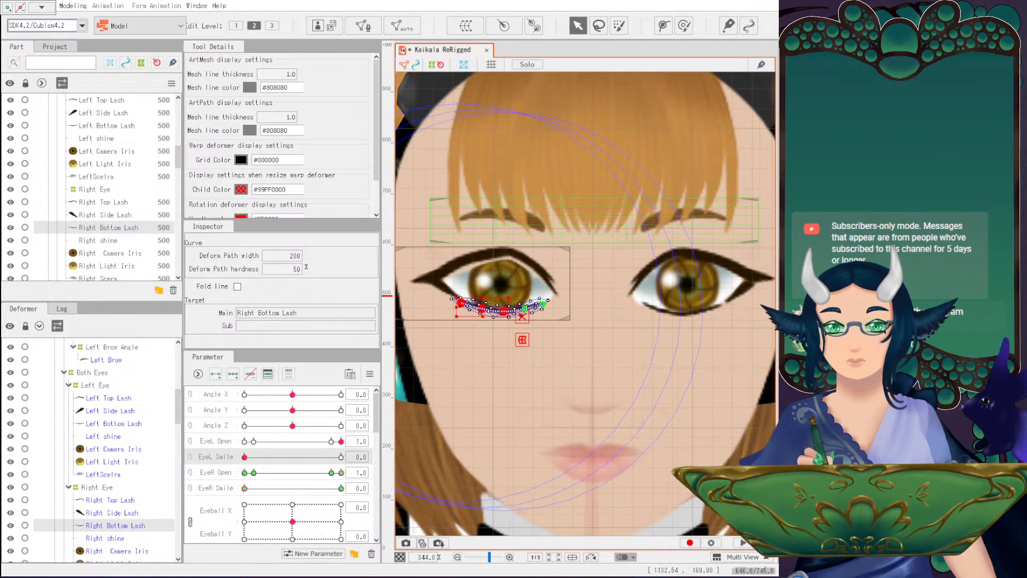
{"action": "left_click", "coordinate": [487, 423]}
{"action": "scroll", "coordinate": [551, 314], "scroll_direction": "up", "scroll_amount": 4}
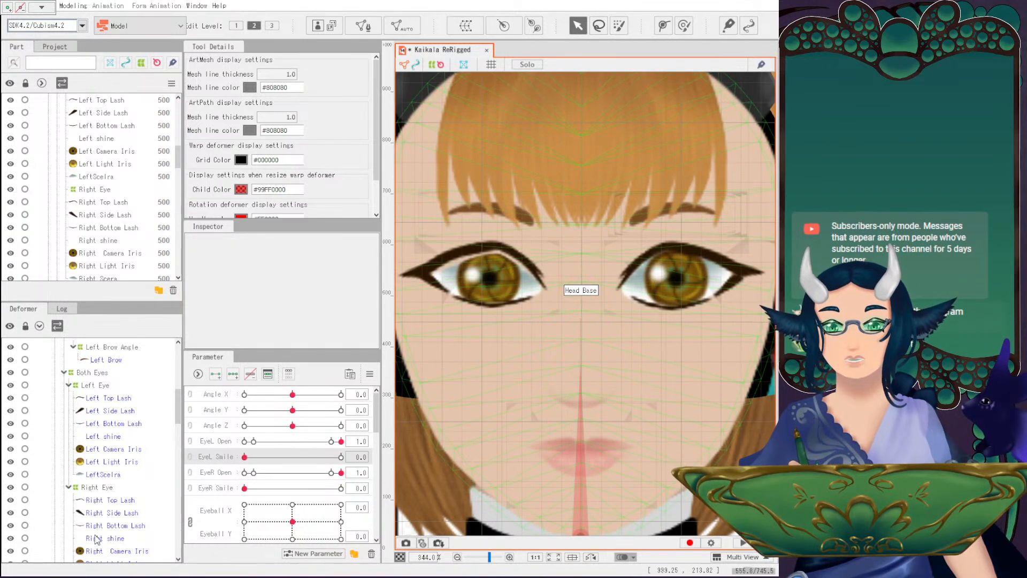
Stretch Right Scera upward and slightly toward the outer eye corner to fill the widened eye at EyeR Open 1.0.
{"action": "scroll", "coordinate": [96, 538], "scroll_direction": "down", "scroll_amount": 3}
{"action": "left_click", "coordinate": [104, 483]}
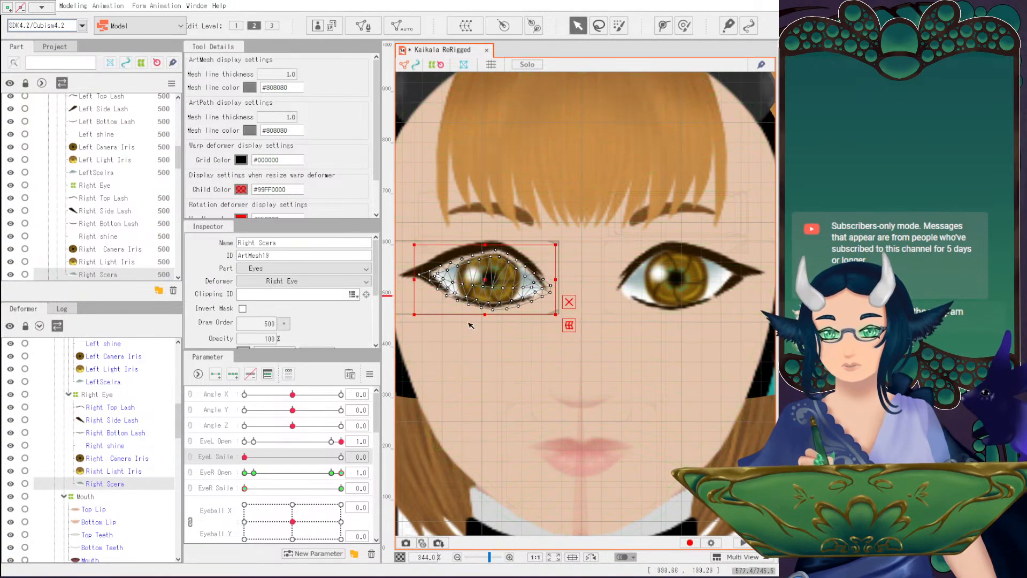
{"action": "left_click_drag", "start_coordinate": [483, 316], "coordinate": [518, 330]}
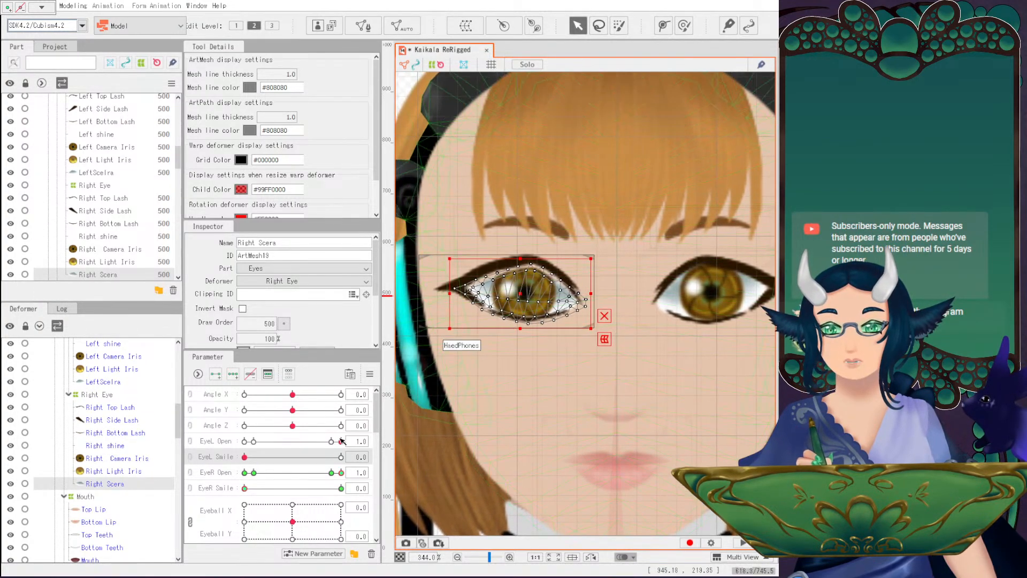
{"action": "scroll", "coordinate": [512, 297], "scroll_direction": "up", "scroll_amount": 2}
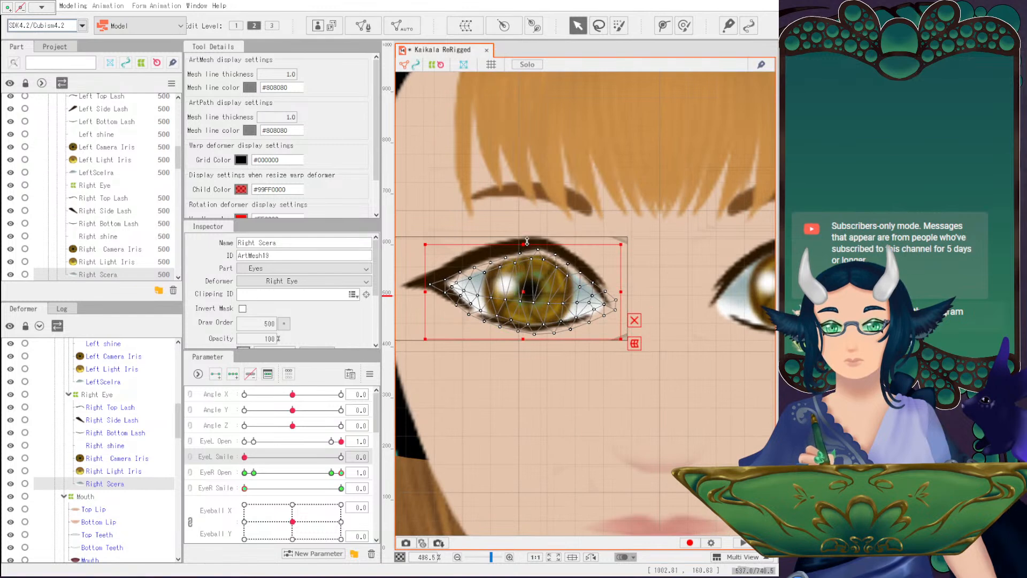
{"action": "left_click_drag", "start_coordinate": [525, 243], "coordinate": [525, 220]}
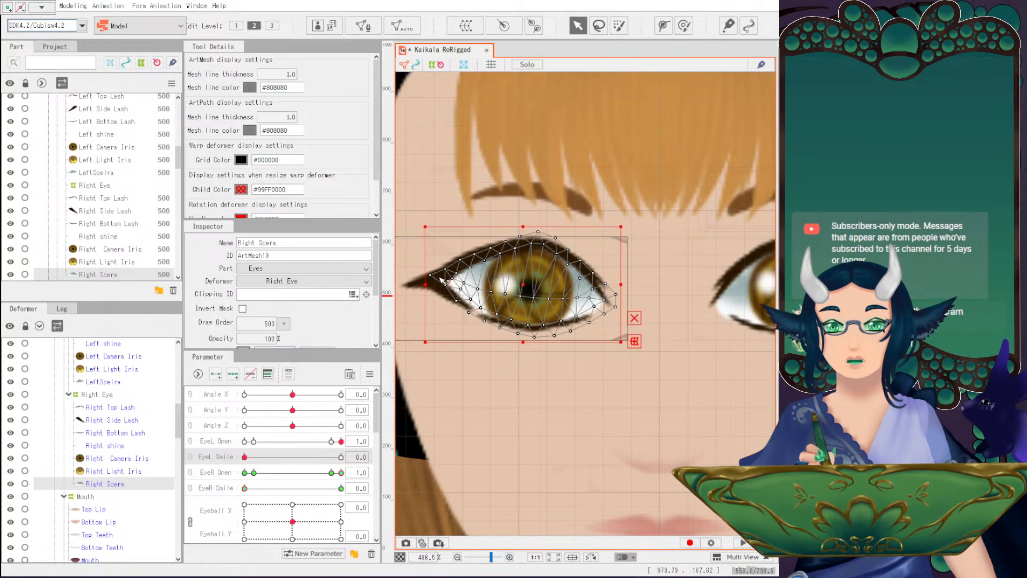
{"action": "left_click_drag", "start_coordinate": [422, 284], "coordinate": [419, 284]}
{"action": "scroll", "coordinate": [484, 277], "scroll_direction": "down", "scroll_amount": 3}
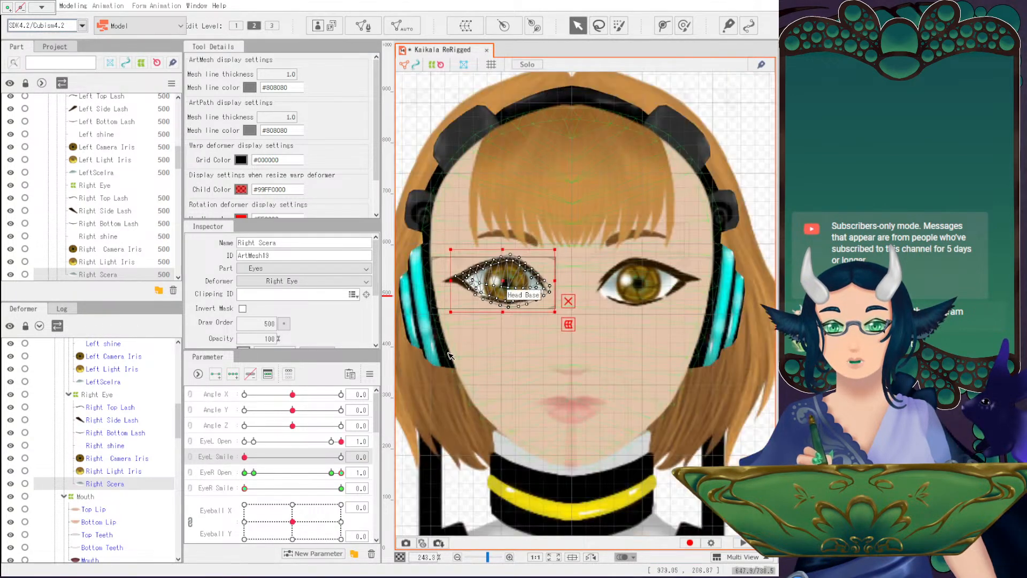
{"action": "left_click", "coordinate": [455, 485]}
{"action": "scroll", "coordinate": [550, 262], "scroll_direction": "up", "scroll_amount": 1}
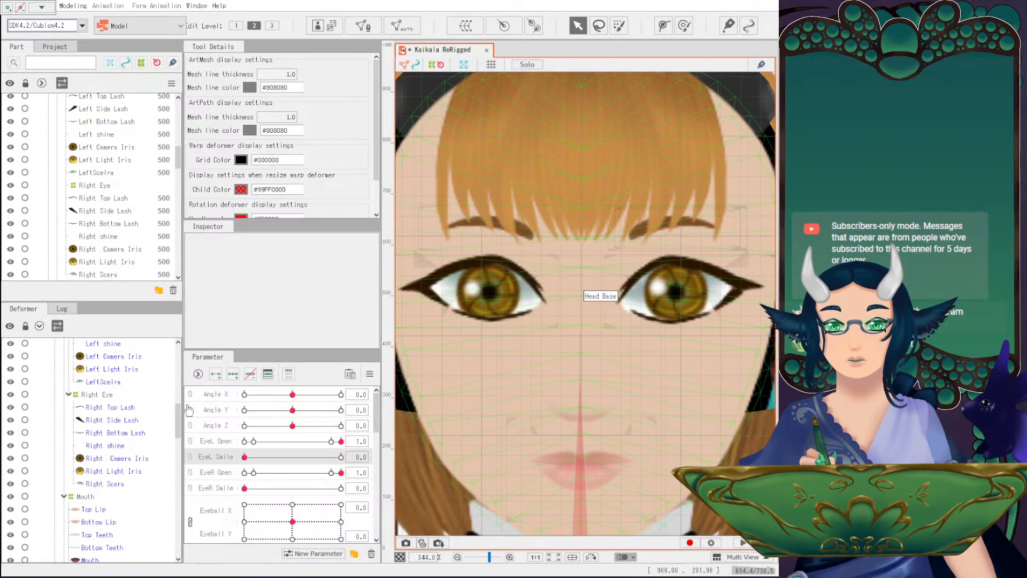
Nudge the centre deform path point of Right Top Lash slightly upward at EyeR Open 1.0.
{"action": "left_click", "coordinate": [101, 408]}
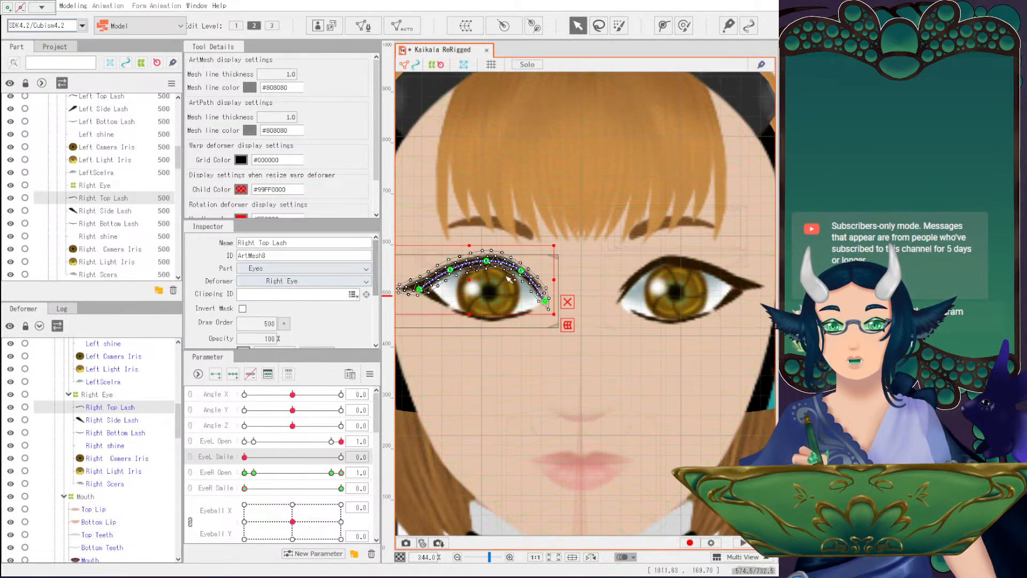
{"action": "scroll", "coordinate": [484, 256], "scroll_direction": "up", "scroll_amount": 1}
{"action": "left_click_drag", "start_coordinate": [482, 254], "coordinate": [482, 251]}
{"action": "left_click", "coordinate": [490, 257]}
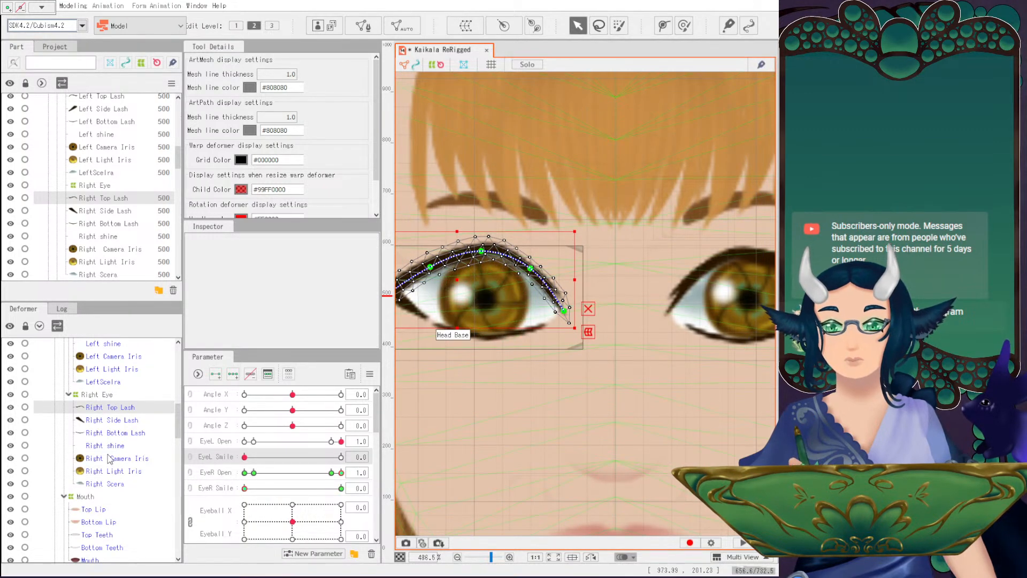
Examine Right Scera and Right Top Lash up close and from afar, comparing the right eye's shape with the left eye.
{"action": "left_click", "coordinate": [104, 485]}
{"action": "scroll", "coordinate": [461, 345], "scroll_direction": "down", "scroll_amount": 3}
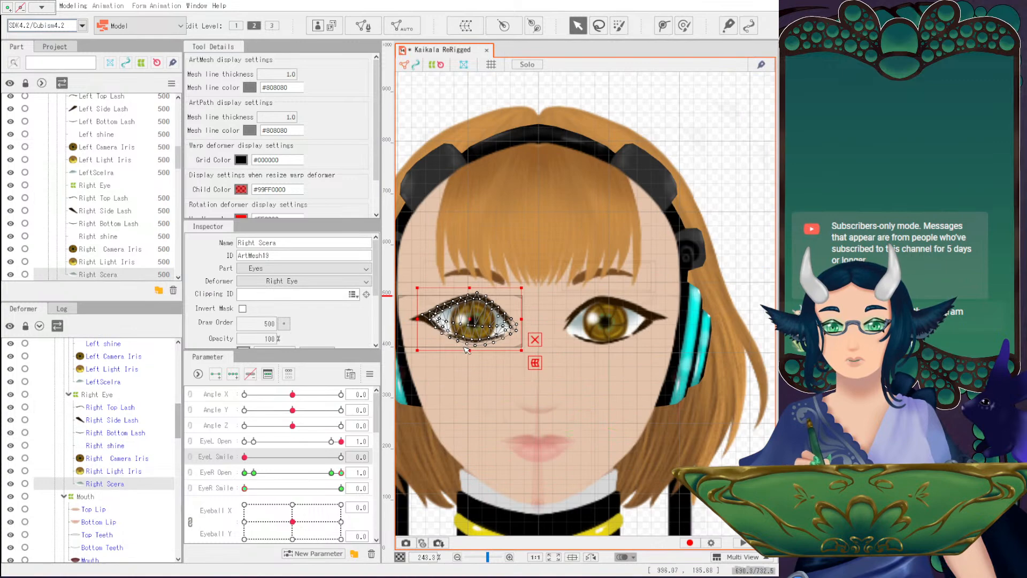
{"action": "left_click", "coordinate": [676, 428]}
{"action": "scroll", "coordinate": [522, 396], "scroll_direction": "up", "scroll_amount": 3}
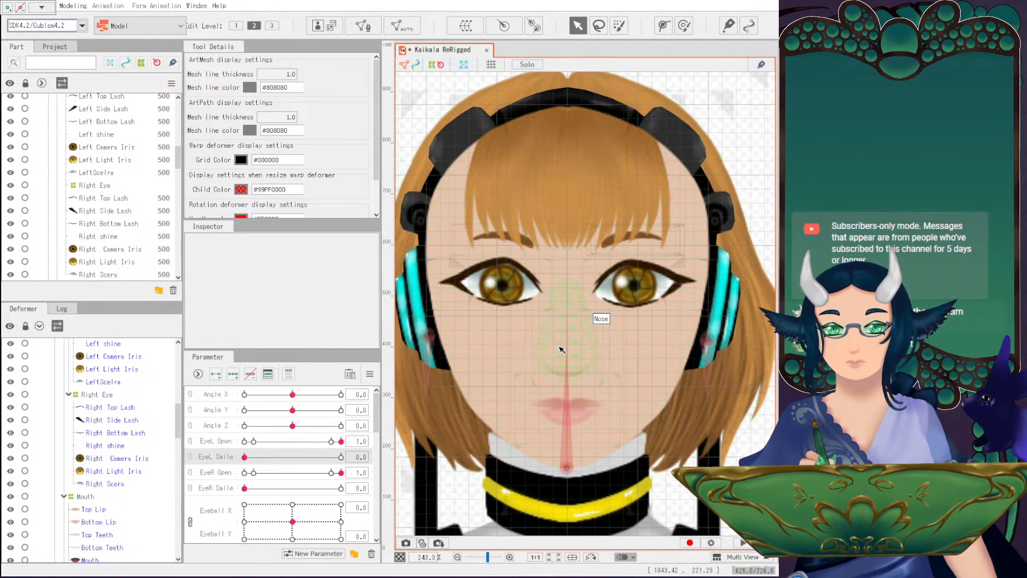
{"action": "scroll", "coordinate": [561, 349], "scroll_direction": "up", "scroll_amount": 3}
{"action": "left_click", "coordinate": [107, 408]}
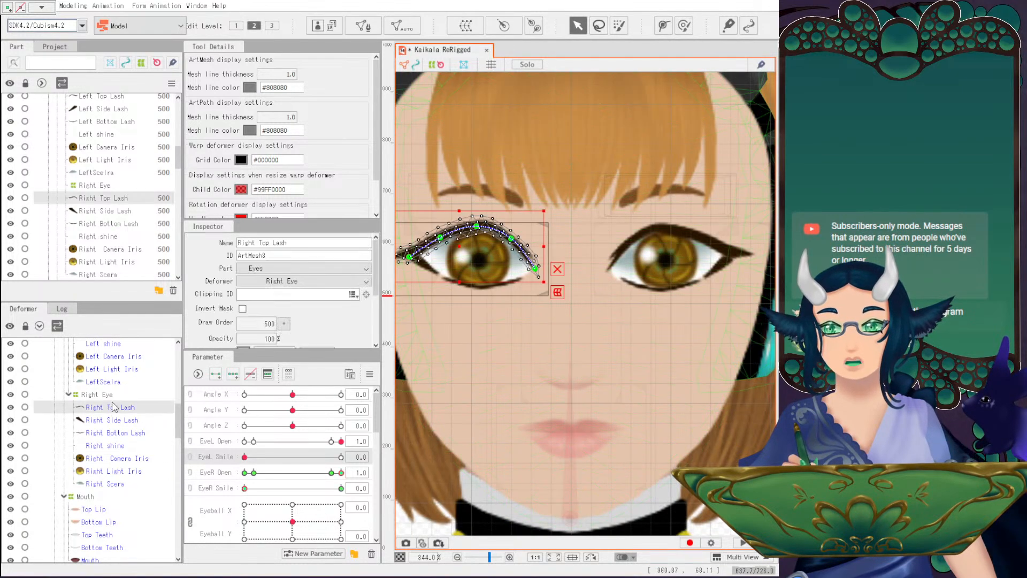
{"action": "scroll", "coordinate": [570, 352], "scroll_direction": "down", "scroll_amount": 3}
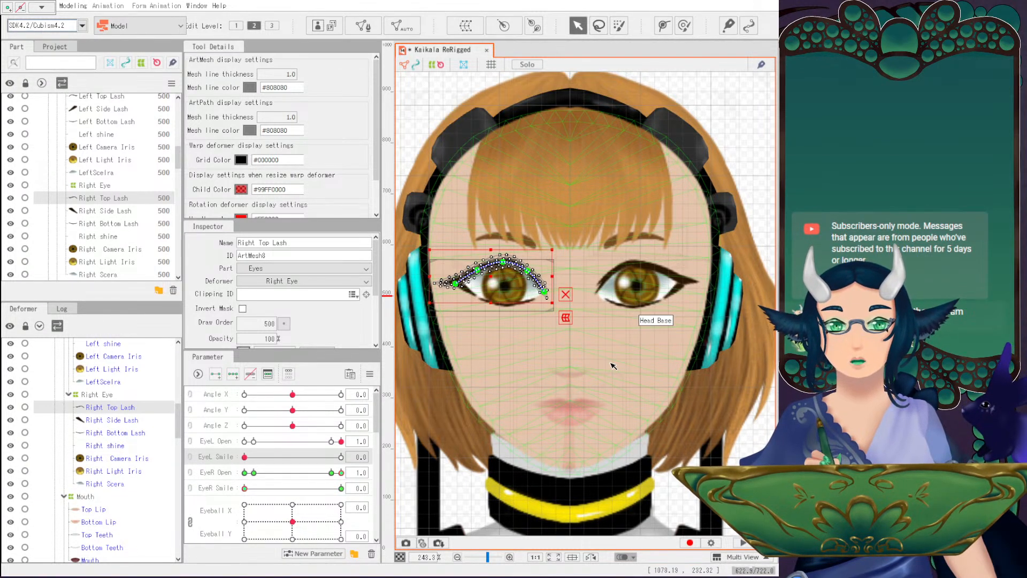
{"action": "left_click", "coordinate": [466, 507]}
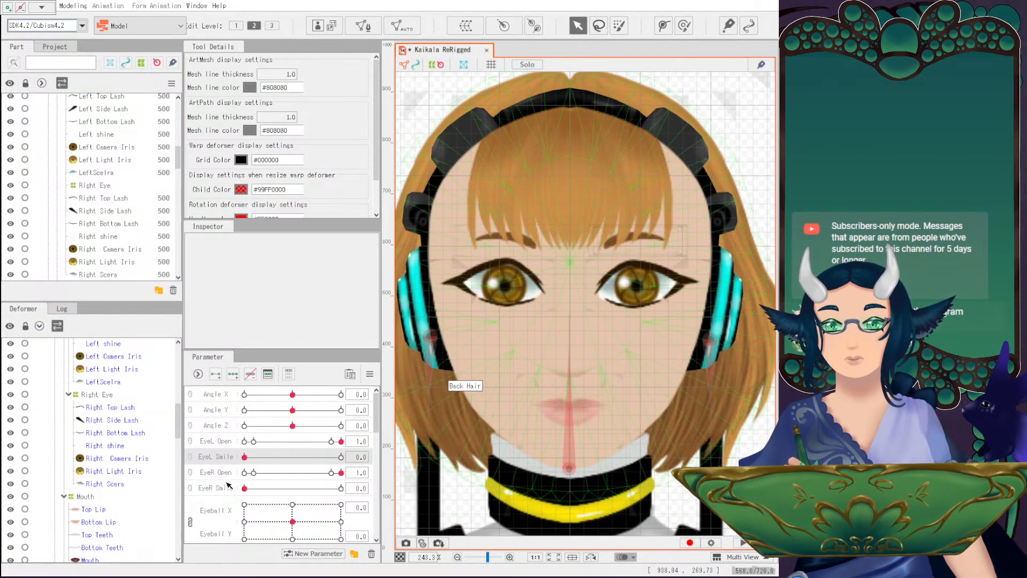
Enlarge Right shine slightly upward and toward the inner eye corner at EyeR Open 1.0, and compare both eyes.
{"action": "left_click", "coordinate": [109, 446]}
{"action": "scroll", "coordinate": [455, 327], "scroll_direction": "up", "scroll_amount": 2}
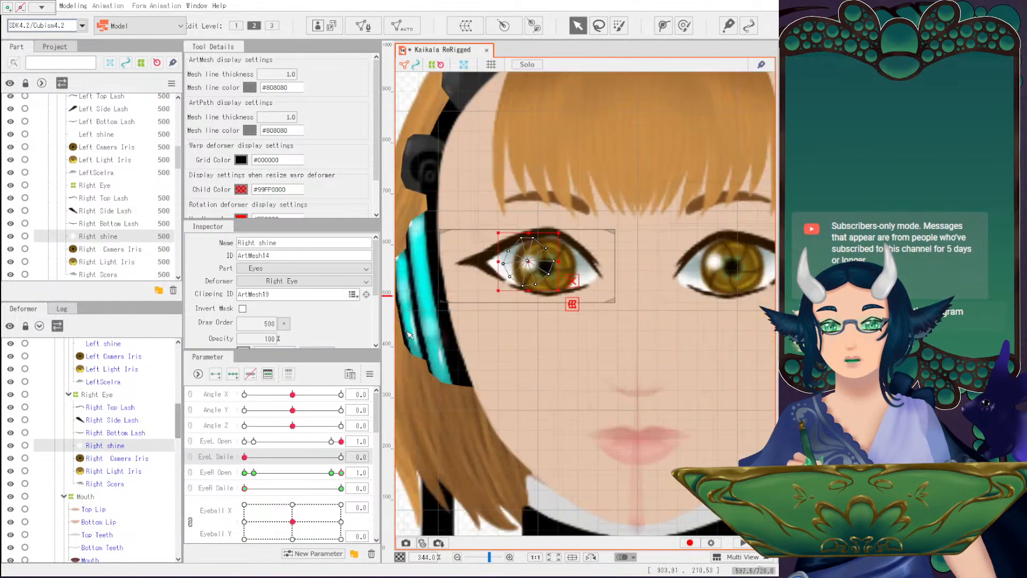
{"action": "scroll", "coordinate": [551, 260], "scroll_direction": "up", "scroll_amount": 2}
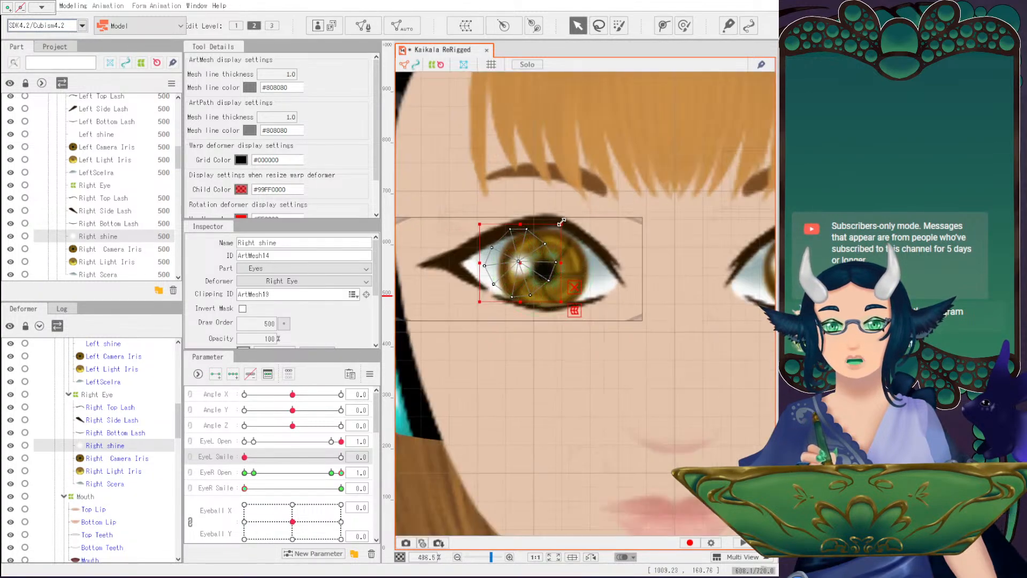
{"action": "left_click_drag", "start_coordinate": [560, 221], "coordinate": [569, 213]}
{"action": "scroll", "coordinate": [616, 299], "scroll_direction": "down", "scroll_amount": 6}
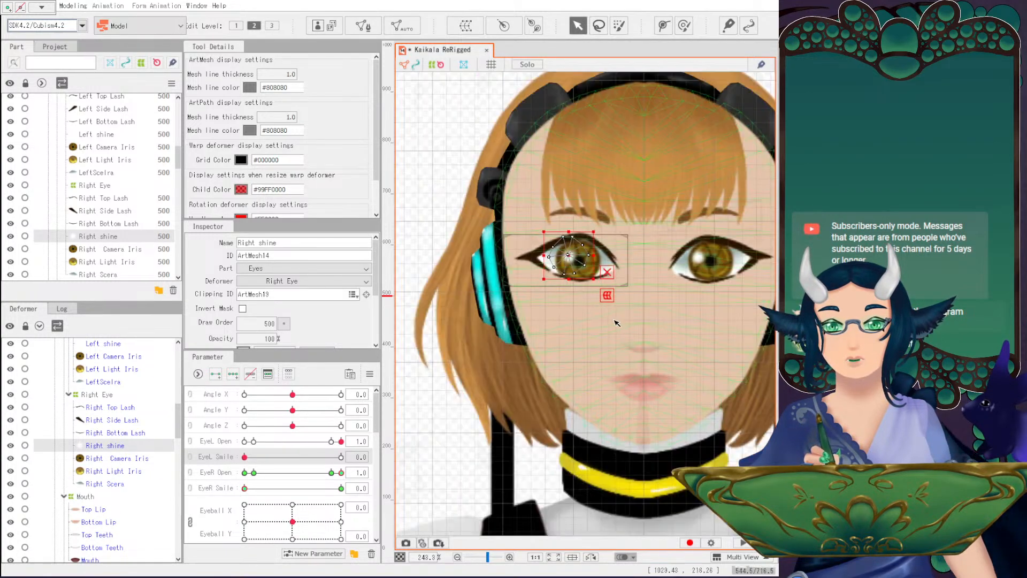
{"action": "left_click", "coordinate": [579, 341]}
{"action": "scroll", "coordinate": [579, 341], "scroll_direction": "up", "scroll_amount": 2}
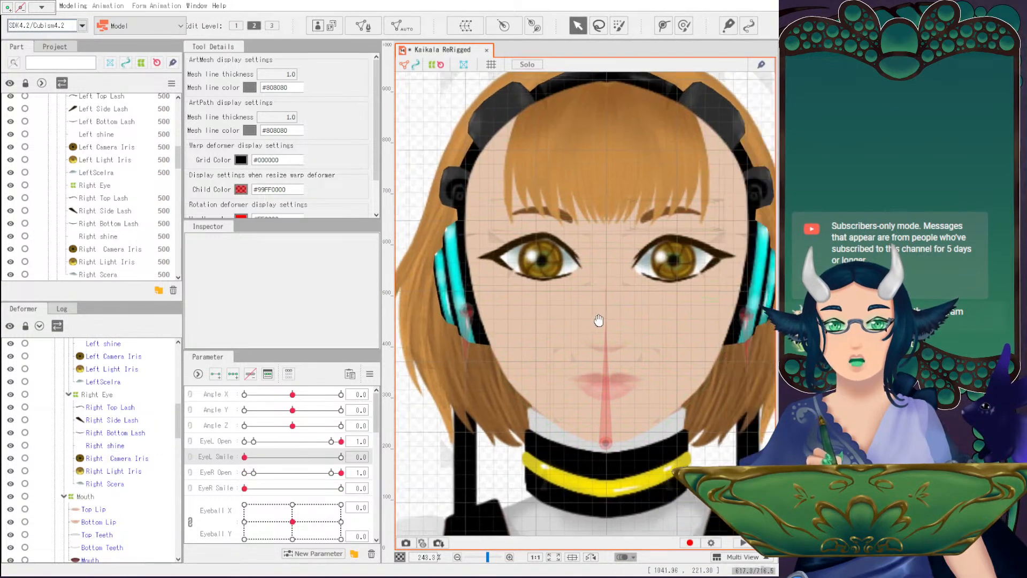
Compare both eyes with EyeL Open and EyeR Open at 0.9, and set both parameters to 0.1.
{"action": "left_click", "coordinate": [333, 472]}
{"action": "left_click_drag", "start_coordinate": [337, 441], "coordinate": [334, 442]}
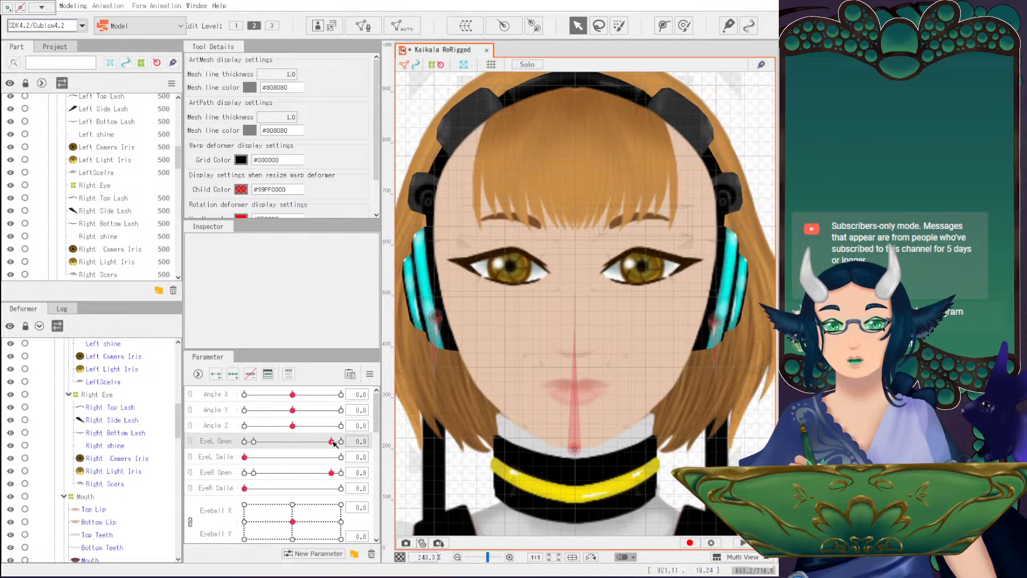
{"action": "left_click", "coordinate": [255, 442]}
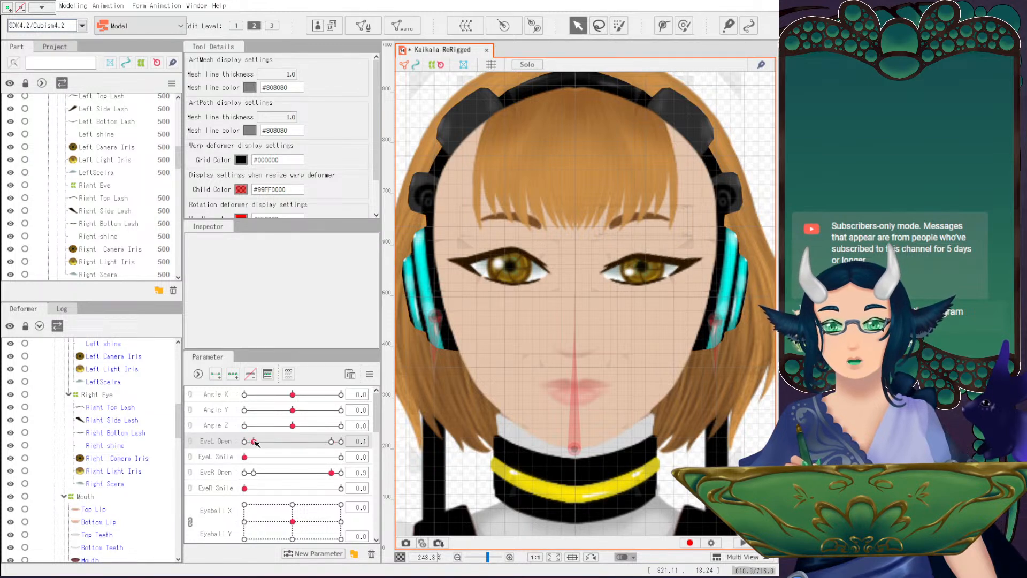
{"action": "left_click", "coordinate": [254, 473]}
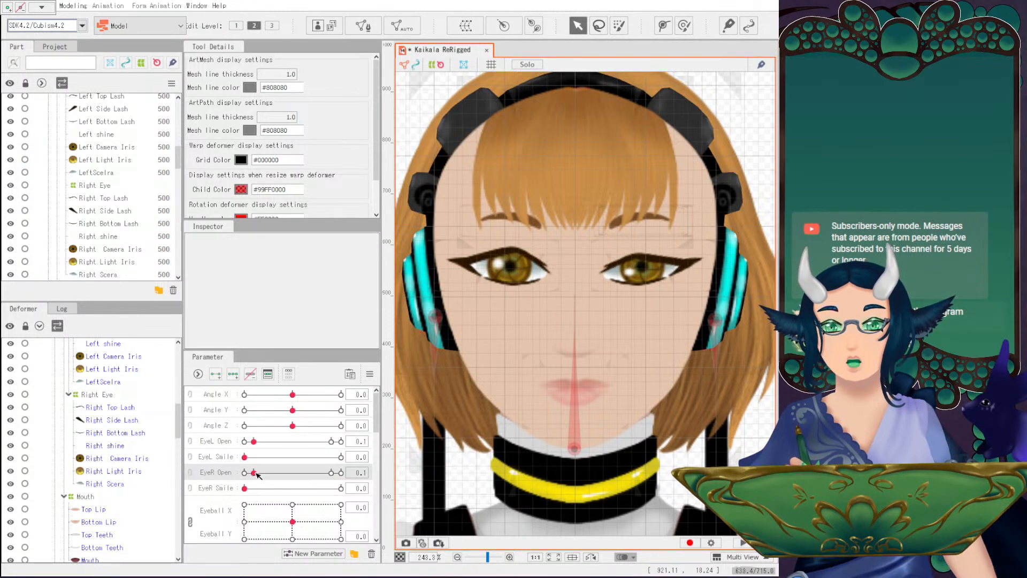
Lower the three middle deform path points of Right Top Lash together at EyeR Open 0.1.
{"action": "left_click", "coordinate": [110, 408]}
{"action": "scroll", "coordinate": [514, 270], "scroll_direction": "up", "scroll_amount": 3}
{"action": "left_click_drag", "start_coordinate": [520, 269], "coordinate": [521, 297]}
{"action": "left_click", "coordinate": [451, 271]}
{"action": "left_click", "coordinate": [502, 259], "text": "shift"}
{"action": "left_click", "coordinate": [550, 273], "text": "shift"}
{"action": "left_click_drag", "start_coordinate": [498, 267], "coordinate": [498, 273]}
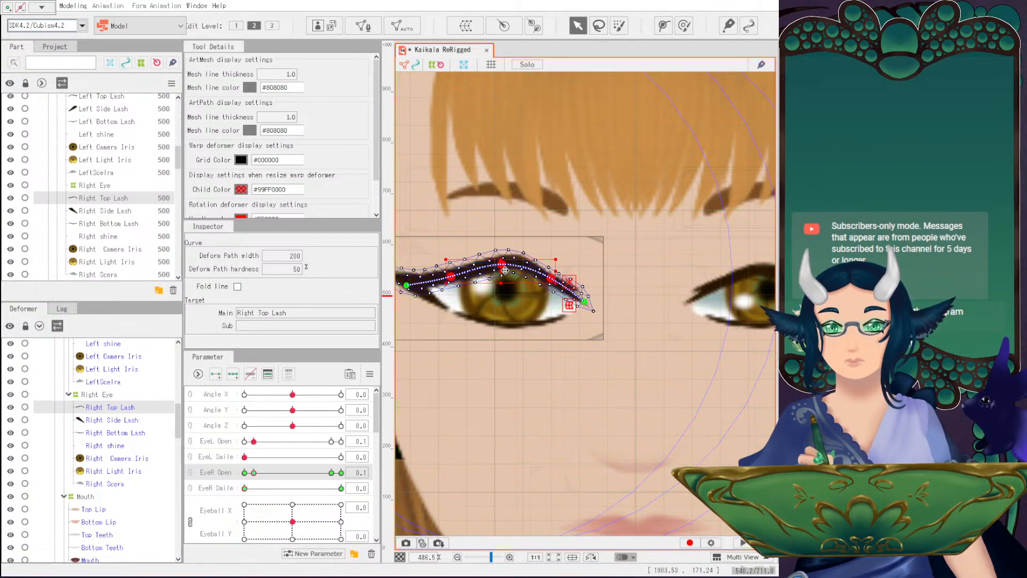
{"action": "left_click_drag", "start_coordinate": [502, 271], "coordinate": [502, 275]}
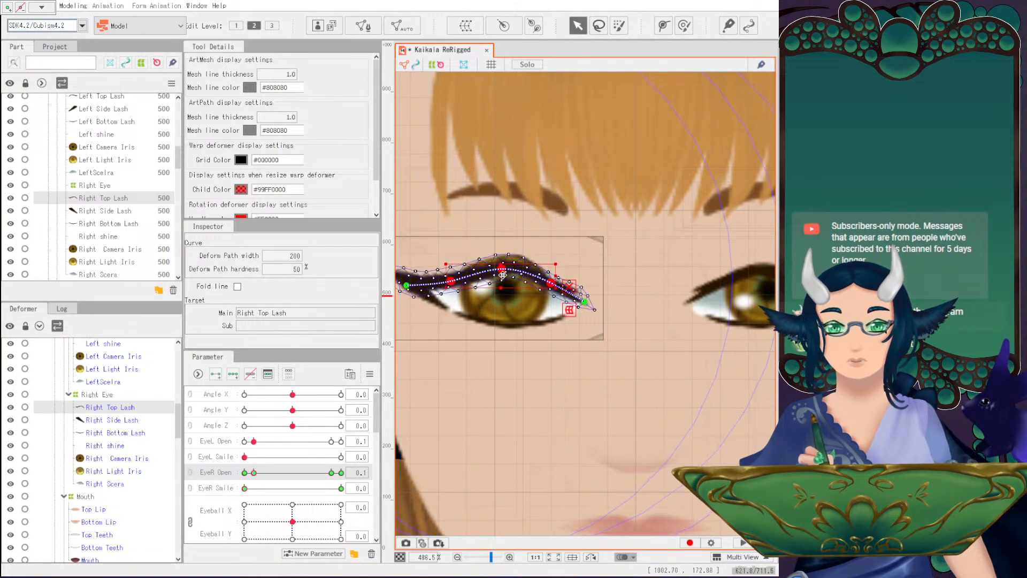
Fine-tune the outer-middle and inner-middle deform path points of Right Top Lash, and compare its lid with the left eye.
{"action": "left_click", "coordinate": [109, 409]}
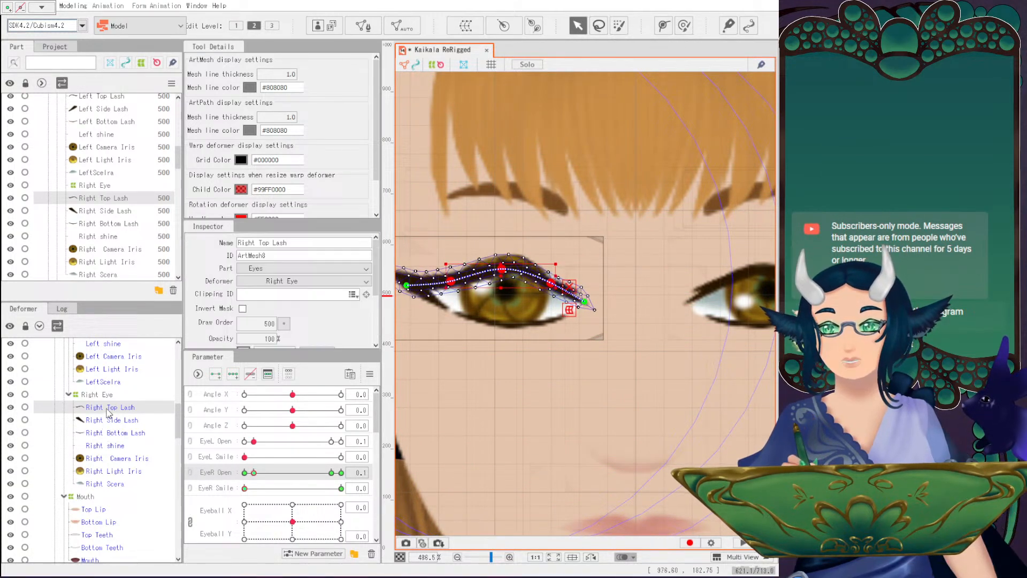
{"action": "left_click", "coordinate": [451, 279]}
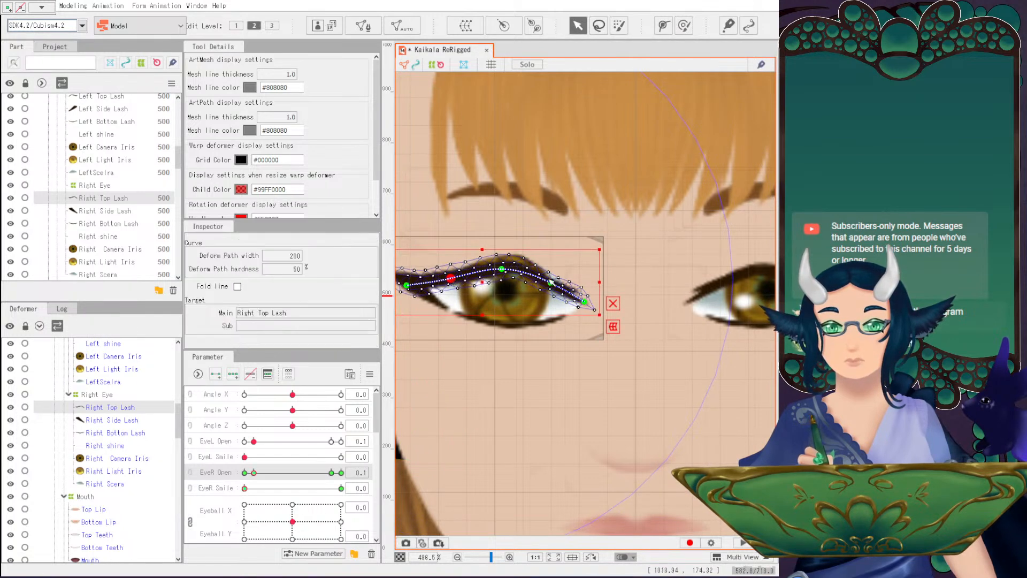
{"action": "left_click_drag", "start_coordinate": [551, 283], "coordinate": [551, 281]}
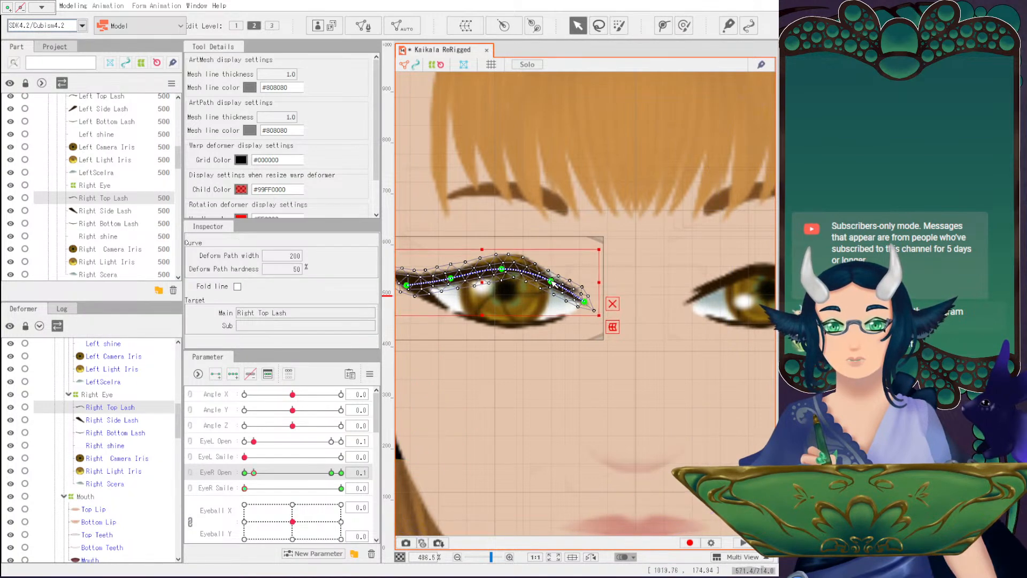
{"action": "left_click", "coordinate": [598, 320]}
{"action": "scroll", "coordinate": [598, 321], "scroll_direction": "down", "scroll_amount": 2}
{"action": "scroll", "coordinate": [475, 376], "scroll_direction": "down", "scroll_amount": 3}
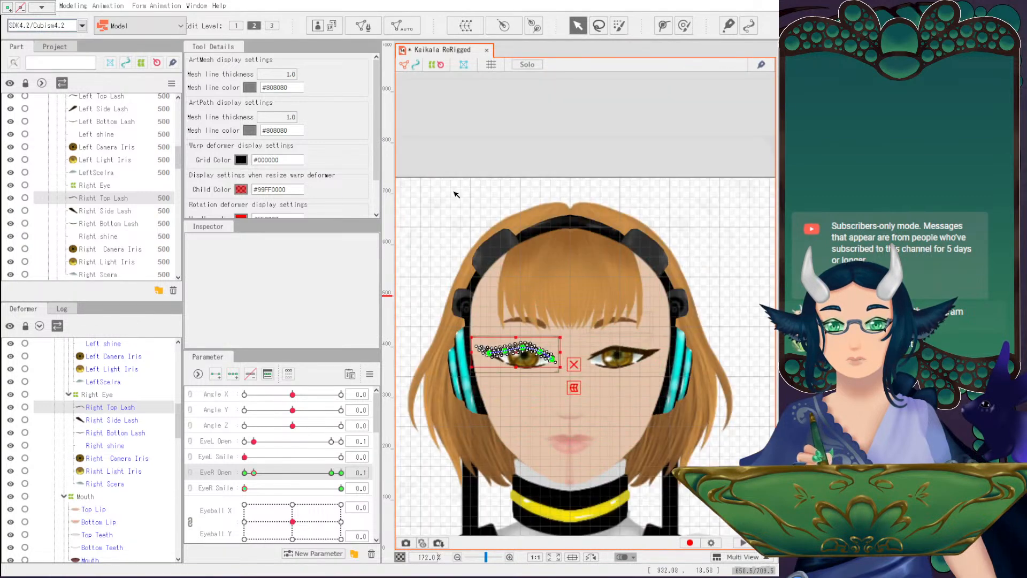
{"action": "left_click", "coordinate": [484, 375]}
{"action": "scroll", "coordinate": [487, 375], "scroll_direction": "up", "scroll_amount": 5}
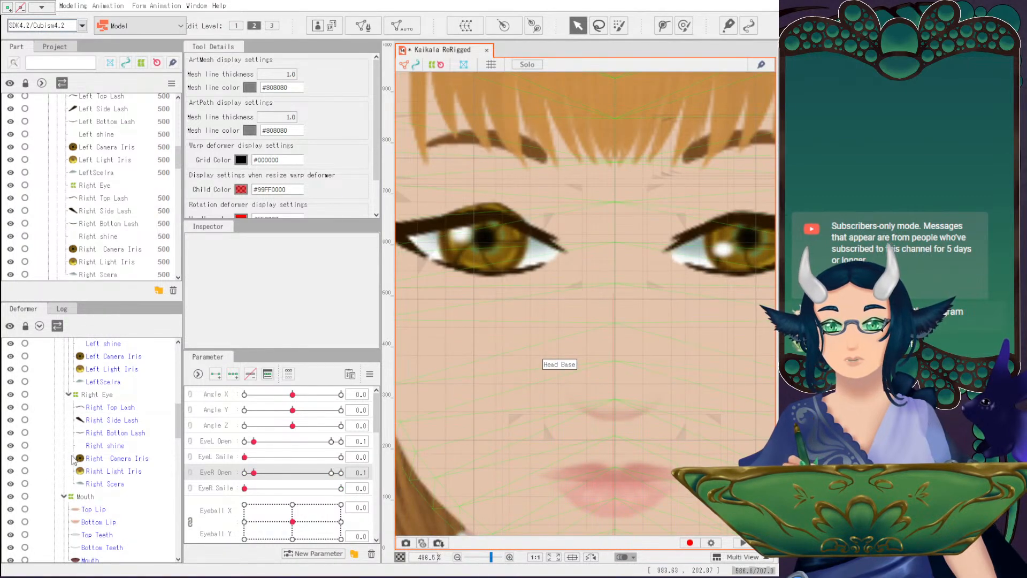
Squash Right shine from above and Right Scera from above and below to fit the lowered lid at EyeR Open 0.1.
{"action": "left_click", "coordinate": [98, 447]}
{"action": "left_click_drag", "start_coordinate": [460, 192], "coordinate": [460, 250]}
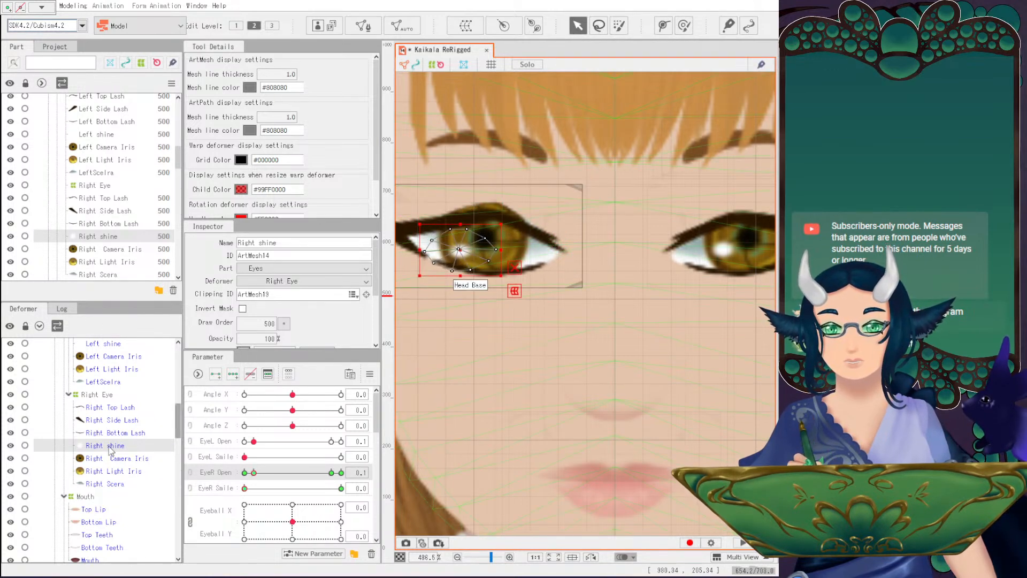
{"action": "left_click", "coordinate": [115, 484]}
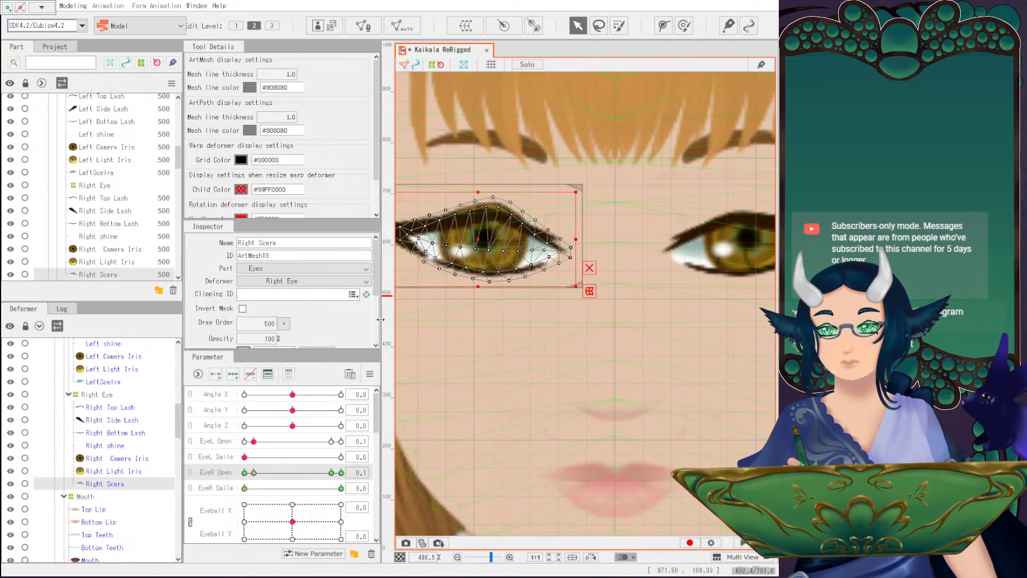
{"action": "left_click_drag", "start_coordinate": [480, 191], "coordinate": [480, 202]}
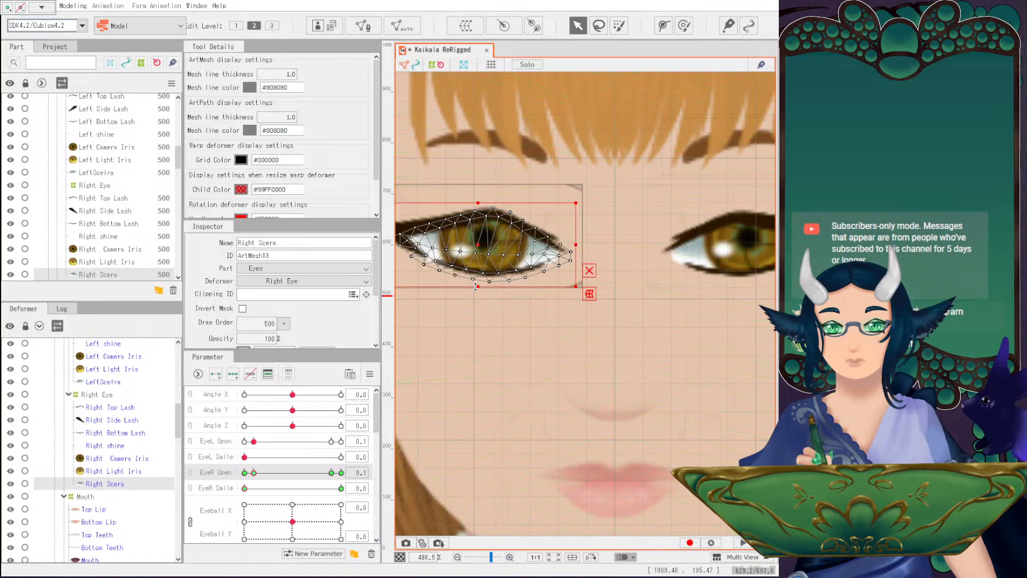
{"action": "left_click_drag", "start_coordinate": [476, 286], "coordinate": [476, 283]}
{"action": "scroll", "coordinate": [555, 284], "scroll_direction": "down", "scroll_amount": 2}
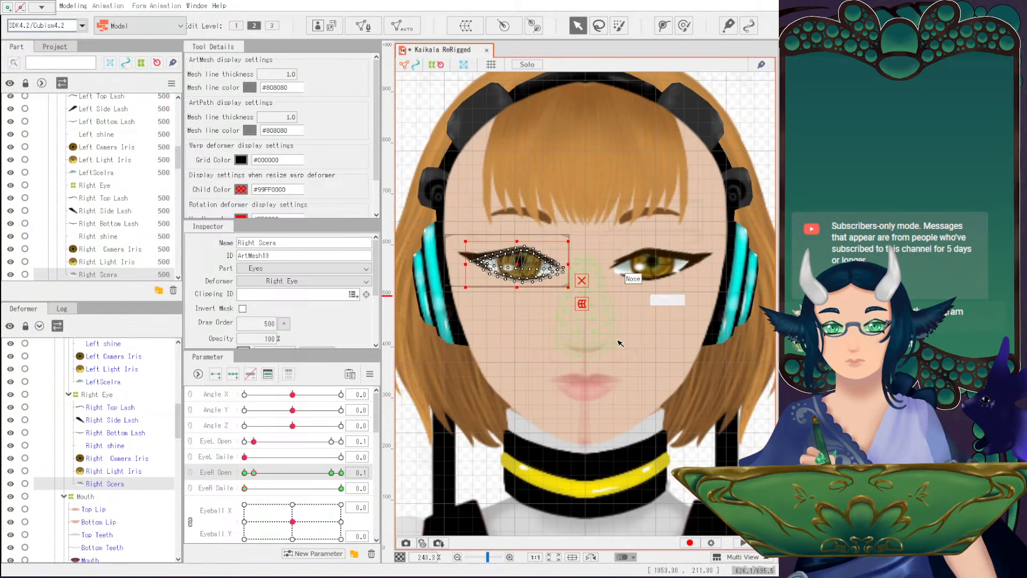
{"action": "left_click", "coordinate": [433, 110]}
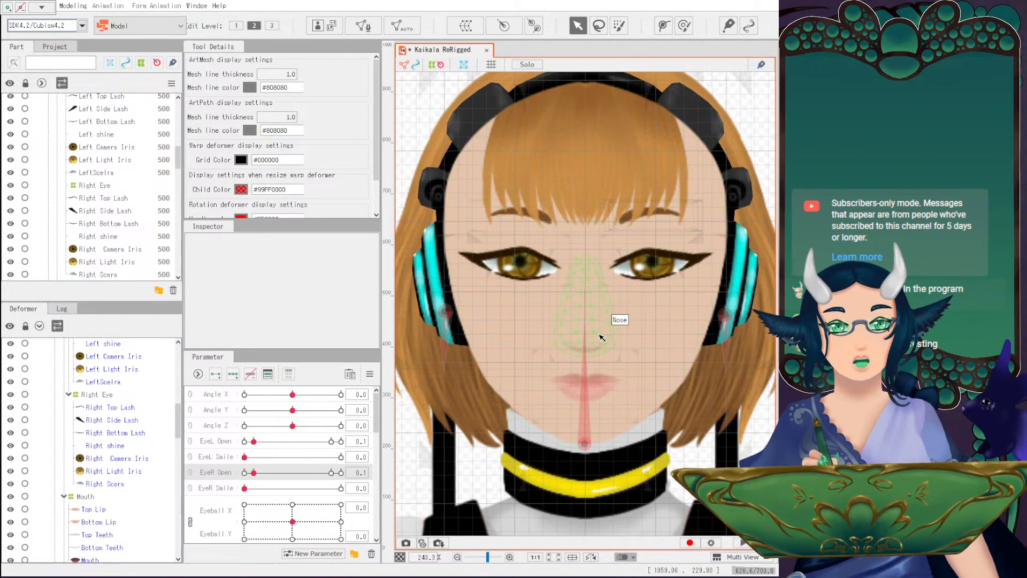
Save the Kaikala ReRigged model.
{"action": "left_click", "coordinate": [12, 5]}
{"action": "left_click", "coordinate": [45, 107]}
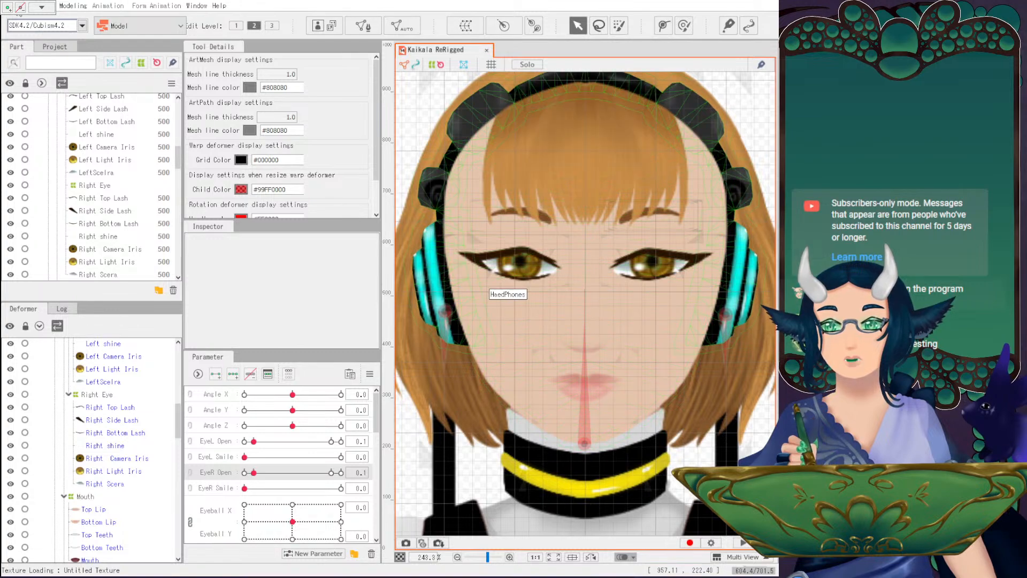
{"action": "left_click", "coordinate": [9, 7]}
{"action": "left_click", "coordinate": [47, 110]}
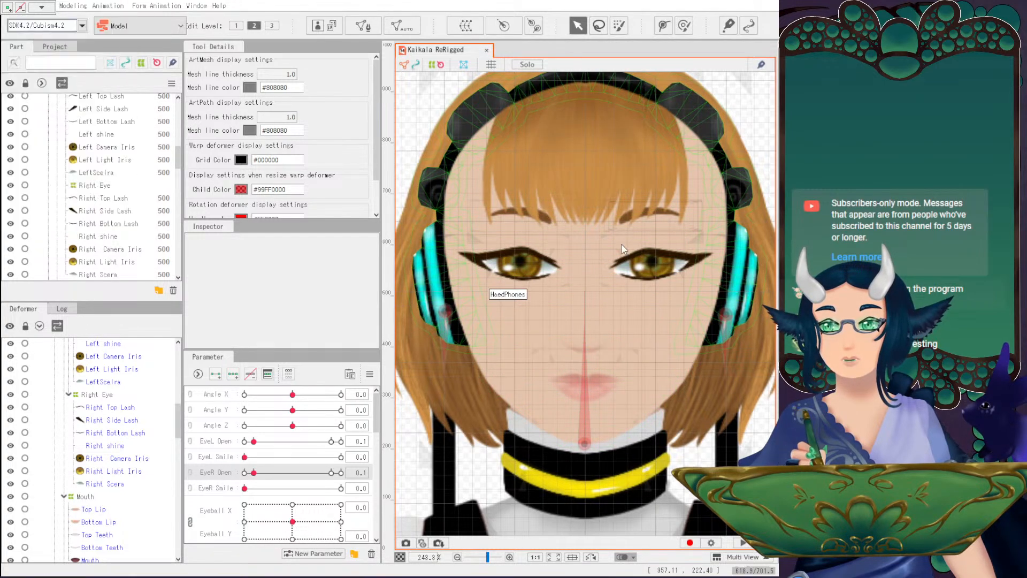
Copy the EyeL Open 0.1 shapes of the left eye's three lashes, Left shine and LeftScelra to the 0.0 keyform.
{"action": "scroll", "coordinate": [592, 337], "scroll_direction": "up", "scroll_amount": 2}
{"action": "left_click_drag", "start_coordinate": [529, 285], "coordinate": [559, 302]}
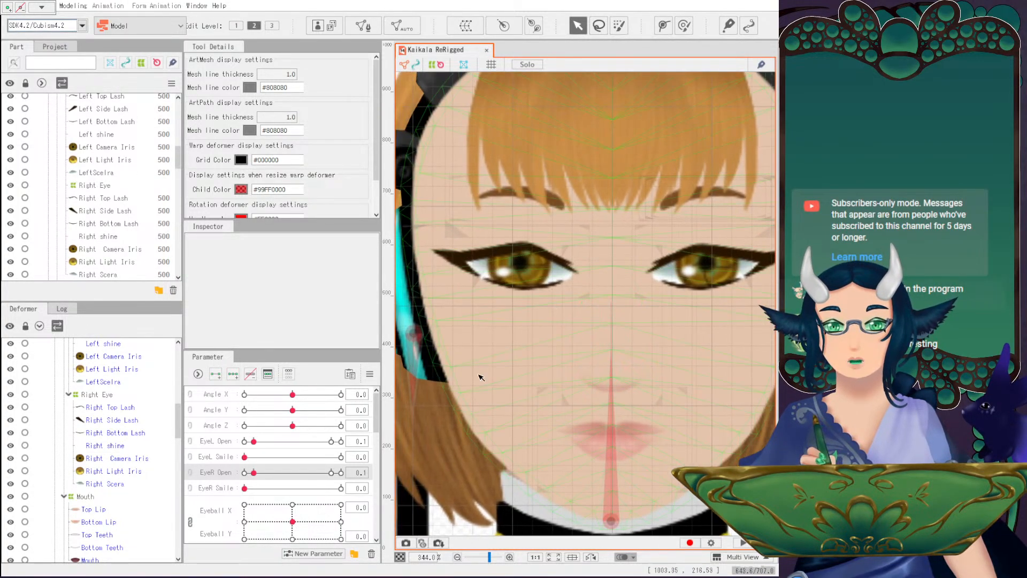
{"action": "left_click", "coordinate": [247, 442]}
{"action": "left_click", "coordinate": [246, 472]}
{"action": "left_click", "coordinate": [253, 441]}
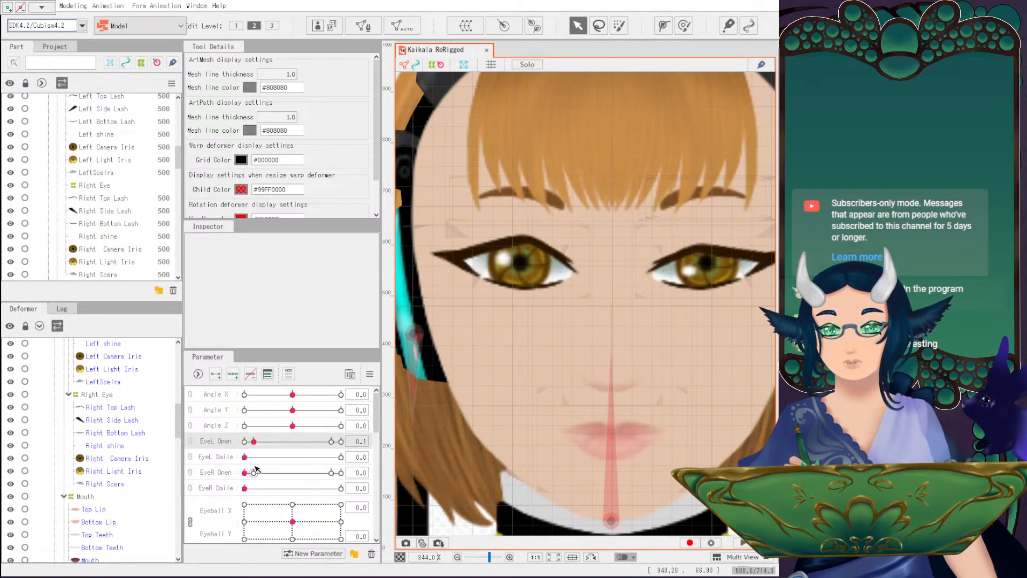
{"action": "scroll", "coordinate": [100, 410], "scroll_direction": "up", "scroll_amount": 2}
{"action": "left_click", "coordinate": [109, 402]}
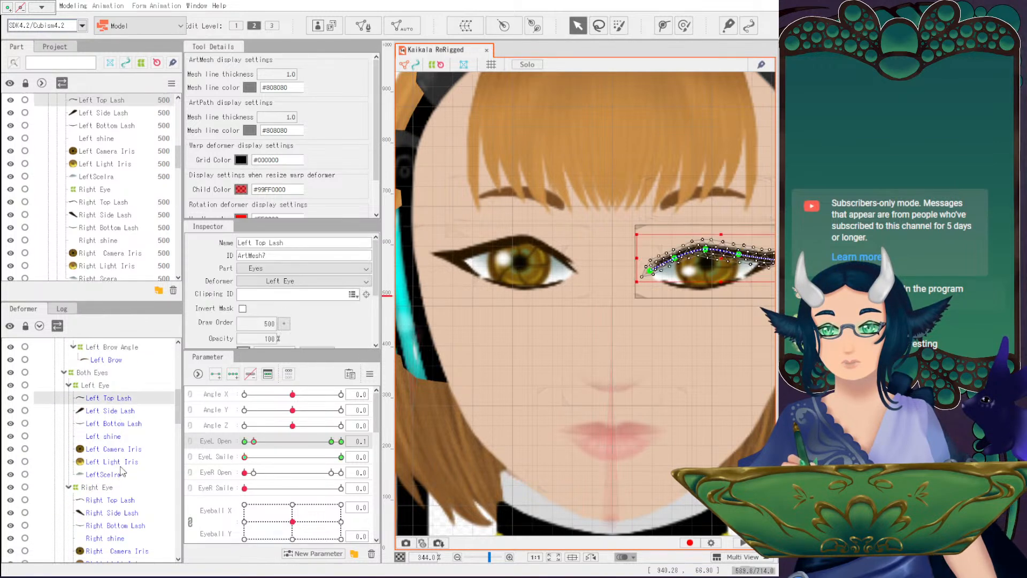
{"action": "left_click", "coordinate": [103, 436], "text": "shift"}
{"action": "left_click", "coordinate": [109, 474], "text": "ctrl"}
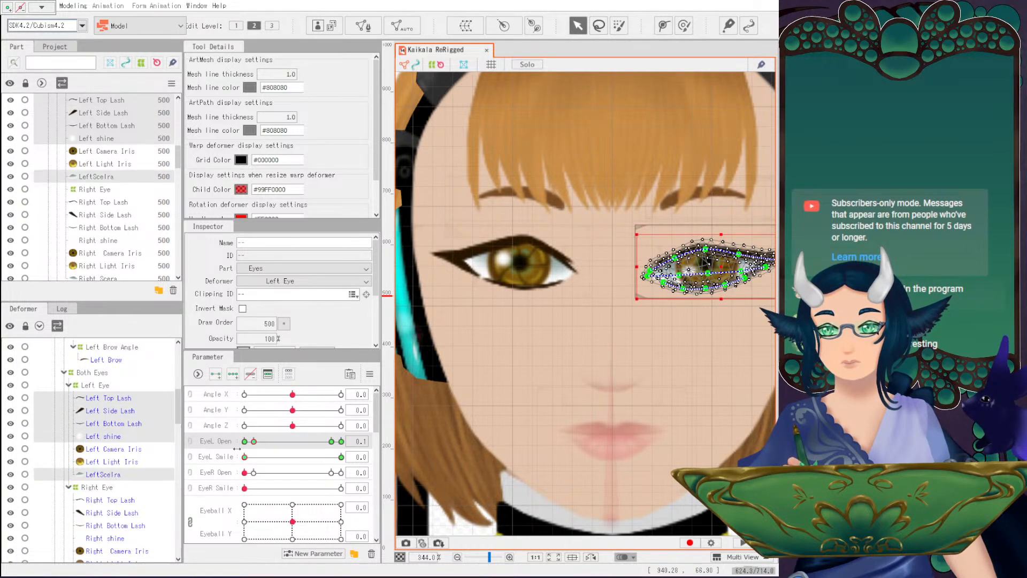
{"action": "left_click", "coordinate": [244, 442]}
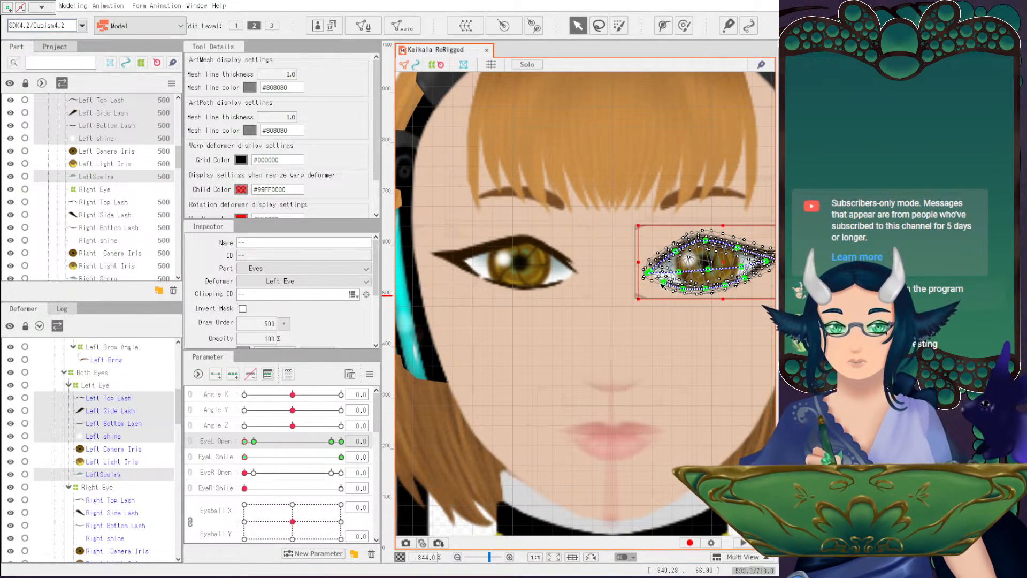
{"action": "key", "text": "ctrl+v"}
Lower the three middle deform path points of Left Top Lash to flatten the upper lid at EyeL Open 0.0.
{"action": "left_click_drag", "start_coordinate": [683, 270], "coordinate": [587, 272]}
{"action": "scroll", "coordinate": [602, 273], "scroll_direction": "up", "scroll_amount": 2}
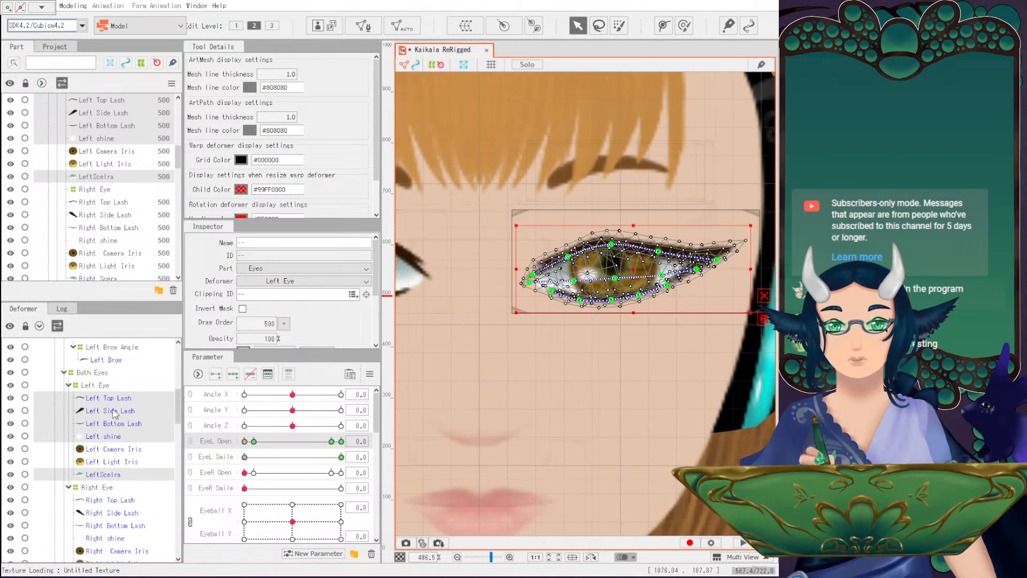
{"action": "left_click", "coordinate": [119, 398]}
{"action": "scroll", "coordinate": [675, 270], "scroll_direction": "up", "scroll_amount": 2}
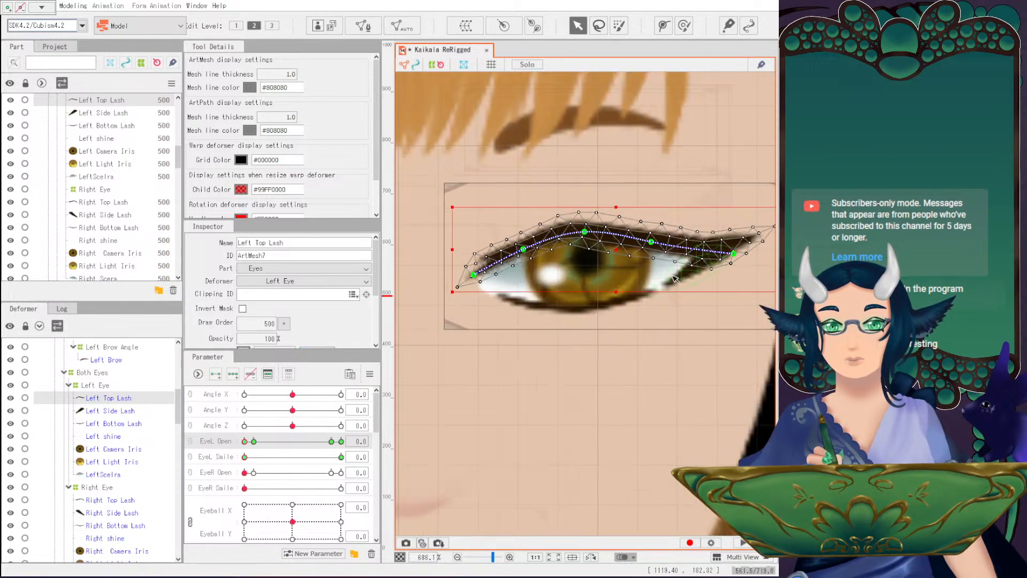
{"action": "left_click", "coordinate": [524, 249]}
{"action": "left_click_drag", "start_coordinate": [585, 232], "coordinate": [585, 236]}
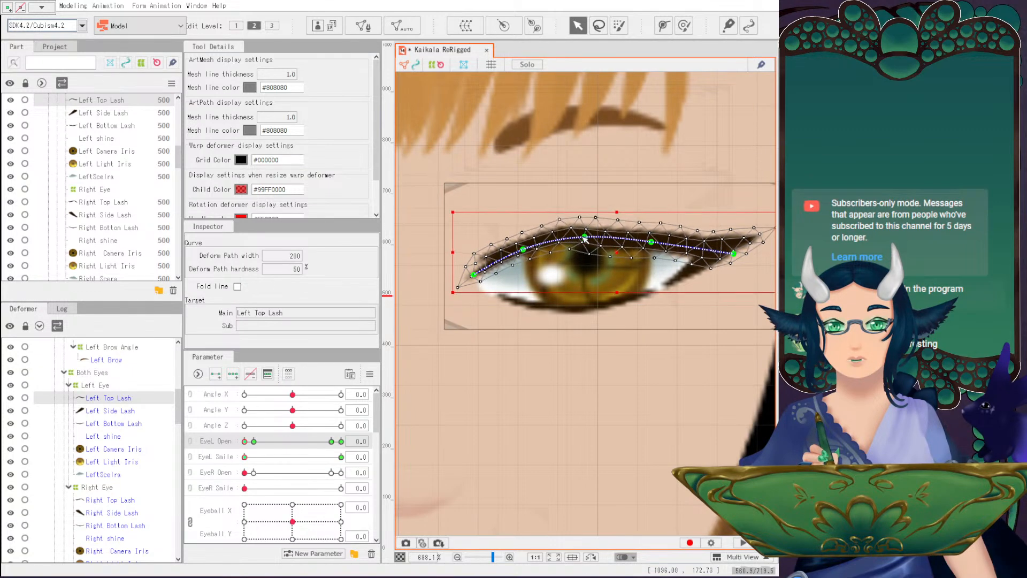
{"action": "left_click_drag", "start_coordinate": [585, 236], "coordinate": [585, 239]}
{"action": "left_click", "coordinate": [523, 249], "text": "shift"}
{"action": "left_click", "coordinate": [651, 241], "text": "shift"}
{"action": "mouse_move", "coordinate": [582, 243]}
{"action": "left_mouse_down"}
{"action": "mouse_move", "coordinate": [584, 259]}
{"action": "mouse_move", "coordinate": [585, 250]}
{"action": "left_mouse_up"}
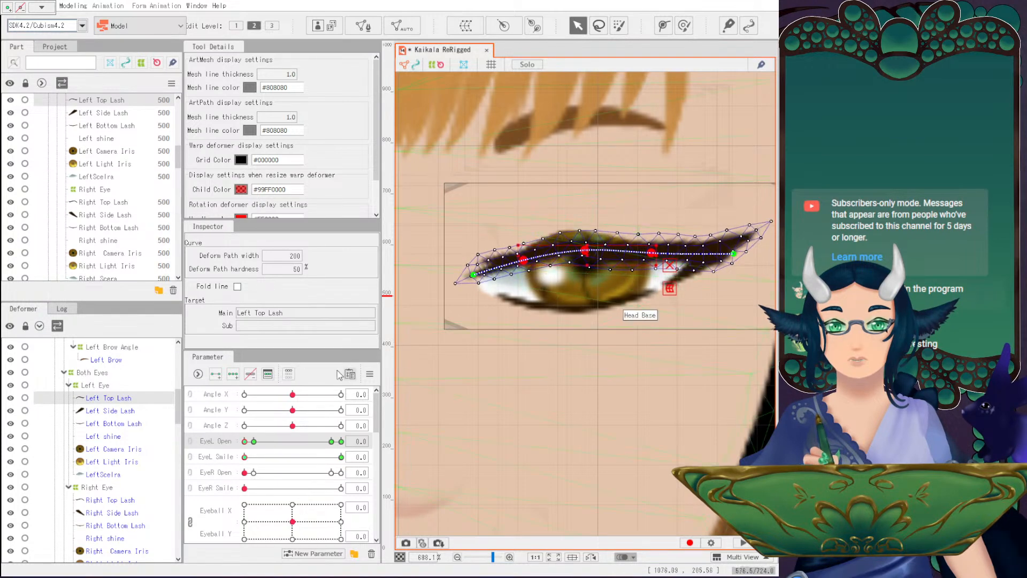
Flatten LeftScelra behind the upper lash line at EyeL Open 0.0 by adjusting its deform path points.
{"action": "left_click", "coordinate": [110, 424]}
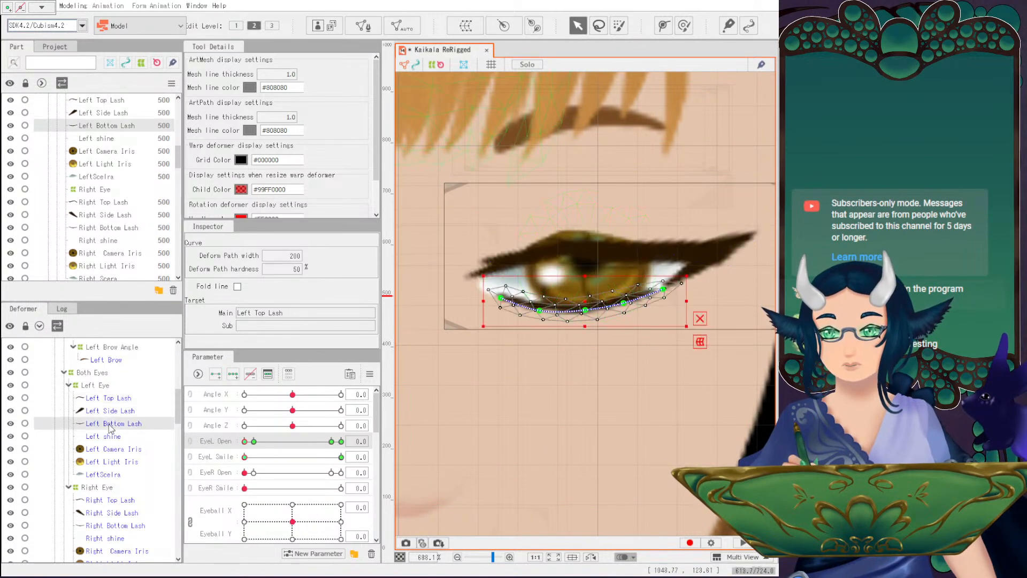
{"action": "left_click", "coordinate": [102, 475]}
{"action": "left_click_drag", "start_coordinate": [590, 221], "coordinate": [533, 262]}
{"action": "left_click_drag", "start_coordinate": [470, 253], "coordinate": [472, 277]}
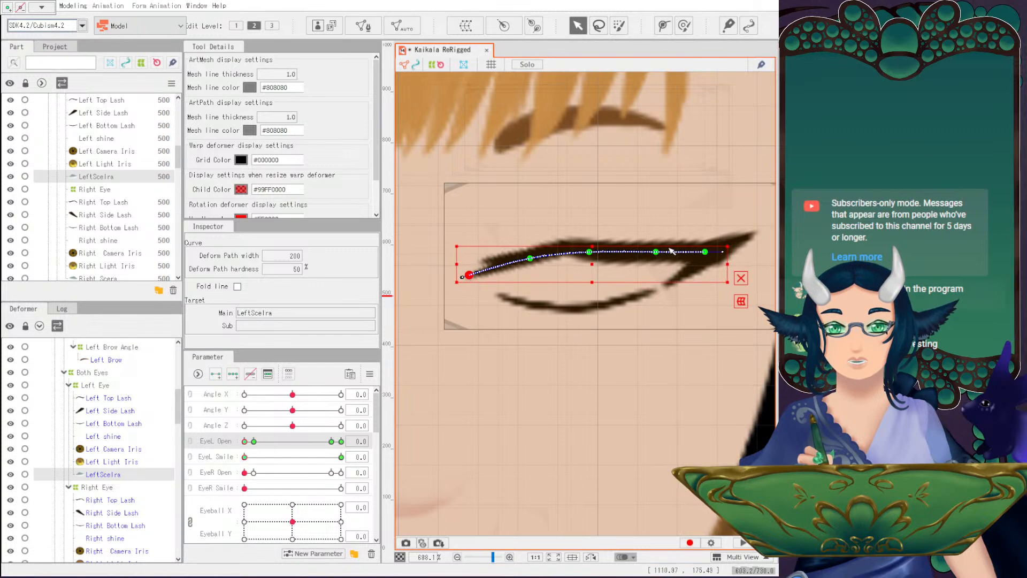
{"action": "left_click_drag", "start_coordinate": [655, 255], "coordinate": [706, 263]}
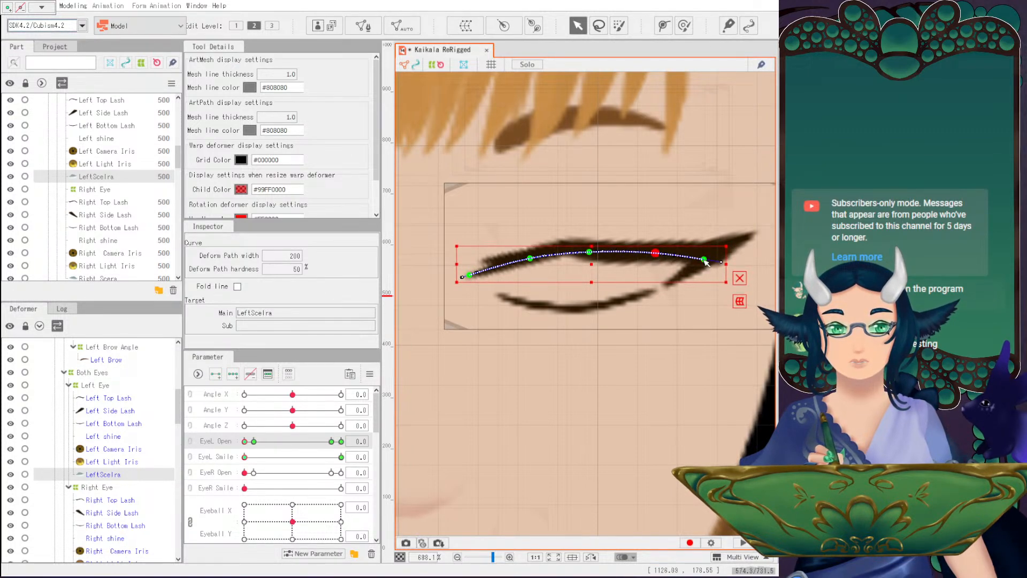
Move Left Top Lash and LeftScelra down together toward the bottom lash at EyeL Open 0.0, comparing with the 0.1 keyform.
{"action": "left_click", "coordinate": [688, 290]}
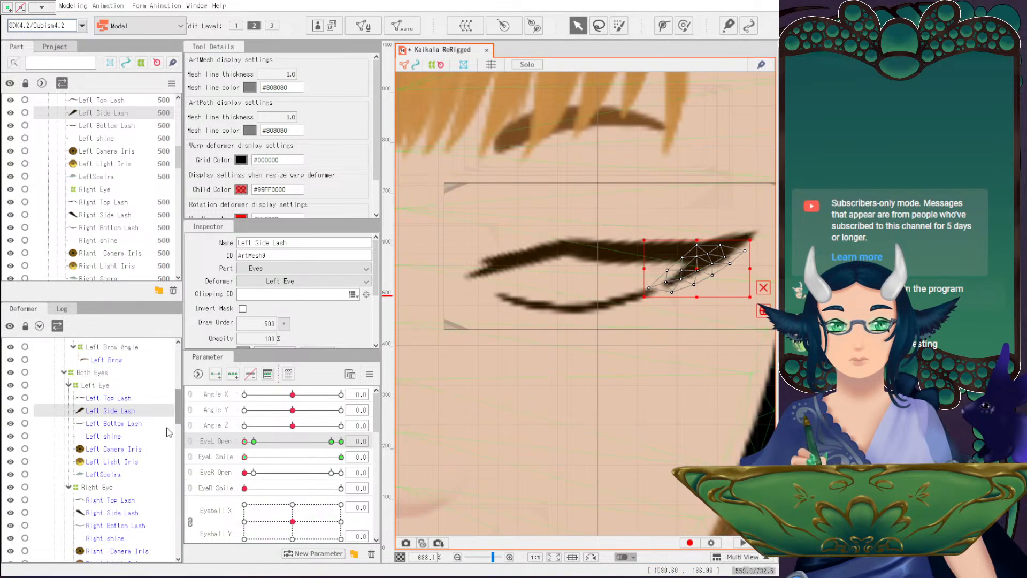
{"action": "left_click", "coordinate": [255, 443]}
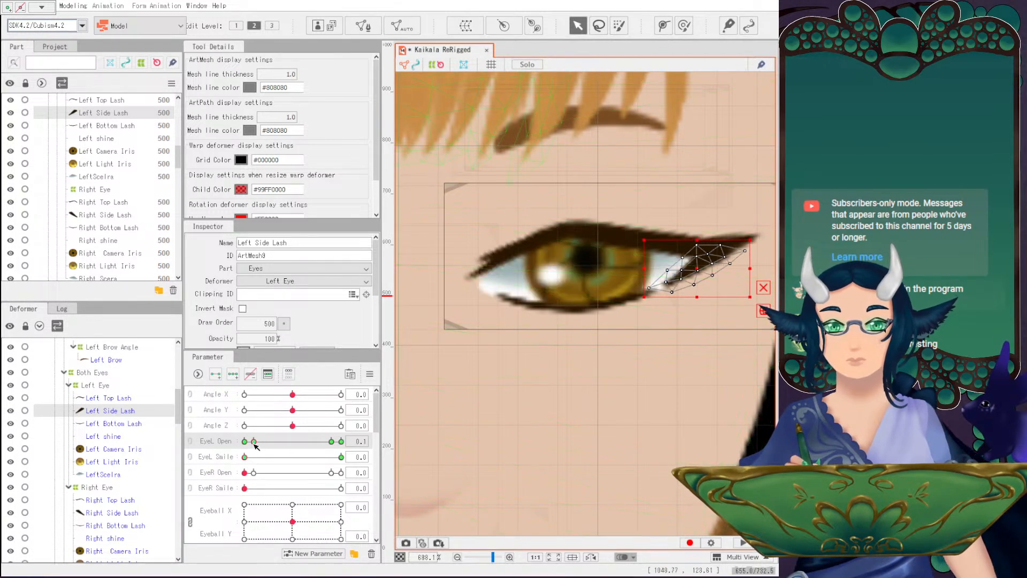
{"action": "left_click", "coordinate": [244, 443]}
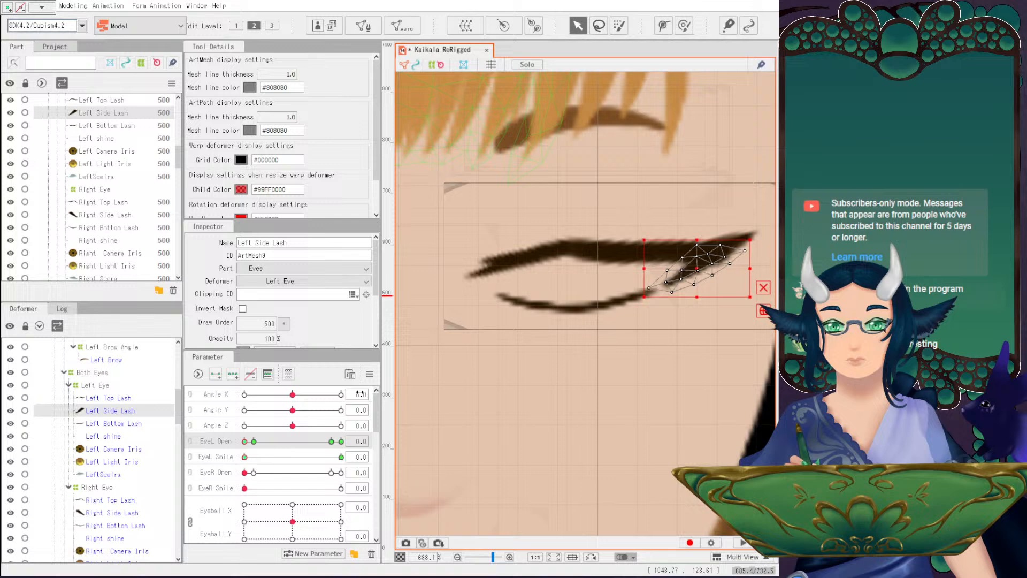
{"action": "left_click", "coordinate": [108, 398]}
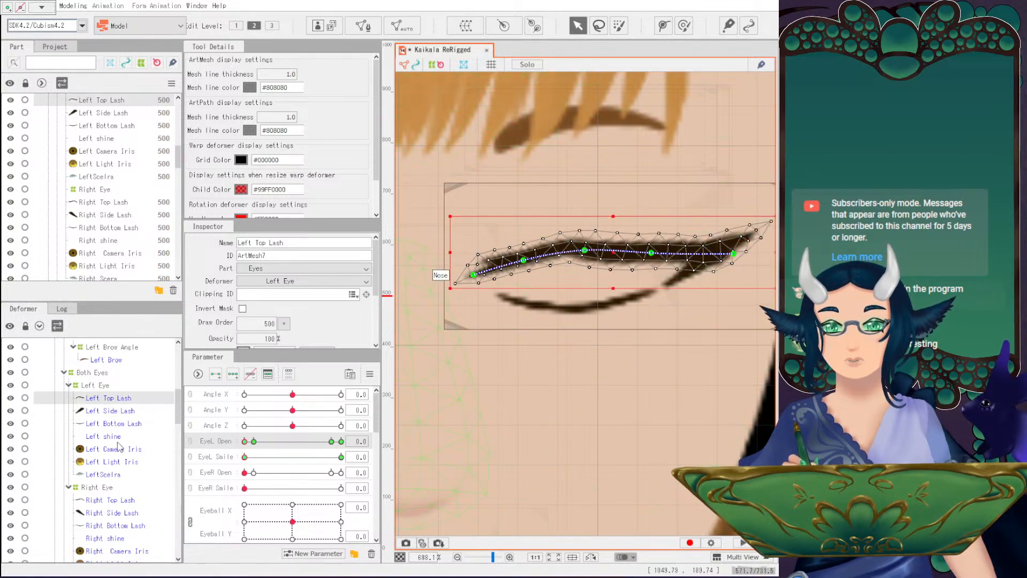
{"action": "left_click", "coordinate": [109, 473], "text": "ctrl"}
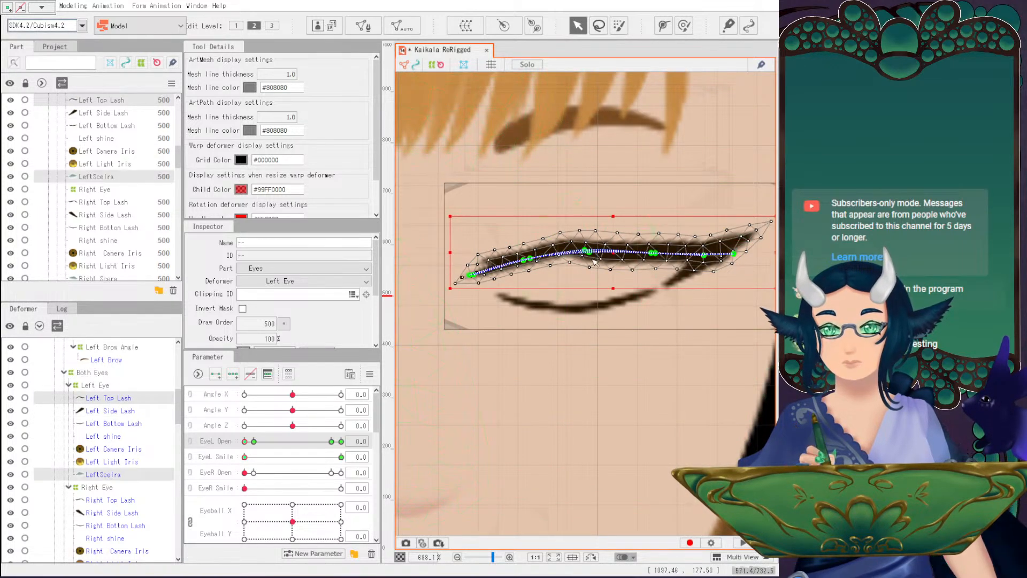
{"action": "left_click_drag", "start_coordinate": [614, 253], "coordinate": [586, 278]}
{"action": "left_click_drag", "start_coordinate": [253, 441], "coordinate": [242, 440]}
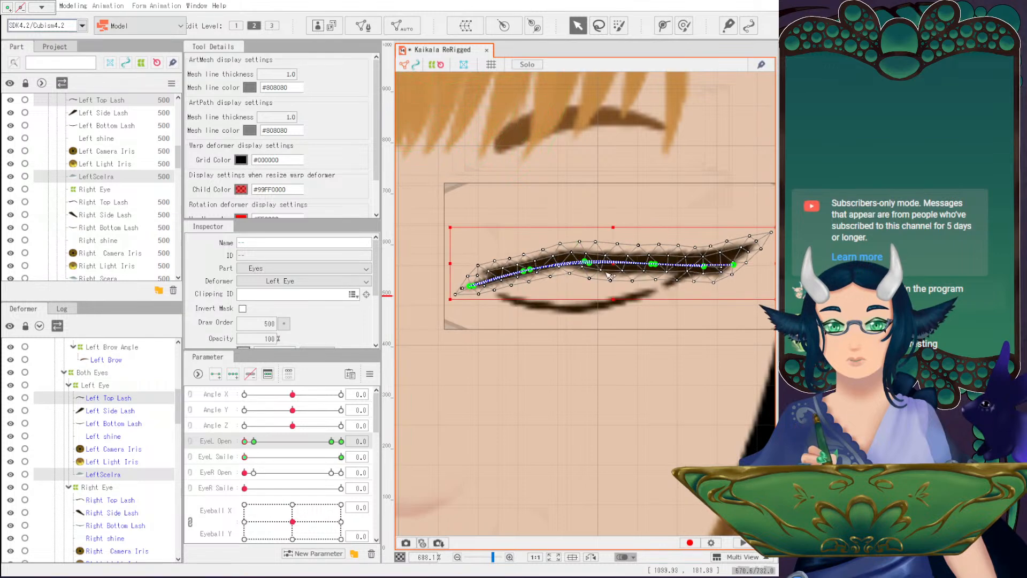
{"action": "left_click_drag", "start_coordinate": [613, 262], "coordinate": [613, 270]}
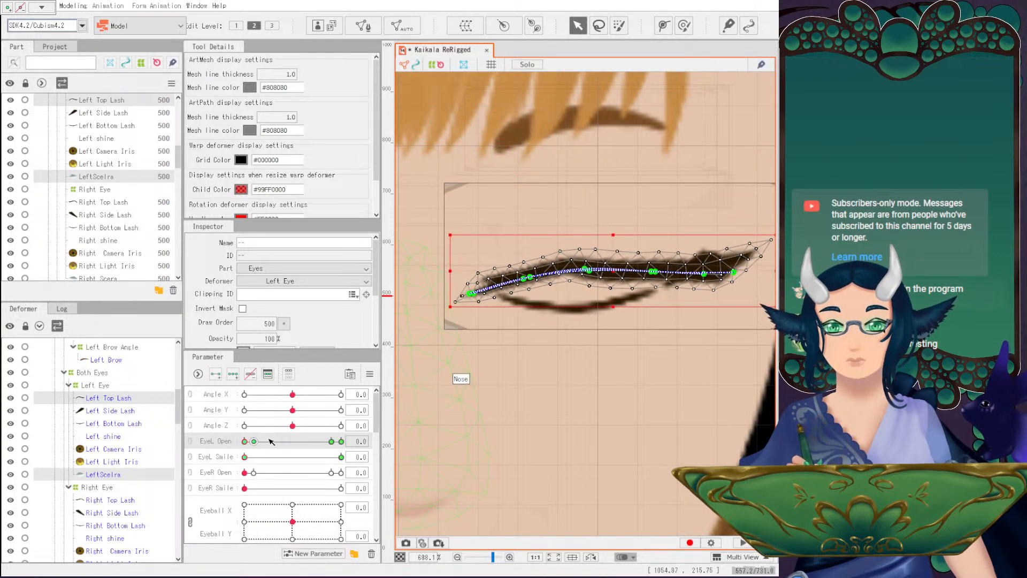
{"action": "left_click_drag", "start_coordinate": [257, 443], "coordinate": [221, 442]}
Lower Left Top Lash and LeftScelra further at EyeL Open 0.0 so the upper lash line overlaps Left Bottom Lash.
{"action": "left_click_drag", "start_coordinate": [616, 272], "coordinate": [616, 280]}
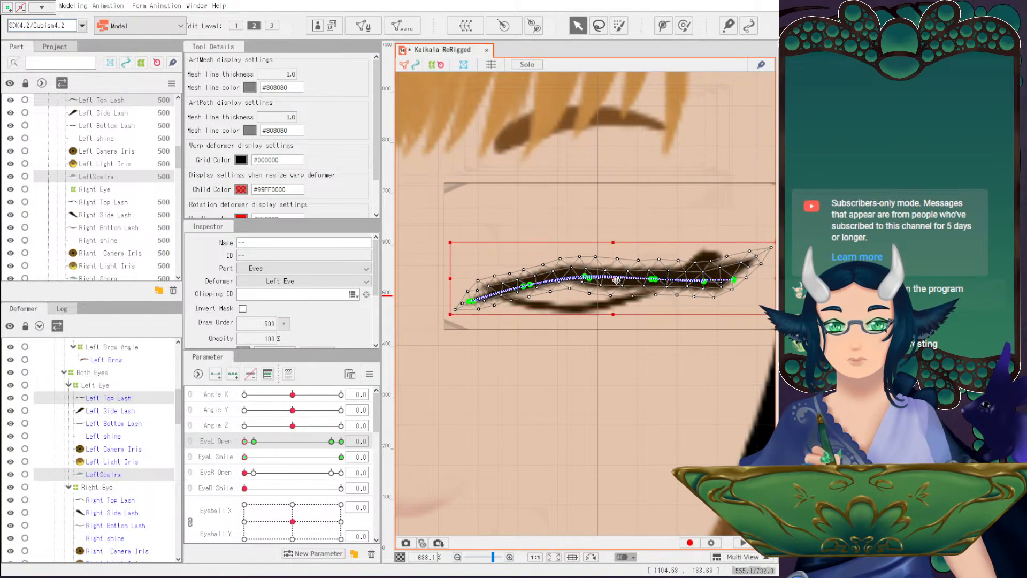
{"action": "left_click", "coordinate": [253, 441]}
{"action": "mouse_move", "coordinate": [254, 443]}
{"action": "left_mouse_down"}
{"action": "mouse_move", "coordinate": [244, 438]}
{"action": "mouse_move", "coordinate": [254, 438]}
{"action": "left_mouse_up"}
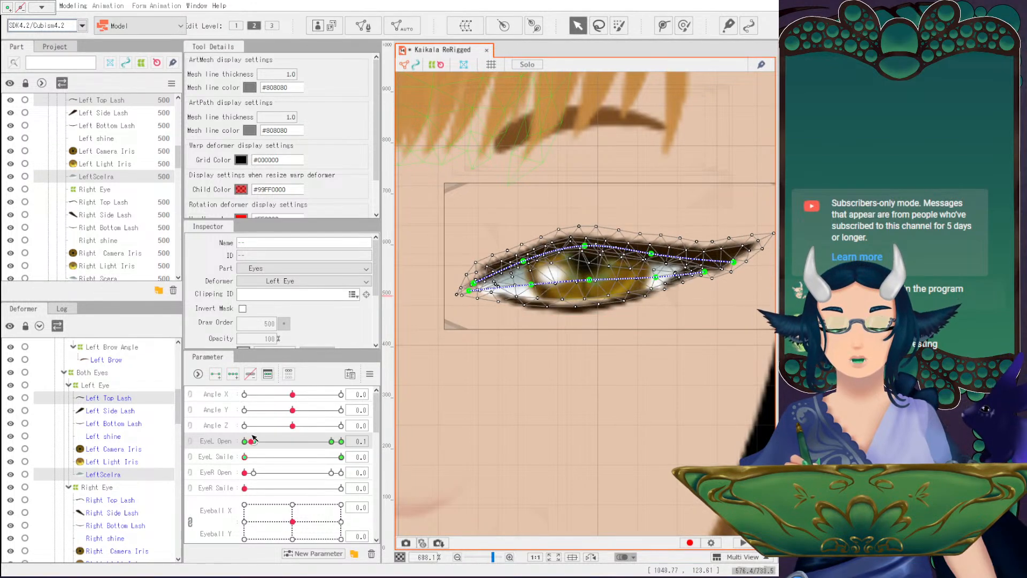
{"action": "left_click", "coordinate": [254, 441]}
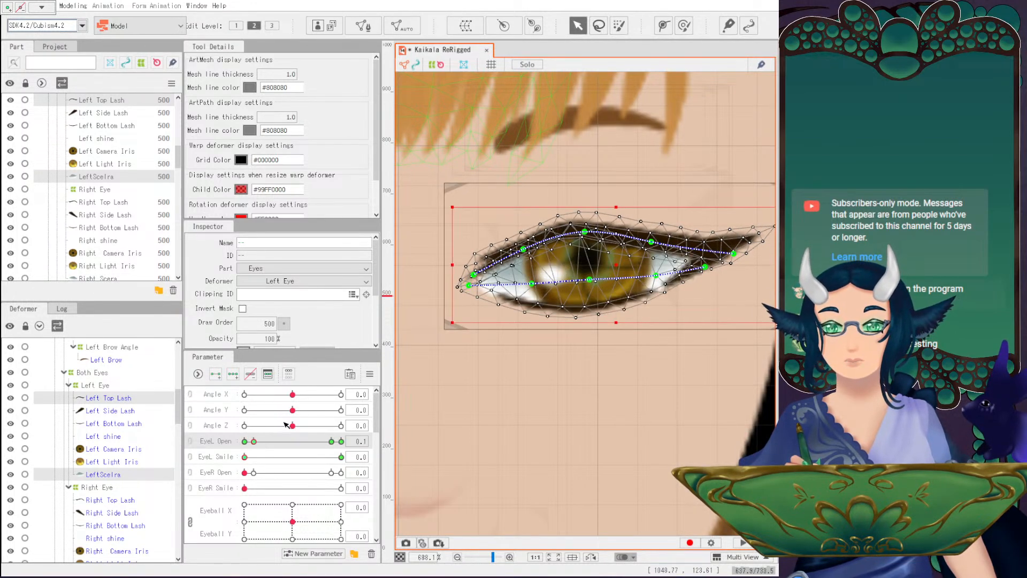
{"action": "mouse_move", "coordinate": [246, 442]}
{"action": "left_mouse_down"}
{"action": "mouse_move", "coordinate": [255, 442]}
{"action": "mouse_move", "coordinate": [232, 443]}
{"action": "left_mouse_up"}
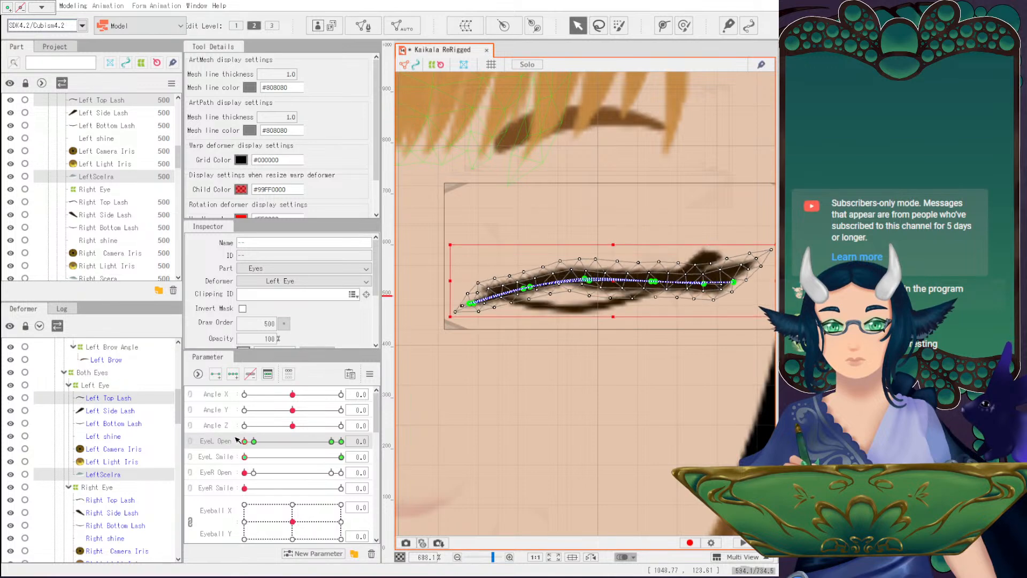
{"action": "left_click_drag", "start_coordinate": [612, 279], "coordinate": [613, 285]}
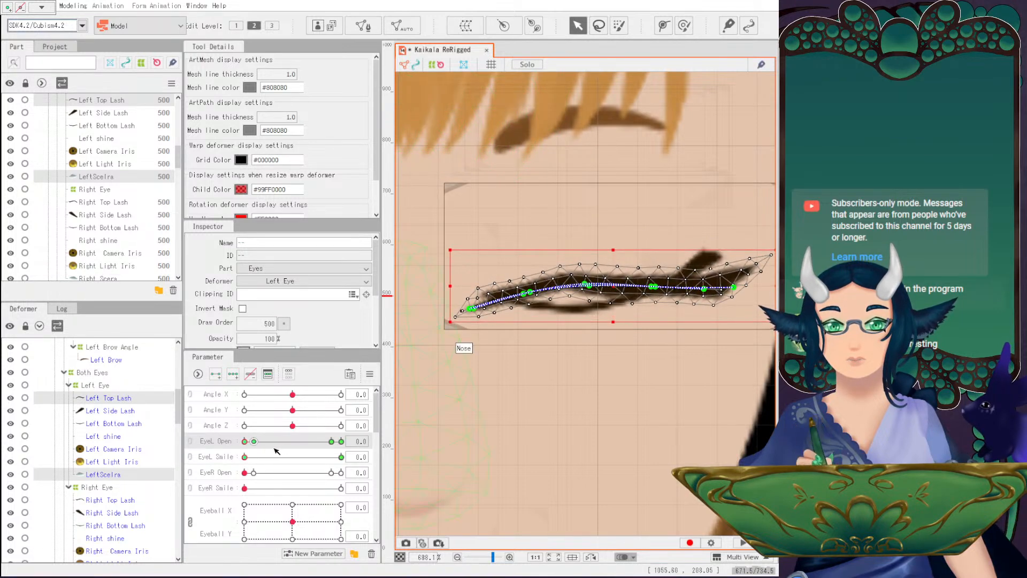
Lower Left Side Lash at EyeL Open 0.0 so it merges with the outer end of the closed top lash.
{"action": "mouse_move", "coordinate": [256, 444]}
{"action": "left_mouse_down"}
{"action": "mouse_move", "coordinate": [237, 439]}
{"action": "mouse_move", "coordinate": [252, 442]}
{"action": "mouse_move", "coordinate": [243, 444]}
{"action": "left_mouse_up"}
{"action": "left_click", "coordinate": [93, 410]}
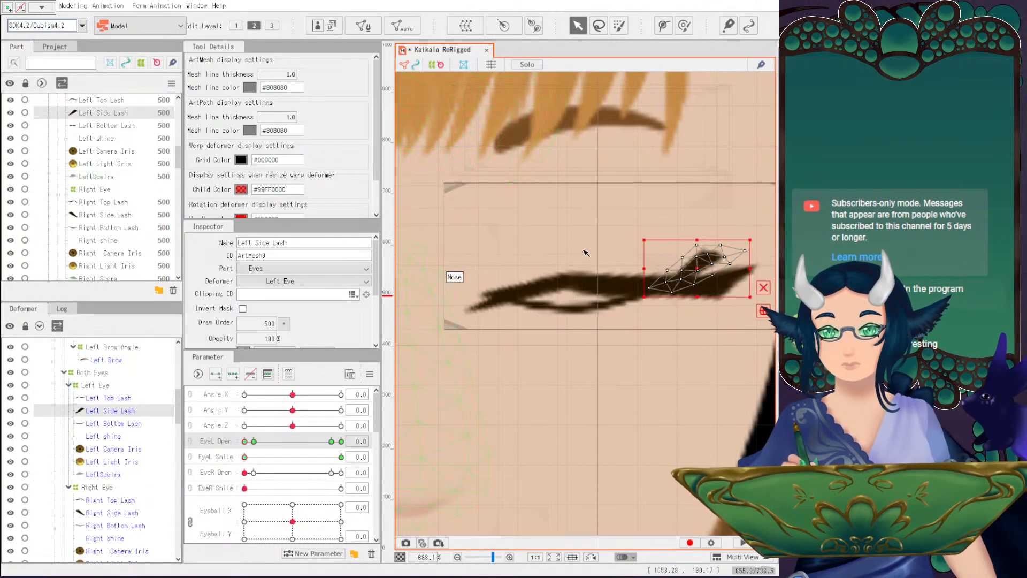
{"action": "left_click_drag", "start_coordinate": [696, 240], "coordinate": [696, 277]}
Raise the three middle deform path points of Left Bottom Lash so it follows the top lash's curve at EyeL Open 0.0.
{"action": "left_click", "coordinate": [107, 423]}
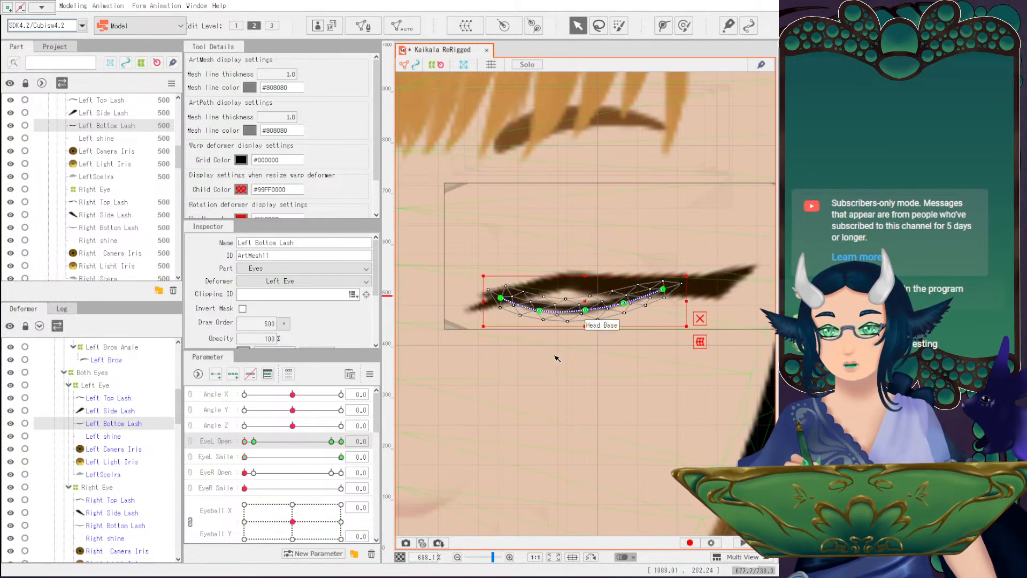
{"action": "left_click", "coordinate": [540, 310]}
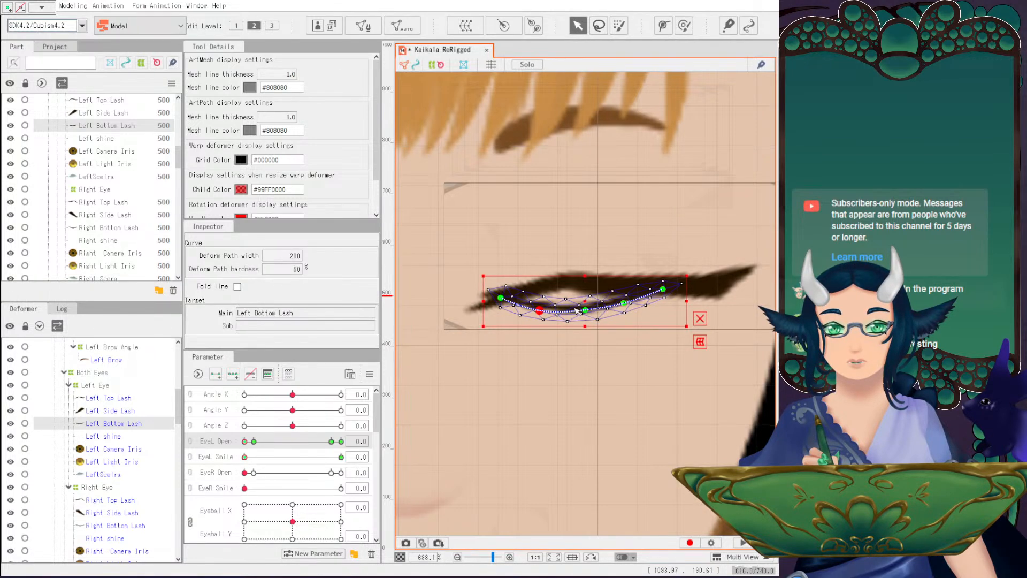
{"action": "left_click_drag", "start_coordinate": [540, 311], "coordinate": [541, 298]}
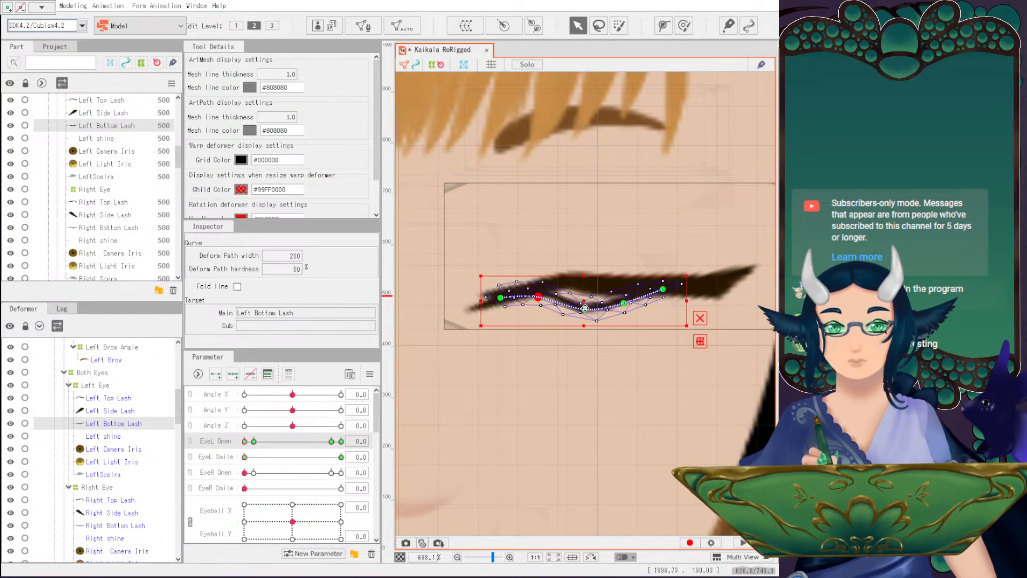
{"action": "left_click", "coordinate": [590, 316]}
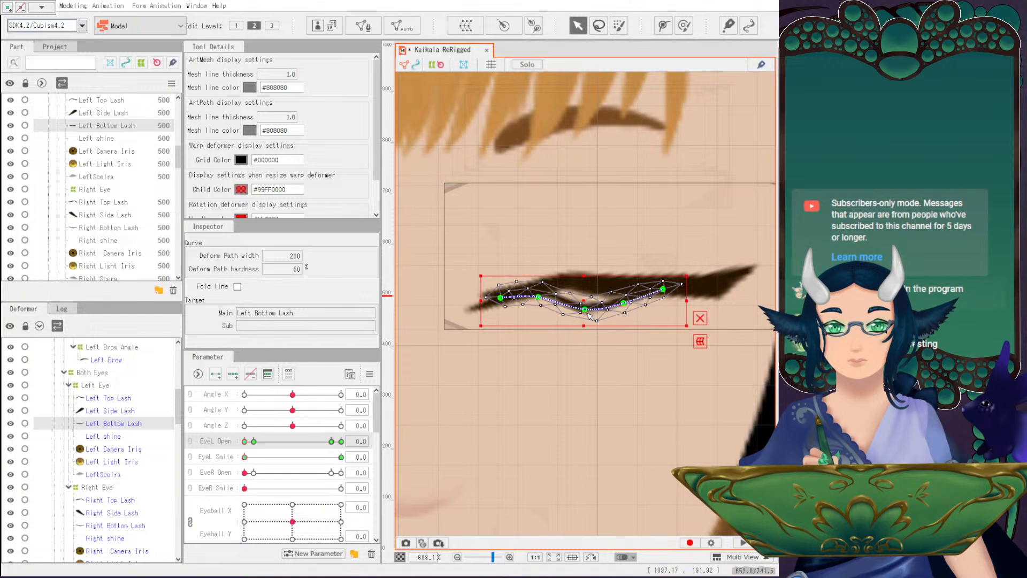
{"action": "scroll", "coordinate": [590, 315], "scroll_direction": "up", "scroll_amount": 1}
{"action": "left_click_drag", "start_coordinate": [581, 307], "coordinate": [582, 275]}
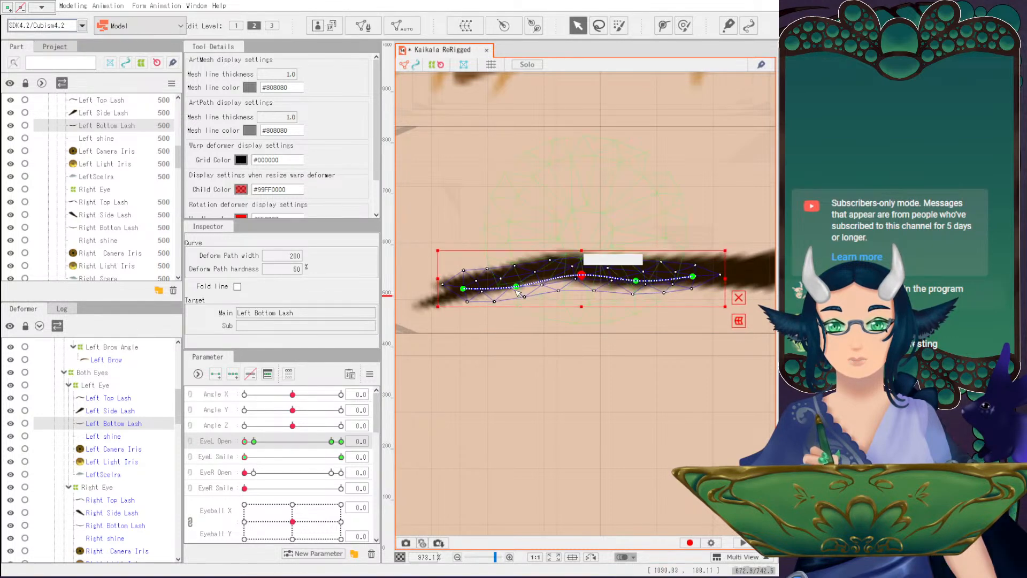
{"action": "left_click_drag", "start_coordinate": [521, 288], "coordinate": [521, 277]}
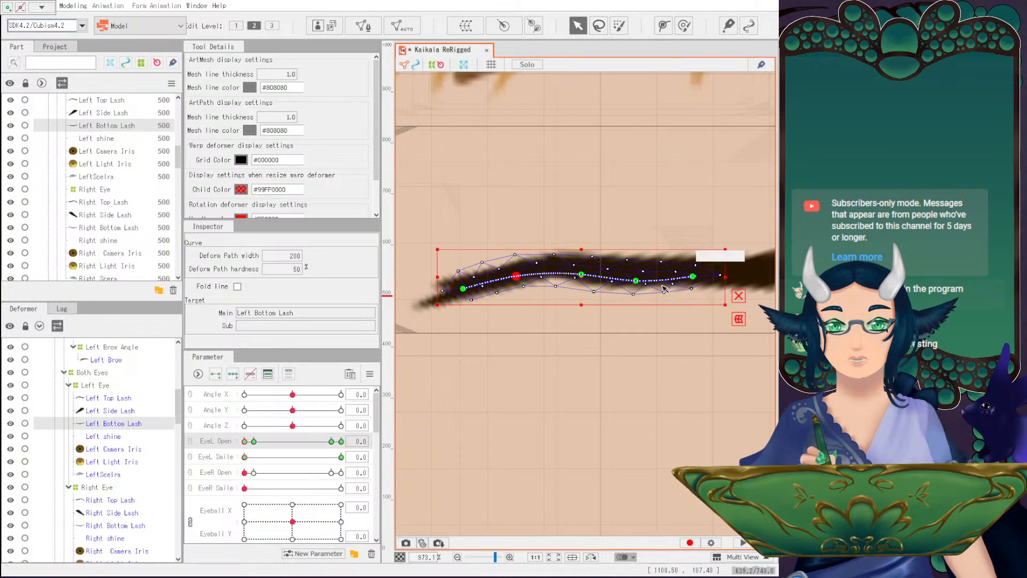
{"action": "left_click_drag", "start_coordinate": [639, 287], "coordinate": [635, 274]}
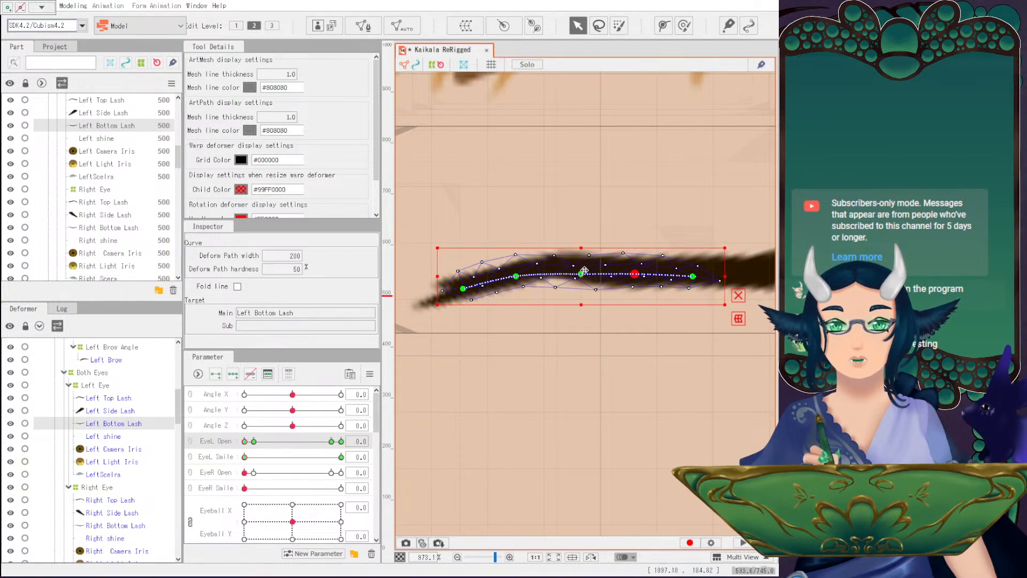
{"action": "left_click_drag", "start_coordinate": [586, 266], "coordinate": [589, 261]}
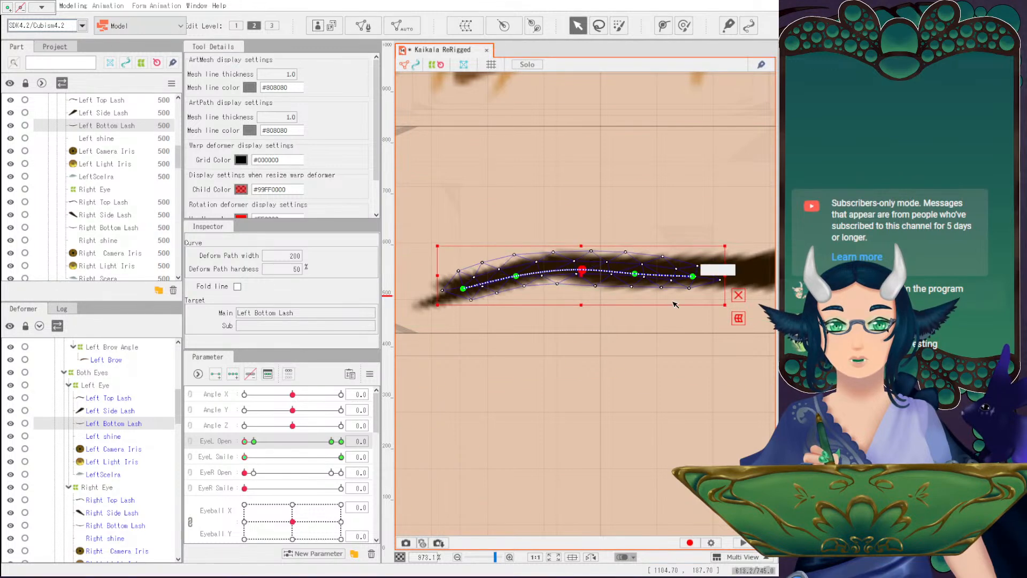
{"action": "scroll", "coordinate": [661, 299], "scroll_direction": "down", "scroll_amount": 2}
Compare the left eye's closing motion between EyeL Open 0.1 and 0.0 with nothing selected.
{"action": "left_click", "coordinate": [253, 442]}
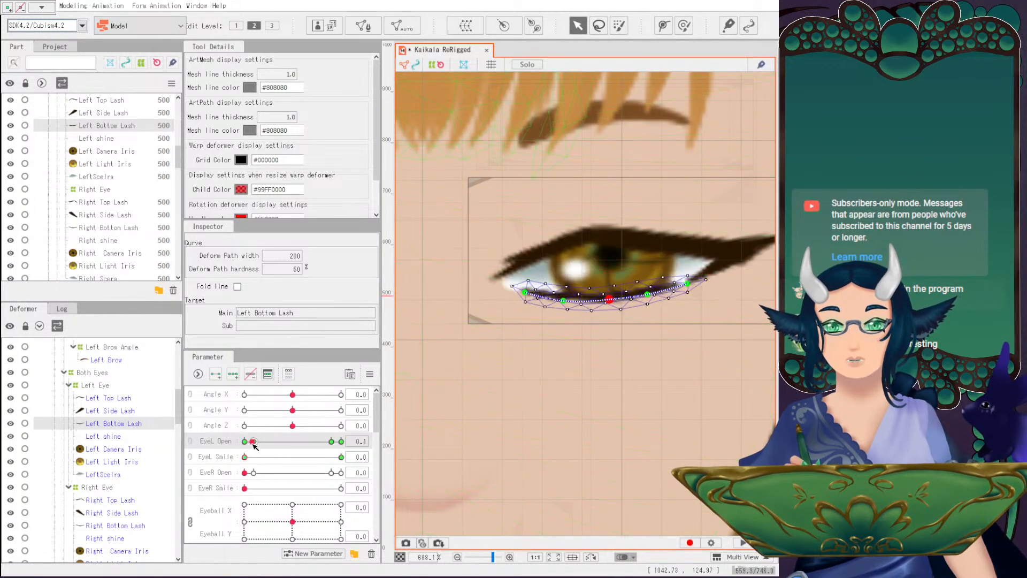
{"action": "left_click", "coordinate": [244, 442]}
{"action": "scroll", "coordinate": [633, 284], "scroll_direction": "down", "scroll_amount": 2}
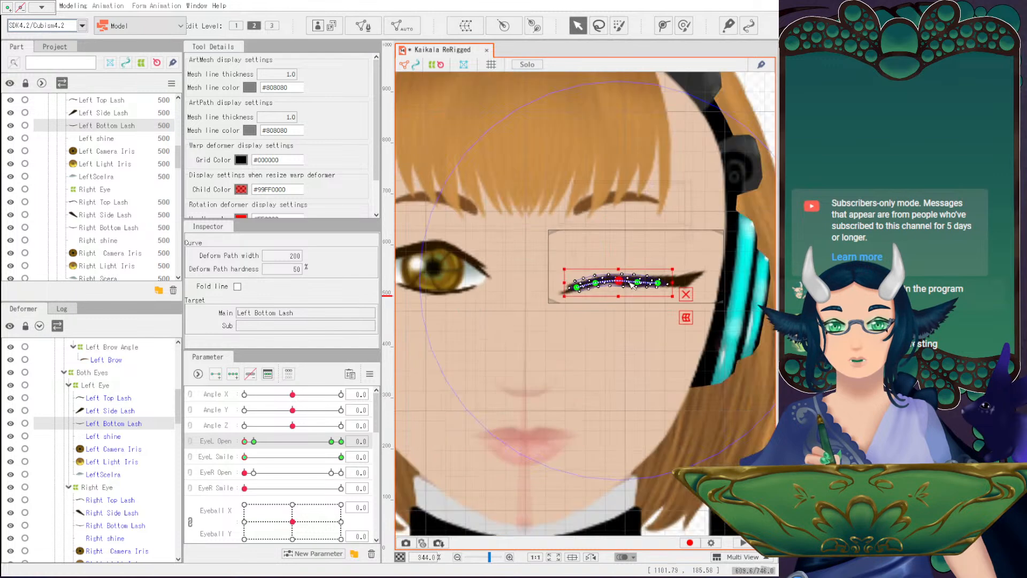
{"action": "left_click", "coordinate": [621, 286]}
{"action": "scroll", "coordinate": [615, 287], "scroll_direction": "up", "scroll_amount": 1}
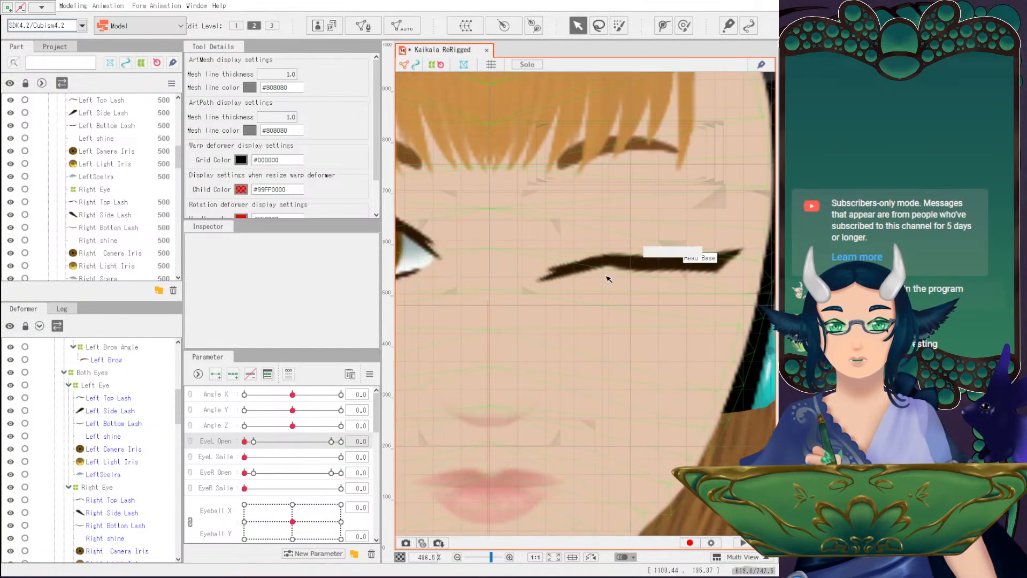
{"action": "left_click", "coordinate": [253, 441]}
{"action": "left_click_drag", "start_coordinate": [256, 442], "coordinate": [239, 447]}
Copy the EyeR Open 0.1 shapes of the right eye's three lashes, Right shine and Right Scera to the 0.0 keyform.
{"action": "scroll", "coordinate": [595, 302], "scroll_direction": "down", "scroll_amount": 2}
{"action": "left_click_drag", "start_coordinate": [595, 302], "coordinate": [671, 323]}
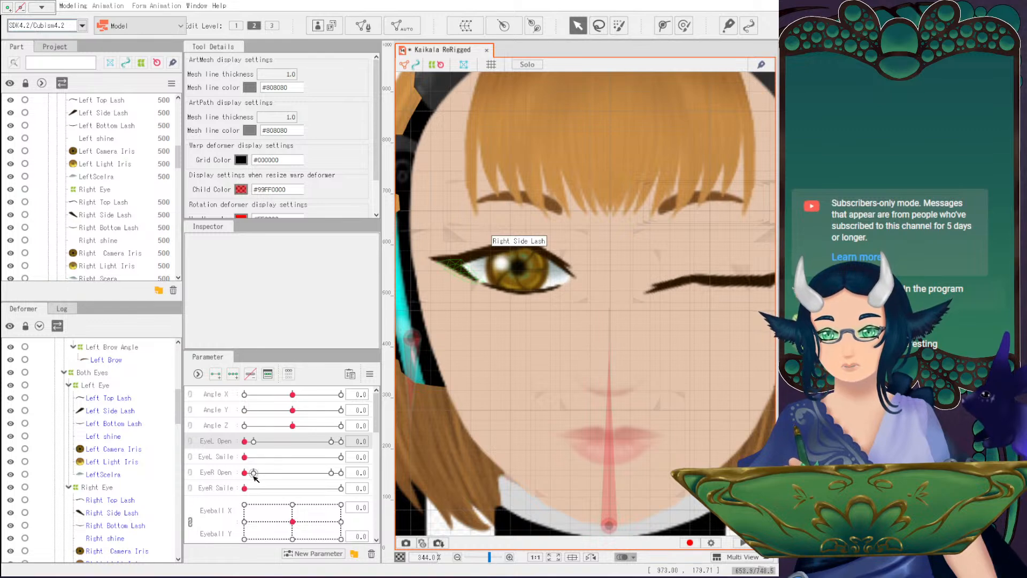
{"action": "left_click", "coordinate": [117, 501]}
{"action": "scroll", "coordinate": [139, 513], "scroll_direction": "down", "scroll_amount": 2}
{"action": "left_click", "coordinate": [110, 448], "text": "shift"}
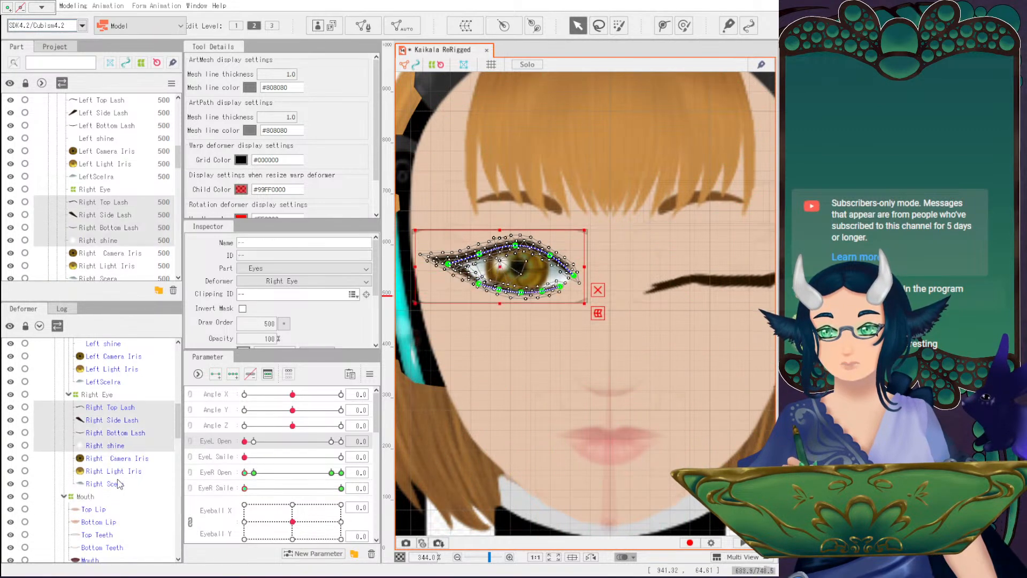
{"action": "left_click", "coordinate": [115, 483], "text": "ctrl"}
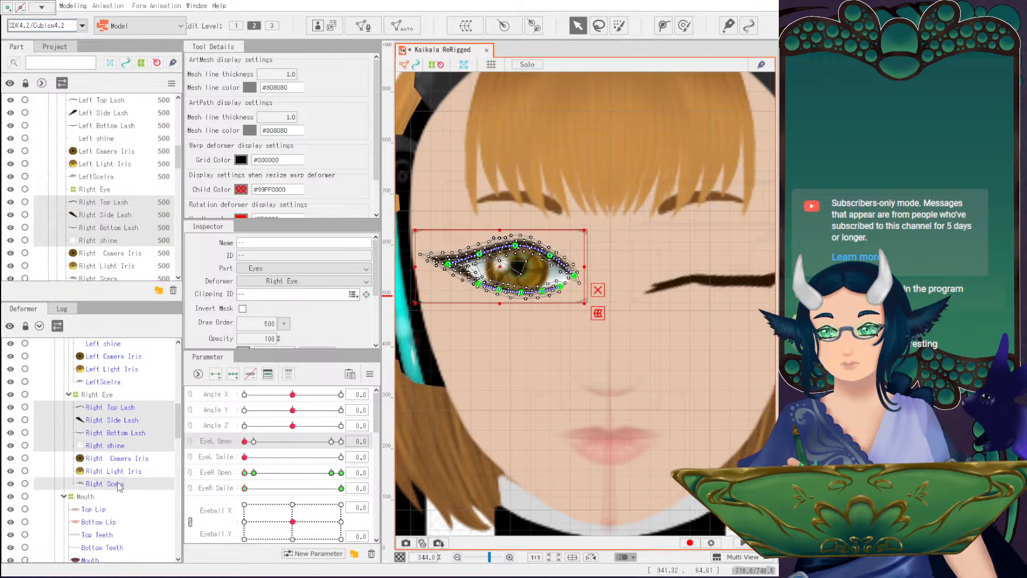
{"action": "left_click", "coordinate": [255, 474]}
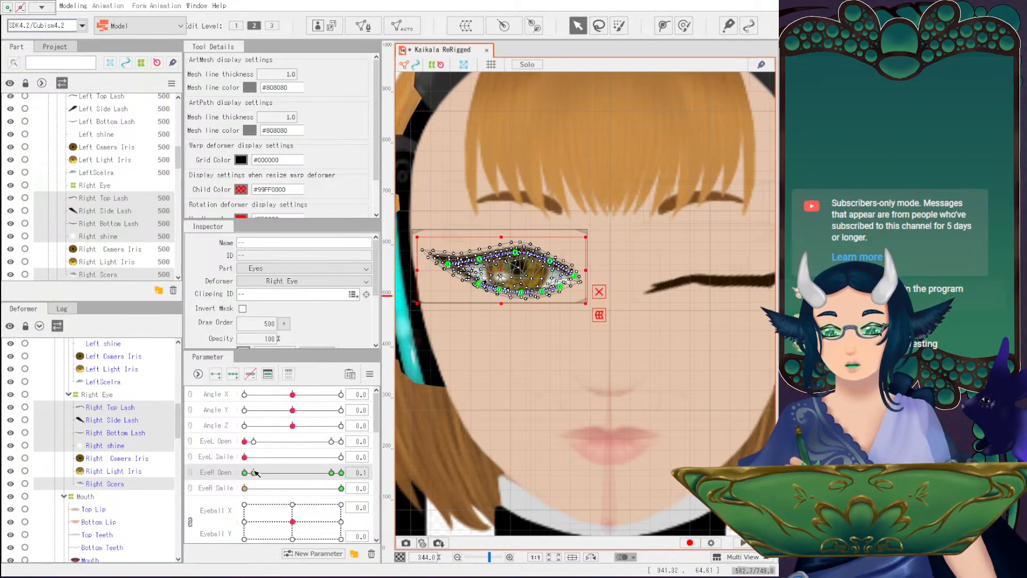
{"action": "left_click", "coordinate": [244, 473]}
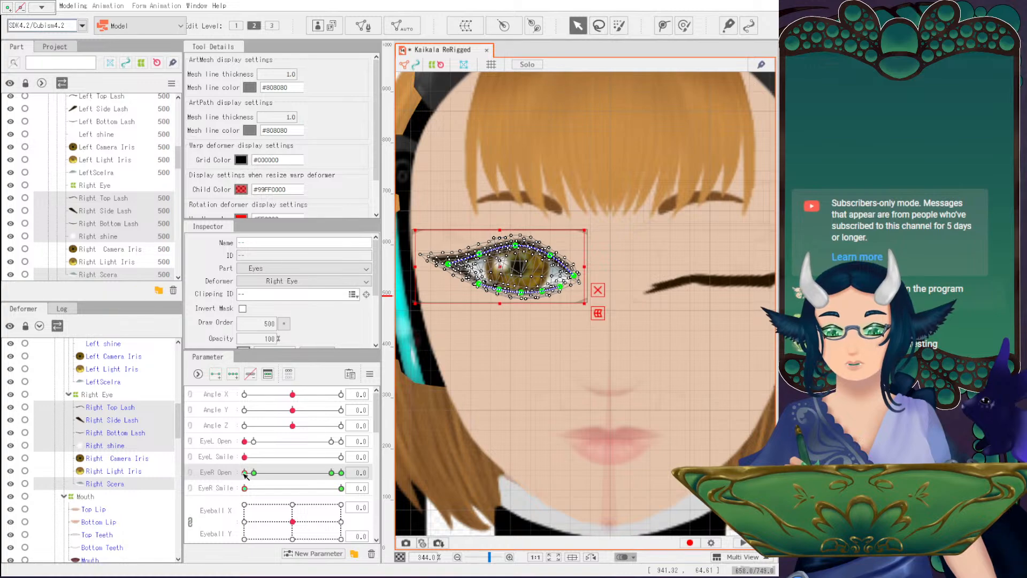
{"action": "scroll", "coordinate": [551, 342], "scroll_direction": "up", "scroll_amount": 2}
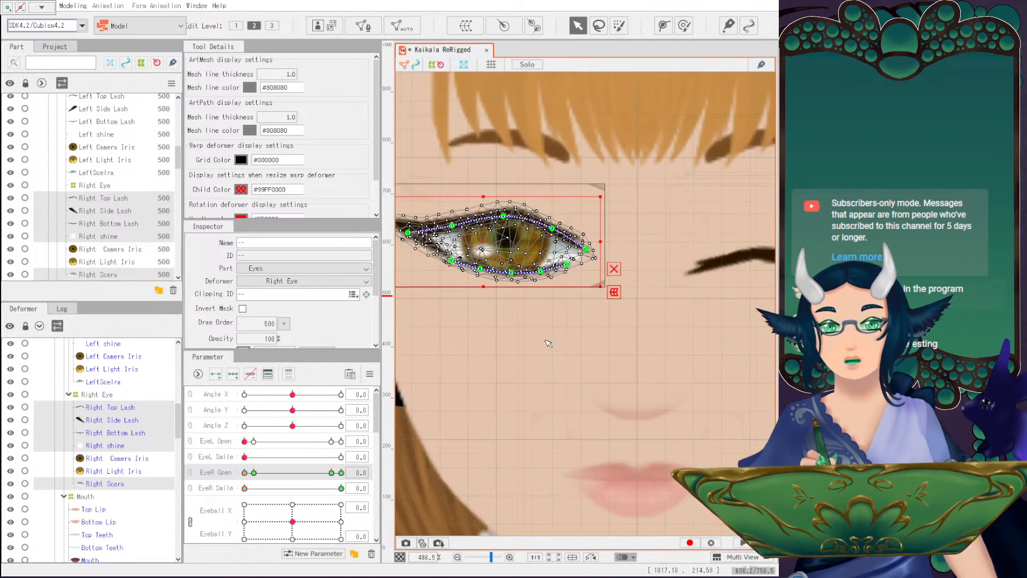
{"action": "scroll", "coordinate": [551, 373], "scroll_direction": "down", "scroll_amount": 4}
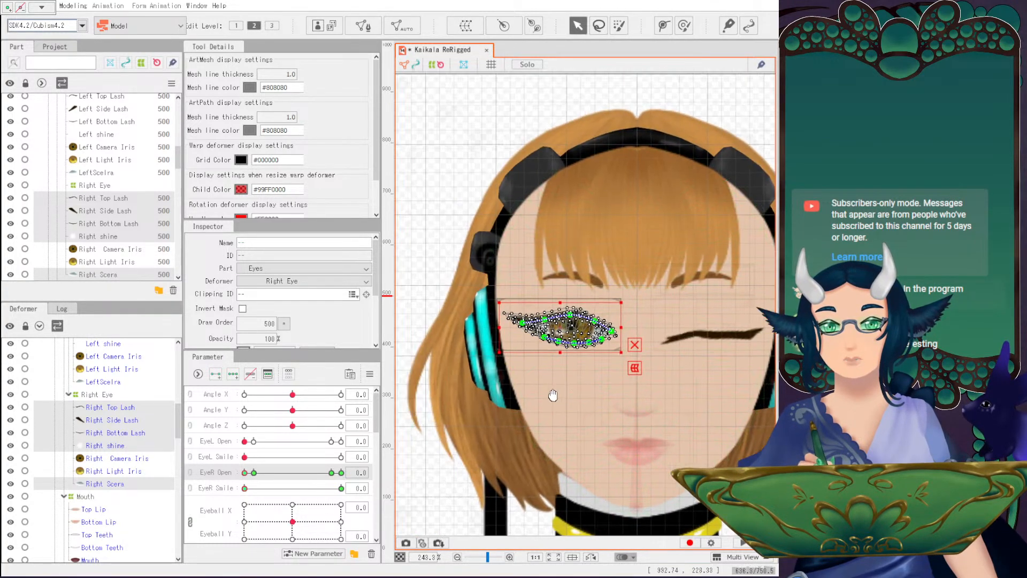
Lower the three middle deform path points of Right Top Lash together at EyeR Open 0.0.
{"action": "left_click", "coordinate": [438, 247]}
{"action": "scroll", "coordinate": [562, 384], "scroll_direction": "up", "scroll_amount": 2}
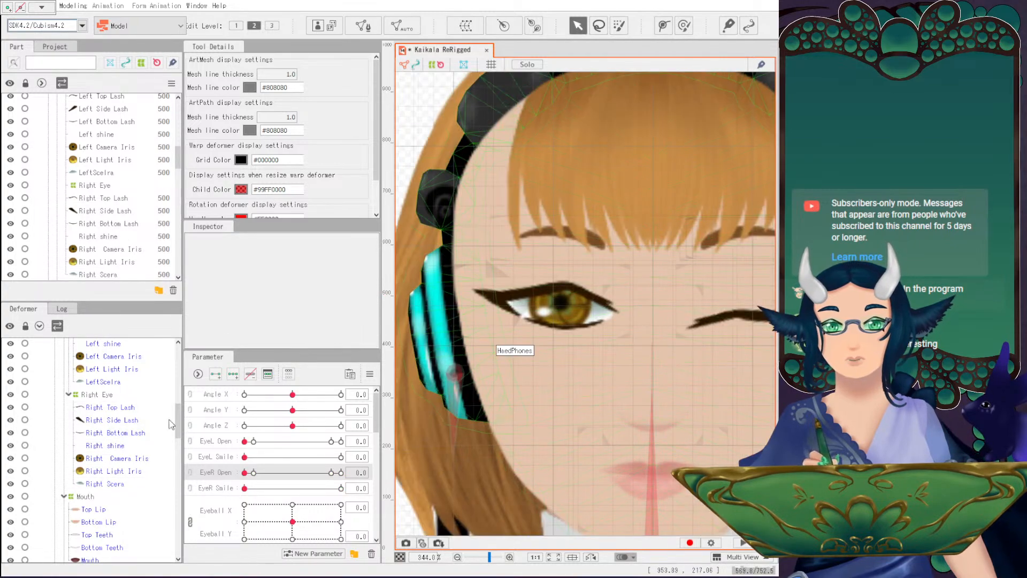
{"action": "left_click", "coordinate": [117, 408]}
{"action": "scroll", "coordinate": [587, 348], "scroll_direction": "up", "scroll_amount": 2}
{"action": "left_click_drag", "start_coordinate": [592, 348], "coordinate": [553, 358]}
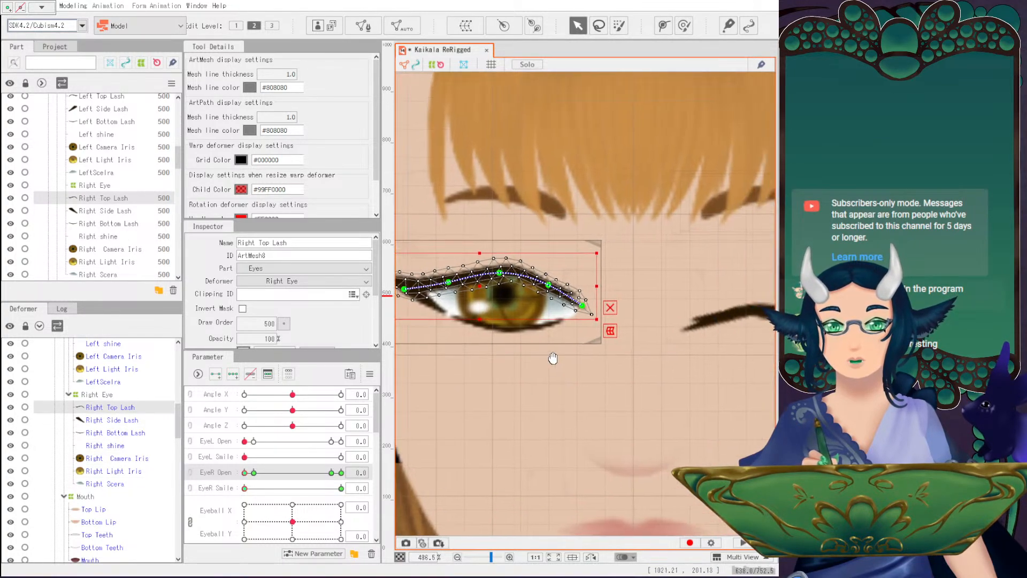
{"action": "left_click", "coordinate": [450, 283]}
{"action": "left_click", "coordinate": [500, 273]}
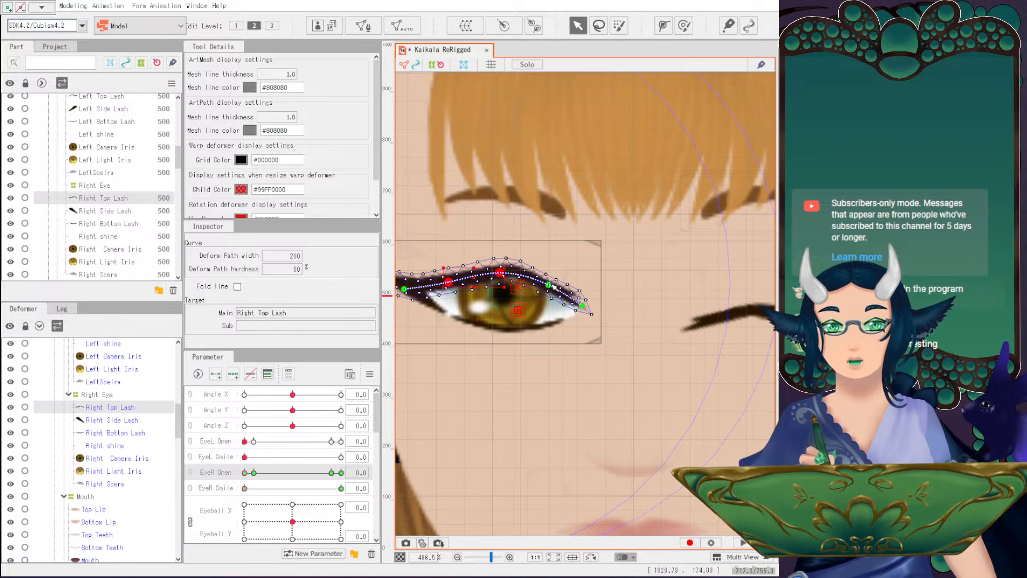
{"action": "left_click_drag", "start_coordinate": [494, 279], "coordinate": [493, 293]}
{"action": "left_click", "coordinate": [107, 408]}
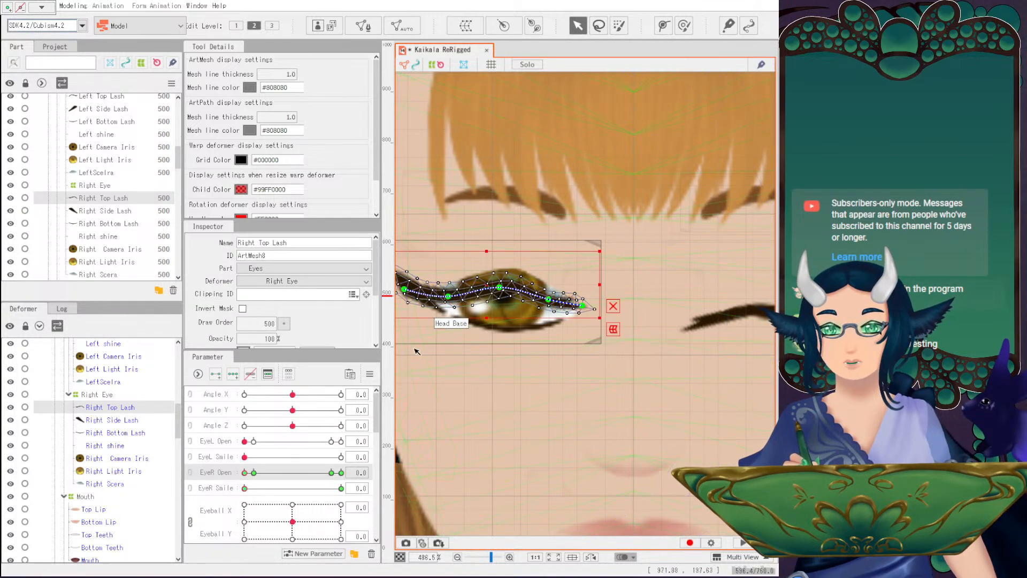
Lower the middle and inner deform path points of Right Top Lash to flatten its curve at EyeR Open 0.0.
{"action": "scroll", "coordinate": [415, 349], "scroll_direction": "up", "scroll_amount": 2}
{"action": "left_click_drag", "start_coordinate": [541, 263], "coordinate": [537, 278]}
{"action": "left_click", "coordinate": [597, 275]}
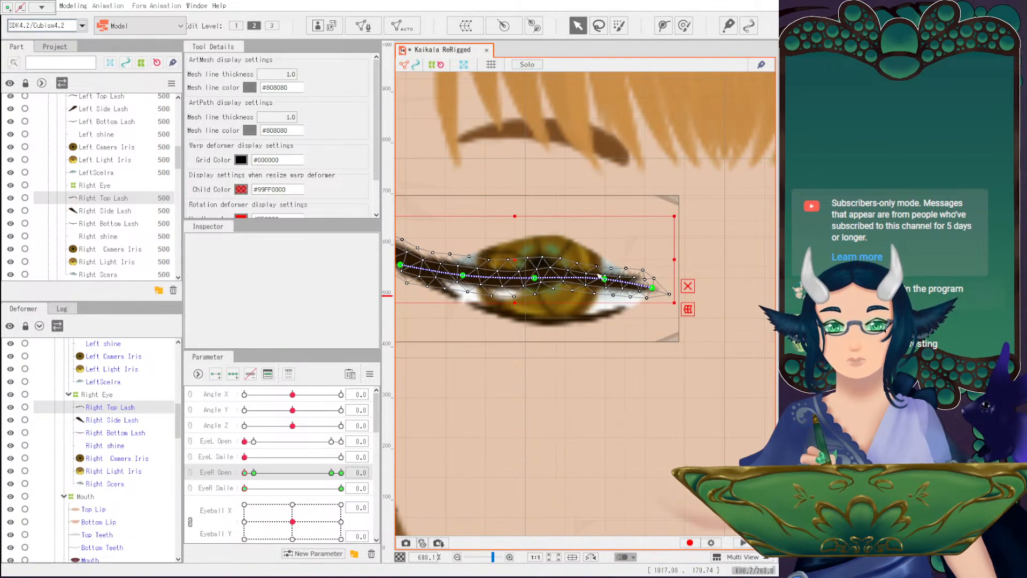
{"action": "left_click_drag", "start_coordinate": [604, 279], "coordinate": [604, 282]}
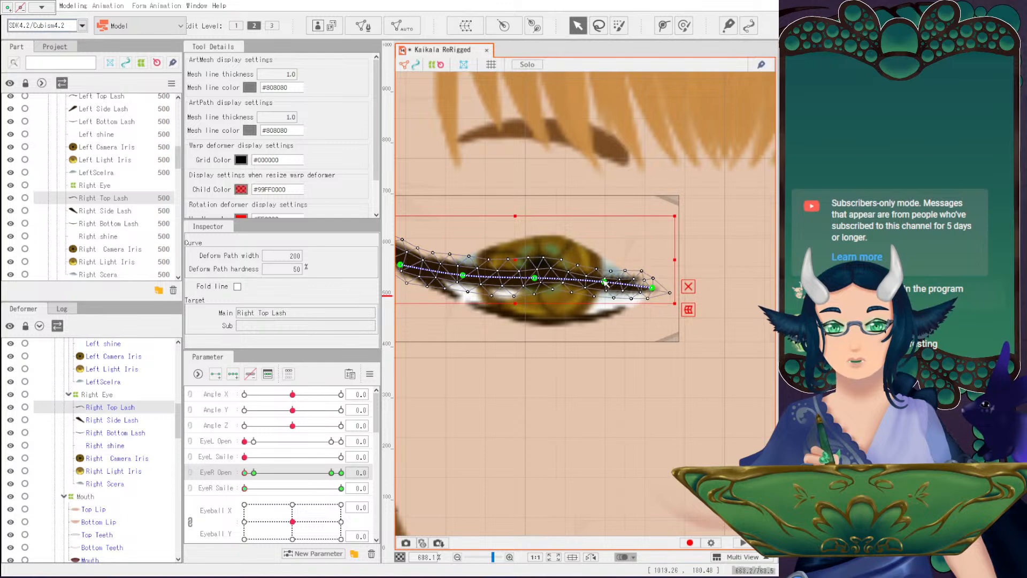
{"action": "left_click_drag", "start_coordinate": [538, 278], "coordinate": [538, 279]}
{"action": "scroll", "coordinate": [537, 280], "scroll_direction": "down", "scroll_amount": 5}
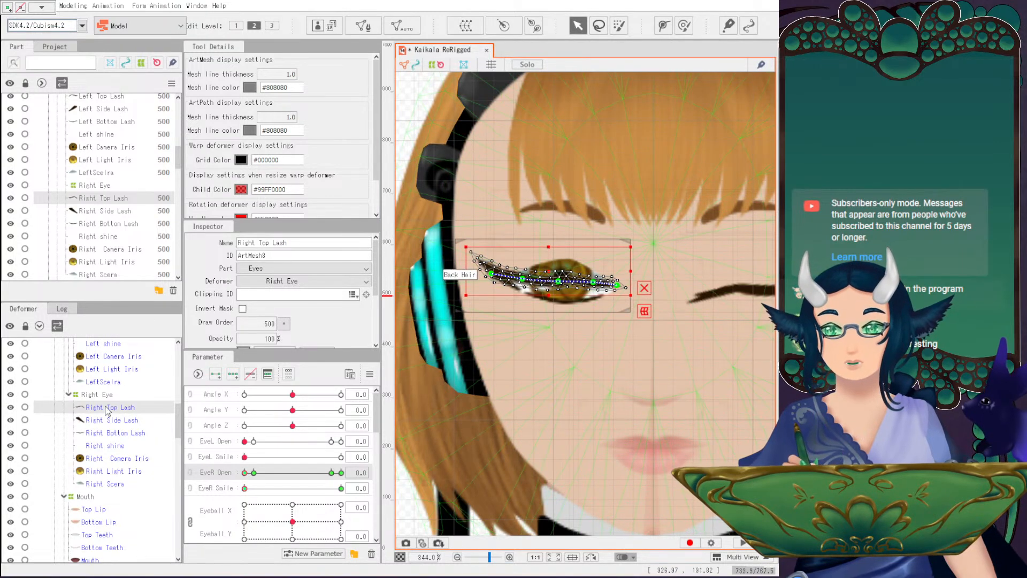
Move the whole Right Top Lash down onto the bottom lash line at EyeR Open 0.0.
{"action": "left_click_drag", "start_coordinate": [550, 268], "coordinate": [551, 283]}
{"action": "scroll", "coordinate": [577, 294], "scroll_direction": "up", "scroll_amount": 2}
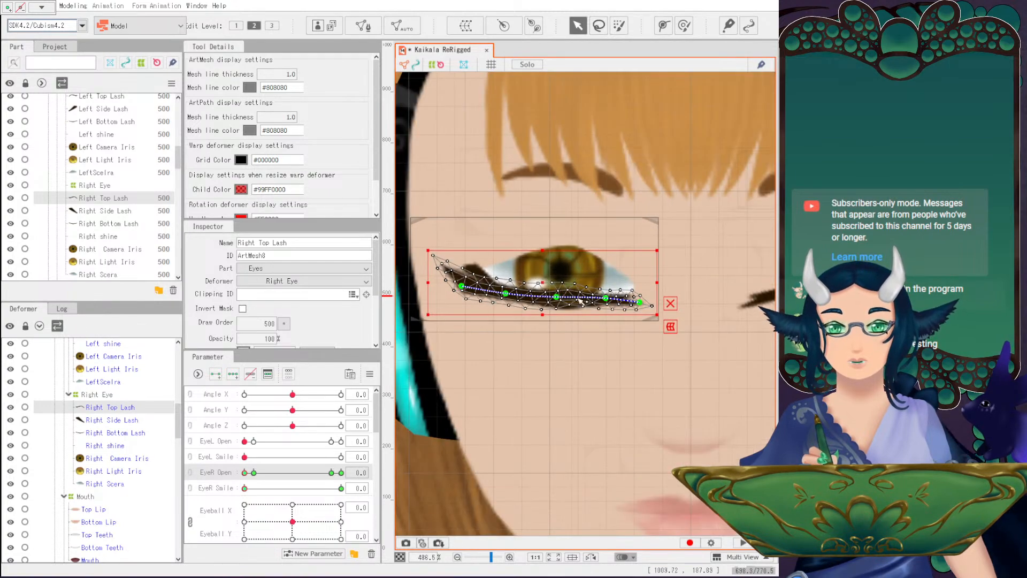
{"action": "scroll", "coordinate": [663, 337], "scroll_direction": "down", "scroll_amount": 5}
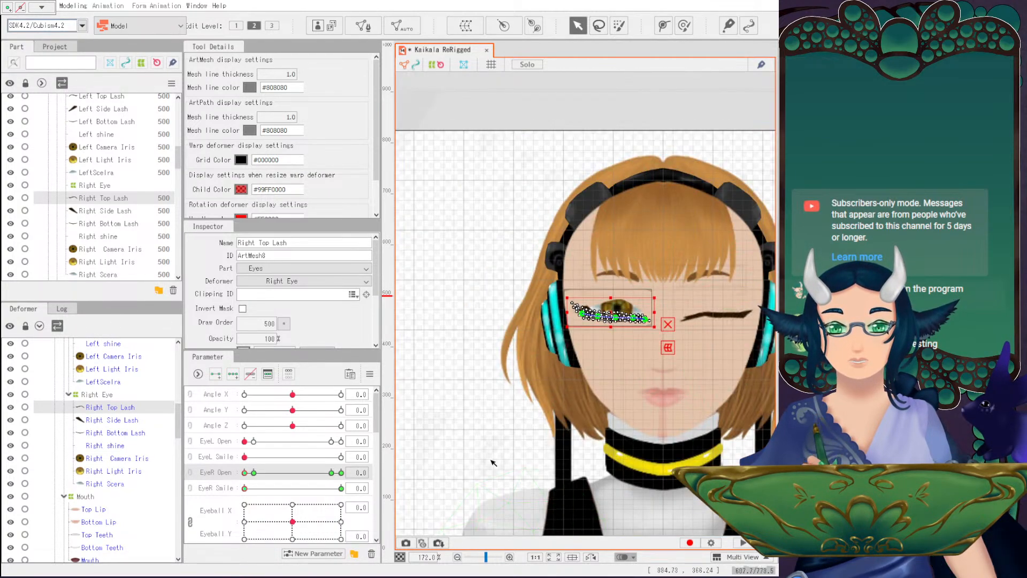
{"action": "left_click", "coordinate": [495, 484]}
Try to flatten Right Scera vertically from its top edge at EyeR Open 0.0.
{"action": "scroll", "coordinate": [579, 365], "scroll_direction": "up", "scroll_amount": 3}
{"action": "left_click_drag", "start_coordinate": [653, 346], "coordinate": [574, 357]}
{"action": "left_click", "coordinate": [126, 485]}
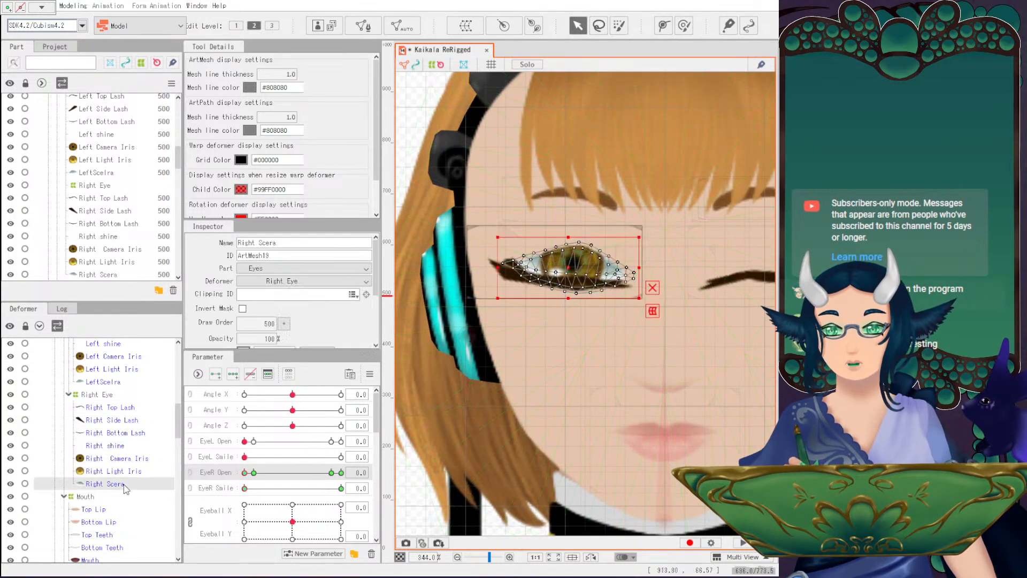
{"action": "left_click_drag", "start_coordinate": [568, 237], "coordinate": [569, 268]}
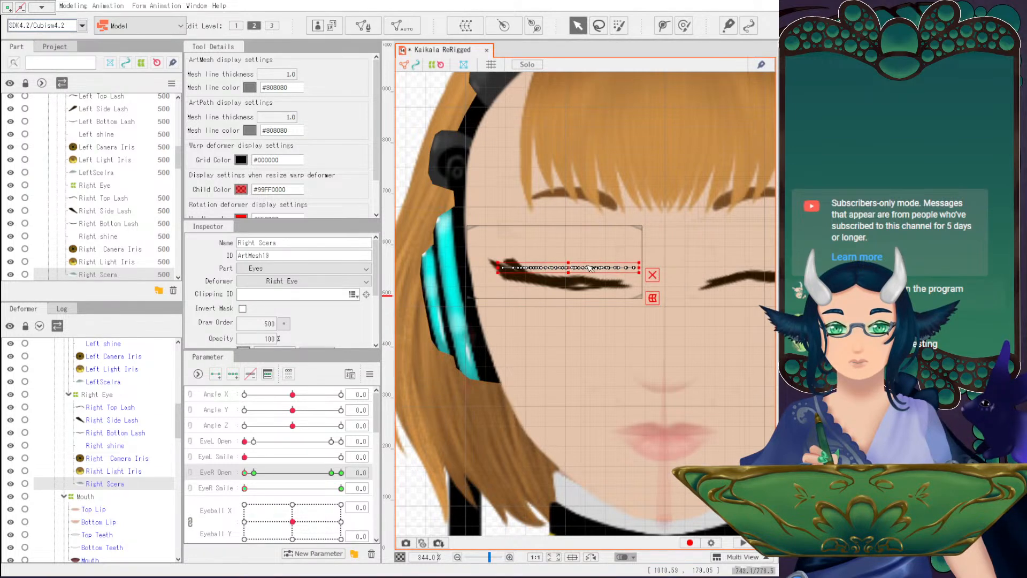
{"action": "key", "text": "ctrl+z"}
Add a five-point deform path across Right Scera from the inner to the outer eye corner.
{"action": "key", "text": "ctrl+m"}
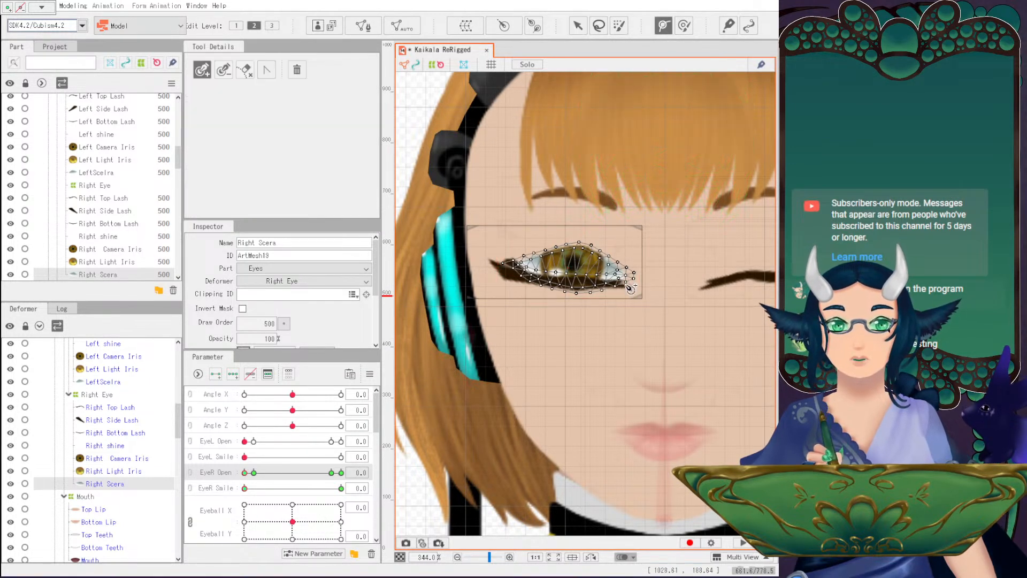
{"action": "left_click", "coordinate": [633, 276]}
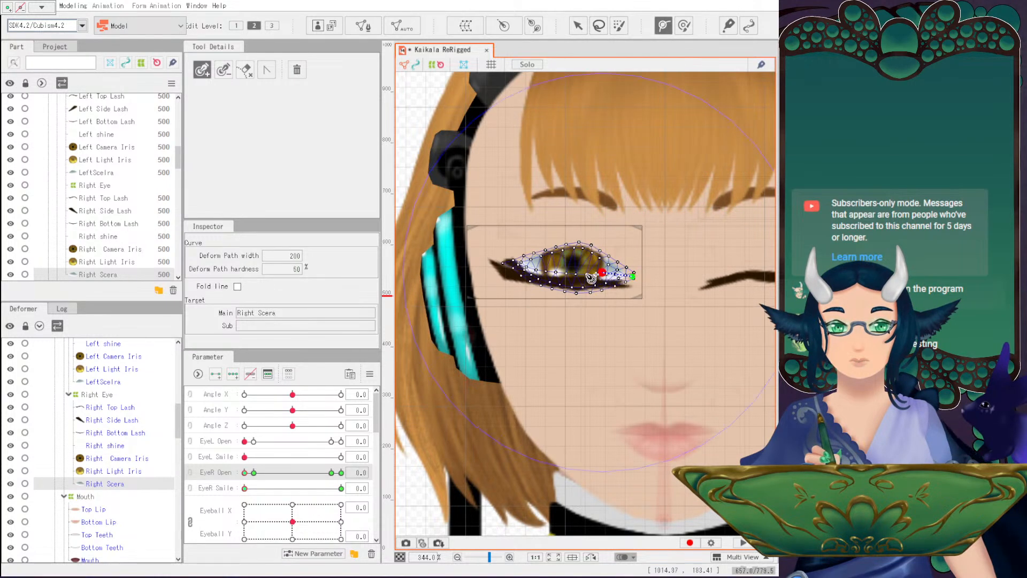
{"action": "left_click", "coordinate": [537, 268]}
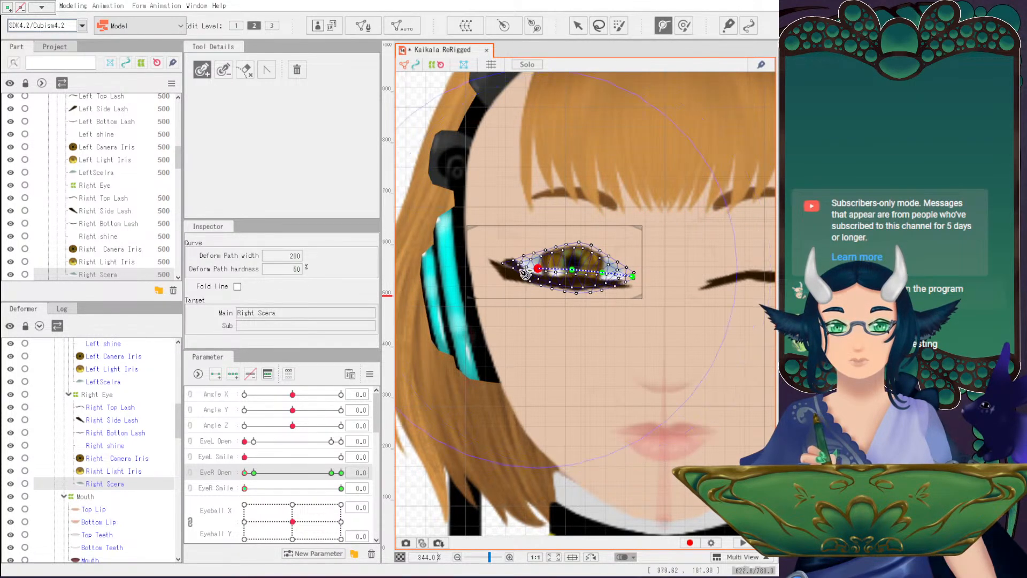
Flatten Right Scera to a thin strip at EyeR Open 0.0 and bend its deform path to hide it behind the closed lashes.
{"action": "left_click", "coordinate": [578, 25]}
{"action": "left_click_drag", "start_coordinate": [569, 238], "coordinate": [570, 281]}
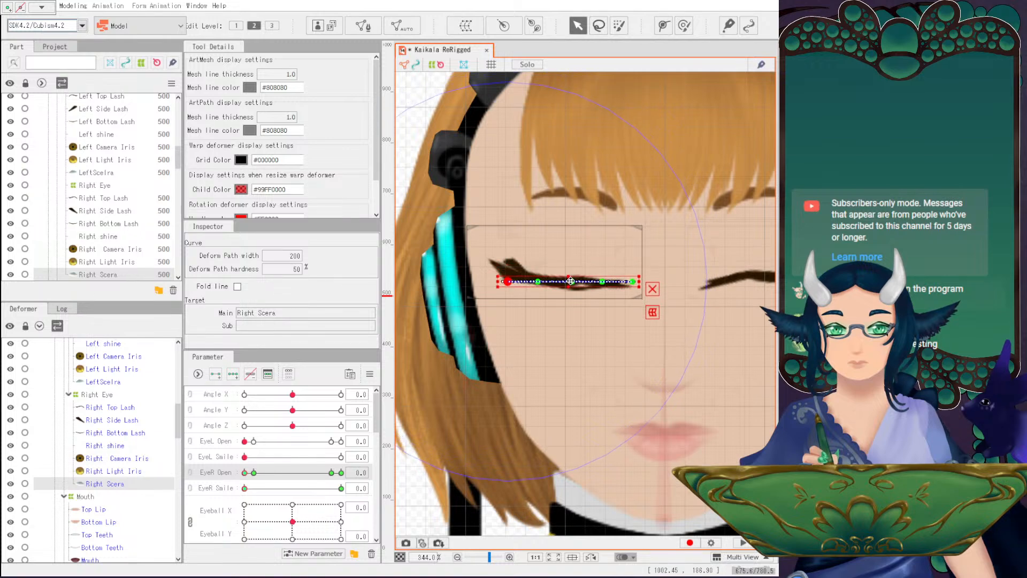
{"action": "scroll", "coordinate": [570, 282], "scroll_direction": "up", "scroll_amount": 2}
{"action": "left_click_drag", "start_coordinate": [483, 283], "coordinate": [528, 282]}
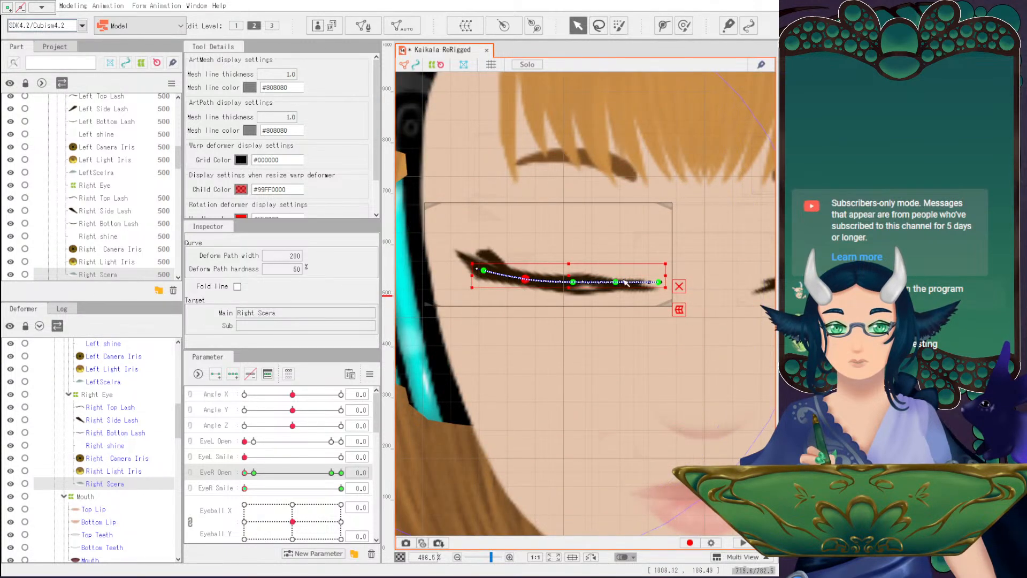
{"action": "left_click", "coordinate": [615, 282]}
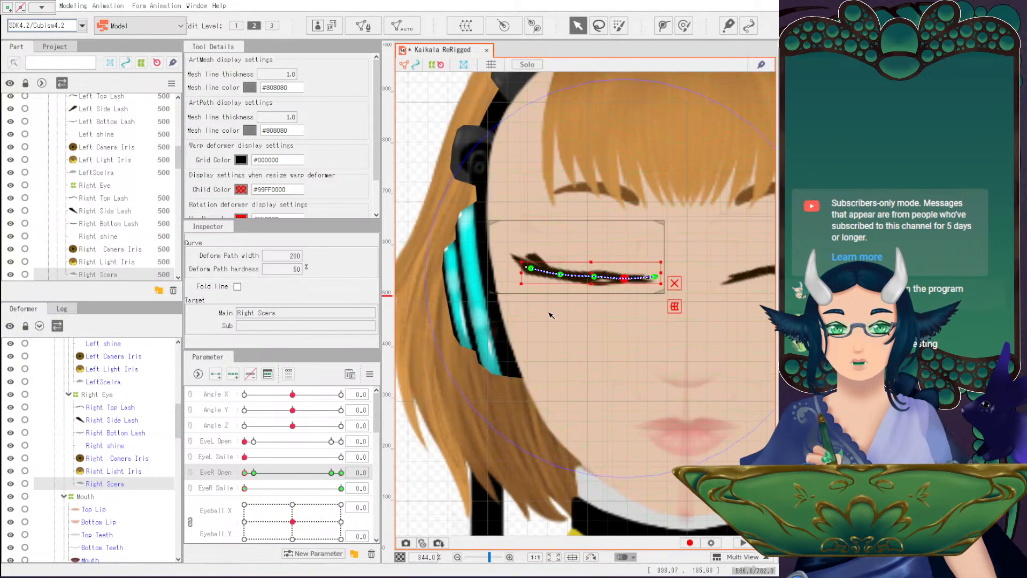
{"action": "scroll", "coordinate": [620, 273], "scroll_direction": "down", "scroll_amount": 2}
Lower Right Side Lash so it blends into the closed top lash at EyeR Open 0.0.
{"action": "left_click", "coordinate": [426, 131]}
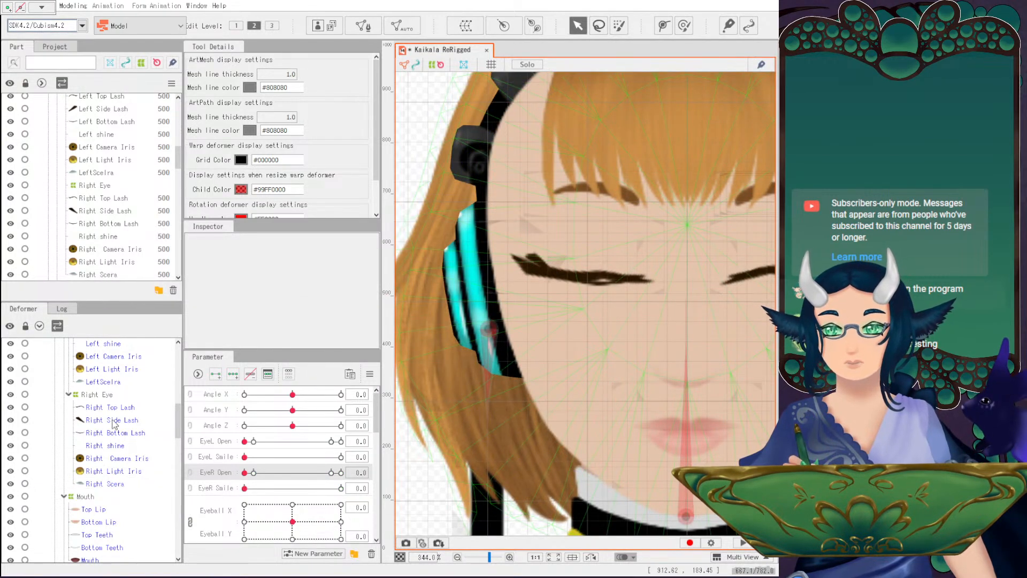
{"action": "left_click", "coordinate": [533, 256]}
{"action": "left_click_drag", "start_coordinate": [538, 245], "coordinate": [537, 258]}
Raise the three middle deform path points of Right Bottom Lash onto the top lash's curve at EyeR Open 0.0.
{"action": "left_click", "coordinate": [99, 434]}
{"action": "scroll", "coordinate": [644, 321], "scroll_direction": "up", "scroll_amount": 2}
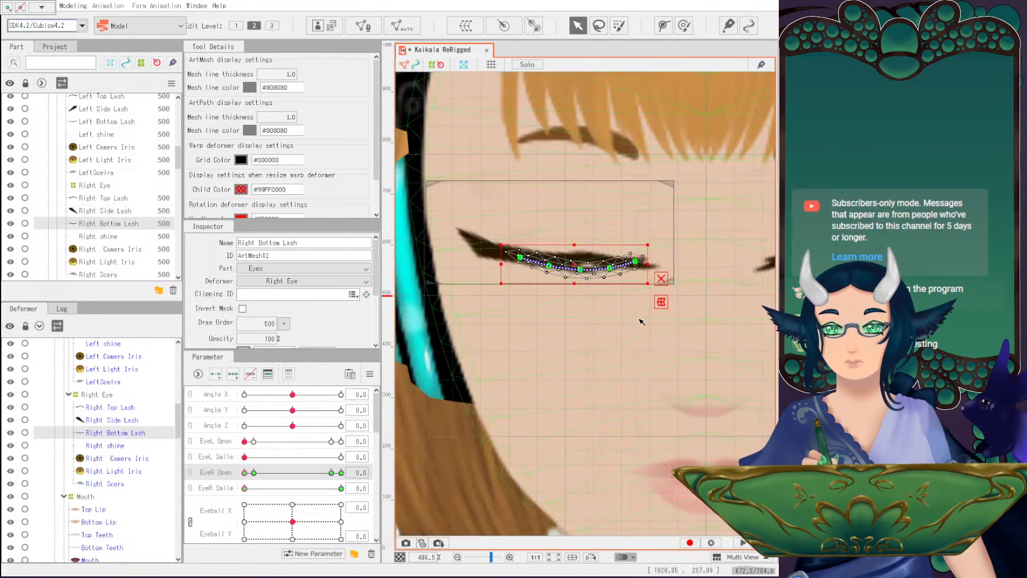
{"action": "left_click", "coordinate": [549, 266]}
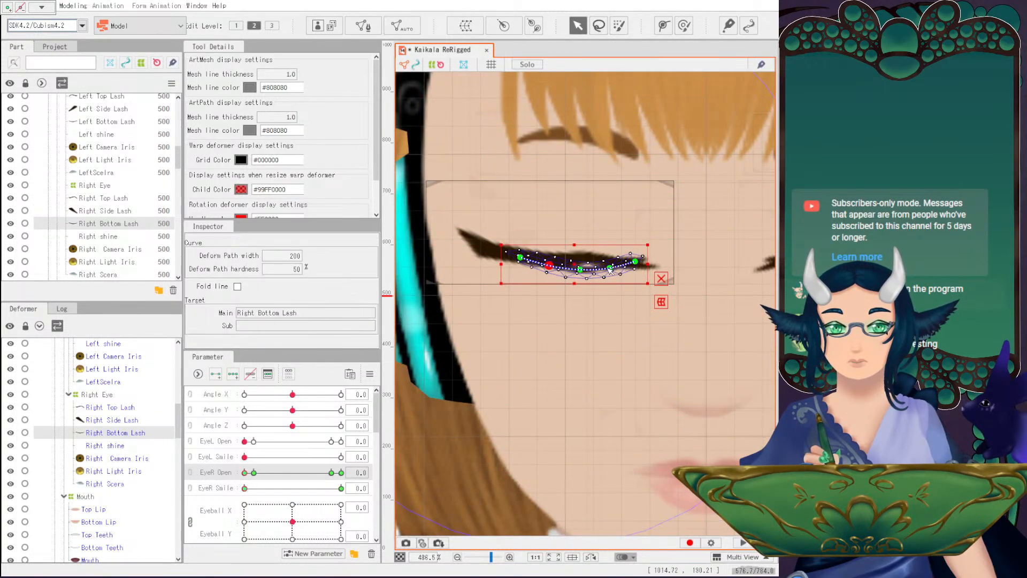
{"action": "left_click", "coordinate": [548, 265], "text": "shift"}
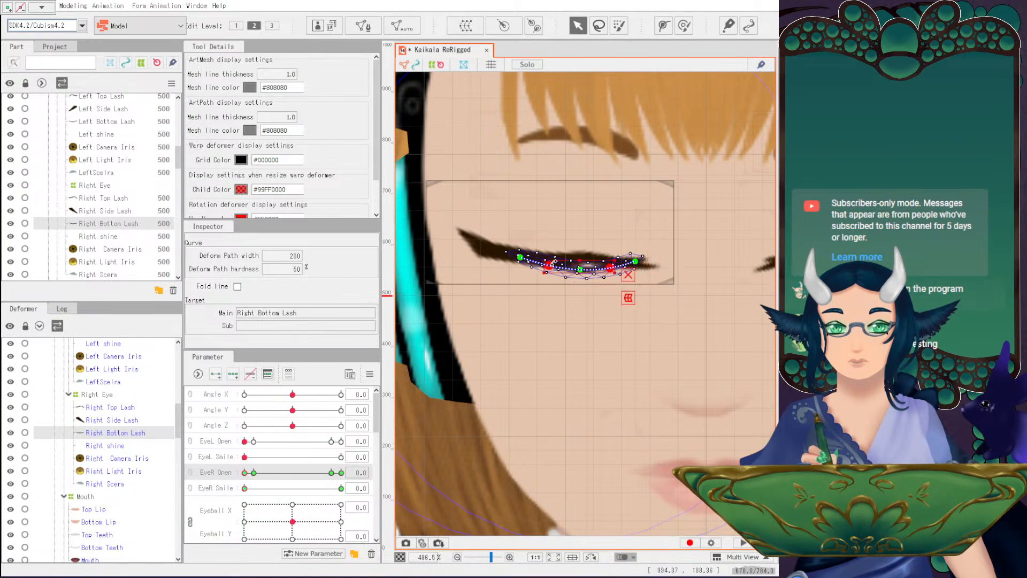
{"action": "left_click_drag", "start_coordinate": [580, 267], "coordinate": [580, 259]}
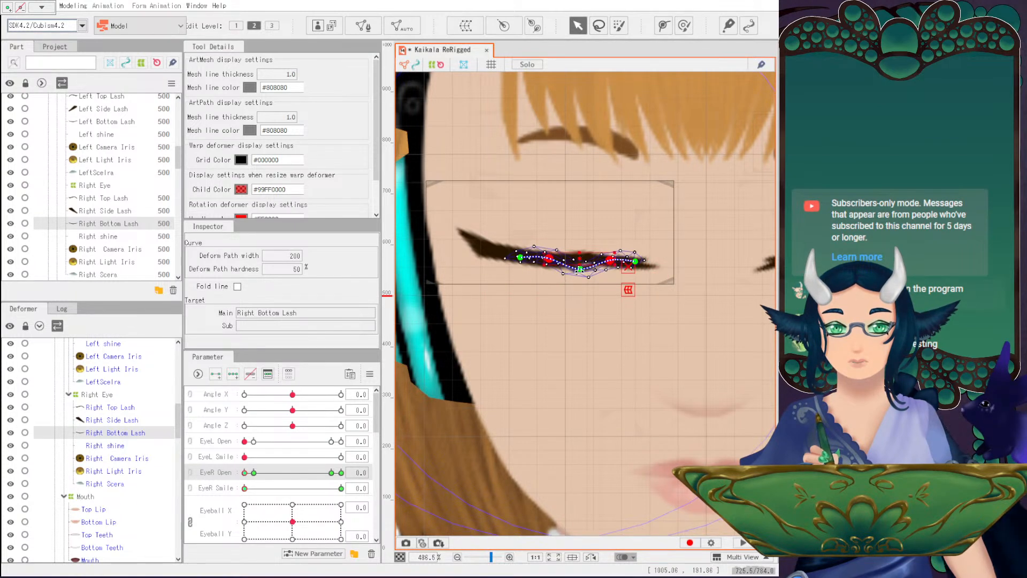
{"action": "left_click", "coordinate": [587, 281]}
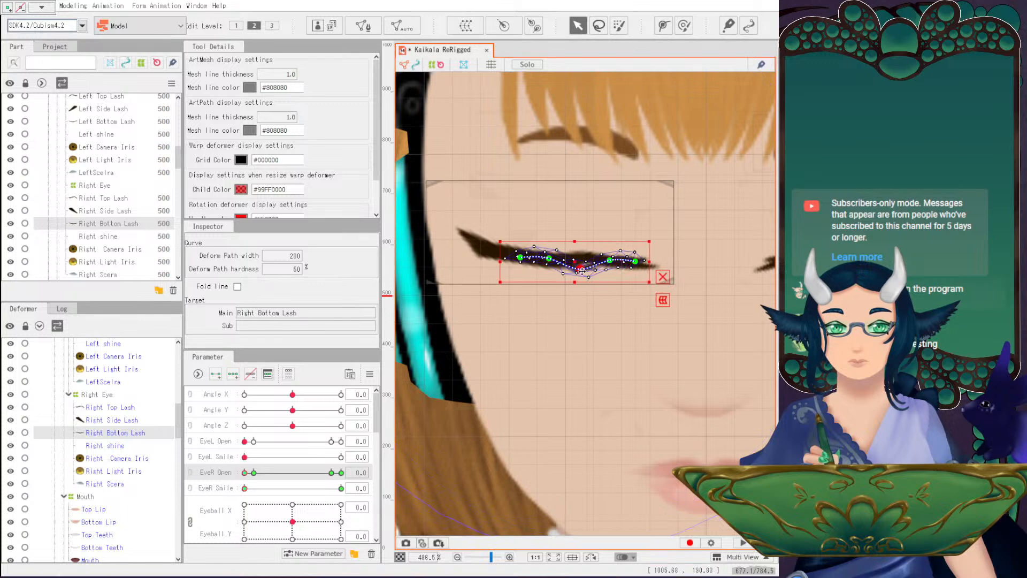
{"action": "left_click_drag", "start_coordinate": [588, 278], "coordinate": [587, 262]}
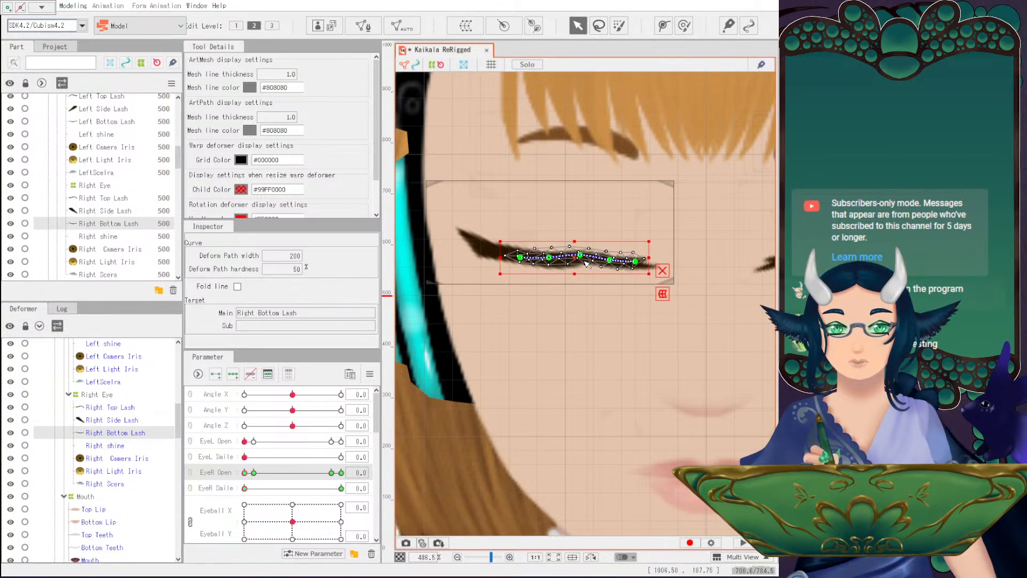
{"action": "scroll", "coordinate": [600, 271], "scroll_direction": "down", "scroll_amount": 2}
{"action": "left_click", "coordinate": [427, 108]}
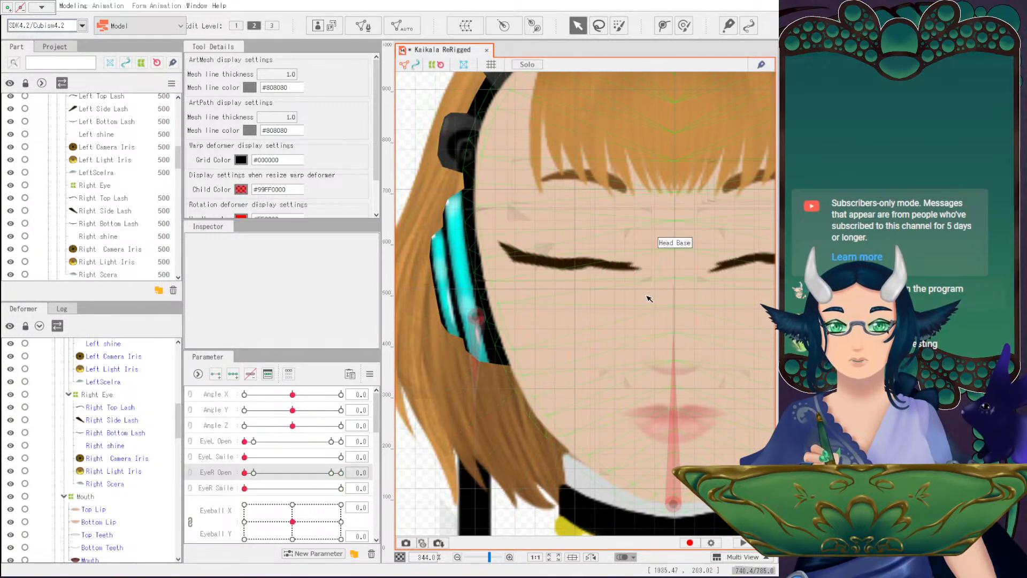
Raise the central deform path point of Right Top Lash slightly at EyeR Open 0.0.
{"action": "scroll", "coordinate": [649, 299], "scroll_direction": "down", "scroll_amount": 2}
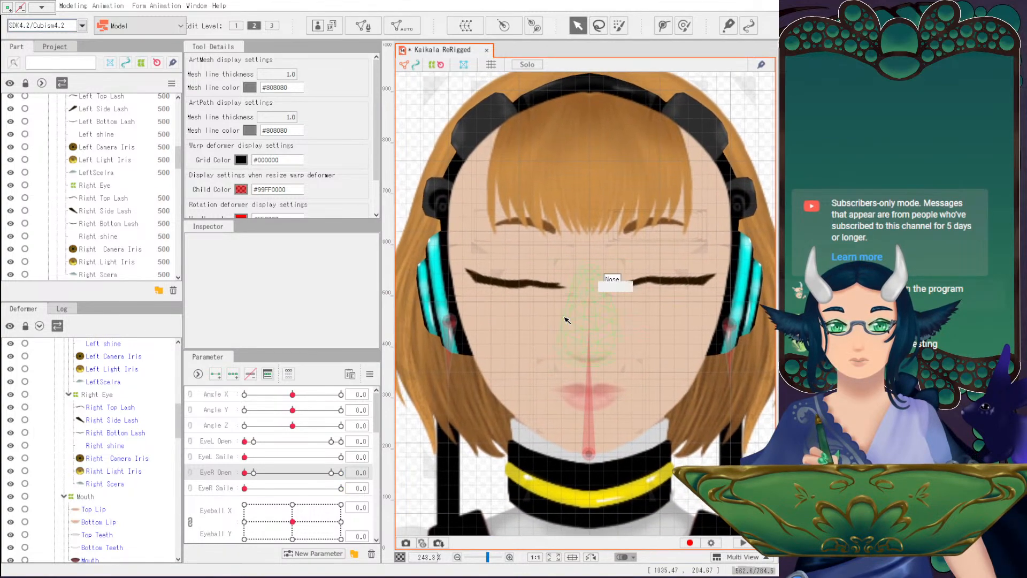
{"action": "scroll", "coordinate": [568, 319], "scroll_direction": "down", "scroll_amount": 3}
{"action": "scroll", "coordinate": [471, 375], "scroll_direction": "up", "scroll_amount": 5}
{"action": "left_click", "coordinate": [110, 407]}
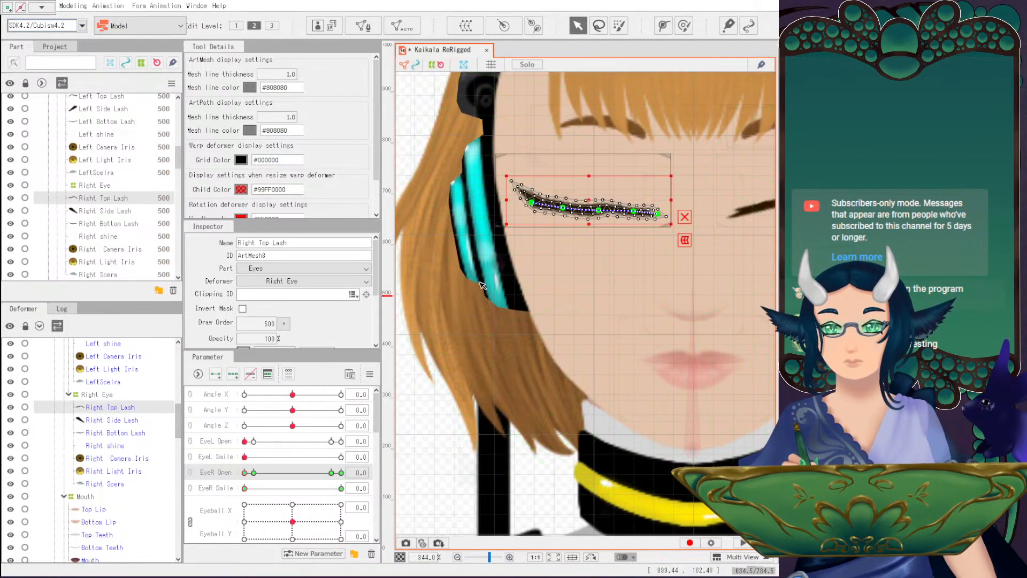
{"action": "scroll", "coordinate": [582, 288], "scroll_direction": "up", "scroll_amount": 2}
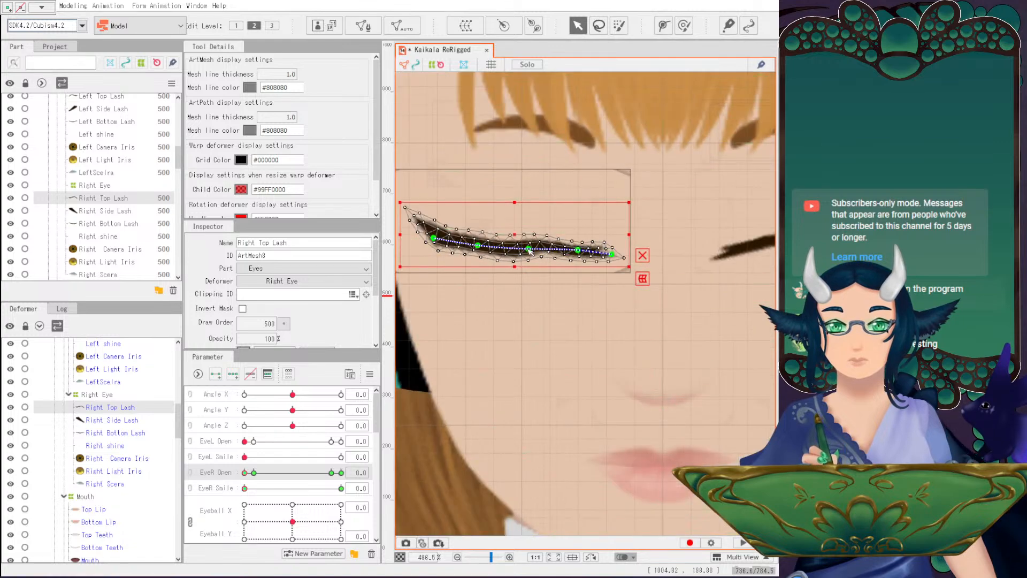
{"action": "left_click", "coordinate": [529, 248]}
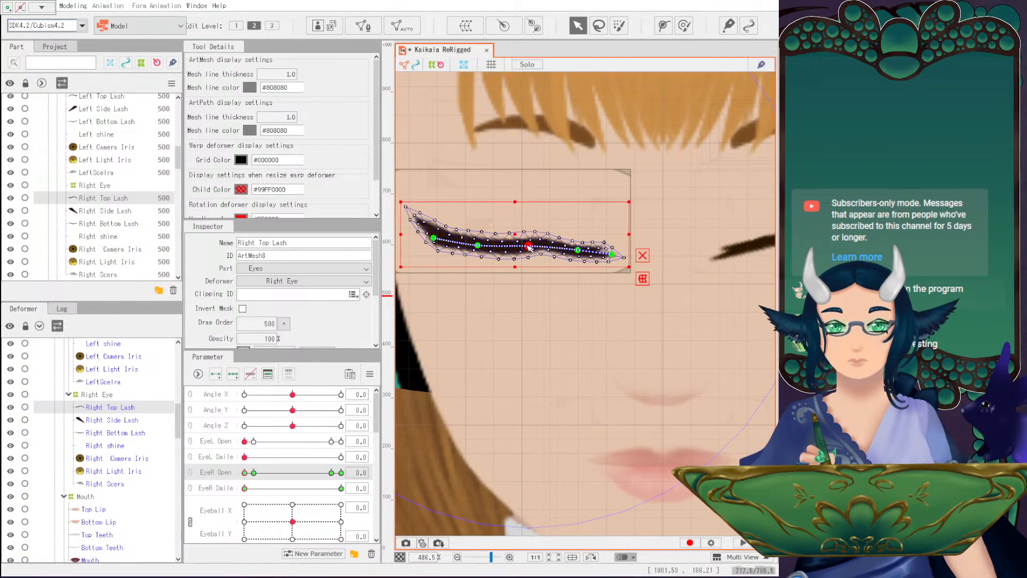
{"action": "scroll", "coordinate": [529, 248], "scroll_direction": "down", "scroll_amount": 3}
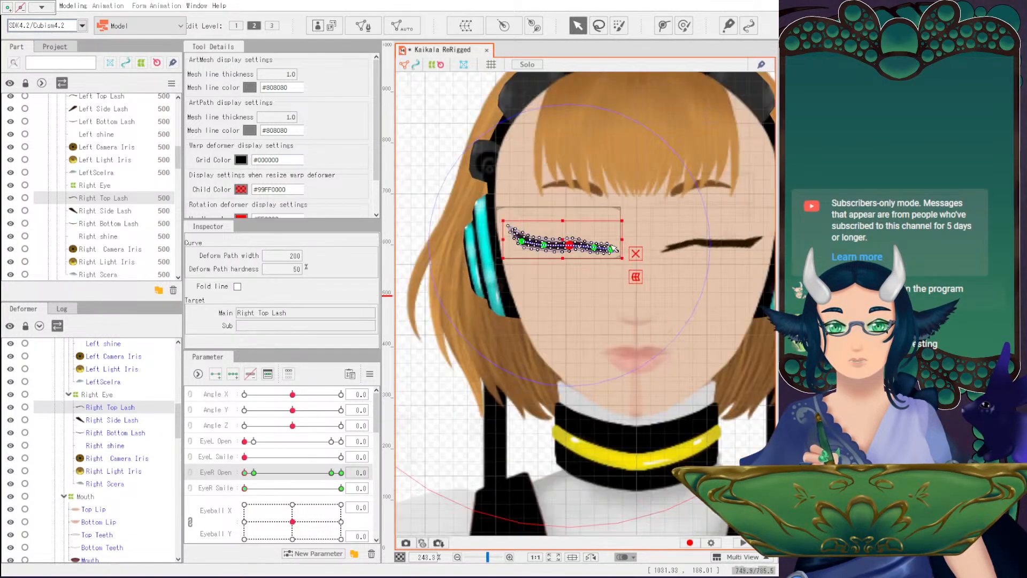
{"action": "left_click", "coordinate": [447, 115]}
Lower the inner-corner deform path point of Right Top Lash slightly at EyeR Open 0.0.
{"action": "scroll", "coordinate": [613, 274], "scroll_direction": "up", "scroll_amount": 2}
{"action": "left_click_drag", "start_coordinate": [619, 290], "coordinate": [557, 358]}
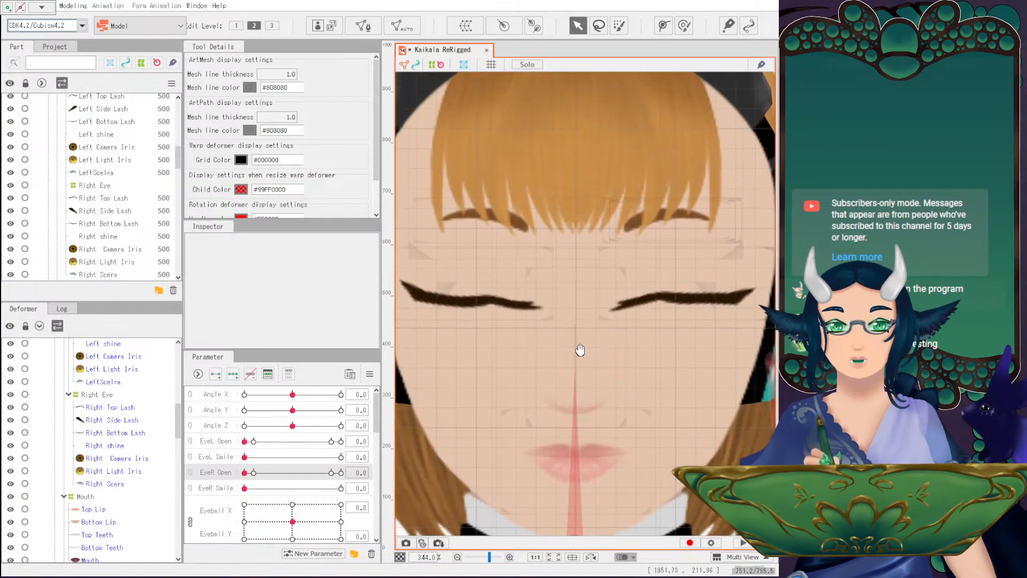
{"action": "left_click", "coordinate": [522, 308]}
{"action": "left_click_drag", "start_coordinate": [542, 307], "coordinate": [543, 313]}
{"action": "scroll", "coordinate": [570, 356], "scroll_direction": "down", "scroll_amount": 2}
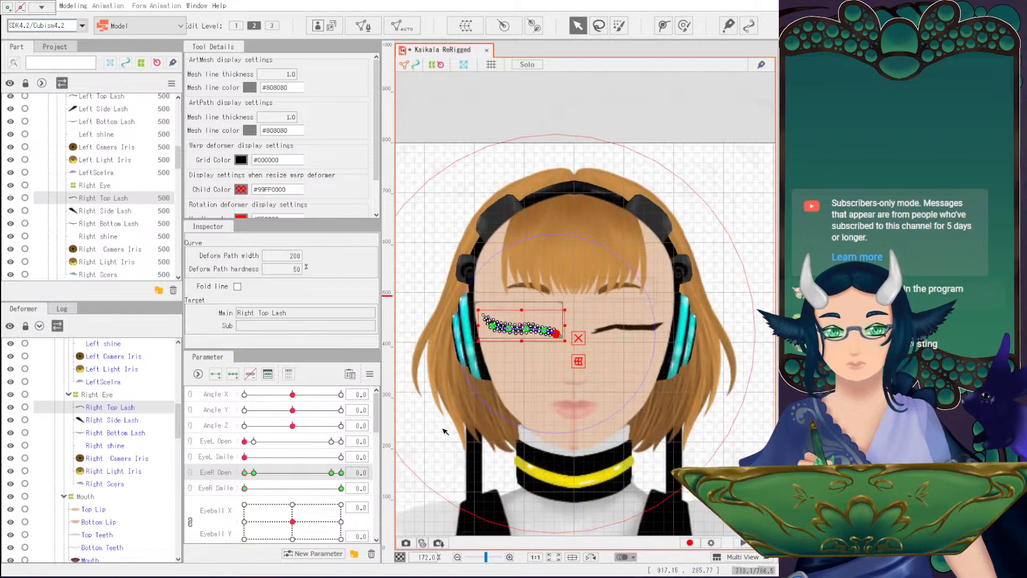
{"action": "left_click", "coordinate": [442, 430]}
Fine-tune the central deform path point of Right Top Lash and its outer neighbour to match the left eye's curve.
{"action": "scroll", "coordinate": [525, 377], "scroll_direction": "up", "scroll_amount": 1}
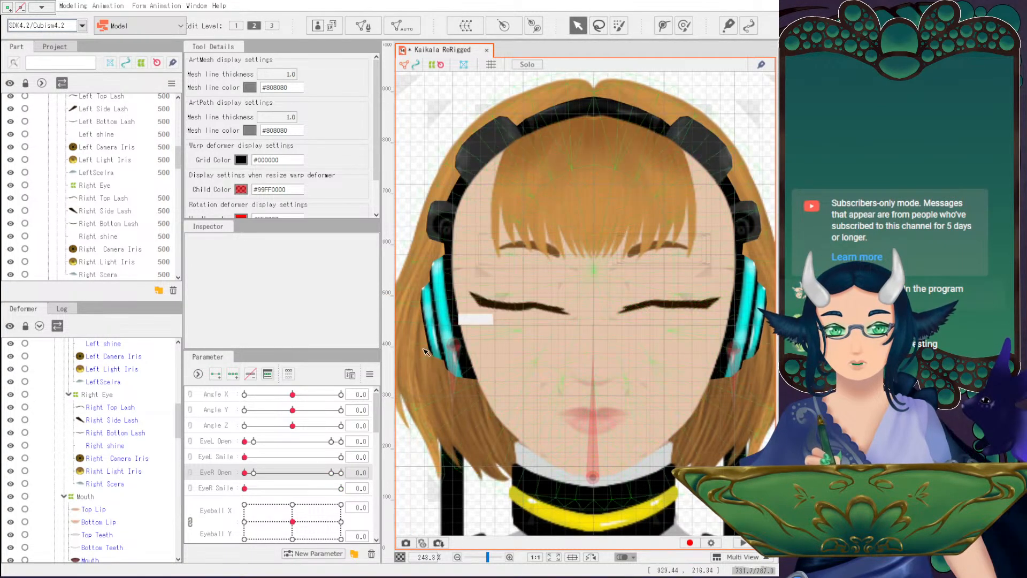
{"action": "left_click", "coordinate": [98, 409]}
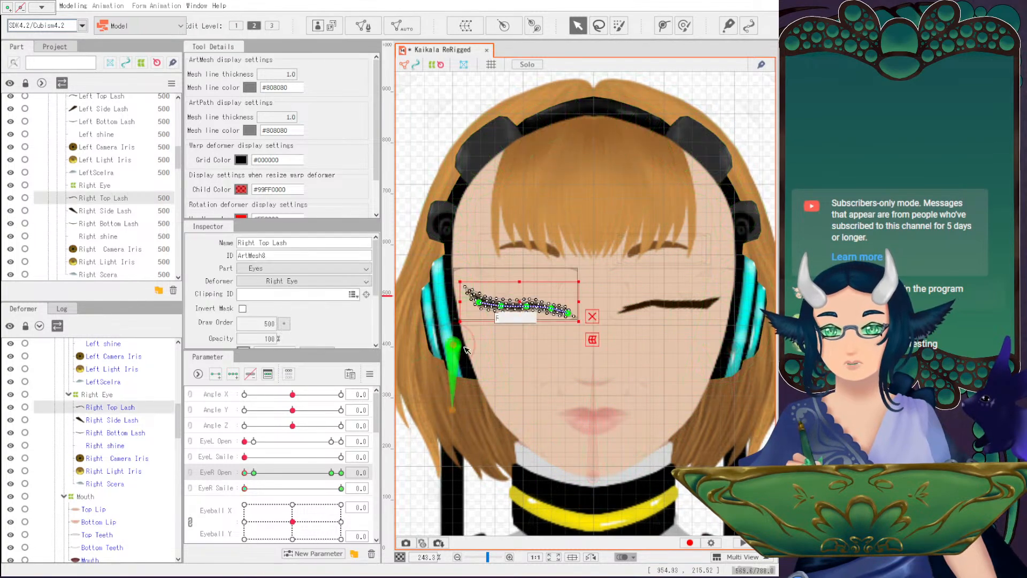
{"action": "scroll", "coordinate": [518, 291], "scroll_direction": "up", "scroll_amount": 1}
{"action": "left_click_drag", "start_coordinate": [517, 291], "coordinate": [516, 290]}
{"action": "left_click", "coordinate": [553, 289]}
{"action": "scroll", "coordinate": [556, 292], "scroll_direction": "down", "scroll_amount": 2}
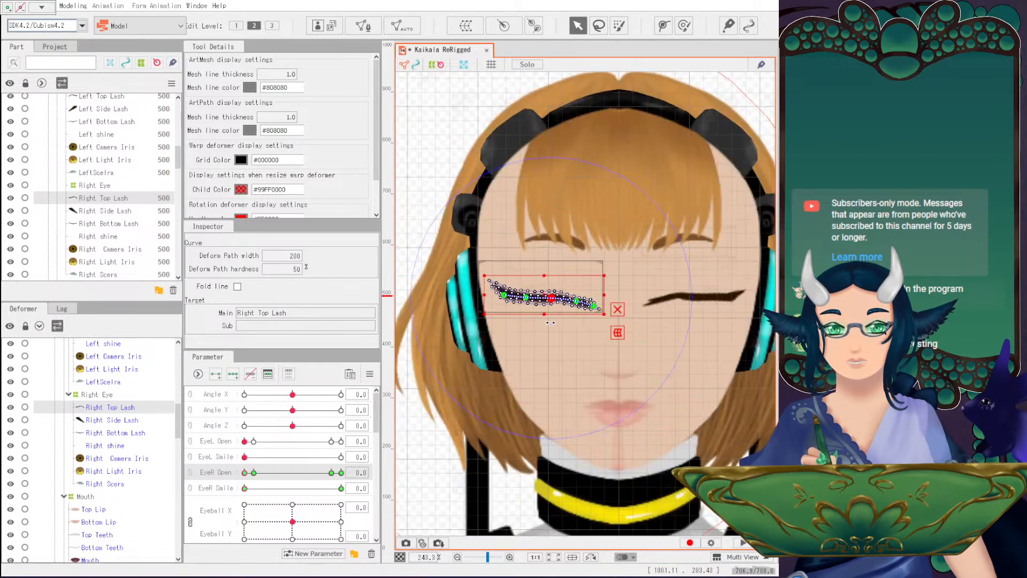
{"action": "left_click", "coordinate": [419, 206]}
Compare both eyes' closing shapes at the EyeL Open and EyeR Open keyforms 0.0, 0.1 and 0.9.
{"action": "scroll", "coordinate": [602, 393], "scroll_direction": "up", "scroll_amount": 1}
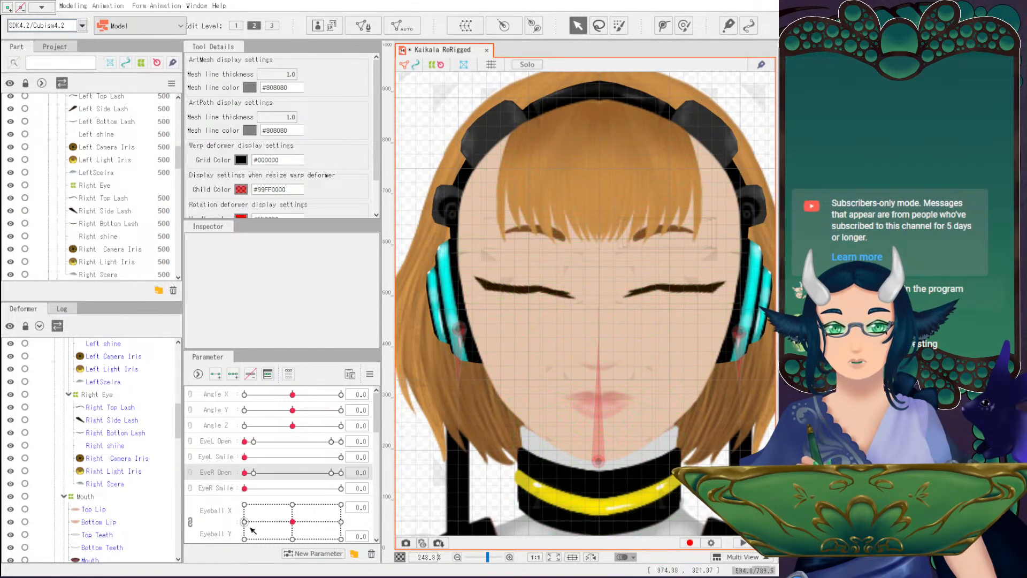
{"action": "left_click", "coordinate": [253, 442]}
{"action": "left_click_drag", "start_coordinate": [254, 473], "coordinate": [228, 474]}
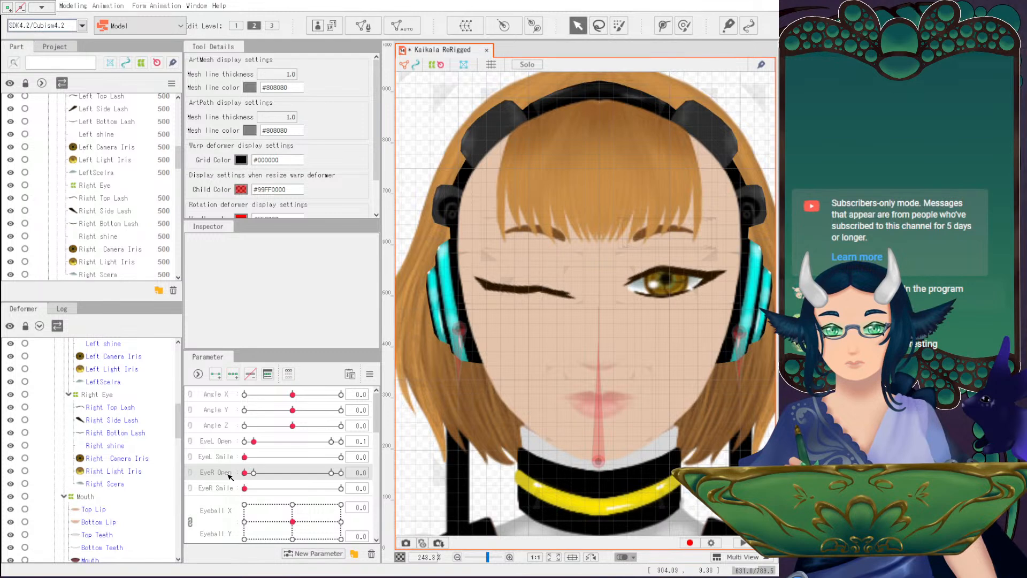
{"action": "left_click", "coordinate": [245, 440]}
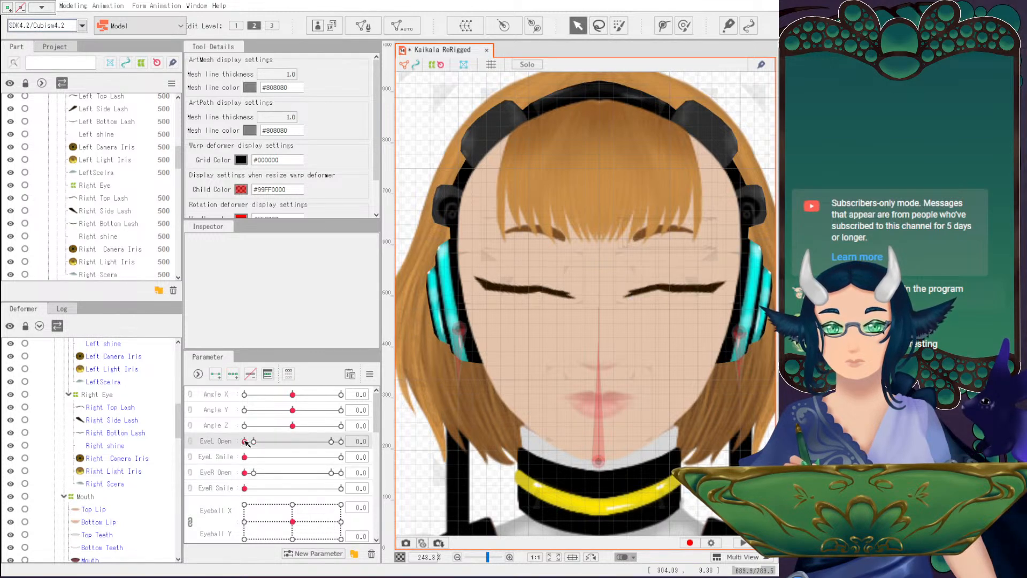
{"action": "left_click", "coordinate": [255, 442]}
{"action": "left_click", "coordinate": [254, 473]}
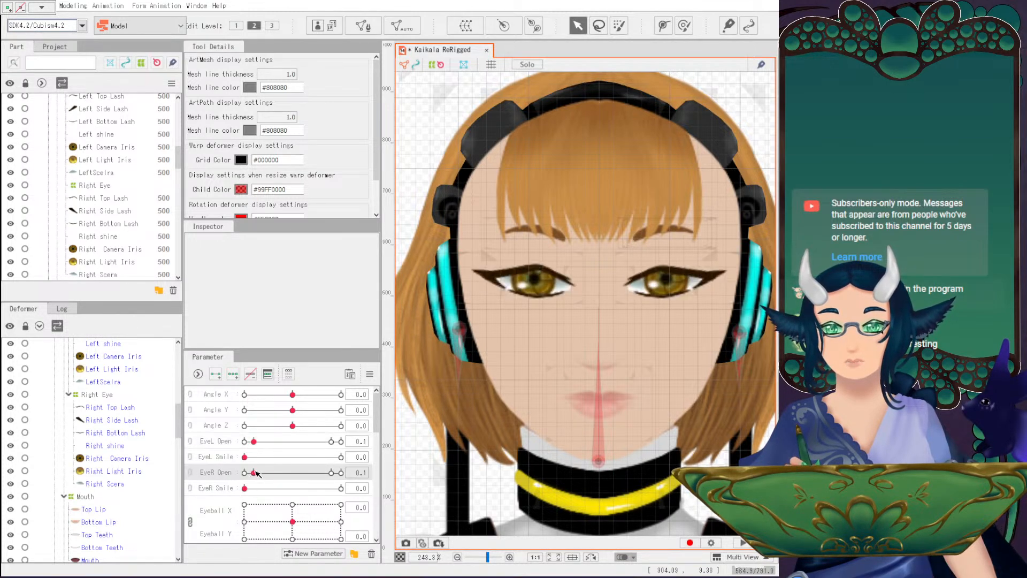
{"action": "left_click", "coordinate": [331, 442]}
{"action": "left_click", "coordinate": [332, 473]}
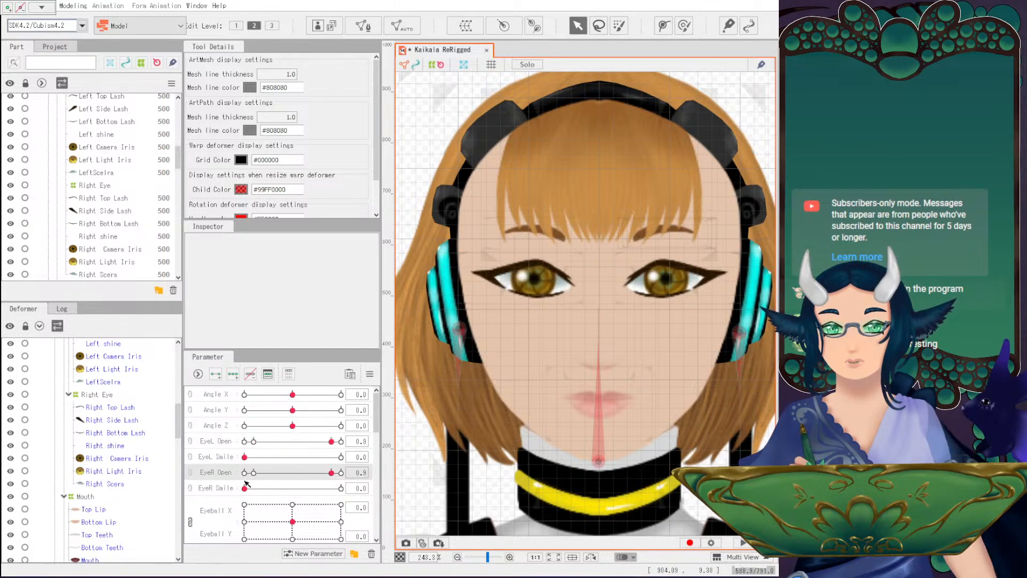
{"action": "left_click_drag", "start_coordinate": [254, 473], "coordinate": [233, 441]}
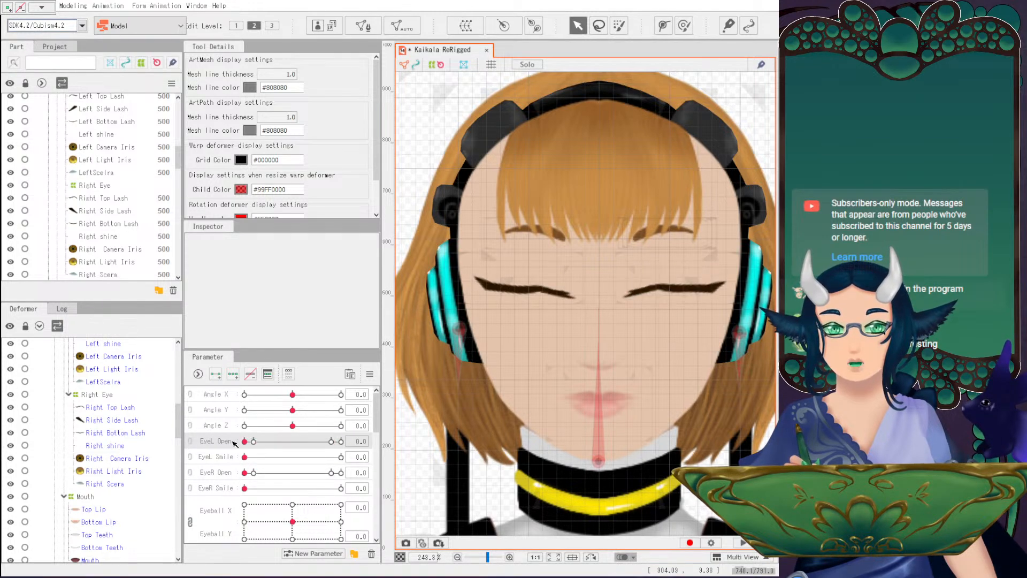
Set EyeL Open and EyeR Open to 0.9 and save the model file.
{"action": "left_click", "coordinate": [332, 441]}
{"action": "left_click", "coordinate": [332, 472]}
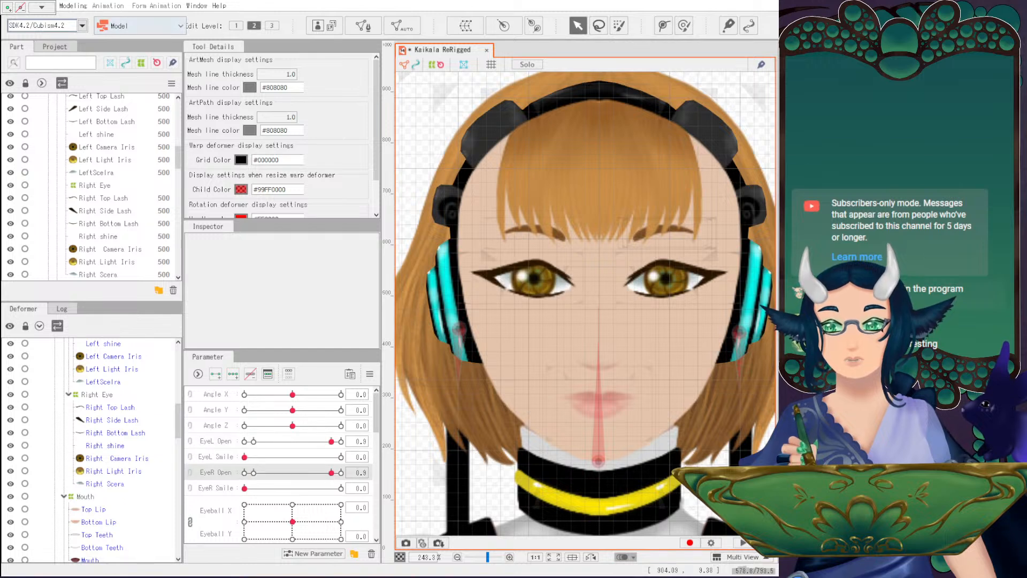
{"action": "left_click", "coordinate": [11, 6]}
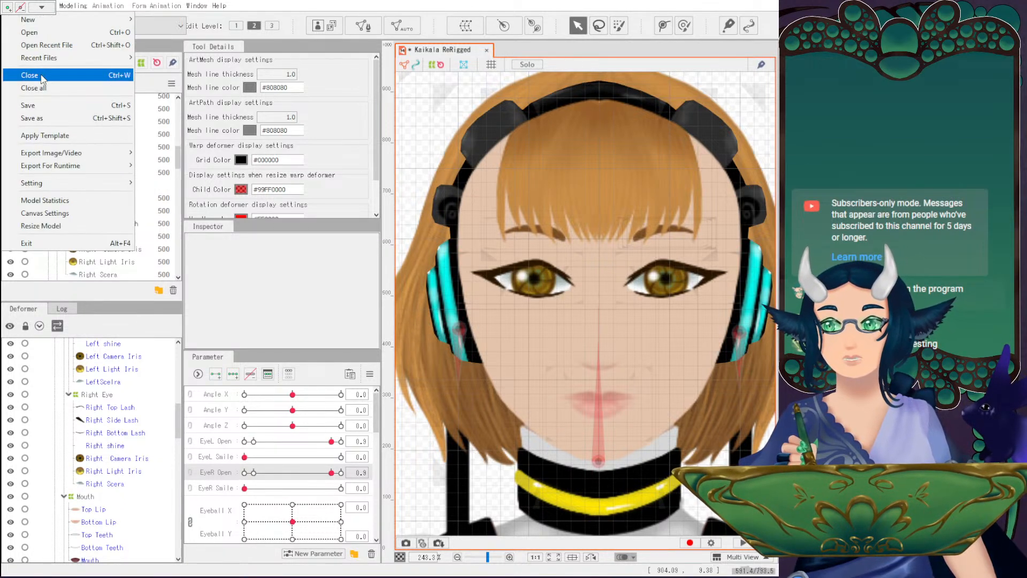
{"action": "left_click", "coordinate": [30, 105]}
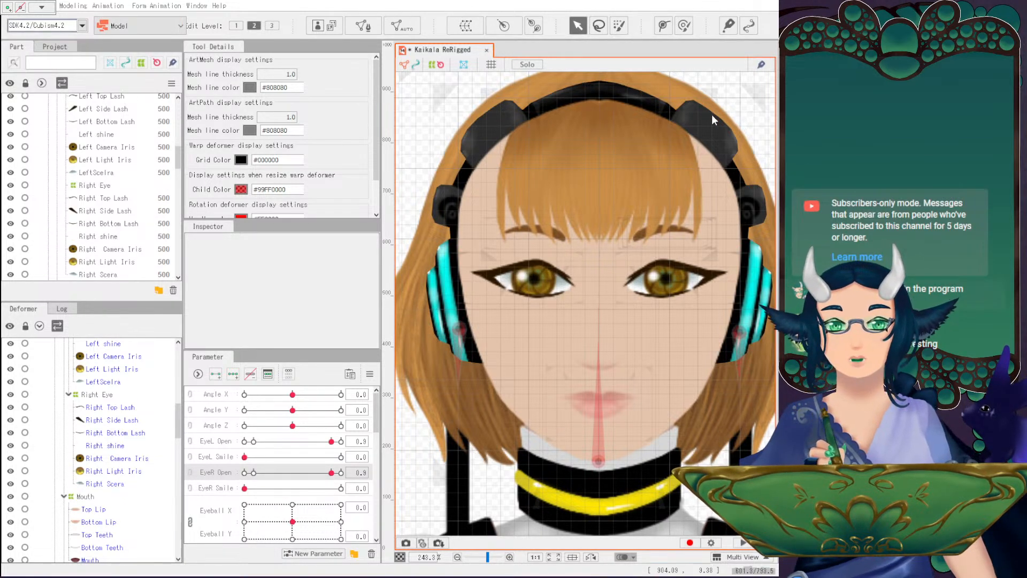